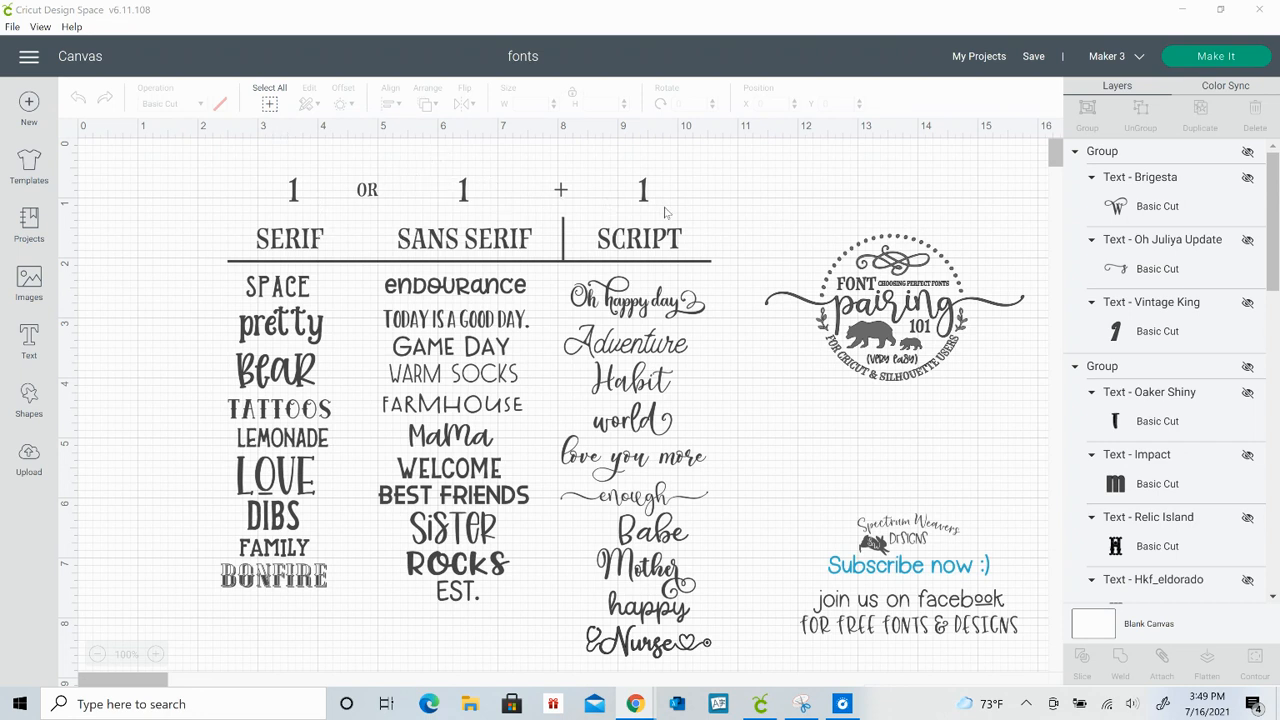
Ungroup the font sample chart and unflatten it into separate text layers
{"action": "left_click", "coordinate": [285, 288]}
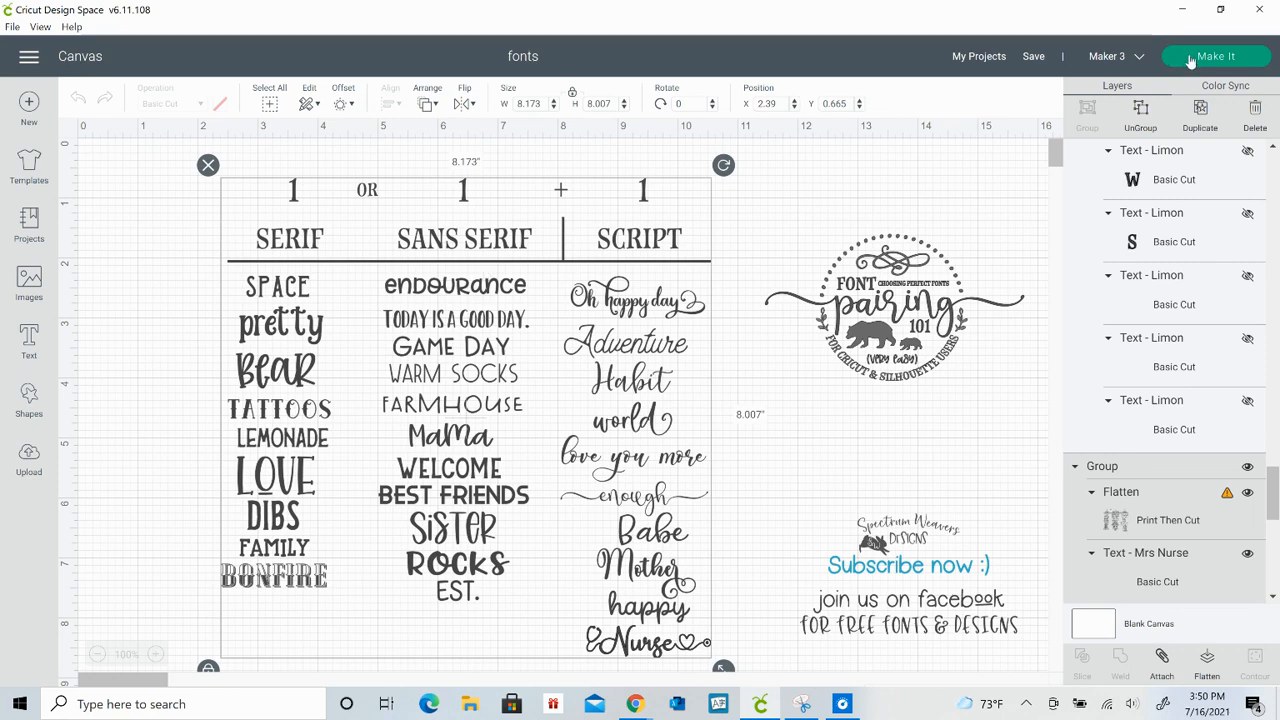
{"action": "left_click", "coordinate": [1140, 110]}
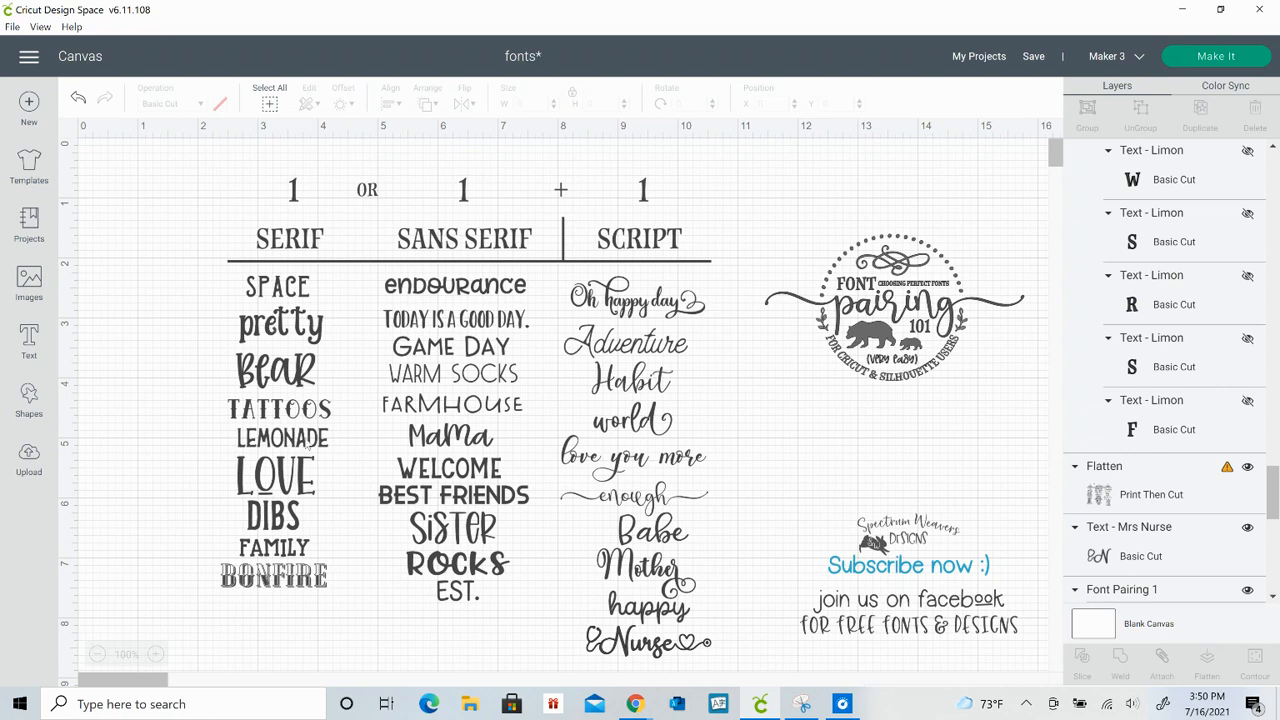
{"action": "left_click", "coordinate": [281, 553]}
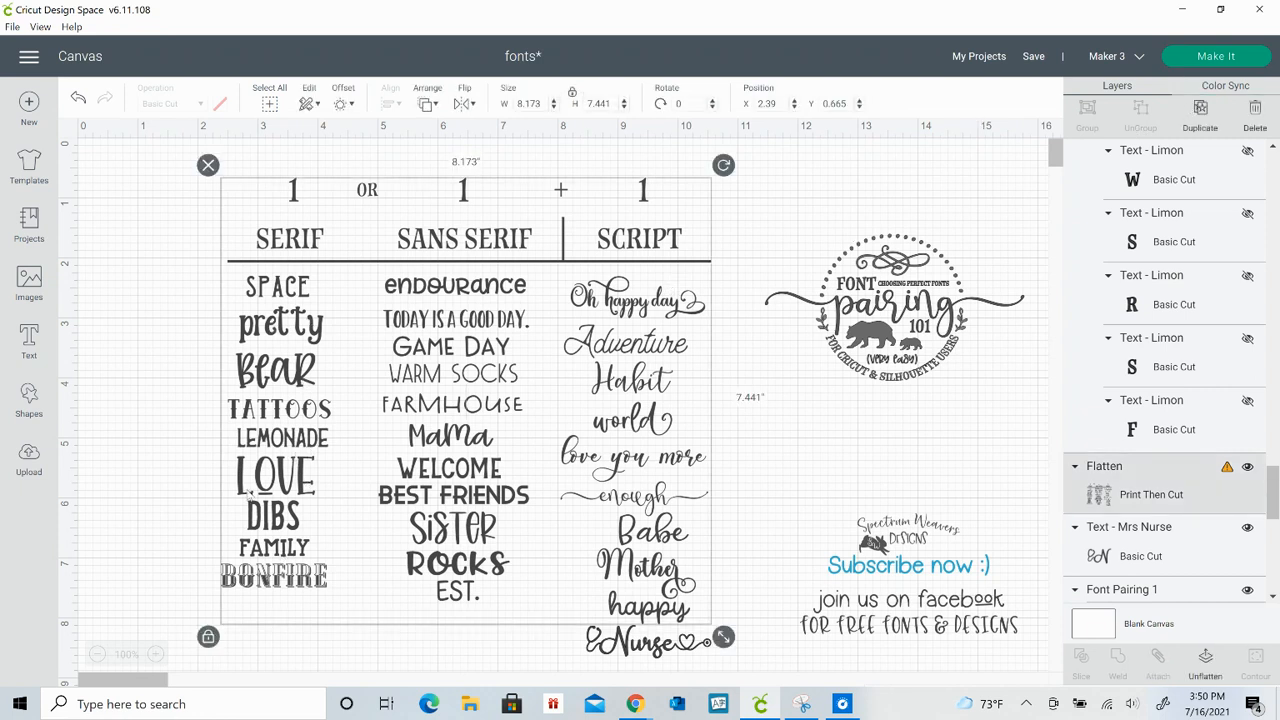
{"action": "left_click", "coordinate": [1206, 664]}
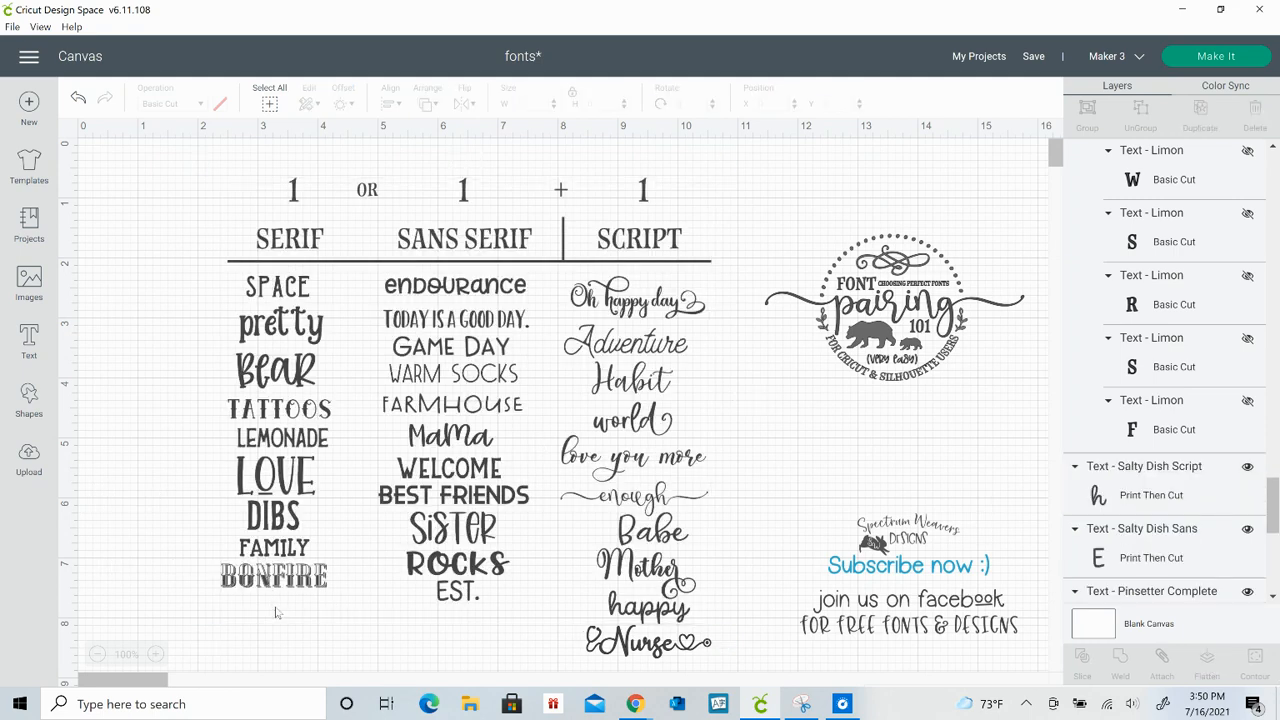
Enlarge the word FAMILY to about 3.36 in wide below the Font Pairing badge, and return it to the SERIF column
{"action": "left_click", "coordinate": [274, 548]}
{"action": "left_click_drag", "start_coordinate": [274, 548], "coordinate": [812, 421]}
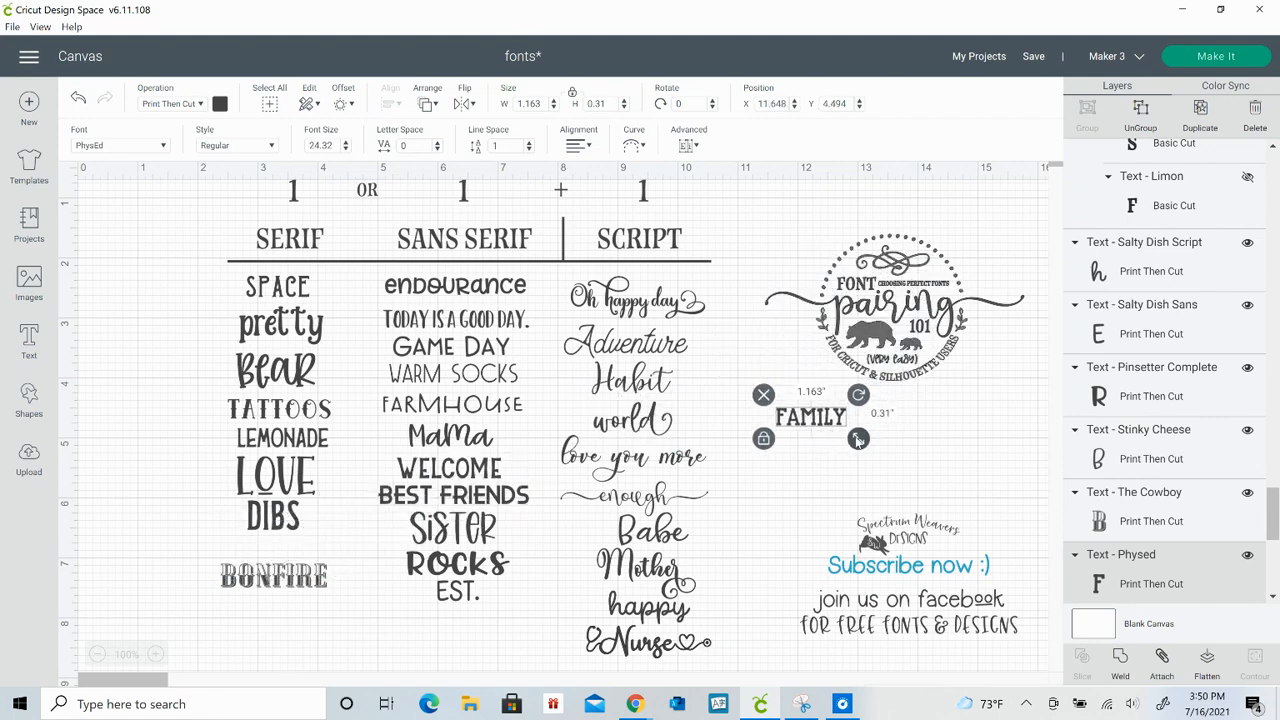
{"action": "left_click_drag", "start_coordinate": [885, 447], "coordinate": [990, 474]}
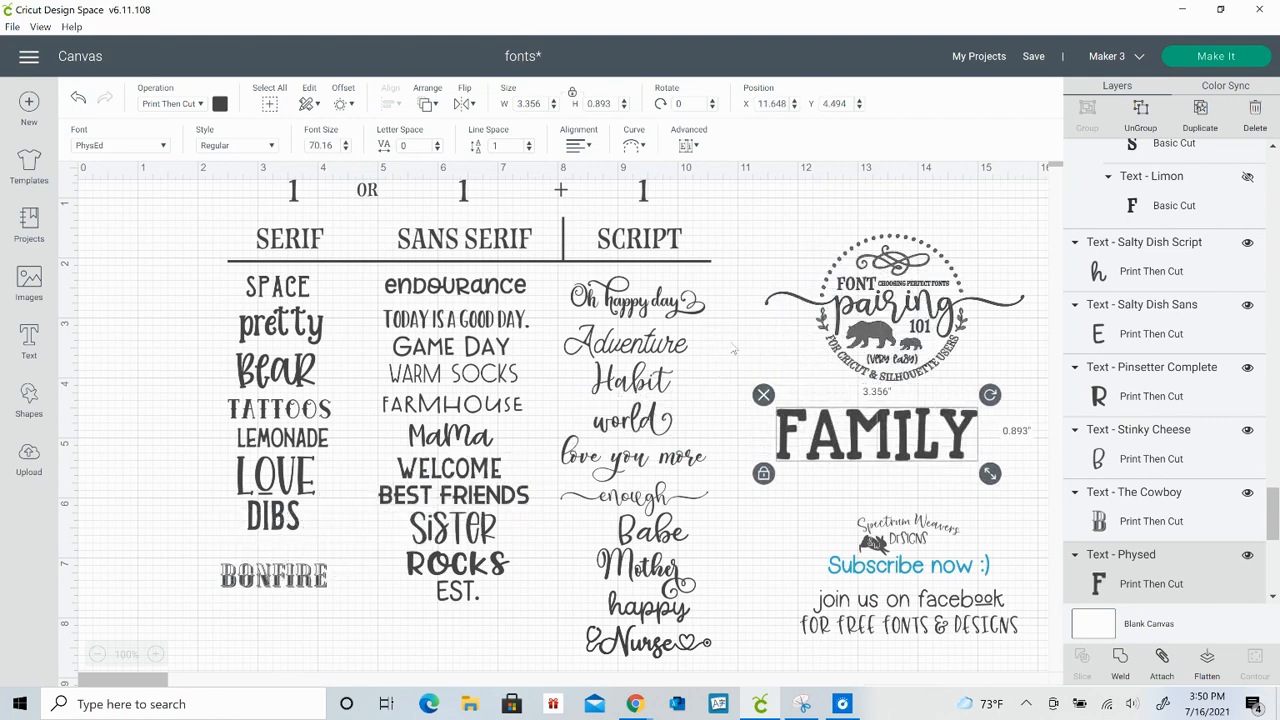
{"action": "left_click", "coordinate": [763, 358]}
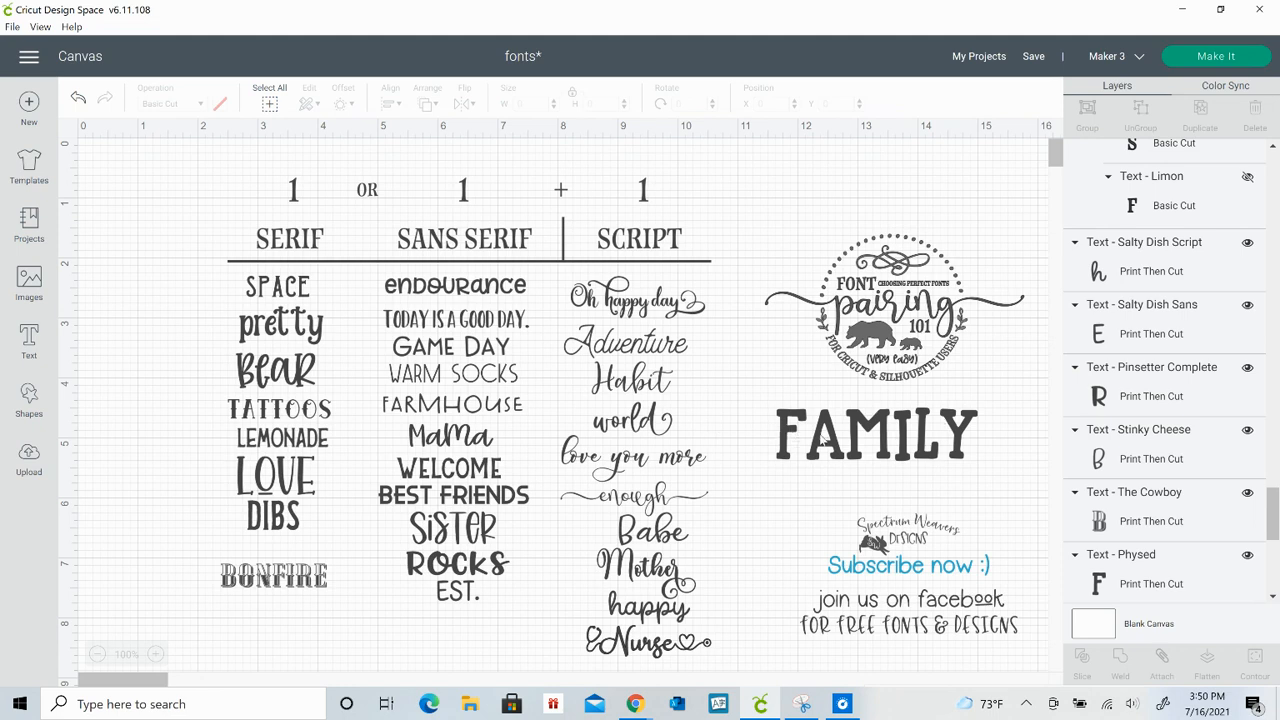
{"action": "left_click", "coordinate": [838, 447]}
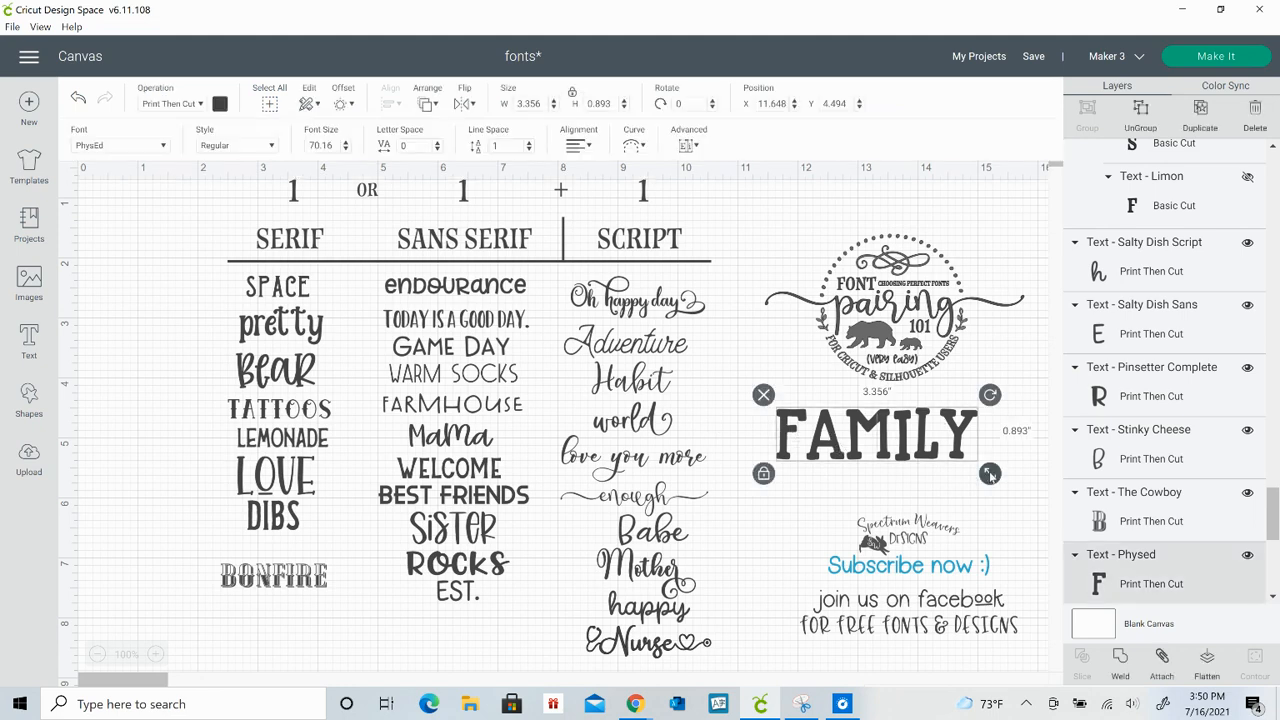
{"action": "mouse_move", "coordinate": [990, 475]}
{"action": "left_mouse_down"}
{"action": "mouse_move", "coordinate": [858, 440]}
{"action": "mouse_move", "coordinate": [548, 537]}
{"action": "mouse_move", "coordinate": [229, 551]}
{"action": "mouse_move", "coordinate": [271, 545]}
{"action": "mouse_move", "coordinate": [290, 576]}
{"action": "mouse_move", "coordinate": [894, 441]}
{"action": "mouse_move", "coordinate": [880, 400]}
{"action": "mouse_move", "coordinate": [985, 472]}
{"action": "left_mouse_up"}
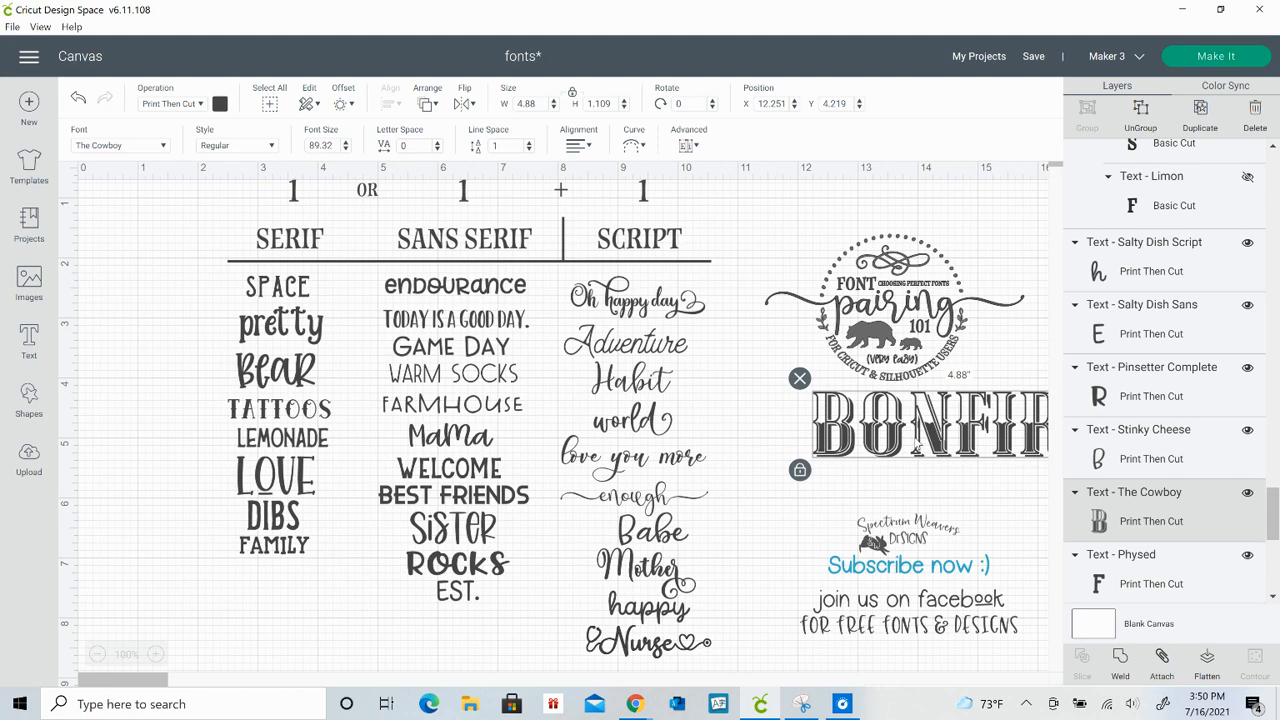
Move the enlarged word BONFIRE fully into view below the badge, and return it to the SERIF column at about 1.53 in wide
{"action": "left_click_drag", "start_coordinate": [930, 420], "coordinate": [819, 422]}
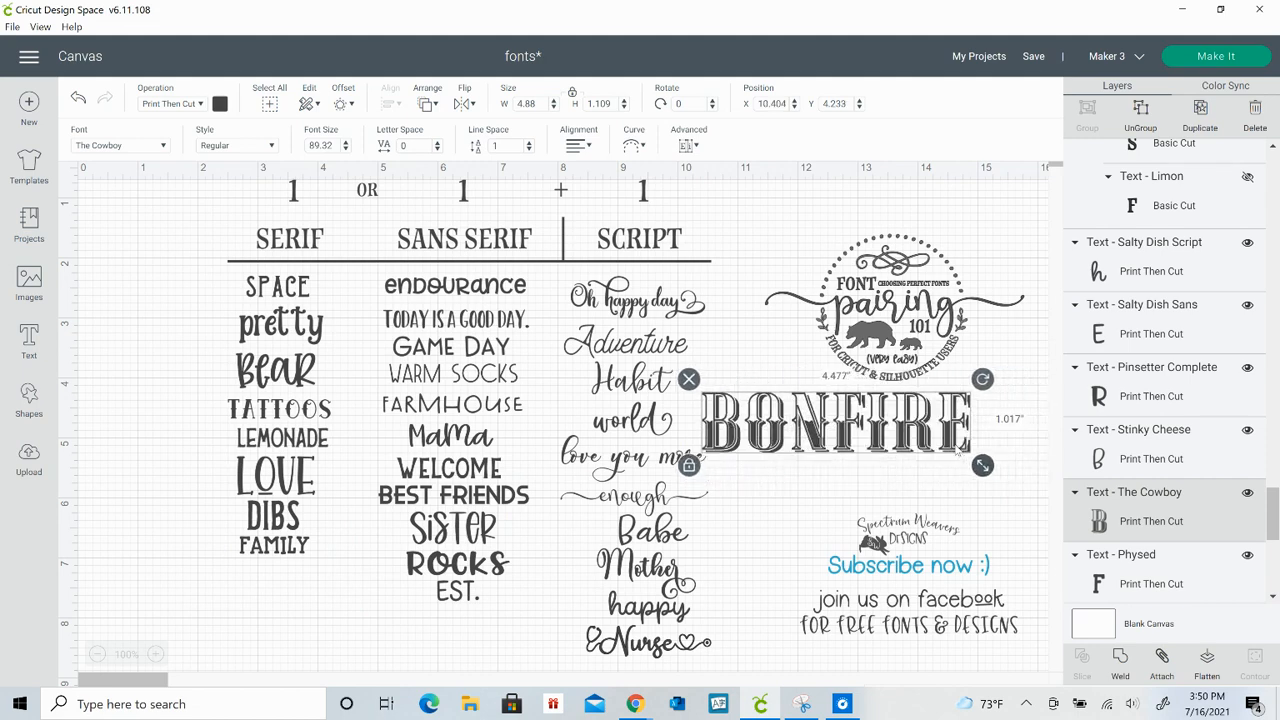
{"action": "left_click_drag", "start_coordinate": [956, 451], "coordinate": [284, 572]}
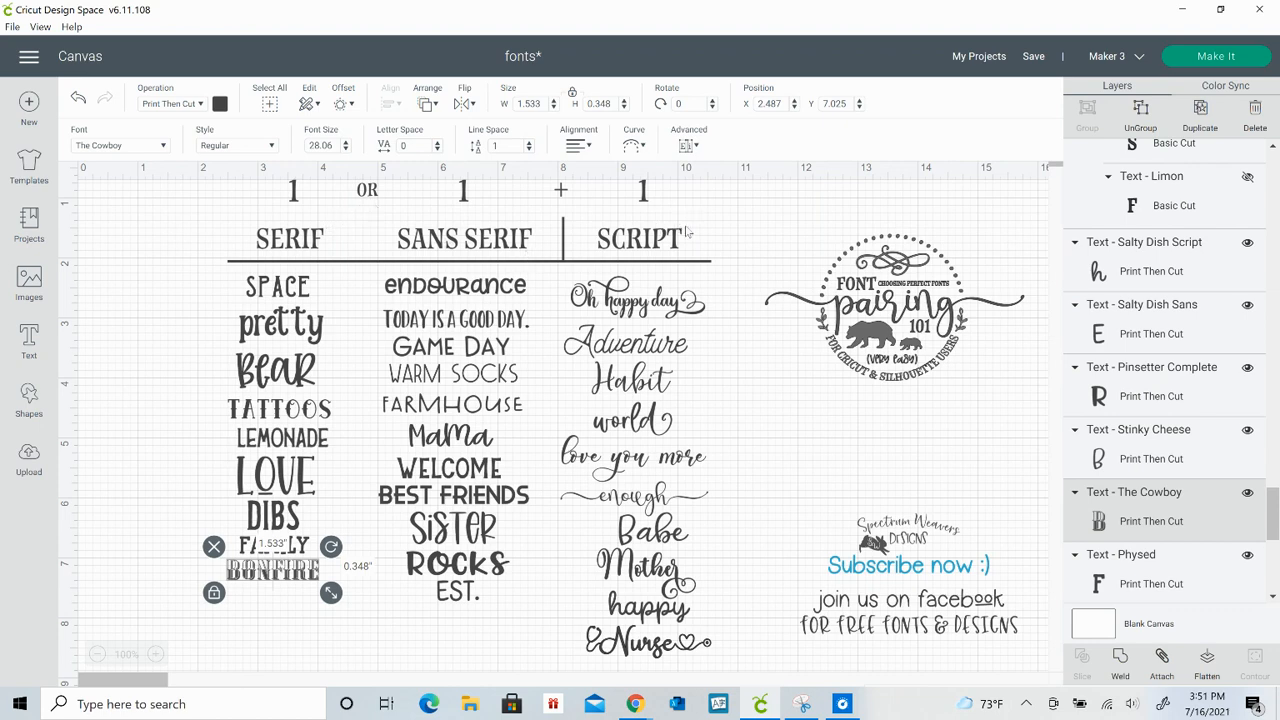
Enlarge the word FARMHOUSE to about 5.23 in wide below the badge, and return it to the SANS SERIF column at about 2.29 in
{"action": "left_click", "coordinate": [476, 405]}
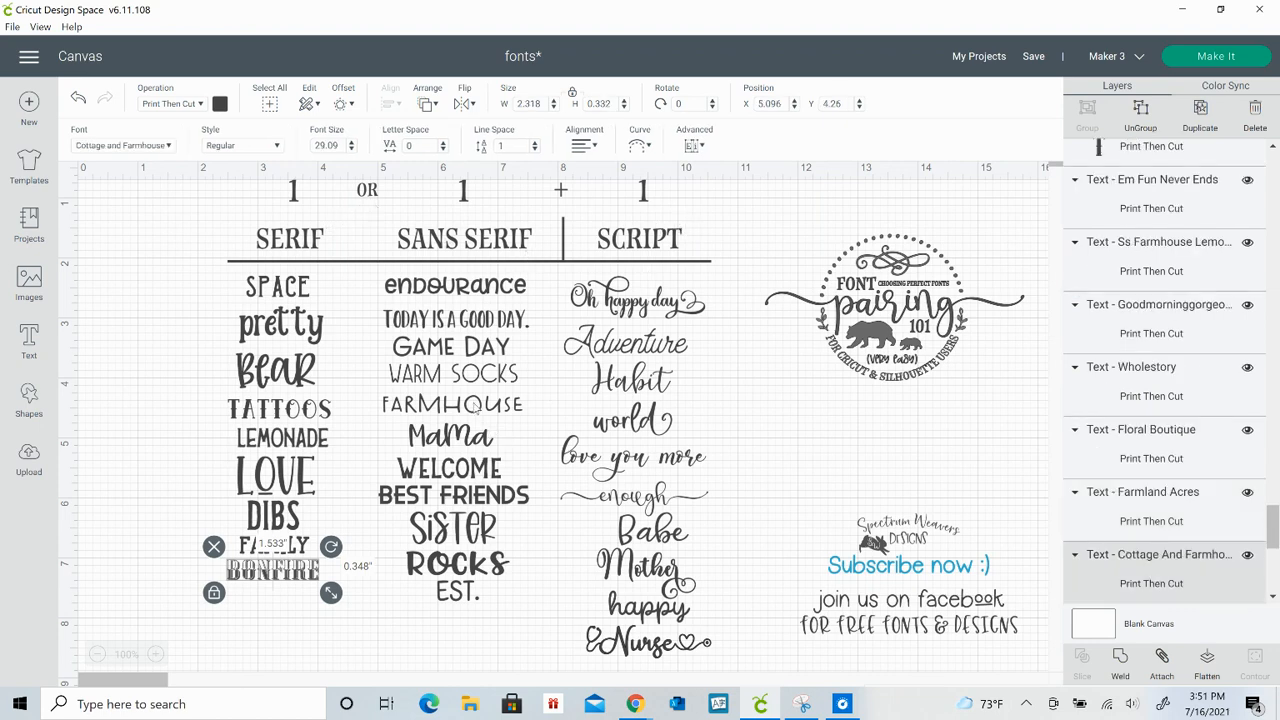
{"action": "left_click_drag", "start_coordinate": [476, 405], "coordinate": [1098, 462]}
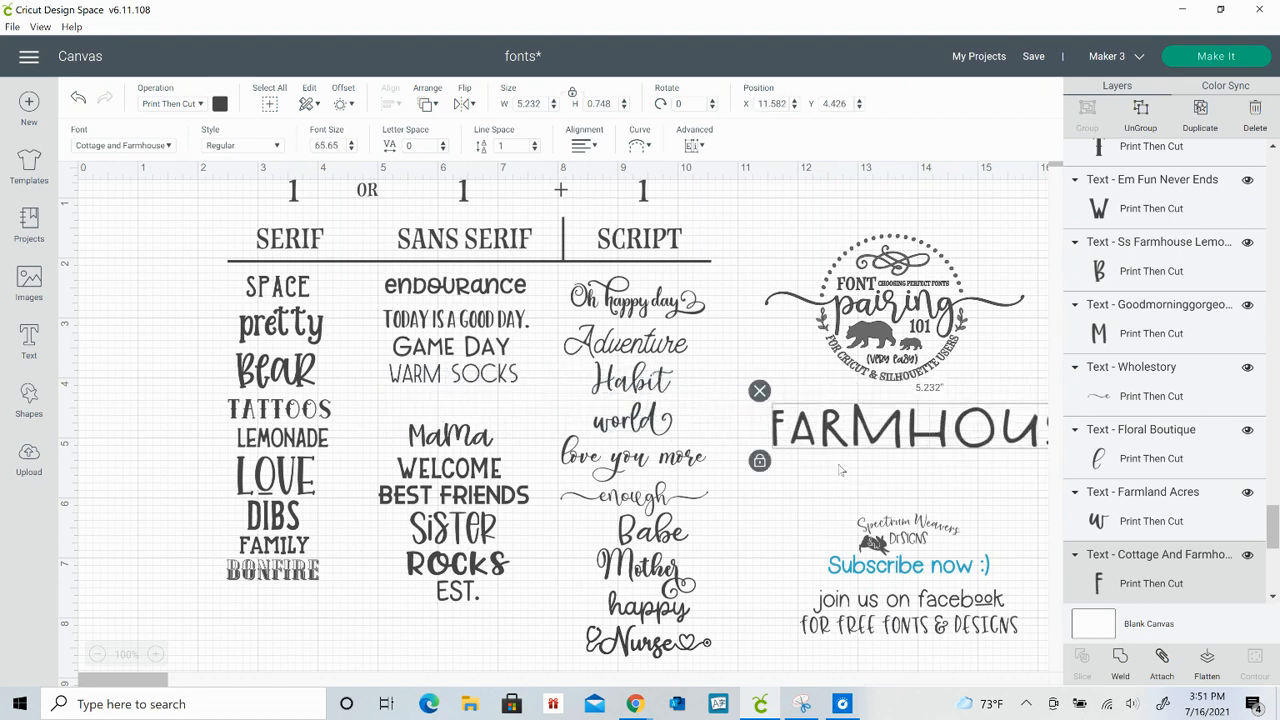
{"action": "left_click_drag", "start_coordinate": [839, 441], "coordinate": [762, 438]}
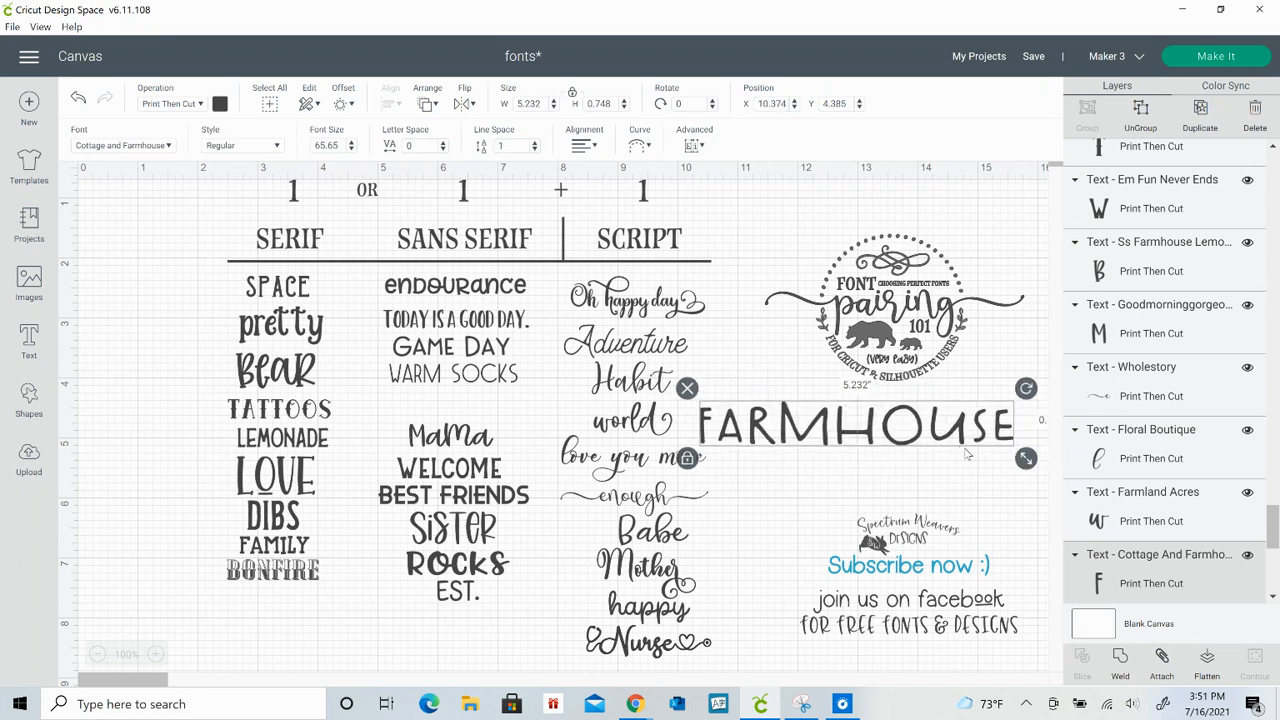
{"action": "left_click_drag", "start_coordinate": [1026, 458], "coordinate": [486, 404]}
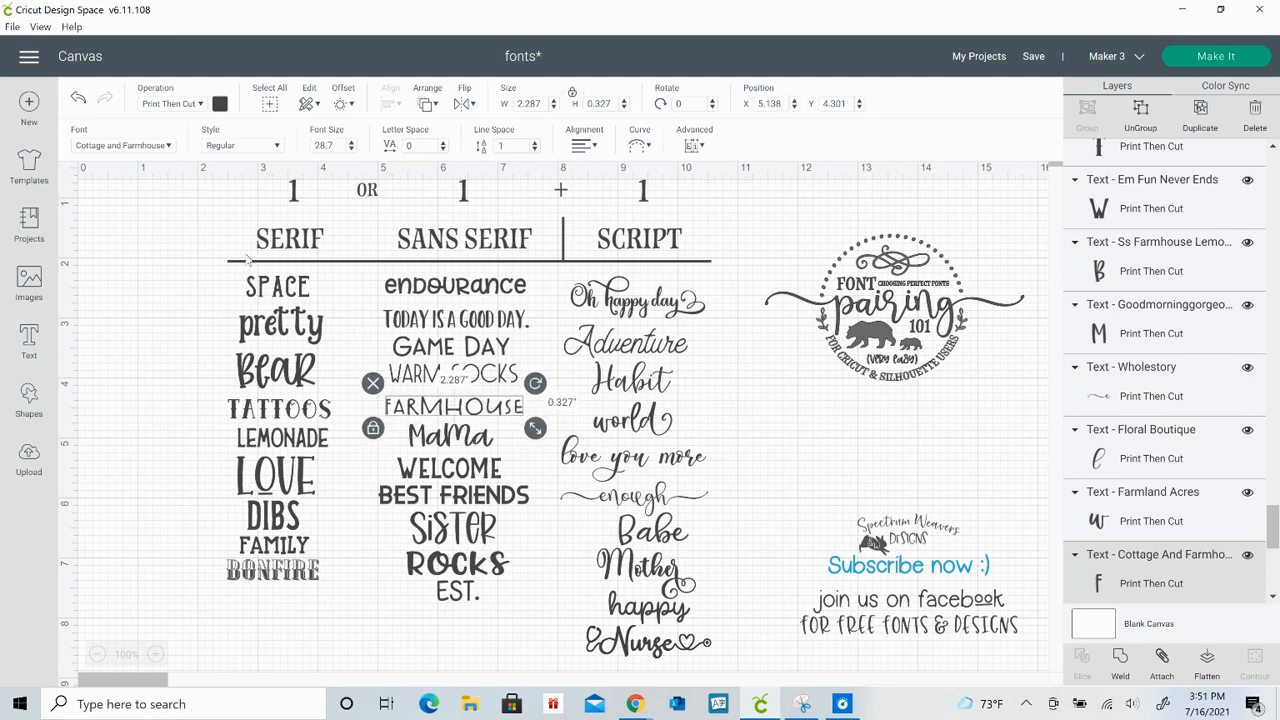
Shrink all sample words below the headings to about 3.6 in wide and move them to the visible canvas's lower-left corner
{"action": "left_click_drag", "start_coordinate": [206, 272], "coordinate": [452, 392]}
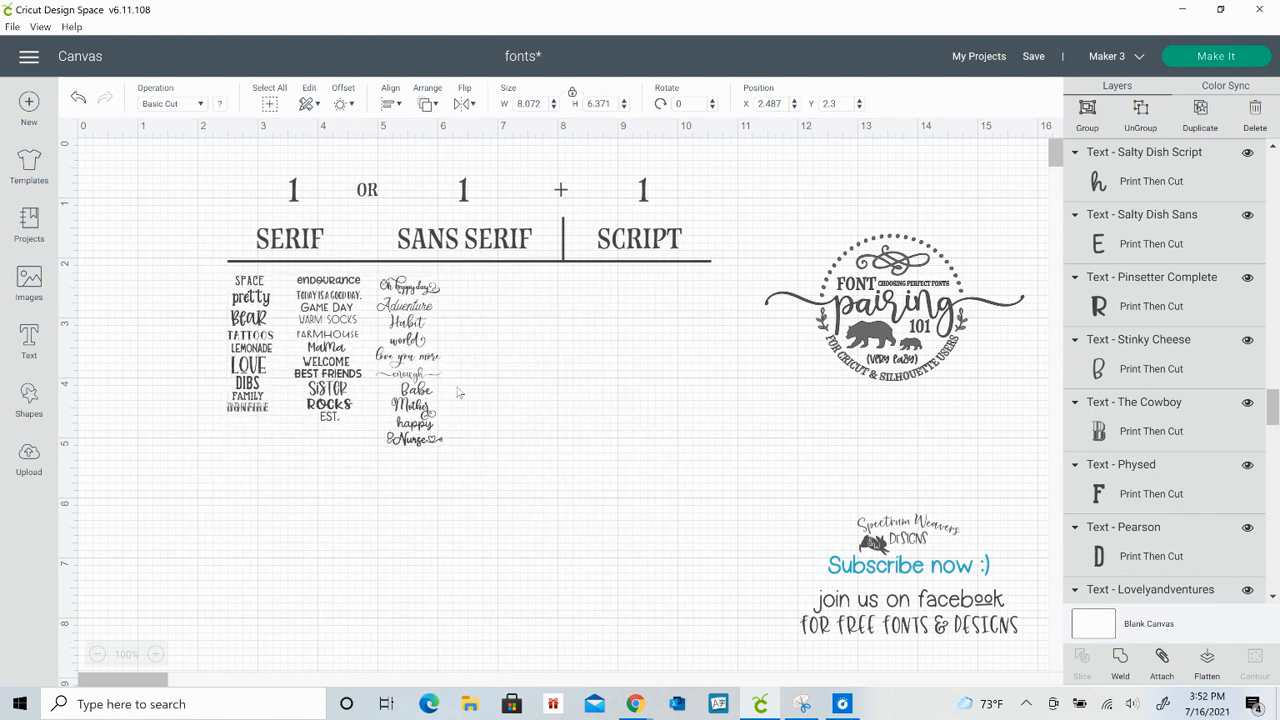
{"action": "left_click_drag", "start_coordinate": [414, 330], "coordinate": [350, 488]}
{"action": "left_click_drag", "start_coordinate": [186, 270], "coordinate": [488, 502]}
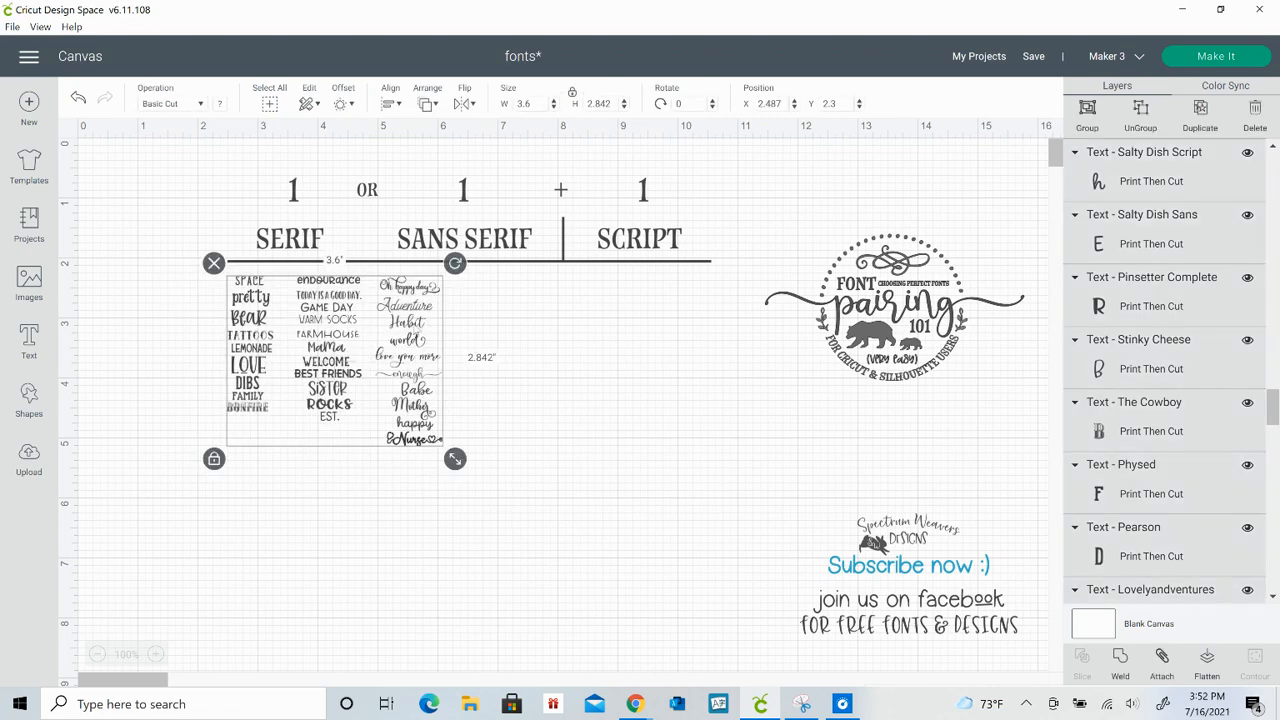
{"action": "left_click_drag", "start_coordinate": [416, 330], "coordinate": [276, 549]}
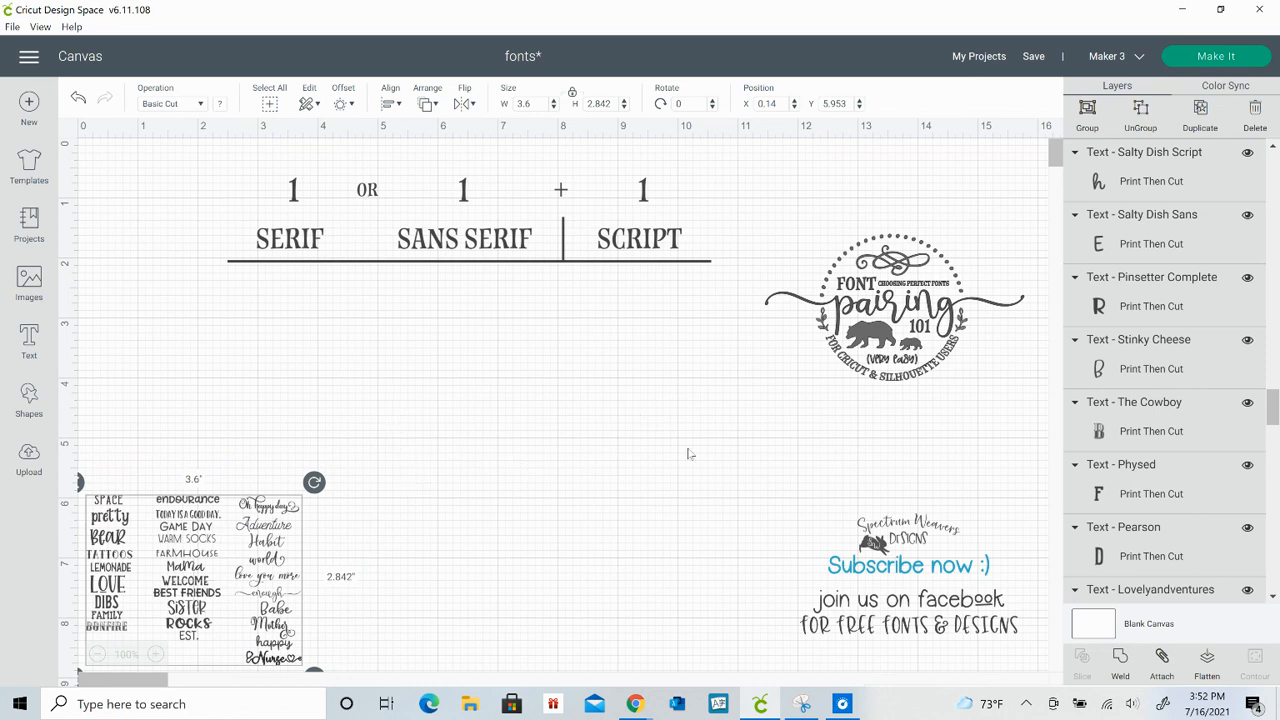
Examine the installed System fonts in the font list using a temporary text object
{"action": "left_click", "coordinate": [905, 565]}
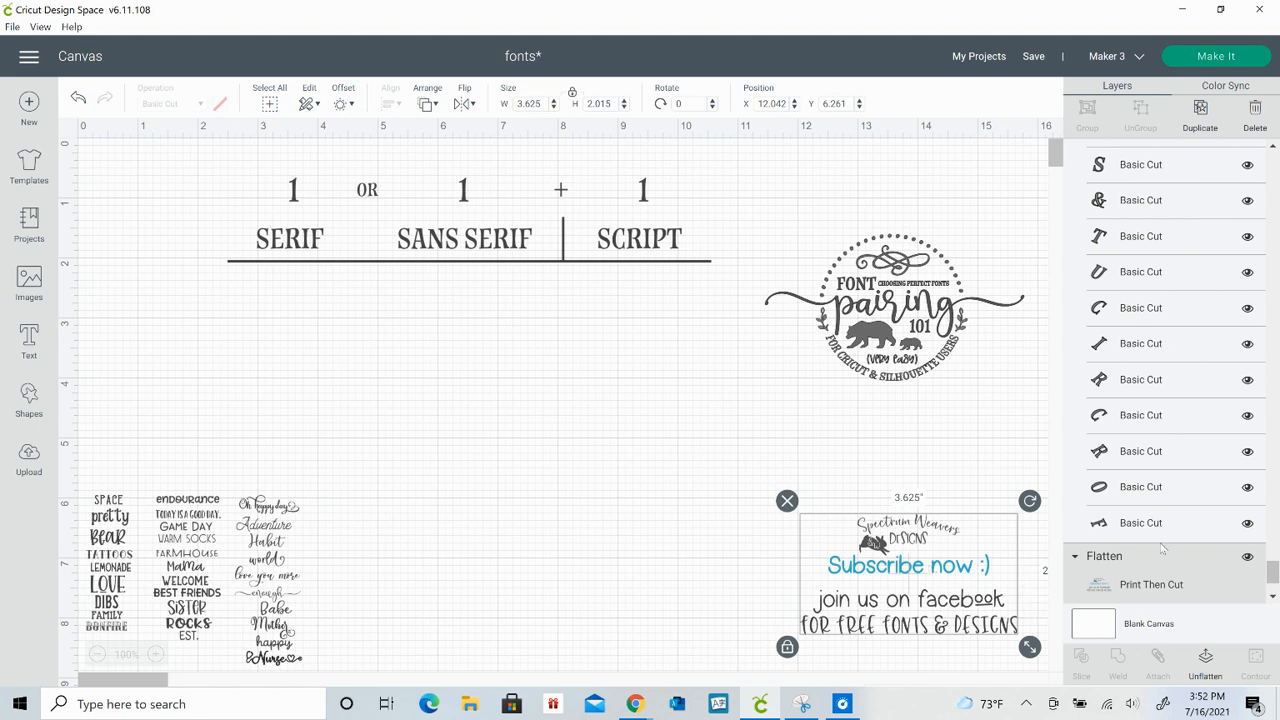
{"action": "left_click", "coordinate": [29, 338]}
{"action": "left_click", "coordinate": [118, 146]}
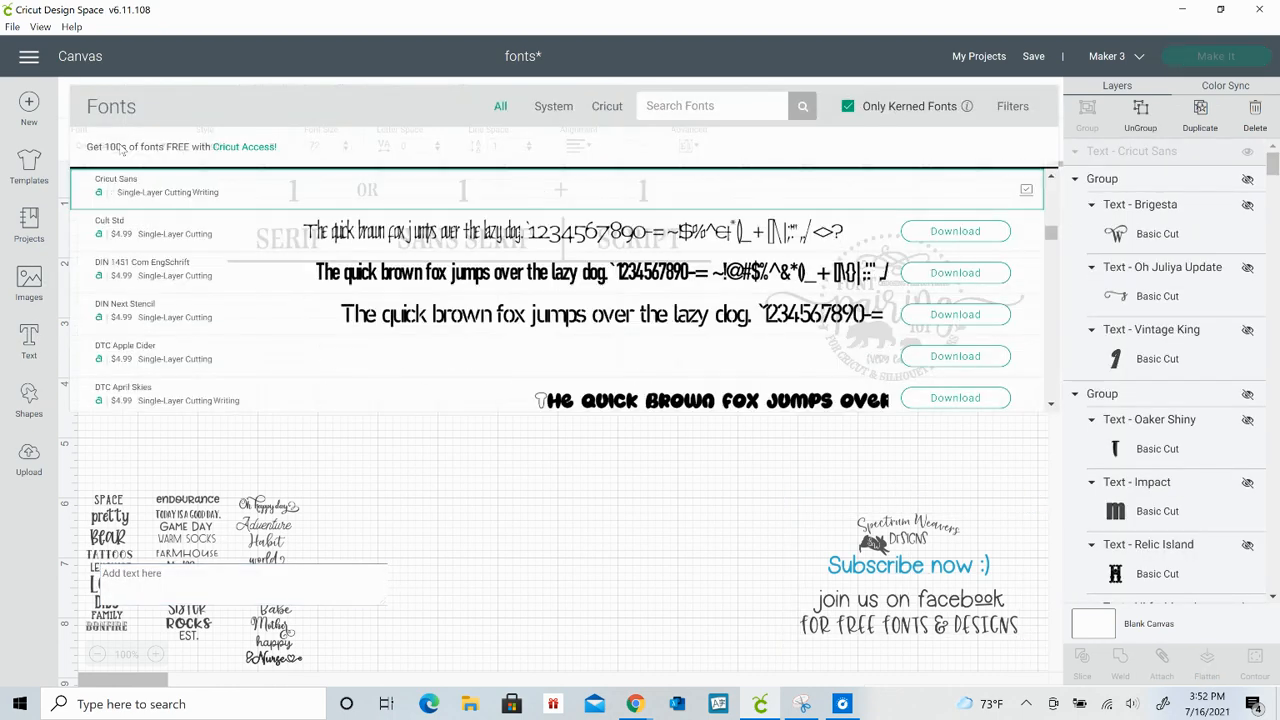
{"action": "left_click", "coordinate": [554, 107]}
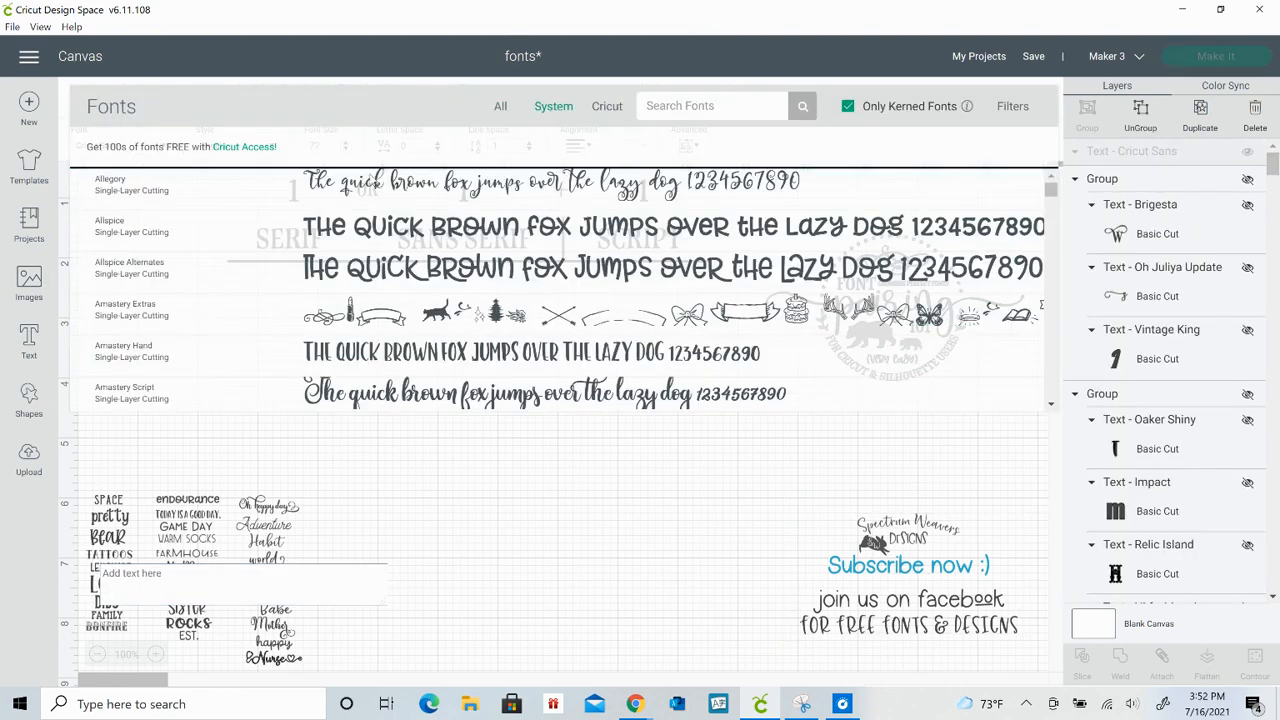
{"action": "left_click", "coordinate": [458, 533]}
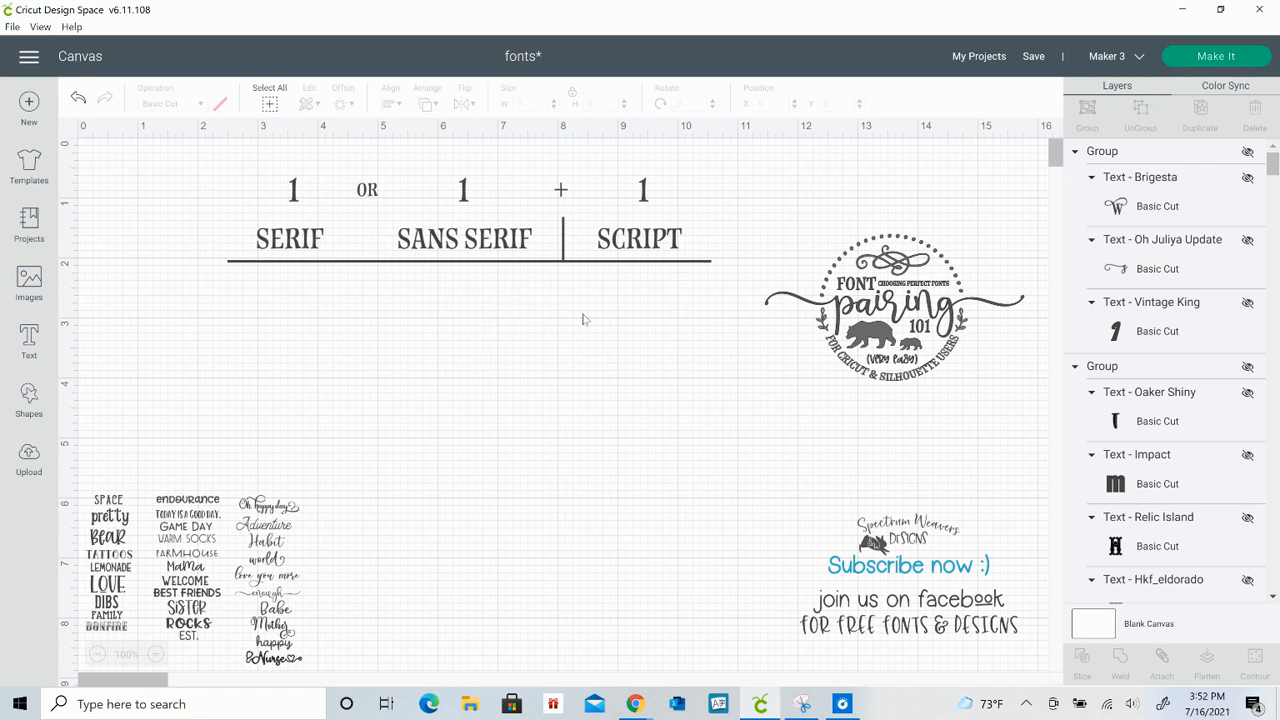
Move the Font Pairing badge beside the small sample words and place the Subscribe artwork next to it
{"action": "left_click", "coordinate": [485, 252]}
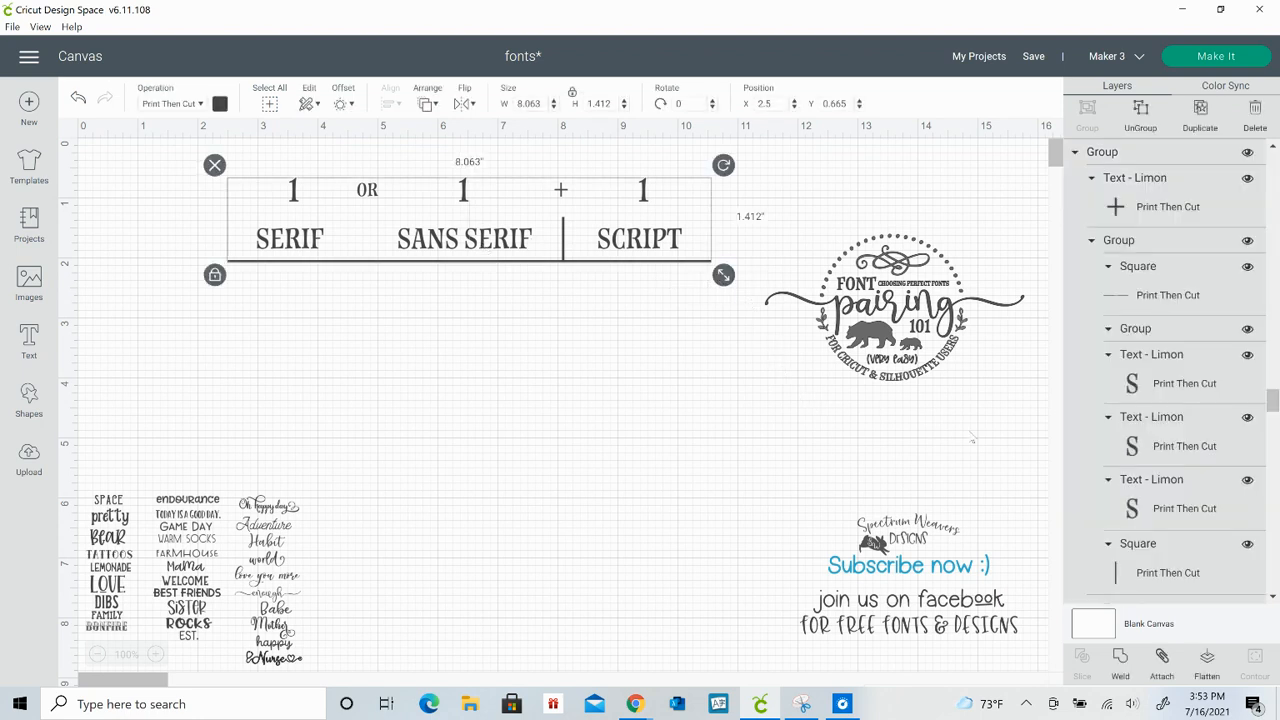
{"action": "left_click", "coordinate": [1003, 447]}
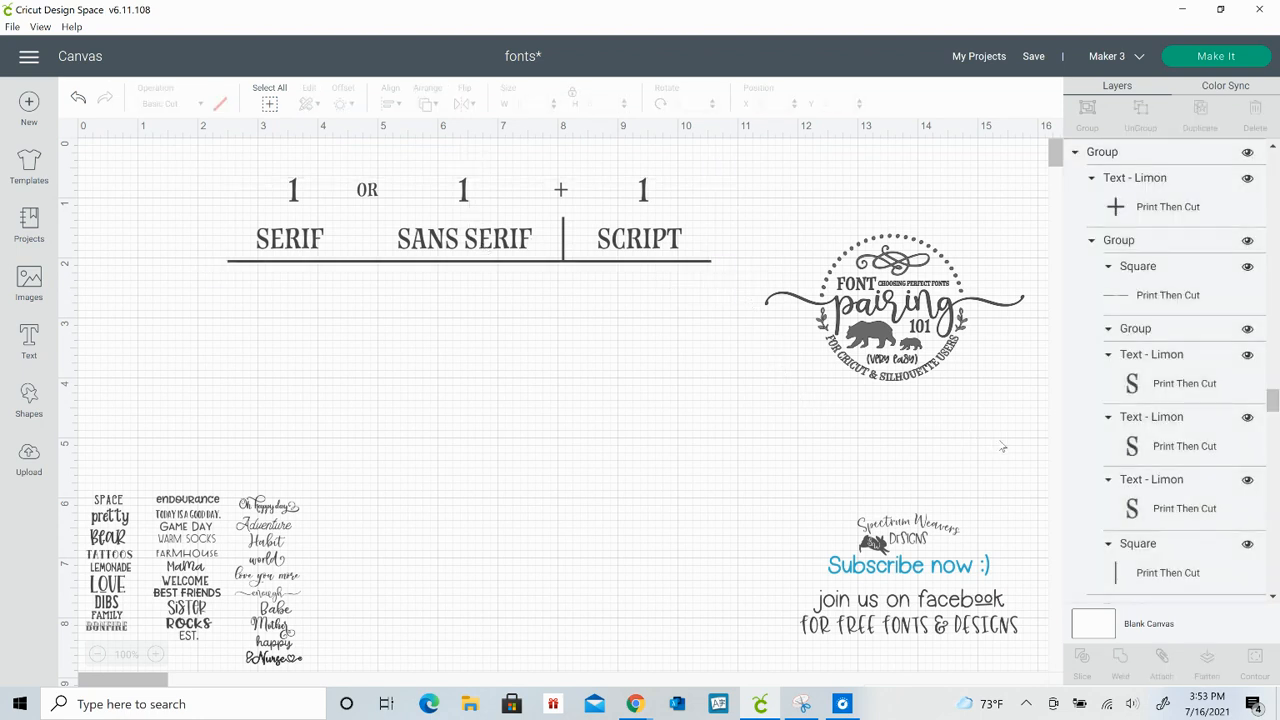
{"action": "left_click", "coordinate": [908, 311]}
{"action": "left_click_drag", "start_coordinate": [908, 311], "coordinate": [515, 577]}
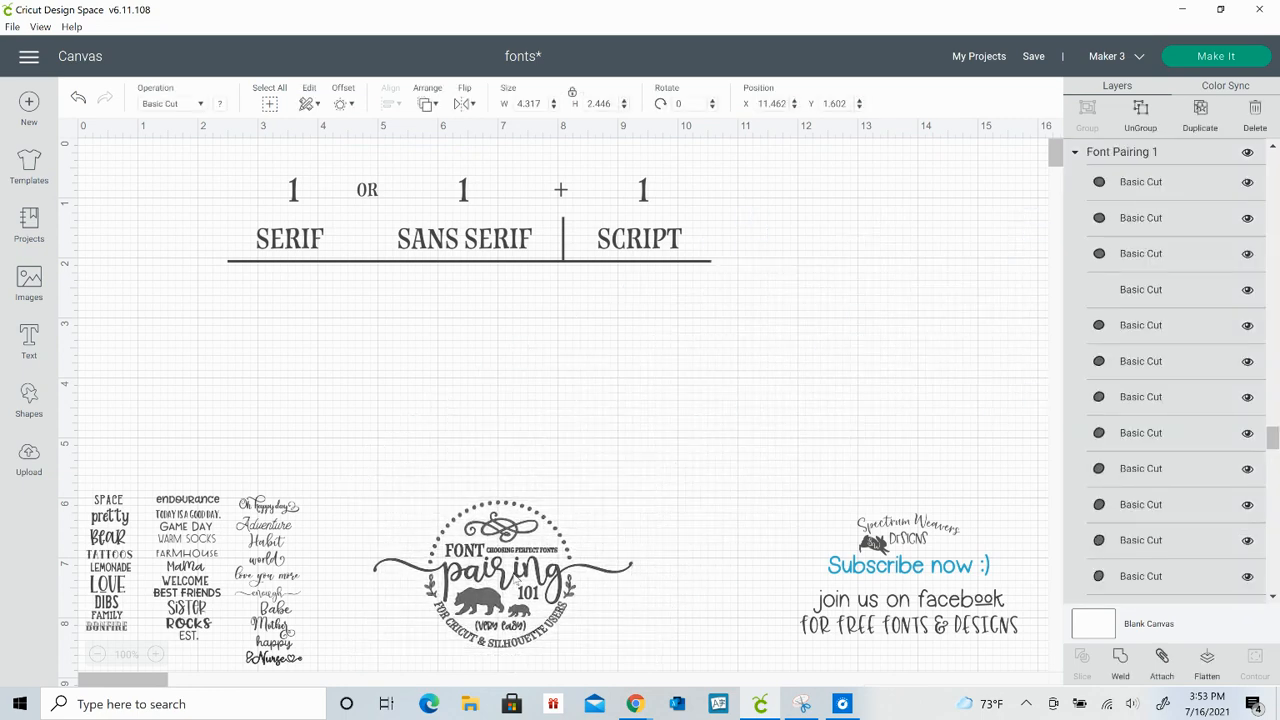
{"action": "left_click_drag", "start_coordinate": [923, 573], "coordinate": [777, 578]}
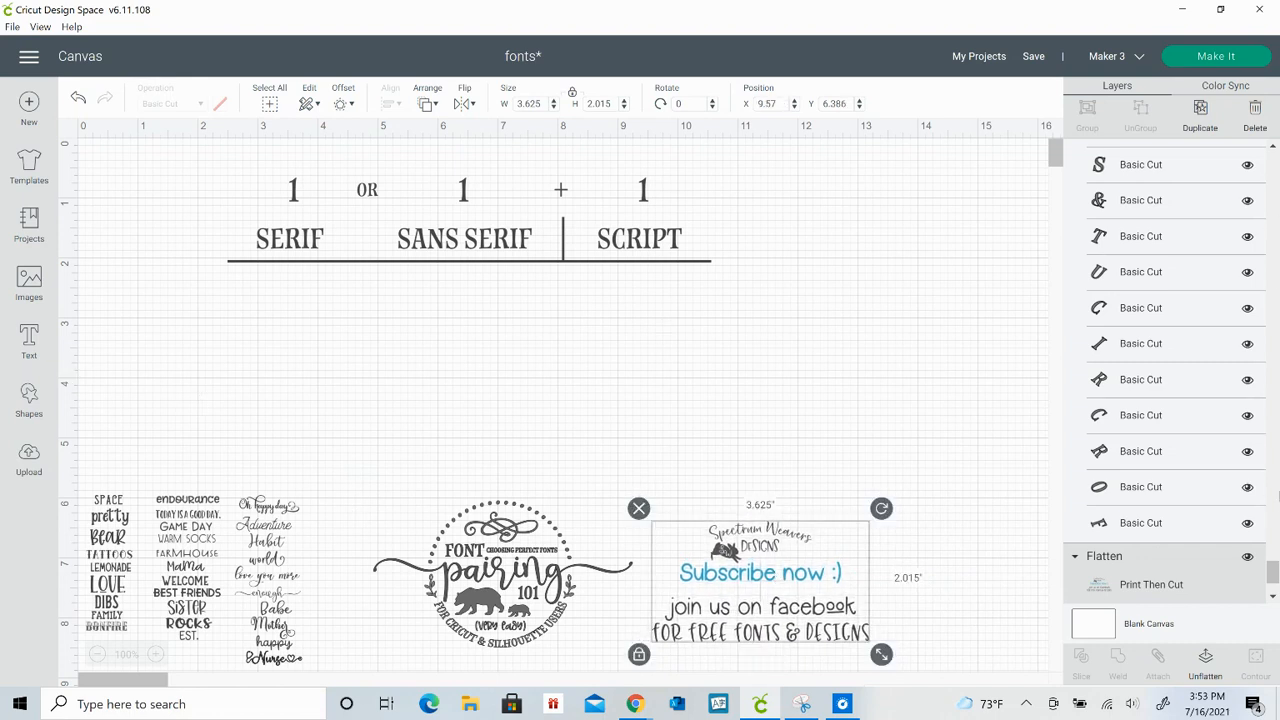
Show the hidden Welcome text group and the hidden group listing font categories
{"action": "left_click_drag", "start_coordinate": [1276, 569], "coordinate": [1274, 158]}
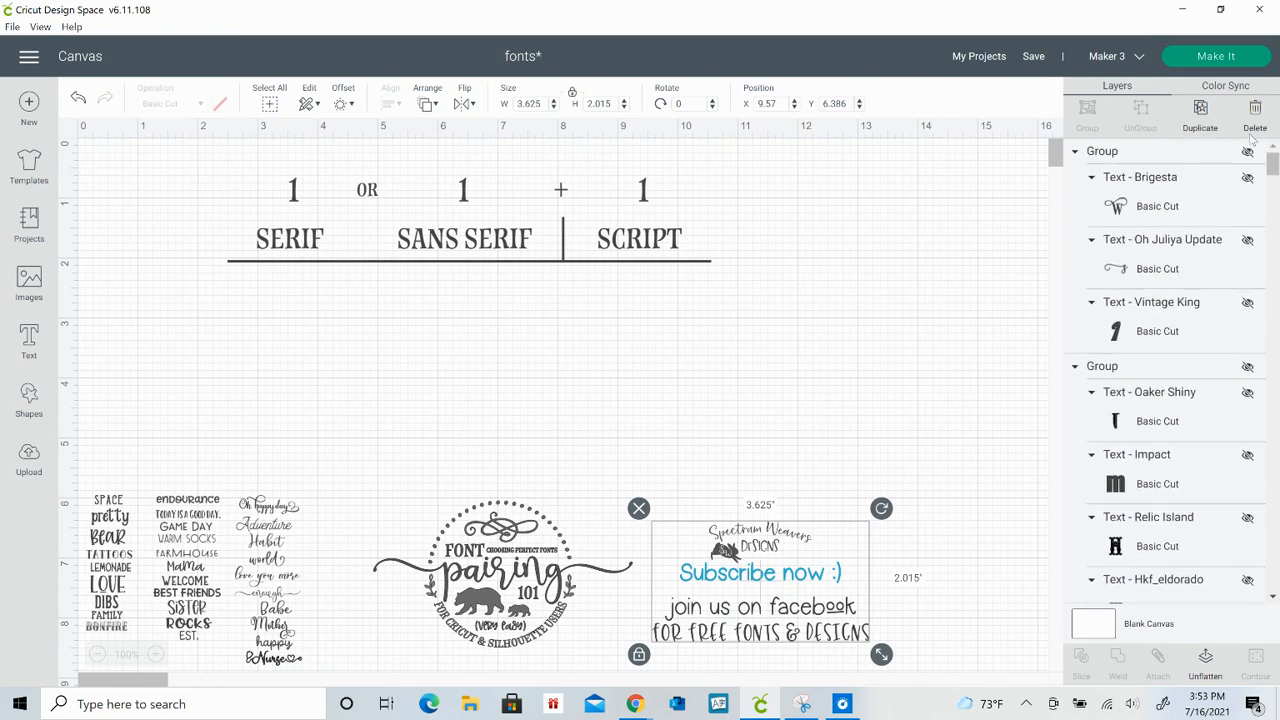
{"action": "left_click", "coordinate": [1247, 151]}
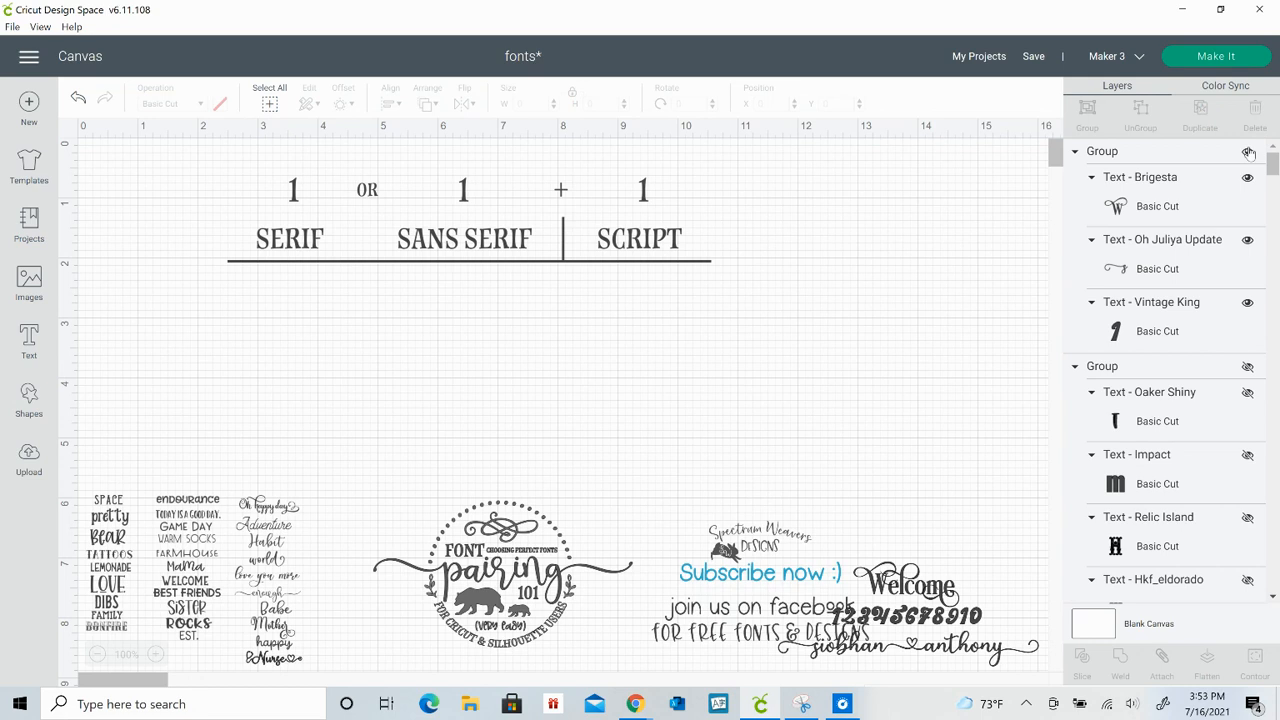
{"action": "left_click_drag", "start_coordinate": [1273, 160], "coordinate": [1273, 169]}
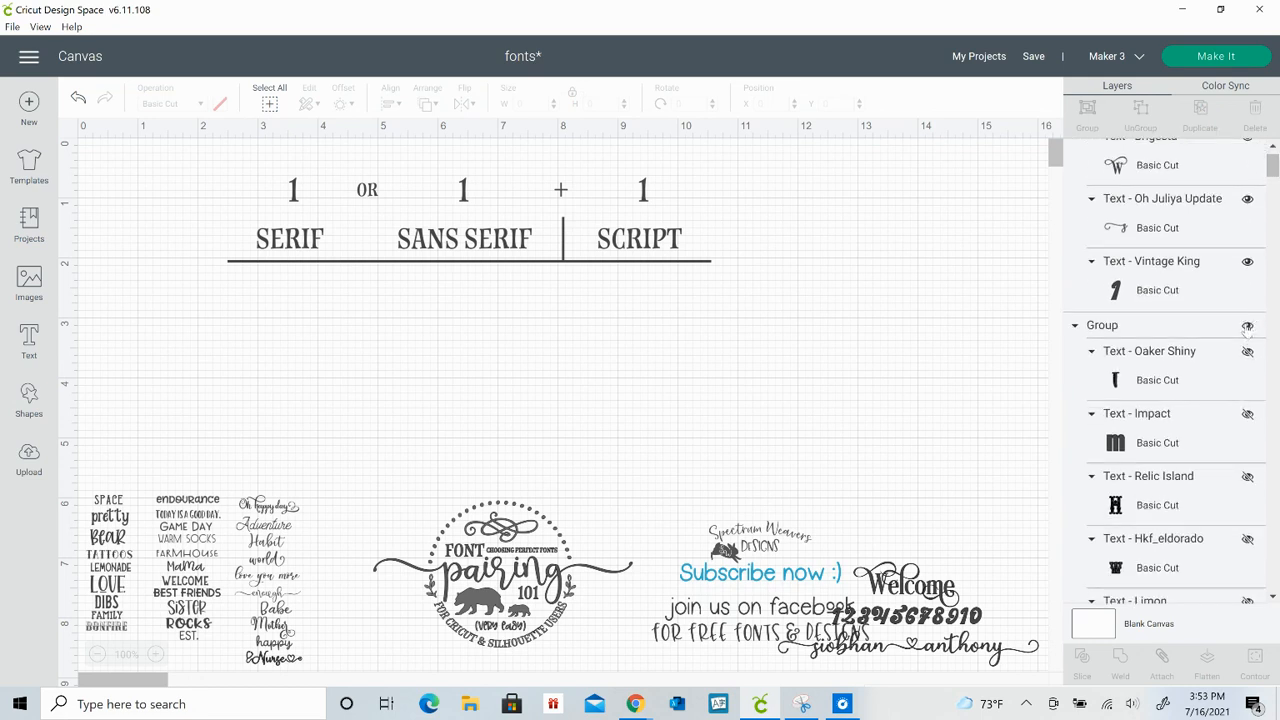
{"action": "left_click", "coordinate": [1247, 327]}
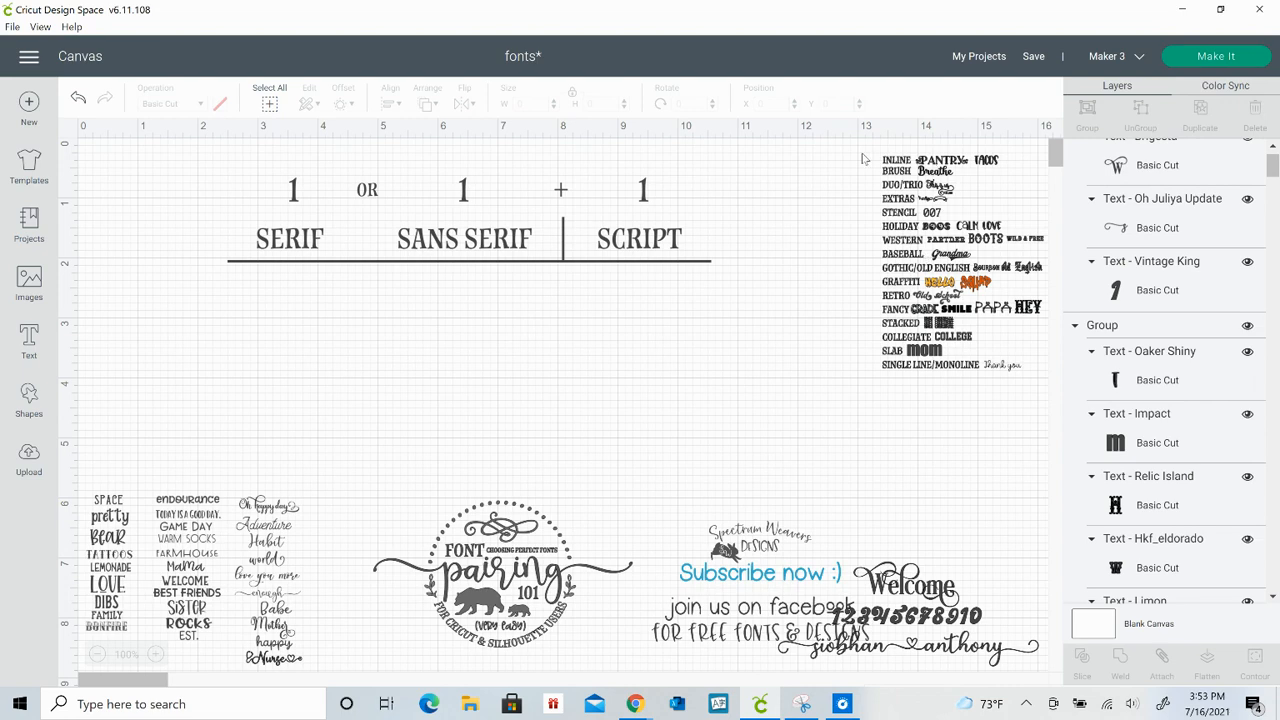
Place the font category list in the open space beside the SCRIPT heading and enlarge it to about 3.86 in wide
{"action": "left_click_drag", "start_coordinate": [862, 158], "coordinate": [1005, 402]}
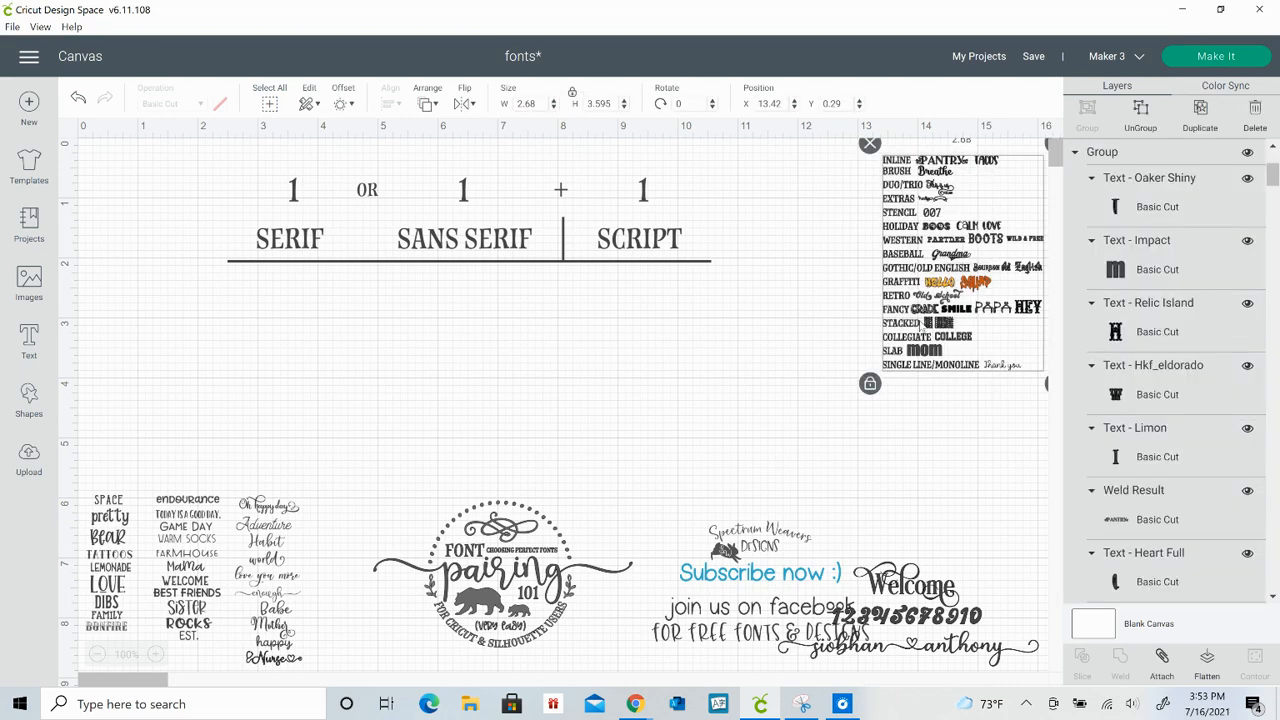
{"action": "left_click_drag", "start_coordinate": [922, 322], "coordinate": [808, 368]}
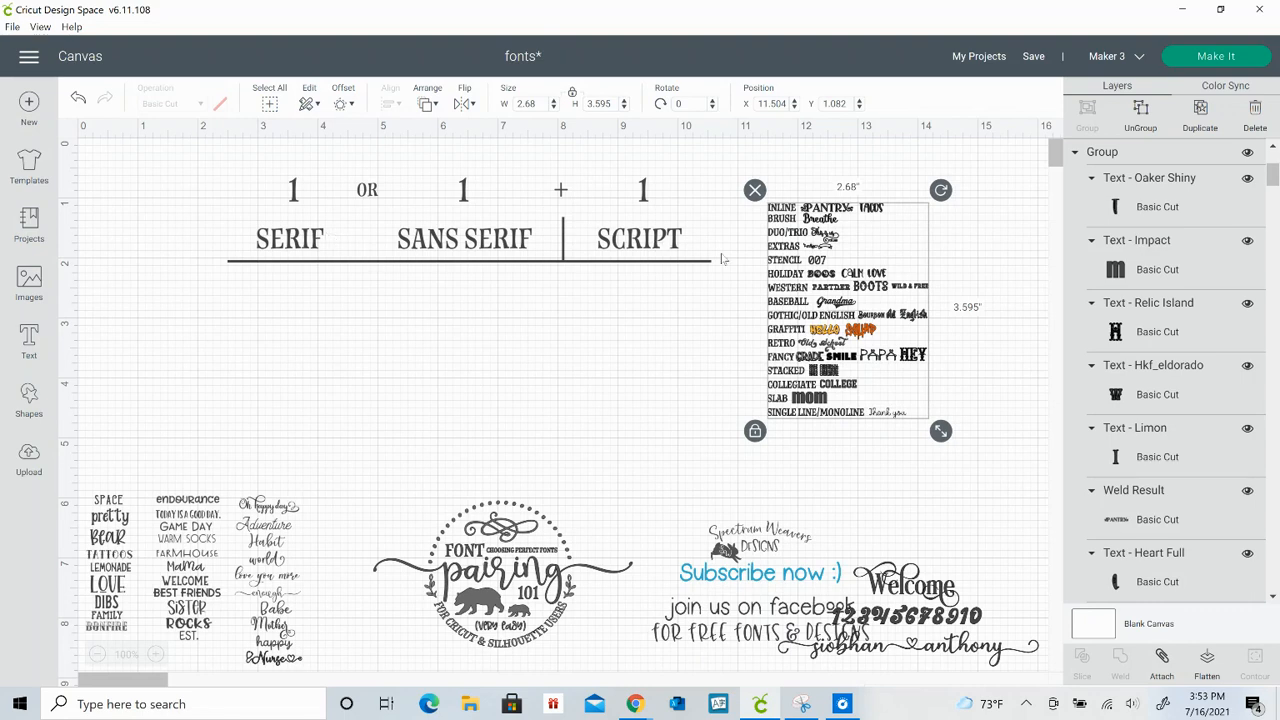
{"action": "left_click_drag", "start_coordinate": [940, 430], "coordinate": [1022, 528]}
{"action": "left_click", "coordinate": [686, 417]}
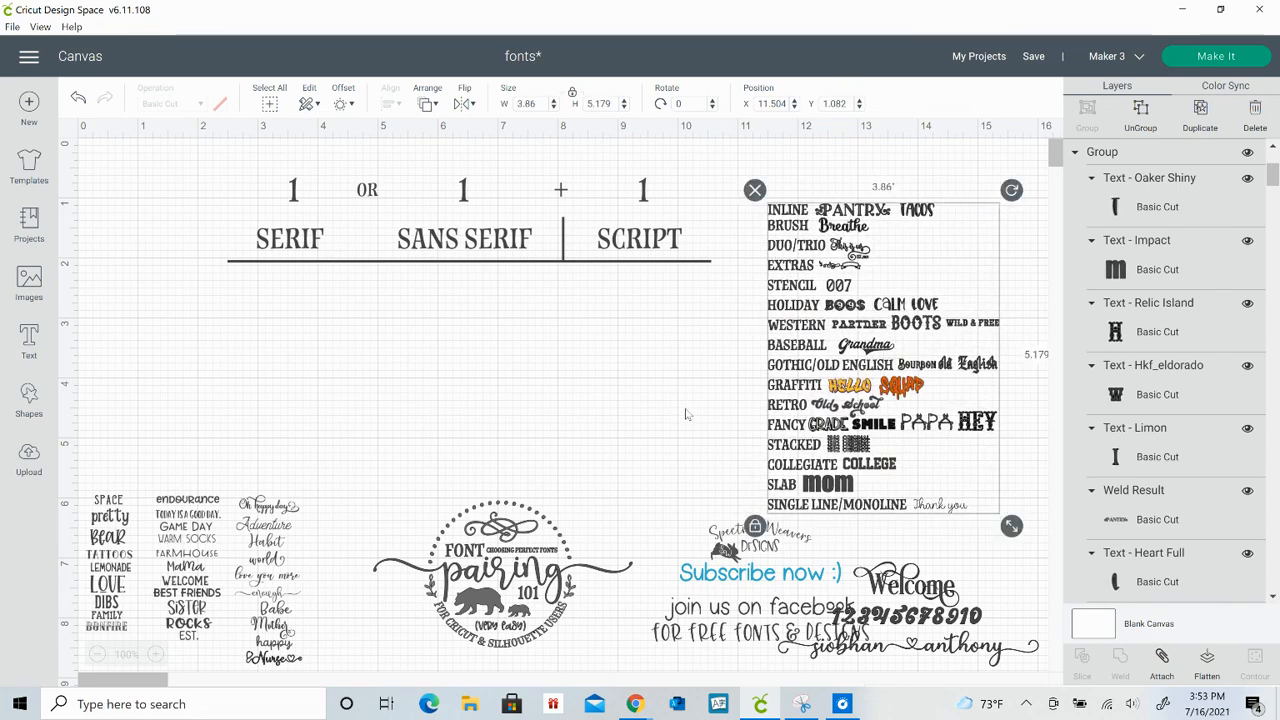
{"action": "left_click", "coordinate": [733, 340]}
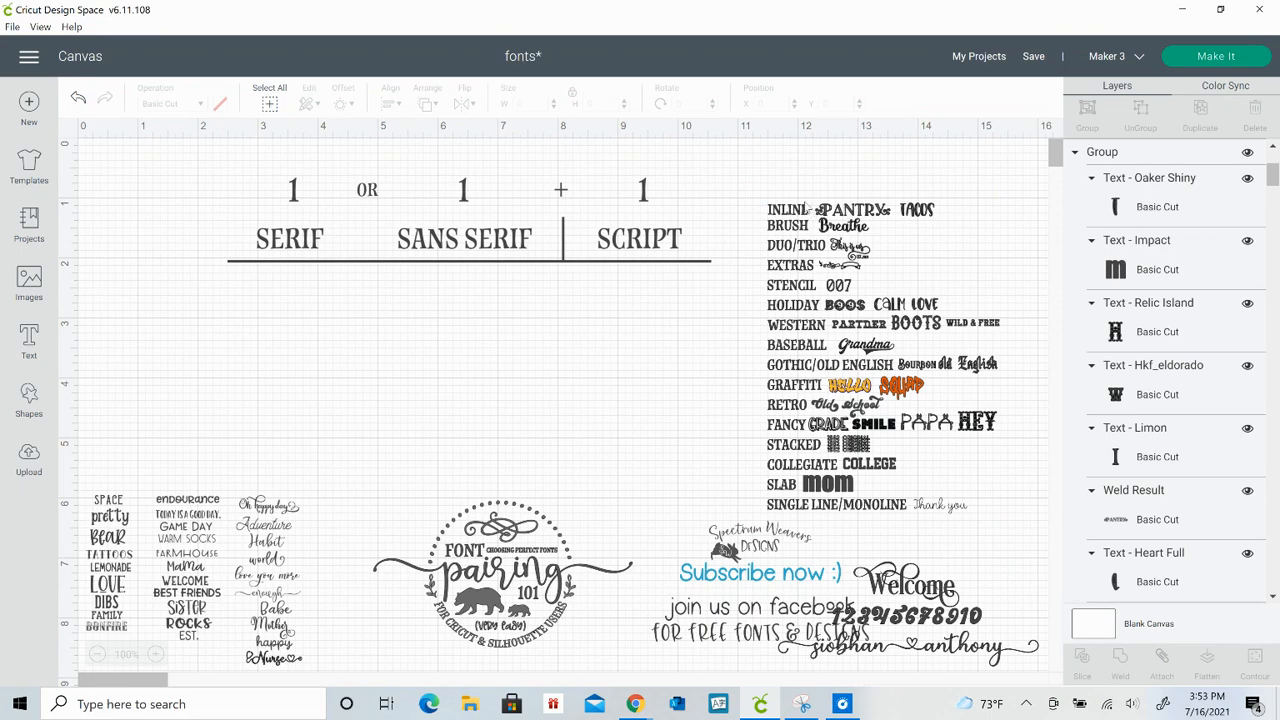
Move the Subscribe artwork slightly lower and shift the Welcome text group away from it so they no longer overlap
{"action": "left_click_drag", "start_coordinate": [753, 185], "coordinate": [958, 523]}
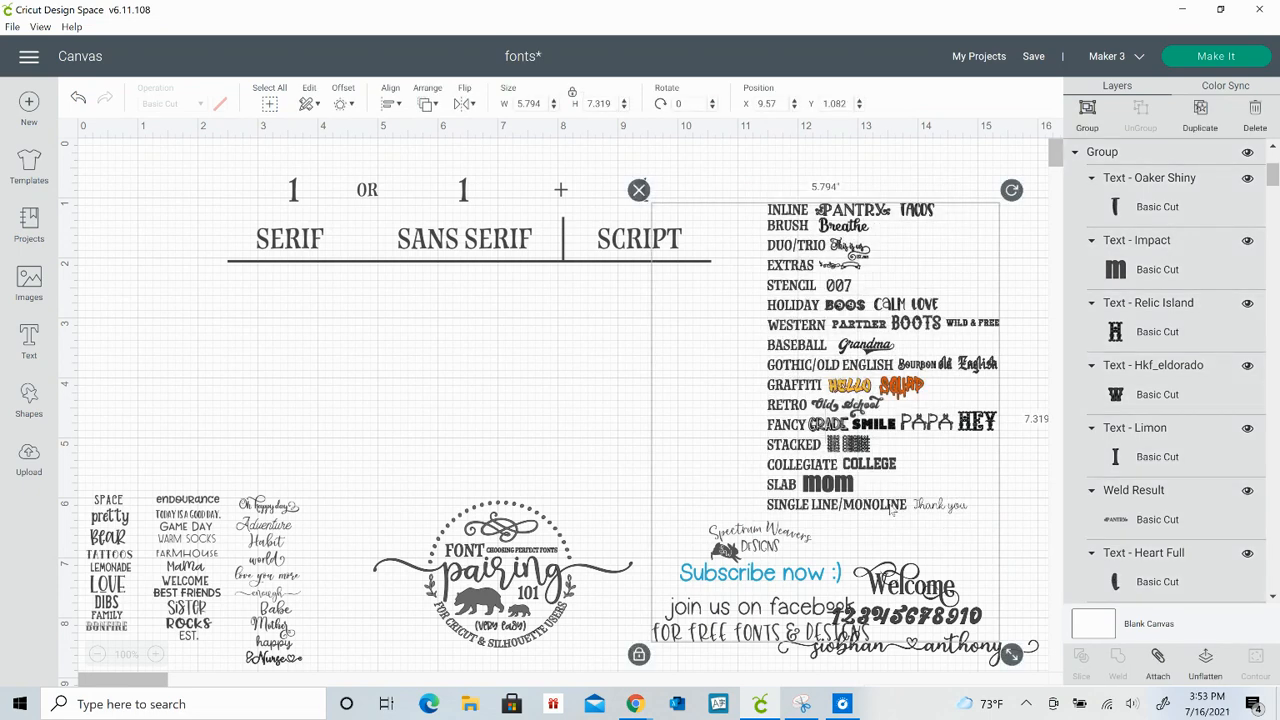
{"action": "left_click", "coordinate": [627, 415]}
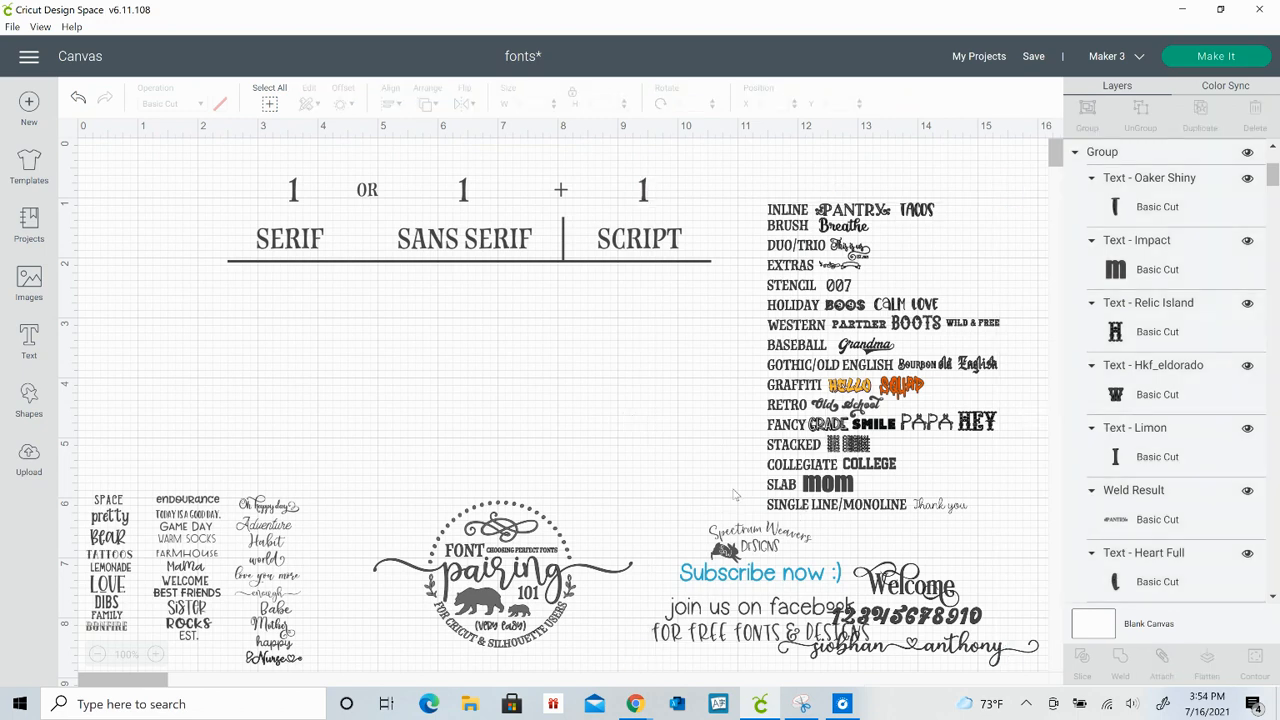
{"action": "left_click_drag", "start_coordinate": [743, 512], "coordinate": [712, 536]}
{"action": "left_click_drag", "start_coordinate": [911, 537], "coordinate": [927, 655]}
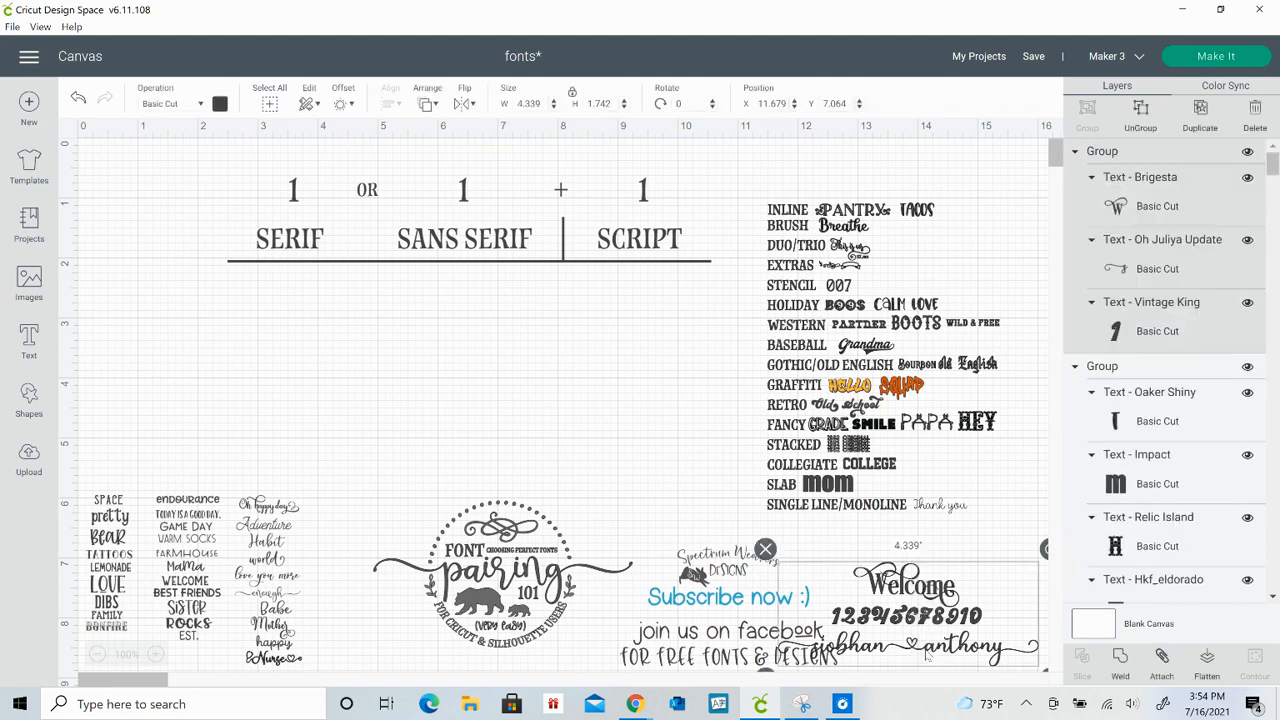
{"action": "left_click_drag", "start_coordinate": [789, 588], "coordinate": [912, 591]}
Enlarge the font category list to about 4.35 in wide and position it in the space above the Subscribe and Welcome artwork
{"action": "left_click_drag", "start_coordinate": [775, 535], "coordinate": [1012, 168]}
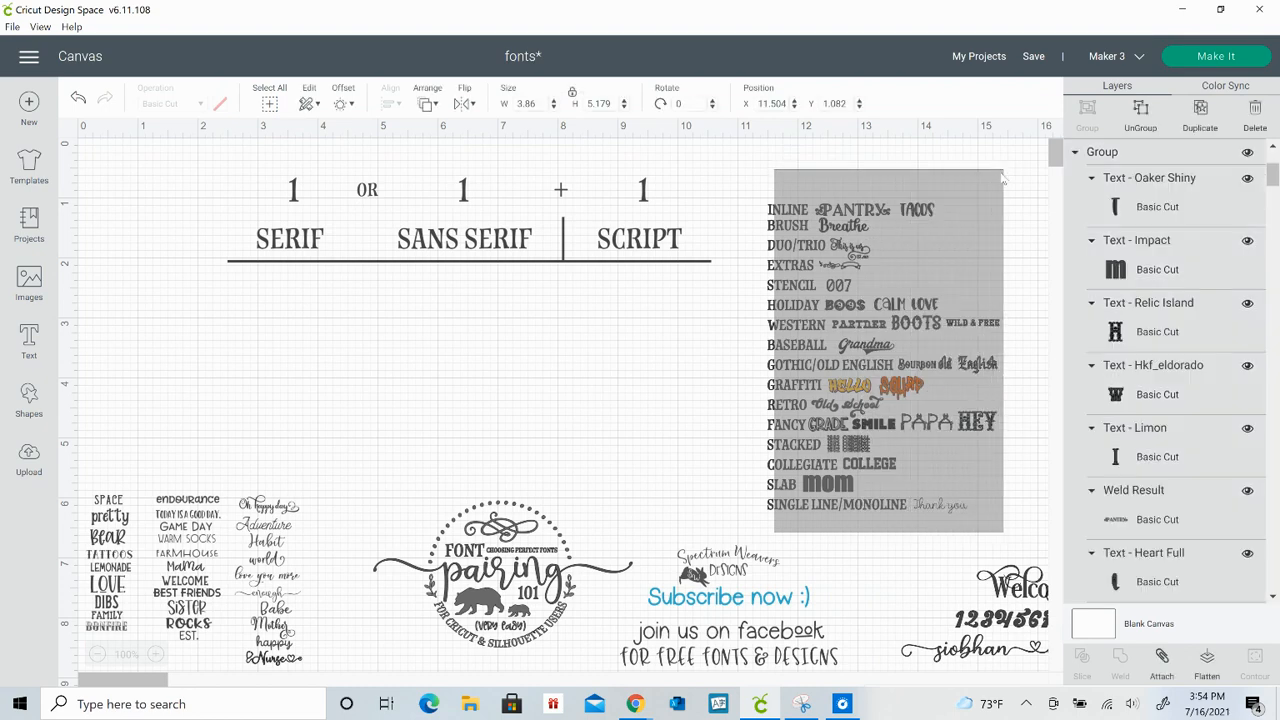
{"action": "left_click_drag", "start_coordinate": [995, 399], "coordinate": [978, 343]}
{"action": "left_click_drag", "start_coordinate": [995, 469], "coordinate": [1024, 509]}
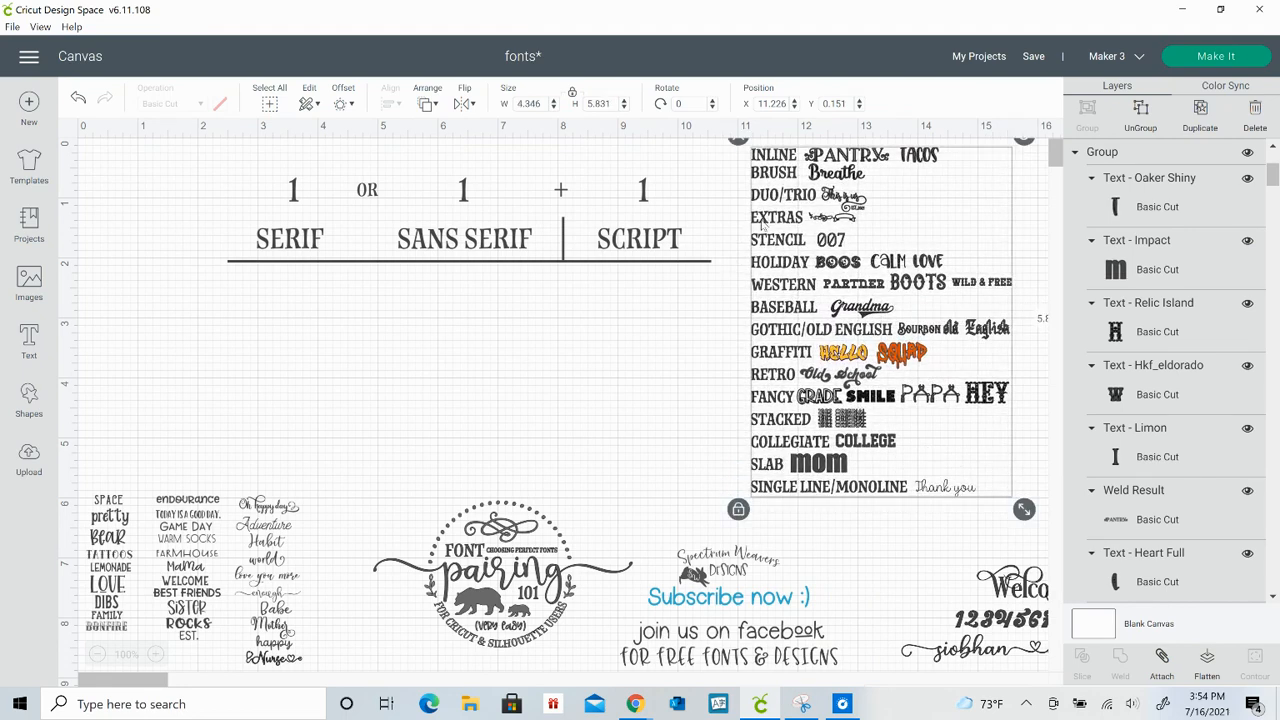
{"action": "left_click_drag", "start_coordinate": [760, 222], "coordinate": [762, 238]}
{"action": "left_click", "coordinate": [707, 269]}
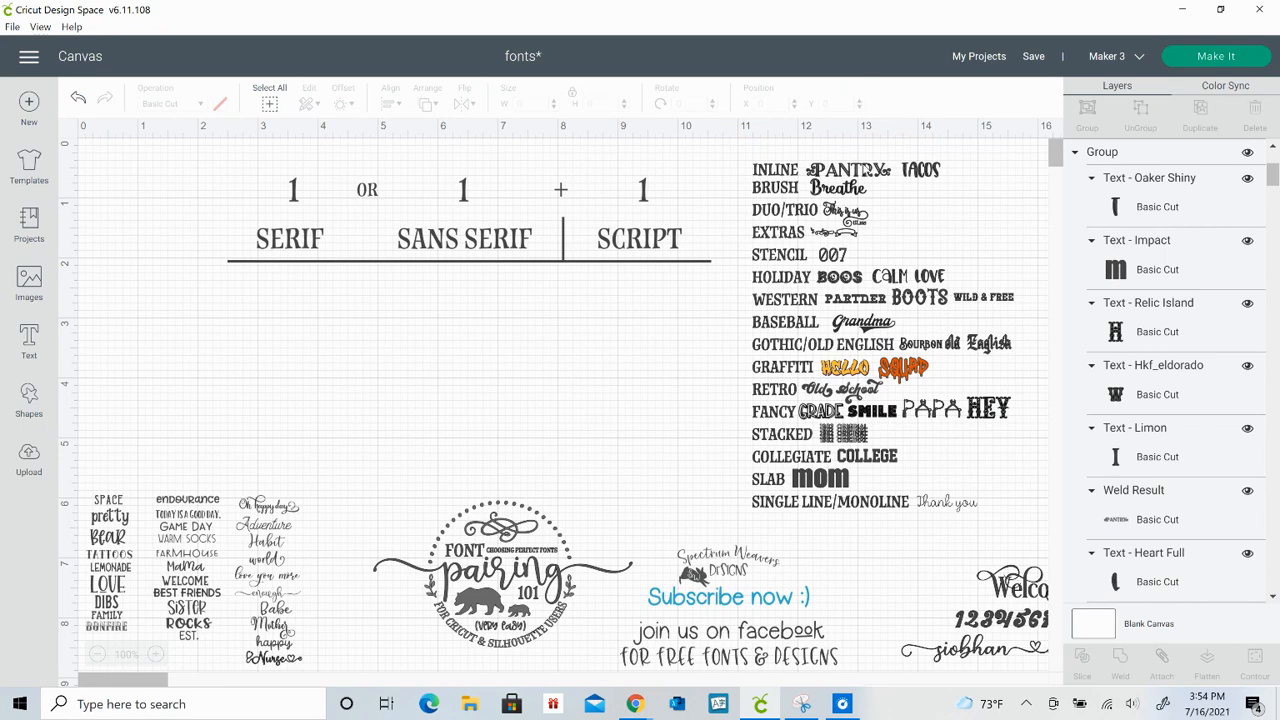
{"action": "mouse_move", "coordinate": [967, 176]}
{"action": "left_mouse_down"}
{"action": "mouse_move", "coordinate": [883, 178]}
{"action": "mouse_move", "coordinate": [967, 179]}
{"action": "left_mouse_up"}
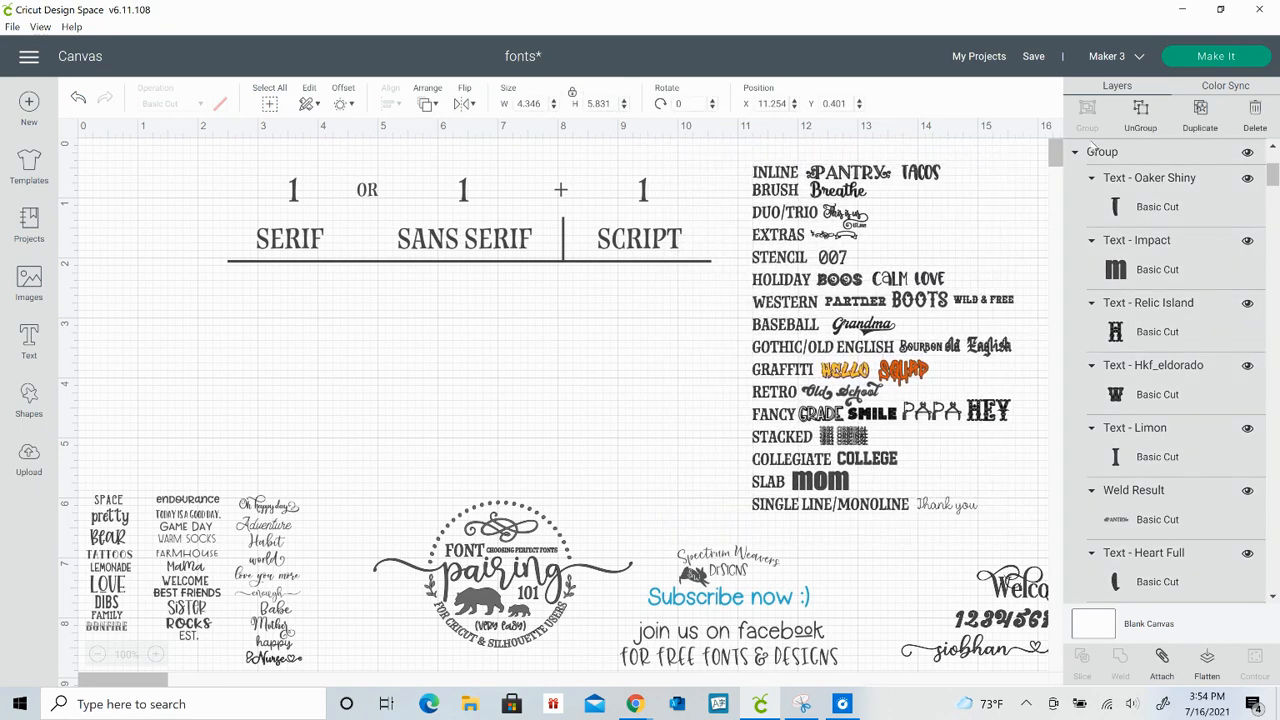
Ungroup the category list and place the PANTRY and TACOS inline samples below the headings, enlarged together to about 10.55 in wide
{"action": "left_click", "coordinate": [1141, 112]}
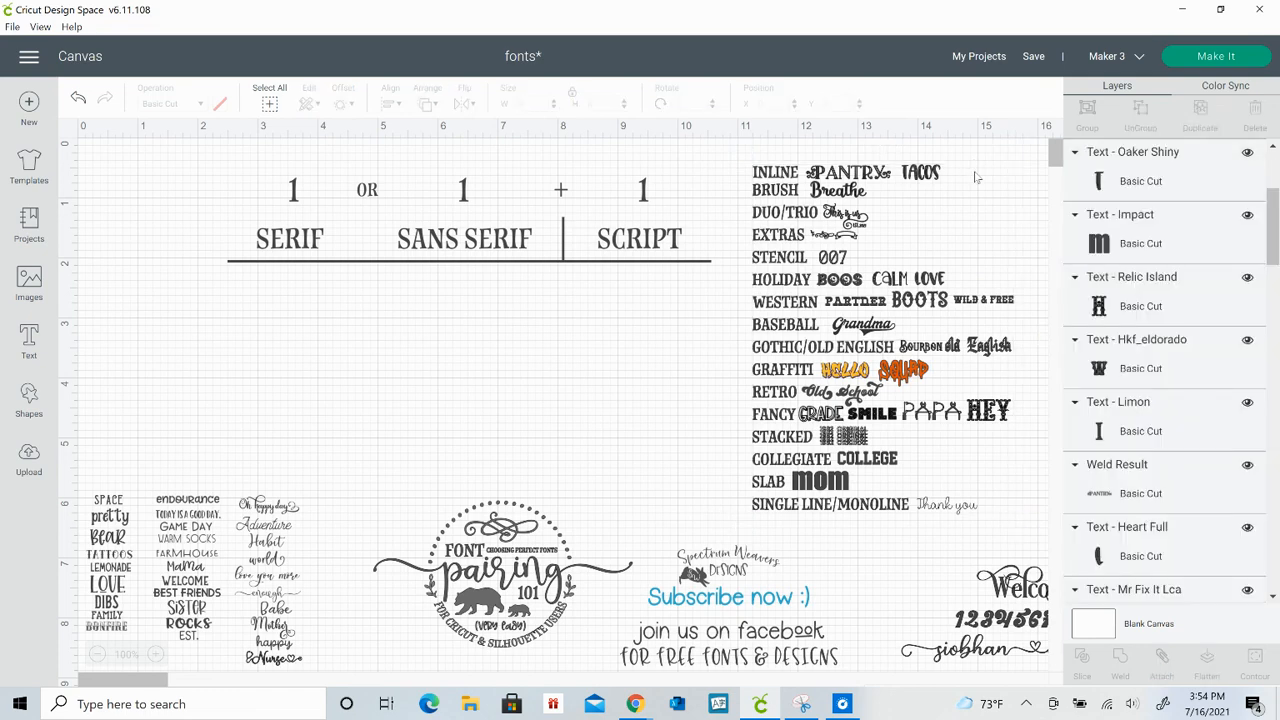
{"action": "left_click", "coordinate": [868, 174]}
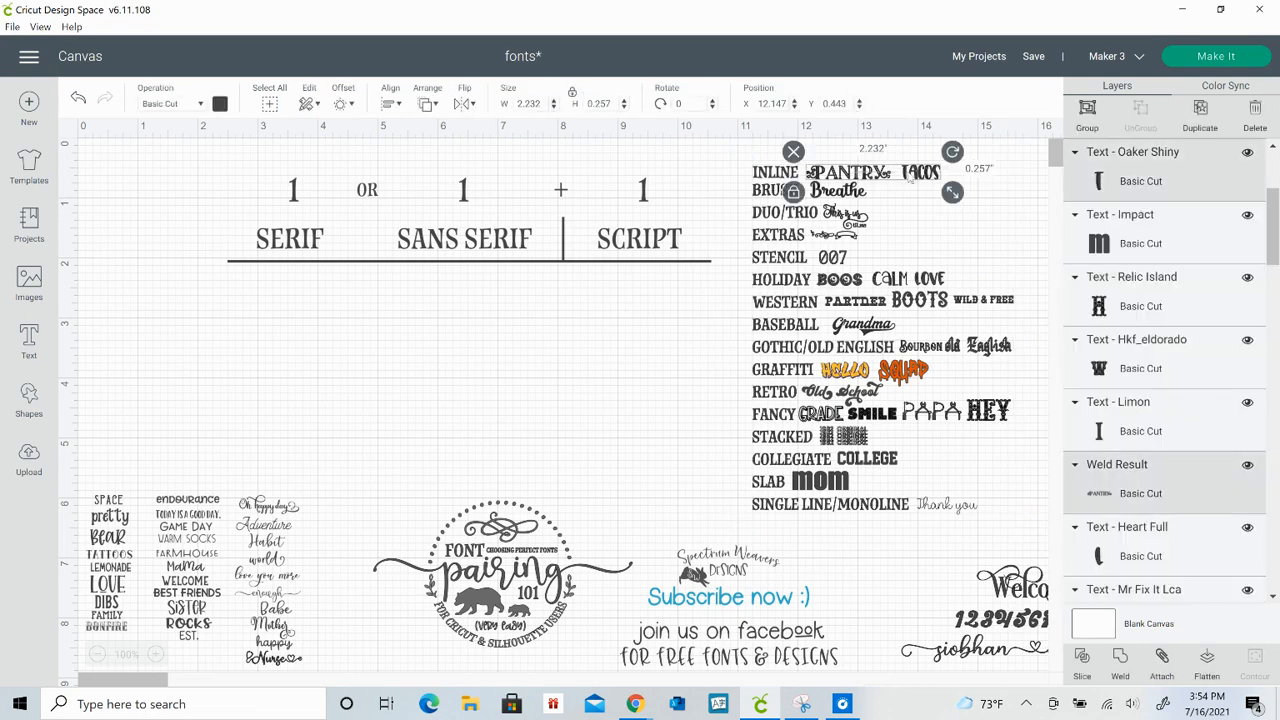
{"action": "left_click_drag", "start_coordinate": [909, 176], "coordinate": [440, 392]}
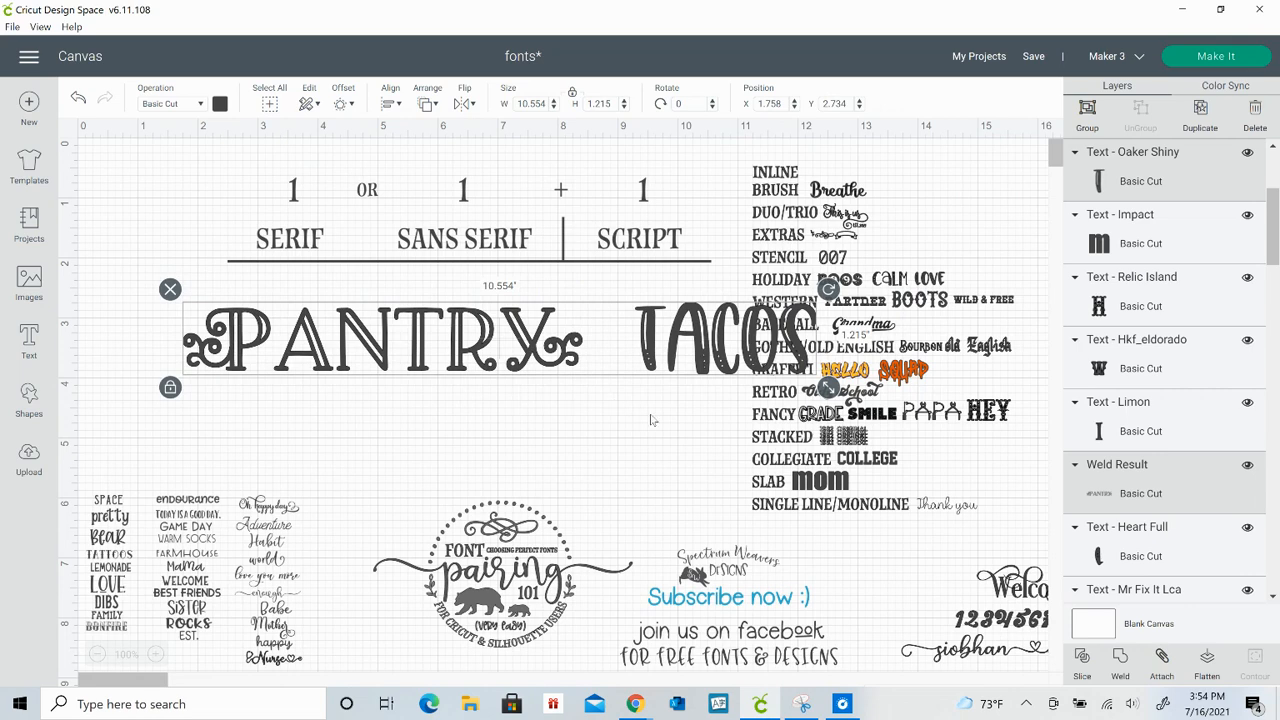
Stack TACOS beneath PANTRY, with PANTRY reduced to about 6.66 in wide and centered under the headings
{"action": "left_click_drag", "start_coordinate": [651, 330], "coordinate": [294, 416]}
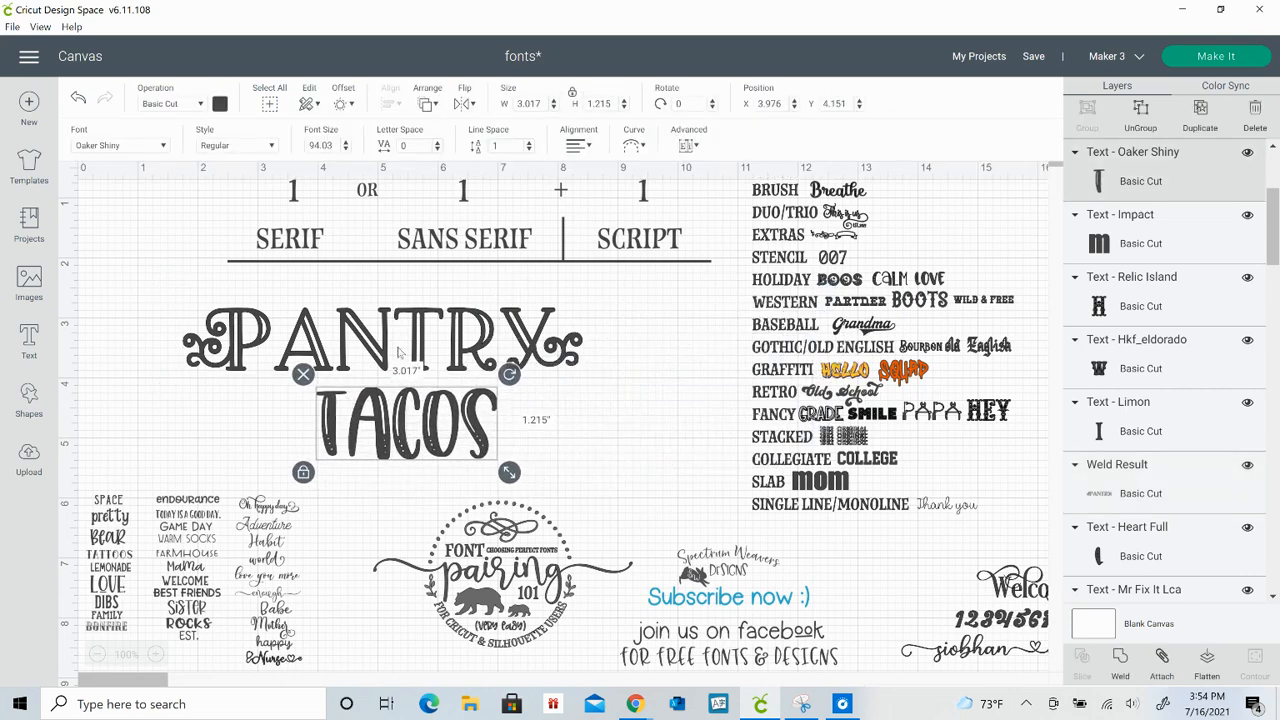
{"action": "left_click_drag", "start_coordinate": [398, 352], "coordinate": [476, 330]}
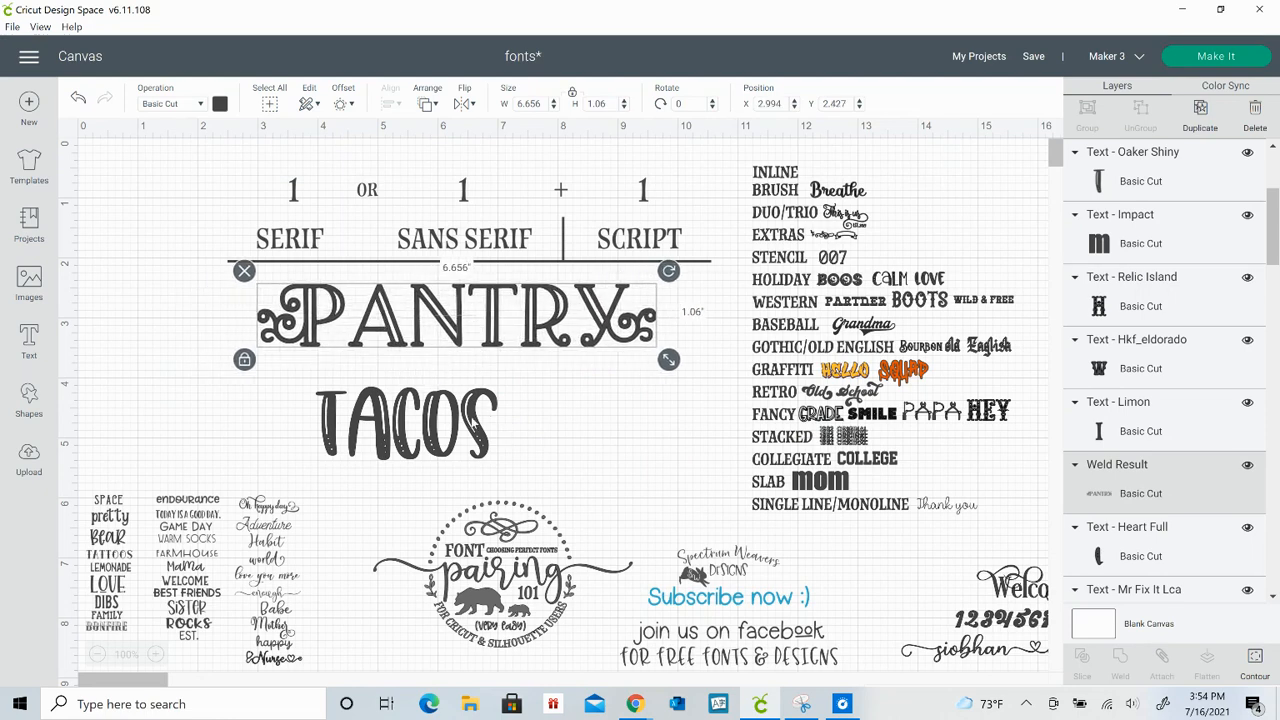
{"action": "left_click_drag", "start_coordinate": [470, 430], "coordinate": [513, 409]}
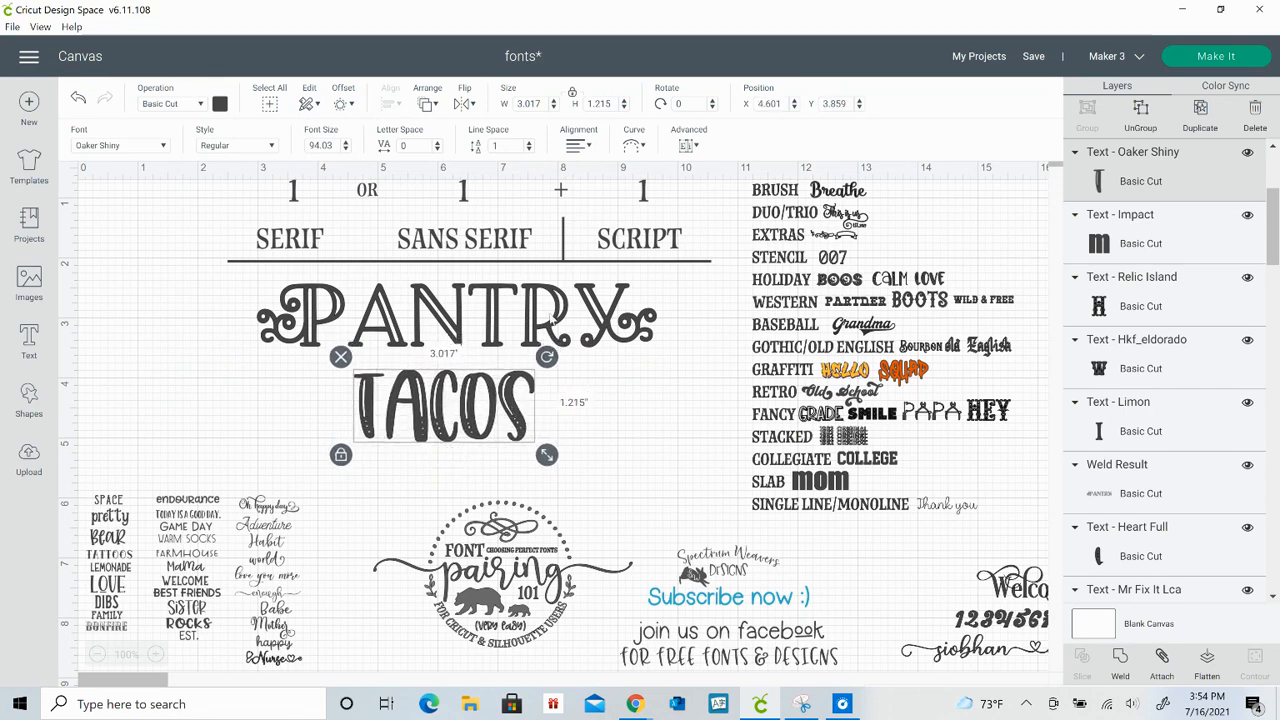
{"action": "left_click", "coordinate": [553, 318]}
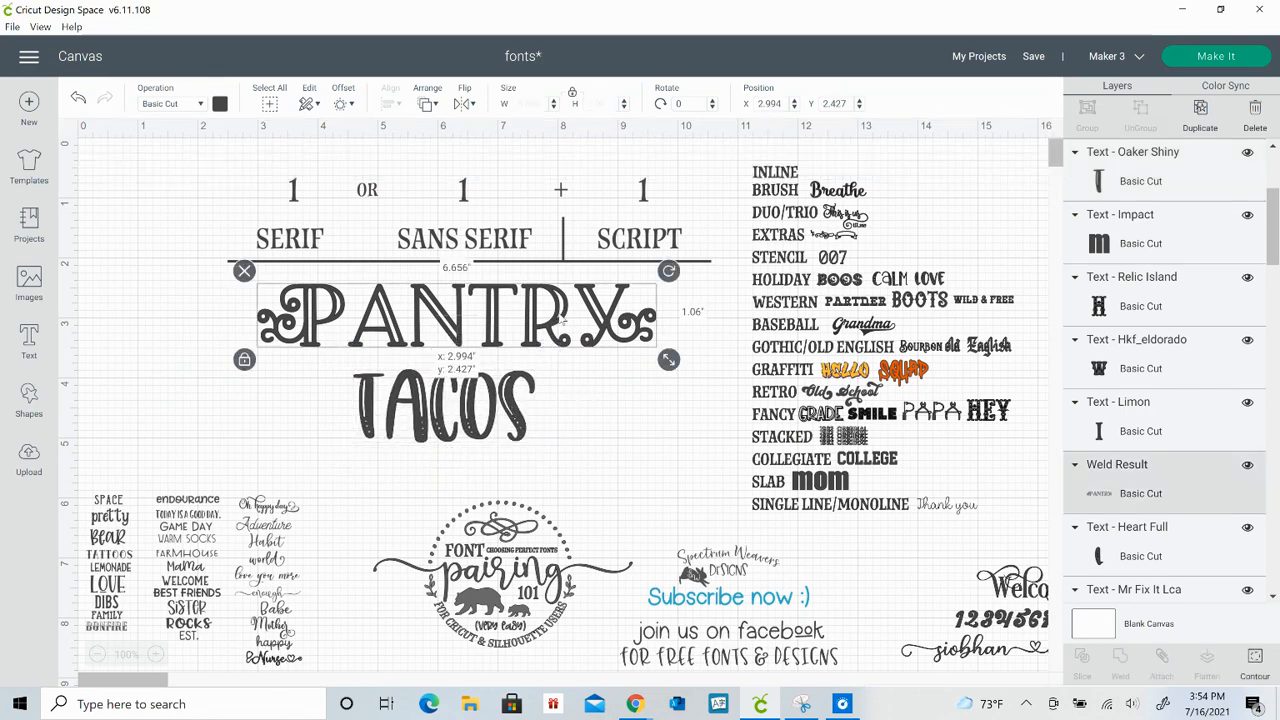
{"action": "left_click", "coordinate": [518, 428]}
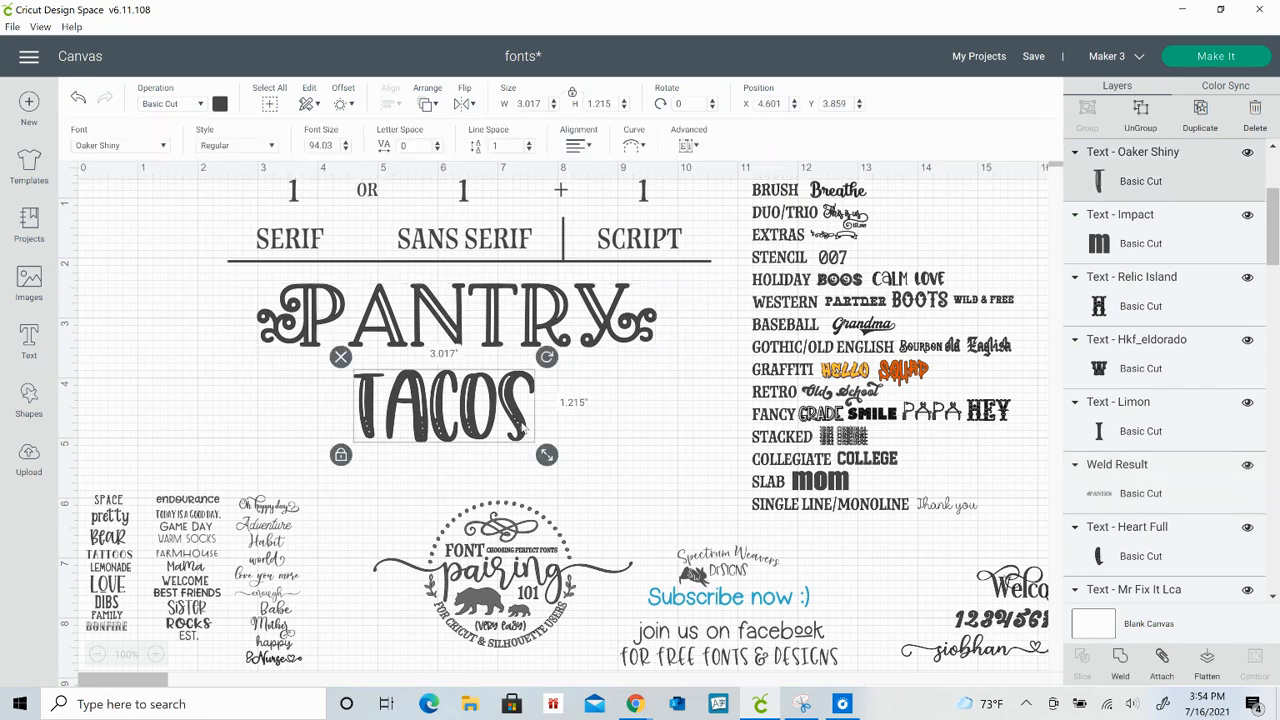
{"action": "left_click", "coordinate": [633, 430]}
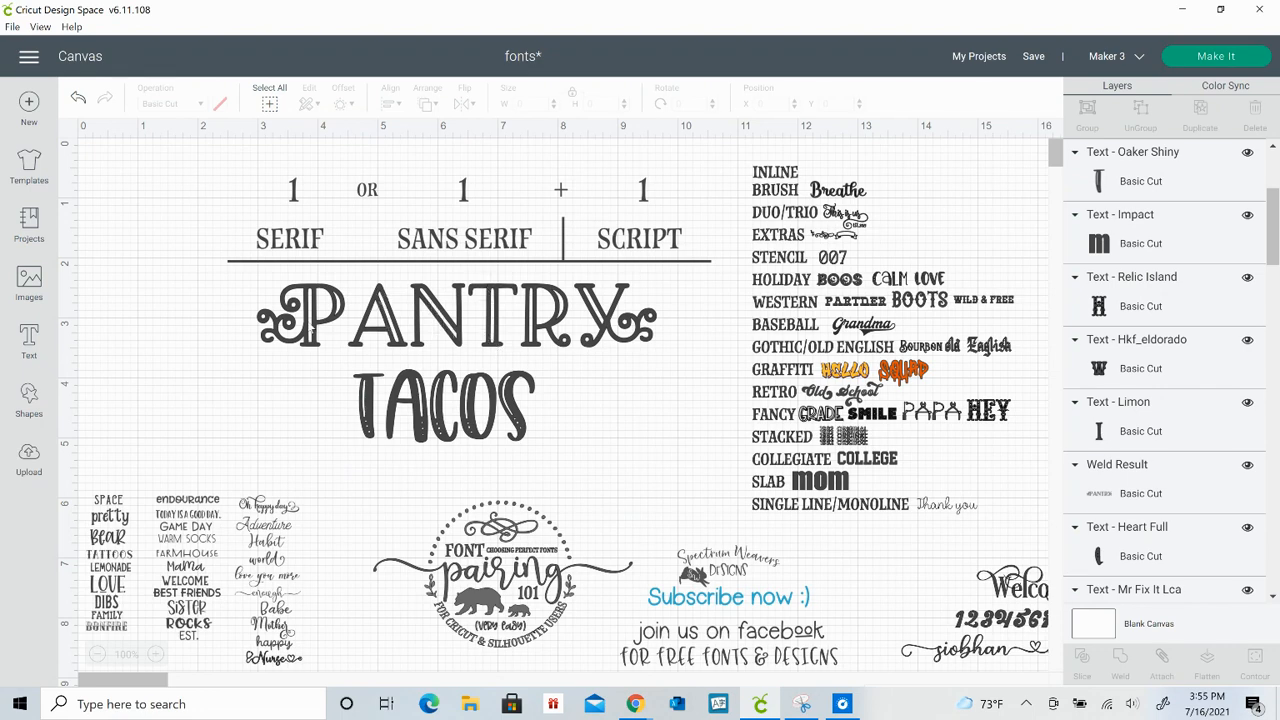
Shrink the PANTRY and TACOS samples together and return them to the INLINE entry of the category list
{"action": "left_click_drag", "start_coordinate": [238, 309], "coordinate": [583, 447]}
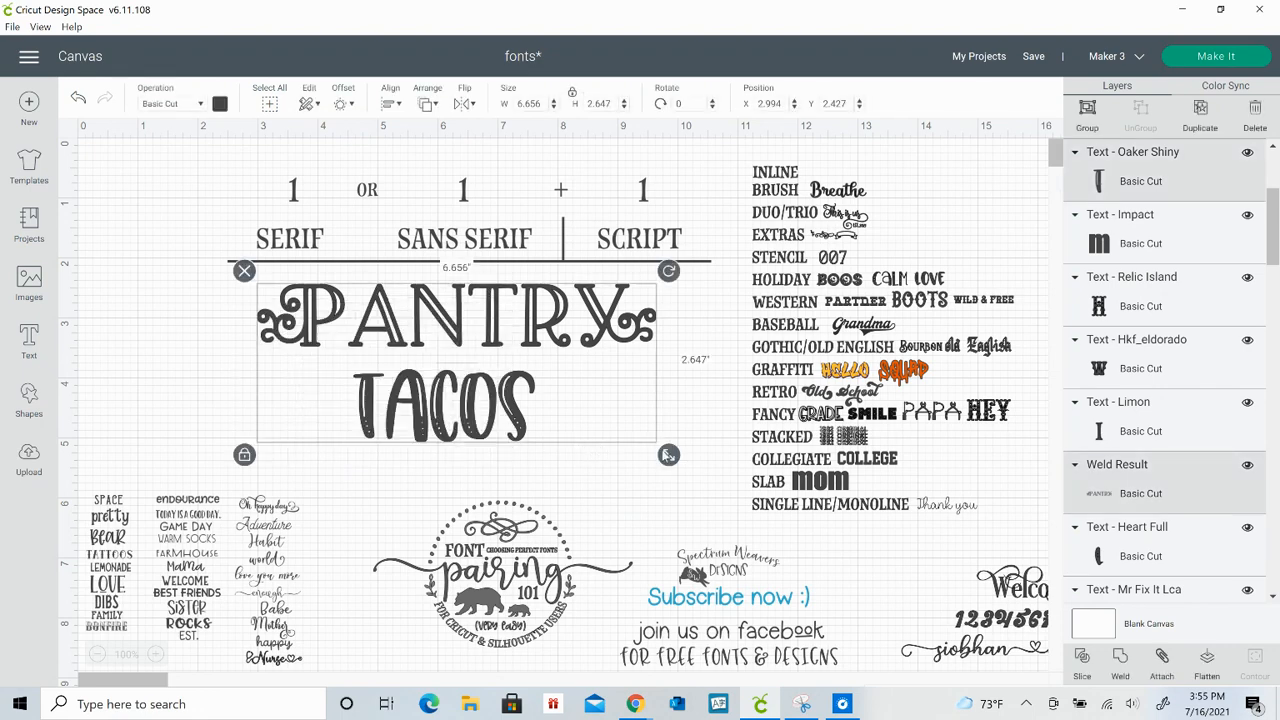
{"action": "mouse_move", "coordinate": [669, 455]}
{"action": "left_mouse_down"}
{"action": "mouse_move", "coordinate": [291, 302]}
{"action": "mouse_move", "coordinate": [919, 250]}
{"action": "mouse_move", "coordinate": [897, 169]}
{"action": "mouse_move", "coordinate": [833, 158]}
{"action": "left_mouse_up"}
{"action": "left_click", "coordinate": [949, 212]}
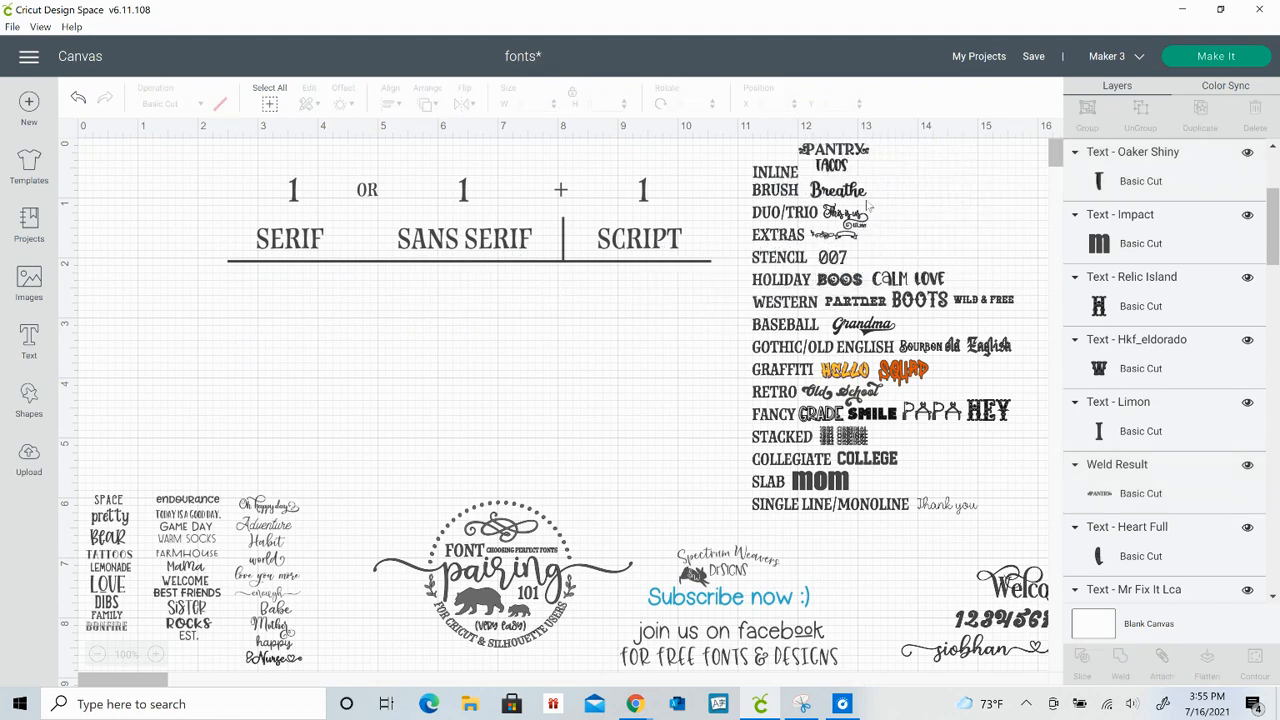
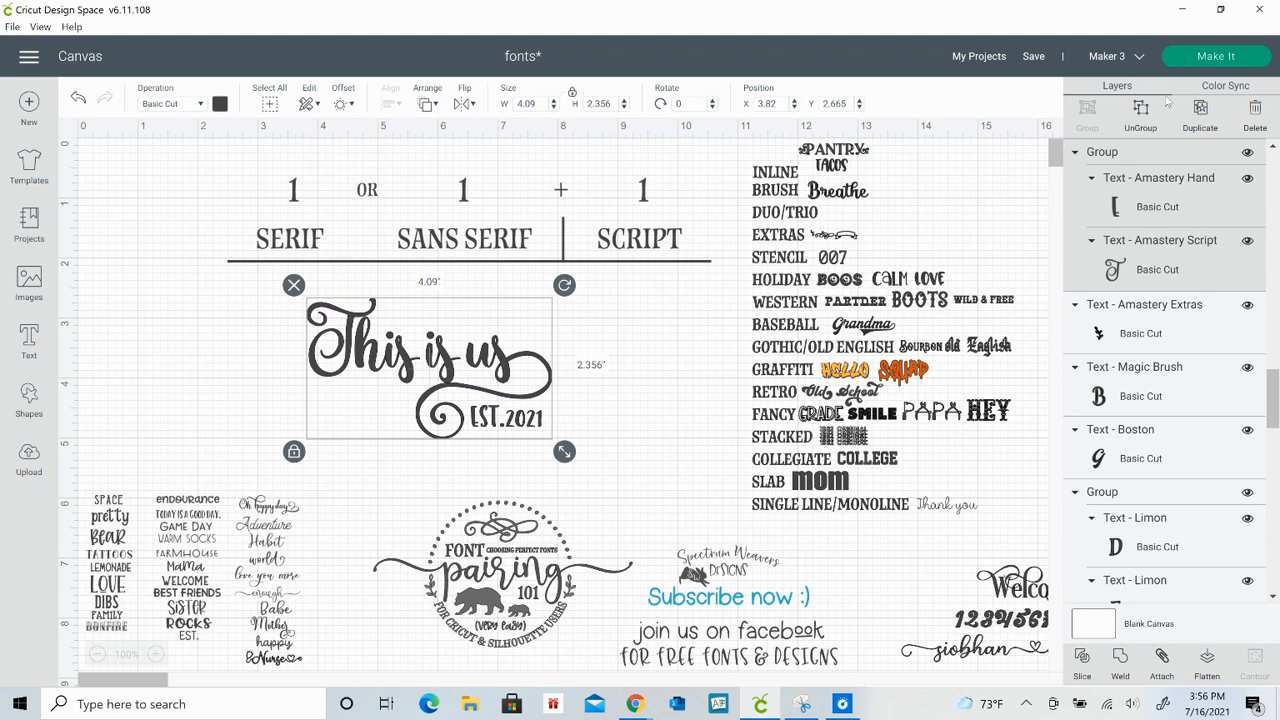
Ungroup the This is us and EST.2021 duo font sample into separate text objects
{"action": "left_click", "coordinate": [1140, 110]}
{"action": "left_click", "coordinate": [718, 348]}
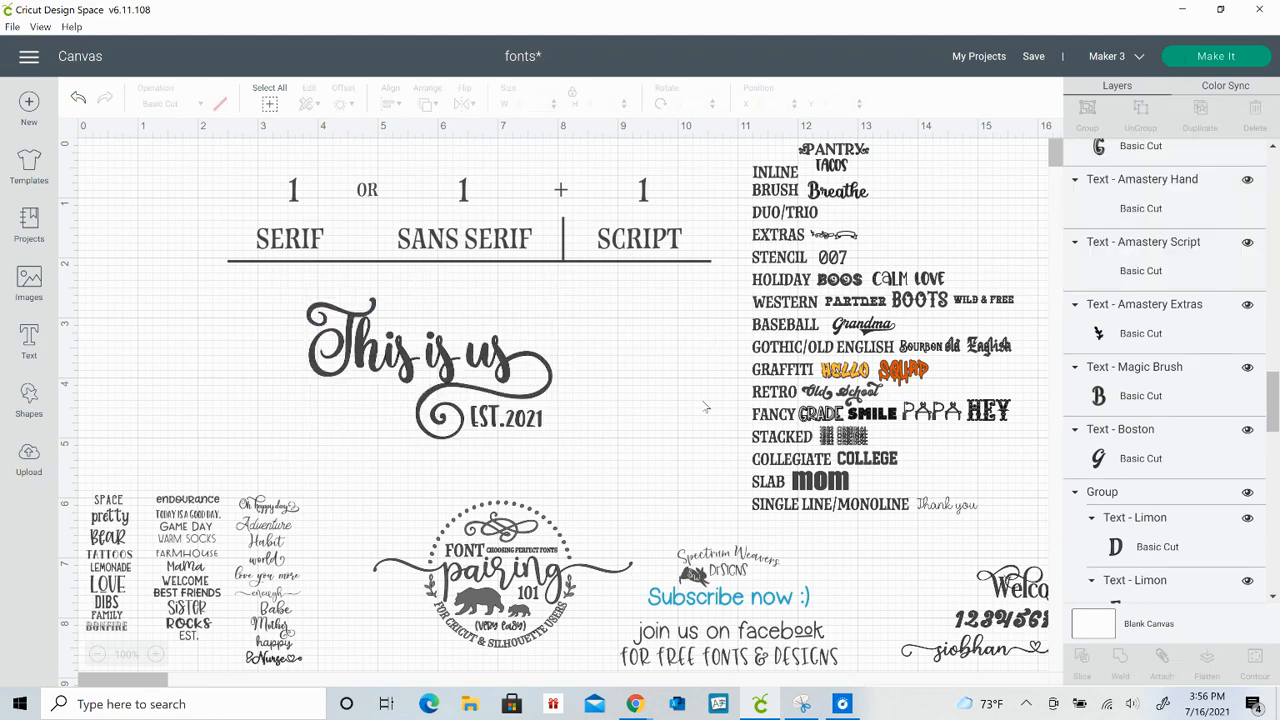
{"action": "left_click", "coordinate": [488, 426]}
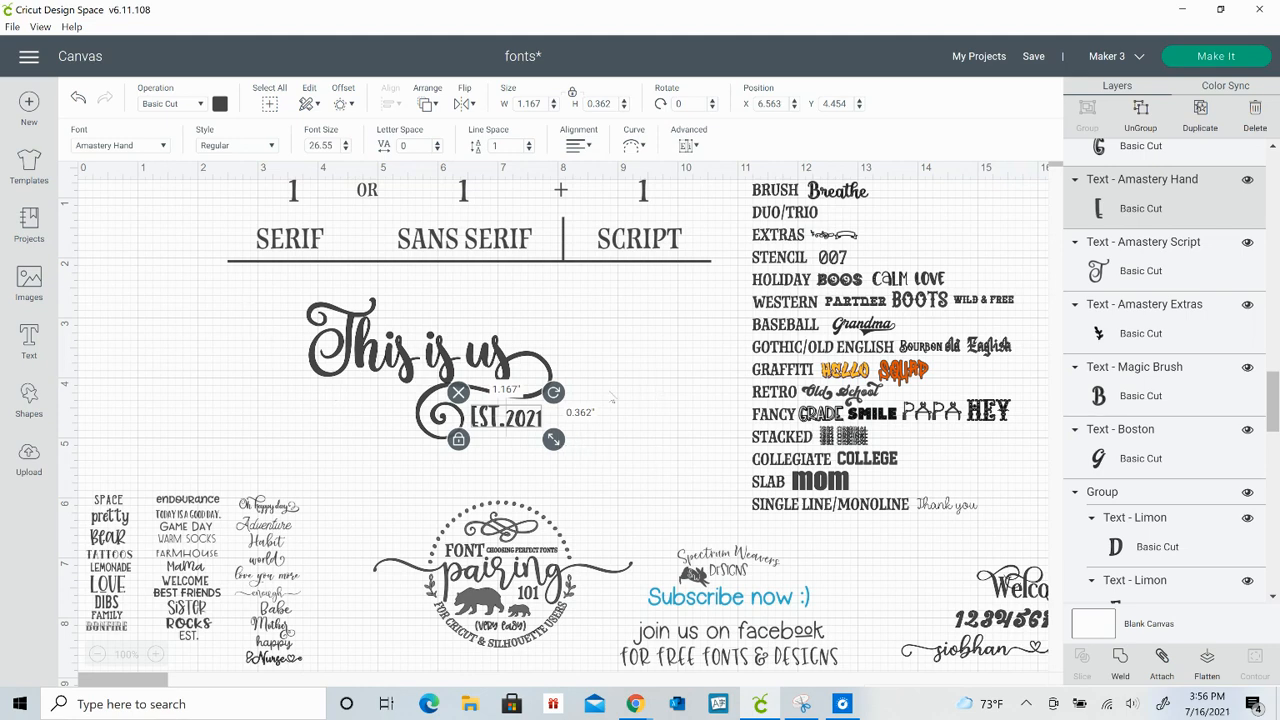
{"action": "left_click", "coordinate": [254, 328]}
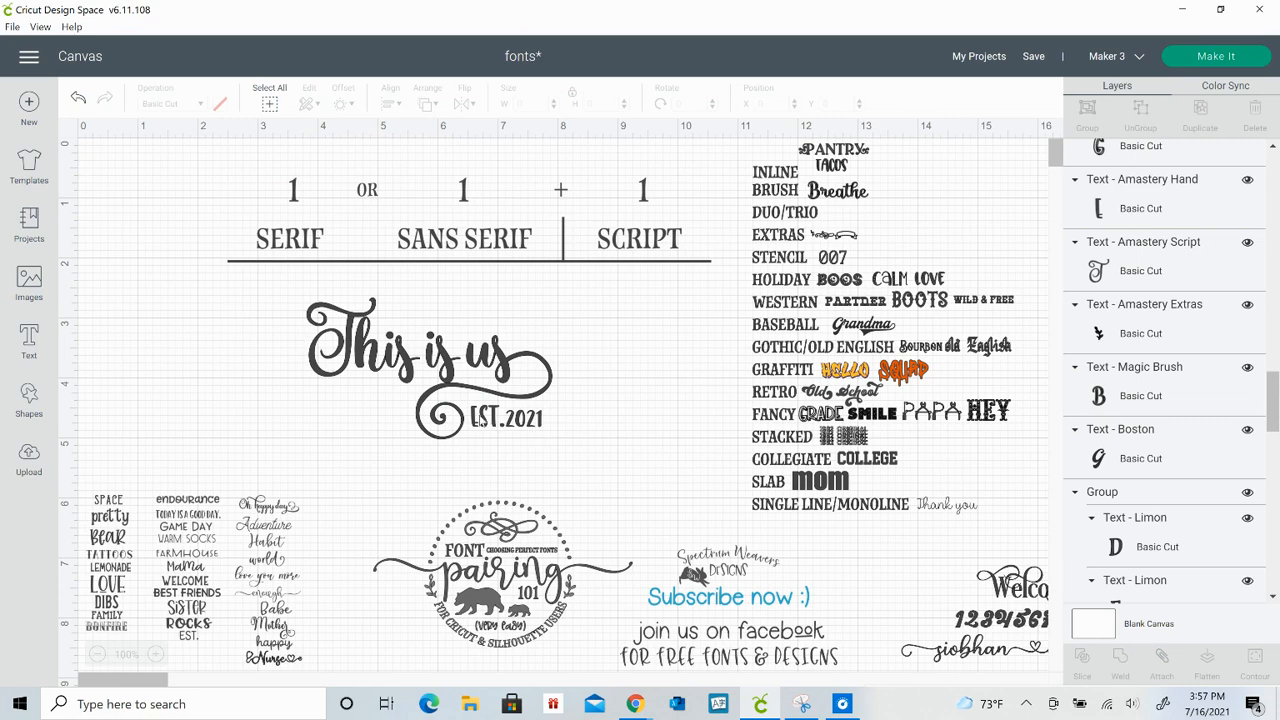
Separate the duo sample, placing EST.2021 beside This is us and sizing it to about 1.27 in wide
{"action": "left_click_drag", "start_coordinate": [383, 360], "coordinate": [281, 345]}
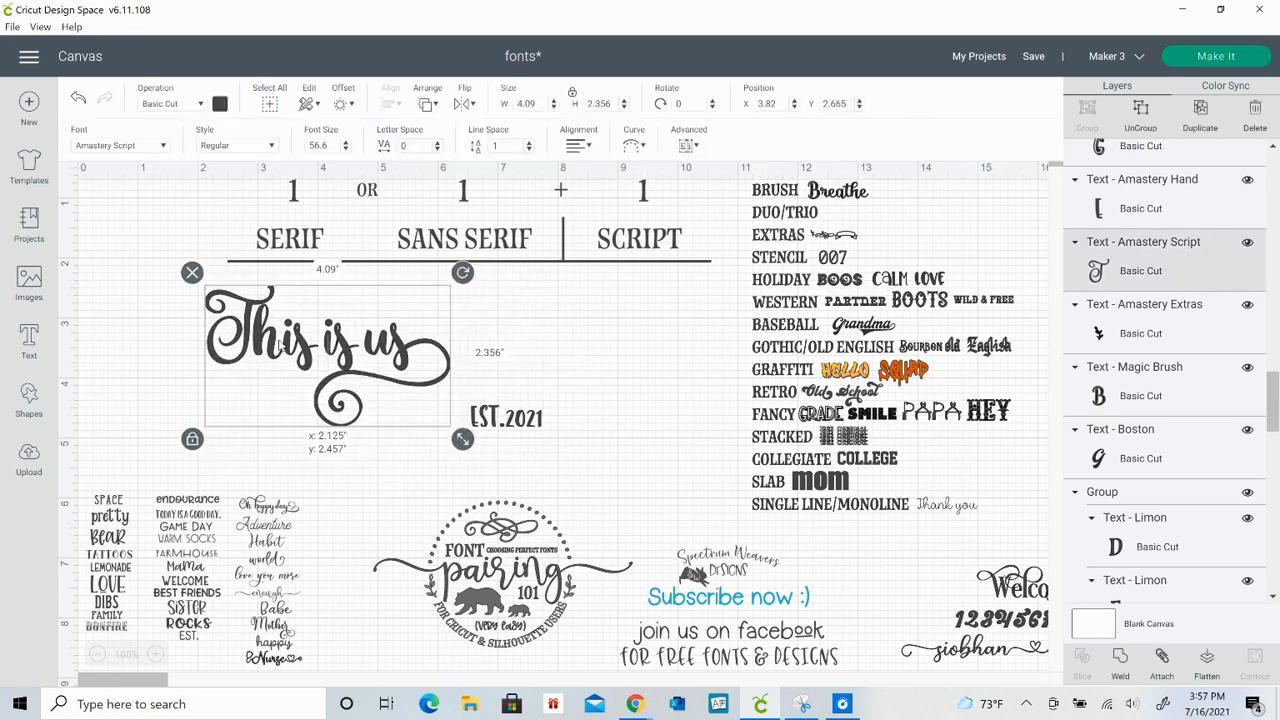
{"action": "left_click", "coordinate": [492, 420]}
{"action": "left_click_drag", "start_coordinate": [497, 418], "coordinate": [618, 369]}
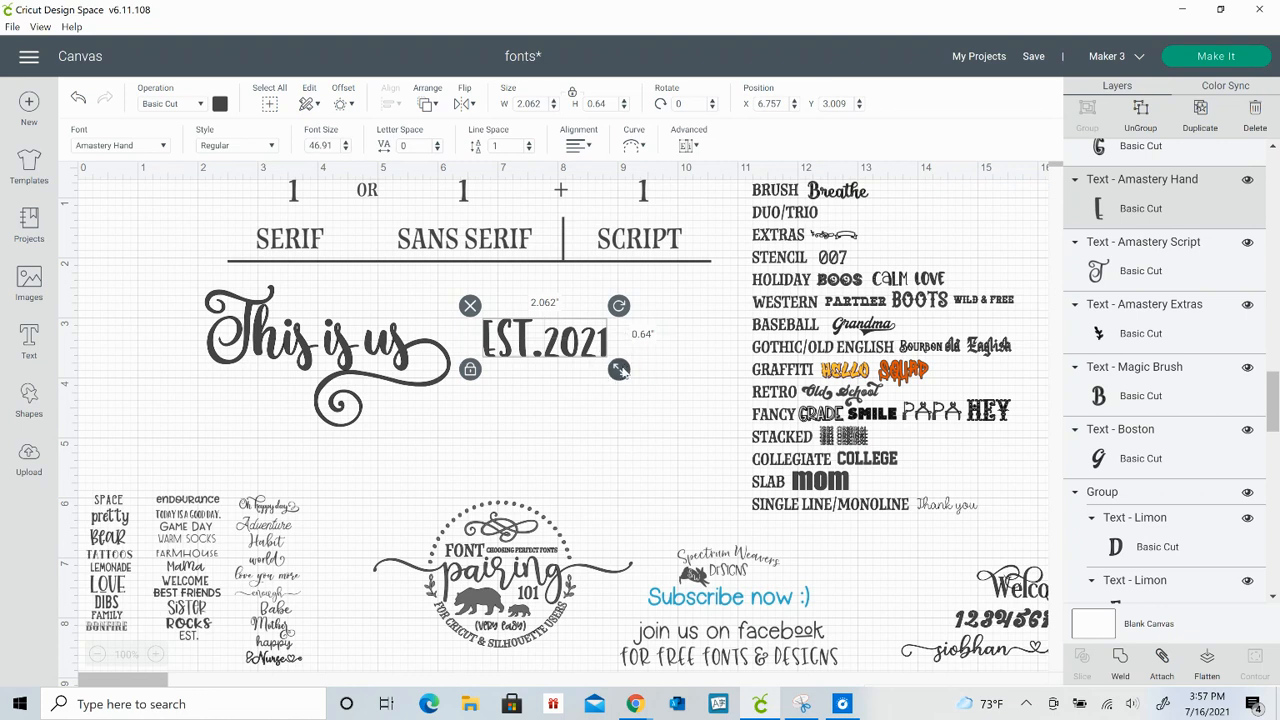
{"action": "left_click_drag", "start_coordinate": [619, 369], "coordinate": [571, 355]}
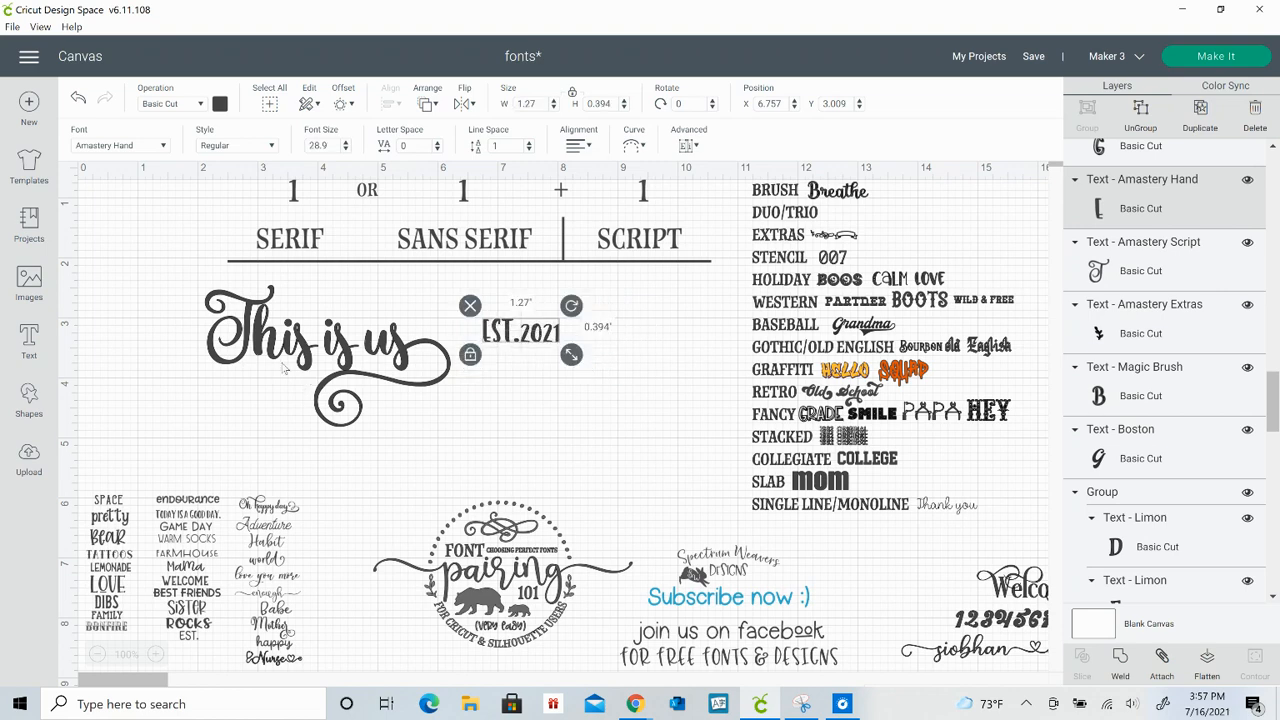
{"action": "left_click_drag", "start_coordinate": [283, 368], "coordinate": [226, 368]}
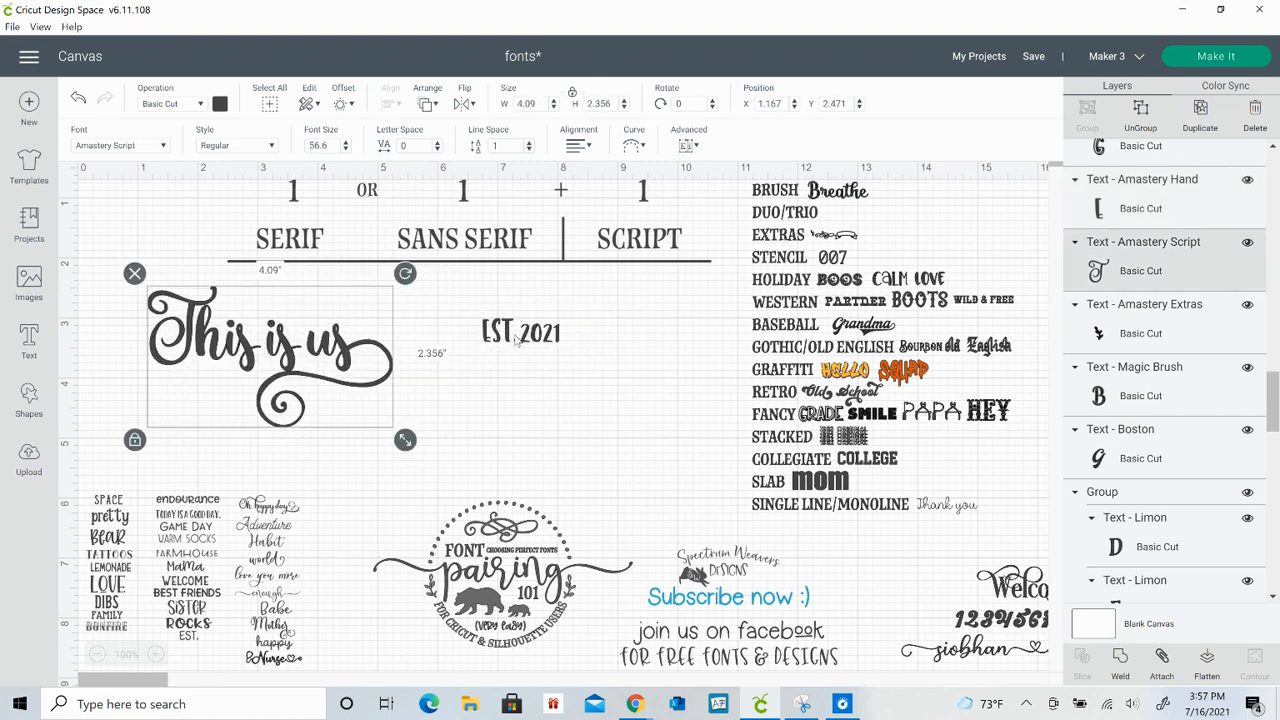
{"action": "left_click_drag", "start_coordinate": [517, 340], "coordinate": [465, 351]}
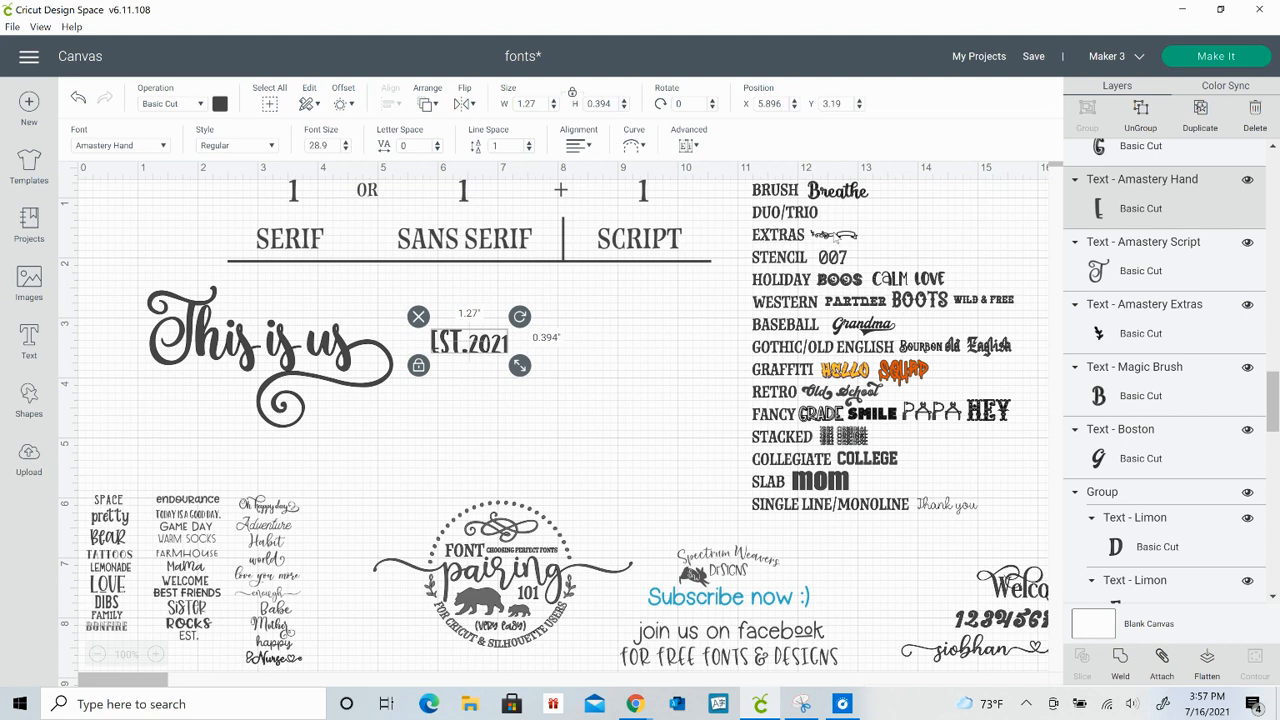
Place the EXTRAS ornaments below EST.2021, enlarged to about 3.72 in wide, and ungroup them into individual ornaments
{"action": "left_click", "coordinate": [836, 238]}
{"action": "left_click_drag", "start_coordinate": [836, 238], "coordinate": [702, 471]}
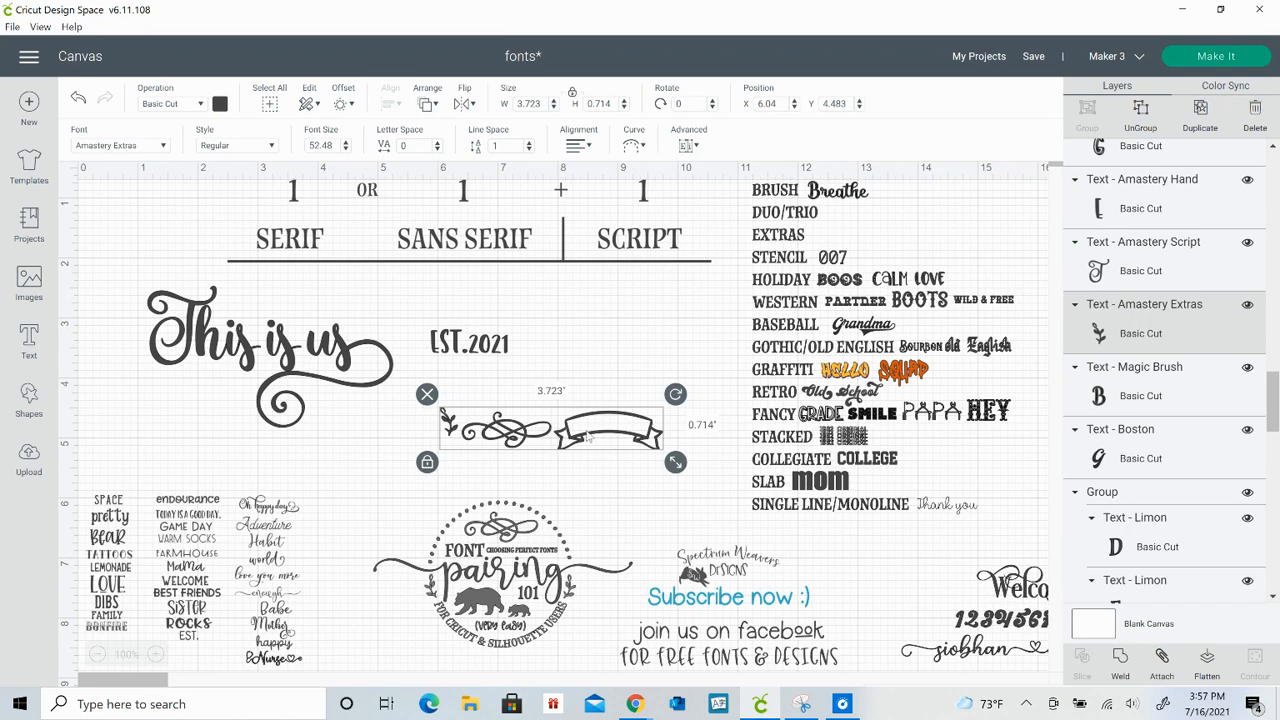
{"action": "left_click", "coordinate": [1144, 112]}
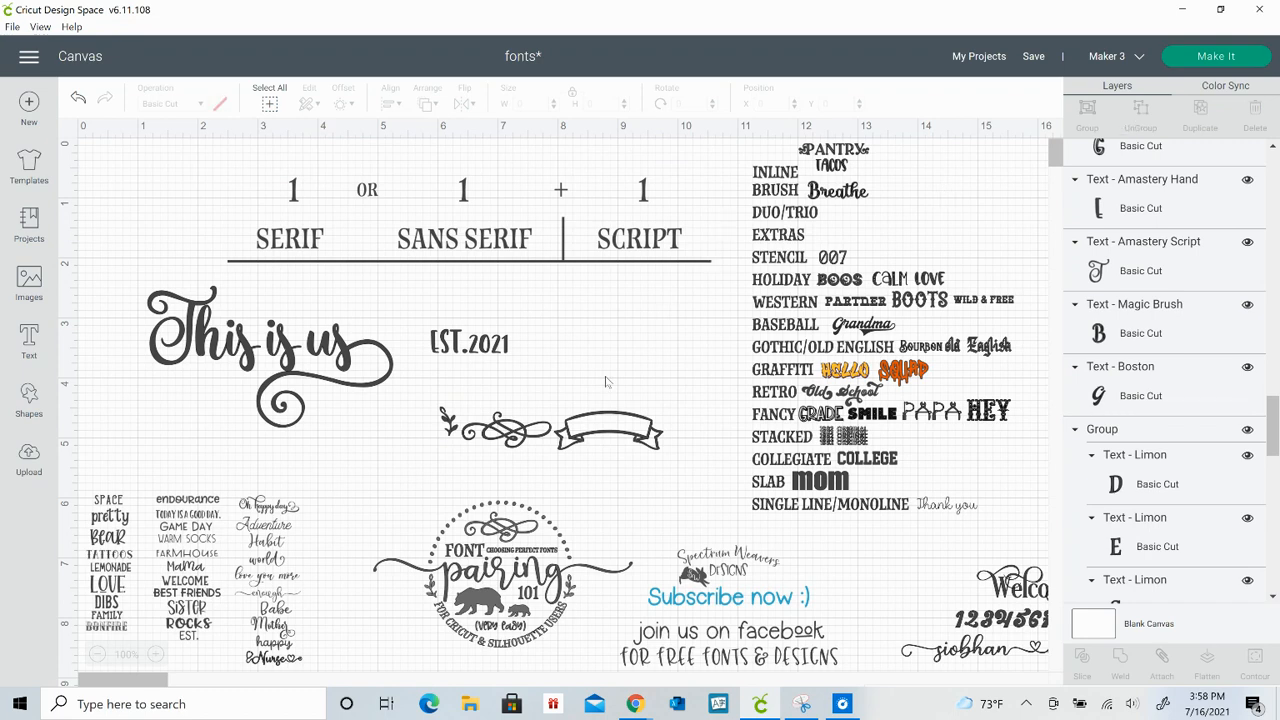
Rotate the leaf ornament to 50.96 degrees, flip it horizontally, and place it beside the flourish at about 0.37 in wide
{"action": "left_click", "coordinate": [448, 424]}
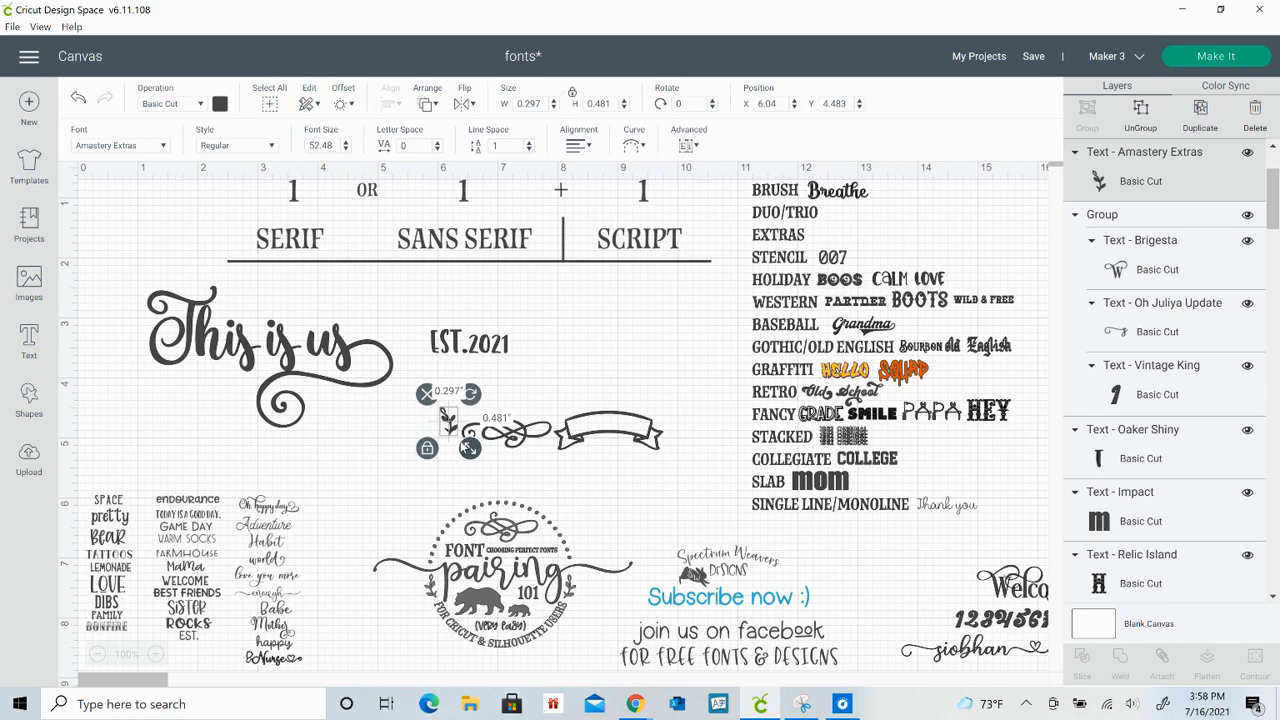
{"action": "left_click_drag", "start_coordinate": [470, 449], "coordinate": [398, 403]}
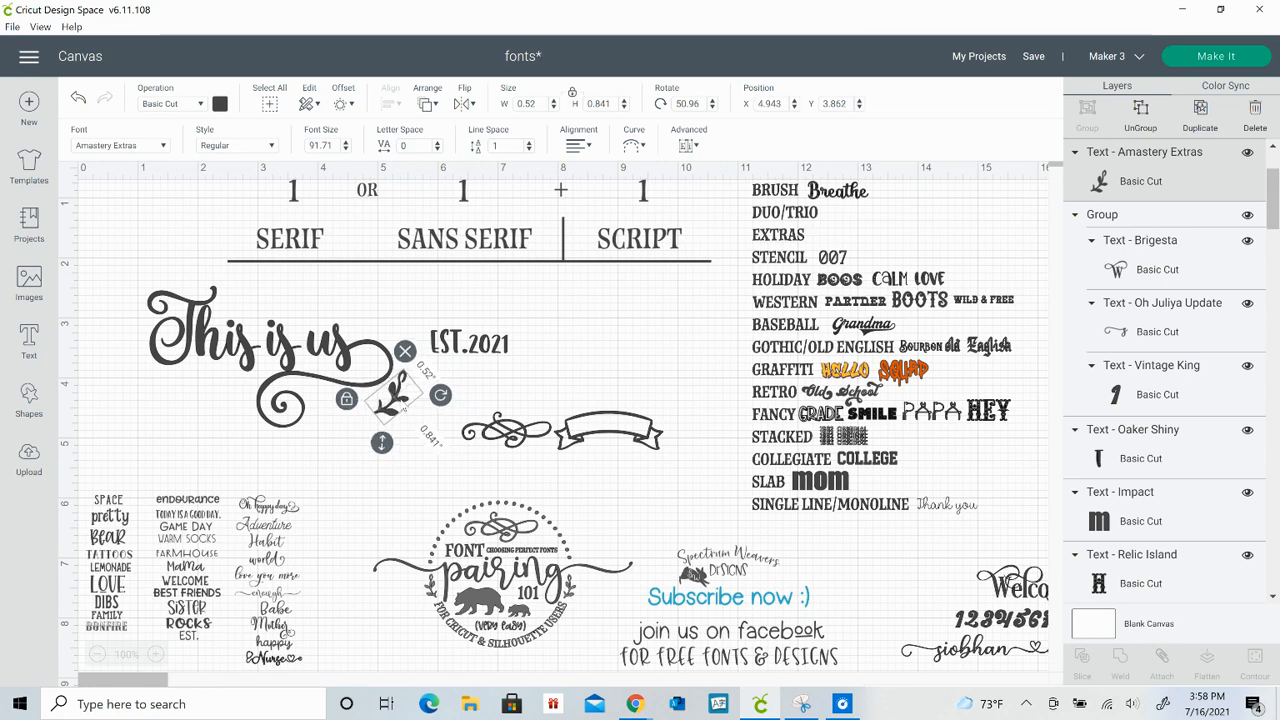
{"action": "left_click", "coordinate": [462, 104]}
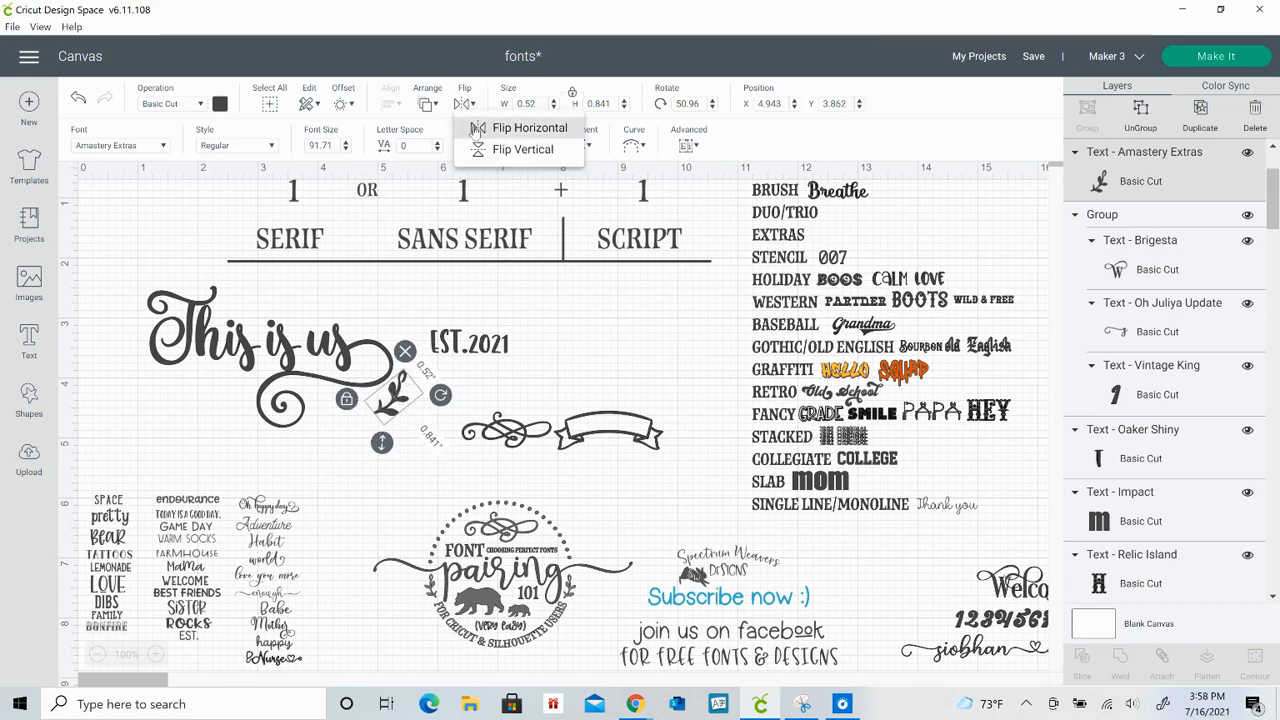
{"action": "left_click", "coordinate": [481, 128]}
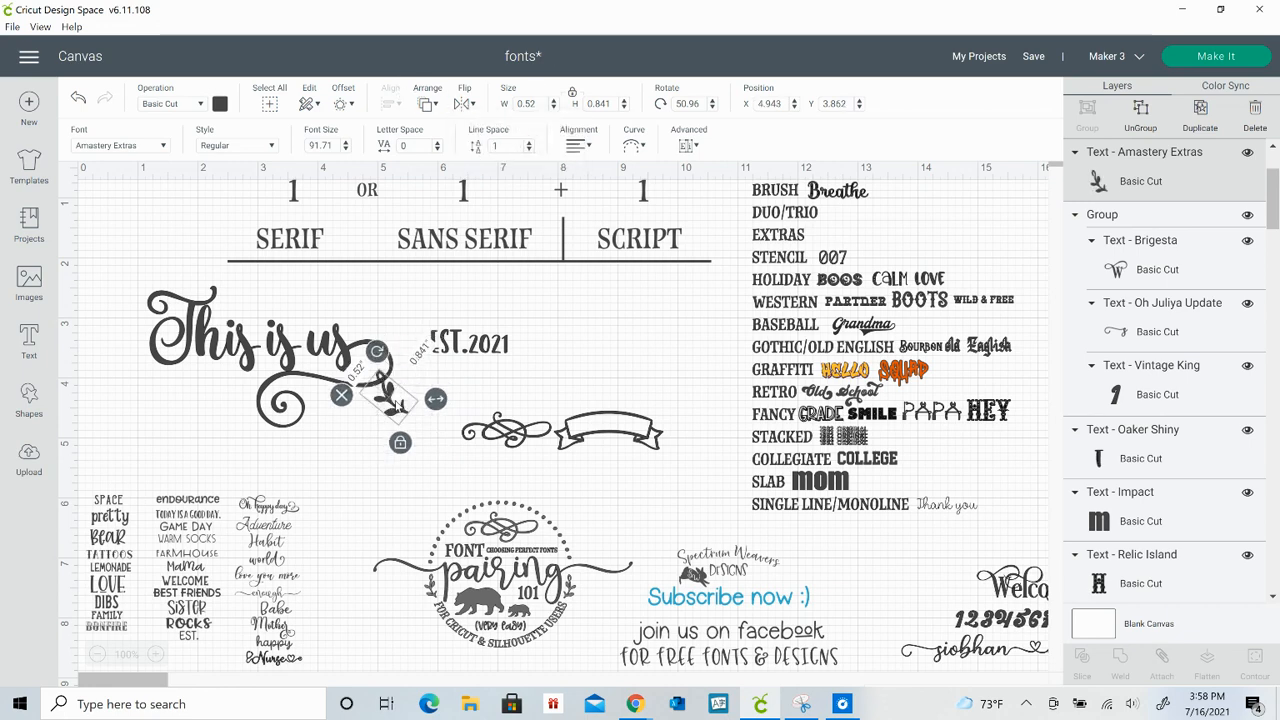
{"action": "left_click_drag", "start_coordinate": [394, 408], "coordinate": [435, 430]}
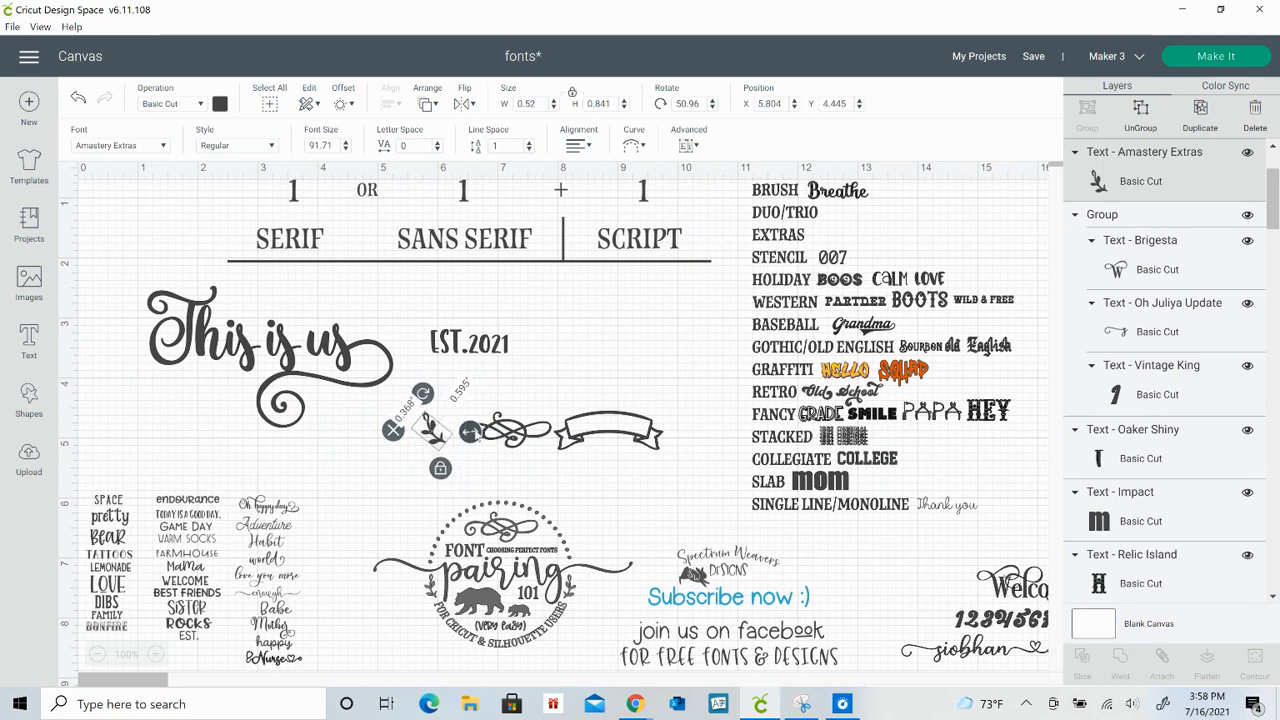
Reassemble the duo sample with EST.2021 under This is us at about 1.2 in wide, and return it and the ornaments to their category rows
{"action": "left_click_drag", "start_coordinate": [213, 406], "coordinate": [246, 386]}
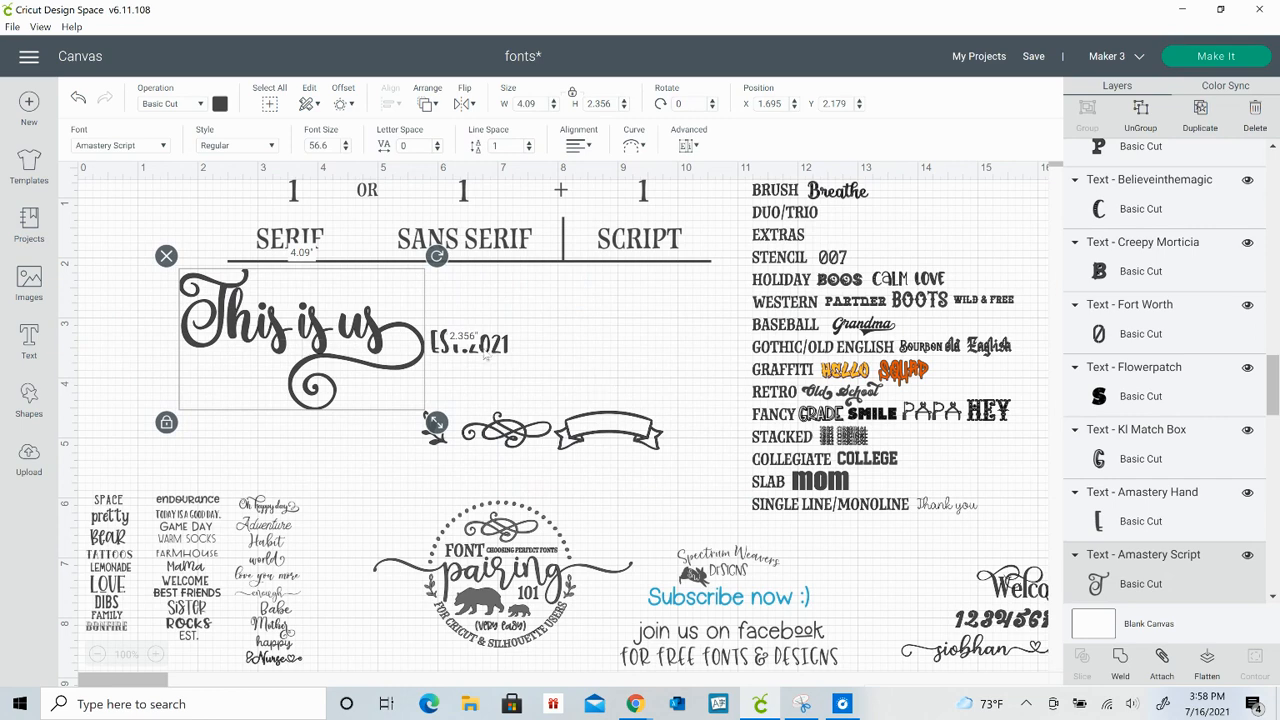
{"action": "left_click_drag", "start_coordinate": [487, 356], "coordinate": [398, 401]}
{"action": "left_click_drag", "start_coordinate": [470, 315], "coordinate": [283, 397]}
{"action": "left_click_drag", "start_coordinate": [374, 396], "coordinate": [222, 327]}
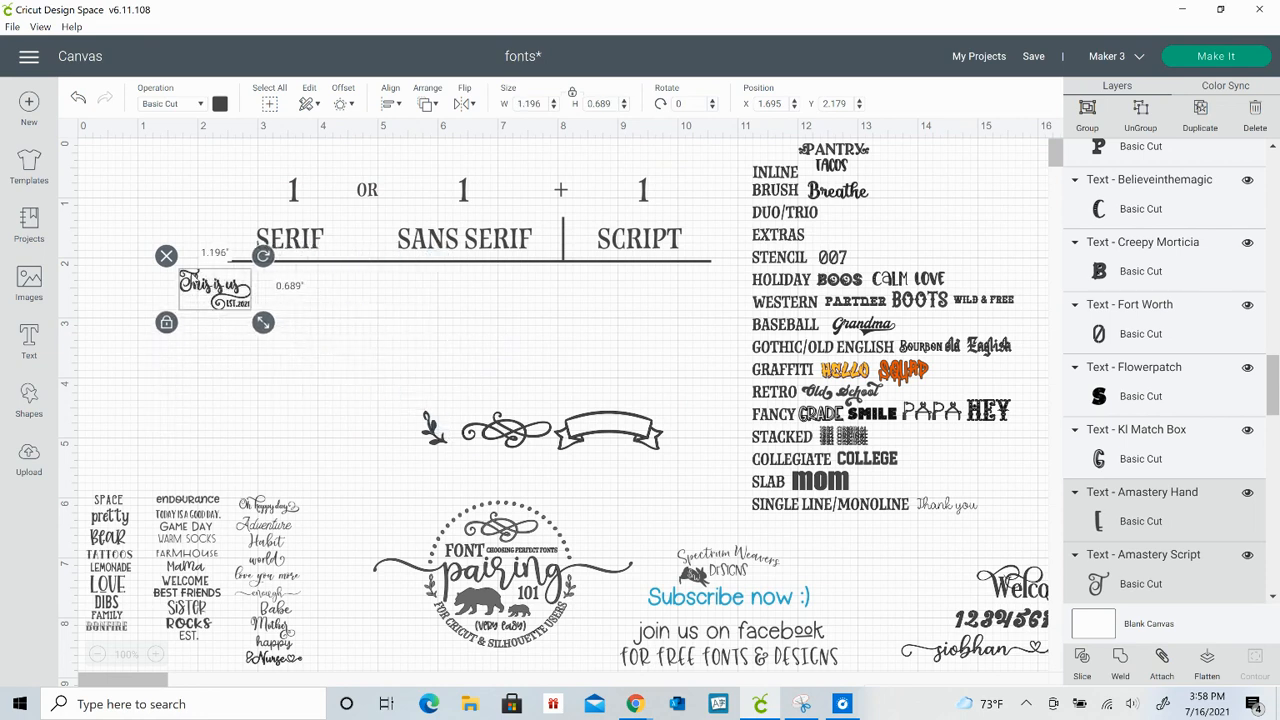
{"action": "left_click_drag", "start_coordinate": [195, 282], "coordinate": [888, 207]}
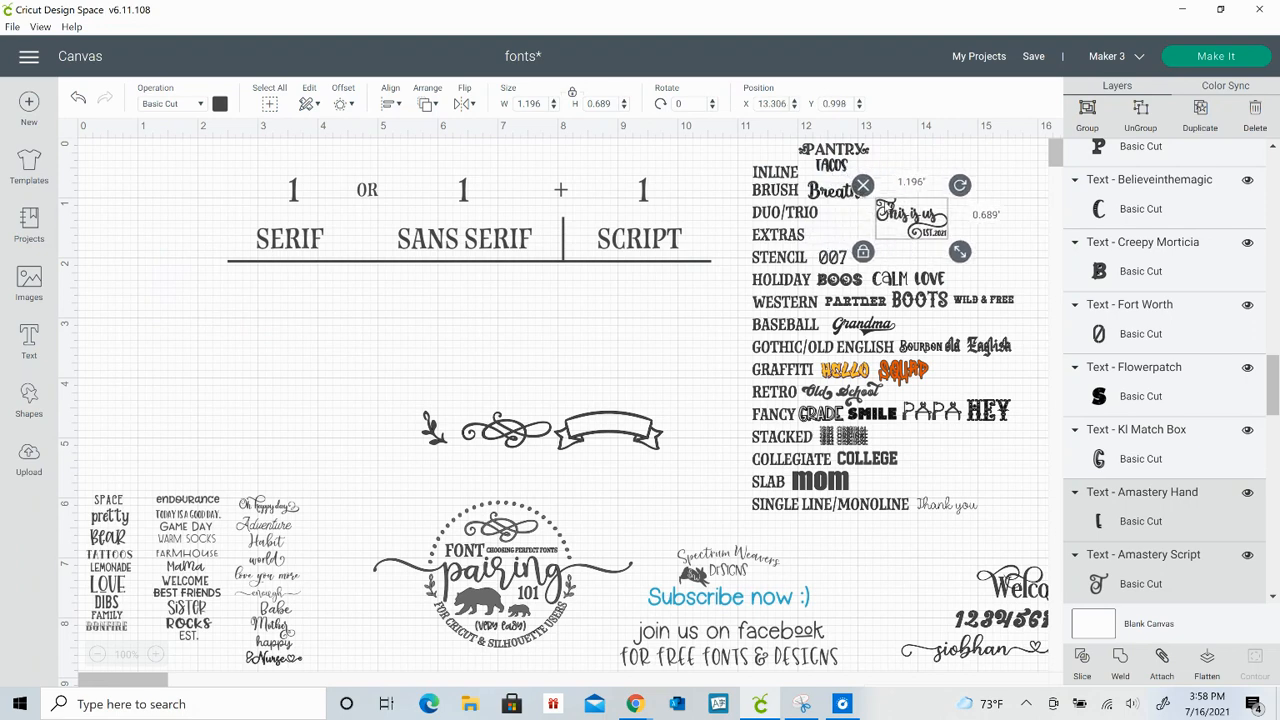
{"action": "left_click_drag", "start_coordinate": [384, 416], "coordinate": [900, 223]}
Enlarge the 007 stencil sample to about 2.91 in wide on the canvas and add a square beside it
{"action": "left_click_drag", "start_coordinate": [837, 267], "coordinate": [620, 438]}
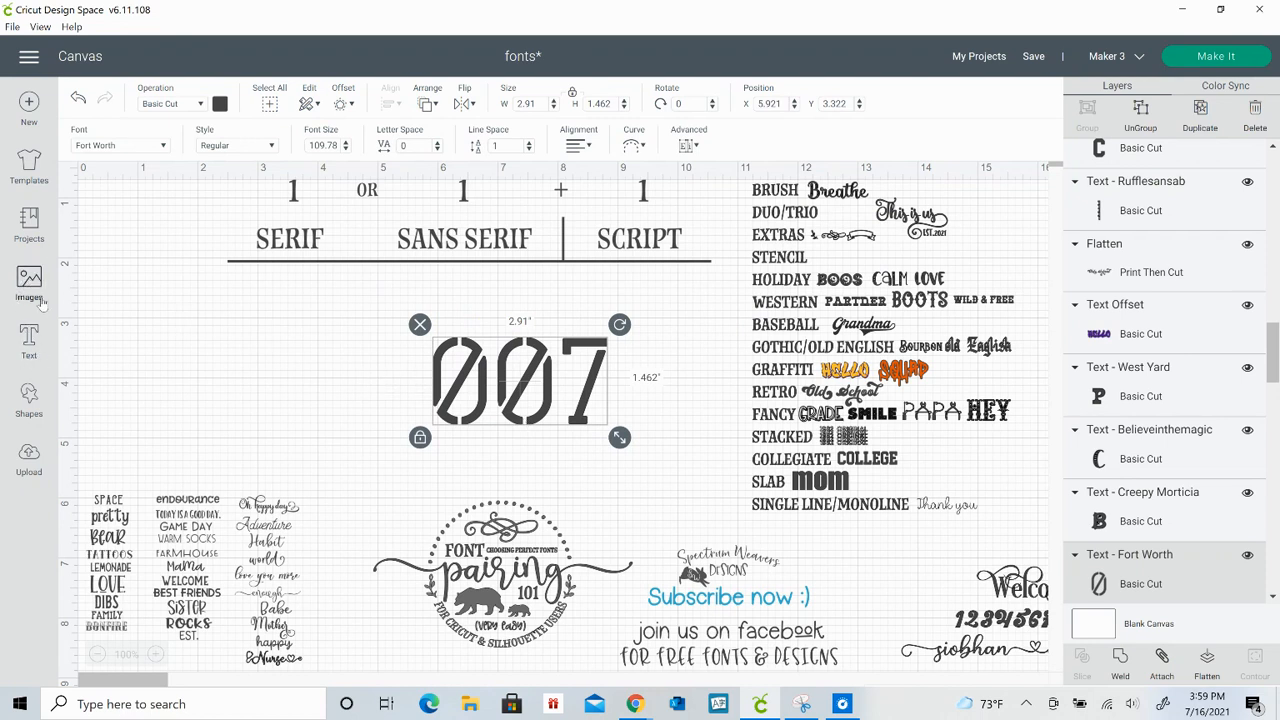
{"action": "left_click", "coordinate": [33, 398]}
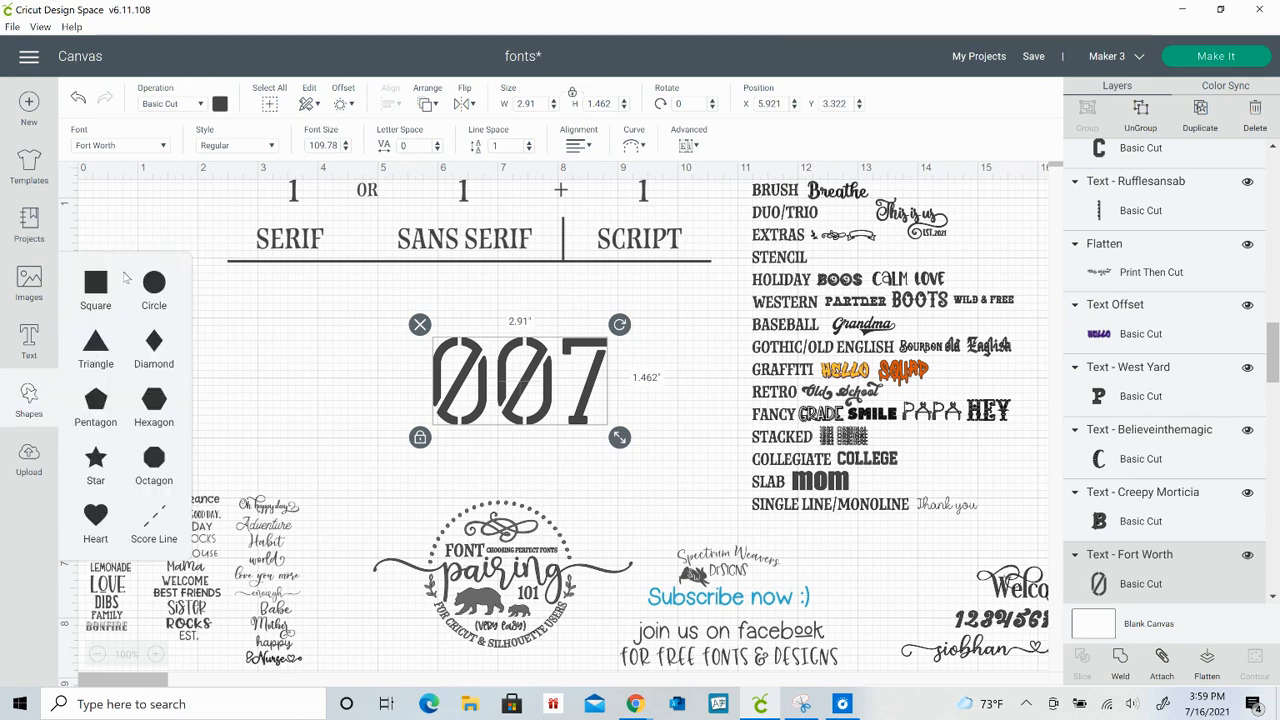
{"action": "left_click", "coordinate": [96, 283]}
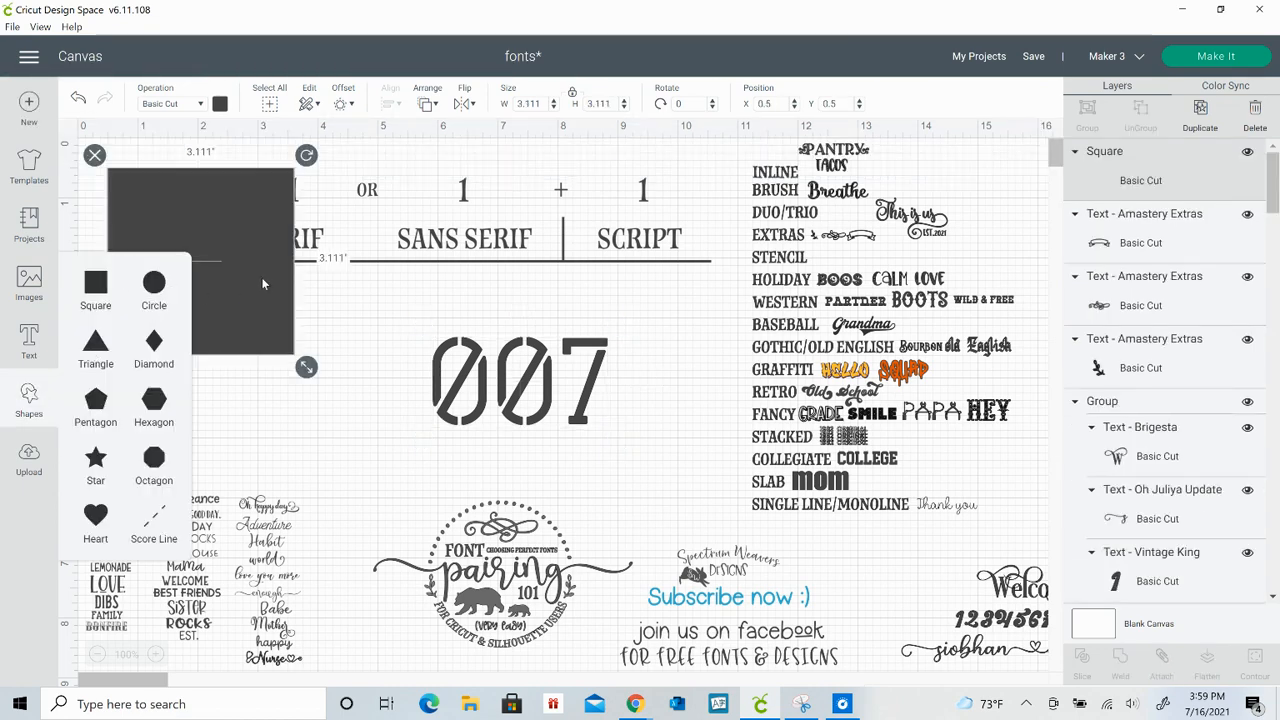
{"action": "left_click_drag", "start_coordinate": [261, 277], "coordinate": [390, 382]}
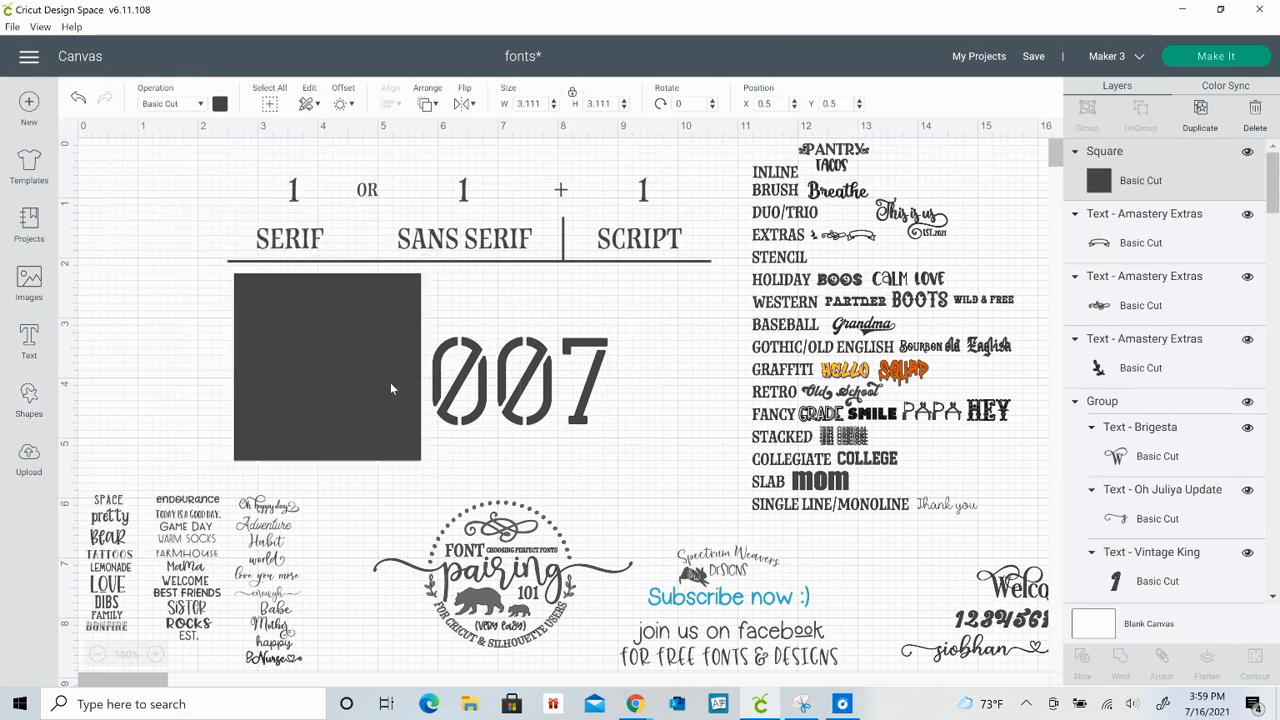
{"action": "left_click", "coordinate": [491, 316]}
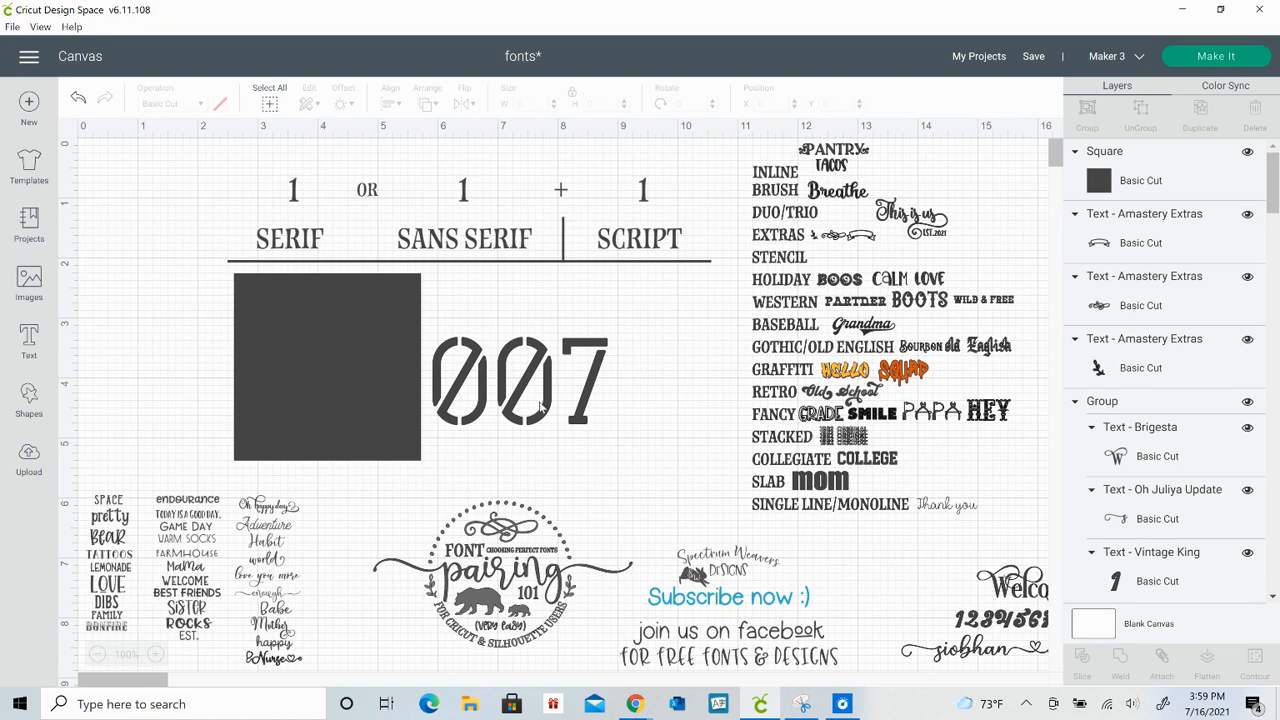
Recolor the 007 text white and place it over the dark square
{"action": "left_click", "coordinate": [594, 402]}
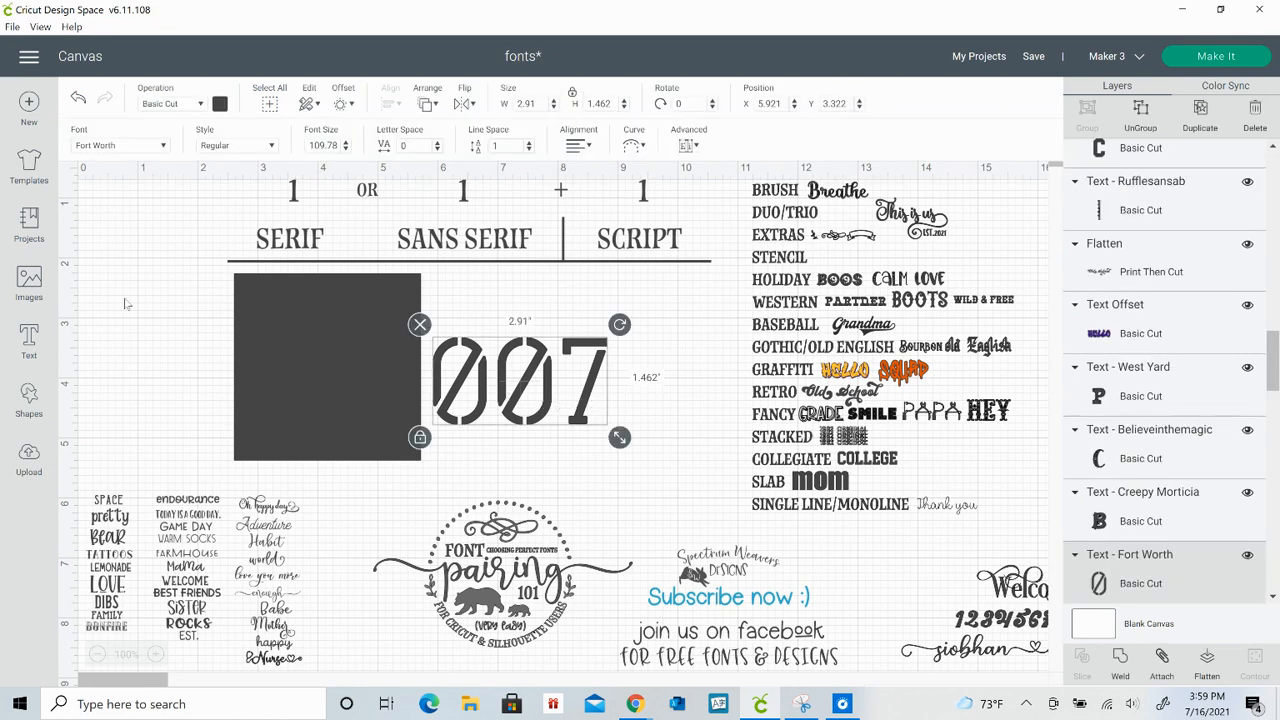
{"action": "left_click", "coordinate": [29, 398]}
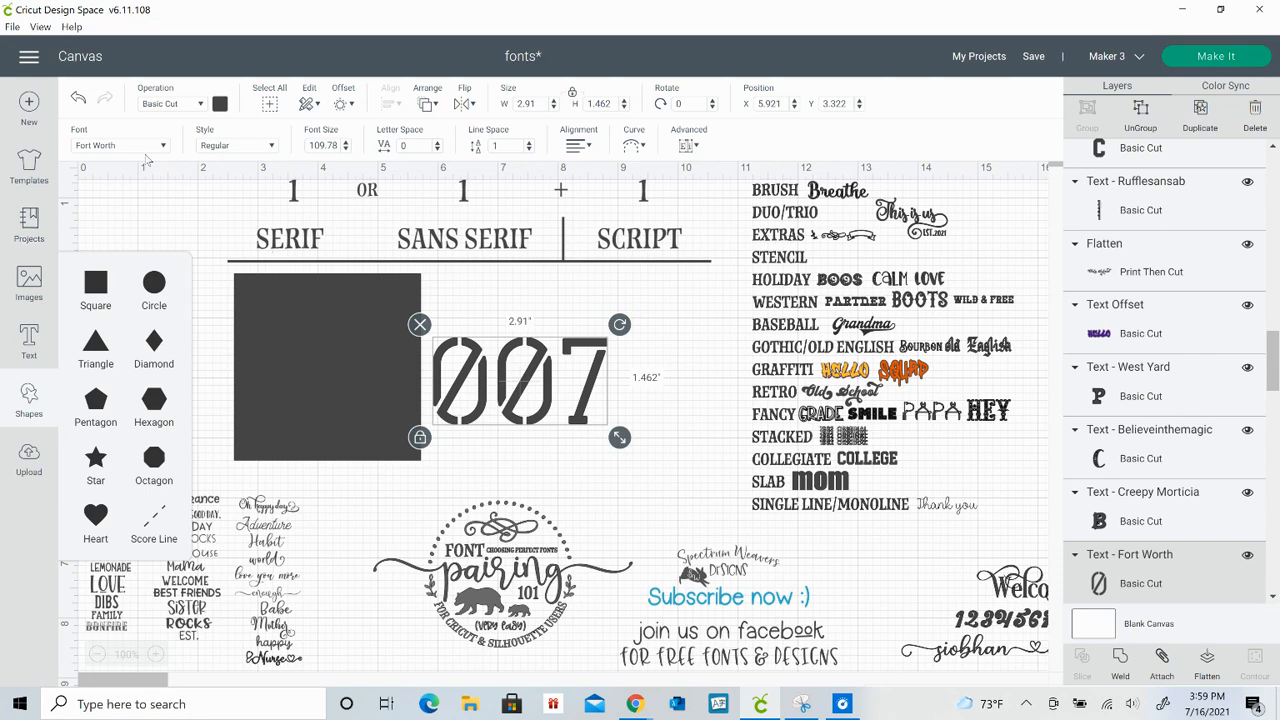
{"action": "left_click", "coordinate": [226, 102]}
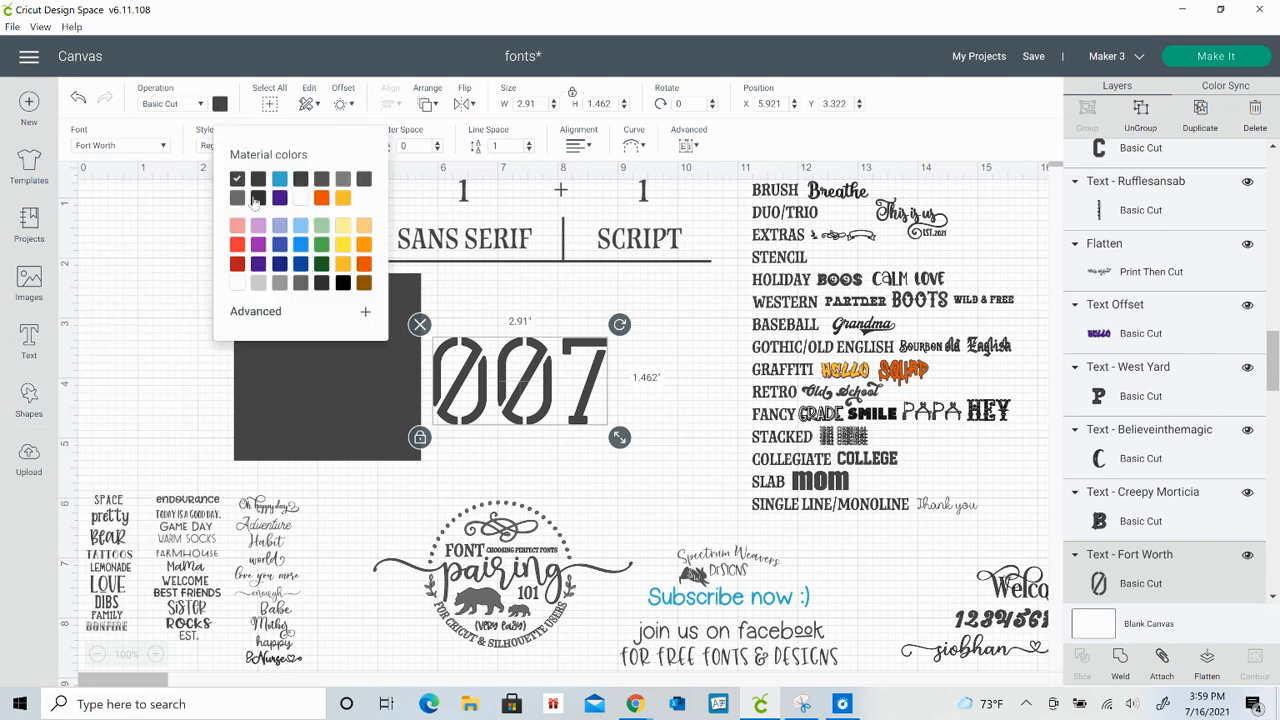
{"action": "left_click", "coordinate": [308, 203]}
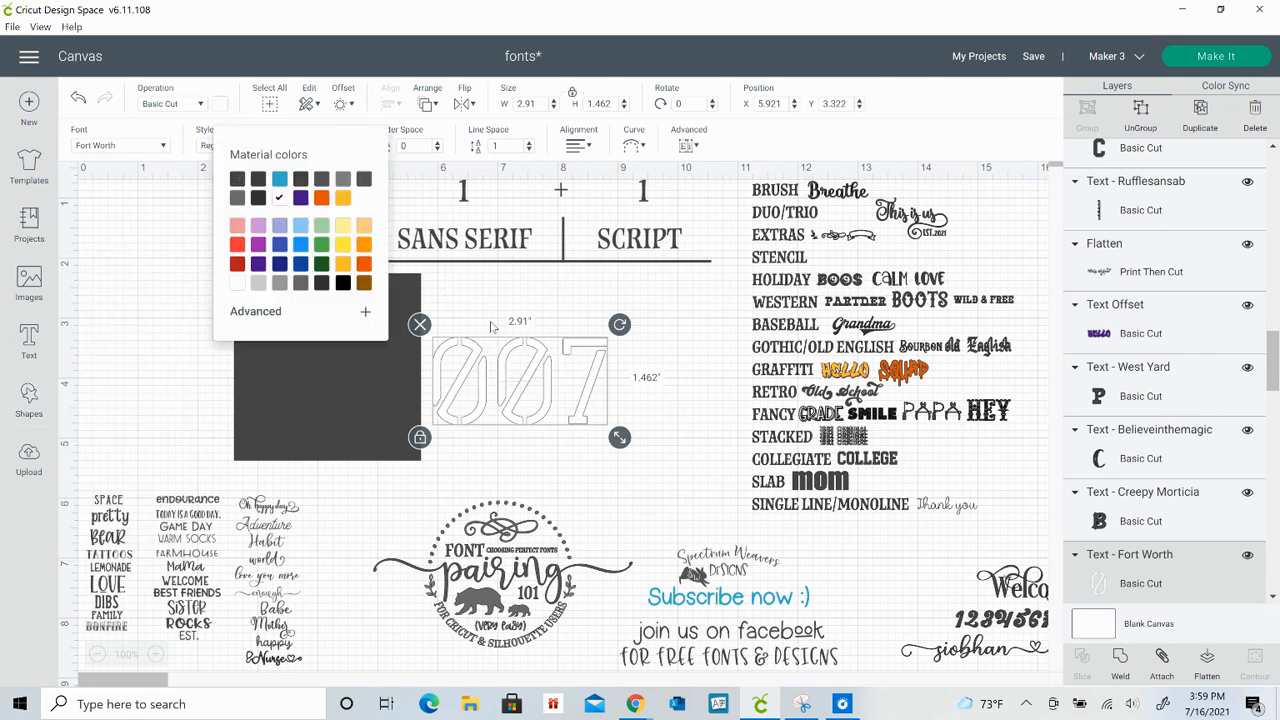
{"action": "left_click_drag", "start_coordinate": [526, 352], "coordinate": [341, 351]}
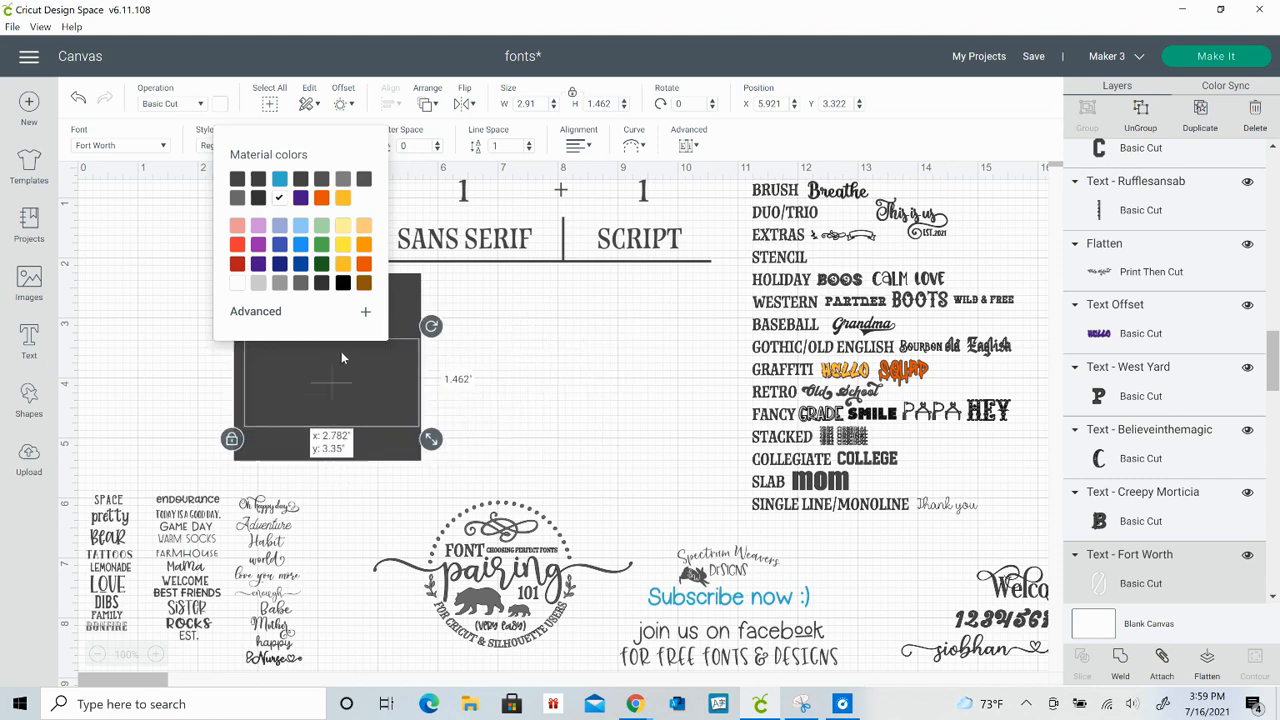
Move the square backward two layers in the stacking order
{"action": "left_click", "coordinate": [365, 293]}
{"action": "right_click", "coordinate": [366, 285]}
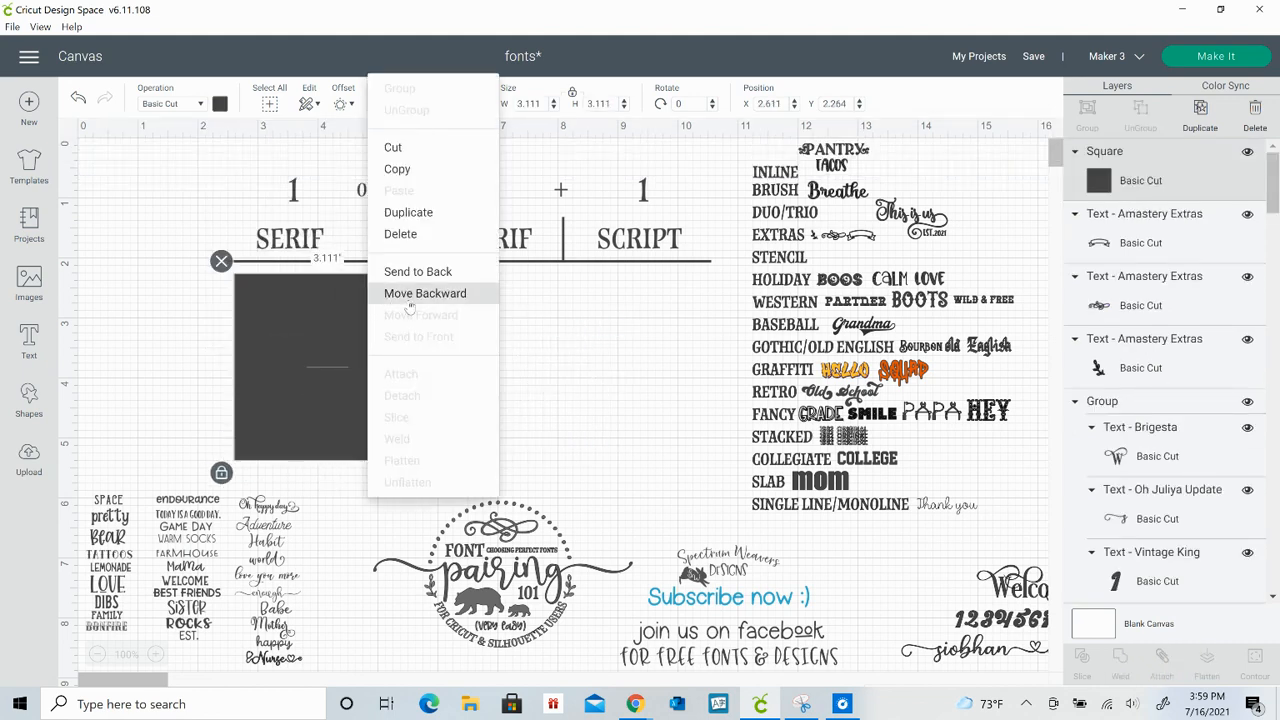
{"action": "left_click", "coordinate": [407, 295]}
{"action": "right_click", "coordinate": [377, 299]}
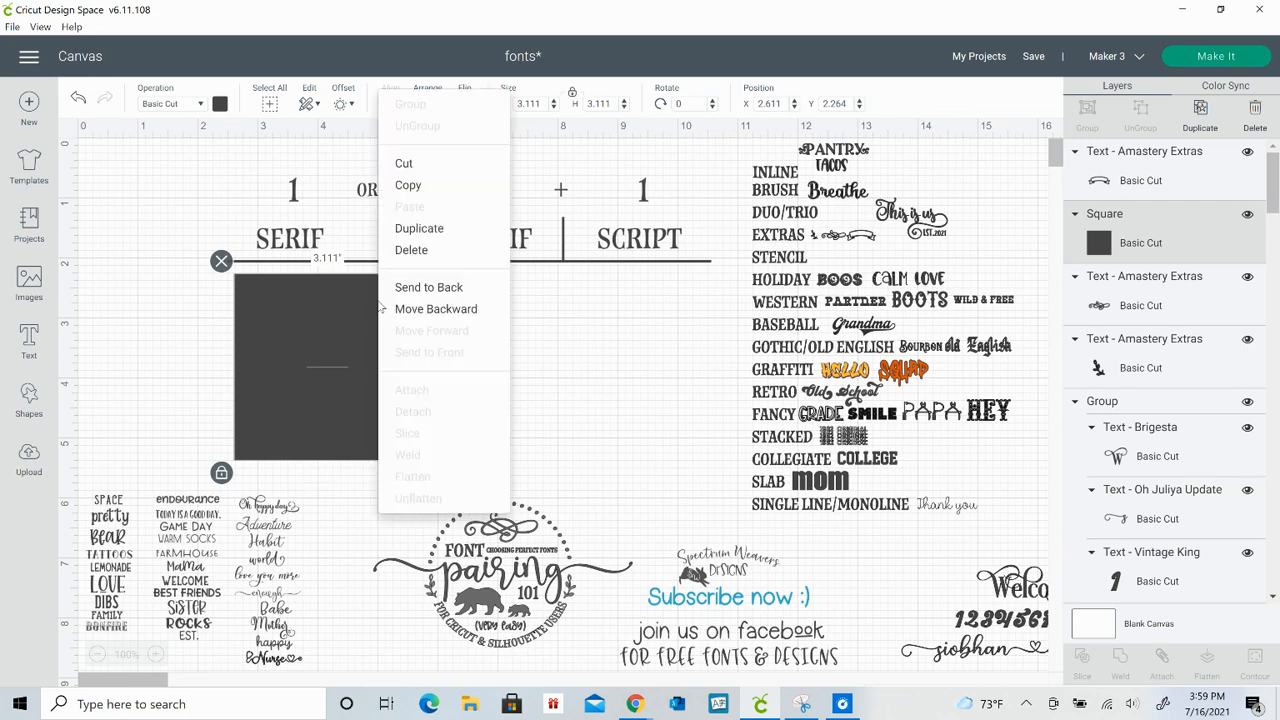
{"action": "left_click", "coordinate": [207, 313]}
{"action": "right_click", "coordinate": [290, 298]}
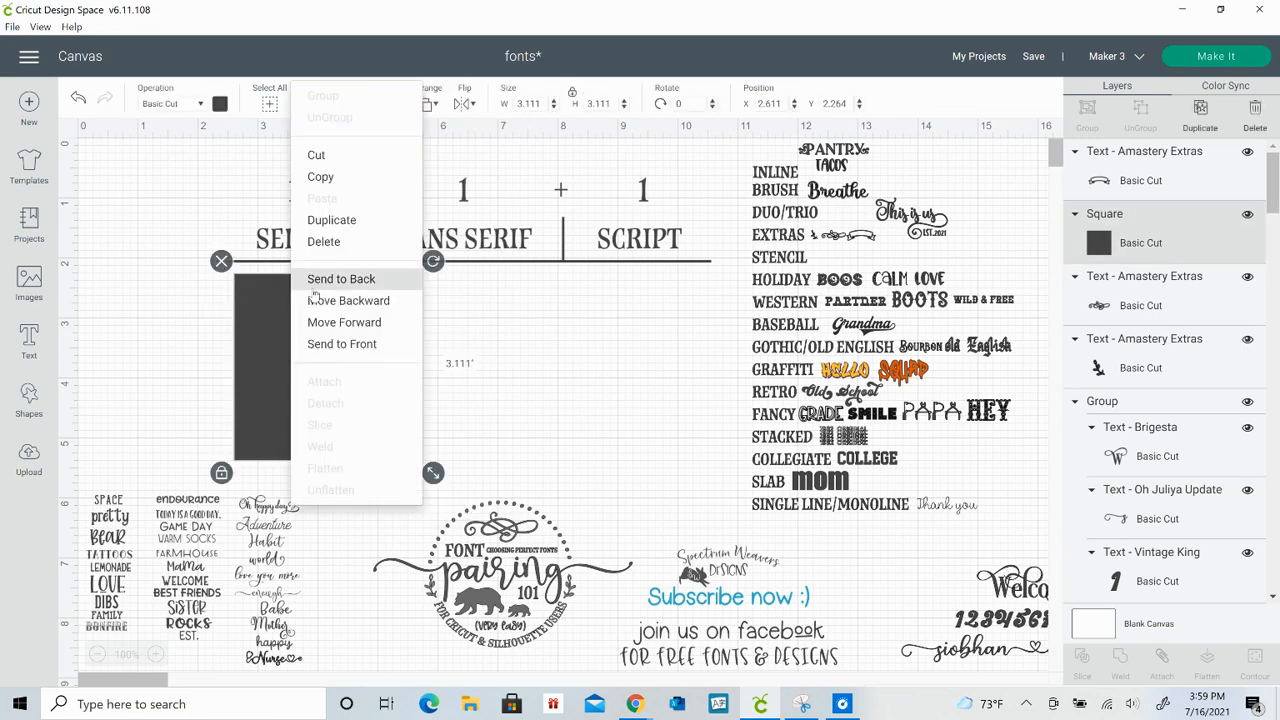
{"action": "left_click", "coordinate": [320, 298]}
{"action": "left_click", "coordinate": [543, 333]}
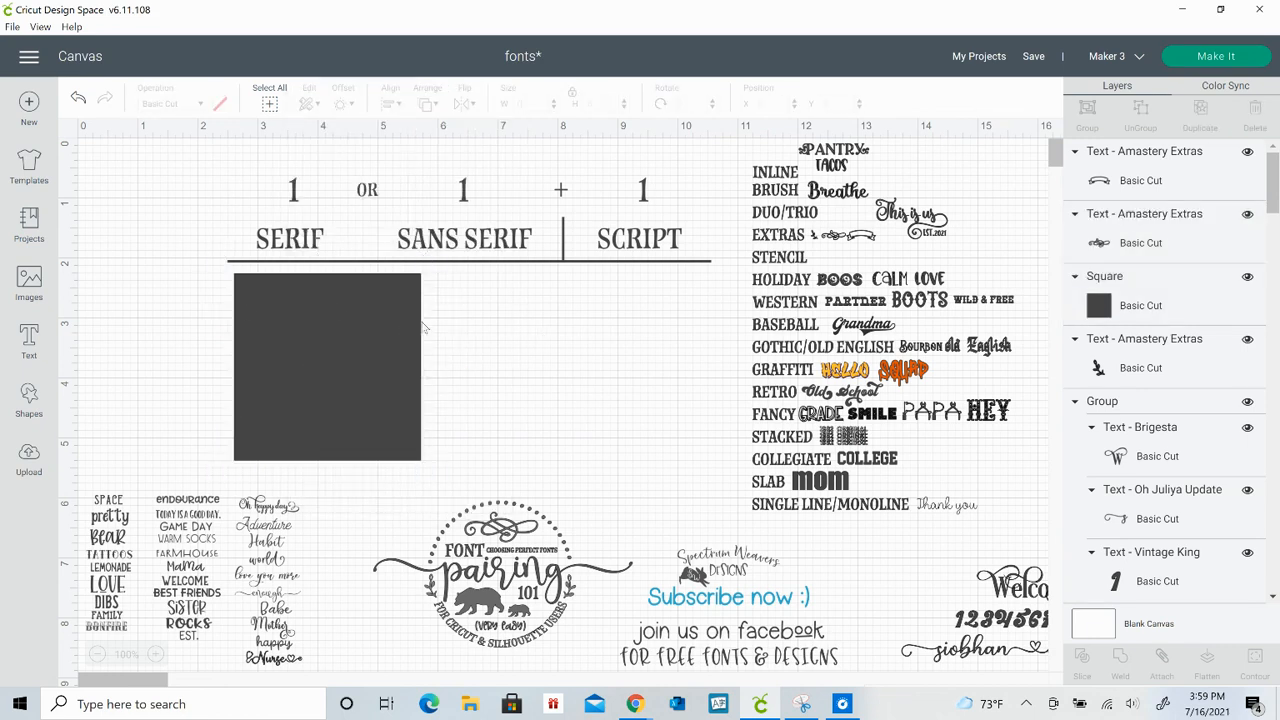
Send the square to the back and position it behind the white 007
{"action": "left_click_drag", "start_coordinate": [341, 314], "coordinate": [557, 326]}
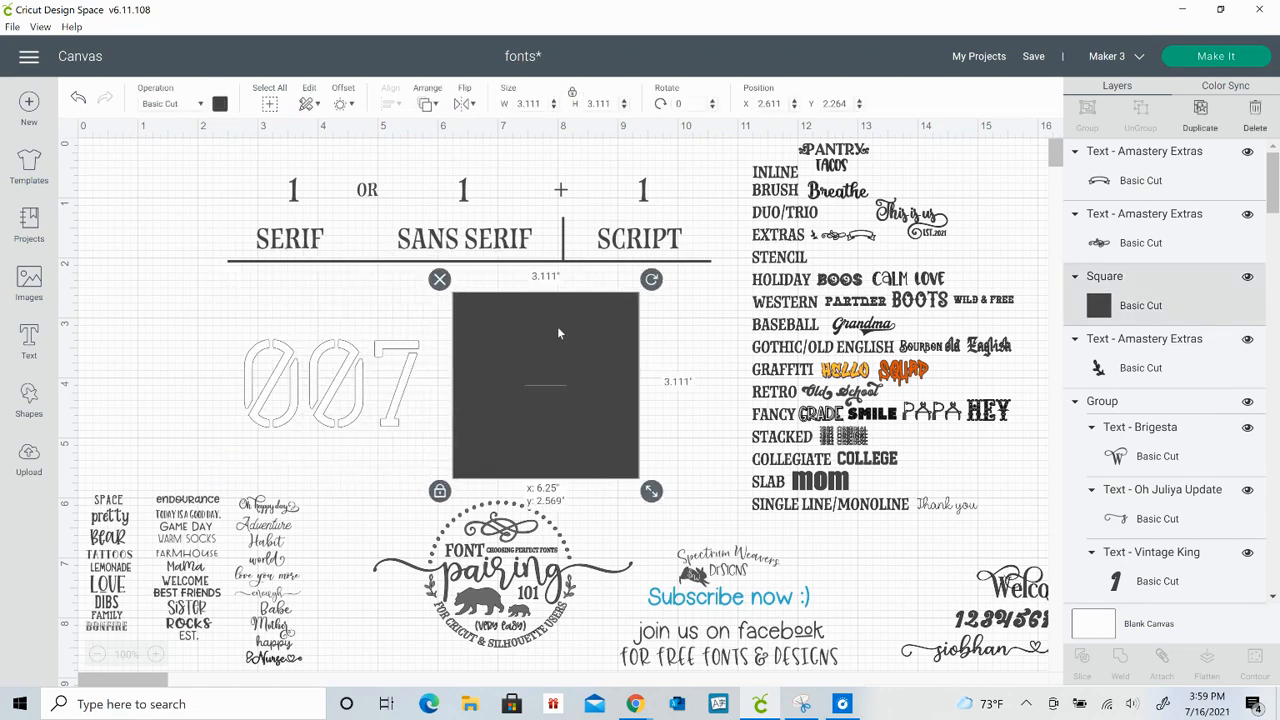
{"action": "right_click", "coordinate": [557, 326]}
{"action": "left_click", "coordinate": [557, 326]}
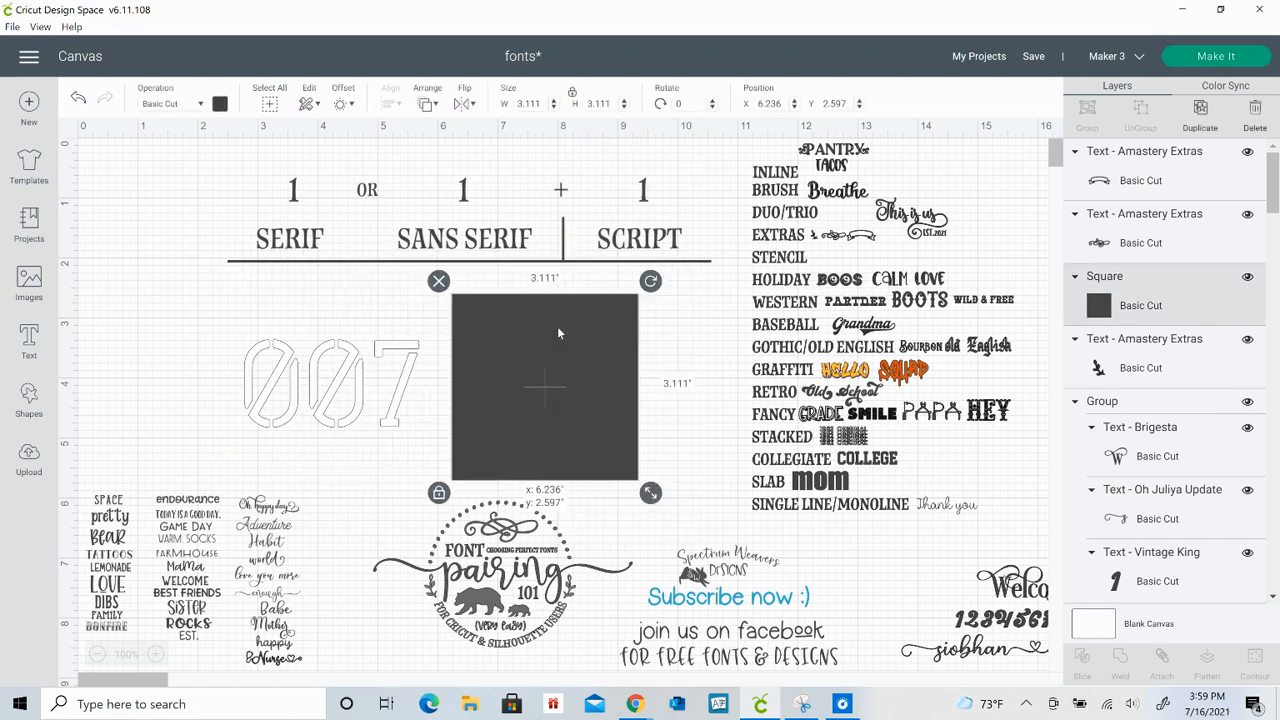
{"action": "right_click", "coordinate": [557, 326]}
{"action": "left_click", "coordinate": [603, 314]}
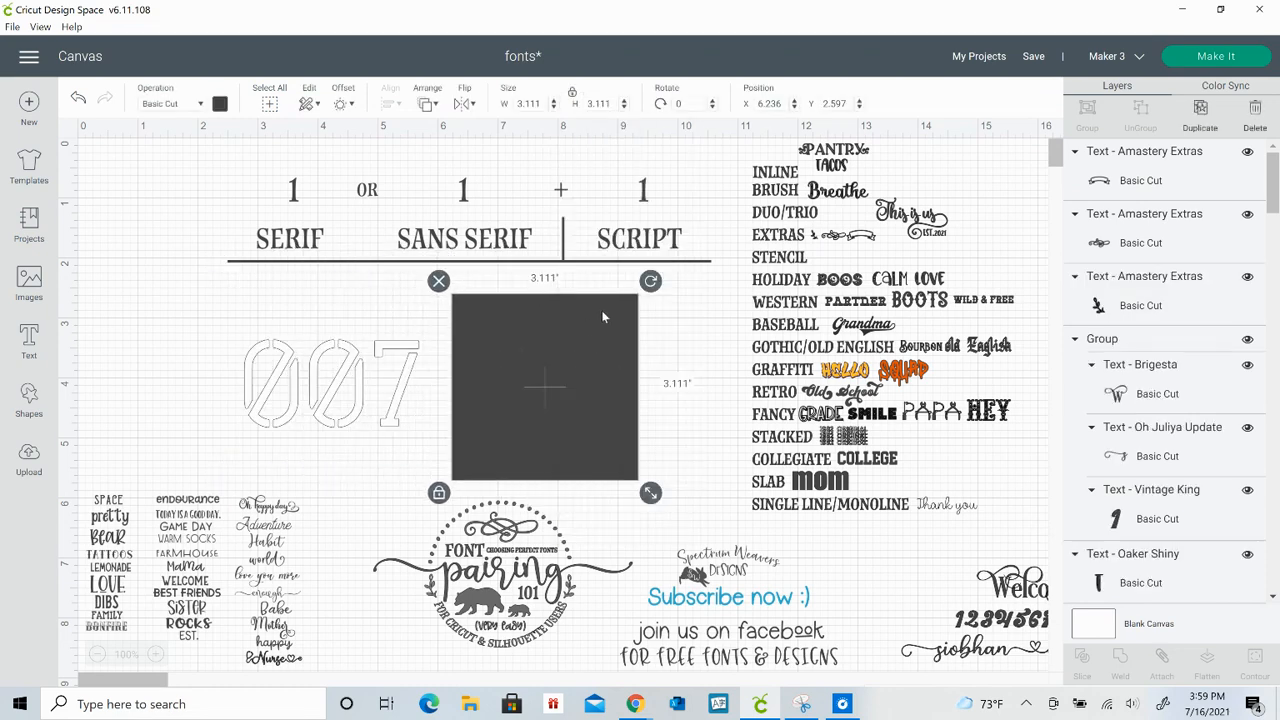
{"action": "left_click_drag", "start_coordinate": [601, 310], "coordinate": [377, 312]}
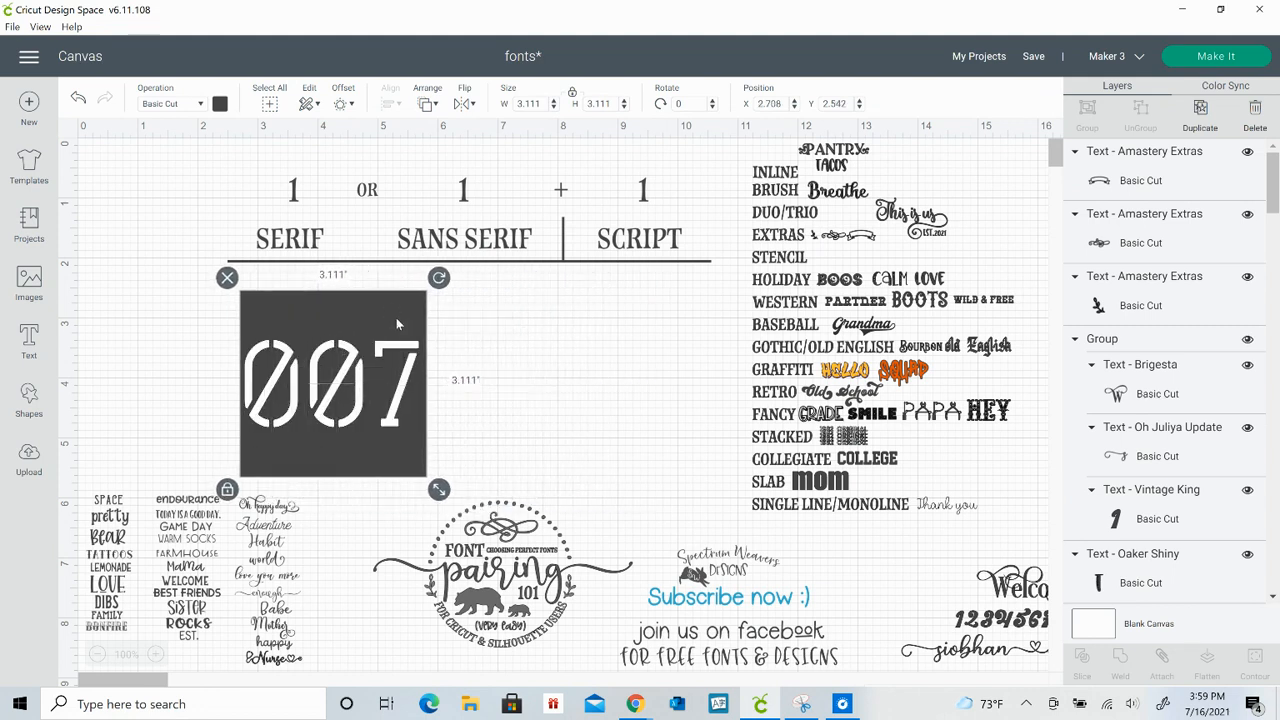
Enlarge the square to about 3.28 in wide and slice the 007 text out of it
{"action": "left_click_drag", "start_coordinate": [445, 487], "coordinate": [414, 469]}
{"action": "left_click_drag", "start_coordinate": [576, 313], "coordinate": [274, 456]}
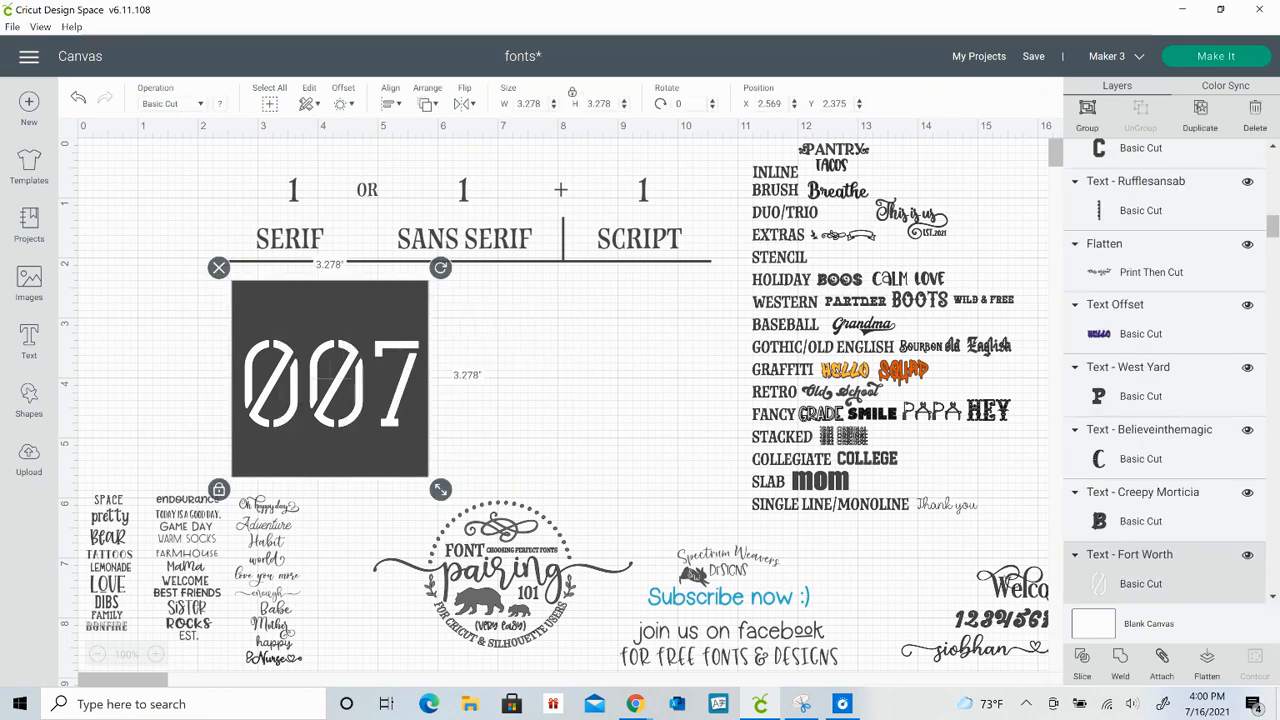
{"action": "left_click", "coordinate": [1082, 657]}
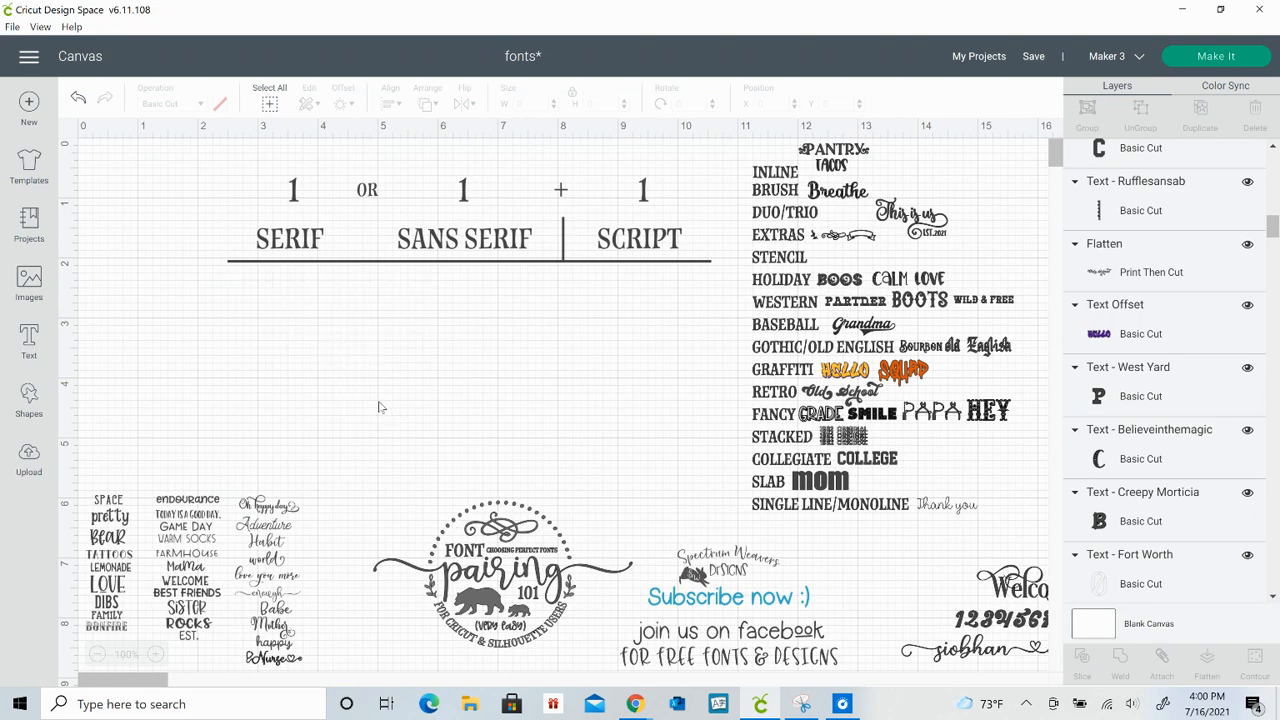
Pull the slice results apart, and delete both the dark 007 piece and the square with the cut-out numbers
{"action": "left_click_drag", "start_coordinate": [395, 384], "coordinate": [638, 379]}
{"action": "left_click_drag", "start_coordinate": [353, 389], "coordinate": [244, 394]}
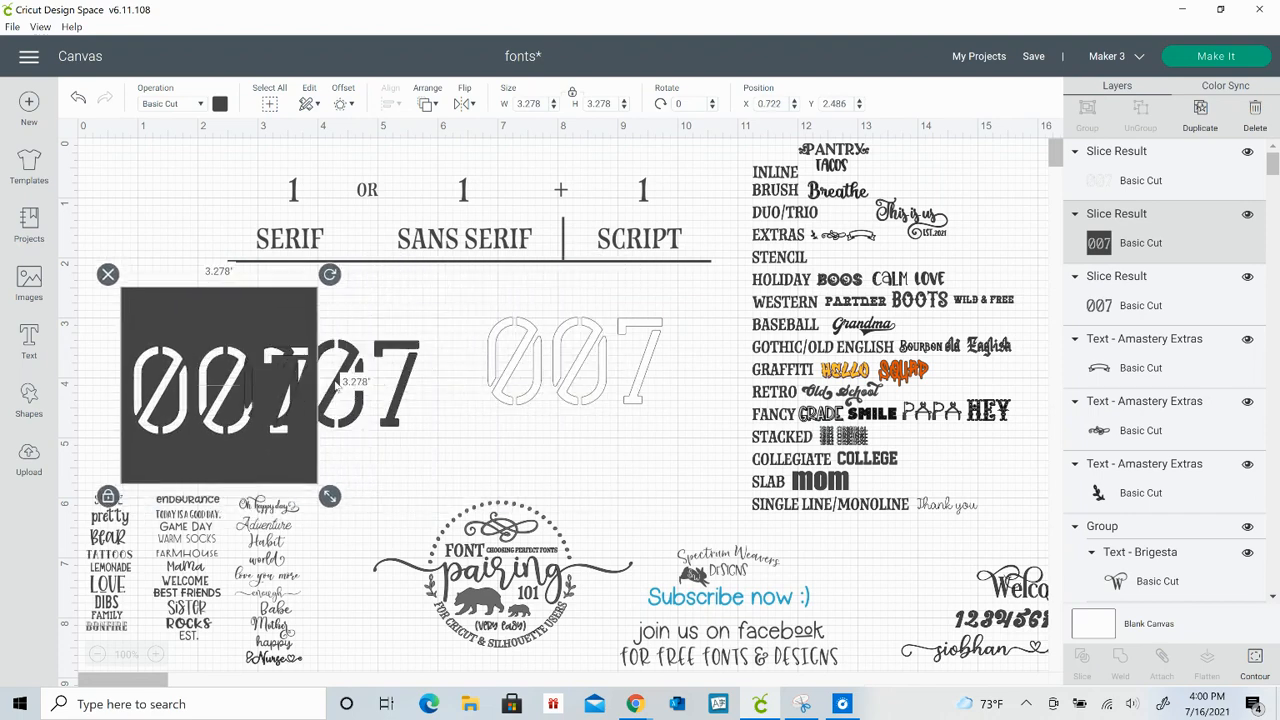
{"action": "left_click", "coordinate": [410, 388]}
{"action": "key", "text": "Delete"}
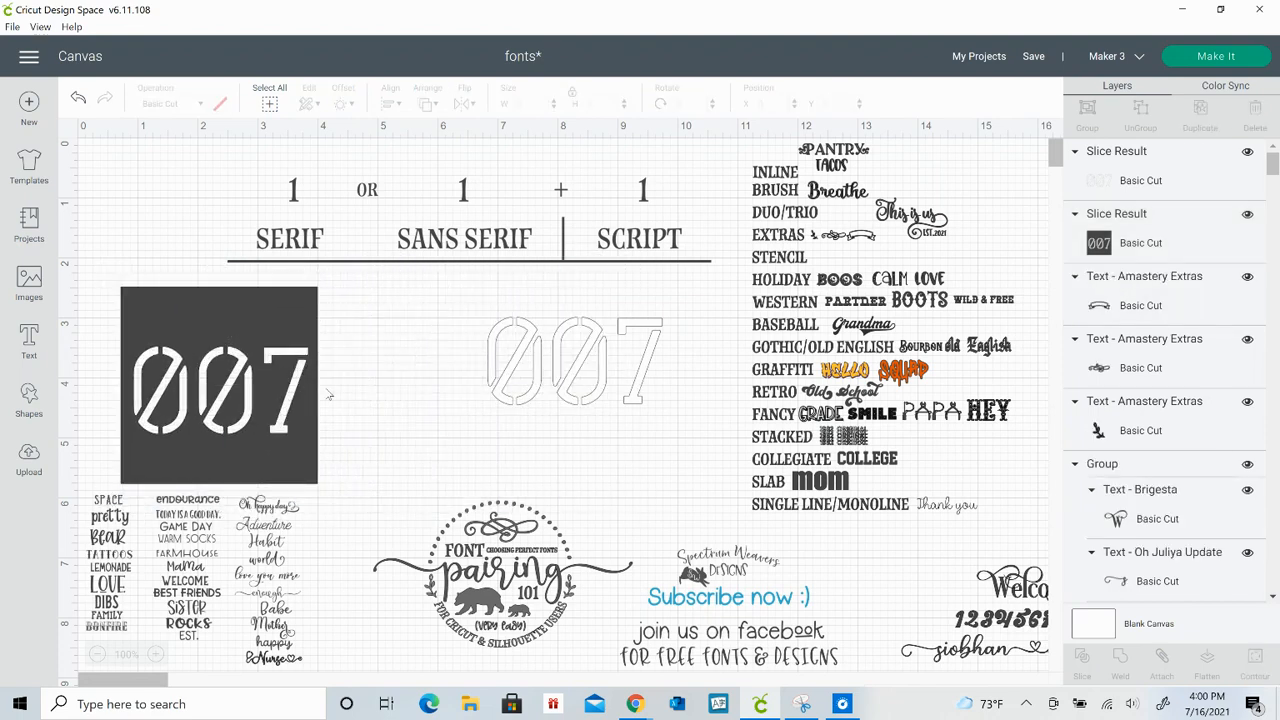
{"action": "left_click_drag", "start_coordinate": [322, 395], "coordinate": [434, 372]}
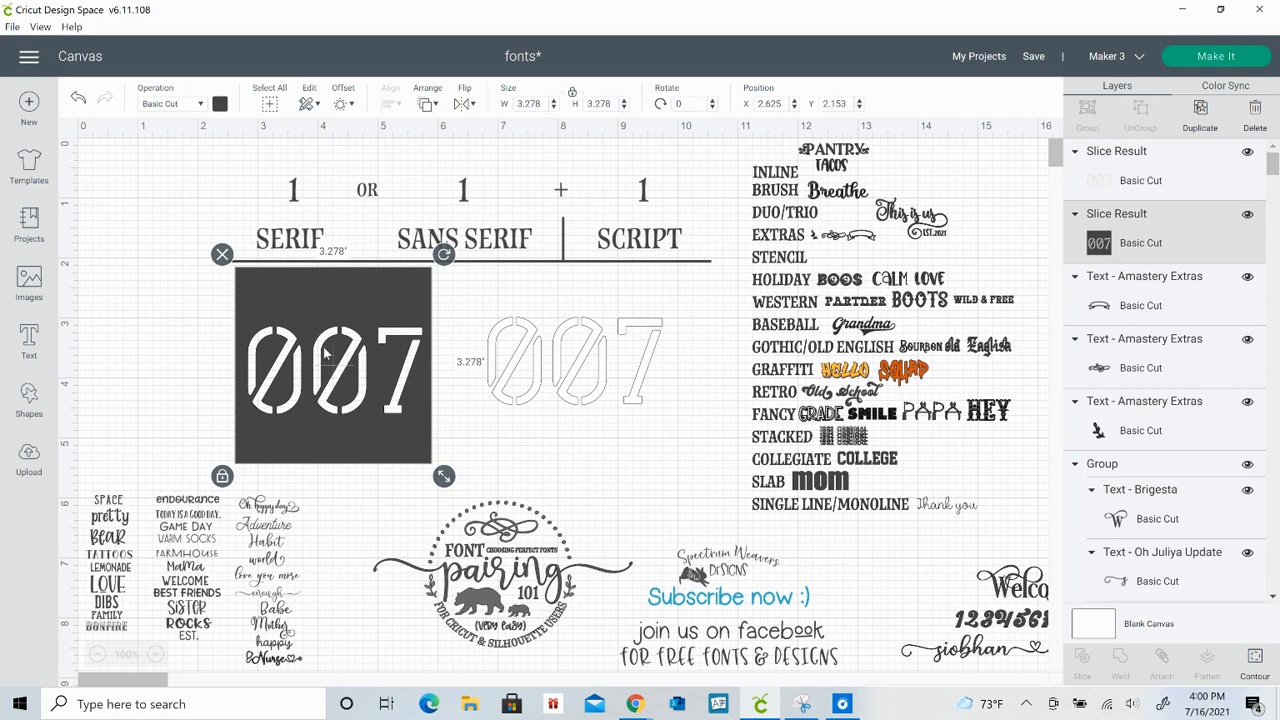
{"action": "key", "text": "Delete"}
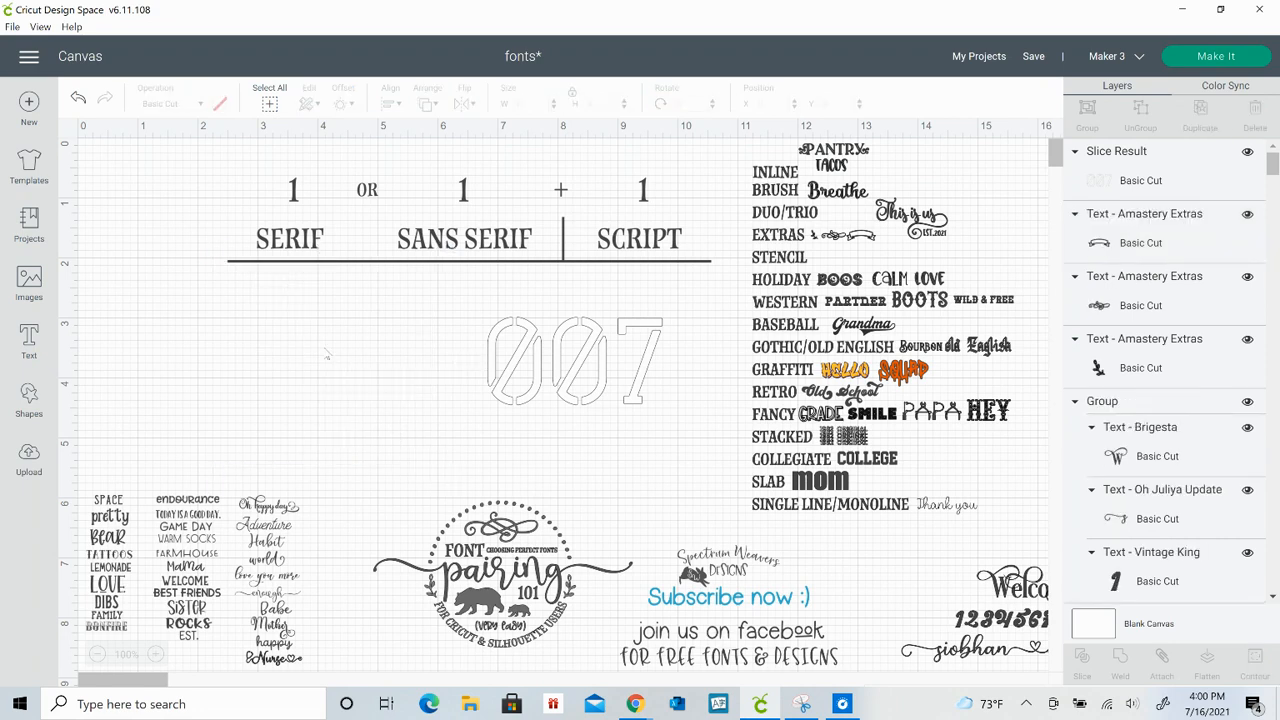
Shrink the white 007 to about 0.76 in wide, recolor it dark gray, and return it beside STENCIL
{"action": "left_click", "coordinate": [620, 390]}
{"action": "left_click_drag", "start_coordinate": [674, 418], "coordinate": [545, 353]}
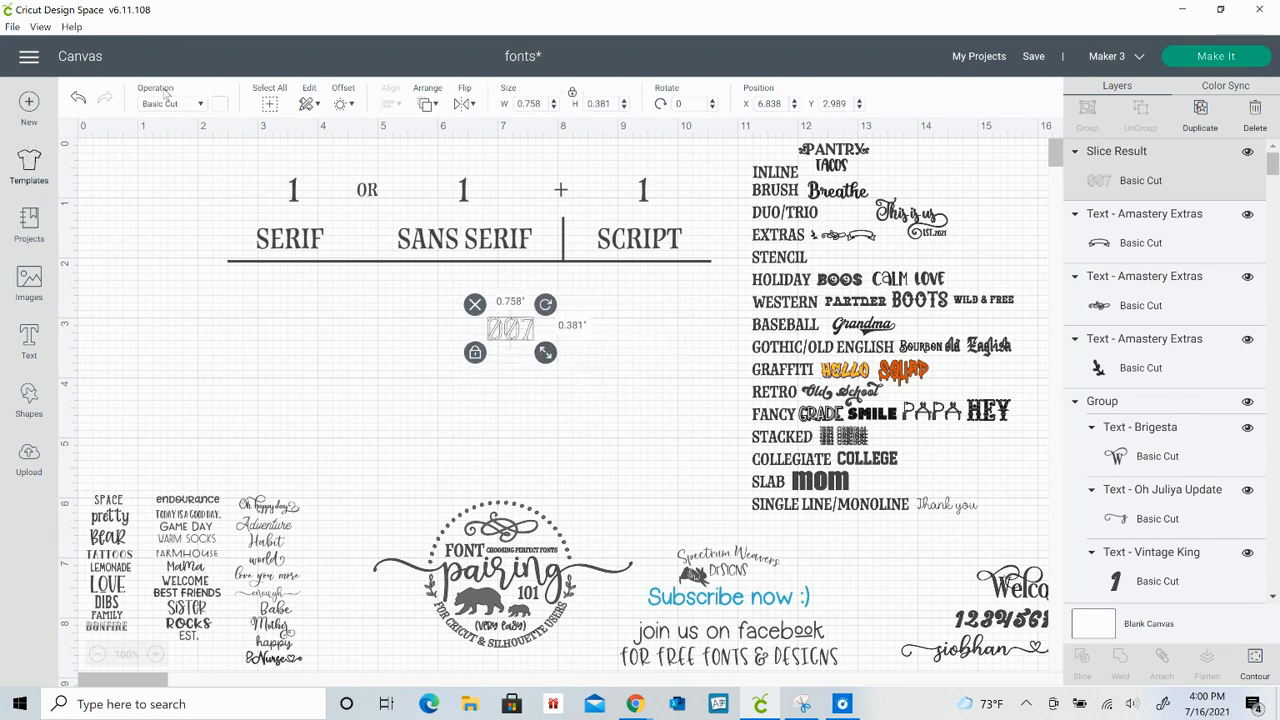
{"action": "left_click", "coordinate": [220, 104]}
{"action": "left_click", "coordinate": [237, 178]}
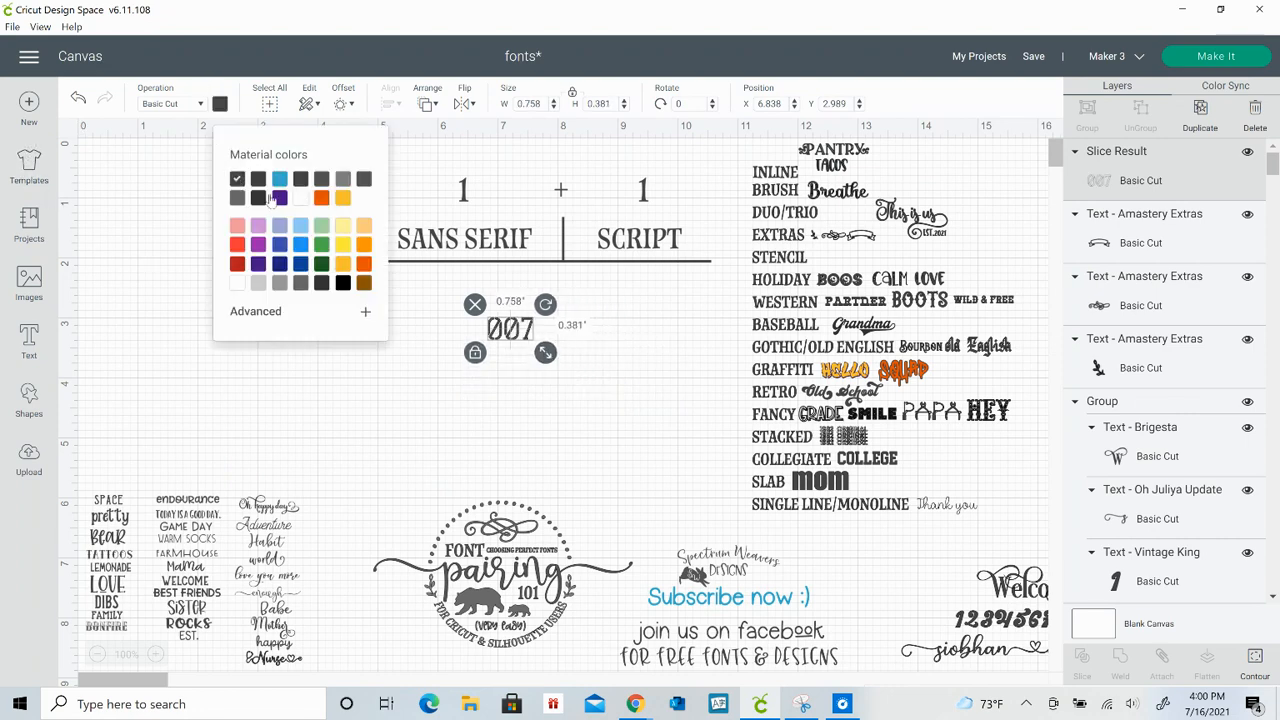
{"action": "left_click_drag", "start_coordinate": [520, 335], "coordinate": [860, 262]}
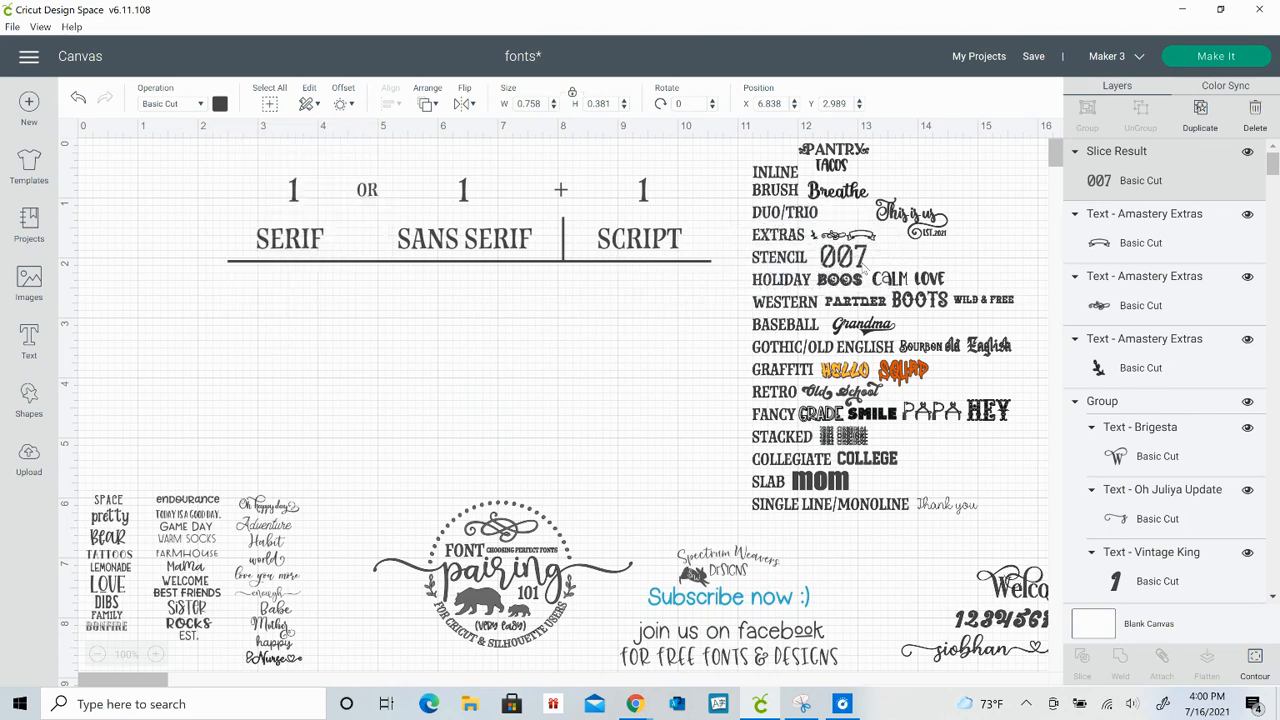
{"action": "left_click_drag", "start_coordinate": [970, 278], "coordinate": [820, 296]}
{"action": "left_click", "coordinate": [987, 263]}
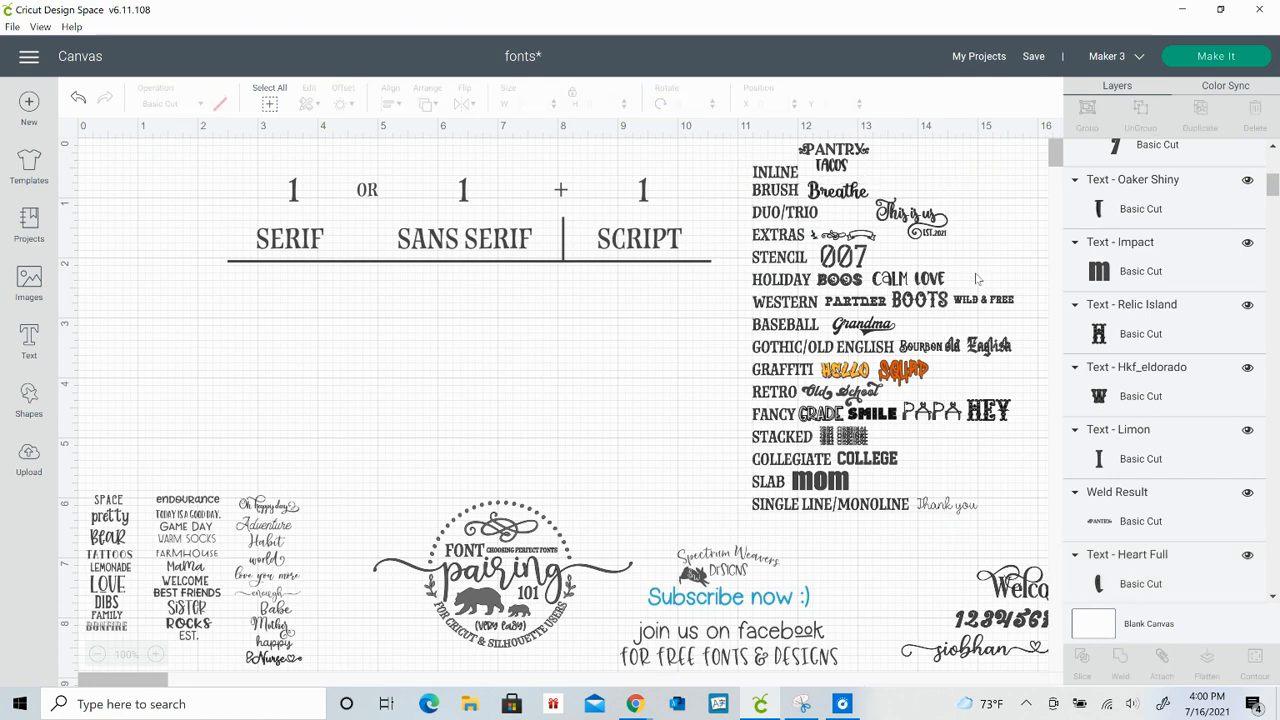
{"action": "left_click_drag", "start_coordinate": [975, 273], "coordinate": [874, 288]}
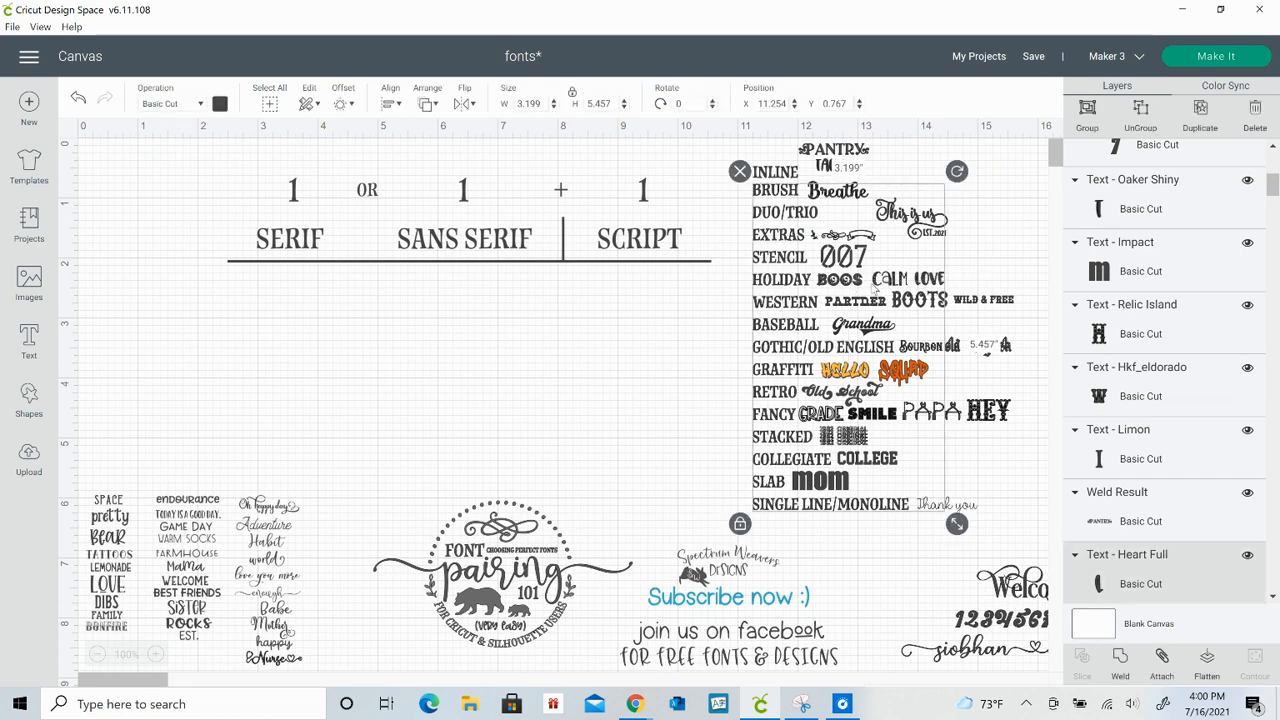
{"action": "left_click", "coordinate": [973, 276]}
Move the holiday samples BOOS, CALM and LOVE into a row below the heading and enlarge them together
{"action": "left_click", "coordinate": [845, 289]}
{"action": "left_click_drag", "start_coordinate": [845, 289], "coordinate": [352, 302]}
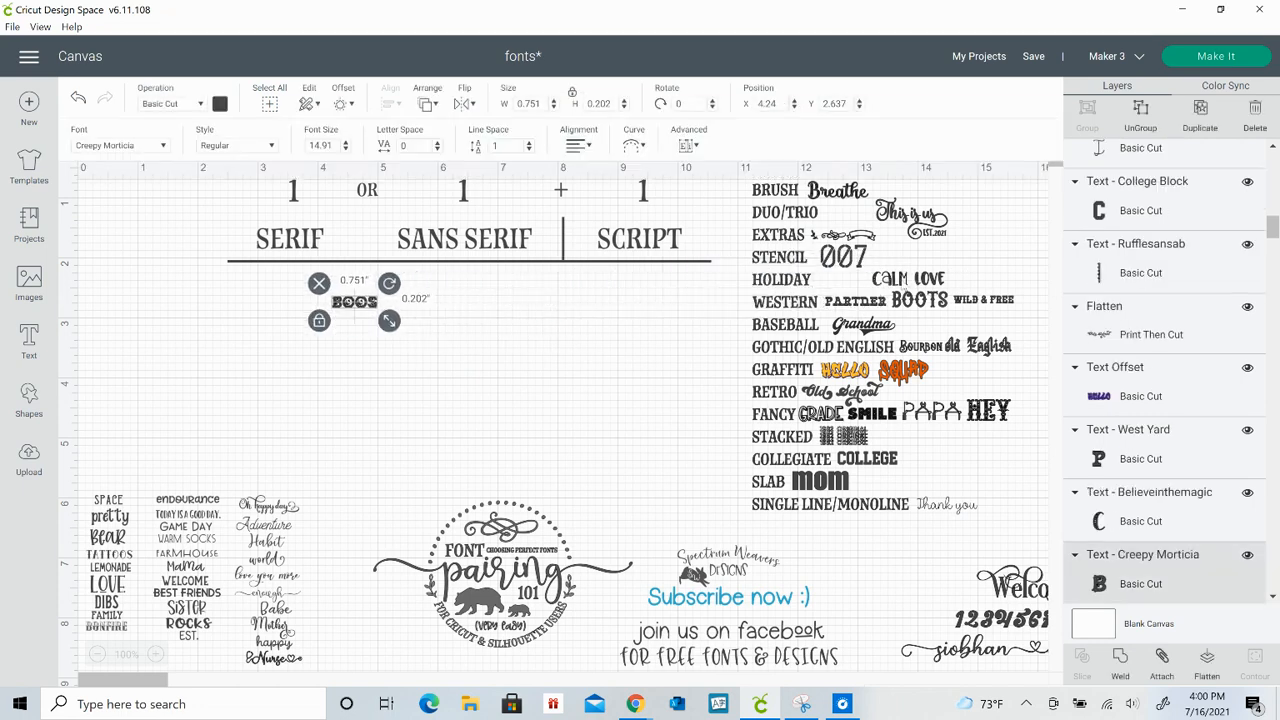
{"action": "left_click_drag", "start_coordinate": [905, 283], "coordinate": [457, 290]}
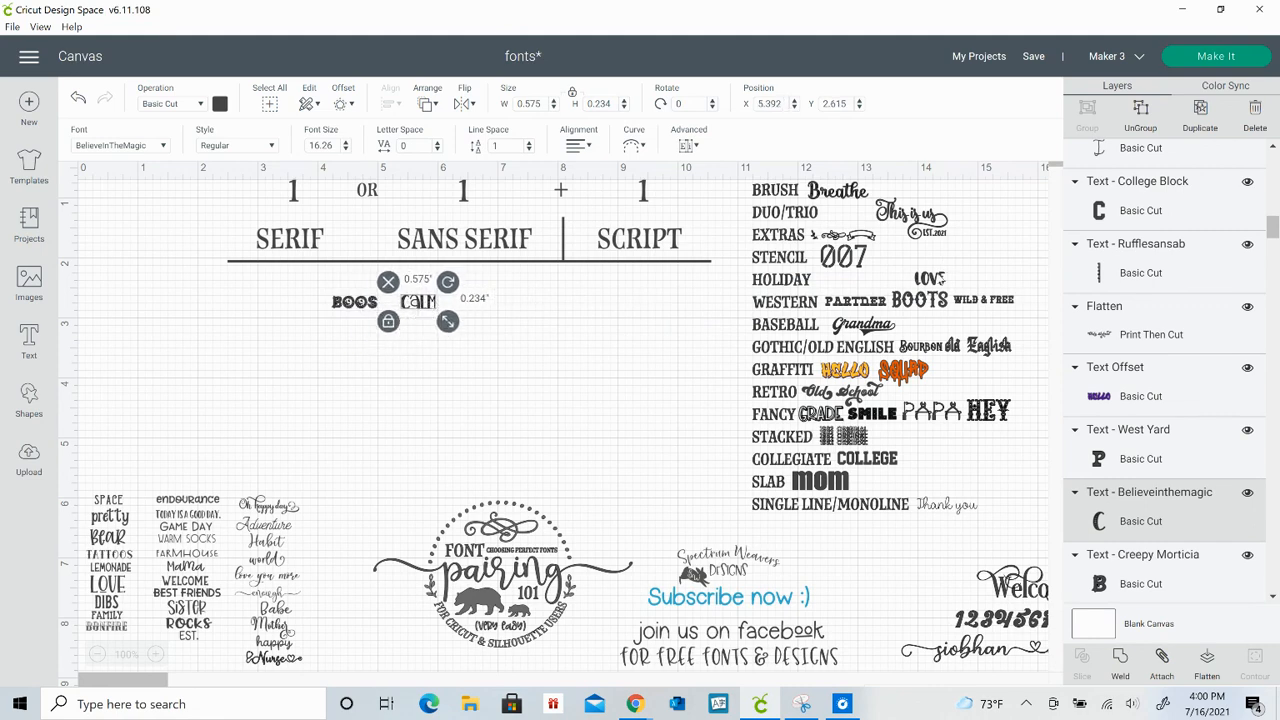
{"action": "left_click_drag", "start_coordinate": [930, 279], "coordinate": [467, 302]}
{"action": "left_click_drag", "start_coordinate": [581, 292], "coordinate": [278, 332]}
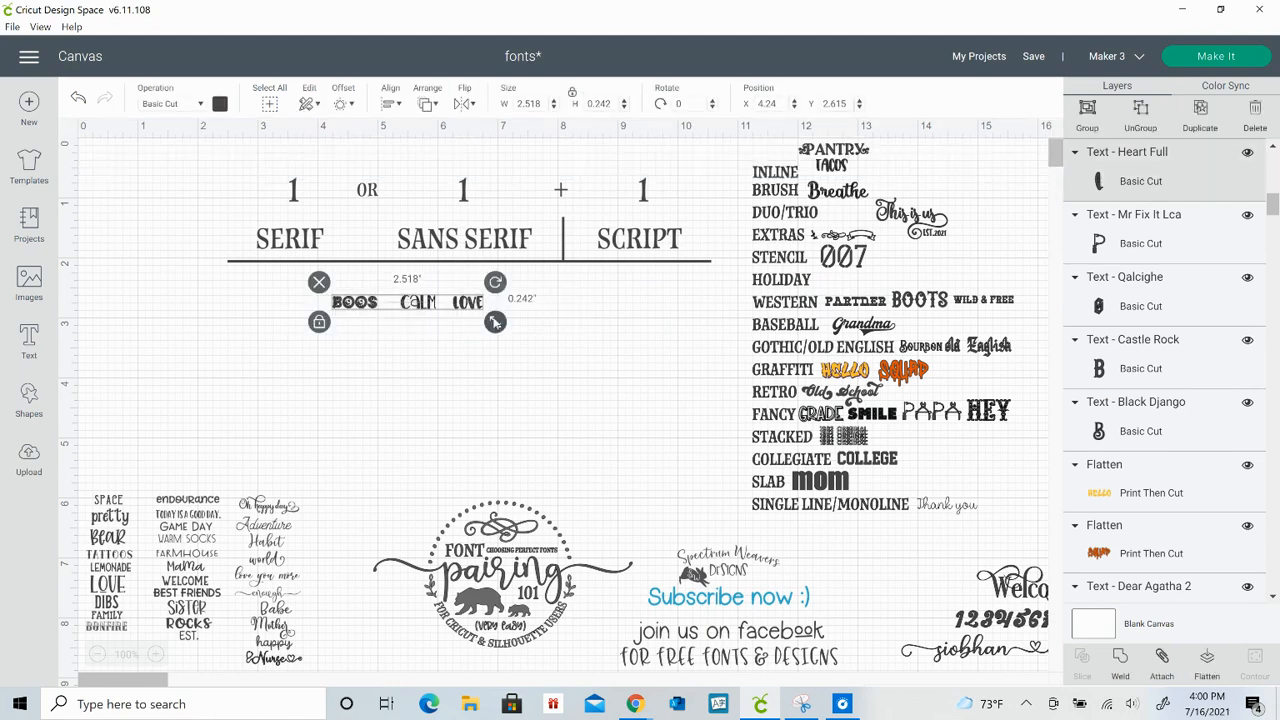
{"action": "left_click_drag", "start_coordinate": [495, 321], "coordinate": [720, 343]}
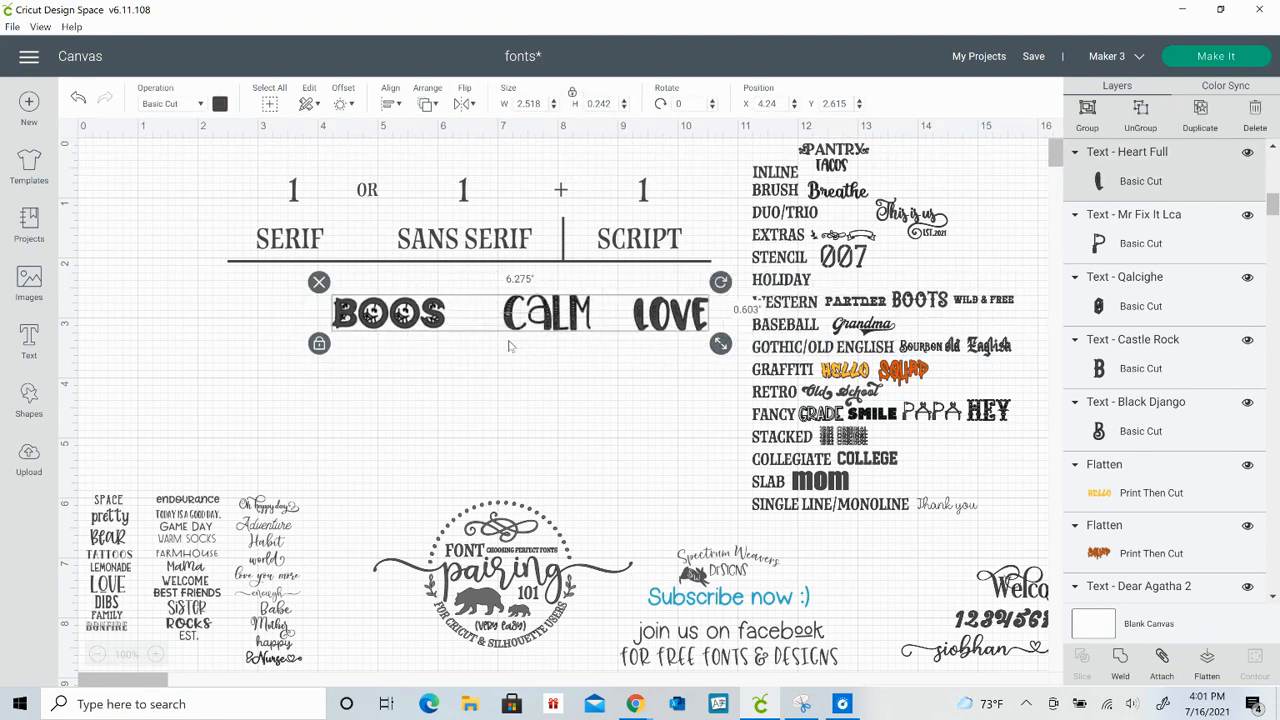
{"action": "left_click", "coordinate": [663, 360]}
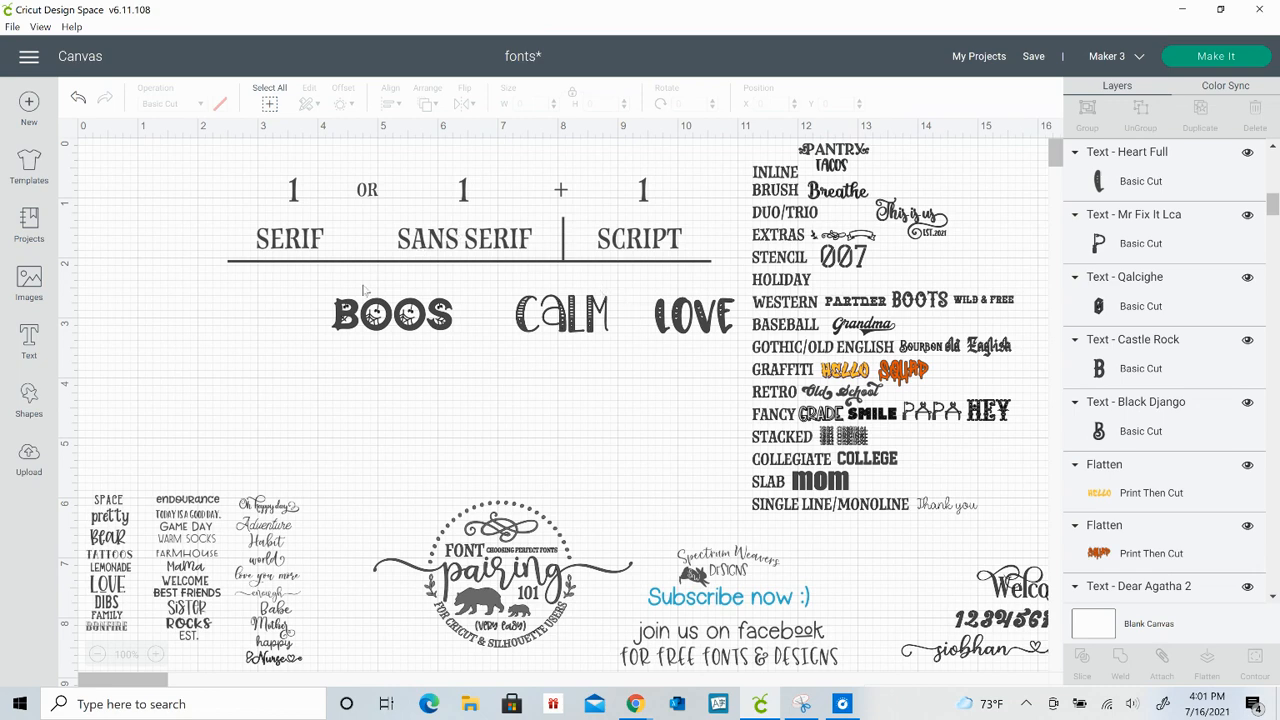
Shift BOOS away from the other holiday words toward the left end of the heading and shrink it
{"action": "left_click", "coordinate": [373, 316]}
{"action": "left_click_drag", "start_coordinate": [373, 316], "coordinate": [265, 316]}
{"action": "left_click_drag", "start_coordinate": [356, 344], "coordinate": [263, 342]}
Present CALM enlarged to about 2.93 in wide, and shrink it to about 1.24 in beside BOOS
{"action": "left_click", "coordinate": [522, 335]}
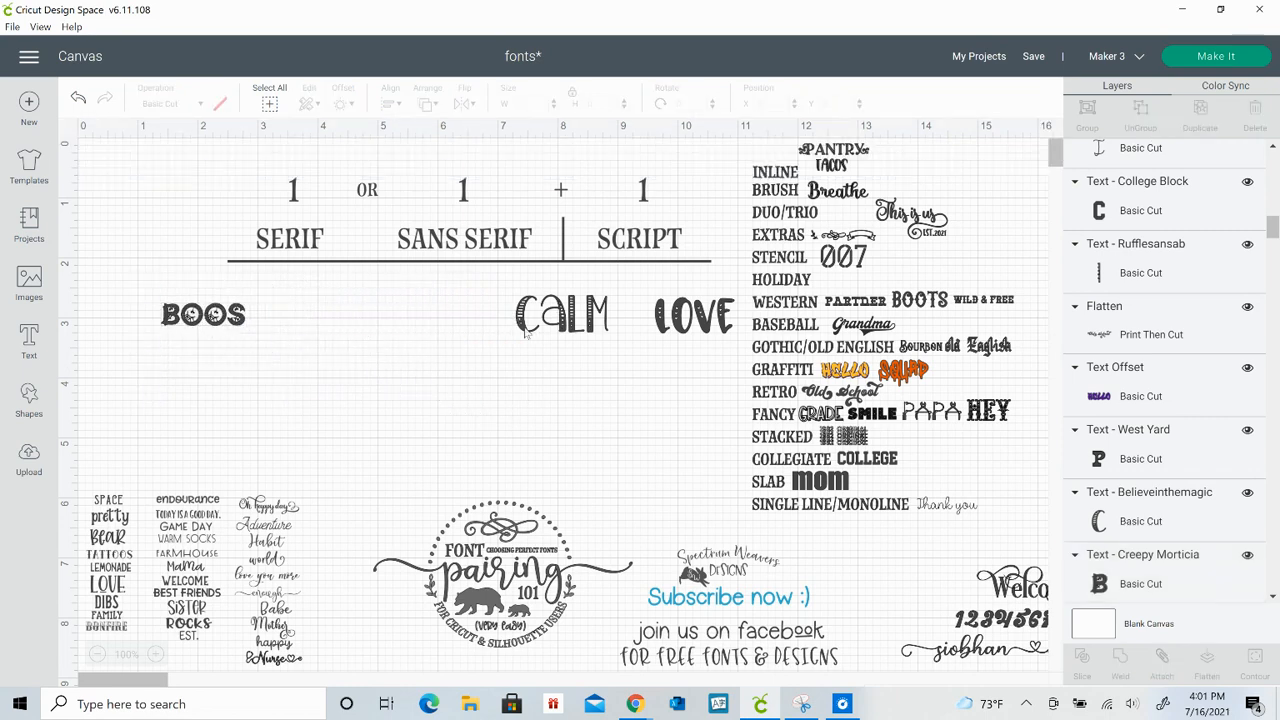
{"action": "left_click_drag", "start_coordinate": [522, 335], "coordinate": [360, 332]}
{"action": "left_click_drag", "start_coordinate": [466, 343], "coordinate": [537, 386]}
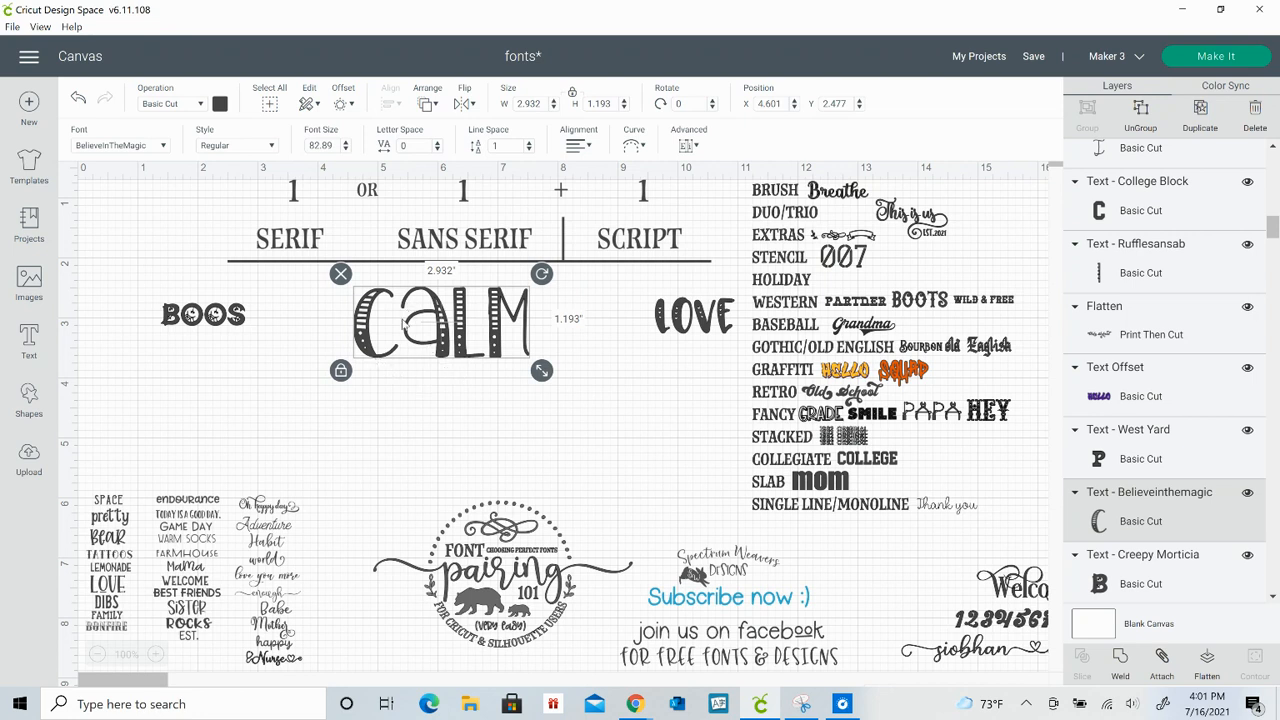
{"action": "left_click_drag", "start_coordinate": [545, 374], "coordinate": [330, 325]}
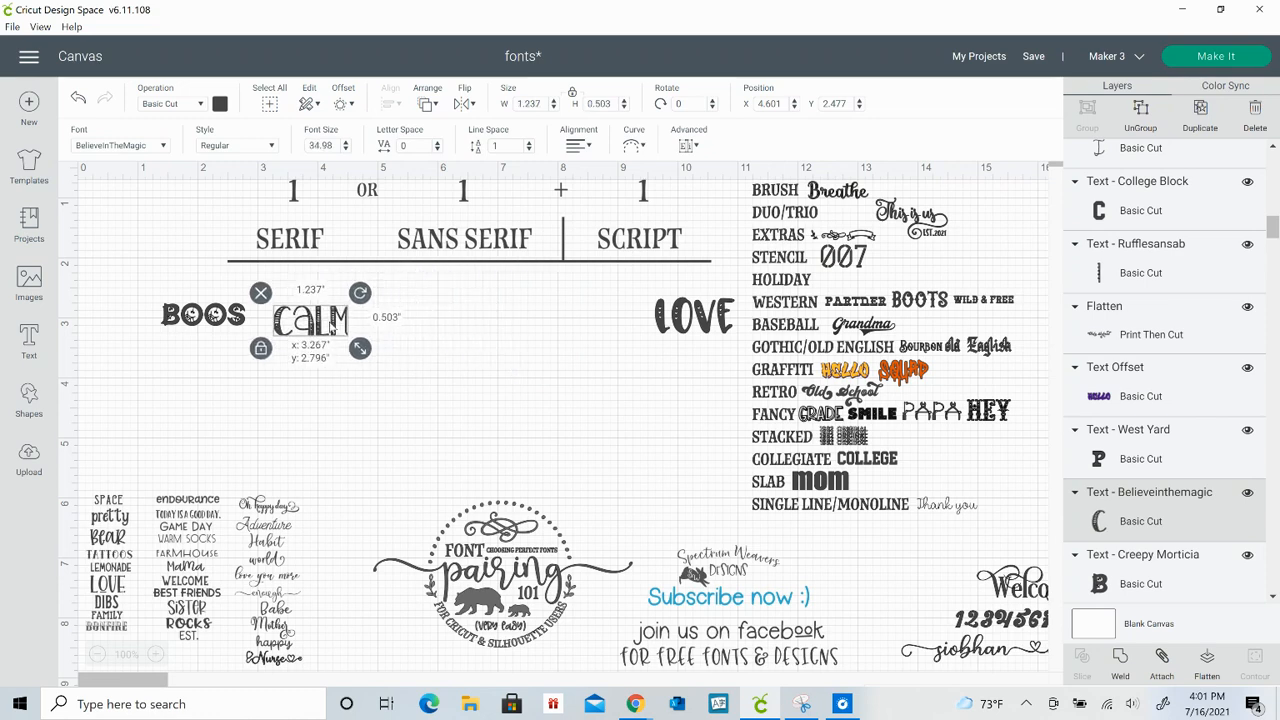
Move LOVE under SANS SERIF, enlarge it to about 3.21 in wide, and place it next to CALM
{"action": "left_click_drag", "start_coordinate": [666, 322], "coordinate": [443, 334]}
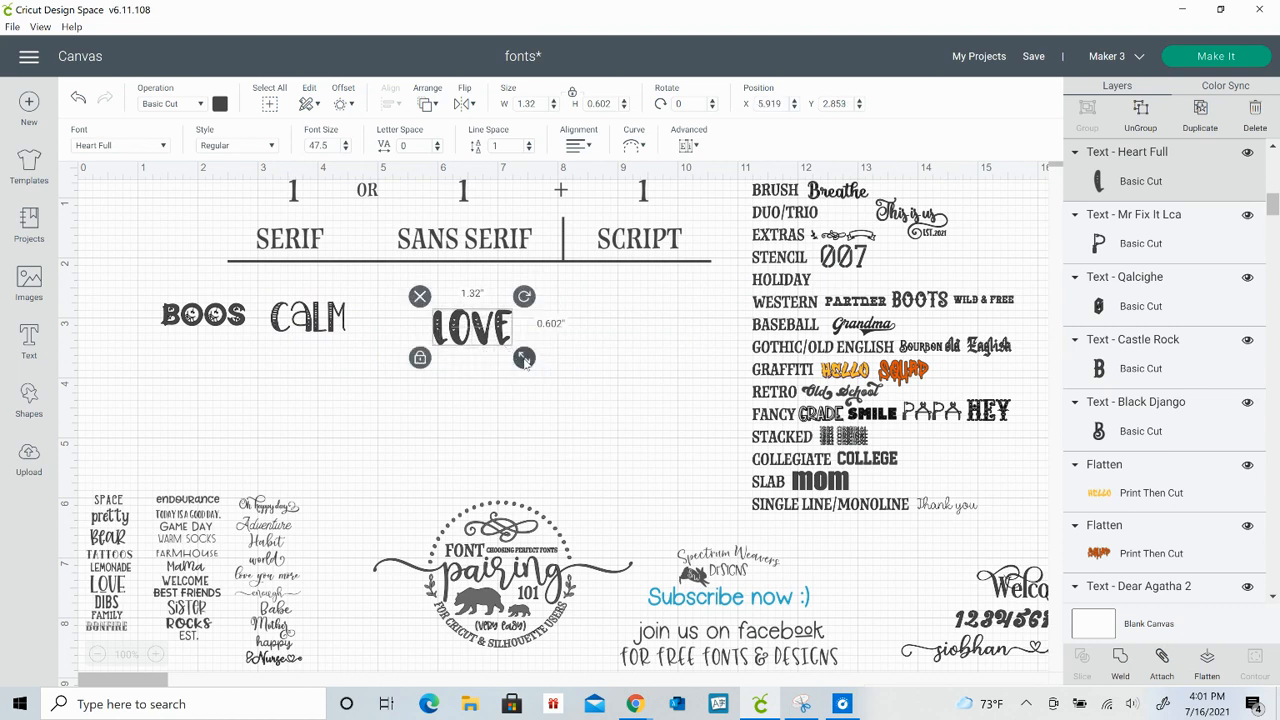
{"action": "left_click_drag", "start_coordinate": [526, 360], "coordinate": [637, 410]}
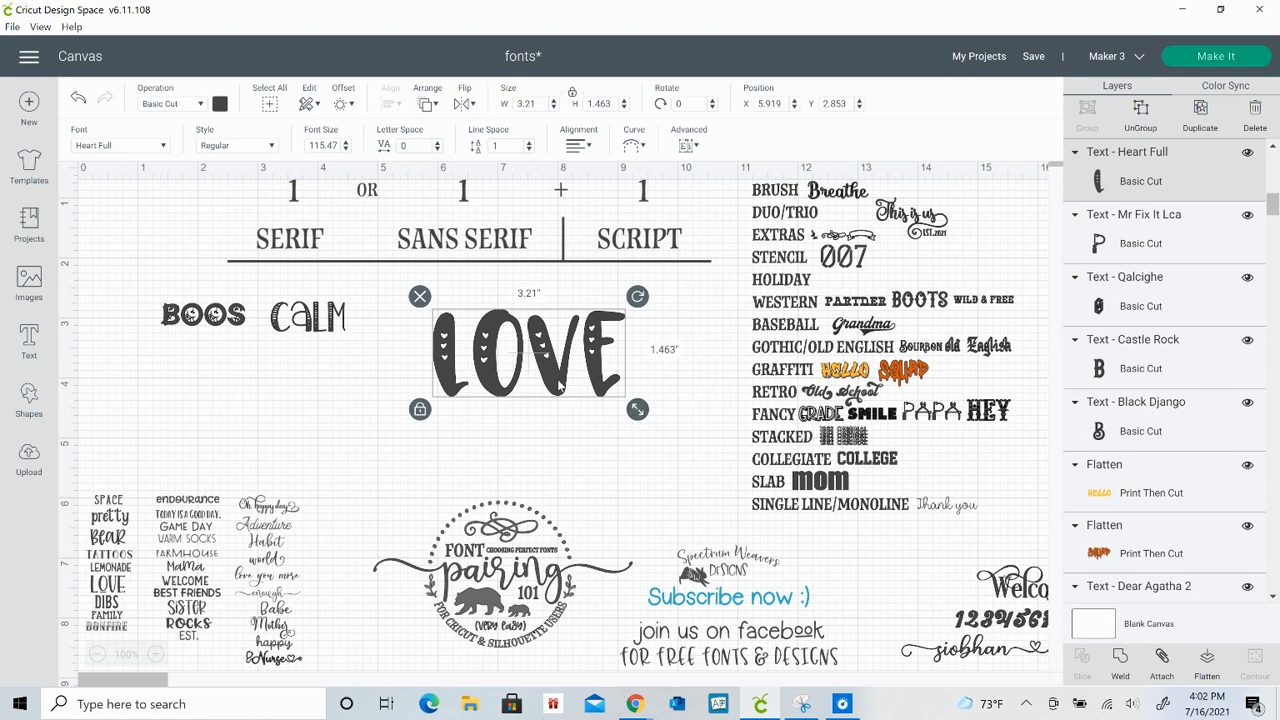
{"action": "left_click_drag", "start_coordinate": [560, 388], "coordinate": [521, 390]}
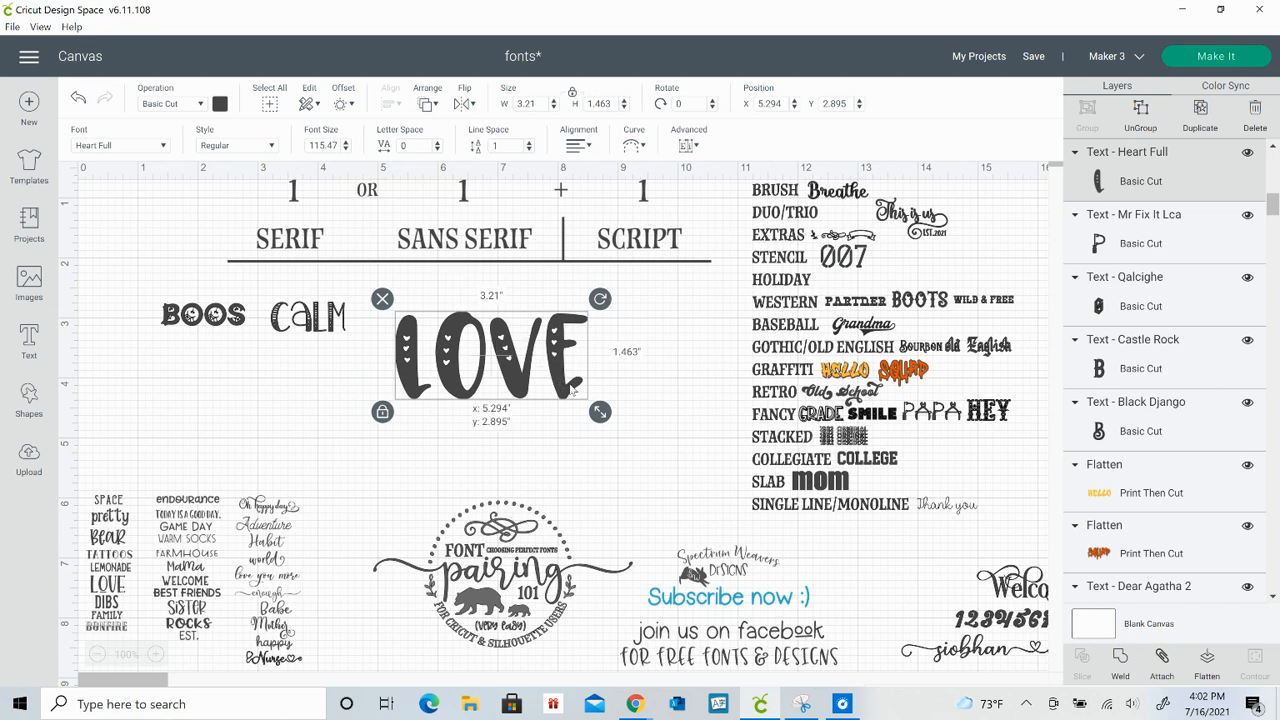
Replace the text of LOVE with an exclamation mark, and swap that for a single period
{"action": "double_click", "coordinate": [572, 392]}
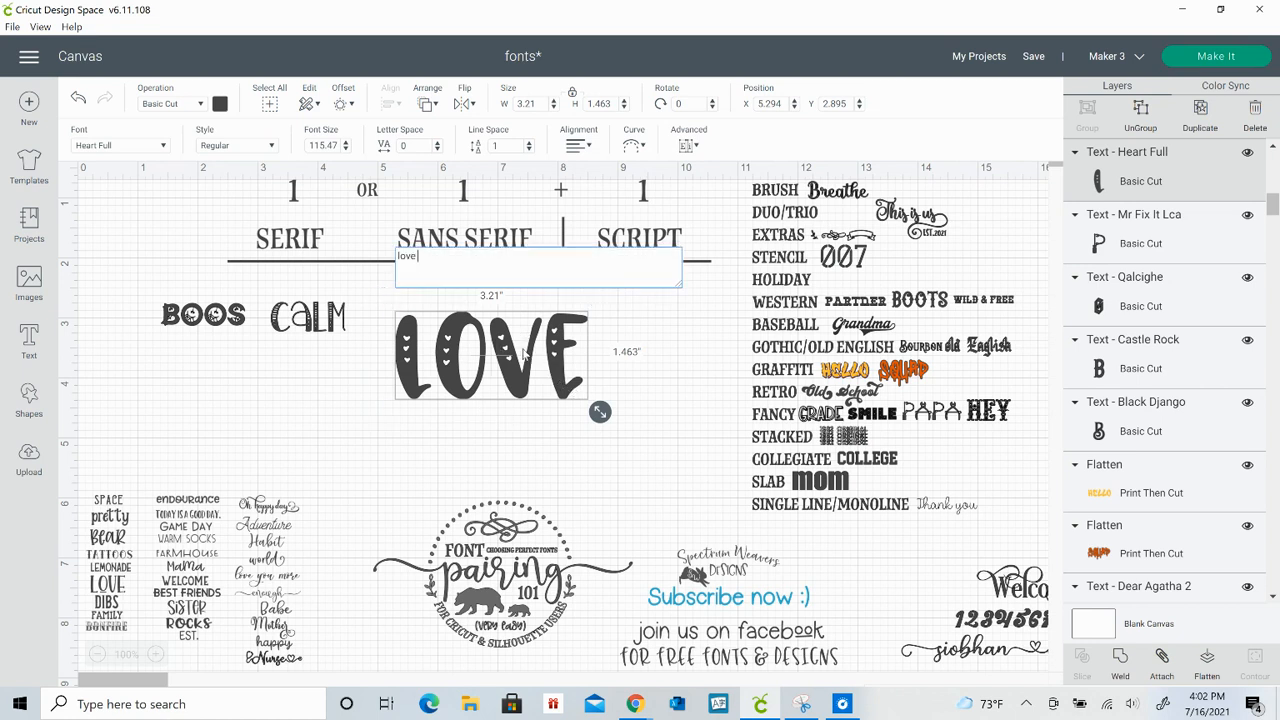
{"action": "key", "text": "BackSpace"}
{"action": "key", "text": "BackSpace"}
{"action": "key", "text": "BackSpace"}
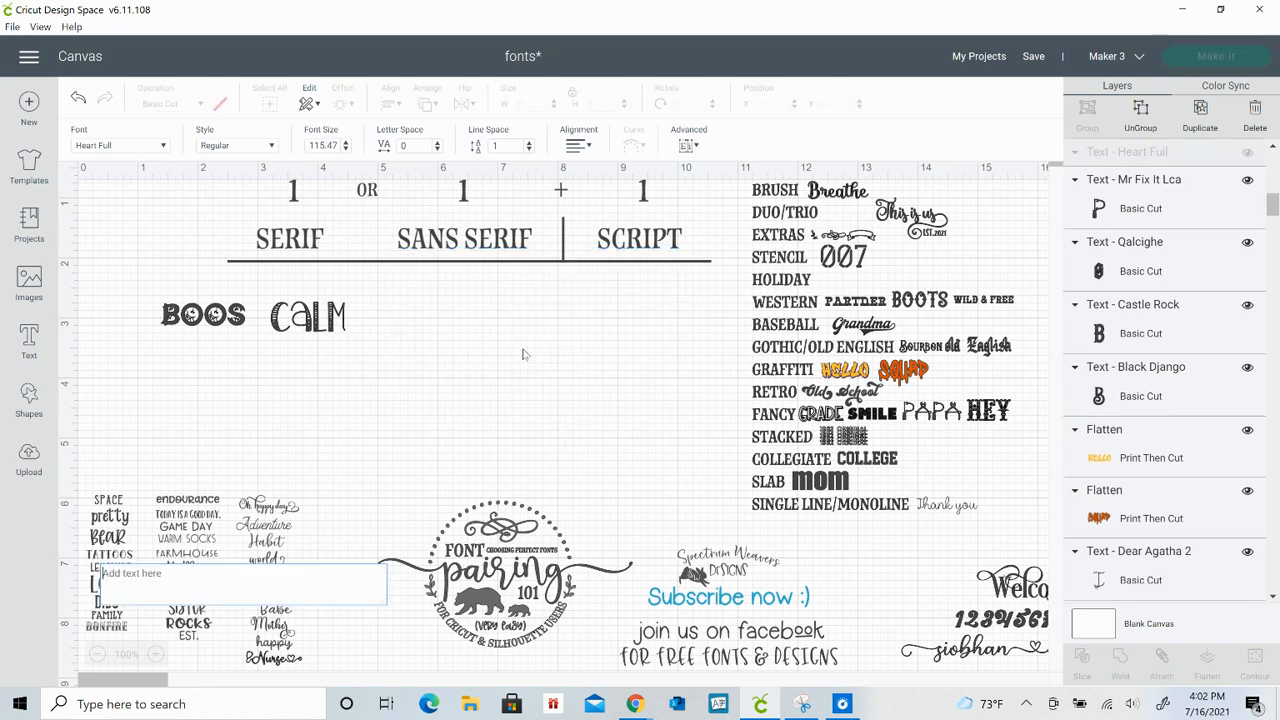
{"action": "type", "text": "!"}
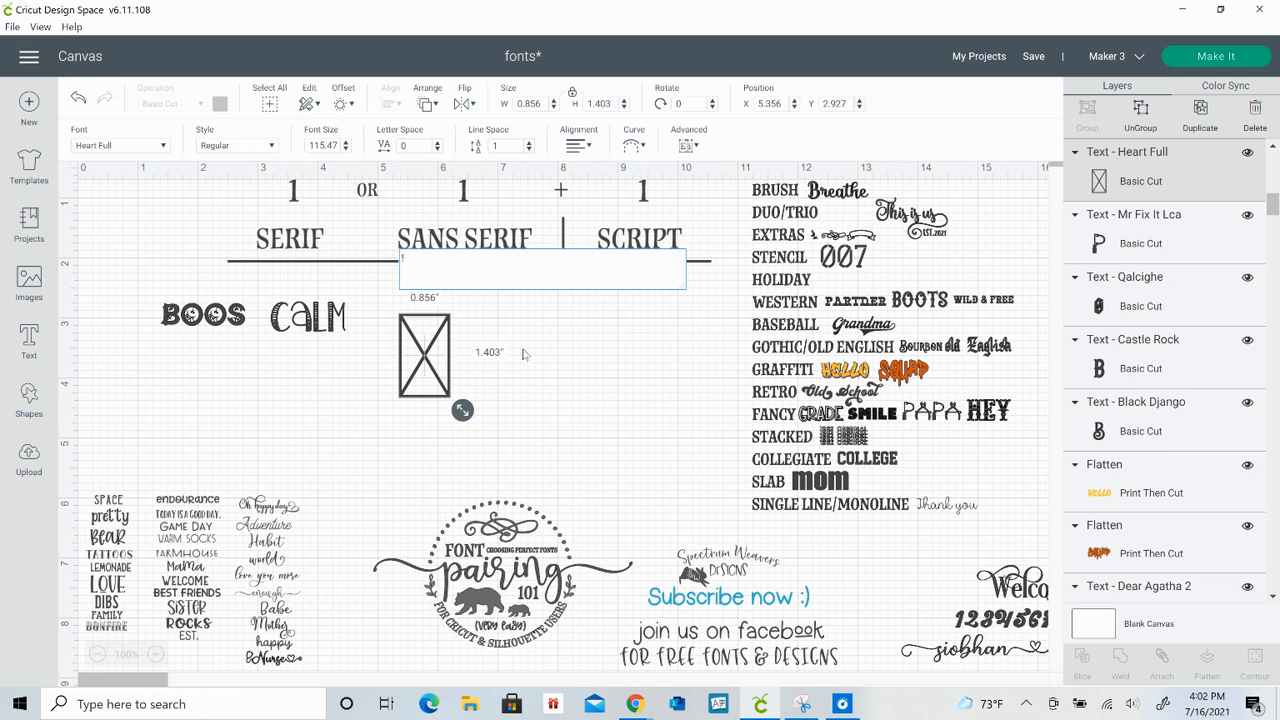
{"action": "key", "text": "BackSpace"}
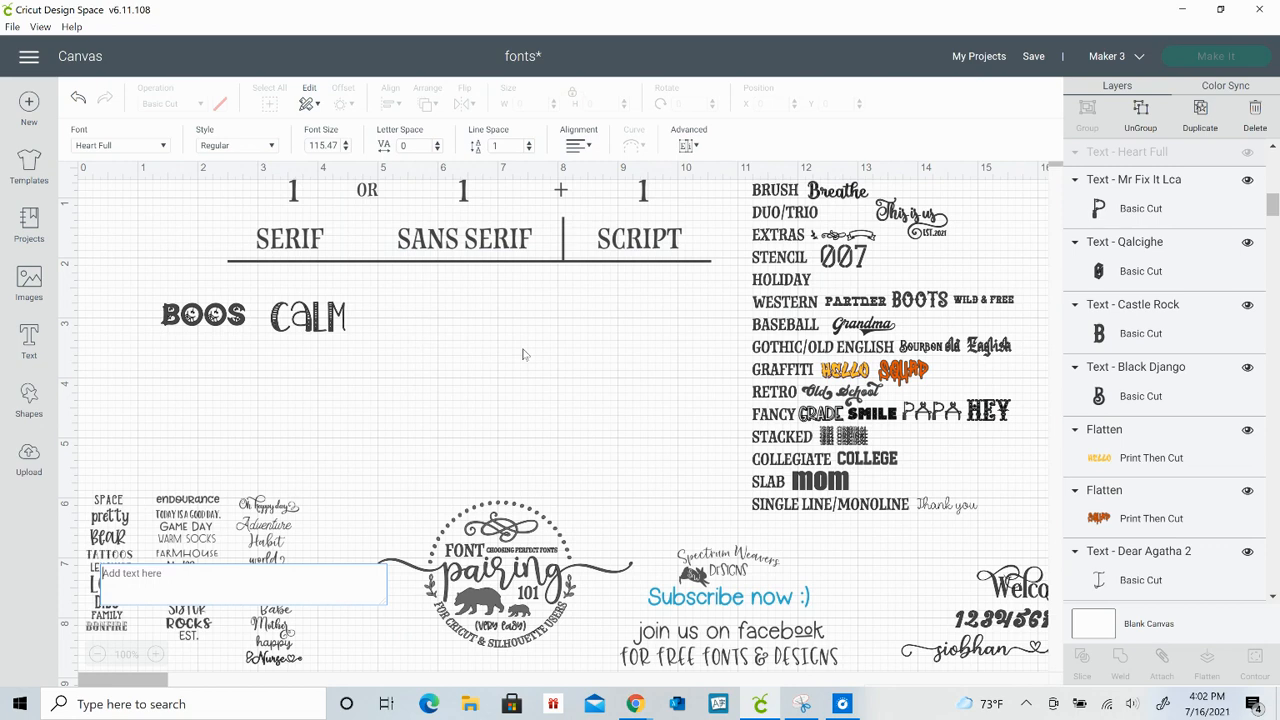
{"action": "type", "text": "."}
{"action": "left_click", "coordinate": [480, 357]}
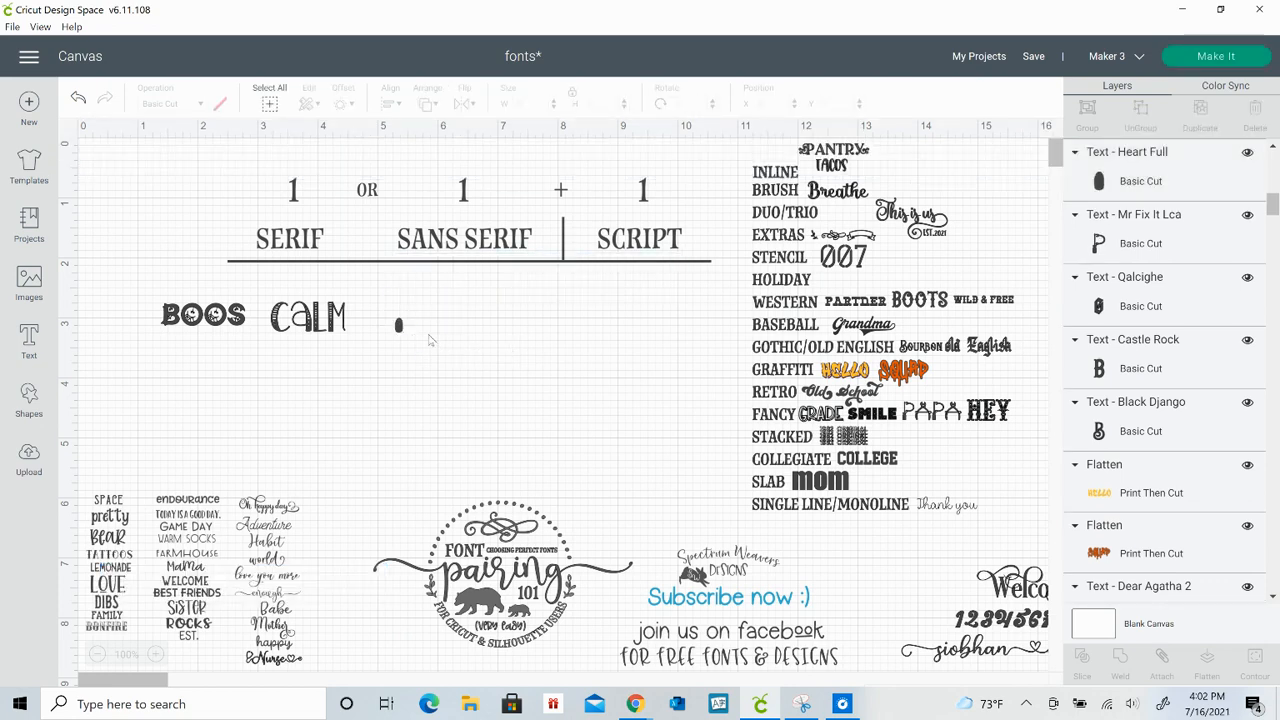
Flip the Heart Full period vertically
{"action": "left_click", "coordinate": [398, 325]}
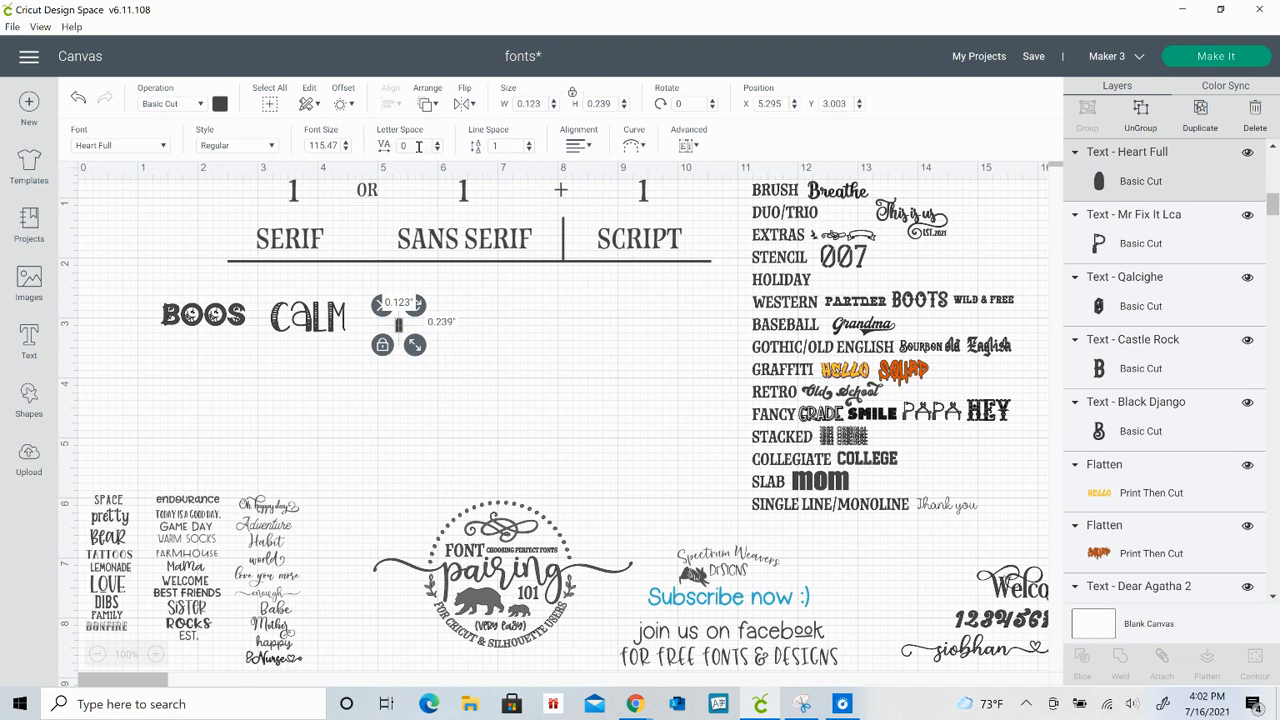
{"action": "left_click", "coordinate": [459, 108]}
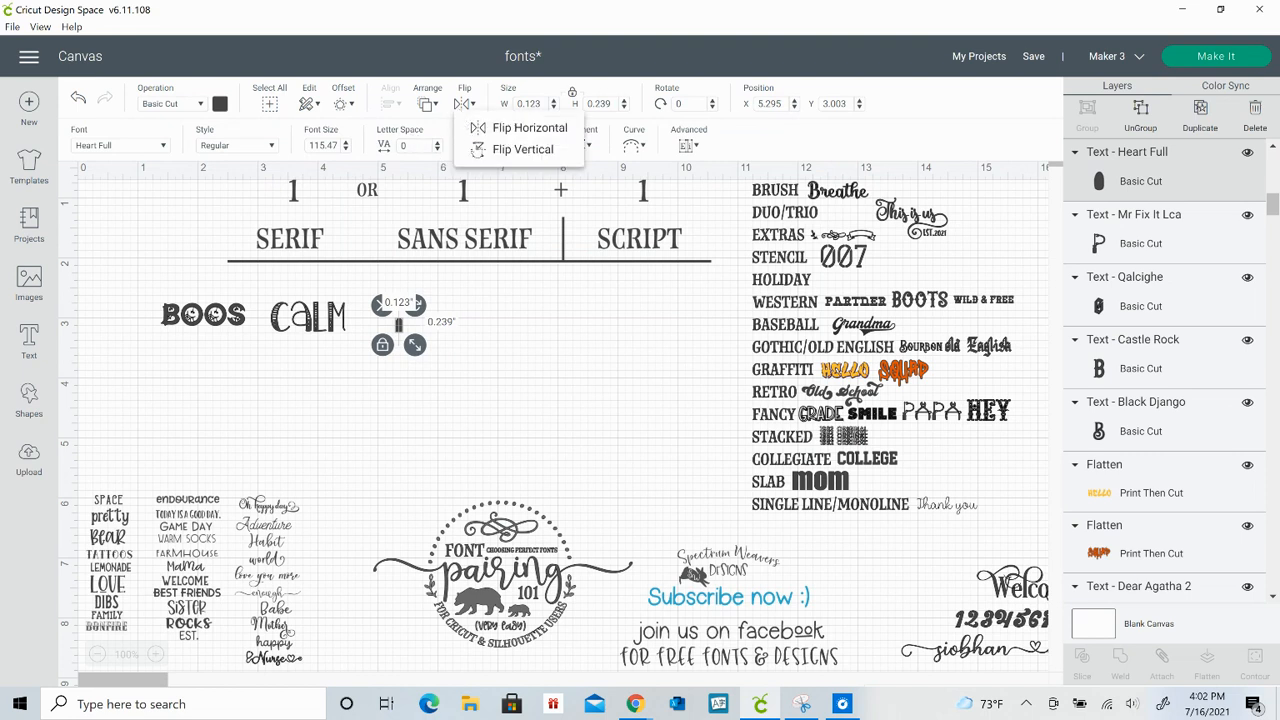
{"action": "left_click", "coordinate": [515, 149]}
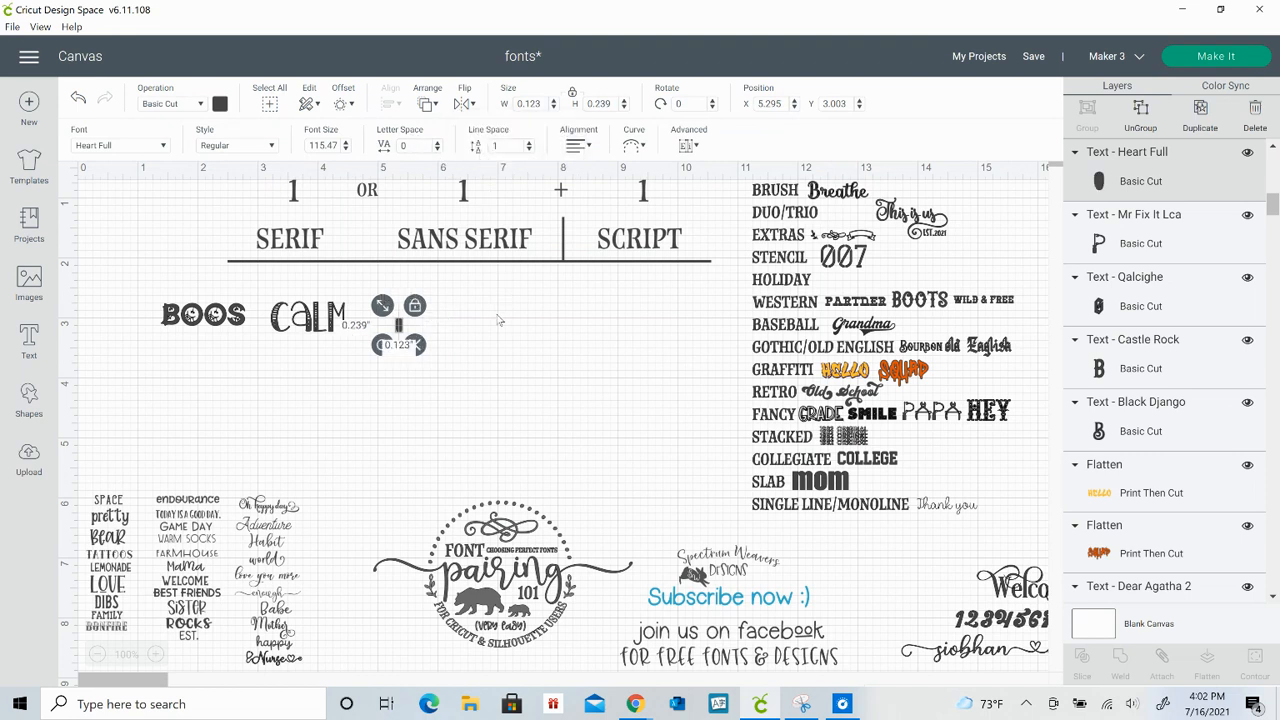
{"action": "left_click", "coordinate": [498, 320]}
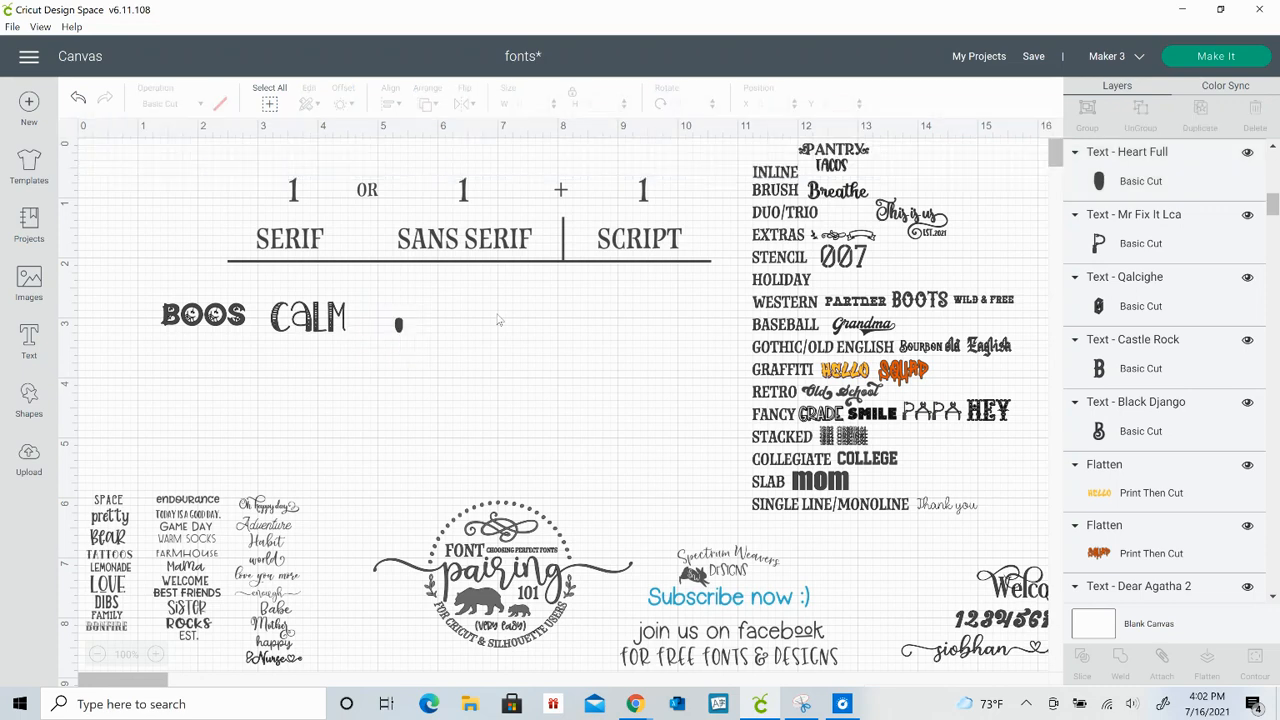
Move the flipped period farther from CALM, shrink it to about 0.10 in wide, and delete it
{"action": "left_click", "coordinate": [405, 330]}
{"action": "left_click_drag", "start_coordinate": [405, 330], "coordinate": [462, 331]}
{"action": "left_click", "coordinate": [549, 326]}
{"action": "left_click", "coordinate": [455, 327]}
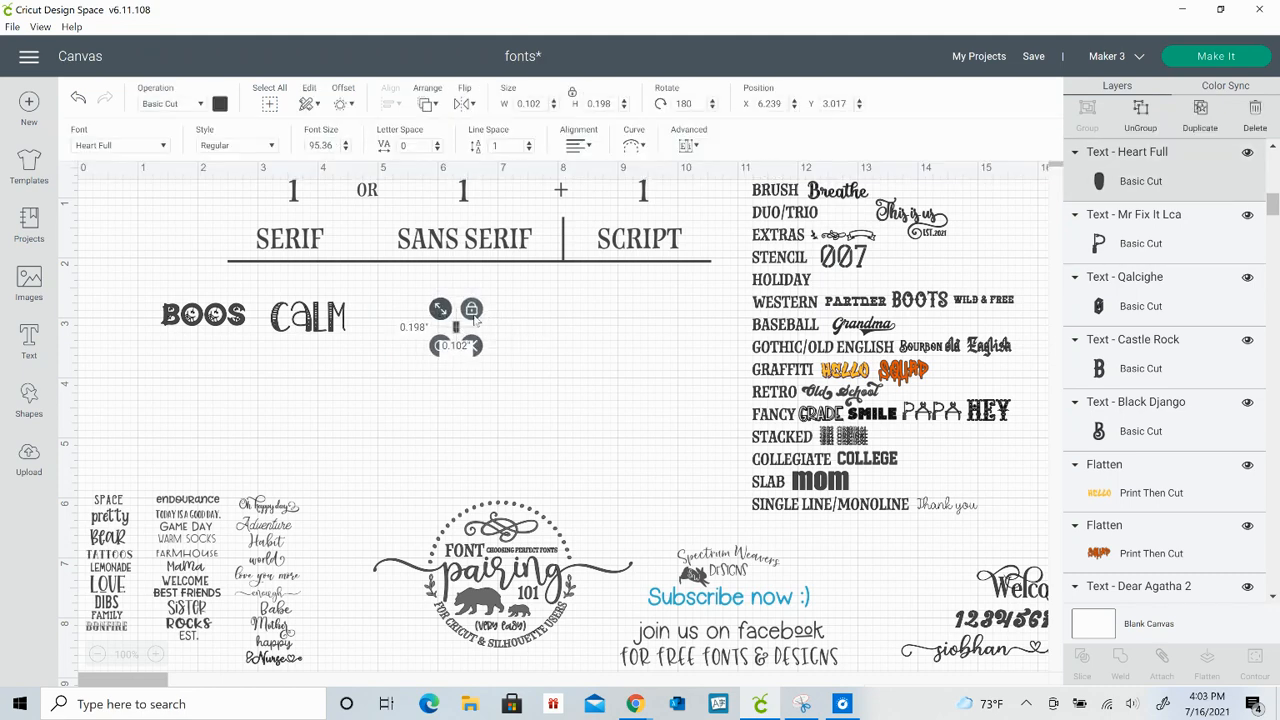
{"action": "left_click", "coordinate": [549, 344]}
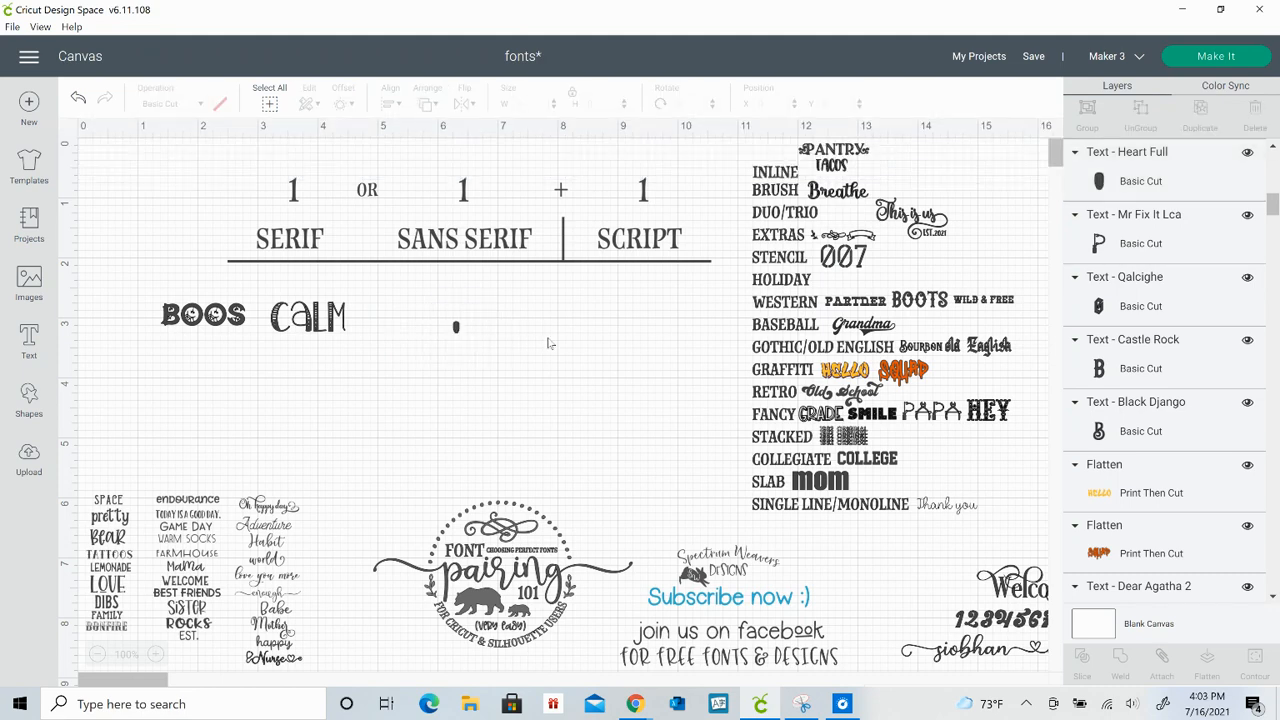
{"action": "left_click", "coordinate": [455, 330]}
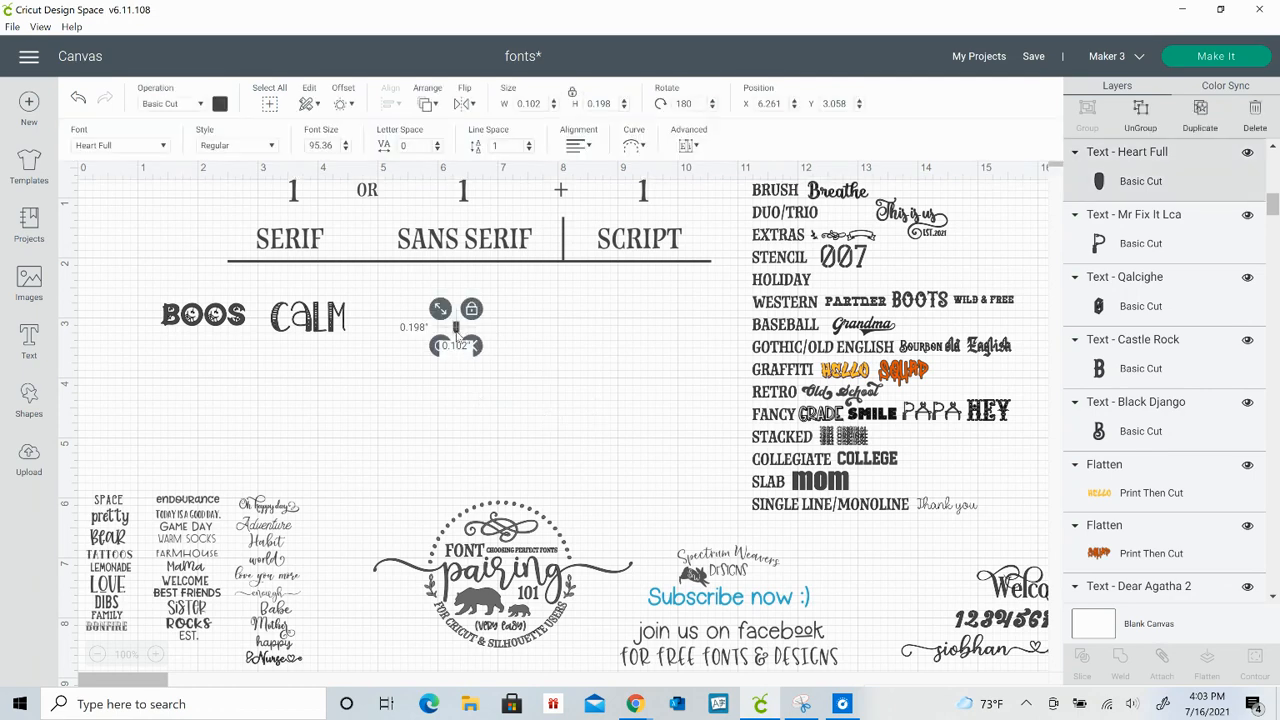
{"action": "key", "text": "Delete"}
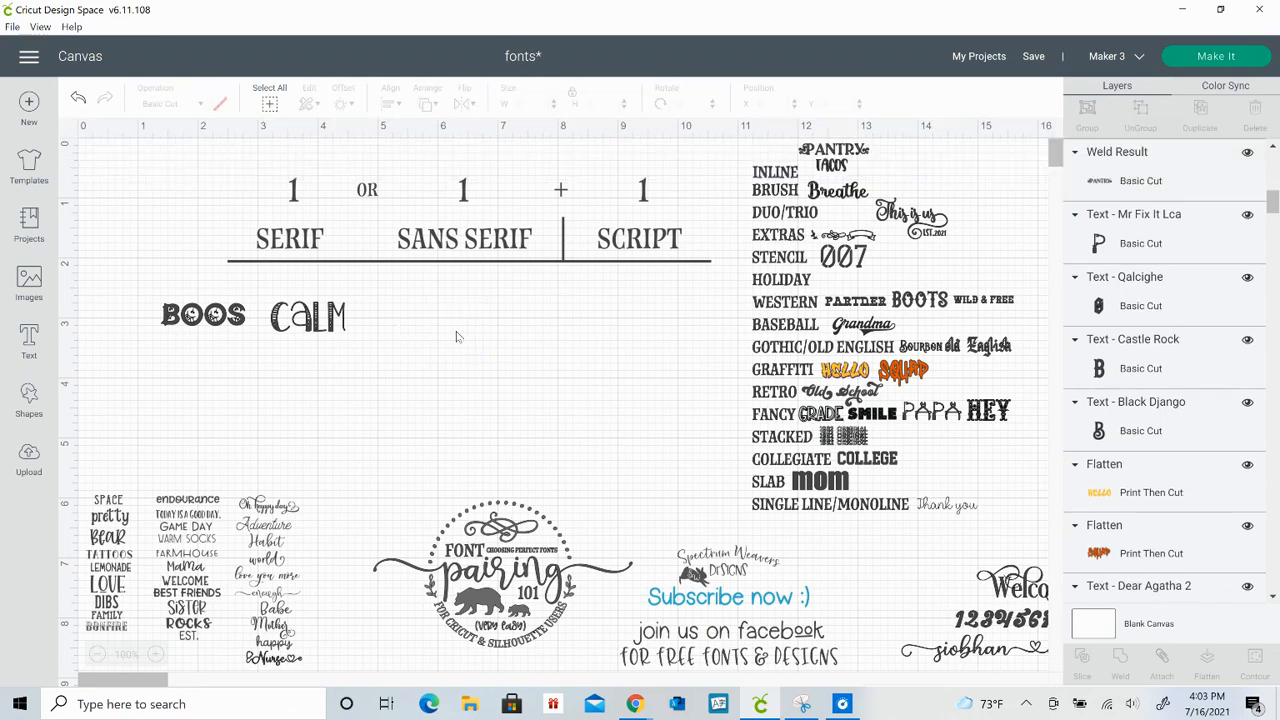
Undo the period's deletion and the earlier text edits to restore the enlarged word LOVE
{"action": "left_click", "coordinate": [78, 100]}
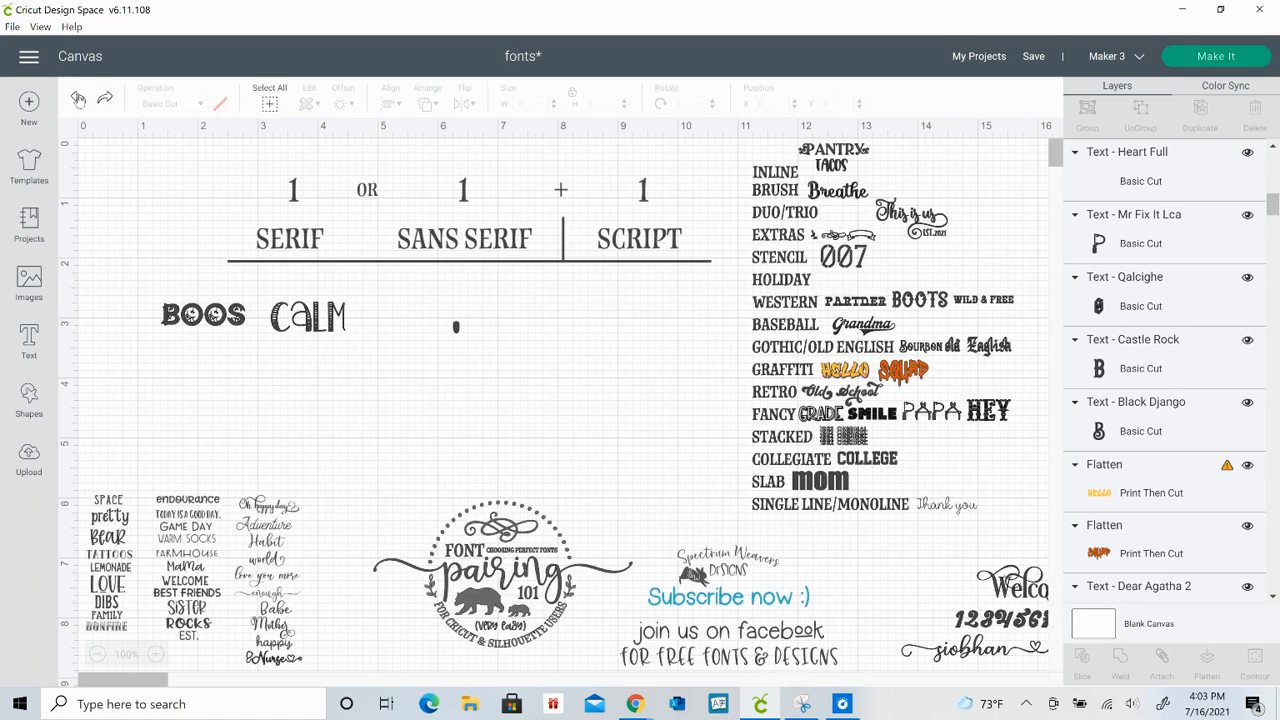
{"action": "left_click", "coordinate": [78, 100]}
{"action": "left_click", "coordinate": [78, 100]}
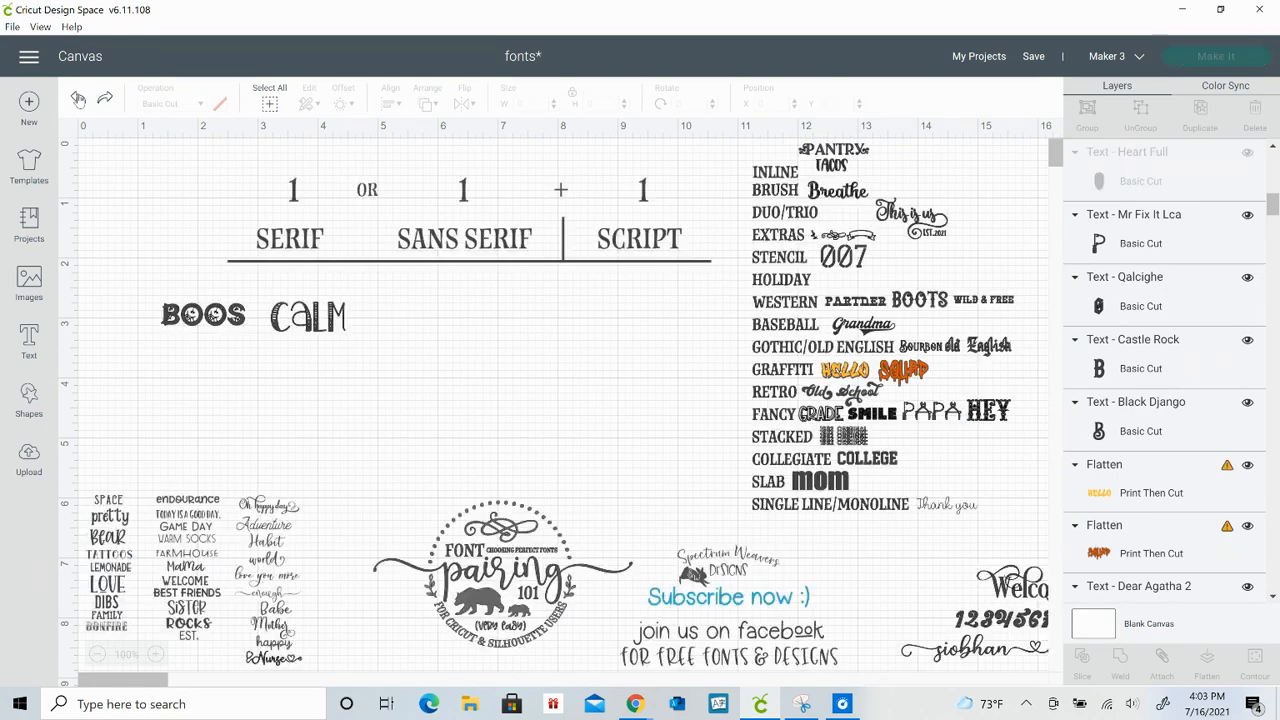
{"action": "left_click", "coordinate": [78, 100]}
{"action": "left_click", "coordinate": [78, 100]}
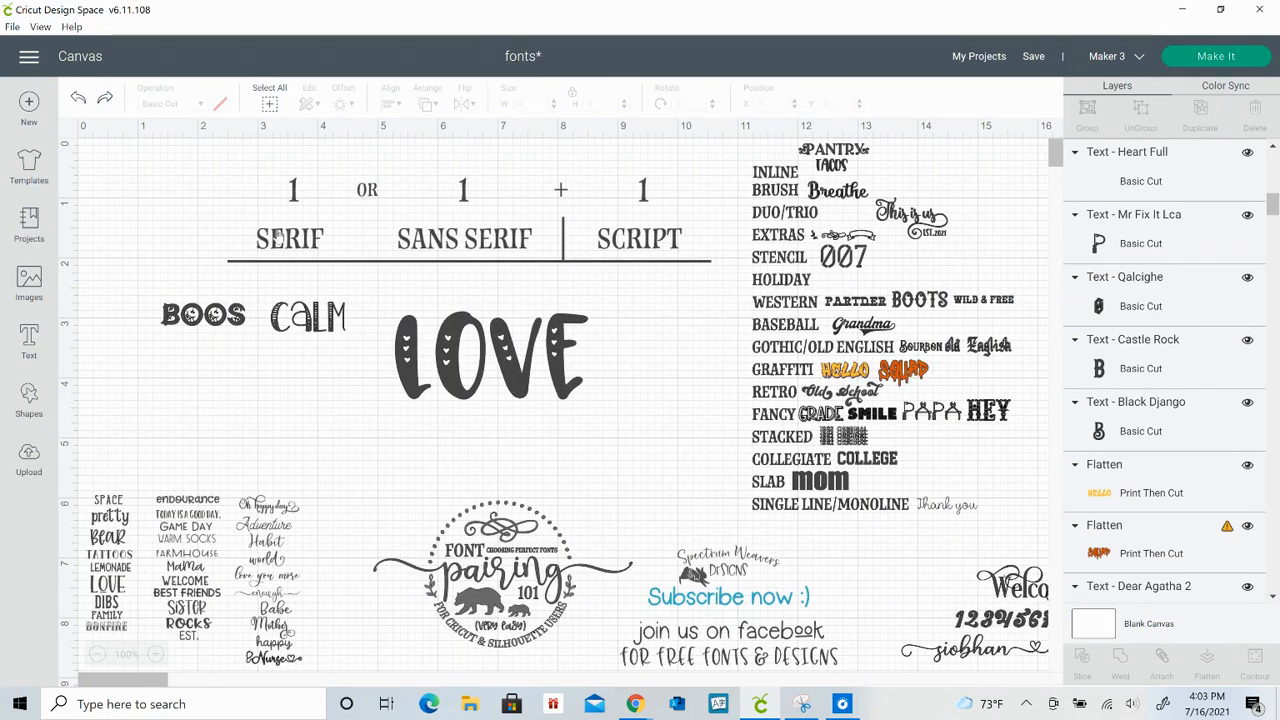
Shrink LOVE to a size similar to CALM and nudge BOOS closer to CALM
{"action": "left_click", "coordinate": [565, 405]}
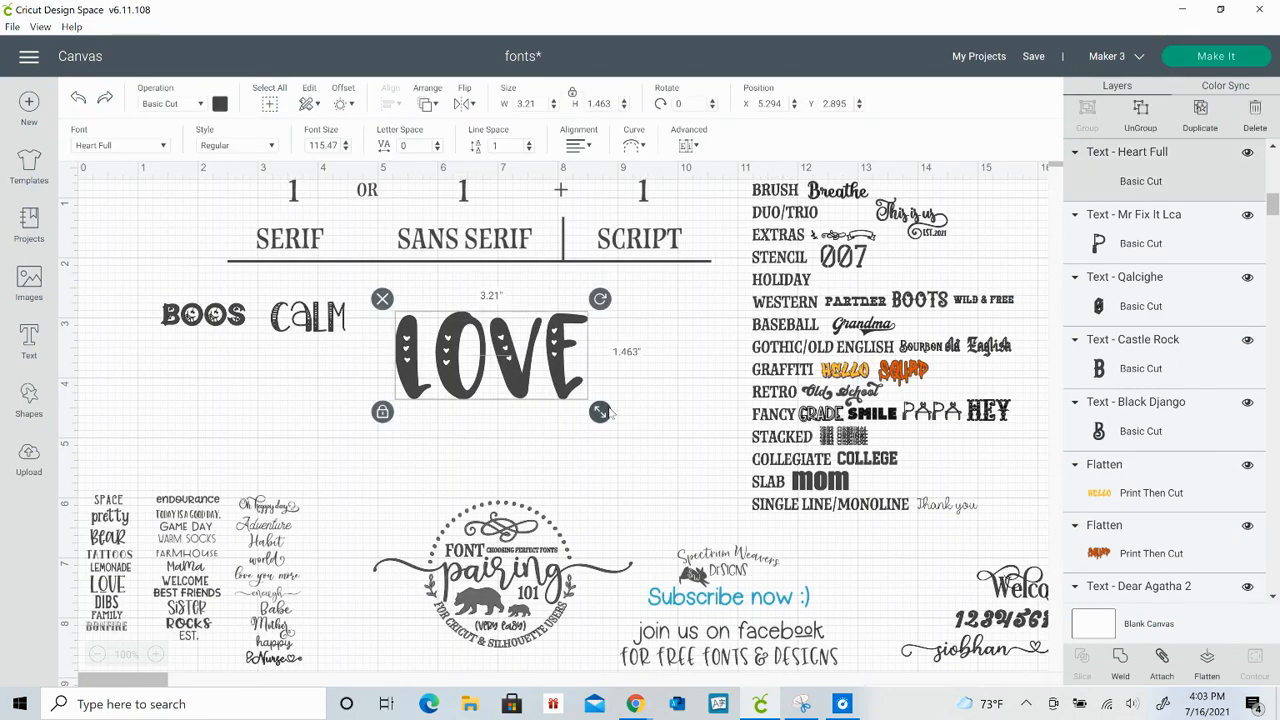
{"action": "left_click_drag", "start_coordinate": [599, 411], "coordinate": [392, 313]}
{"action": "left_click_drag", "start_coordinate": [205, 316], "coordinate": [223, 315]}
Shrink BOOS, CALM and LOVE together to about 2.64 in wide and return them beside HOLIDAY in the category list
{"action": "left_click_drag", "start_coordinate": [462, 327], "coordinate": [174, 298]}
{"action": "left_click_drag", "start_coordinate": [427, 345], "coordinate": [351, 334]}
{"action": "left_click", "coordinate": [377, 300]}
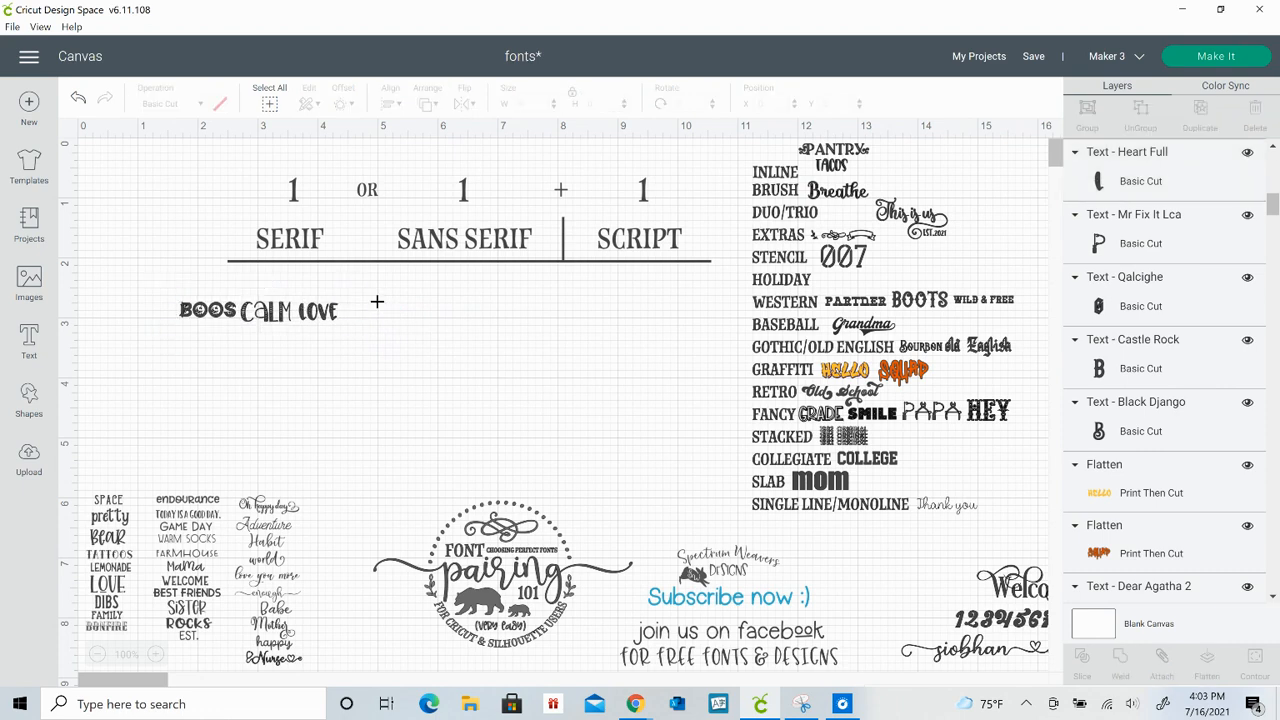
{"action": "left_click_drag", "start_coordinate": [300, 298], "coordinate": [554, 311]}
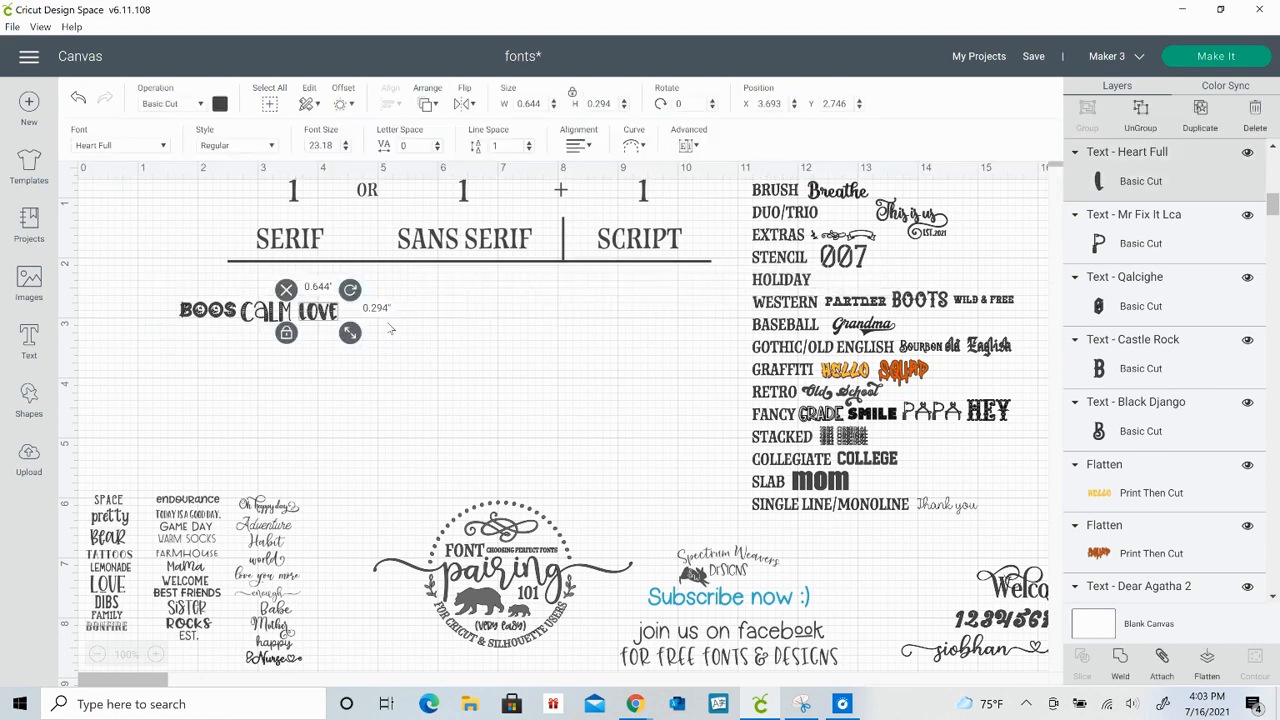
{"action": "left_click_drag", "start_coordinate": [386, 322], "coordinate": [839, 283]}
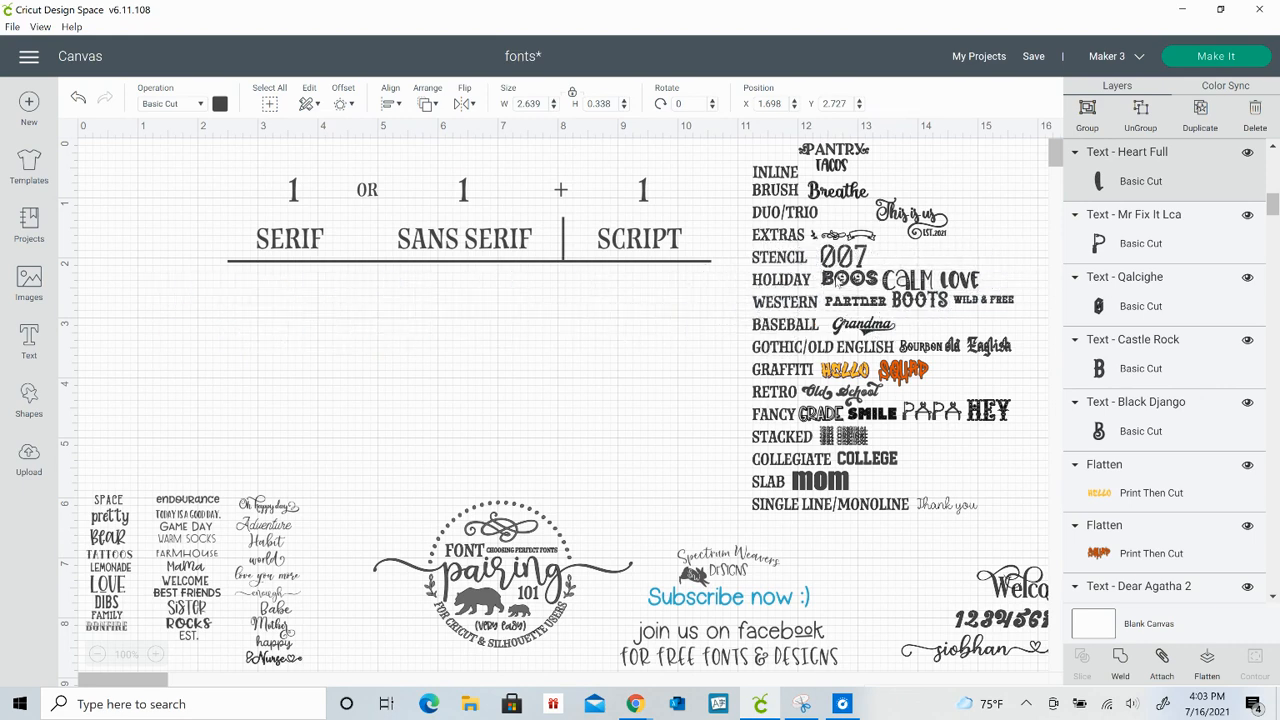
Move PARTNER, BOOTS and WILD & FREE from the WESTERN row onto the blank canvas under the SERIF and SANS SERIF headings
{"action": "left_click_drag", "start_coordinate": [1040, 300], "coordinate": [847, 309]}
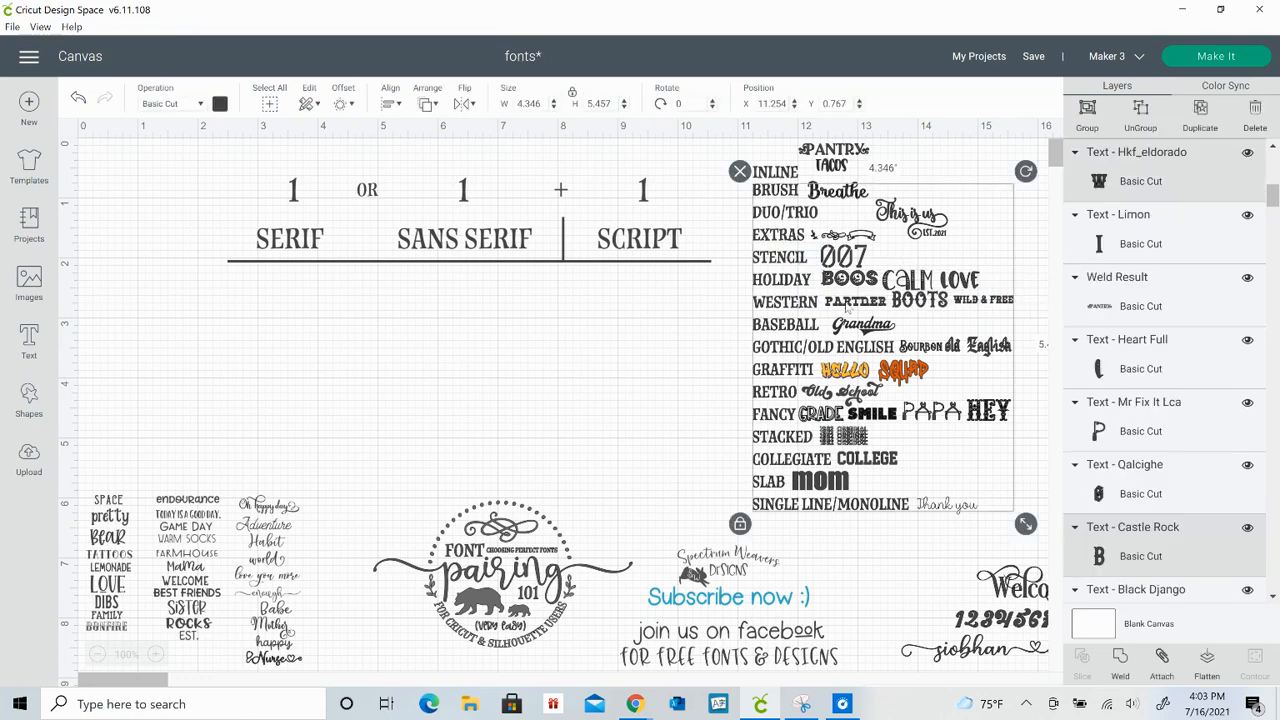
{"action": "left_click", "coordinate": [700, 318]}
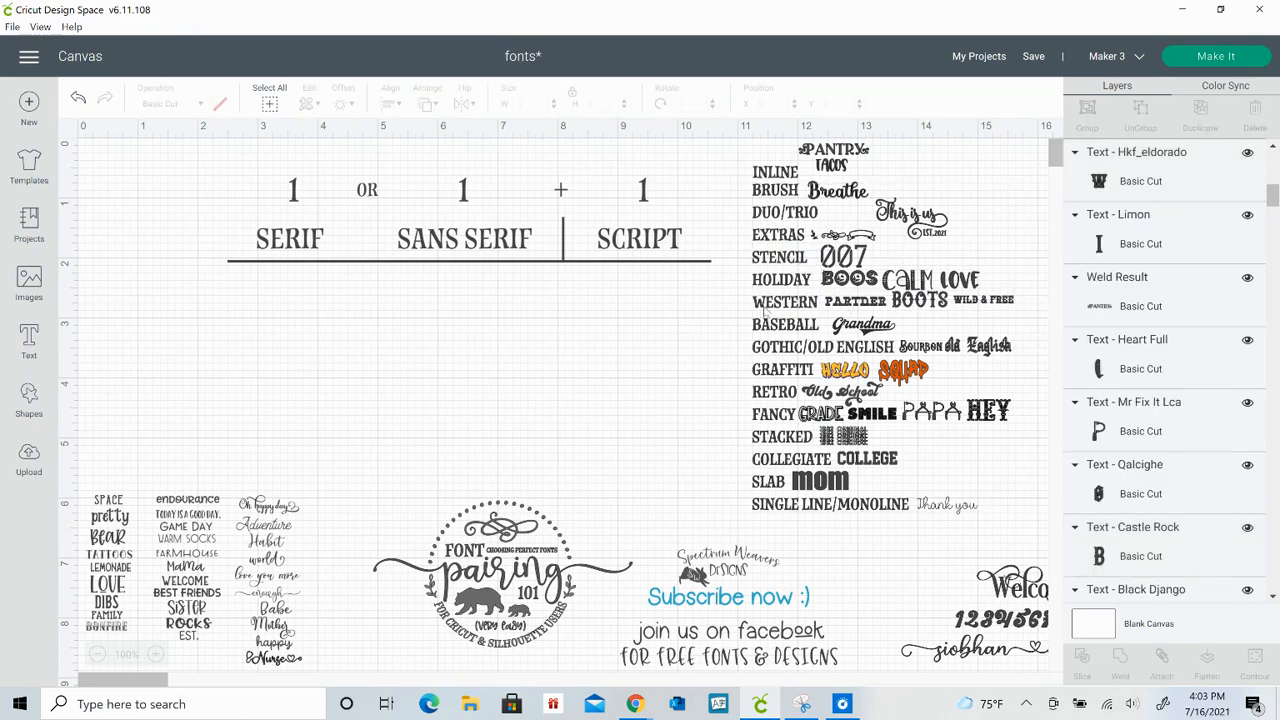
{"action": "left_click_drag", "start_coordinate": [862, 306], "coordinate": [373, 343]}
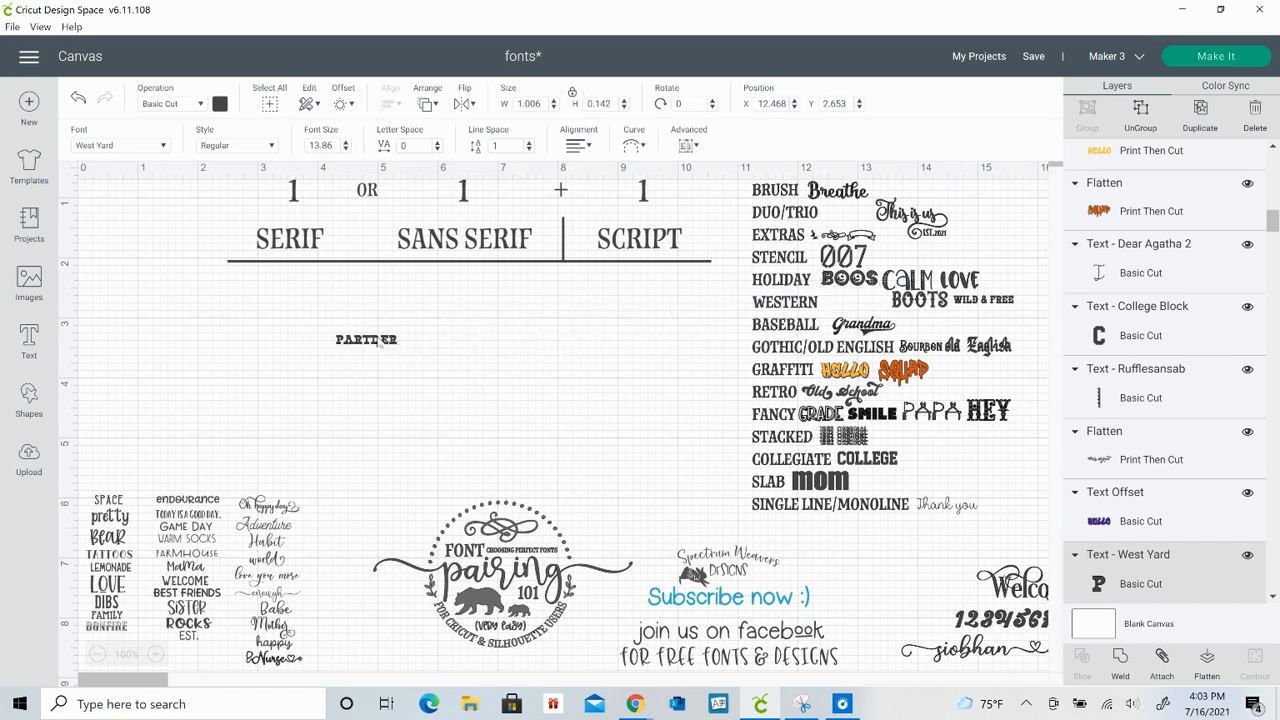
{"action": "left_click_drag", "start_coordinate": [914, 306], "coordinate": [485, 340]}
{"action": "left_click_drag", "start_coordinate": [955, 292], "coordinate": [548, 330]}
Enlarge the three western samples together, spread them apart so each reads separately, and enlarge PARTNER to about 4.62 in wide
{"action": "left_click_drag", "start_coordinate": [276, 304], "coordinate": [704, 370]}
{"action": "left_click_drag", "start_coordinate": [619, 356], "coordinate": [465, 338]}
{"action": "left_click", "coordinate": [615, 323]}
{"action": "left_click_drag", "start_coordinate": [678, 368], "coordinate": [557, 372]}
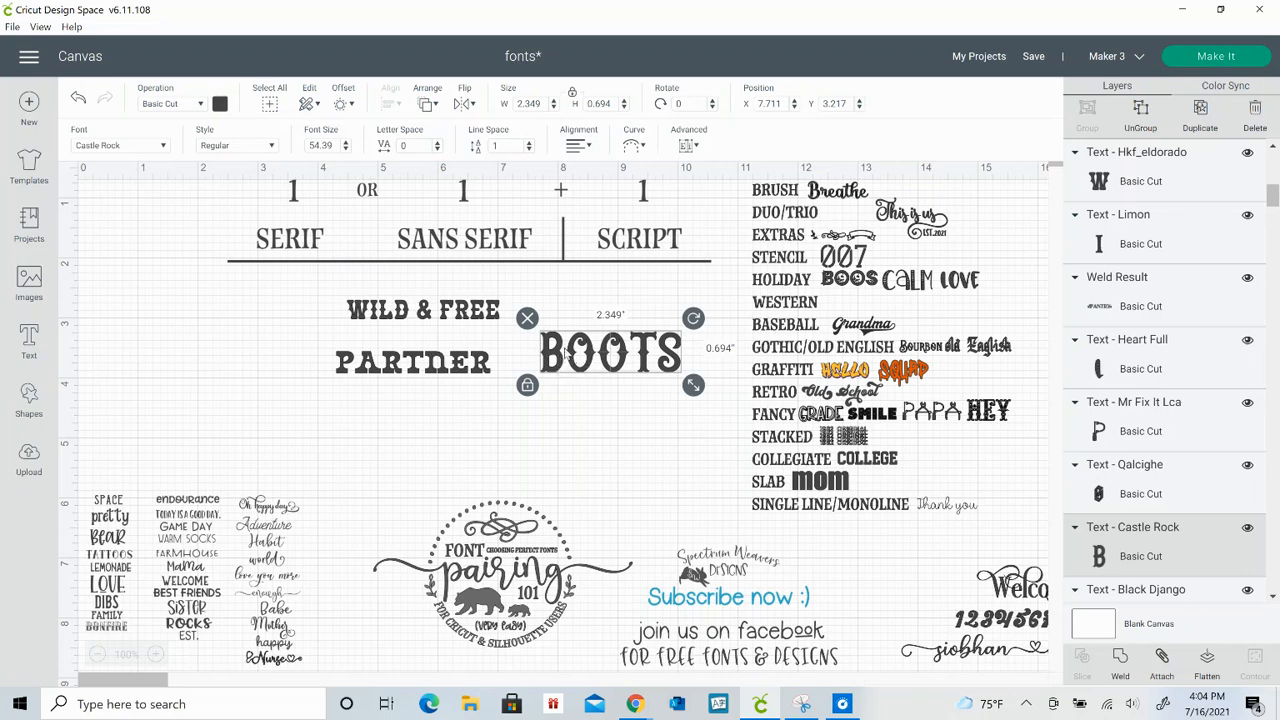
{"action": "left_click", "coordinate": [473, 369]}
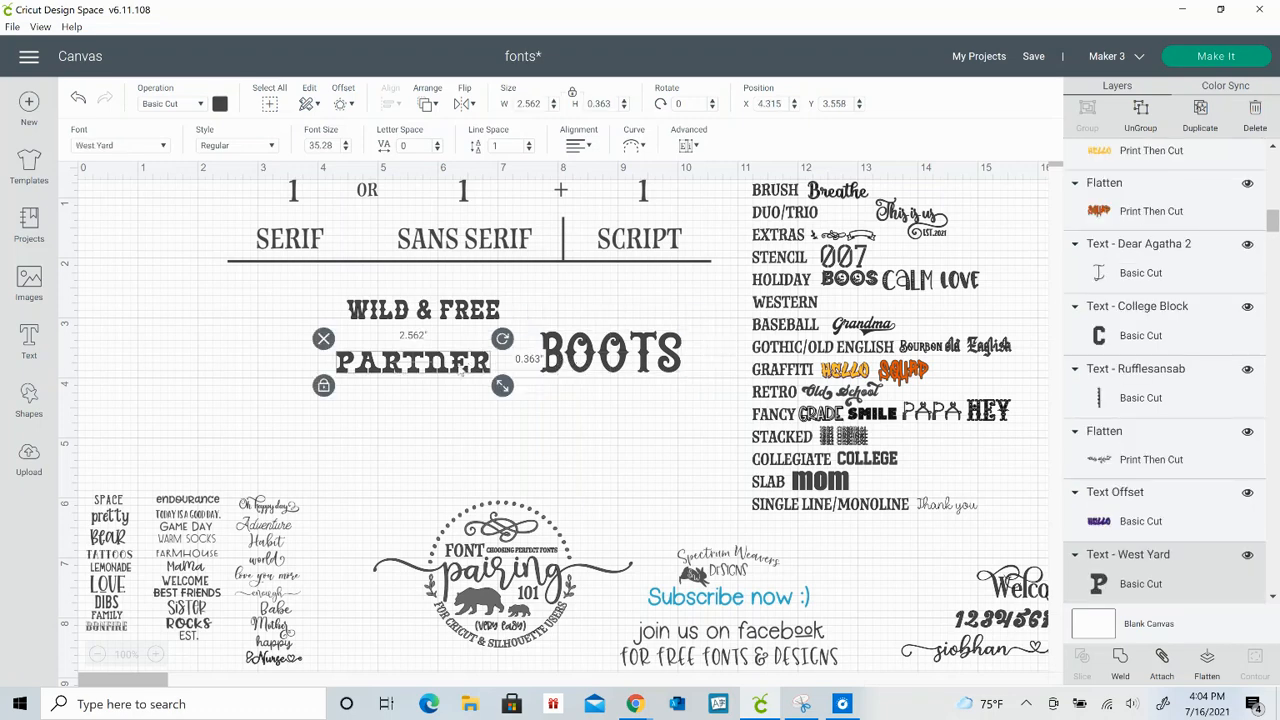
{"action": "left_click_drag", "start_coordinate": [461, 370], "coordinate": [443, 393]}
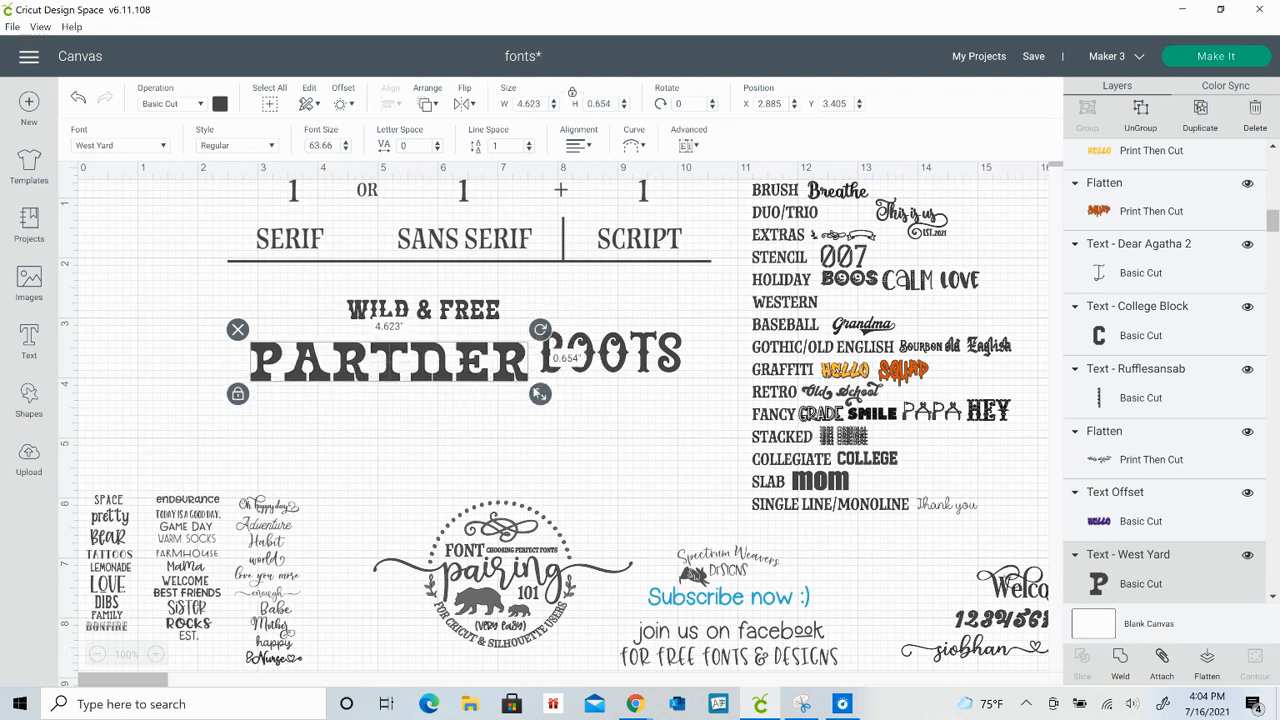
Shrink PARTNER to about 1.68 in wide, reduce WILD & FREE and BOOTS to similar heights, and line the words up
{"action": "left_click_drag", "start_coordinate": [545, 398], "coordinate": [368, 353]}
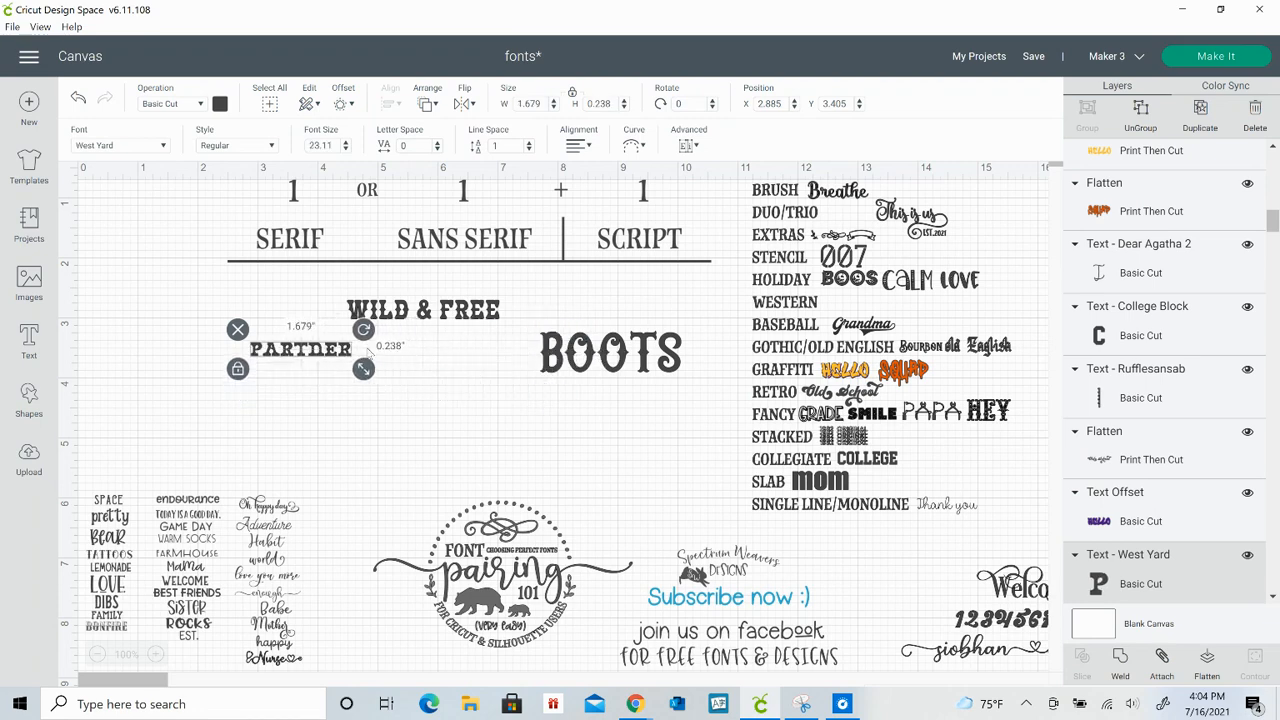
{"action": "left_click", "coordinate": [475, 305]}
{"action": "left_click_drag", "start_coordinate": [509, 331], "coordinate": [360, 333]}
{"action": "left_click_drag", "start_coordinate": [565, 360], "coordinate": [468, 347]}
{"action": "left_click_drag", "start_coordinate": [586, 372], "coordinate": [516, 321]}
Shrink the row of western samples together and return it beside WESTERN in the category list
{"action": "left_click_drag", "start_coordinate": [600, 316], "coordinate": [315, 324]}
{"action": "left_click_drag", "start_coordinate": [405, 320], "coordinate": [280, 330]}
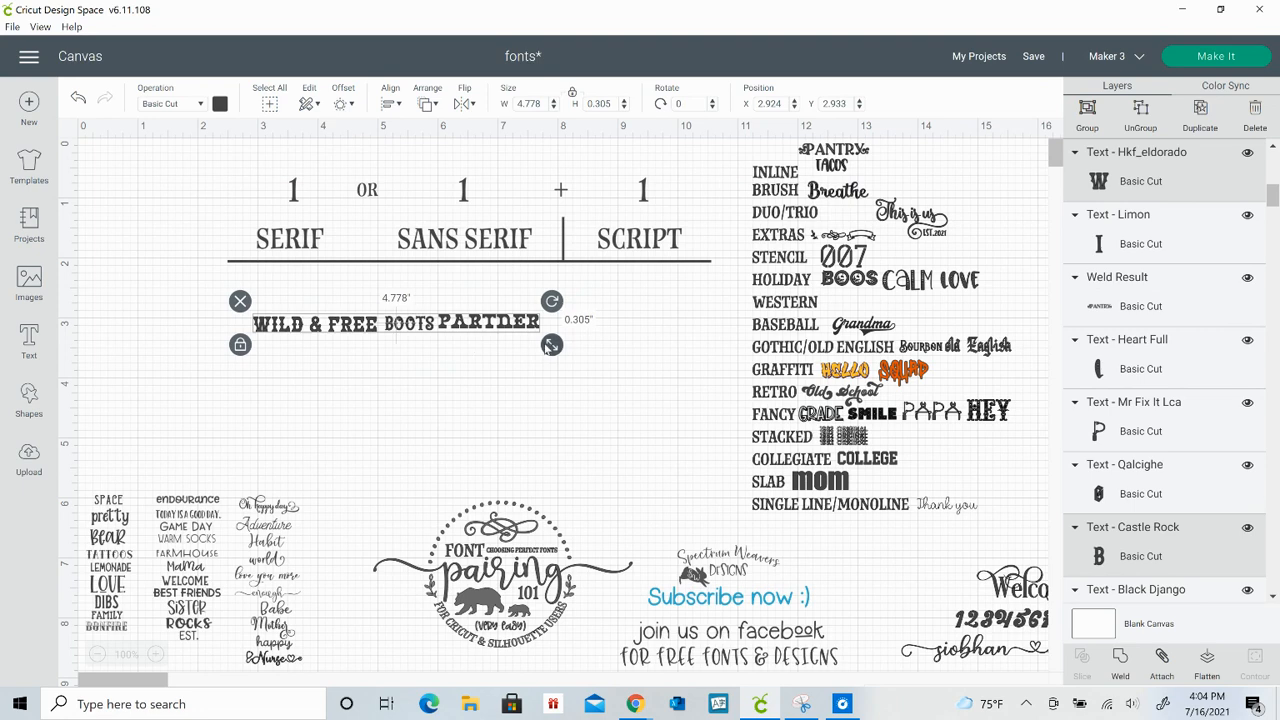
{"action": "left_click_drag", "start_coordinate": [551, 344], "coordinate": [935, 305]}
{"action": "left_click", "coordinate": [908, 332]}
Move the Grandma sample from the BASEBALL row onto the blank canvas and enlarge it for display
{"action": "left_click", "coordinate": [865, 326]}
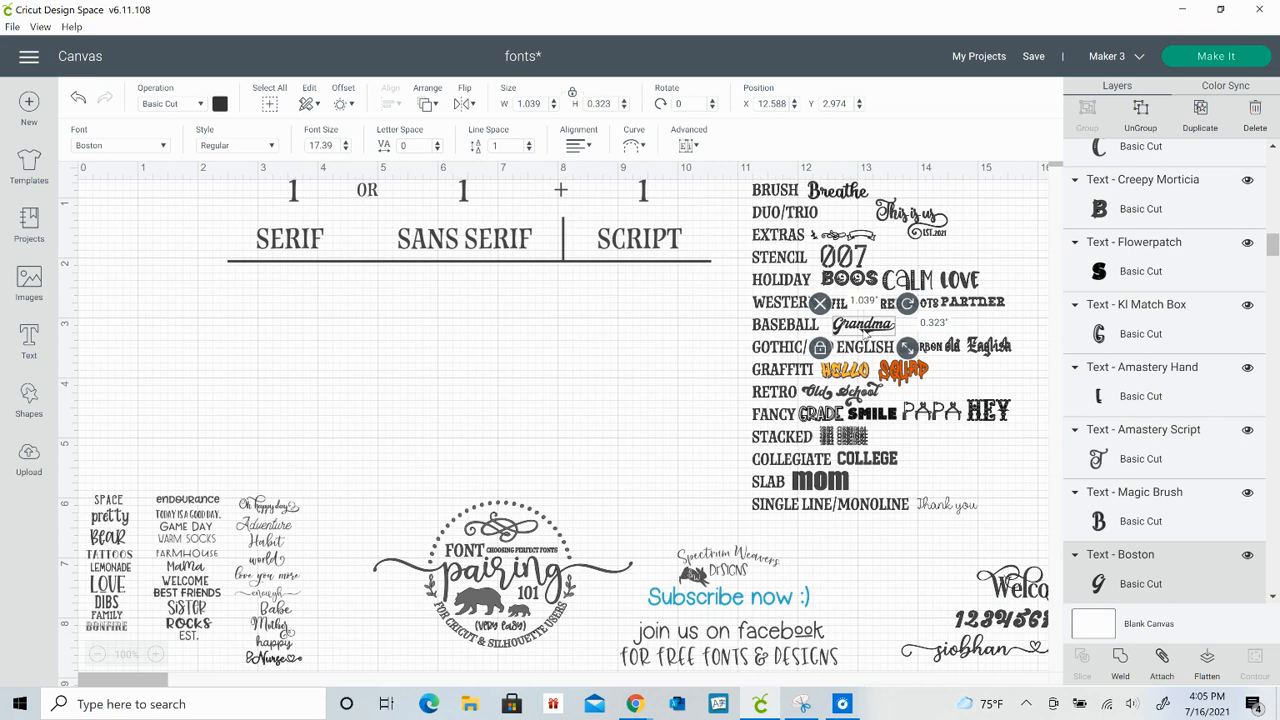
{"action": "left_click_drag", "start_coordinate": [863, 324], "coordinate": [595, 432]}
{"action": "left_click", "coordinate": [222, 379]}
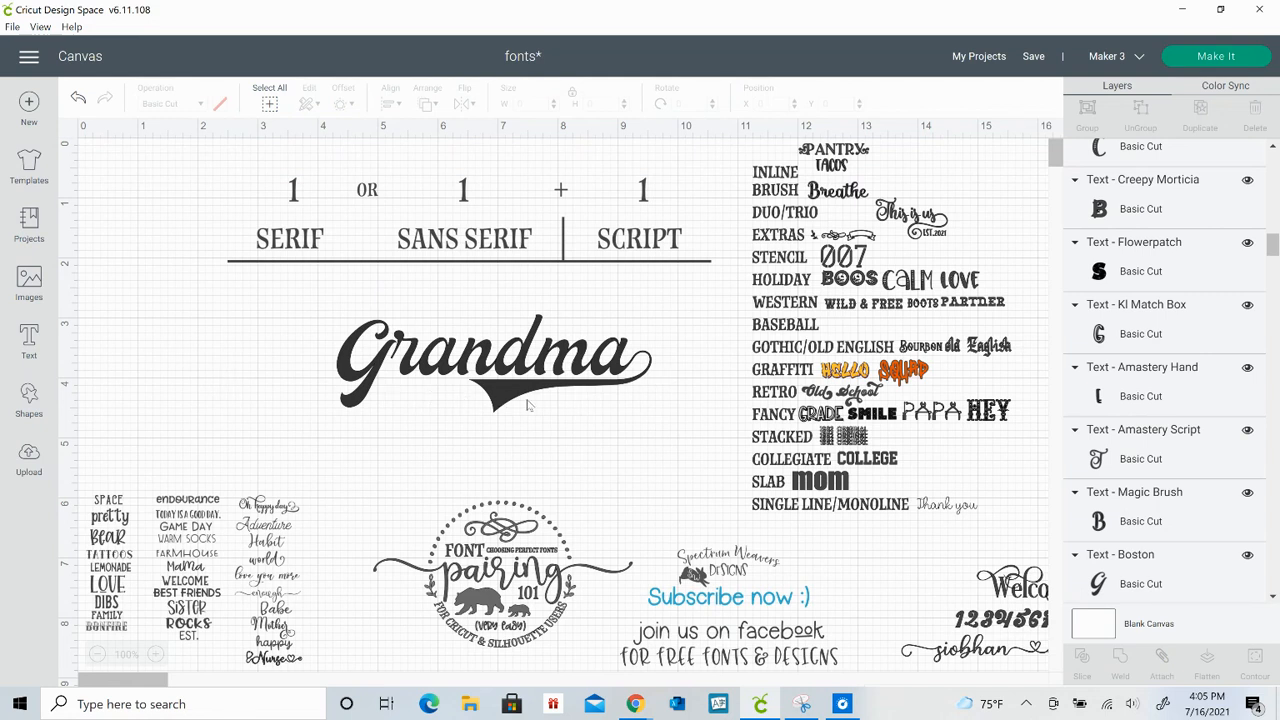
Shrink Grandma to about 1.13 in wide and return it beside BASEBALL in the category list
{"action": "left_click", "coordinate": [607, 391]}
{"action": "left_click_drag", "start_coordinate": [672, 431], "coordinate": [742, 362]}
{"action": "left_click_drag", "start_coordinate": [576, 366], "coordinate": [876, 333]}
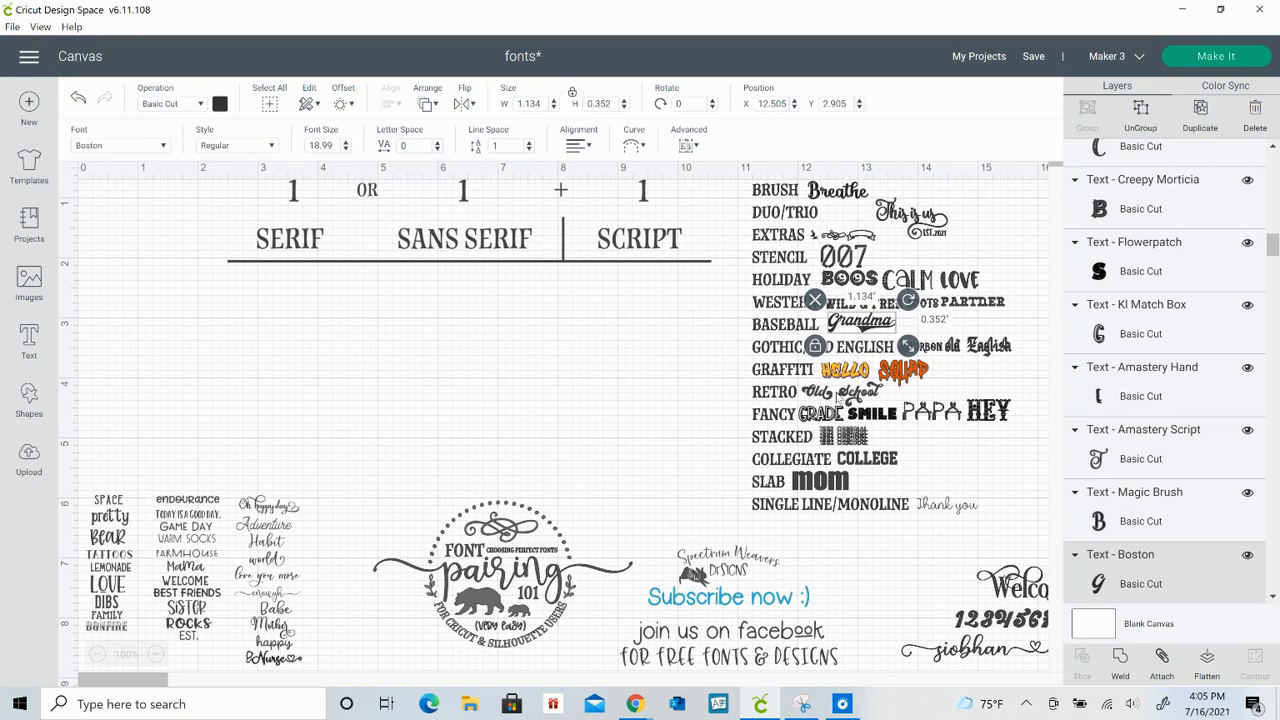
{"action": "left_click", "coordinate": [700, 381]}
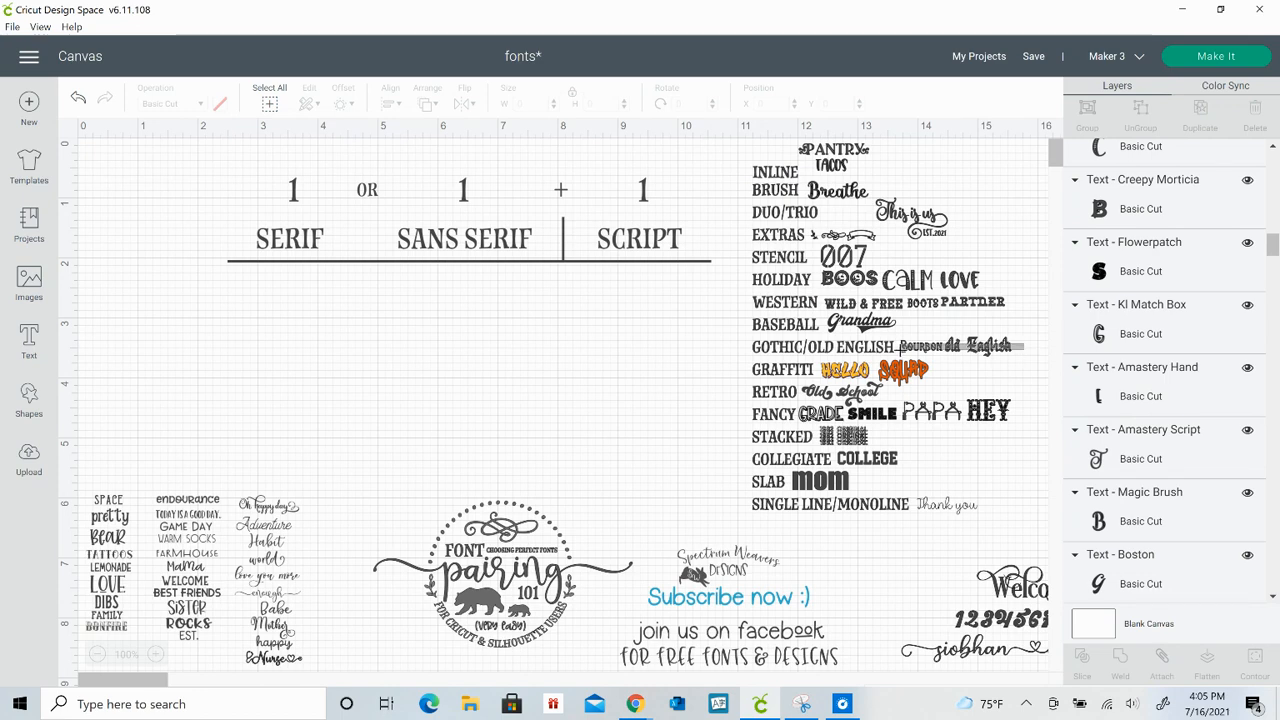
Move Bourbon and Old English from the GOTHIC/OLD ENGLISH row onto the blank canvas and enlarge them together to about 7.12 in wide
{"action": "left_click", "coordinate": [903, 355]}
{"action": "left_click", "coordinate": [647, 359]}
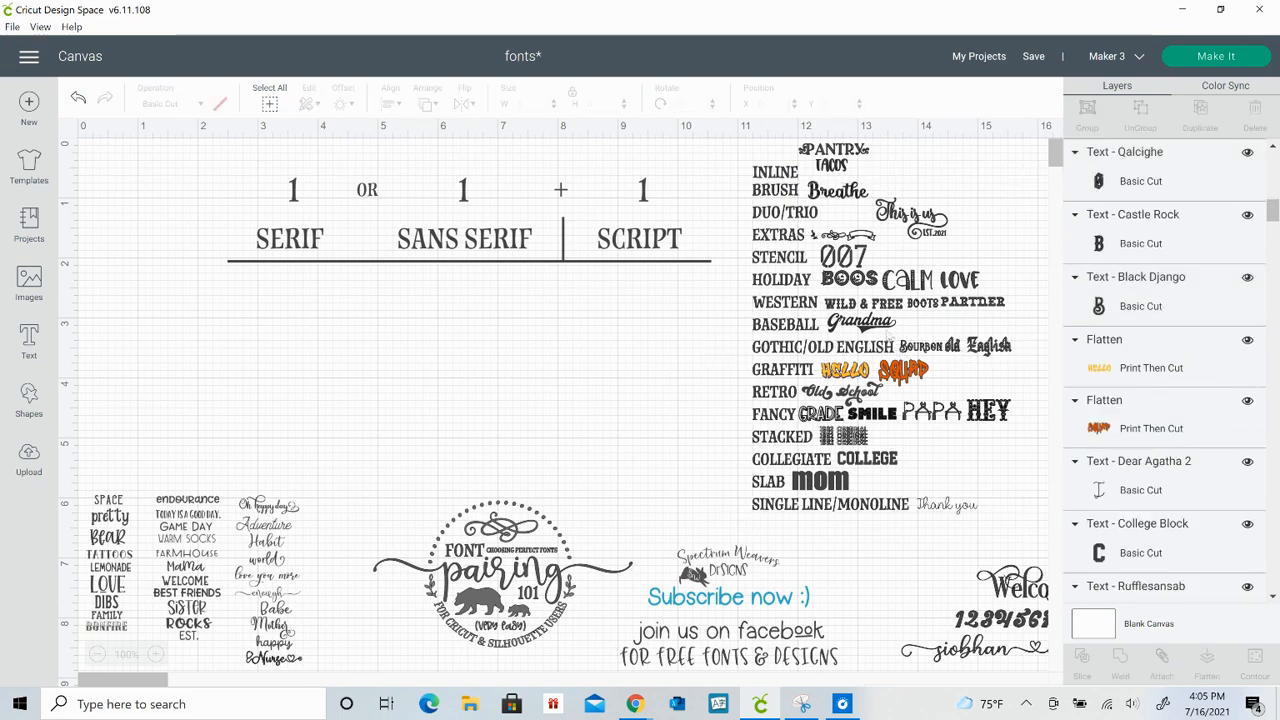
{"action": "left_click_drag", "start_coordinate": [916, 348], "coordinate": [282, 346]}
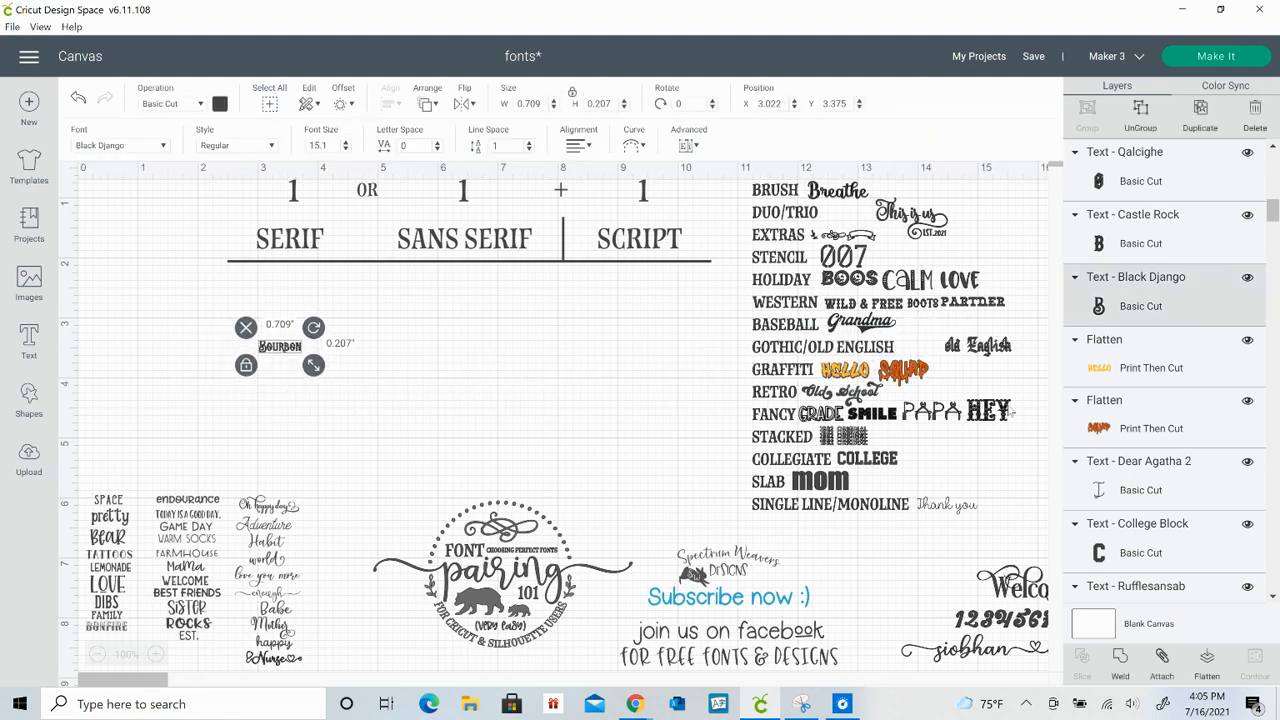
{"action": "left_click_drag", "start_coordinate": [999, 347], "coordinate": [388, 348]}
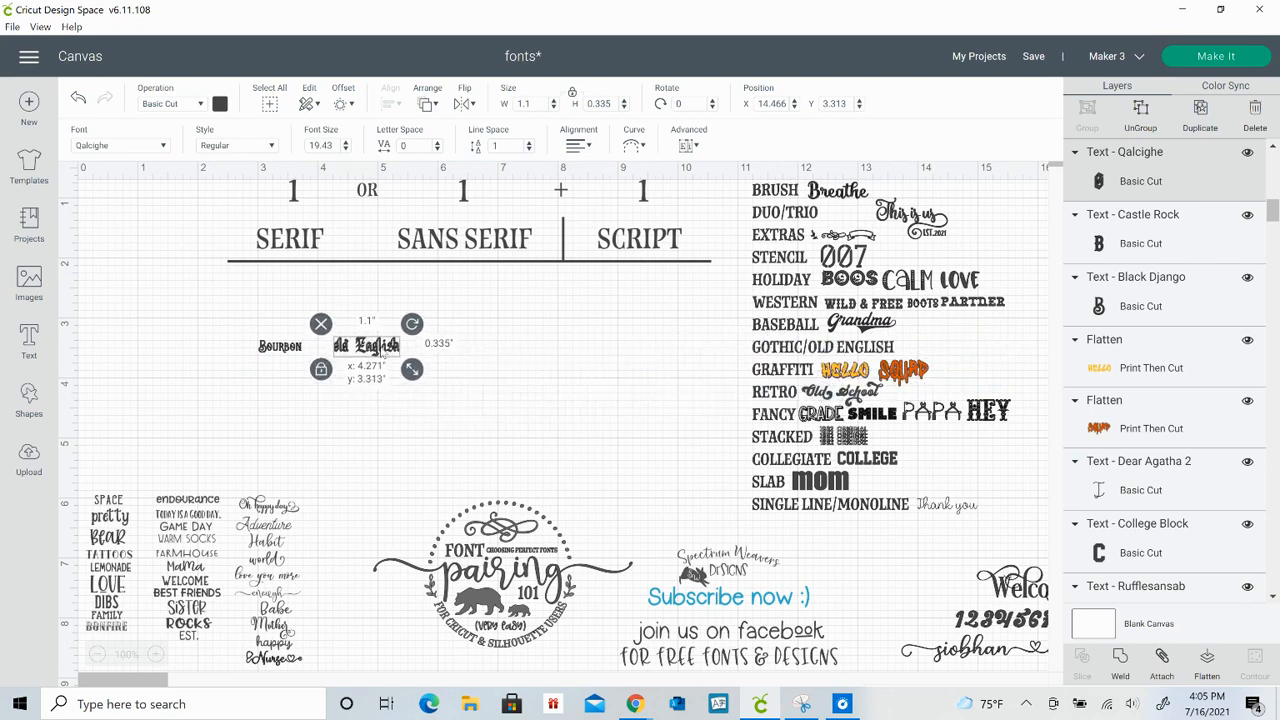
{"action": "left_click_drag", "start_coordinate": [240, 324], "coordinate": [532, 415]}
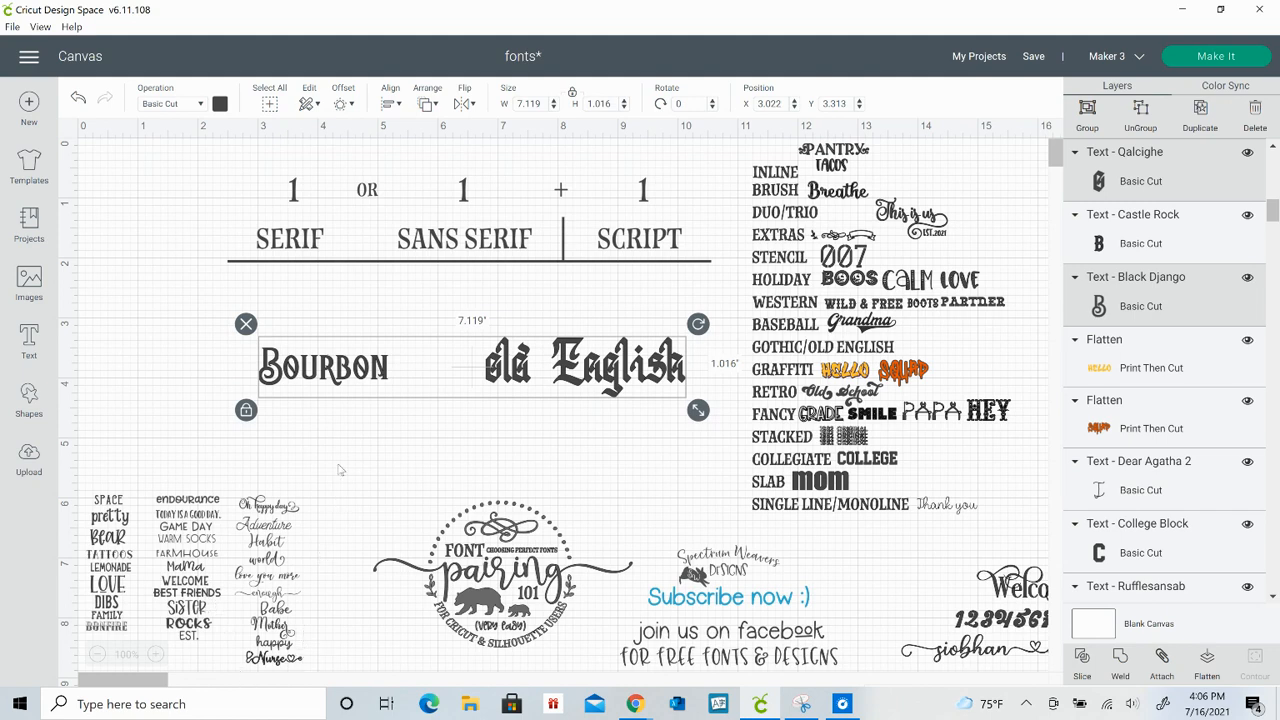
Enlarge Bourbon and Old English individually and place them side by side, spanning about 8.72 in
{"action": "left_click", "coordinate": [350, 418]}
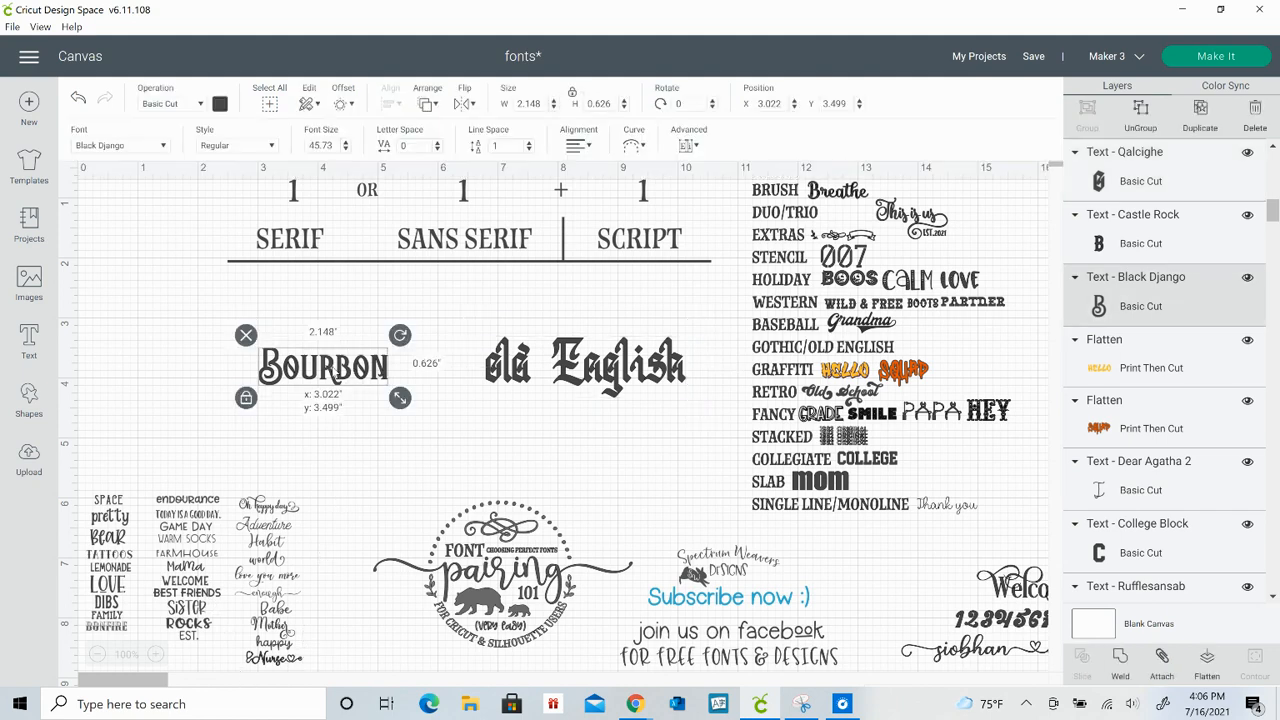
{"action": "left_click_drag", "start_coordinate": [332, 368], "coordinate": [234, 321]}
{"action": "left_click_drag", "start_coordinate": [299, 351], "coordinate": [408, 380]}
{"action": "left_click", "coordinate": [533, 365]}
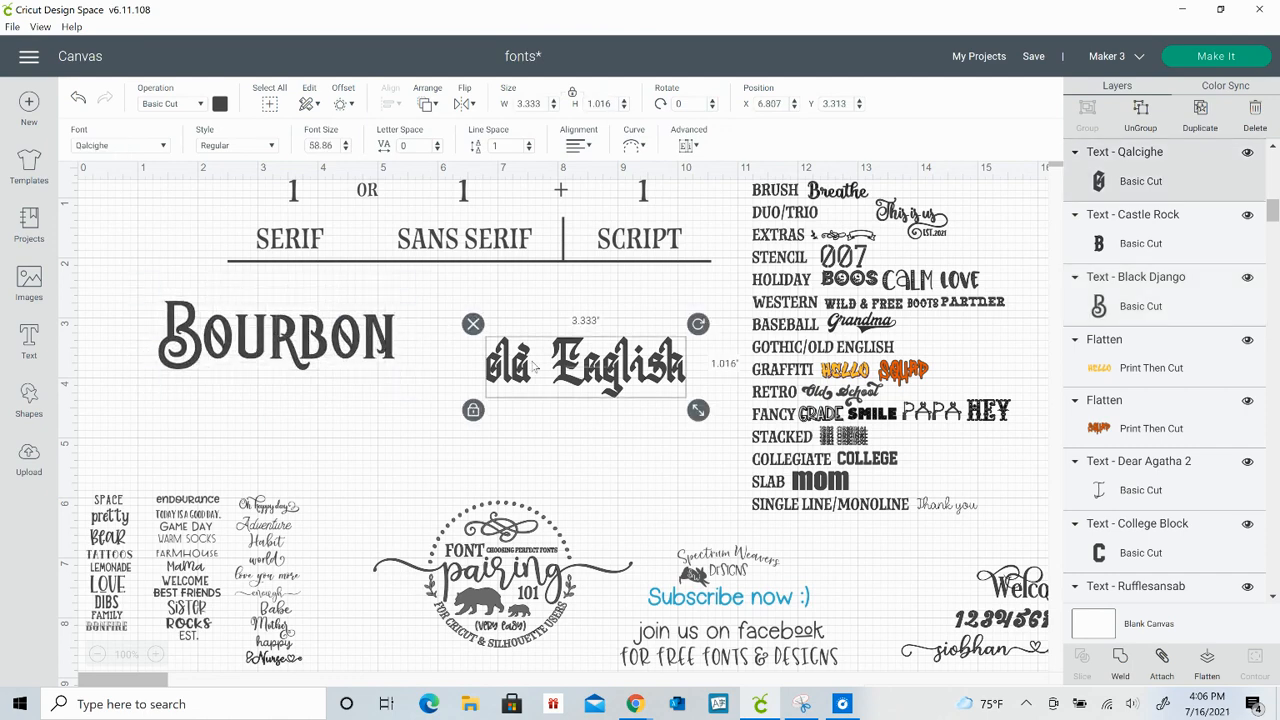
{"action": "left_click_drag", "start_coordinate": [522, 363], "coordinate": [476, 336]}
{"action": "left_click_drag", "start_coordinate": [640, 376], "coordinate": [694, 393]}
{"action": "left_click", "coordinate": [645, 427]}
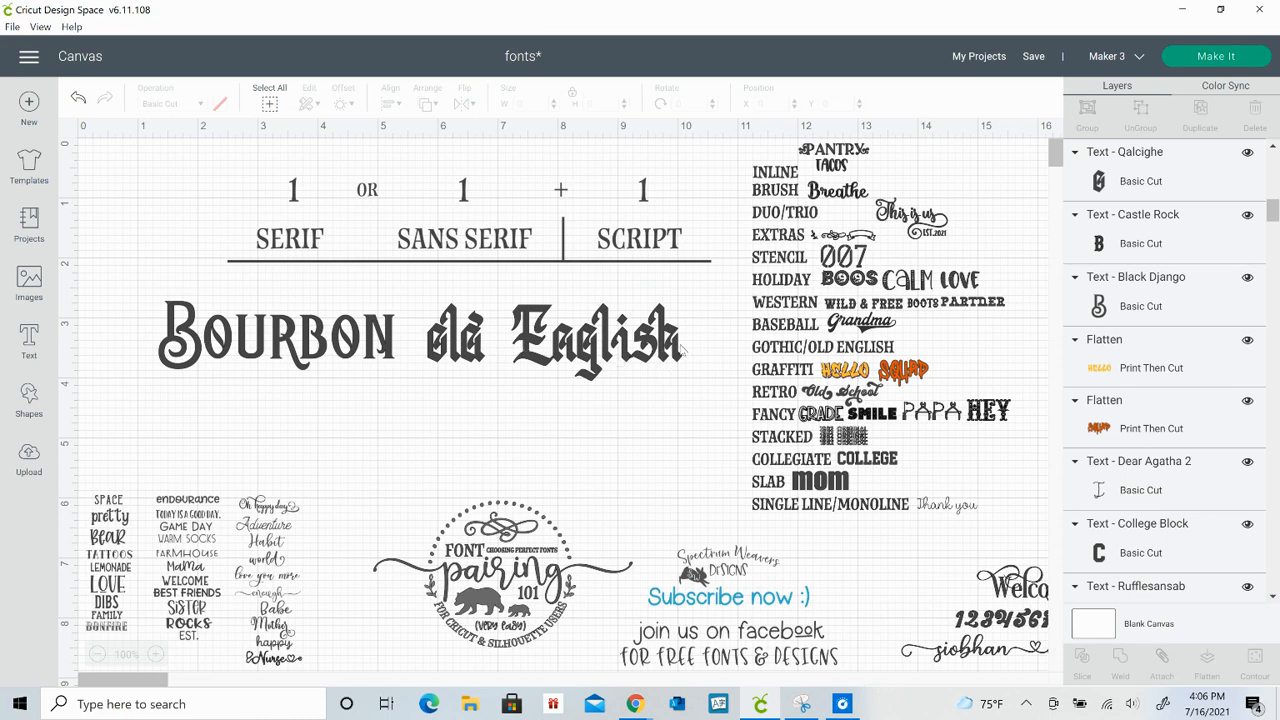
Shrink Bourbon and Old English together to about 2.67 in wide and return them beside GOTHIC/OLD ENGLISH in the category list
{"action": "left_click_drag", "start_coordinate": [686, 344], "coordinate": [184, 358]}
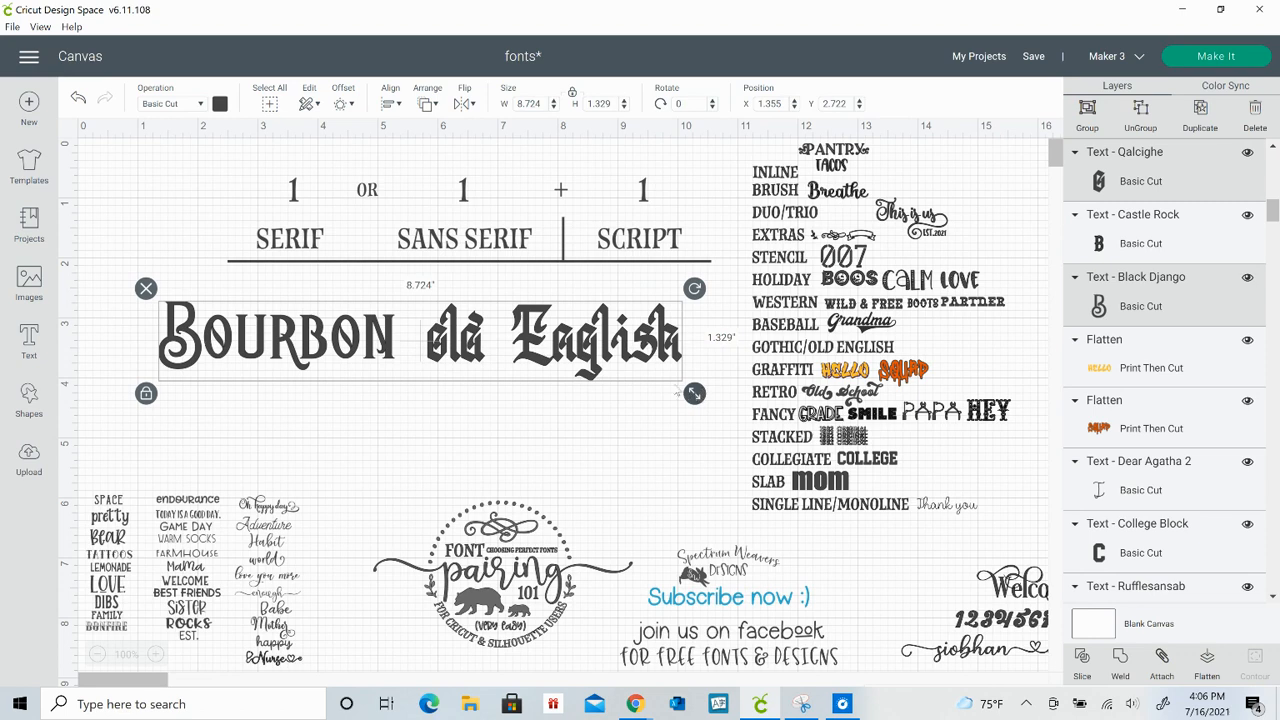
{"action": "left_click_drag", "start_coordinate": [680, 394], "coordinate": [331, 339]}
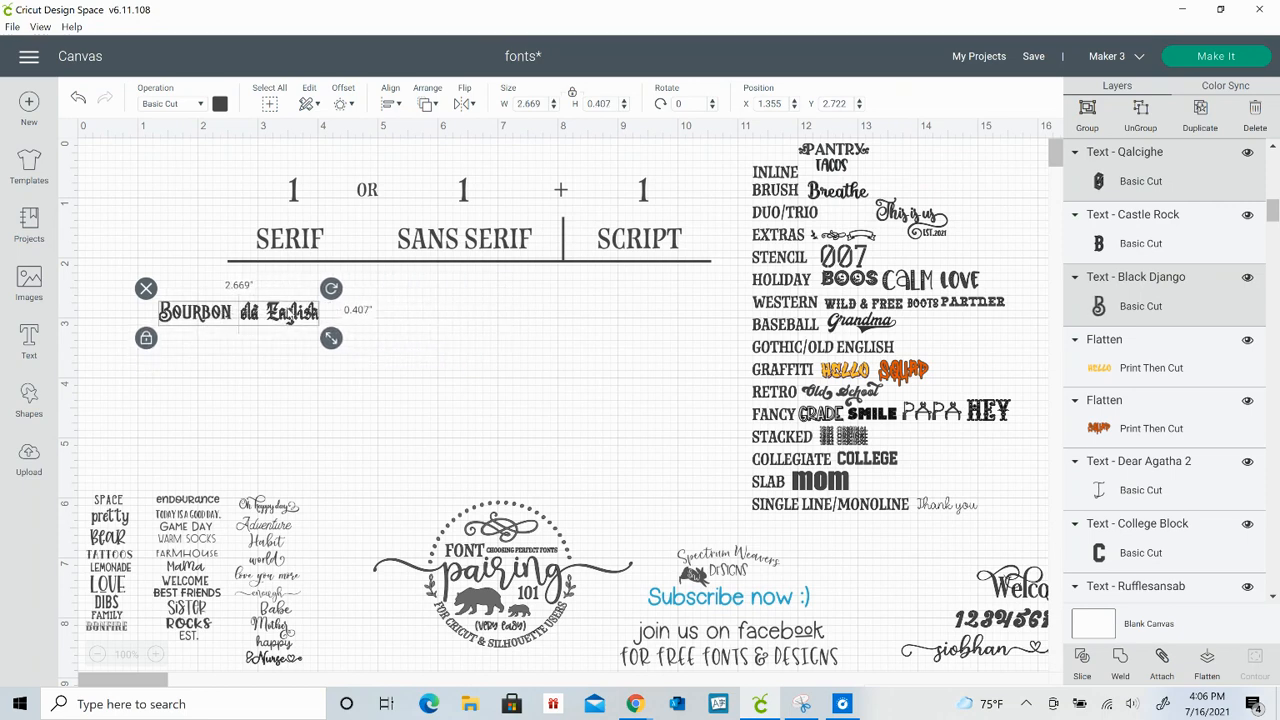
{"action": "left_click_drag", "start_coordinate": [270, 305], "coordinate": [1005, 322]}
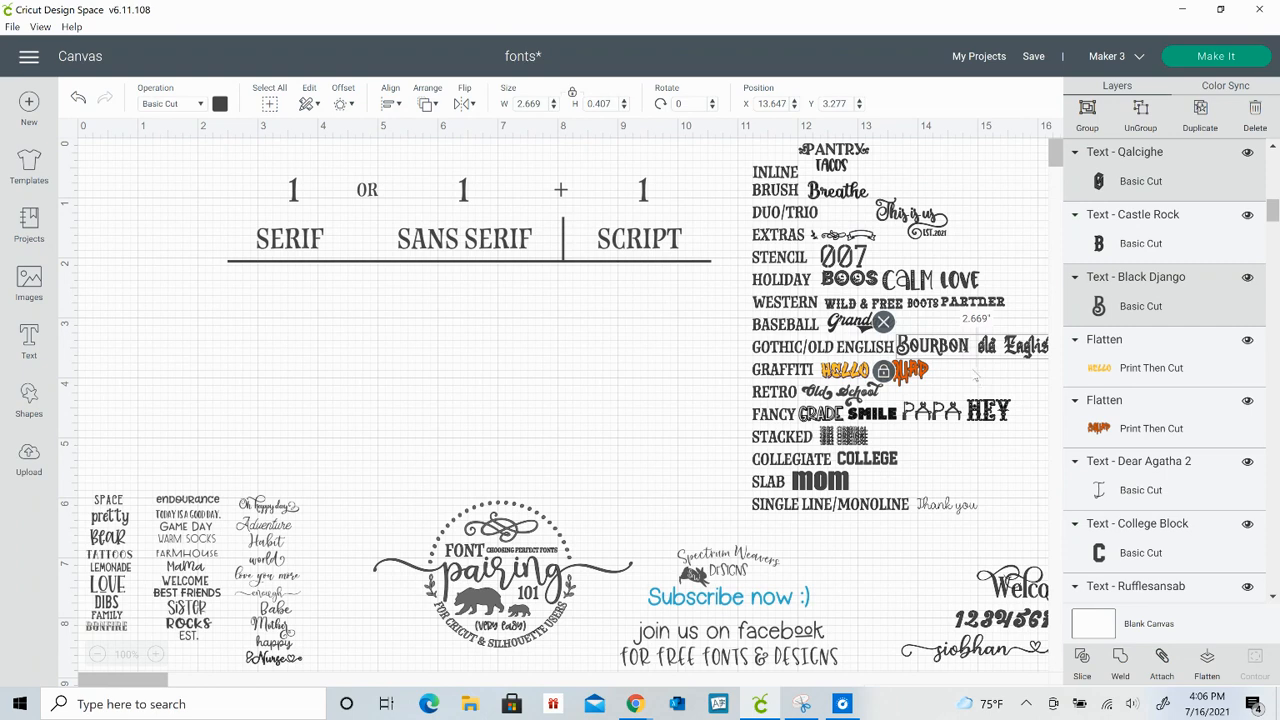
{"action": "left_click", "coordinate": [848, 376]}
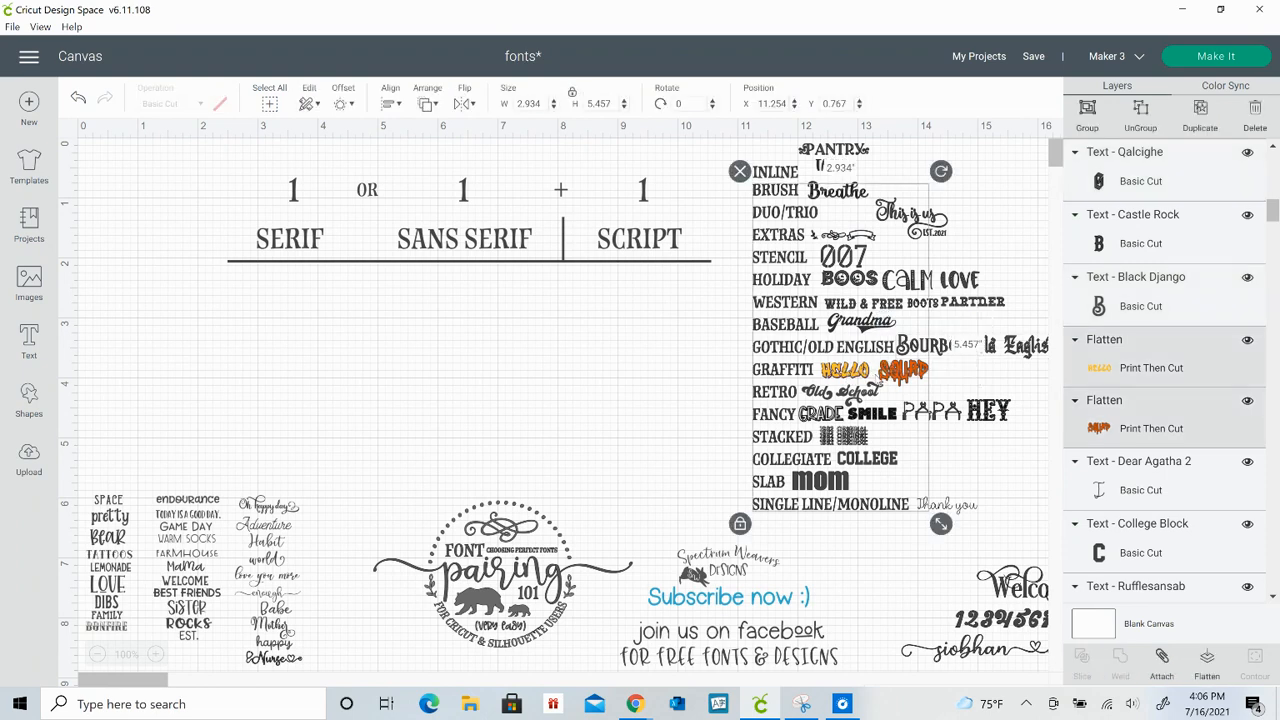
{"action": "left_click", "coordinate": [630, 400]}
{"action": "left_click_drag", "start_coordinate": [842, 379], "coordinate": [494, 375]}
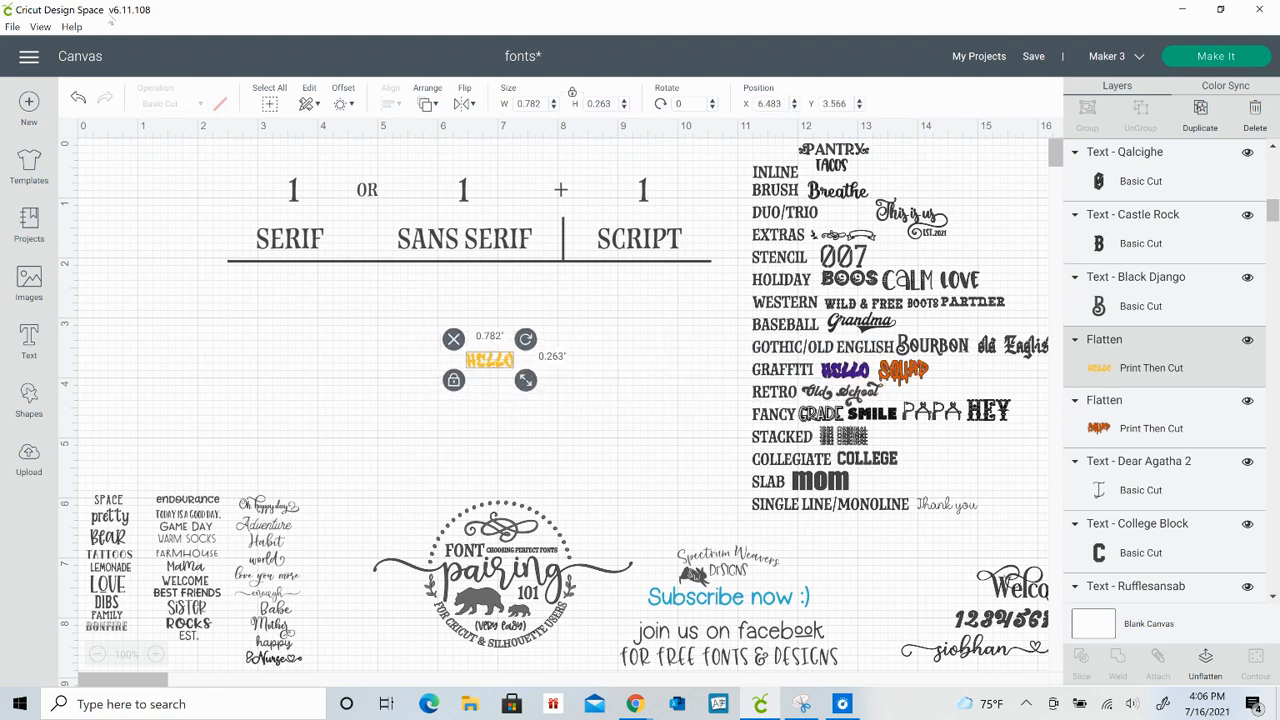
{"action": "left_click", "coordinate": [79, 98]}
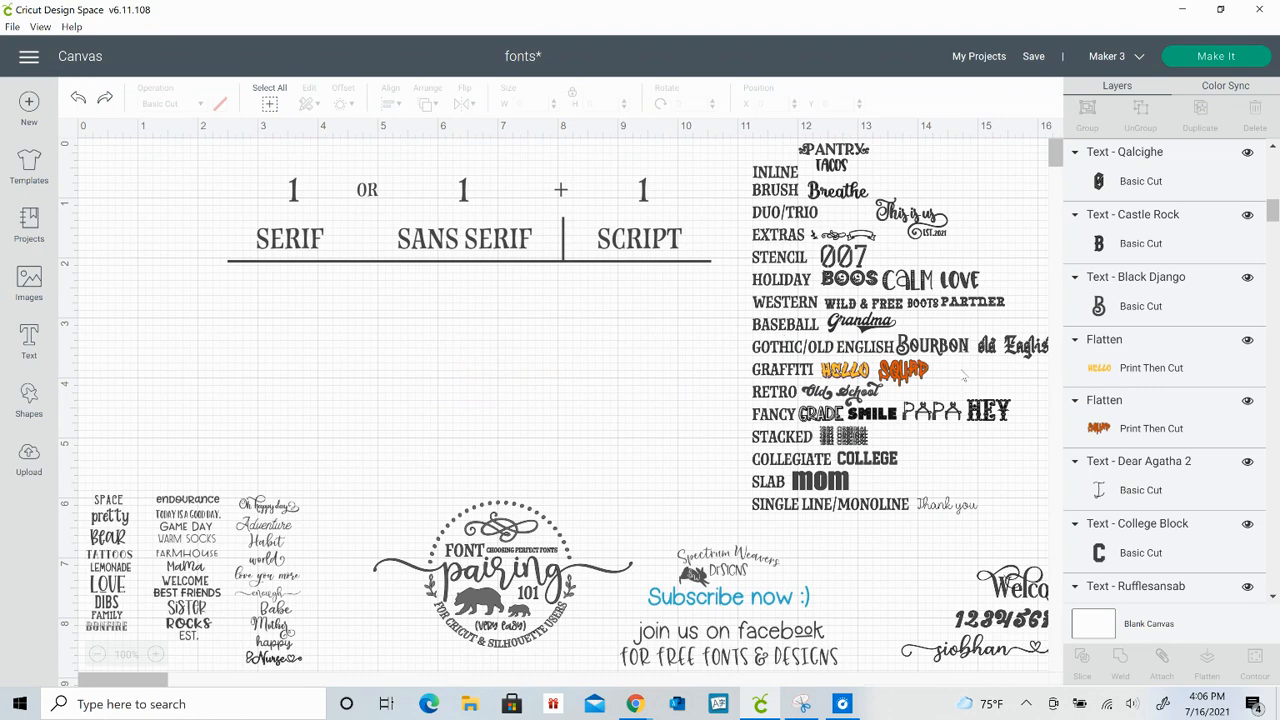
Send the grouped category labels to the back, behind the font samples
{"action": "left_click", "coordinate": [920, 373]}
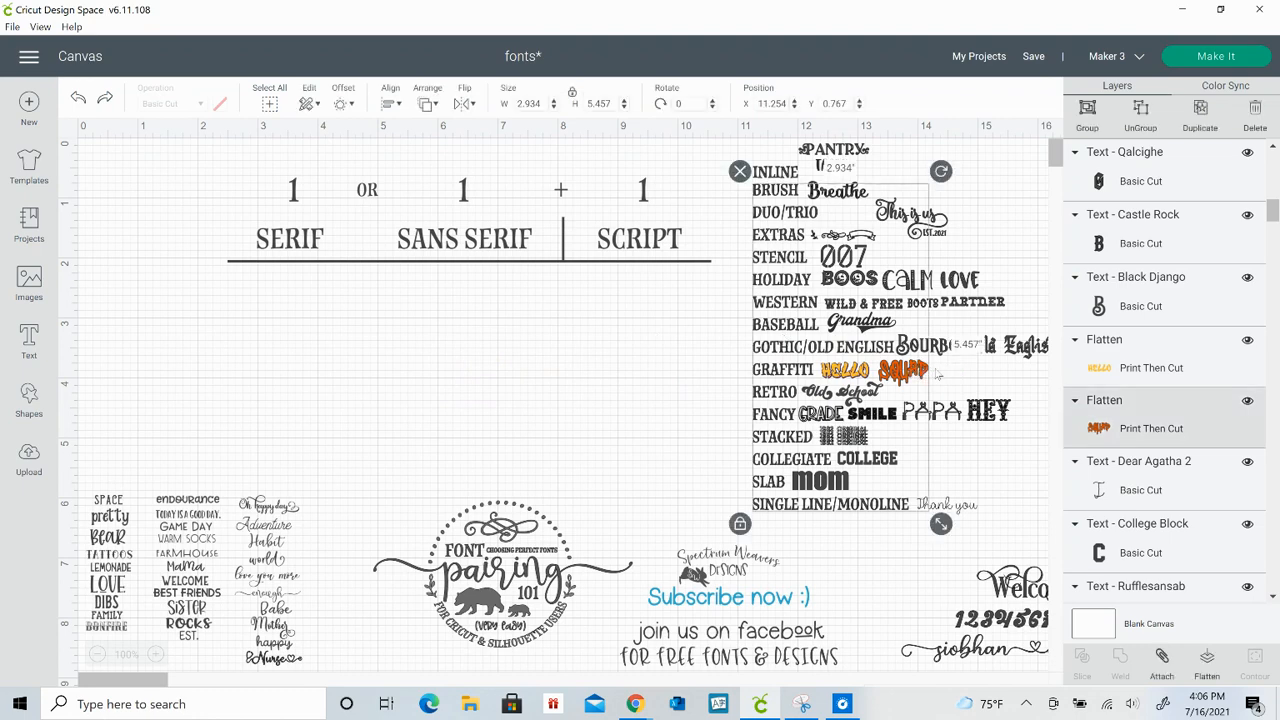
{"action": "left_click", "coordinate": [931, 372]}
{"action": "left_click", "coordinate": [788, 368]}
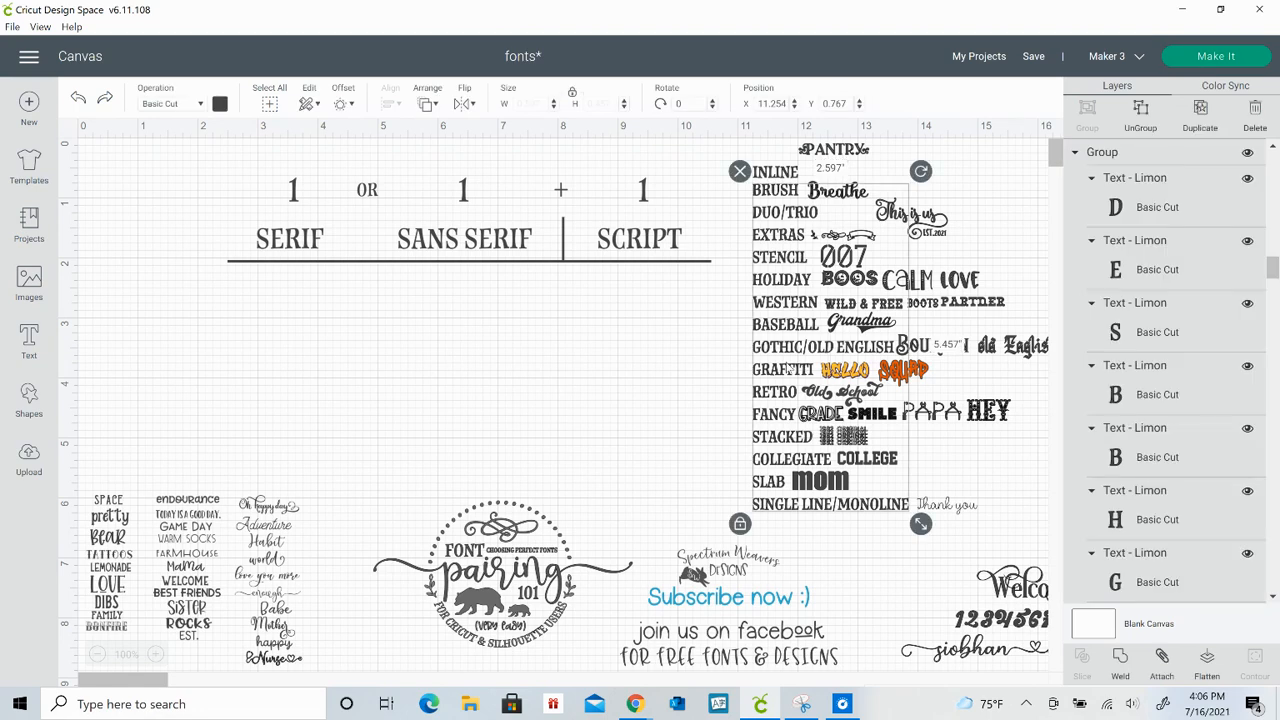
{"action": "right_click", "coordinate": [788, 368]}
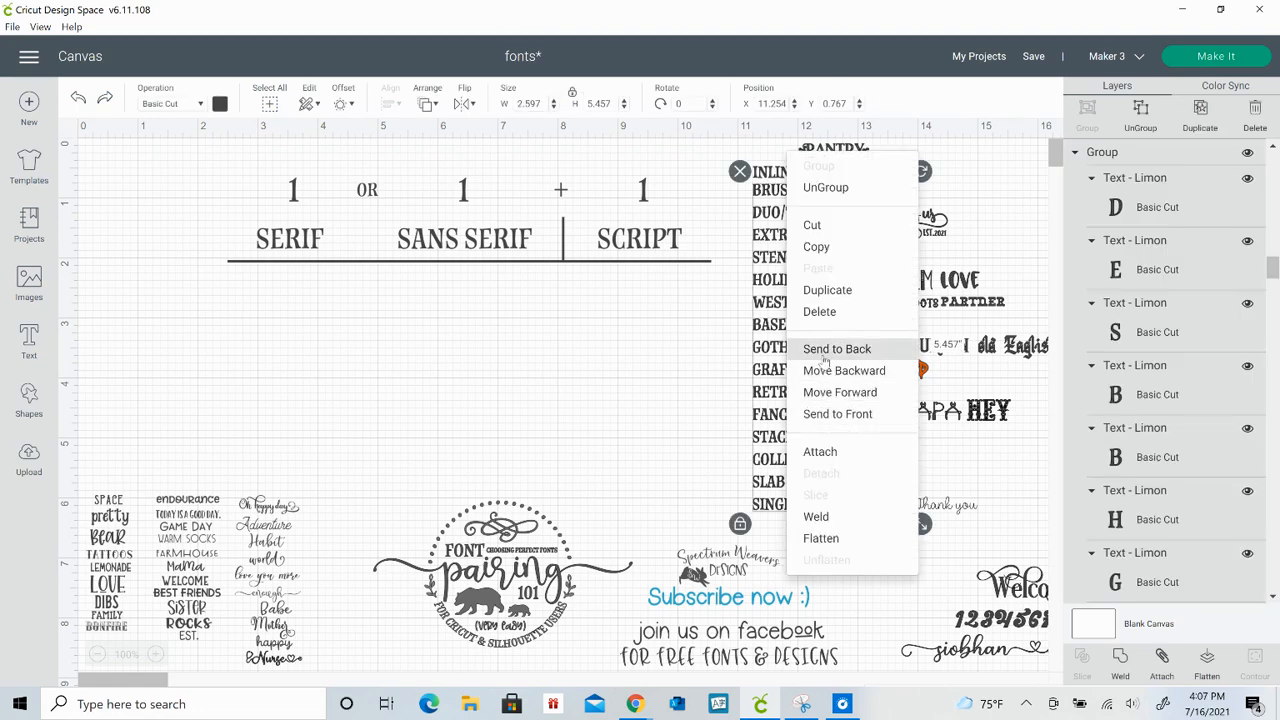
{"action": "left_click", "coordinate": [823, 357]}
{"action": "left_click", "coordinate": [993, 372]}
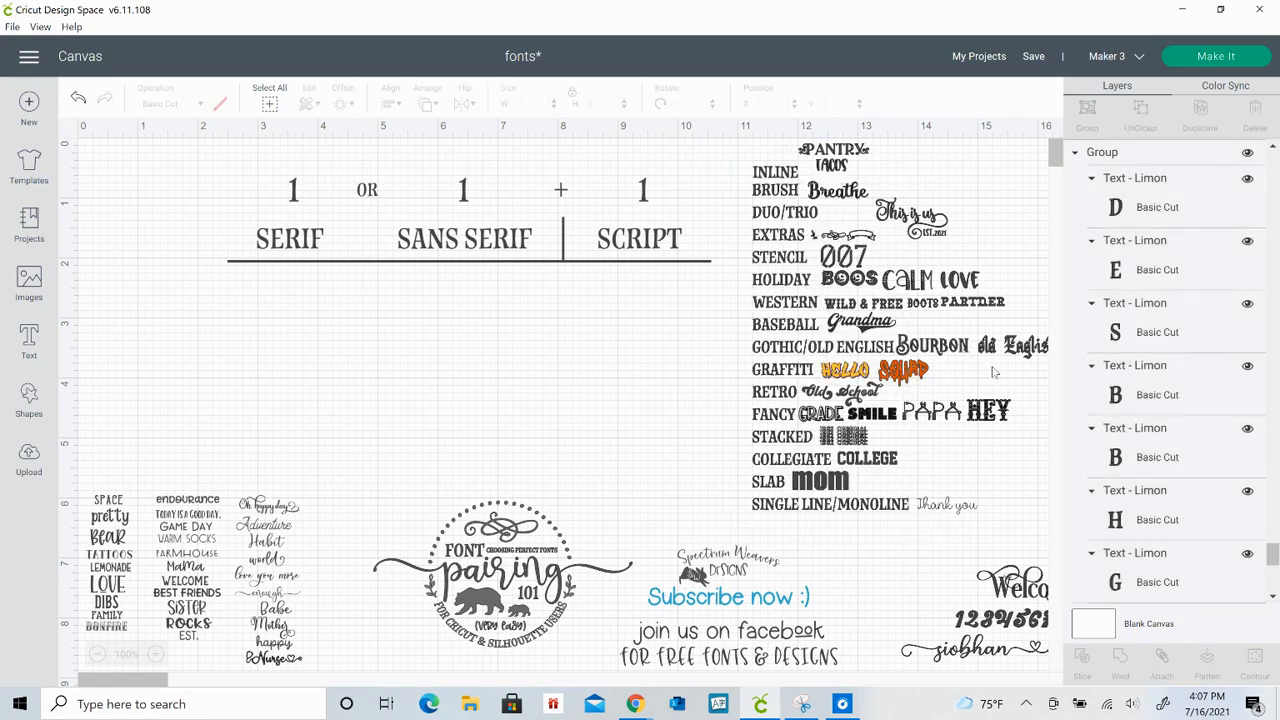
Move SQUAD and the complete HELLO sample with its purple offset from the GRAFFITI row onto the blank canvas
{"action": "left_click", "coordinate": [908, 372]}
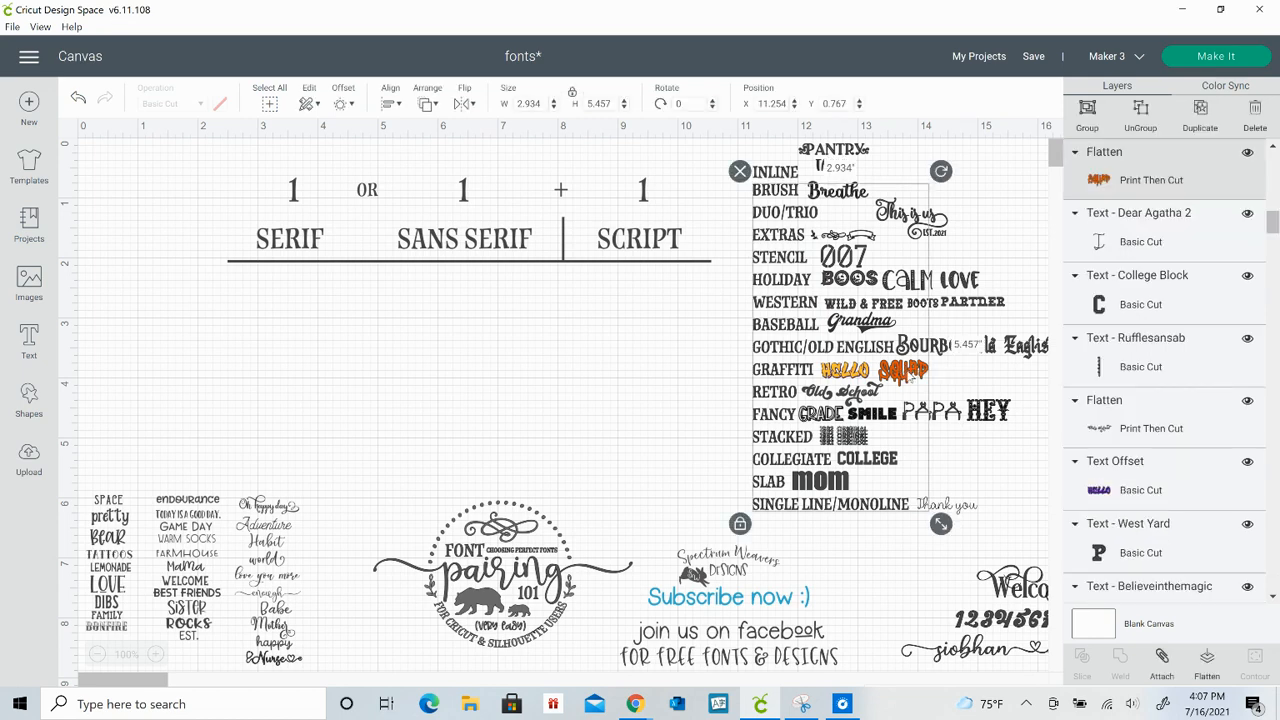
{"action": "left_click", "coordinate": [955, 377]}
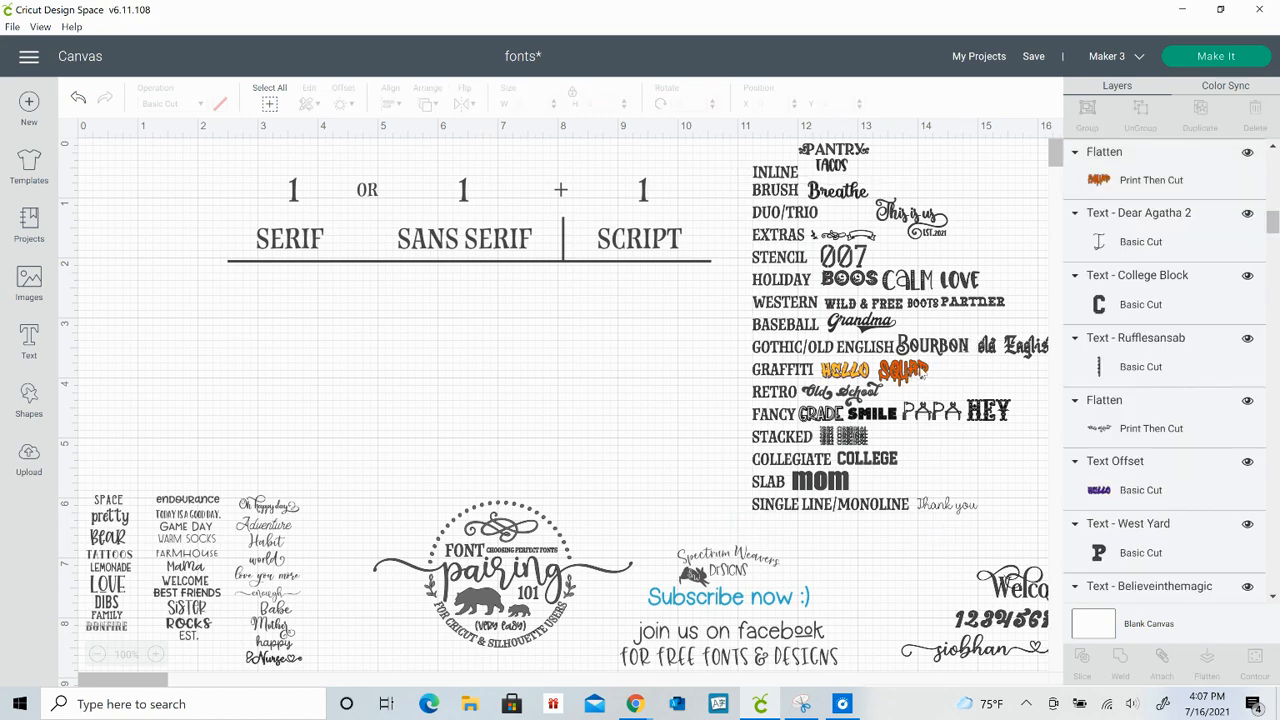
{"action": "left_click_drag", "start_coordinate": [921, 377], "coordinate": [476, 348]}
{"action": "mouse_move", "coordinate": [865, 378]}
{"action": "left_mouse_down"}
{"action": "mouse_move", "coordinate": [600, 378]}
{"action": "mouse_move", "coordinate": [608, 387]}
{"action": "left_mouse_up"}
Enlarge HELLO to about 3.10 in wide and place it below the SERIF heading, and enlarge SQUAD to about 3.01 in wide
{"action": "mouse_move", "coordinate": [588, 320]}
{"action": "left_mouse_down"}
{"action": "mouse_move", "coordinate": [617, 407]}
{"action": "mouse_move", "coordinate": [778, 446]}
{"action": "left_mouse_up"}
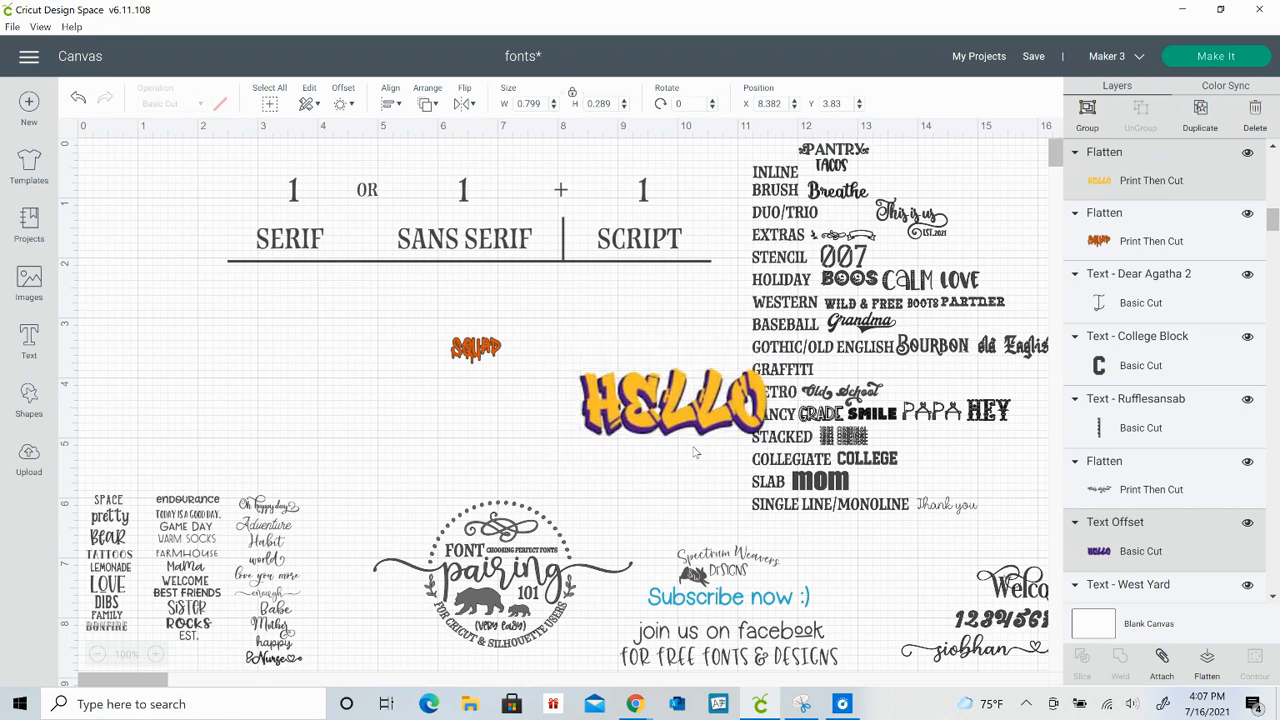
{"action": "left_click_drag", "start_coordinate": [663, 411], "coordinate": [264, 345]}
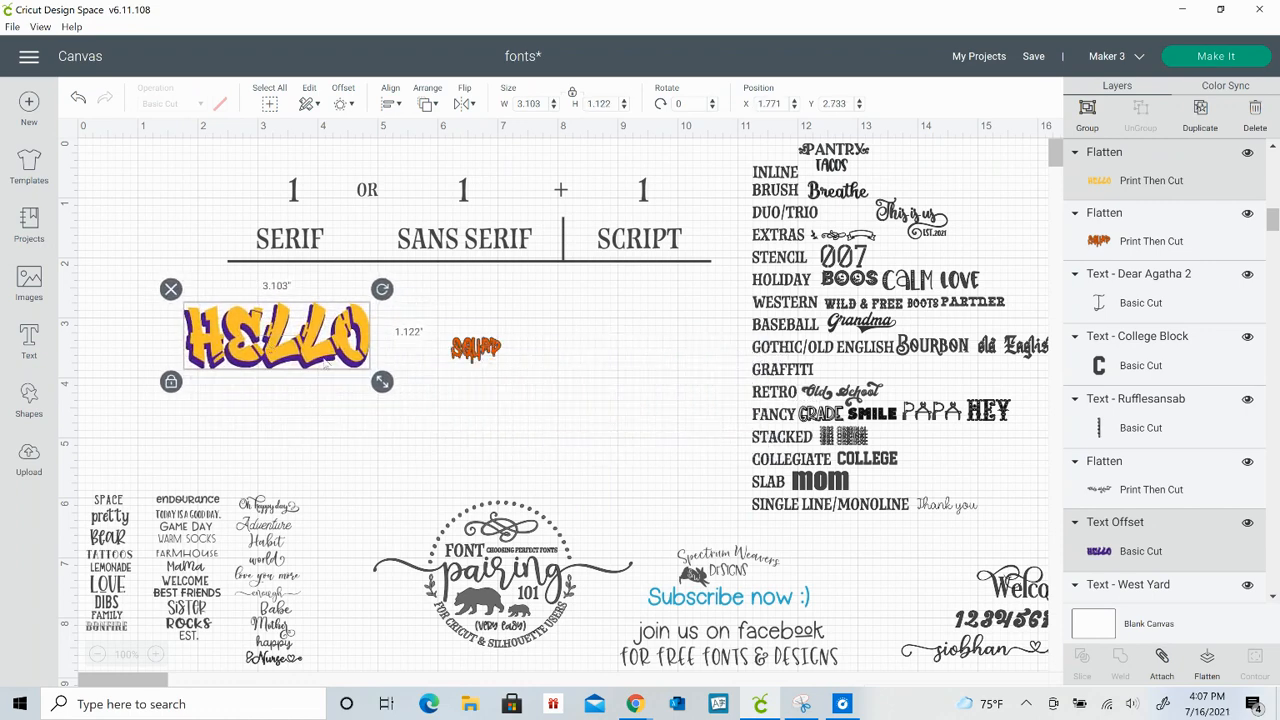
{"action": "left_click", "coordinate": [500, 405]}
{"action": "left_click_drag", "start_coordinate": [455, 298], "coordinate": [643, 446]}
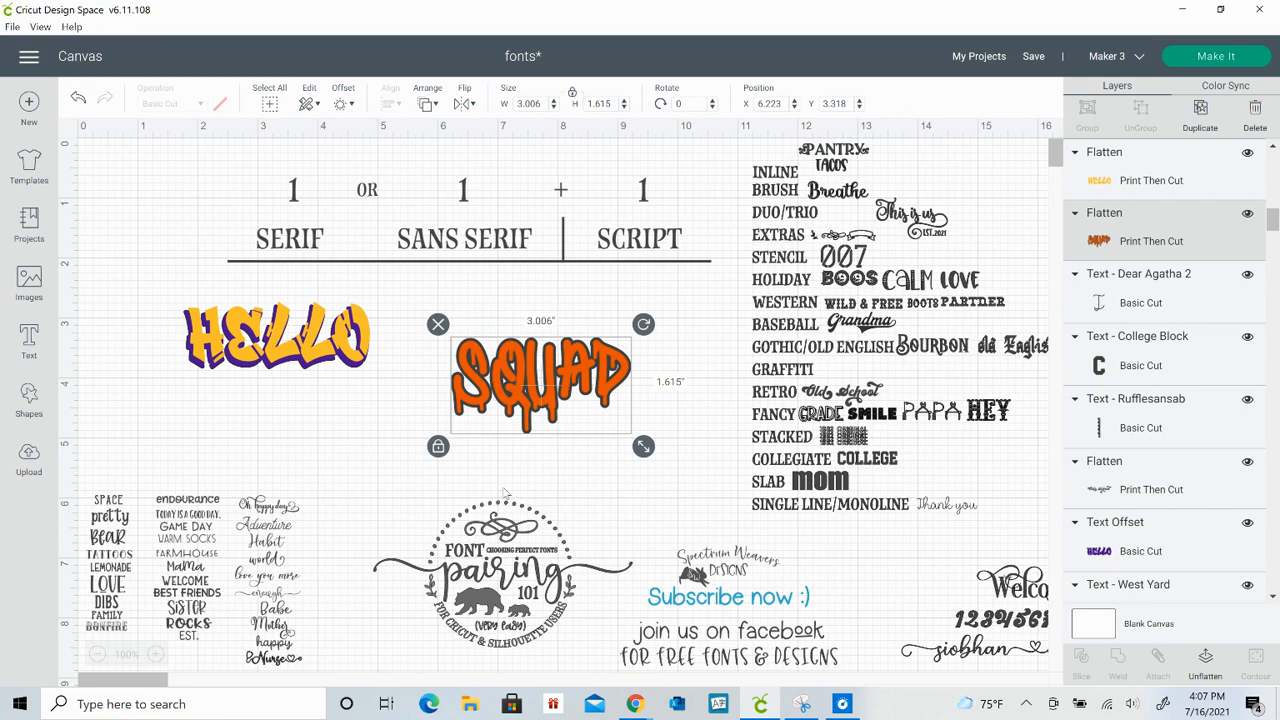
{"action": "left_click", "coordinate": [596, 474]}
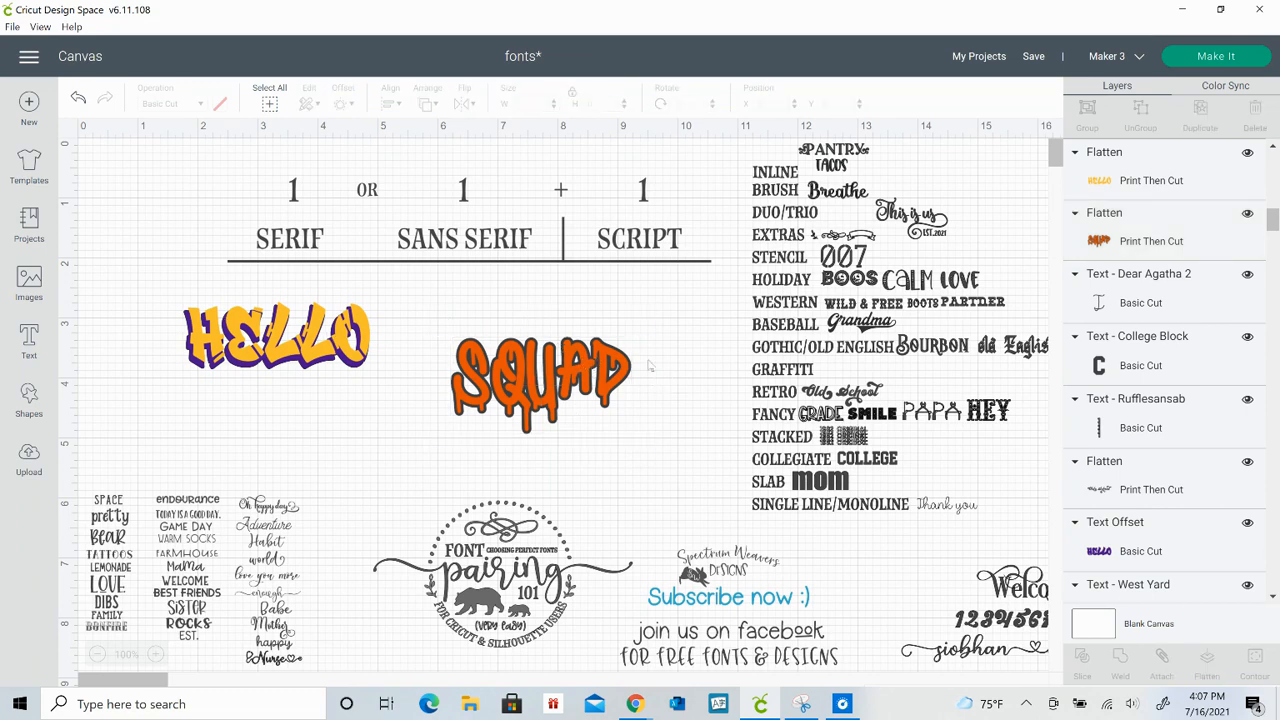
Move SQUAD up beside HELLO, below the SANS SERIF heading
{"action": "left_click_drag", "start_coordinate": [544, 390], "coordinate": [486, 355]}
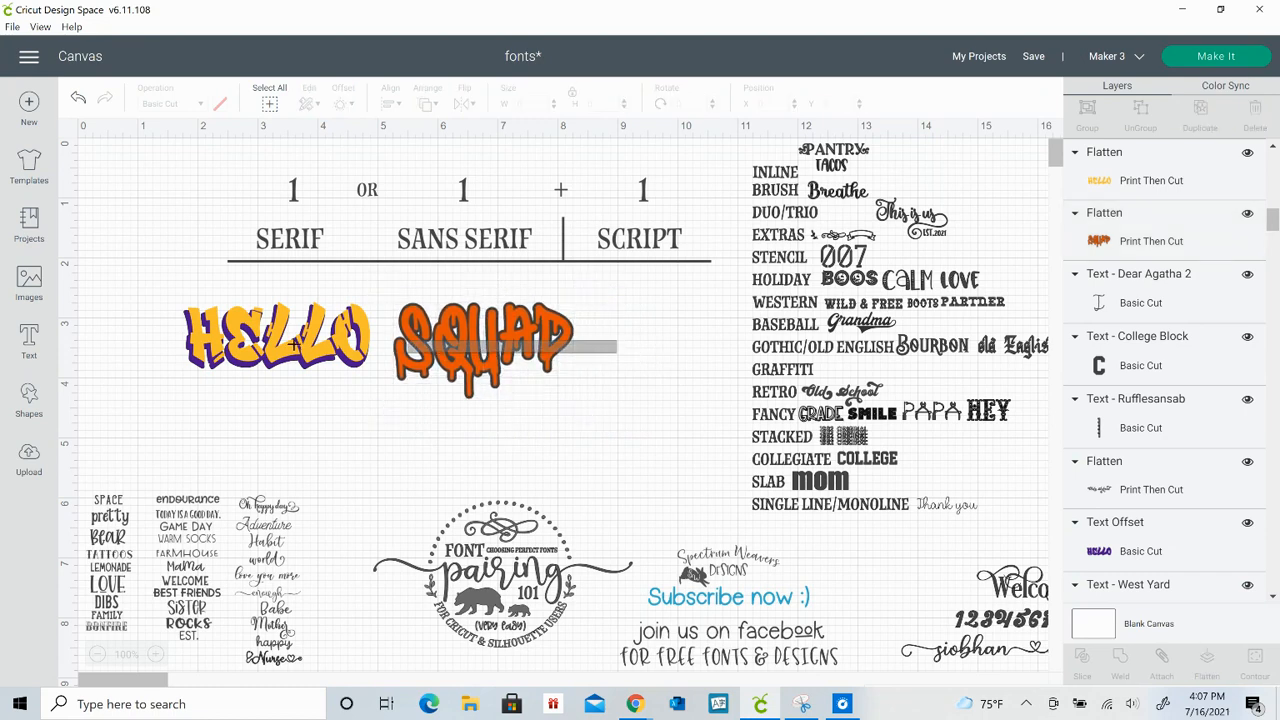
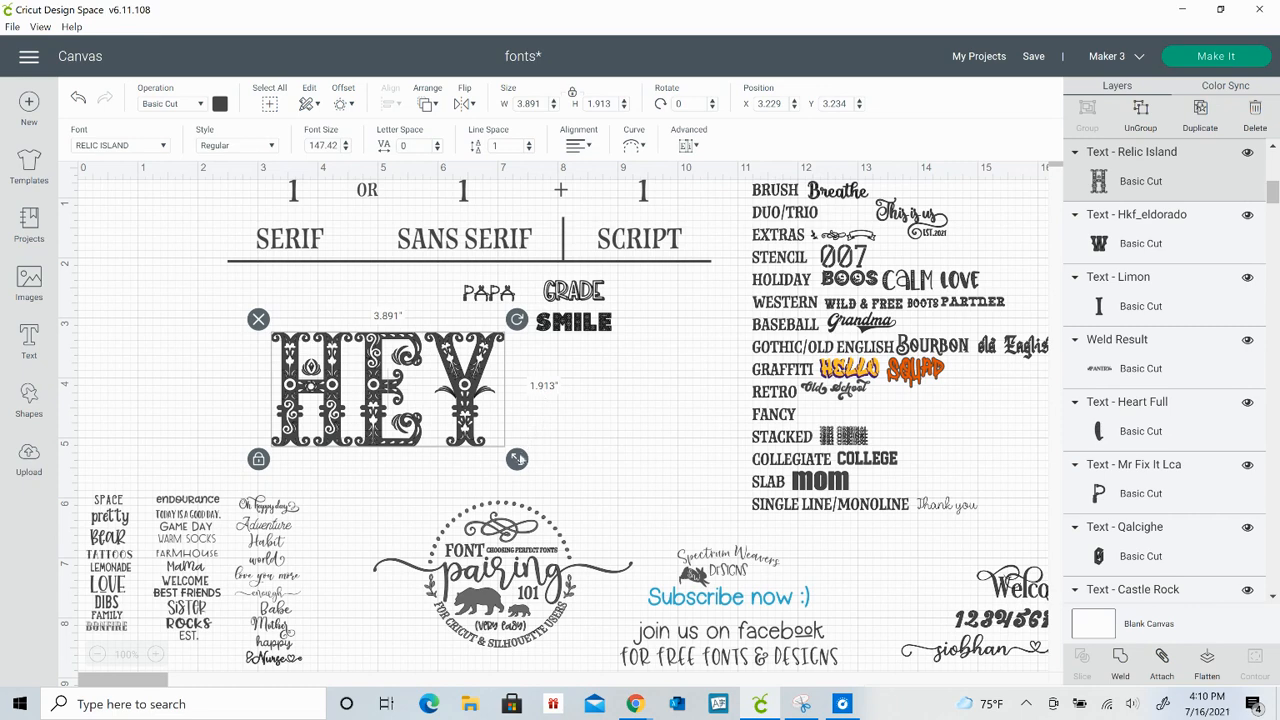
Shrink HEY to about 0.49 in wide and return HEY, SMILE, GRADE and PAPA to the FANCY row of the category list
{"action": "left_click_drag", "start_coordinate": [517, 459], "coordinate": [819, 415]}
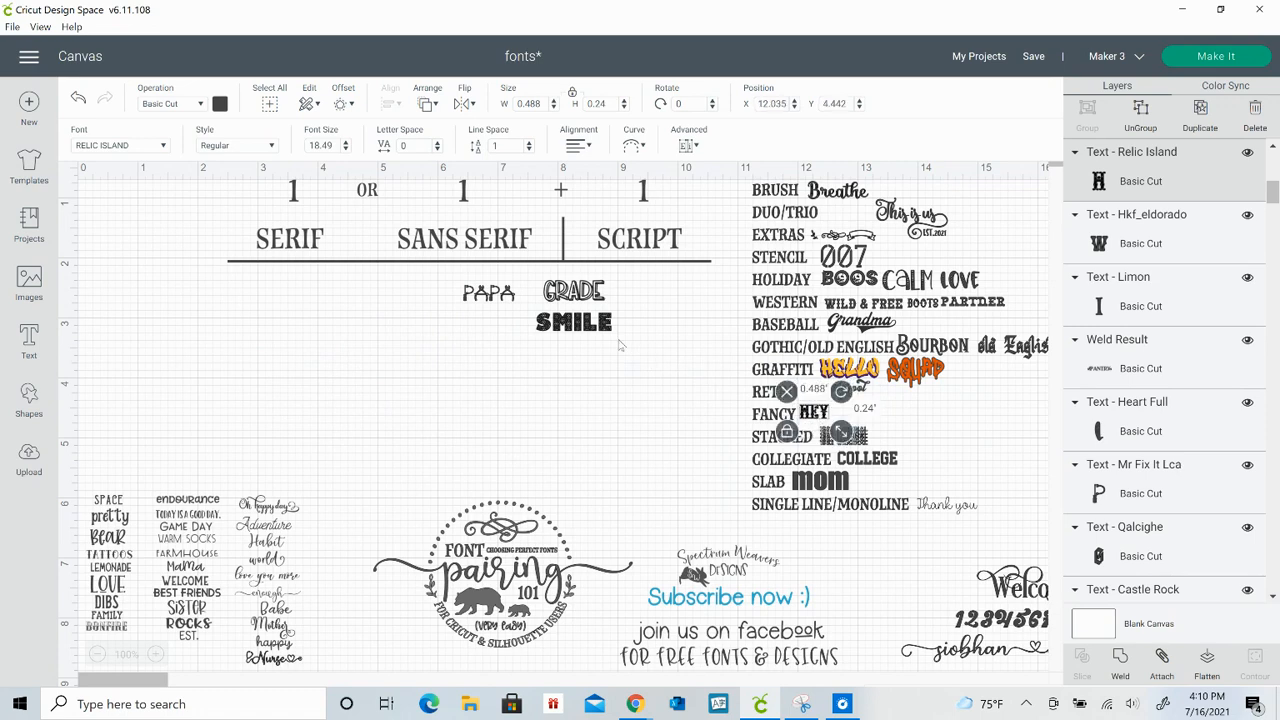
{"action": "left_click_drag", "start_coordinate": [593, 327], "coordinate": [955, 424]}
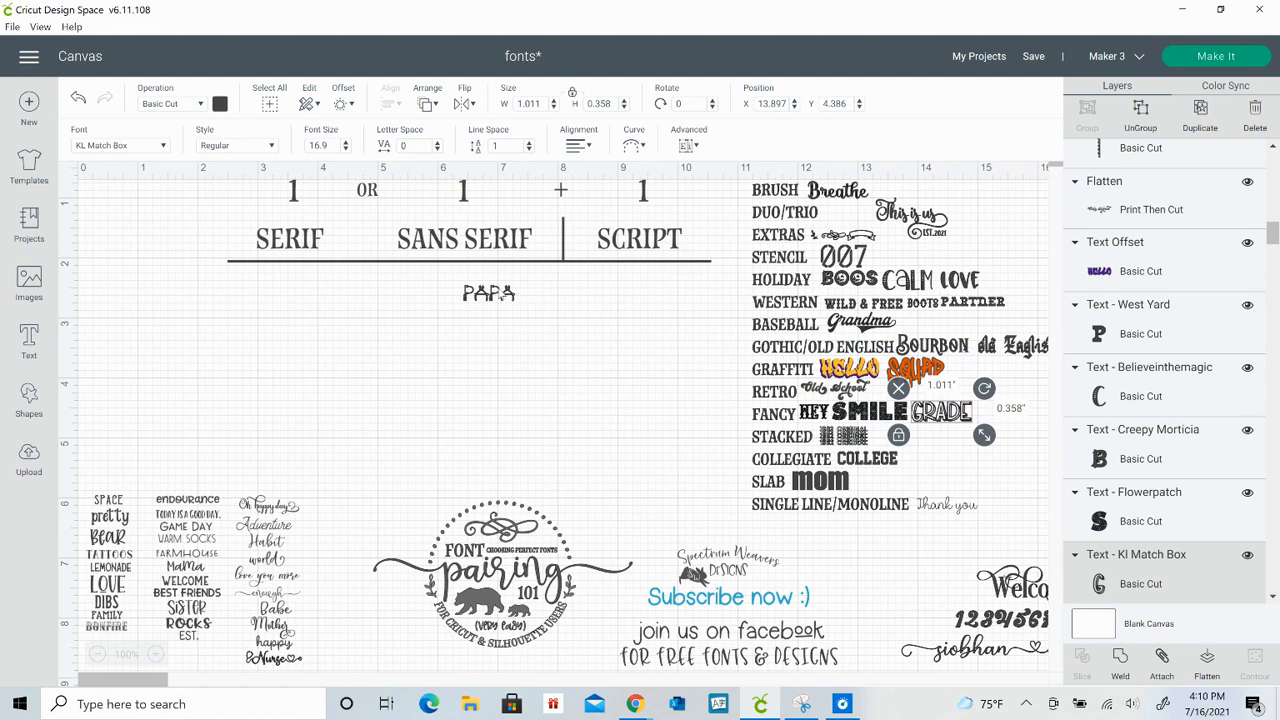
{"action": "left_click", "coordinate": [507, 291]}
{"action": "left_click_drag", "start_coordinate": [507, 291], "coordinate": [1021, 412]}
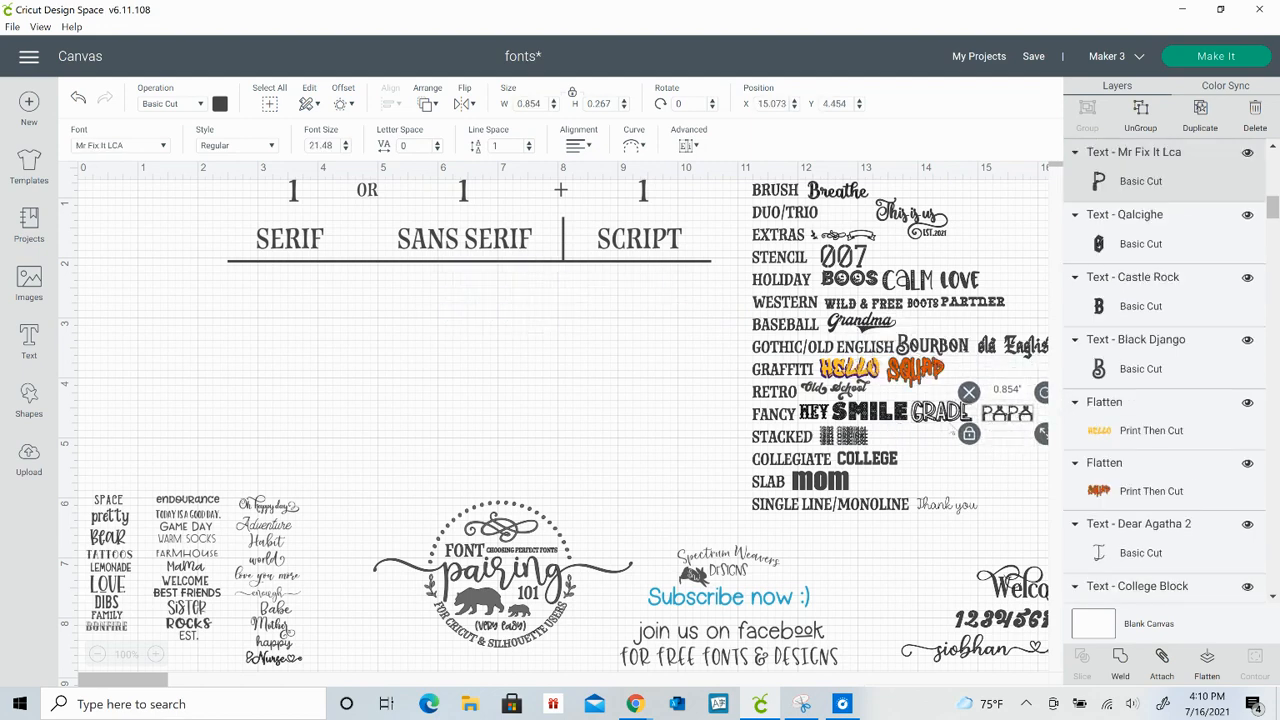
Move the STACKED sample onto the blank canvas below the SERIF heading and enlarge it to about 5.64 in wide
{"action": "left_click", "coordinate": [835, 436]}
{"action": "left_click_drag", "start_coordinate": [835, 436], "coordinate": [248, 282]}
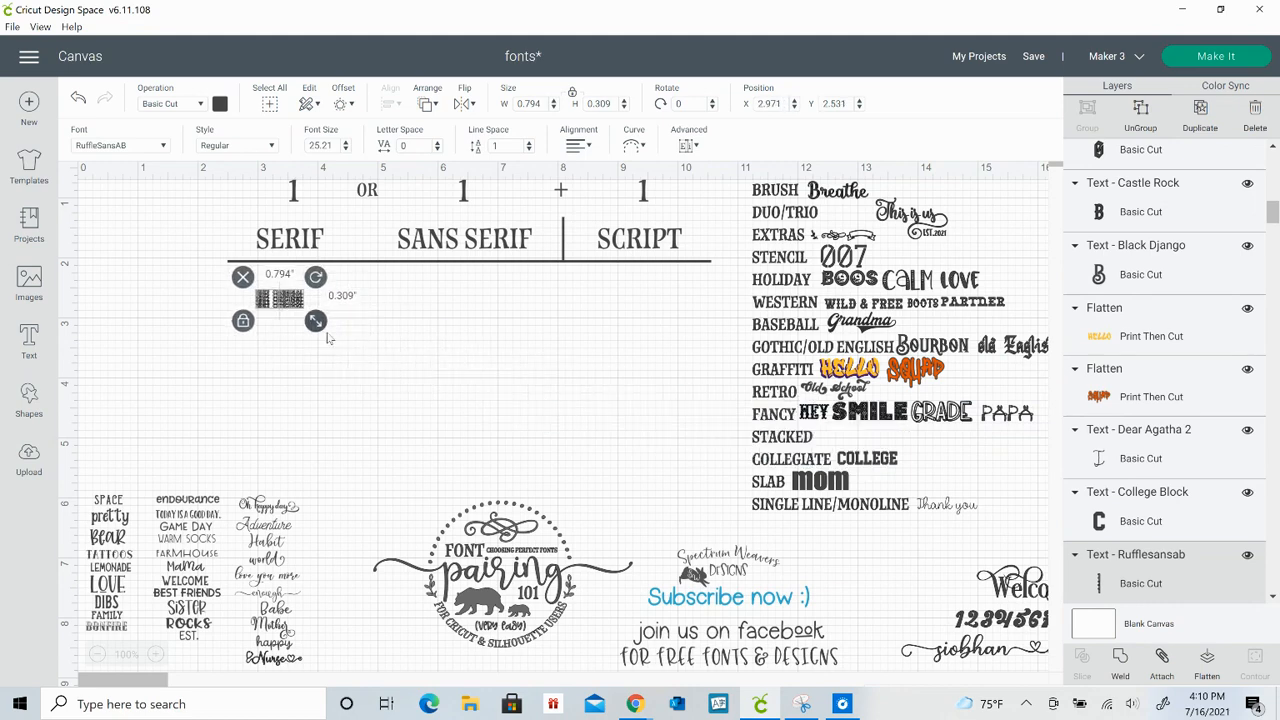
{"action": "left_click_drag", "start_coordinate": [316, 321], "coordinate": [515, 443]}
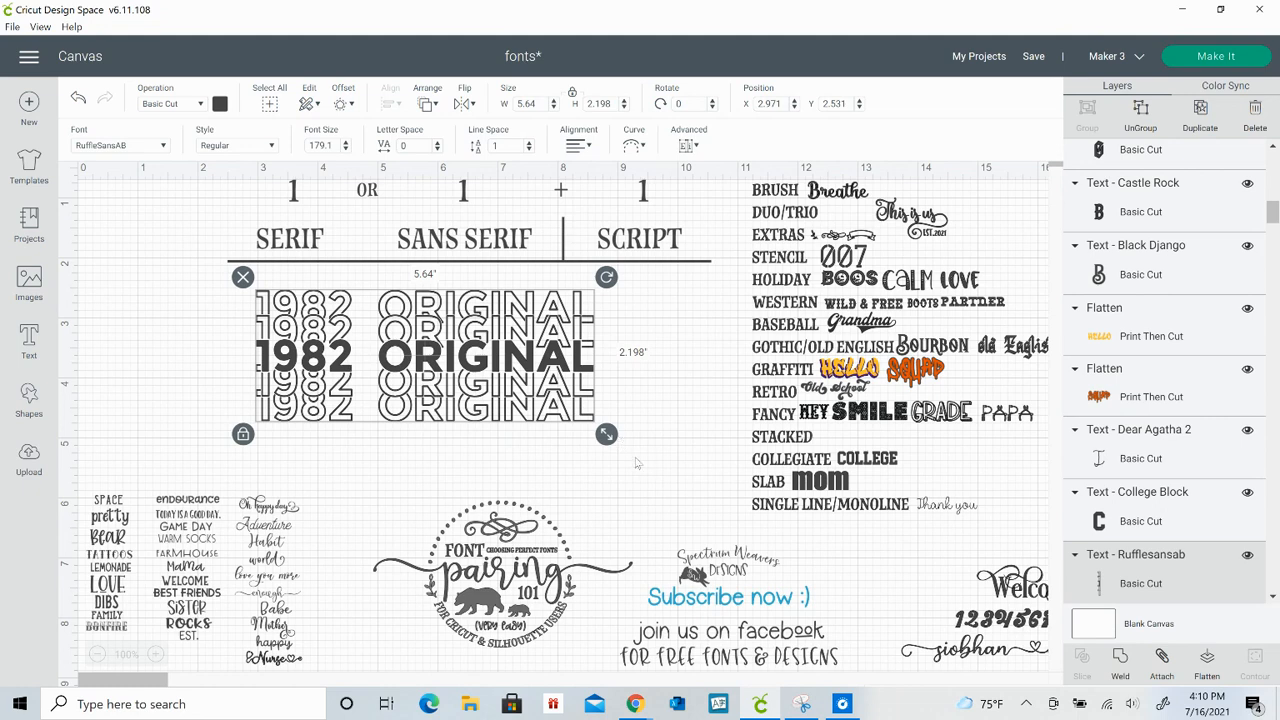
Replace the stacked sample's text with "mom" and enlarge it to about 2.50 in wide
{"action": "left_click", "coordinate": [638, 467]}
{"action": "left_click", "coordinate": [552, 380]}
{"action": "double_click", "coordinate": [565, 383]}
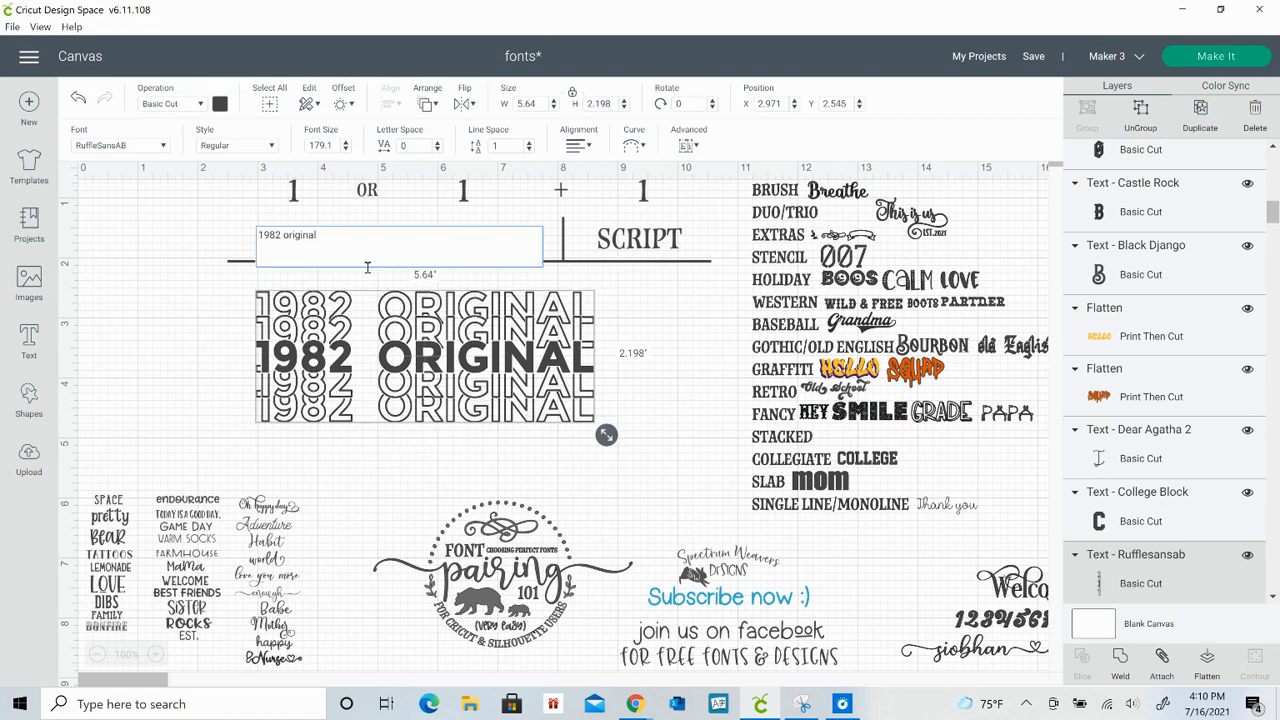
{"action": "key", "text": "BackSpace"}
{"action": "key", "text": "BackSpace"}
{"action": "key", "text": "BackSpace"}
{"action": "key", "text": "BackSpace"}
{"action": "key", "text": "BackSpace"}
{"action": "key", "text": "BackSpace"}
{"action": "key", "text": "BackSpace"}
{"action": "key", "text": "BackSpace"}
{"action": "key", "text": "BackSpace"}
{"action": "key", "text": "BackSpace"}
{"action": "key", "text": "BackSpace"}
{"action": "key", "text": "BackSpace"}
{"action": "key", "text": "BackSpace"}
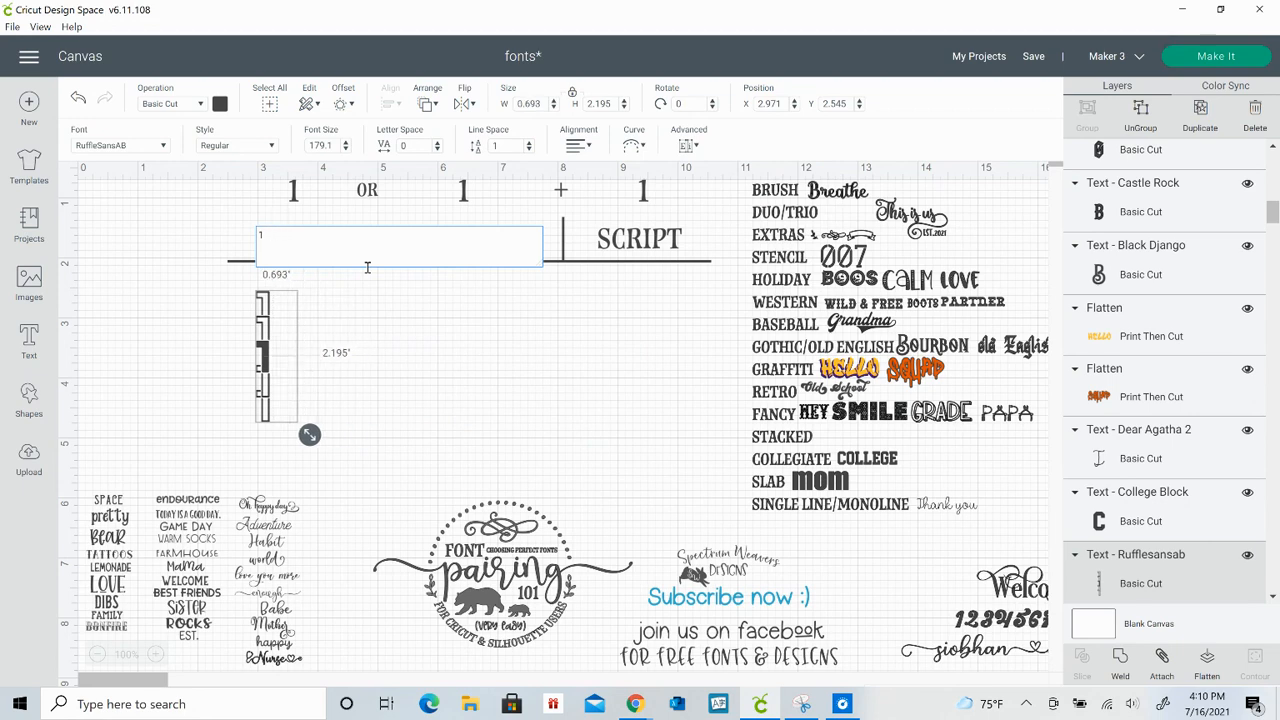
{"action": "type", "text": "mom"}
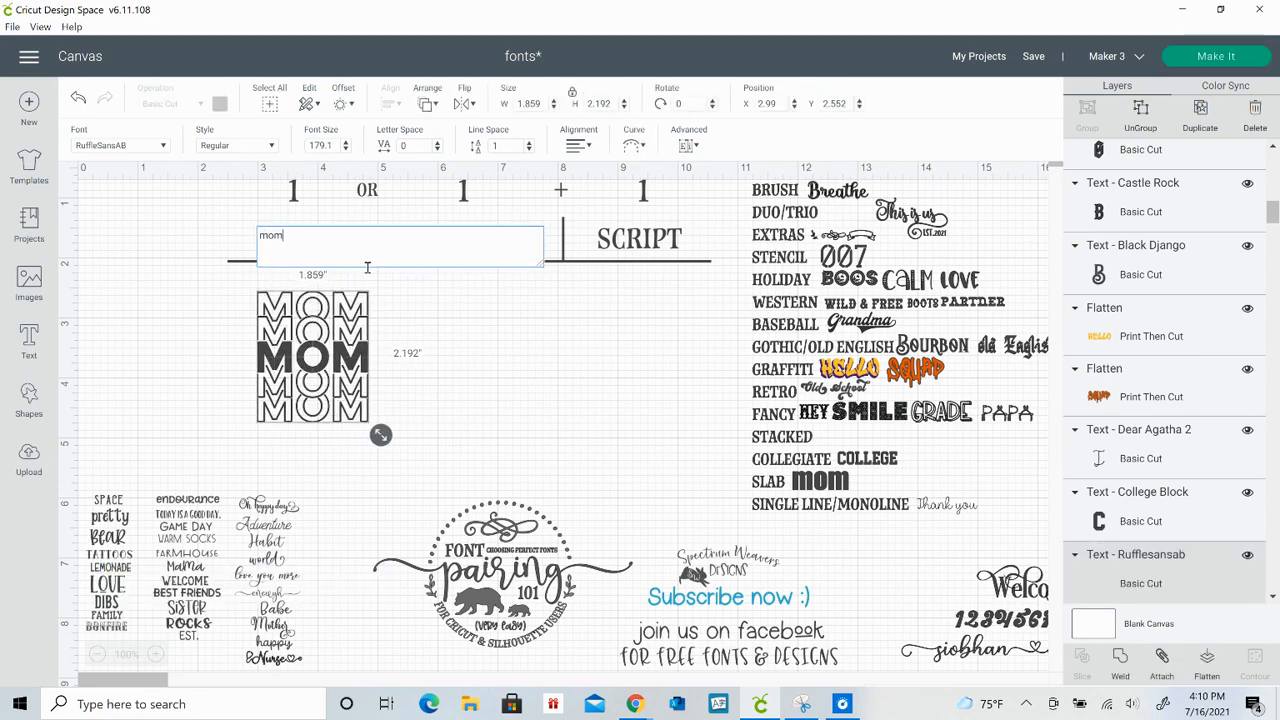
{"action": "left_click_drag", "start_coordinate": [380, 434], "coordinate": [418, 456]}
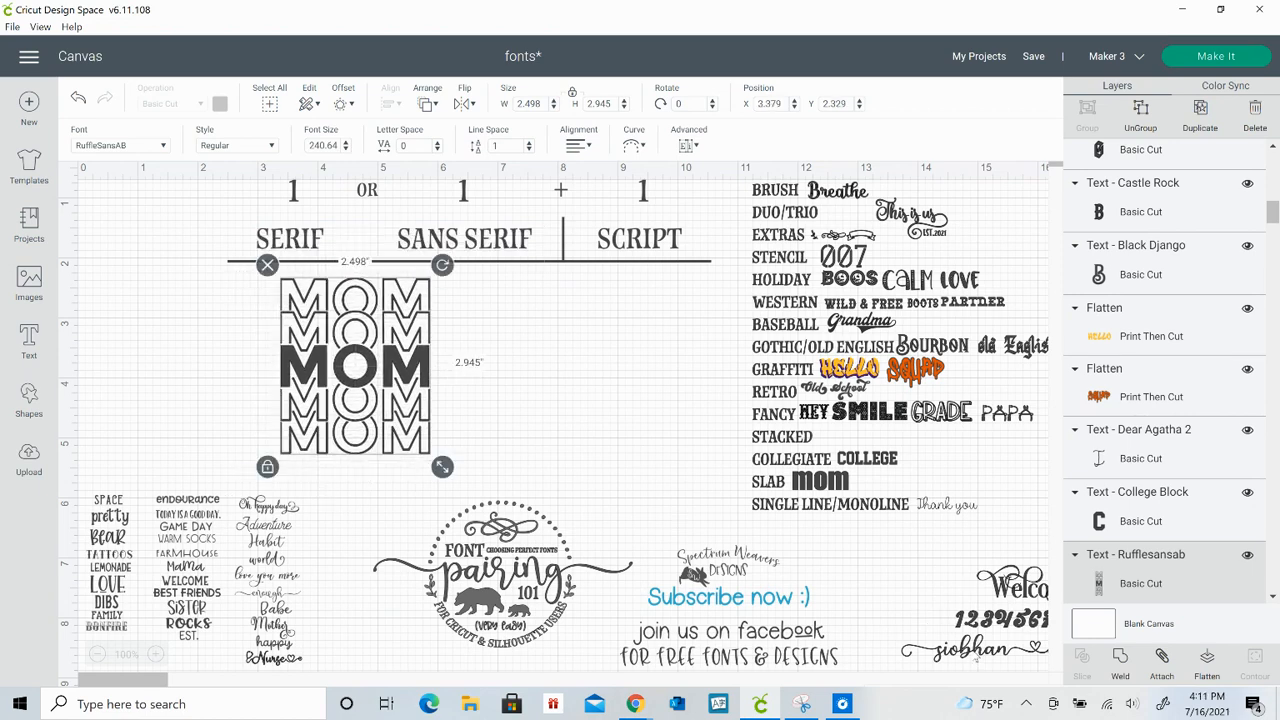
Ungroup the Welcome, numbers and script names design and move the script names beside the stacked MOM
{"action": "left_click", "coordinate": [976, 656]}
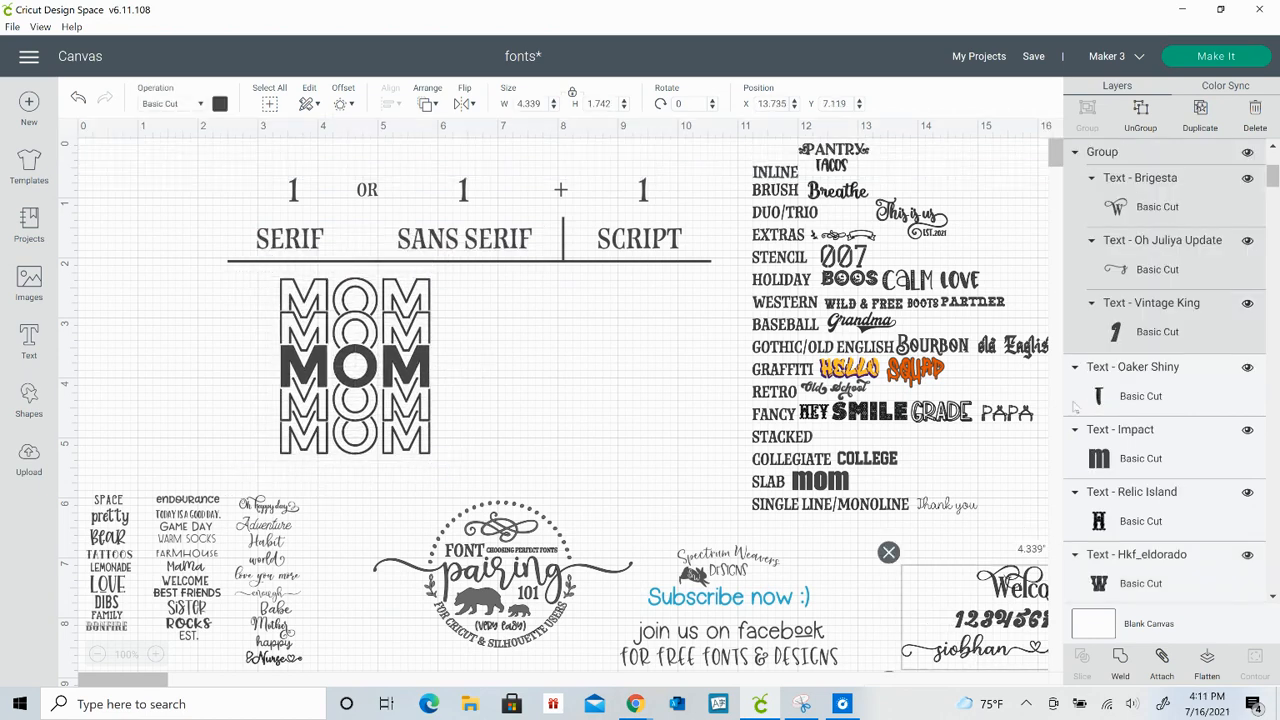
{"action": "left_click", "coordinate": [1028, 500]}
{"action": "left_click", "coordinate": [970, 655]}
{"action": "left_click_drag", "start_coordinate": [970, 655], "coordinate": [414, 366]}
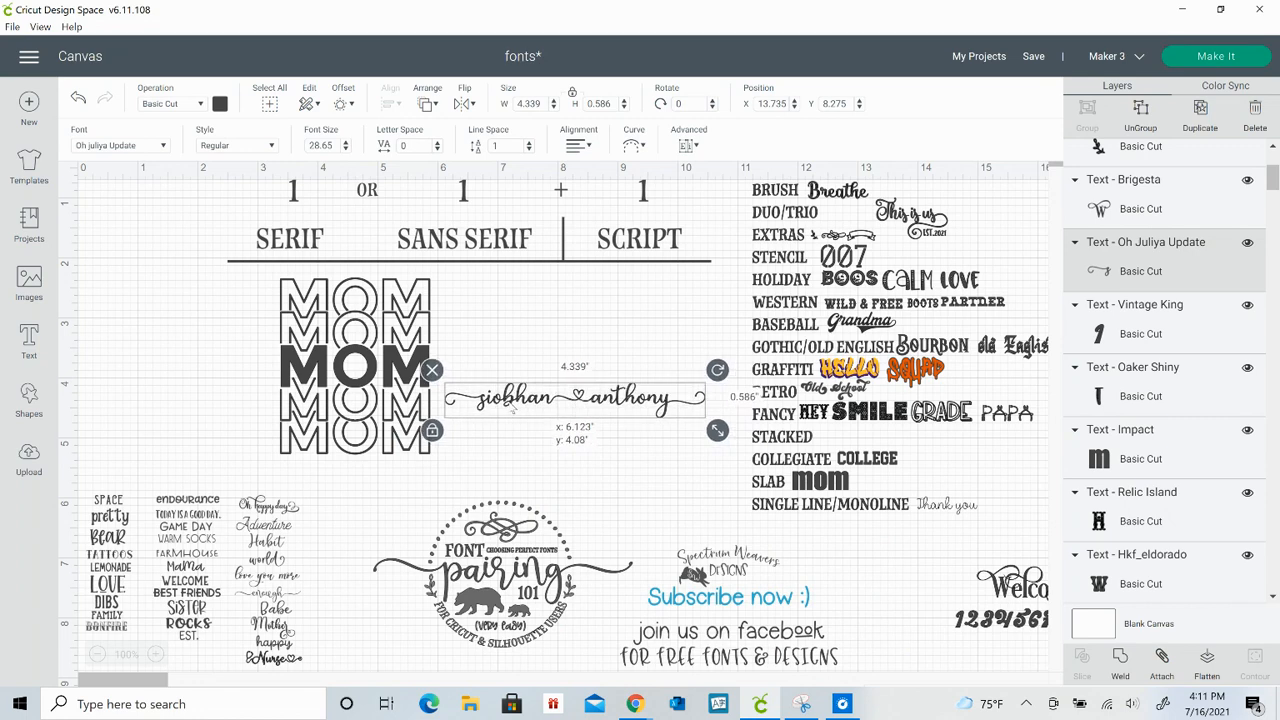
{"action": "left_click_drag", "start_coordinate": [513, 411], "coordinate": [511, 409]}
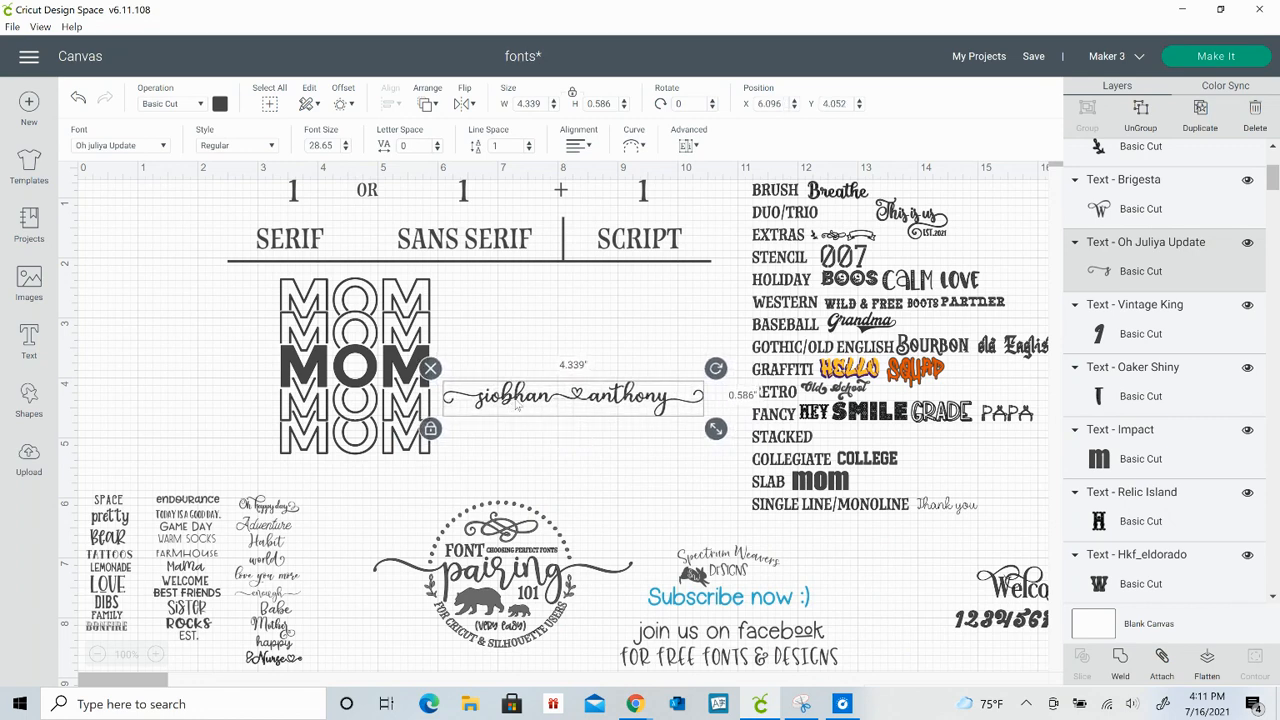
Shift the stacked MOM and the script names left, and enlarge the names to about 5.88 in wide next to MOM
{"action": "left_click_drag", "start_coordinate": [358, 370], "coordinate": [287, 369]}
{"action": "left_click_drag", "start_coordinate": [523, 407], "coordinate": [479, 375]}
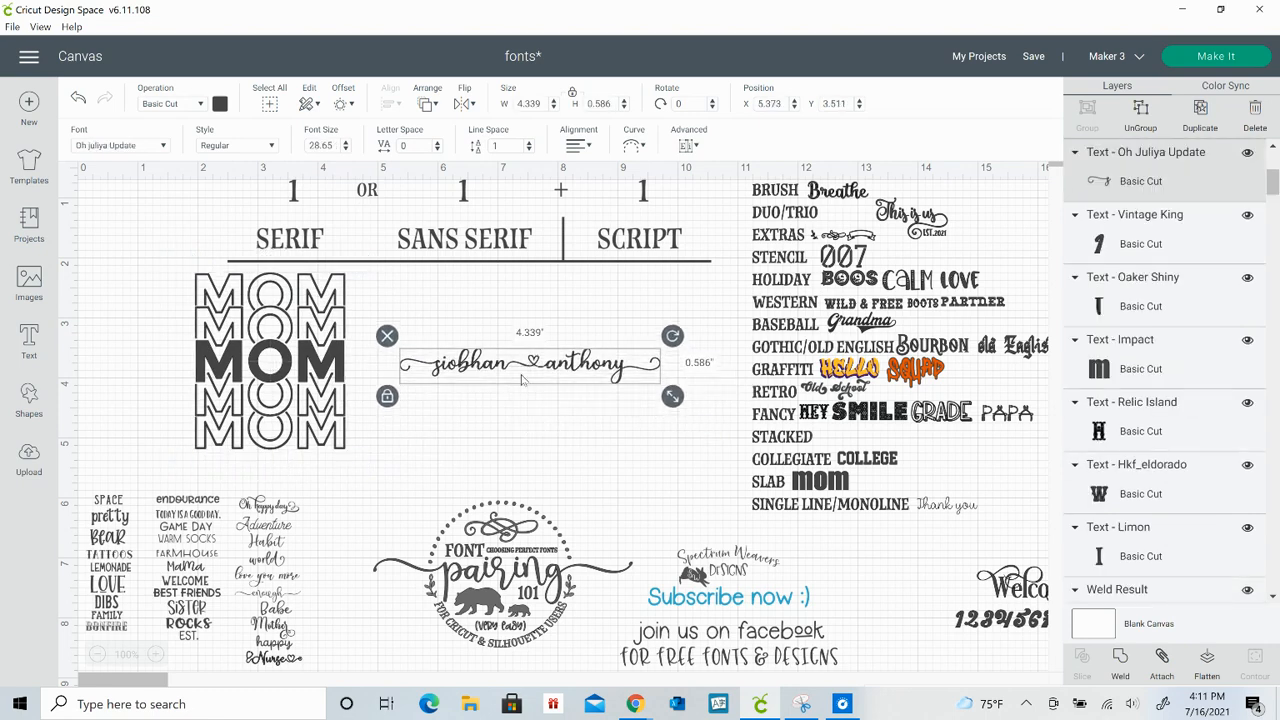
{"action": "left_click_drag", "start_coordinate": [672, 396], "coordinate": [764, 402]}
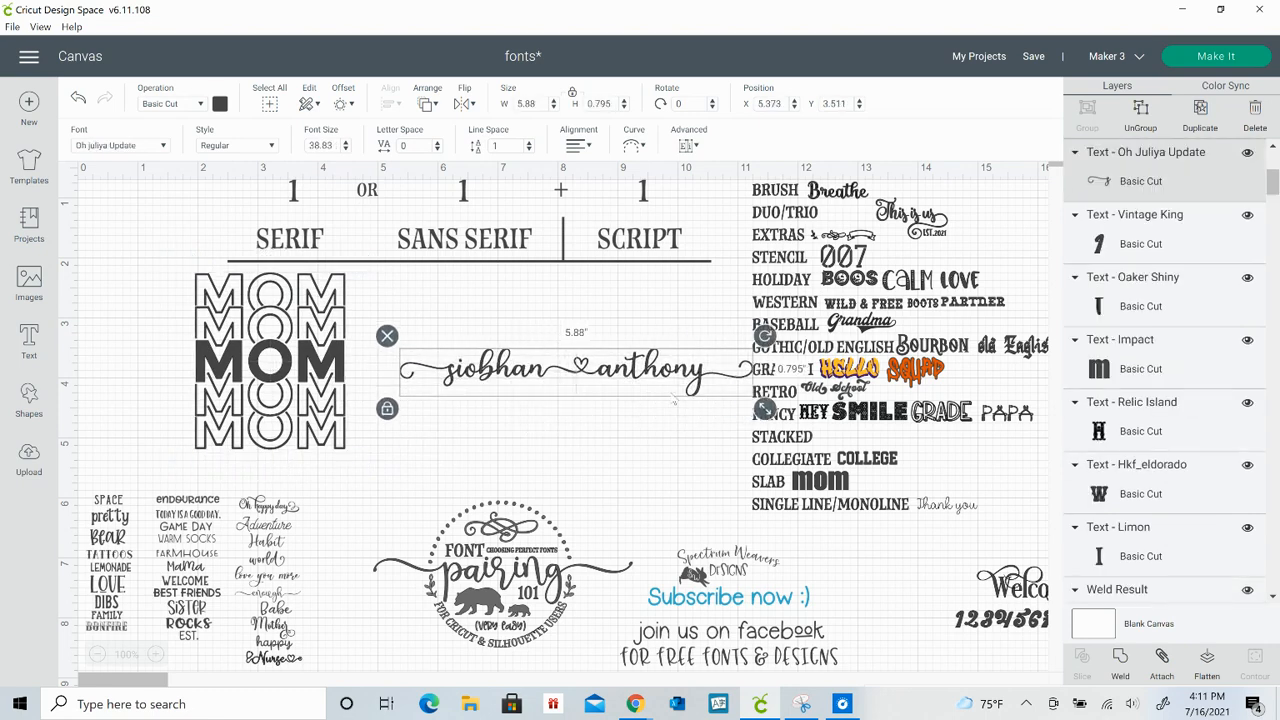
{"action": "left_click_drag", "start_coordinate": [653, 368], "coordinate": [603, 354]}
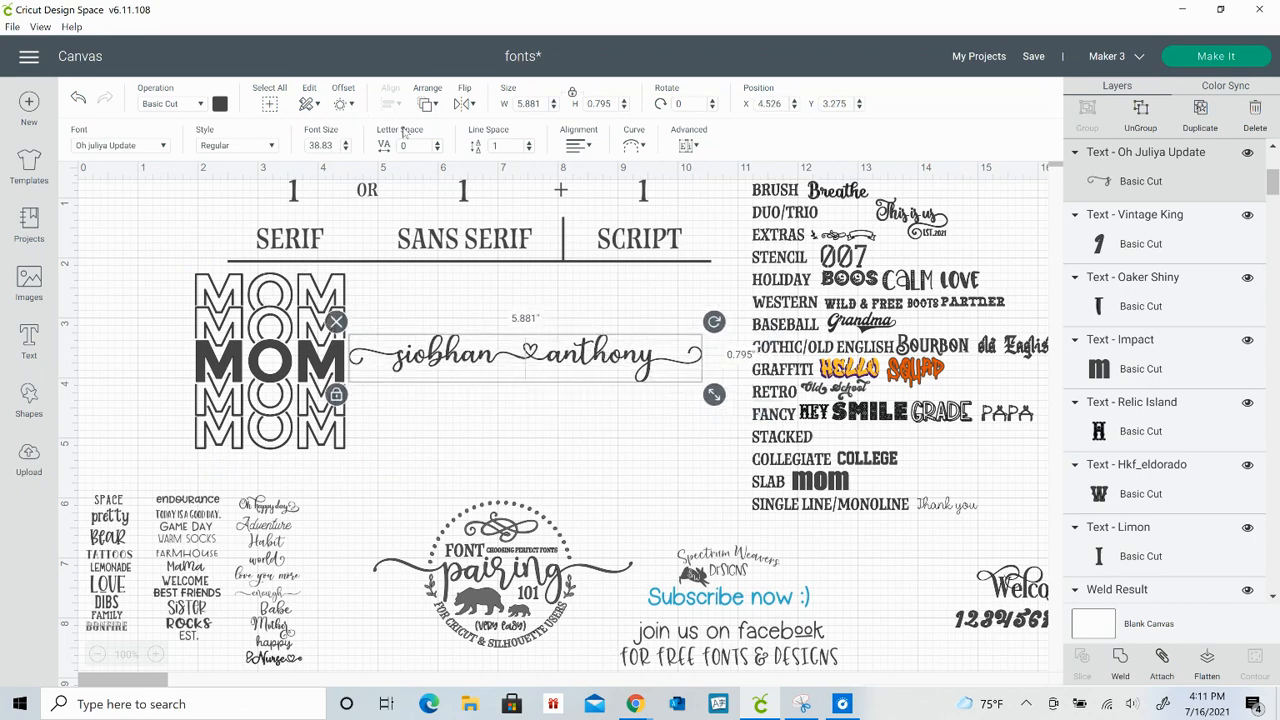
Create a welded offset of the script names with a distance of 0 in and rounded corners
{"action": "left_click", "coordinate": [343, 104]}
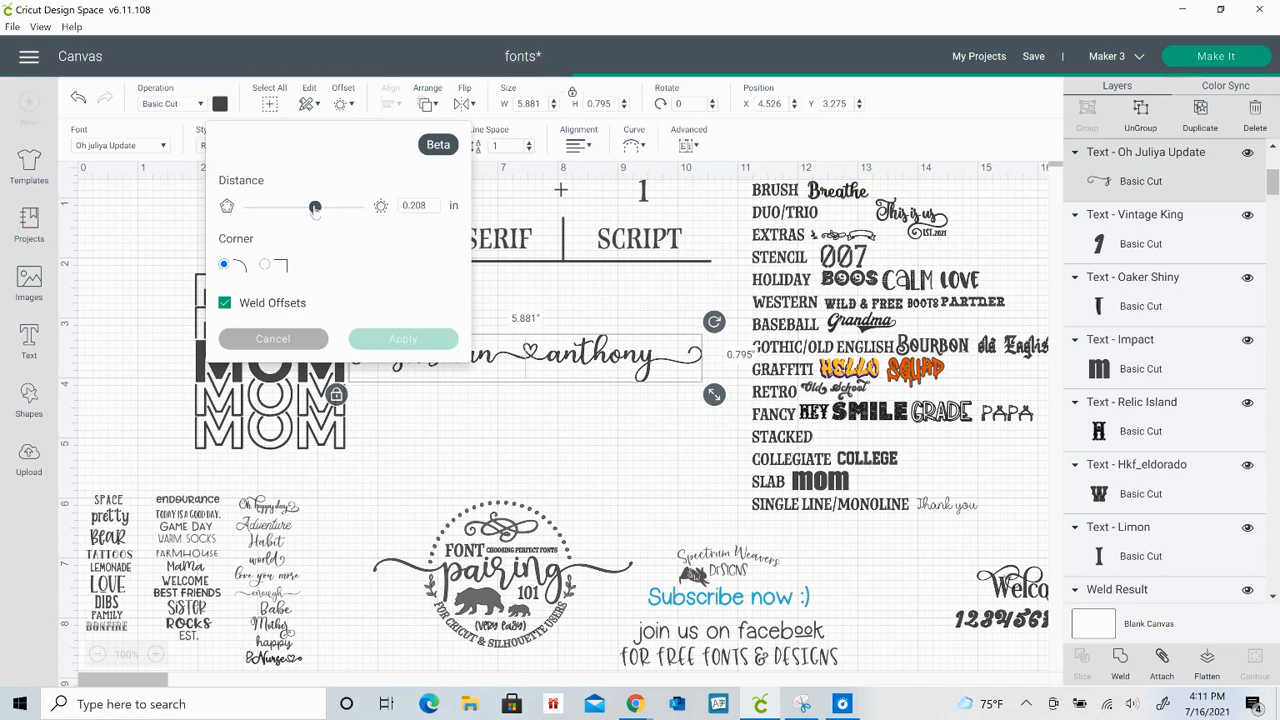
{"action": "left_click_drag", "start_coordinate": [317, 210], "coordinate": [303, 210]}
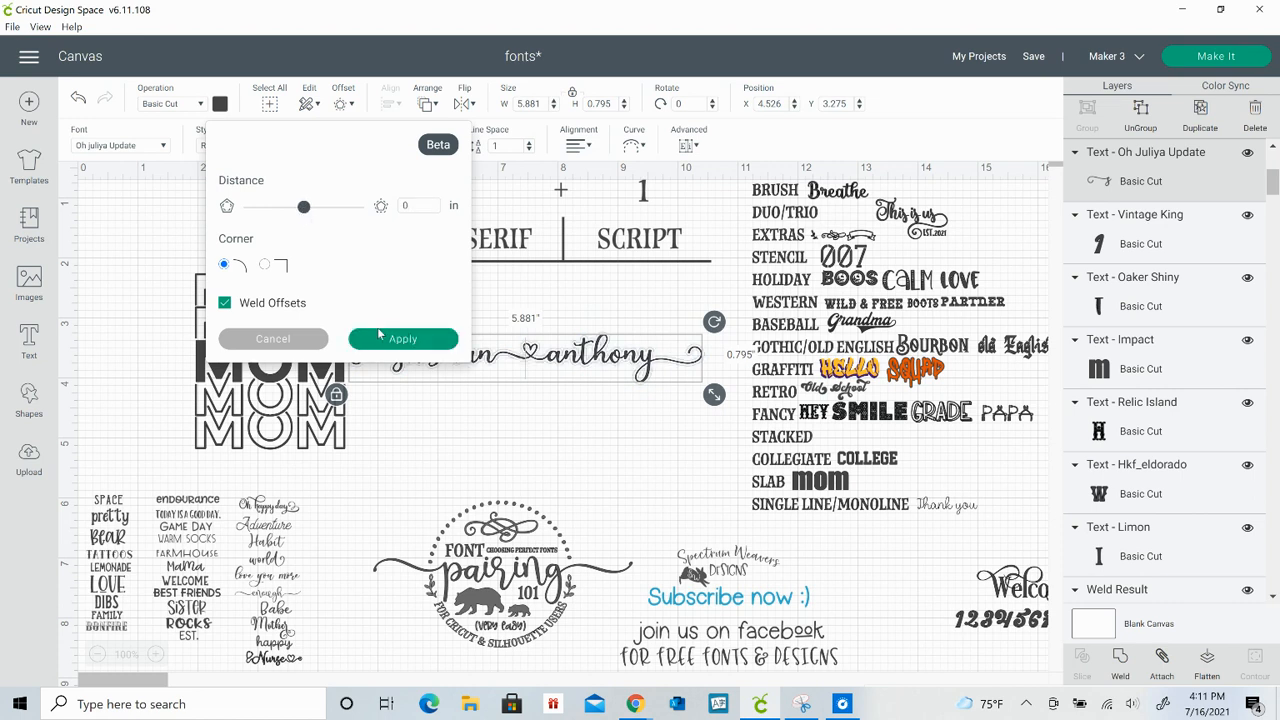
{"action": "left_click", "coordinate": [380, 338]}
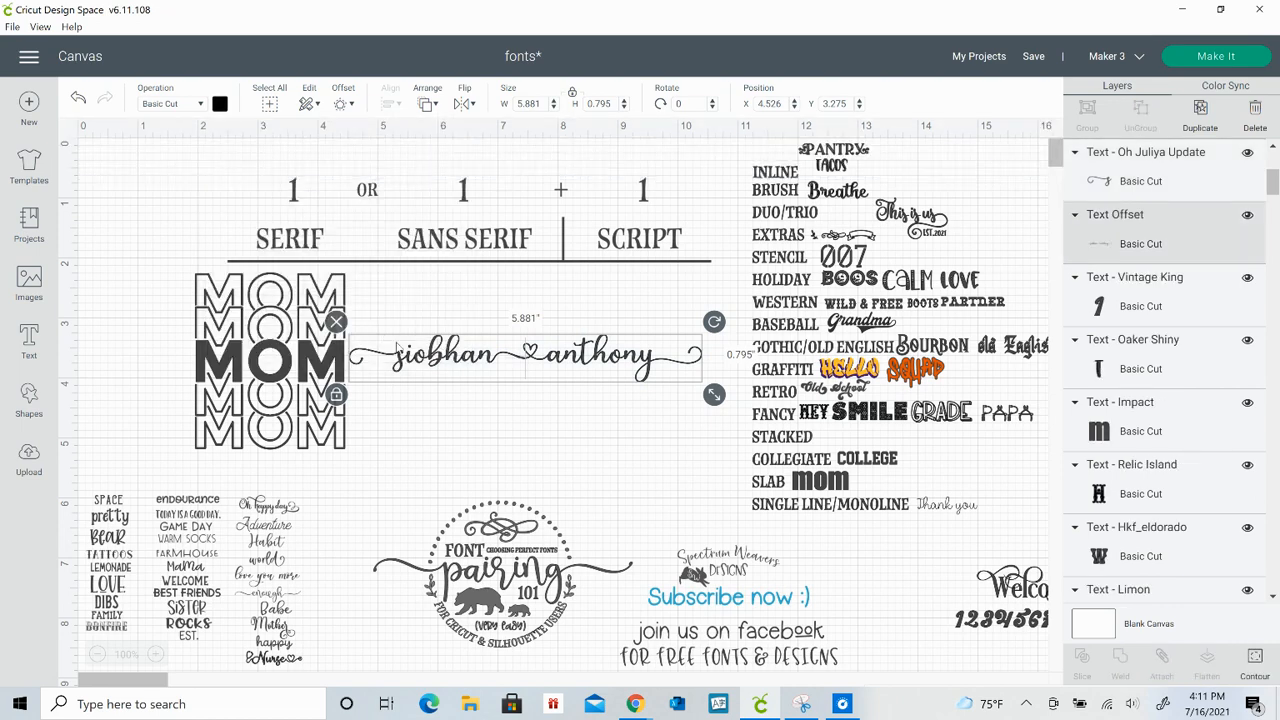
Separate the original script names text from its offset and delete it, keeping only the offset copy
{"action": "left_click", "coordinate": [455, 376]}
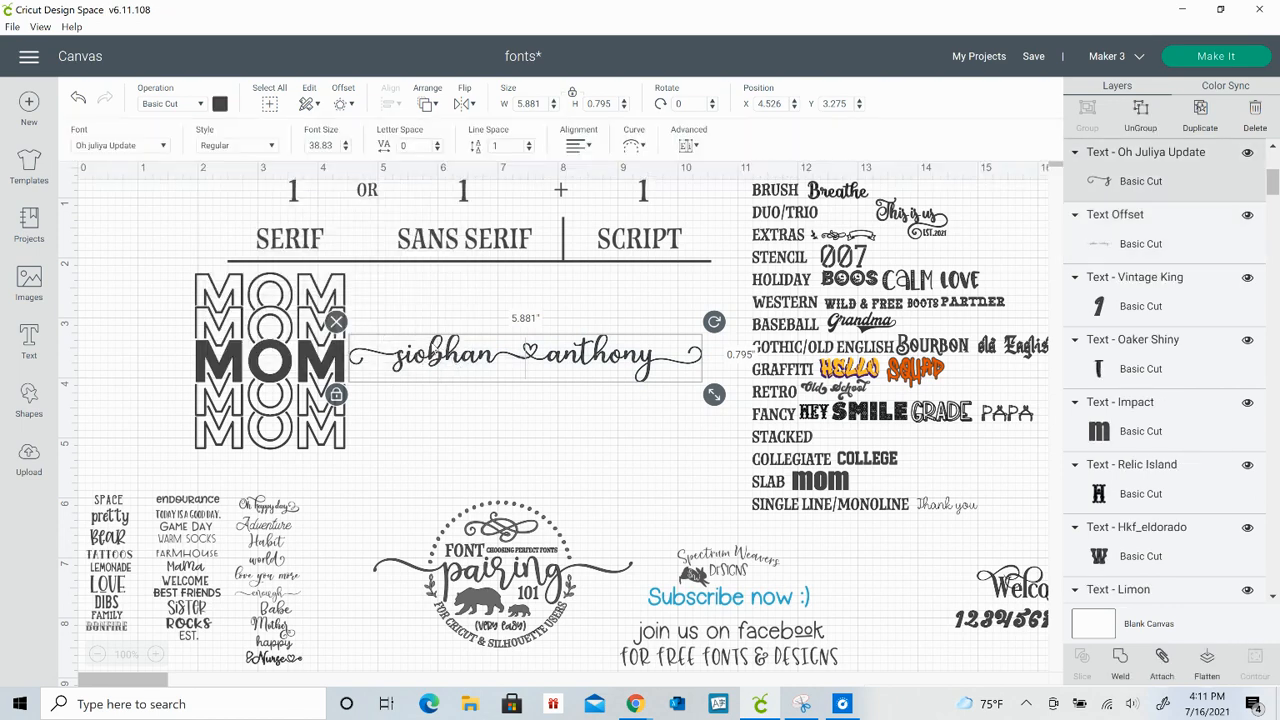
{"action": "left_click_drag", "start_coordinate": [433, 369], "coordinate": [436, 414]}
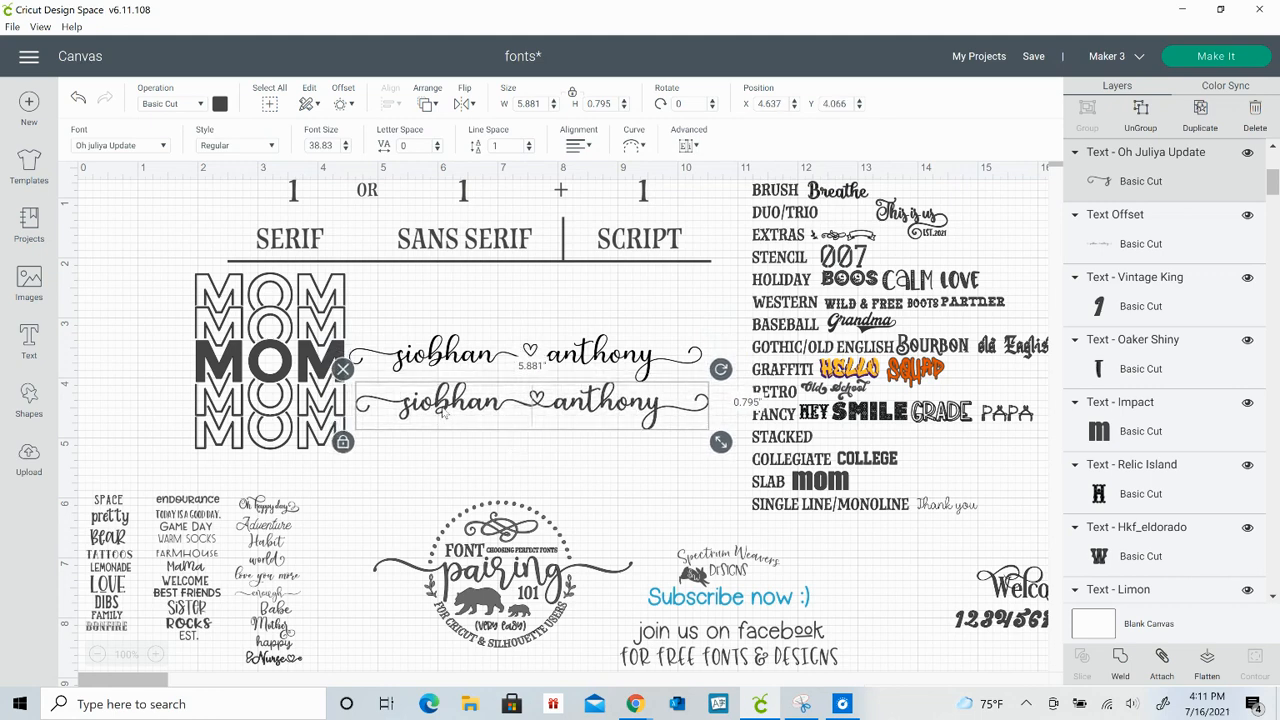
{"action": "key", "text": "ctrl+z"}
{"action": "key", "text": "ctrl+z"}
{"action": "left_click", "coordinate": [455, 369]}
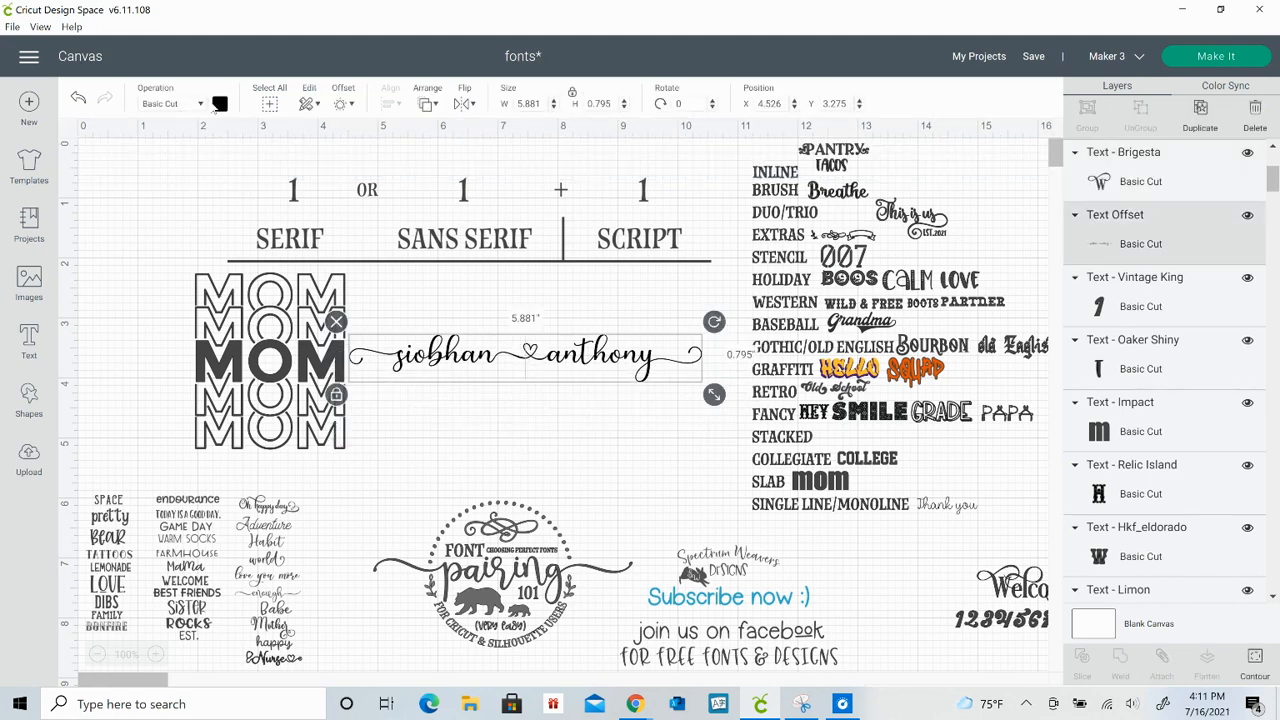
Add a second offset of about 0.03 in around the script names and color it white
{"action": "left_click", "coordinate": [342, 104]}
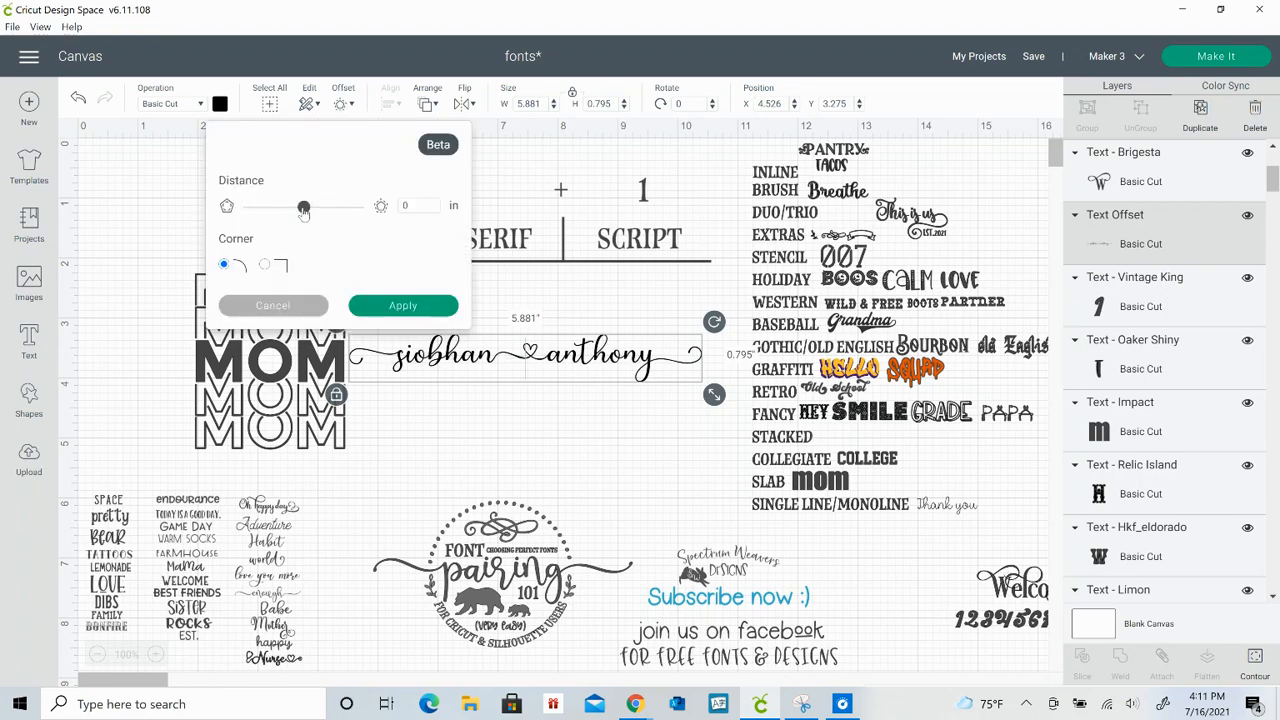
{"action": "left_click_drag", "start_coordinate": [305, 209], "coordinate": [304, 209]}
{"action": "left_click_drag", "start_coordinate": [305, 209], "coordinate": [304, 211]}
{"action": "left_click_drag", "start_coordinate": [305, 212], "coordinate": [307, 213]}
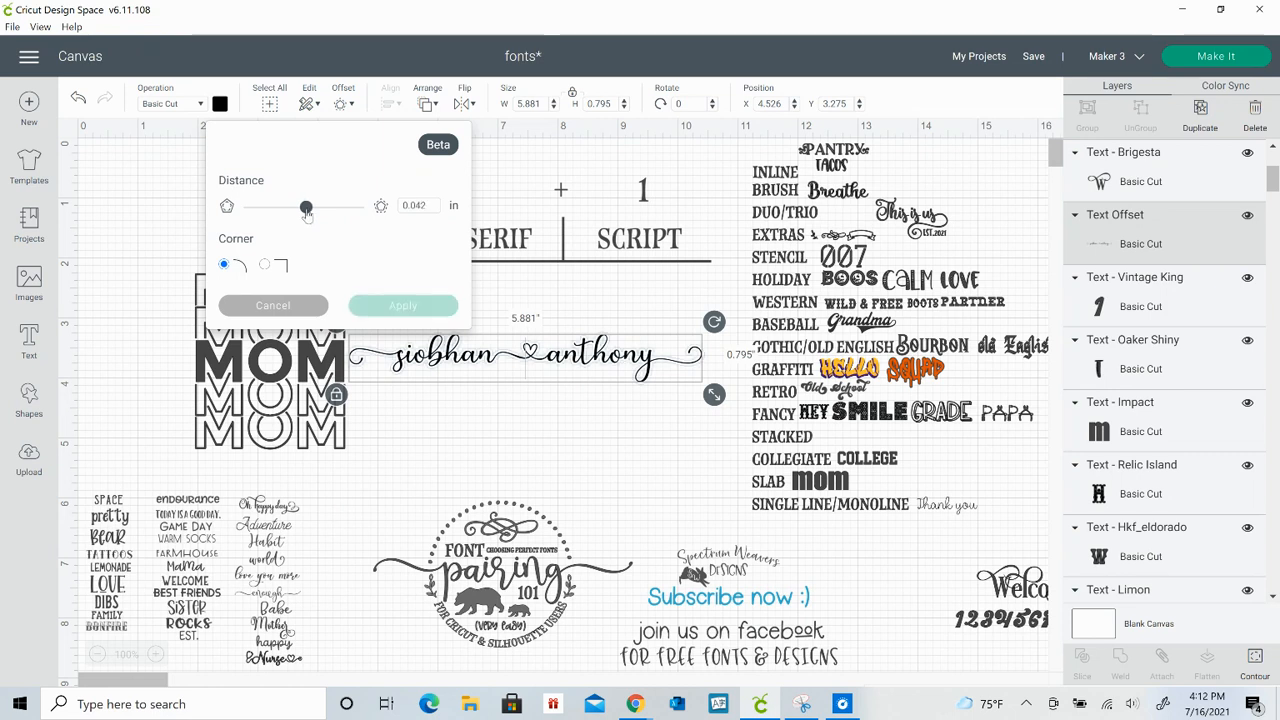
{"action": "left_click", "coordinate": [433, 205]}
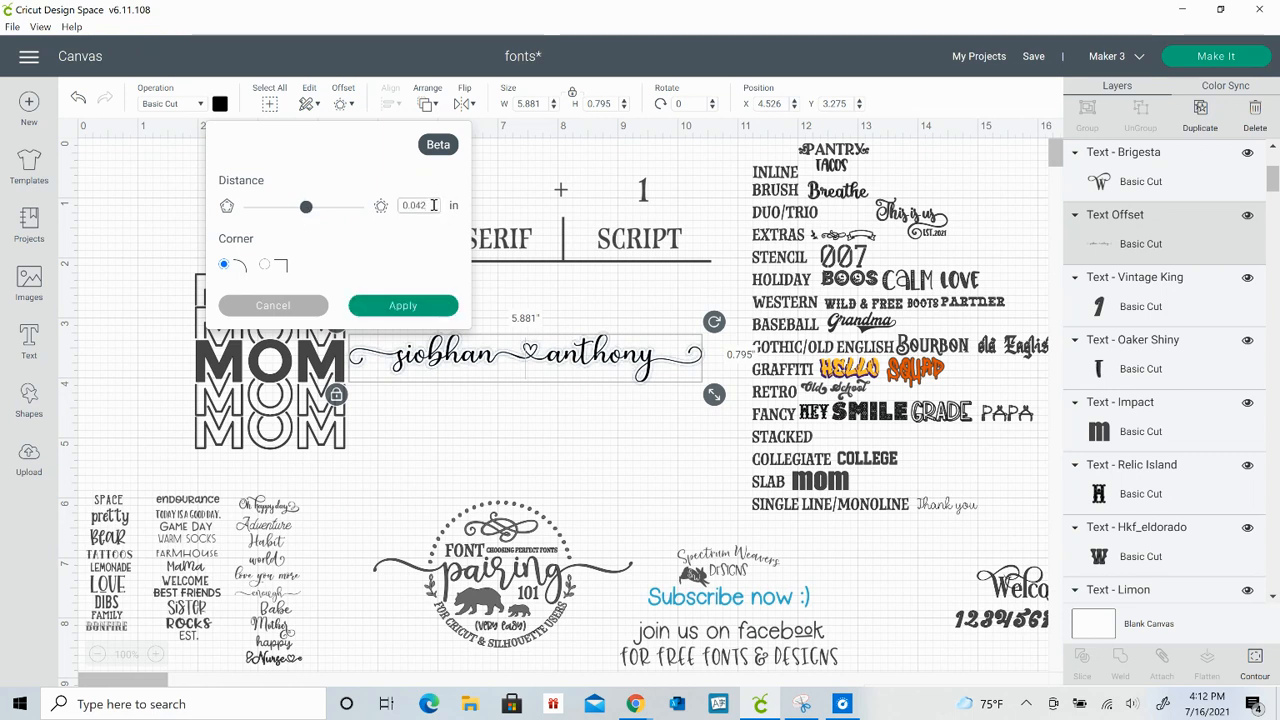
{"action": "key", "text": "BackSpace"}
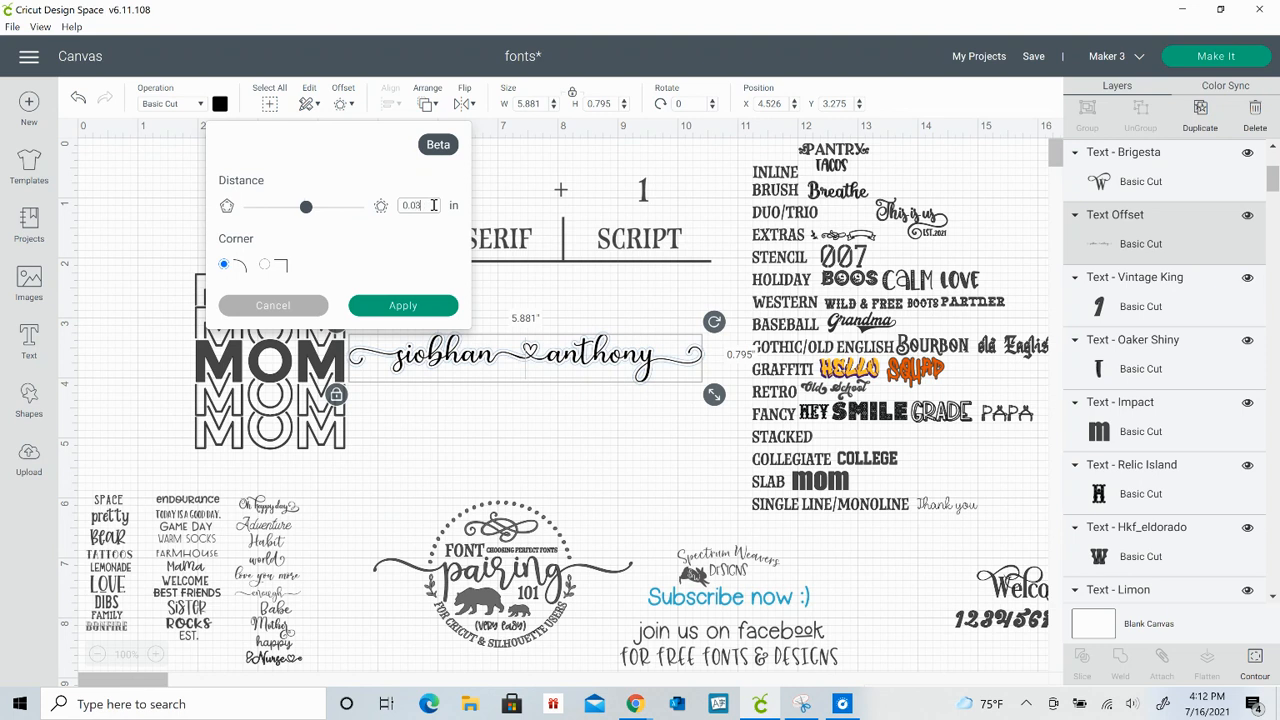
{"action": "key", "text": "Return"}
{"action": "left_click", "coordinate": [425, 308]}
{"action": "left_click", "coordinate": [221, 105]}
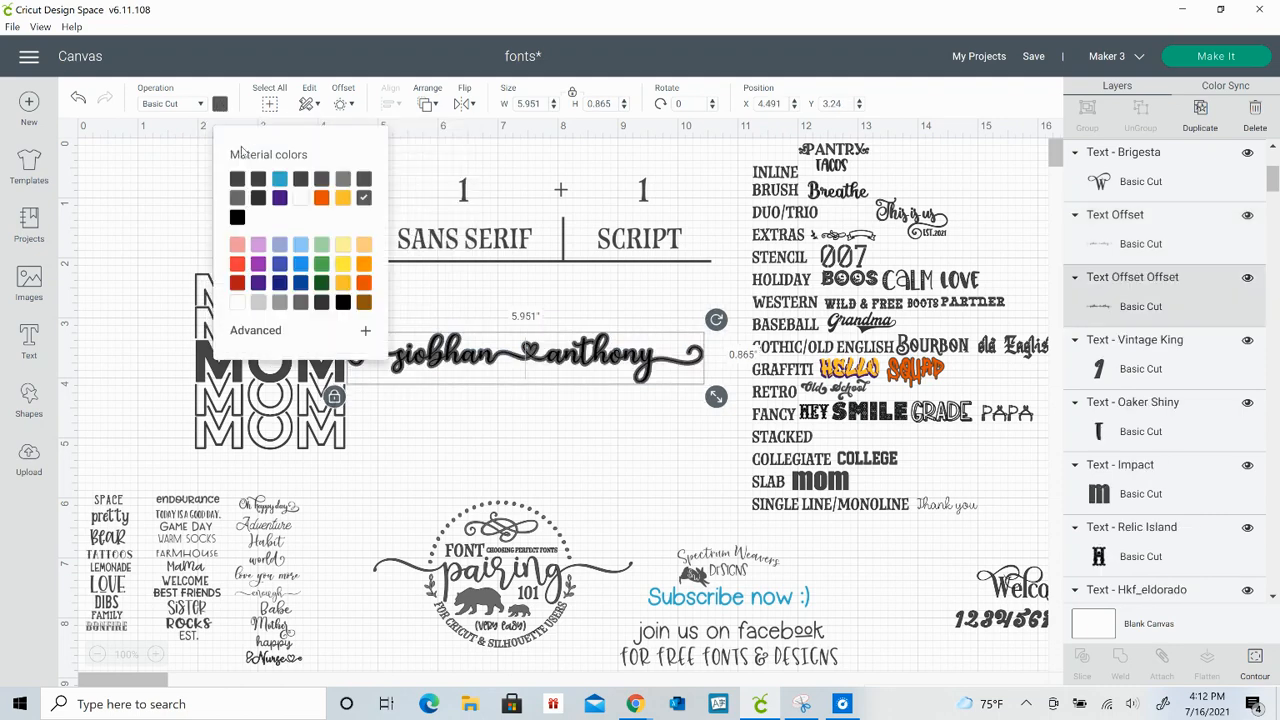
{"action": "left_click", "coordinate": [239, 305]}
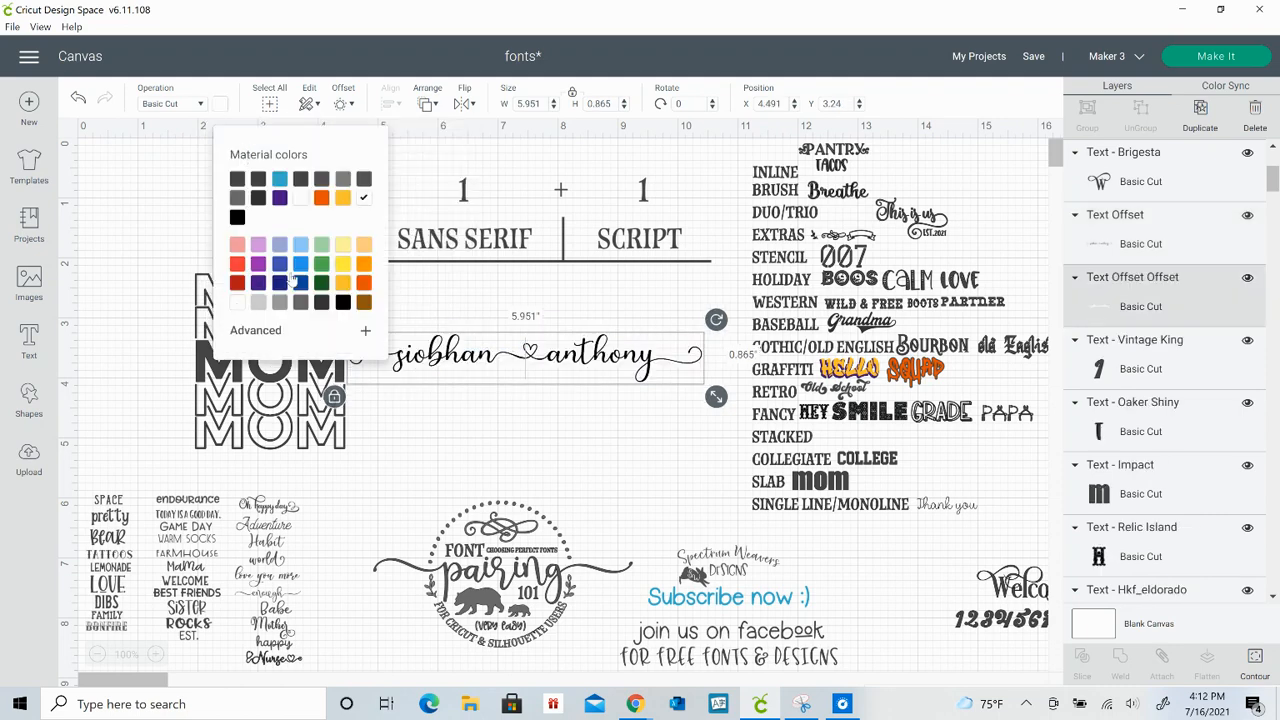
Try attaching the script names to their white outline, and undo the attachment
{"action": "left_click_drag", "start_coordinate": [465, 288], "coordinate": [466, 400]}
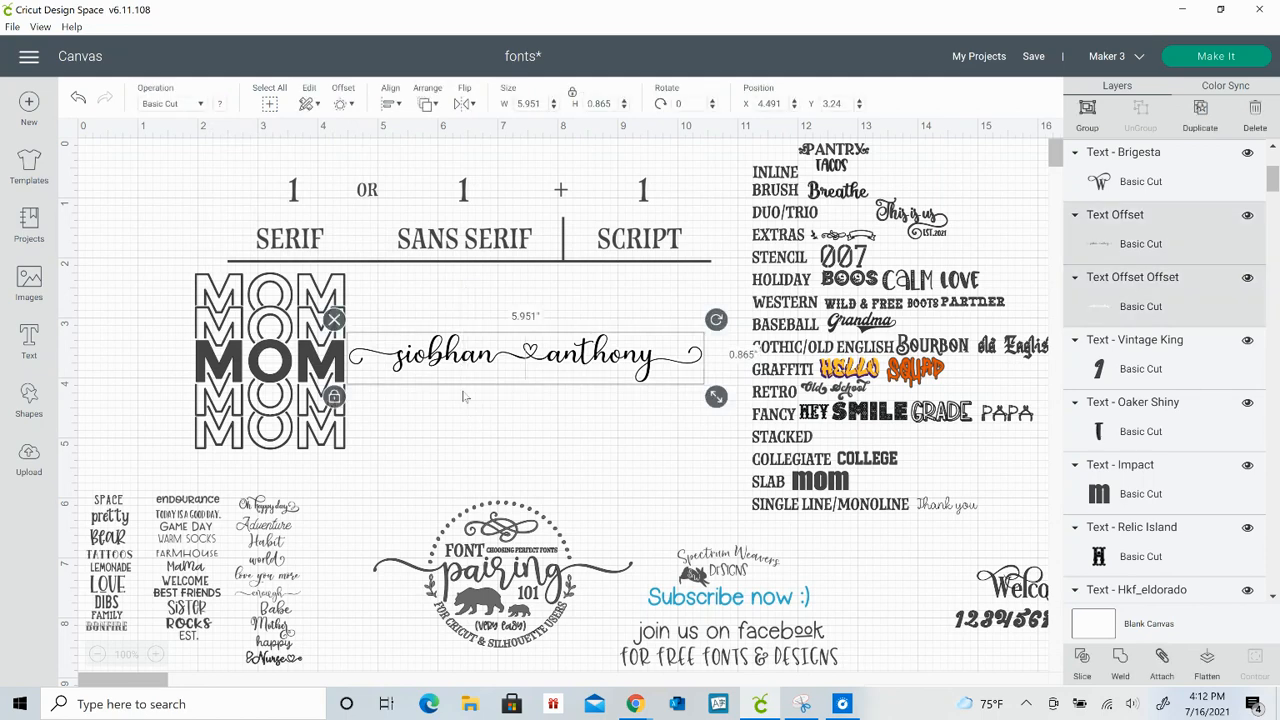
{"action": "right_click", "coordinate": [458, 362]}
{"action": "left_click", "coordinate": [488, 444]}
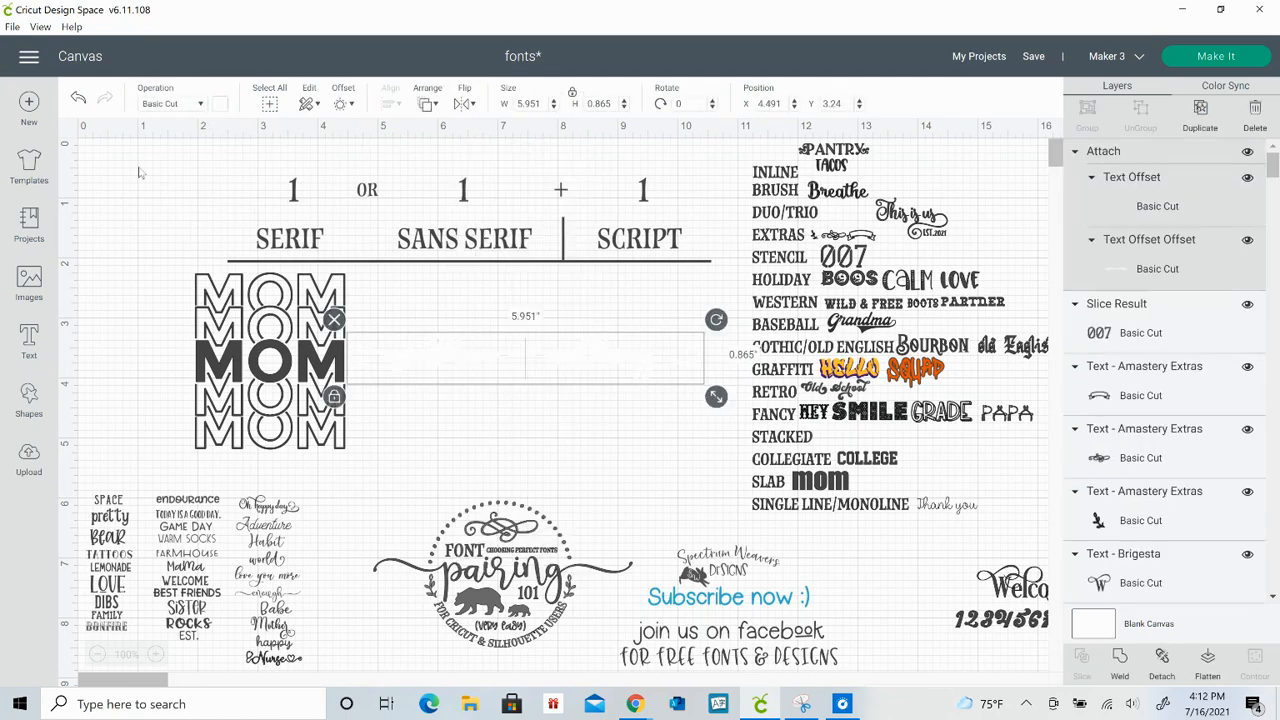
{"action": "left_click", "coordinate": [78, 98]}
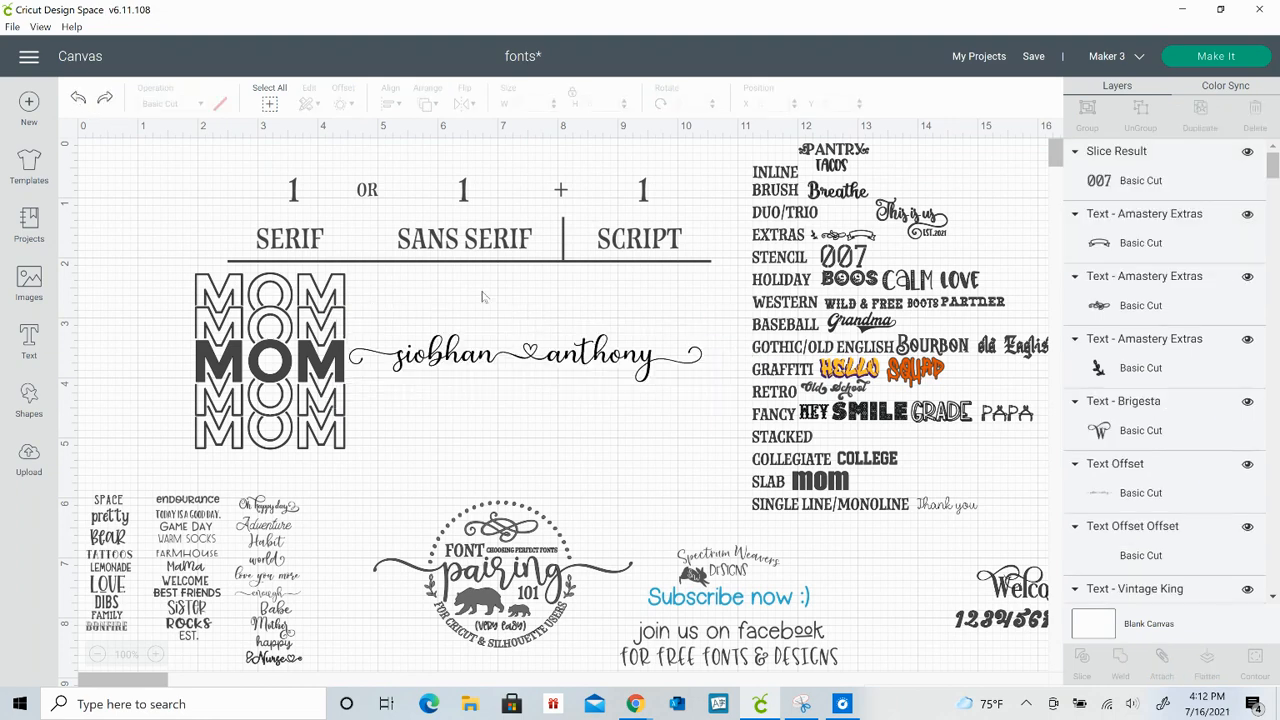
Group the script names with their white outline
{"action": "left_click_drag", "start_coordinate": [488, 291], "coordinate": [441, 385]}
{"action": "right_click", "coordinate": [457, 357]}
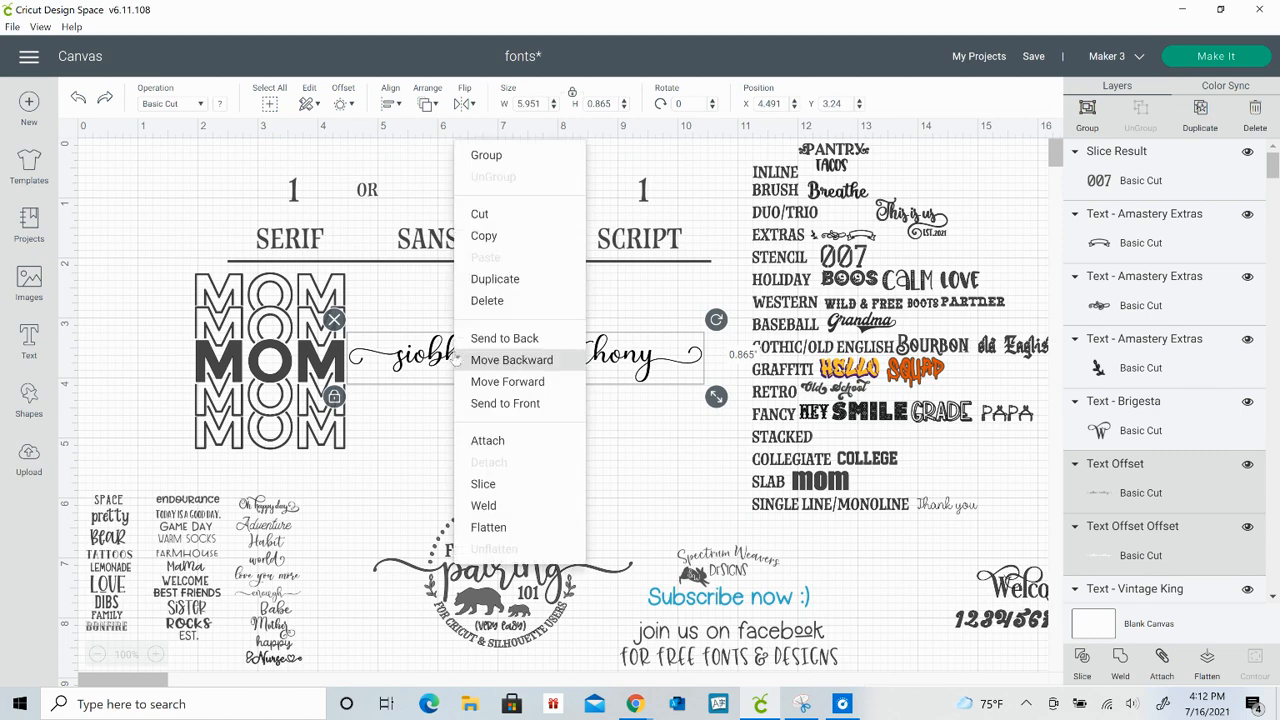
{"action": "left_click", "coordinate": [486, 156]}
Lay the grouped script names over the solid middle row of MOM and shrink them to about 4.80 in wide
{"action": "left_click_drag", "start_coordinate": [453, 368], "coordinate": [214, 374]}
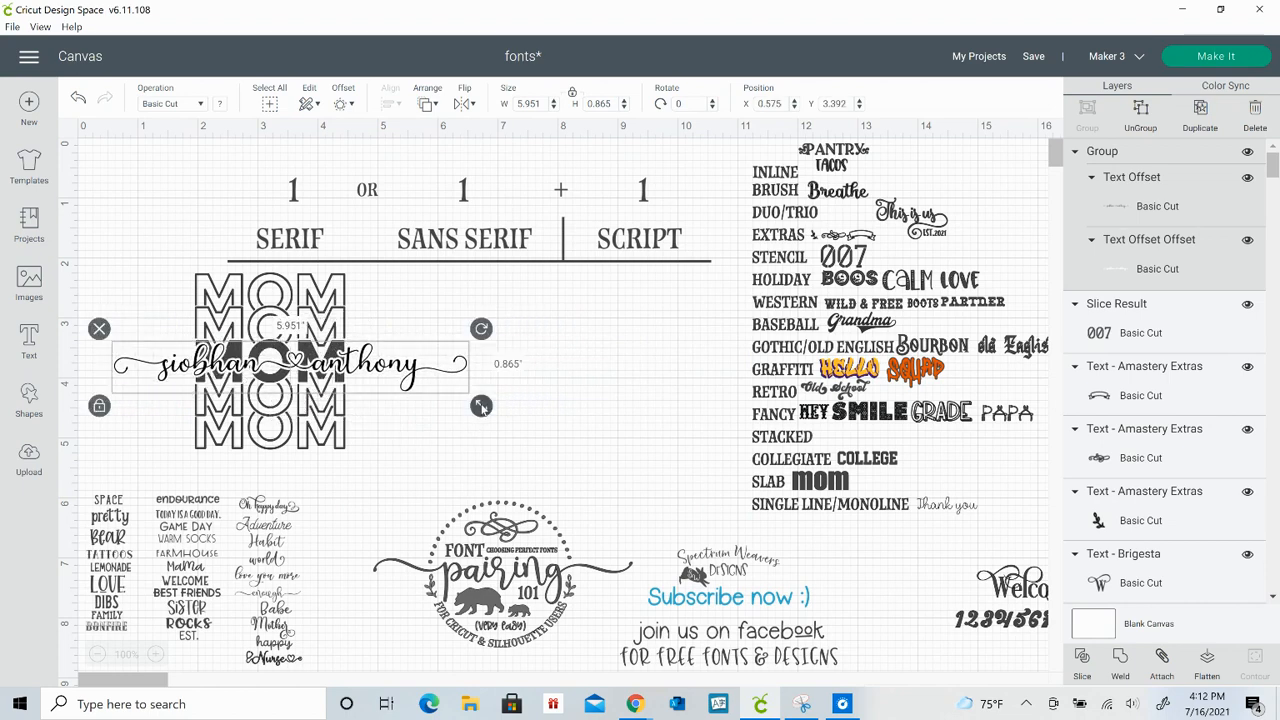
{"action": "left_click_drag", "start_coordinate": [482, 408], "coordinate": [410, 392]}
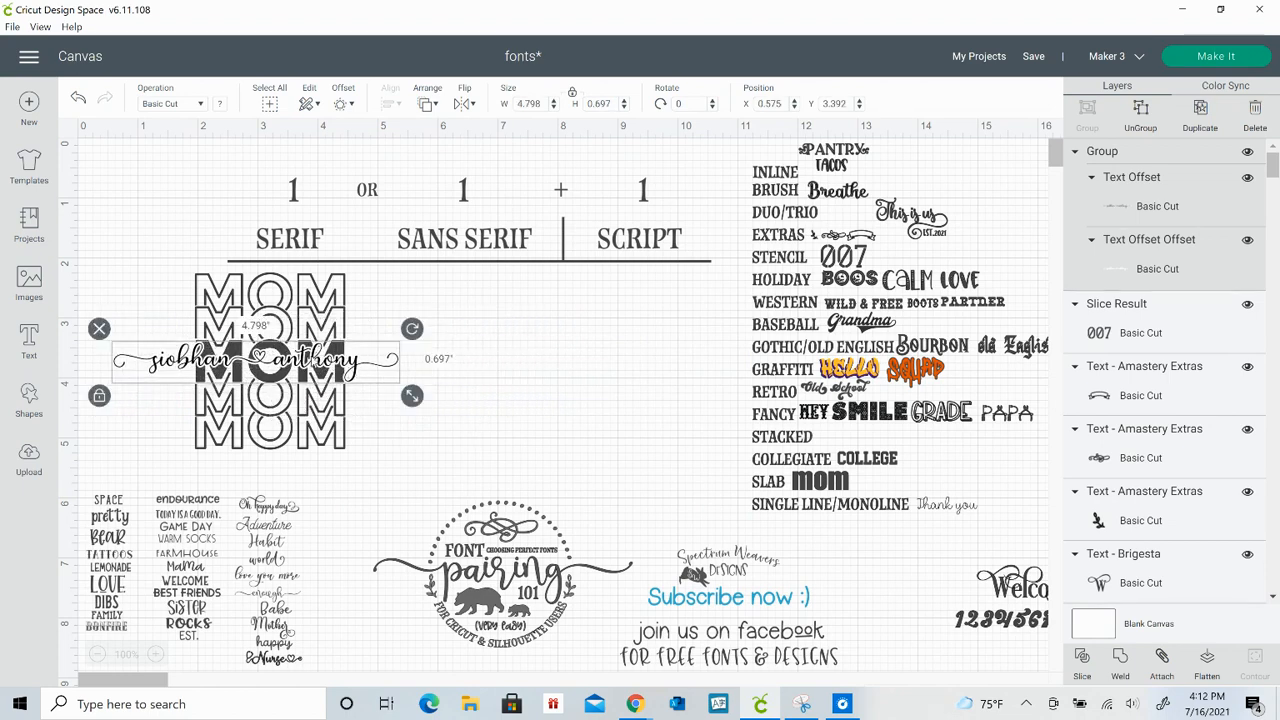
Reposition the grouped script names over the stacked MOM and move the whole design to the middle of the open canvas area
{"action": "left_click_drag", "start_coordinate": [246, 375], "coordinate": [267, 381]}
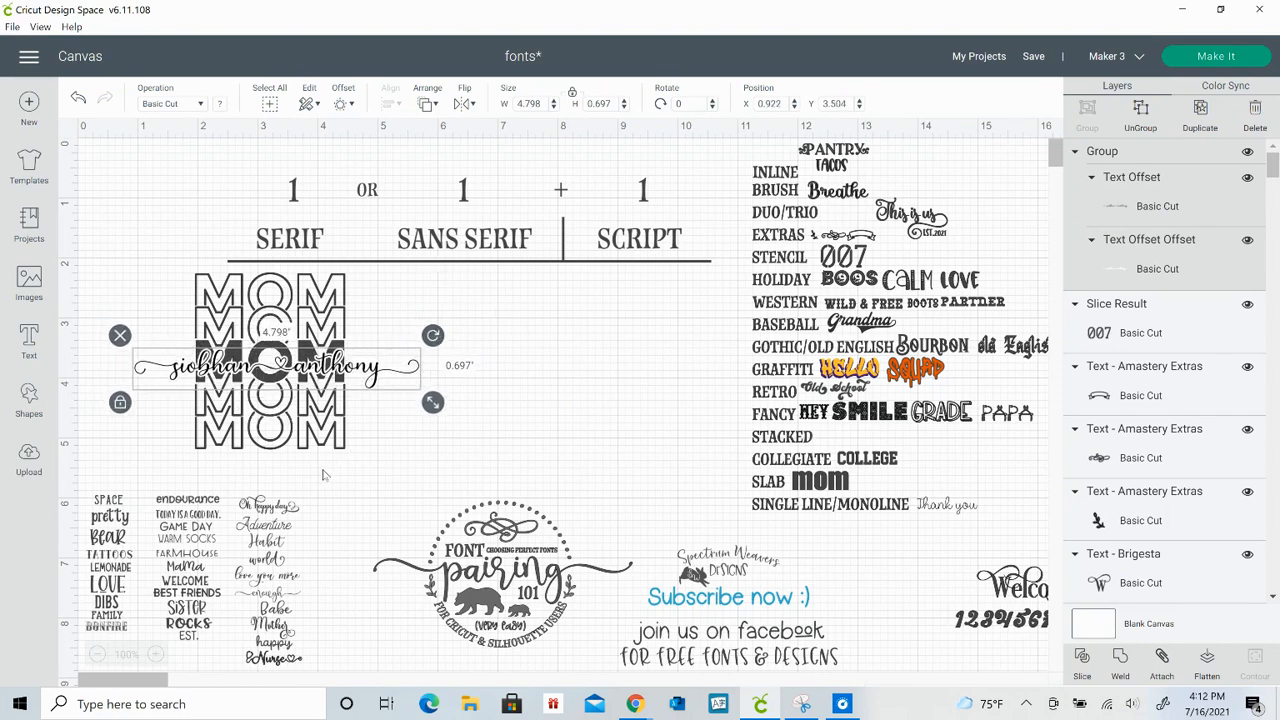
{"action": "left_click_drag", "start_coordinate": [334, 487], "coordinate": [303, 305]}
{"action": "left_click_drag", "start_coordinate": [300, 376], "coordinate": [501, 403]}
{"action": "left_click", "coordinate": [312, 358]}
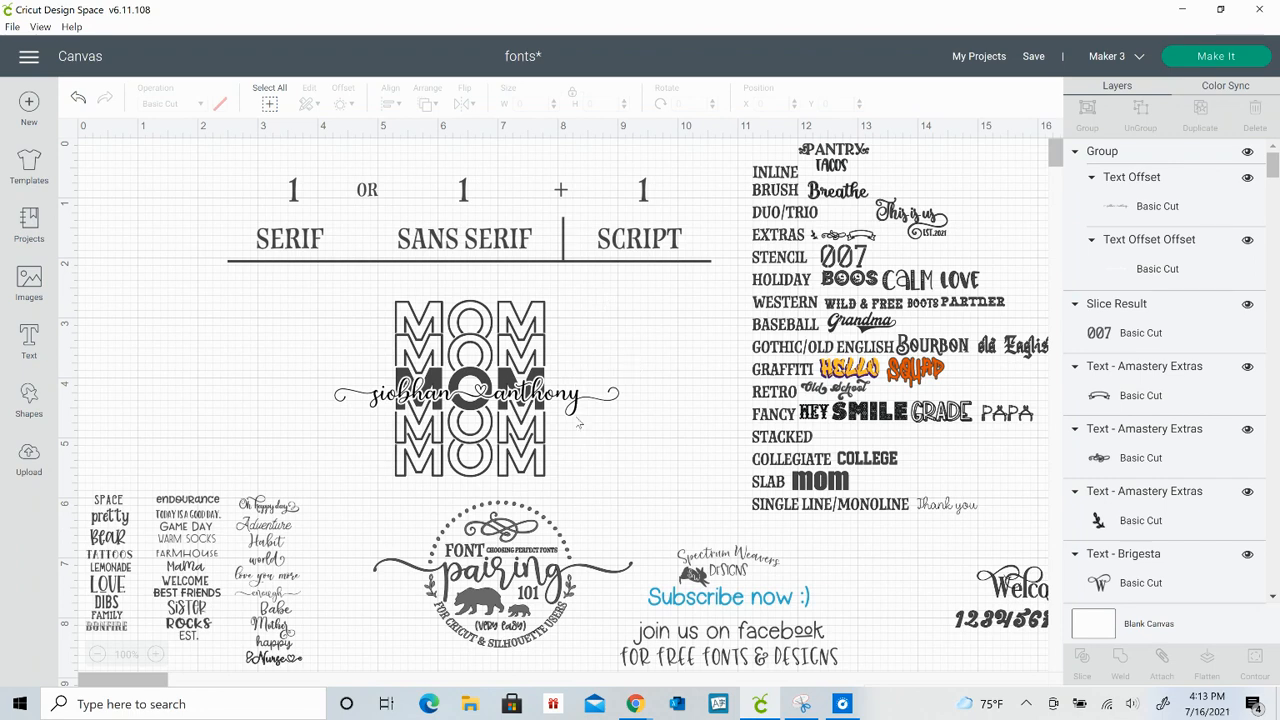
Lift the grouped script names off the MOM stack, shrink them and park them below the numerals sample
{"action": "left_click_drag", "start_coordinate": [569, 403], "coordinate": [699, 433]}
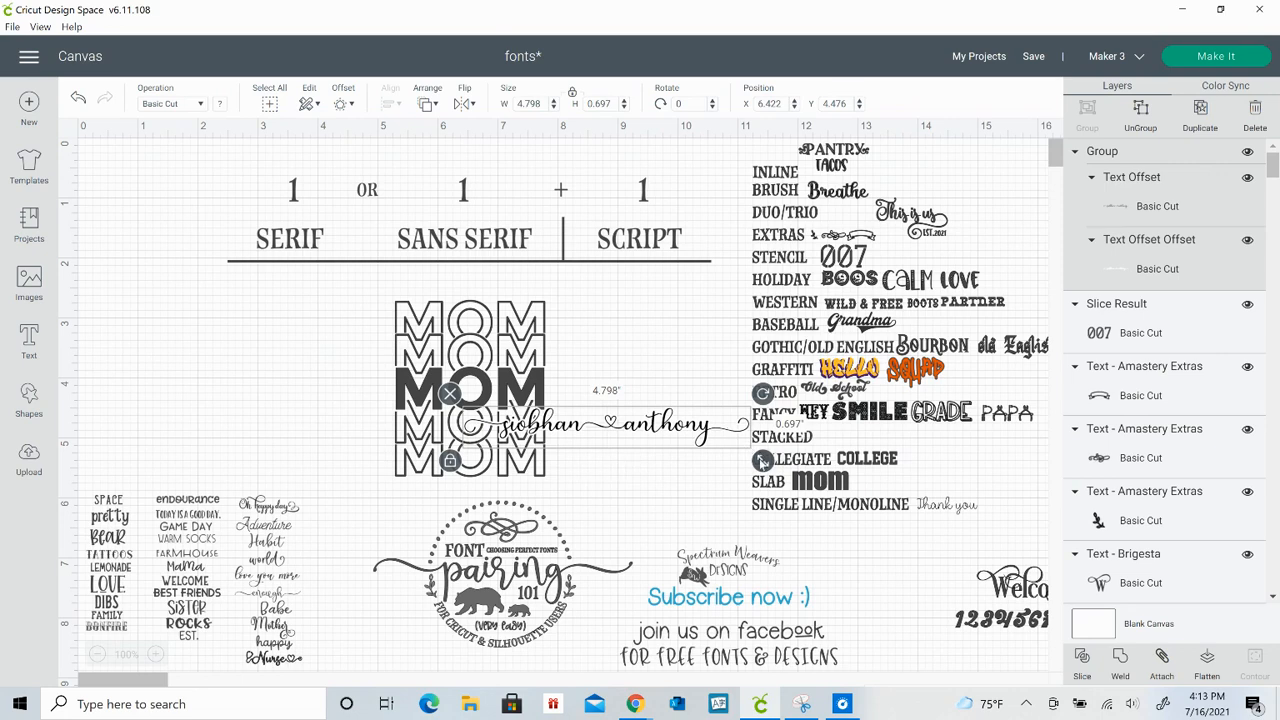
{"action": "left_click_drag", "start_coordinate": [763, 460], "coordinate": [653, 440]}
{"action": "left_click_drag", "start_coordinate": [560, 425], "coordinate": [1004, 660]}
{"action": "left_click", "coordinate": [556, 408]}
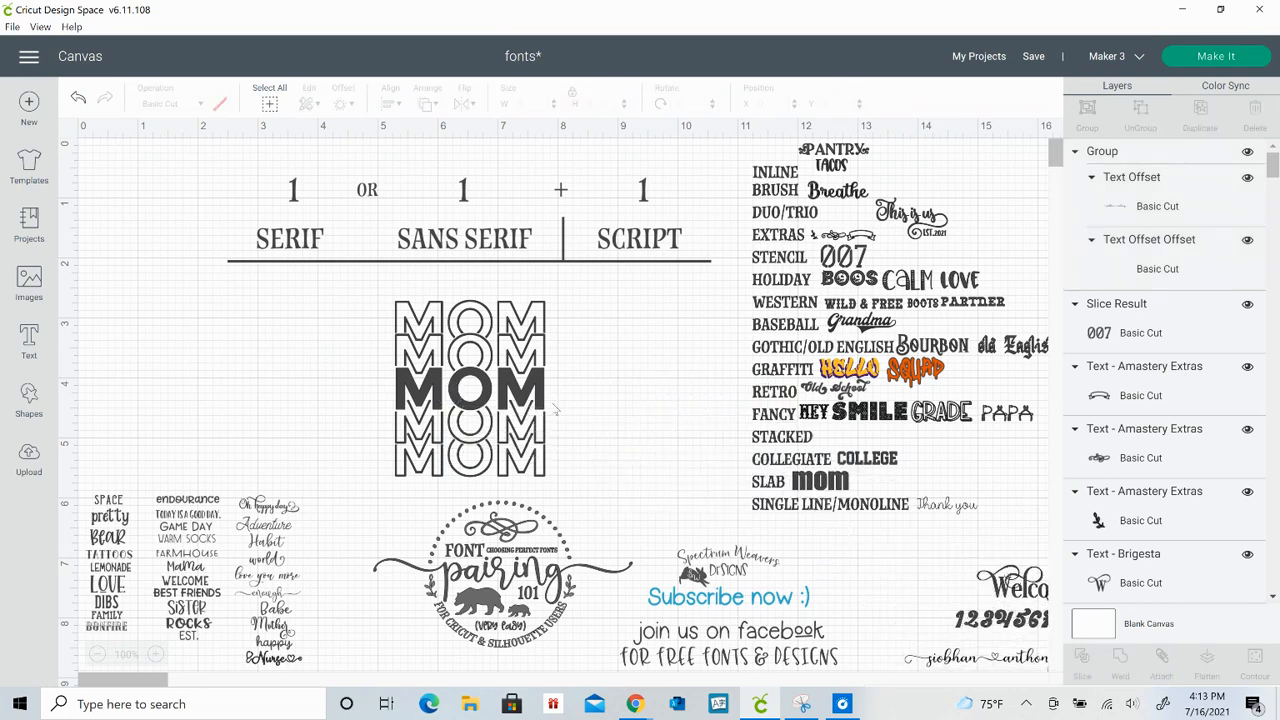
Shrink the MOM stack to a thumbnail and place it beside the STACKED label
{"action": "left_click", "coordinate": [512, 408]}
{"action": "left_click_drag", "start_coordinate": [556, 484], "coordinate": [857, 447]}
Move the COLLEGE sample into the open canvas area and enlarge it to about 3.79 in wide
{"action": "left_click", "coordinate": [897, 466]}
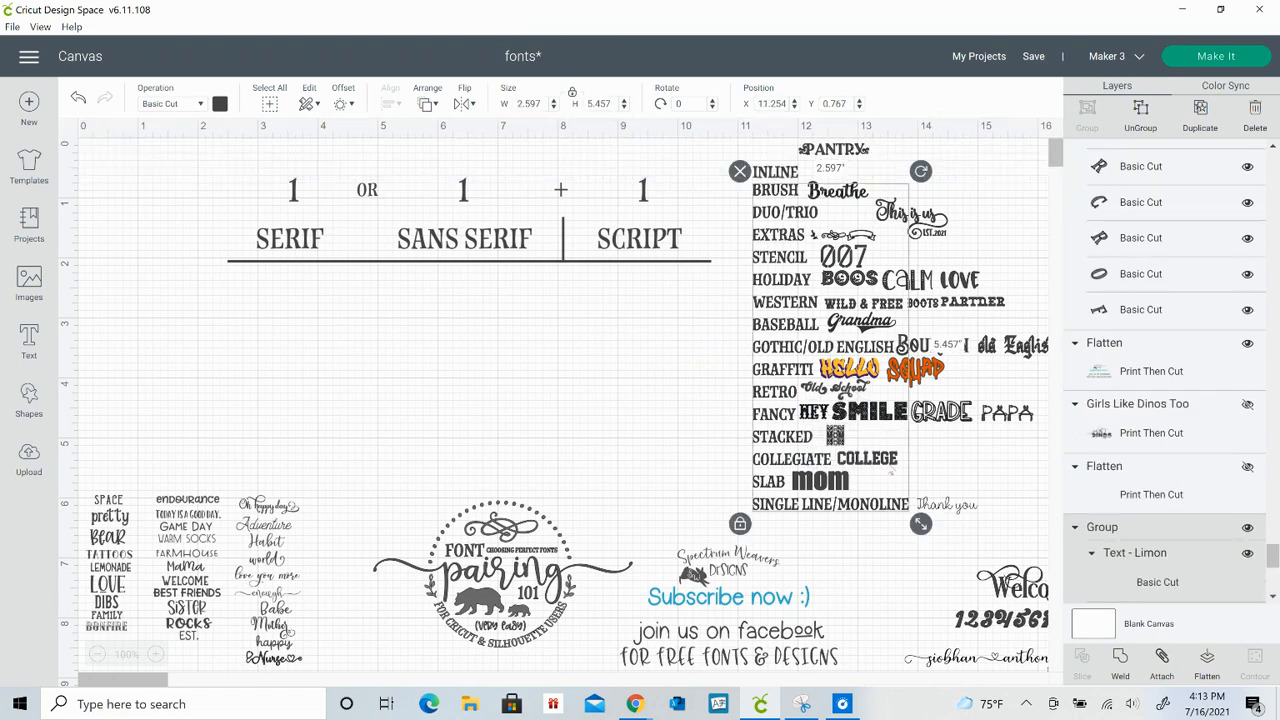
{"action": "left_click", "coordinate": [897, 467]}
{"action": "left_click_drag", "start_coordinate": [897, 467], "coordinate": [642, 436]}
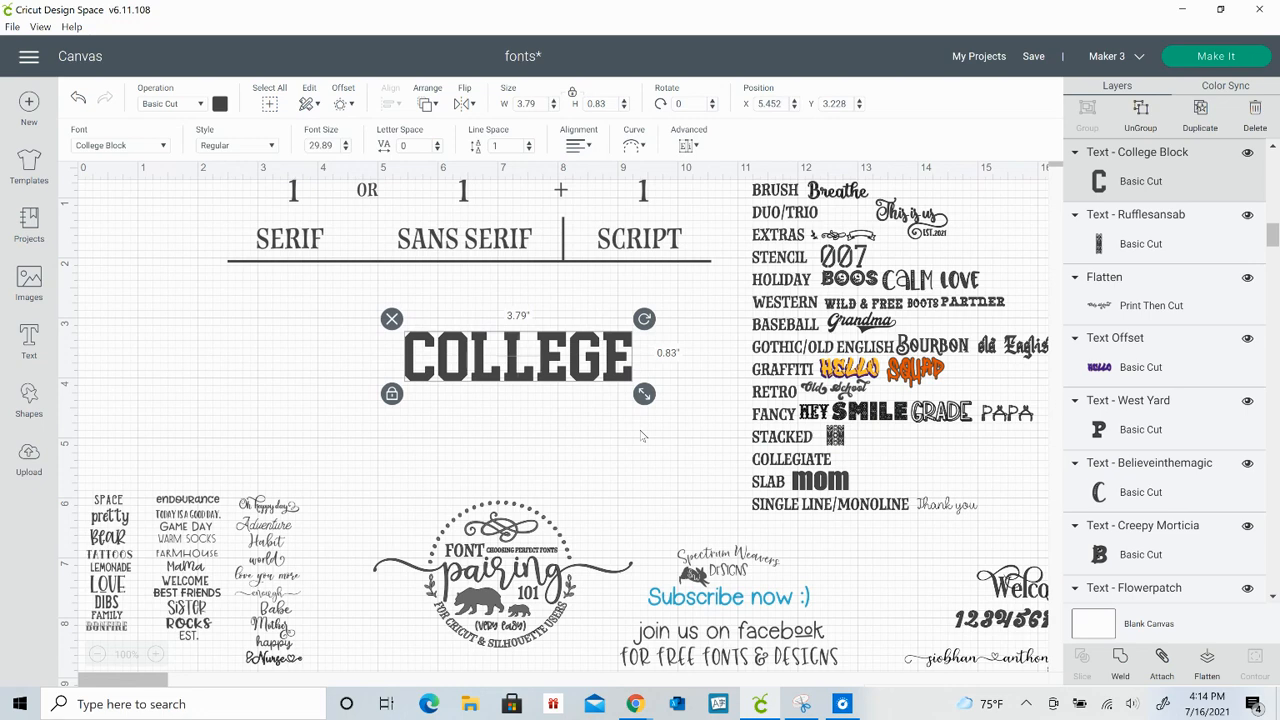
Shrink the COLLEGE sample to about 0.87 in wide and return it beside the COLLEGIATE label
{"action": "left_click", "coordinate": [637, 432]}
{"action": "left_click", "coordinate": [627, 384]}
{"action": "left_click_drag", "start_coordinate": [643, 396], "coordinate": [876, 459]}
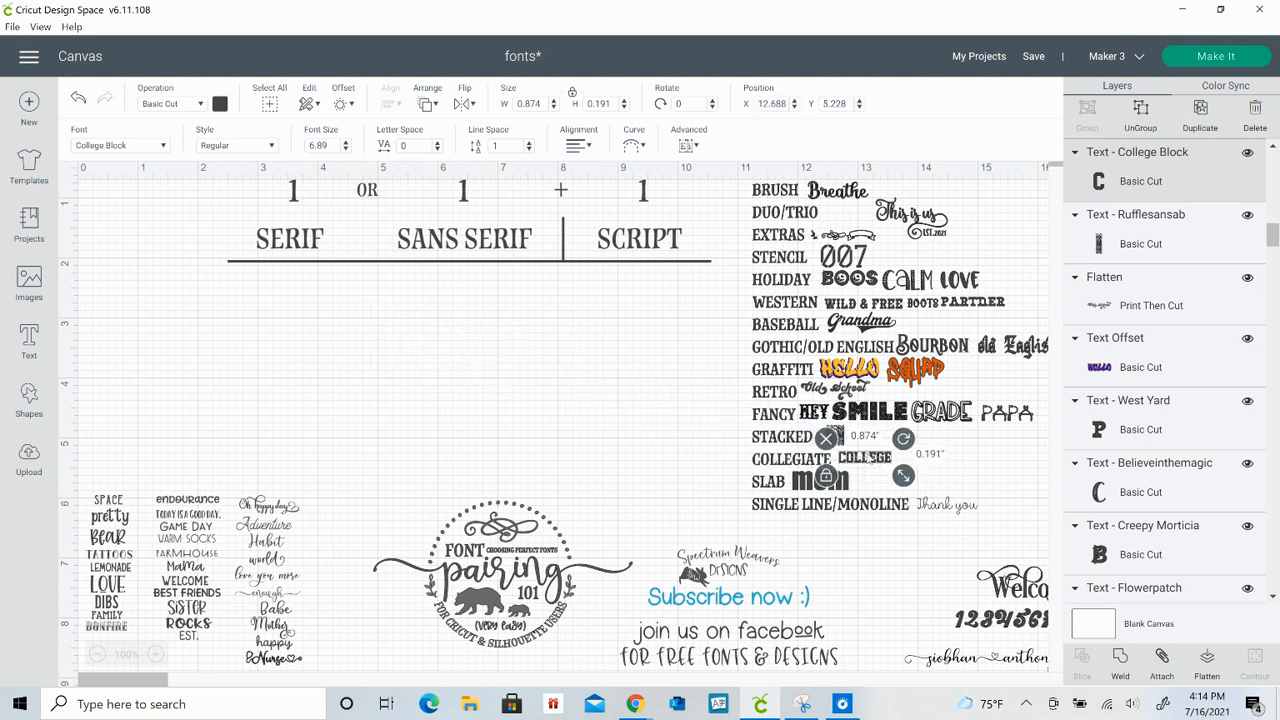
Move the slab mom sample into the open canvas area and enlarge it to about 3.56 in wide
{"action": "left_click", "coordinate": [620, 462]}
{"action": "left_click", "coordinate": [822, 488]}
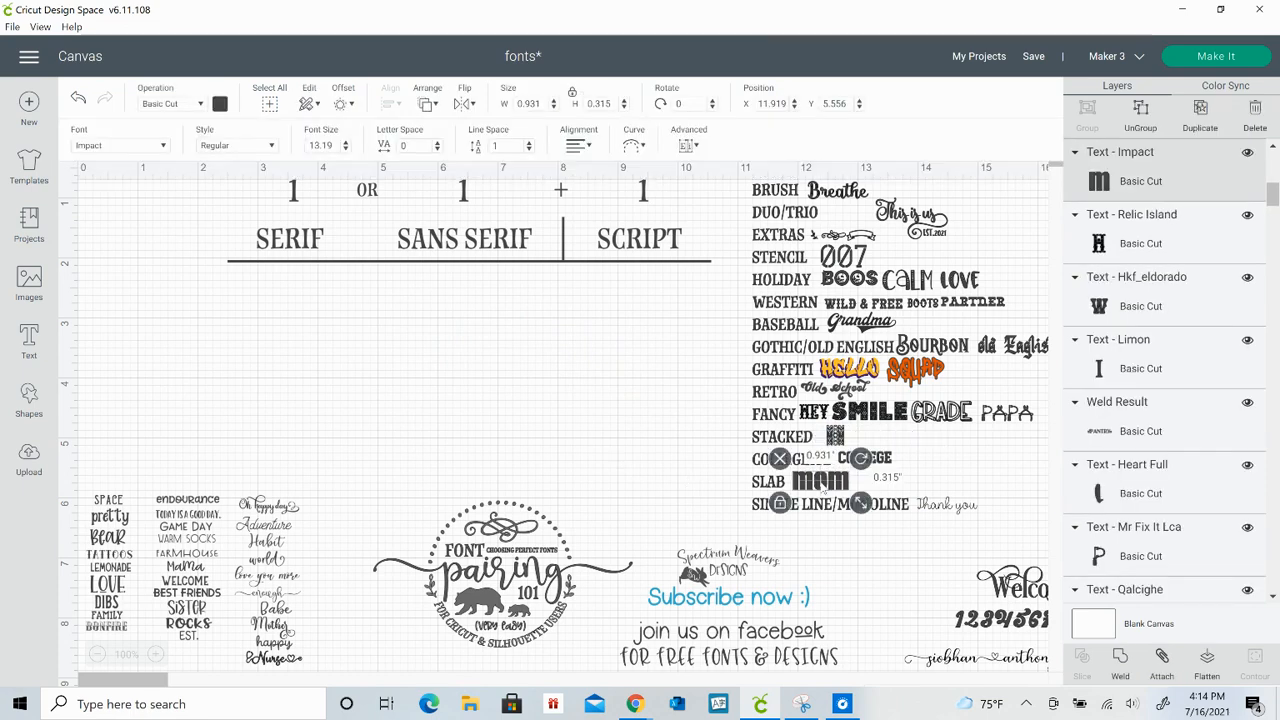
{"action": "left_click_drag", "start_coordinate": [822, 488], "coordinate": [509, 431]}
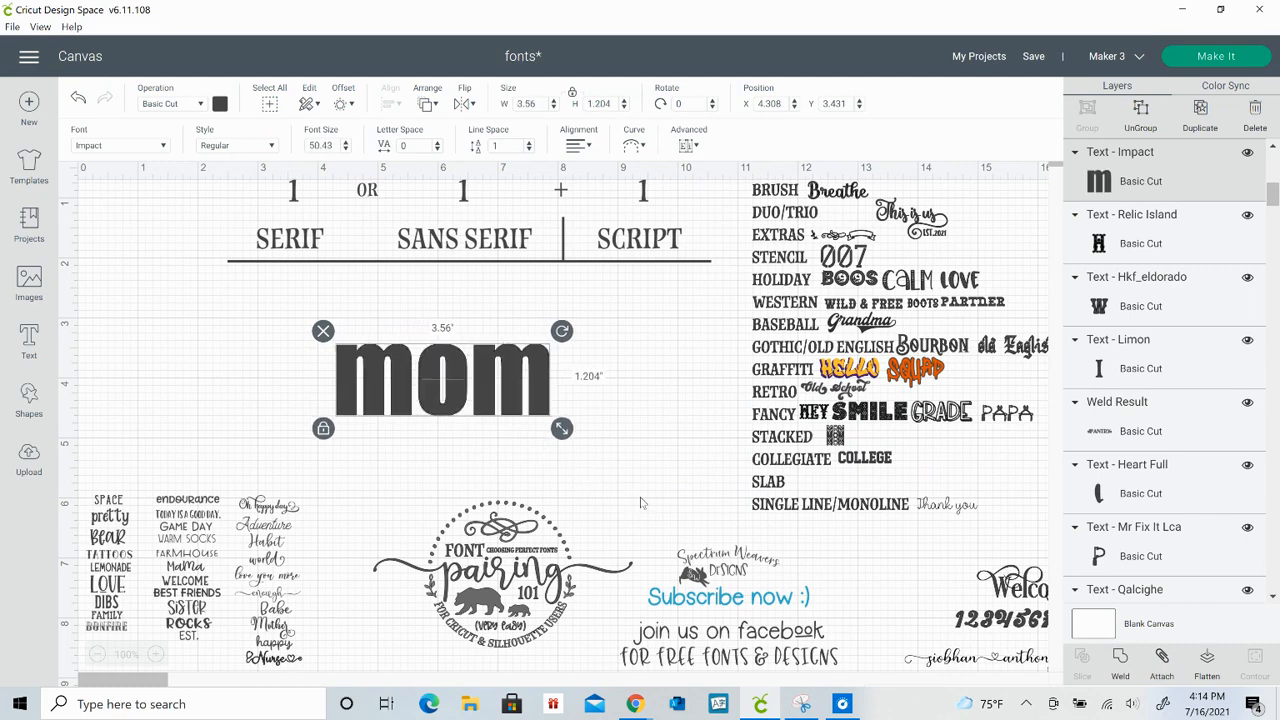
{"action": "left_click_drag", "start_coordinate": [968, 620], "coordinate": [447, 454]}
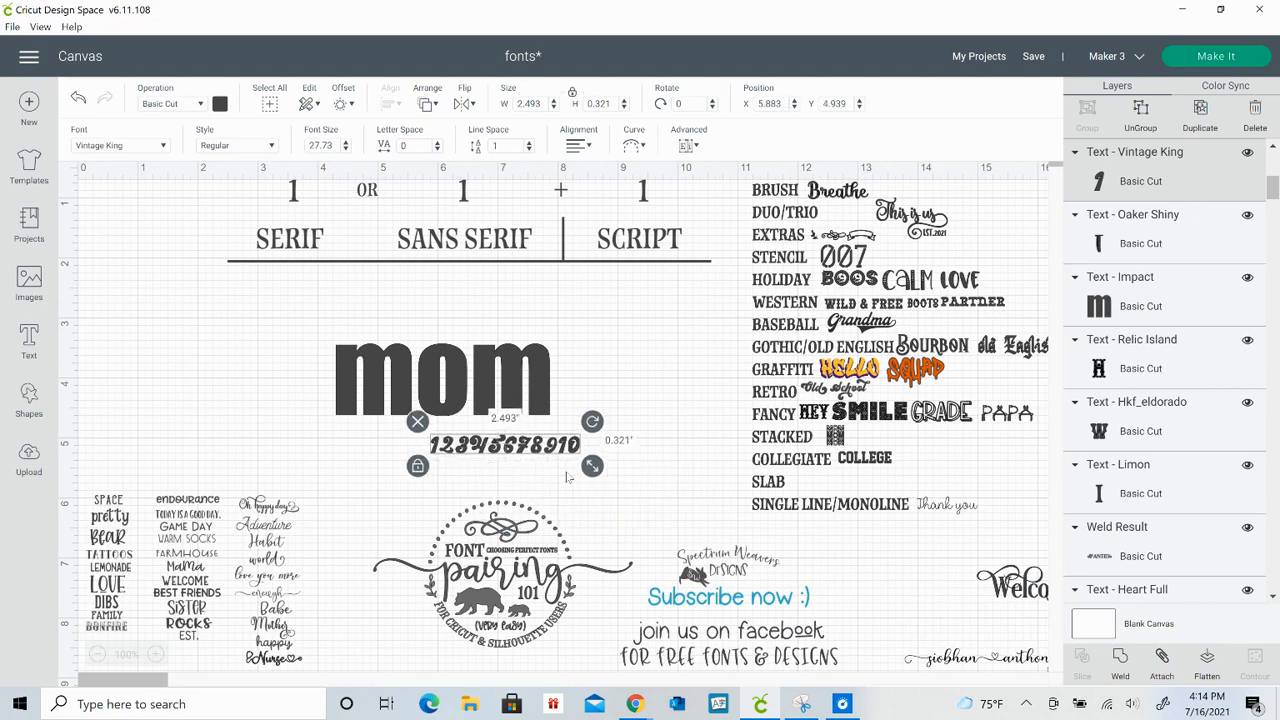
{"action": "left_click_drag", "start_coordinate": [602, 480], "coordinate": [690, 496]}
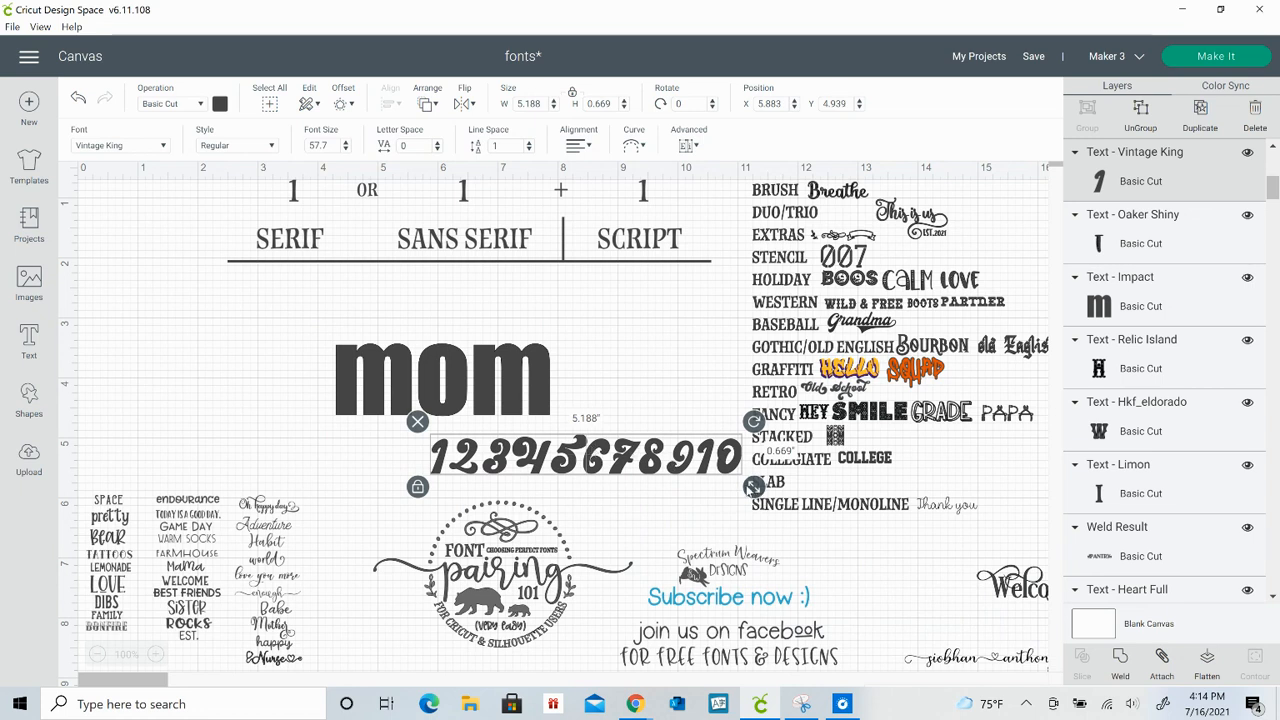
{"action": "left_click_drag", "start_coordinate": [753, 487], "coordinate": [625, 470]}
{"action": "left_click_drag", "start_coordinate": [545, 450], "coordinate": [994, 630]}
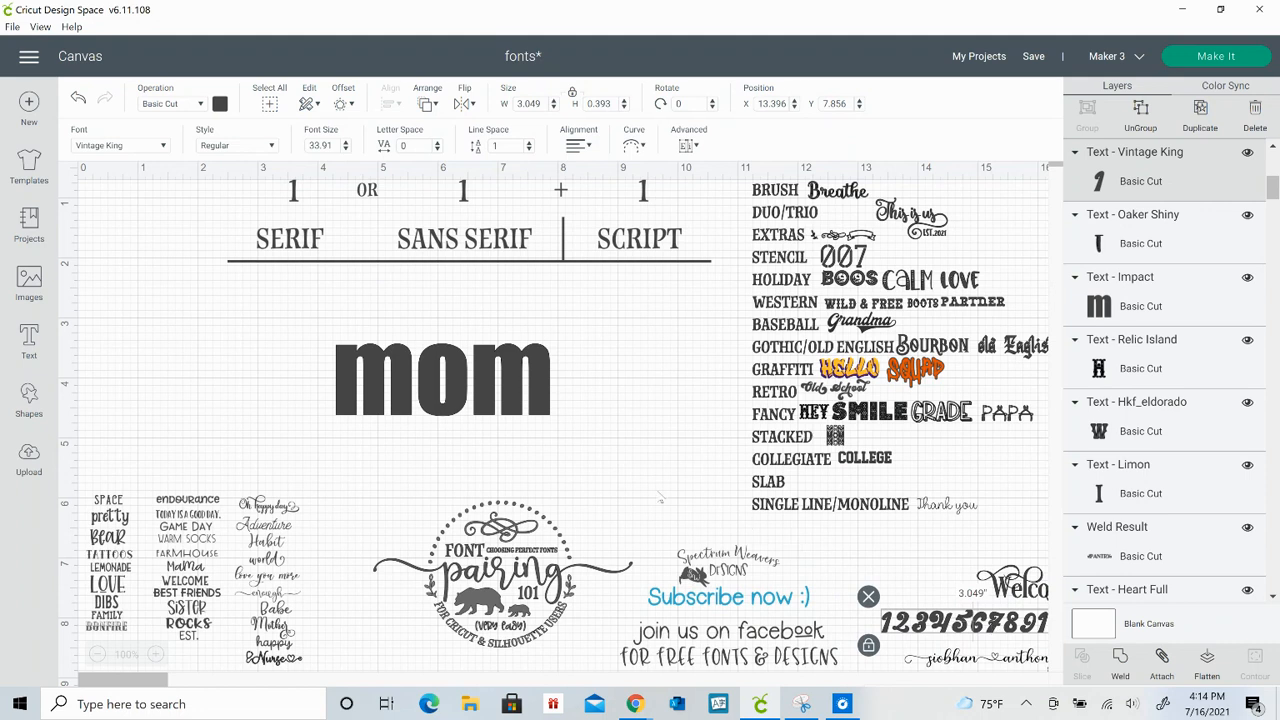
Shrink the slab mom sample to about 0.96 in wide and return it beside the SLAB label
{"action": "left_click", "coordinate": [527, 405]}
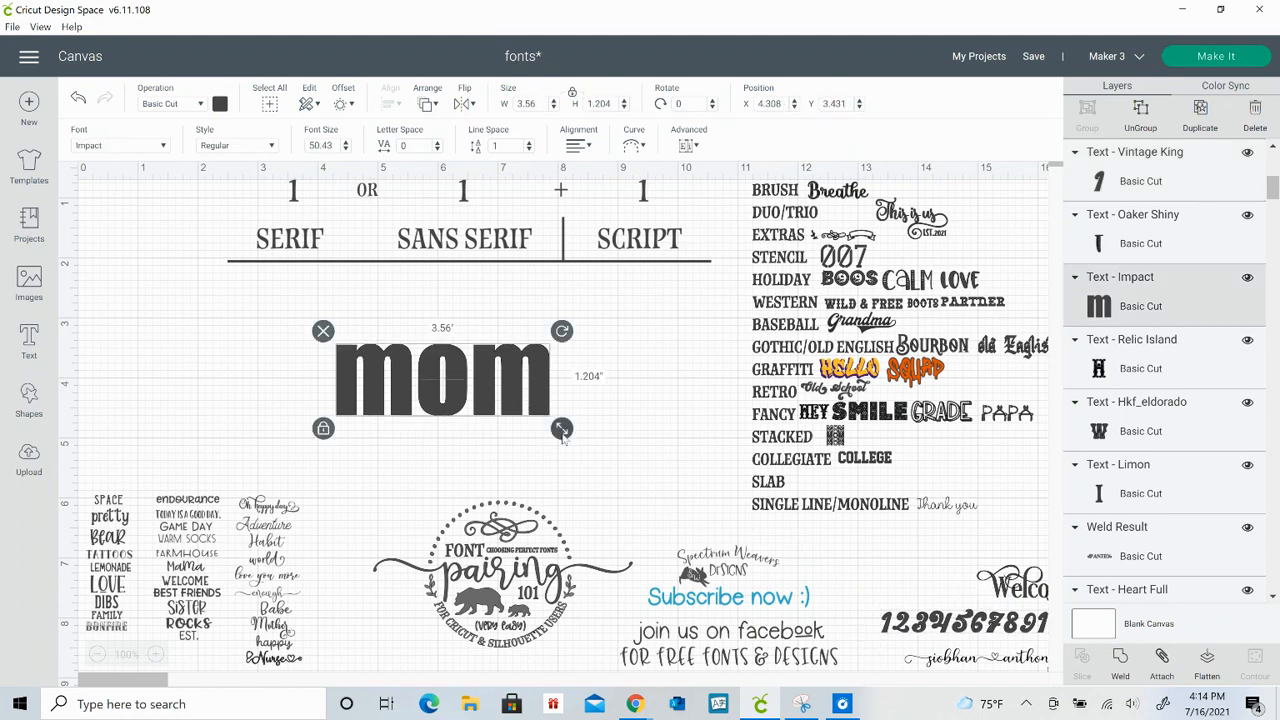
{"action": "left_click_drag", "start_coordinate": [564, 438], "coordinate": [549, 423]}
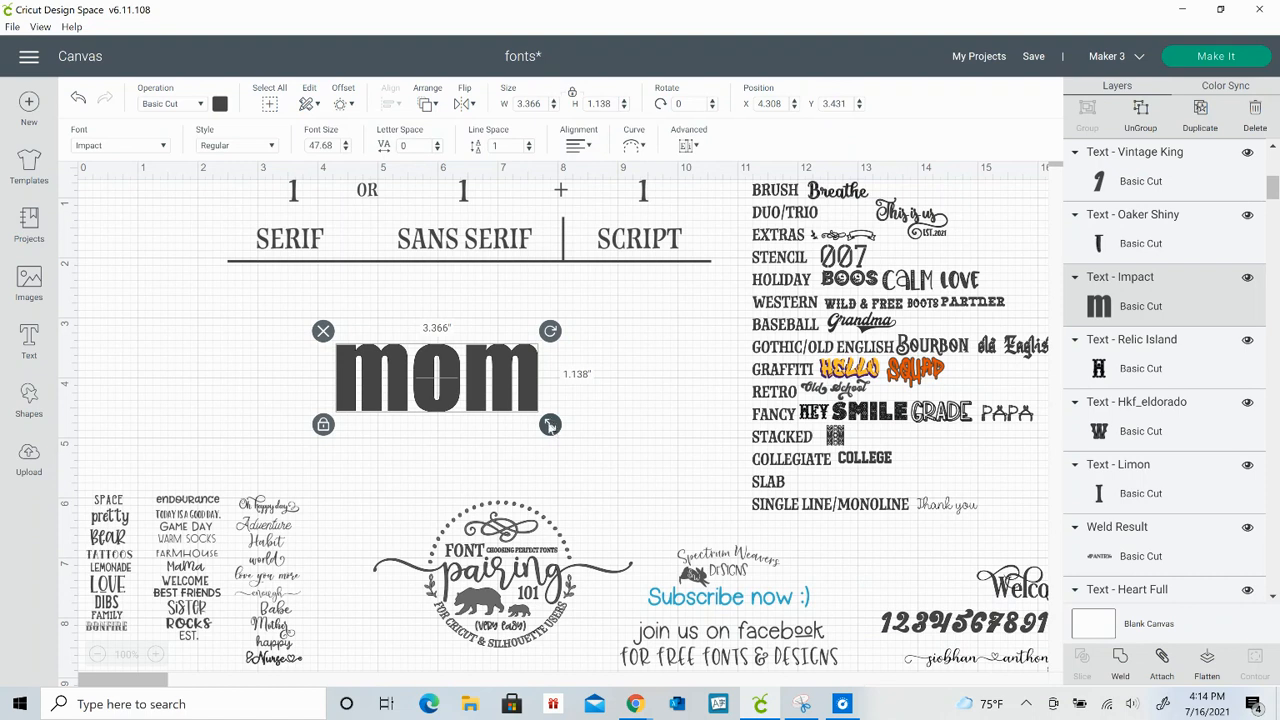
{"action": "left_click_drag", "start_coordinate": [549, 423], "coordinate": [826, 484]}
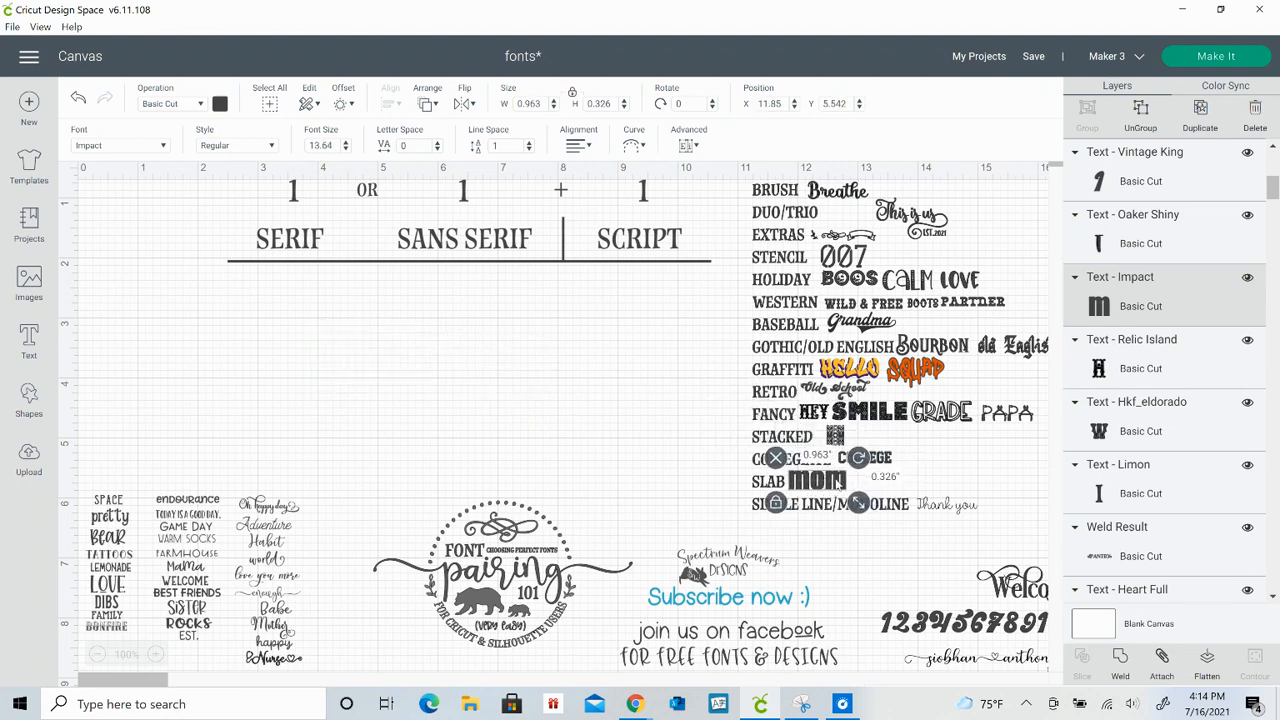
Enlarge the single-line Thank you sample to about 5.90 in wide and position it in the open area below the SERIF headings
{"action": "left_click", "coordinate": [946, 506]}
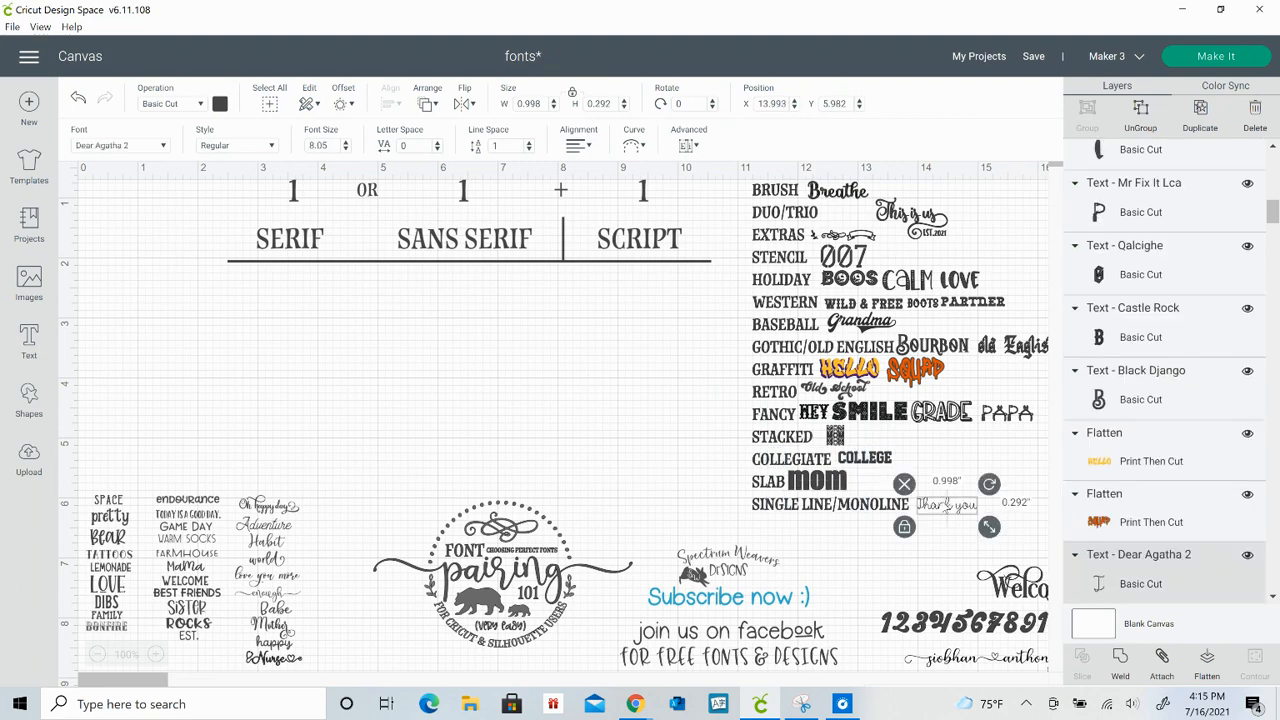
{"action": "left_click_drag", "start_coordinate": [947, 506], "coordinate": [694, 436]}
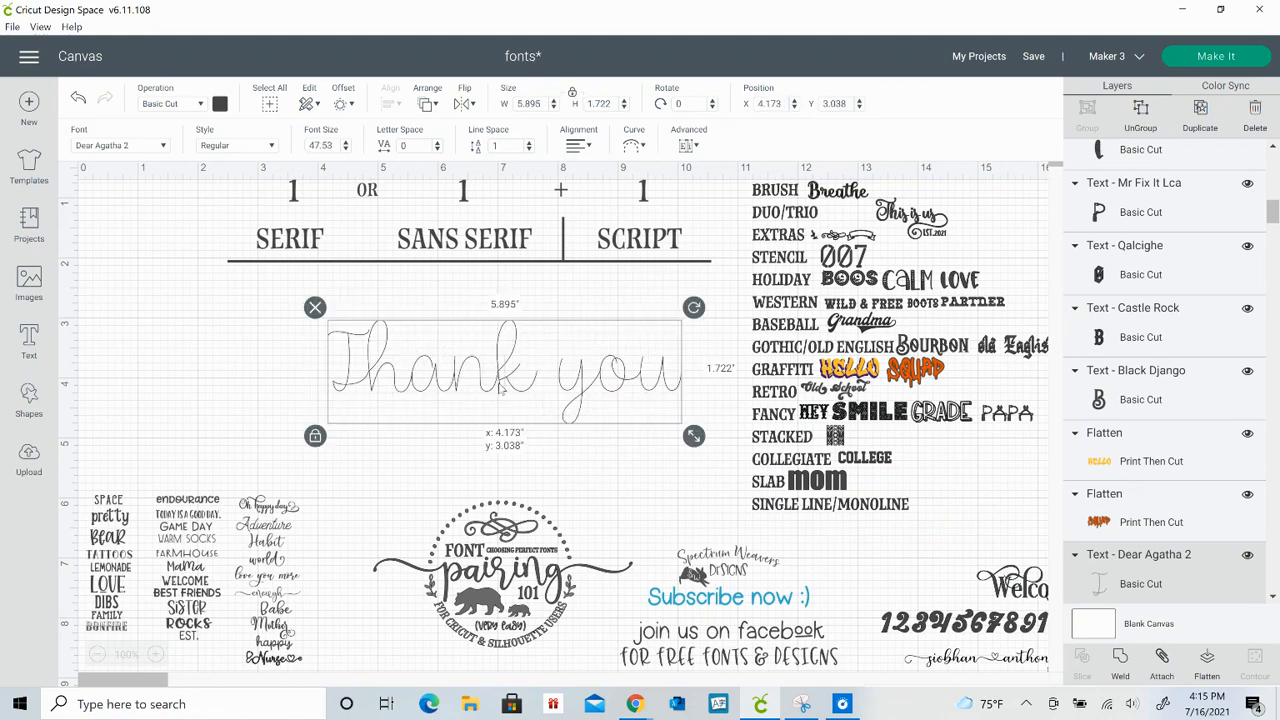
{"action": "left_click_drag", "start_coordinate": [500, 389], "coordinate": [410, 392]}
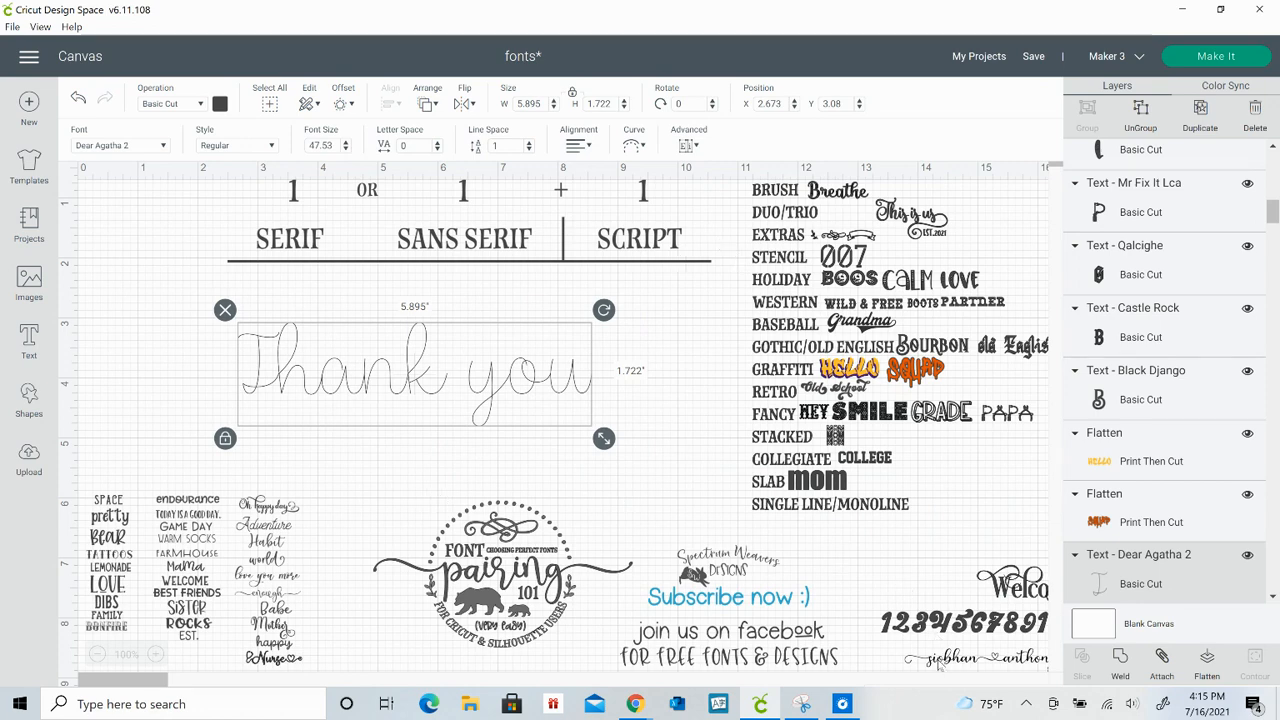
Bring the grouped script names under the Thank you sample and enlarge them to about 6.12 in wide for comparison
{"action": "left_click", "coordinate": [937, 668]}
{"action": "left_click_drag", "start_coordinate": [937, 668], "coordinate": [321, 436]}
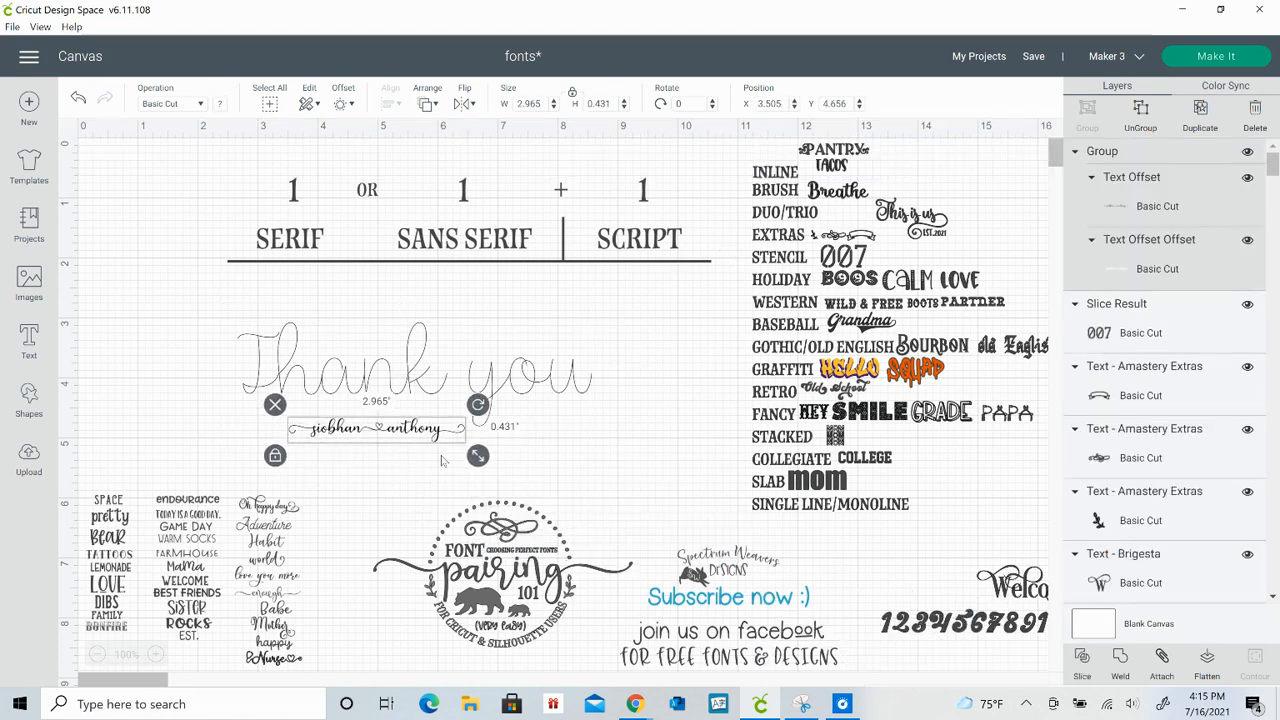
{"action": "left_click_drag", "start_coordinate": [478, 456], "coordinate": [640, 490]}
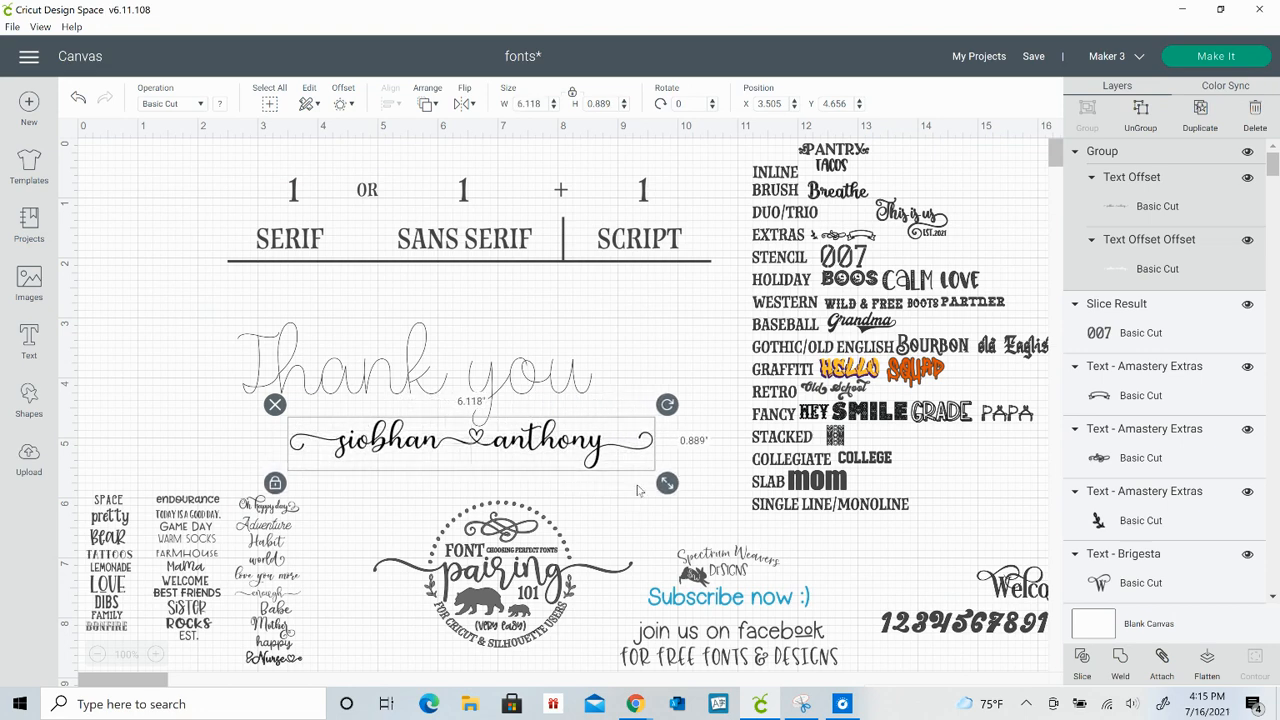
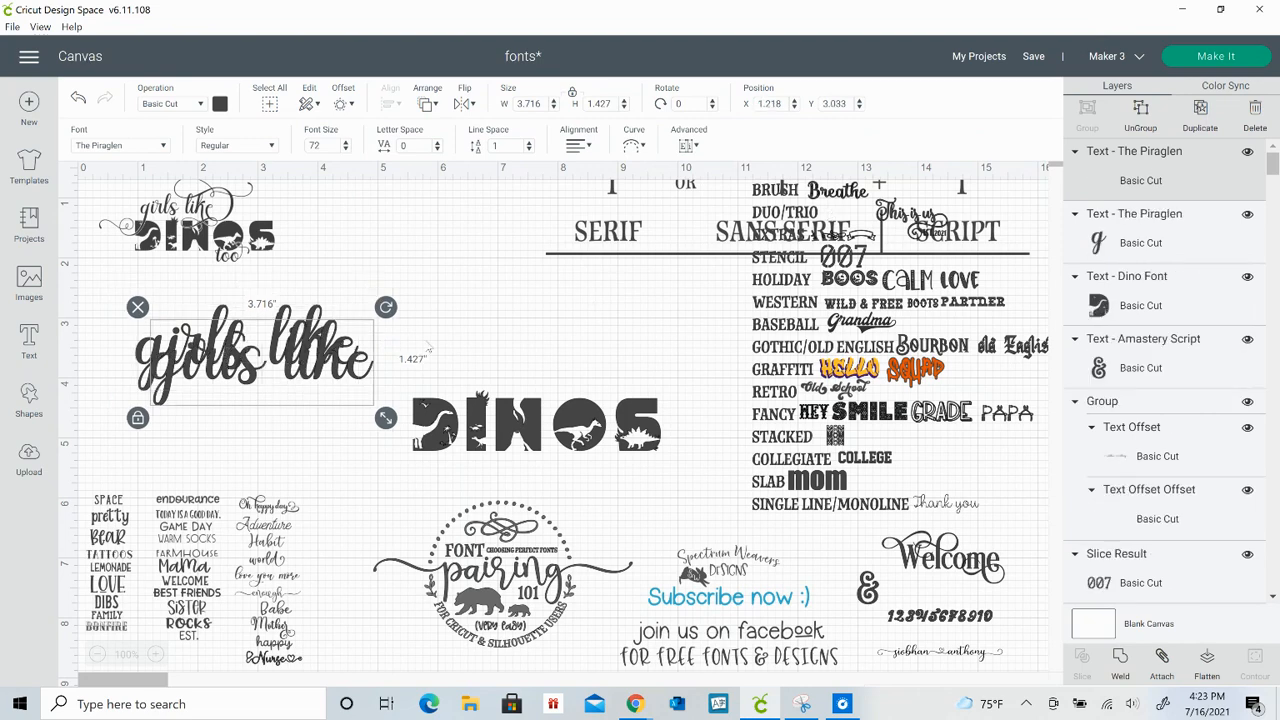
Move the duplicate "girls like" text below the original and change its wording to "too"
{"action": "left_click_drag", "start_coordinate": [372, 366], "coordinate": [350, 421]}
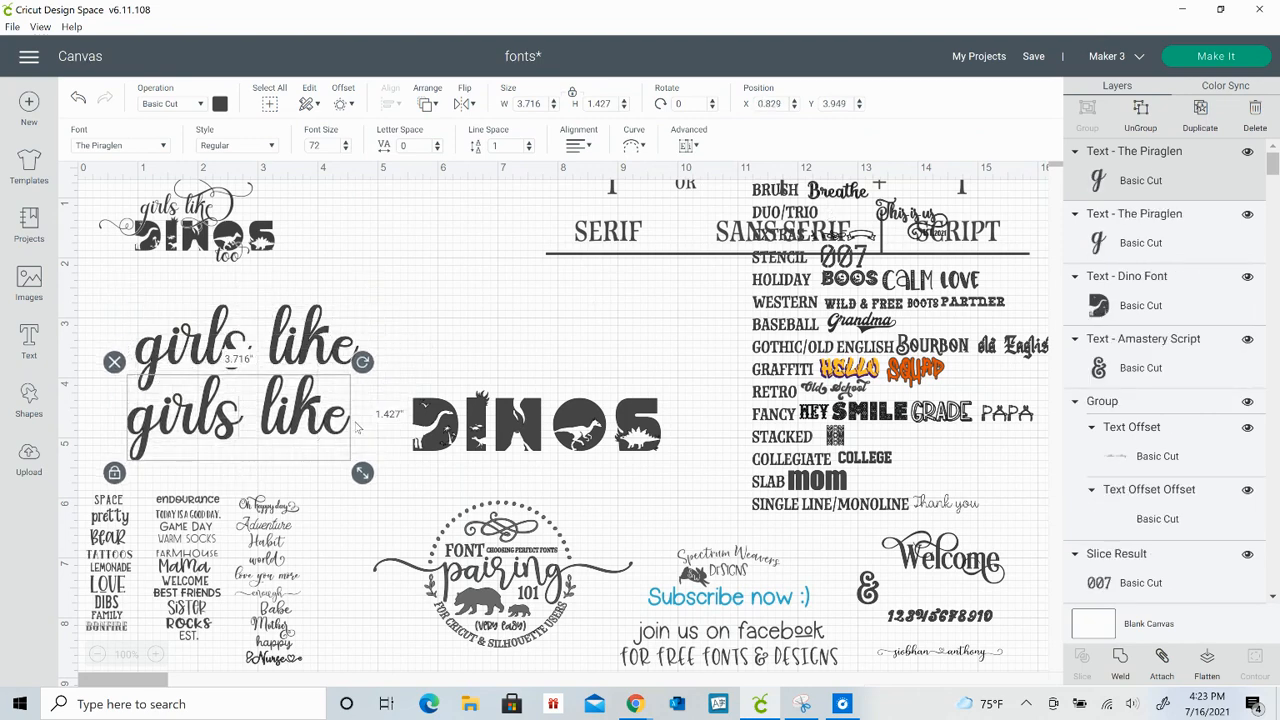
{"action": "double_click", "coordinate": [348, 428]}
{"action": "key", "text": "BackSpace"}
{"action": "key", "text": "BackSpace"}
{"action": "key", "text": "BackSpace"}
{"action": "key", "text": "BackSpace"}
{"action": "key", "text": "BackSpace"}
{"action": "key", "text": "BackSpace"}
{"action": "key", "text": "BackSpace"}
{"action": "key", "text": "BackSpace"}
{"action": "key", "text": "BackSpace"}
{"action": "key", "text": "BackSpace"}
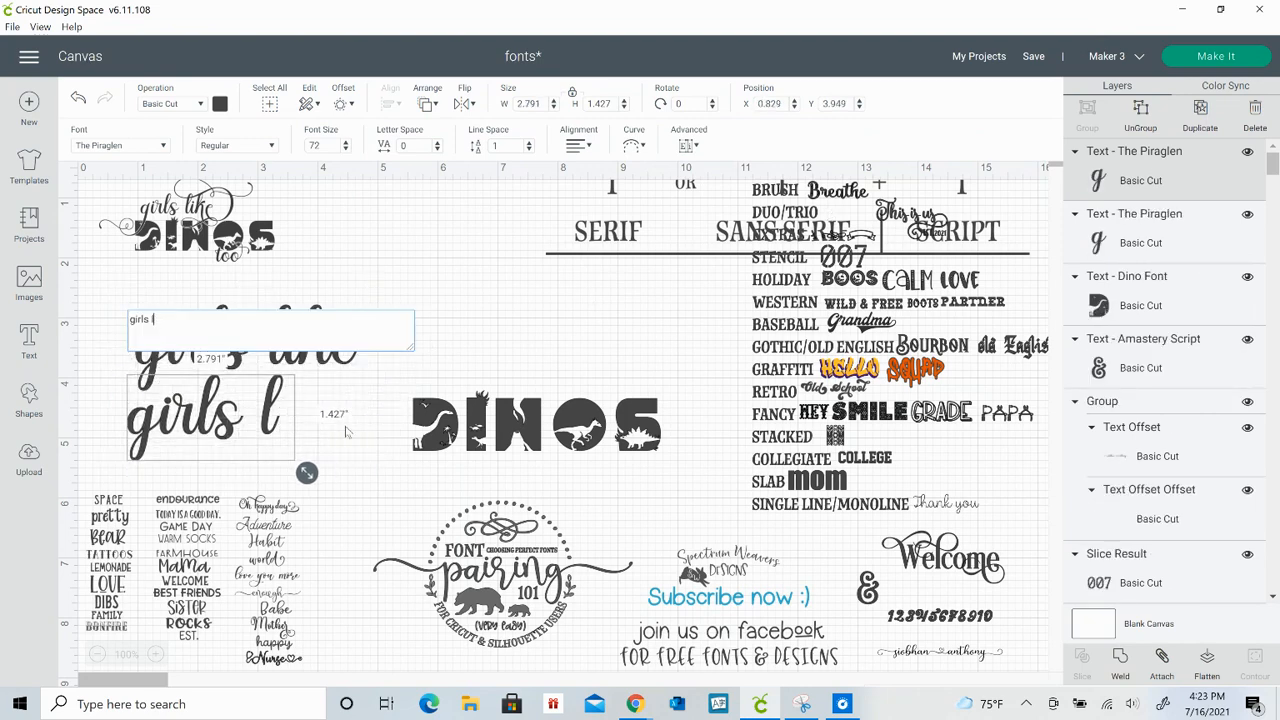
{"action": "type", "text": "too"}
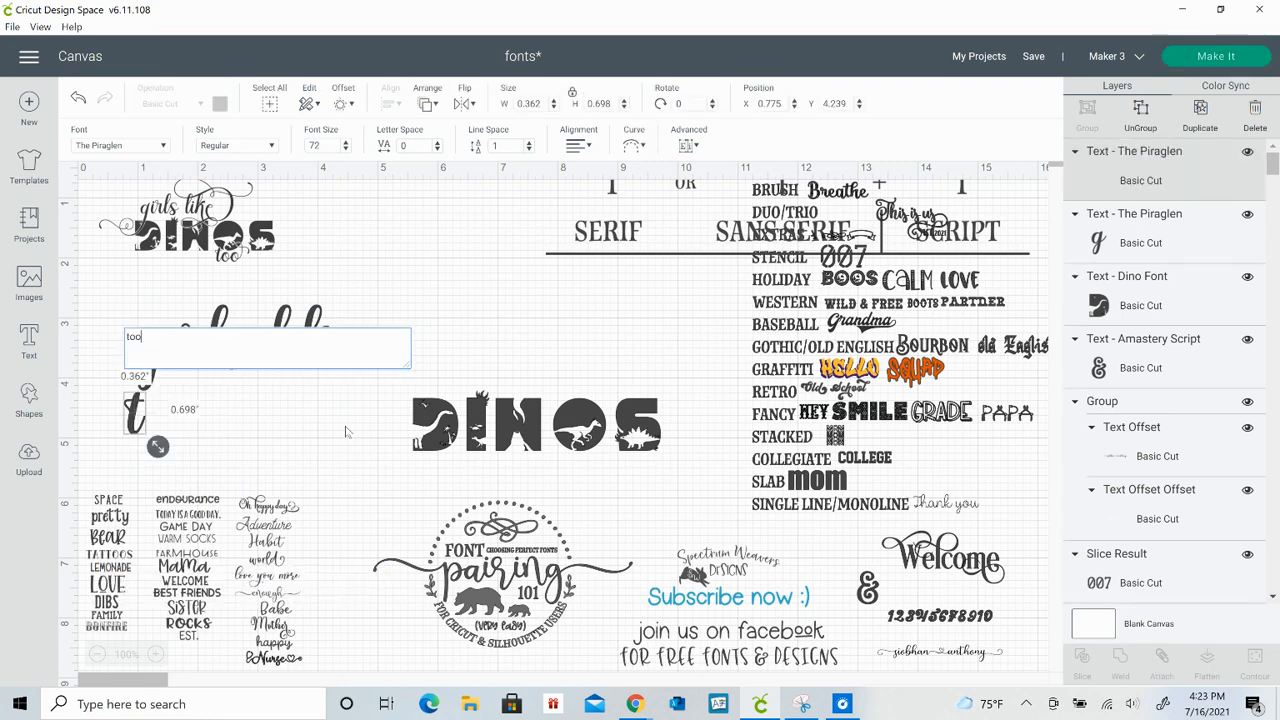
{"action": "left_click", "coordinate": [380, 375]}
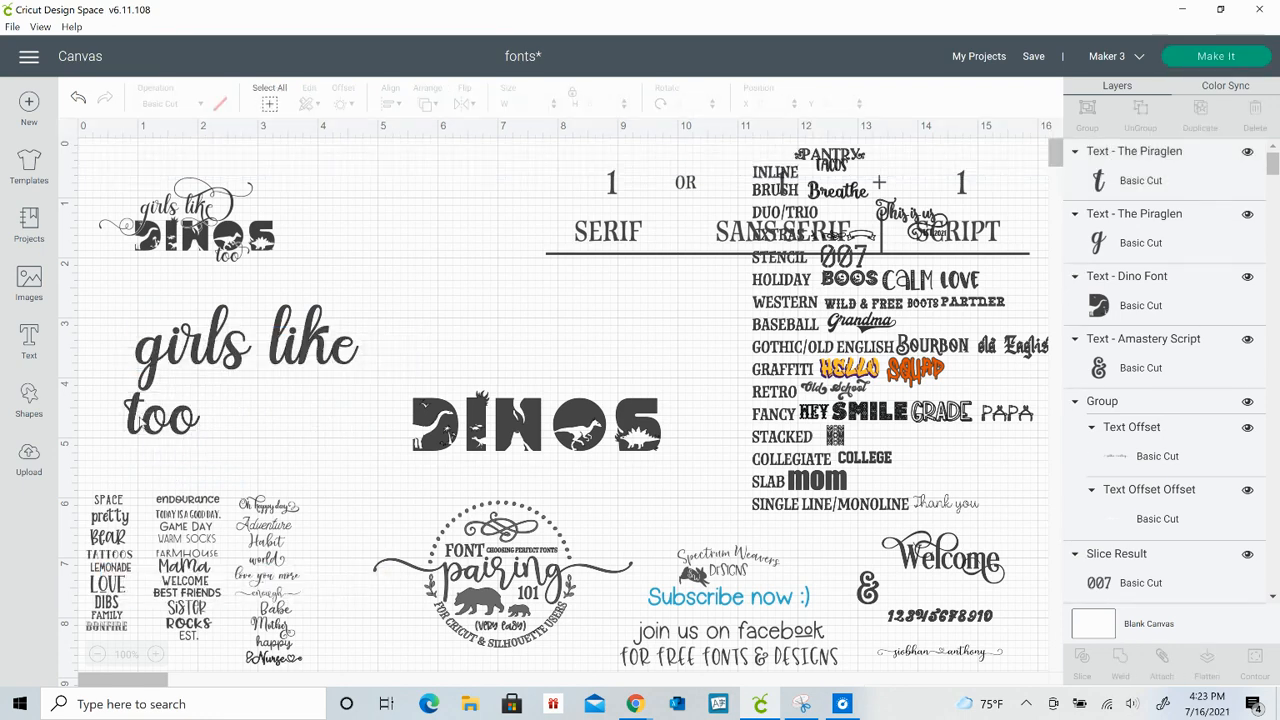
Shrink "girls like" and "too" together, making "too" about 0.94 in wide, and place "too" centred below "girls like"
{"action": "left_click_drag", "start_coordinate": [150, 425], "coordinate": [203, 333]}
{"action": "left_click_drag", "start_coordinate": [370, 429], "coordinate": [312, 400]}
{"action": "left_click", "coordinate": [287, 456]}
{"action": "left_click_drag", "start_coordinate": [180, 372], "coordinate": [244, 431]}
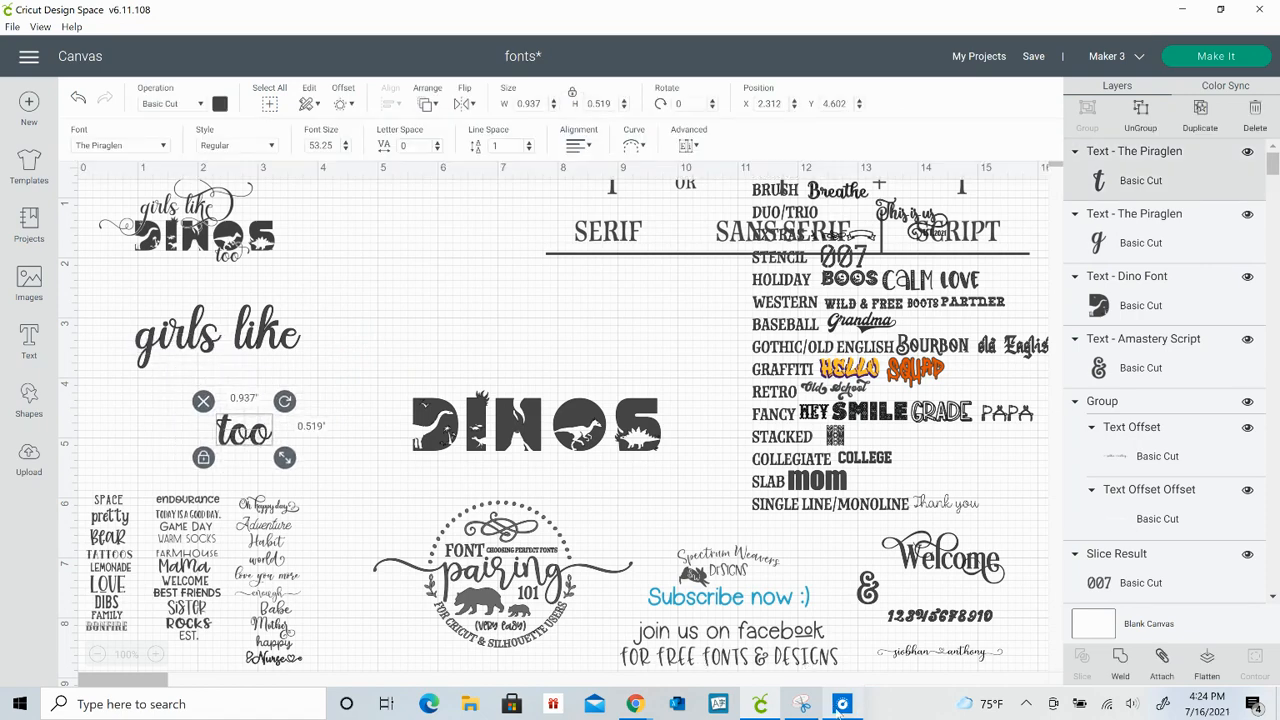
Open UI Character Map, show the glyphs of The Piraglen font and move the window clear of the dinos design
{"action": "left_click", "coordinate": [718, 705]}
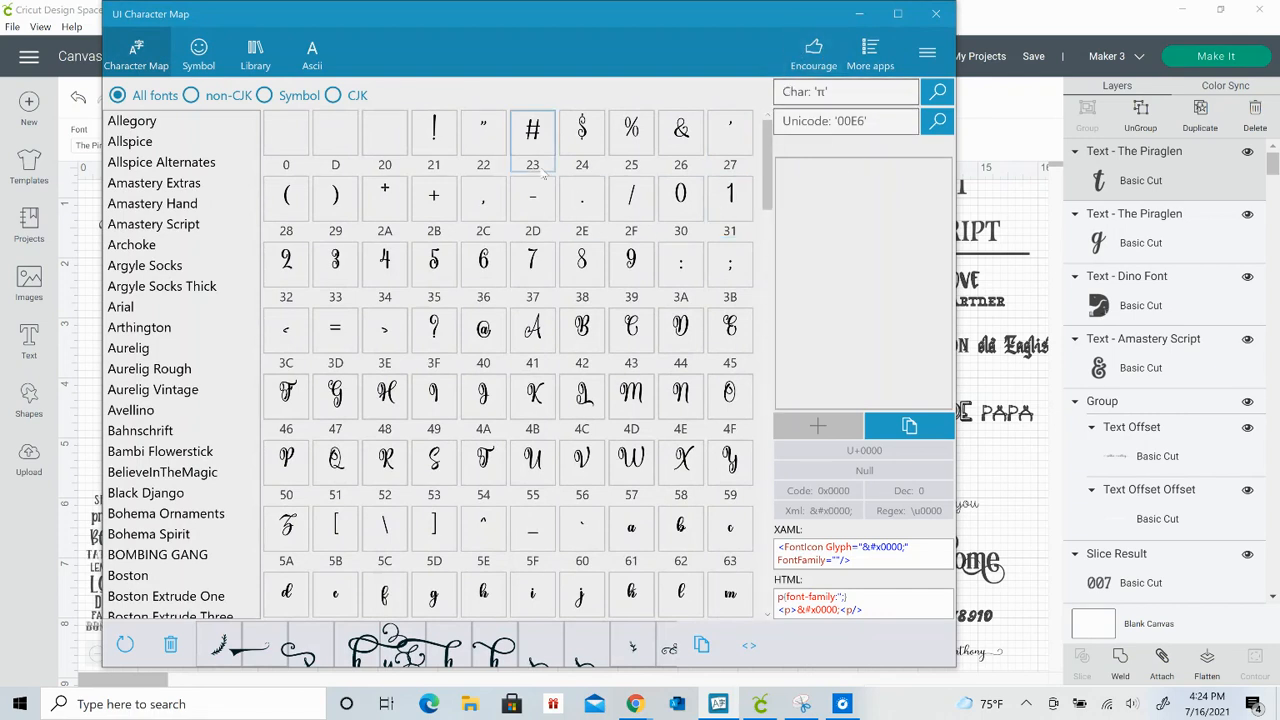
{"action": "left_click", "coordinate": [156, 146]}
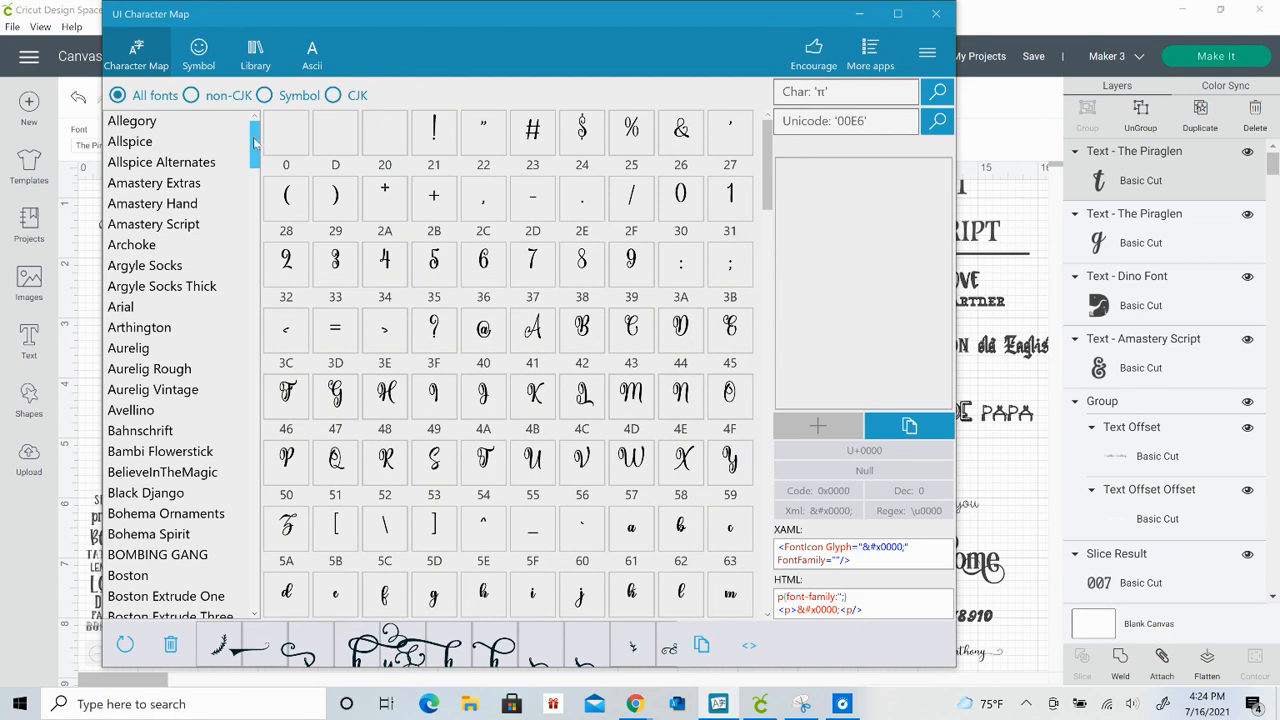
{"action": "left_click_drag", "start_coordinate": [254, 143], "coordinate": [286, 552]}
{"action": "left_click", "coordinate": [197, 401]}
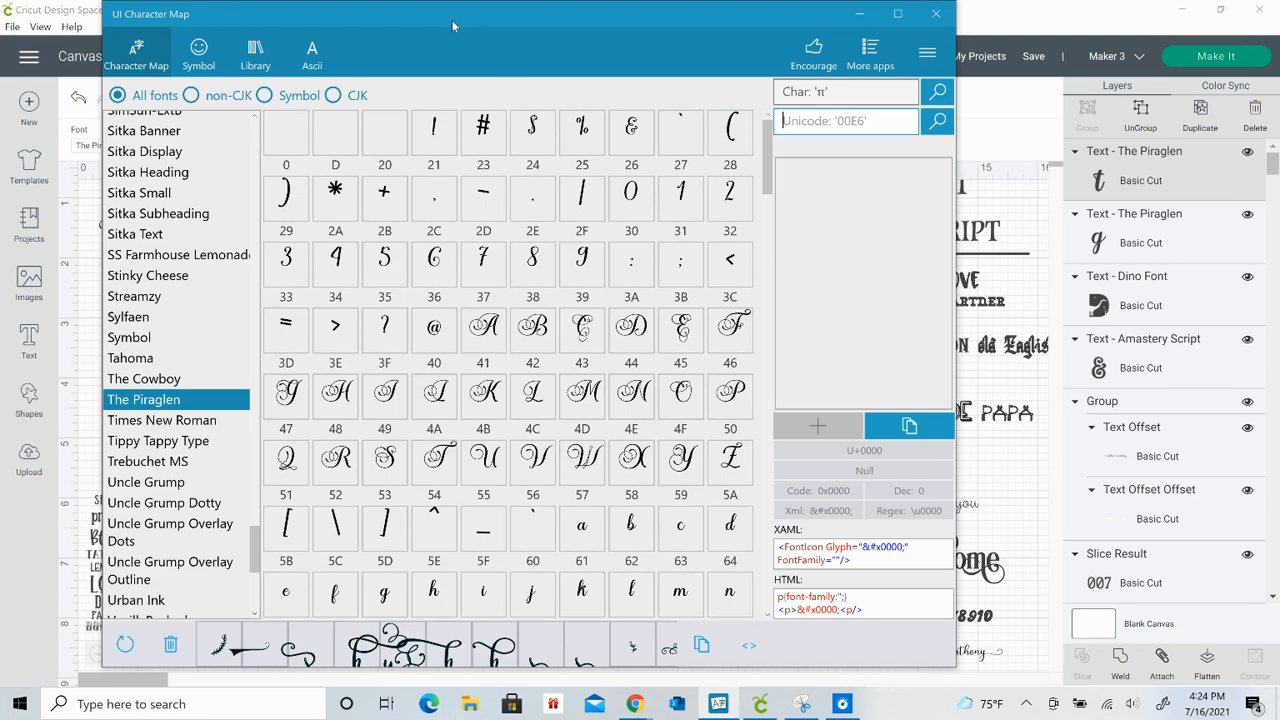
{"action": "left_click_drag", "start_coordinate": [453, 25], "coordinate": [689, 33]}
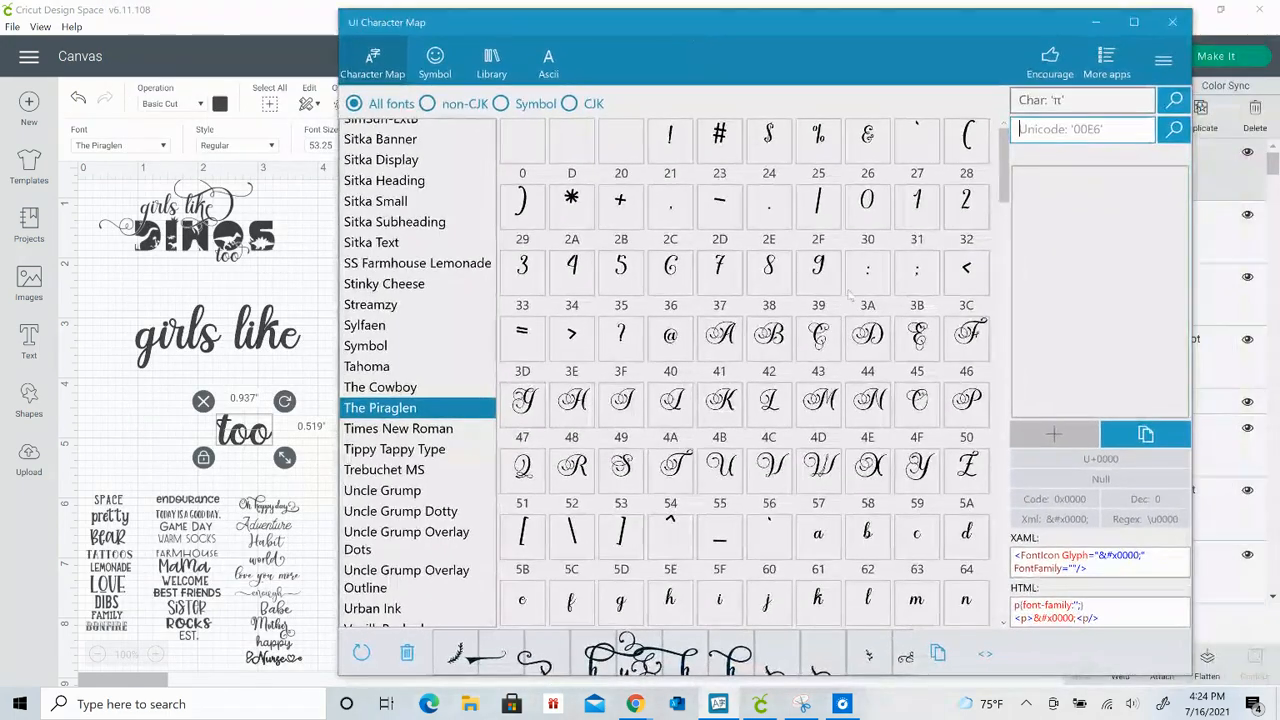
Look through The Piraglen's alternate characters and select the swash letter g with code E029
{"action": "left_click_drag", "start_coordinate": [1006, 160], "coordinate": [1075, 437]}
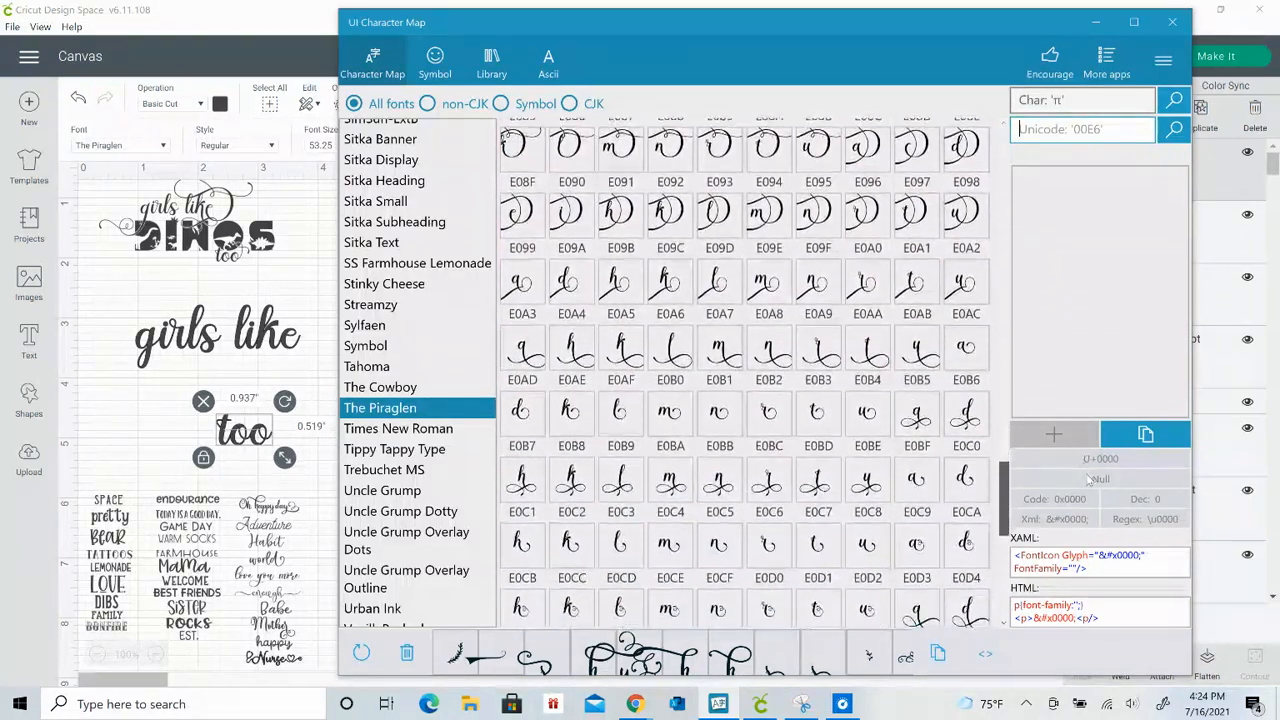
{"action": "left_click_drag", "start_coordinate": [1095, 500], "coordinate": [1100, 350]}
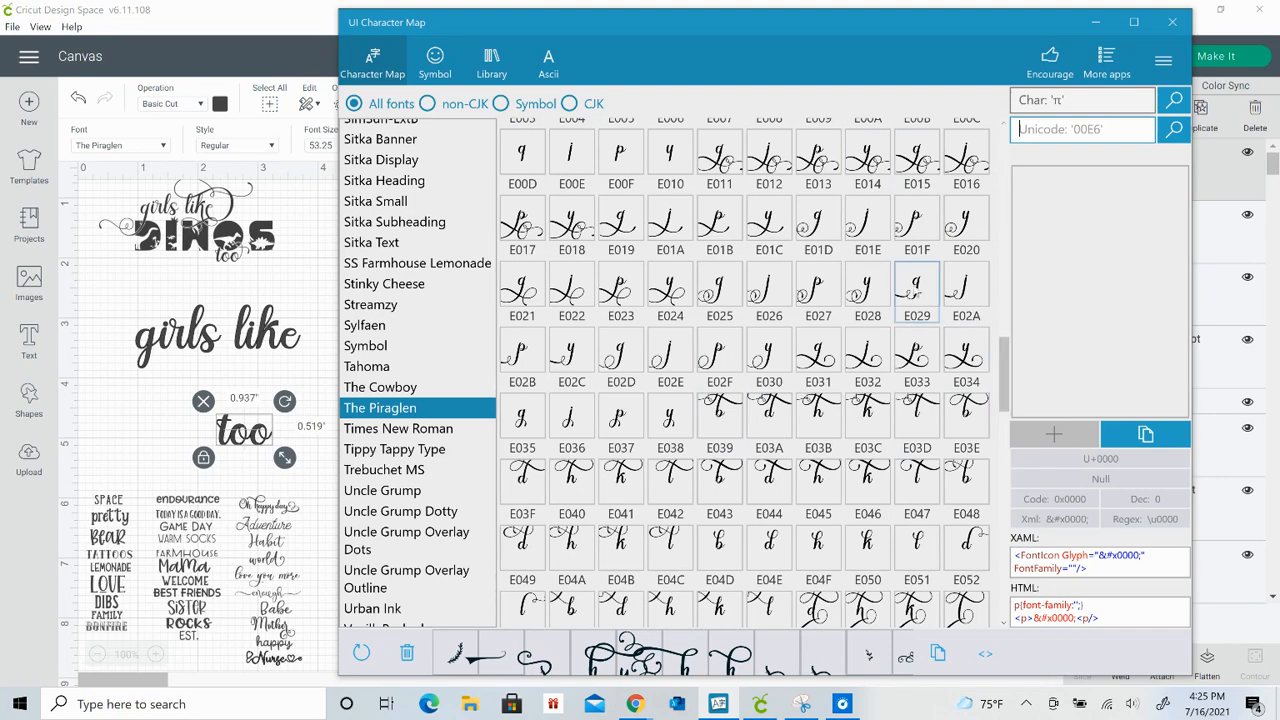
{"action": "left_click", "coordinate": [916, 290]}
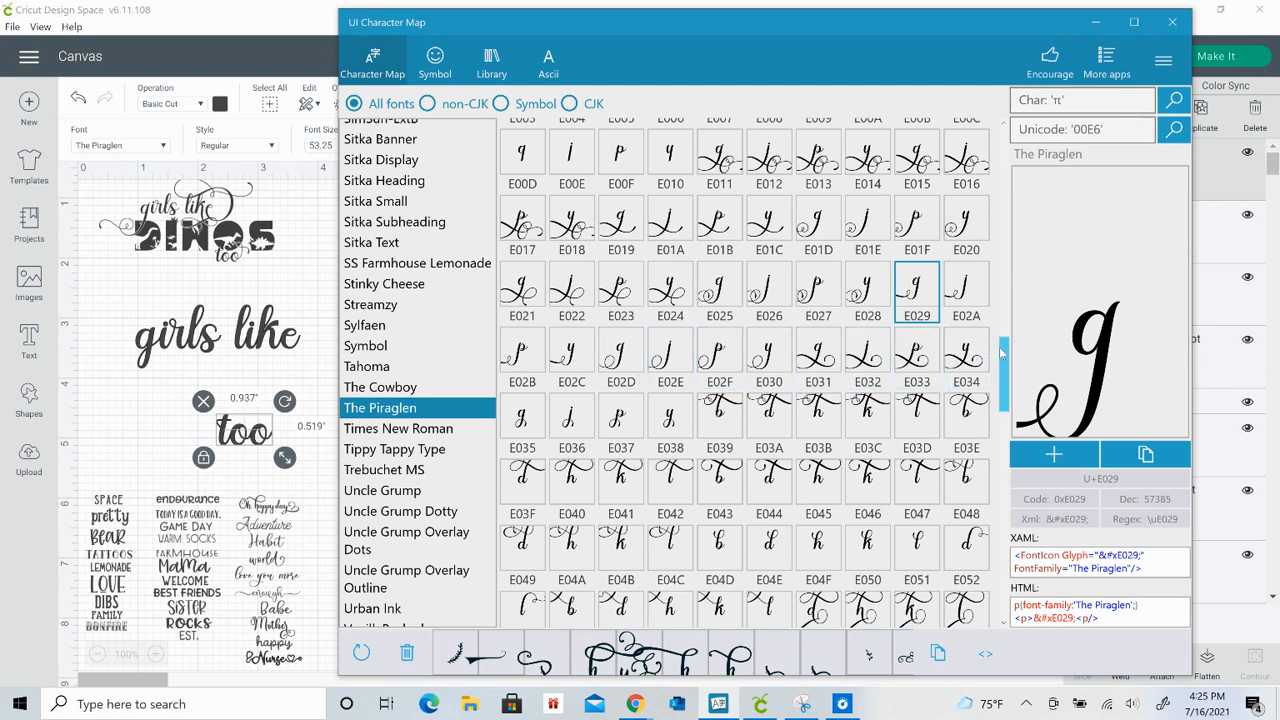
Copy The Piraglen's swash g glyph E029 and use it to replace the first letter of "girls like" in Design Space
{"action": "mouse_move", "coordinate": [1005, 362]}
{"action": "left_mouse_down"}
{"action": "mouse_move", "coordinate": [1003, 333]}
{"action": "mouse_move", "coordinate": [1012, 362]}
{"action": "left_mouse_up"}
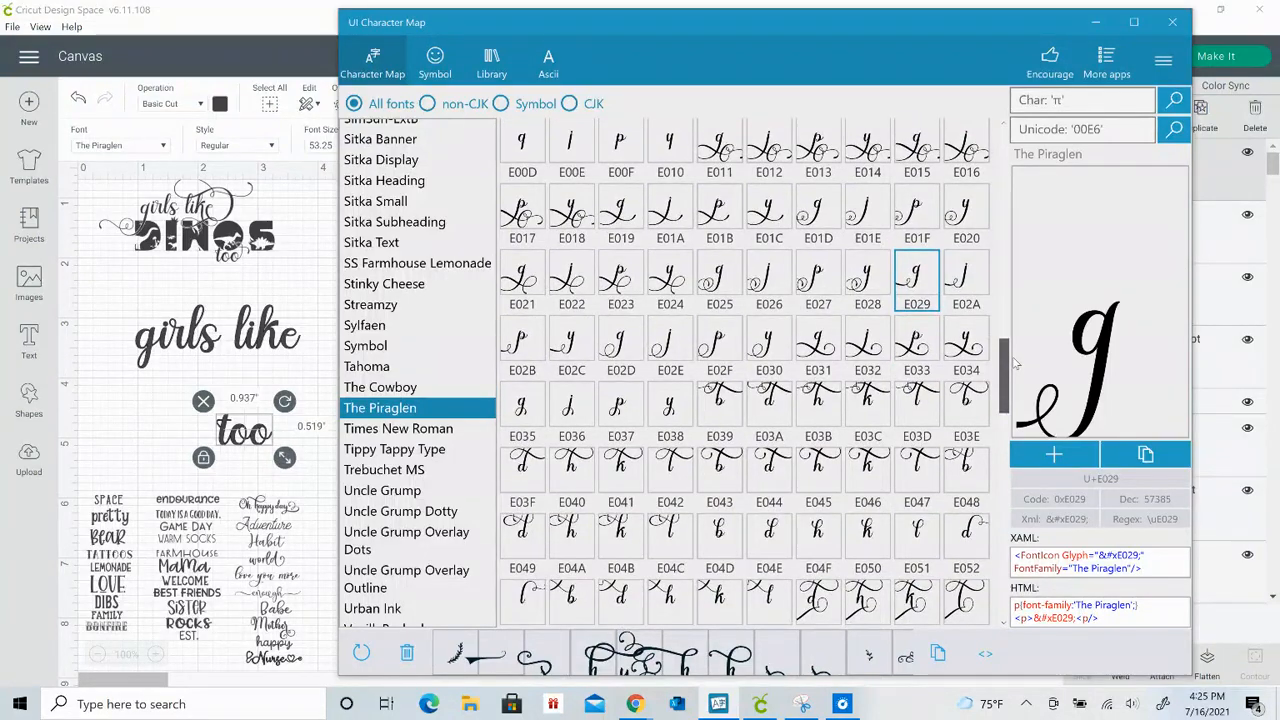
{"action": "left_click_drag", "start_coordinate": [1014, 365], "coordinate": [1016, 370]}
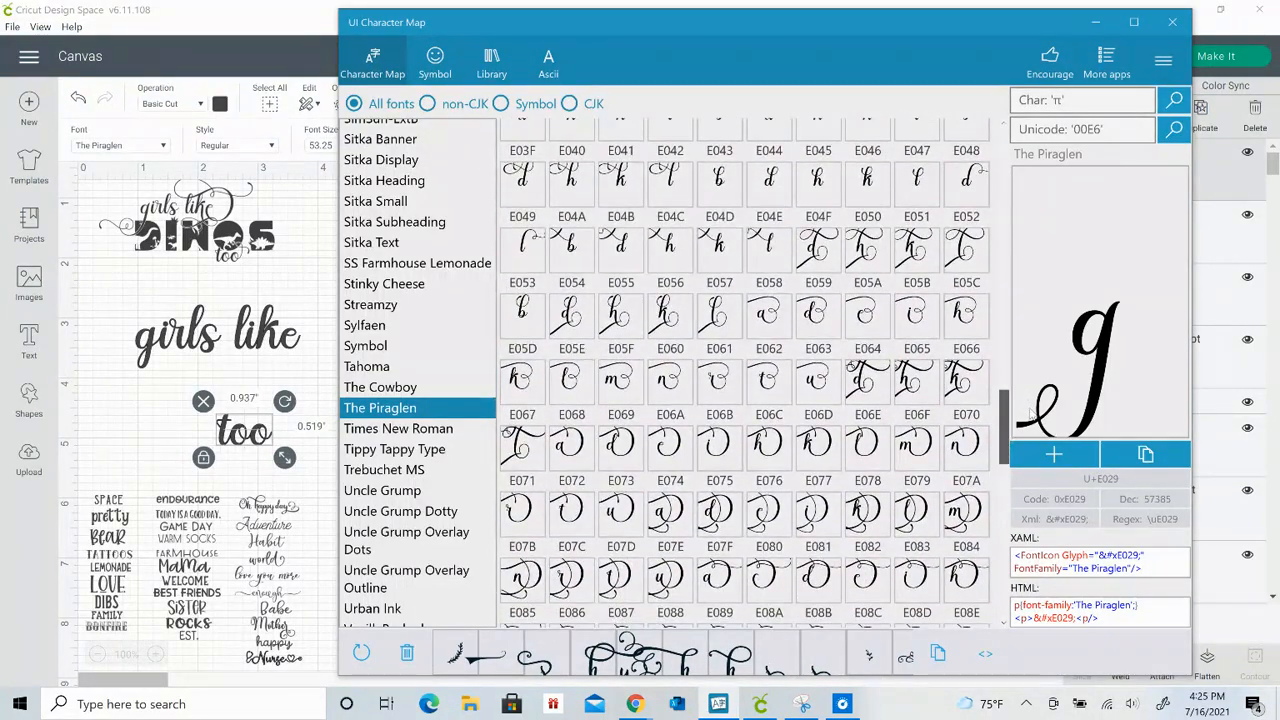
{"action": "left_click_drag", "start_coordinate": [1030, 414], "coordinate": [1044, 384]}
{"action": "left_click", "coordinate": [1062, 458]}
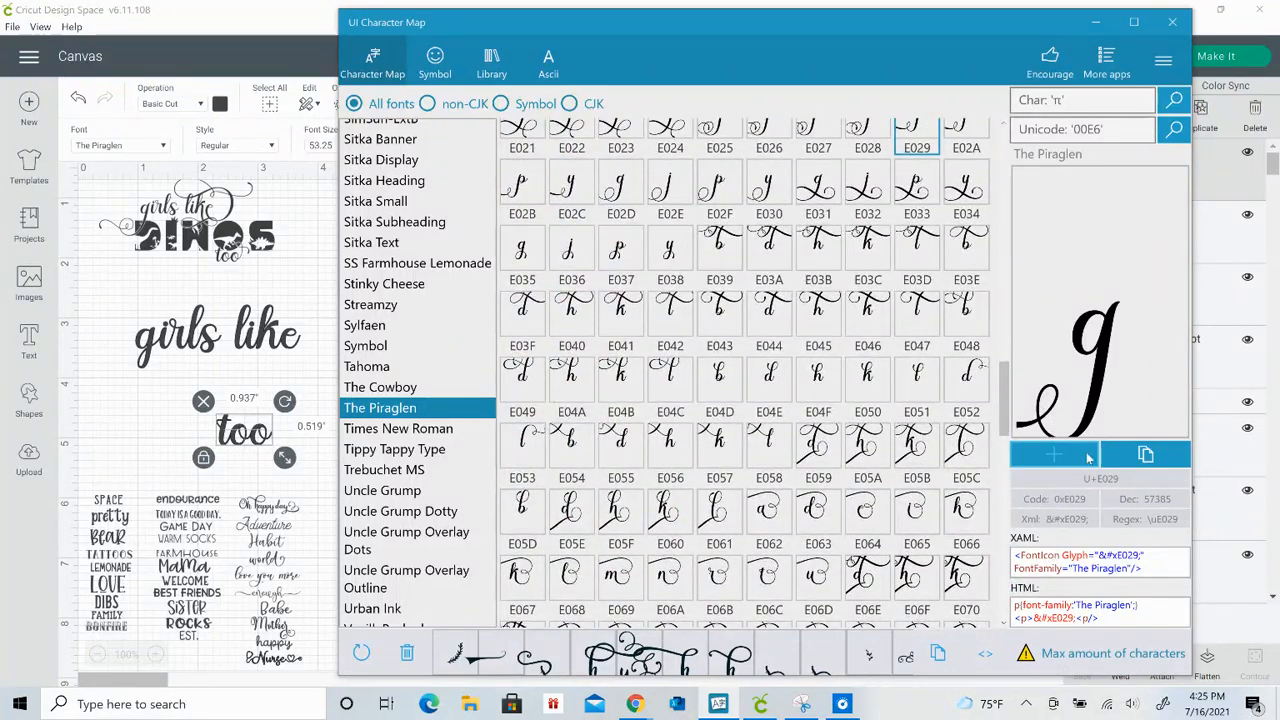
{"action": "left_click", "coordinate": [1146, 455]}
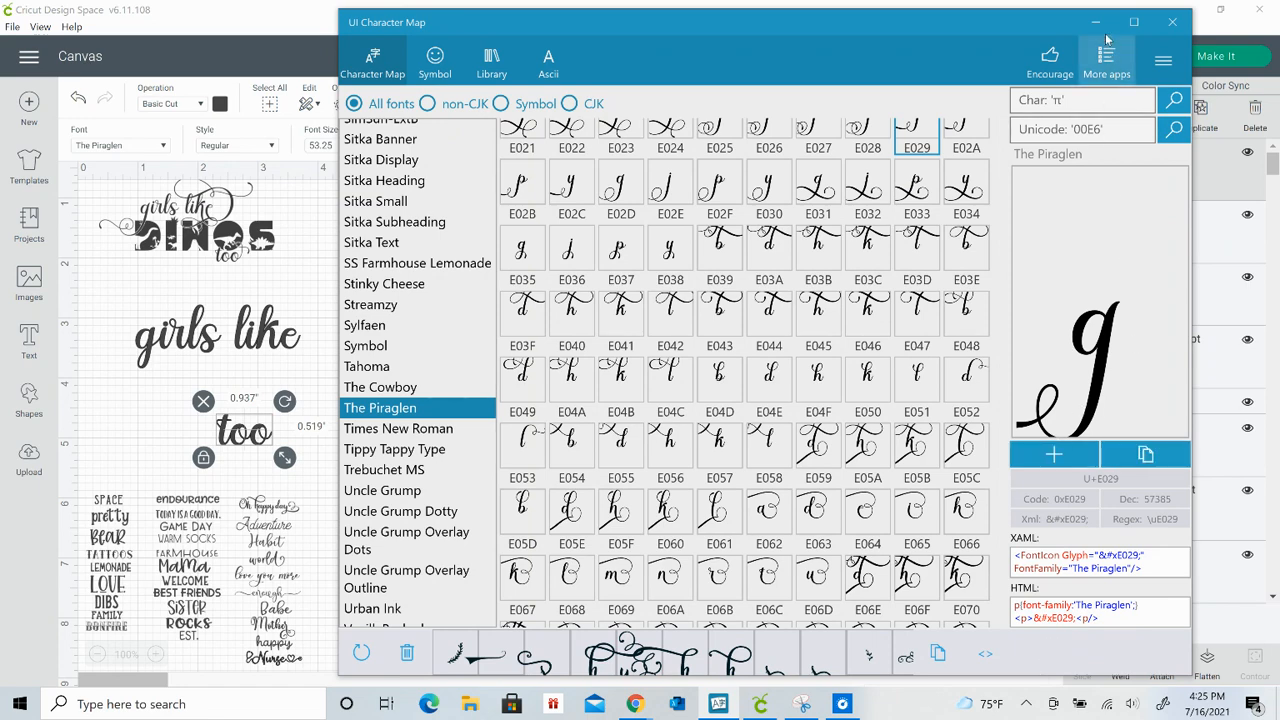
{"action": "left_click", "coordinate": [1100, 30]}
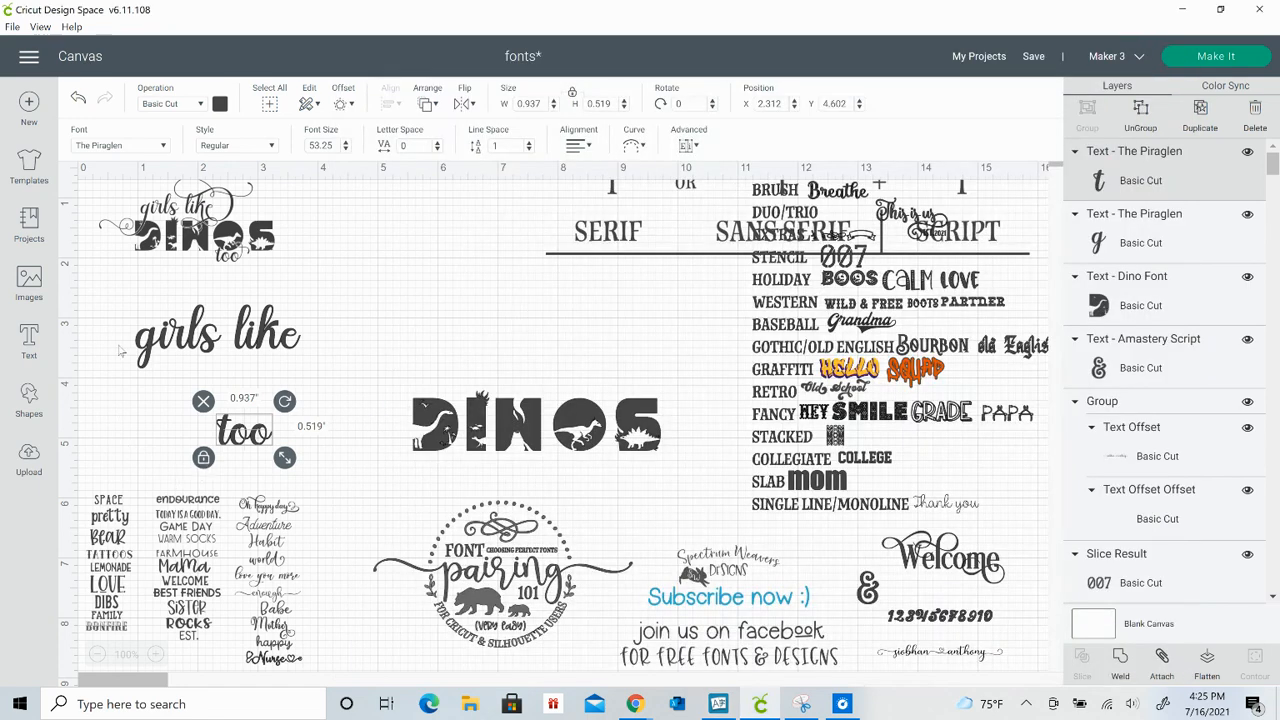
{"action": "double_click", "coordinate": [151, 347]}
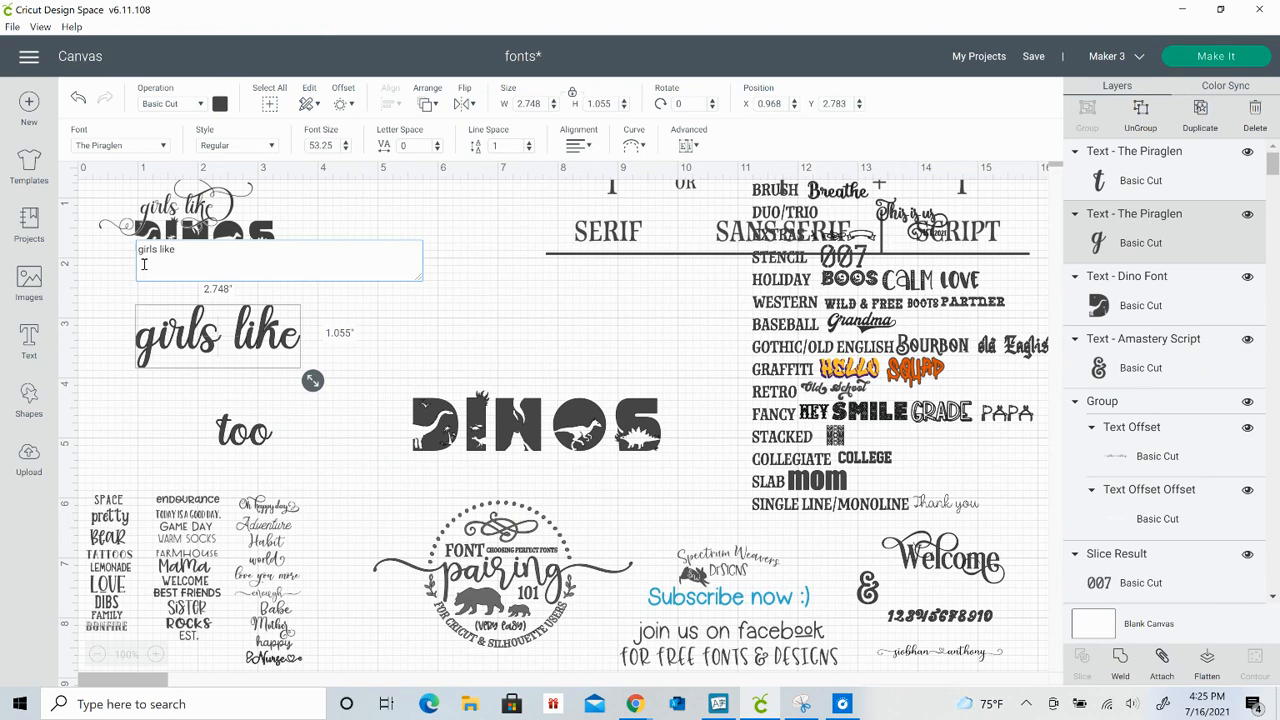
{"action": "key", "text": "BackSpace"}
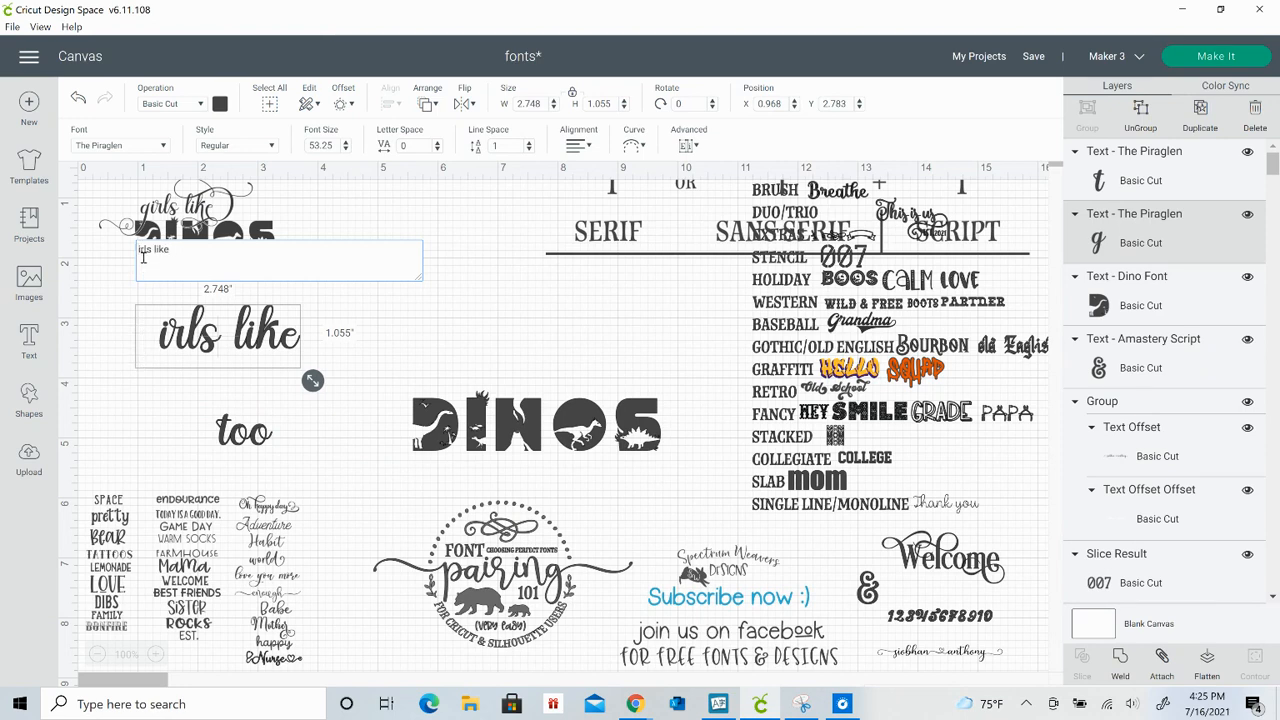
{"action": "type", "text": "g"}
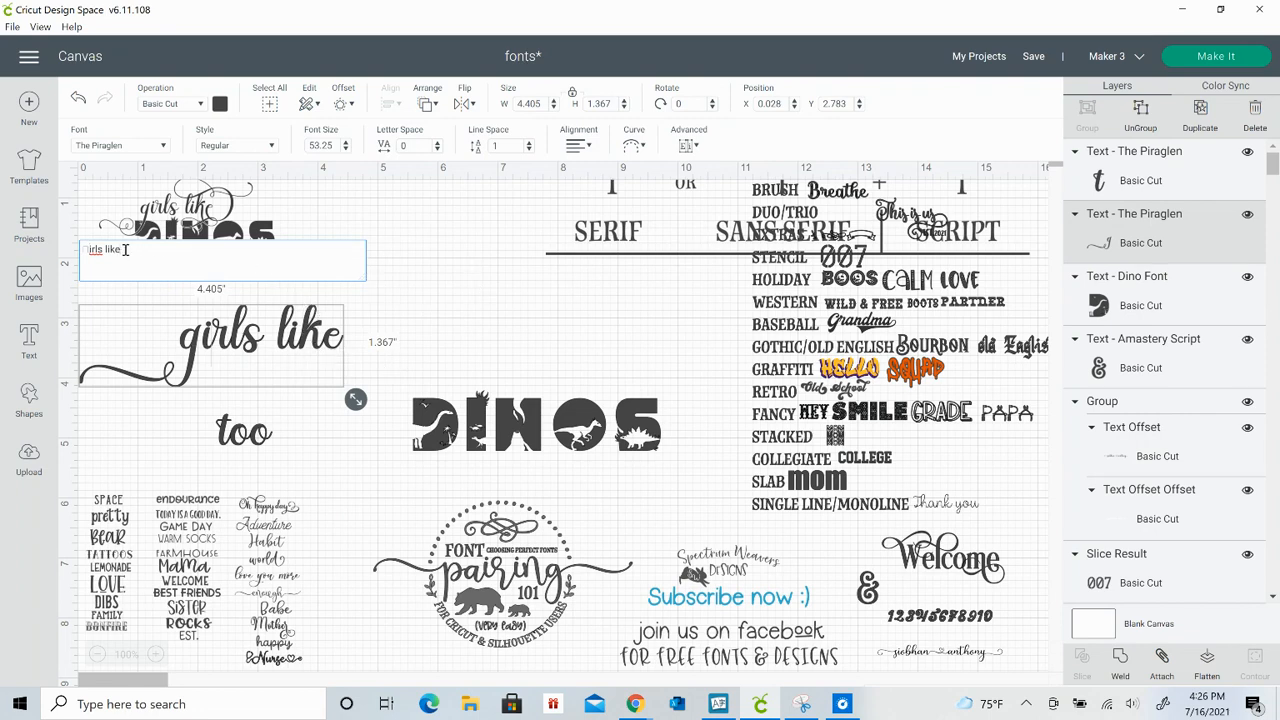
Replace the final e of "girls like" with The Piraglen's looping swash e glyph E08C copied from UI Character Map
{"action": "key", "text": "BackSpace"}
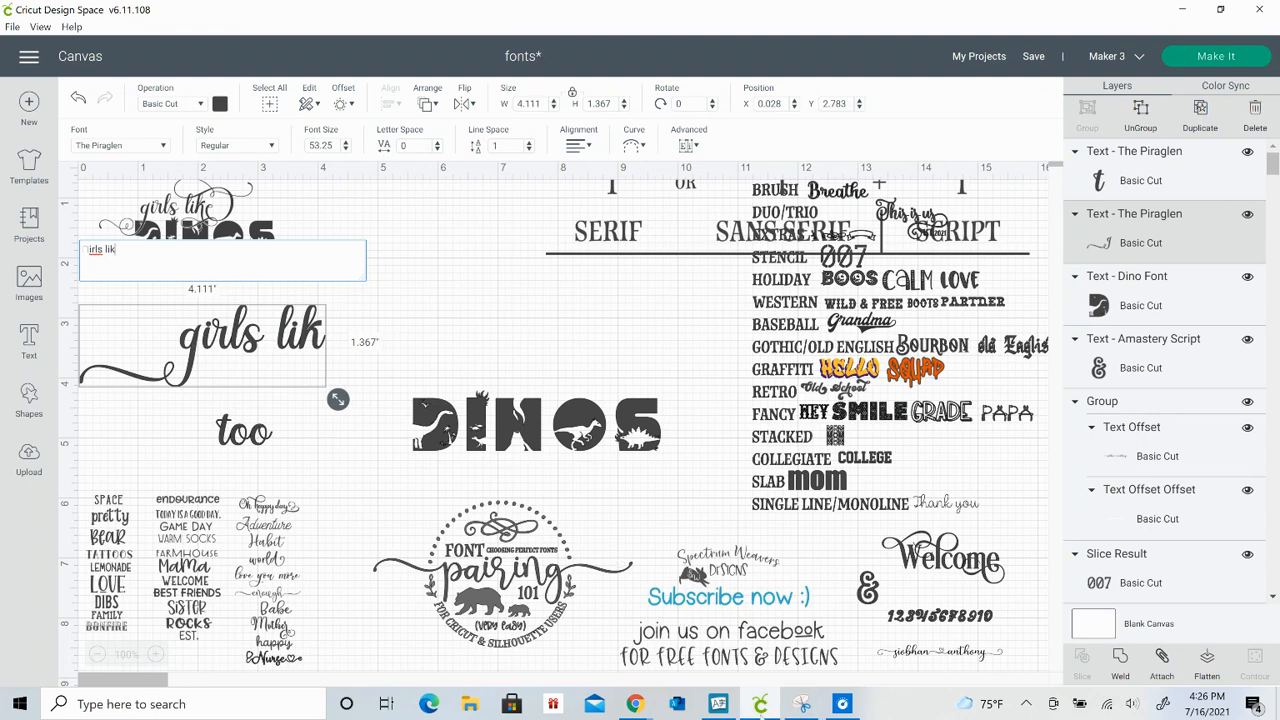
{"action": "left_click", "coordinate": [718, 704]}
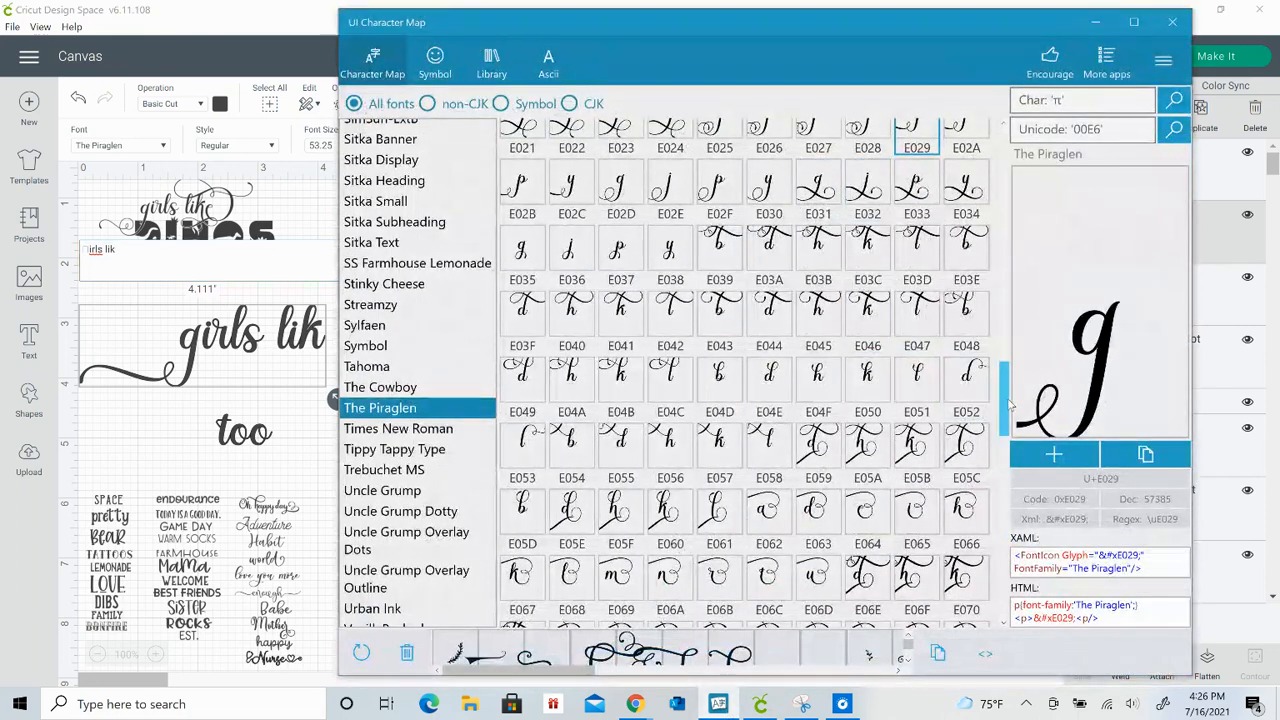
{"action": "left_click_drag", "start_coordinate": [1006, 402], "coordinate": [1021, 450]}
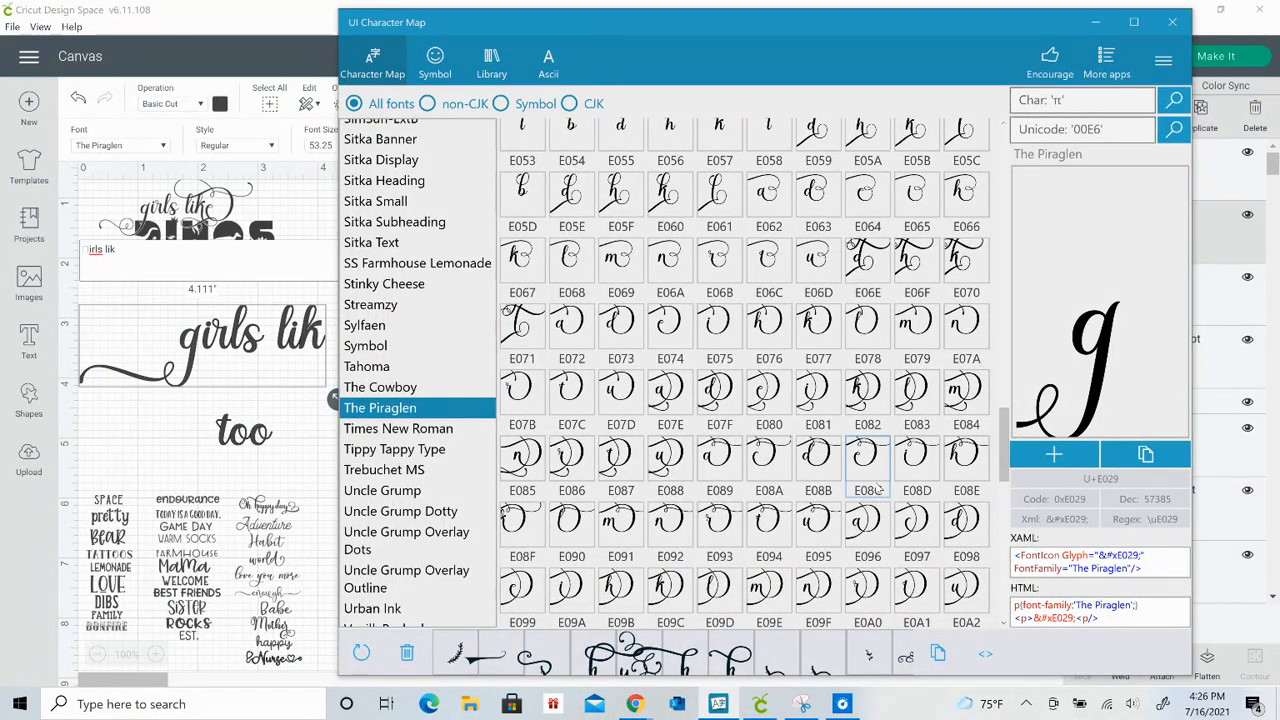
{"action": "left_click", "coordinate": [874, 462]}
{"action": "left_click", "coordinate": [1053, 457]}
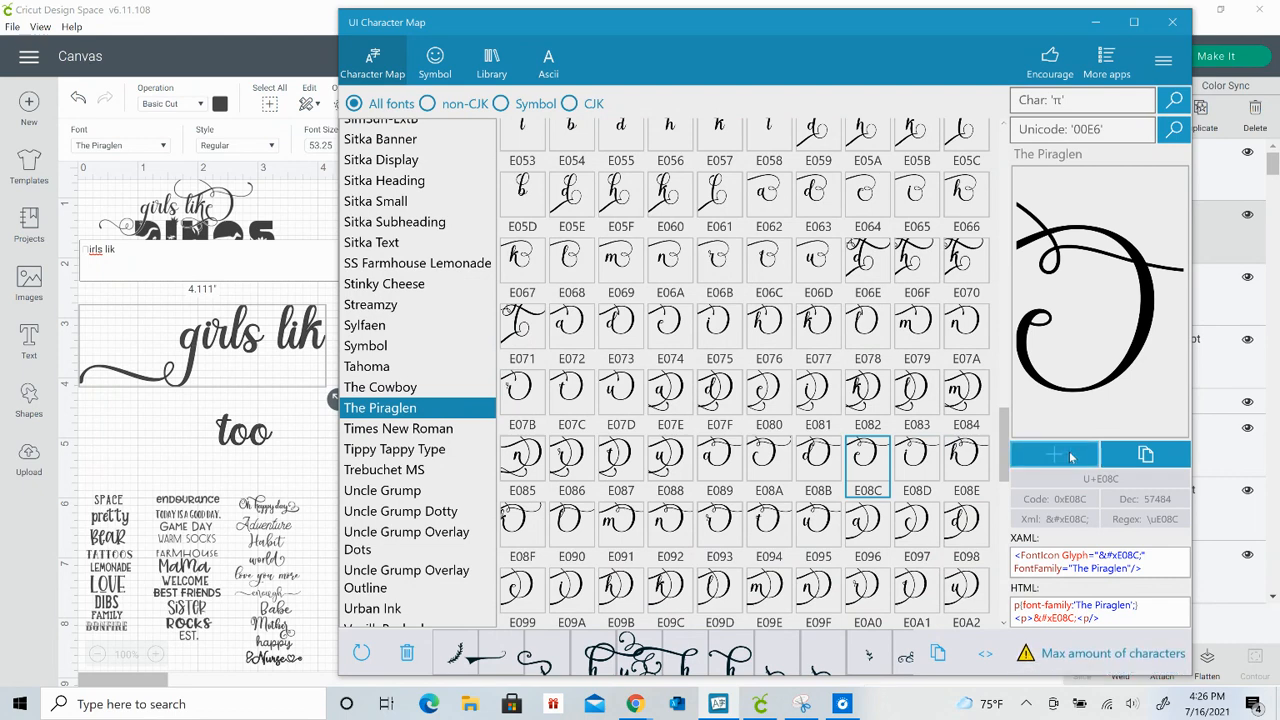
{"action": "left_click", "coordinate": [1143, 456]}
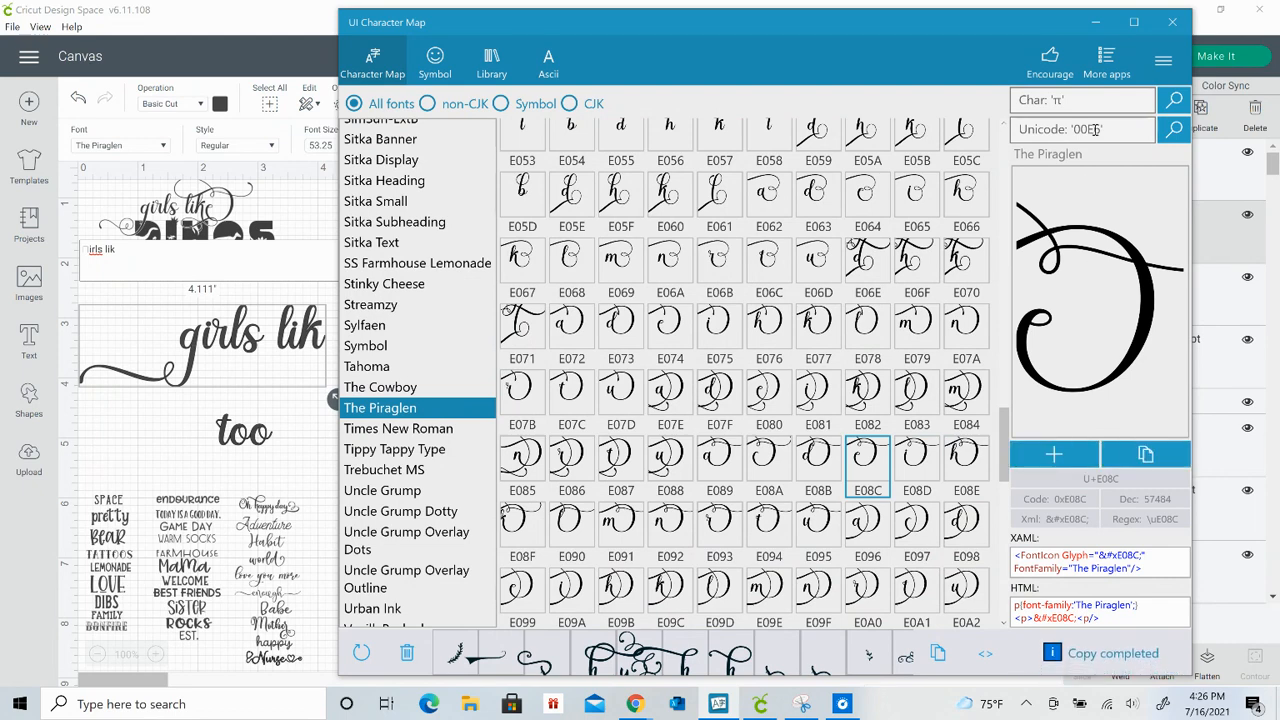
{"action": "left_click", "coordinate": [1095, 22]}
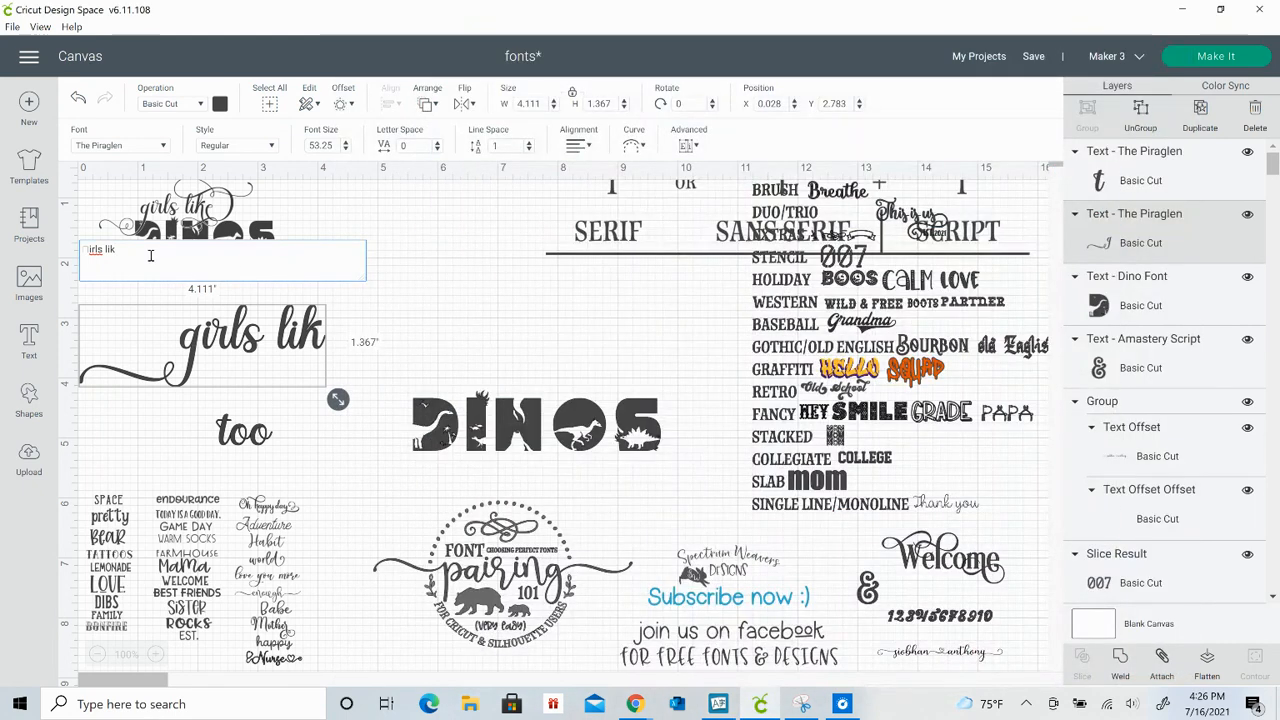
{"action": "key", "text": "ctrl+v"}
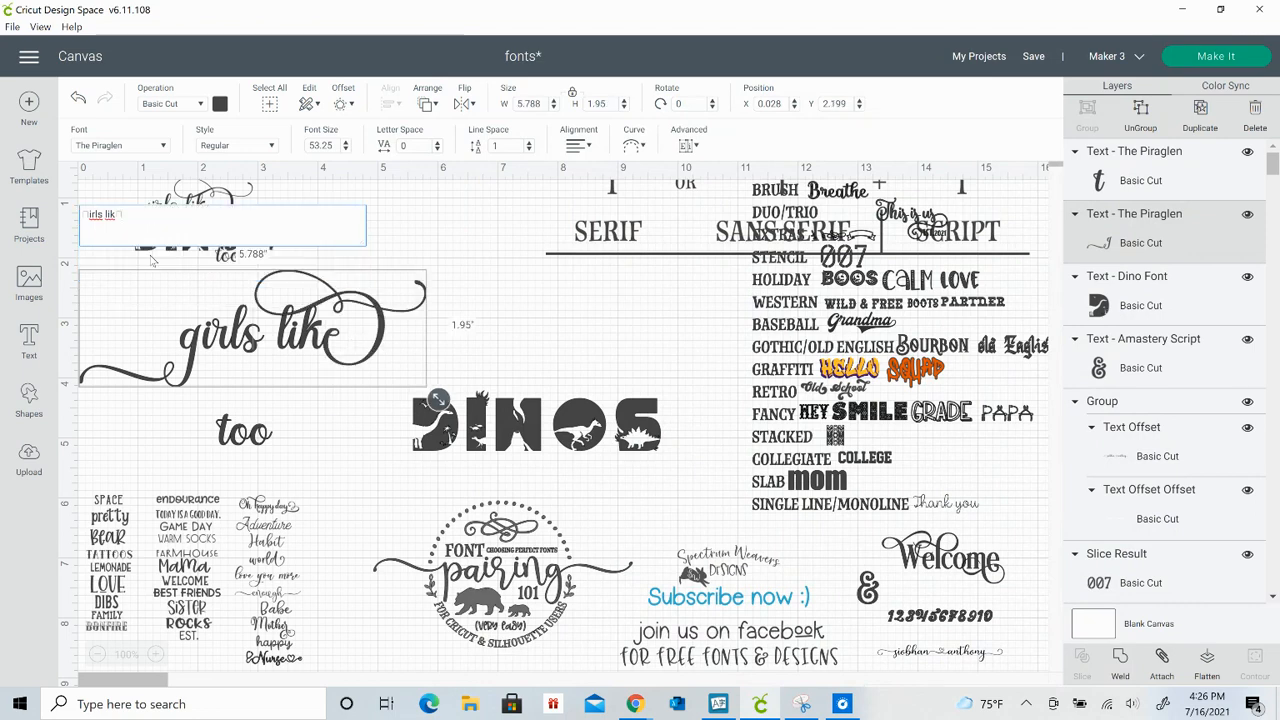
{"action": "left_click", "coordinate": [315, 403]}
Move the "girls like" text over the upper edge of the large DINOS word and shrink it to about 4.84 in wide
{"action": "left_click_drag", "start_coordinate": [283, 335], "coordinate": [503, 374]}
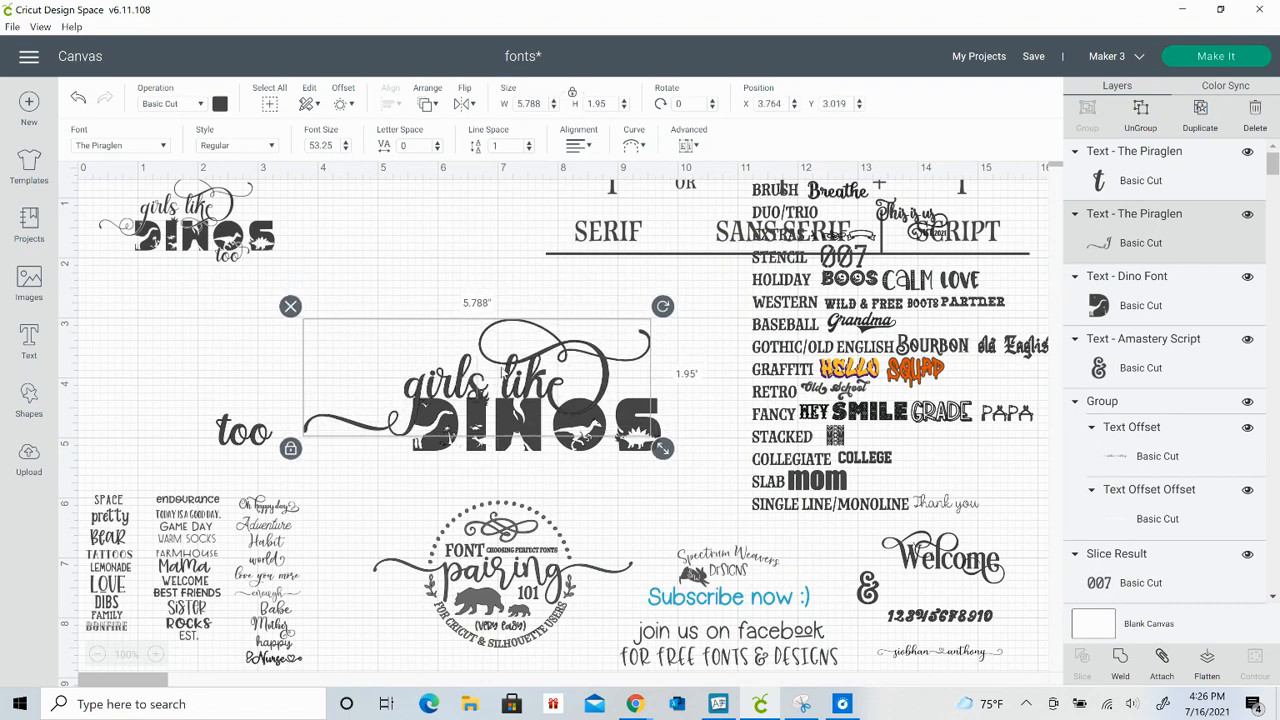
{"action": "left_click_drag", "start_coordinate": [668, 450], "coordinate": [605, 429]}
{"action": "left_click_drag", "start_coordinate": [522, 389], "coordinate": [550, 395]}
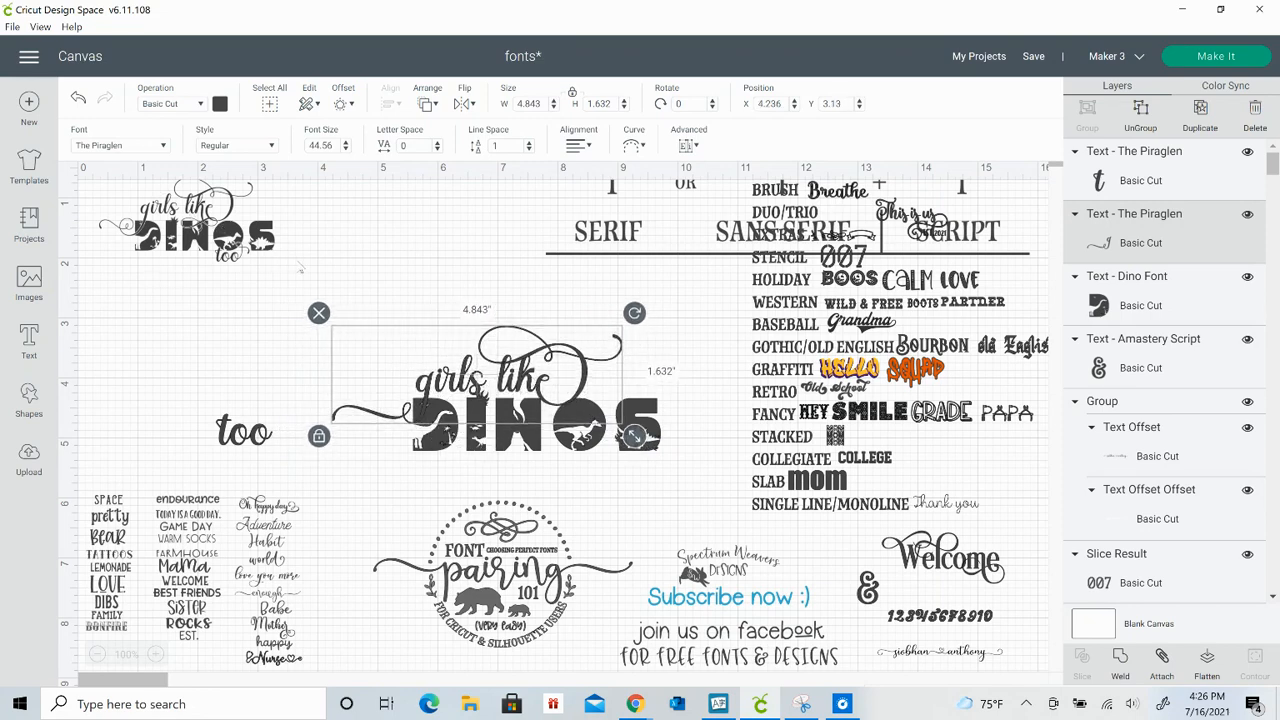
Enlarge the small finished dinos sample slightly and move the new "girls like" text clear above the large DINOS word
{"action": "left_click", "coordinate": [240, 226]}
{"action": "left_click_drag", "start_coordinate": [285, 272], "coordinate": [314, 286]}
{"action": "left_click", "coordinate": [450, 425]}
{"action": "left_click_drag", "start_coordinate": [440, 428], "coordinate": [420, 370]}
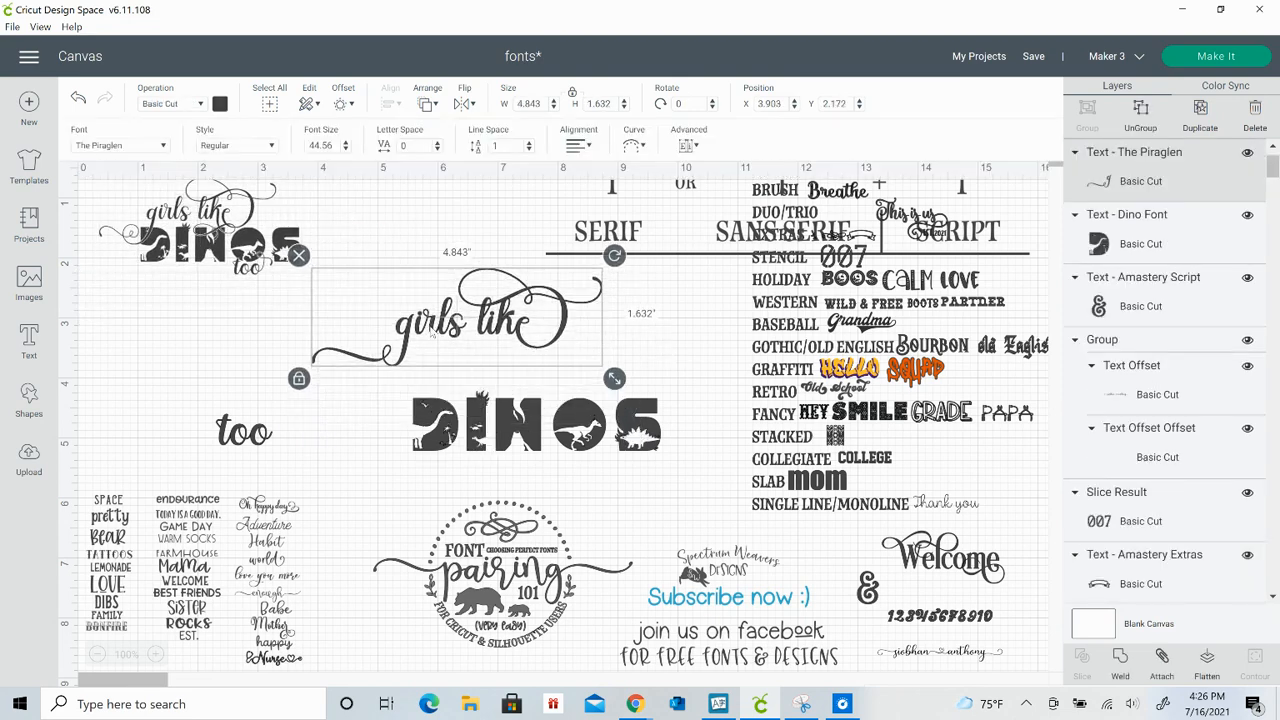
Add a welded 0.035 in offset around "girls like" and colour the offset white
{"action": "left_click", "coordinate": [342, 106]}
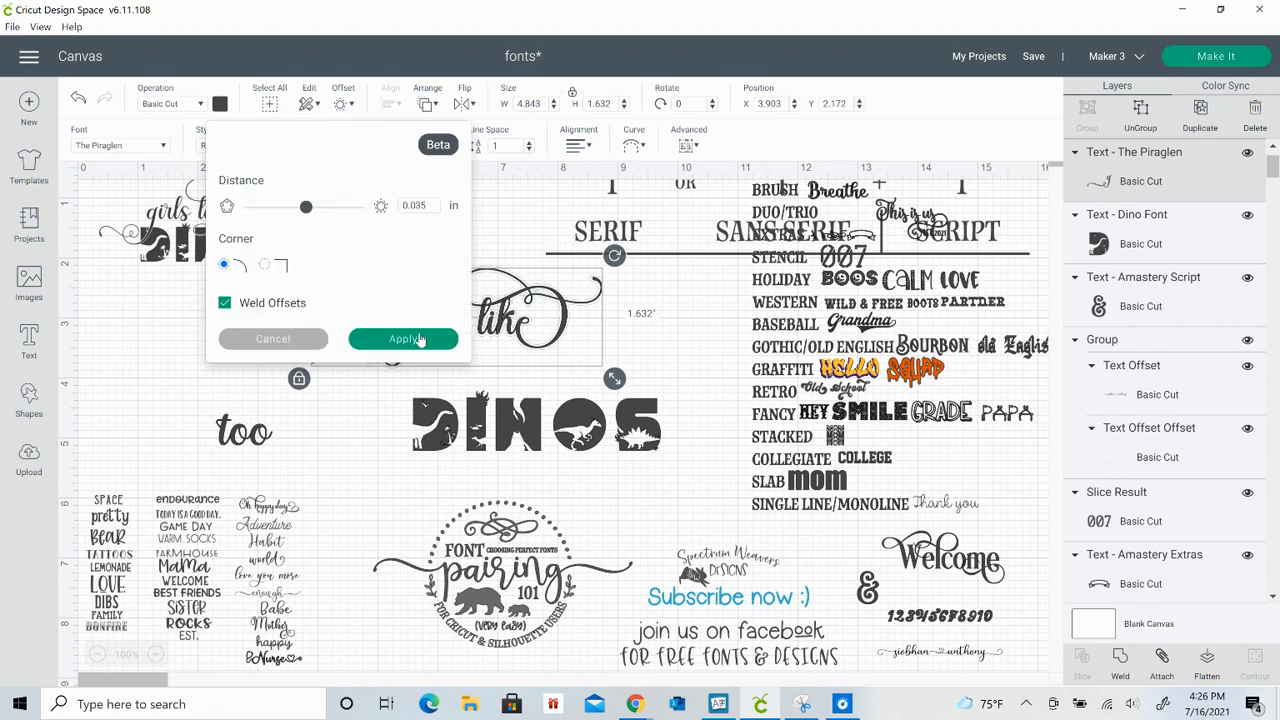
{"action": "left_click", "coordinate": [403, 339]}
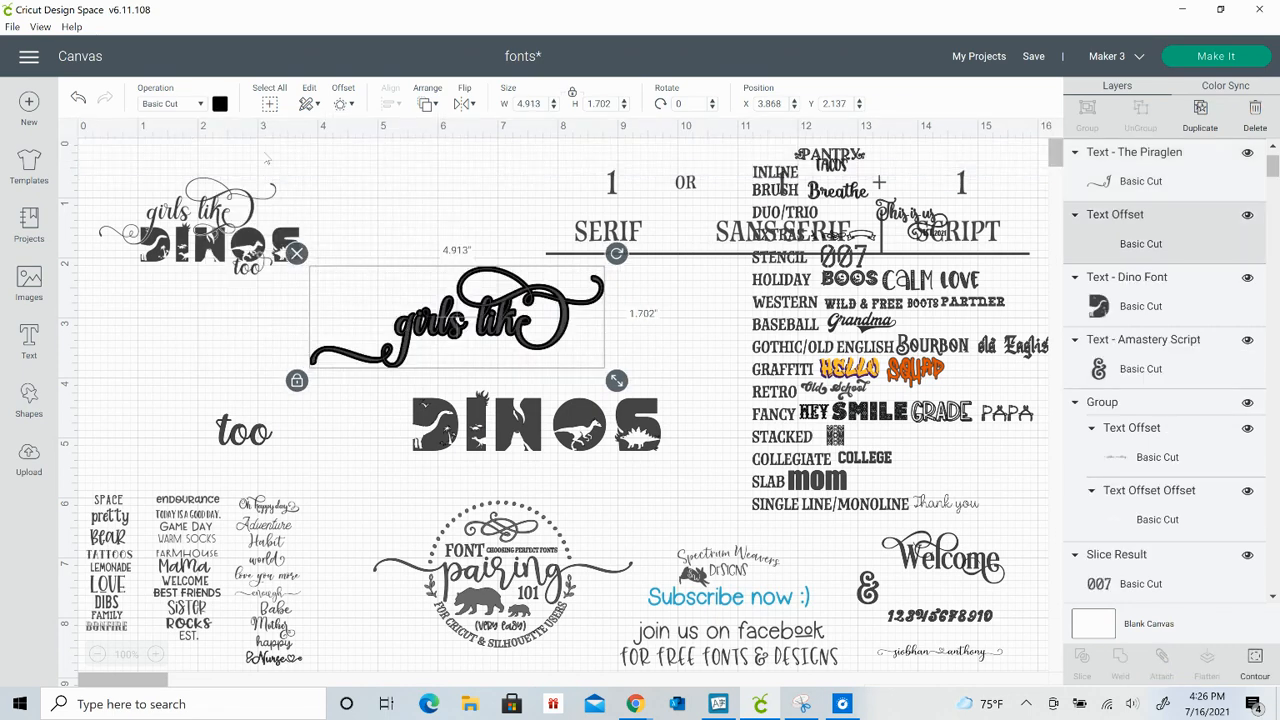
{"action": "left_click", "coordinate": [221, 105]}
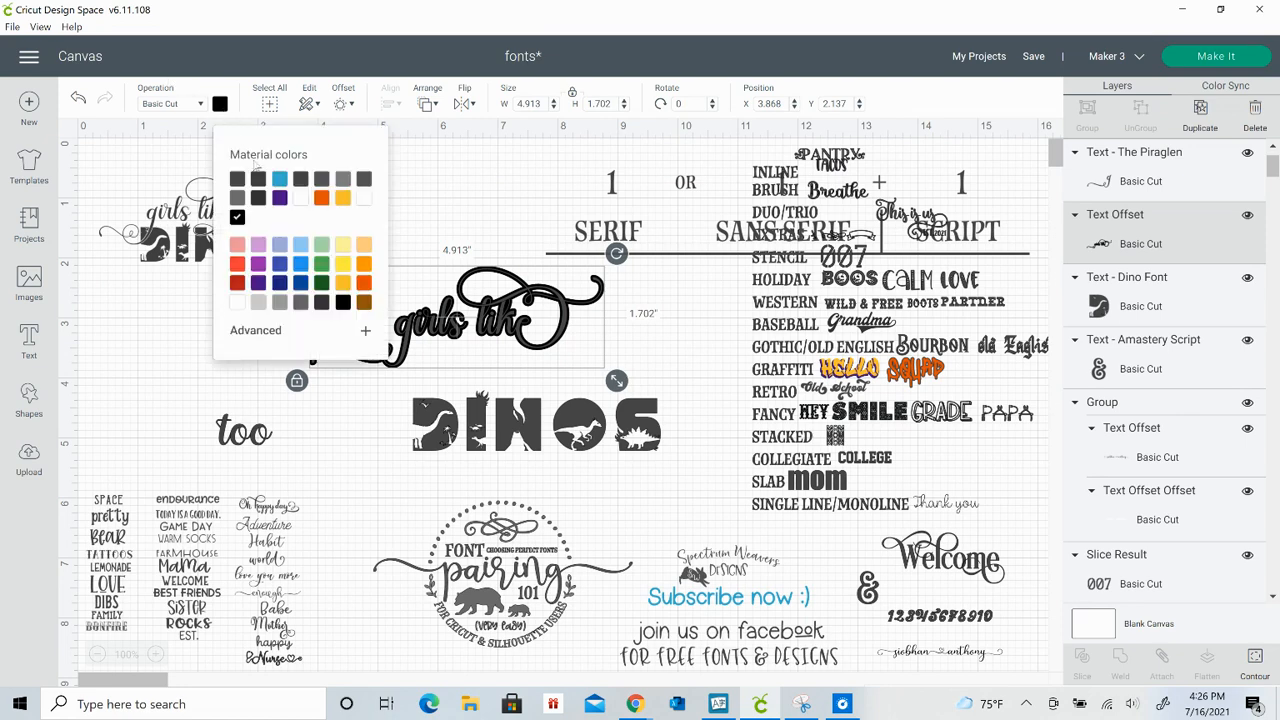
{"action": "left_click", "coordinate": [237, 303]}
{"action": "left_click", "coordinate": [474, 158]}
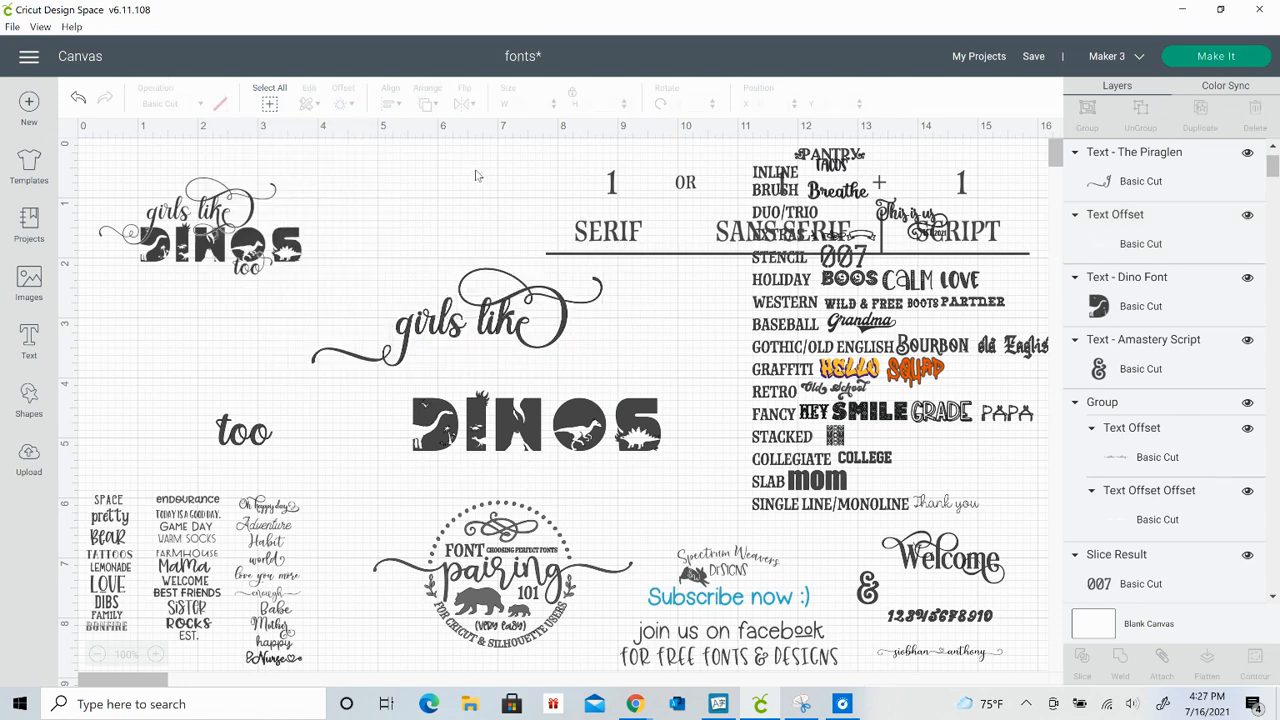
Group "girls like" with its white offset and place the group overlapping the top of the large DINOS word
{"action": "left_click", "coordinate": [473, 316]}
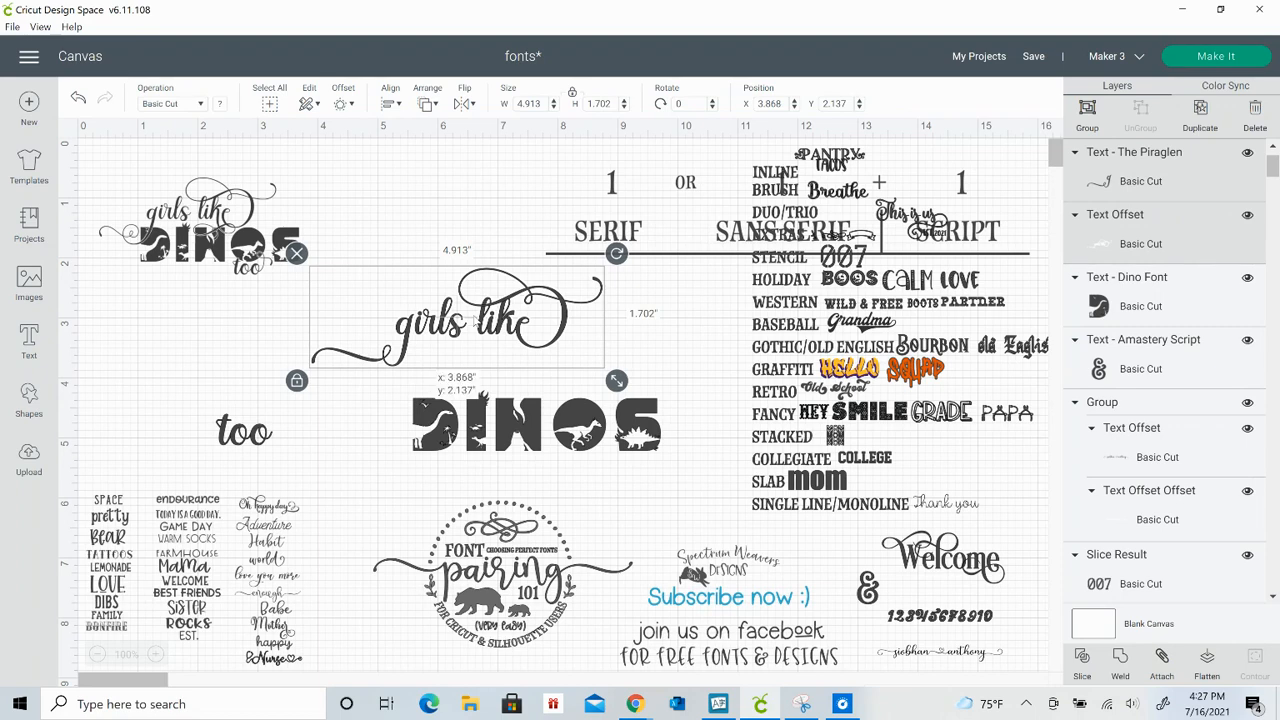
{"action": "right_click", "coordinate": [476, 321]}
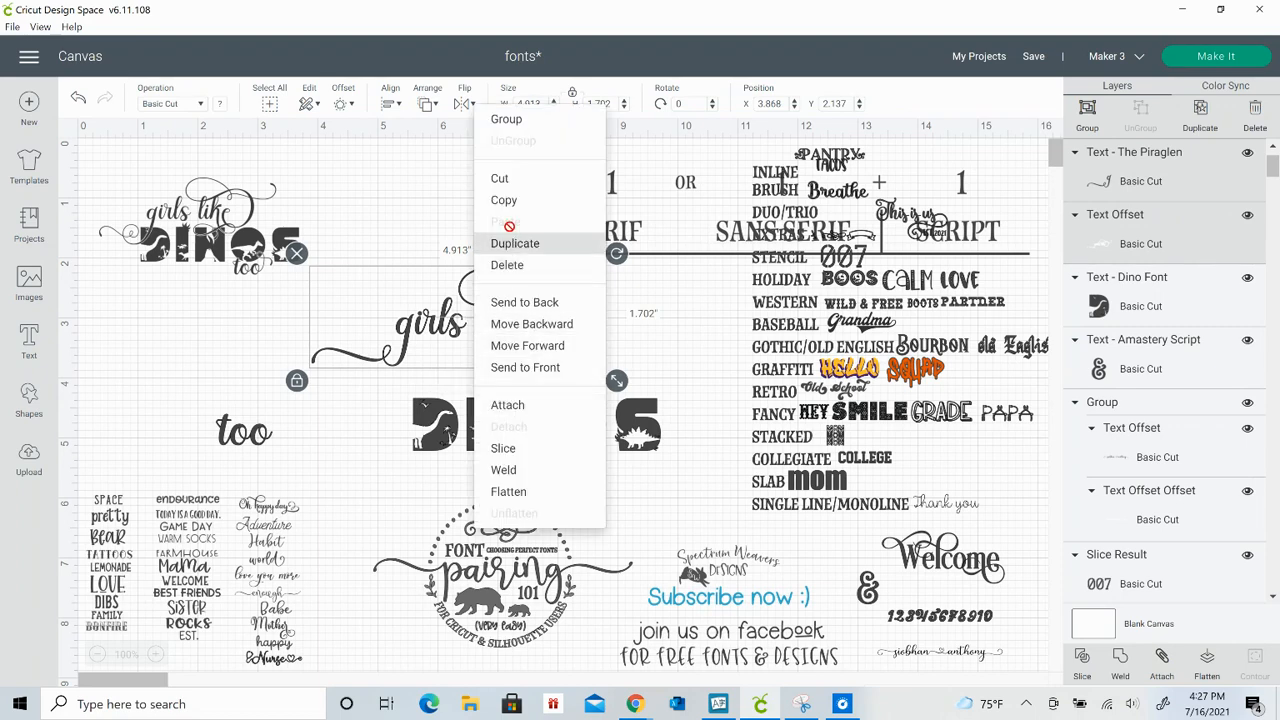
{"action": "left_click", "coordinate": [502, 121]}
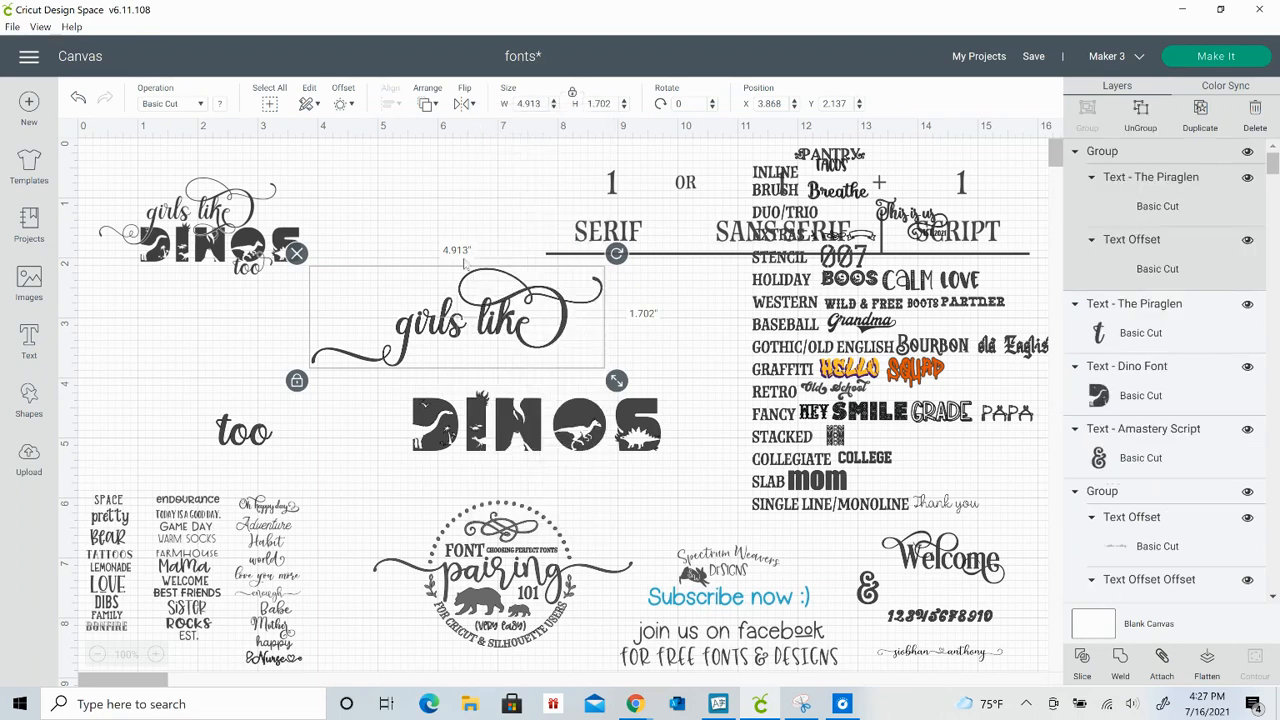
{"action": "left_click_drag", "start_coordinate": [455, 375], "coordinate": [471, 436]}
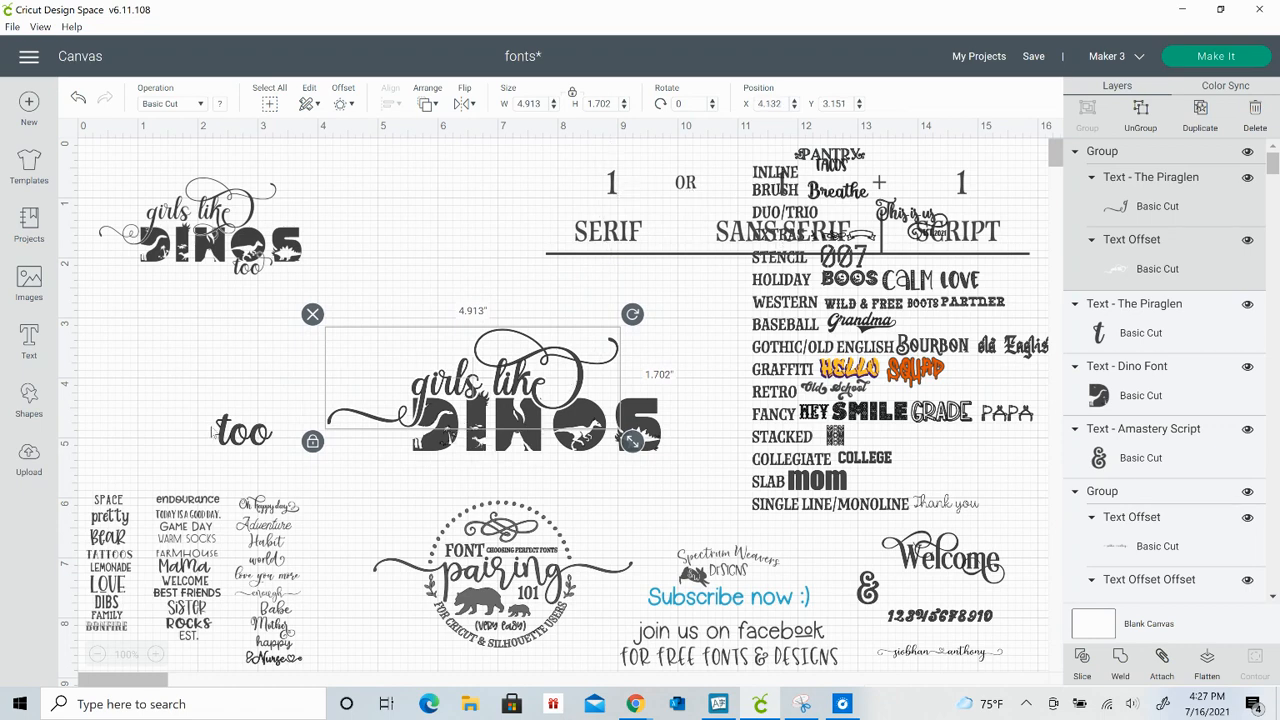
Replace the last o of "too" with The Piraglen's swash o glyph E112 copied from UI Character Map, leaving the text selected
{"action": "left_click", "coordinate": [244, 440]}
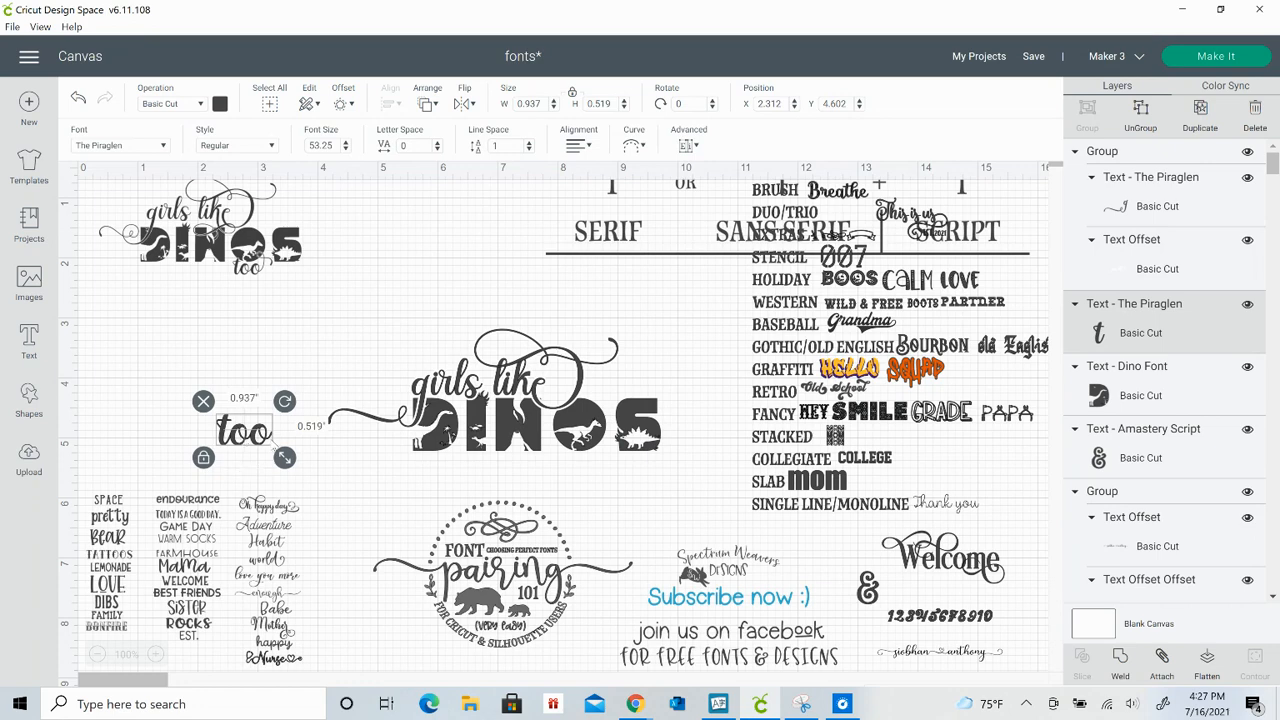
{"action": "double_click", "coordinate": [266, 440]}
{"action": "key", "text": "BackSpace"}
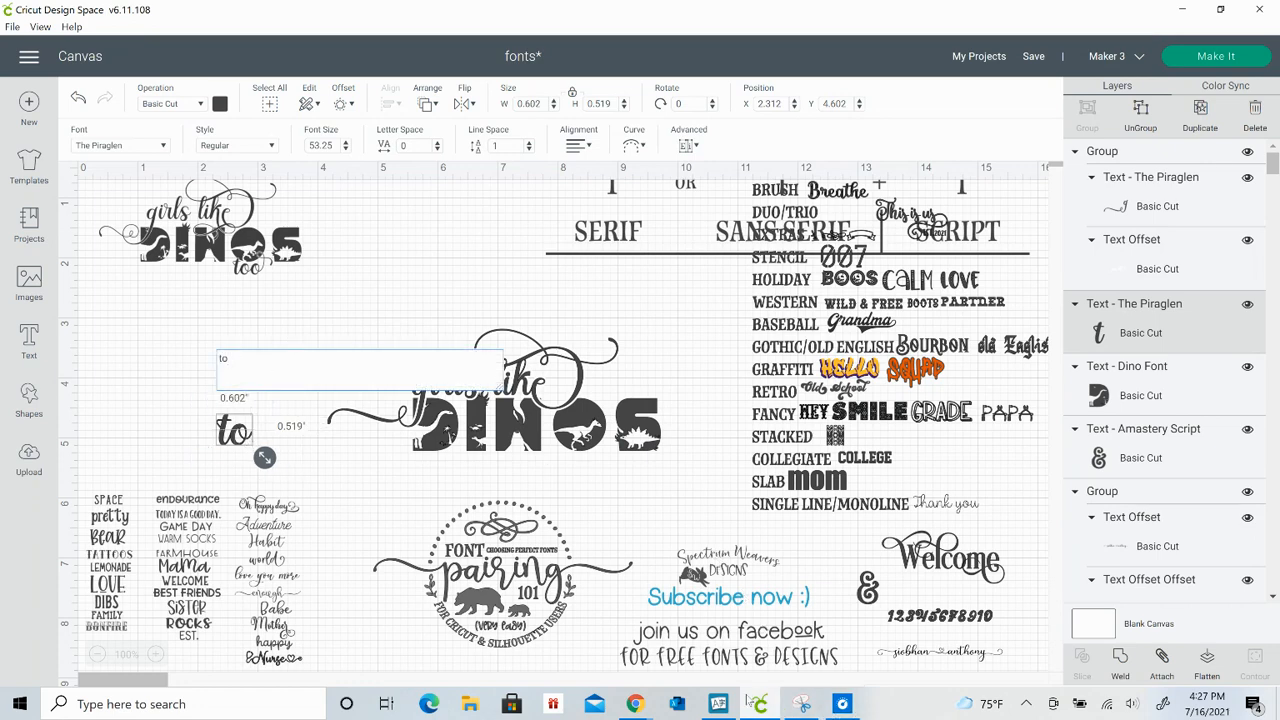
{"action": "left_click", "coordinate": [719, 703]}
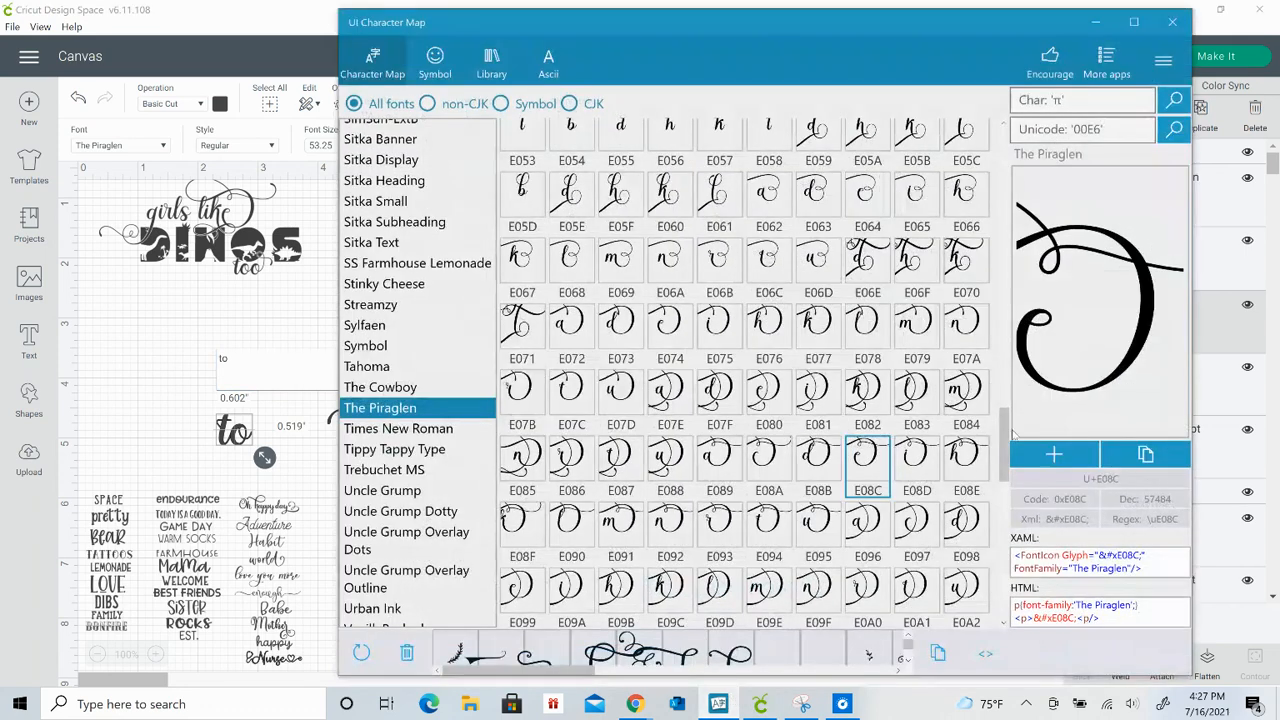
{"action": "left_click", "coordinate": [1005, 406]}
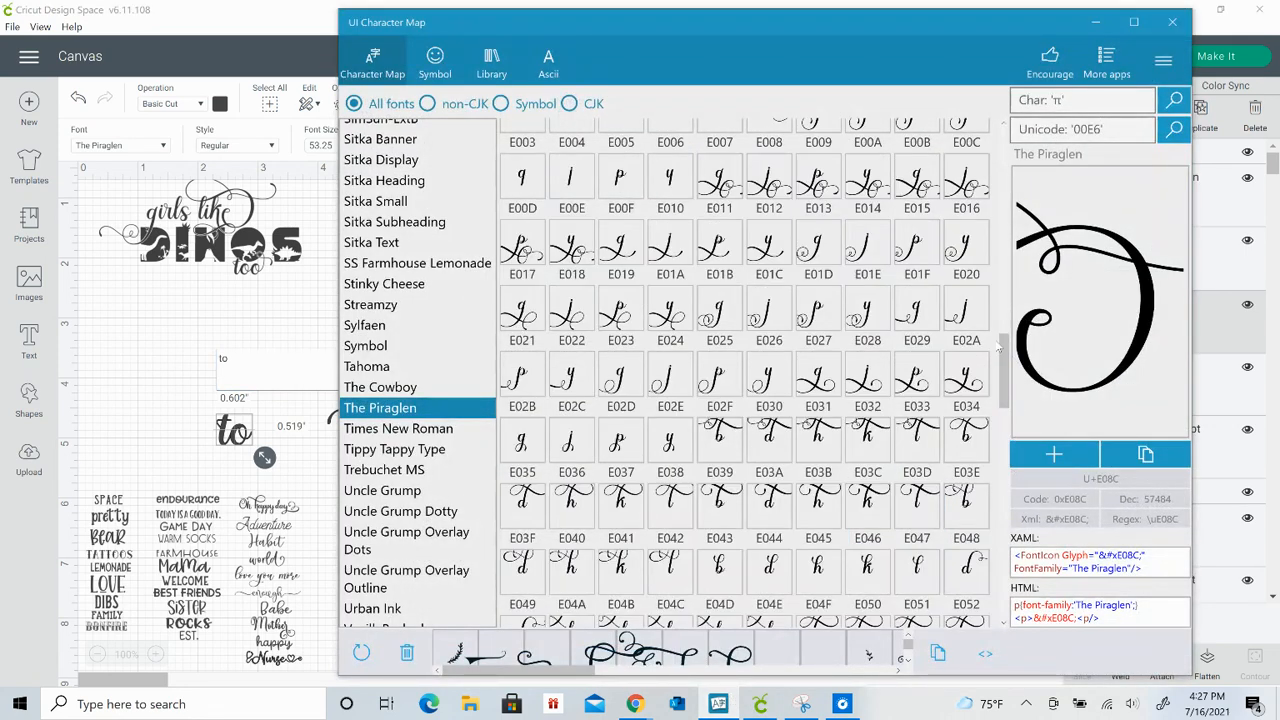
{"action": "left_click_drag", "start_coordinate": [998, 347], "coordinate": [1022, 550]}
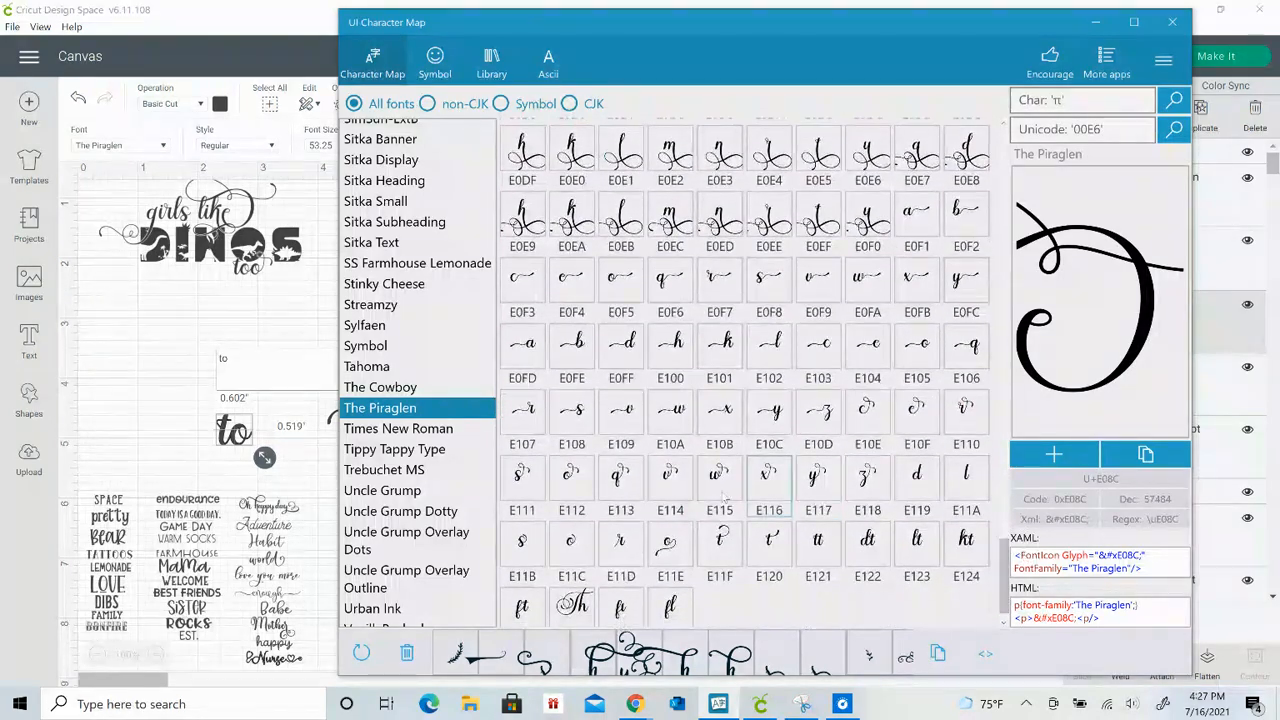
{"action": "left_click", "coordinate": [571, 478]}
{"action": "left_click", "coordinate": [1040, 458]}
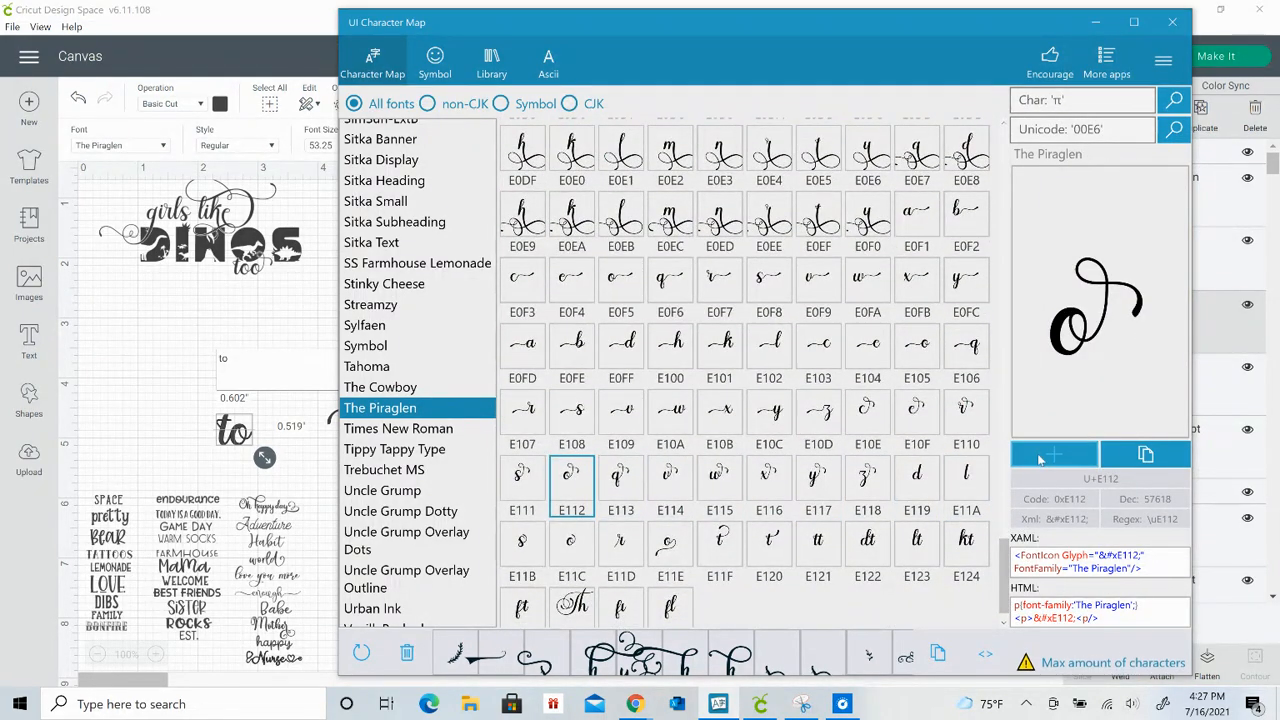
{"action": "left_click", "coordinate": [1145, 455]}
{"action": "left_click", "coordinate": [1095, 22]}
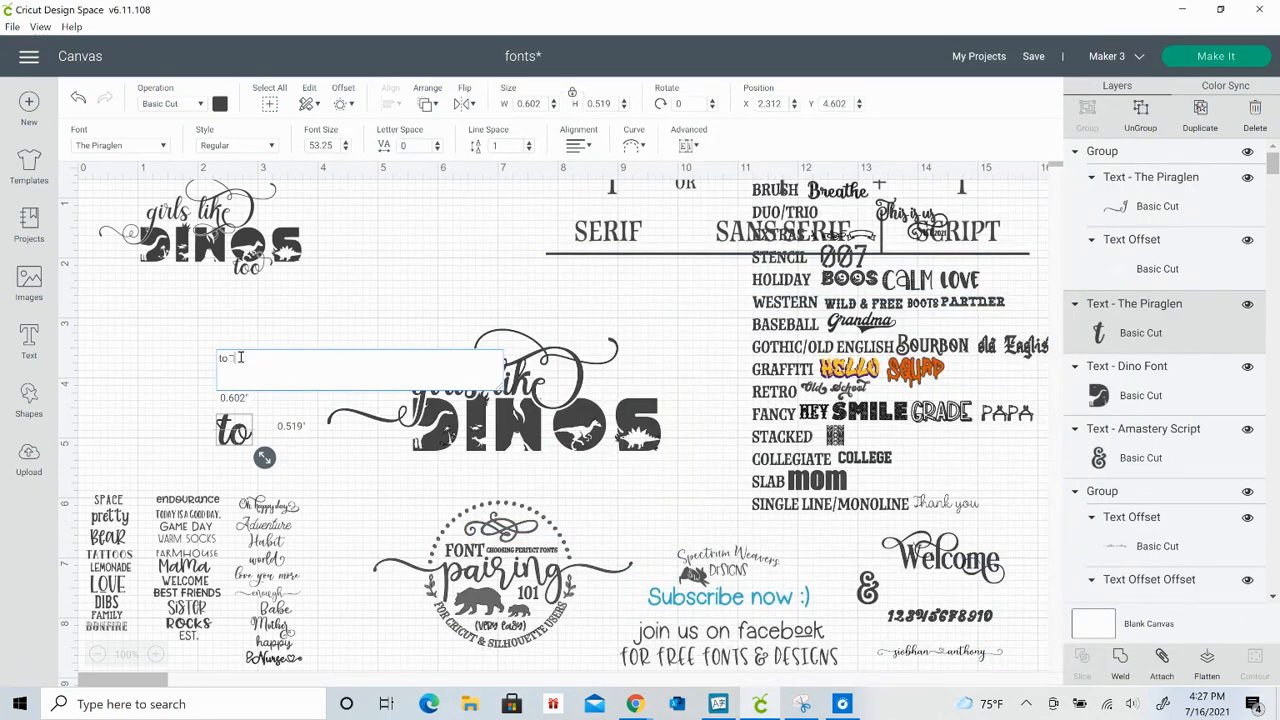
{"action": "key", "text": "ctrl+v"}
{"action": "left_click", "coordinate": [391, 490]}
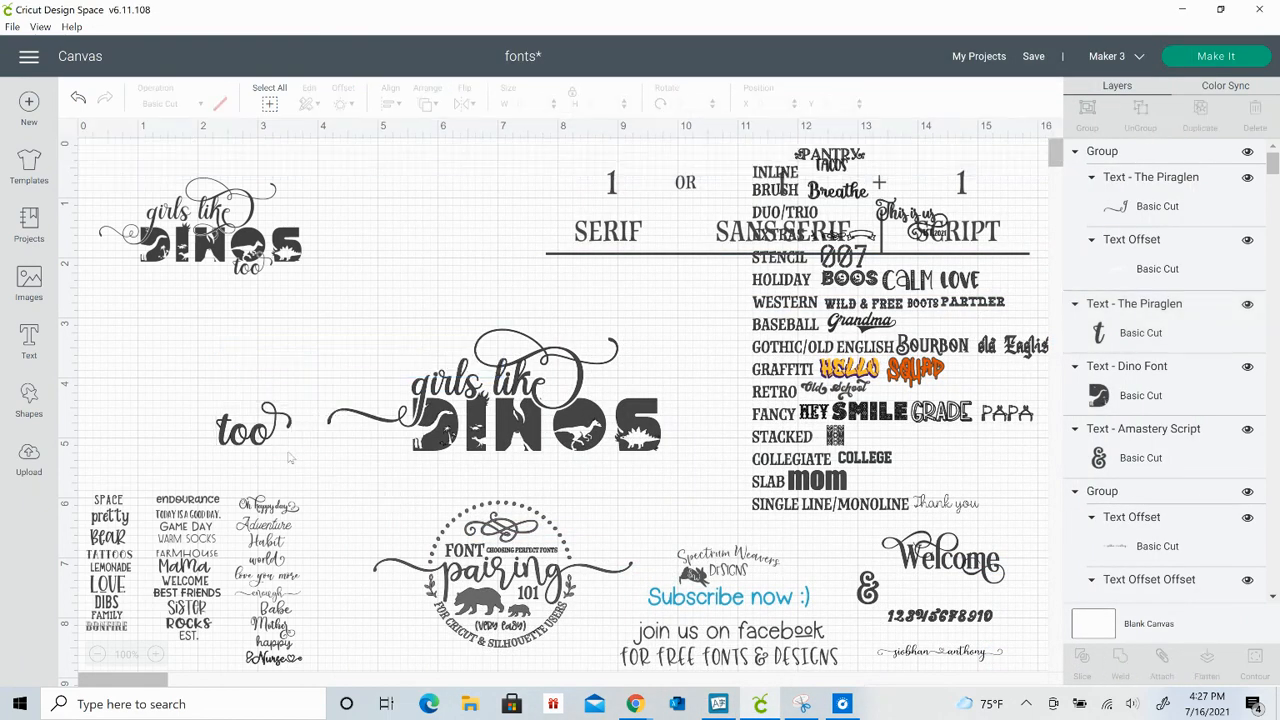
{"action": "left_click", "coordinate": [239, 427]}
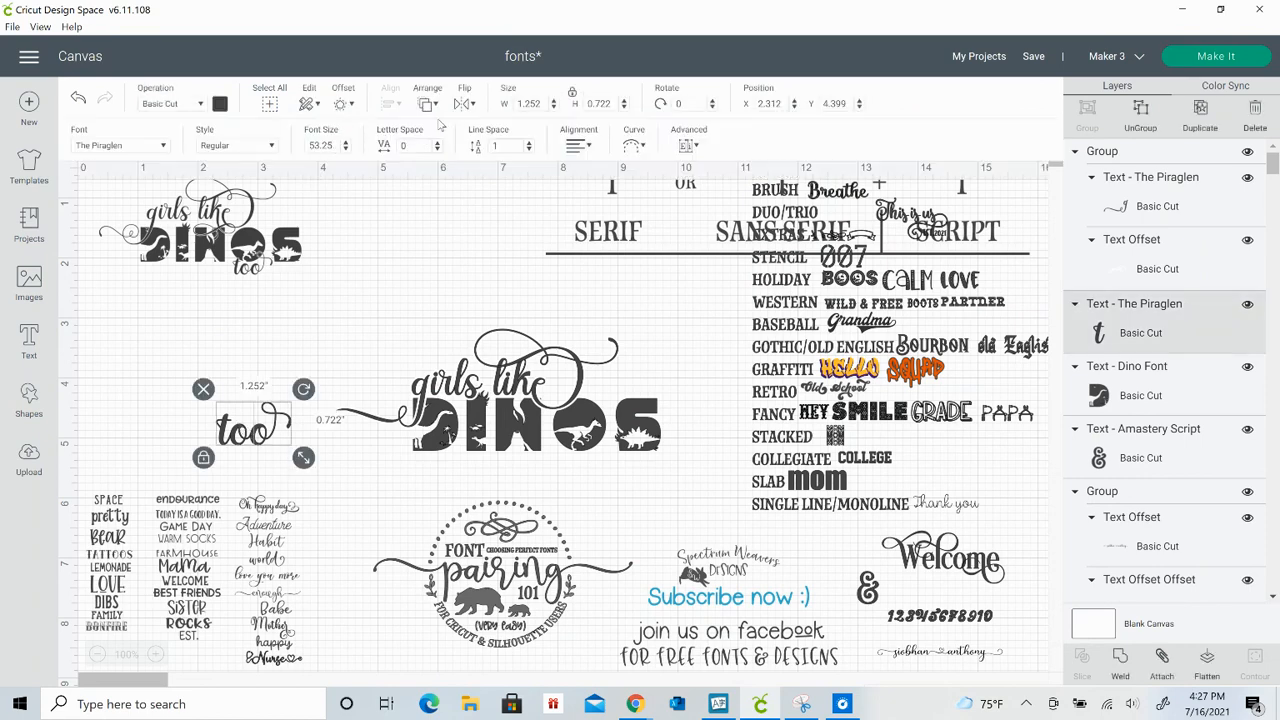
Add a welded 0.035 in offset around "too" and colour the offset white
{"action": "left_click", "coordinate": [343, 104]}
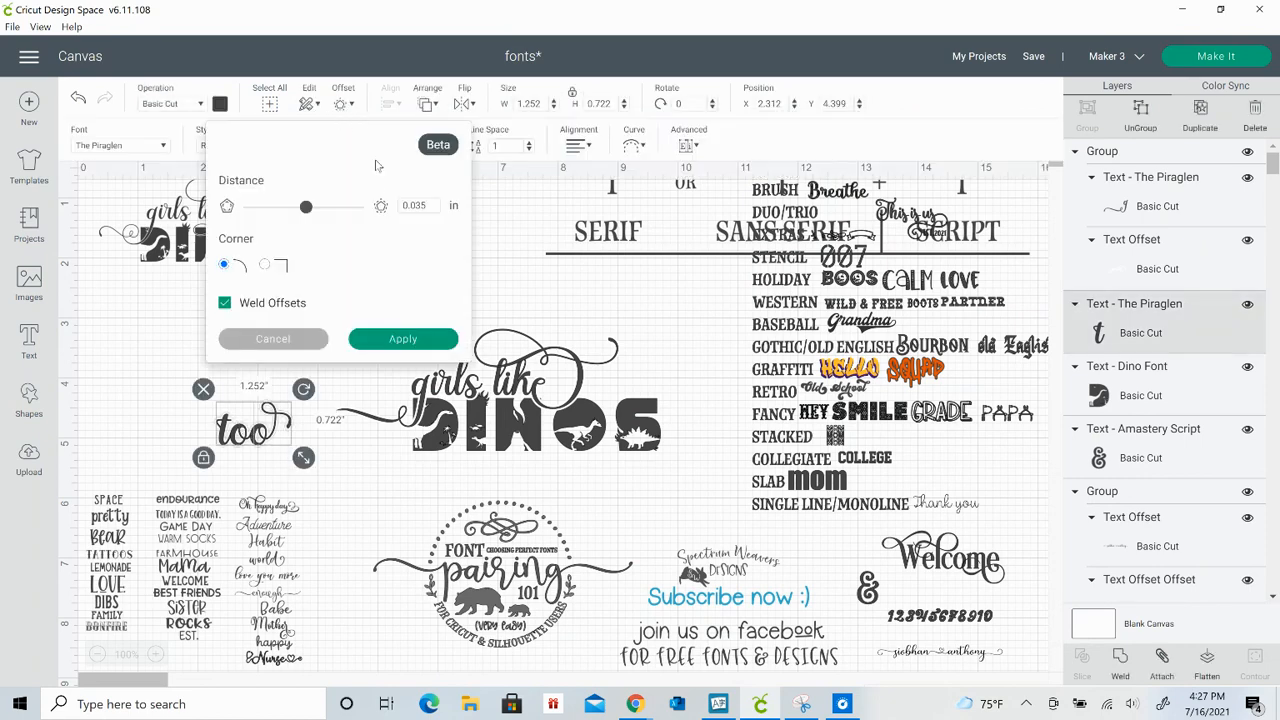
{"action": "left_click", "coordinate": [402, 339]}
{"action": "left_click", "coordinate": [220, 103]}
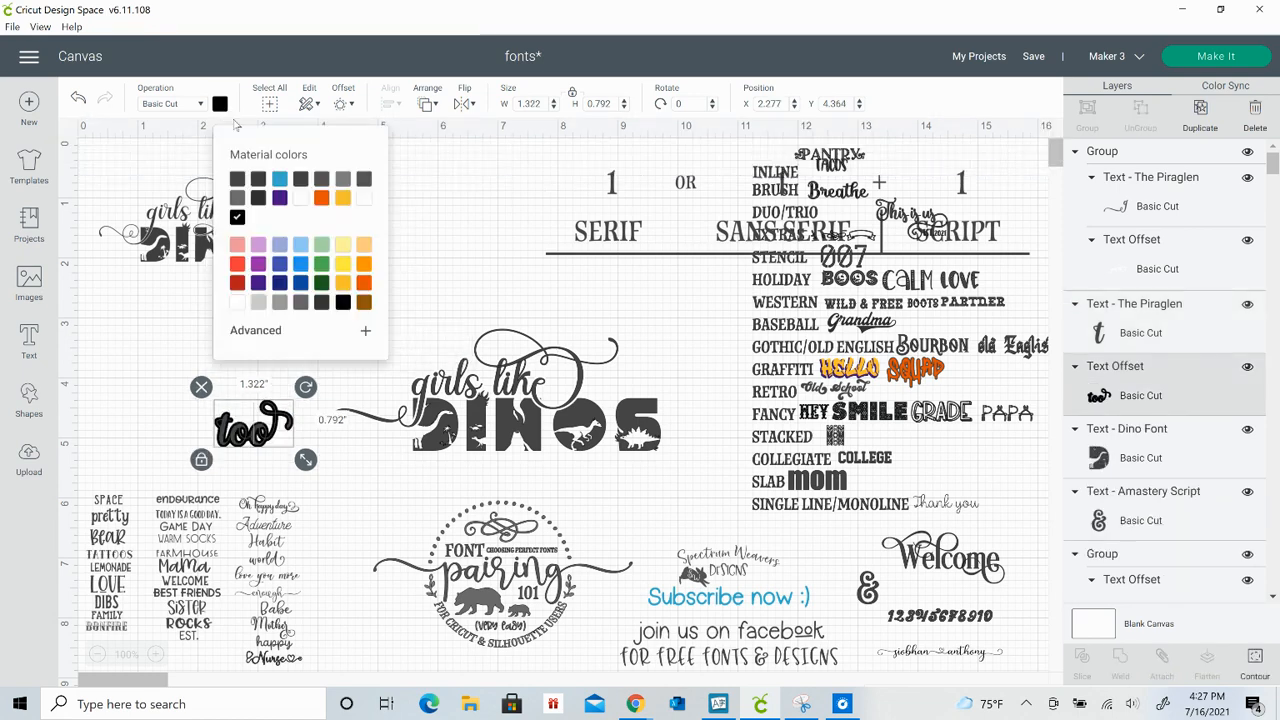
{"action": "left_click", "coordinate": [300, 198]}
{"action": "left_click", "coordinate": [158, 393]}
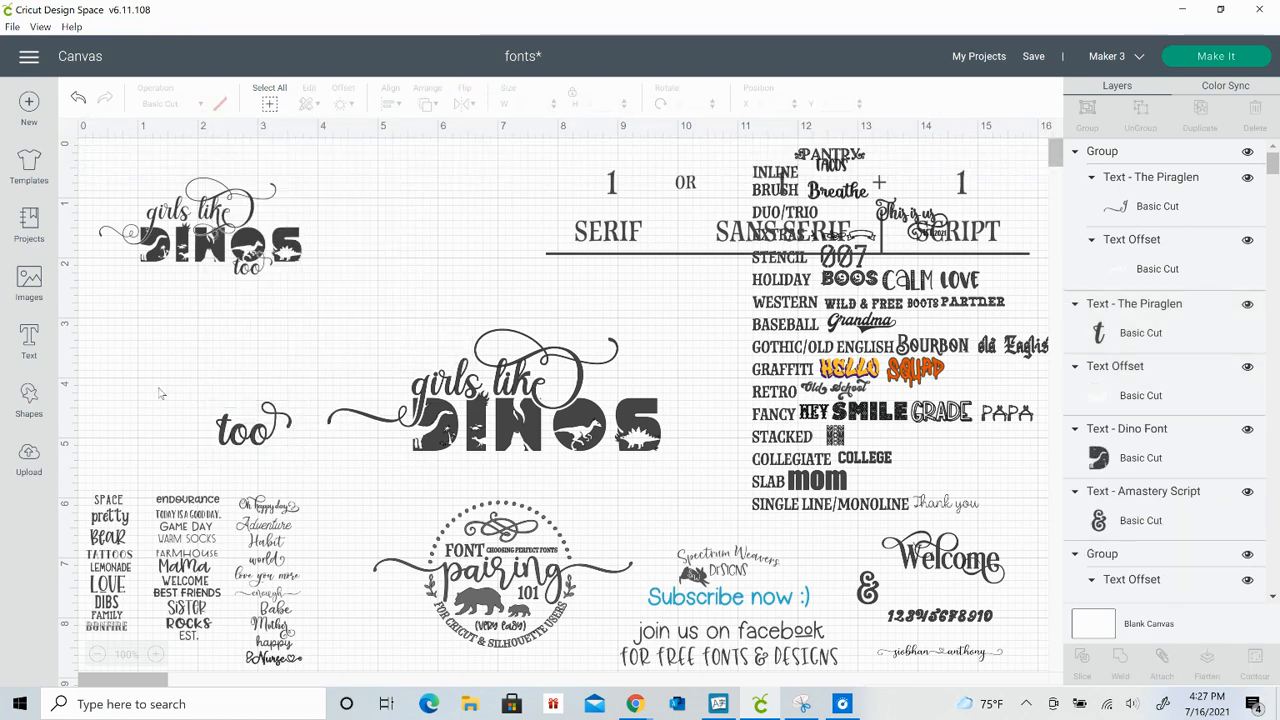
Group "too" with its white offset and place the group overlapping the bottom of the large DINOS word
{"action": "left_click_drag", "start_coordinate": [257, 320], "coordinate": [270, 460]}
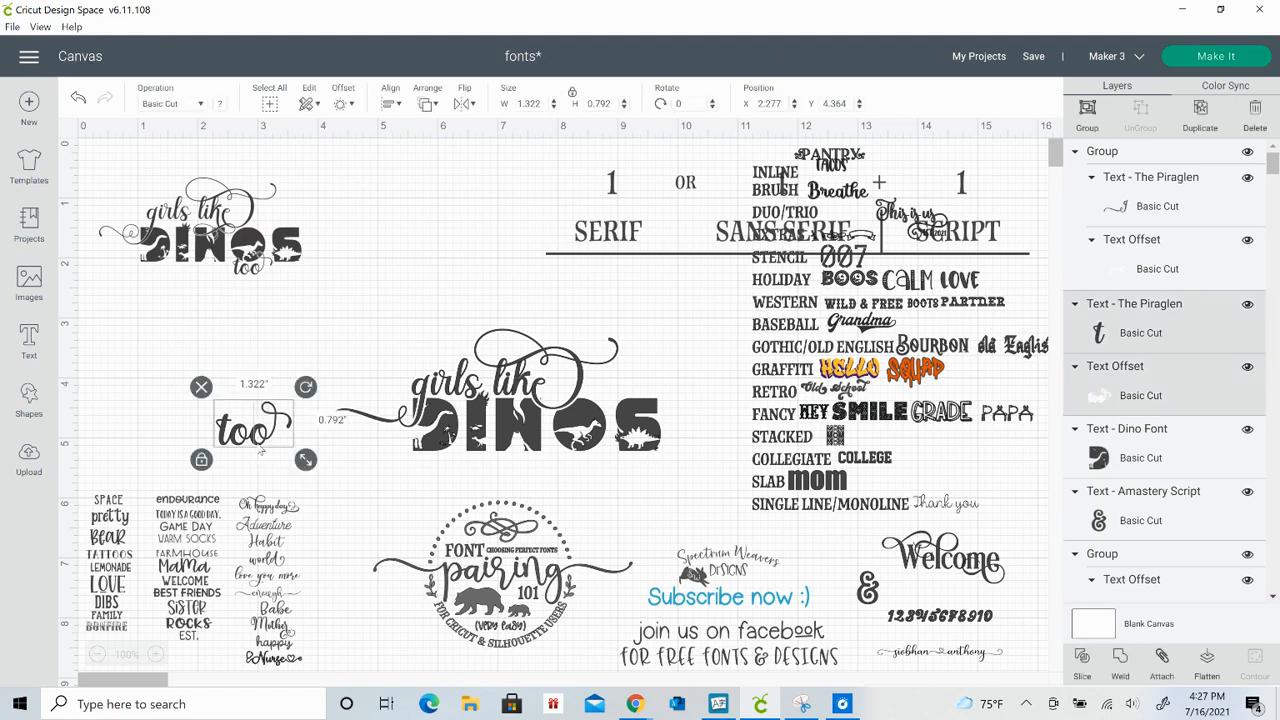
{"action": "right_click", "coordinate": [256, 447]}
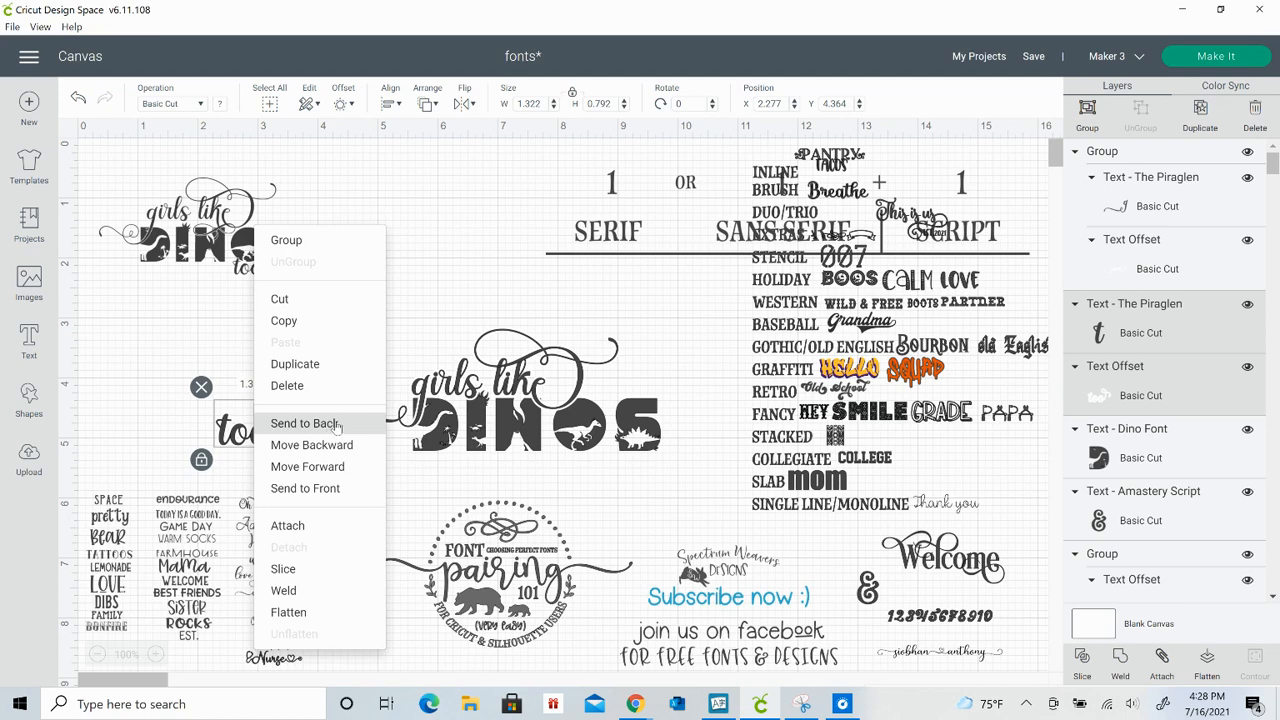
{"action": "left_click", "coordinate": [293, 245]}
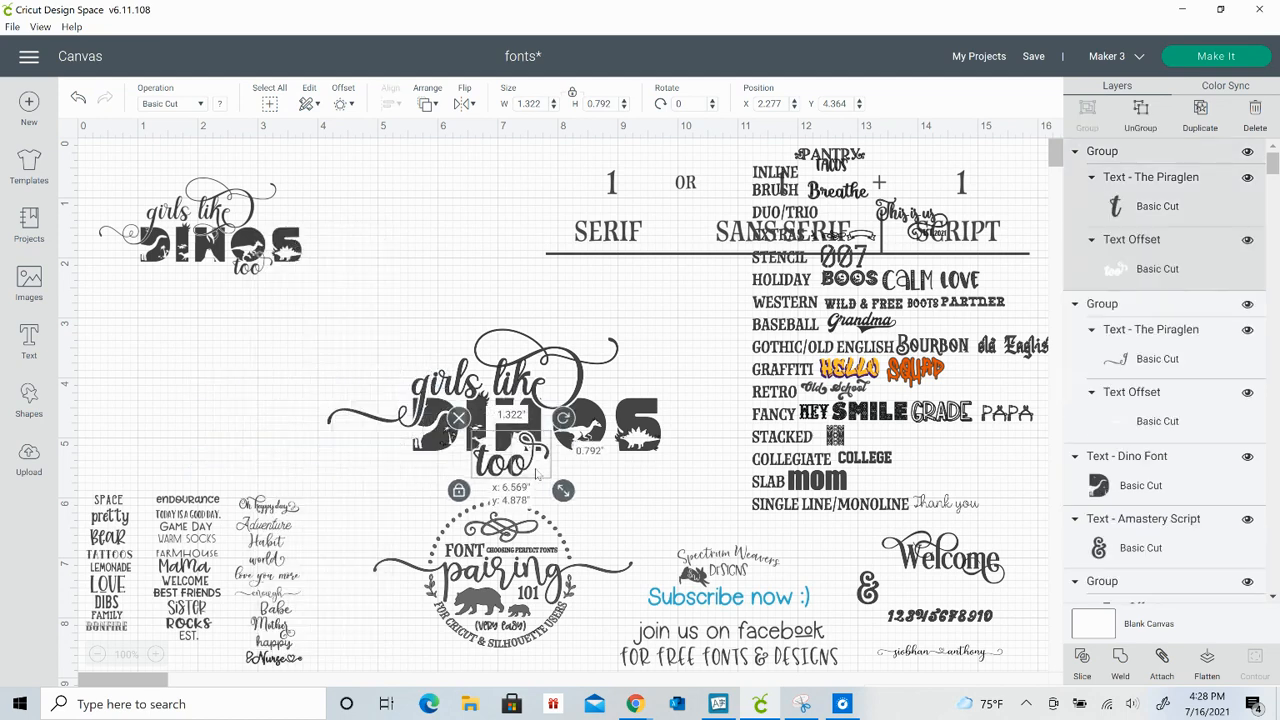
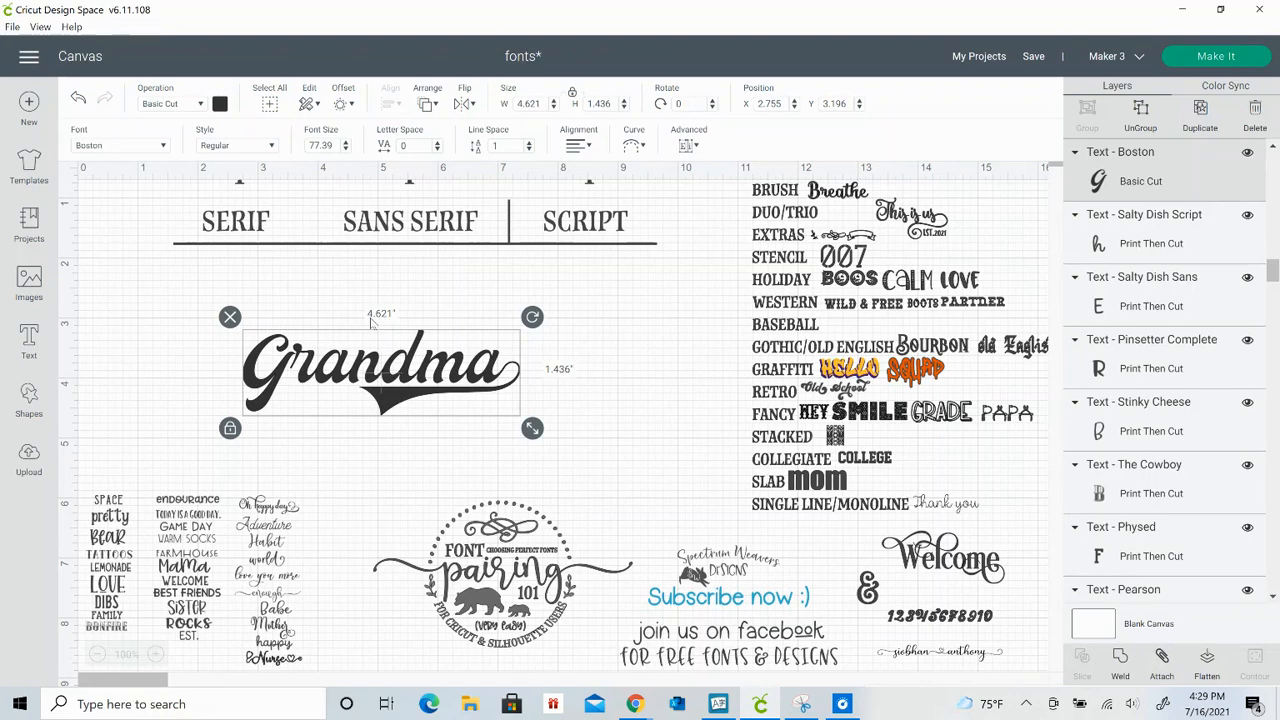
{"action": "left_click", "coordinate": [171, 395]}
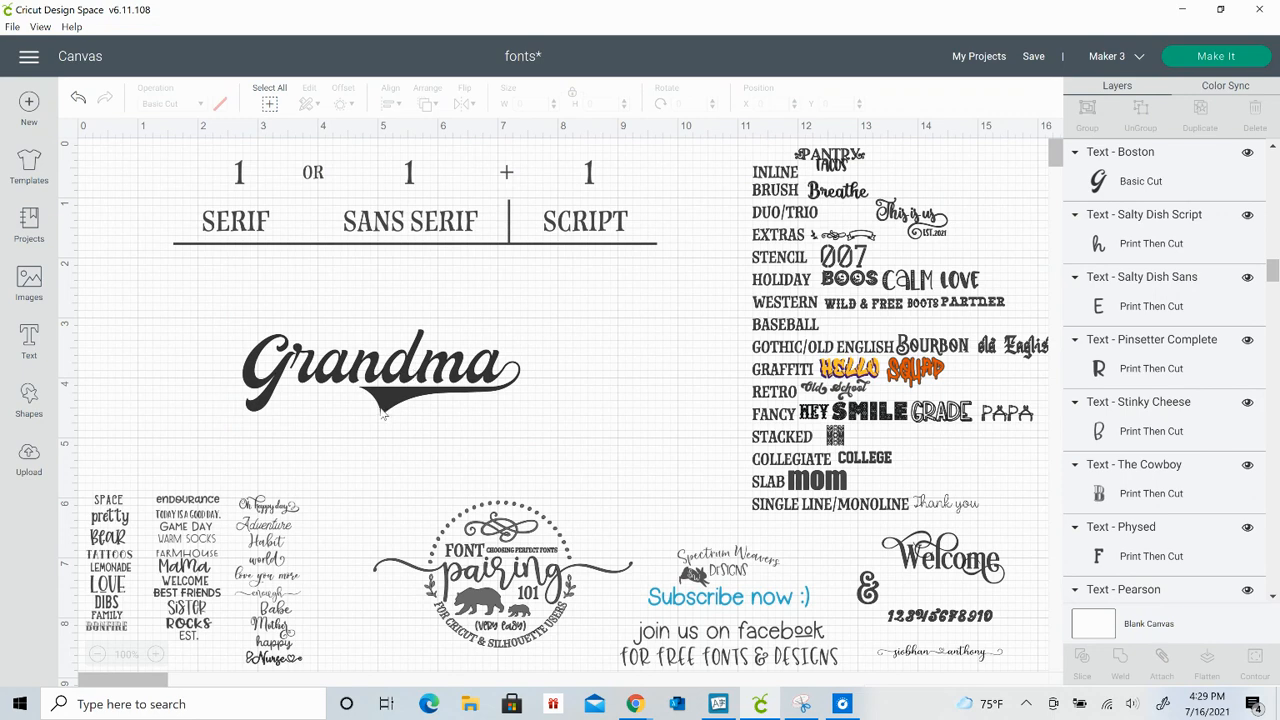
{"action": "left_click", "coordinate": [29, 342]}
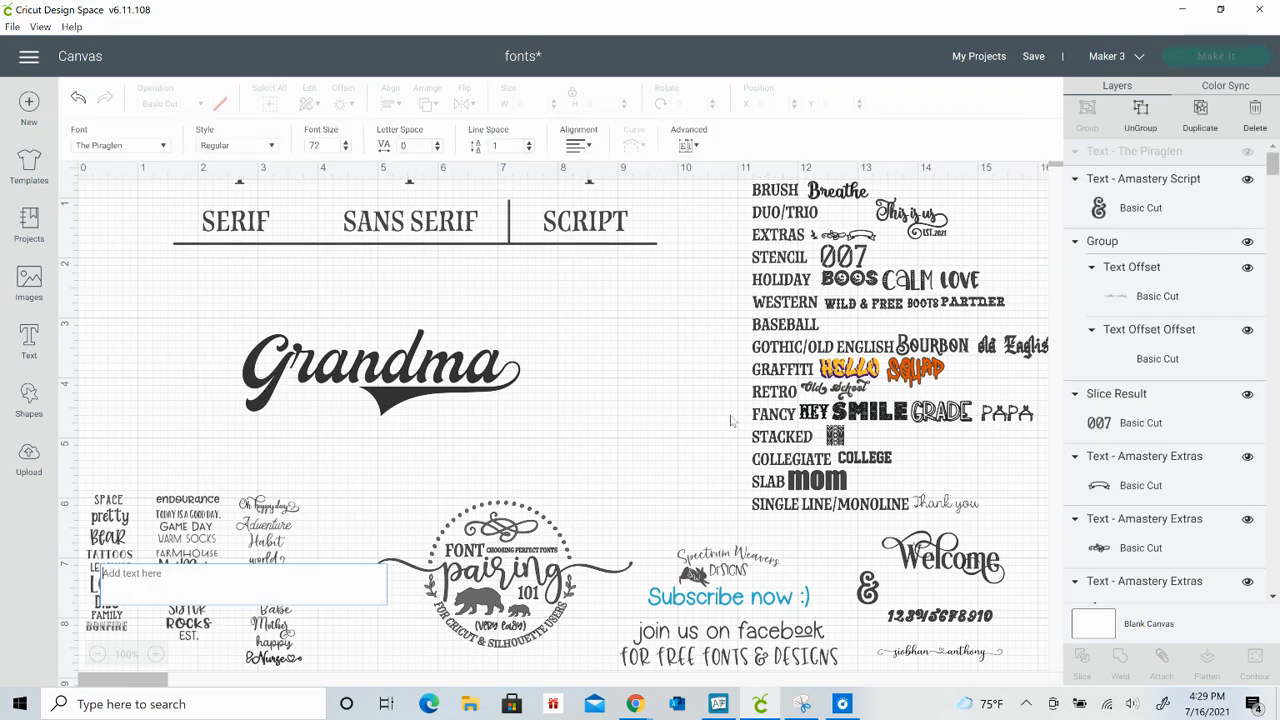
{"action": "left_click", "coordinate": [553, 418]}
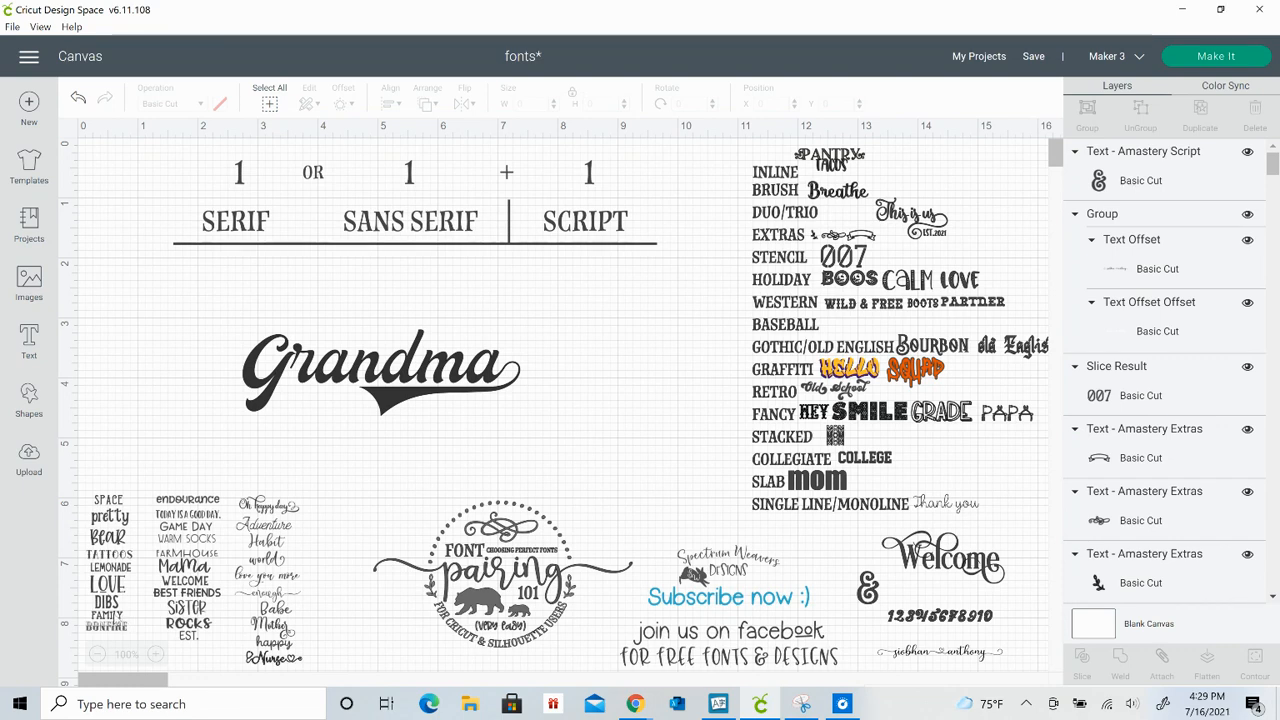
{"action": "left_click", "coordinate": [107, 615]}
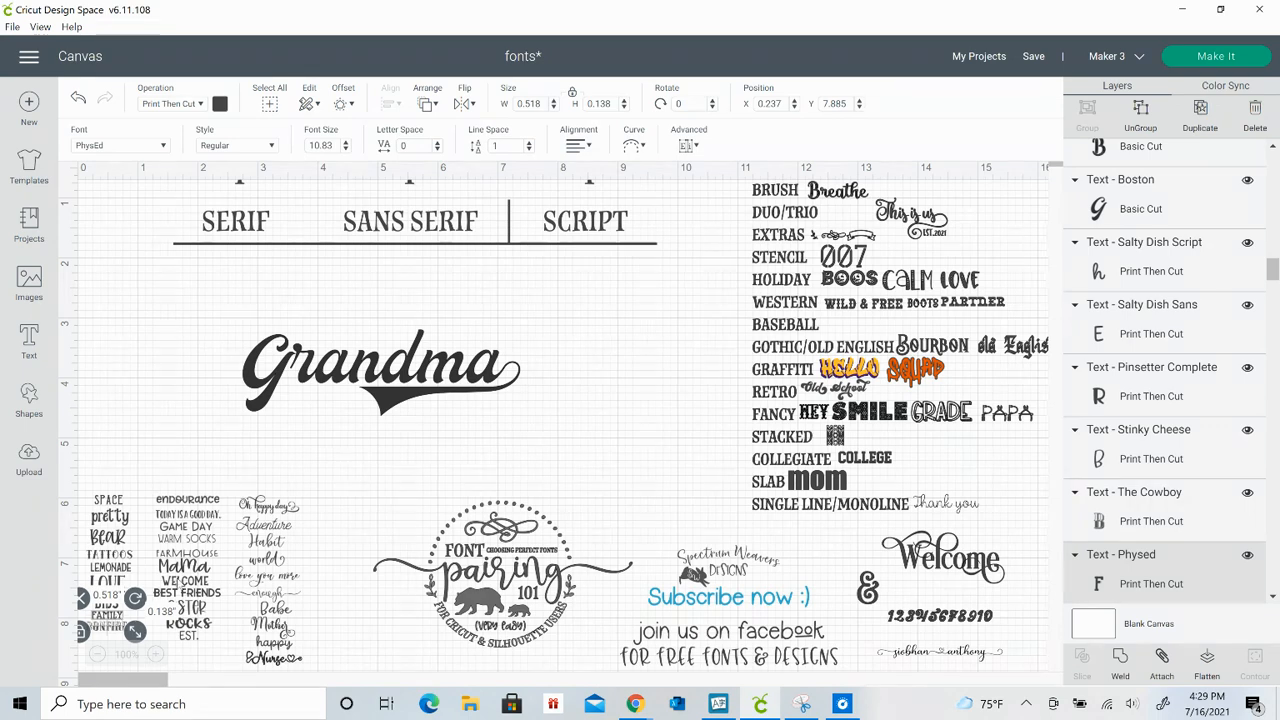
{"action": "left_click", "coordinate": [302, 520]}
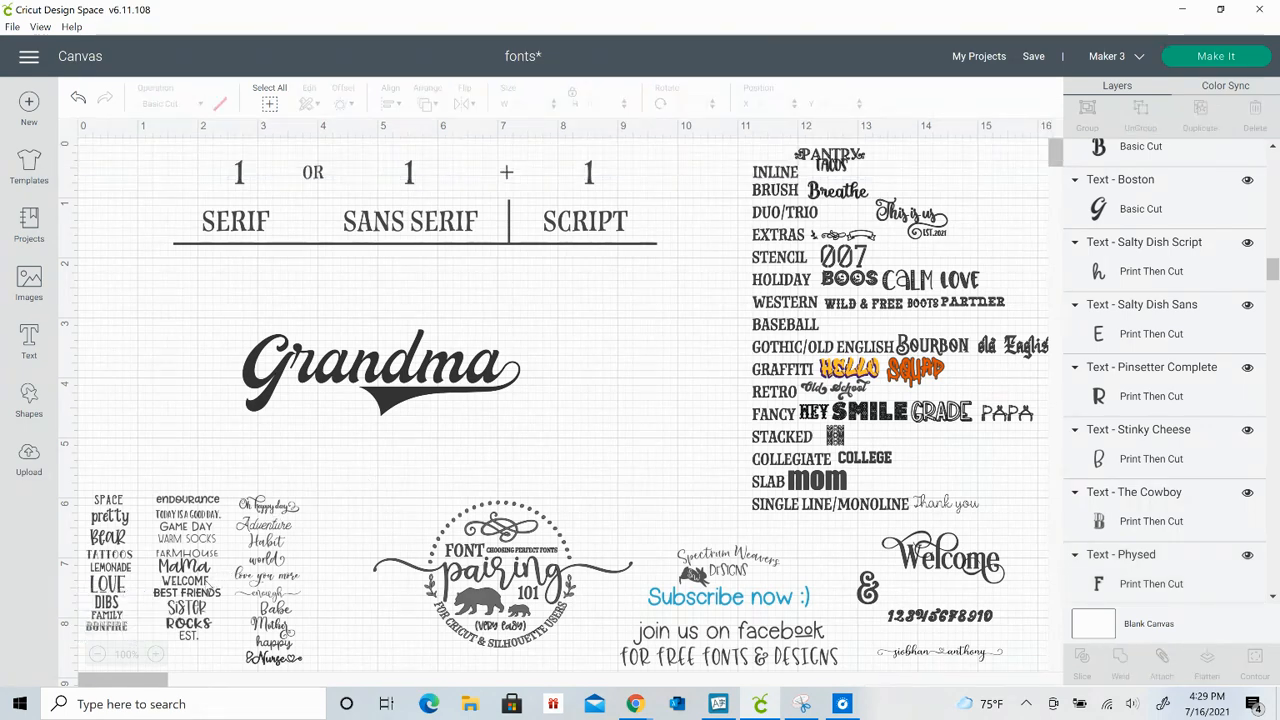
Duplicate the small "BEST FRIENDS" Oldblue sample, place the copy just below the Grandma word and enlarge it to about 2.95 in wide
{"action": "left_click", "coordinate": [204, 594]}
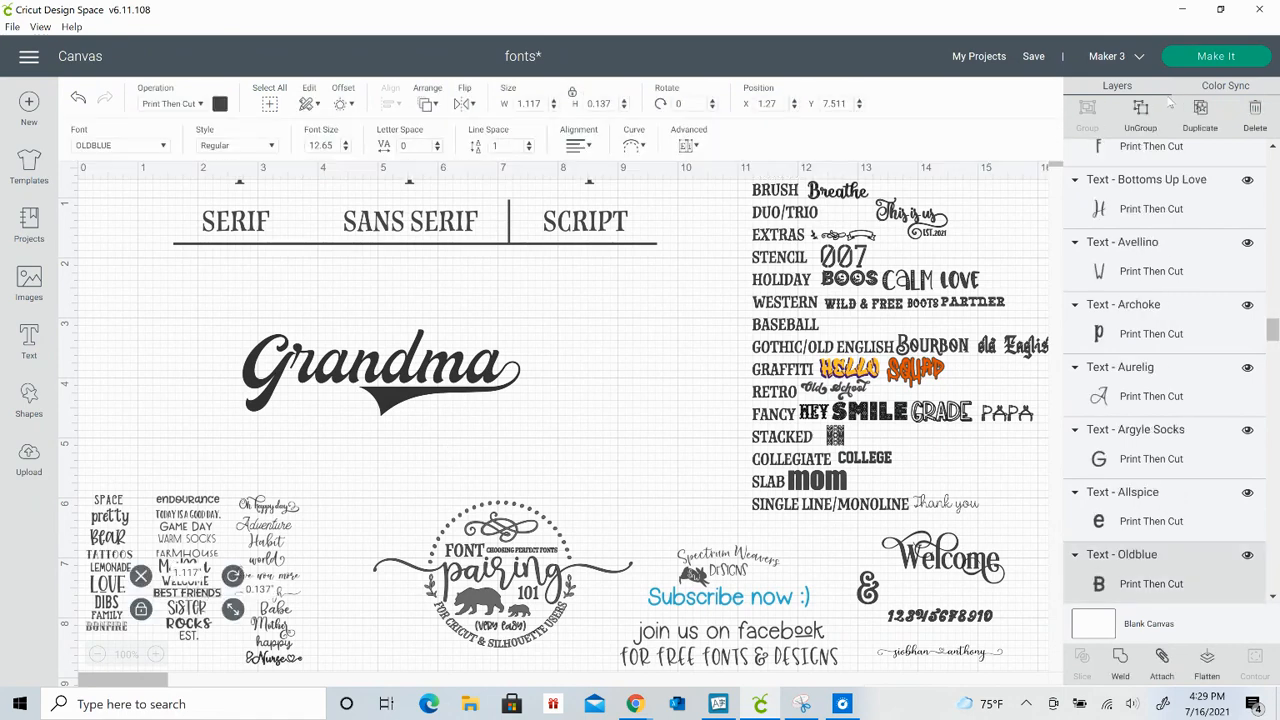
{"action": "left_click", "coordinate": [1202, 110]}
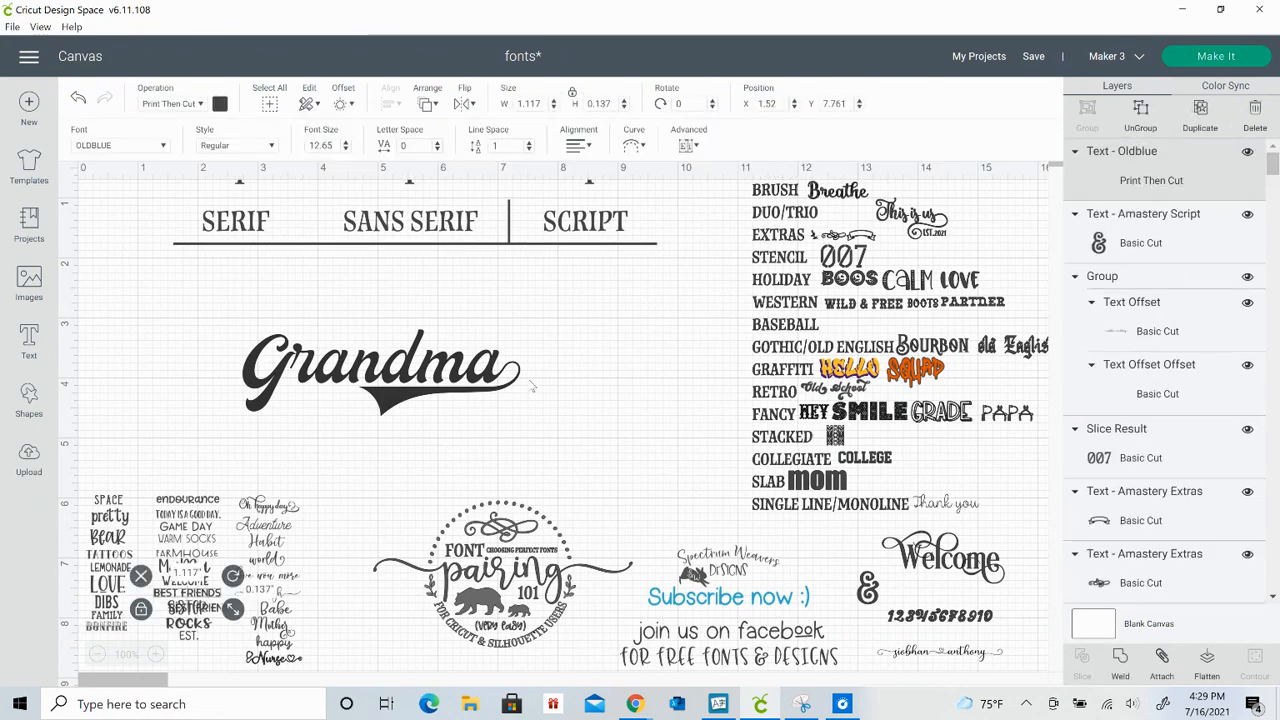
{"action": "left_click", "coordinate": [347, 478]}
{"action": "left_click_drag", "start_coordinate": [218, 609], "coordinate": [700, 452]}
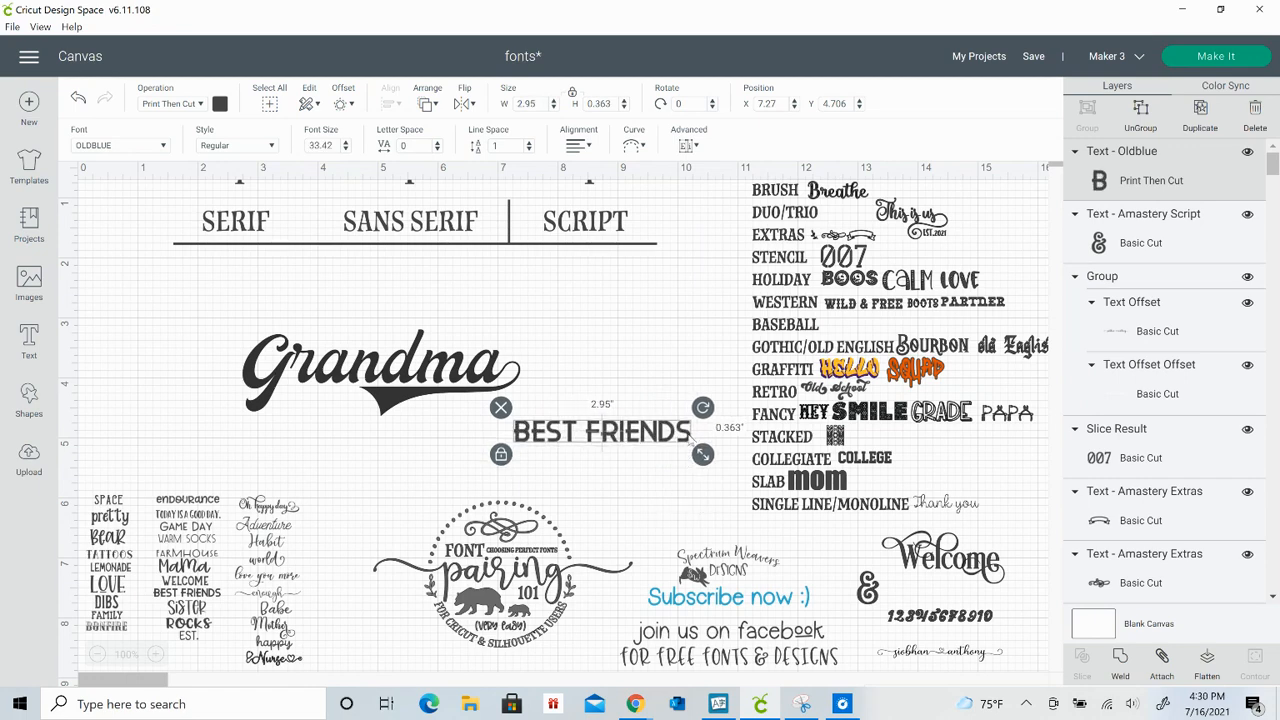
Replace the text of the enlarged "BEST FRIENDS" copy with "Great"
{"action": "double_click", "coordinate": [688, 440]}
{"action": "key", "text": "BackSpace"}
{"action": "key", "text": "BackSpace"}
{"action": "key", "text": "BackSpace"}
{"action": "key", "text": "BackSpace"}
{"action": "key", "text": "BackSpace"}
{"action": "key", "text": "BackSpace"}
{"action": "key", "text": "BackSpace"}
{"action": "key", "text": "BackSpace"}
{"action": "key", "text": "BackSpace"}
{"action": "key", "text": "BackSpace"}
{"action": "key", "text": "BackSpace"}
{"action": "key", "text": "BackSpace"}
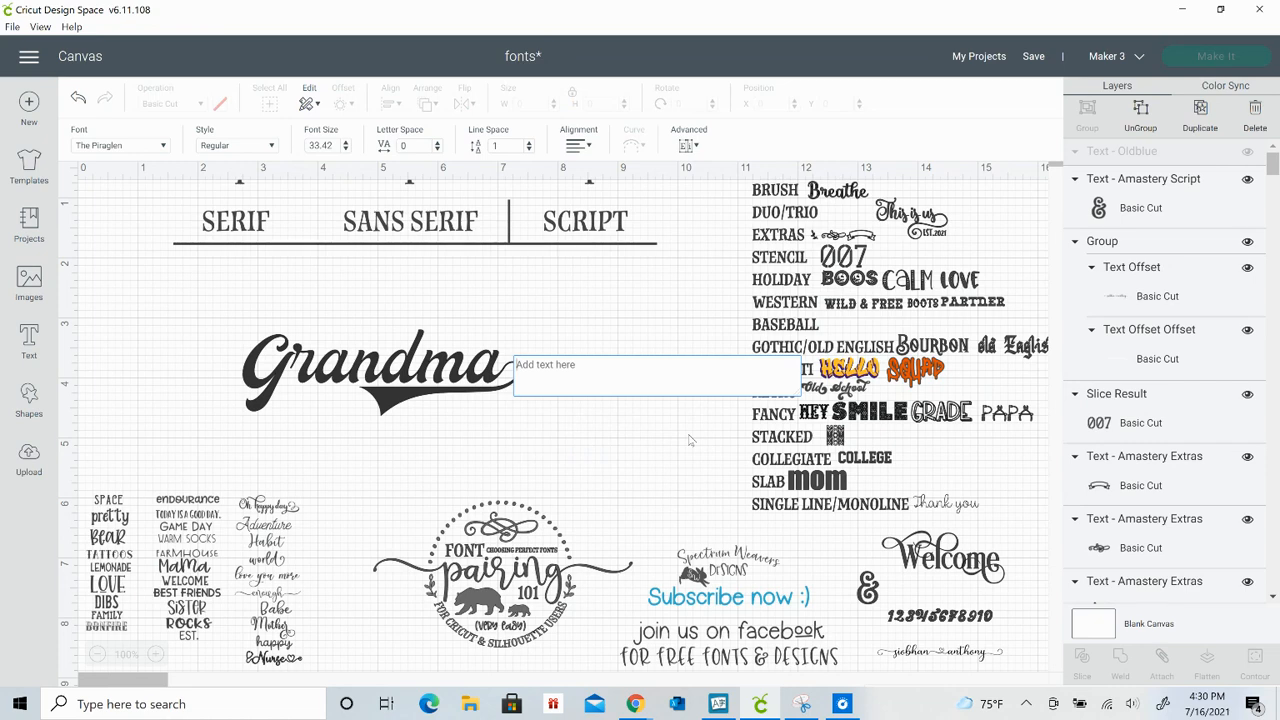
{"action": "type", "text": "great"}
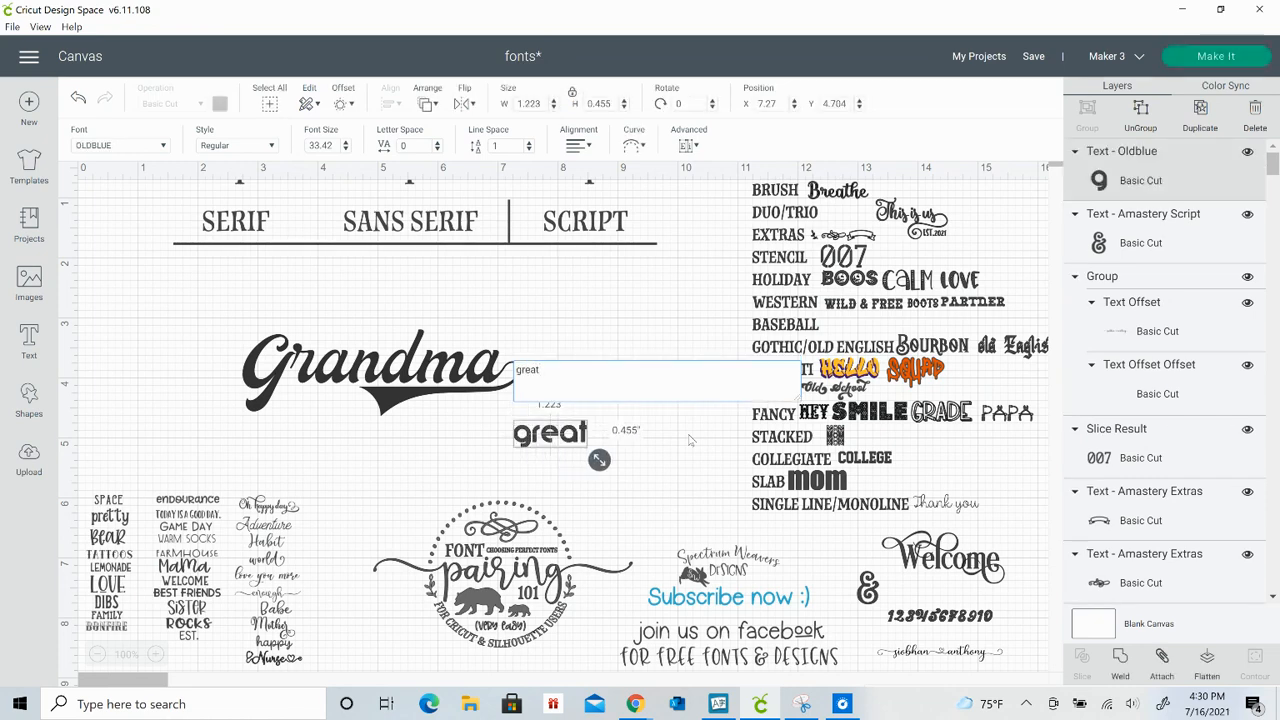
{"action": "key", "text": "BackSpace"}
{"action": "key", "text": "BackSpace"}
{"action": "key", "text": "BackSpace"}
{"action": "key", "text": "BackSpace"}
{"action": "key", "text": "BackSpace"}
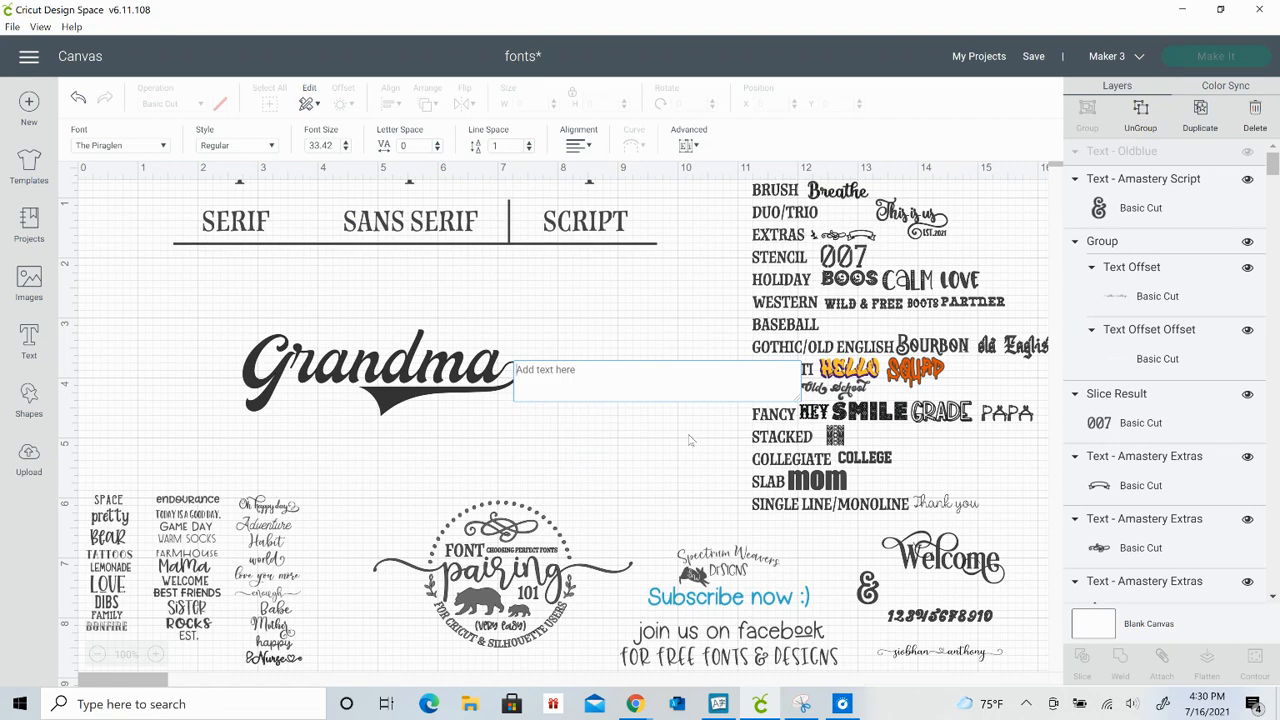
{"action": "type", "text": "Great"}
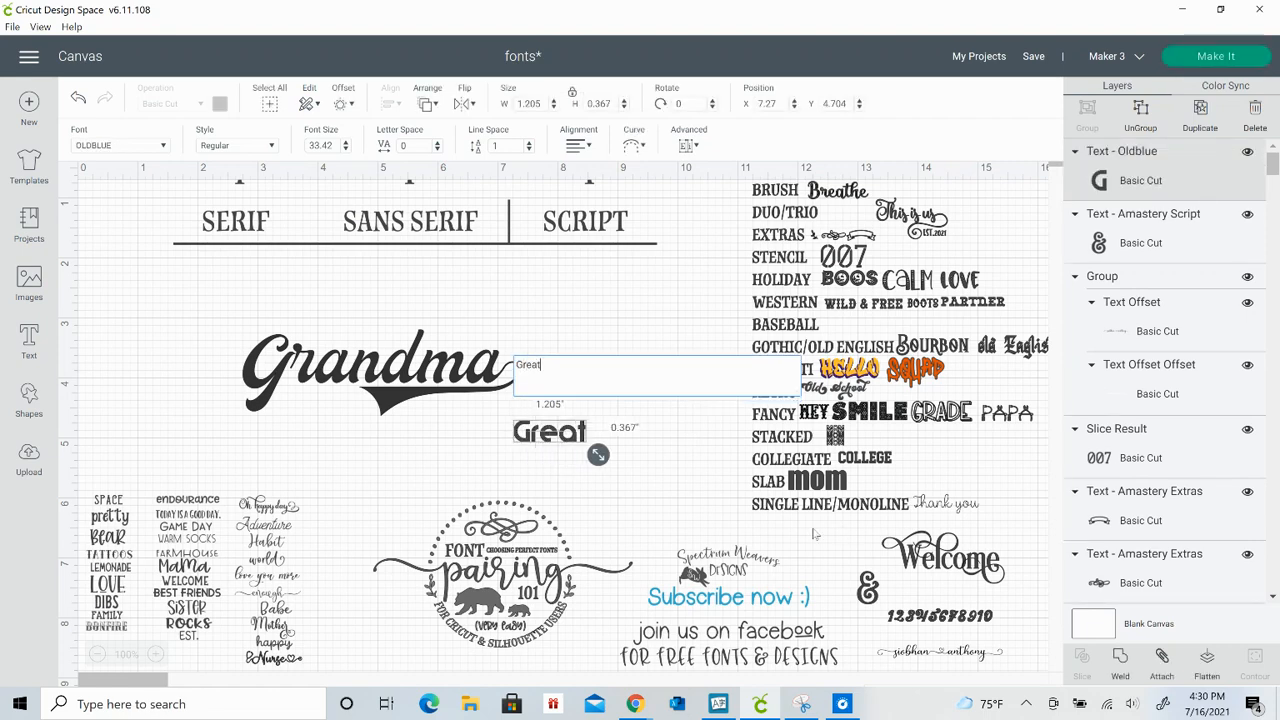
{"action": "left_click", "coordinate": [619, 515]}
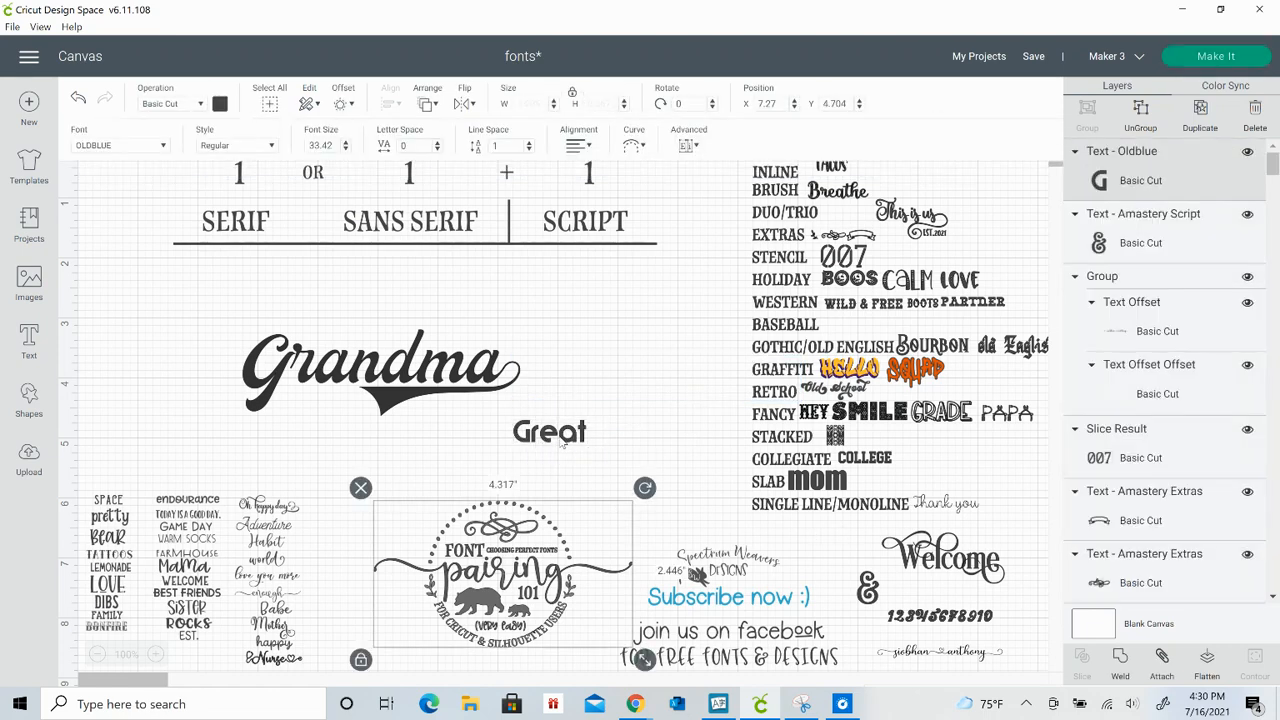
Enlarge "Great" to about 1.5 in wide and place it over the top of Grandma, between the G and the d
{"action": "left_click_drag", "start_coordinate": [565, 445], "coordinate": [353, 338]}
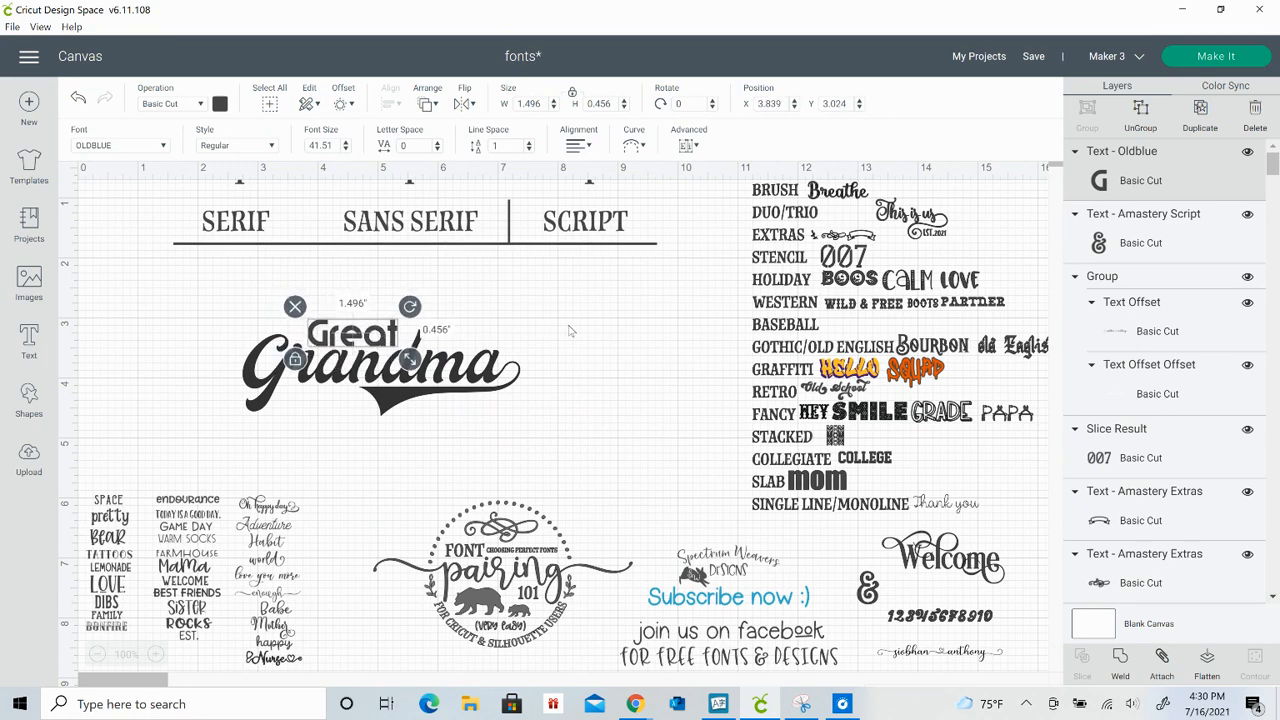
{"action": "left_click", "coordinate": [569, 330]}
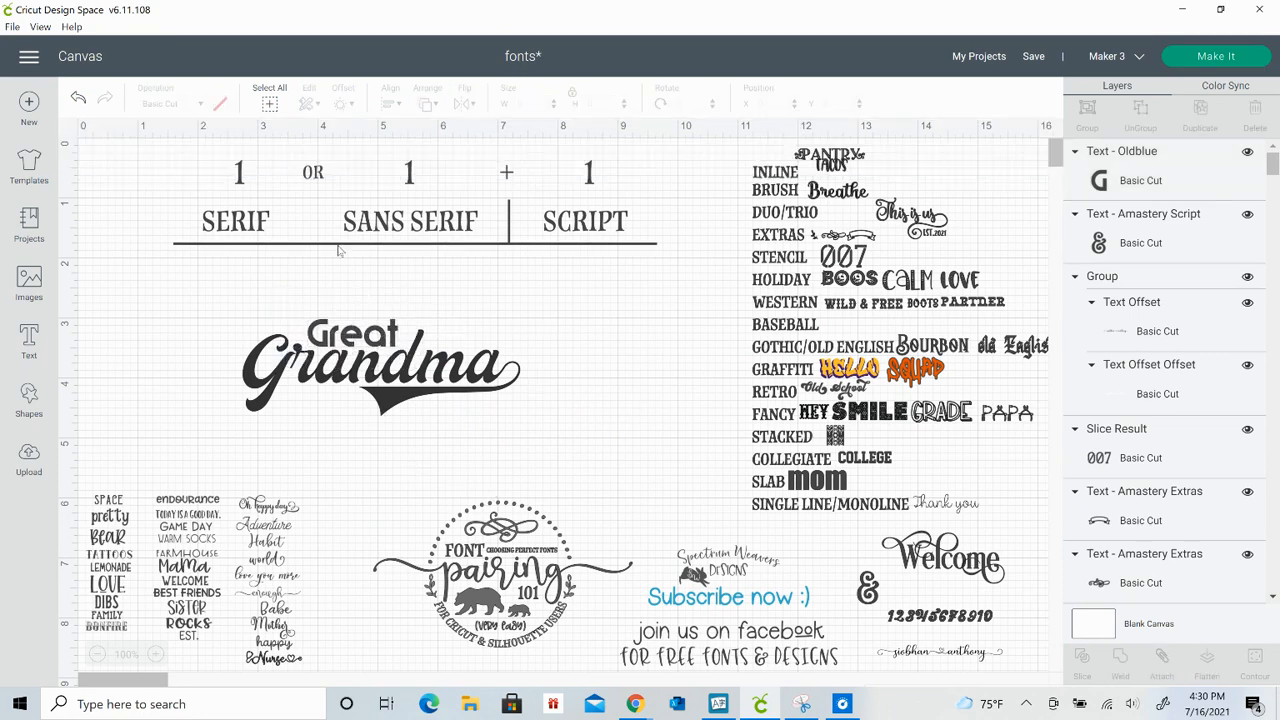
{"action": "left_click_drag", "start_coordinate": [331, 261], "coordinate": [404, 422]}
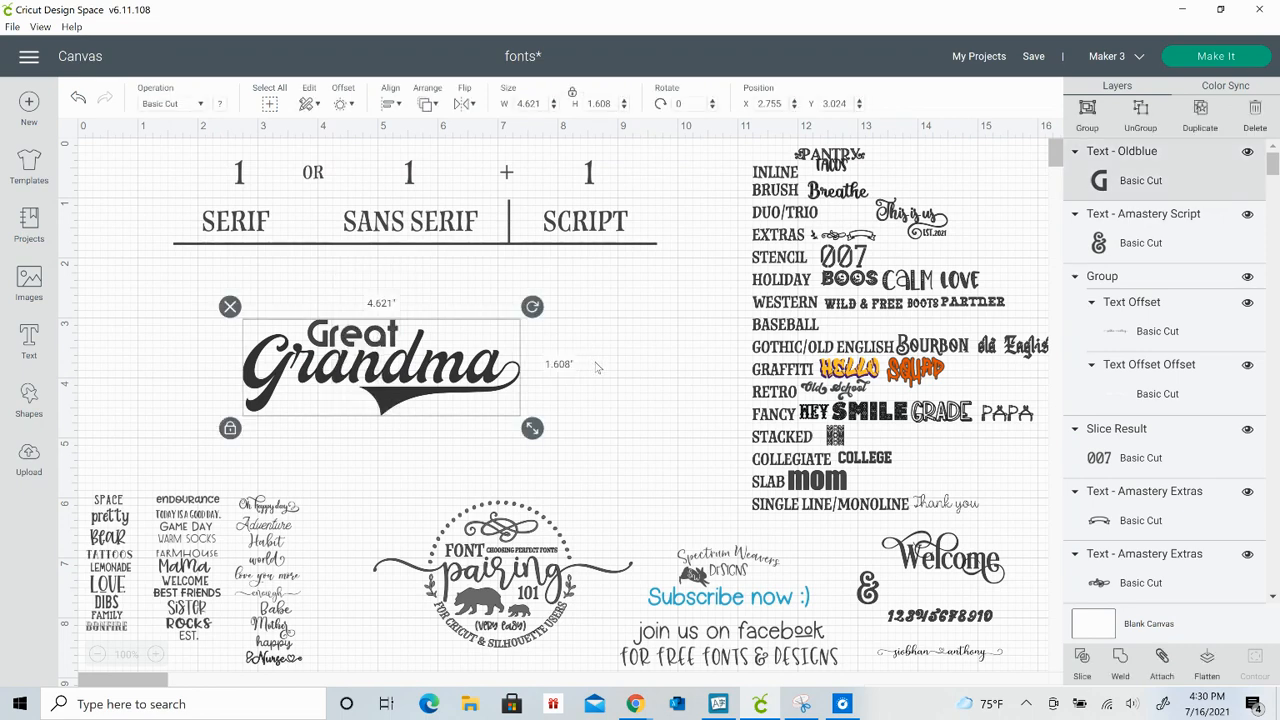
{"action": "left_click", "coordinate": [418, 468]}
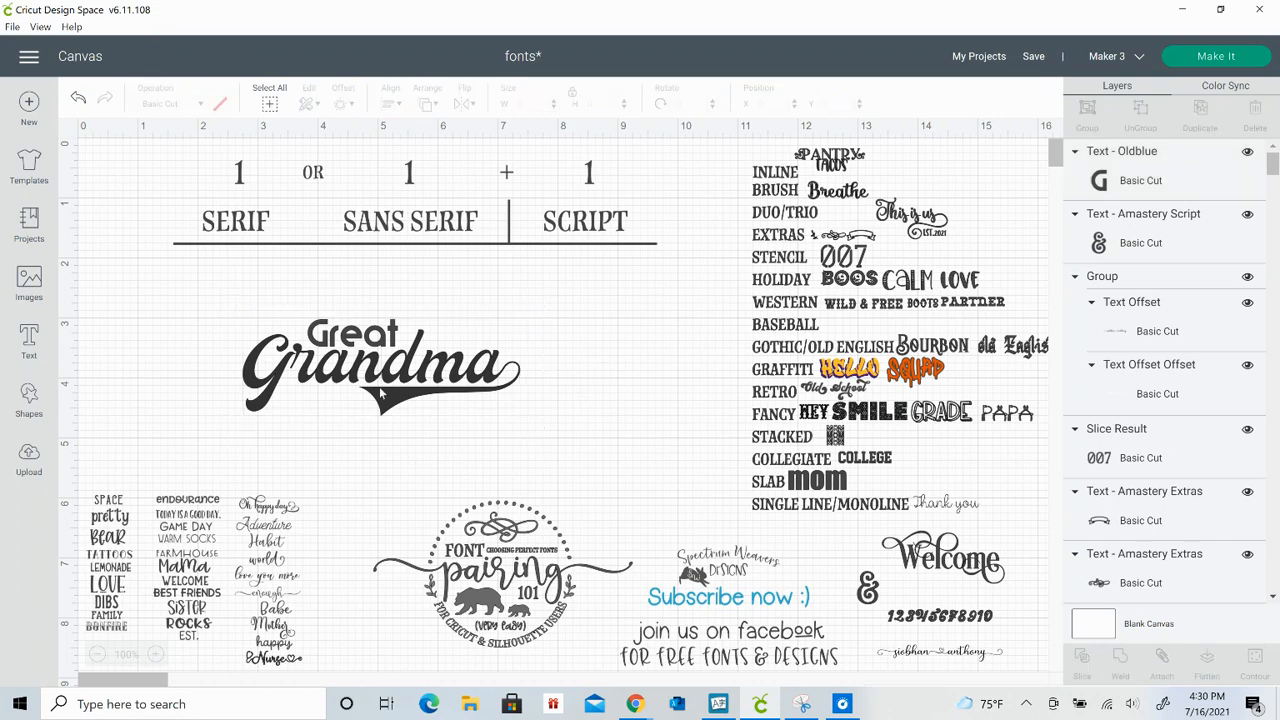
Duplicate "Great" and "Grandma" together and place the copy directly below the original pair
{"action": "left_click", "coordinate": [365, 345]}
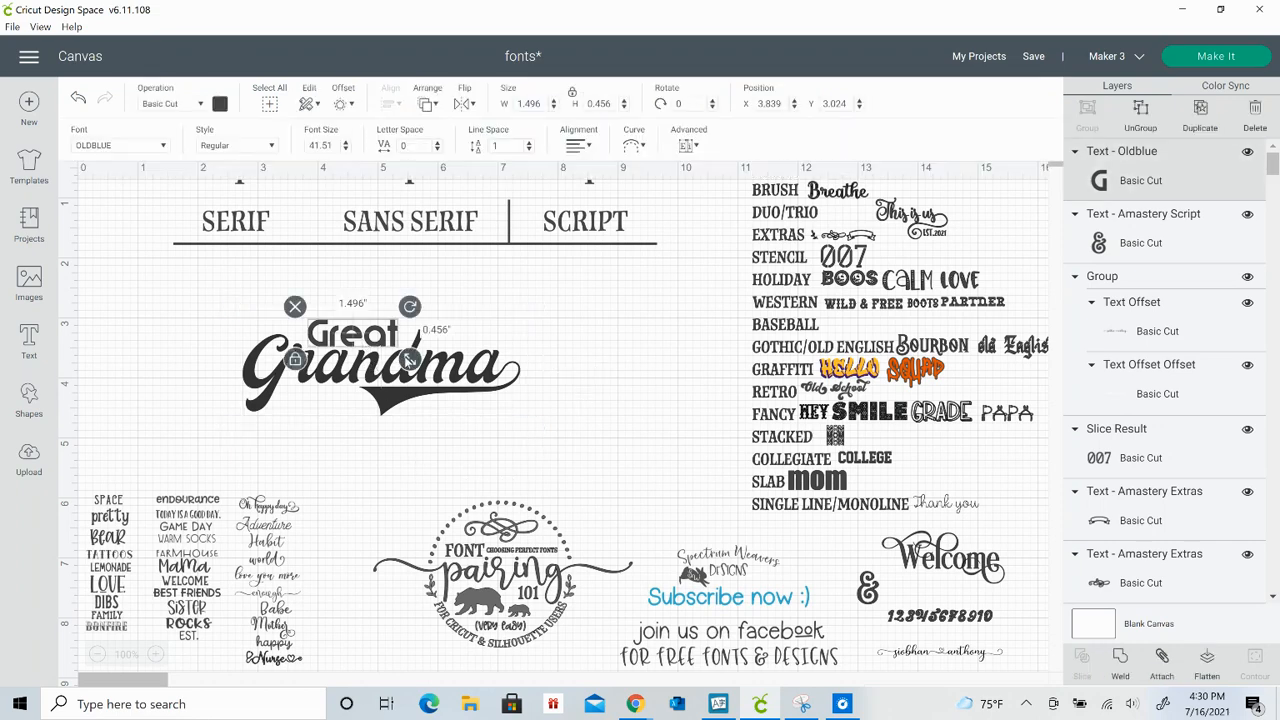
{"action": "mouse_move", "coordinate": [354, 284]}
{"action": "left_mouse_down"}
{"action": "mouse_move", "coordinate": [375, 398]}
{"action": "mouse_move", "coordinate": [409, 413]}
{"action": "left_mouse_up"}
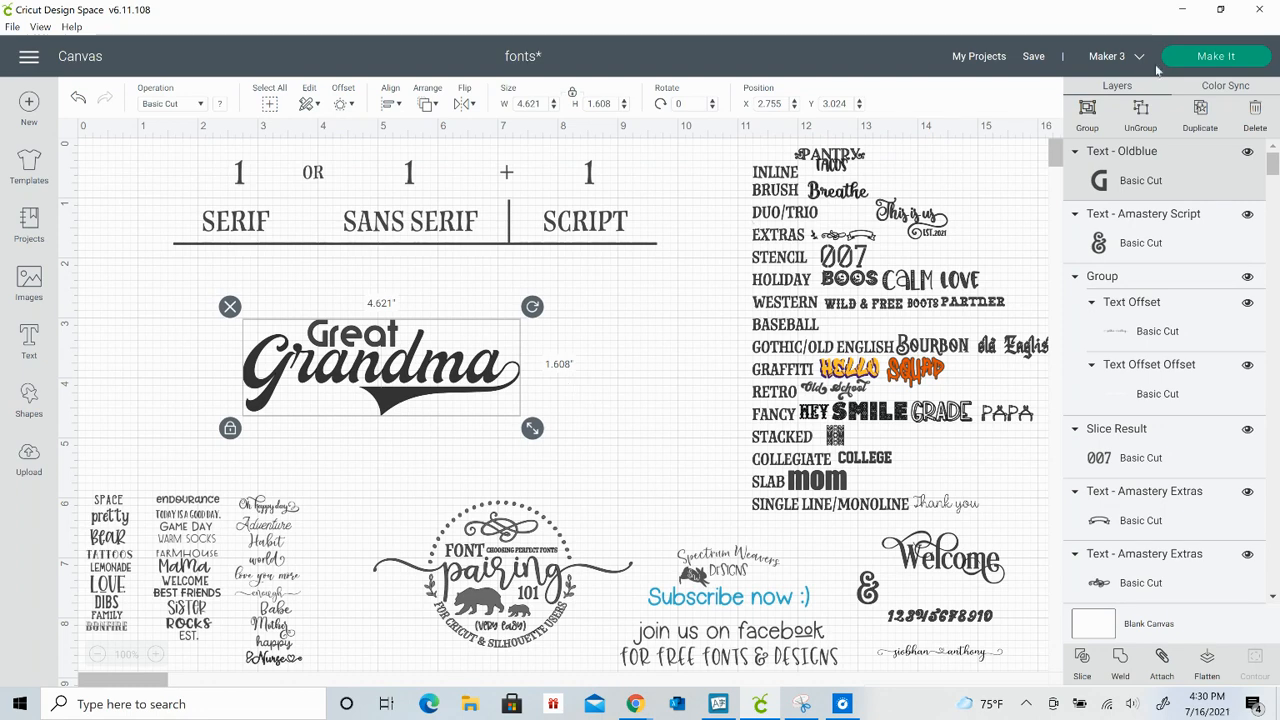
{"action": "left_click", "coordinate": [1200, 112]}
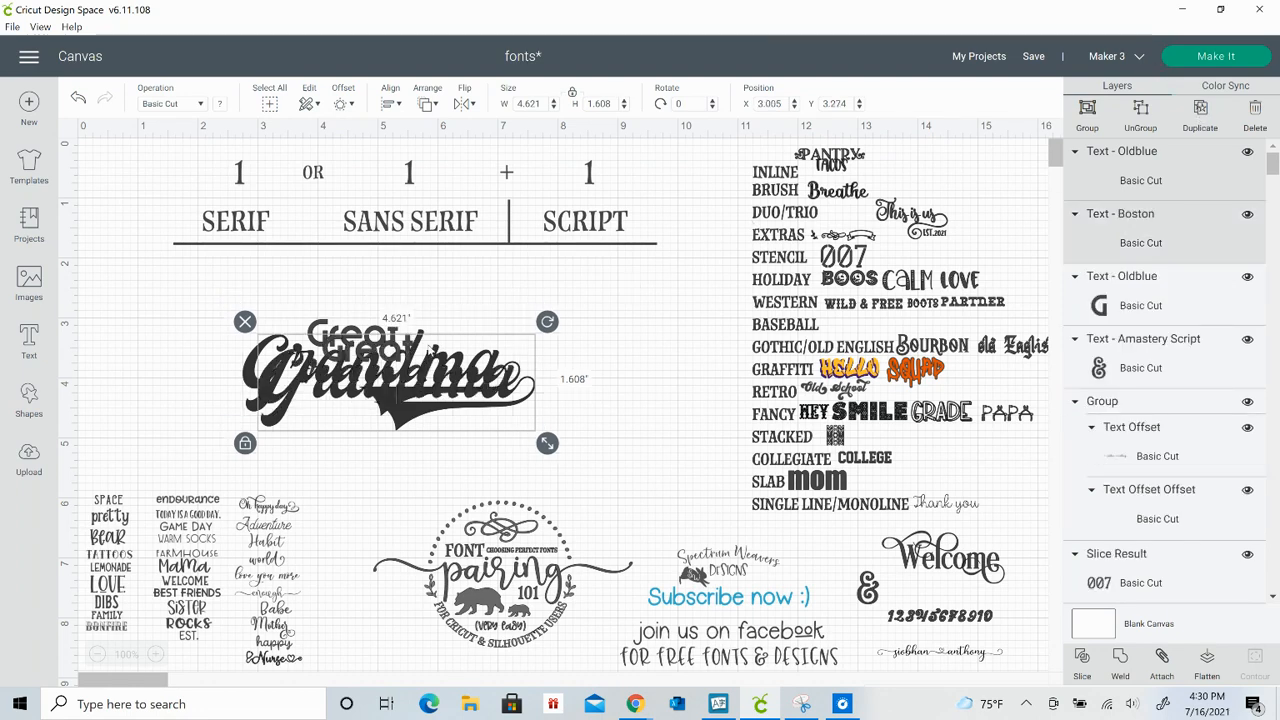
{"action": "left_click_drag", "start_coordinate": [428, 348], "coordinate": [433, 410]}
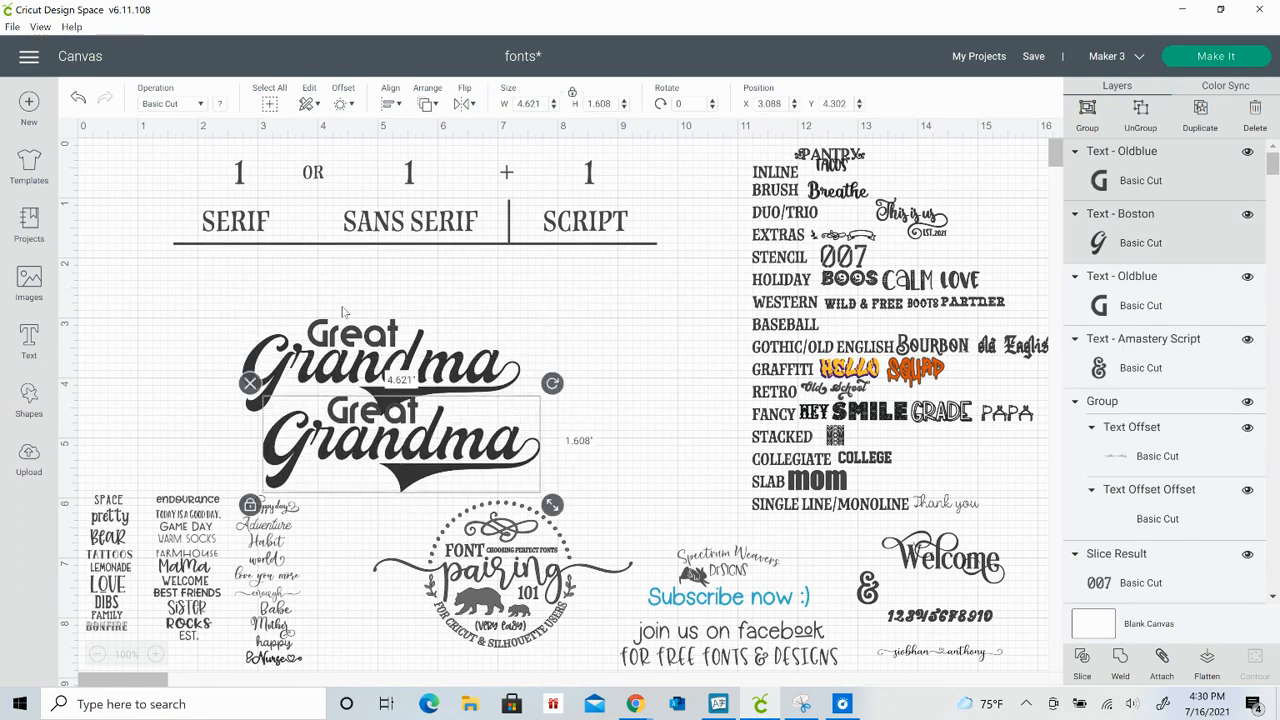
Move the original "Great Grandma" pair up to just under the serif, sans serif and script heading line
{"action": "left_click", "coordinate": [337, 277]}
{"action": "left_click_drag", "start_coordinate": [337, 276], "coordinate": [371, 371]}
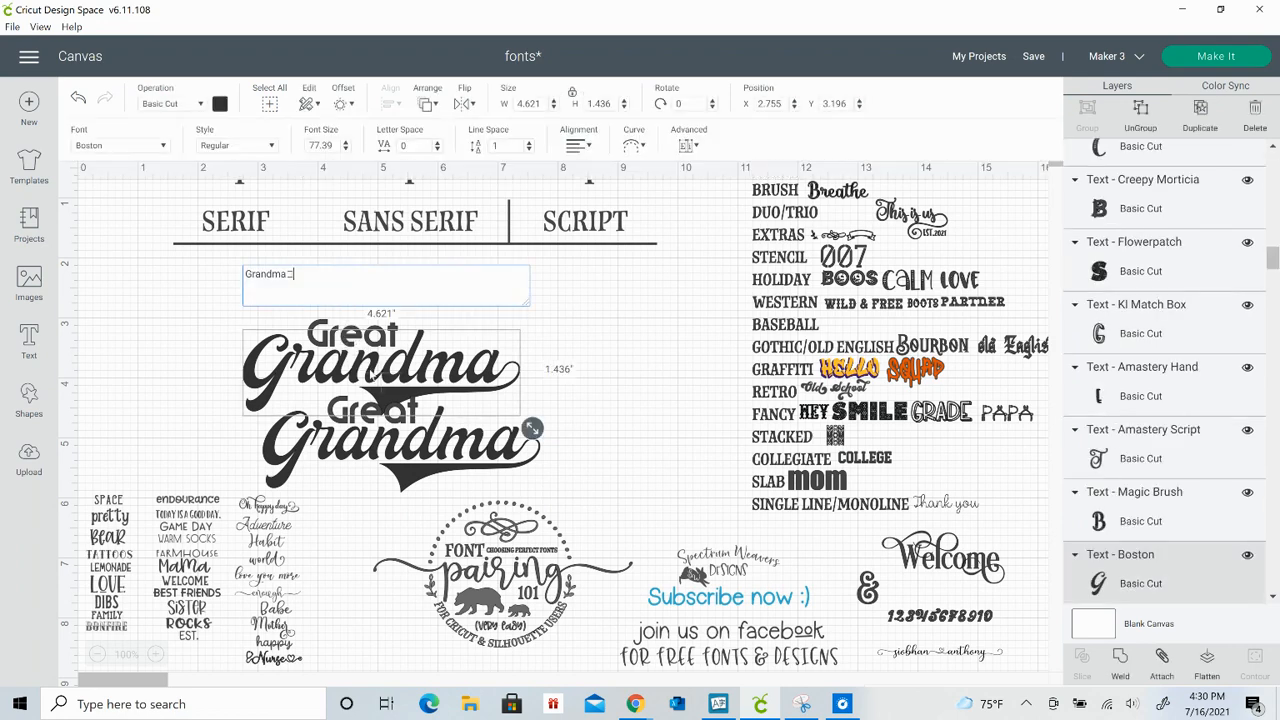
{"action": "left_click", "coordinate": [627, 300]}
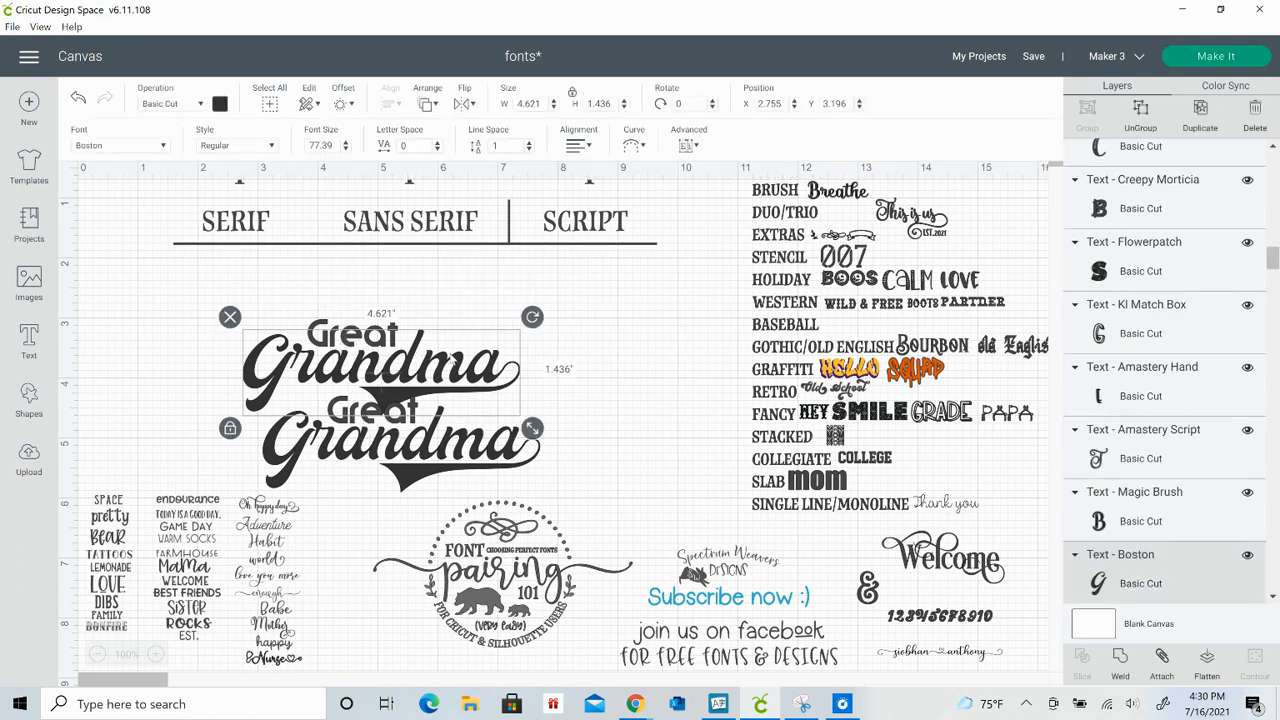
{"action": "left_click", "coordinate": [610, 328]}
{"action": "left_click_drag", "start_coordinate": [343, 266], "coordinate": [364, 312]}
Delete the word "Great" from the lower "Great Grandma" copy
{"action": "left_click", "coordinate": [610, 419]}
{"action": "left_click", "coordinate": [410, 424]}
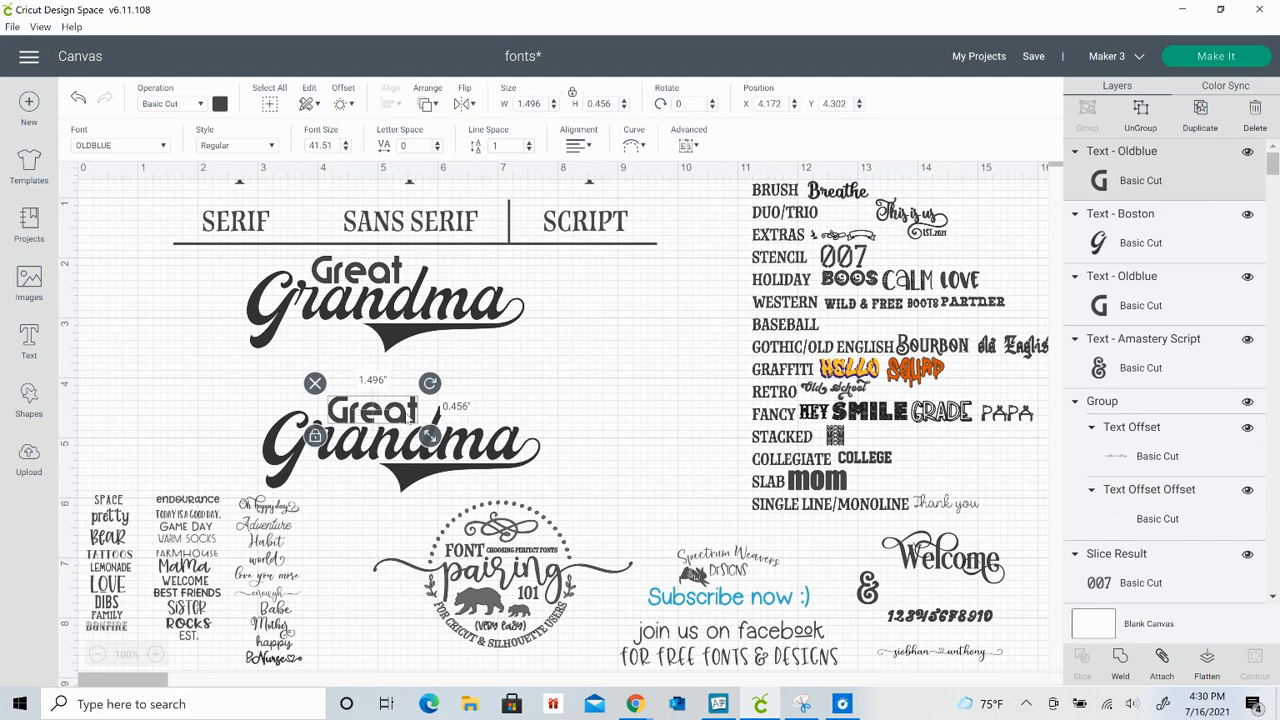
{"action": "key", "text": "Delete"}
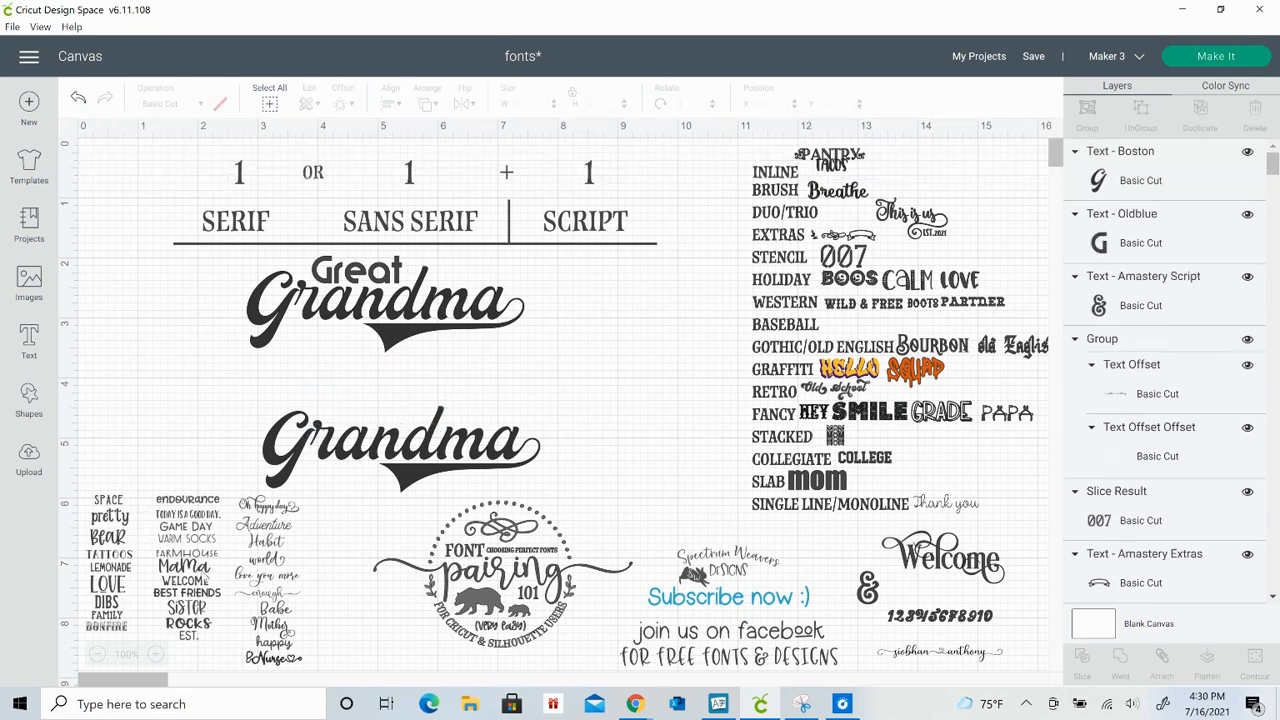
Duplicate the small "MaMa" GoodMorningGorgeous sample and place the copy in the blank area beside the lower Grandma word
{"action": "left_click", "coordinate": [205, 578]}
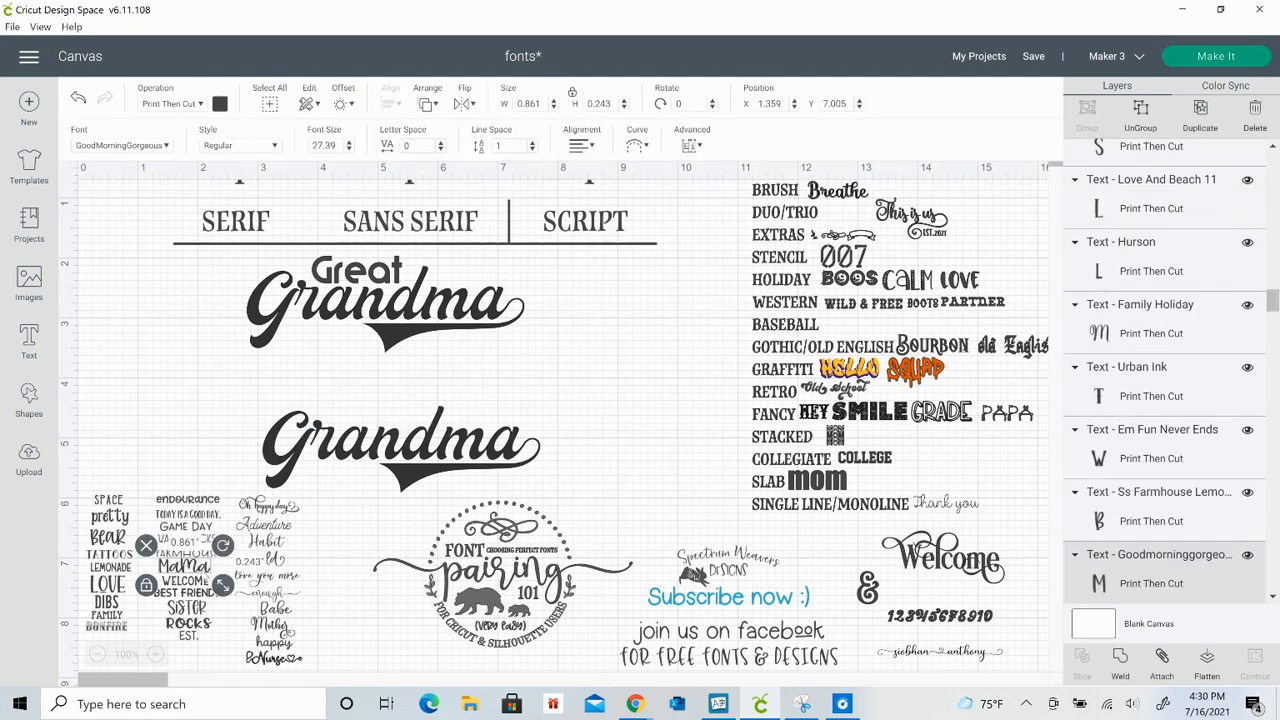
{"action": "left_click", "coordinate": [1199, 113]}
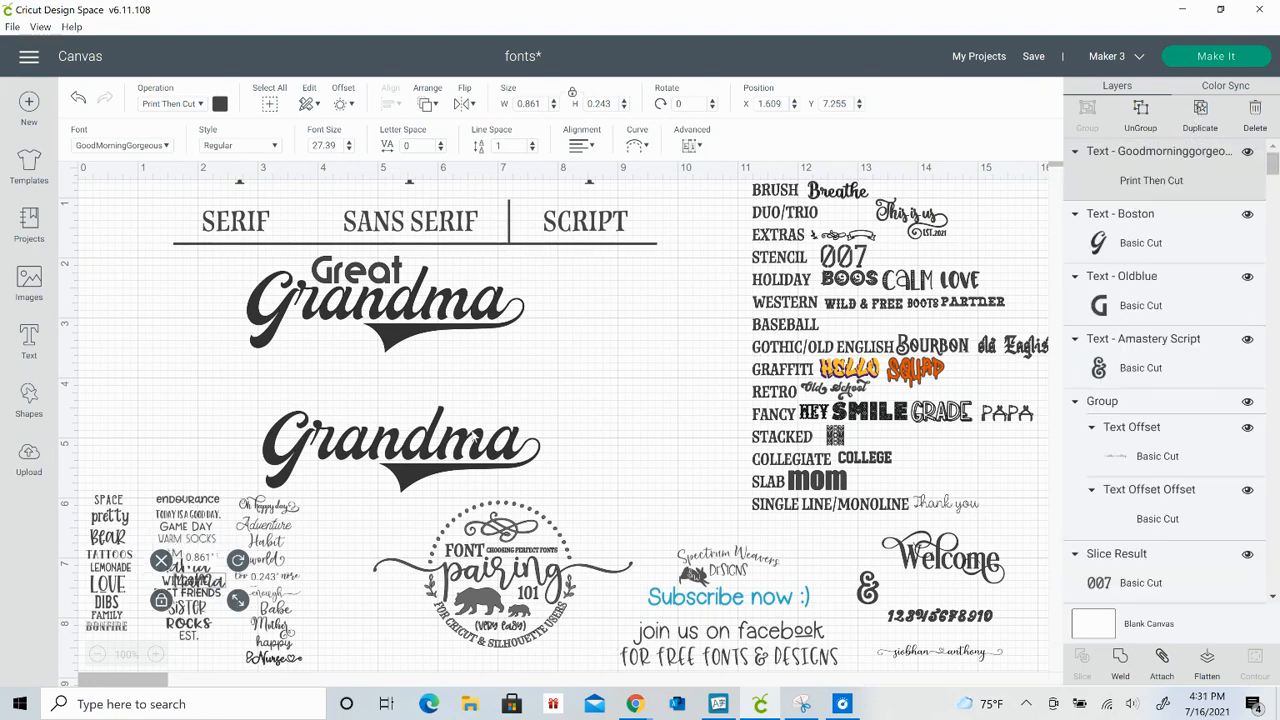
{"action": "left_click_drag", "start_coordinate": [227, 587], "coordinate": [180, 393]}
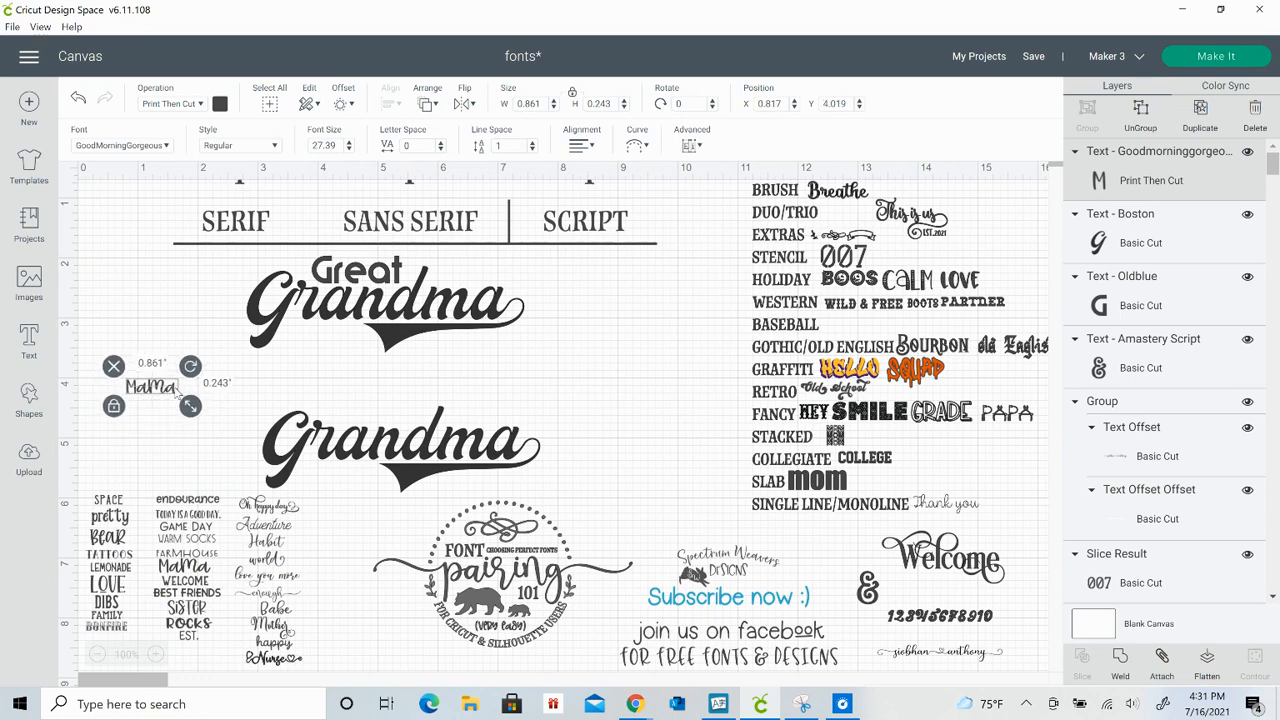
Replace the text of the copied "MaMa" sample with "worlds best"
{"action": "double_click", "coordinate": [160, 388]}
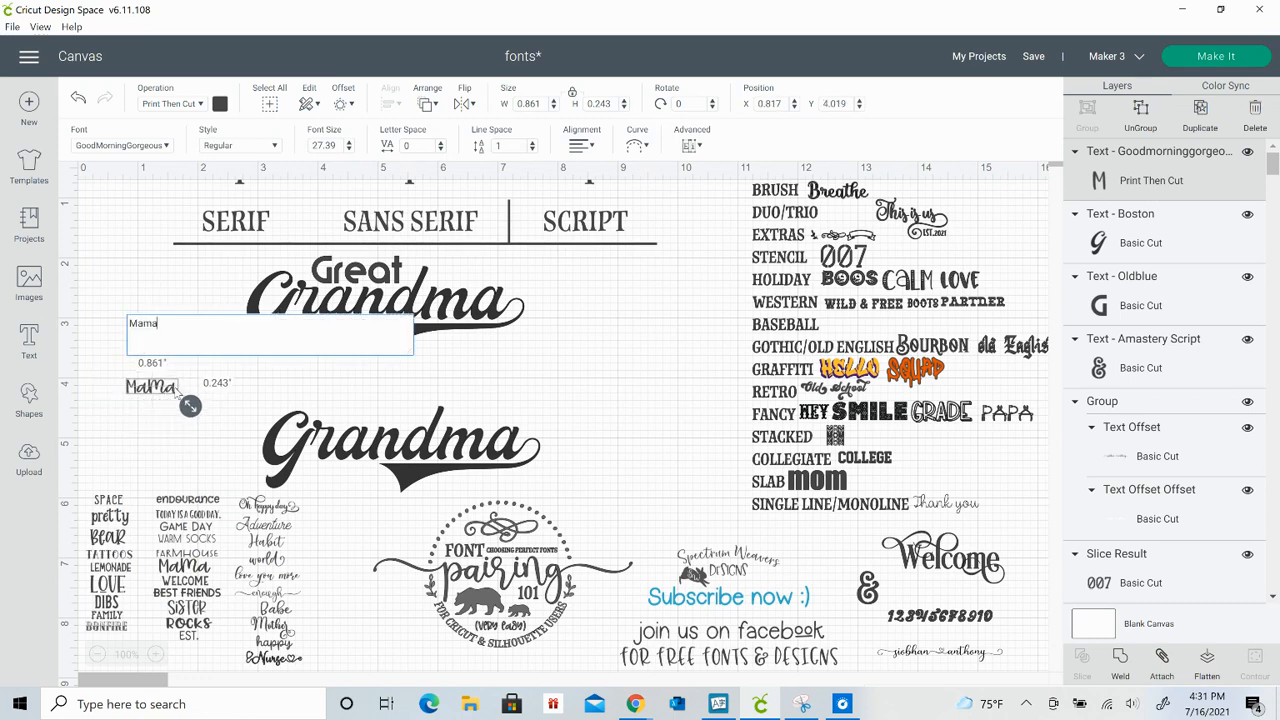
{"action": "key", "text": "BackSpace"}
{"action": "key", "text": "BackSpace"}
{"action": "key", "text": "BackSpace"}
{"action": "key", "text": "BackSpace"}
{"action": "type", "text": "w"}
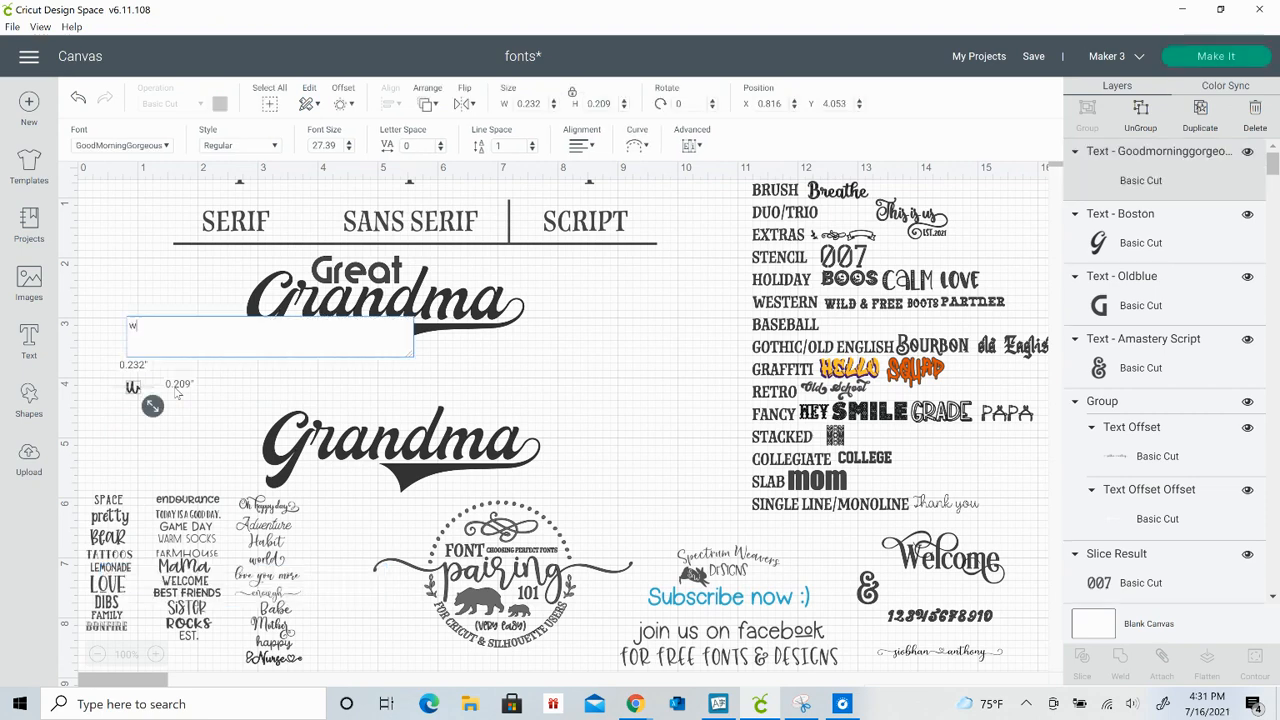
{"action": "type", "text": "orl"}
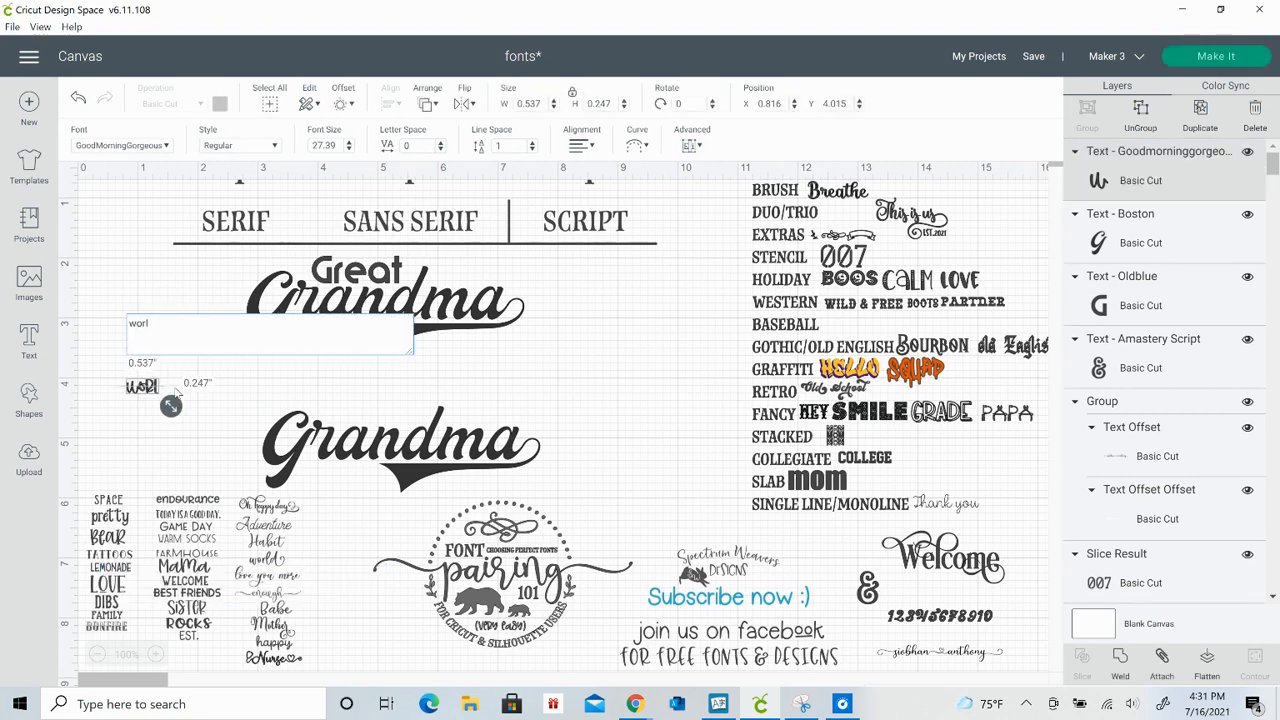
{"action": "type", "text": "ds b"}
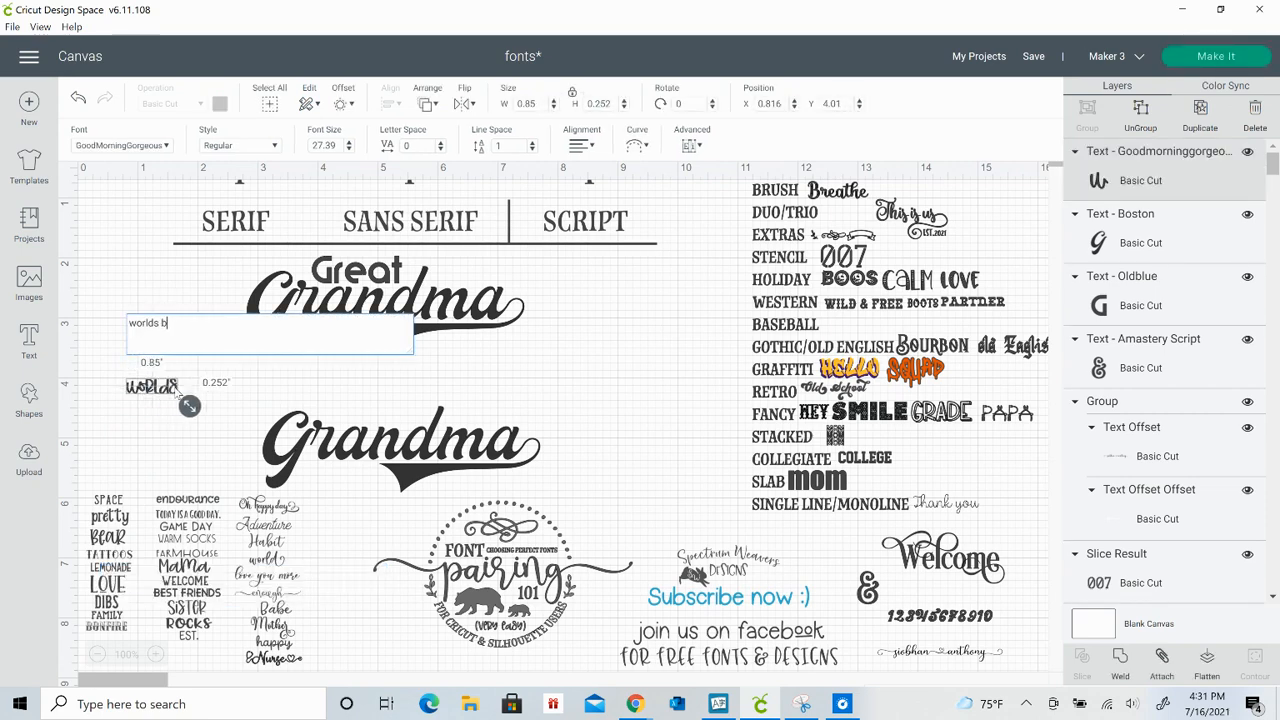
{"action": "type", "text": "est"}
{"action": "left_click", "coordinate": [183, 403]}
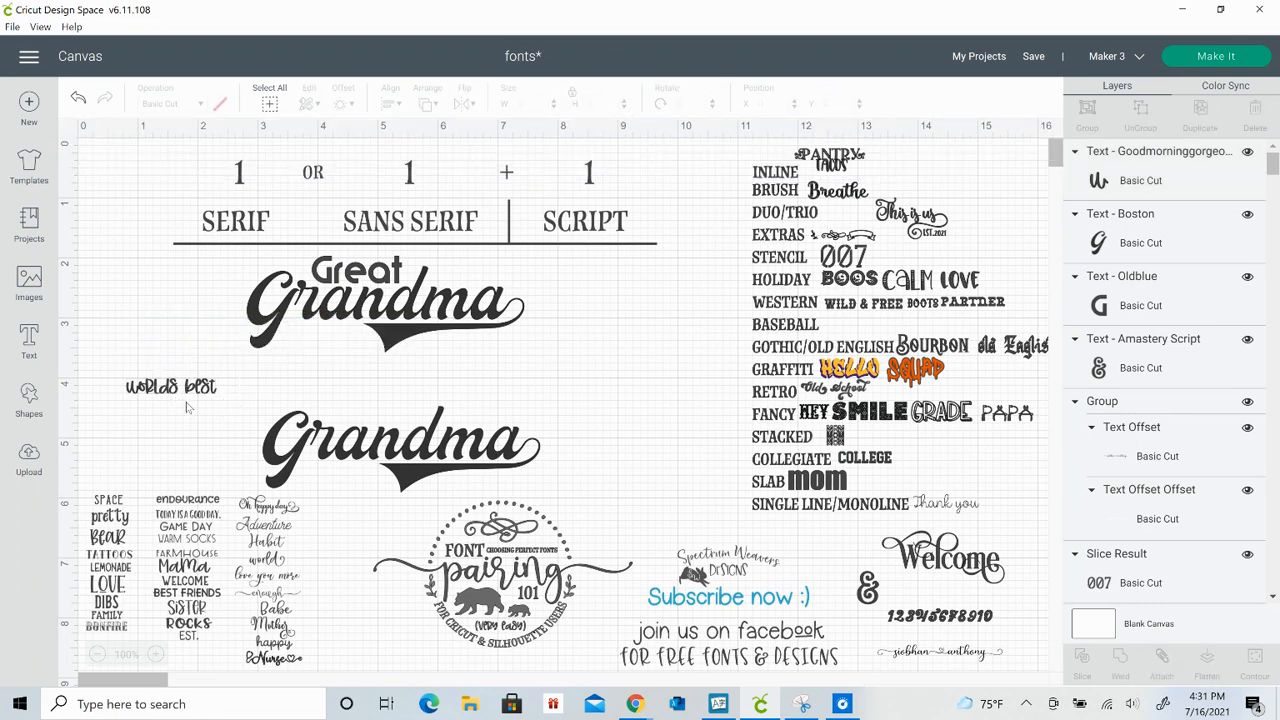
Fit "worlds best" about 2.08" wide just above the lower Grandma, and enlarge the two together to about 6.15" wide
{"action": "left_click_drag", "start_coordinate": [195, 392], "coordinate": [395, 416]}
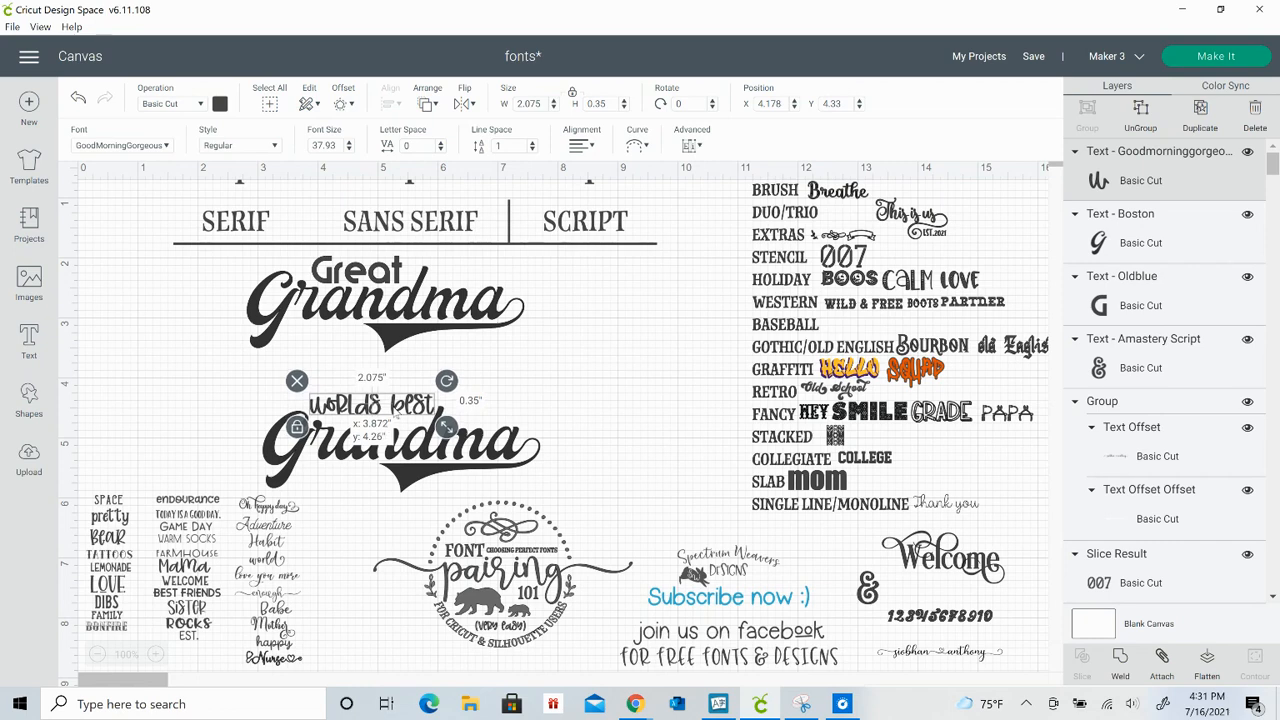
{"action": "left_click", "coordinate": [188, 413]}
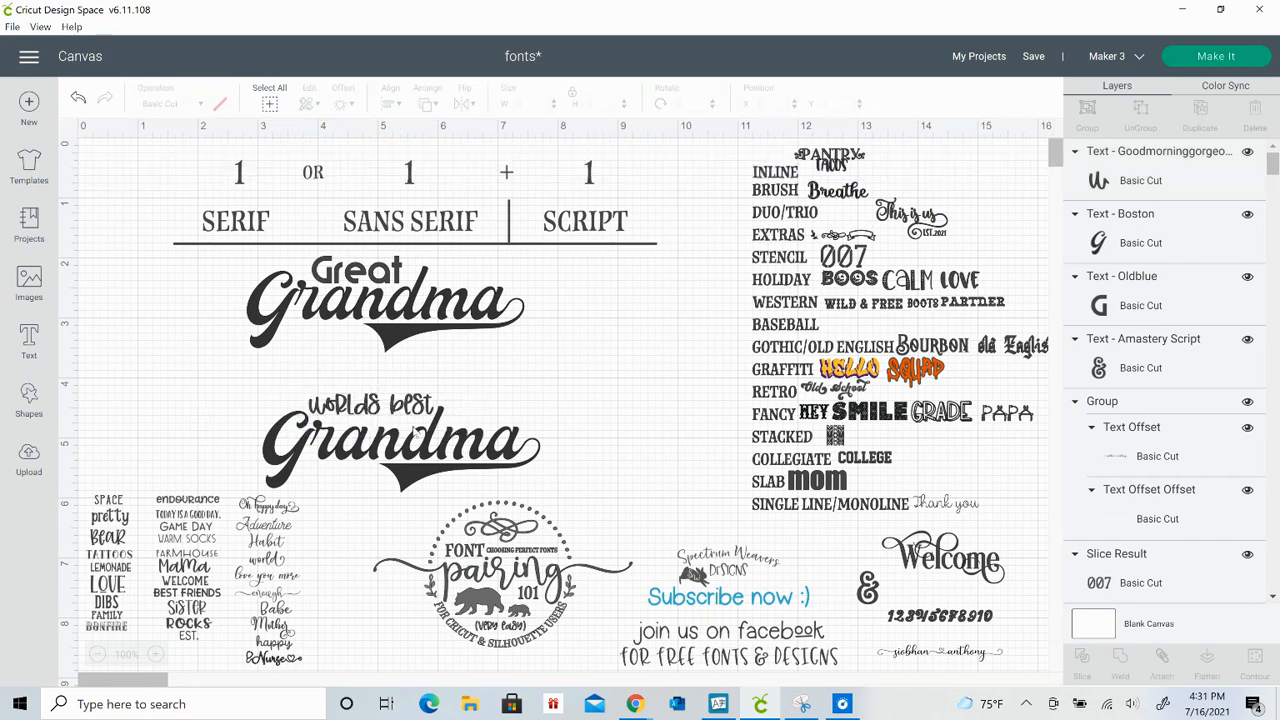
{"action": "left_click_drag", "start_coordinate": [330, 365], "coordinate": [368, 494]}
{"action": "left_click_drag", "start_coordinate": [432, 468], "coordinate": [310, 443]}
{"action": "left_click_drag", "start_coordinate": [429, 479], "coordinate": [525, 491]}
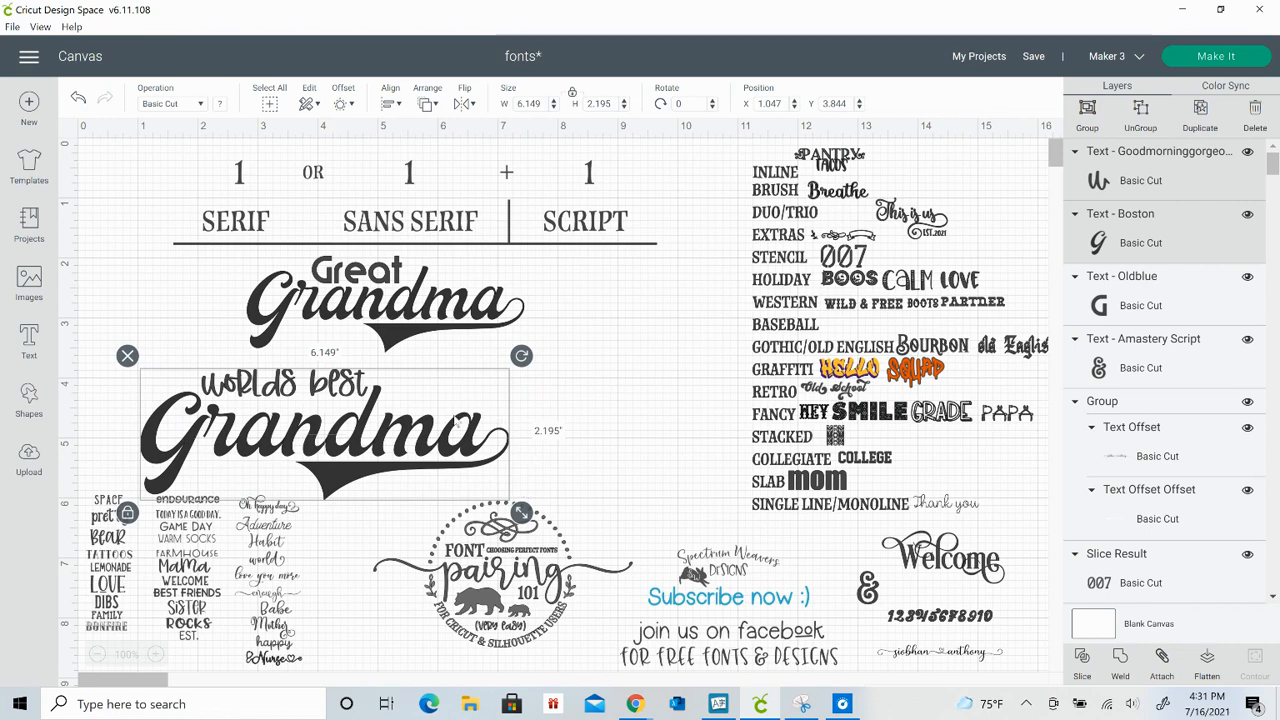
{"action": "left_click", "coordinate": [578, 376]}
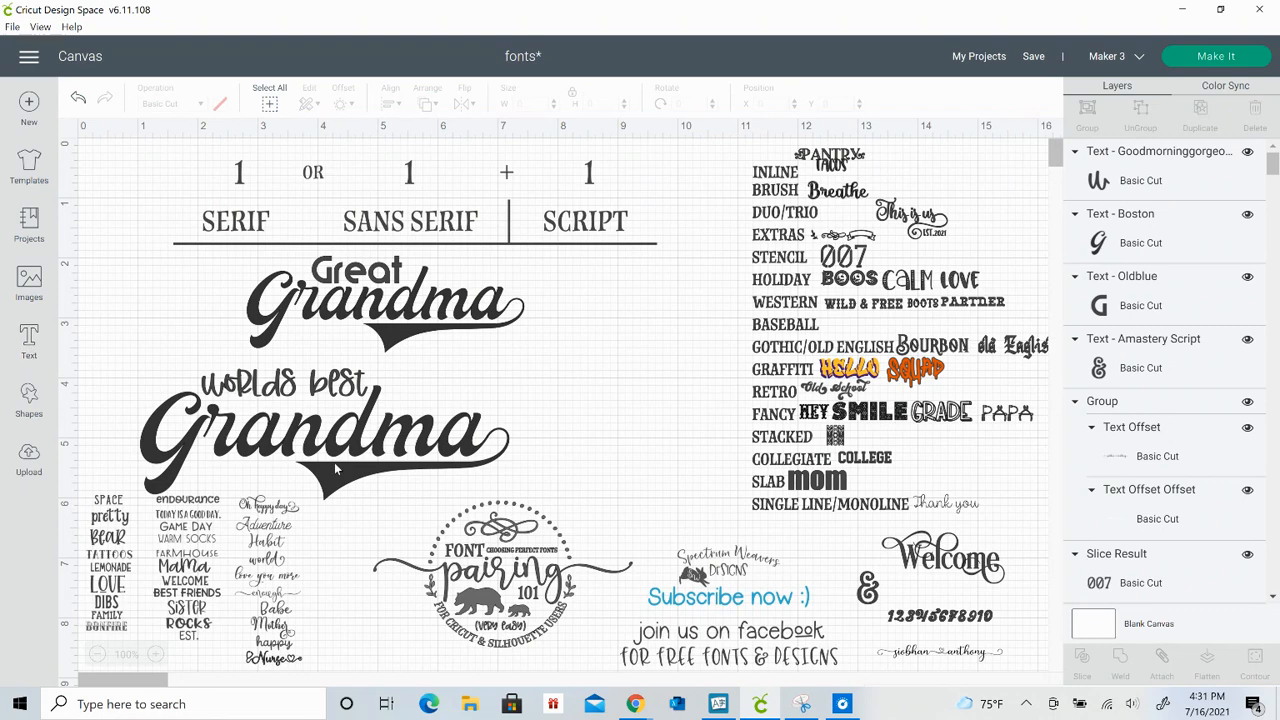
Delete the upper "Great Grandma" pair and move the "worlds best Grandma" design up under the serif, sans serif and script heading
{"action": "left_click_drag", "start_coordinate": [166, 278], "coordinate": [490, 315]}
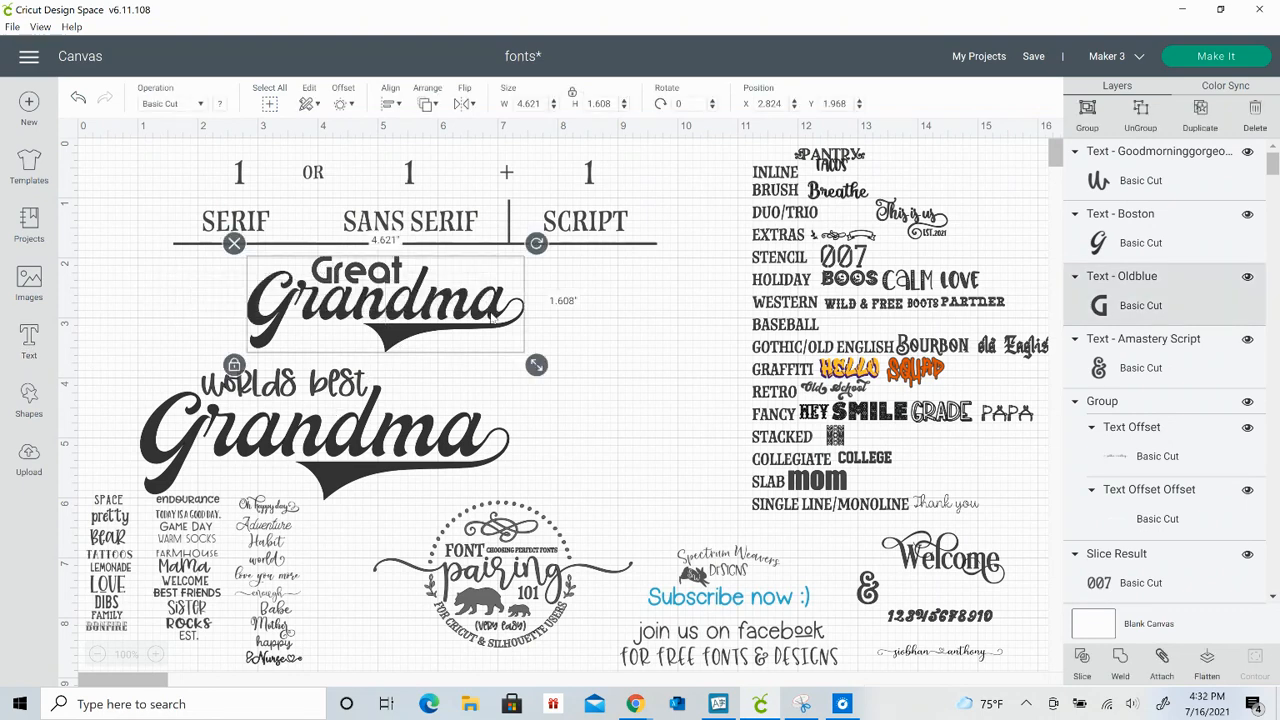
{"action": "key", "text": "Delete"}
{"action": "left_click_drag", "start_coordinate": [298, 323], "coordinate": [404, 361]}
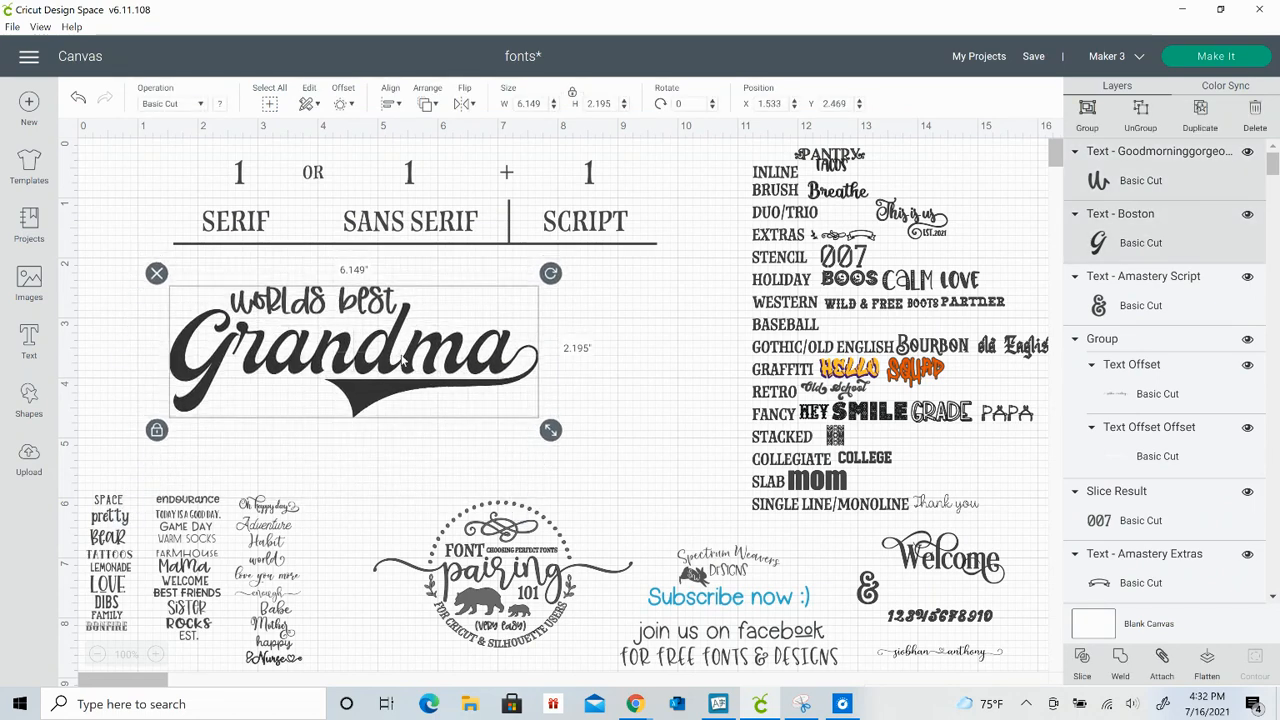
{"action": "left_click", "coordinate": [372, 482]}
Shrink "worlds best" to about 2.48" wide and lower it closer to the Grandma lettering
{"action": "left_click", "coordinate": [313, 312]}
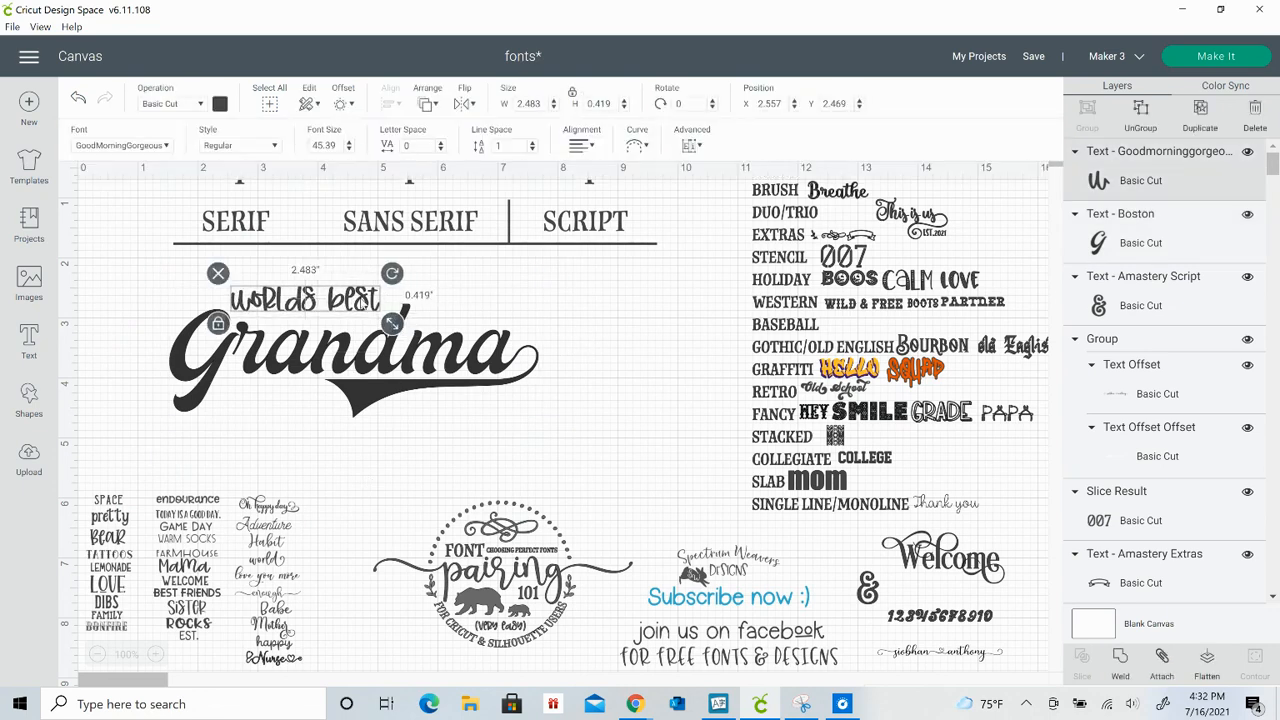
{"action": "left_click_drag", "start_coordinate": [391, 324], "coordinate": [396, 330]}
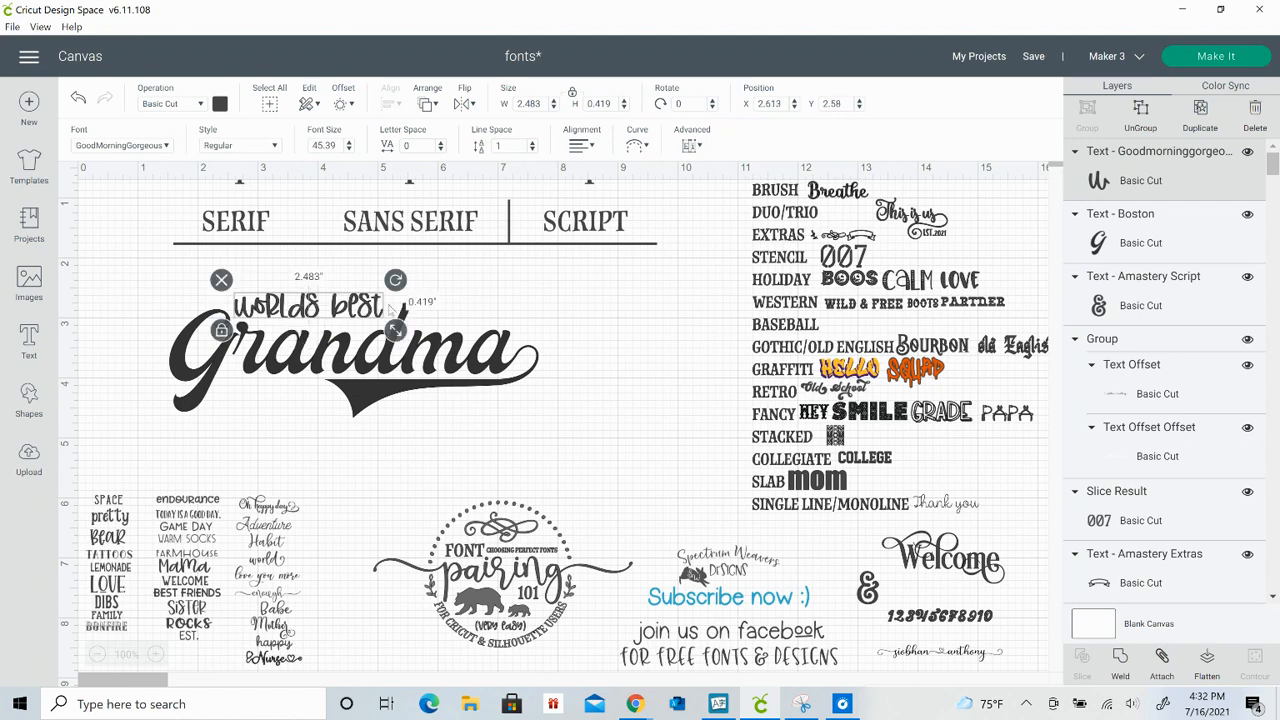
{"action": "left_click", "coordinate": [567, 284]}
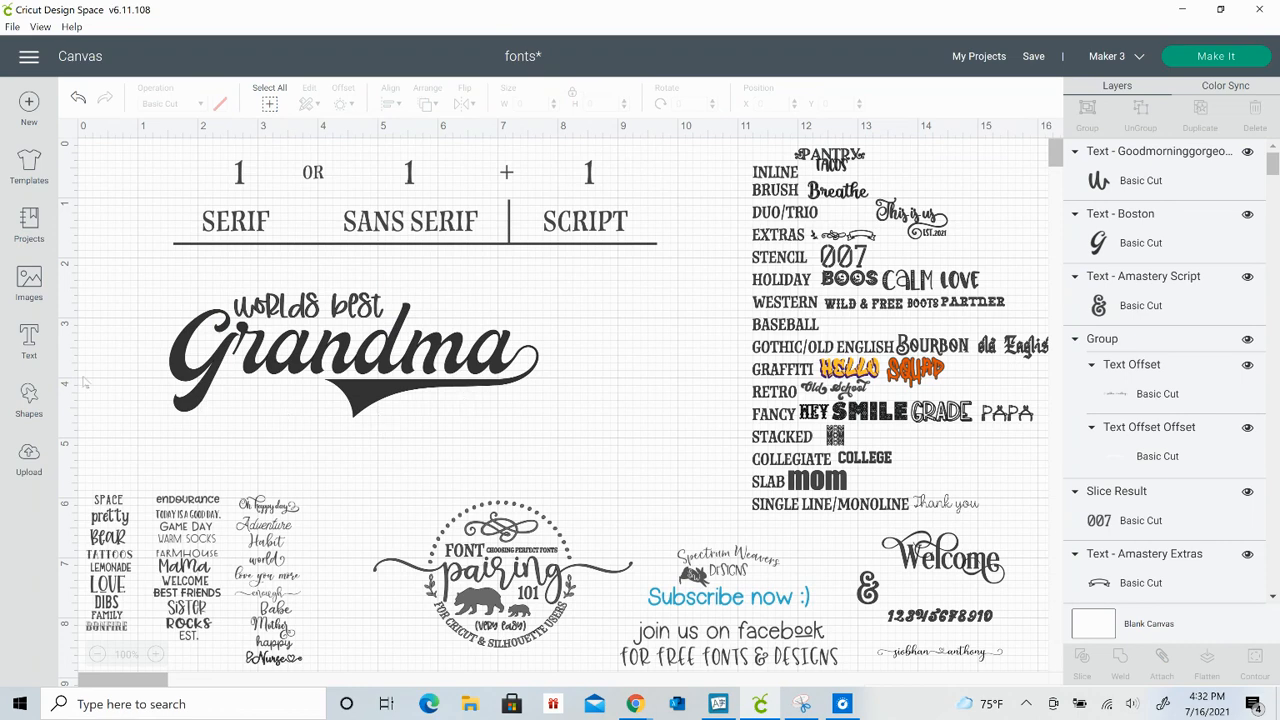
Duplicate the small Salty Dish Sans "EST." sample and place the copy below Grandma's tail, enlarged to about 0.63" wide
{"action": "left_click", "coordinate": [29, 342]}
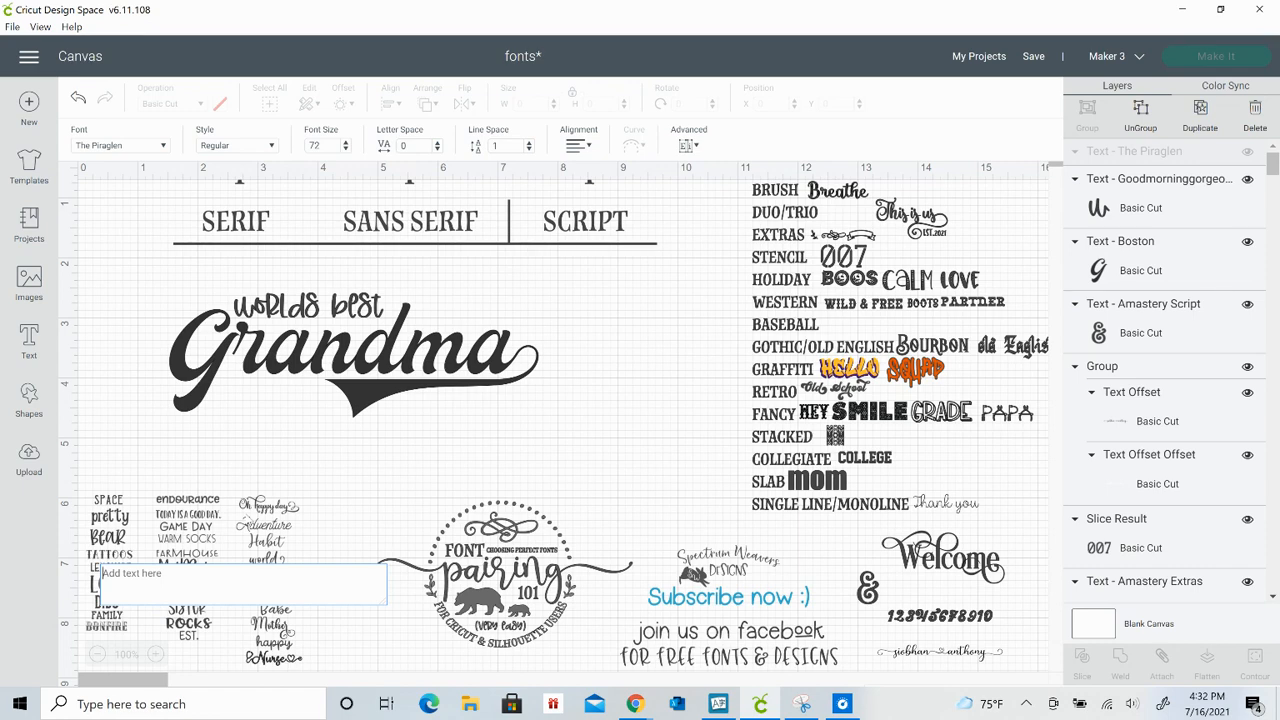
{"action": "left_click", "coordinate": [368, 510]}
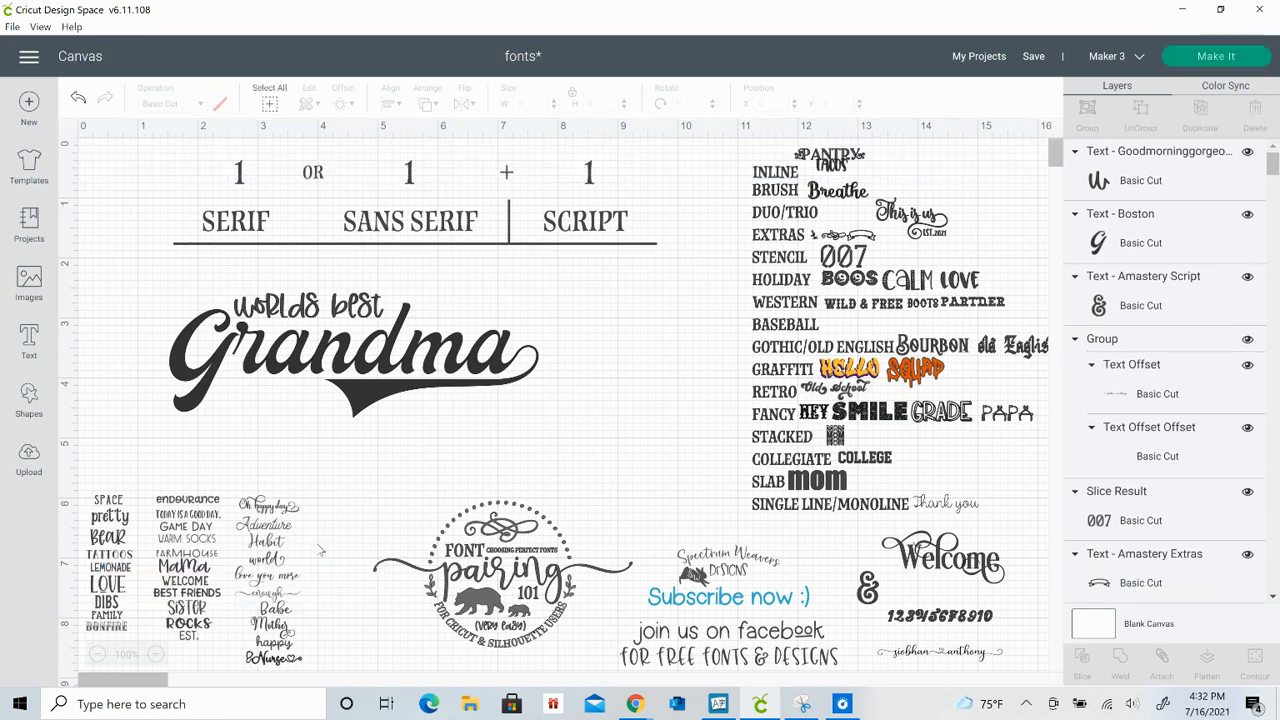
{"action": "left_click", "coordinate": [199, 636]}
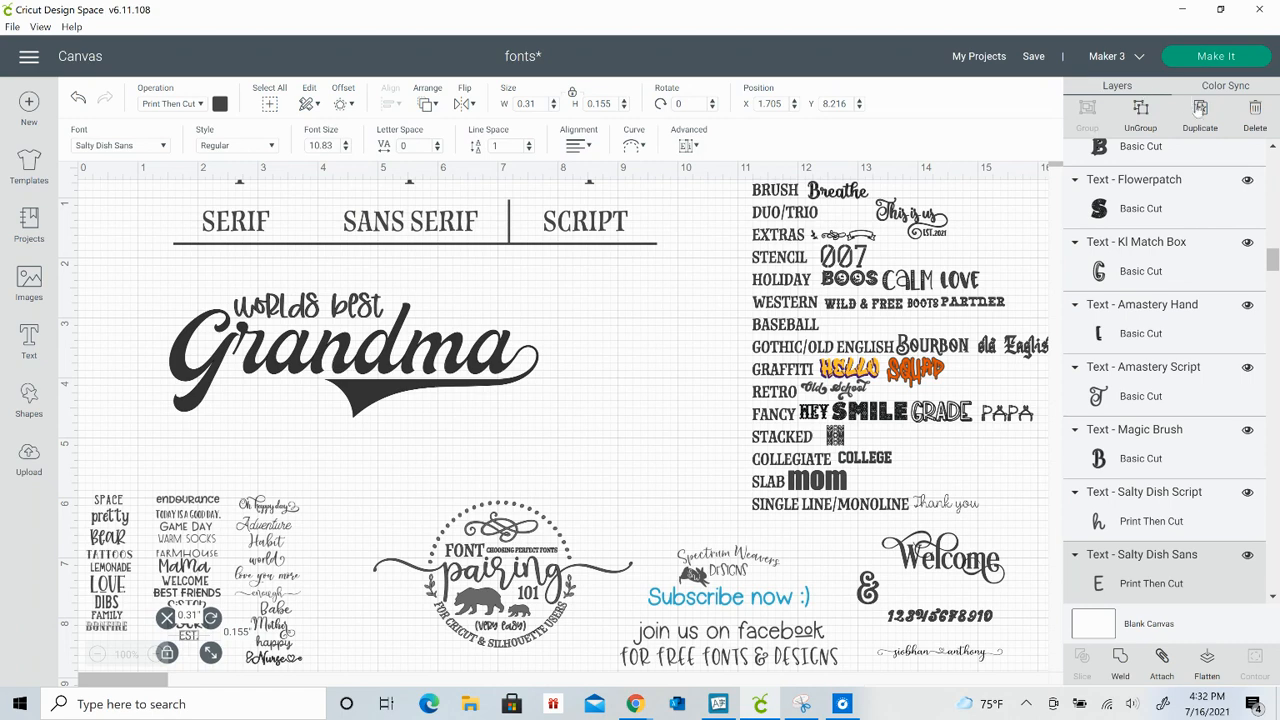
{"action": "left_click", "coordinate": [1200, 109]}
{"action": "left_click", "coordinate": [382, 508]}
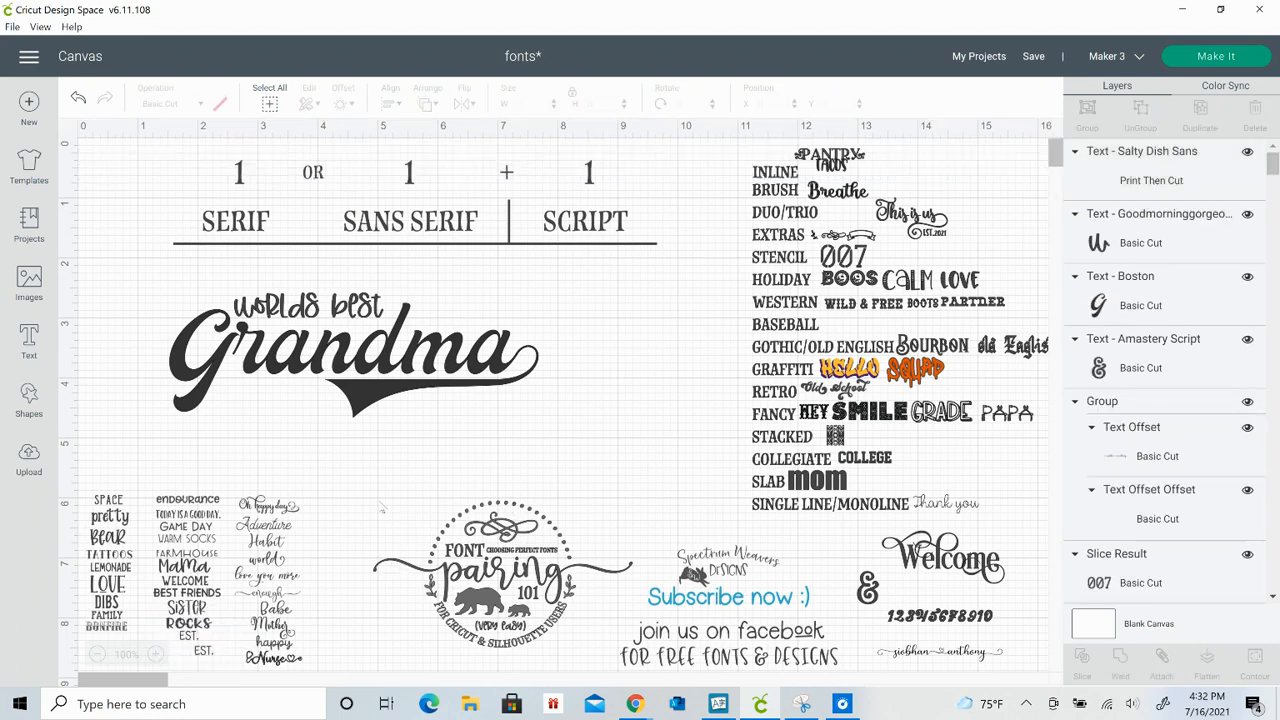
{"action": "left_click", "coordinate": [204, 652]}
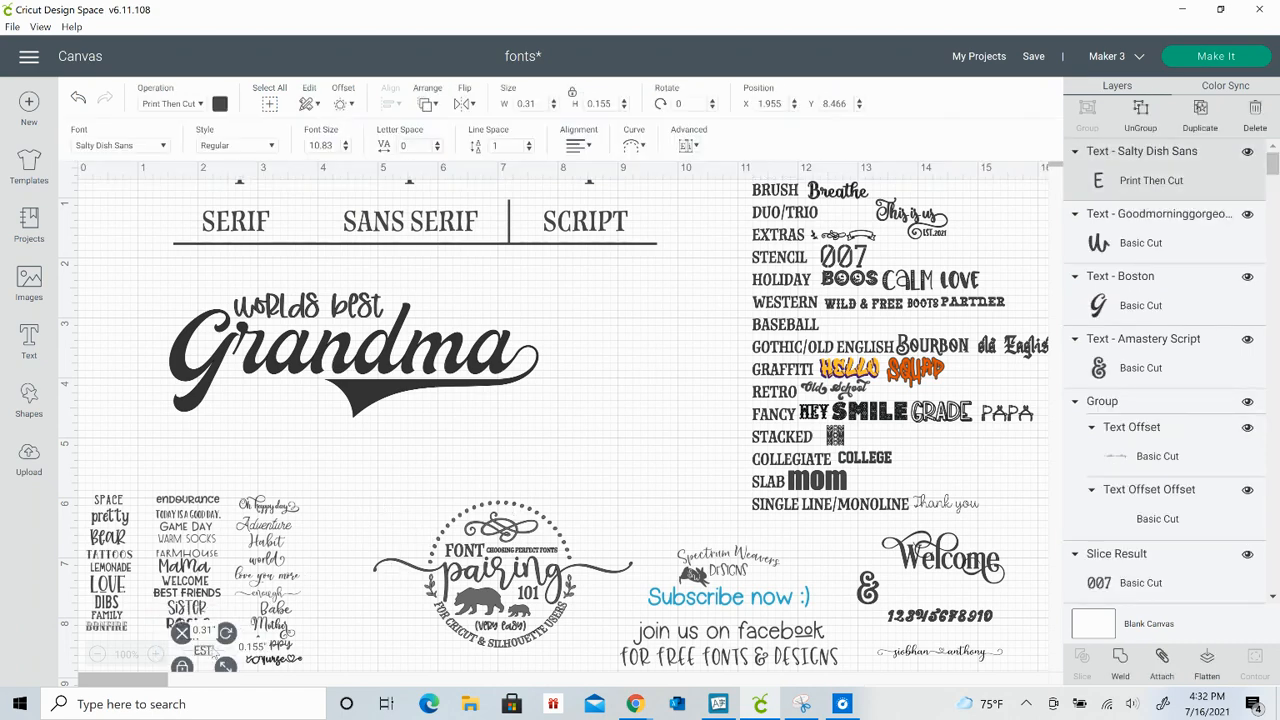
{"action": "left_click_drag", "start_coordinate": [205, 651], "coordinate": [432, 471]}
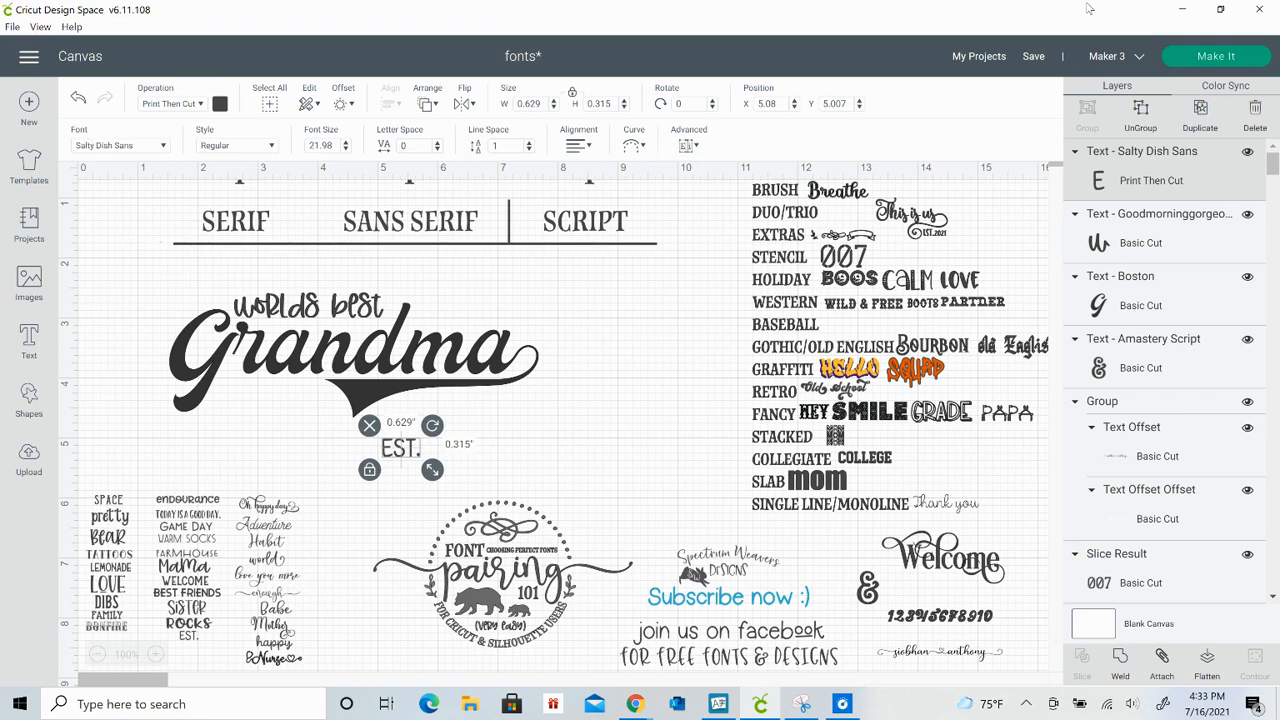
Duplicate "EST." into the blank area beside Grandma, change the copy's font to Salty Dish Script, and enlarge it to about 1.53" wide
{"action": "left_click", "coordinate": [1203, 110]}
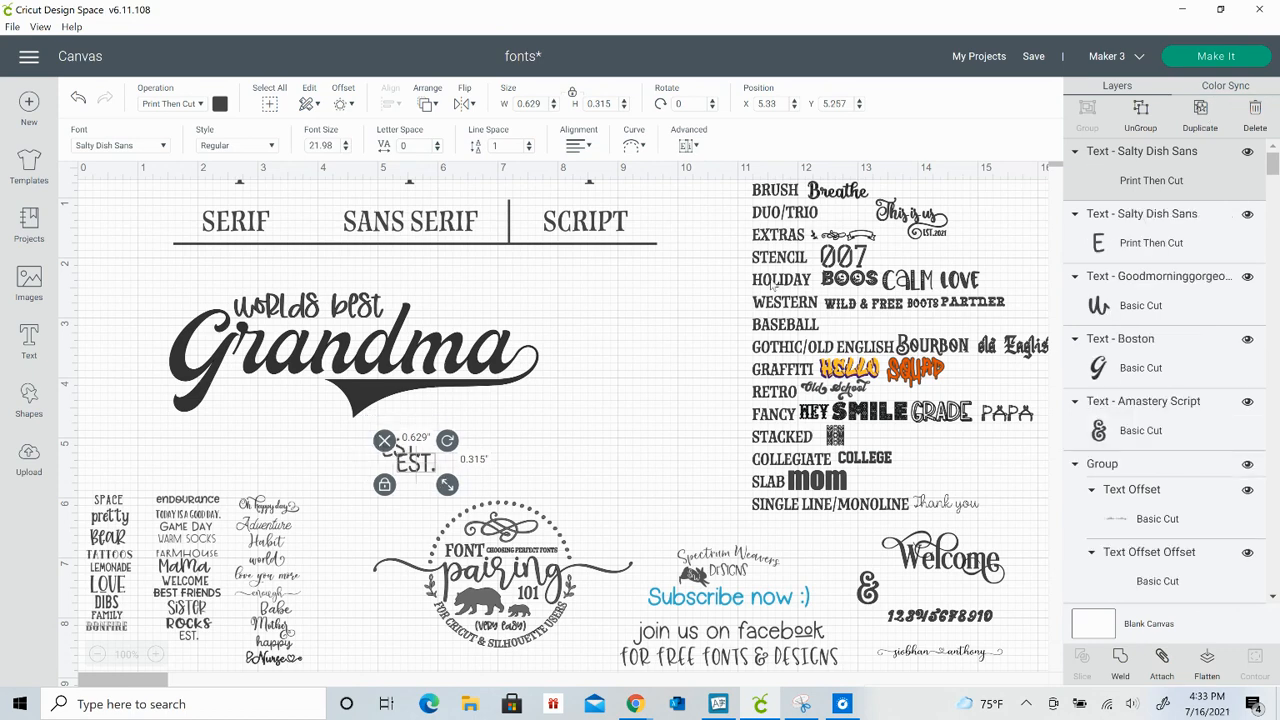
{"action": "left_click_drag", "start_coordinate": [417, 462], "coordinate": [624, 410]}
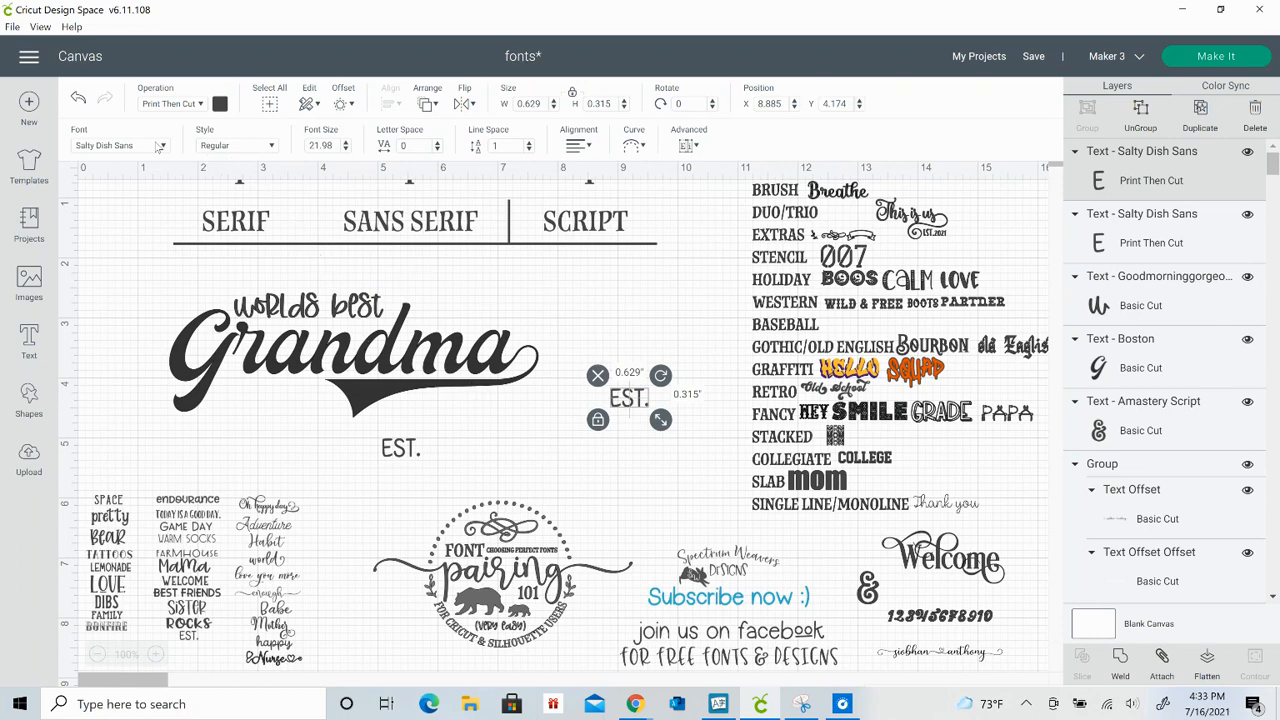
{"action": "left_click", "coordinate": [160, 146]}
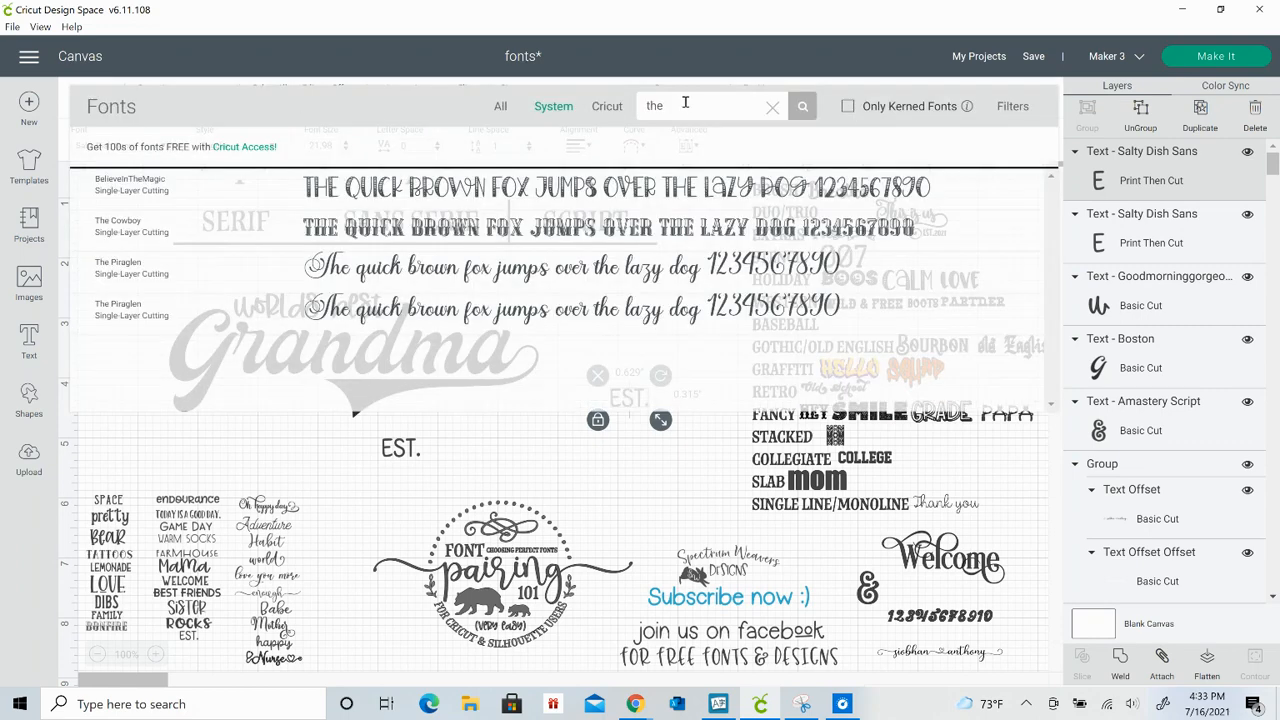
{"action": "key", "text": "BackSpace"}
{"action": "key", "text": "BackSpace"}
{"action": "type", "text": "salty"}
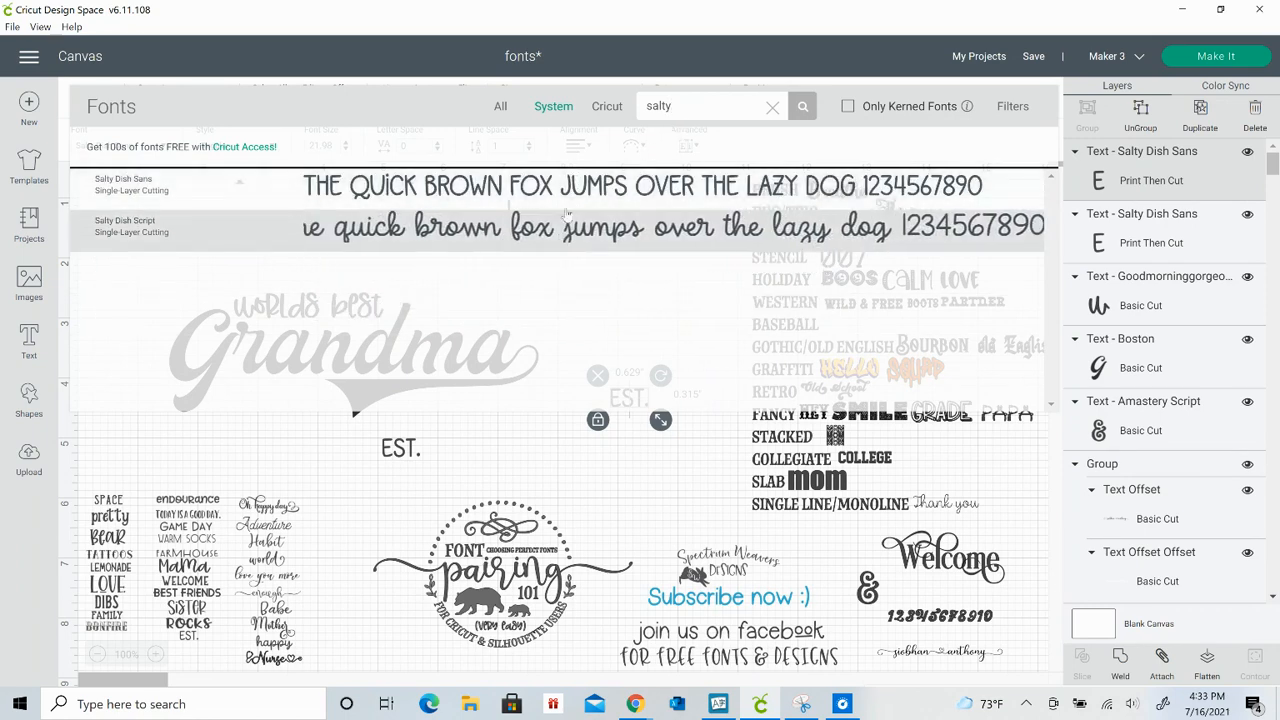
{"action": "left_click", "coordinate": [561, 229]}
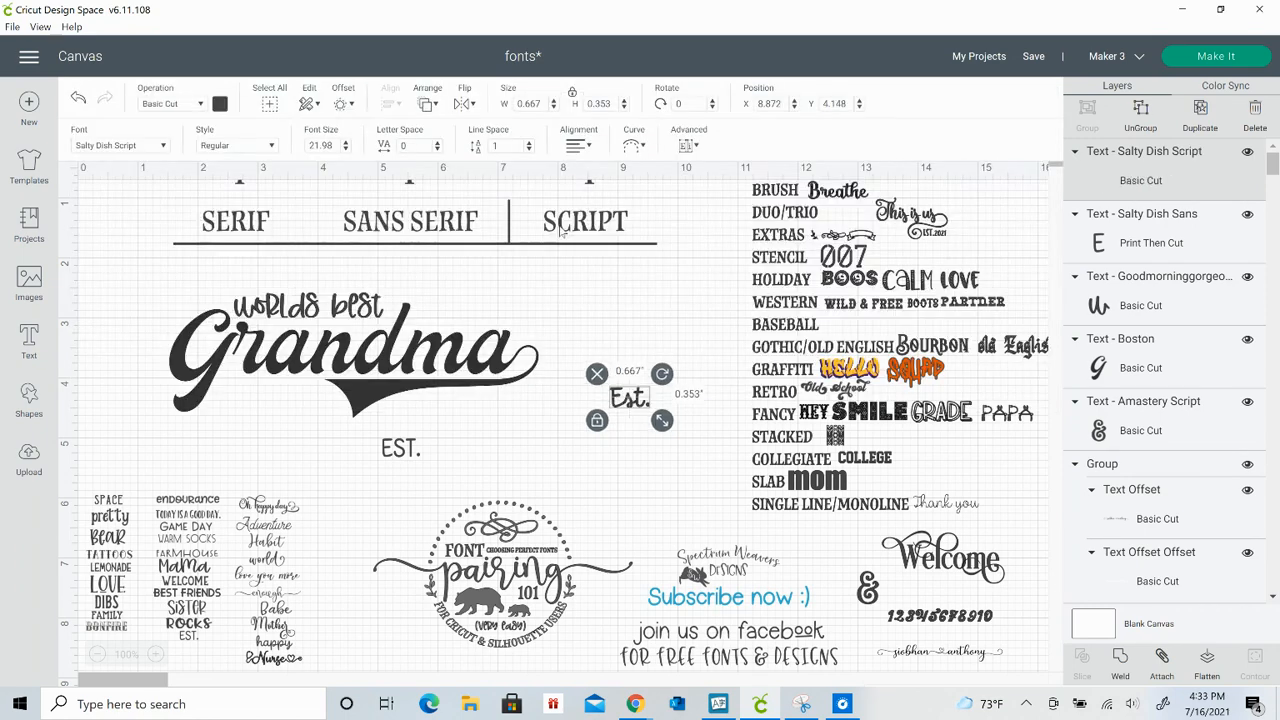
{"action": "left_click_drag", "start_coordinate": [640, 400], "coordinate": [657, 457]}
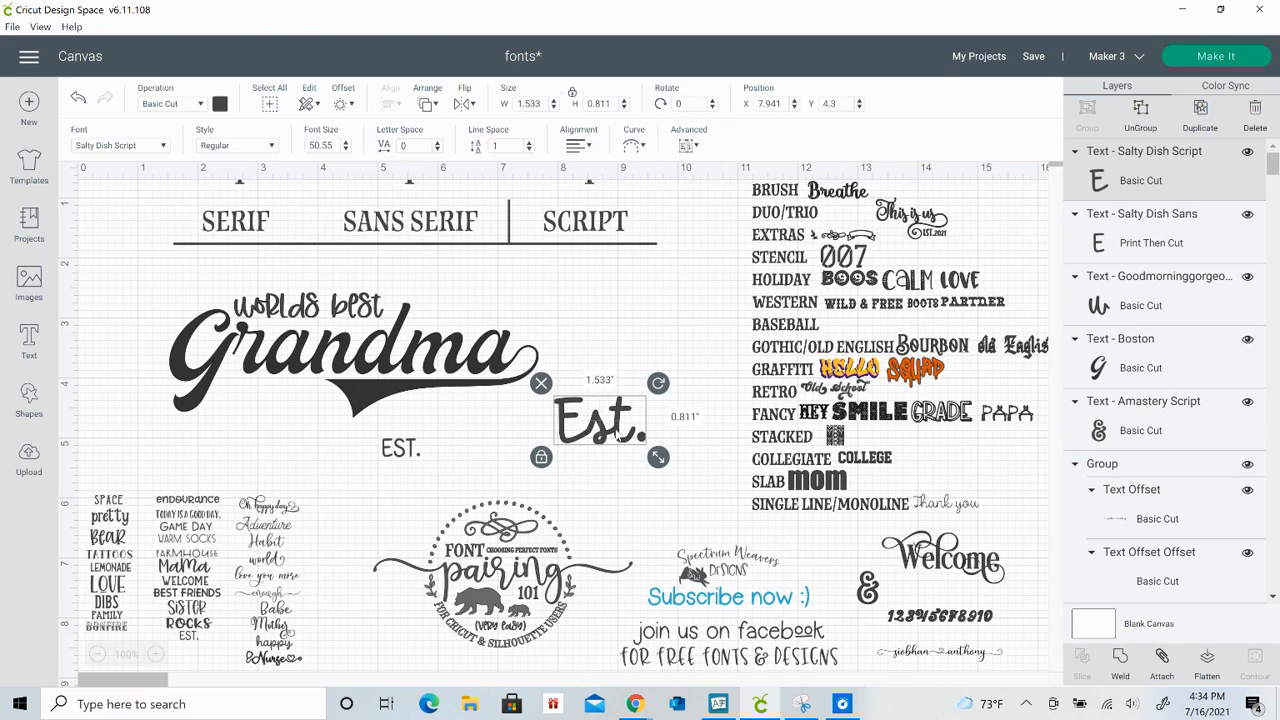
Retype the enlarged Salty Dish Script copy in all capitals as "EST"
{"action": "double_click", "coordinate": [620, 430]}
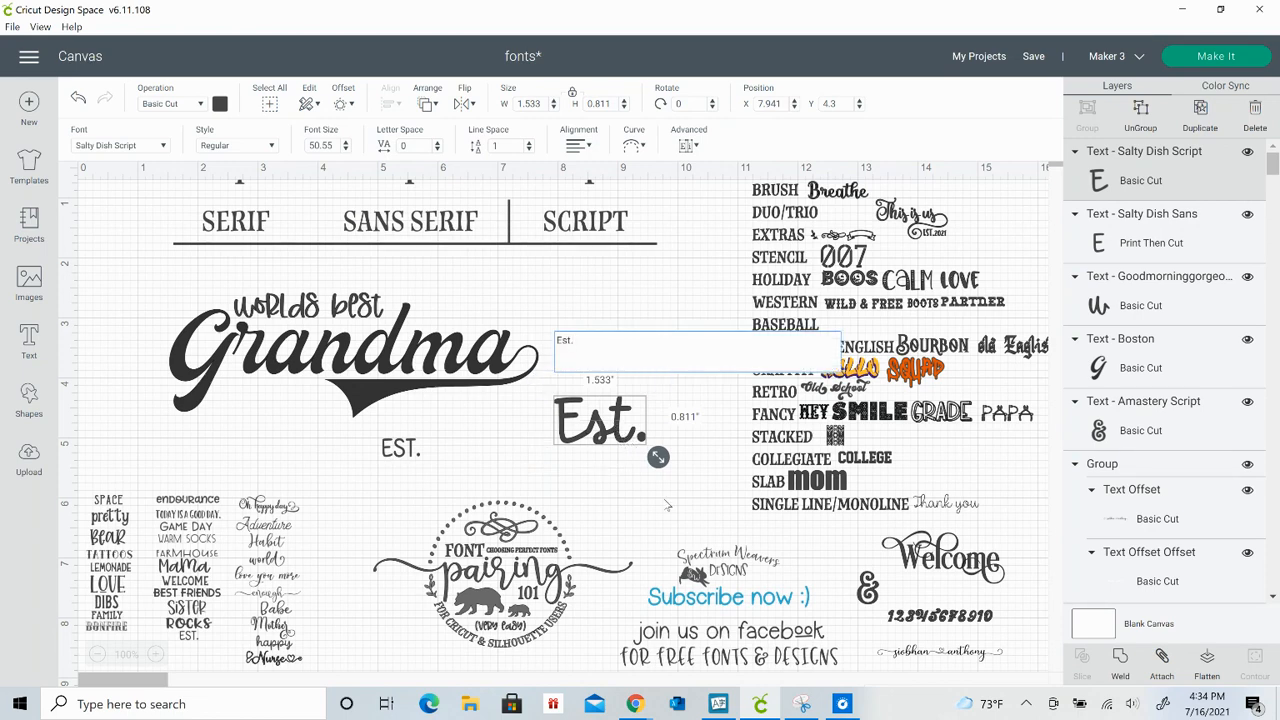
{"action": "key", "text": "BackSpace"}
{"action": "key", "text": "BackSpace"}
{"action": "type", "text": "s"}
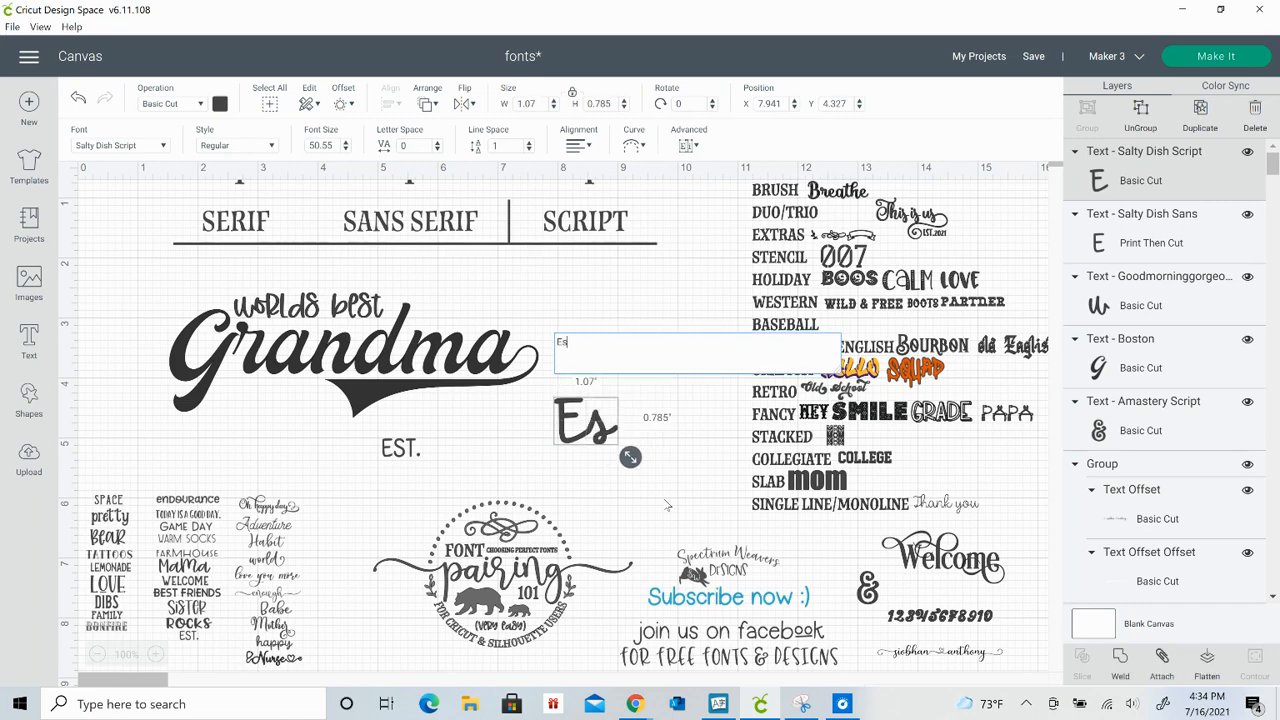
{"action": "key", "text": "BackSpace"}
{"action": "type", "text": "S"}
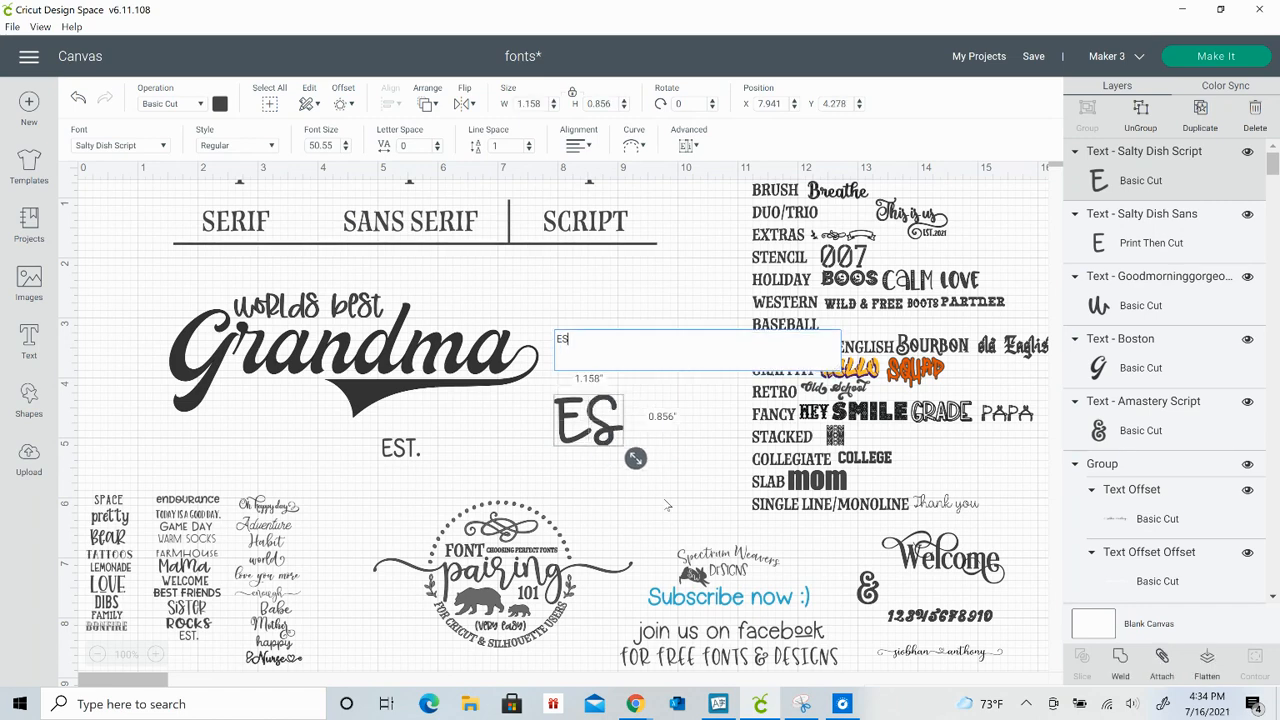
{"action": "type", "text": "T"}
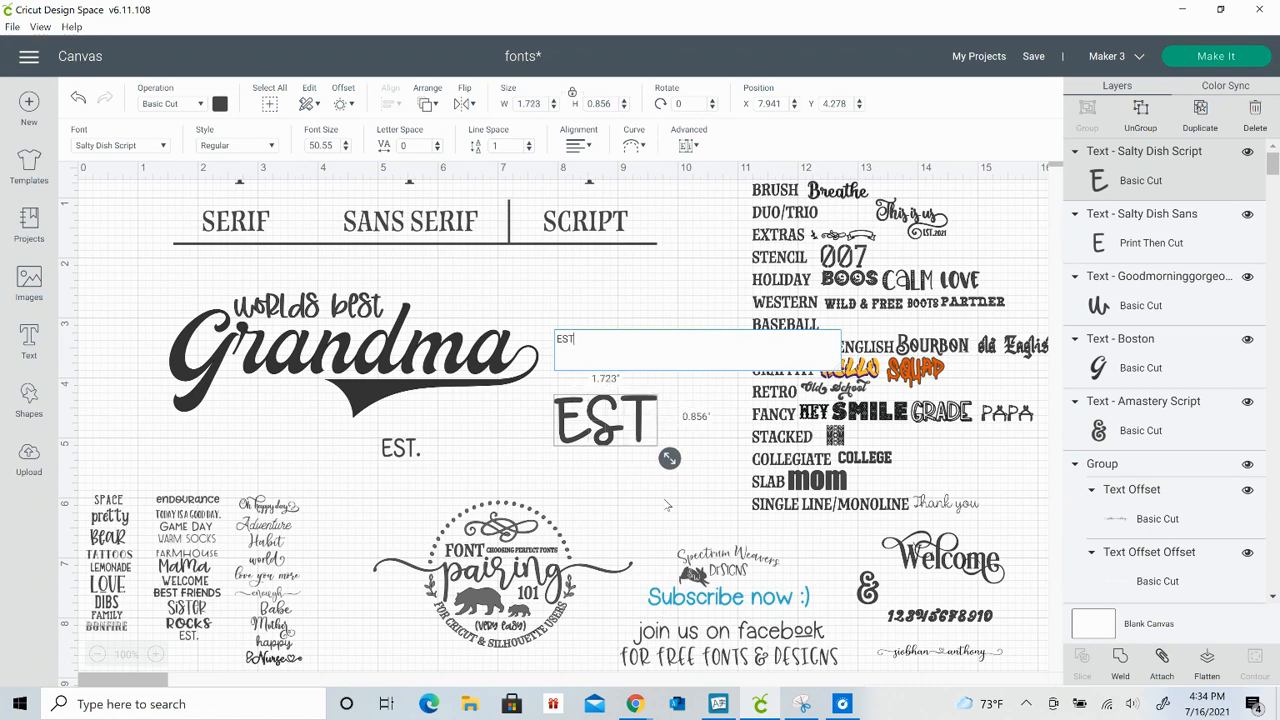
Erase all the text of the Salty Dish Script copy and try to undo the last changes
{"action": "key", "text": "BackSpace"}
{"action": "key", "text": "BackSpace"}
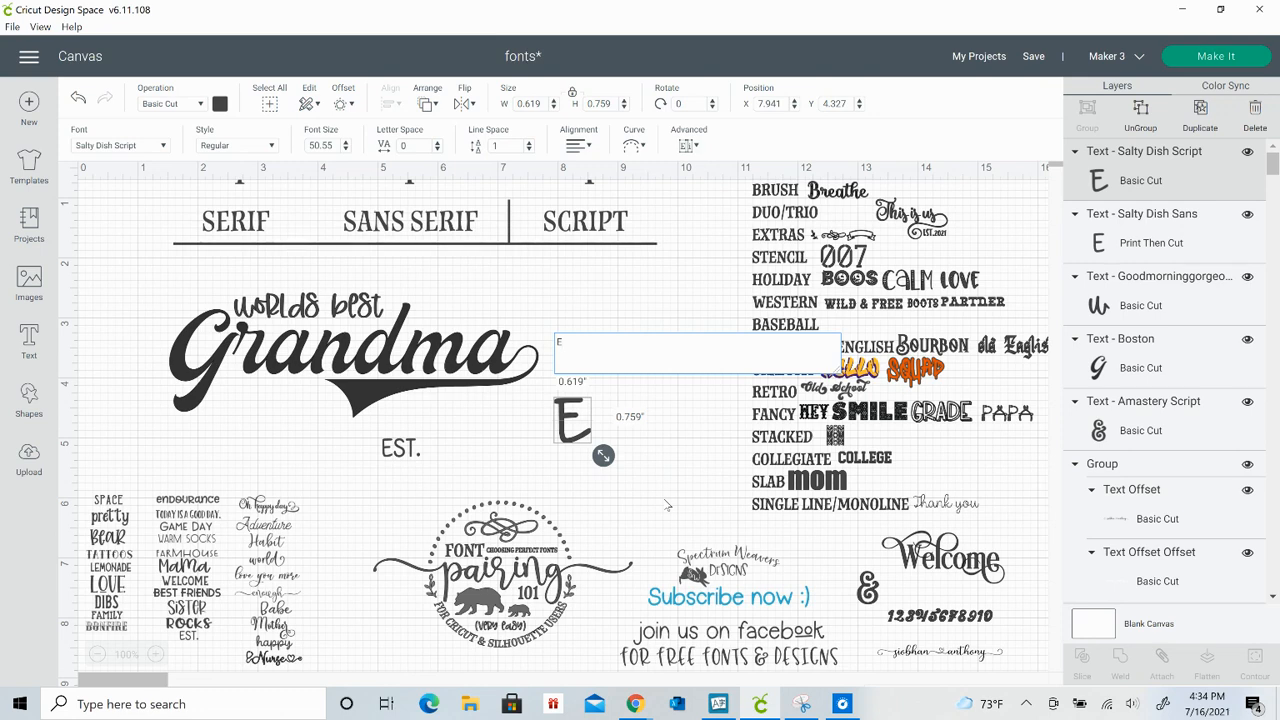
{"action": "key", "text": "BackSpace"}
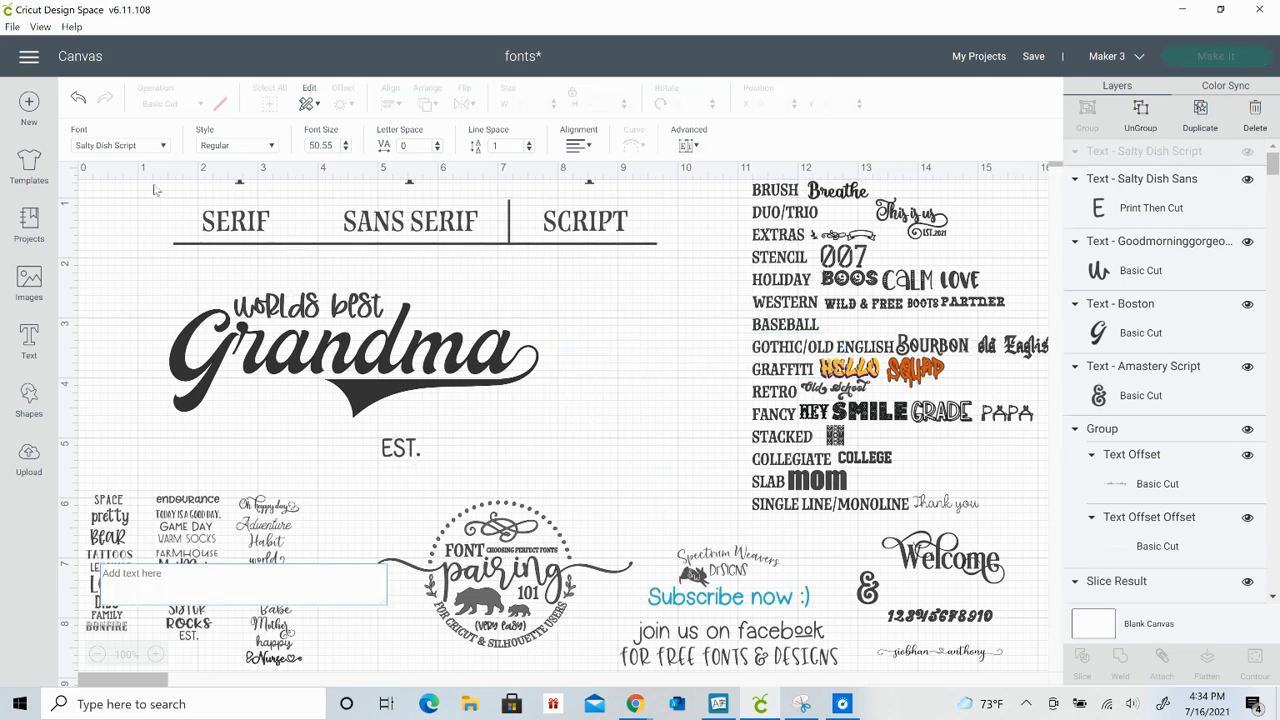
{"action": "left_click", "coordinate": [76, 99]}
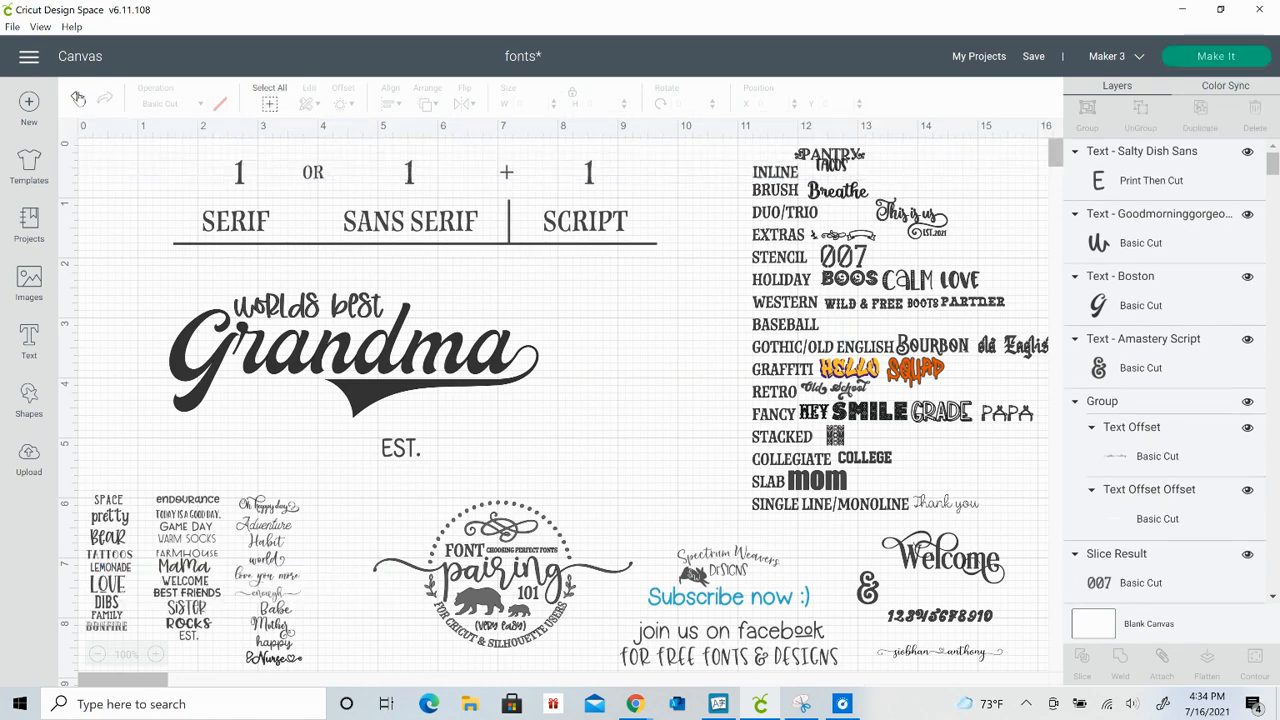
{"action": "left_click", "coordinate": [78, 98]}
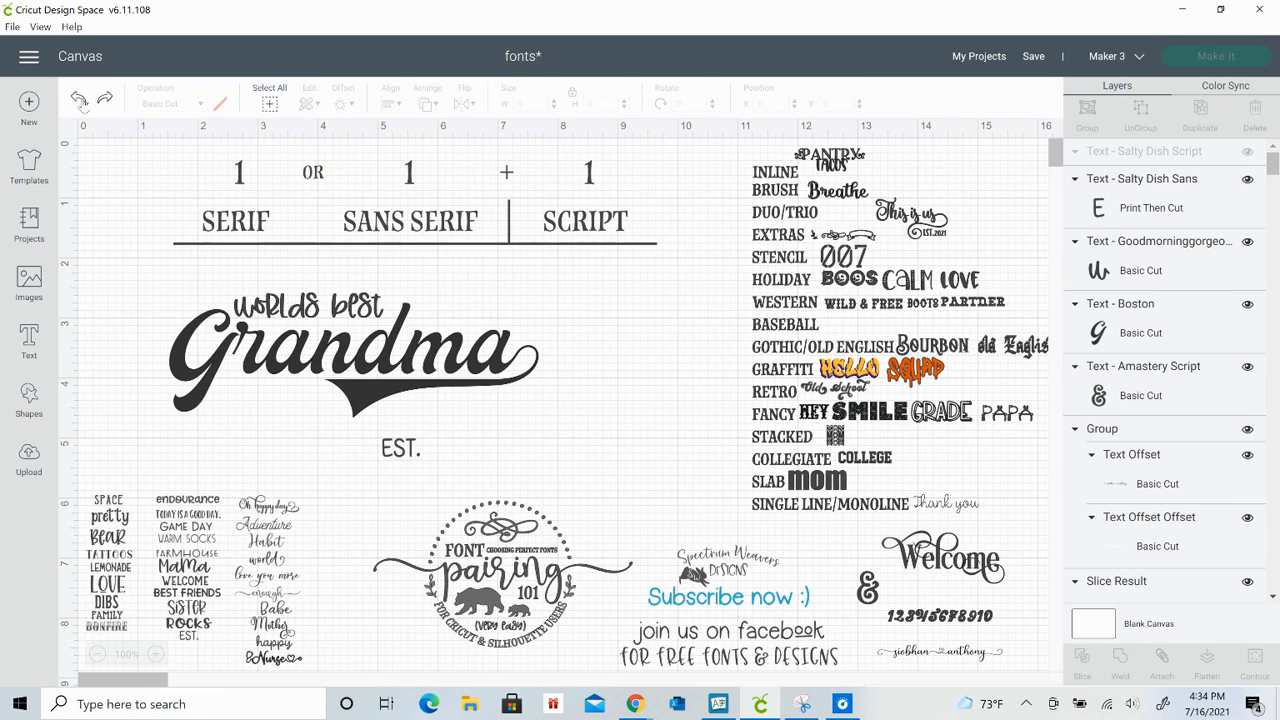
{"action": "left_click", "coordinate": [416, 457]}
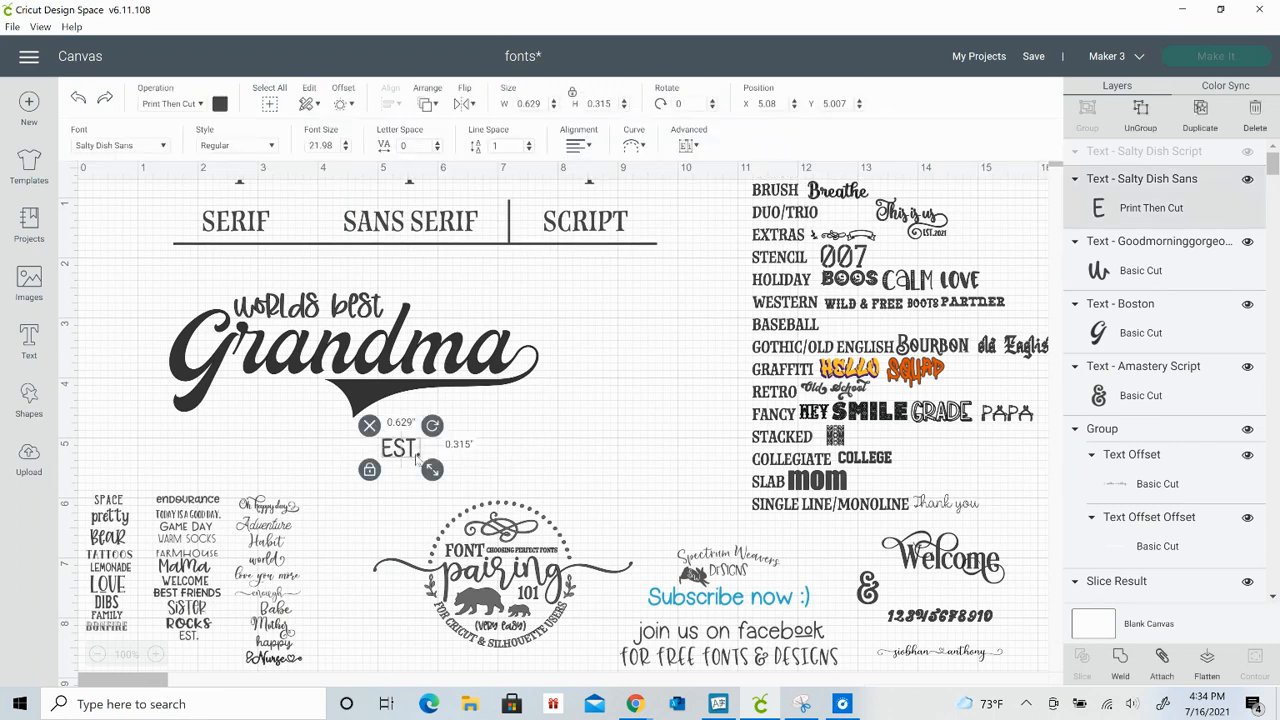
Extend the Salty Dish Sans text below Grandma's tail to read "Est. 2021"
{"action": "double_click", "coordinate": [416, 457]}
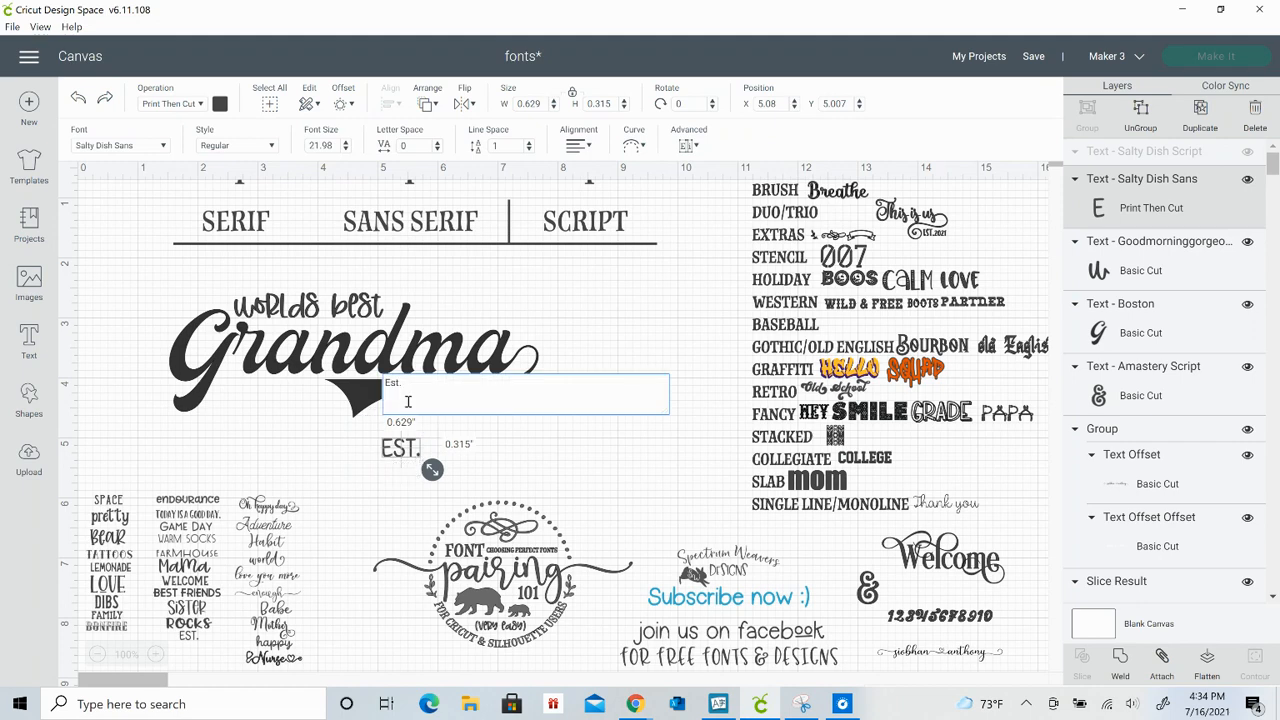
{"action": "type", "text": "2021"}
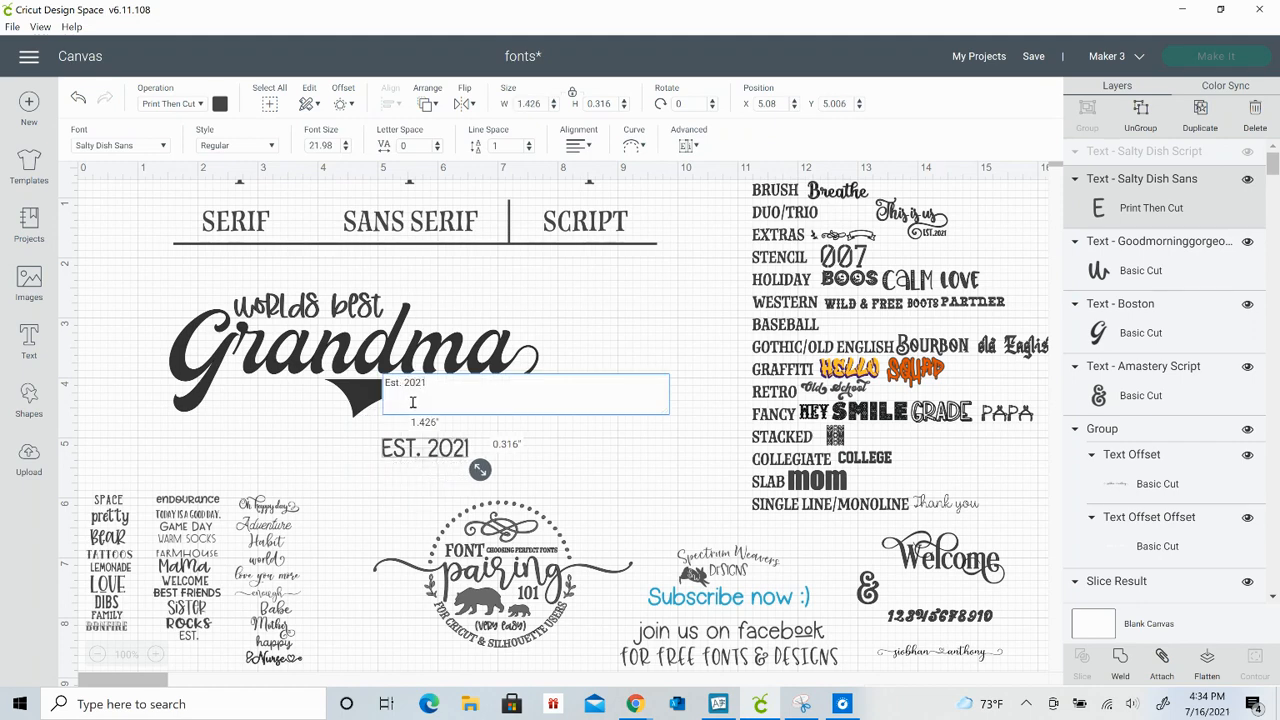
{"action": "left_click", "coordinate": [560, 462]}
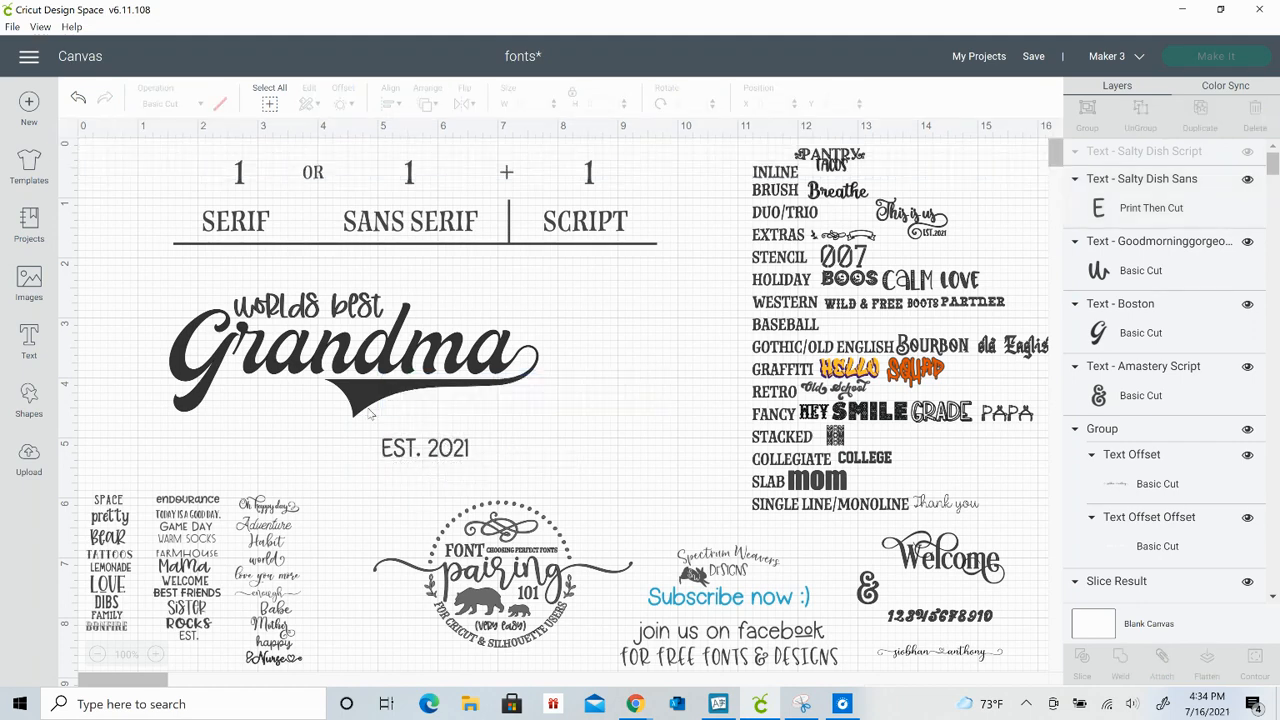
{"action": "left_click", "coordinate": [29, 400]}
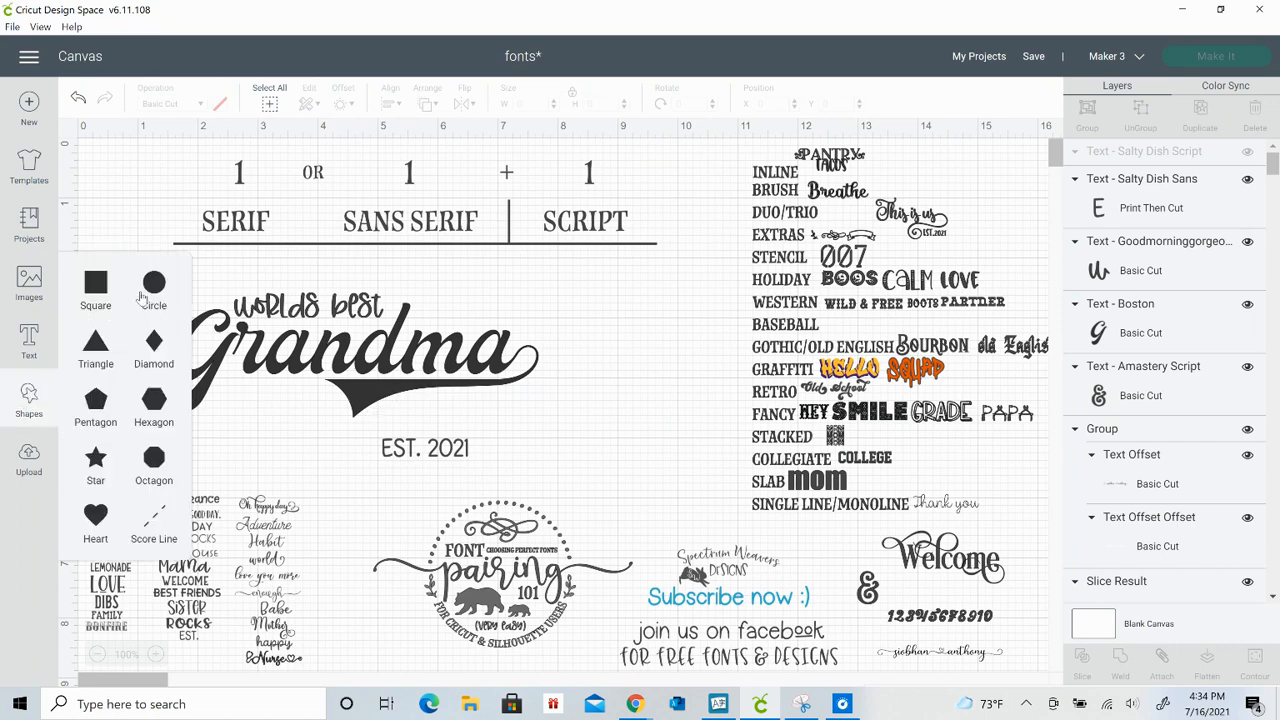
{"action": "left_click", "coordinate": [152, 286]}
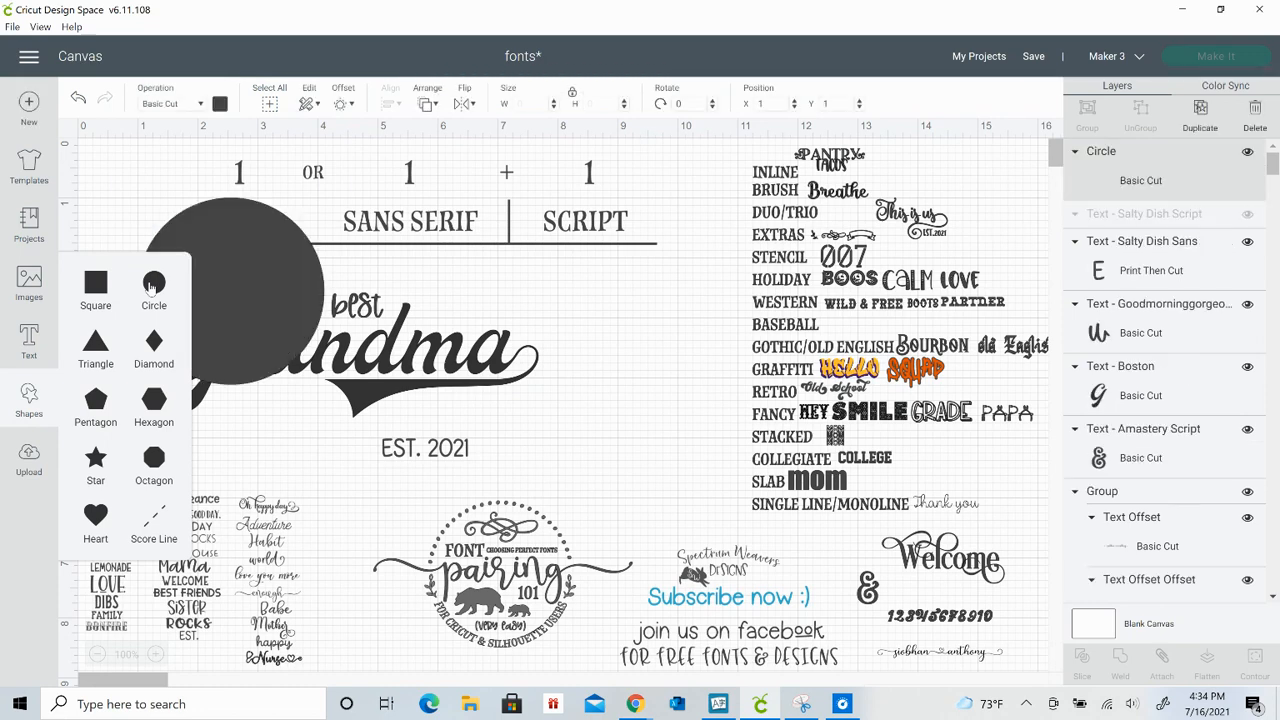
{"action": "left_click_drag", "start_coordinate": [248, 262], "coordinate": [446, 461]}
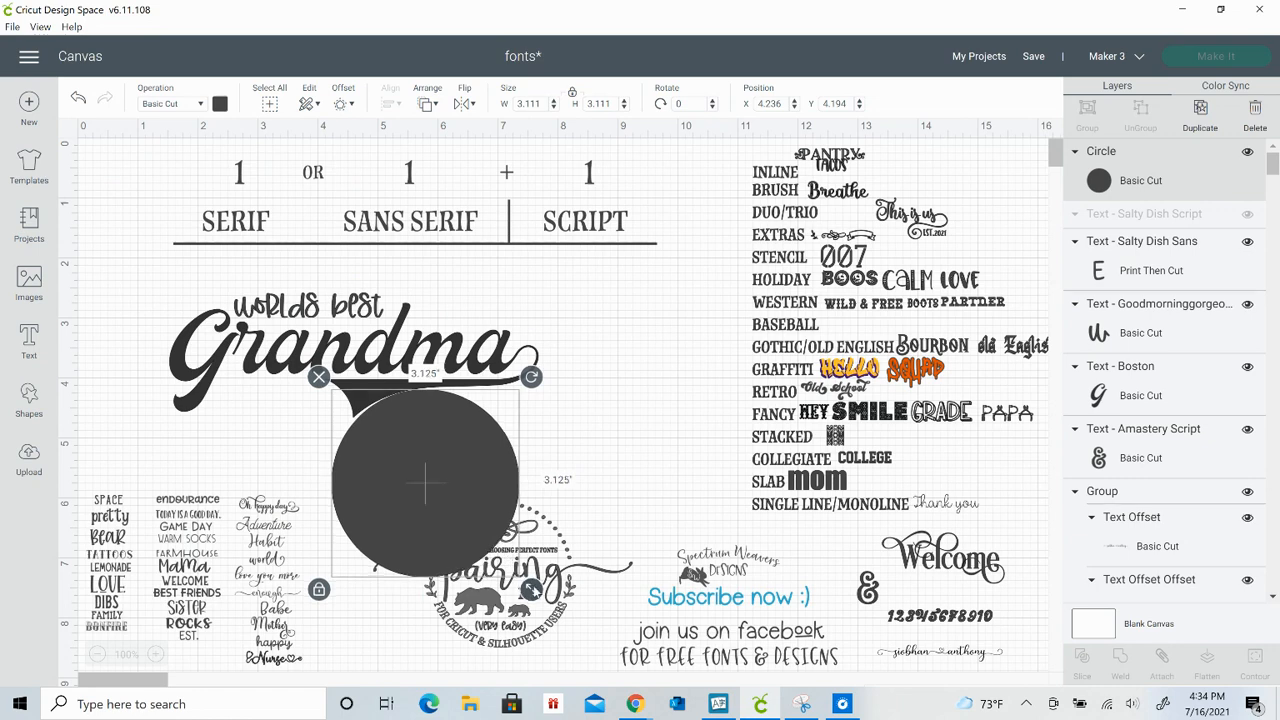
{"action": "left_click_drag", "start_coordinate": [531, 589], "coordinate": [561, 619]}
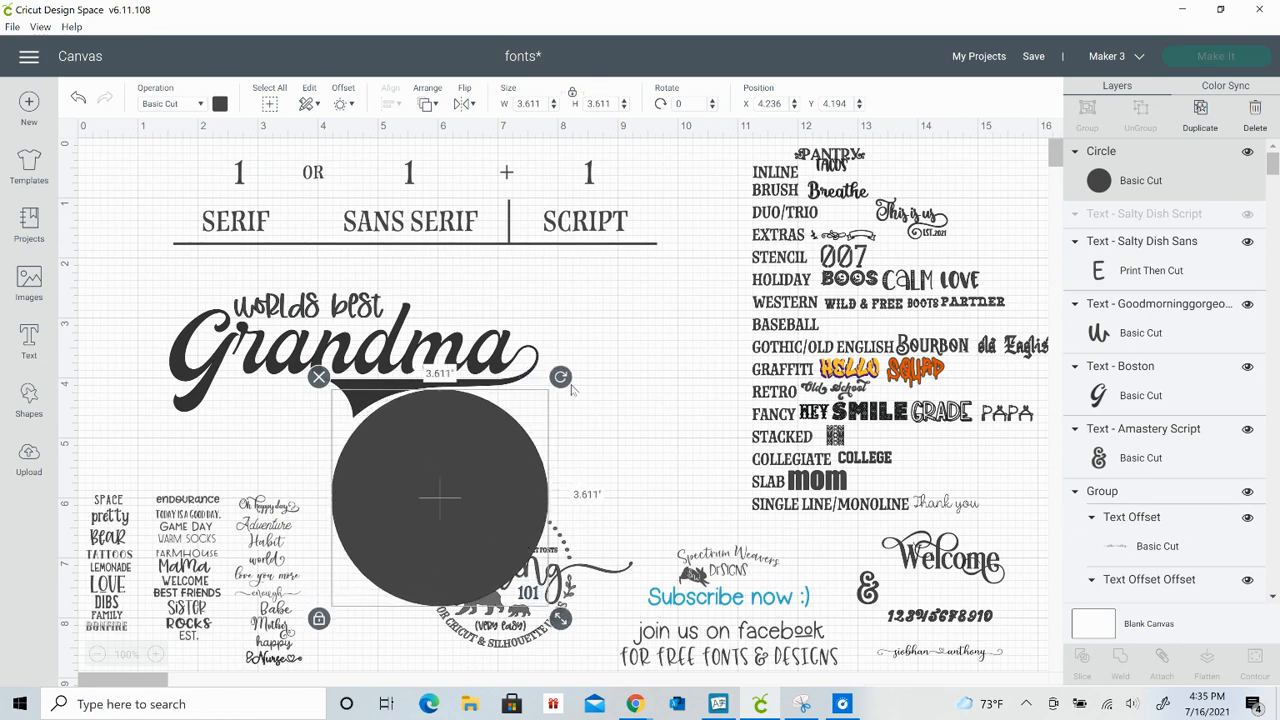
{"action": "key", "text": "Delete"}
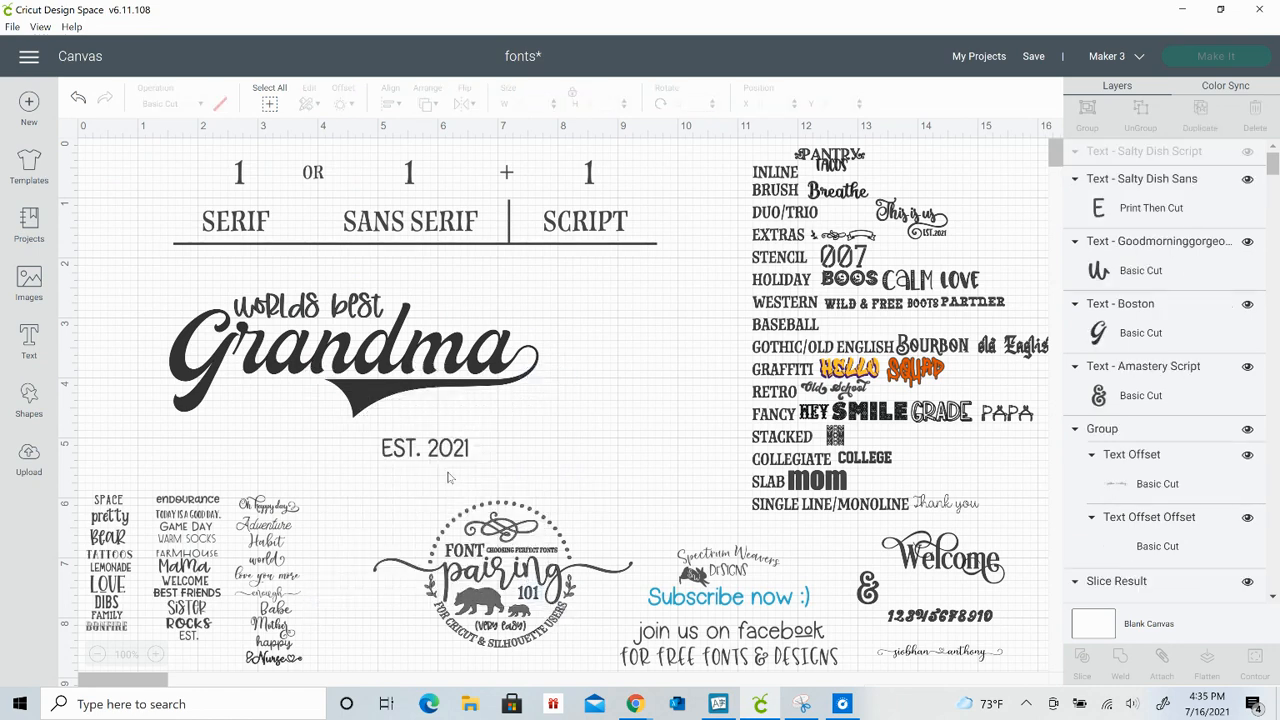
Curve the "EST. 2021" text to a diameter of 6.488 and tilt it to about 345° just beneath Grandma's tail
{"action": "left_click", "coordinate": [445, 447]}
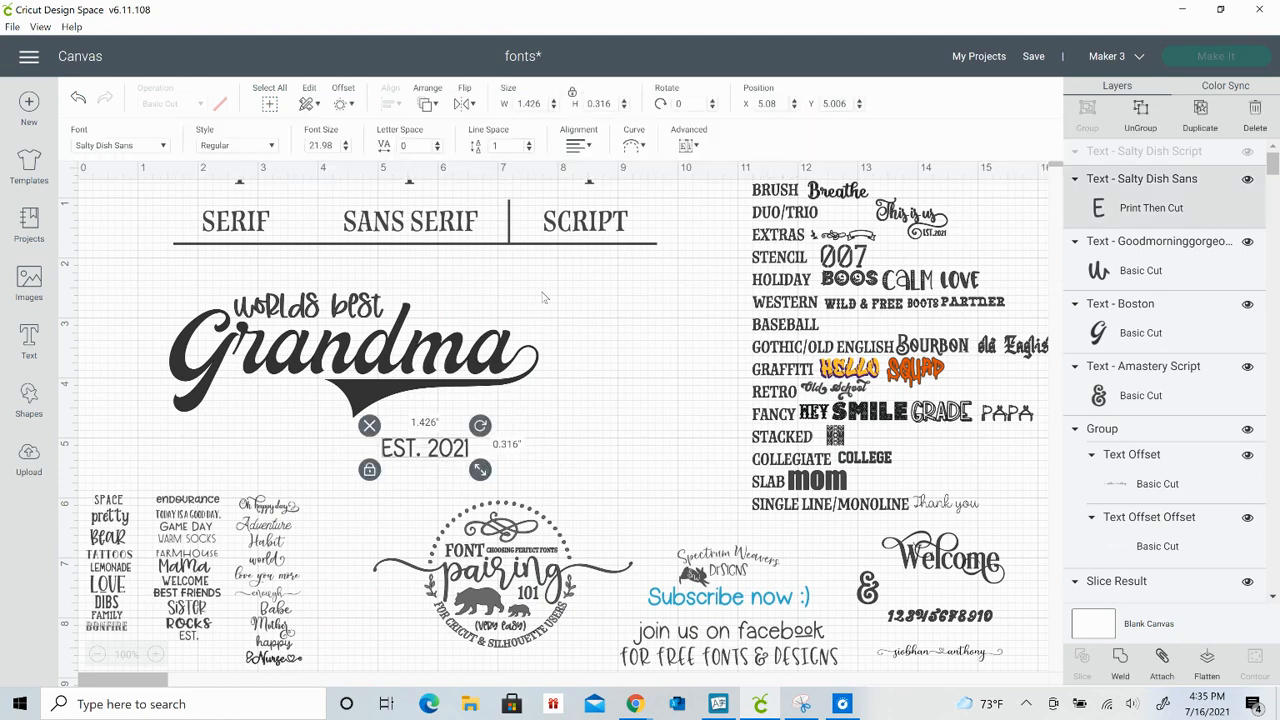
{"action": "left_click", "coordinate": [631, 146]}
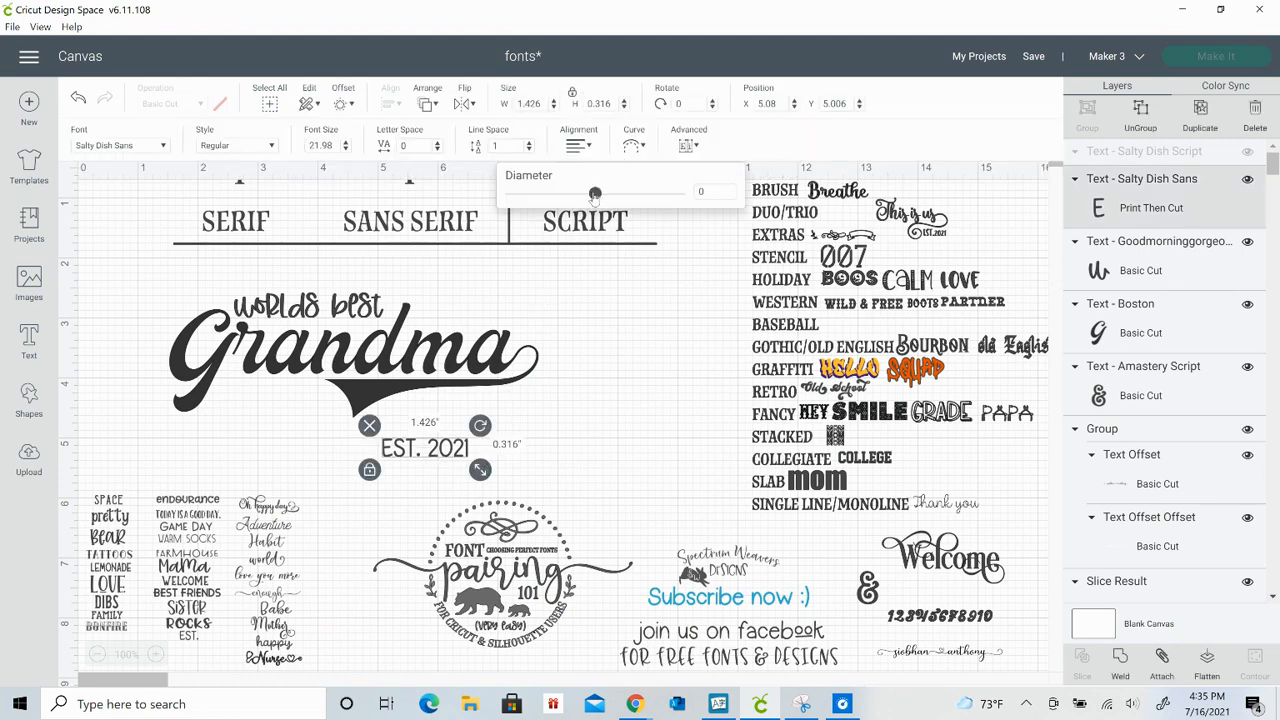
{"action": "left_click_drag", "start_coordinate": [595, 195], "coordinate": [622, 197]}
{"action": "left_click", "coordinate": [625, 378]}
{"action": "left_click_drag", "start_coordinate": [457, 462], "coordinate": [460, 370]}
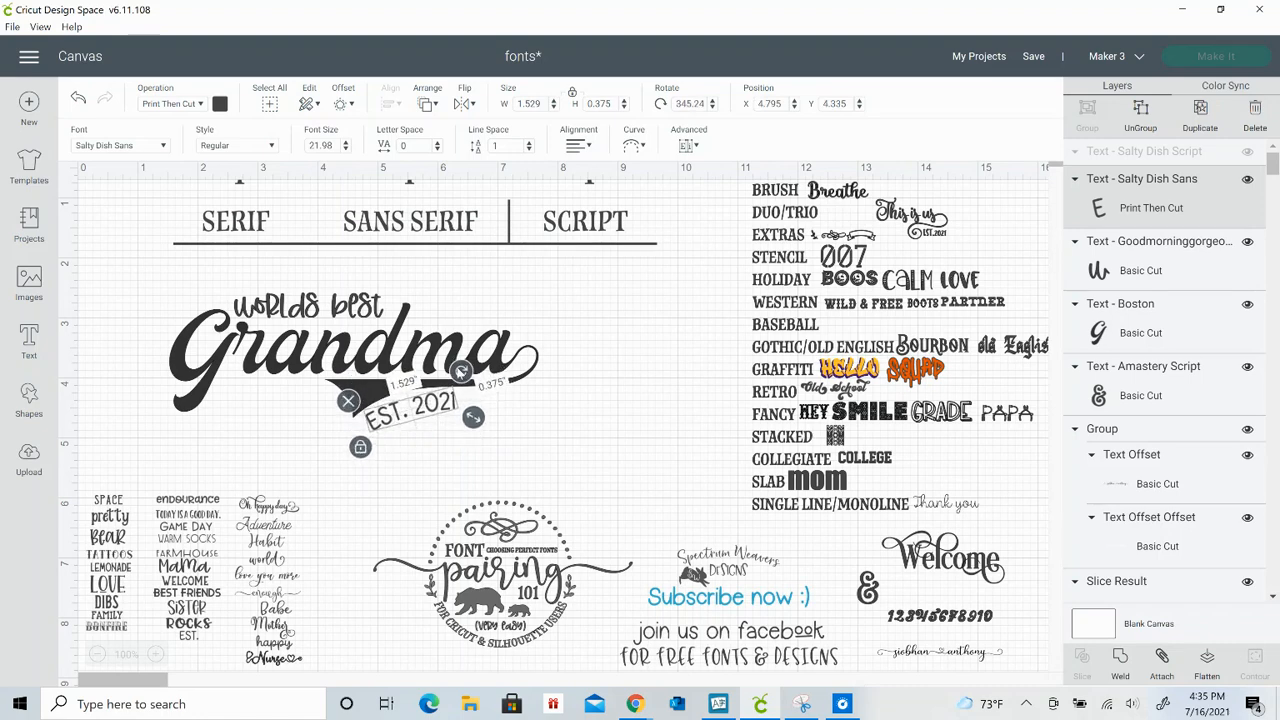
Tighten the curve of "EST. 2021" to a diameter of 2.727 and nudge the text closer along Grandma's tail
{"action": "left_click", "coordinate": [633, 146]}
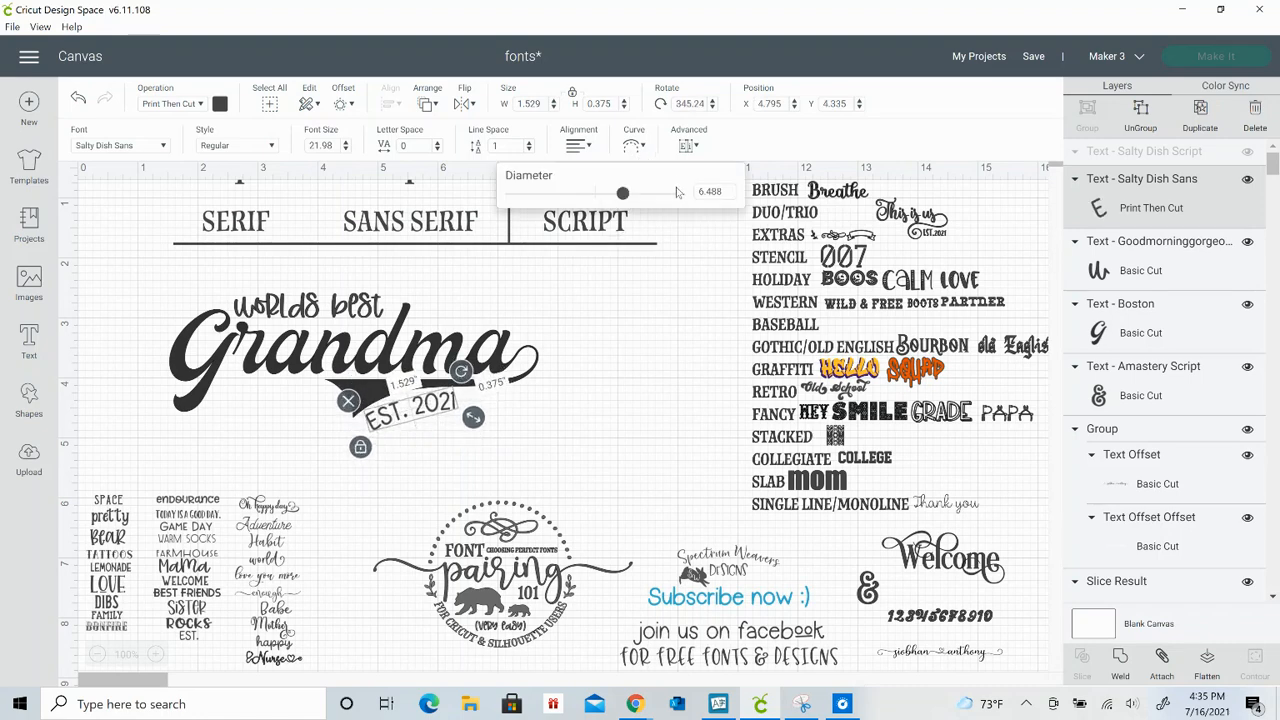
{"action": "left_click_drag", "start_coordinate": [624, 196], "coordinate": [641, 194]}
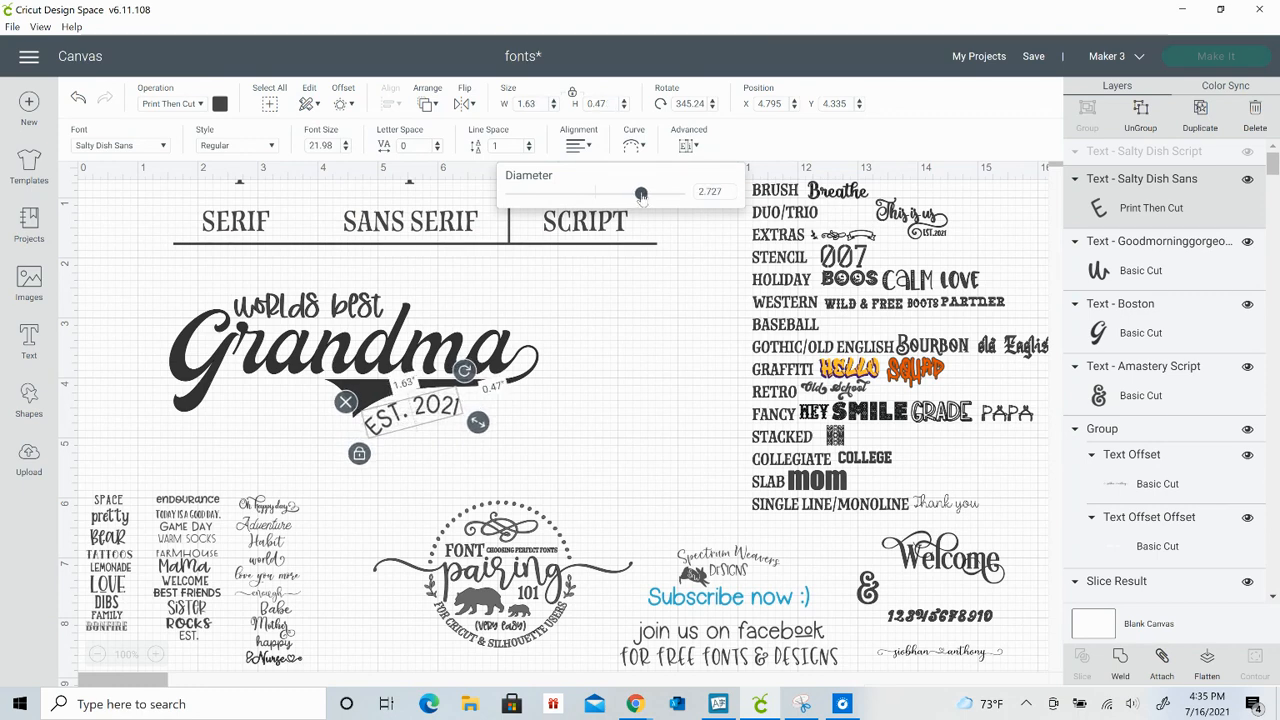
{"action": "left_click", "coordinate": [640, 430]}
{"action": "left_click_drag", "start_coordinate": [428, 416], "coordinate": [411, 420]}
{"action": "left_click", "coordinate": [563, 414]}
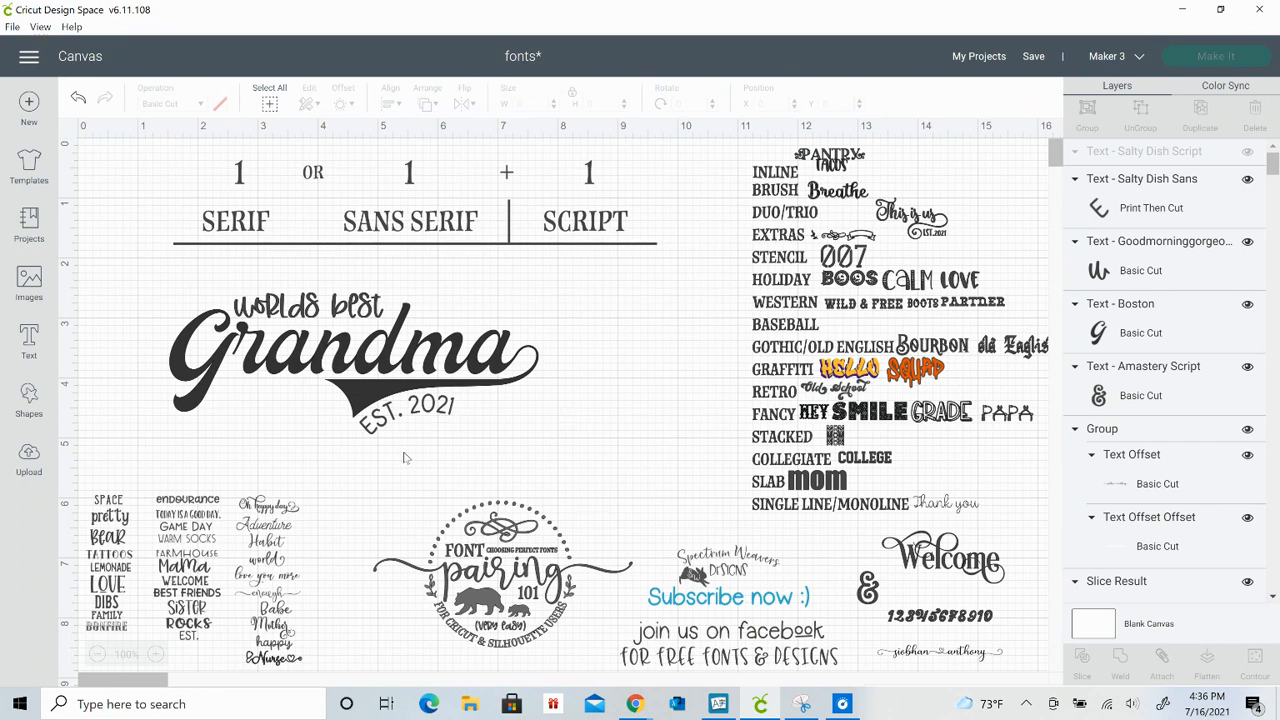
Shrink the complete "worlds best Grandma EST. 2021" design to about 2.02" wide and move it below the SCRIPT heading
{"action": "left_click_drag", "start_coordinate": [370, 494], "coordinate": [324, 268]}
{"action": "left_click_drag", "start_coordinate": [551, 448], "coordinate": [303, 351]}
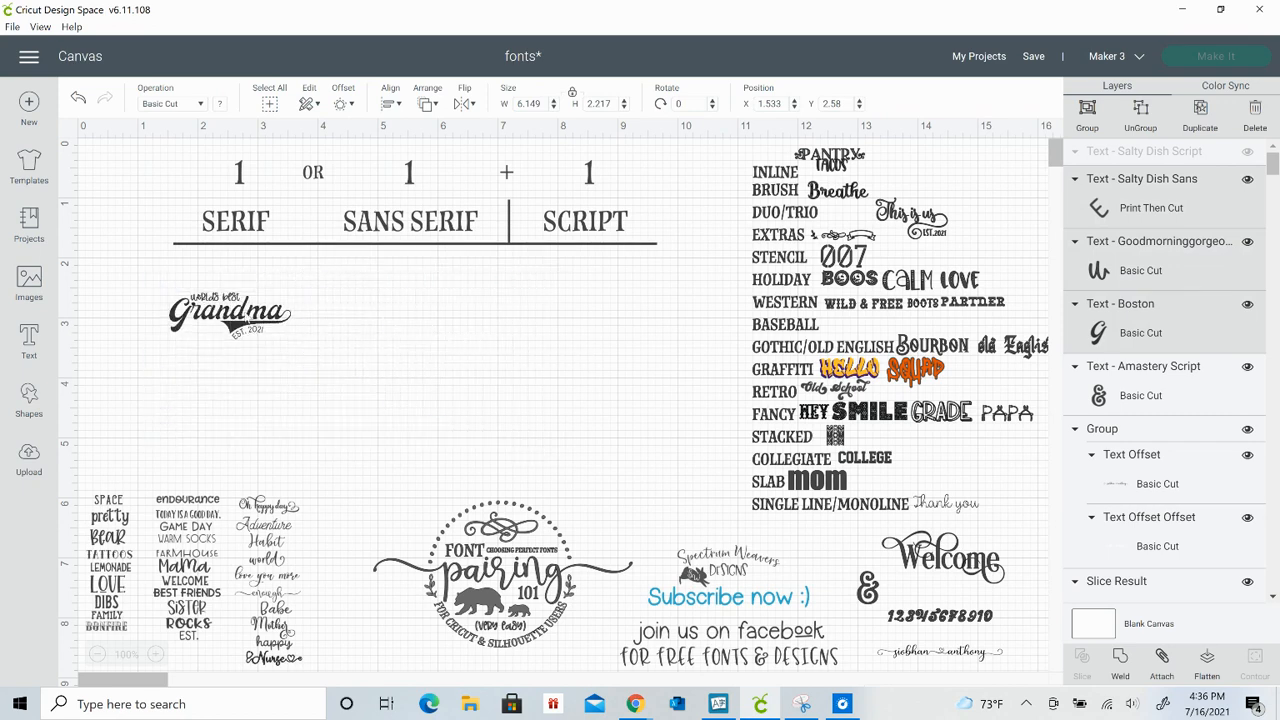
{"action": "left_click_drag", "start_coordinate": [230, 313], "coordinate": [558, 356]}
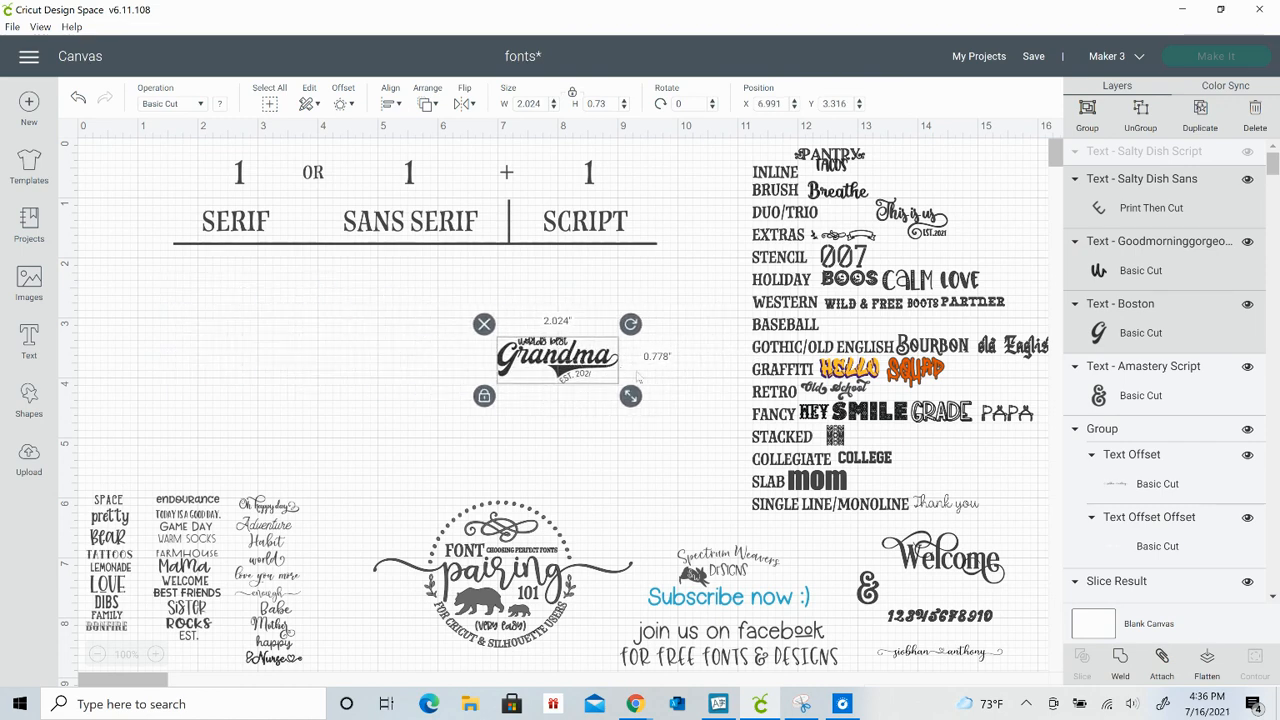
{"action": "left_click", "coordinate": [610, 475]}
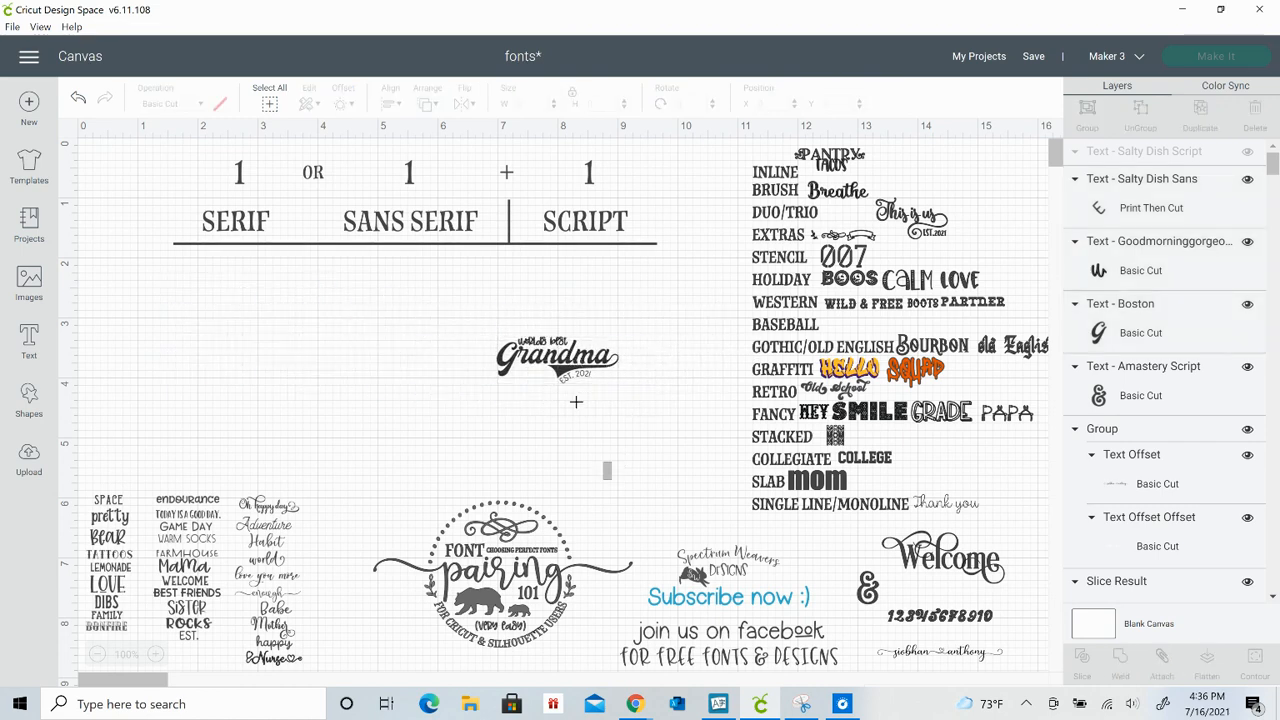
Group the three text layers of the Grandma design and hide the group
{"action": "left_click", "coordinate": [555, 360]}
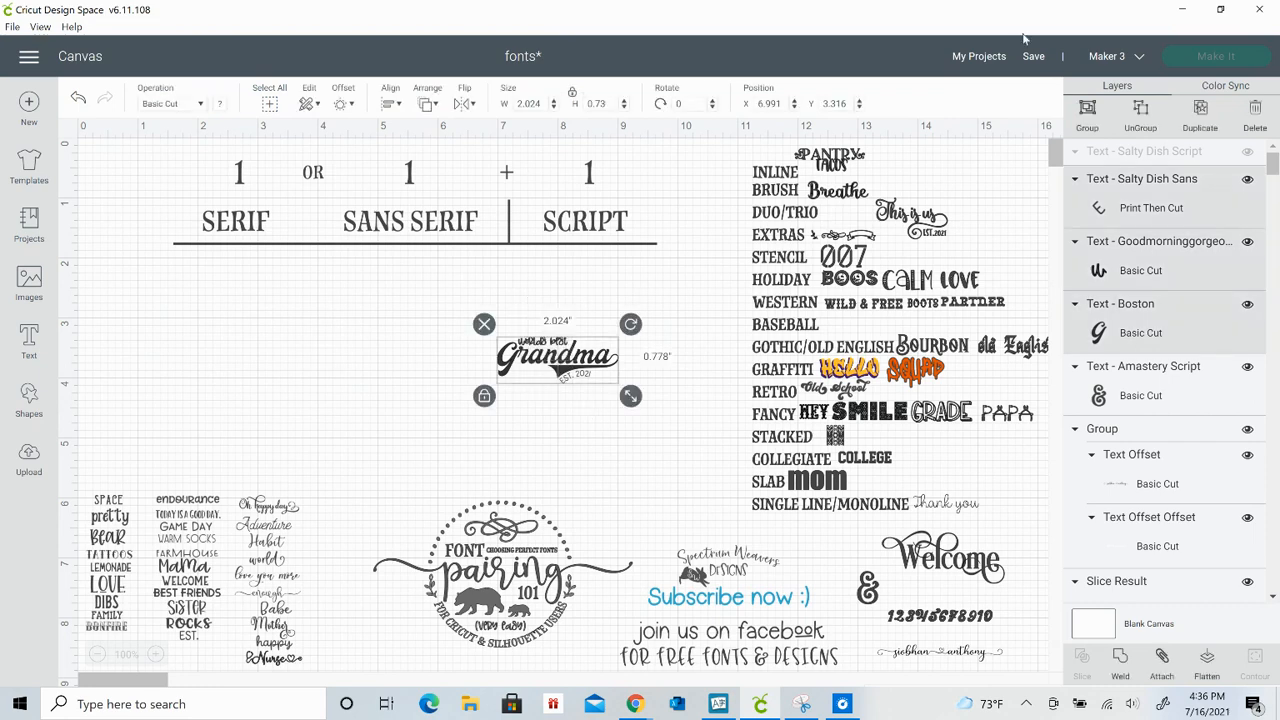
{"action": "left_click", "coordinate": [1088, 110]}
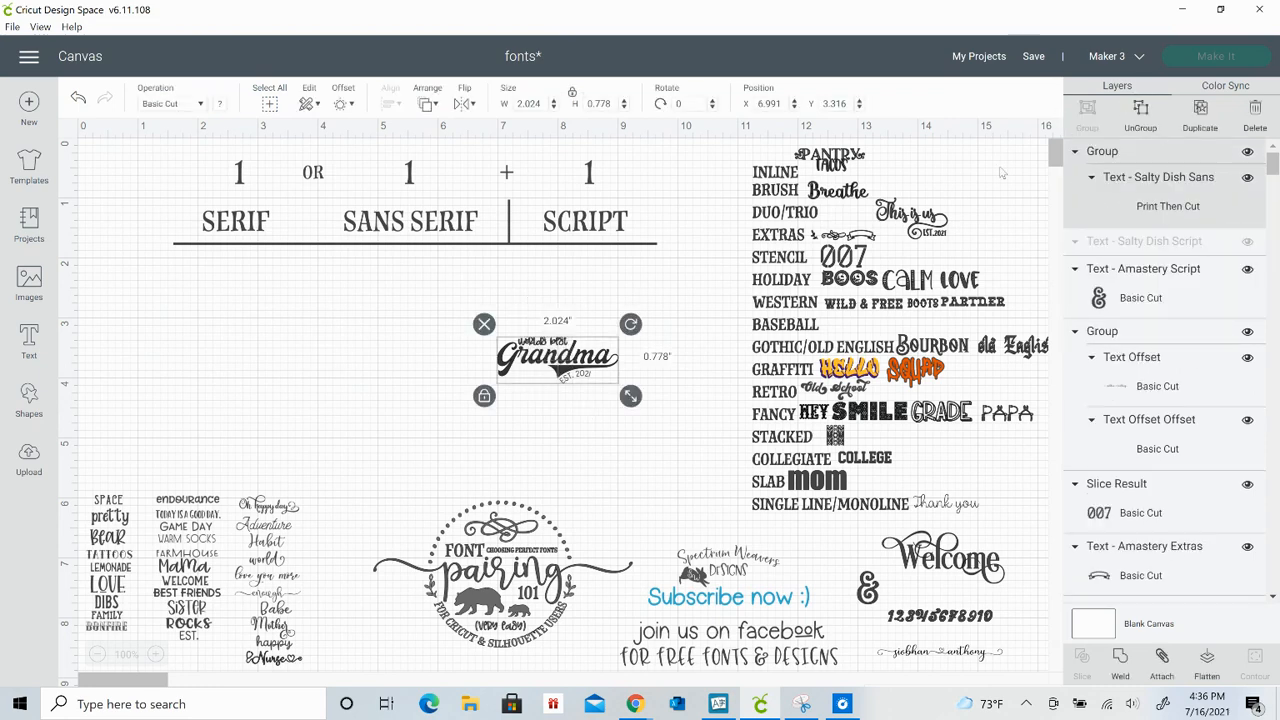
{"action": "left_click", "coordinate": [1247, 151]}
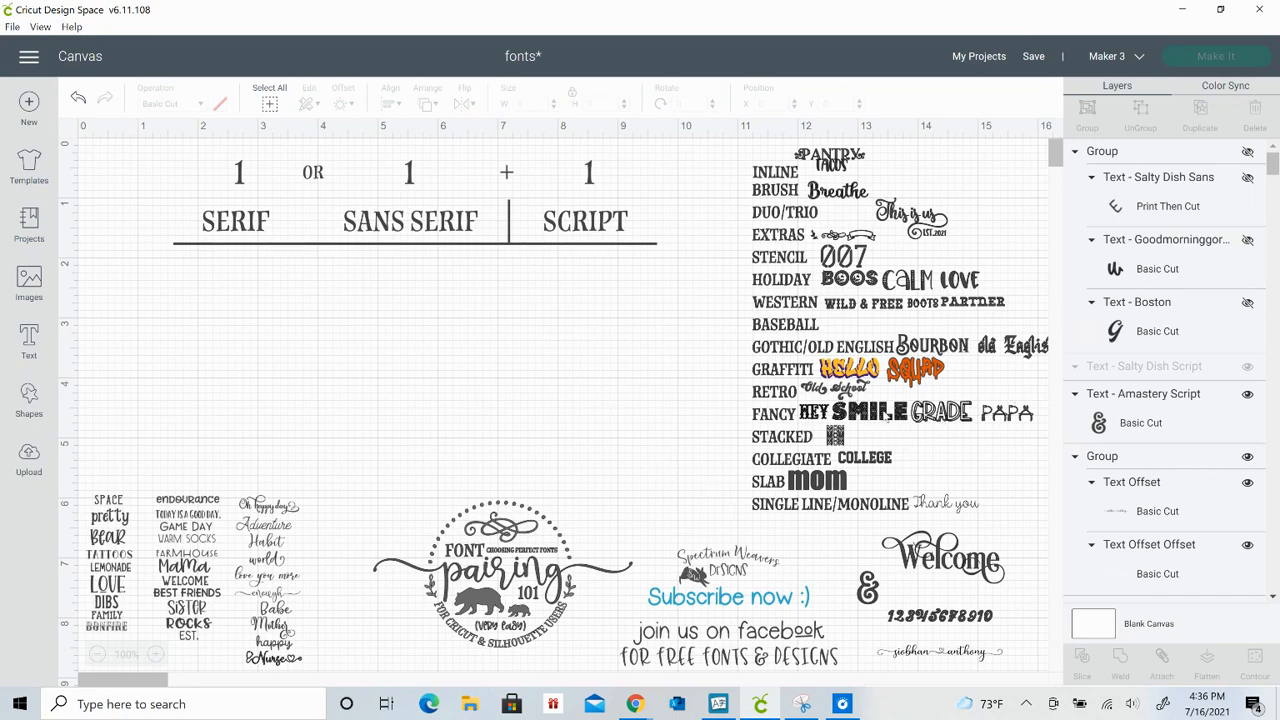
Duplicate the KI Match Box "GRADE" sample and place the copy in the blank canvas area, enlarged to about 3.48" wide
{"action": "left_click", "coordinate": [956, 418]}
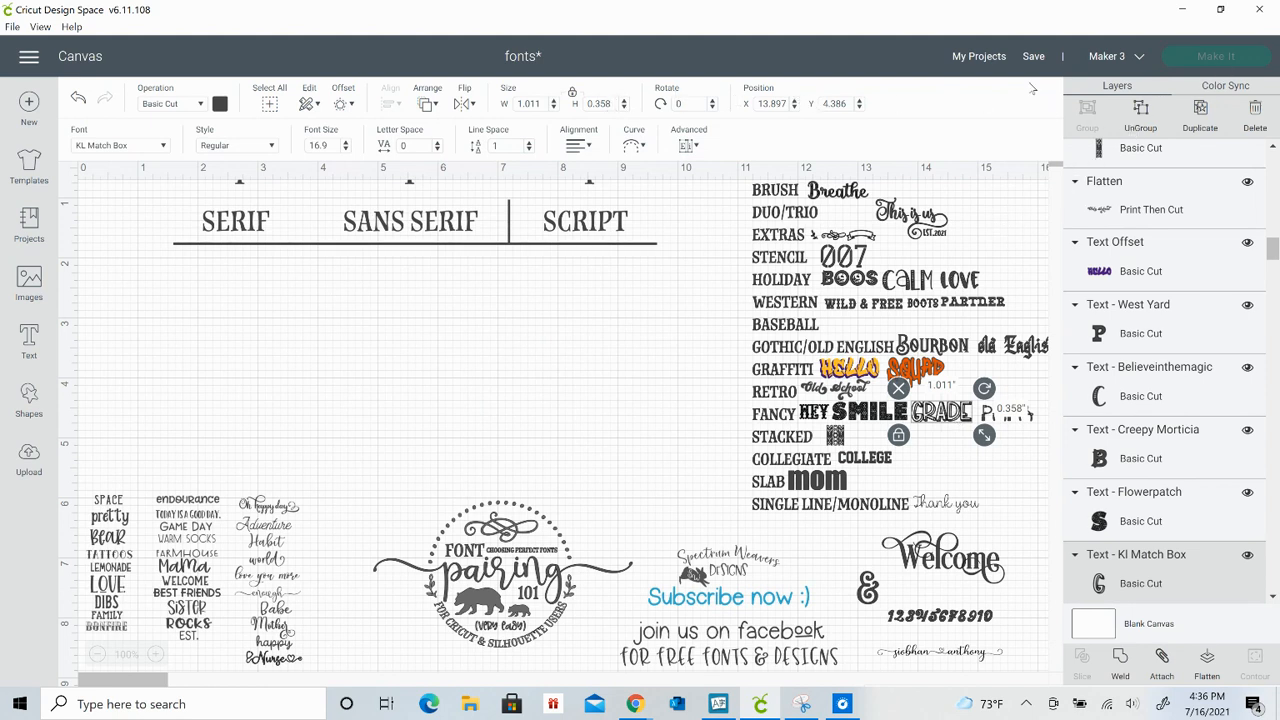
{"action": "left_click", "coordinate": [1199, 110]}
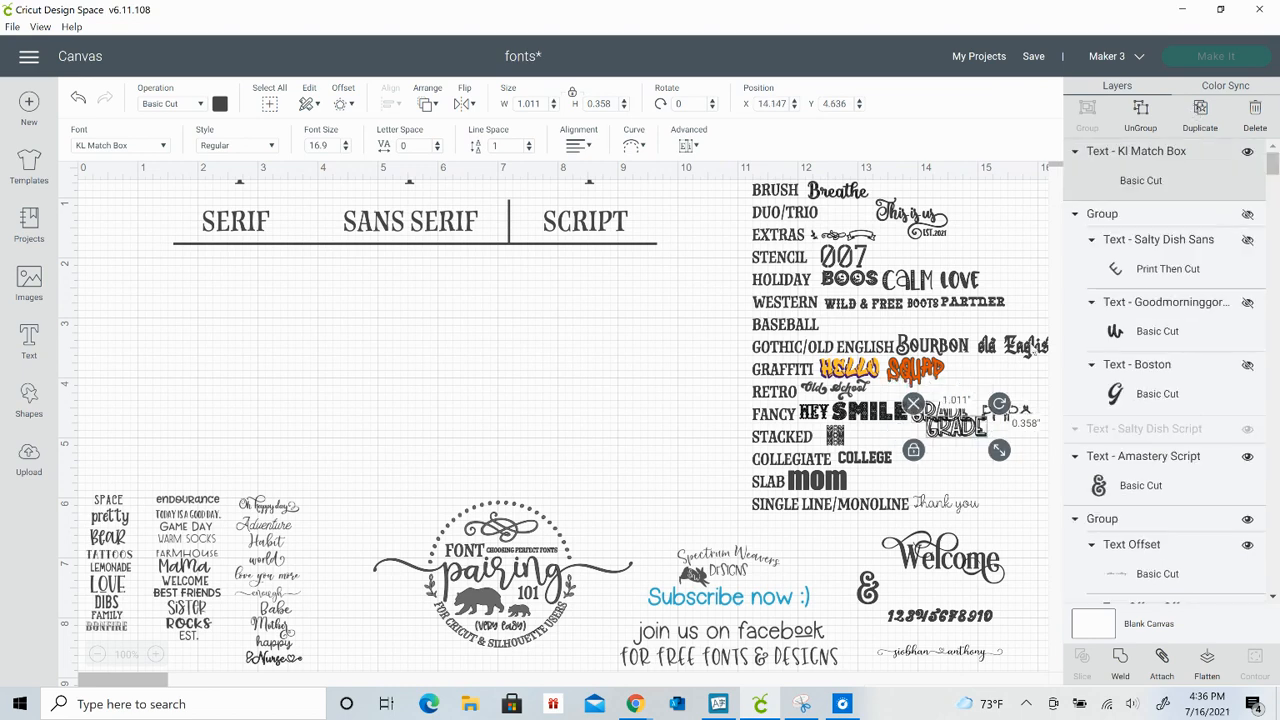
{"action": "left_click_drag", "start_coordinate": [950, 428], "coordinate": [488, 425]}
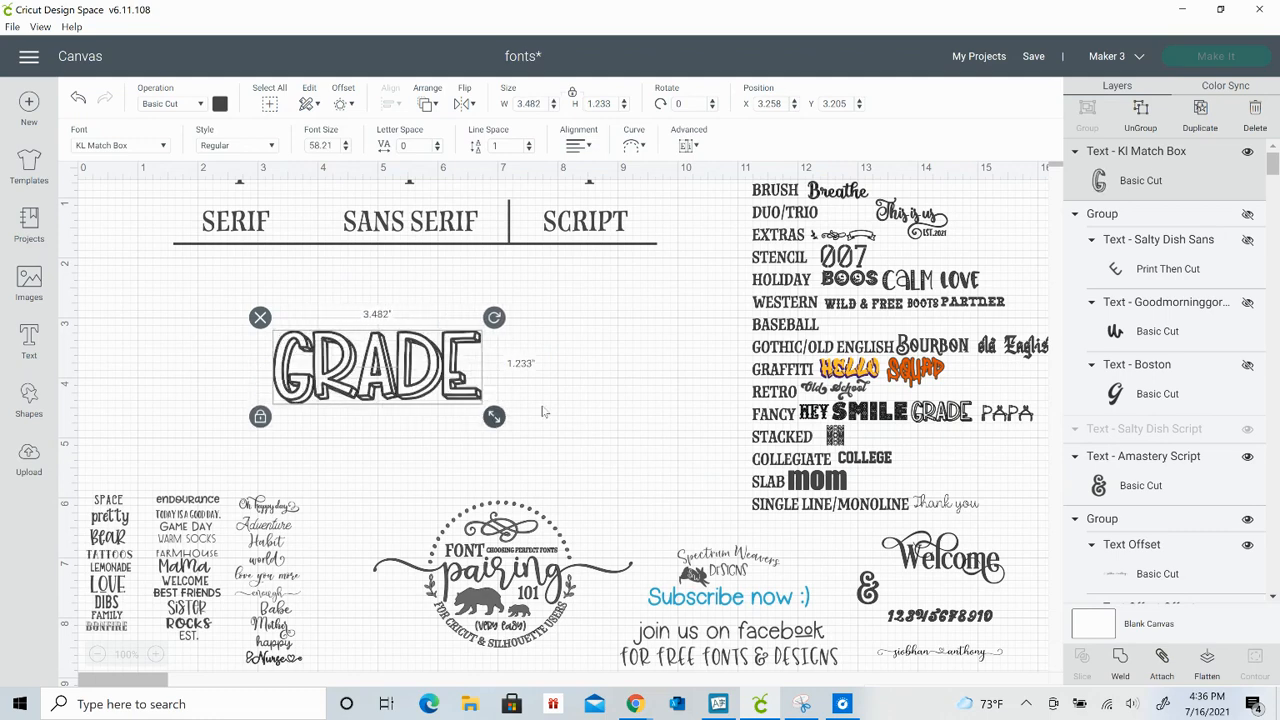
{"action": "left_click", "coordinate": [550, 410]}
Add "1" and a space before the enlarged "grade" text, and shift the text to about X 2.702, Y 3.344
{"action": "double_click", "coordinate": [286, 398]}
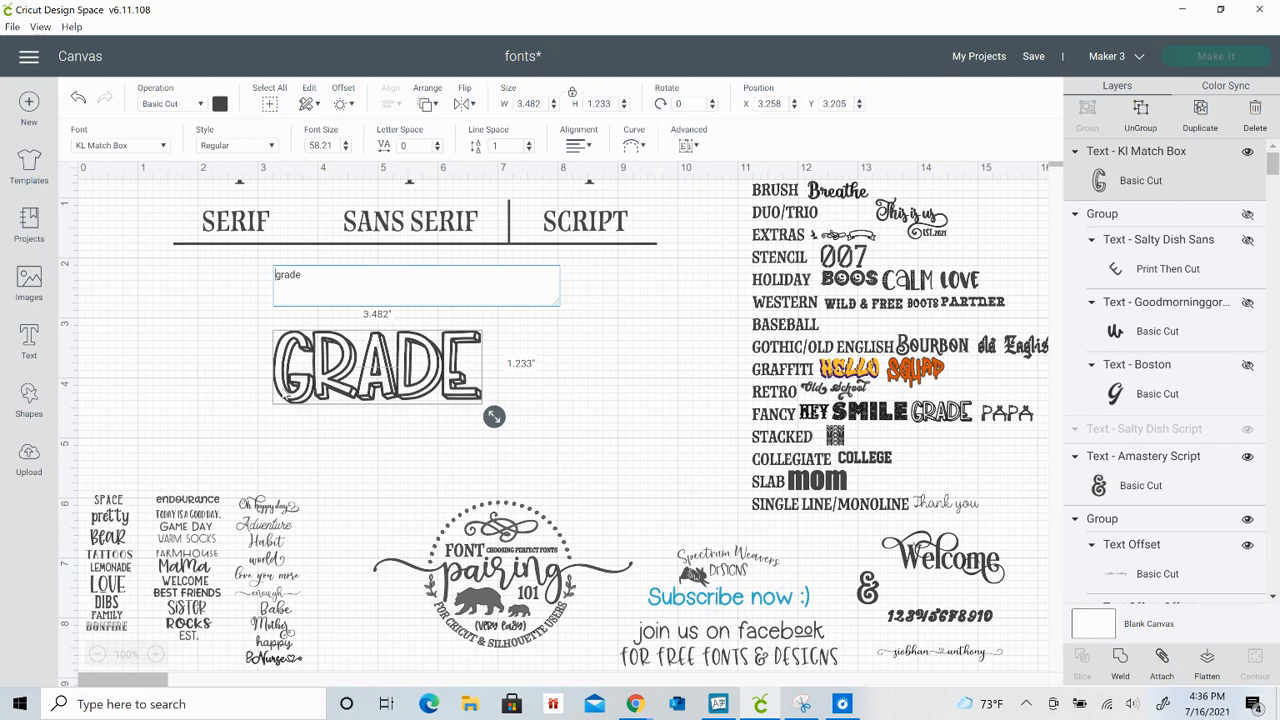
{"action": "type", "text": "1"}
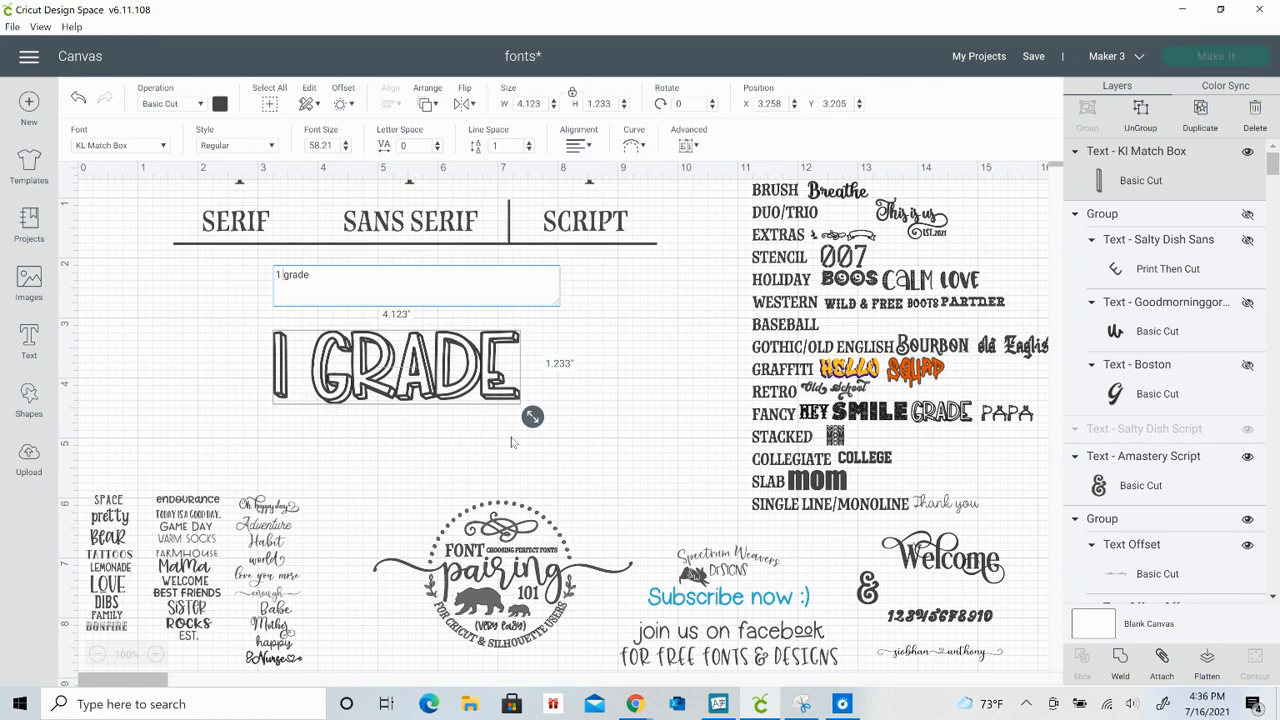
{"action": "left_click", "coordinate": [475, 417]}
{"action": "left_click_drag", "start_coordinate": [458, 396], "coordinate": [436, 411]}
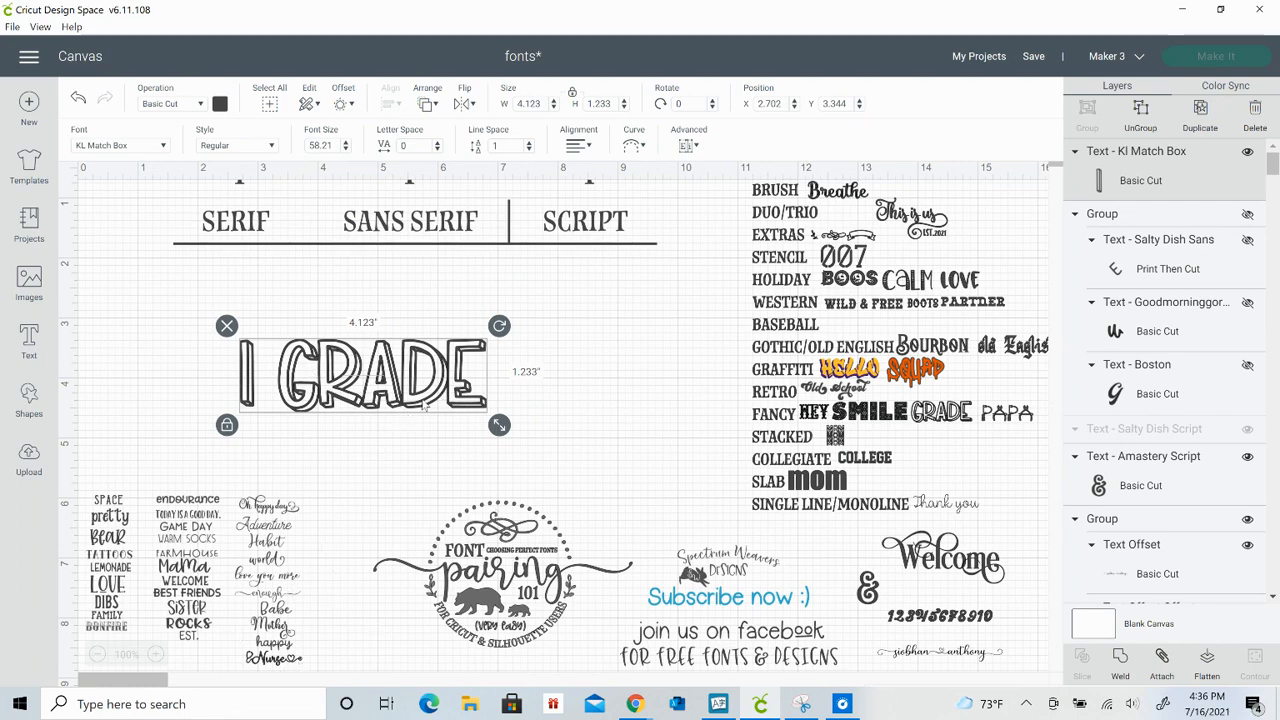
Widen the gap between "1" and "grade" with an additional space in the text
{"action": "double_click", "coordinate": [281, 397]}
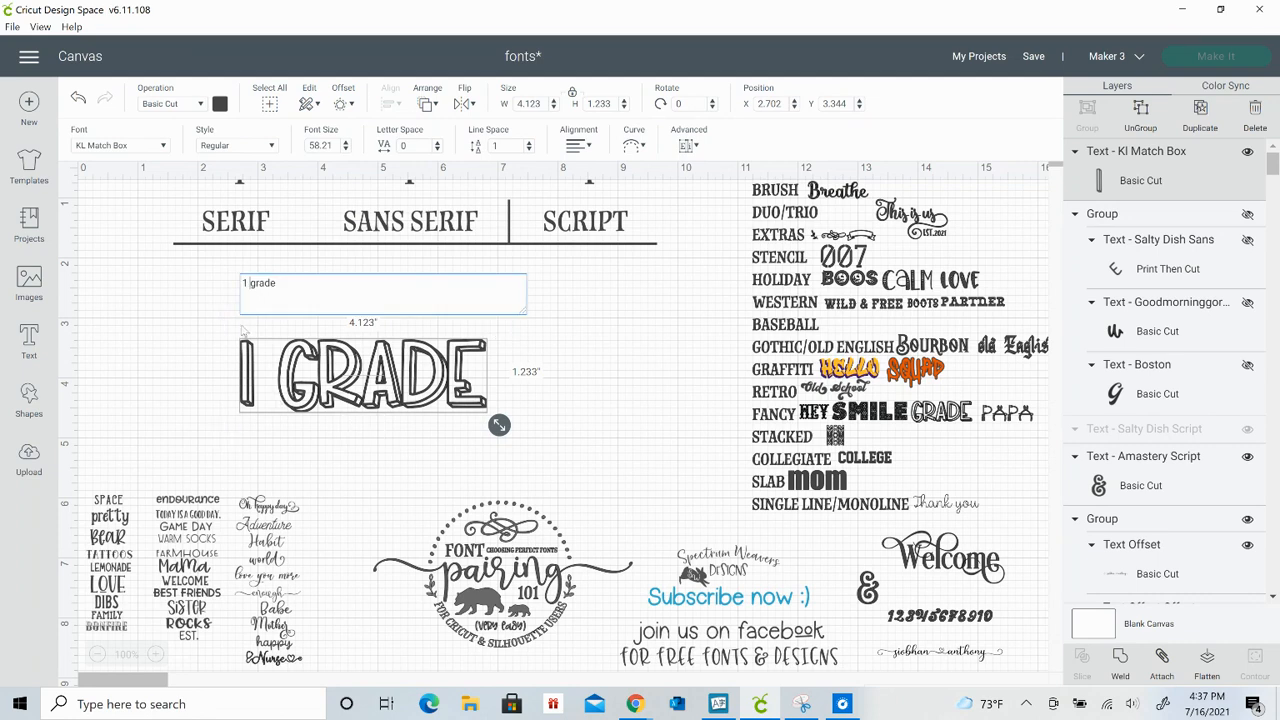
{"action": "key", "text": "BackSpace"}
{"action": "type", "text": "1"}
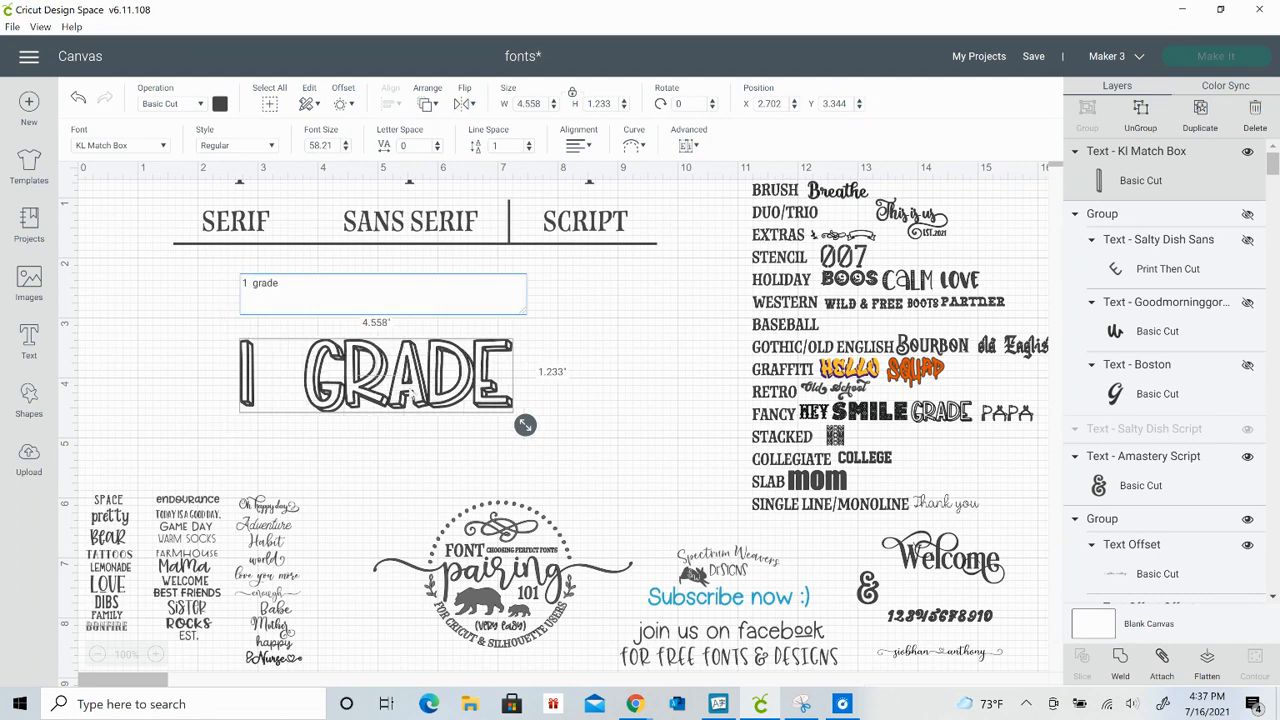
{"action": "left_click", "coordinate": [357, 478]}
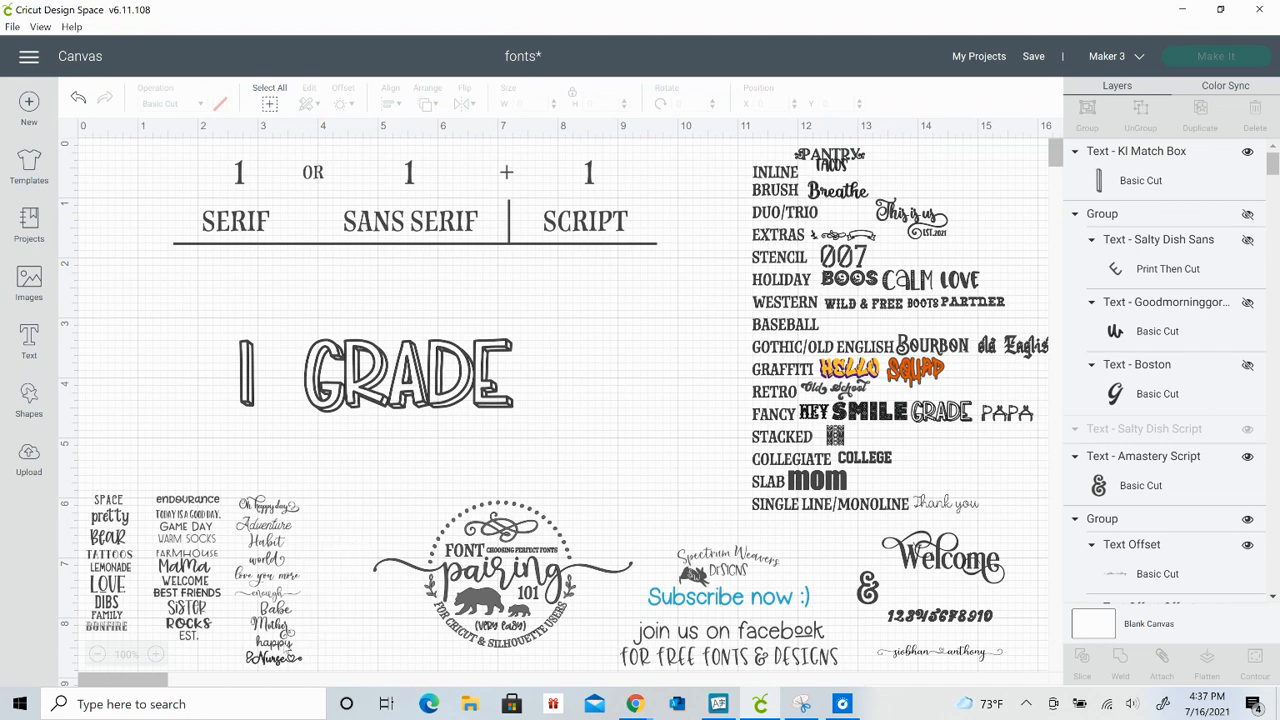
Duplicate the small Salty Dish Script "happy" sample and place the copy below the large "GRADE" text
{"action": "left_click", "coordinate": [275, 656]}
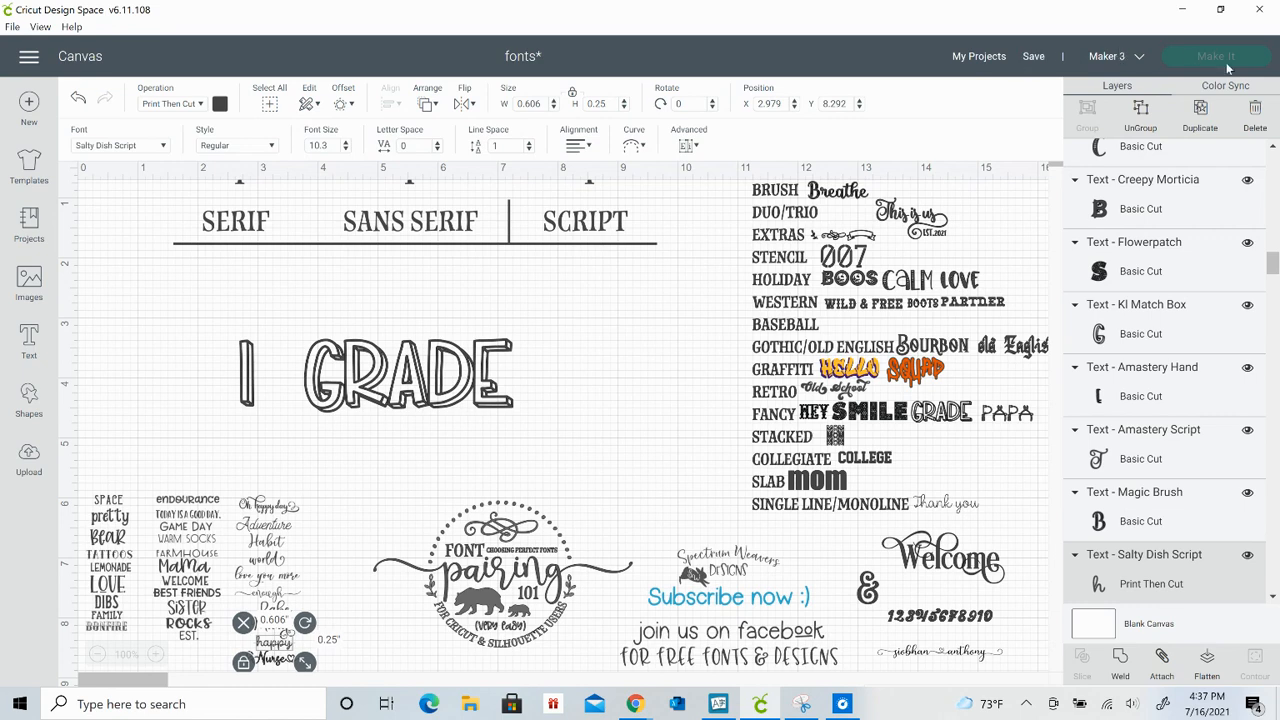
{"action": "left_click", "coordinate": [1200, 112]}
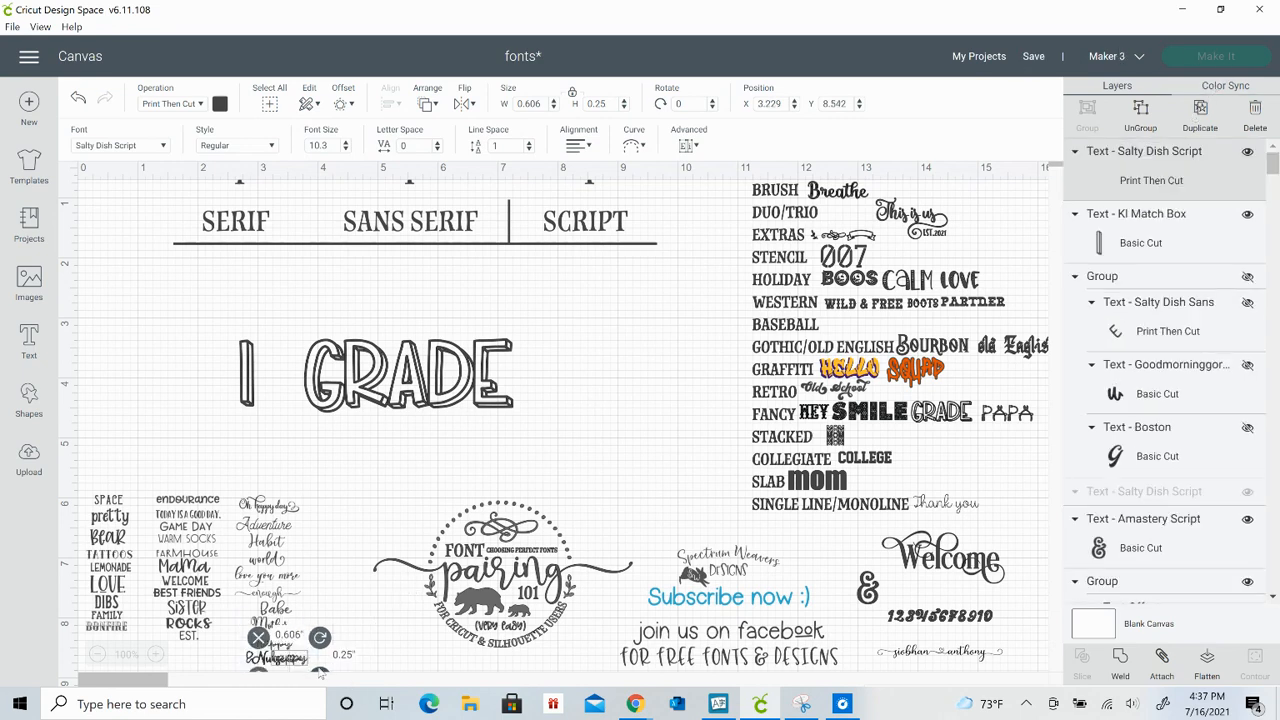
{"action": "left_click_drag", "start_coordinate": [306, 659], "coordinate": [449, 460]}
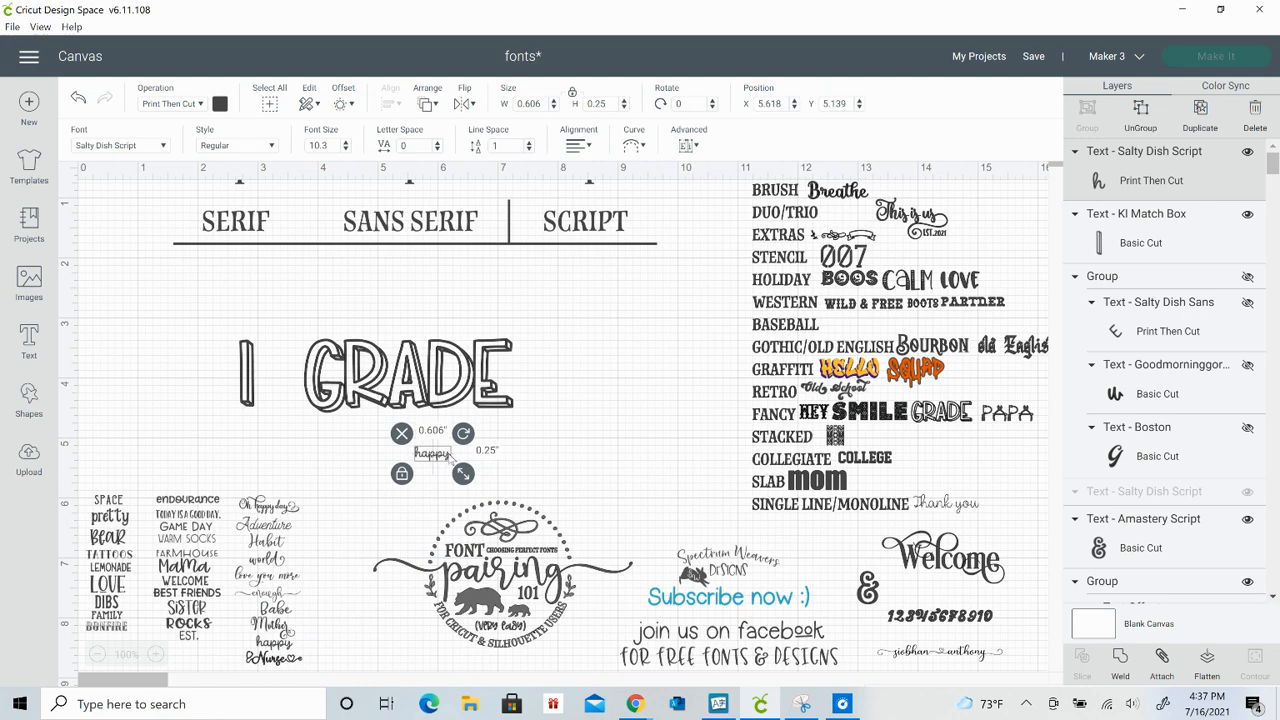
Replace the text of the Salty Dish Script copy with "Hello"
{"action": "double_click", "coordinate": [447, 455]}
{"action": "key", "text": "BackSpace"}
{"action": "key", "text": "BackSpace"}
{"action": "key", "text": "BackSpace"}
{"action": "key", "text": "BackSpace"}
{"action": "key", "text": "BackSpace"}
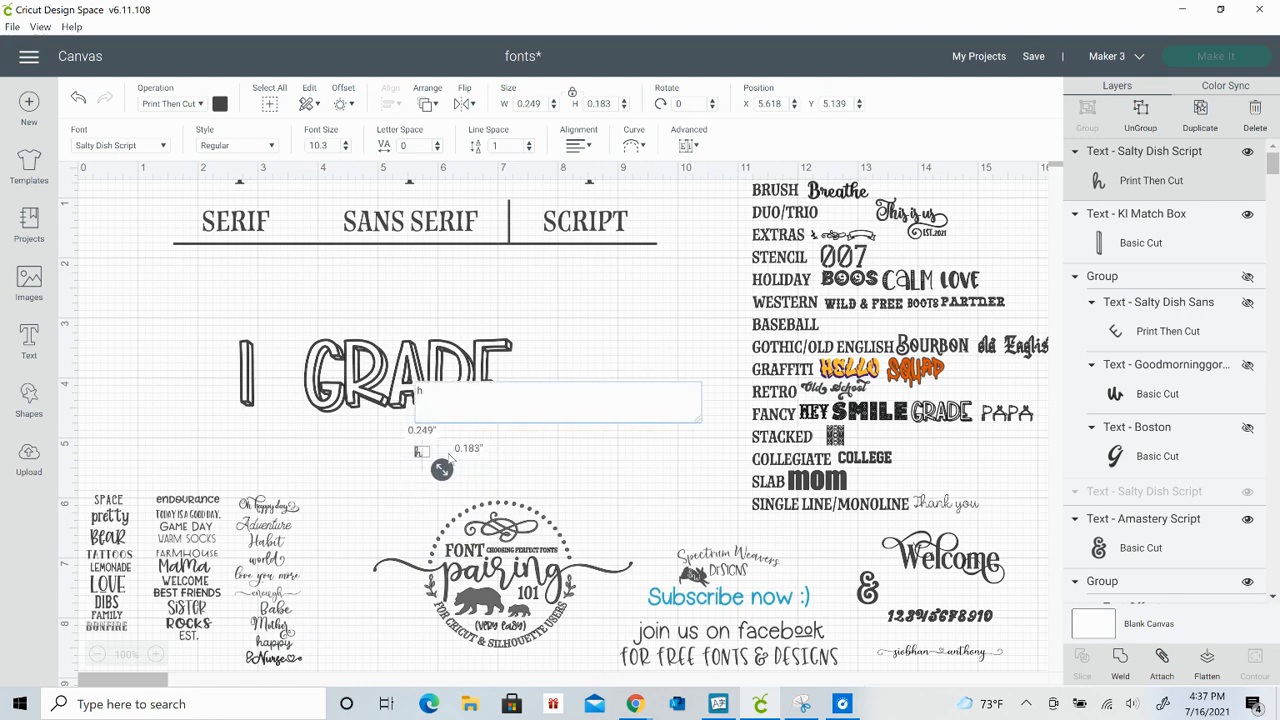
{"action": "type", "text": "H"}
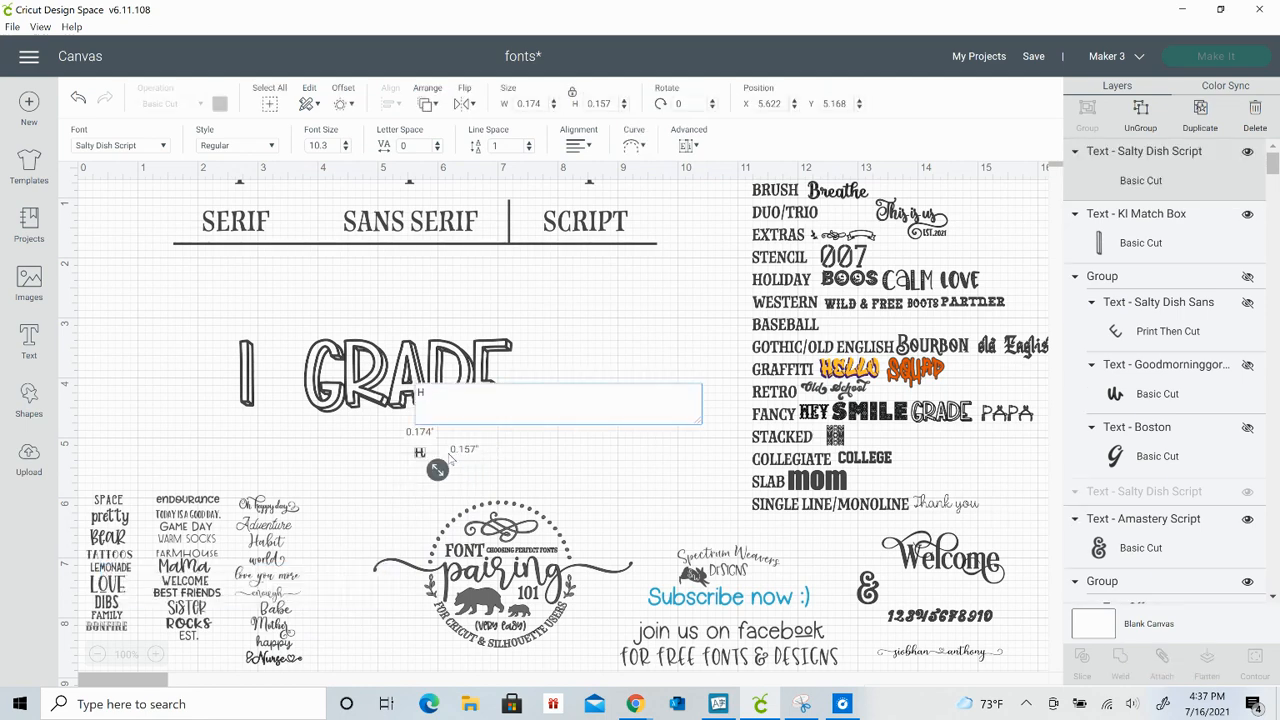
{"action": "type", "text": "ello"}
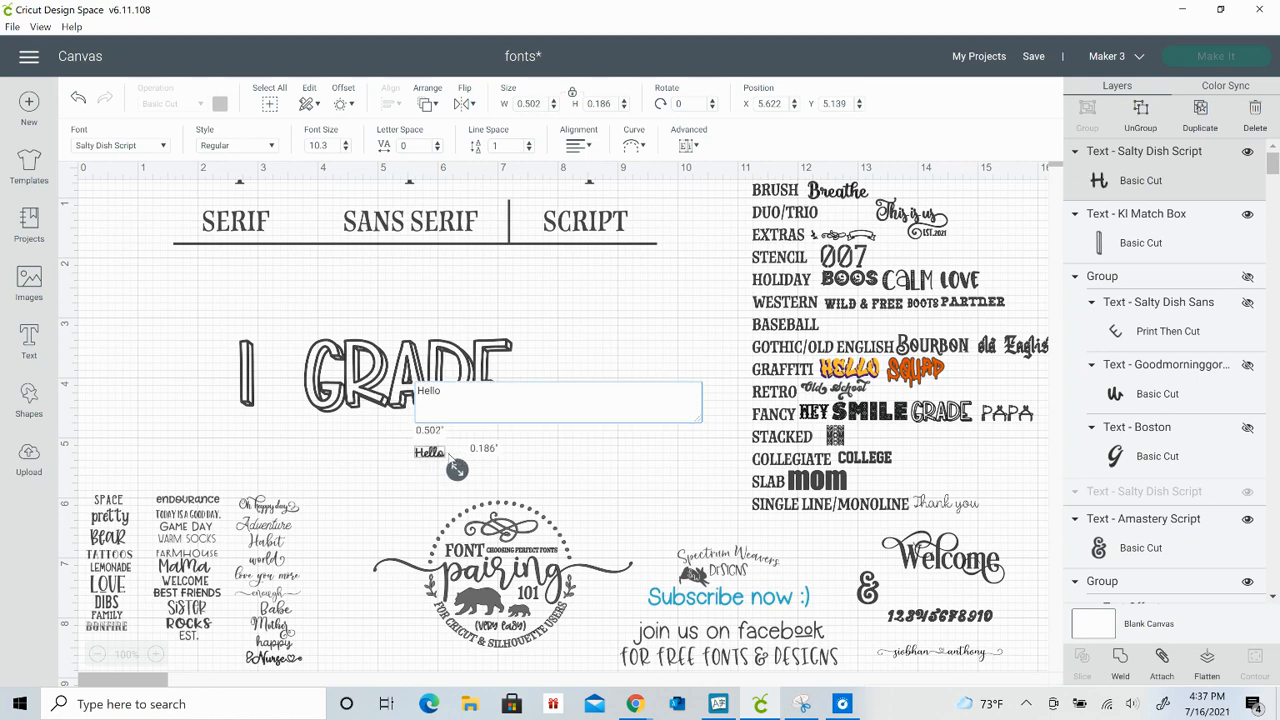
Enlarge the Salty Dish Script "Hello" to about 1.752 by 0.65 inches and place it above the "1" at about X 2.678, Y 2.639
{"action": "left_click", "coordinate": [590, 455]}
{"action": "left_click", "coordinate": [440, 455]}
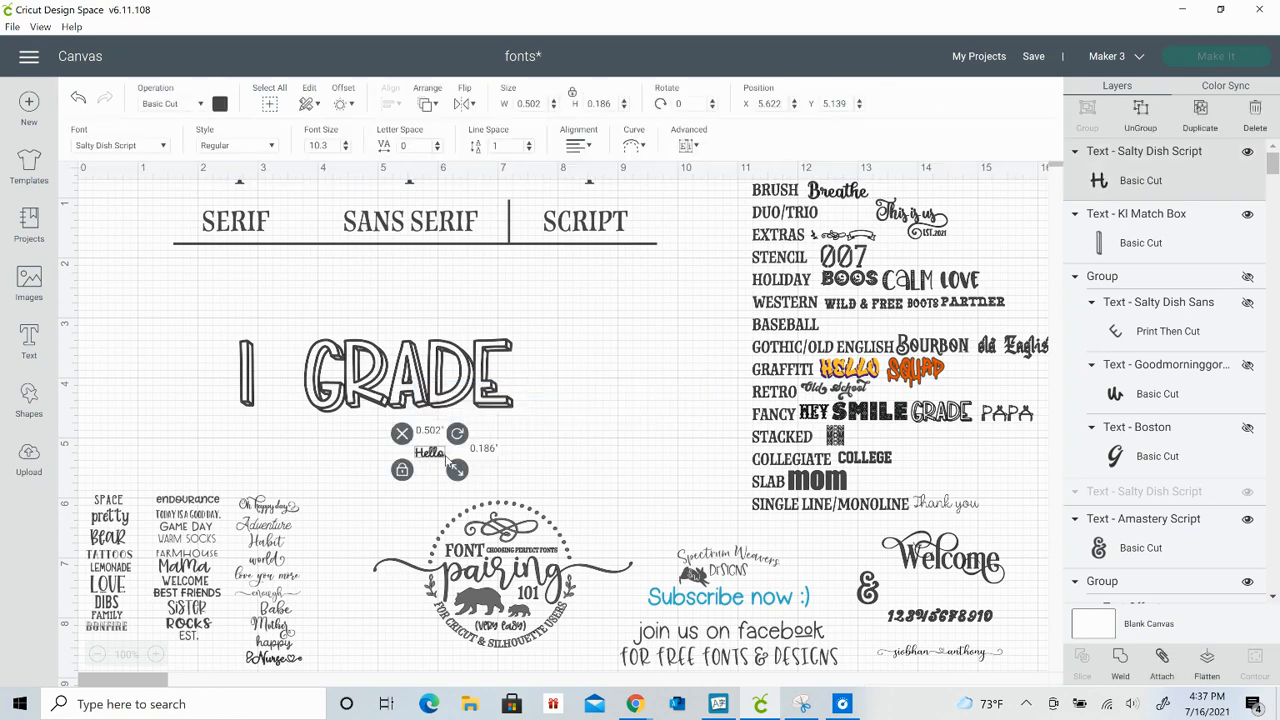
{"action": "left_click_drag", "start_coordinate": [456, 470], "coordinate": [532, 497]}
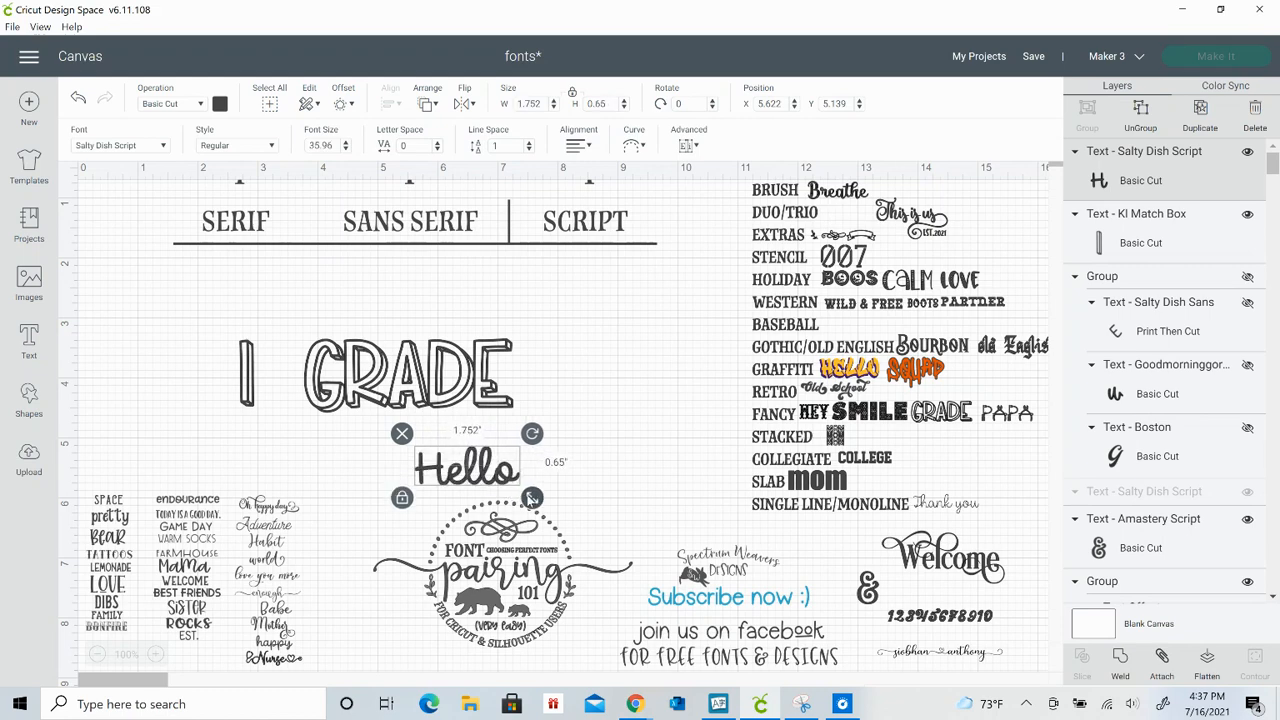
{"action": "left_click_drag", "start_coordinate": [424, 461], "coordinate": [305, 335]}
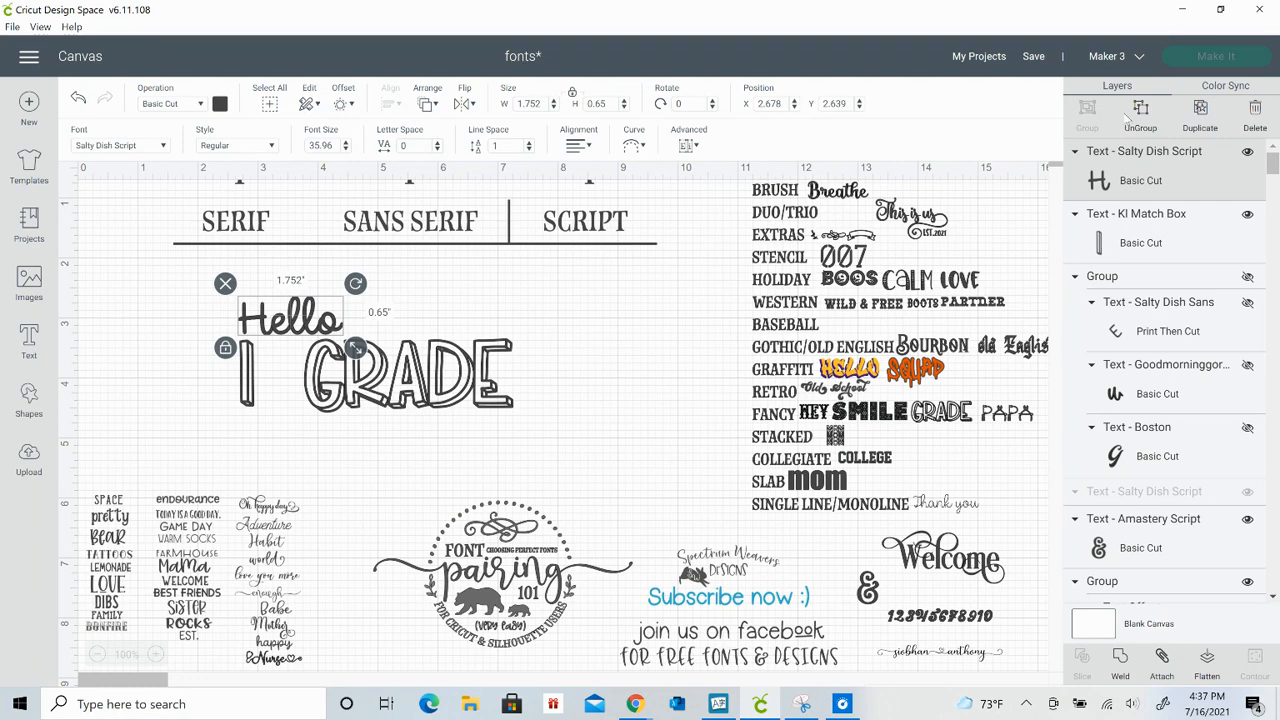
Duplicate the enlarged "Hello", move the copy to an empty area above "GRADE", and replace its text with "st"
{"action": "left_click", "coordinate": [1200, 112]}
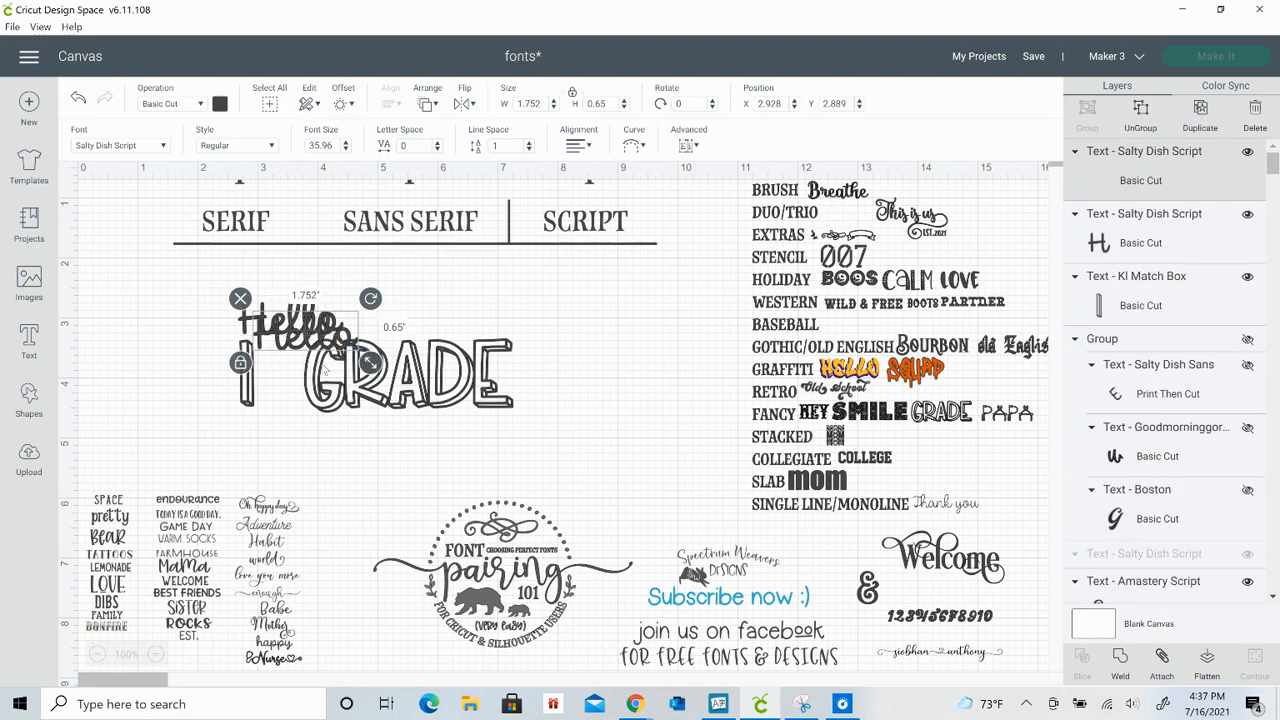
{"action": "left_click_drag", "start_coordinate": [341, 348], "coordinate": [651, 311]}
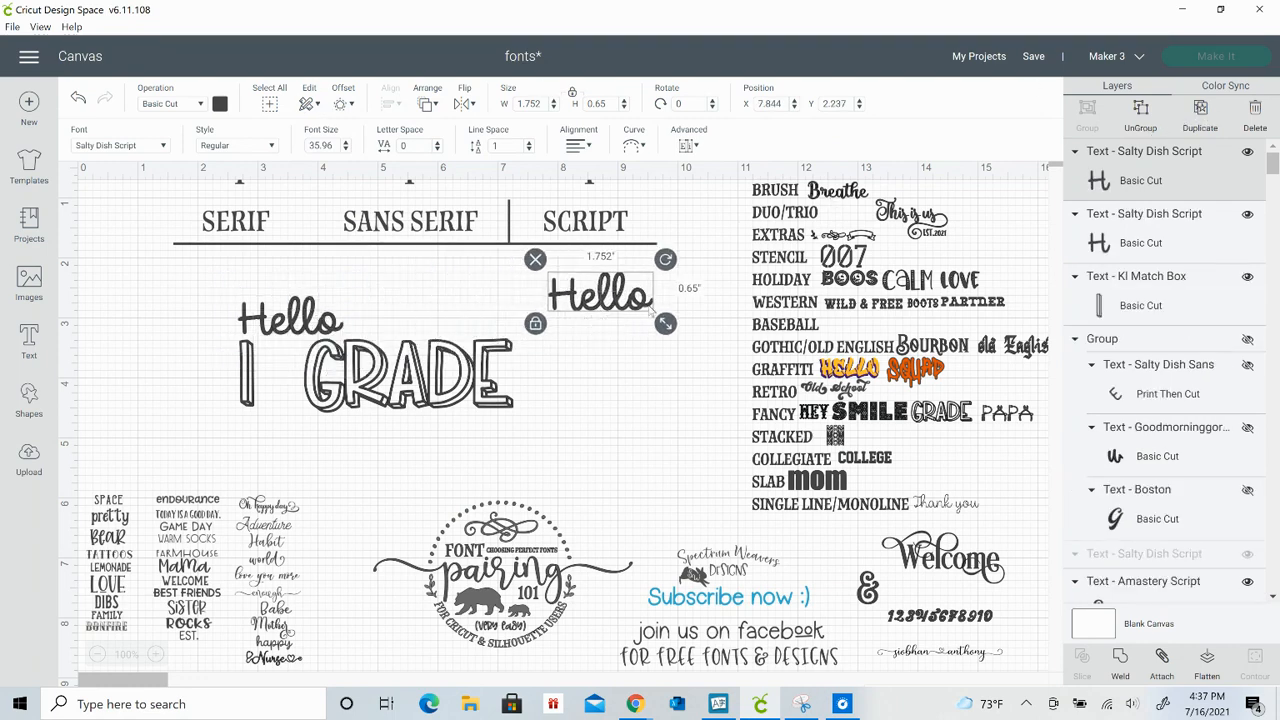
{"action": "double_click", "coordinate": [648, 307]}
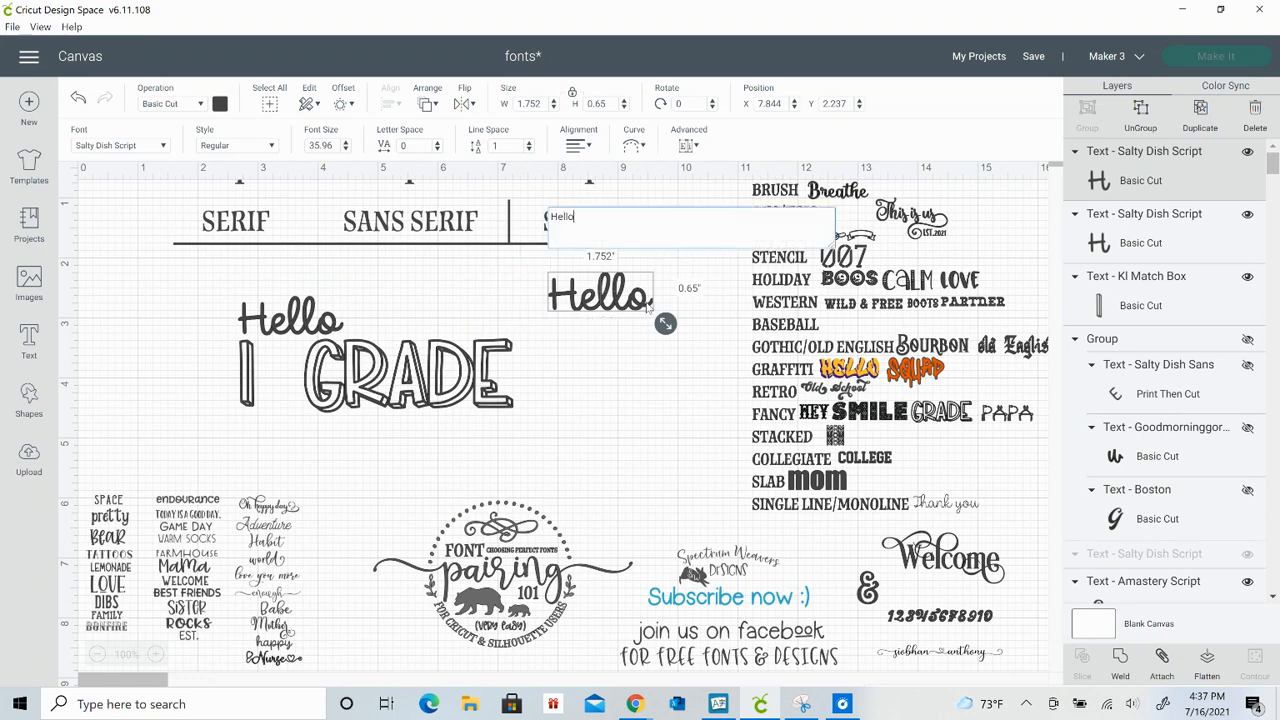
{"action": "key", "text": "BackSpace"}
{"action": "key", "text": "BackSpace"}
{"action": "key", "text": "BackSpace"}
{"action": "key", "text": "BackSpace"}
{"action": "key", "text": "BackSpace"}
{"action": "type", "text": "st"}
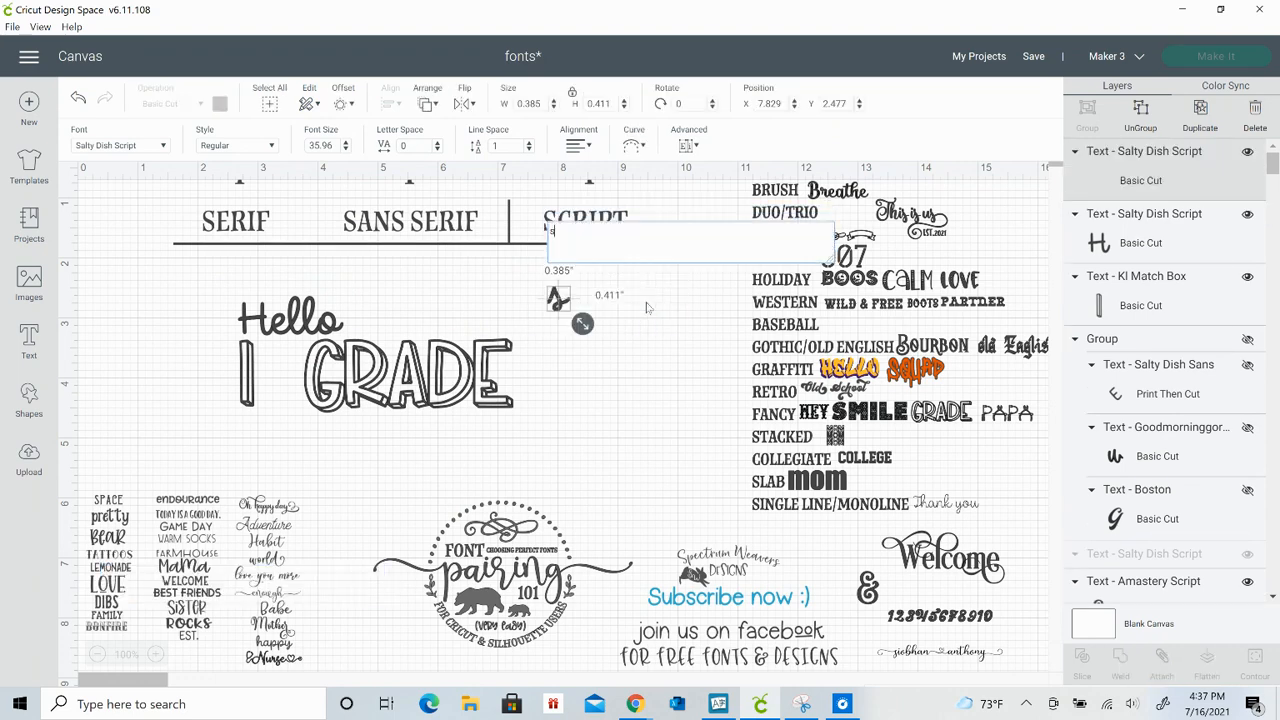
{"action": "left_click", "coordinate": [633, 373]}
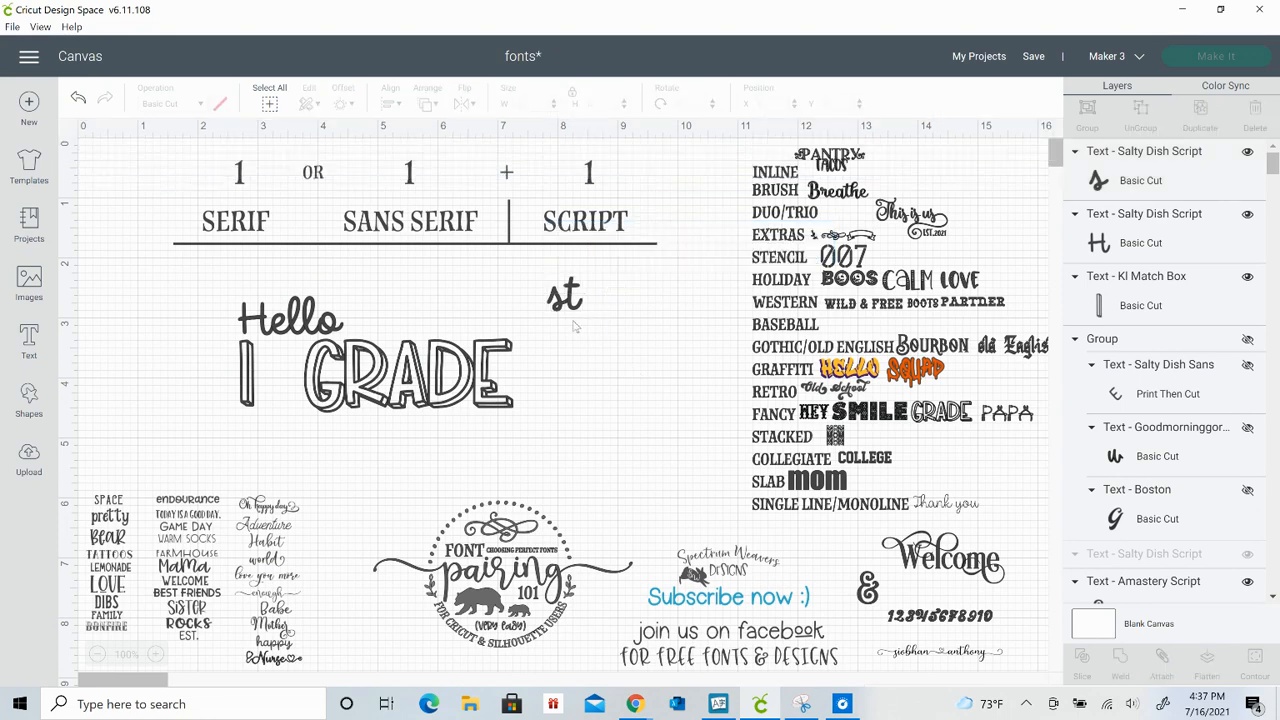
Place the "st" text in the gap between "1" and "GRADE", at about X 3.065, Y 3.881
{"action": "left_click_drag", "start_coordinate": [564, 295], "coordinate": [273, 396]}
{"action": "left_click", "coordinate": [599, 407]}
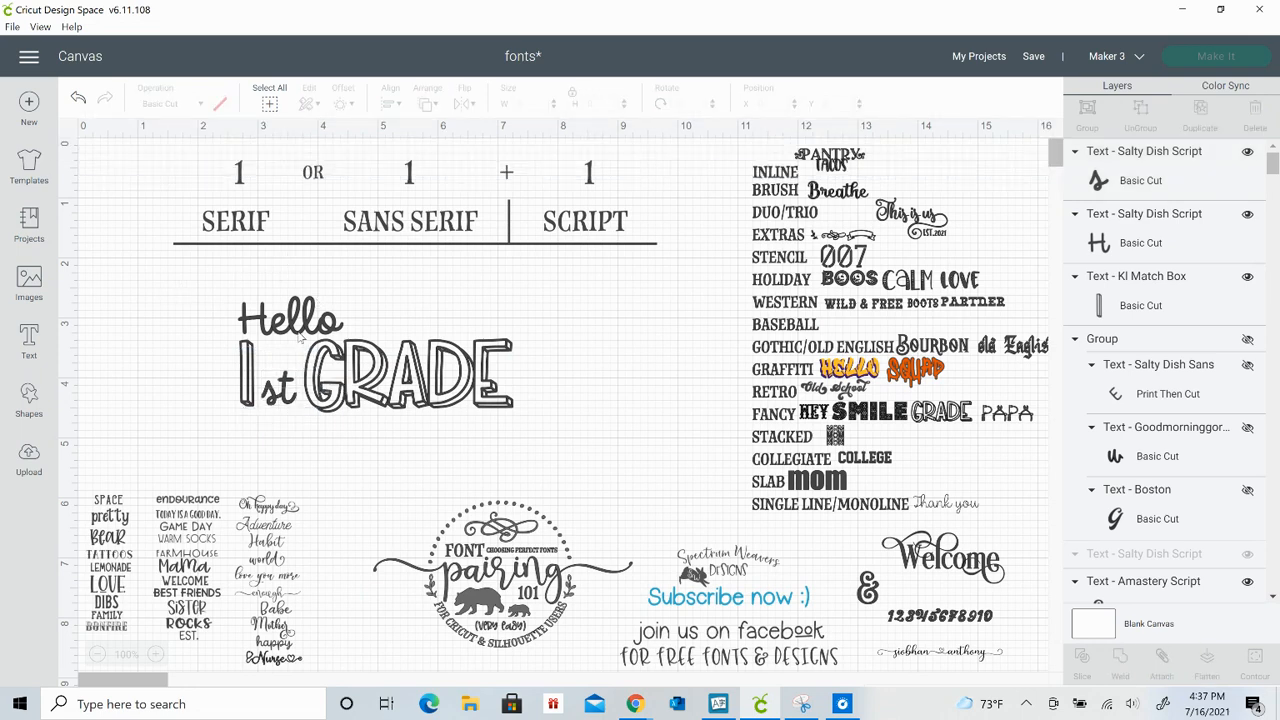
Search the system fonts for "the" and change the "Hello" text to the second The Piraglen entry
{"action": "left_click", "coordinate": [300, 322]}
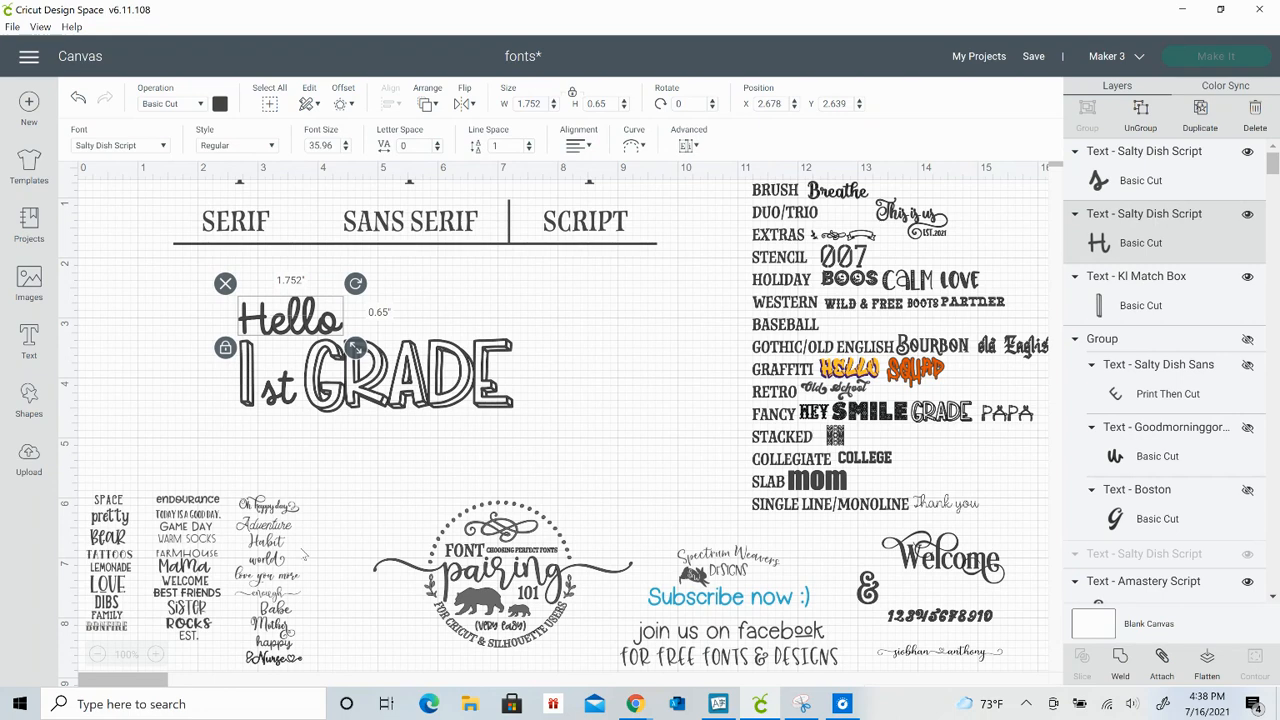
{"action": "left_click", "coordinate": [163, 146]}
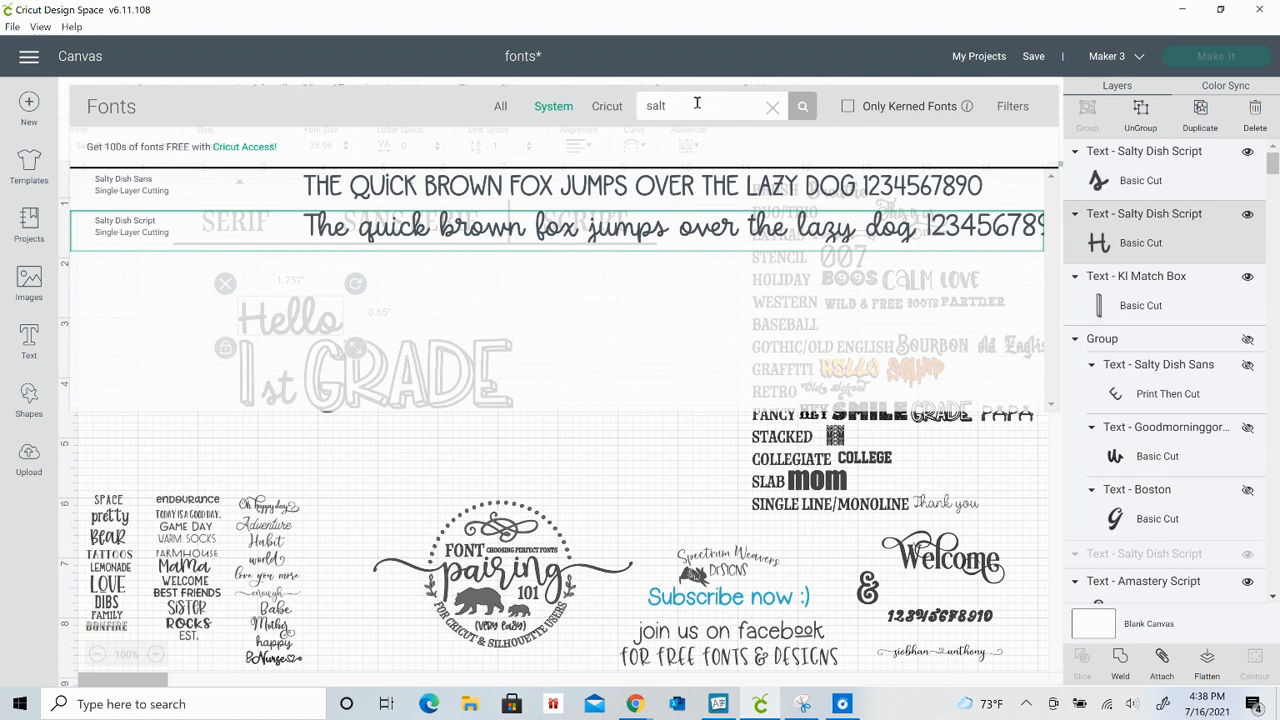
{"action": "key", "text": "BackSpace"}
{"action": "type", "text": "the"}
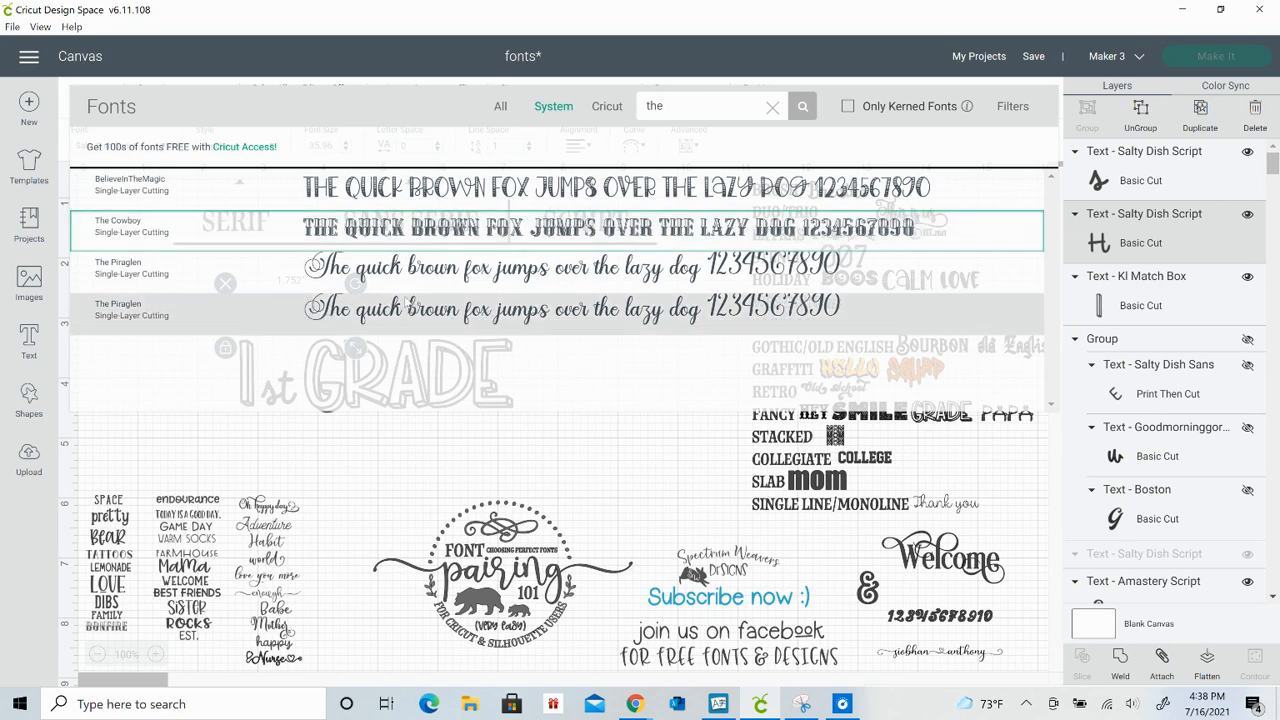
{"action": "left_click", "coordinate": [410, 306]}
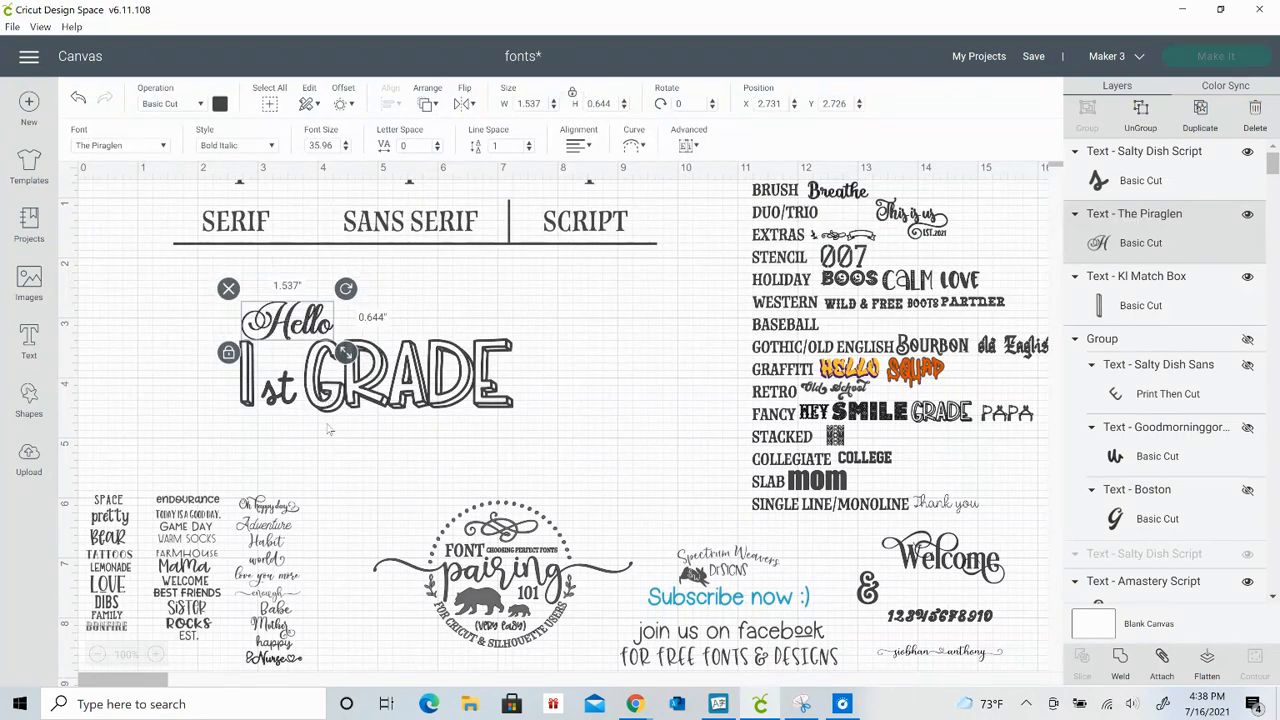
{"action": "left_click", "coordinate": [352, 468]}
Select the "st" text between "1" and "GRADE"
{"action": "left_click", "coordinate": [286, 406]}
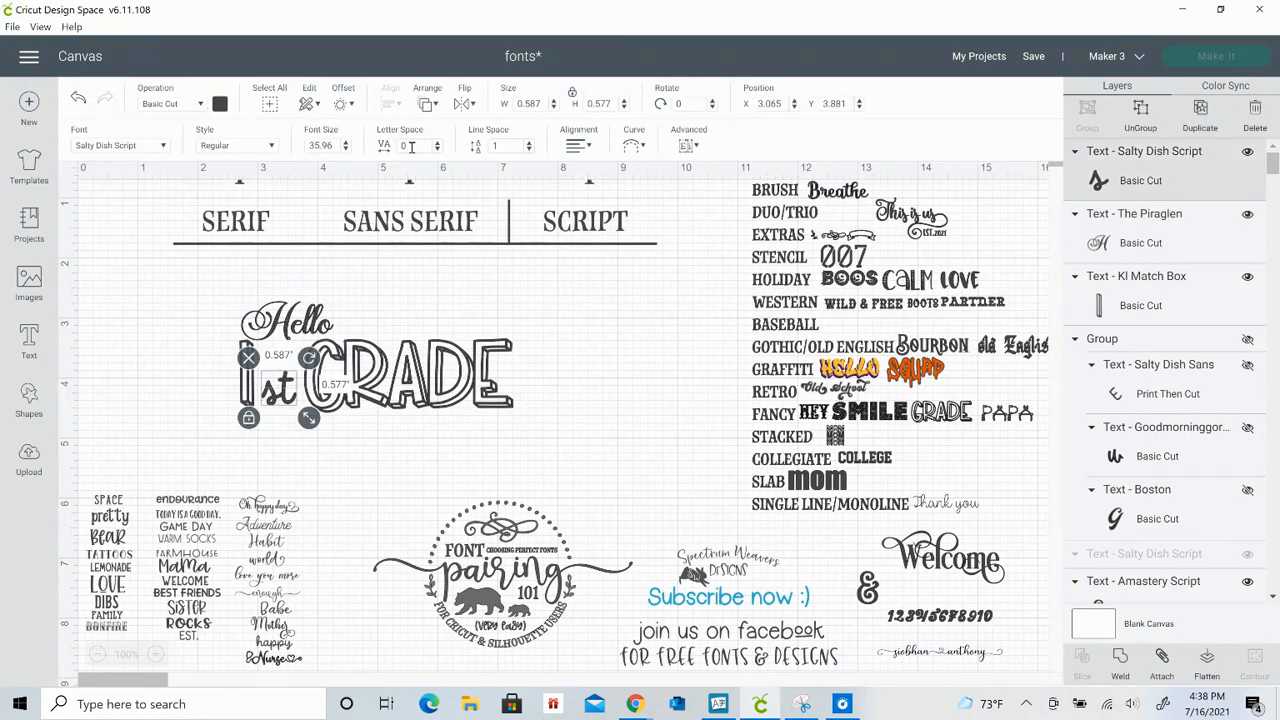
Change the "st" text to The Piraglen font, enlarge it to about 0.59 in wide and align it beside the 1
{"action": "left_click", "coordinate": [152, 146]}
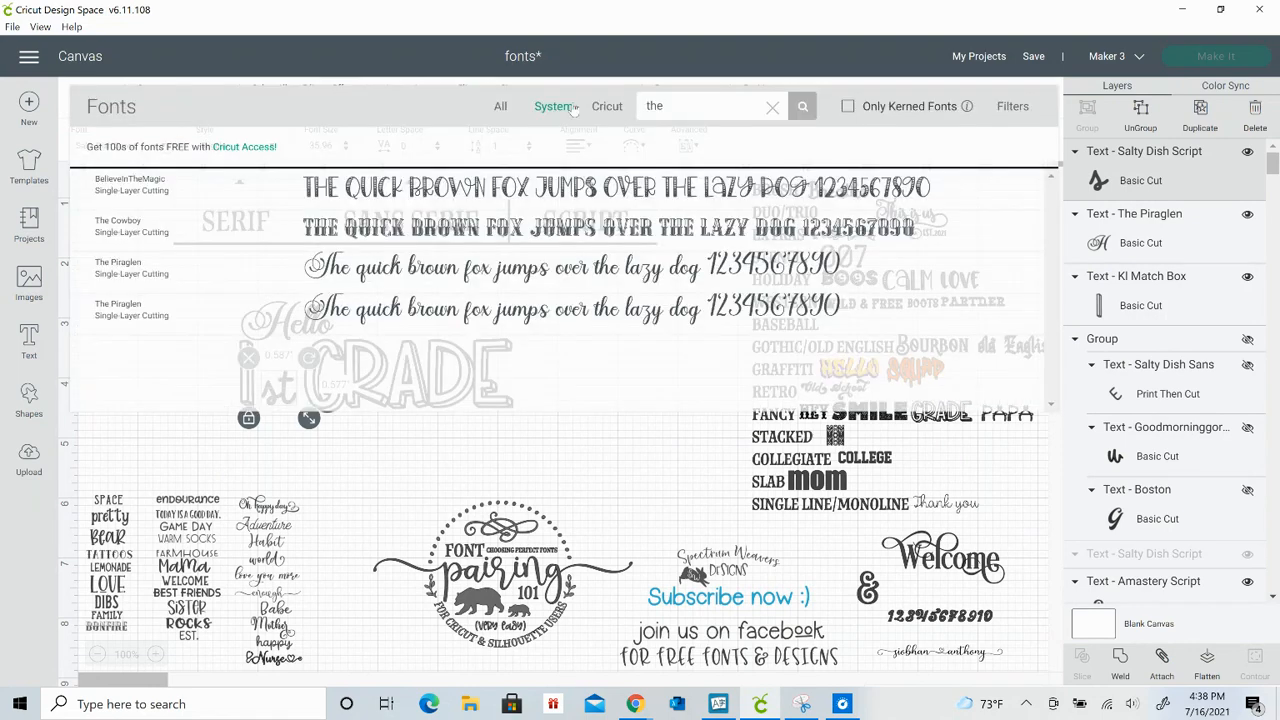
{"action": "left_click", "coordinate": [528, 268]}
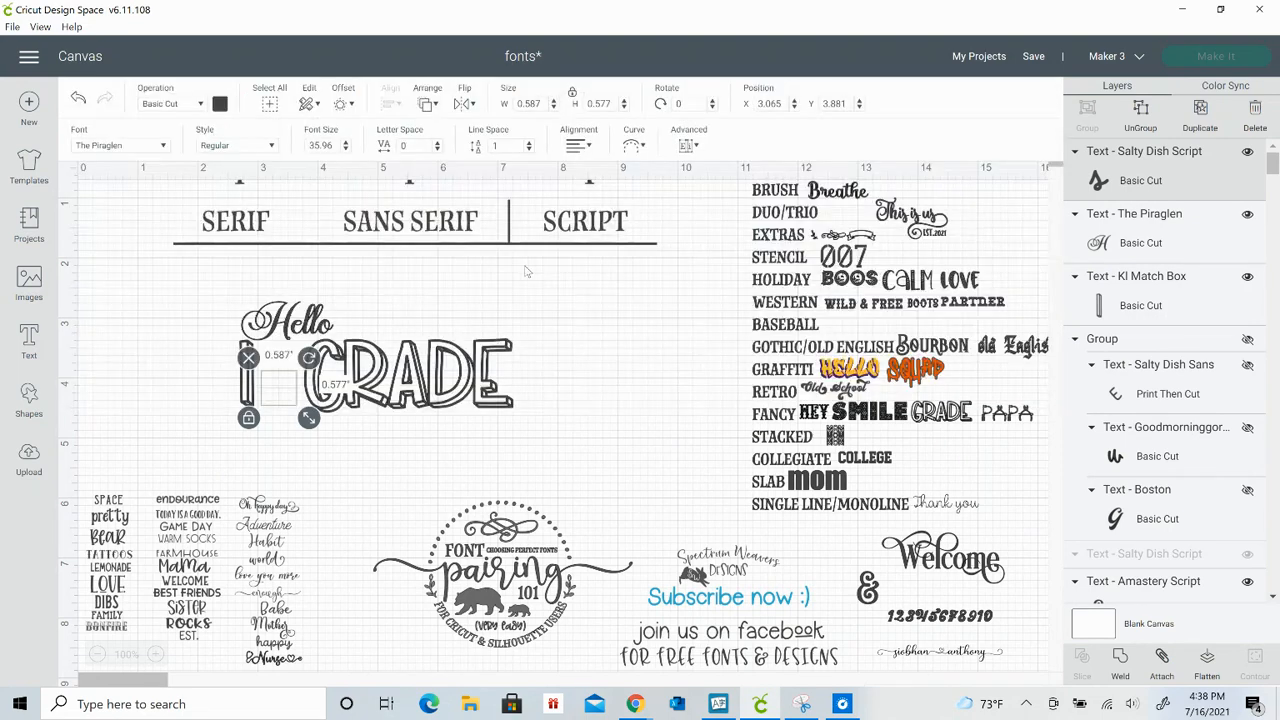
{"action": "left_click", "coordinate": [390, 505]}
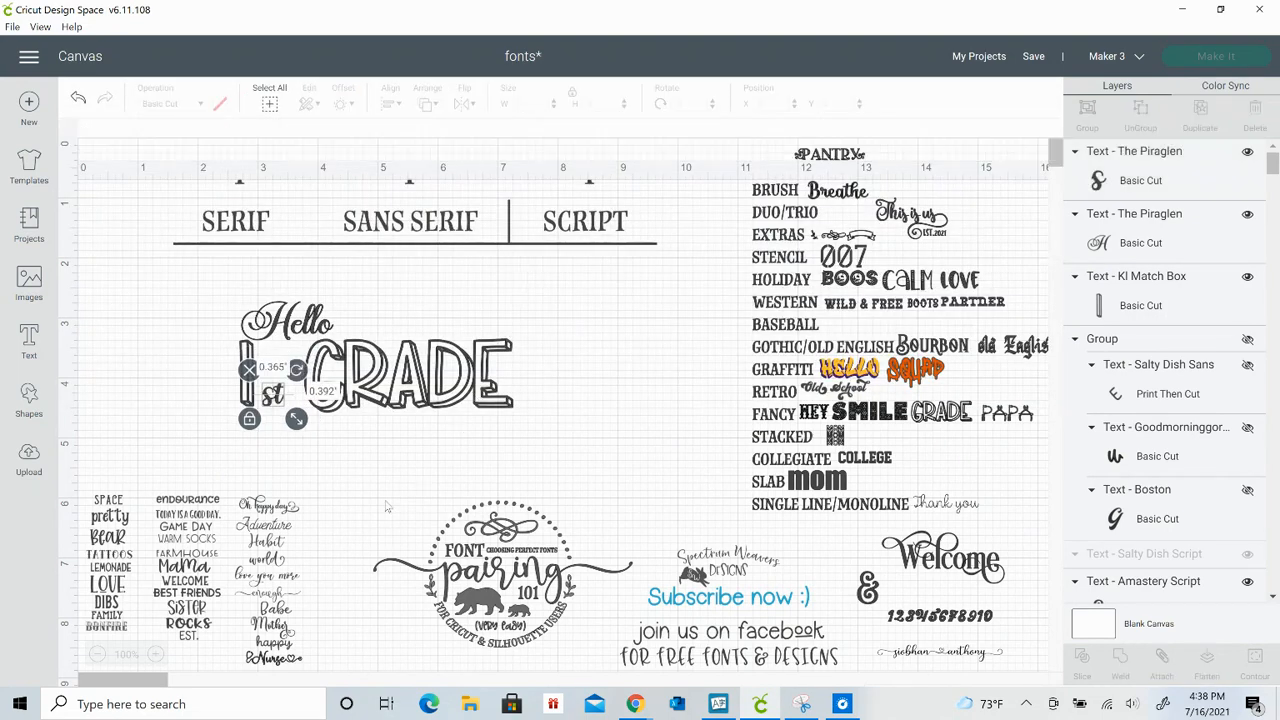
{"action": "left_click", "coordinate": [288, 405]}
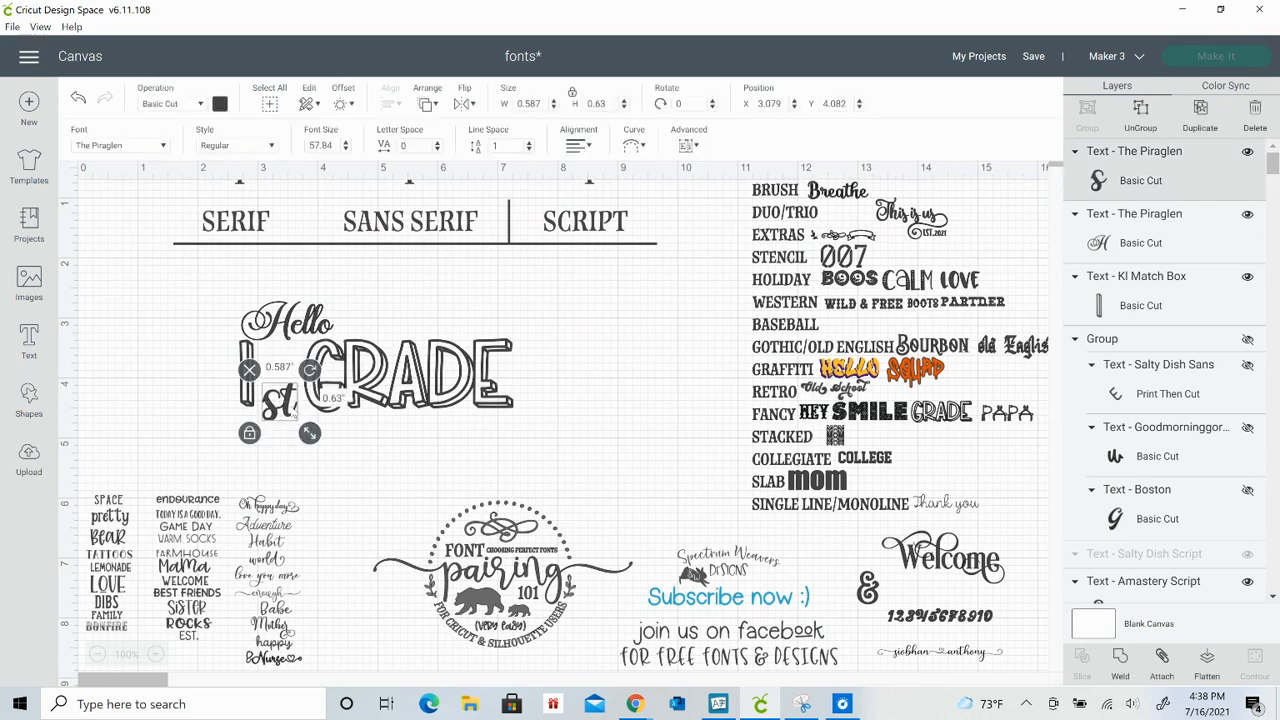
{"action": "left_click_drag", "start_coordinate": [291, 411], "coordinate": [287, 401]}
Add extra space between "1" and "GRADE", and enlarge the "st" text to about 0.78 in wide
{"action": "double_click", "coordinate": [311, 404]}
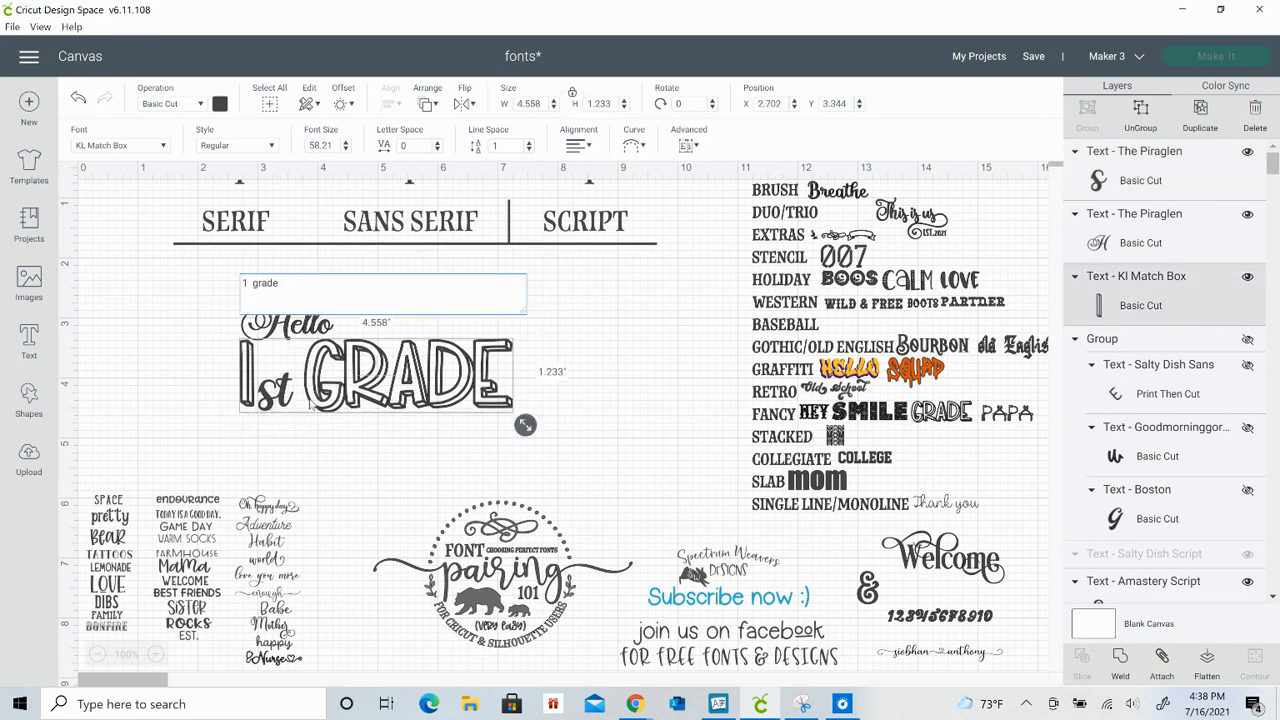
{"action": "left_click", "coordinate": [277, 399]}
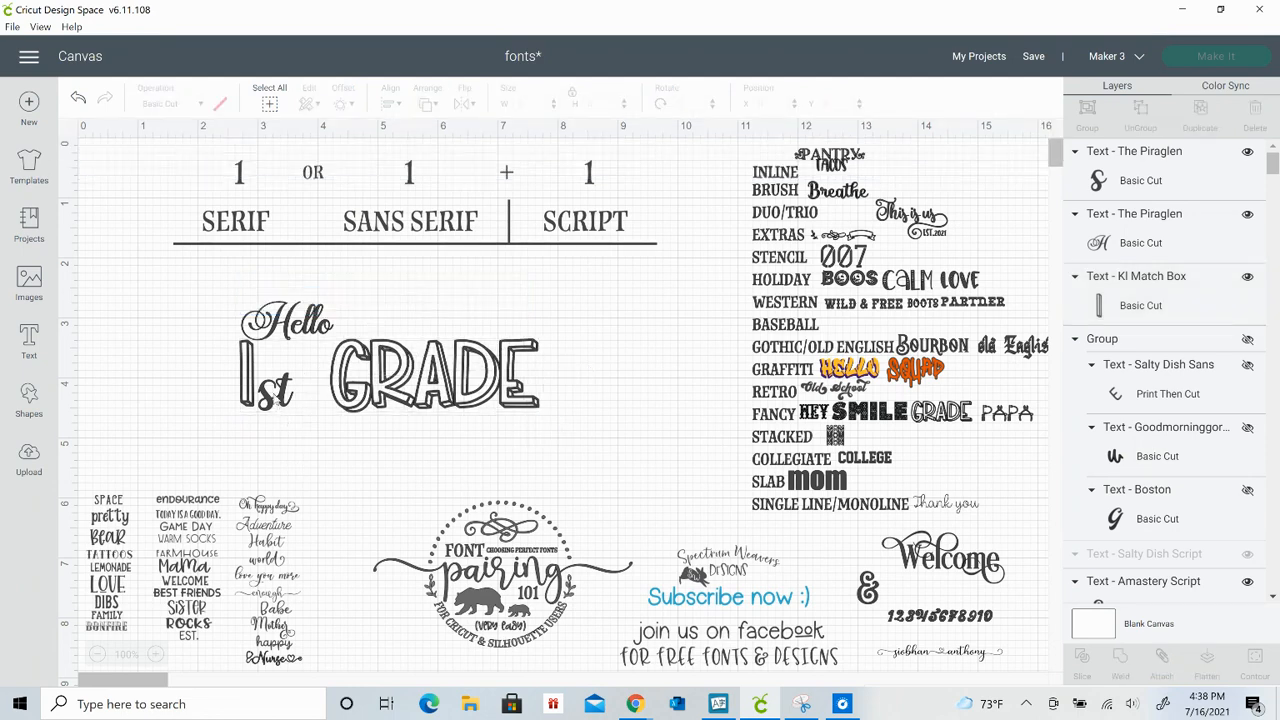
{"action": "left_click", "coordinate": [280, 401]}
{"action": "mouse_move", "coordinate": [307, 426]}
{"action": "left_mouse_down"}
{"action": "mouse_move", "coordinate": [320, 436]}
{"action": "mouse_move", "coordinate": [301, 402]}
{"action": "left_mouse_up"}
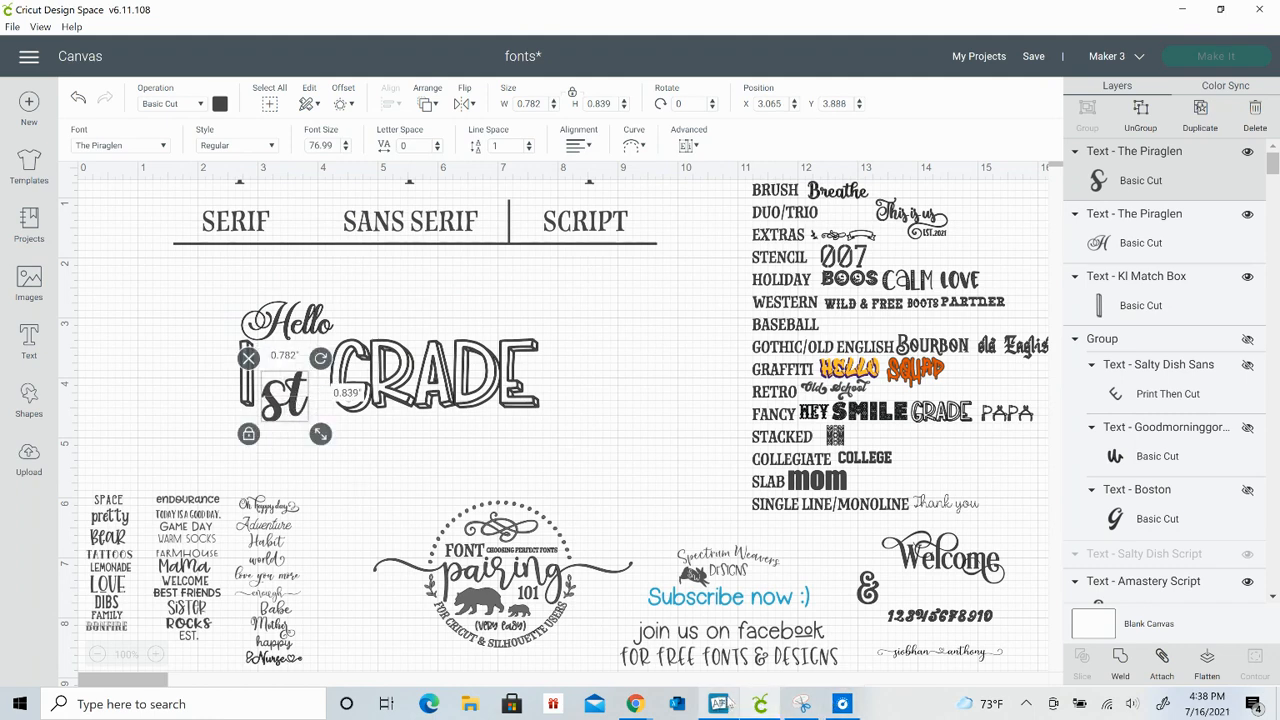
Switch to UI Character Map and copy The Piraglen's swirl-ended t glyph, E0DB, for use in the design
{"action": "left_click", "coordinate": [718, 704]}
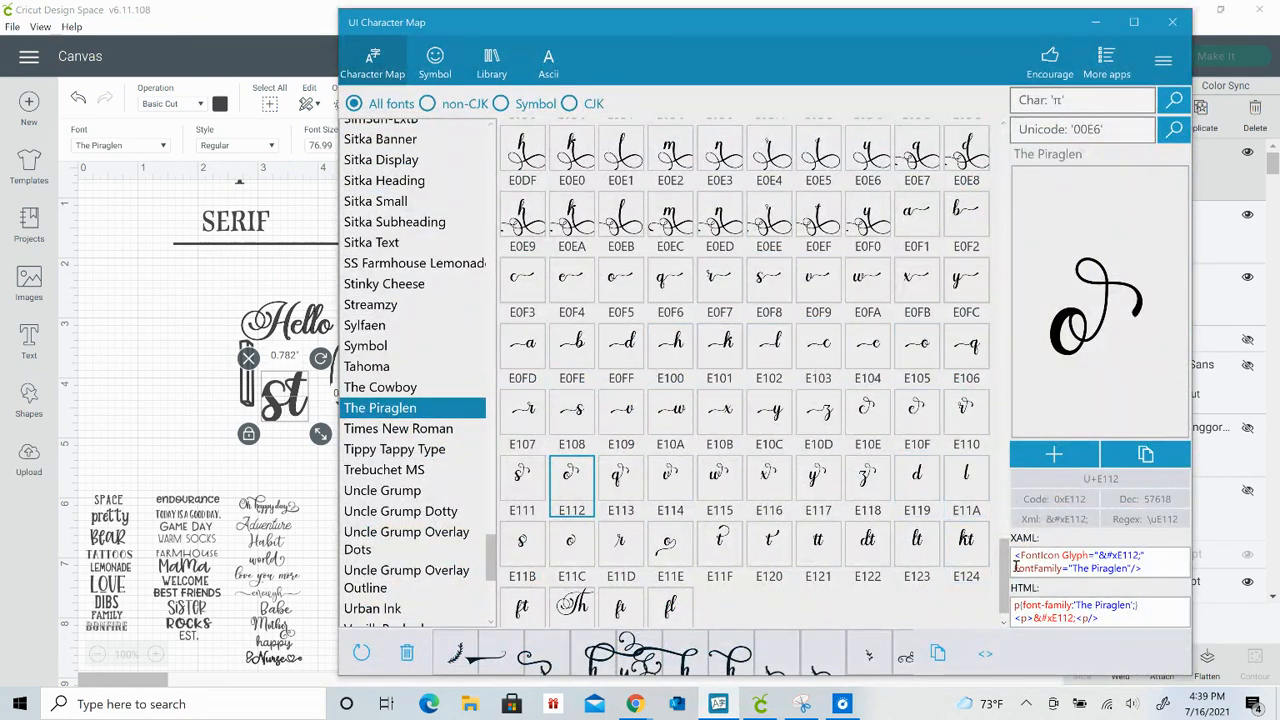
{"action": "scroll", "coordinate": [1005, 550], "scroll_direction": "up", "scroll_amount": 2}
{"action": "left_click_drag", "start_coordinate": [1005, 550], "coordinate": [970, 313]}
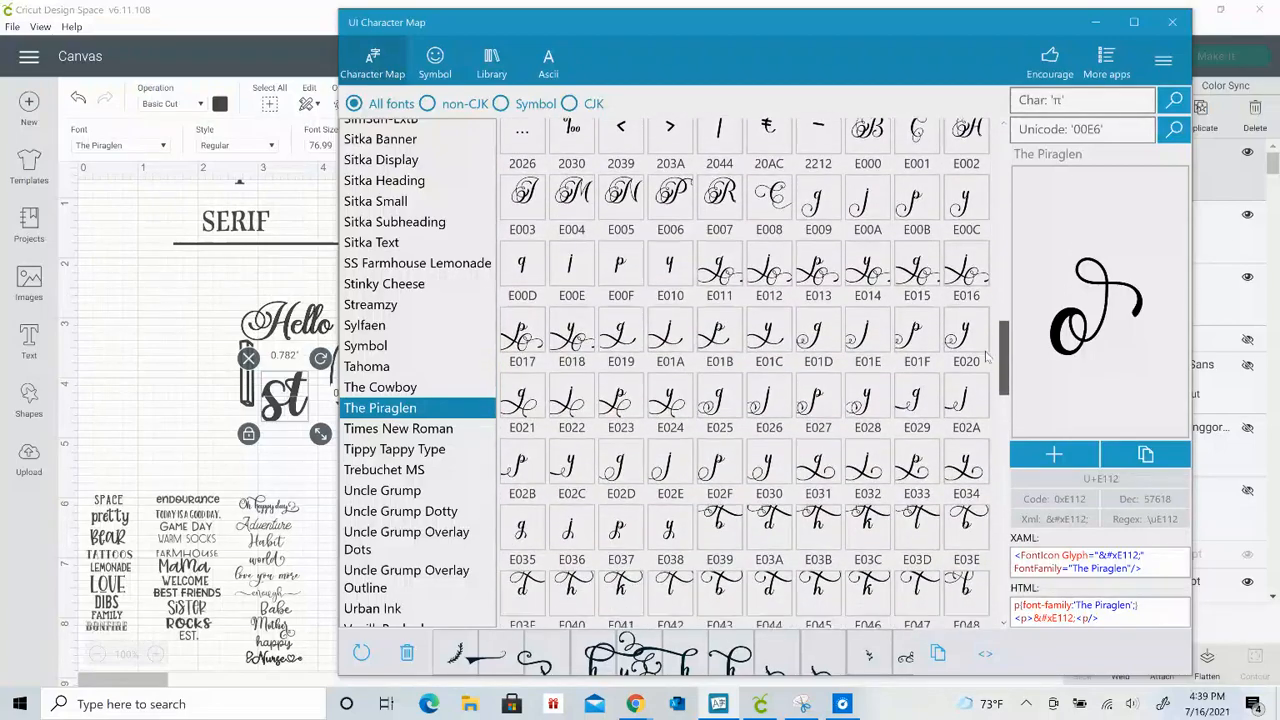
{"action": "left_click_drag", "start_coordinate": [987, 357], "coordinate": [1023, 508]}
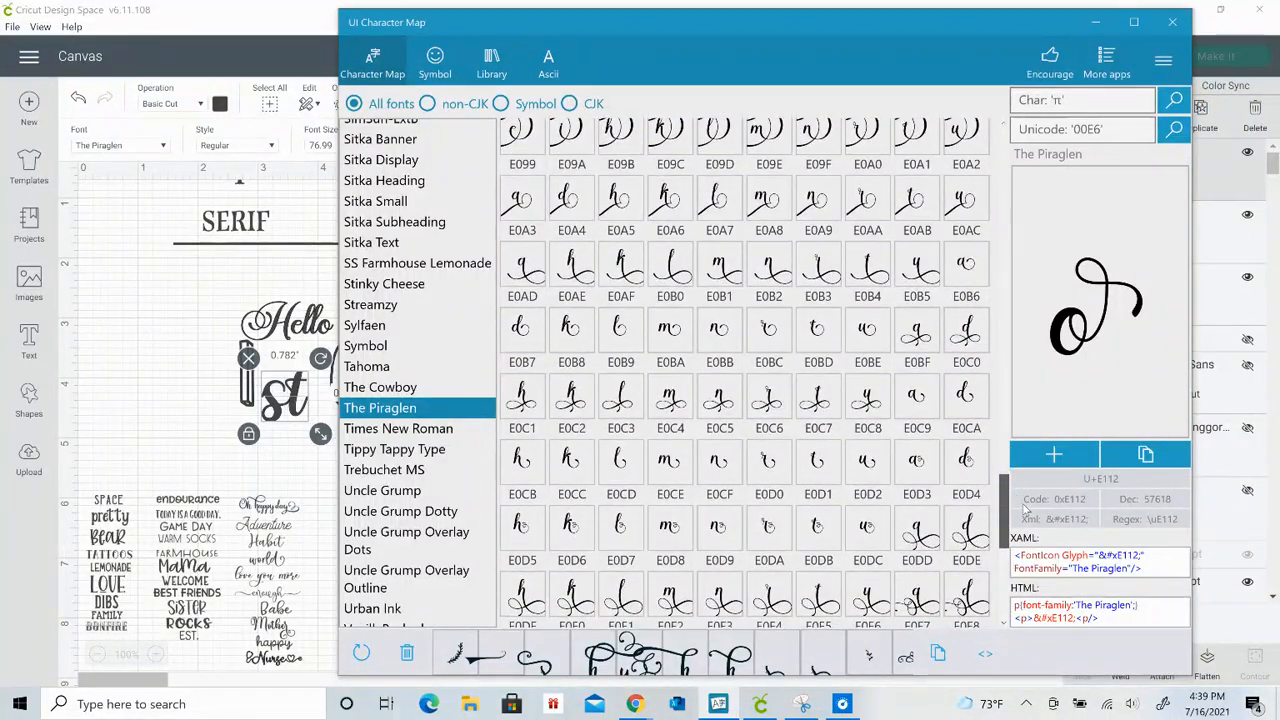
{"action": "left_click", "coordinate": [805, 543]}
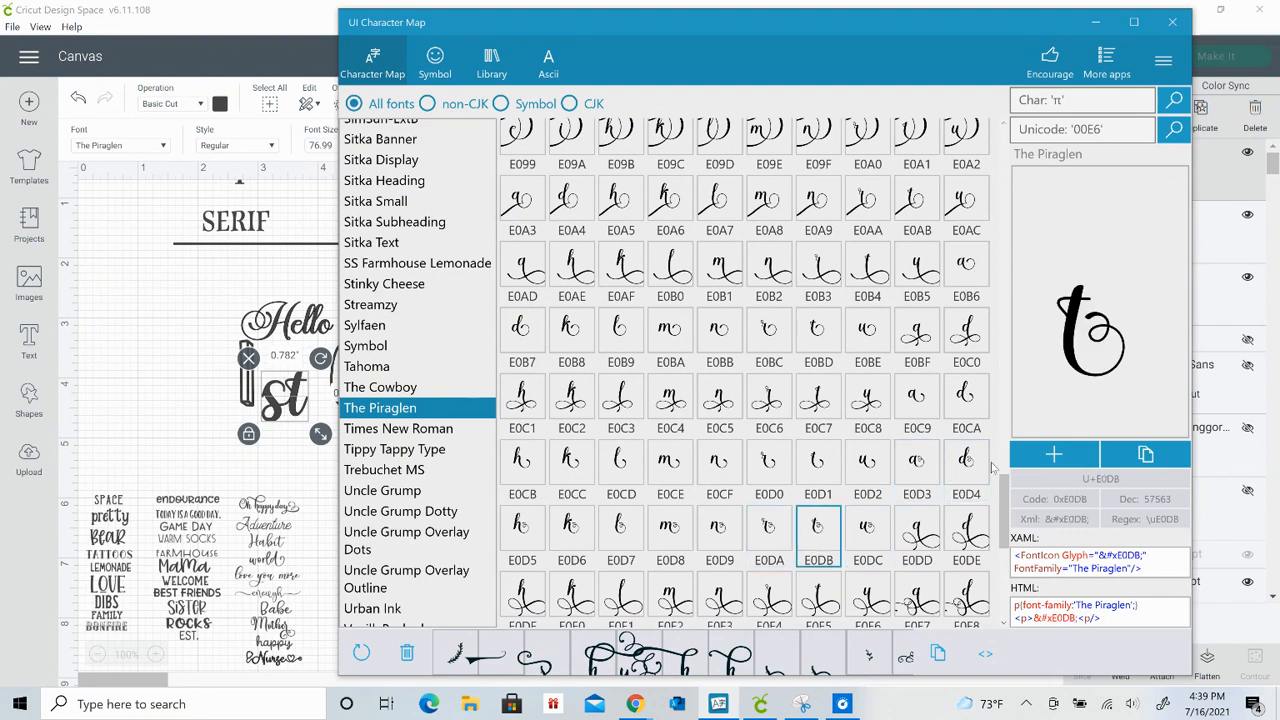
{"action": "left_click", "coordinate": [1057, 449]}
{"action": "left_click", "coordinate": [1145, 454]}
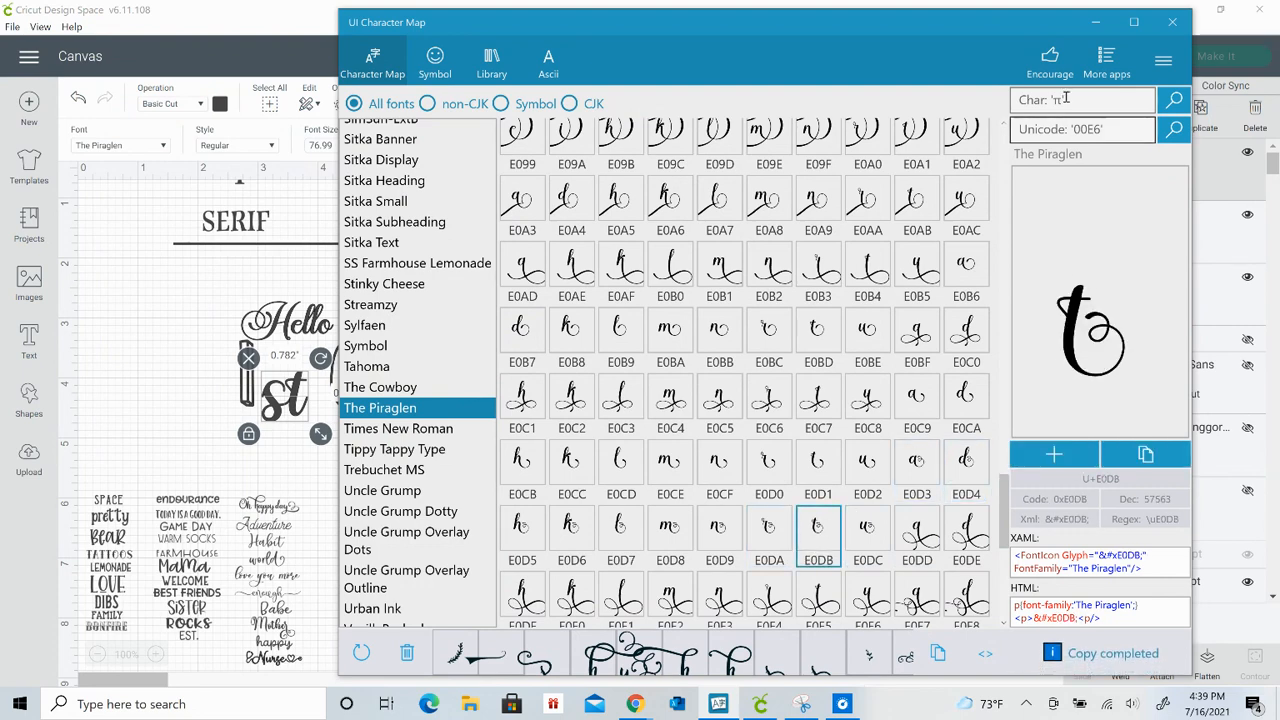
{"action": "left_click", "coordinate": [1095, 22]}
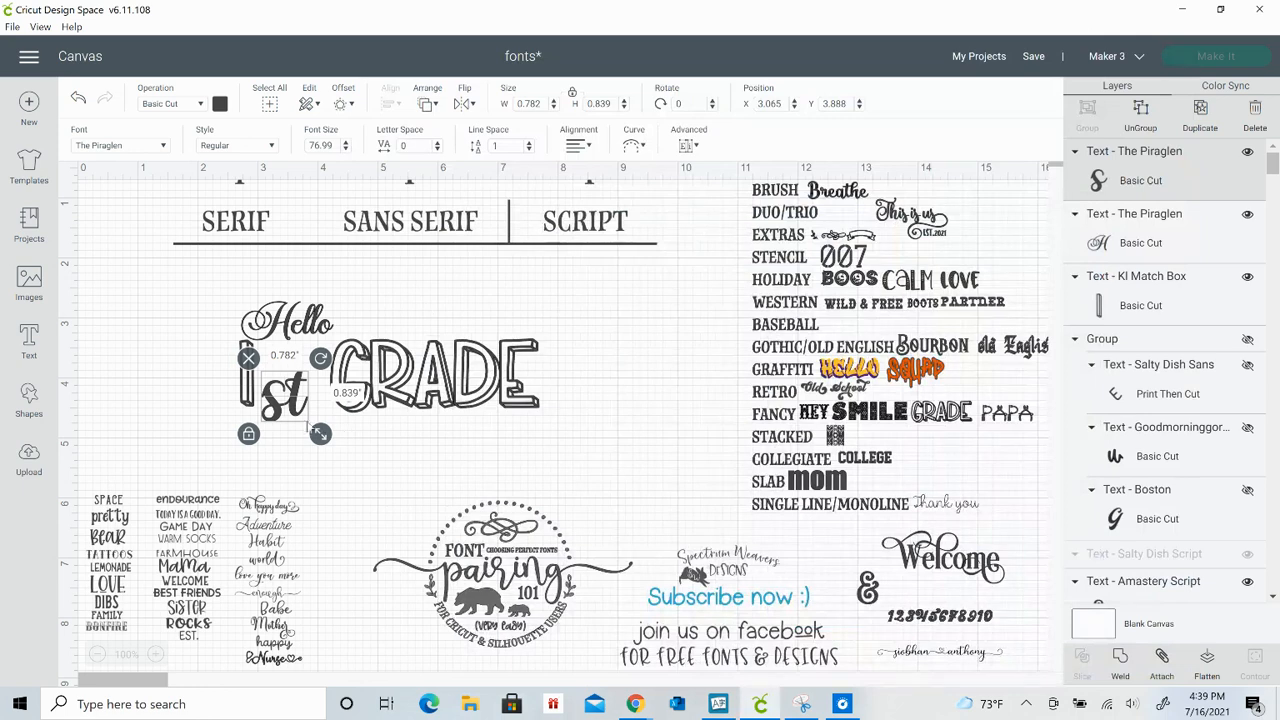
Replace the t in the "st" text with the copied swirl glyph and shift the text up slightly beside the 1
{"action": "double_click", "coordinate": [304, 414]}
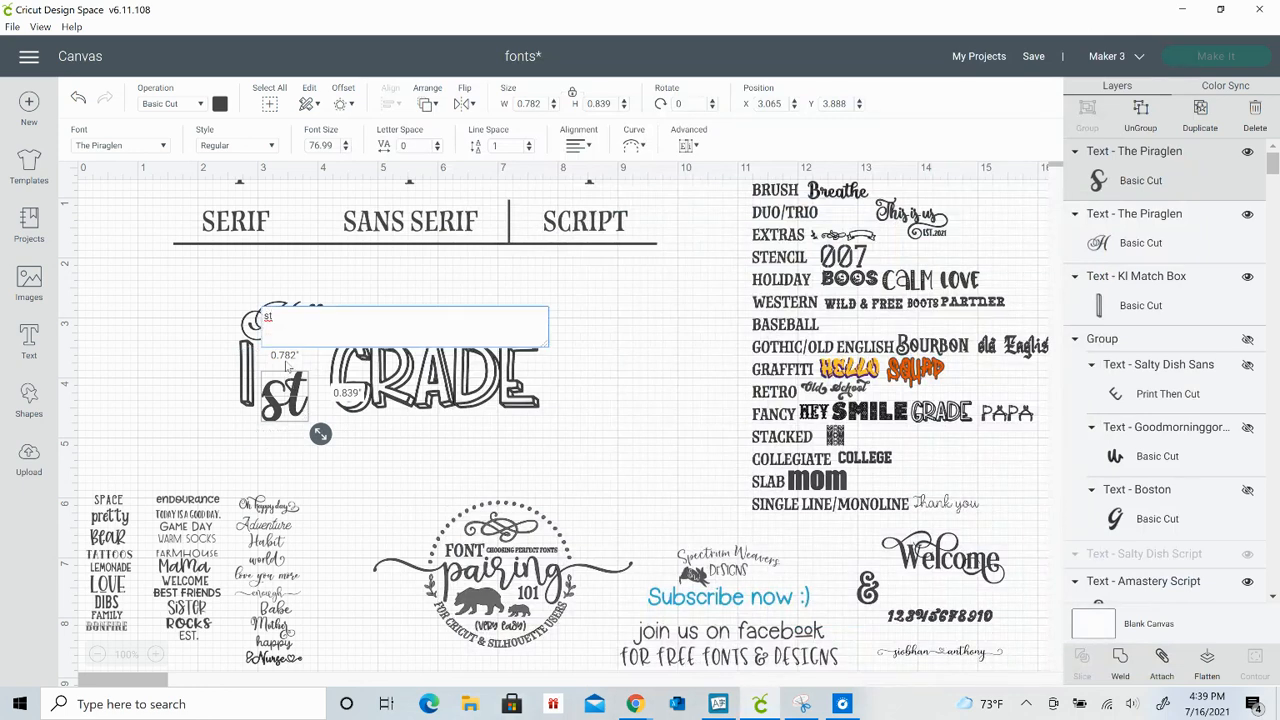
{"action": "key", "text": "ctrl+v"}
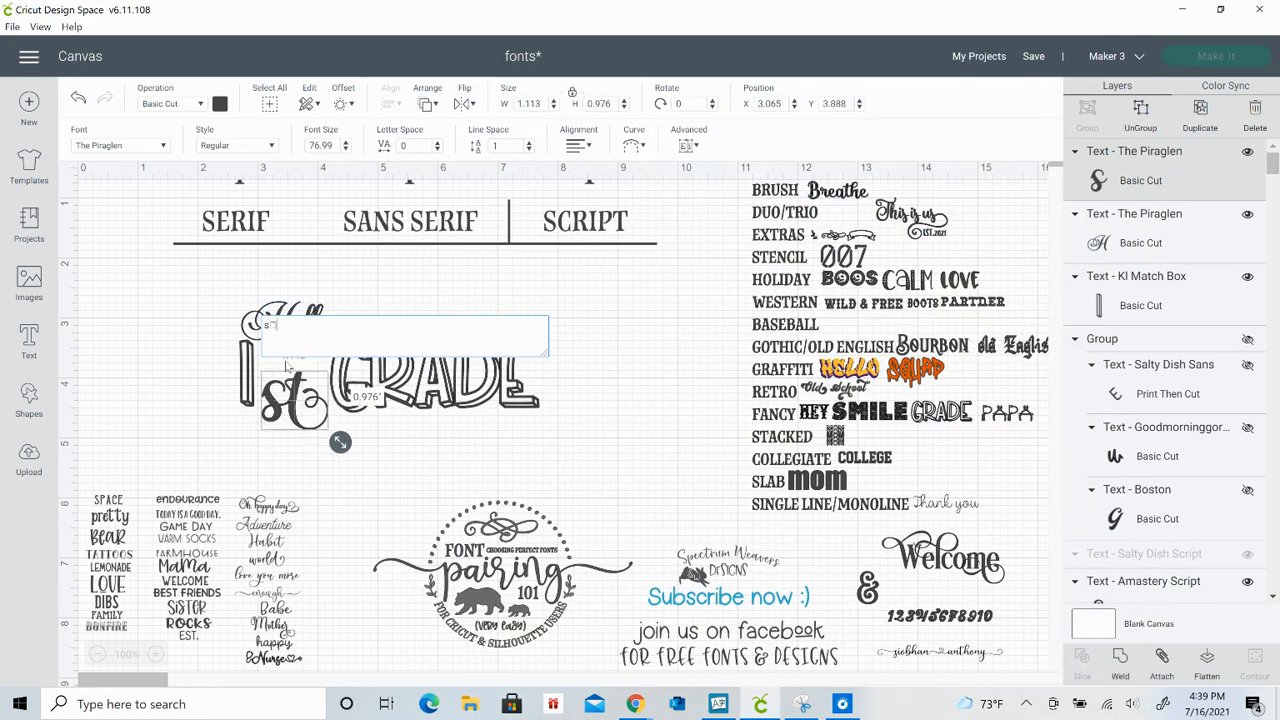
{"action": "left_click", "coordinate": [452, 456]}
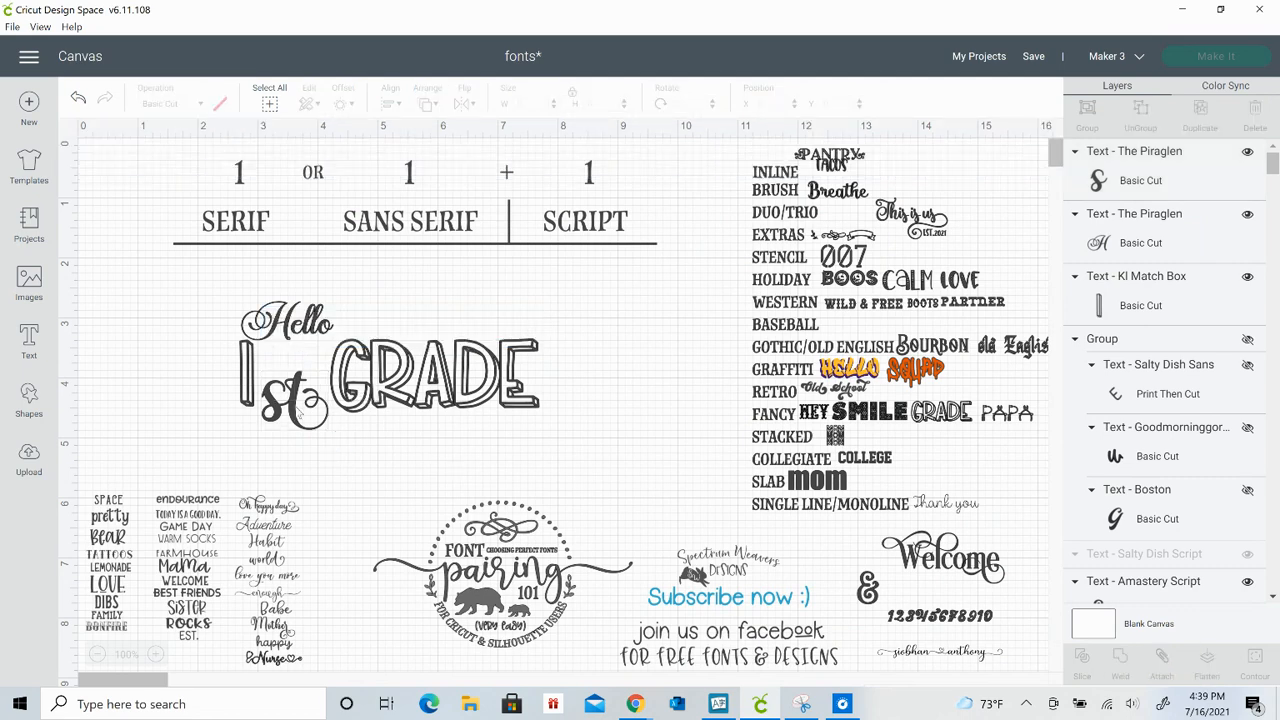
{"action": "left_click_drag", "start_coordinate": [302, 412], "coordinate": [297, 403]}
Enlarge "Hello" to about 2.1 in wide above the grade line and raise the "st" text level with the 1
{"action": "left_click", "coordinate": [288, 336]}
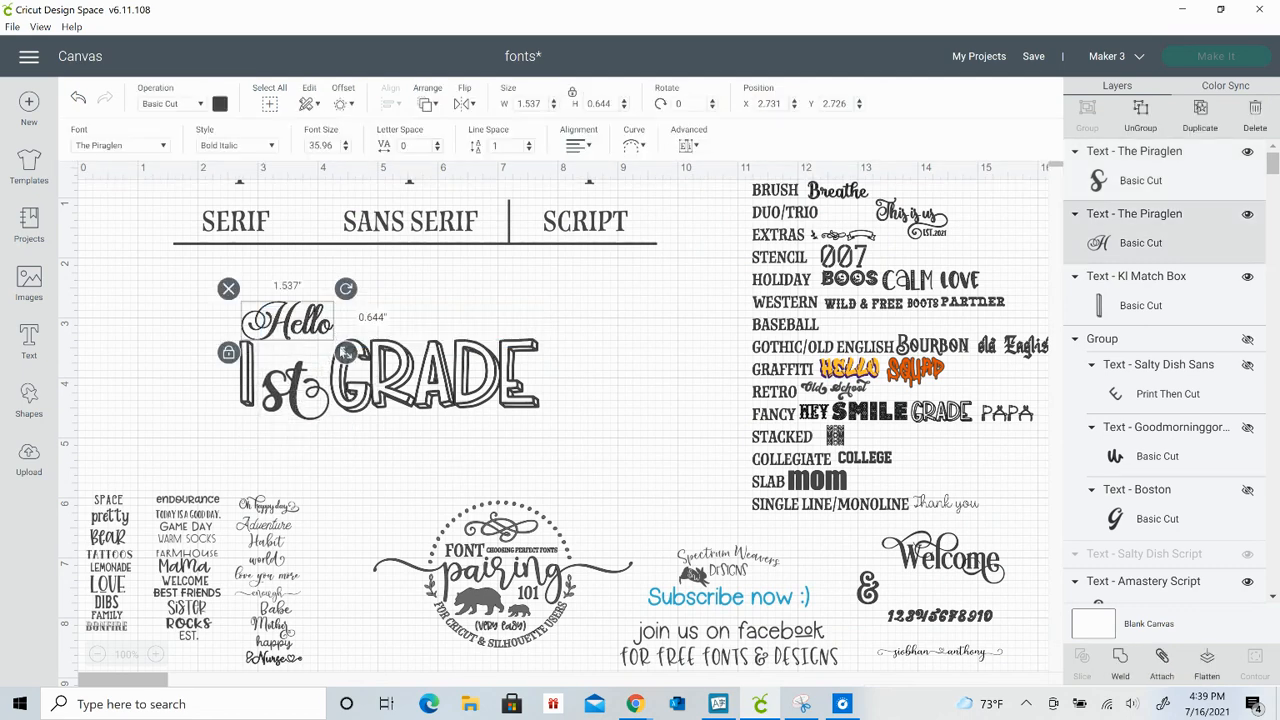
{"action": "left_click_drag", "start_coordinate": [345, 352], "coordinate": [307, 302]}
{"action": "left_click_drag", "start_coordinate": [290, 392], "coordinate": [291, 374]}
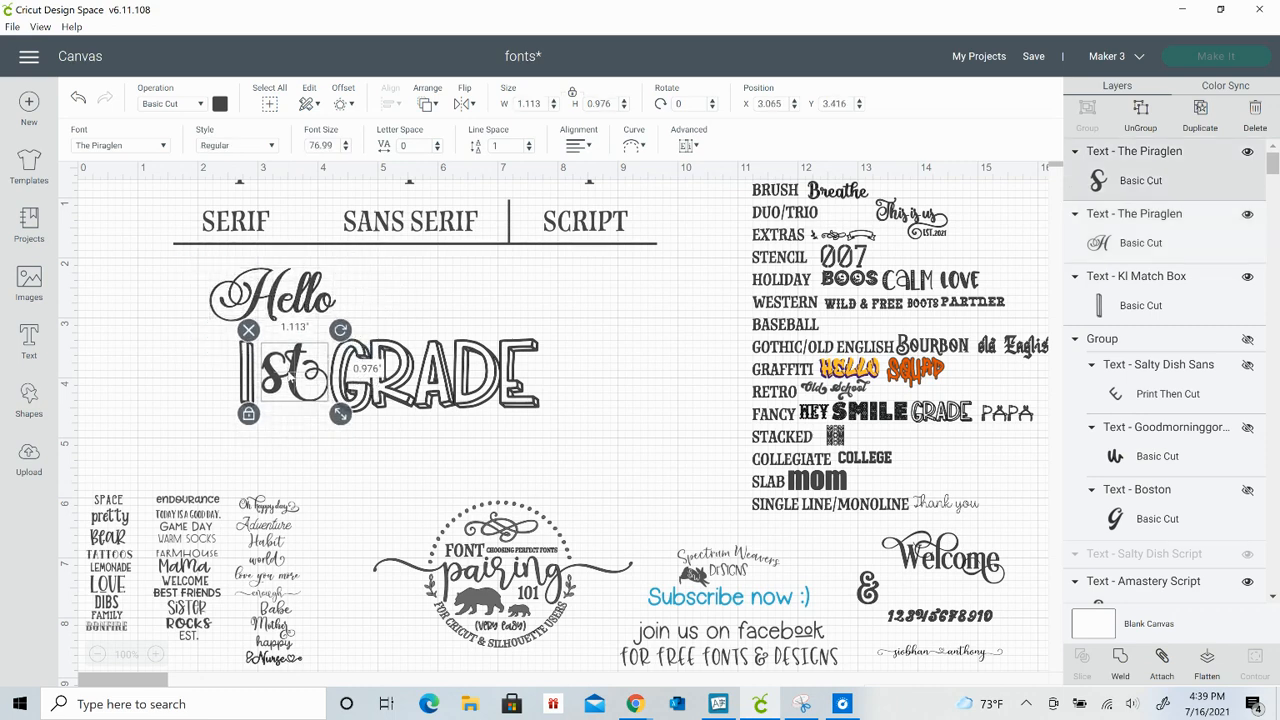
{"action": "left_click", "coordinate": [409, 296]}
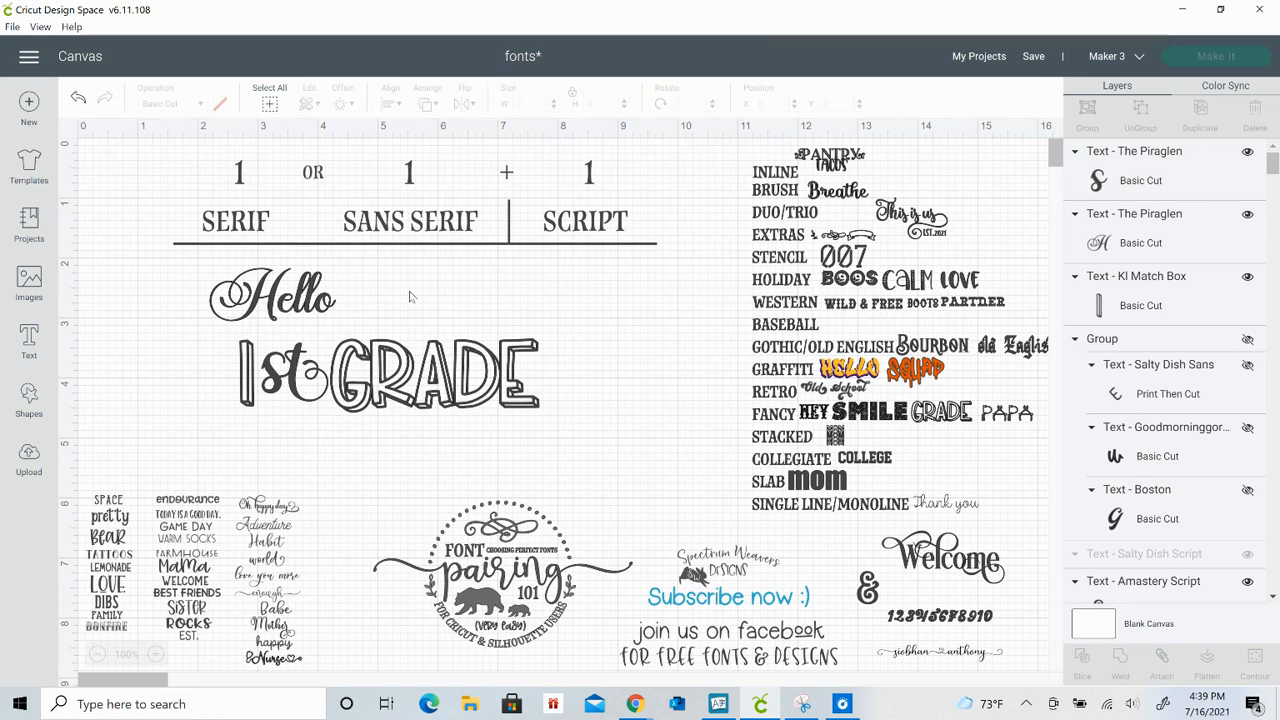
Check the font of the sample word "Babe" and apply that font, Stinky Cheese, to the "Hello" text
{"action": "left_click", "coordinate": [315, 310]}
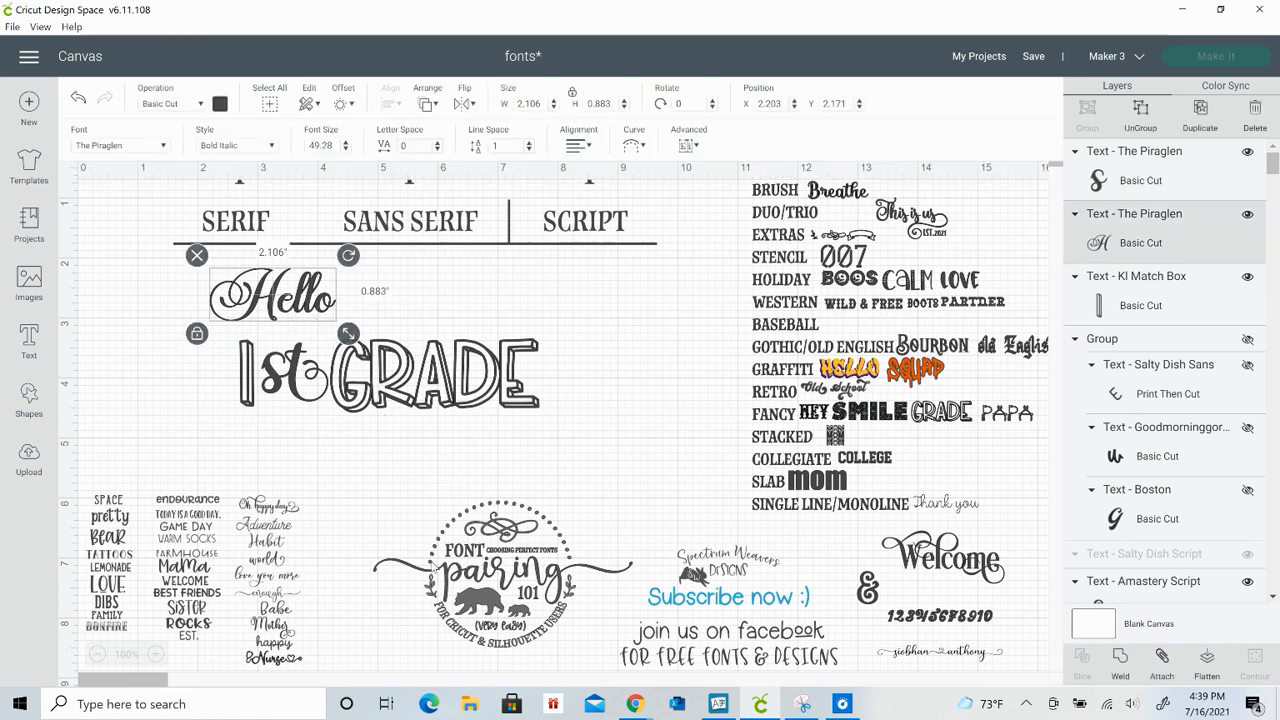
{"action": "left_click", "coordinate": [290, 581]}
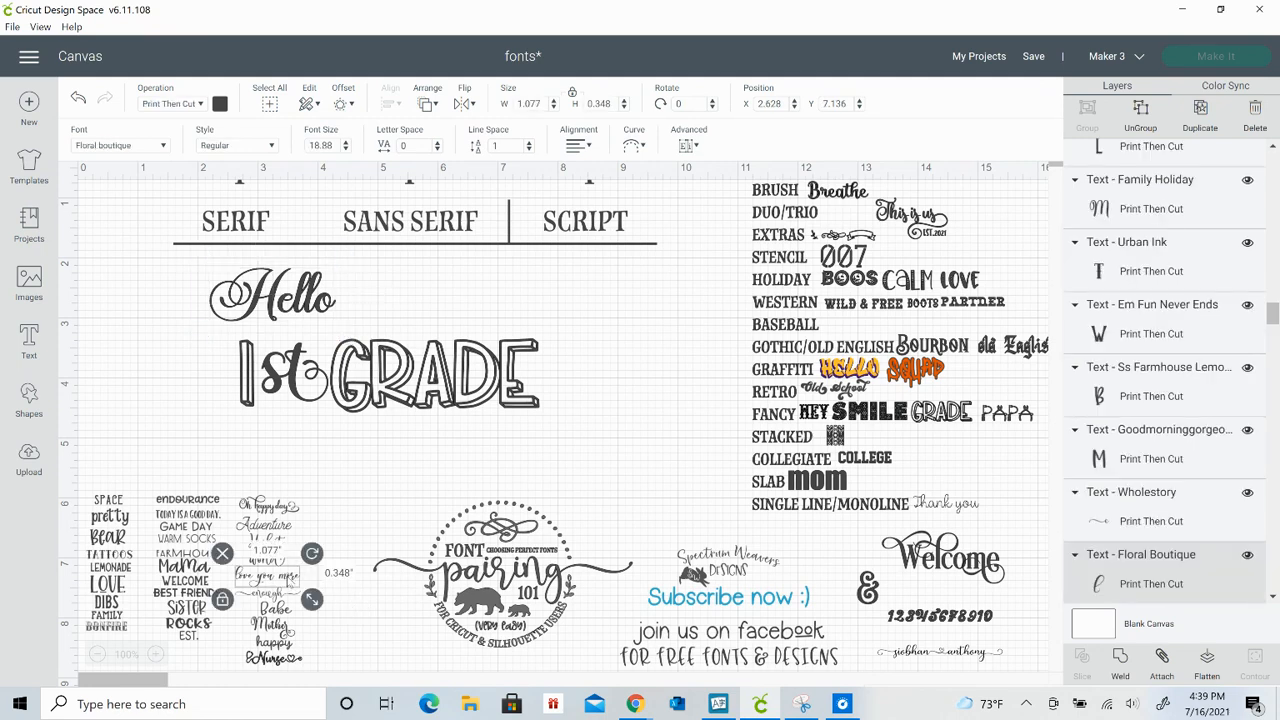
{"action": "left_click", "coordinate": [282, 612]}
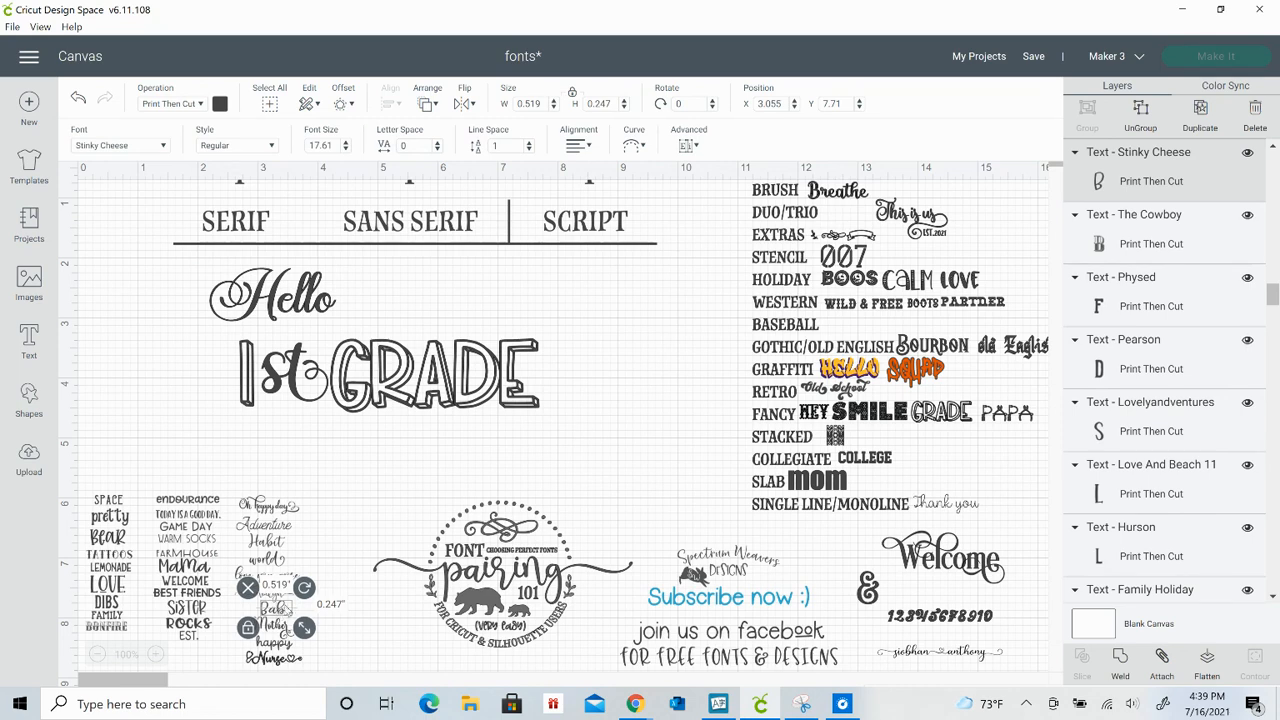
{"action": "left_click", "coordinate": [281, 292]}
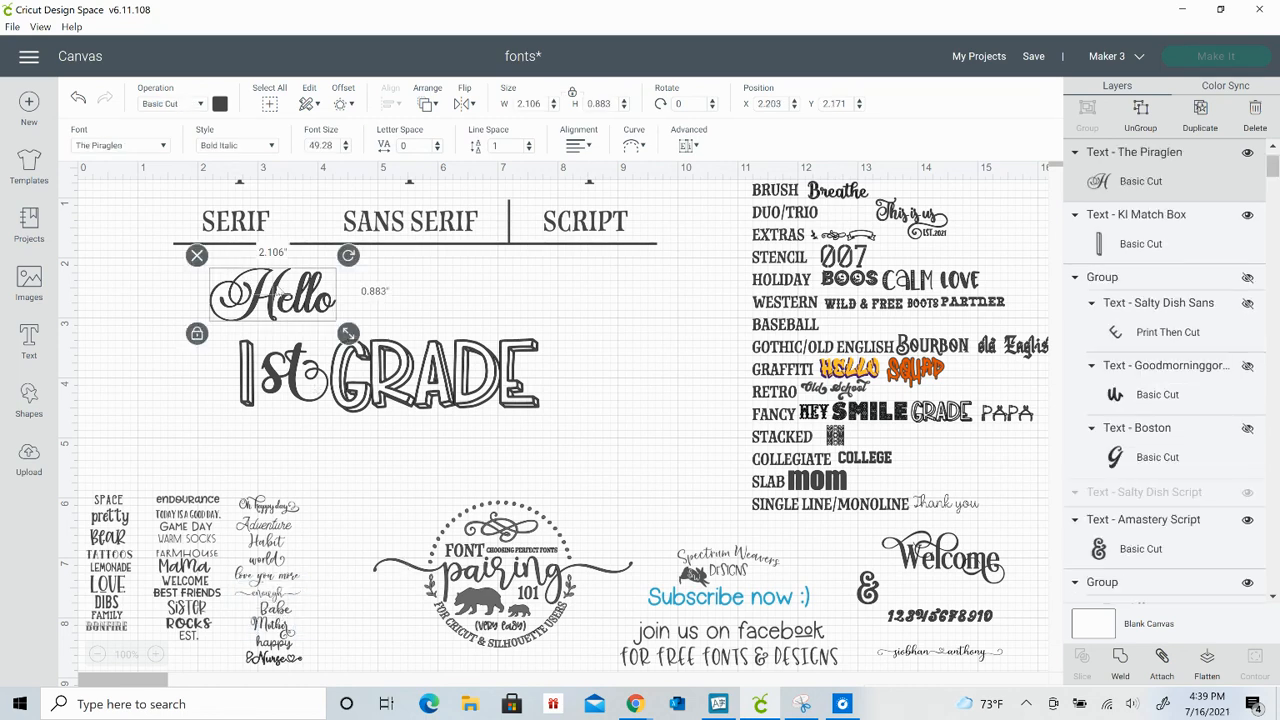
{"action": "left_click", "coordinate": [158, 146]}
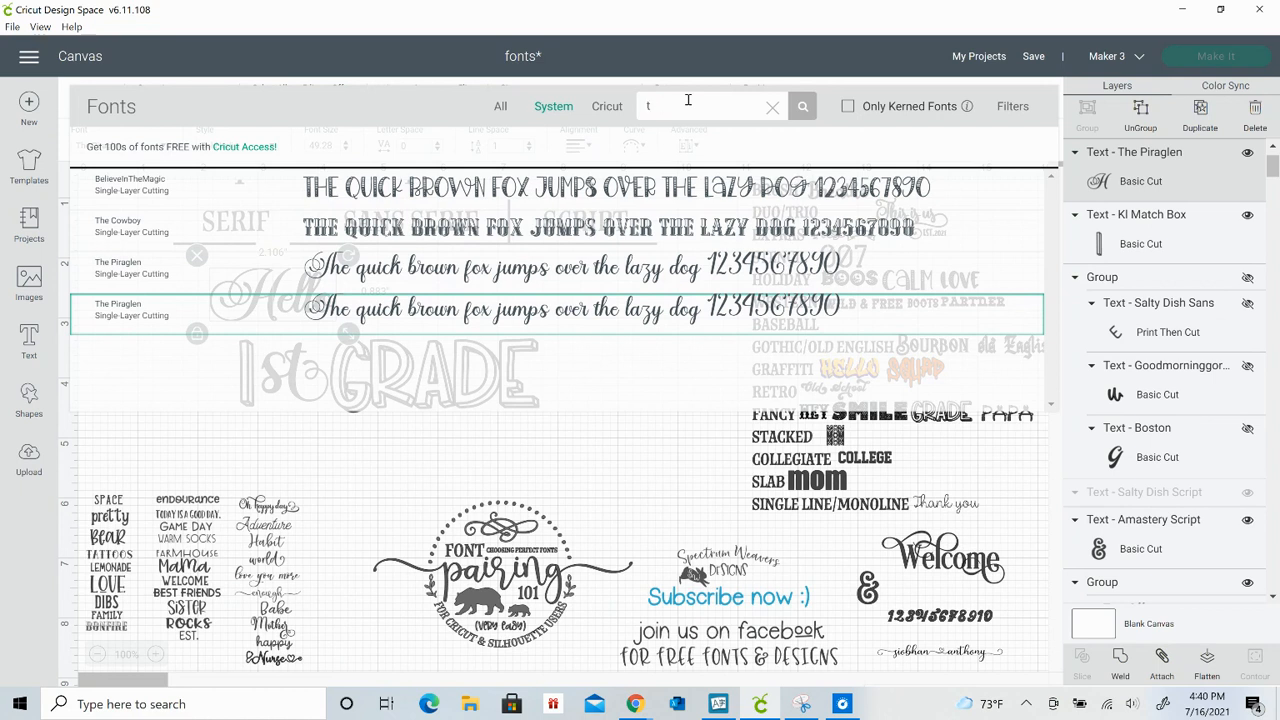
{"action": "key", "text": "BackSpace"}
{"action": "type", "text": "stinky chee"}
{"action": "left_click", "coordinate": [626, 188]}
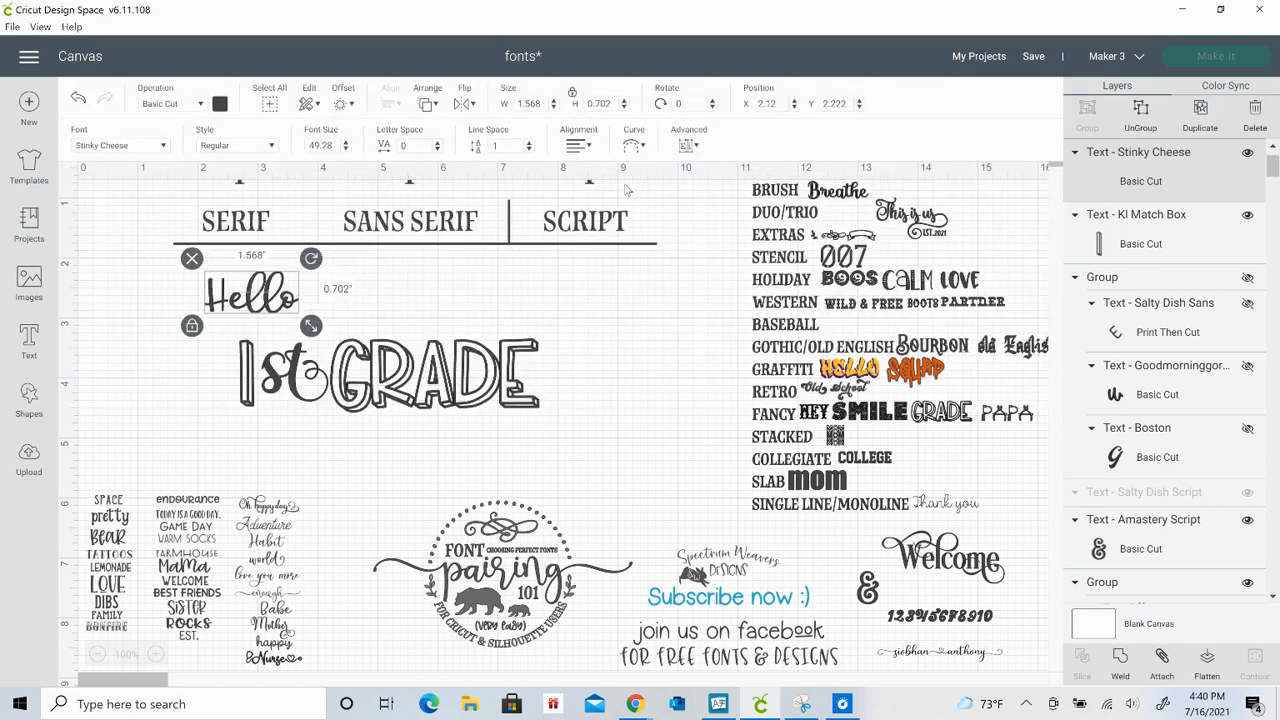
Change the "st" text to the Stinky Cheese font and replace its swirl glyph with a regular t
{"action": "left_click", "coordinate": [298, 390]}
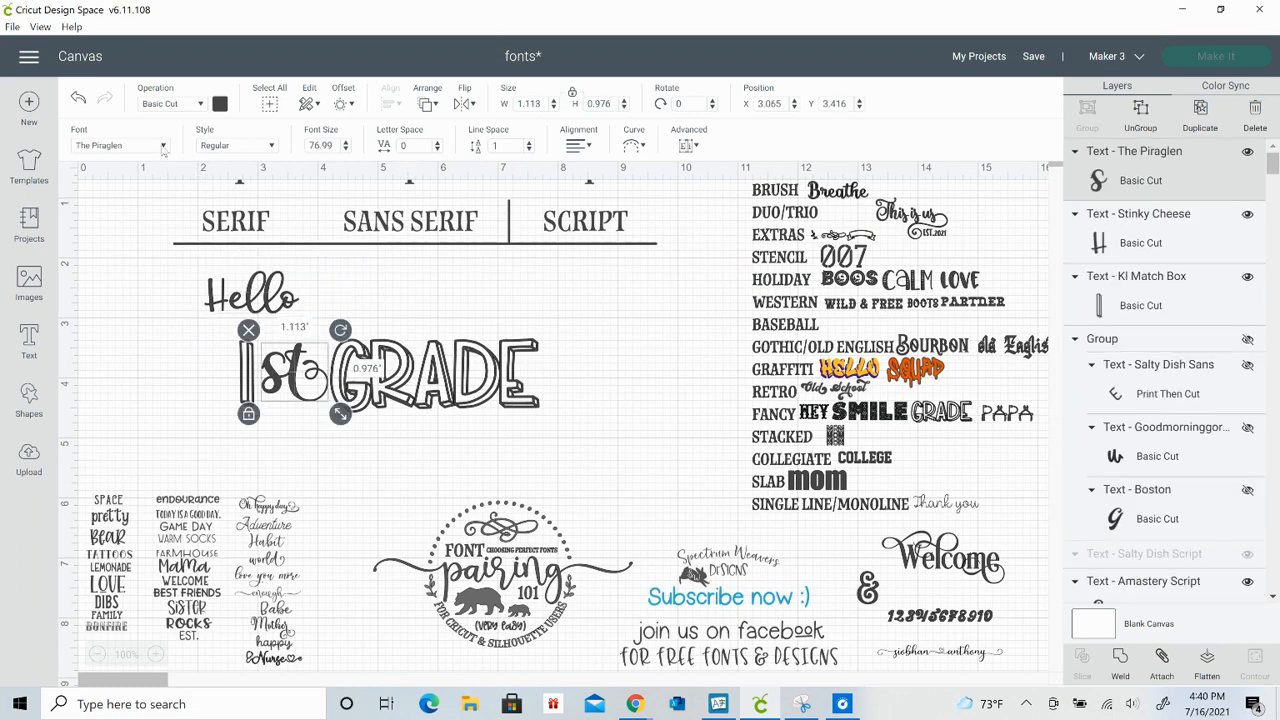
{"action": "left_click", "coordinate": [163, 146]}
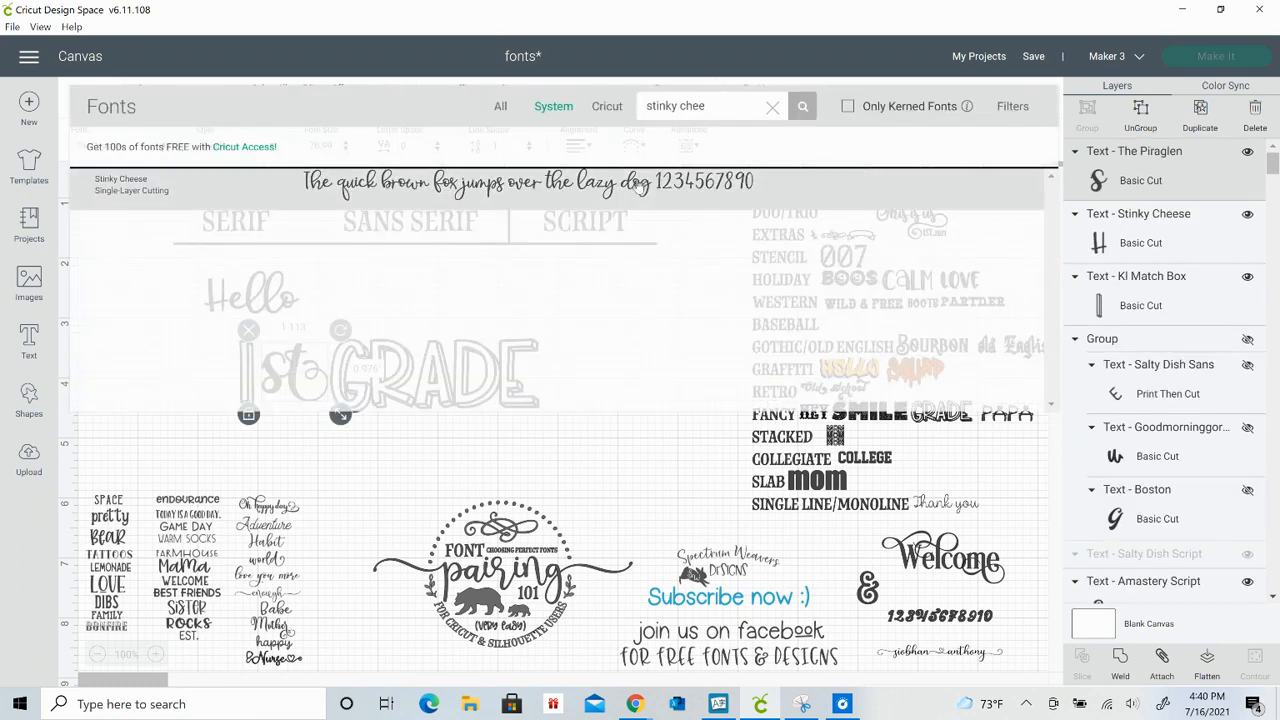
{"action": "left_click", "coordinate": [636, 184]}
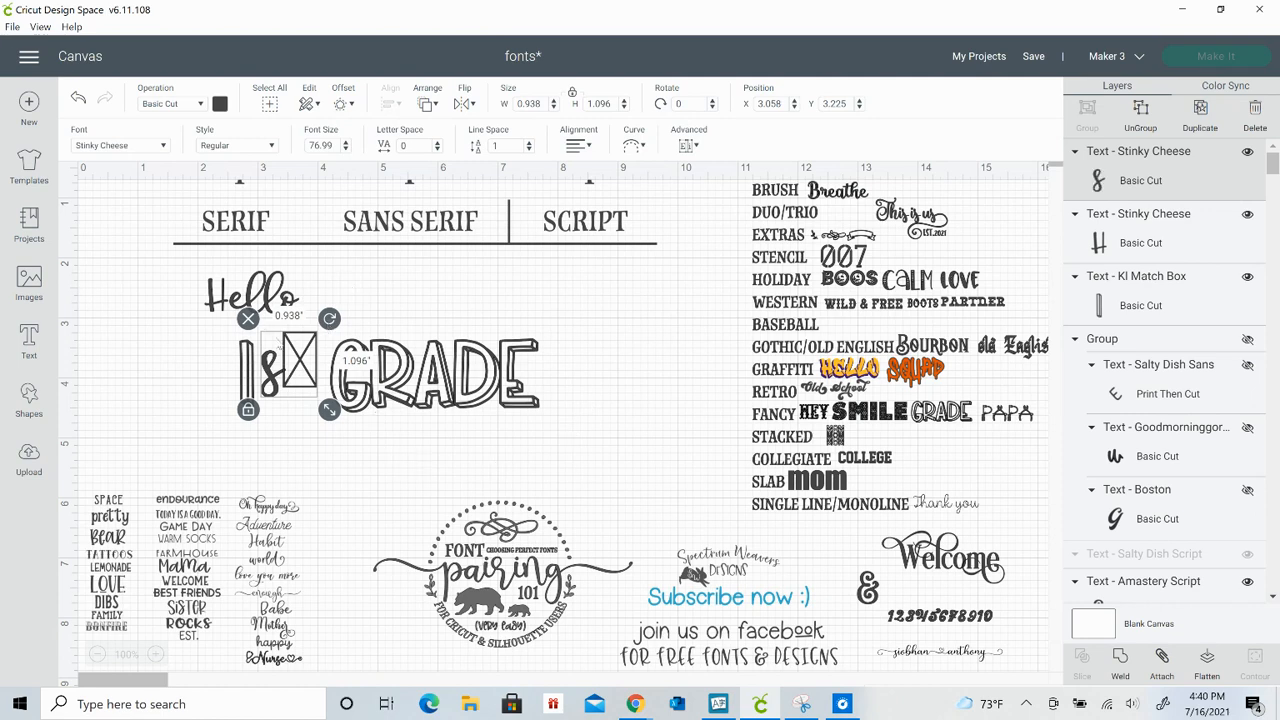
{"action": "double_click", "coordinate": [289, 362]}
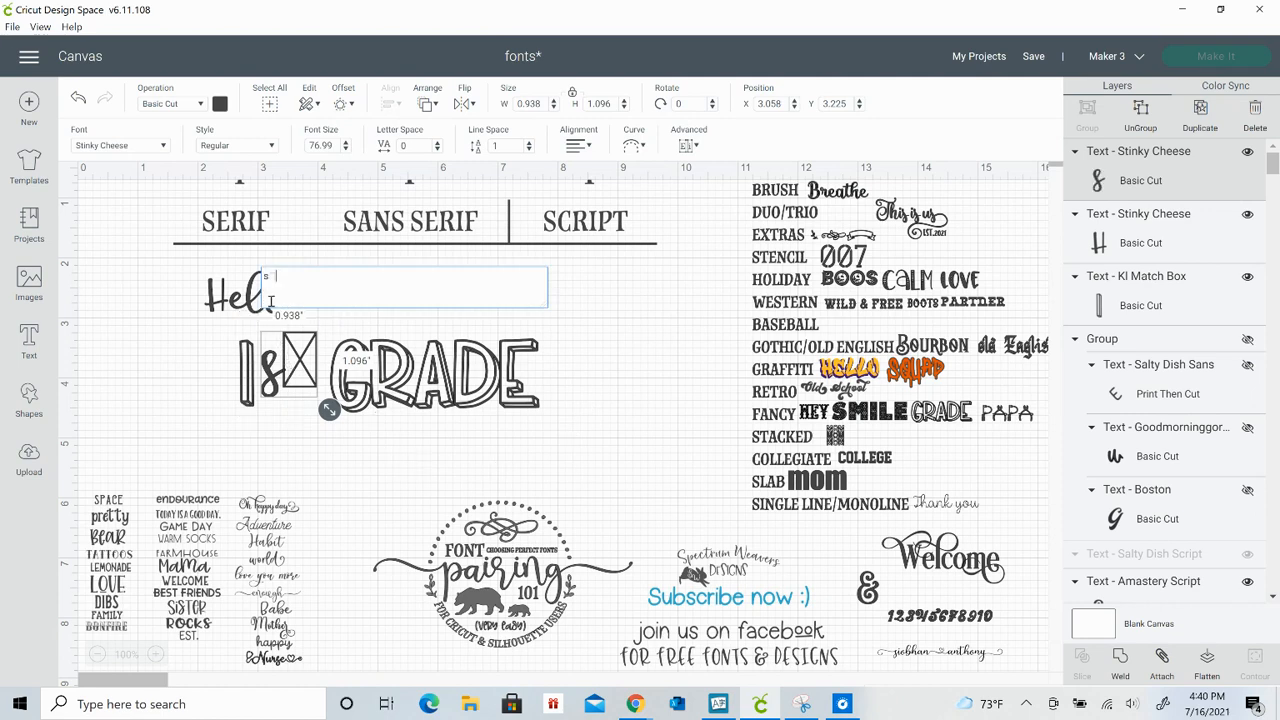
{"action": "left_click", "coordinate": [280, 295]}
{"action": "key", "text": "BackSpace"}
{"action": "type", "text": "t"}
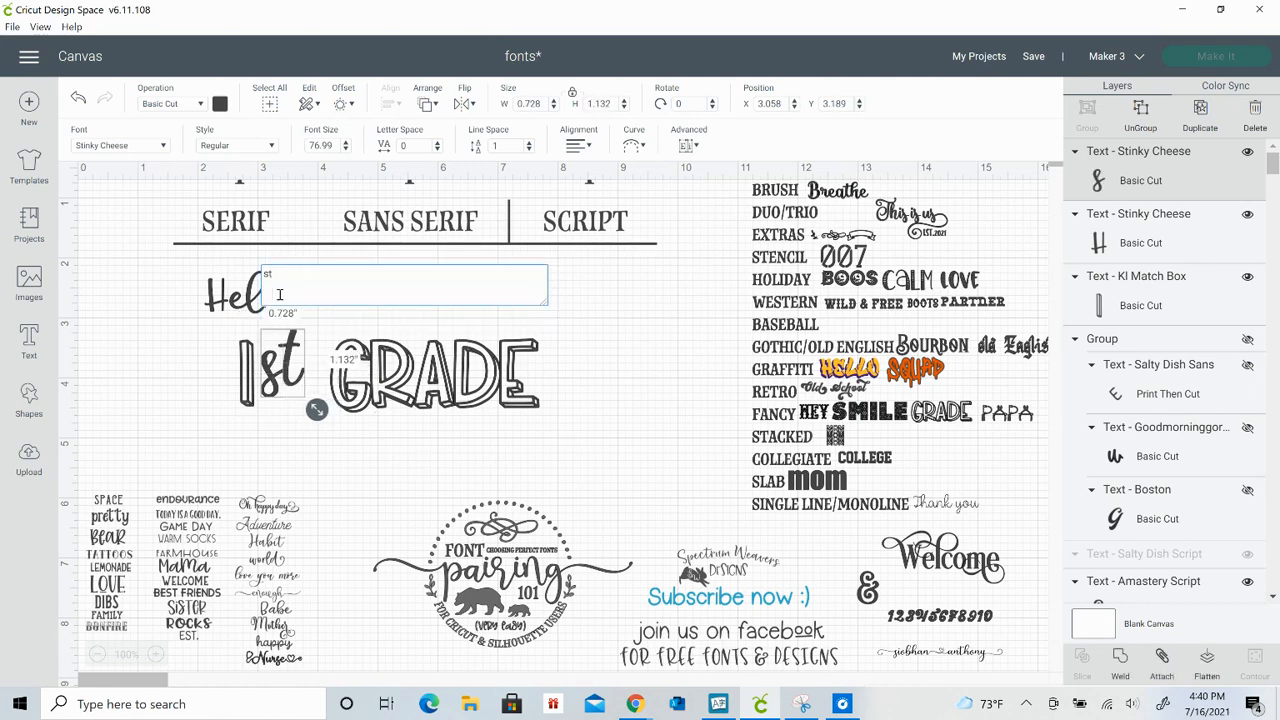
{"action": "left_click", "coordinate": [343, 437]}
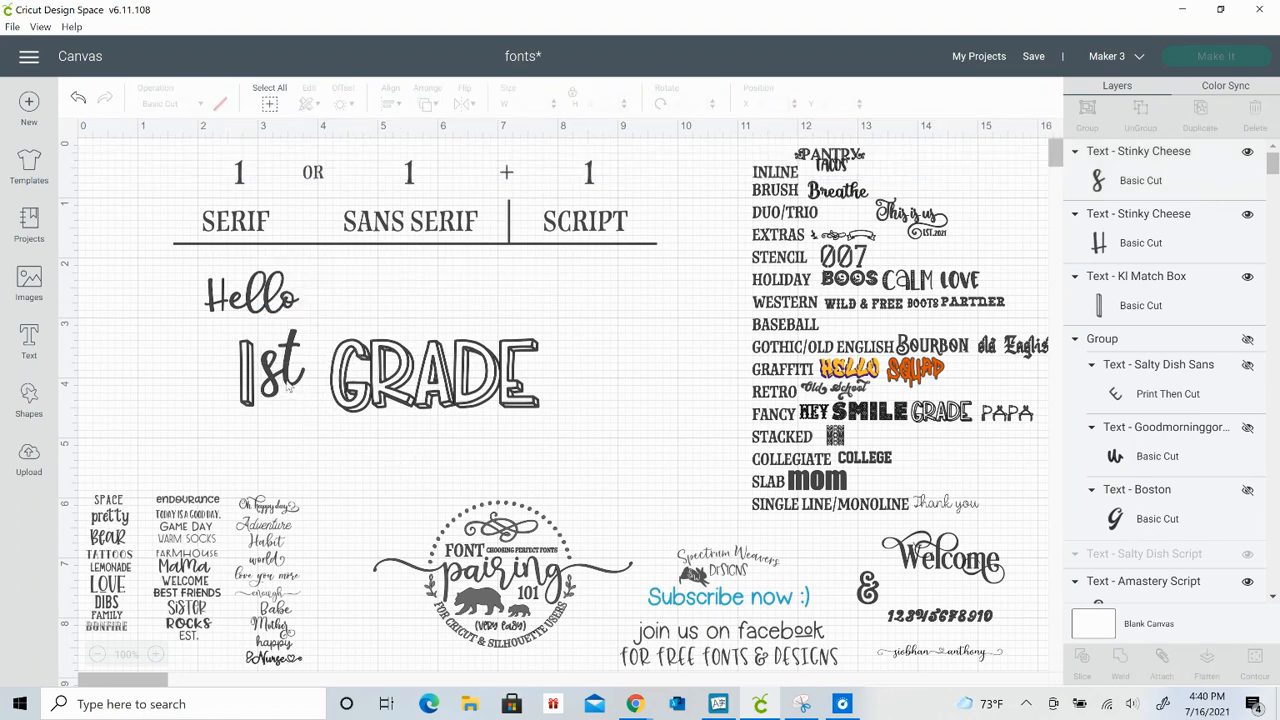
Align the "st" text beside the 1, then enlarge "Hello" to about 1.99 in wide and place it directly above "1st"
{"action": "left_click", "coordinate": [289, 394]}
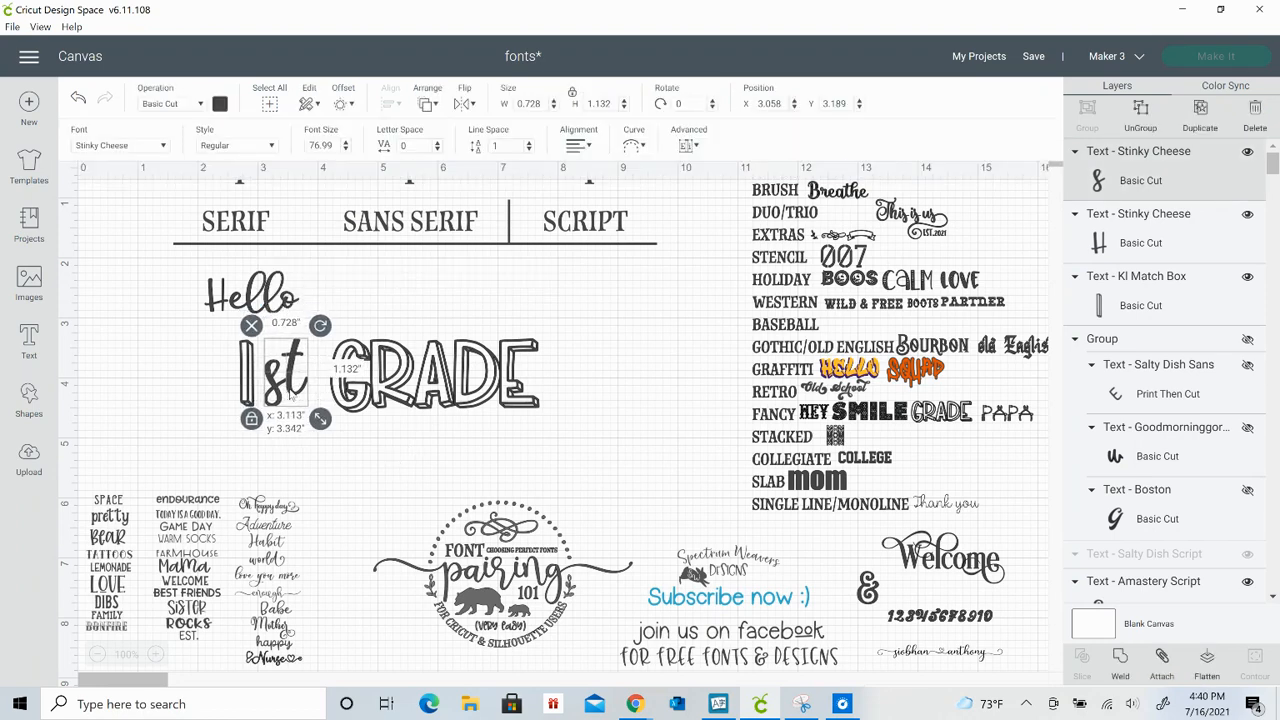
{"action": "left_click", "coordinate": [285, 314]}
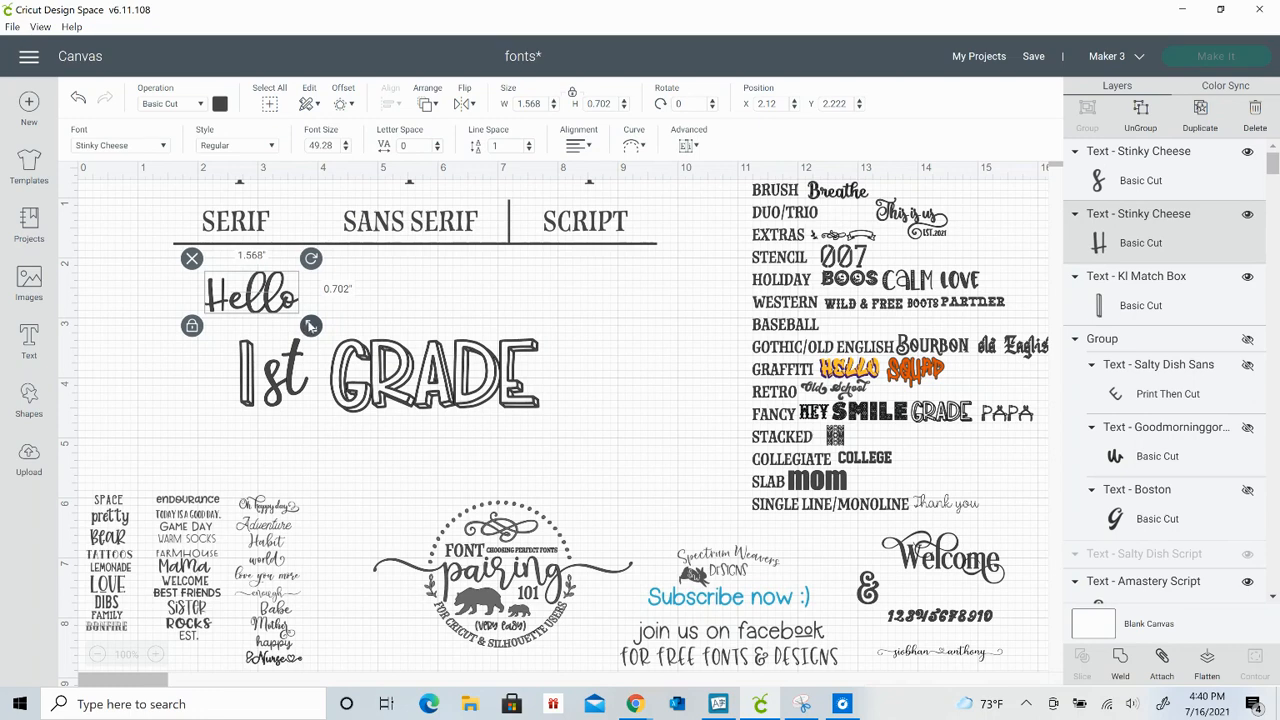
{"action": "left_click_drag", "start_coordinate": [311, 326], "coordinate": [326, 304]}
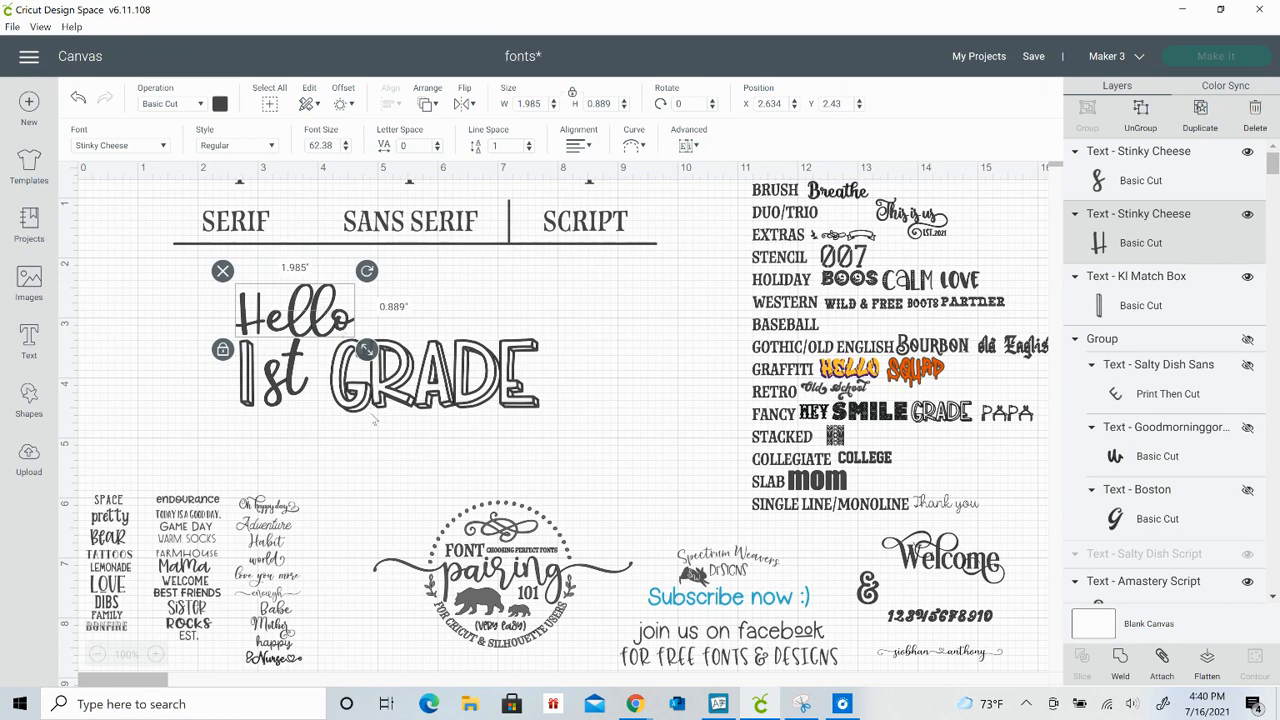
{"action": "left_click", "coordinate": [383, 467]}
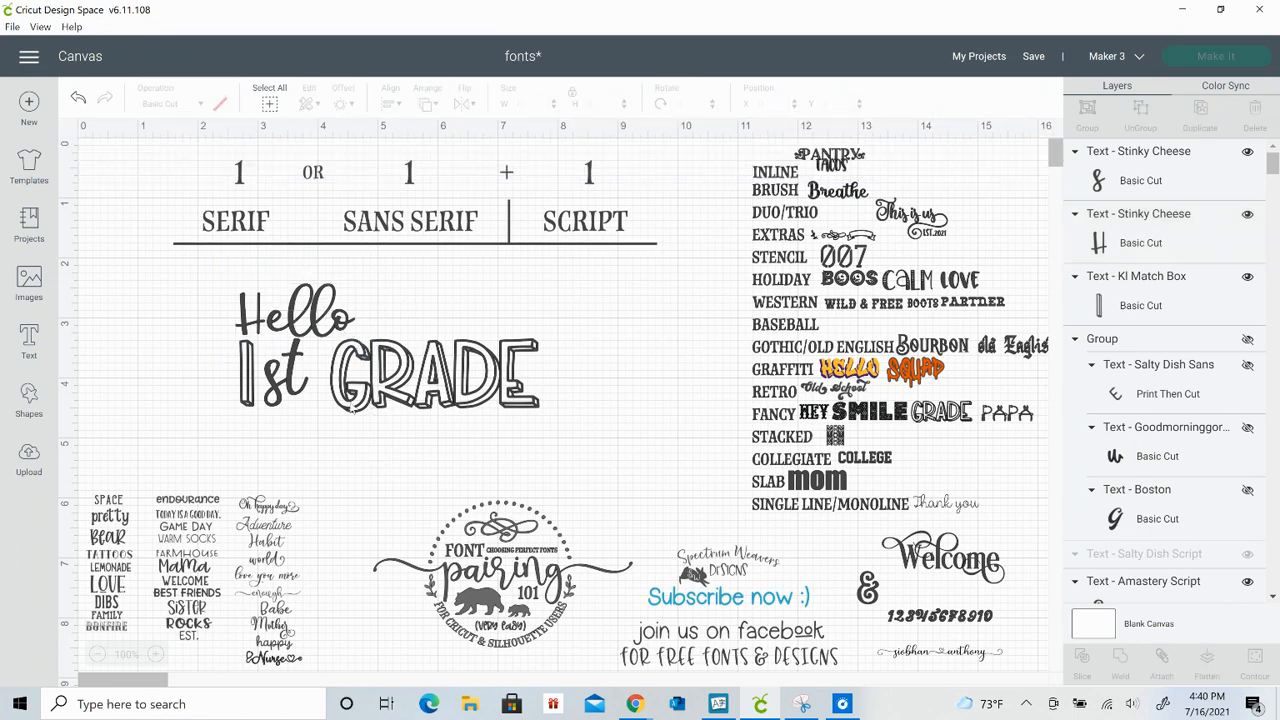
Nudge "Hello" slightly left and scale the whole "Hello 1st Grade" layout down to about 2.48 in wide
{"action": "left_click_drag", "start_coordinate": [178, 284], "coordinate": [455, 385]}
{"action": "left_click", "coordinate": [205, 333]}
{"action": "left_click", "coordinate": [262, 322]}
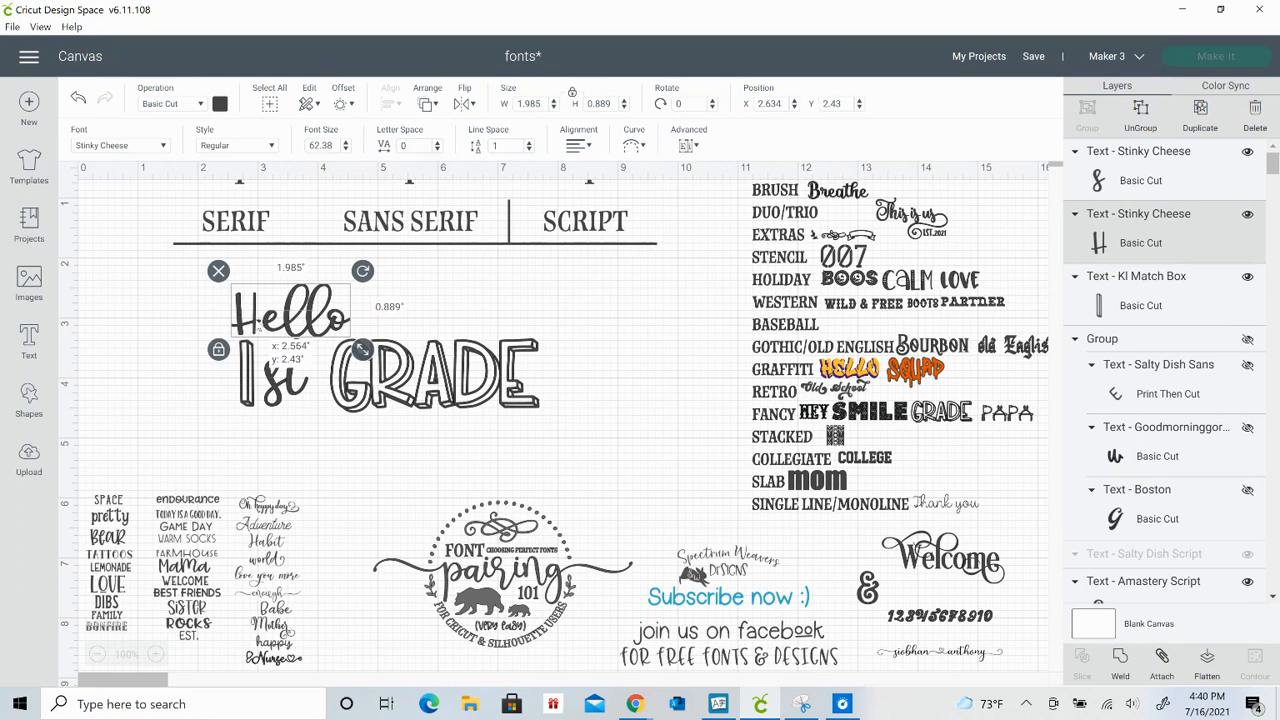
{"action": "left_click", "coordinate": [143, 318]}
{"action": "left_click_drag", "start_coordinate": [150, 286], "coordinate": [395, 347]}
Group the "Hello 1st Grade" layout and hide the group
{"action": "right_click", "coordinate": [330, 336]}
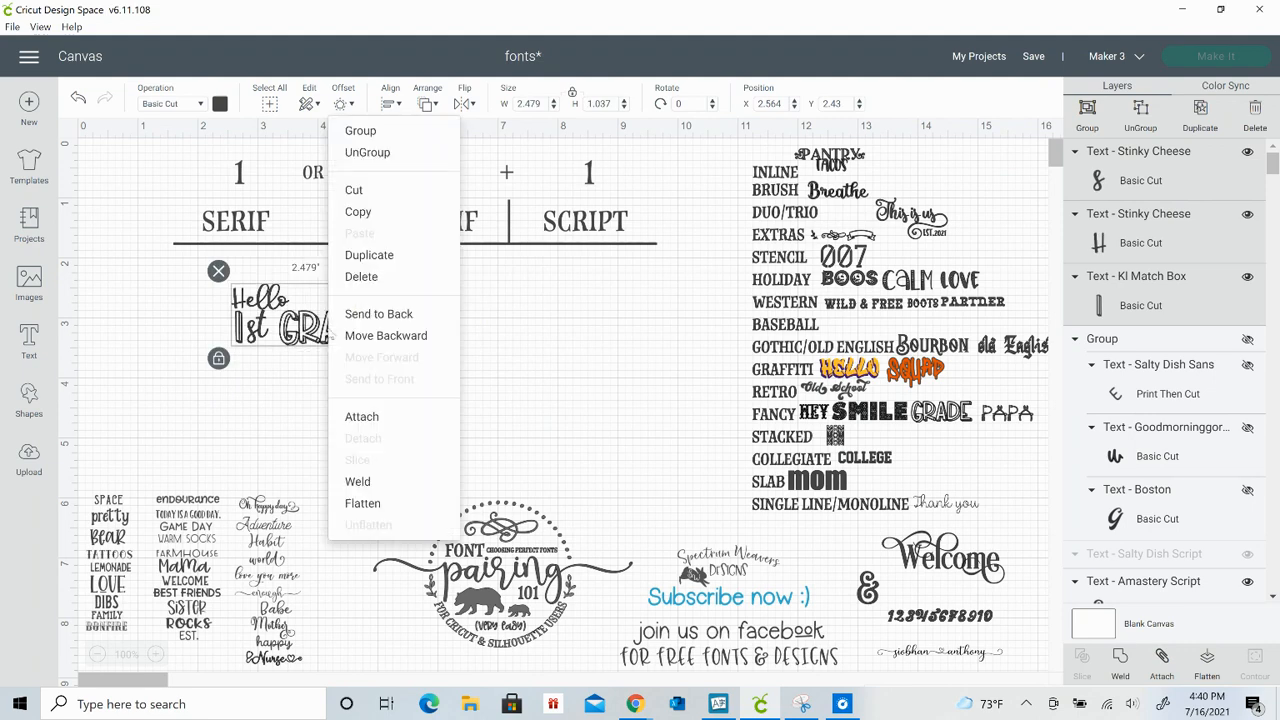
{"action": "left_click", "coordinate": [362, 131]}
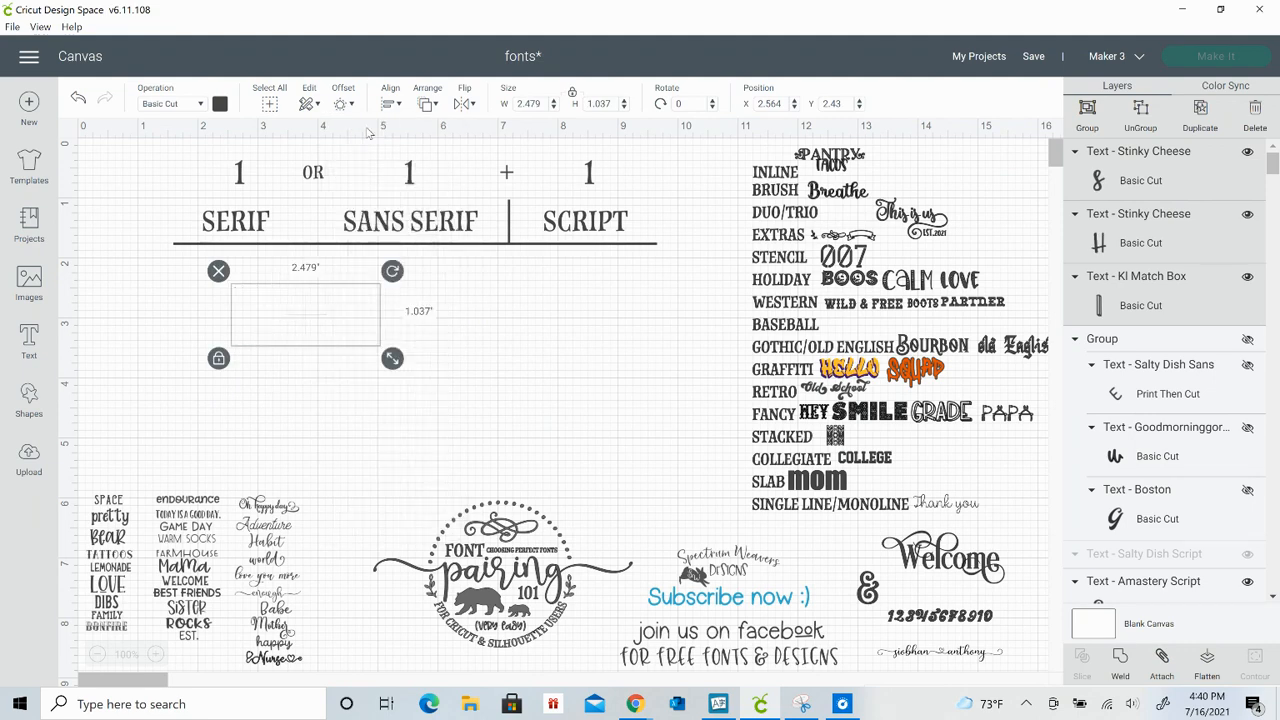
{"action": "left_click_drag", "start_coordinate": [300, 325], "coordinate": [411, 380]}
{"action": "left_click", "coordinate": [1247, 151]}
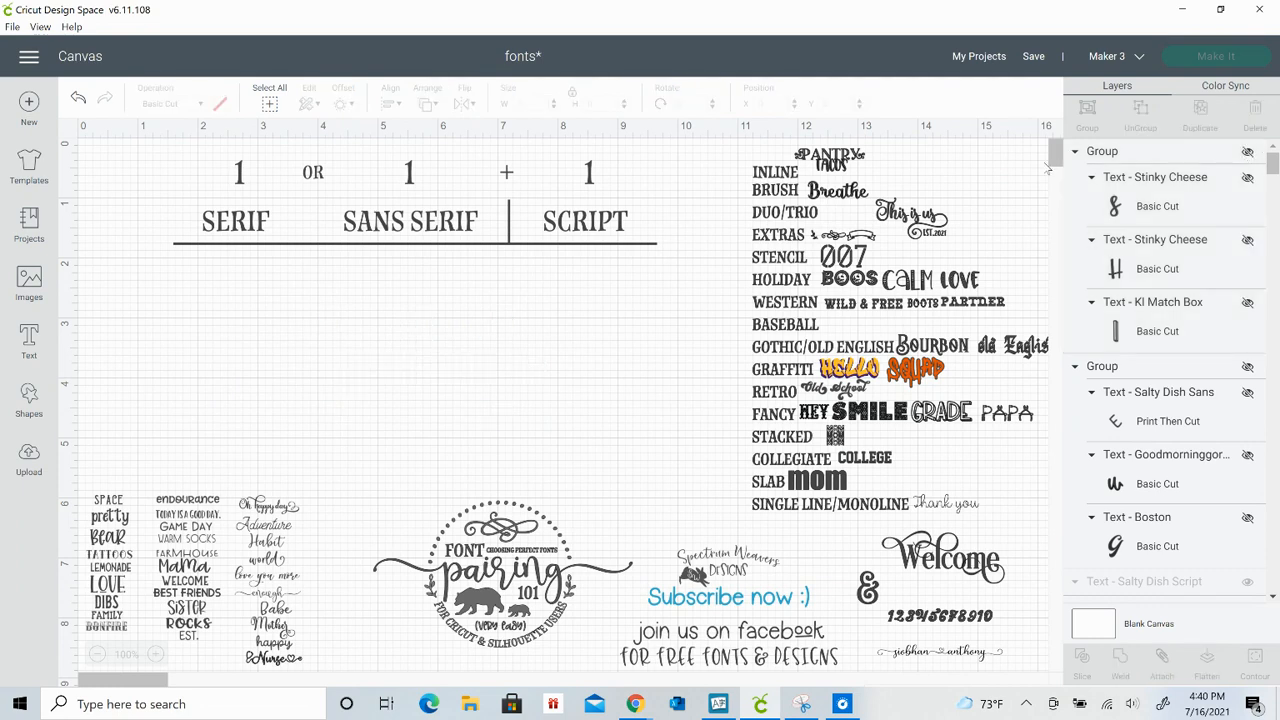
Move the "TACOS" sample from the inline row to the empty area below the headings and enlarge it to about 2.6 in wide
{"action": "left_click", "coordinate": [835, 170]}
{"action": "left_click", "coordinate": [678, 366]}
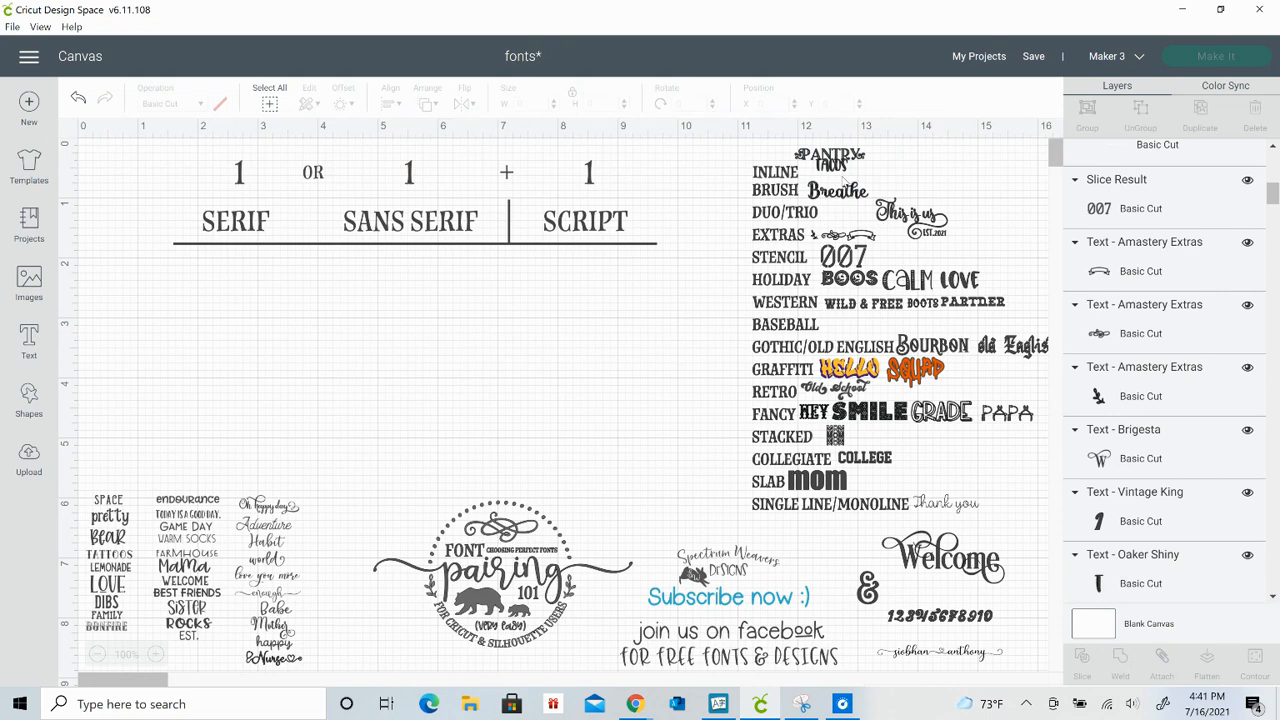
{"action": "left_click", "coordinate": [830, 166]}
{"action": "left_click", "coordinate": [703, 256]}
{"action": "left_click_drag", "start_coordinate": [827, 172], "coordinate": [388, 339]}
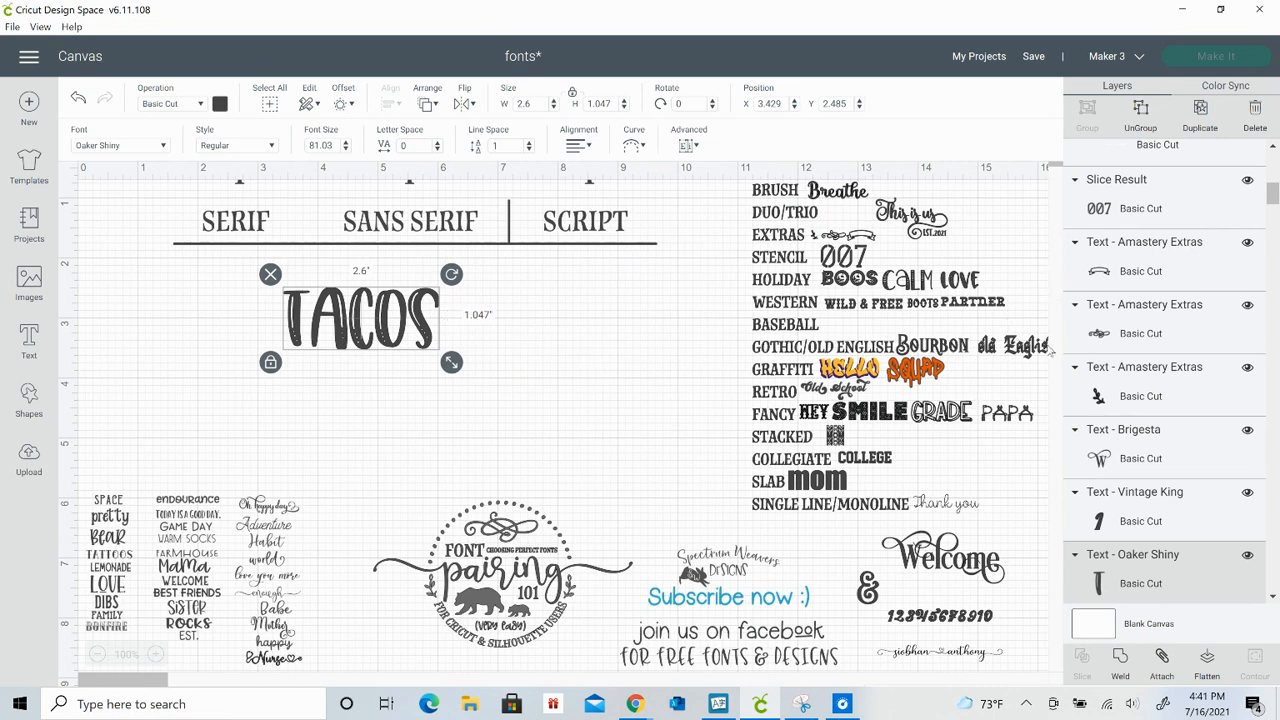
Duplicate the "Bourbon" sample in the Black Django font and move the copy to the empty area of the canvas
{"action": "left_click", "coordinate": [952, 353]}
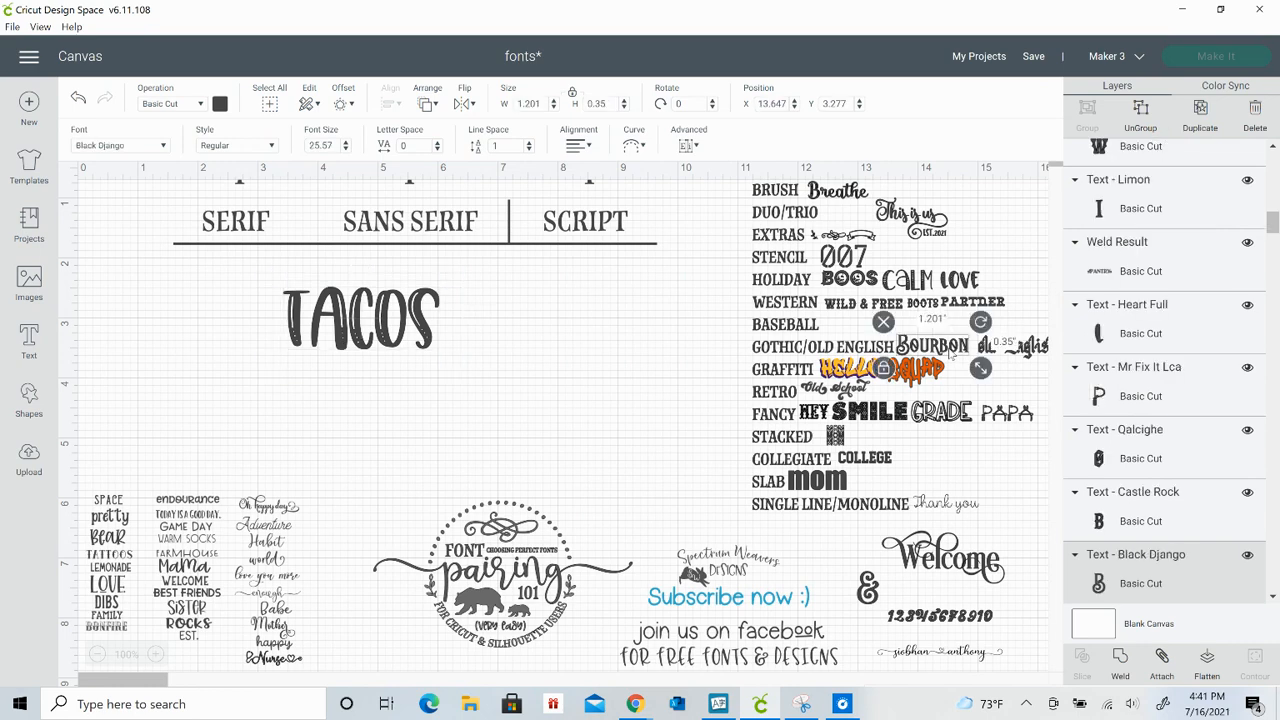
{"action": "left_click", "coordinate": [1205, 121]}
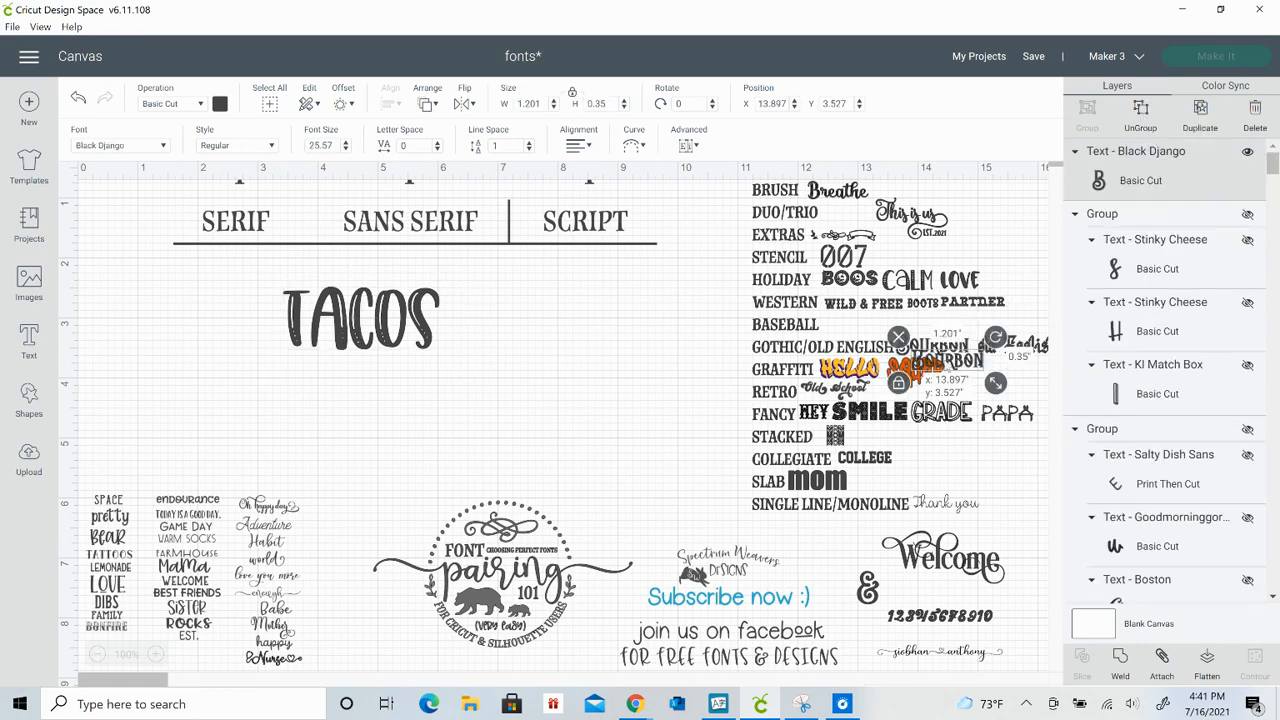
{"action": "left_click_drag", "start_coordinate": [960, 366], "coordinate": [624, 425]}
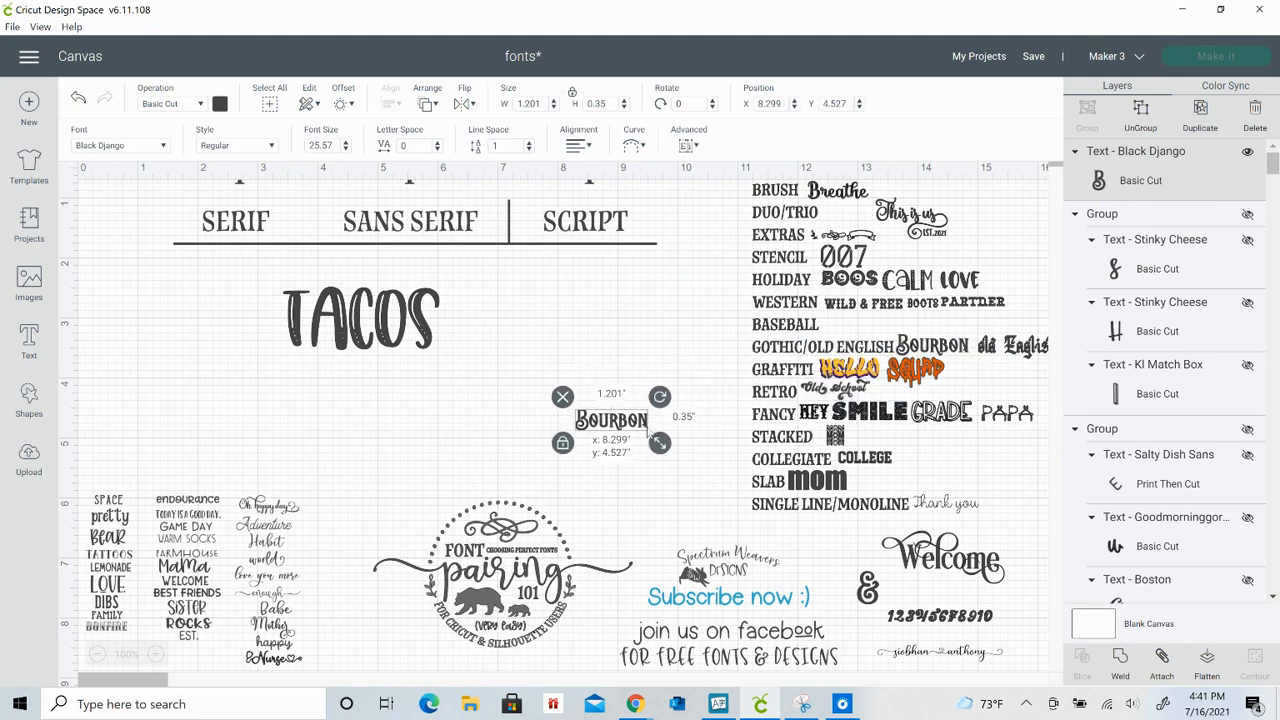
Replace the copied "Bourbon" text with "tequila" and place it directly under "TACOS", enlarged to about 2.6 in wide
{"action": "double_click", "coordinate": [645, 424]}
{"action": "key", "text": "BackSpace"}
{"action": "key", "text": "BackSpace"}
{"action": "key", "text": "BackSpace"}
{"action": "key", "text": "BackSpace"}
{"action": "key", "text": "BackSpace"}
{"action": "key", "text": "BackSpace"}
{"action": "key", "text": "BackSpace"}
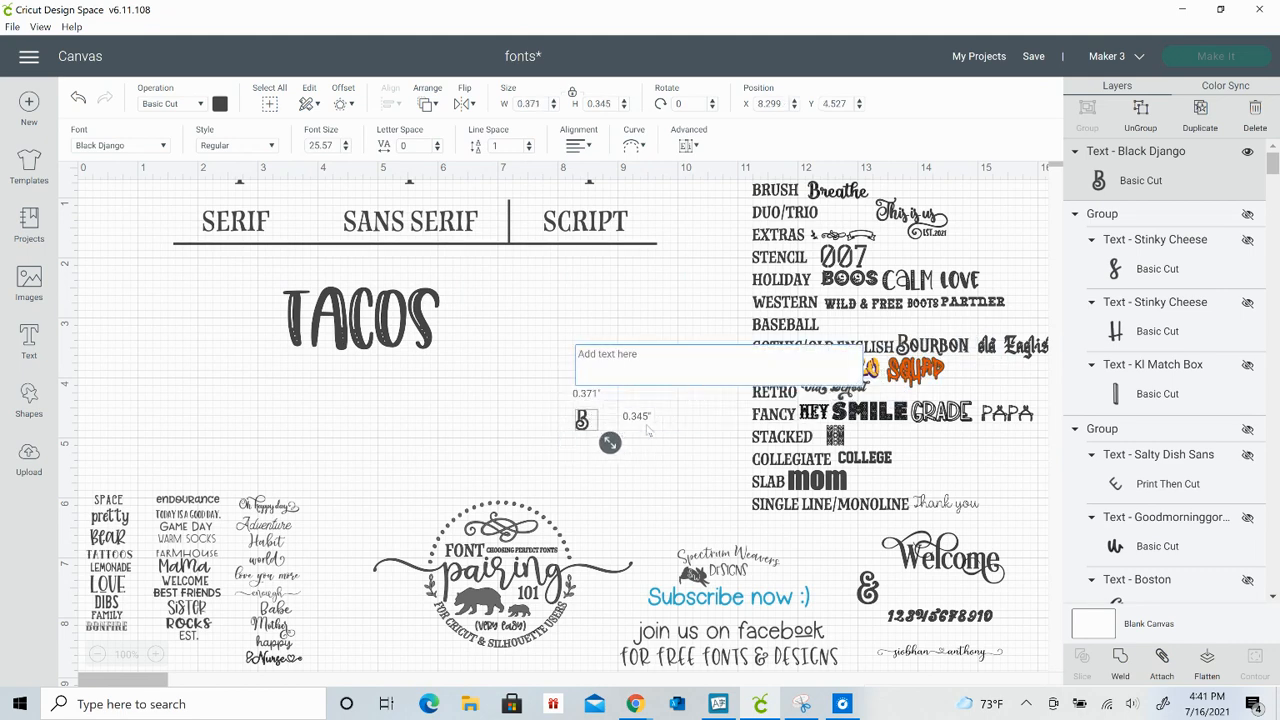
{"action": "type", "text": "te"}
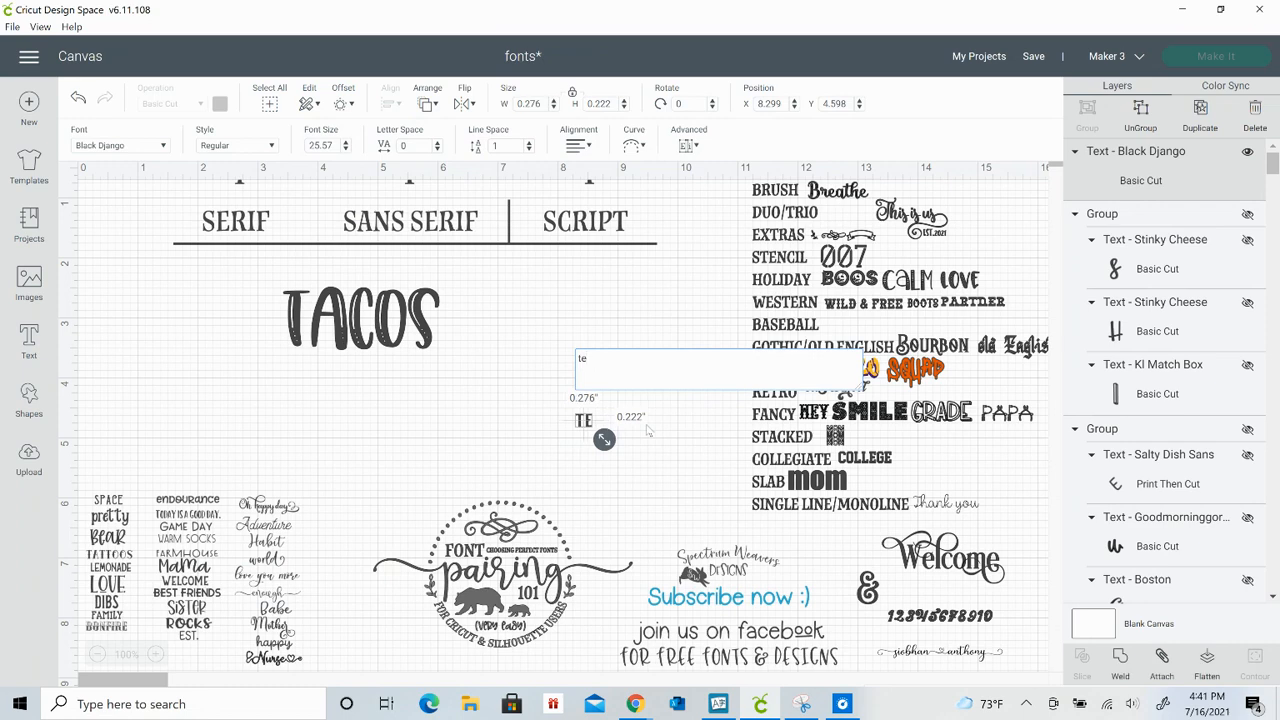
{"action": "type", "text": "quila"}
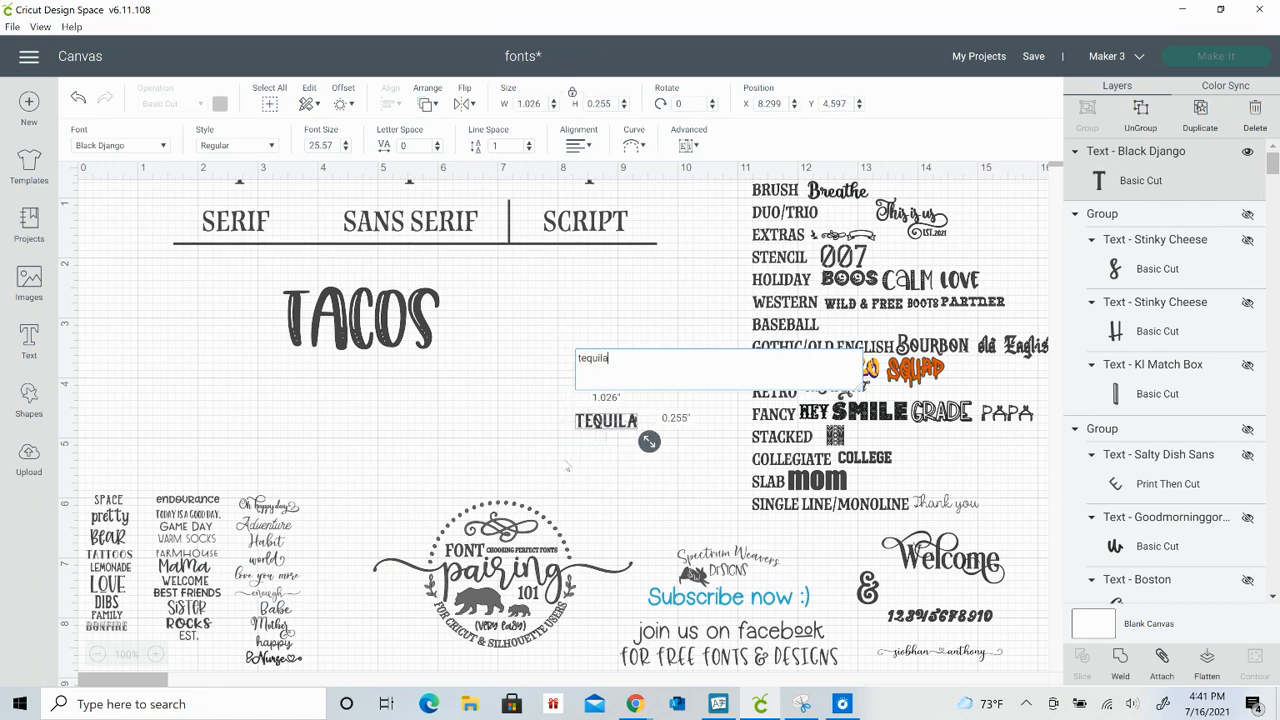
{"action": "left_click", "coordinate": [627, 427]}
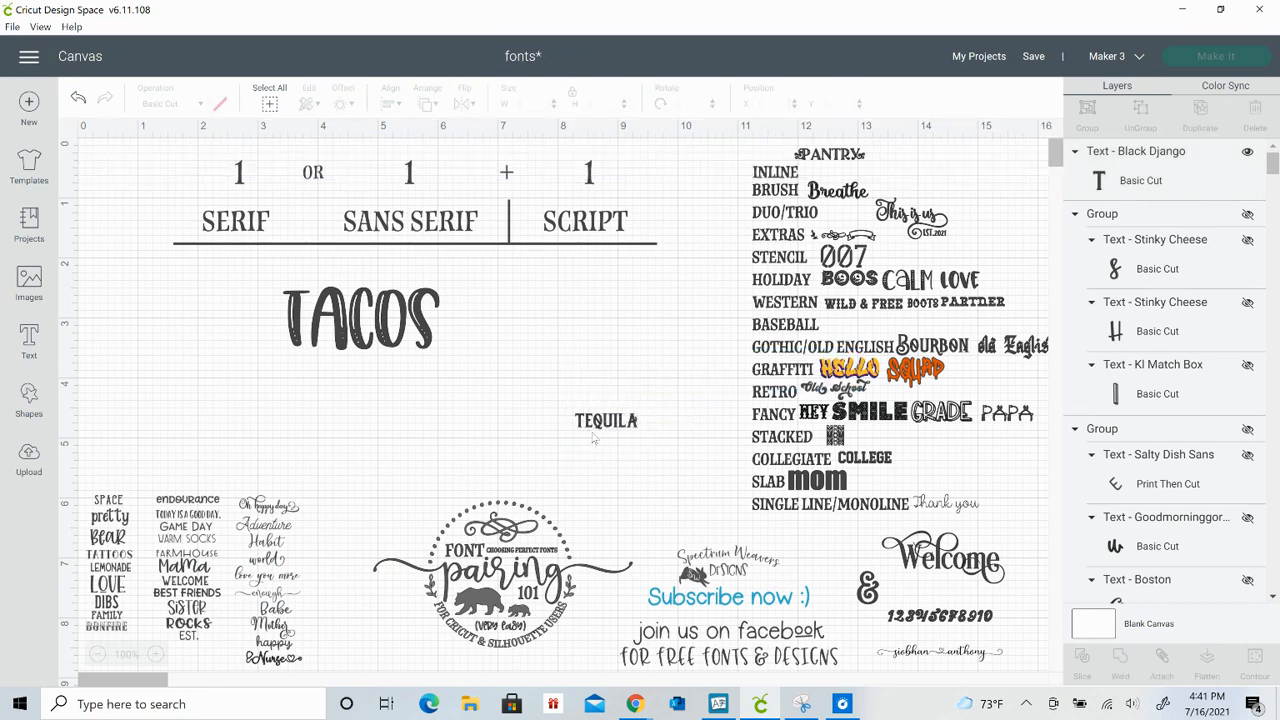
{"action": "left_click_drag", "start_coordinate": [606, 427], "coordinate": [388, 391]}
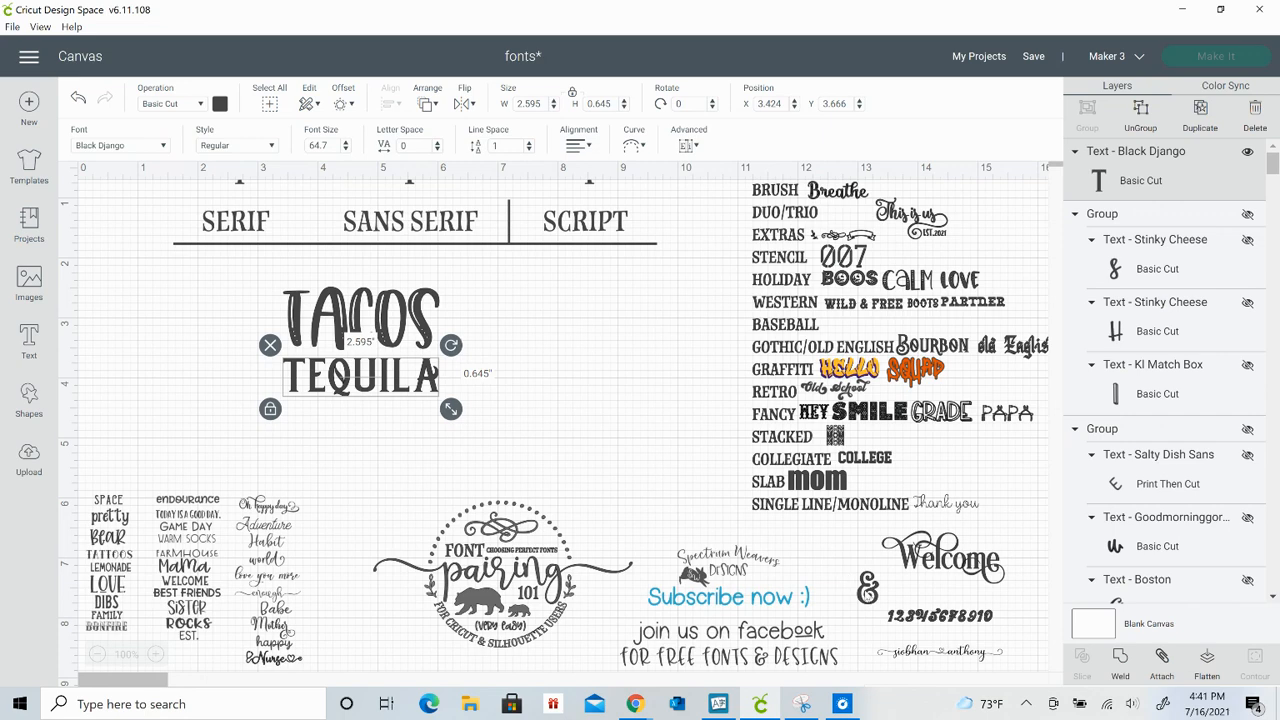
Duplicate the Amastery Script ampersand and place the copy at the right end between "TACOS" and "TEQUILA"
{"action": "left_click", "coordinate": [867, 590]}
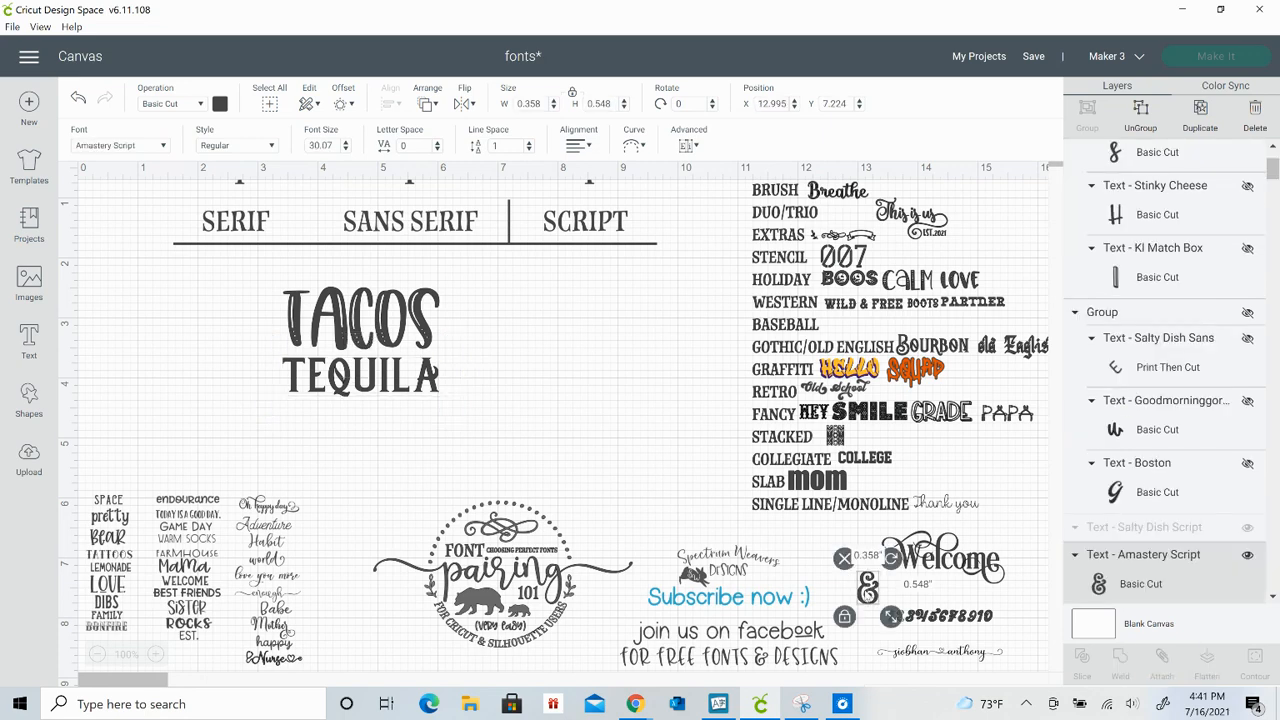
{"action": "left_click", "coordinate": [1199, 116]}
{"action": "left_click", "coordinate": [825, 606]}
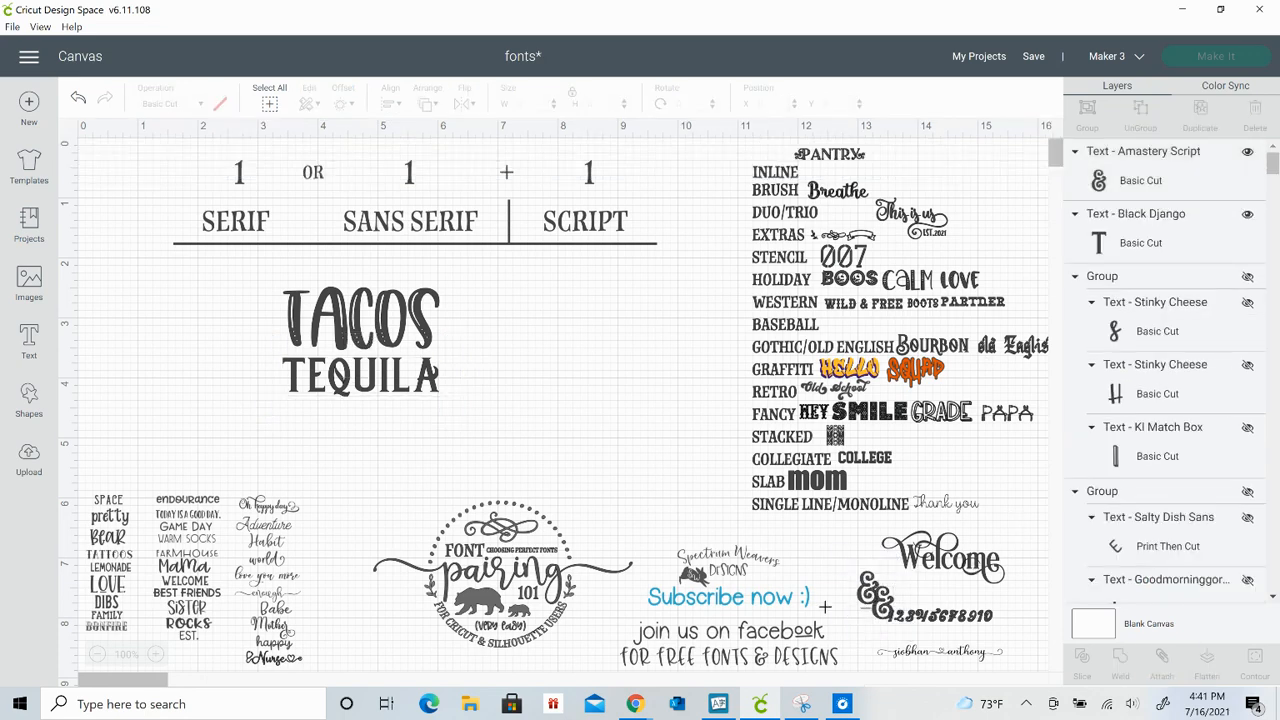
{"action": "left_click", "coordinate": [851, 606]}
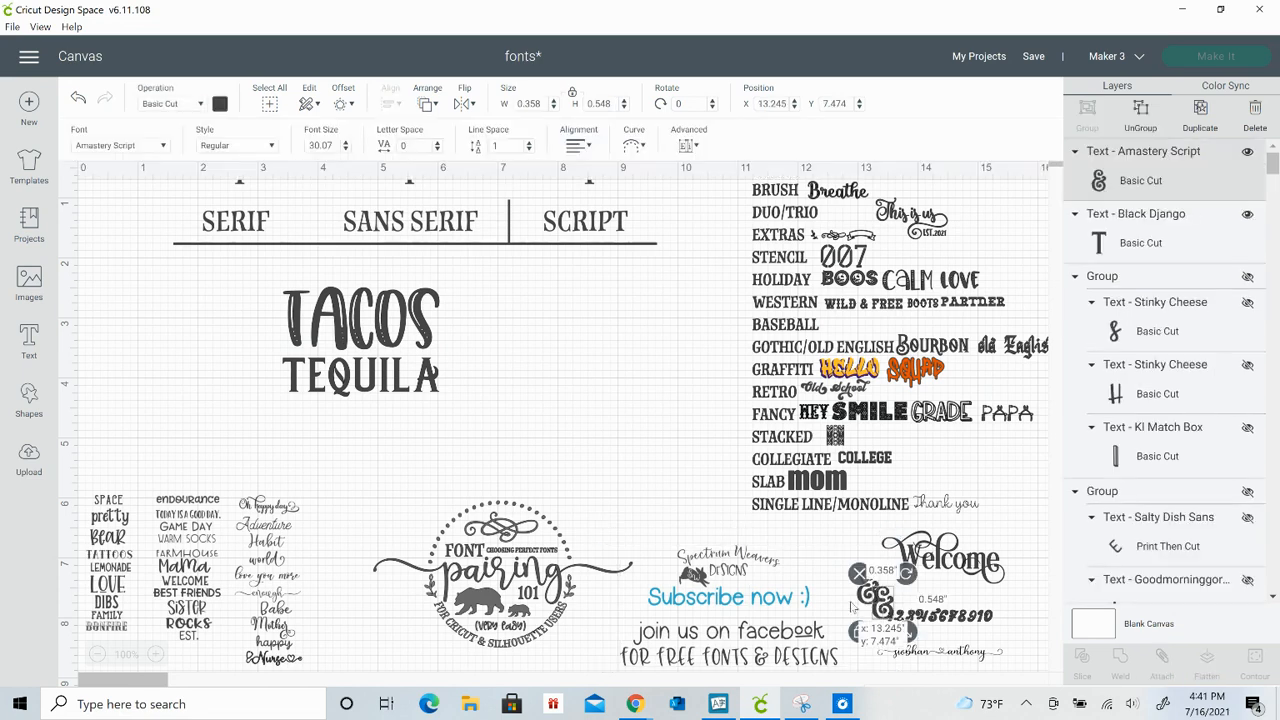
{"action": "left_click_drag", "start_coordinate": [851, 606], "coordinate": [452, 348]}
{"action": "left_click", "coordinate": [603, 403]}
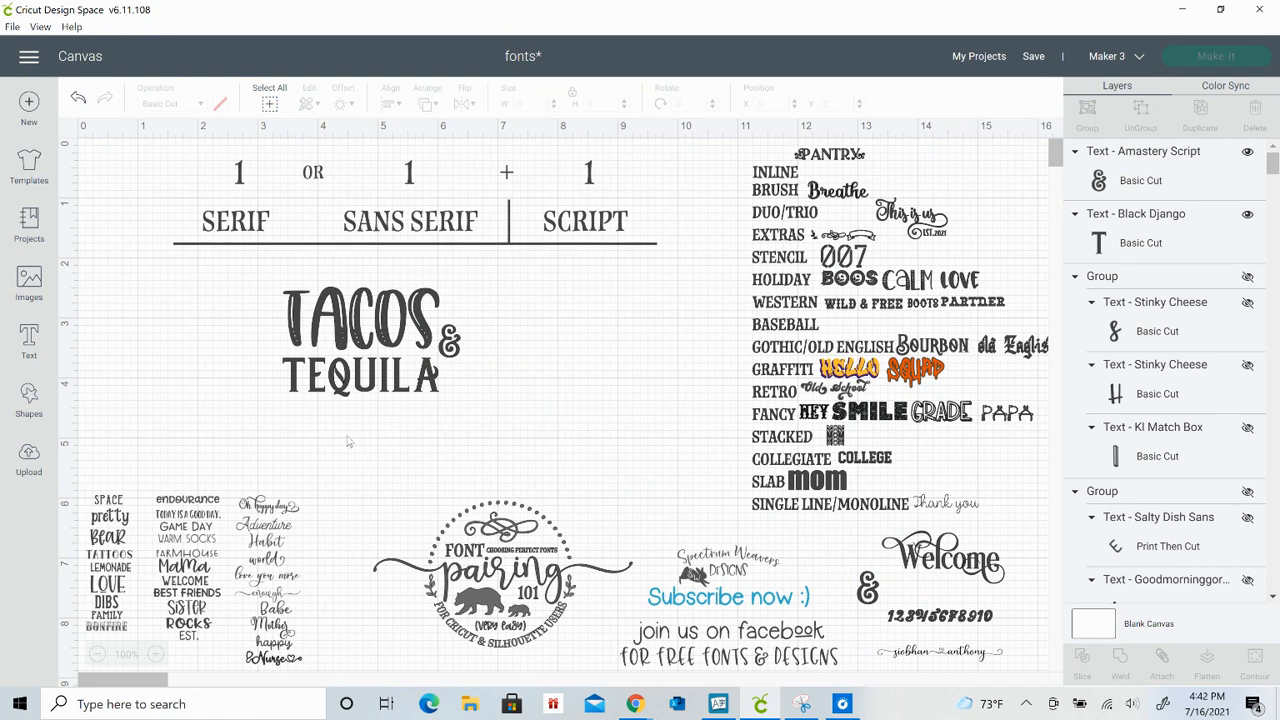
Enlarge the complete "TACOS & TEQUILA" layout to about 3.87 in wide
{"action": "left_click_drag", "start_coordinate": [231, 292], "coordinate": [558, 425]}
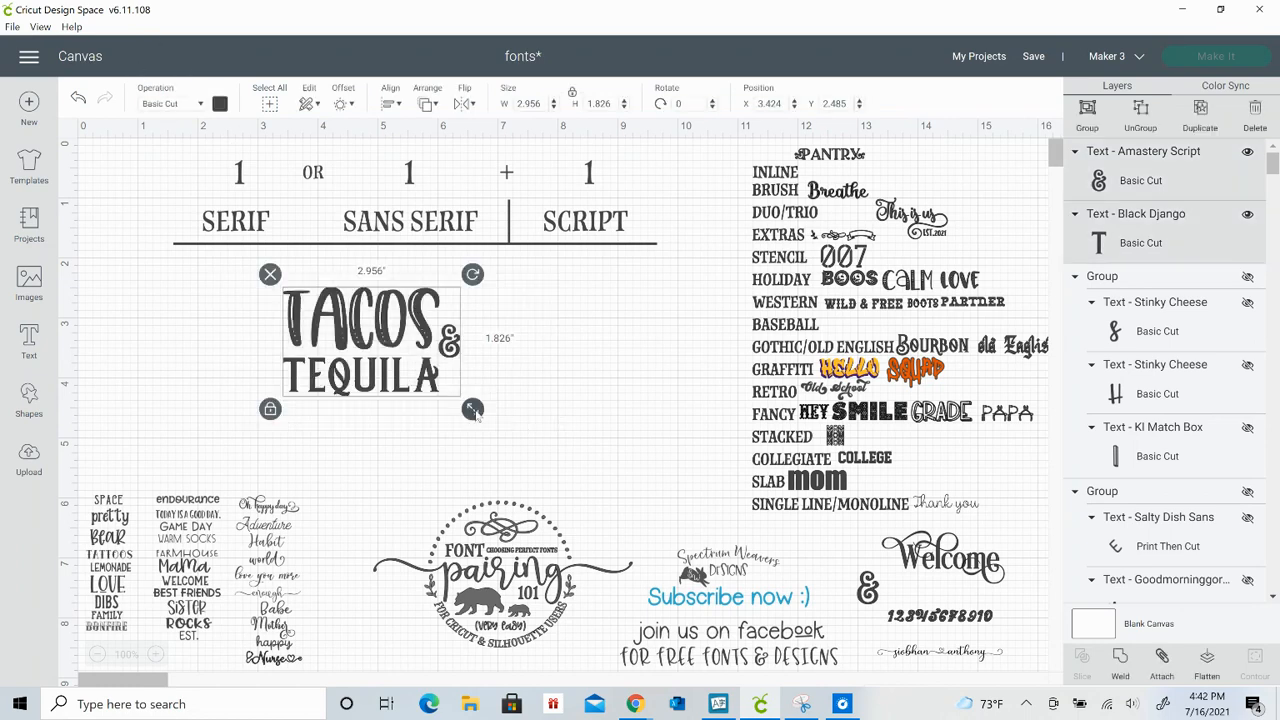
{"action": "left_click_drag", "start_coordinate": [472, 409], "coordinate": [499, 426]}
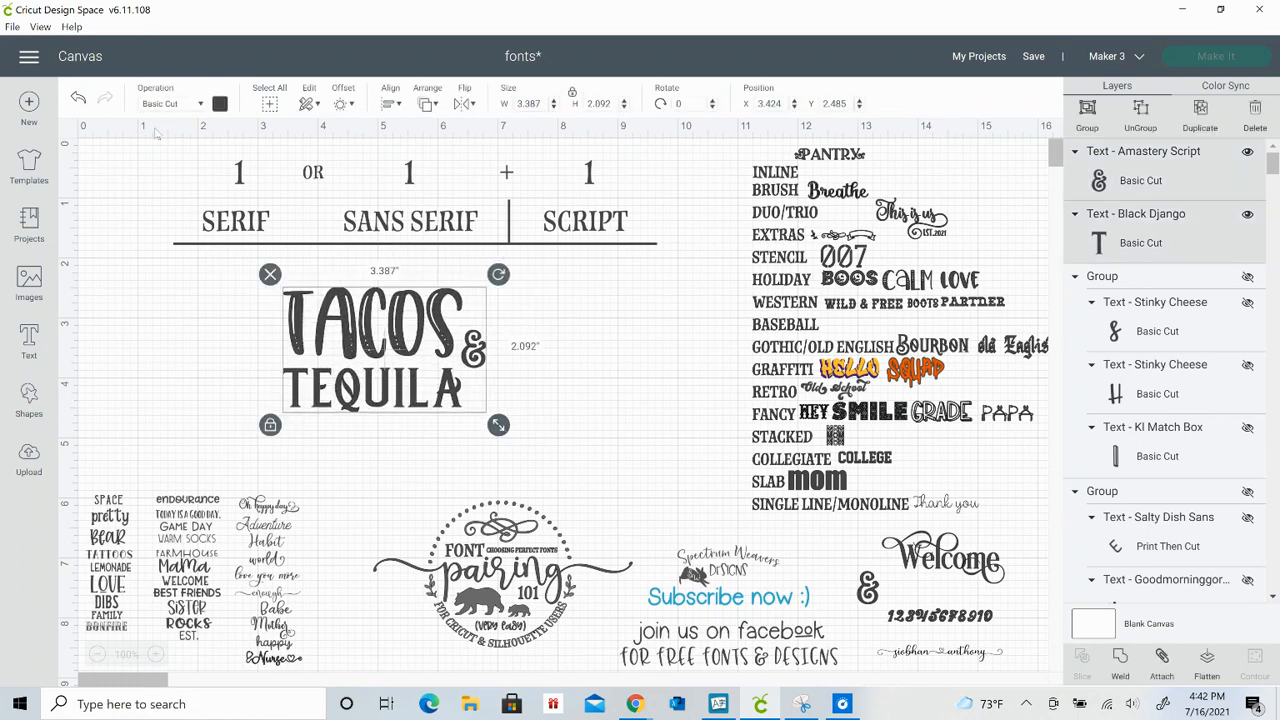
{"action": "left_click", "coordinate": [220, 105]}
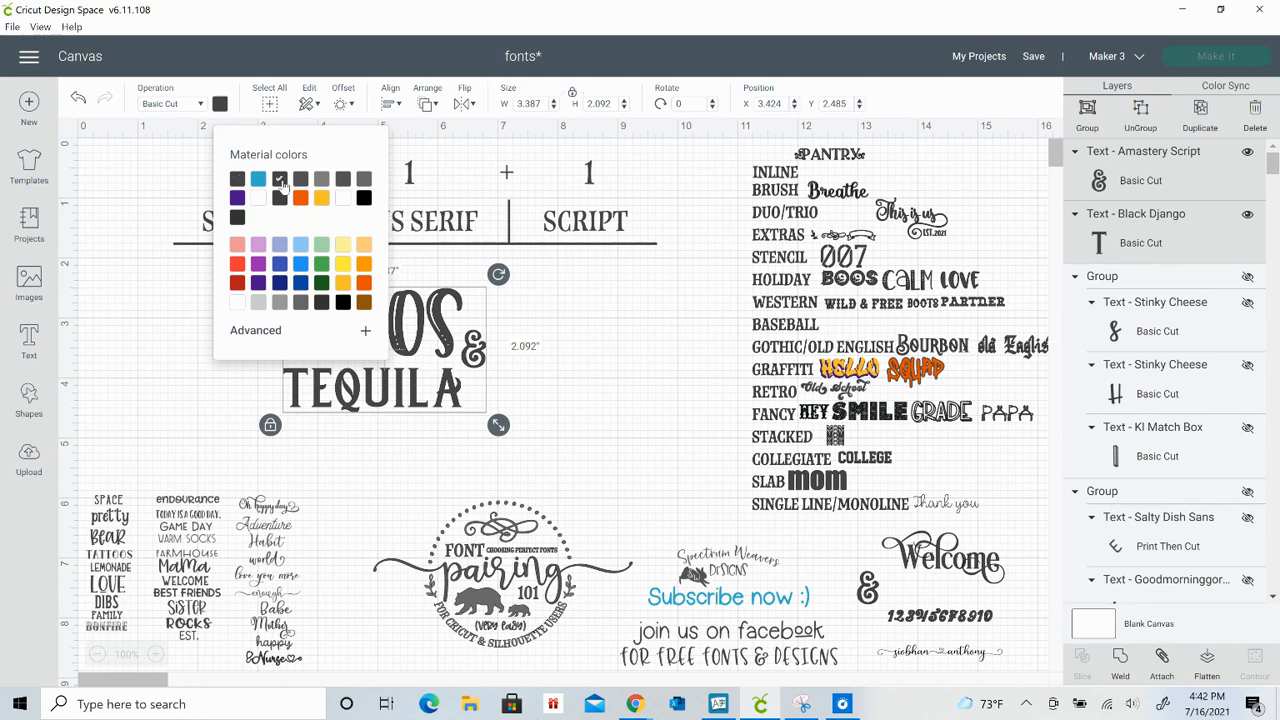
{"action": "left_click", "coordinate": [590, 347]}
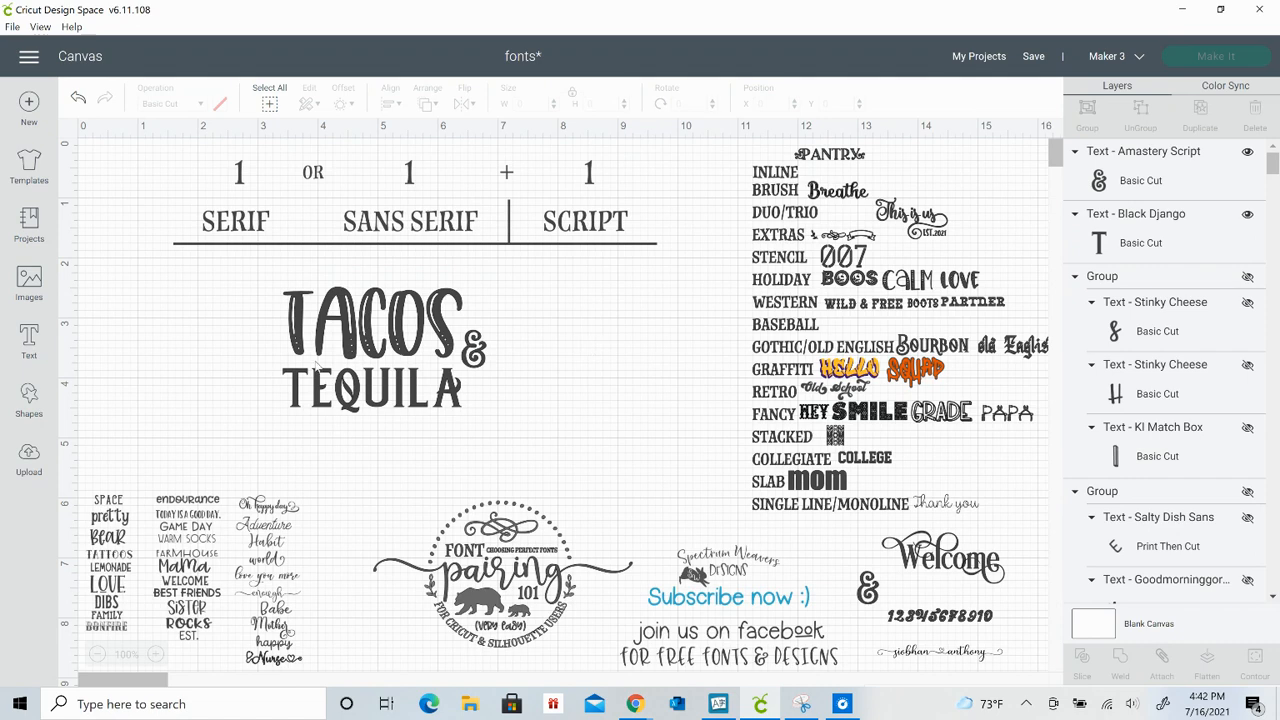
{"action": "left_click_drag", "start_coordinate": [203, 289], "coordinate": [566, 394]}
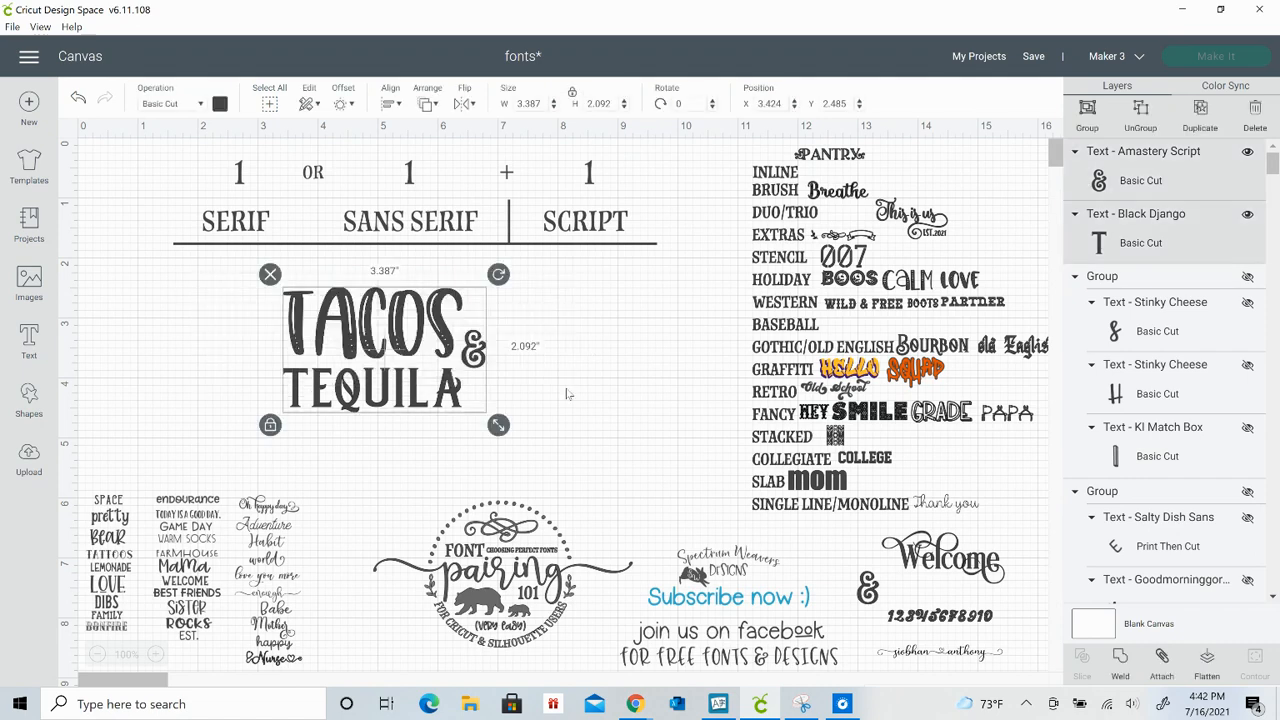
{"action": "left_click_drag", "start_coordinate": [498, 424], "coordinate": [527, 441]}
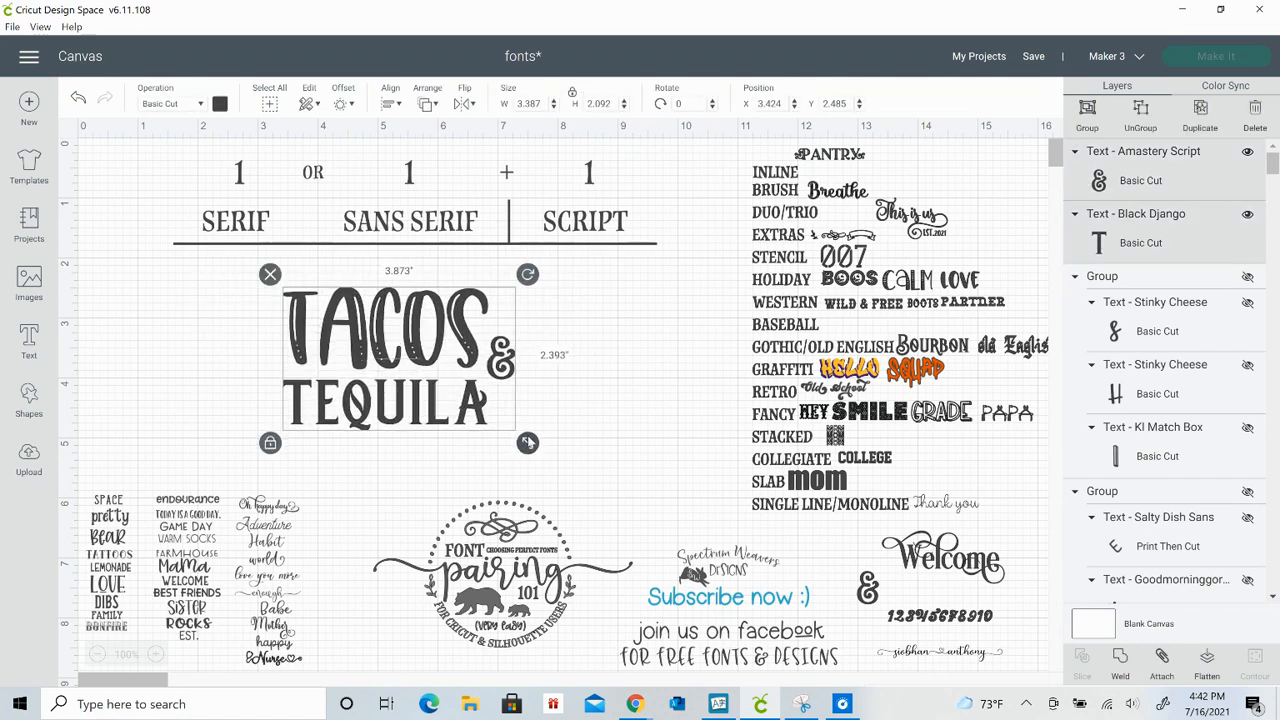
{"action": "left_click", "coordinate": [600, 408]}
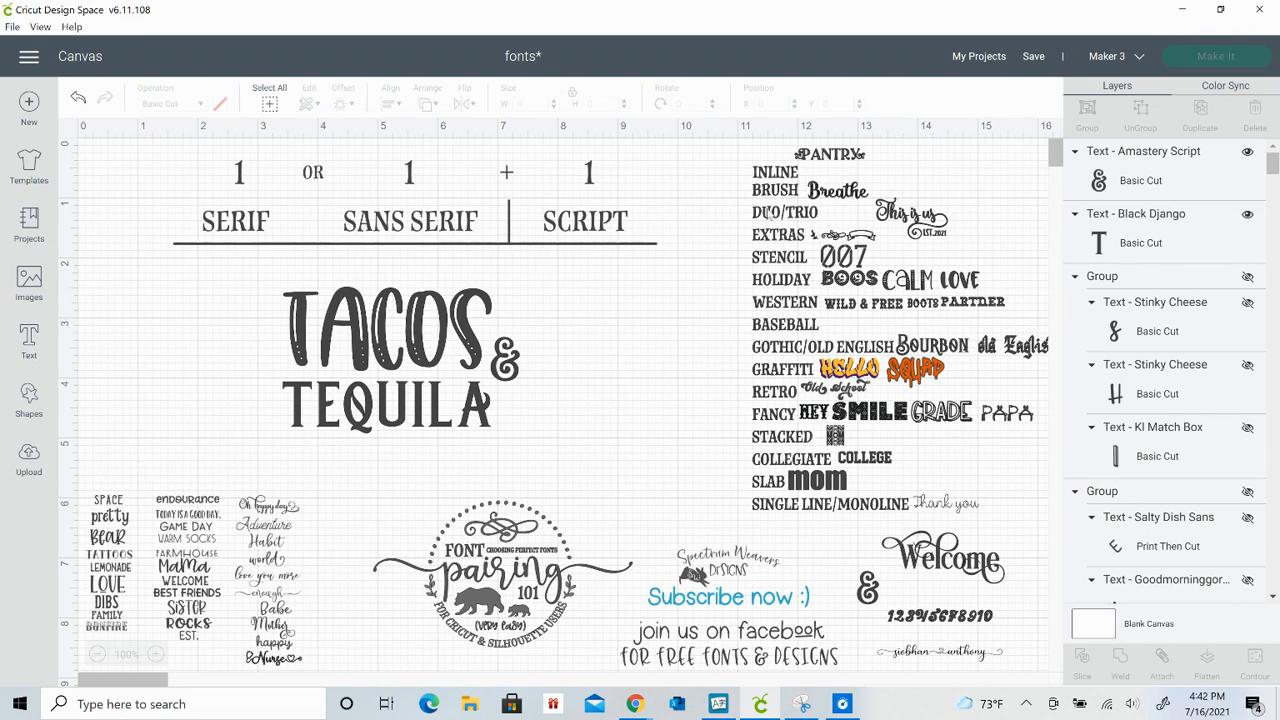
Add a new text box, search the system fonts for "amastery" and set its font to Amastery Extras
{"action": "left_click", "coordinate": [877, 235]}
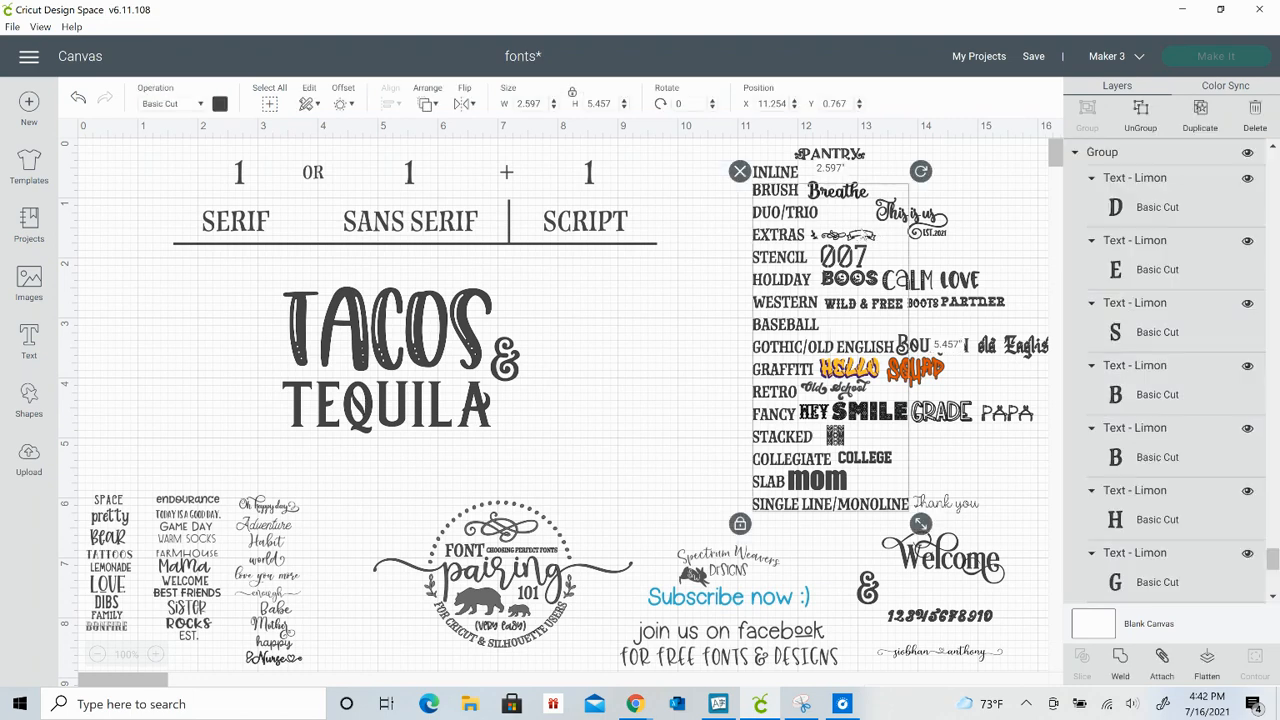
{"action": "left_click", "coordinate": [28, 335]}
{"action": "left_click", "coordinate": [125, 148]}
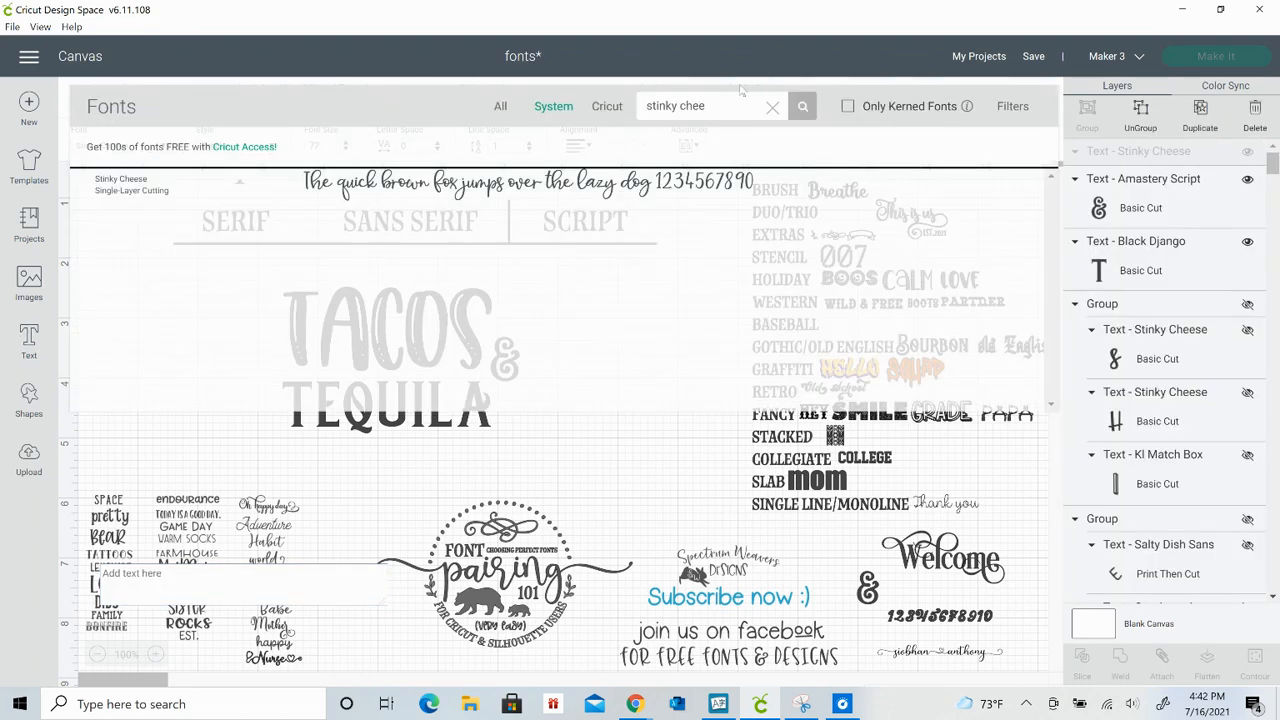
{"action": "key", "text": "BackSpace"}
{"action": "key", "text": "BackSpace"}
{"action": "key", "text": "BackSpace"}
{"action": "key", "text": "BackSpace"}
{"action": "key", "text": "BackSpace"}
{"action": "key", "text": "BackSpace"}
{"action": "key", "text": "BackSpace"}
{"action": "key", "text": "BackSpace"}
{"action": "key", "text": "BackSpace"}
{"action": "key", "text": "BackSpace"}
{"action": "type", "text": "amastery"}
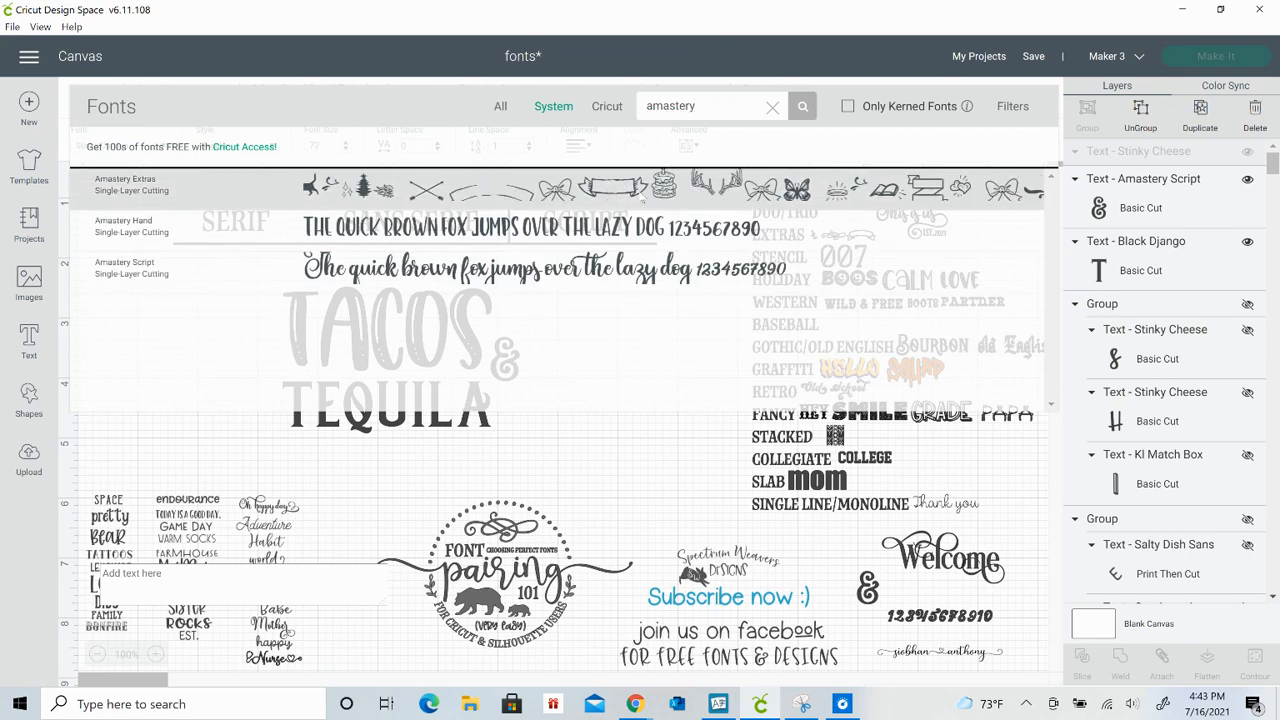
{"action": "left_click", "coordinate": [660, 182]}
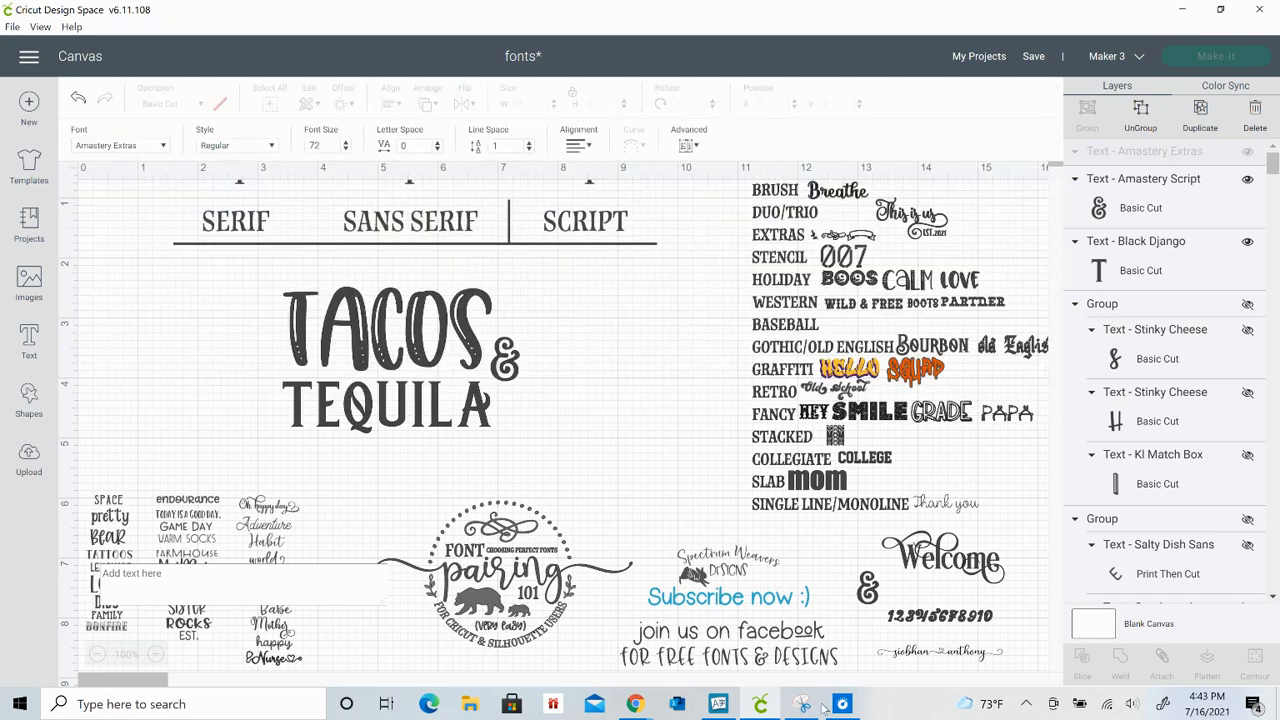
Switch to UI Character Map and copy the burst-lines glyph, U+0021, from the Amastery Extras font
{"action": "left_click", "coordinate": [729, 705]}
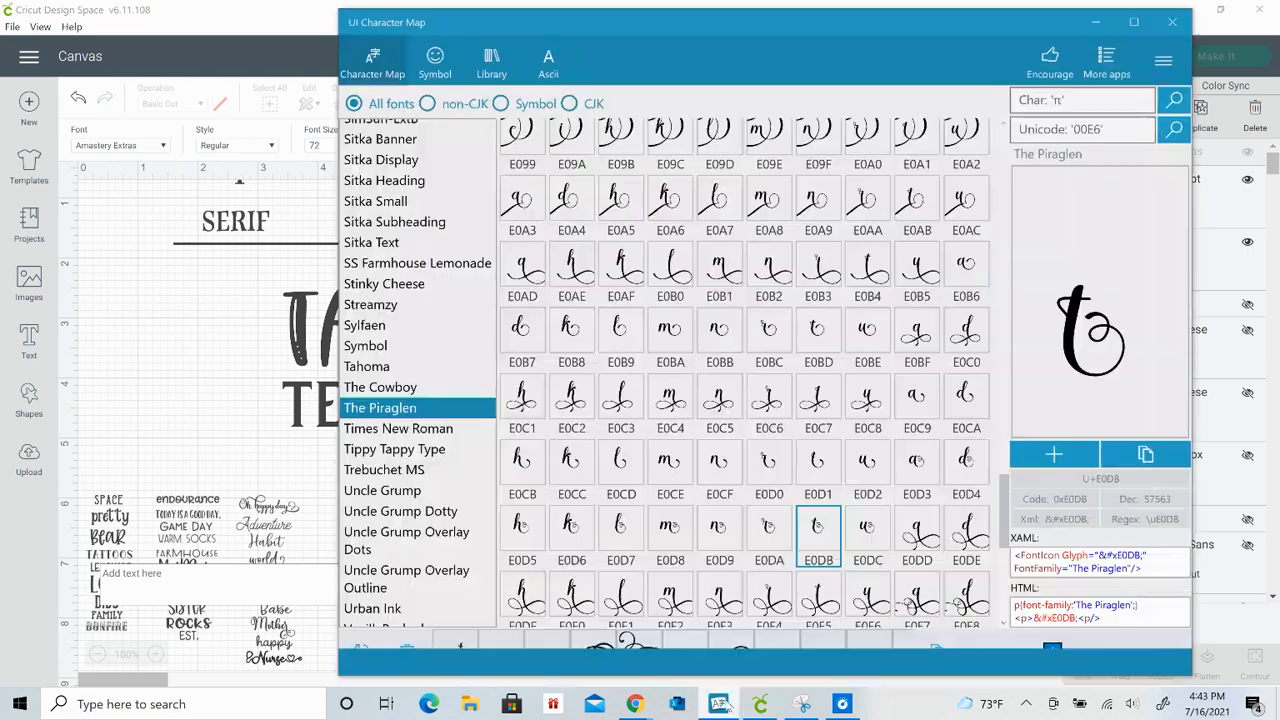
{"action": "left_click_drag", "start_coordinate": [490, 547], "coordinate": [498, 124]}
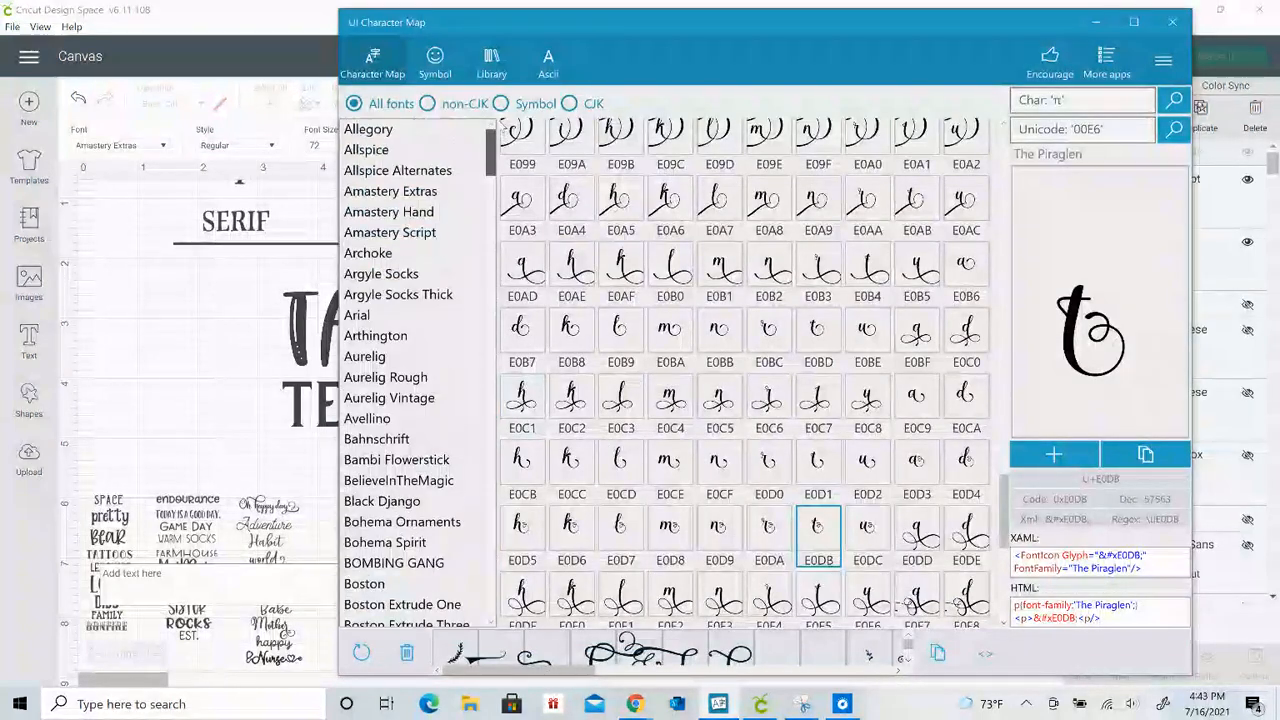
{"action": "left_click", "coordinate": [397, 192]}
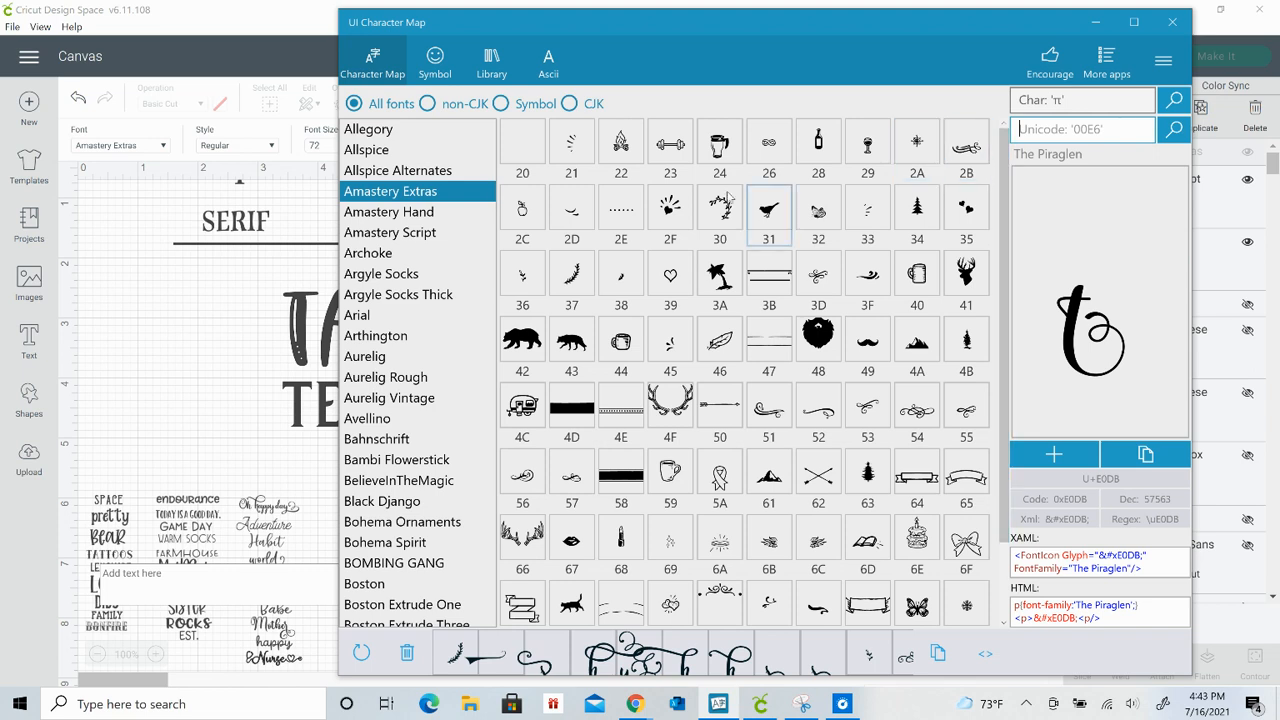
{"action": "left_click", "coordinate": [571, 148]}
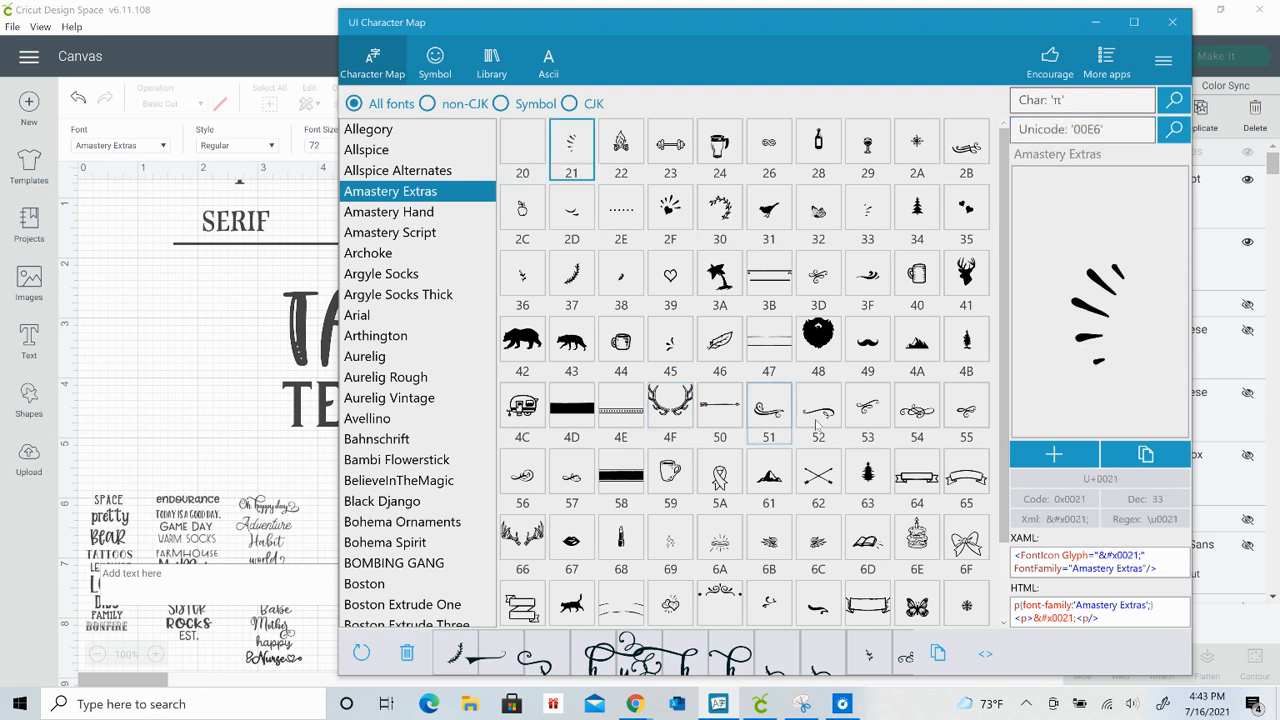
{"action": "left_click", "coordinate": [1075, 456]}
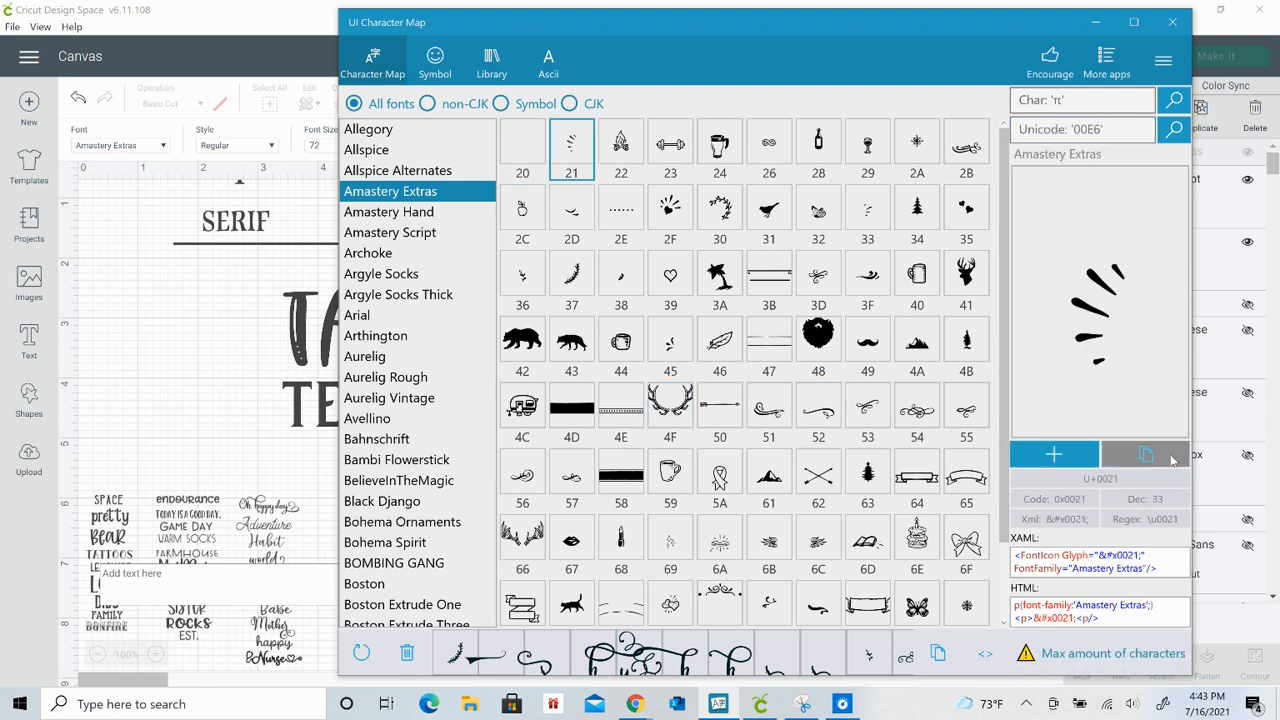
{"action": "left_click", "coordinate": [1140, 456]}
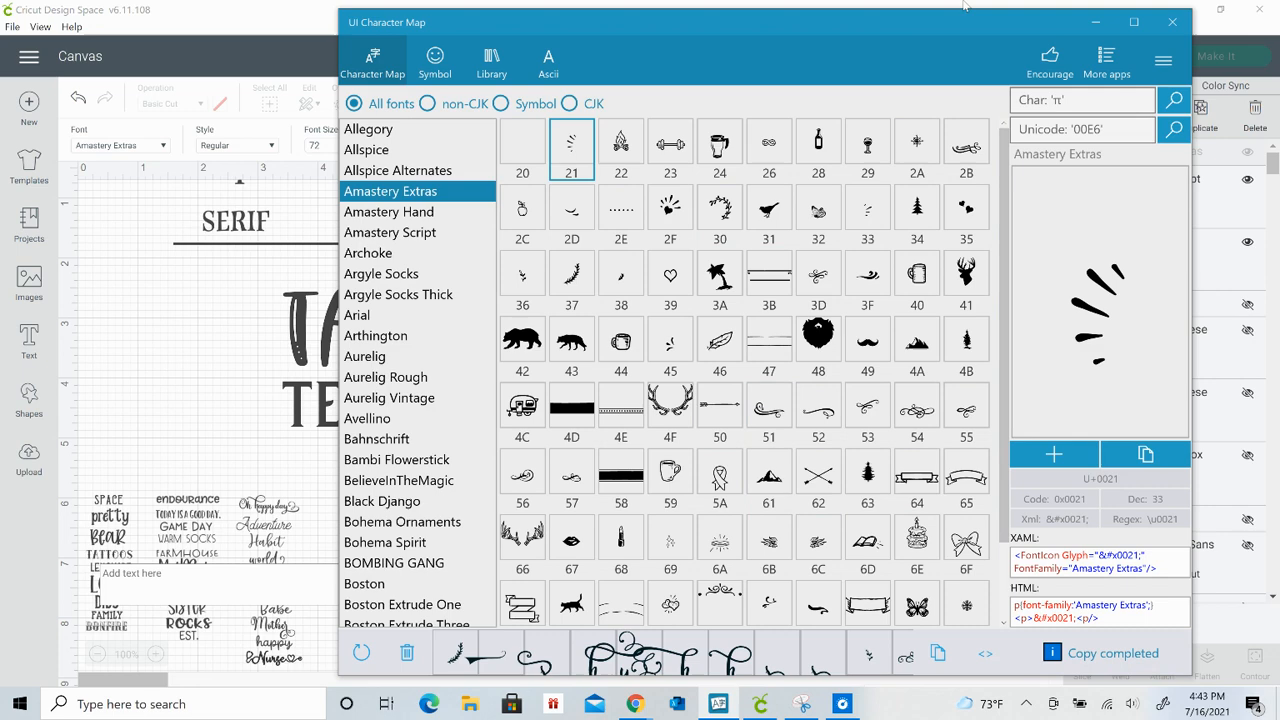
Return to Cricut Design Space, paste the burst-lines glyph into the empty Amastery Extras text box and place it just left of "TACOS"
{"action": "left_click", "coordinate": [1095, 21]}
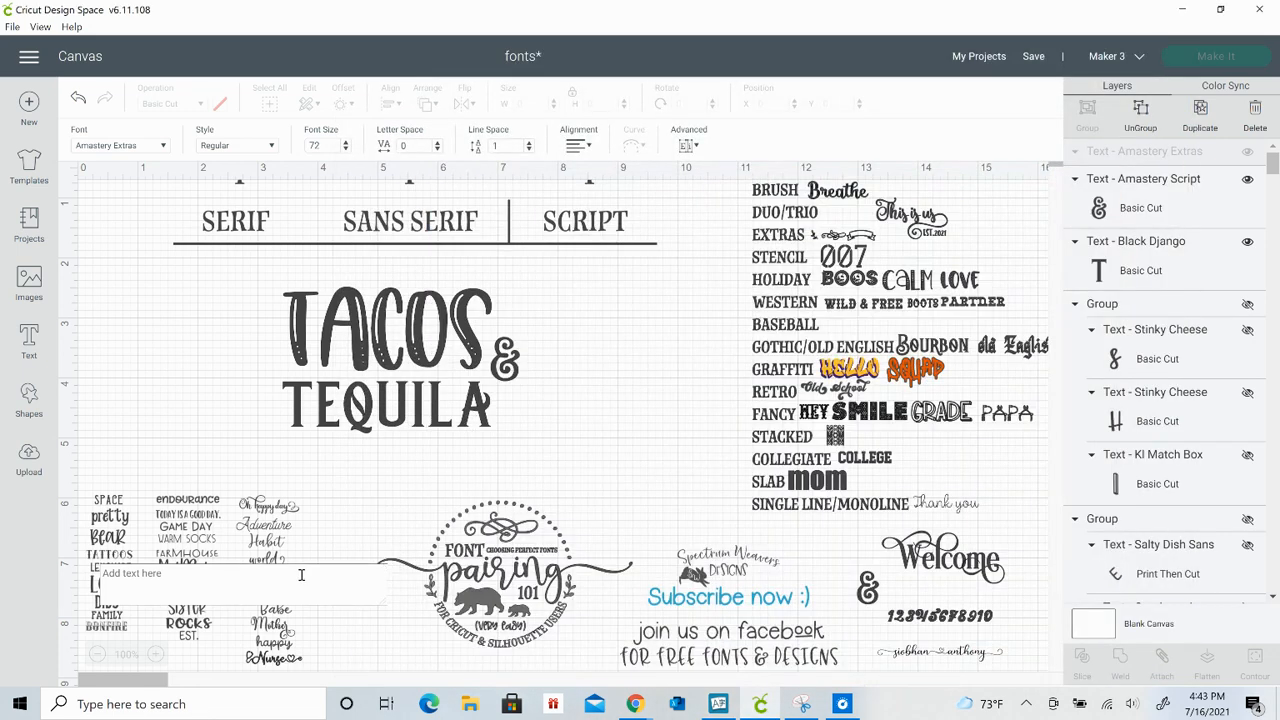
{"action": "left_click", "coordinate": [191, 584]}
{"action": "key", "text": "ctrl+v"}
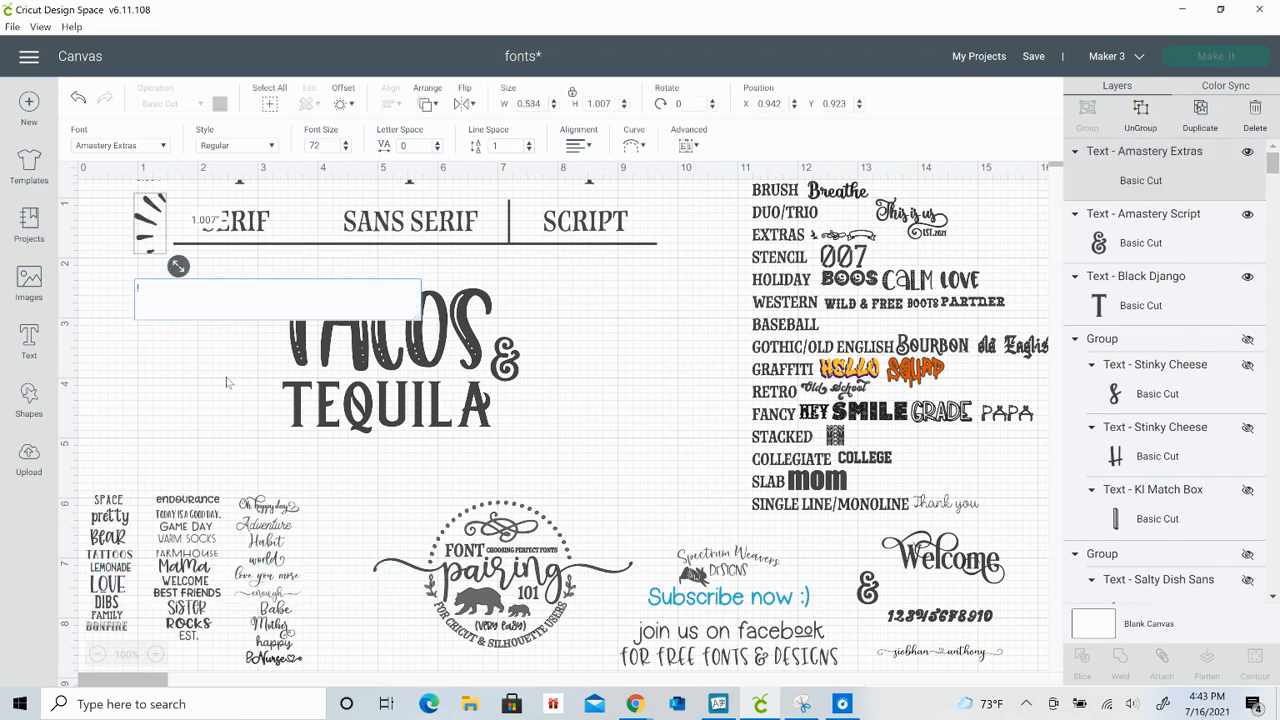
{"action": "left_click", "coordinate": [161, 376]}
{"action": "left_click_drag", "start_coordinate": [147, 249], "coordinate": [262, 349]}
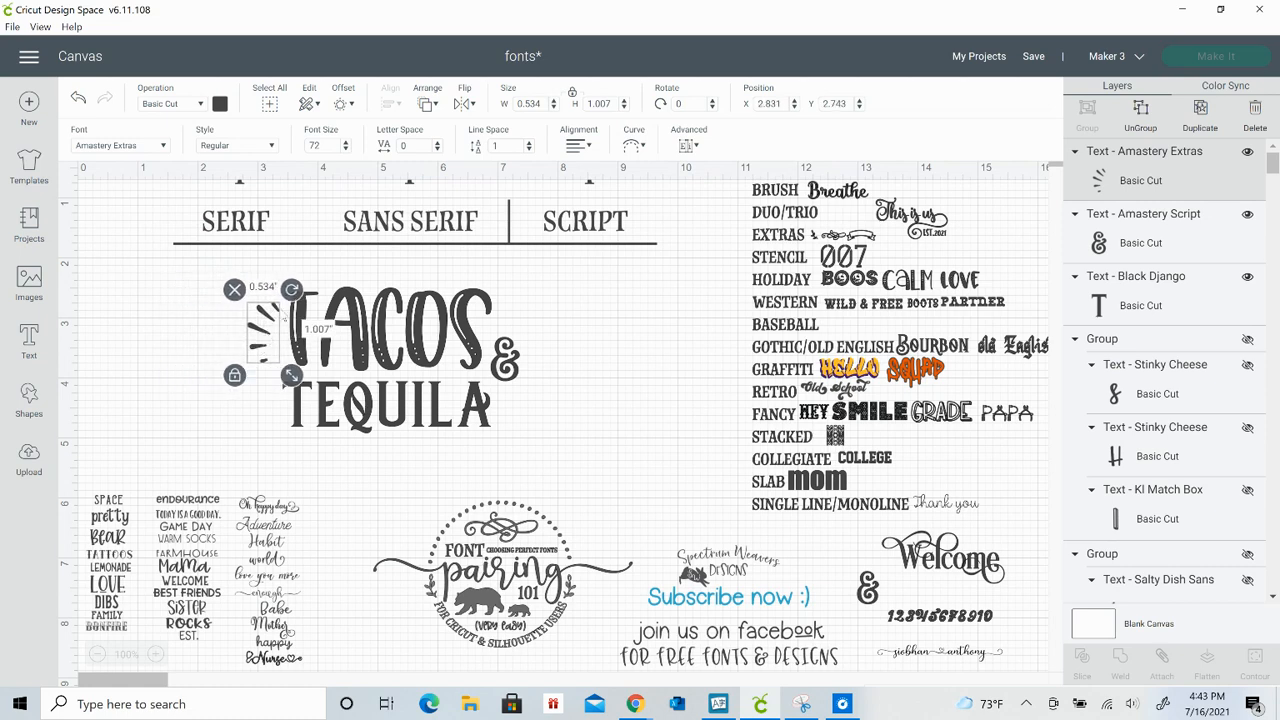
Rotate the burst lines slightly counterclockwise to about 351.3° and enlarge them to about 0.59 in wide
{"action": "left_click_drag", "start_coordinate": [292, 292], "coordinate": [286, 289]}
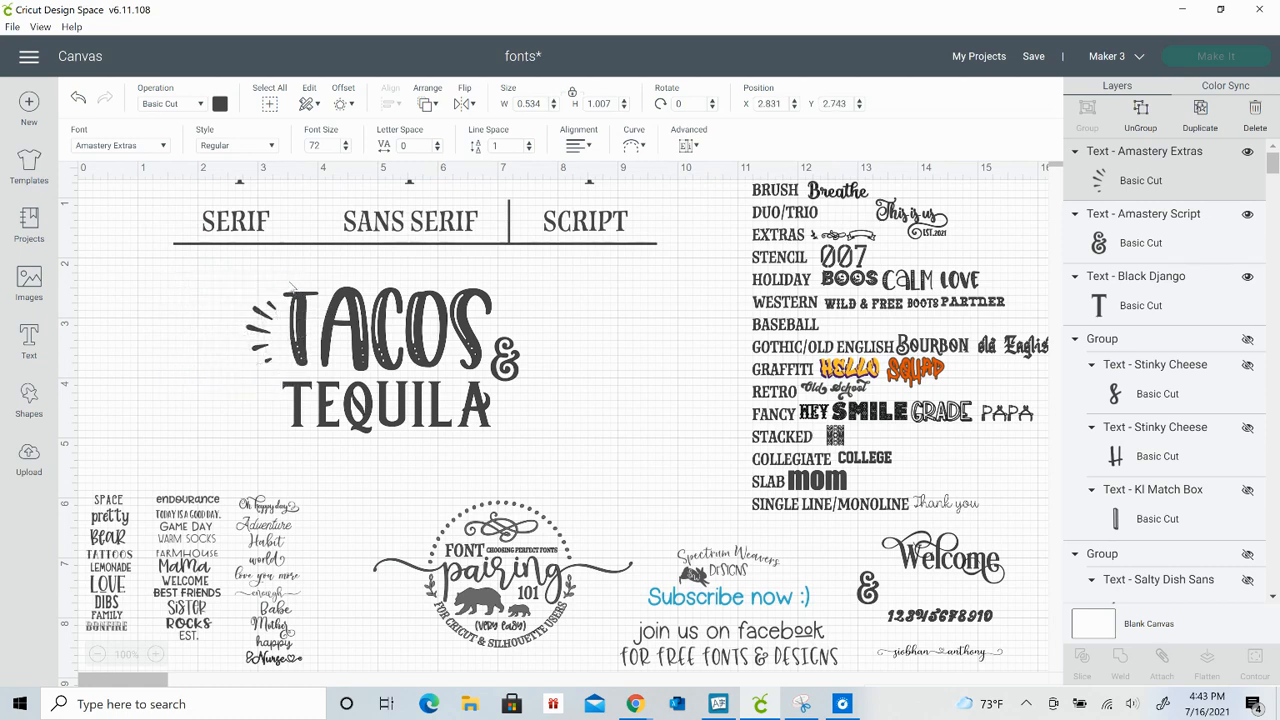
{"action": "left_click_drag", "start_coordinate": [299, 372], "coordinate": [301, 377]}
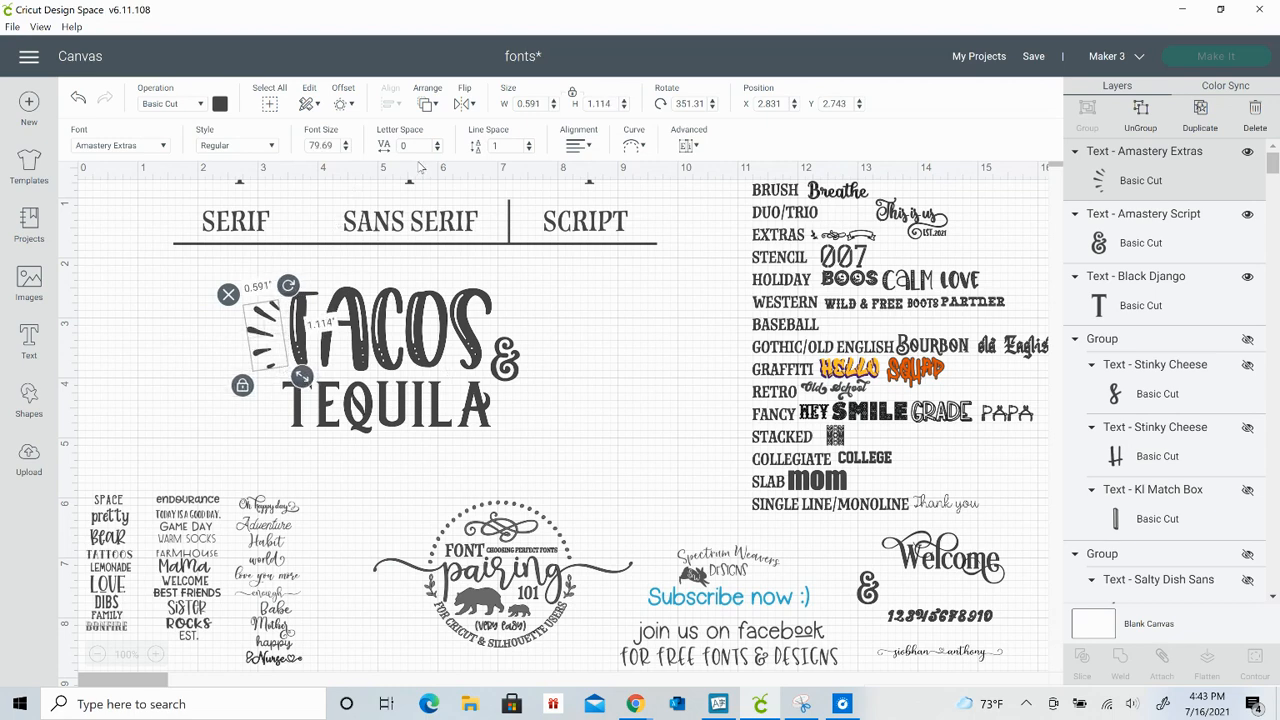
{"action": "left_click", "coordinate": [160, 347]}
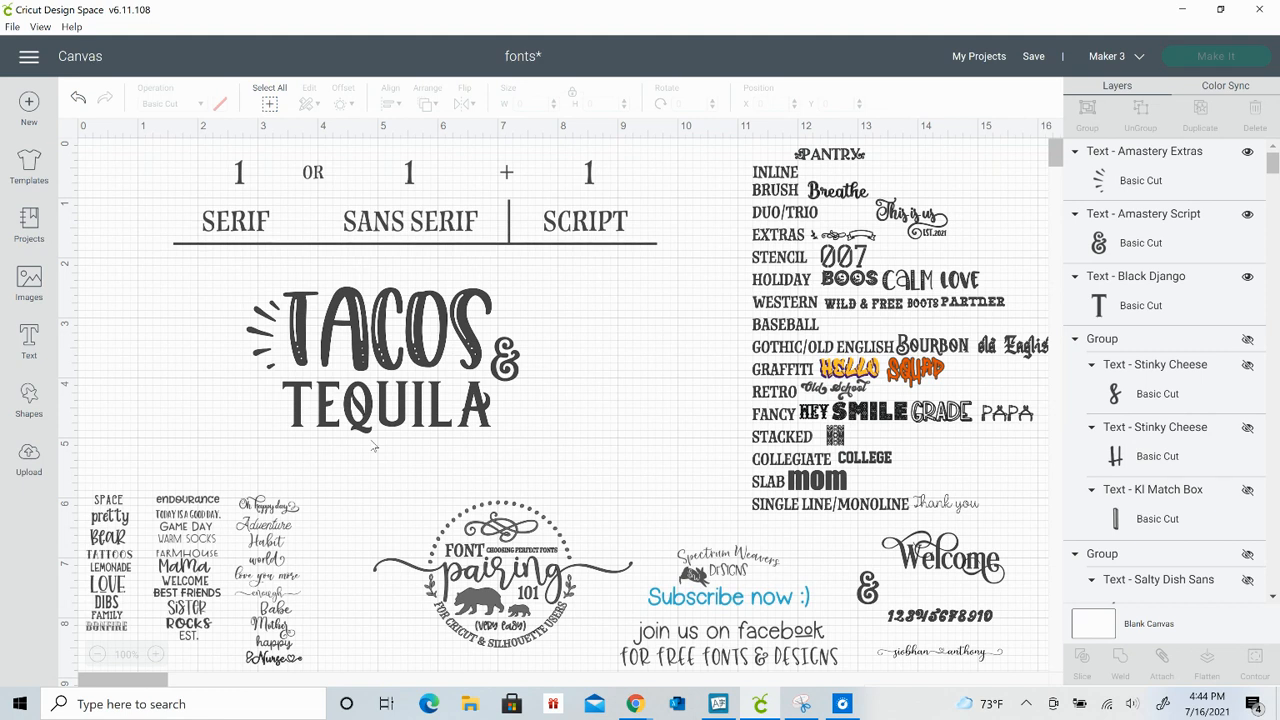
Enlarge the complete "TACOS & TEQUILA" layout, including the burst lines, to about 4.7 in wide
{"action": "left_click_drag", "start_coordinate": [210, 297], "coordinate": [540, 452]}
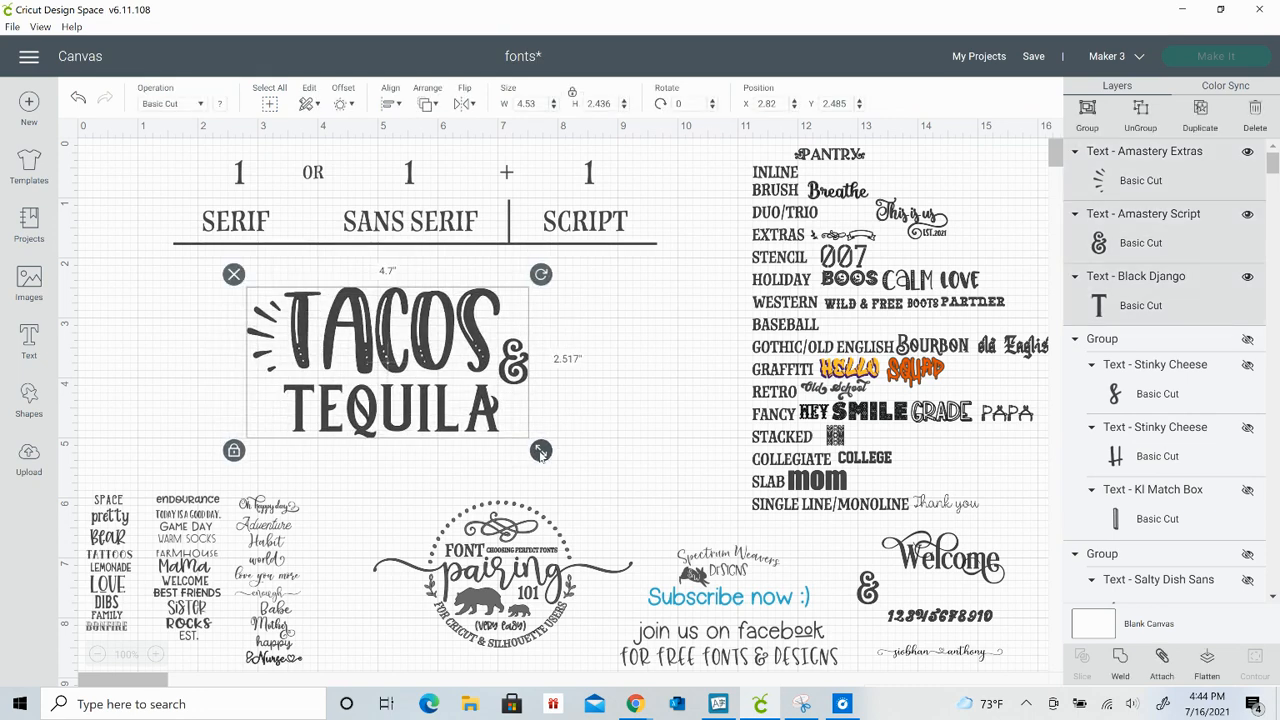
{"action": "left_click", "coordinate": [604, 405]}
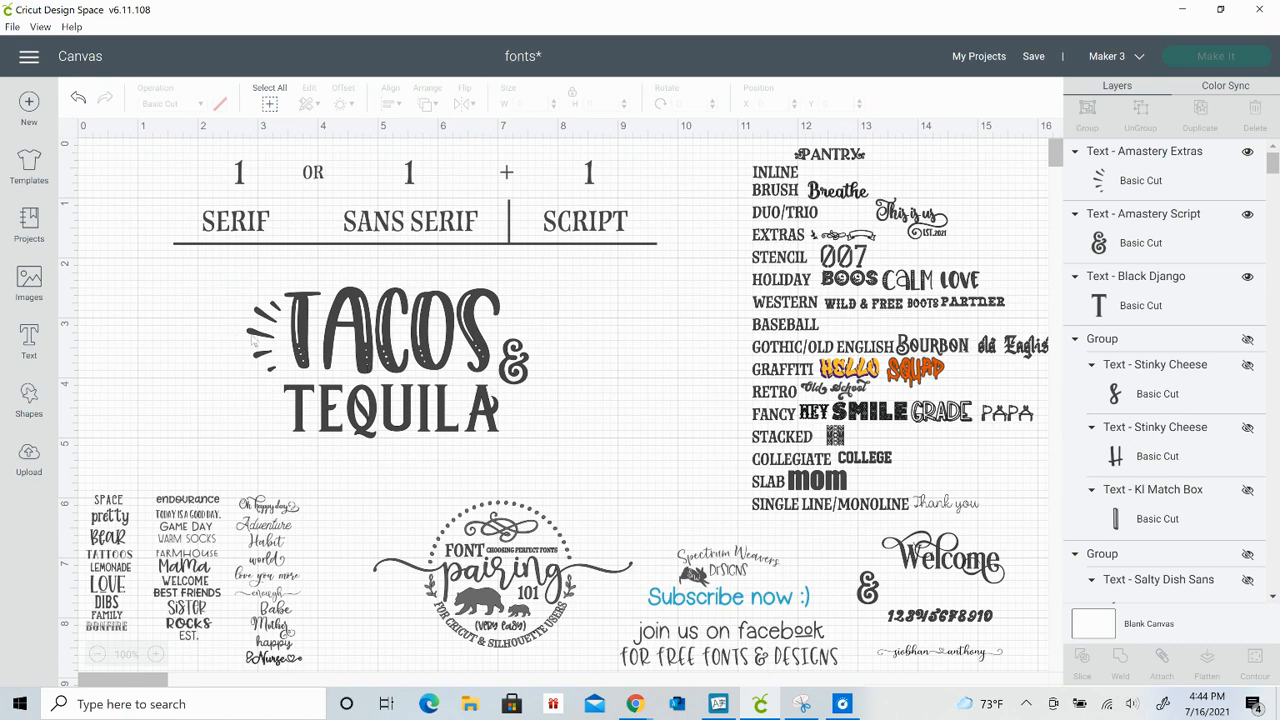
Move the burst lines and ampersand outward, and curve "TACOS" into an arch with a diameter of about 5.023 above "TEQUILA"
{"action": "left_click_drag", "start_coordinate": [255, 338], "coordinate": [195, 338]}
{"action": "left_click_drag", "start_coordinate": [524, 369], "coordinate": [592, 368]}
{"action": "left_click", "coordinate": [494, 362]}
{"action": "left_click_drag", "start_coordinate": [513, 393], "coordinate": [488, 377]}
{"action": "left_click", "coordinate": [633, 145]}
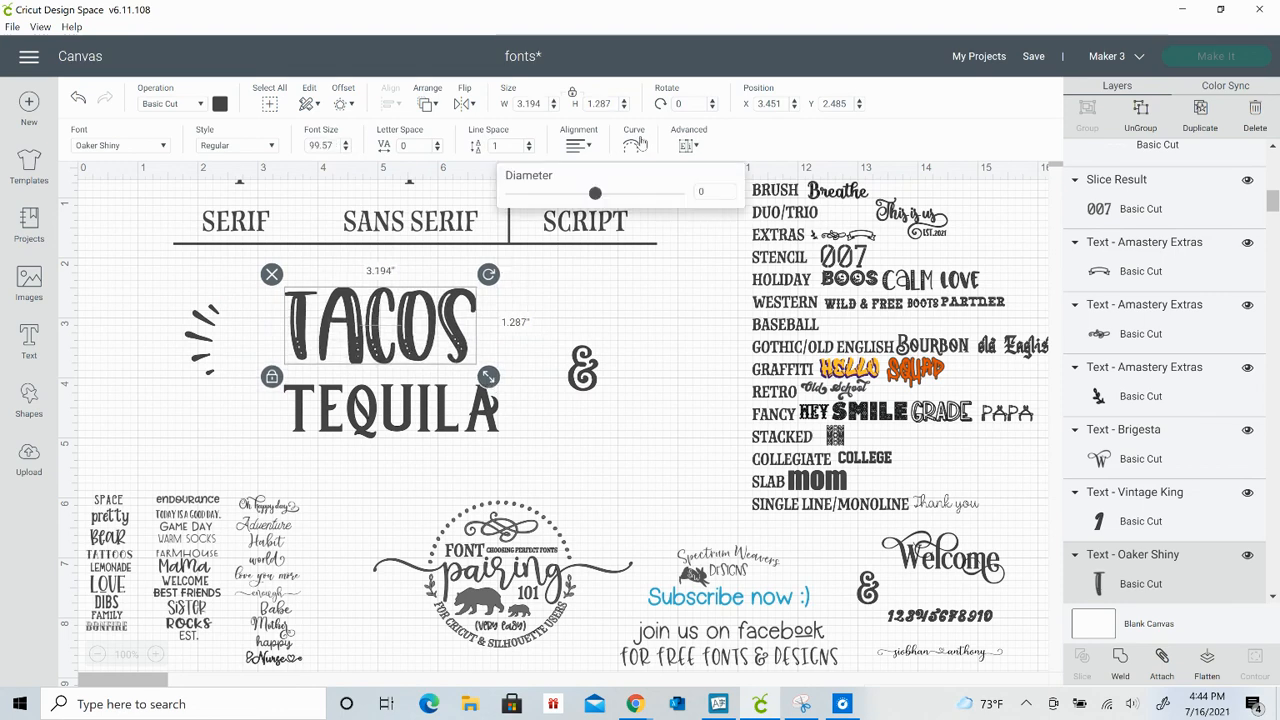
{"action": "left_click_drag", "start_coordinate": [601, 194], "coordinate": [648, 191]}
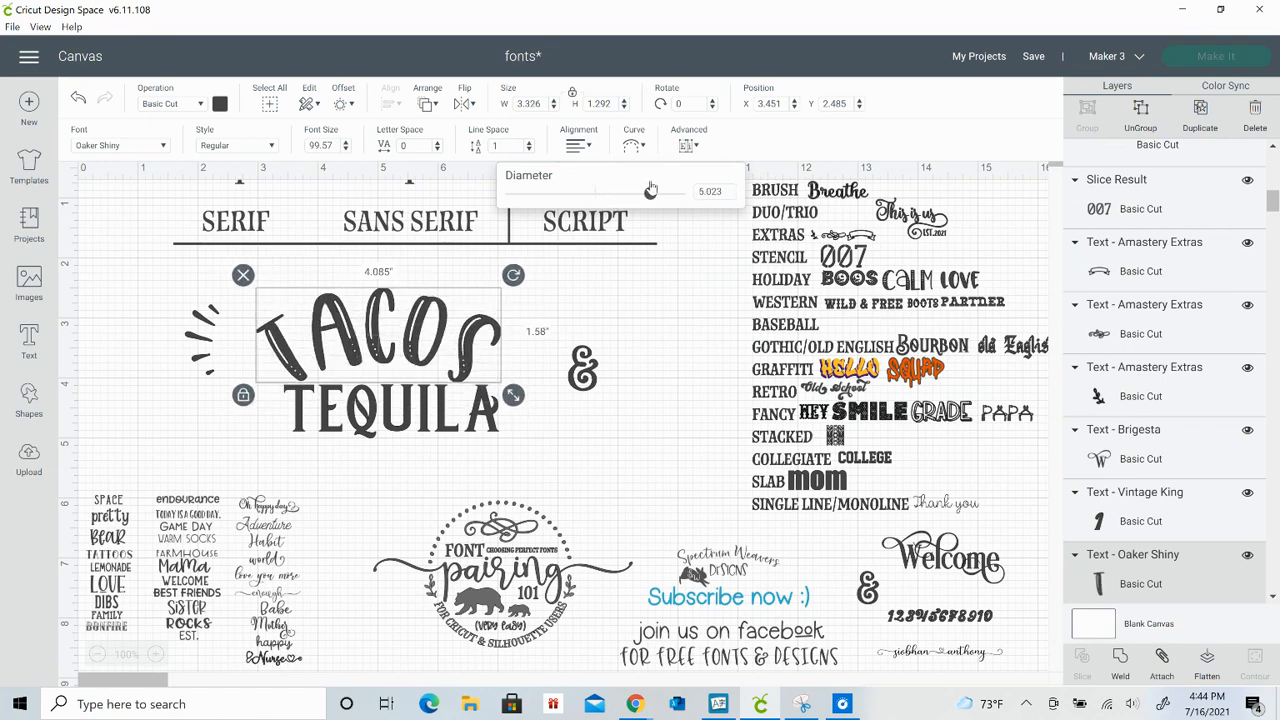
{"action": "left_click", "coordinate": [431, 483]}
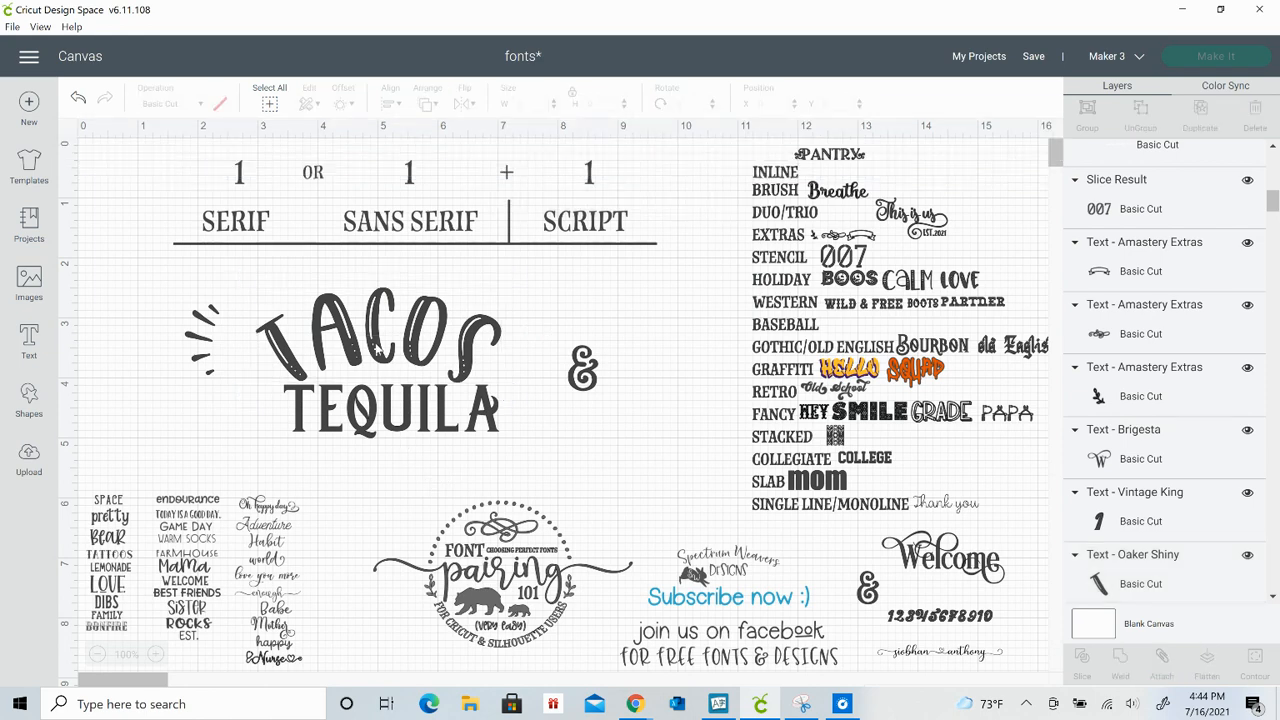
{"action": "left_click", "coordinate": [380, 350]}
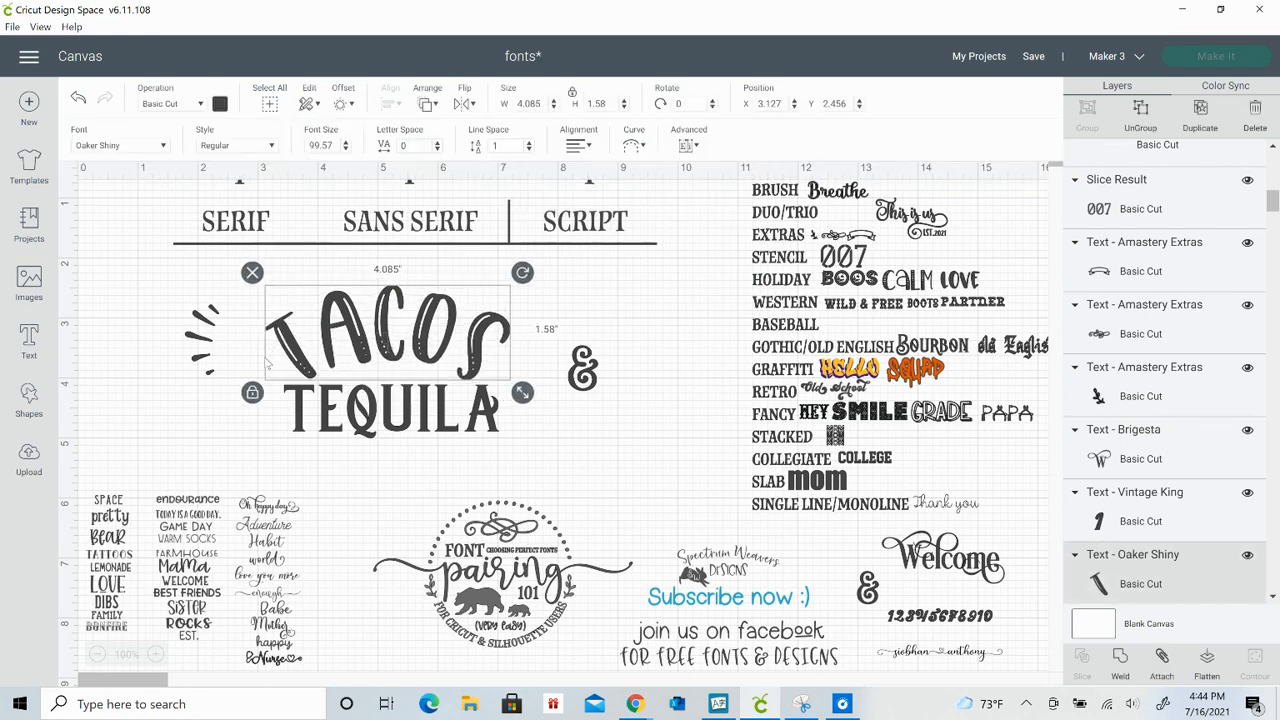
Move the burst lines and the ampersand back in against the lower ends of the arched "TACOS"
{"action": "left_click_drag", "start_coordinate": [204, 336], "coordinate": [262, 383]}
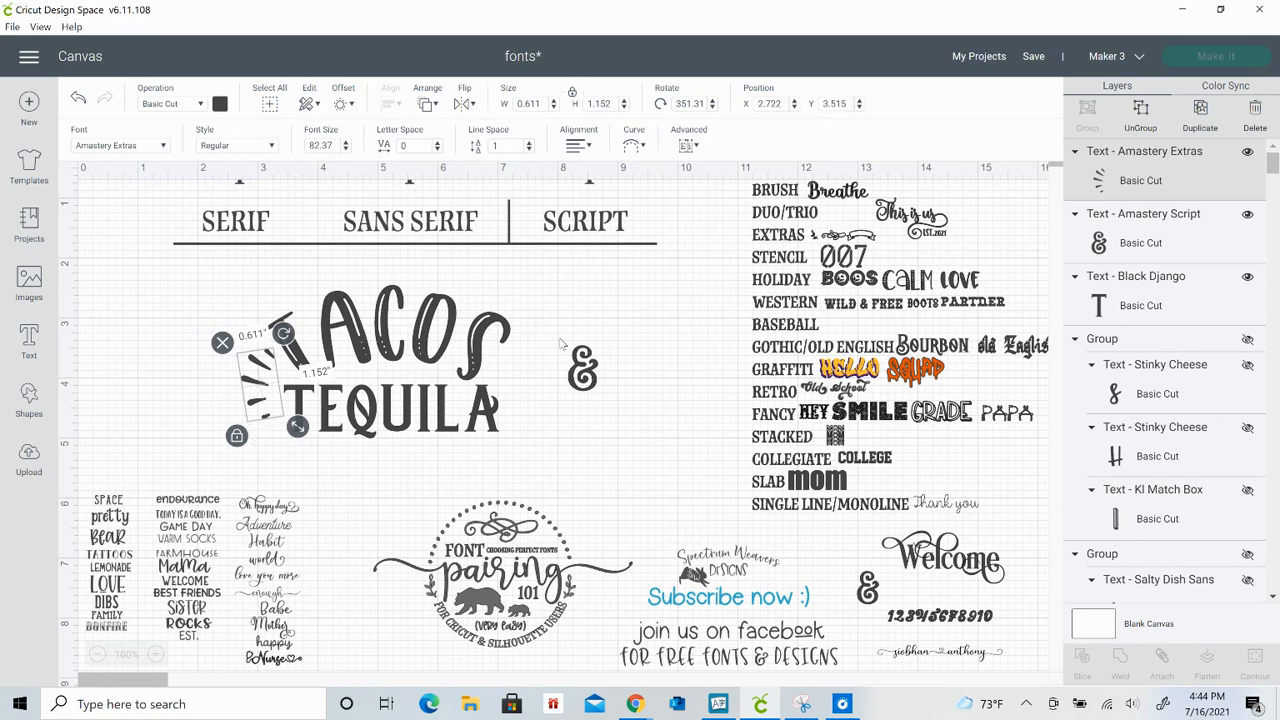
{"action": "left_click", "coordinate": [578, 366]}
{"action": "left_click_drag", "start_coordinate": [578, 366], "coordinate": [500, 377]}
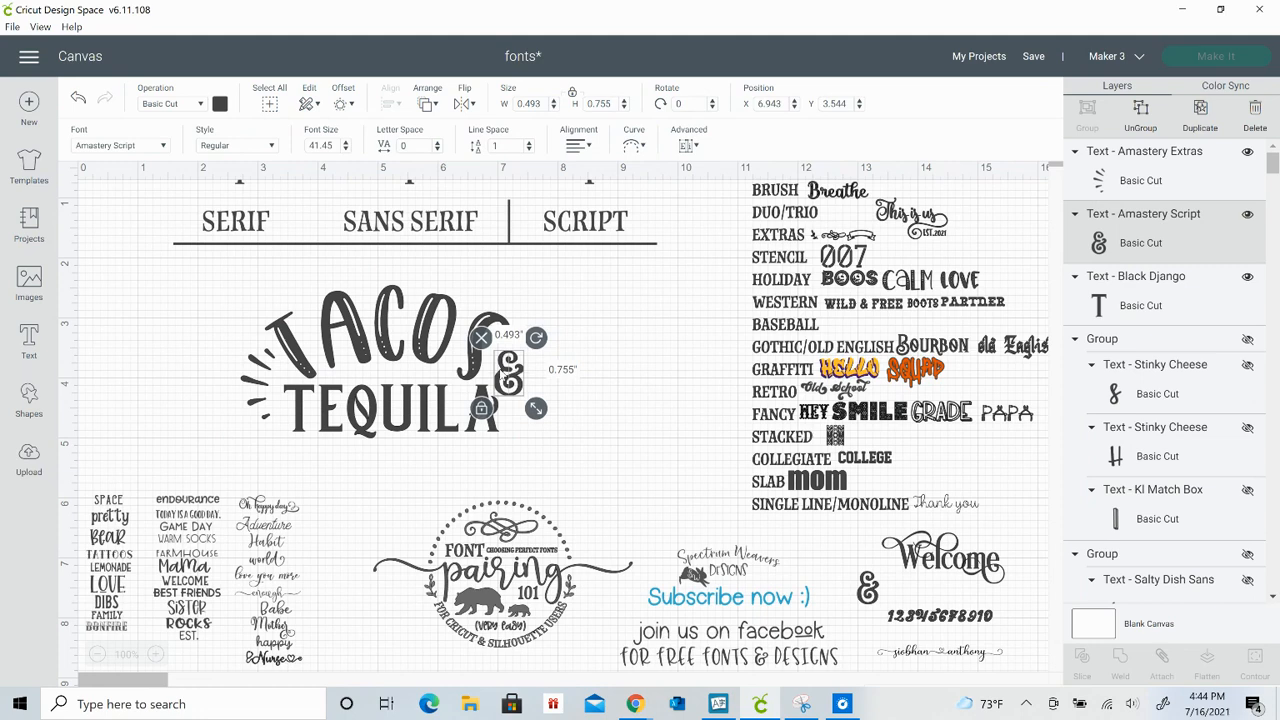
{"action": "left_click", "coordinate": [645, 371]}
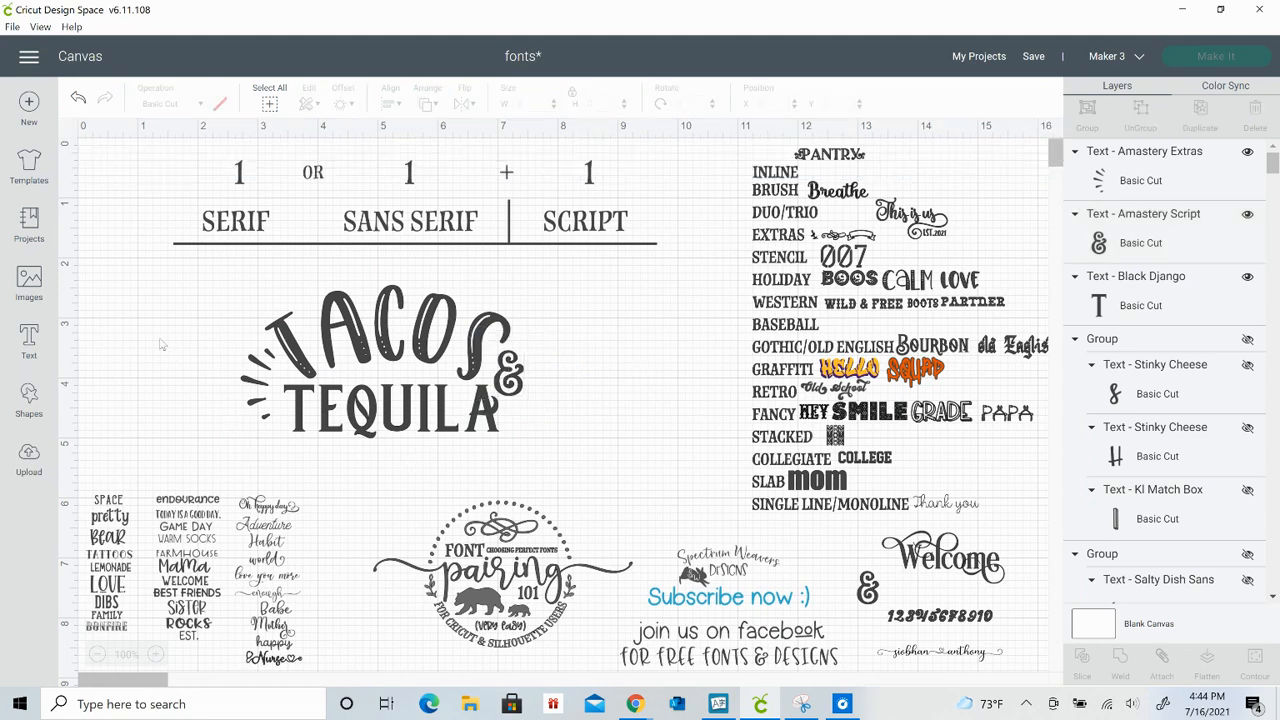
Shrink the finished "TACOS & TEQUILA" layout to about 1.65 in wide, then group its parts and hide the group
{"action": "left_click_drag", "start_coordinate": [177, 316], "coordinate": [622, 438]}
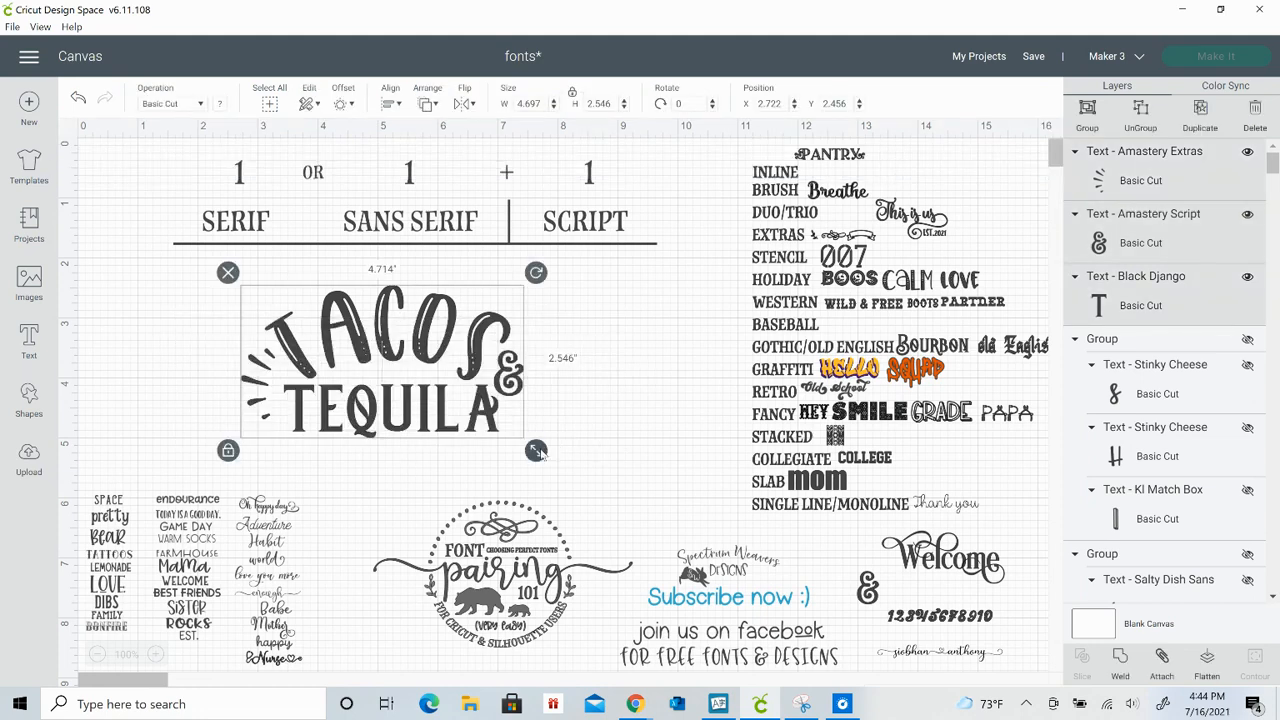
{"action": "left_click_drag", "start_coordinate": [536, 450], "coordinate": [318, 360]}
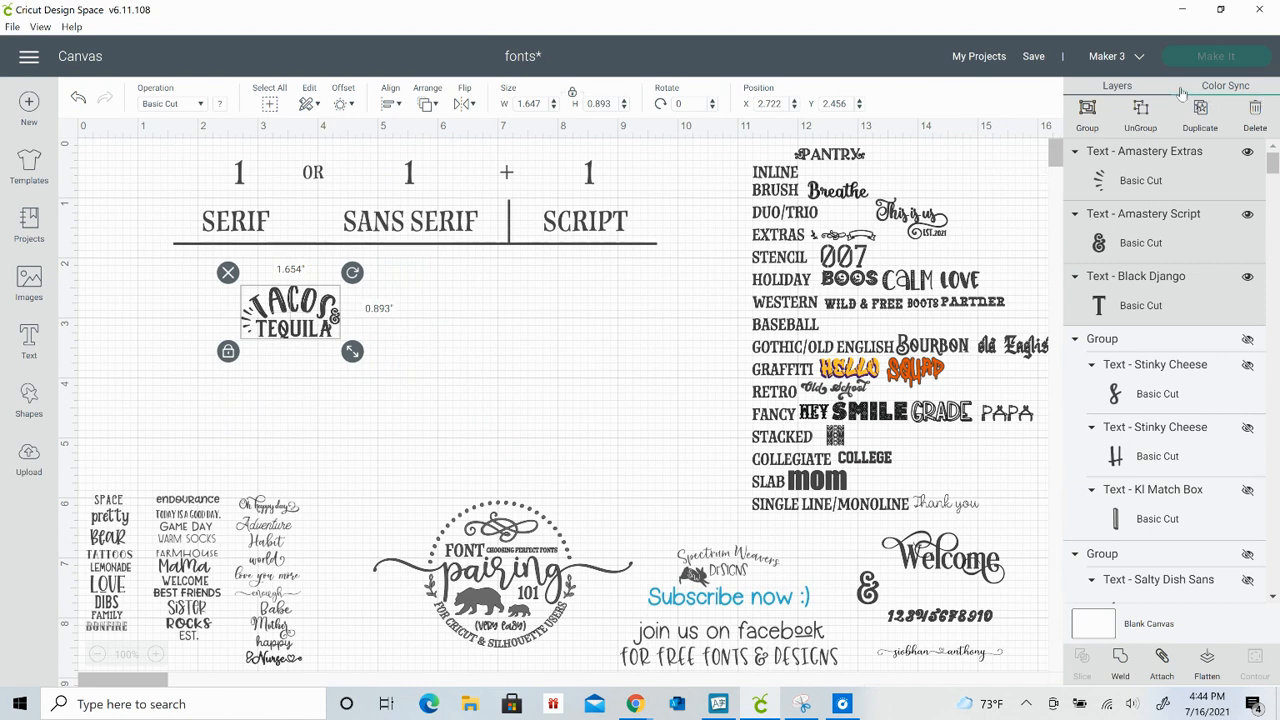
{"action": "left_click", "coordinate": [1088, 110]}
{"action": "left_click", "coordinate": [1247, 152]}
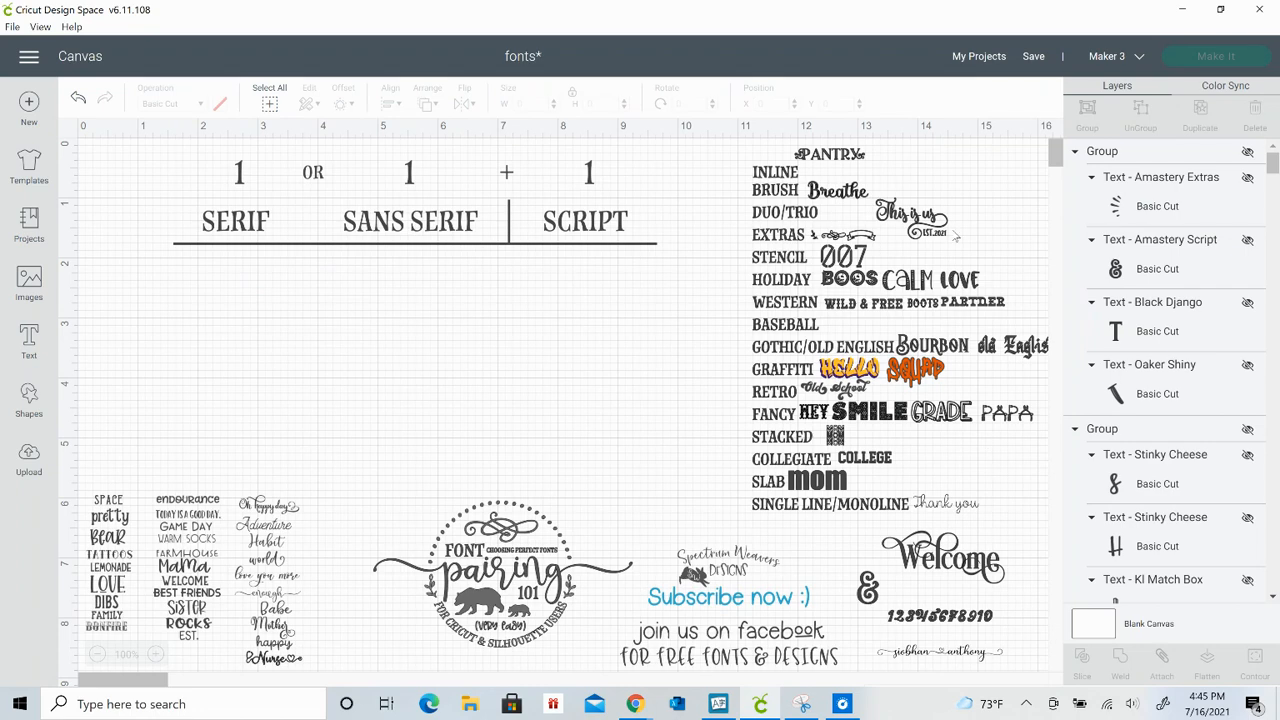
{"action": "left_click_drag", "start_coordinate": [853, 287], "coordinate": [627, 402]}
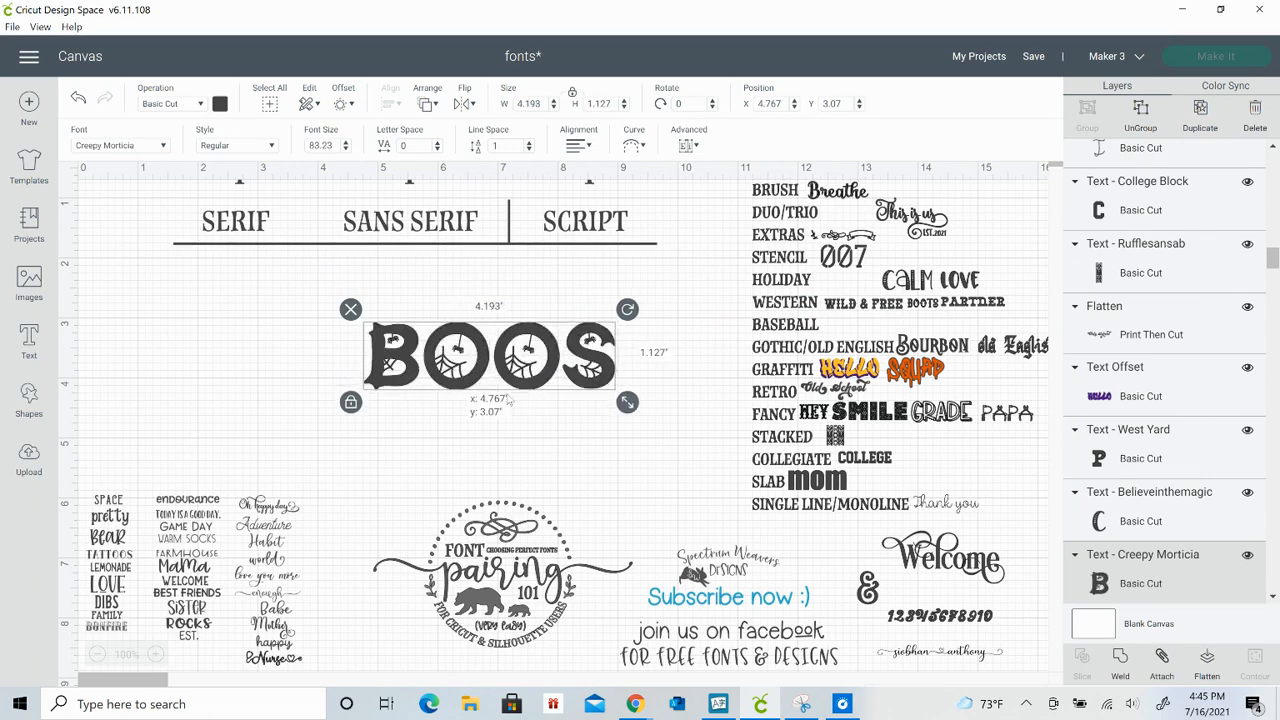
{"action": "left_click_drag", "start_coordinate": [544, 405], "coordinate": [428, 404]}
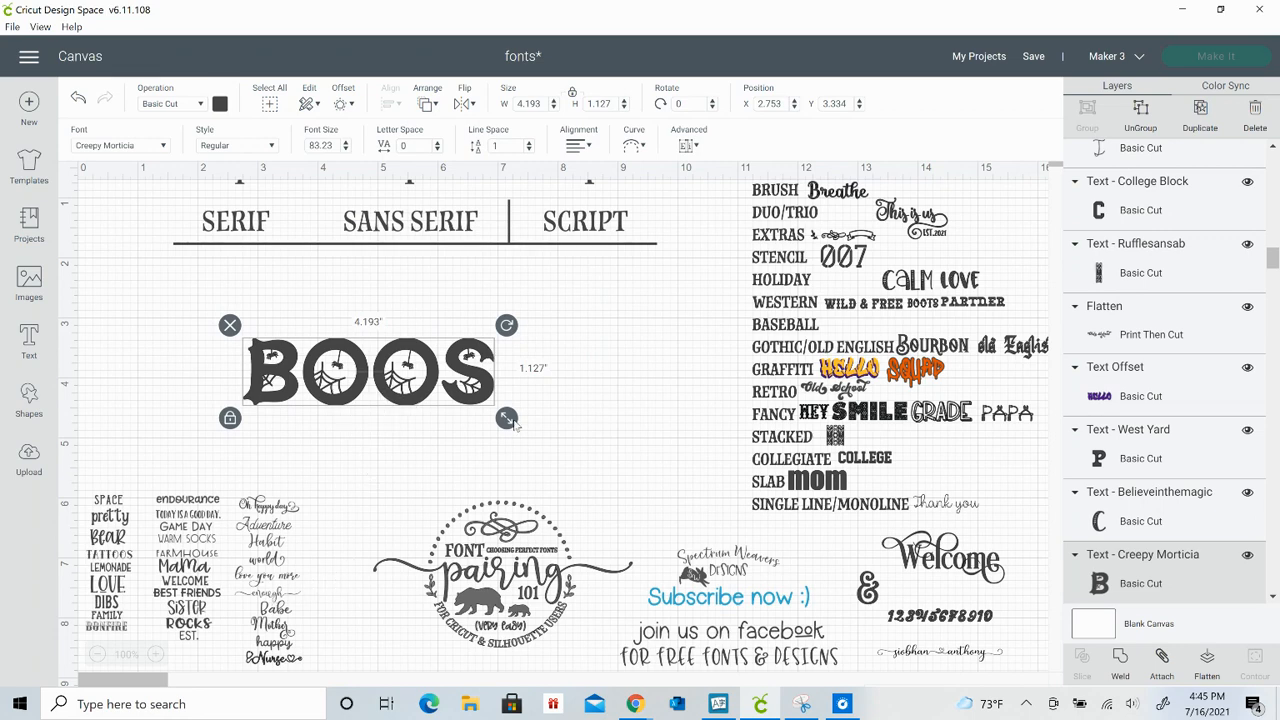
{"action": "left_click_drag", "start_coordinate": [507, 418], "coordinate": [849, 282]}
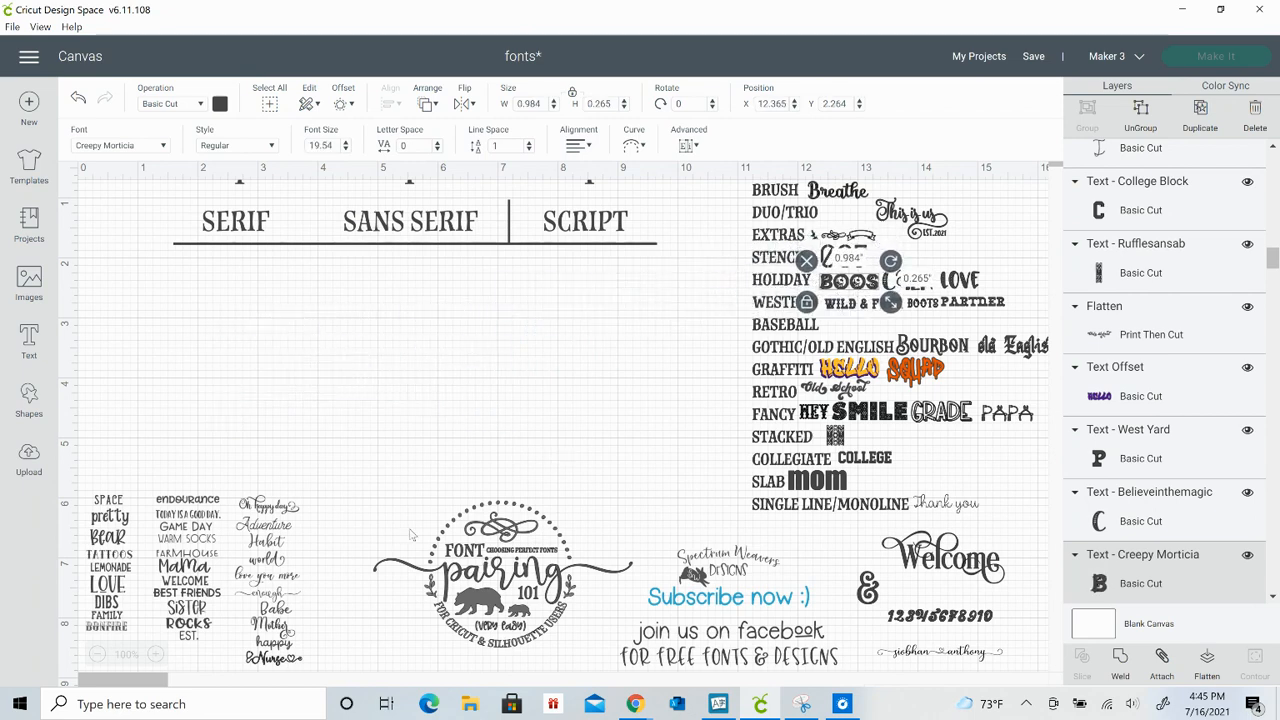
Duplicate the Wholestory word "enough" and enlarge the copy to about 7.38 in wide in the canvas's empty middle area
{"action": "left_click", "coordinate": [282, 592]}
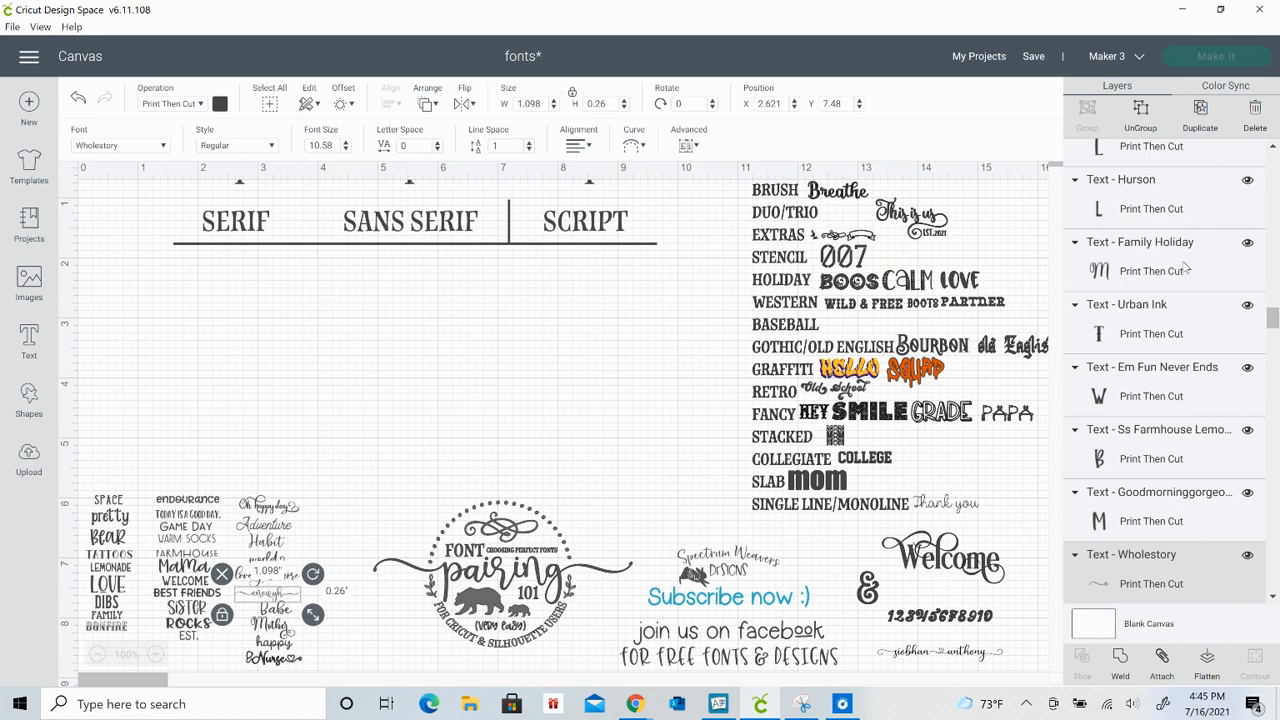
{"action": "left_click", "coordinate": [1200, 115]}
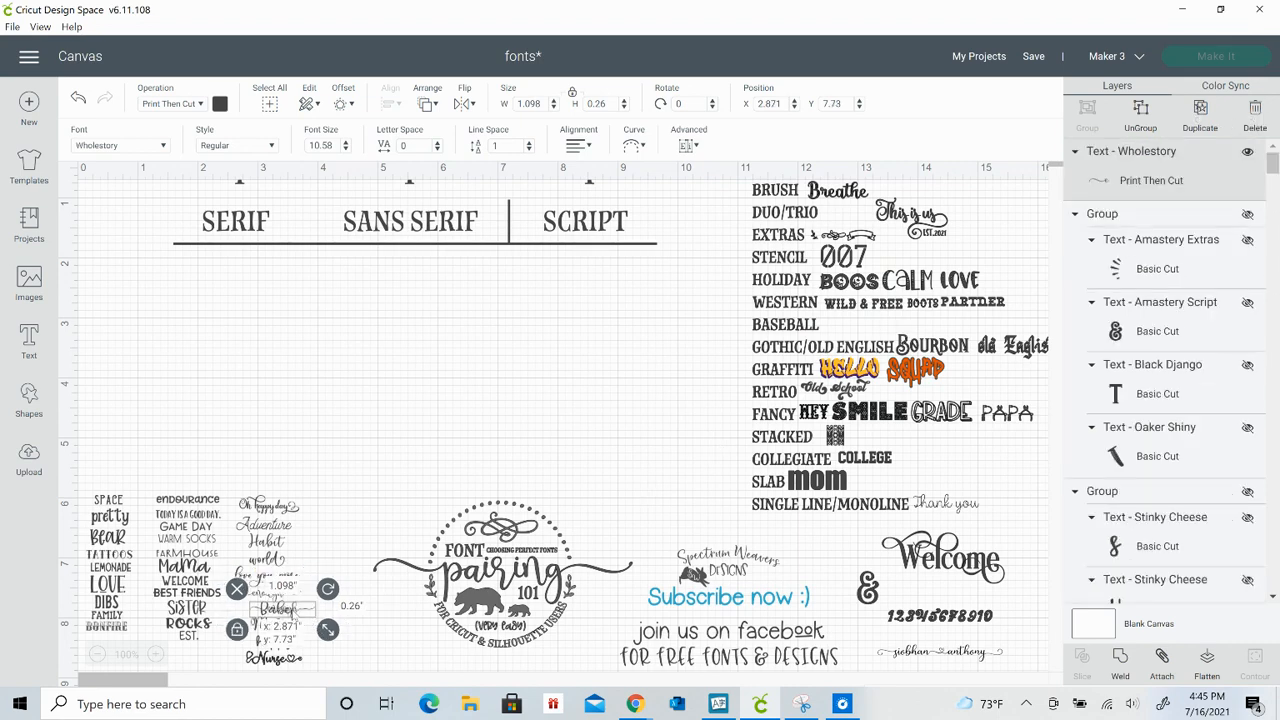
{"action": "left_click_drag", "start_coordinate": [295, 614], "coordinate": [551, 443]}
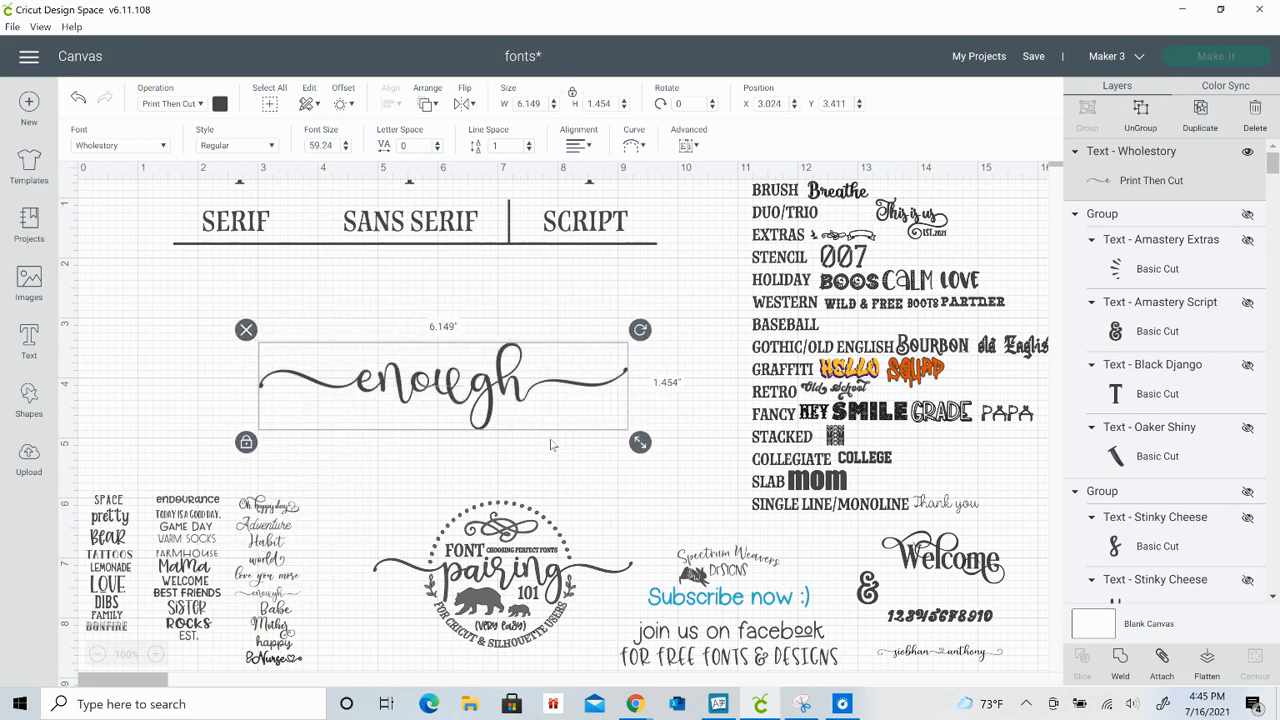
{"action": "left_click", "coordinate": [628, 490]}
{"action": "left_click_drag", "start_coordinate": [508, 385], "coordinate": [420, 359]}
{"action": "left_click_drag", "start_coordinate": [552, 418], "coordinate": [622, 433]}
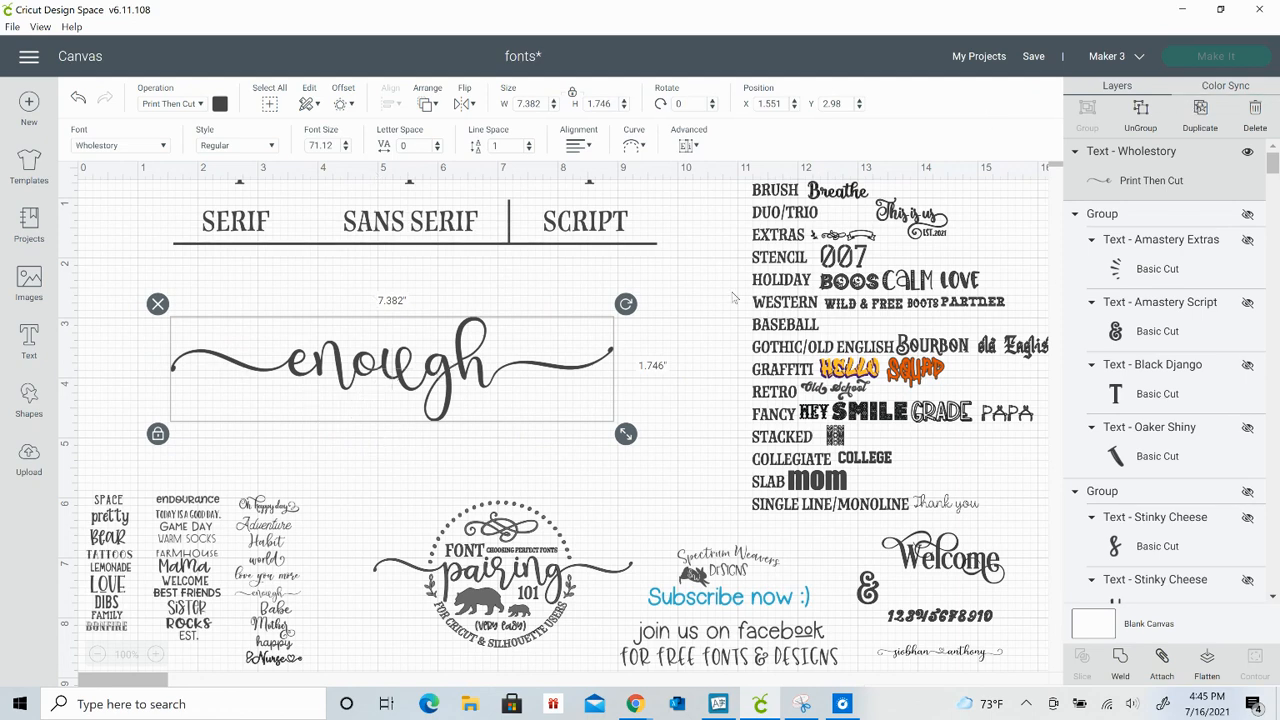
Duplicate the large "enough", placing one copy over the "SERIF" and "SCRIPT" headings and the other in the empty space below them
{"action": "left_click", "coordinate": [1200, 108]}
{"action": "left_click_drag", "start_coordinate": [446, 408], "coordinate": [468, 478]}
{"action": "left_click_drag", "start_coordinate": [446, 356], "coordinate": [500, 222]}
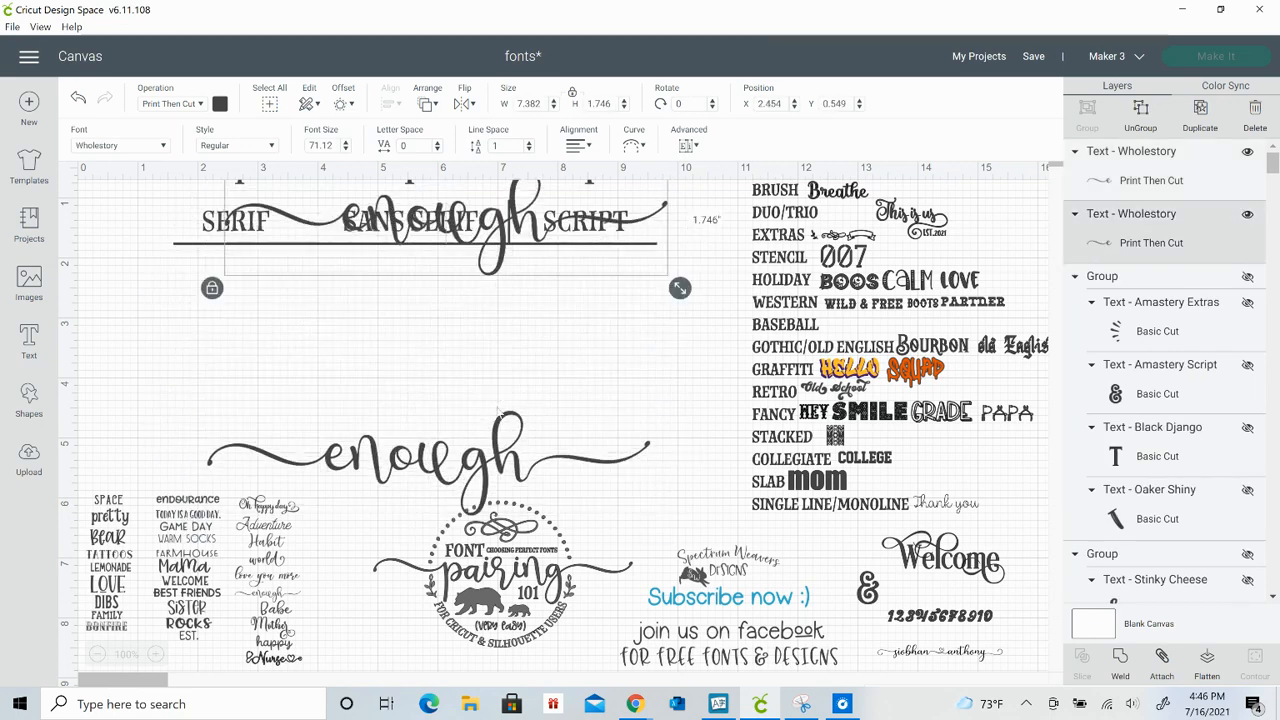
{"action": "left_click_drag", "start_coordinate": [521, 477], "coordinate": [517, 397]}
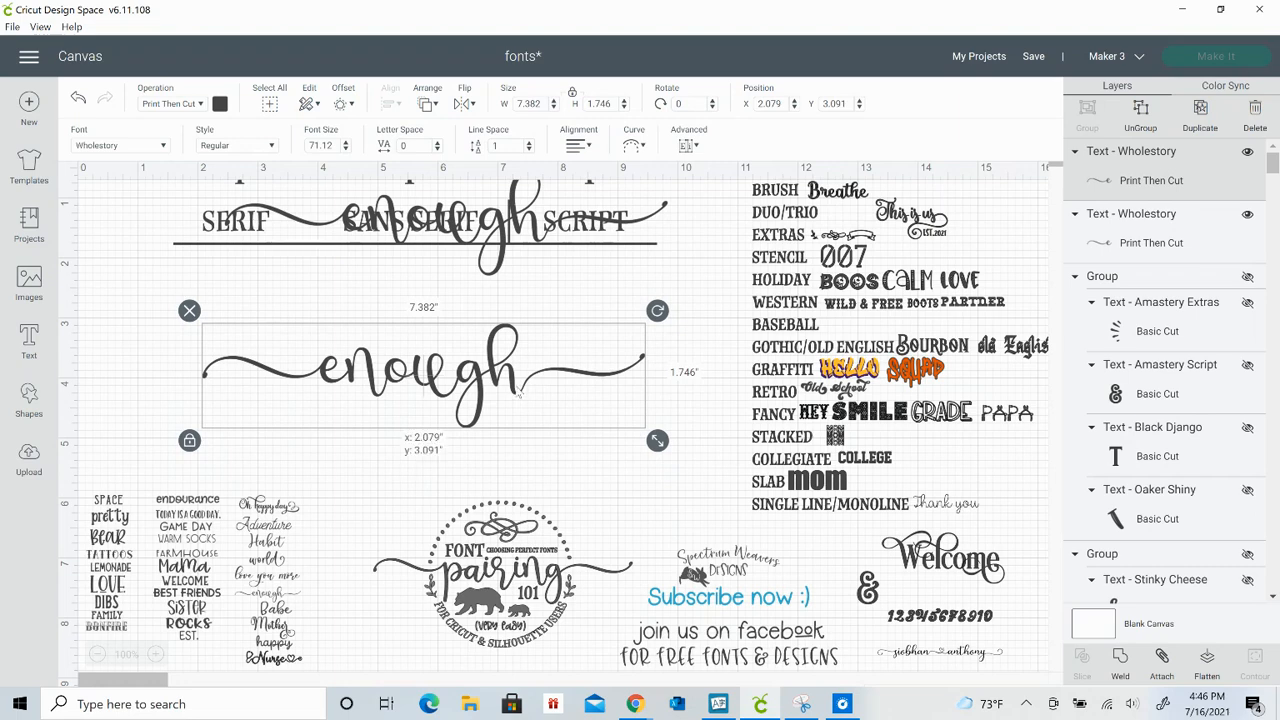
In the lower "enough" copy, replace everything before the final swash h with "ara"
{"action": "double_click", "coordinate": [517, 397]}
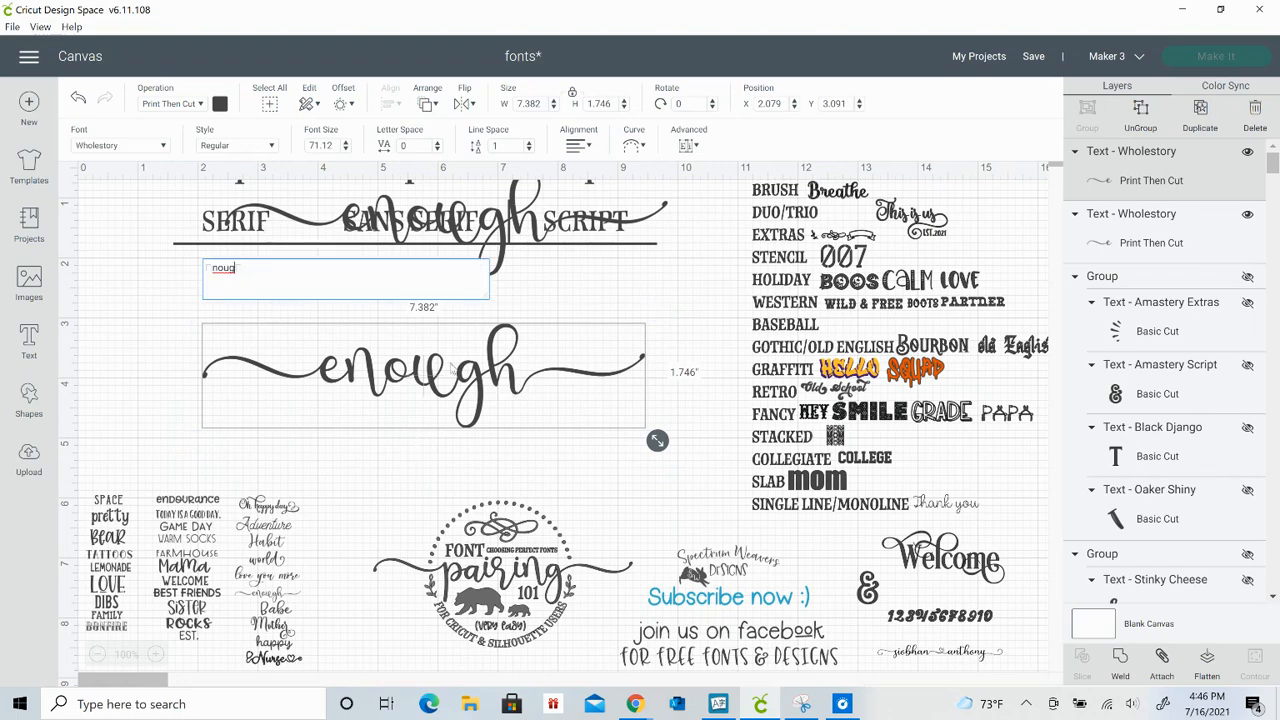
{"action": "key", "text": "BackSpace"}
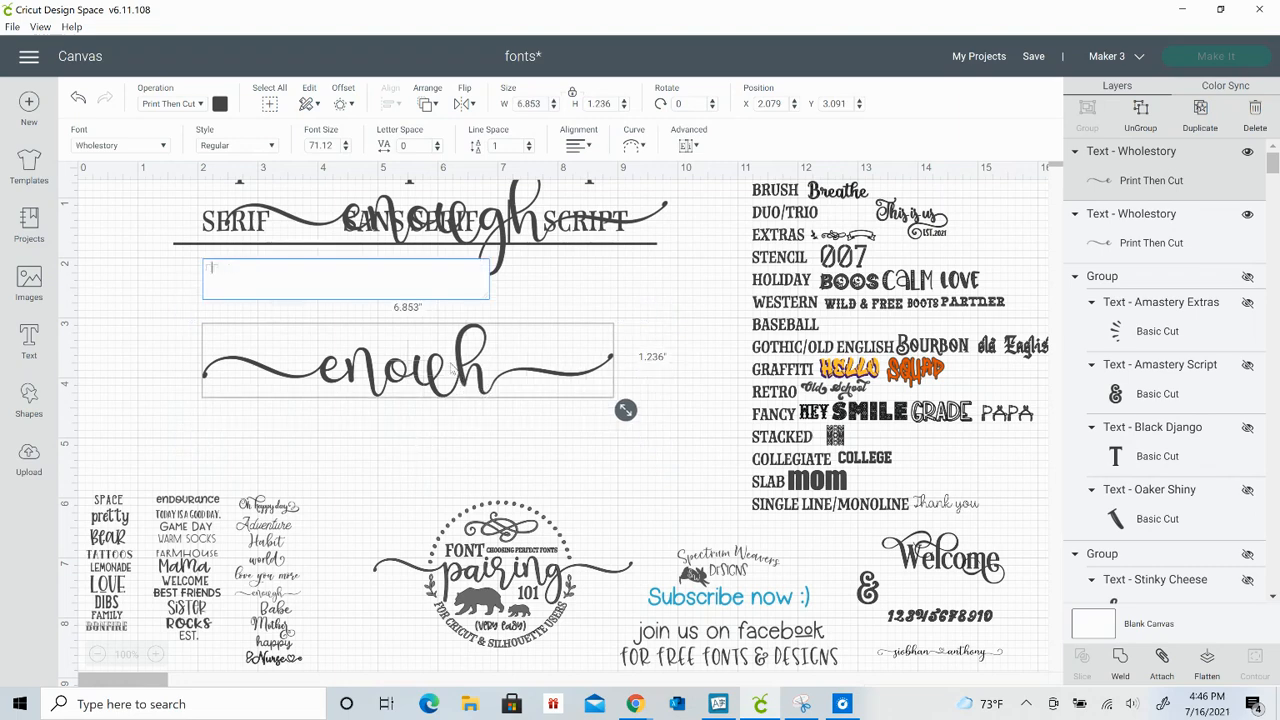
{"action": "key", "text": "BackSpace"}
{"action": "key", "text": "BackSpace"}
{"action": "key", "text": "BackSpace"}
{"action": "key", "text": "BackSpace"}
{"action": "type", "text": "ara"}
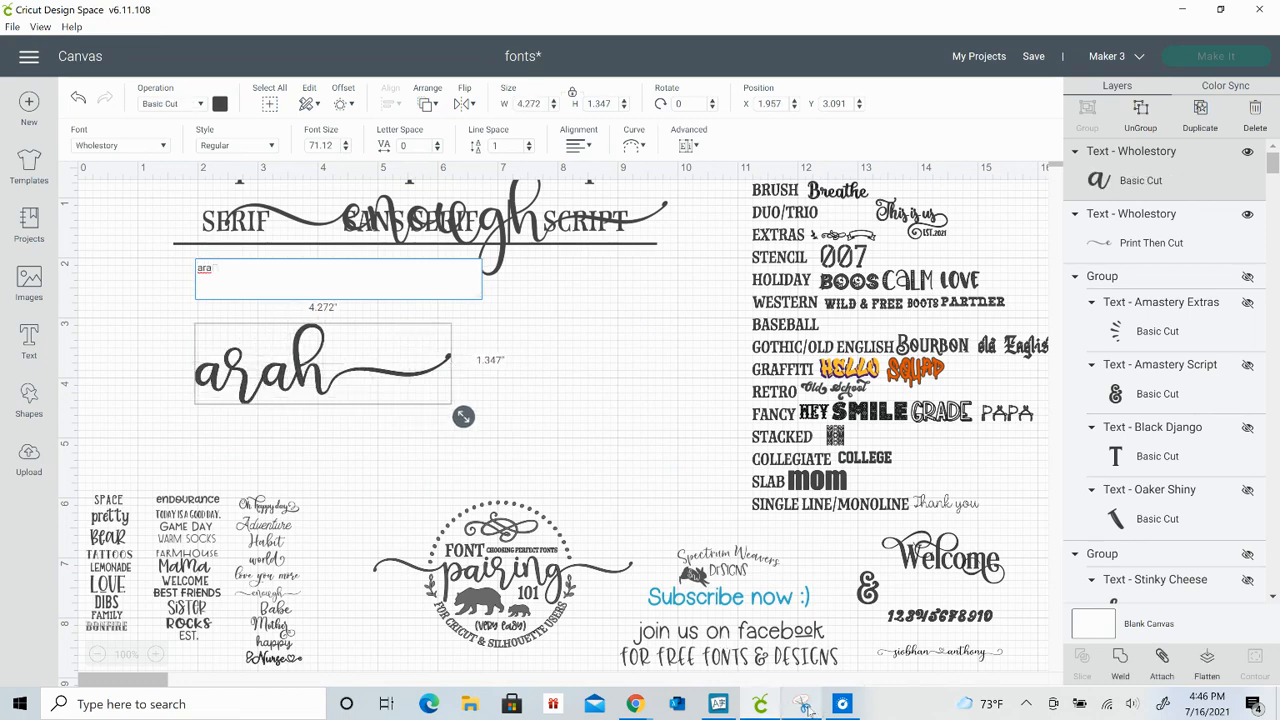
Copy the leading-swash s glyph, U+F012, from the Wholestory font in UI Character Map and return to Cricut Design Space
{"action": "left_click", "coordinate": [730, 705]}
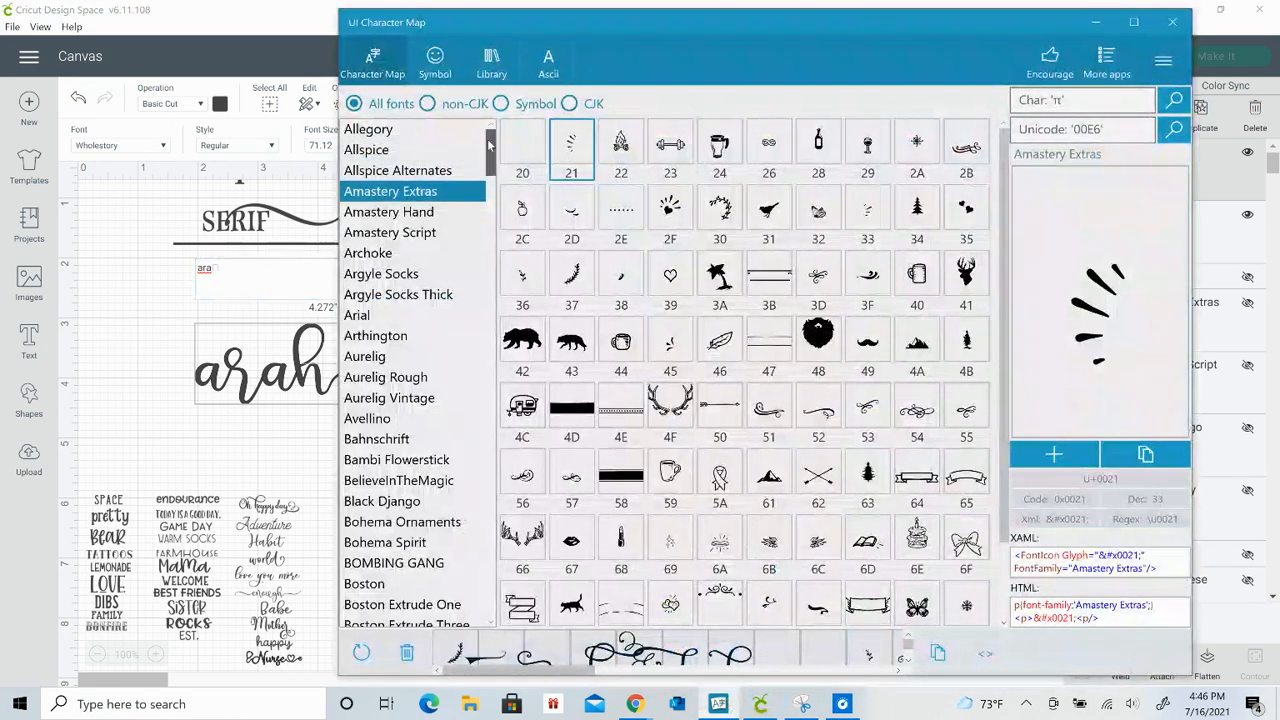
{"action": "left_click_drag", "start_coordinate": [490, 146], "coordinate": [492, 592]}
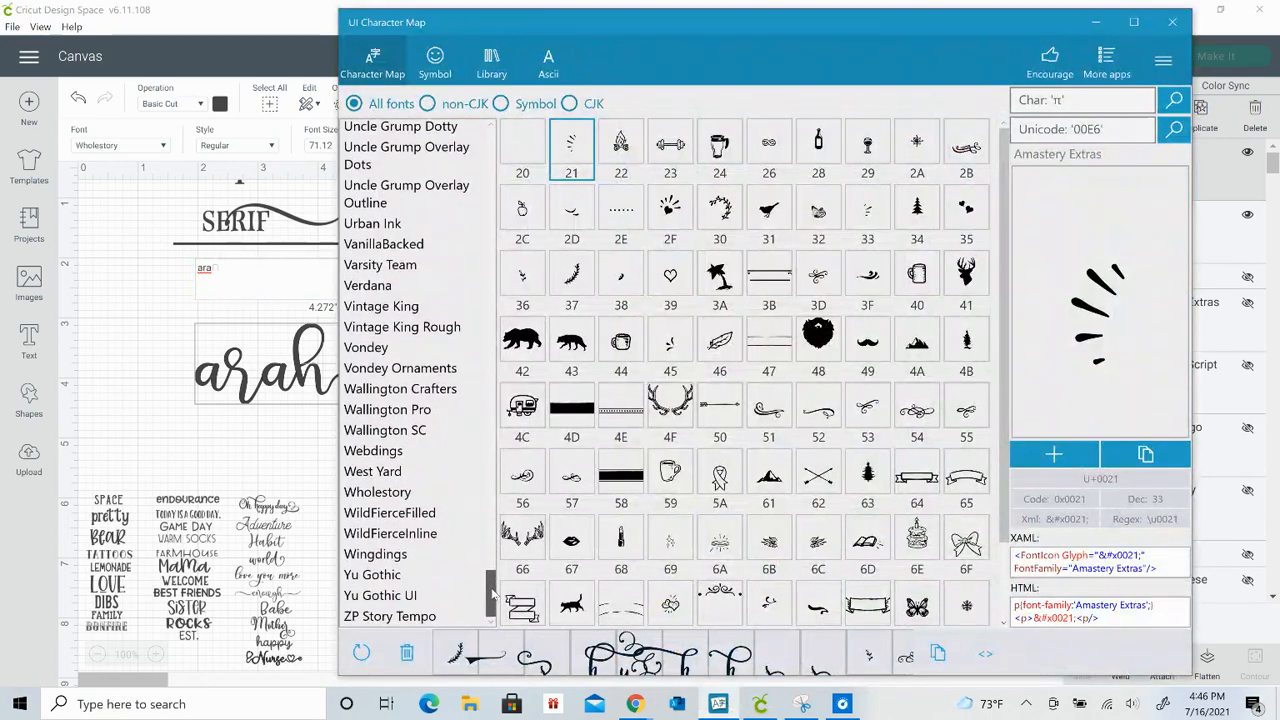
{"action": "left_click", "coordinate": [400, 491]}
{"action": "left_click", "coordinate": [1101, 127]}
{"action": "left_click_drag", "start_coordinate": [997, 165], "coordinate": [1047, 522]}
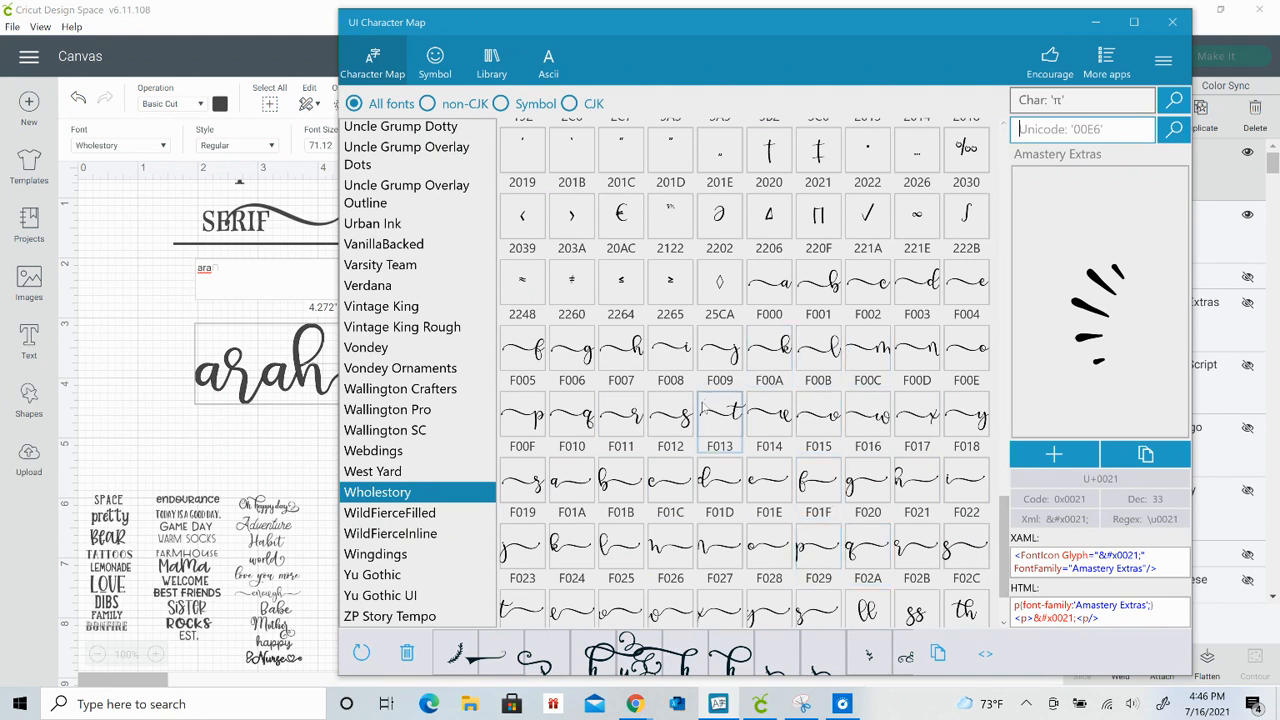
{"action": "left_click", "coordinate": [670, 415]}
{"action": "left_click", "coordinate": [1062, 458]}
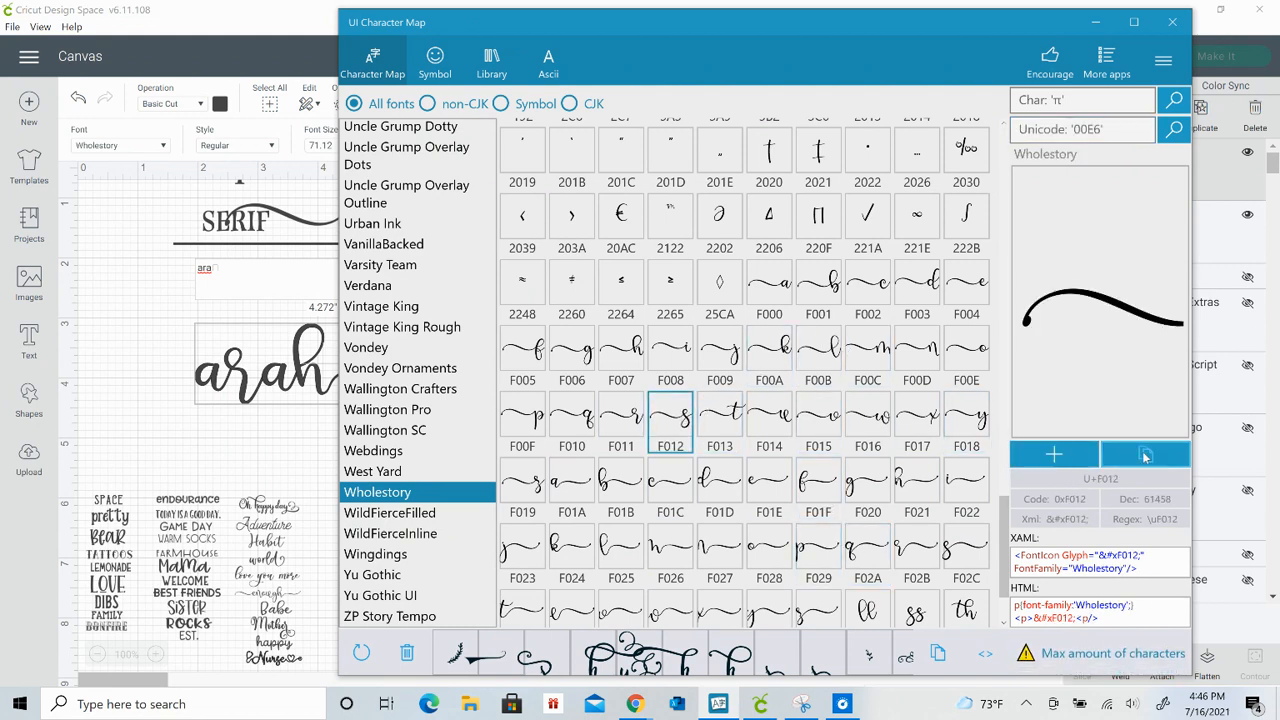
{"action": "left_click", "coordinate": [1176, 459]}
{"action": "left_click", "coordinate": [1095, 22]}
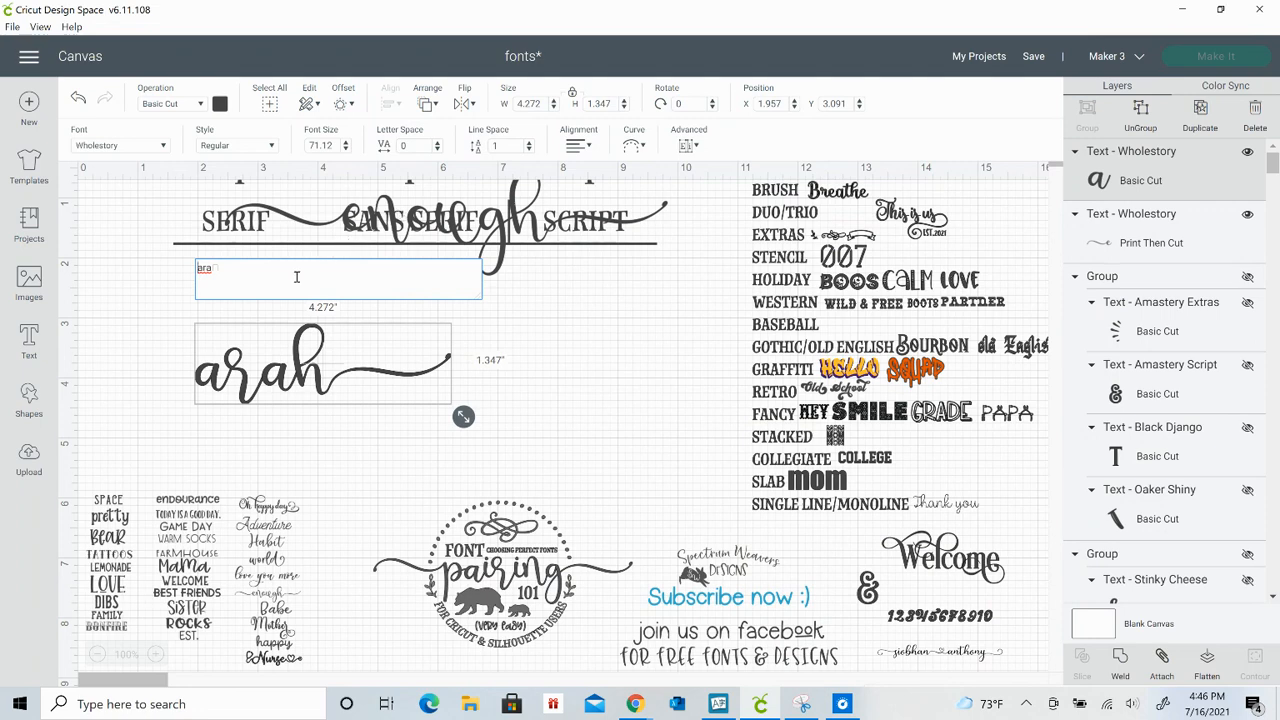
Insert the copied leading-swash s glyph at the start of the lower Wholestory script name
{"action": "key", "text": "ctrl+v"}
{"action": "left_click", "coordinate": [483, 467]}
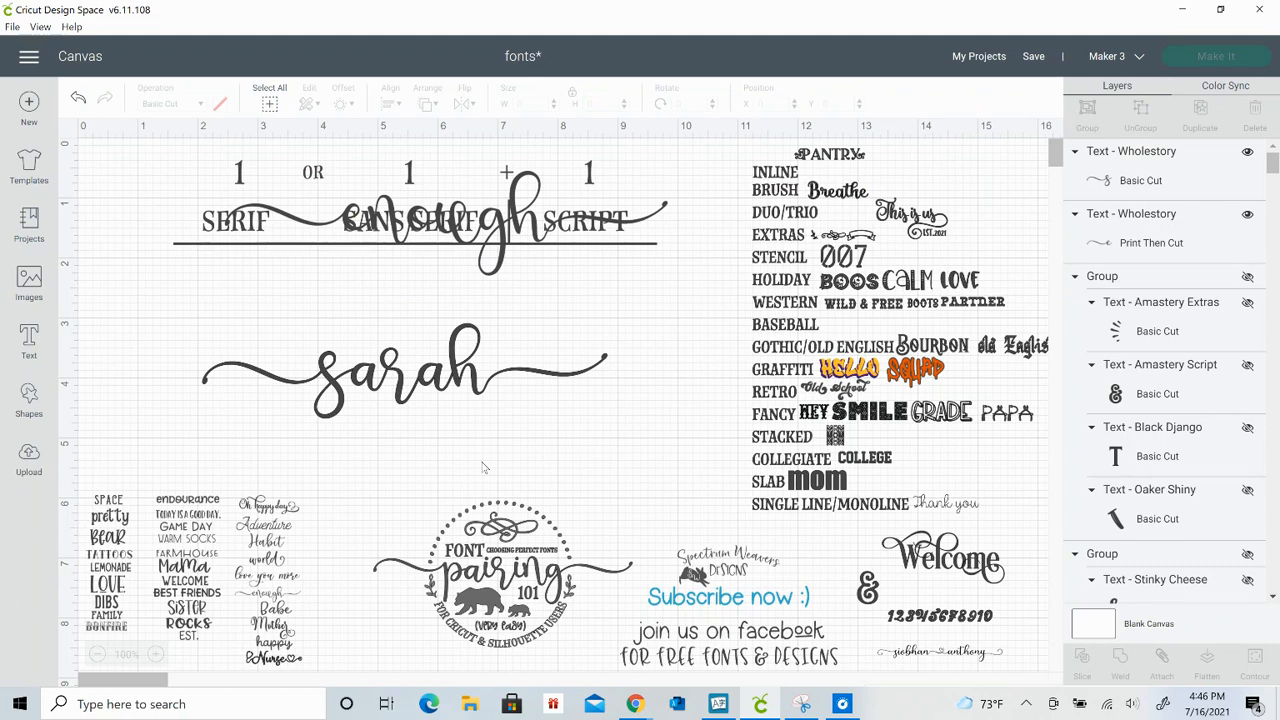
Delete the swash script name and move the large "enough" from the headings down into the empty area below them
{"action": "left_click", "coordinate": [452, 383]}
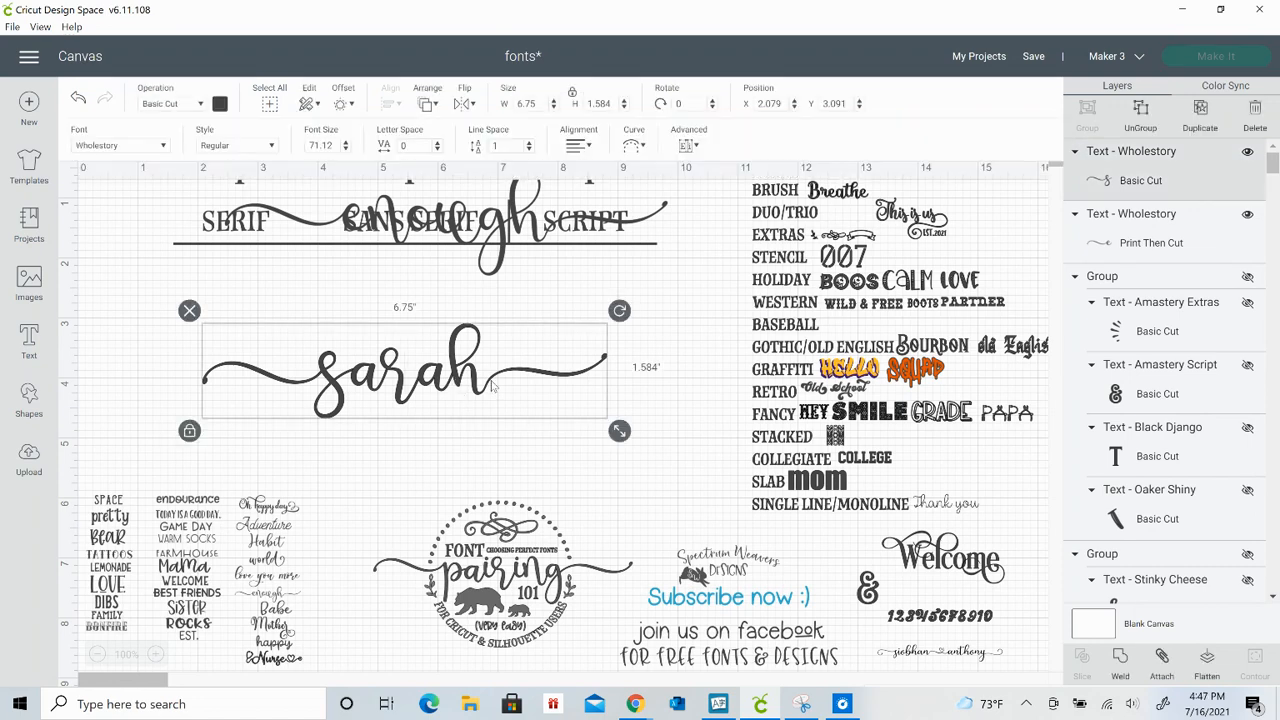
{"action": "key", "text": "Delete"}
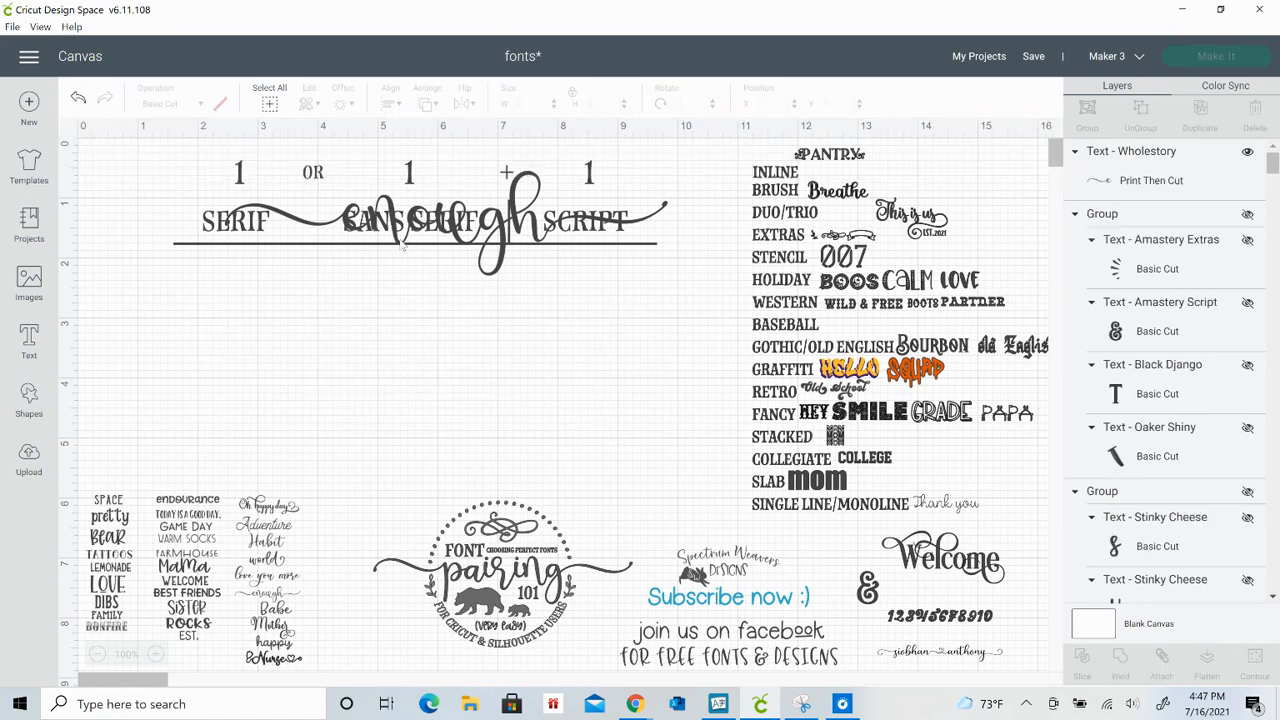
{"action": "left_click_drag", "start_coordinate": [400, 245], "coordinate": [358, 409]}
{"action": "left_click", "coordinate": [350, 488]}
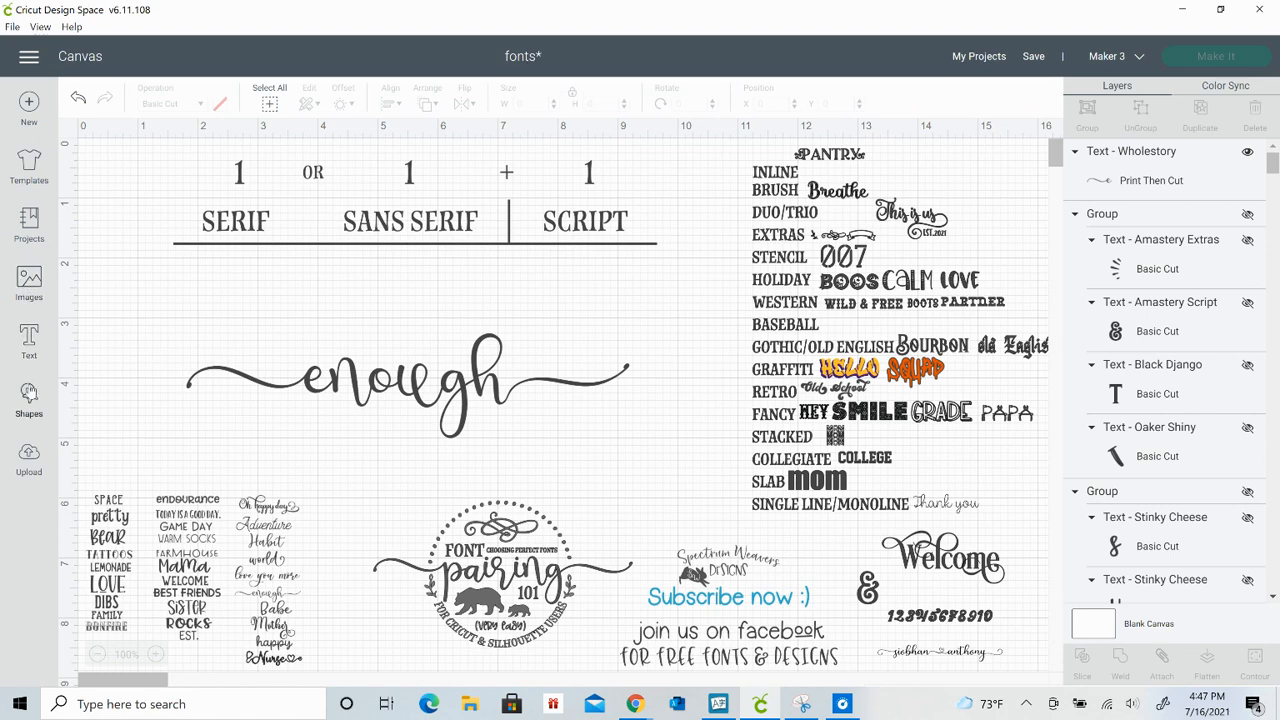
Add a square stretched into a thin line about 6.28 in wide and 0.03 in high across the base of "enough", and delete it
{"action": "left_click", "coordinate": [29, 392]}
{"action": "left_click", "coordinate": [96, 285]}
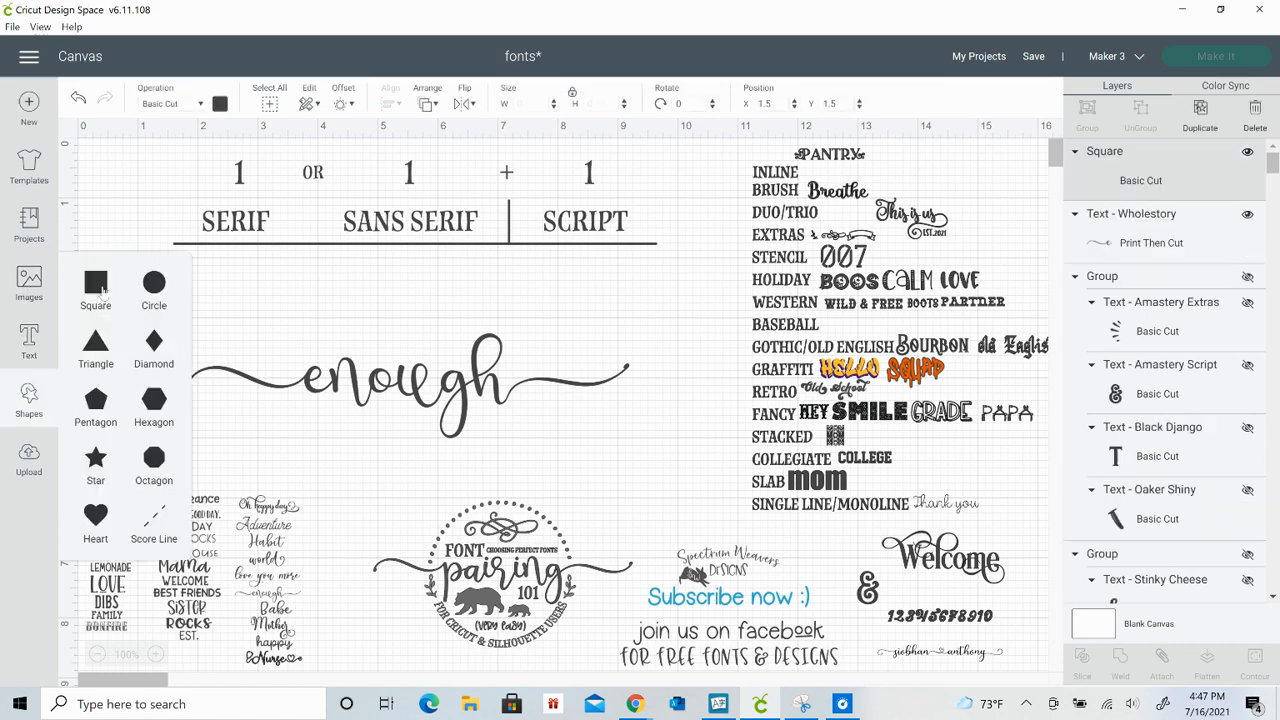
{"action": "left_click", "coordinate": [248, 364]}
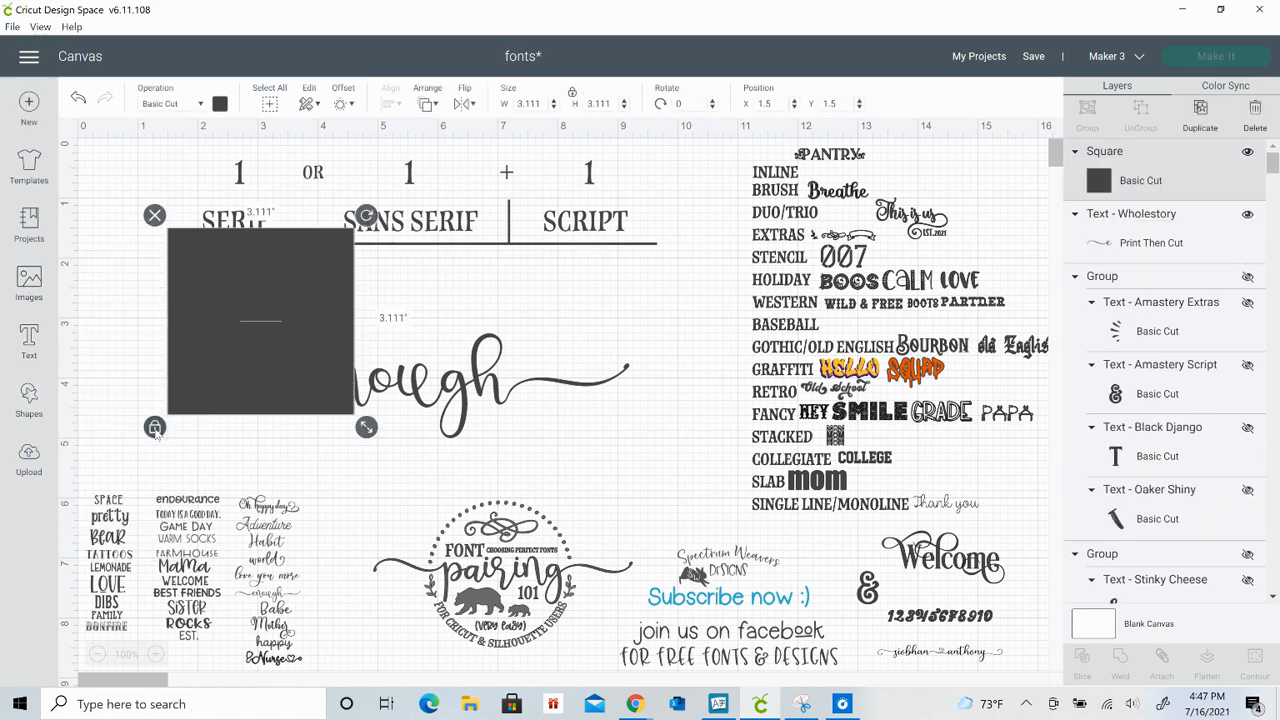
{"action": "left_click_drag", "start_coordinate": [366, 427], "coordinate": [587, 396]}
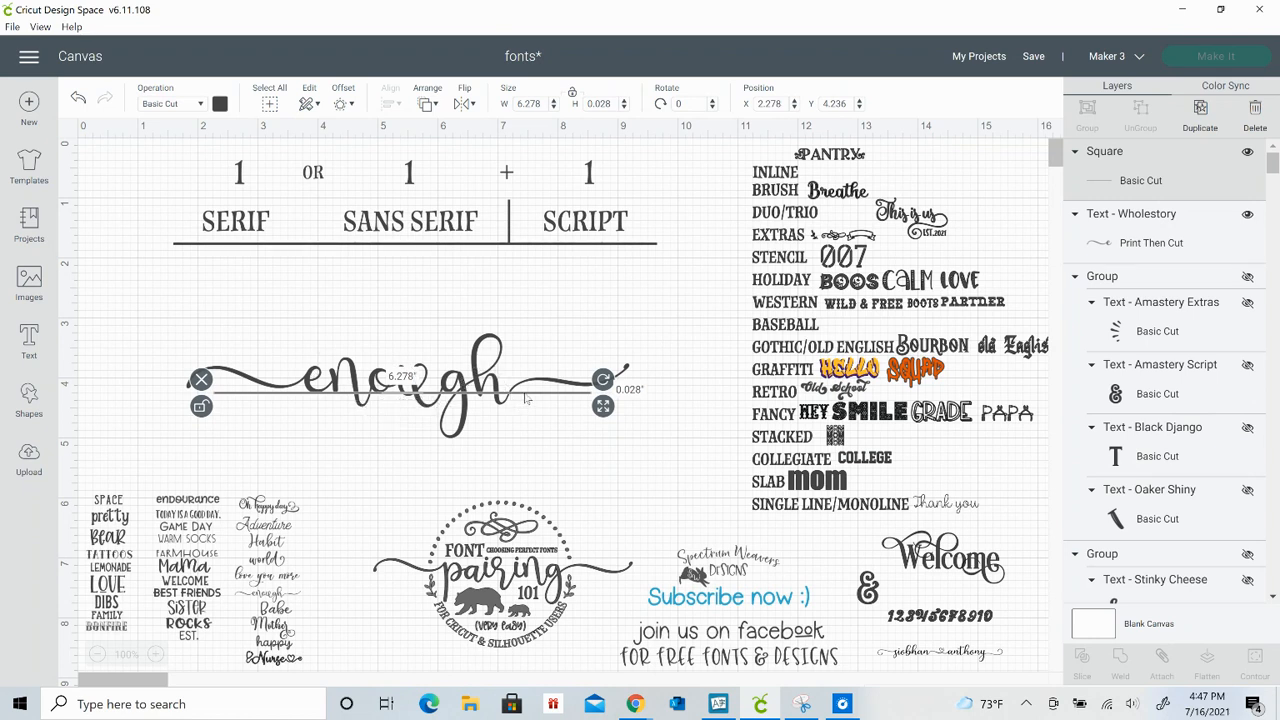
{"action": "key", "text": "Delete"}
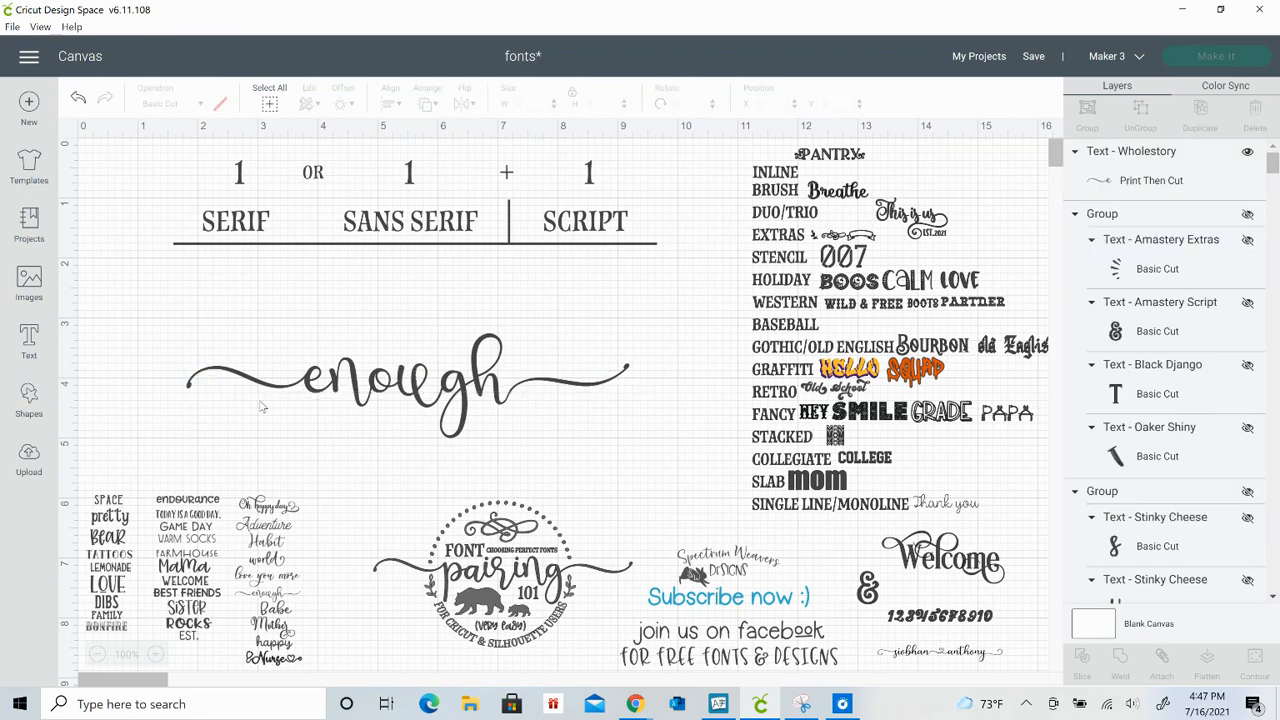
Shift "enough" slightly left and up, to about X 1.39 in and Y 3.11 in
{"action": "left_click_drag", "start_coordinate": [363, 410], "coordinate": [338, 402]}
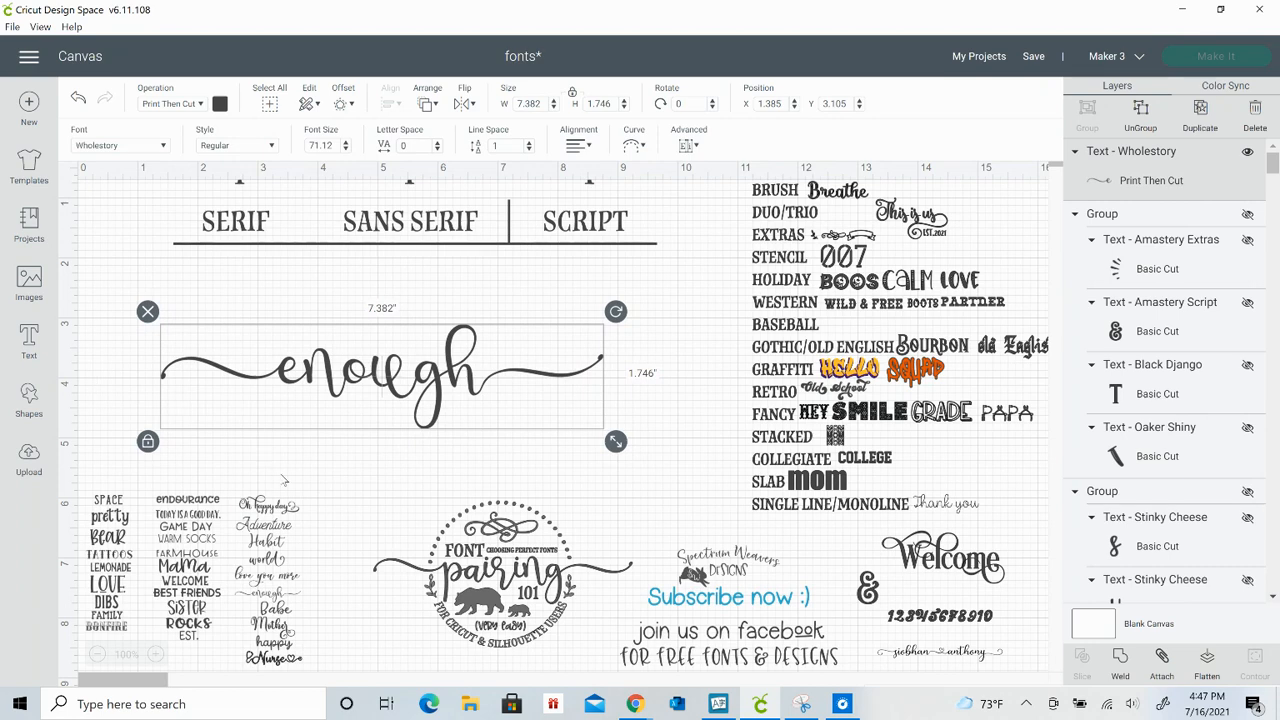
{"action": "left_click", "coordinate": [335, 638]}
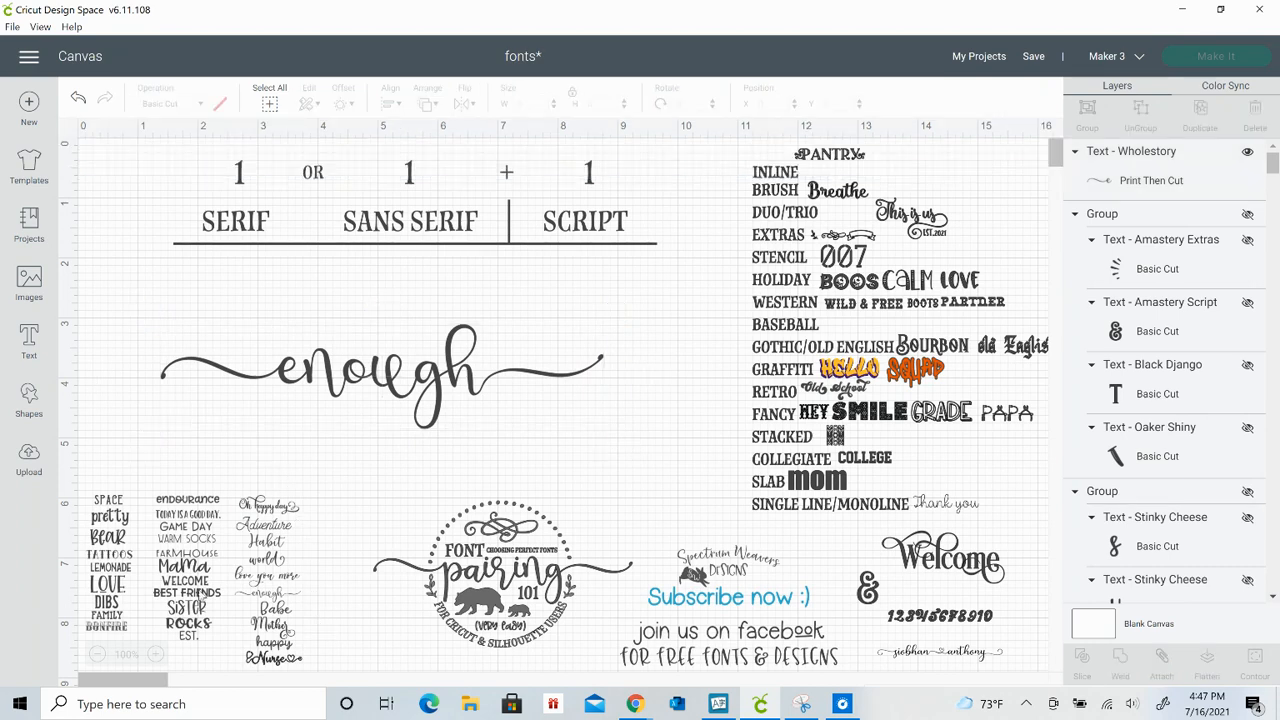
Duplicate the small "WELCOME" sample in EM Fun Never Ends, enlarge the copy to about 3.05 in wide and place it below "enough"
{"action": "left_click", "coordinate": [184, 580]}
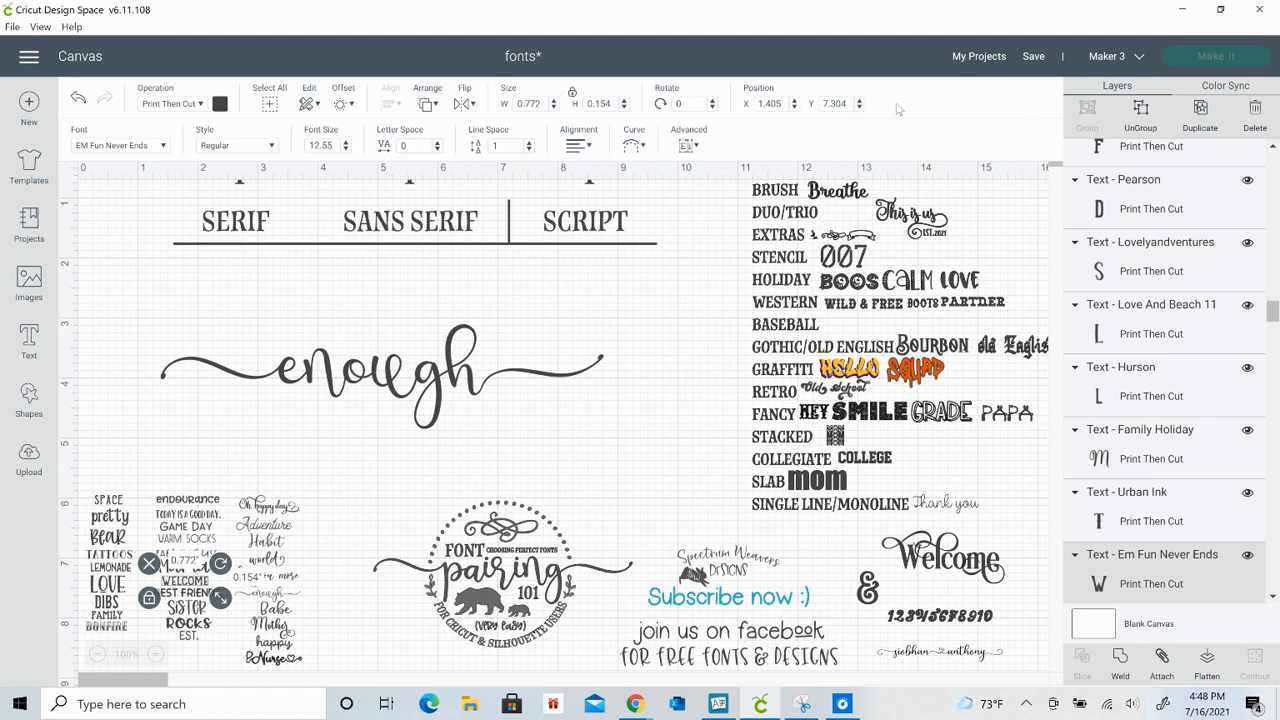
{"action": "left_click", "coordinate": [1198, 118]}
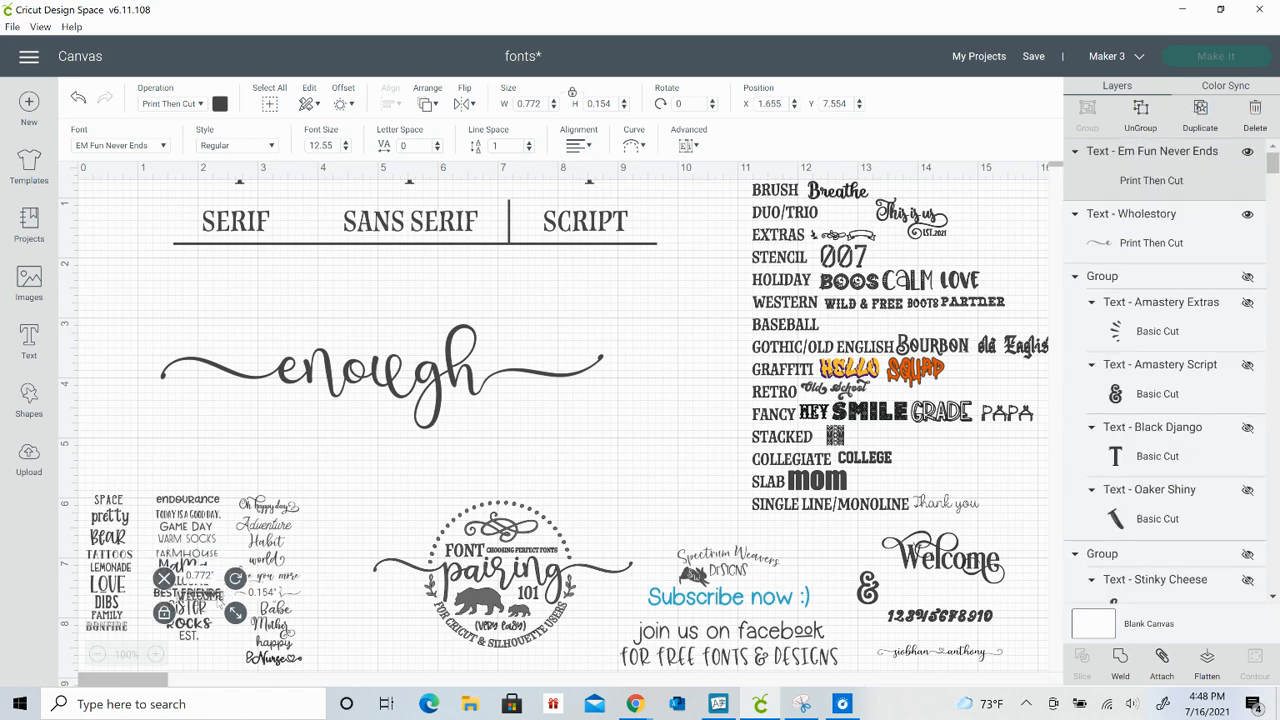
{"action": "left_click", "coordinate": [219, 606]}
{"action": "left_click_drag", "start_coordinate": [219, 606], "coordinate": [548, 489]}
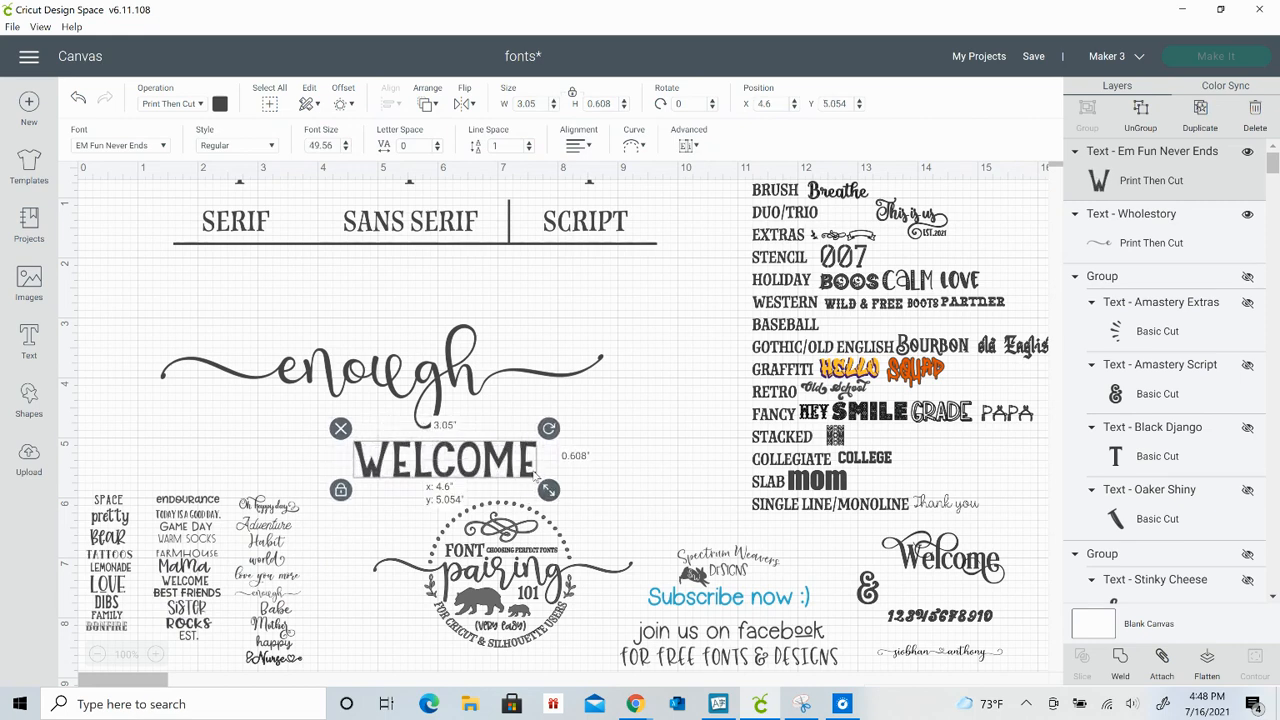
Replace the text of the large "WELCOME" copy with "you are"
{"action": "double_click", "coordinate": [534, 476]}
{"action": "key", "text": "BackSpace"}
{"action": "key", "text": "BackSpace"}
{"action": "key", "text": "BackSpace"}
{"action": "key", "text": "BackSpace"}
{"action": "key", "text": "BackSpace"}
{"action": "key", "text": "BackSpace"}
{"action": "key", "text": "BackSpace"}
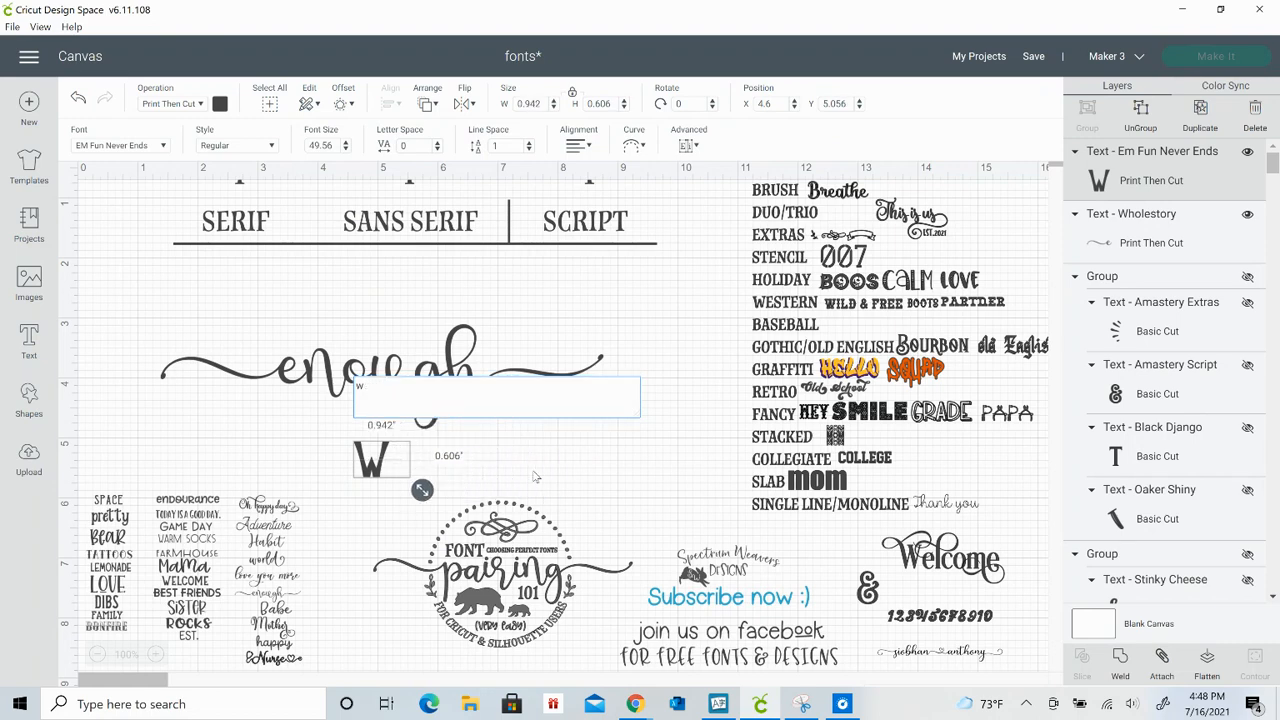
{"action": "type", "text": "you"}
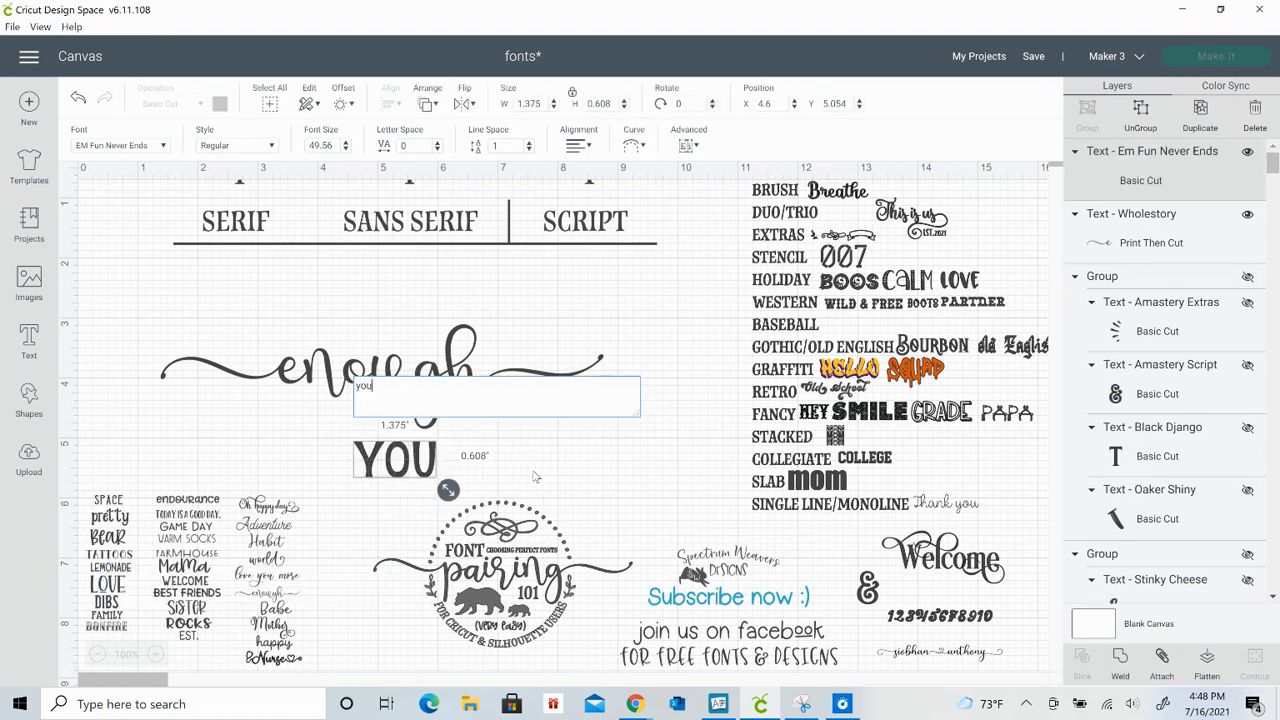
{"action": "type", "text": " are"}
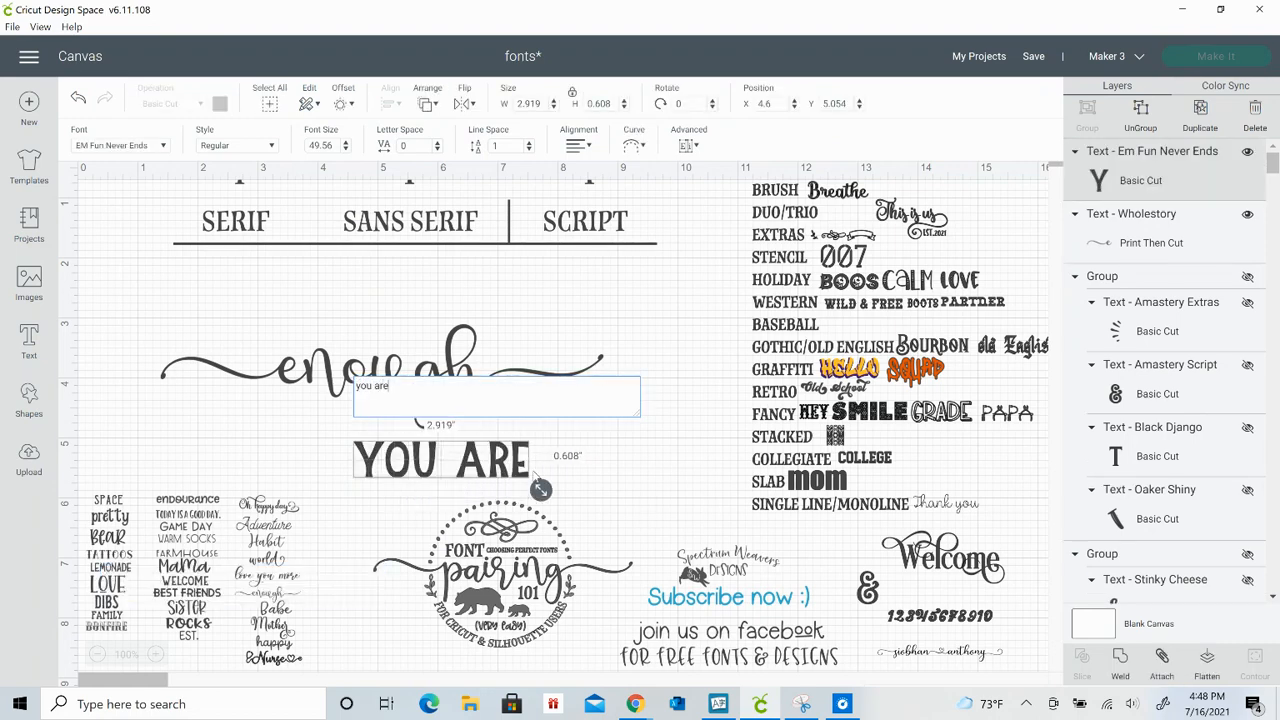
{"action": "left_click", "coordinate": [540, 478]}
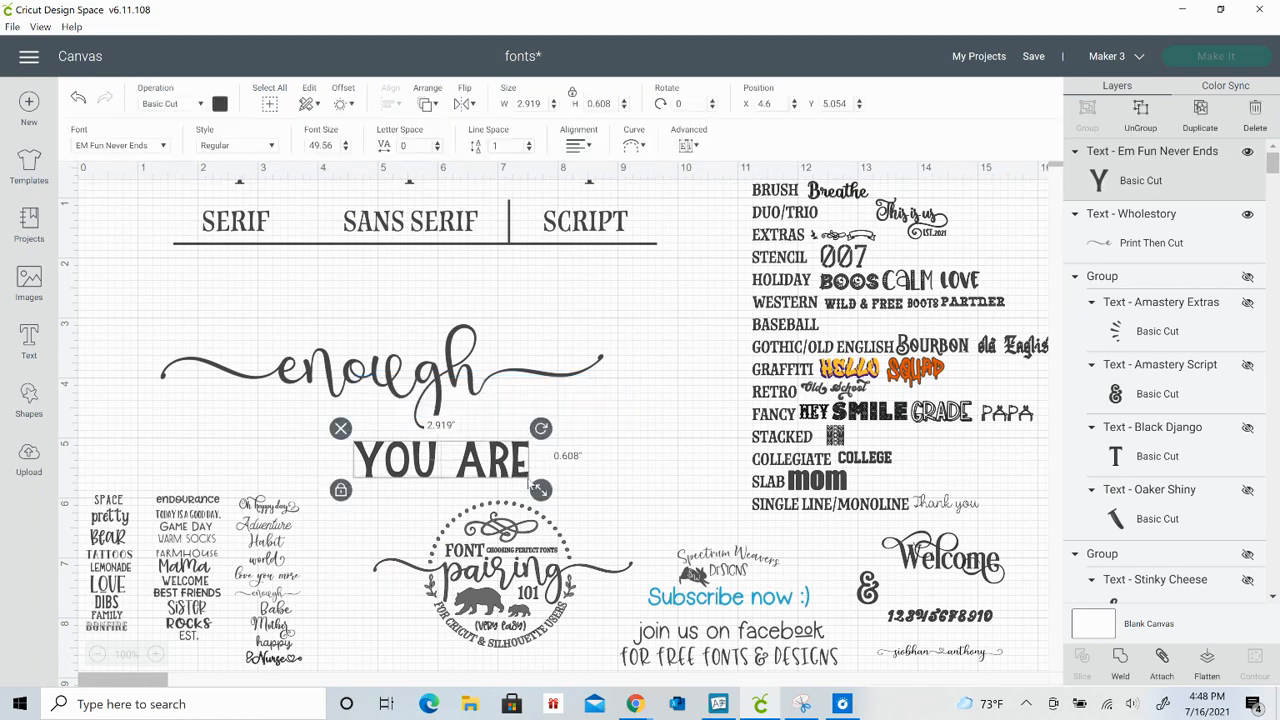
Shrink "YOU ARE" to about 2.07 in wide and fit it closely above the script word "enough"
{"action": "left_click_drag", "start_coordinate": [540, 490], "coordinate": [406, 354]}
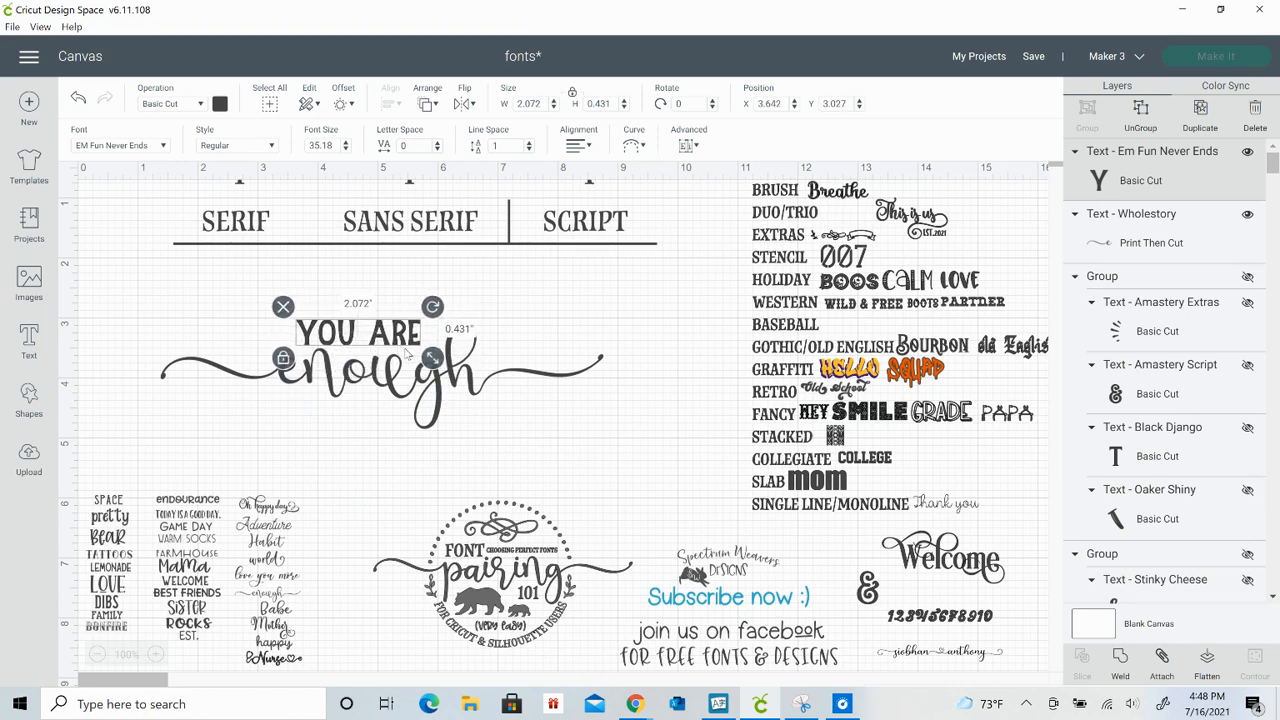
{"action": "left_click", "coordinate": [578, 336]}
{"action": "left_click", "coordinate": [354, 472]}
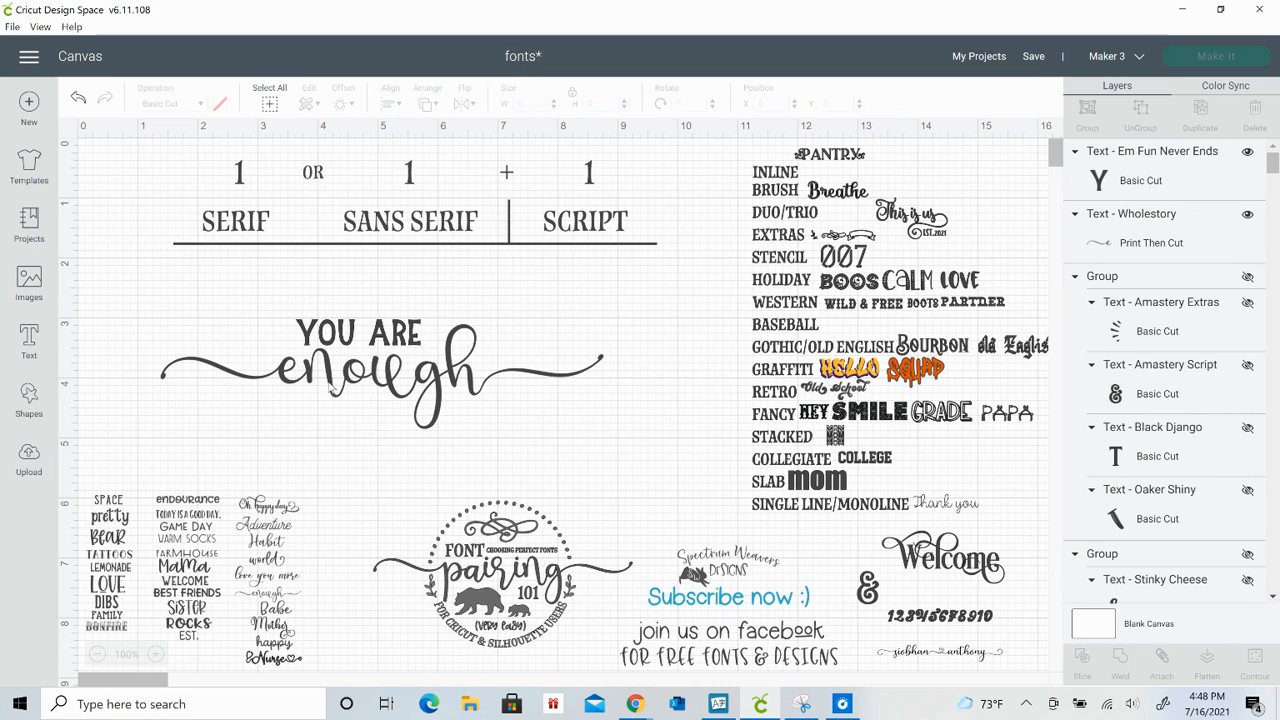
{"action": "left_click", "coordinate": [330, 390]}
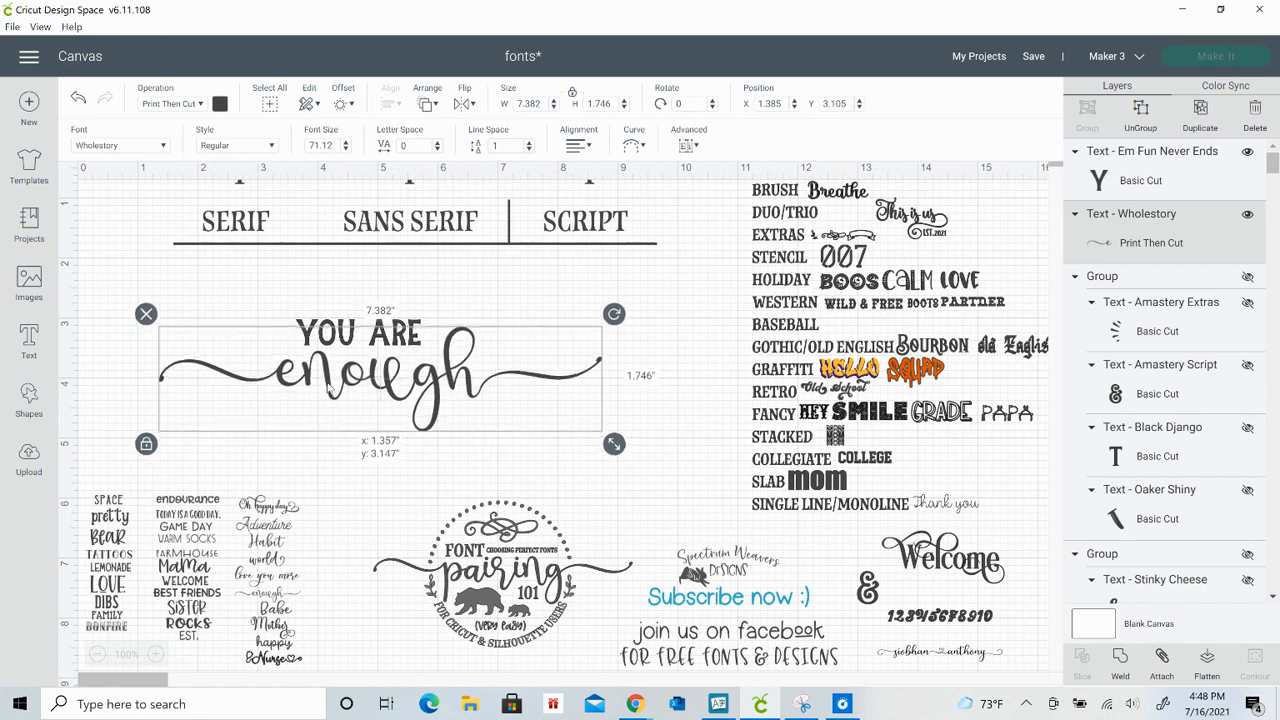
{"action": "left_click", "coordinate": [381, 457]}
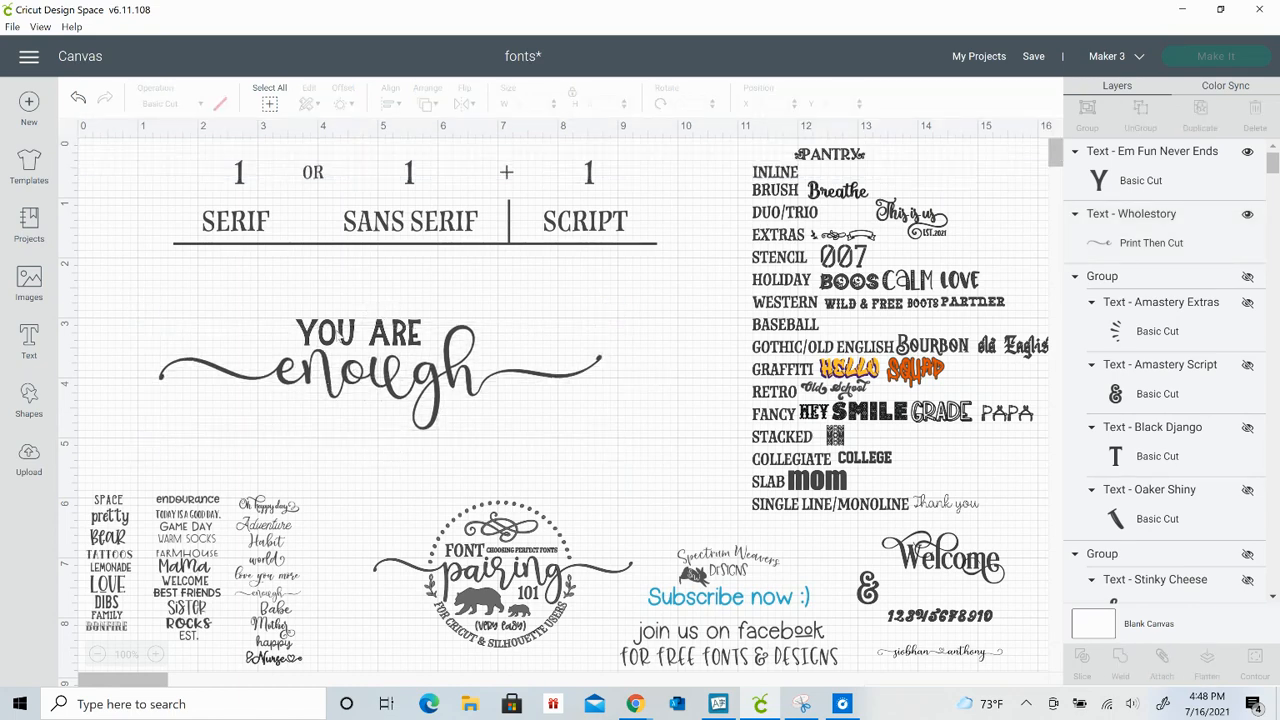
Try "YOU ARE" slightly larger above "enough", and bring it back to its smaller size
{"action": "left_click", "coordinate": [338, 335]}
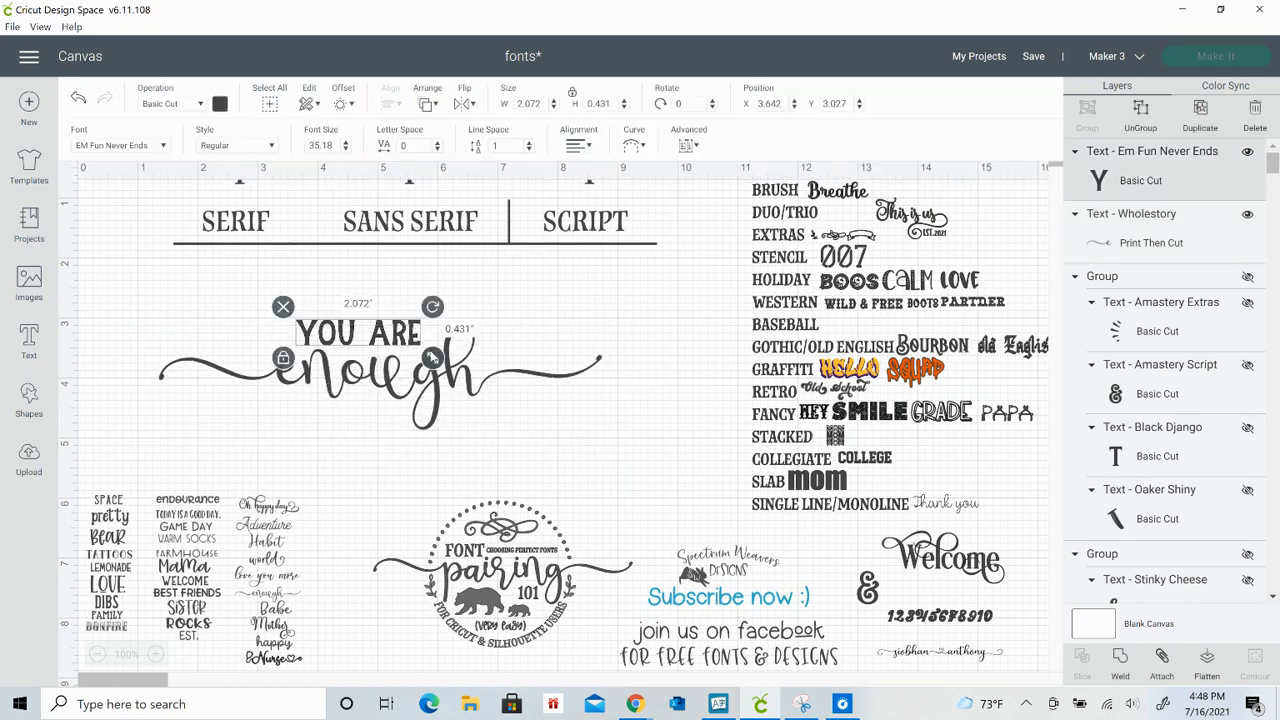
{"action": "left_click_drag", "start_coordinate": [432, 357], "coordinate": [403, 344]}
{"action": "left_click", "coordinate": [382, 466]}
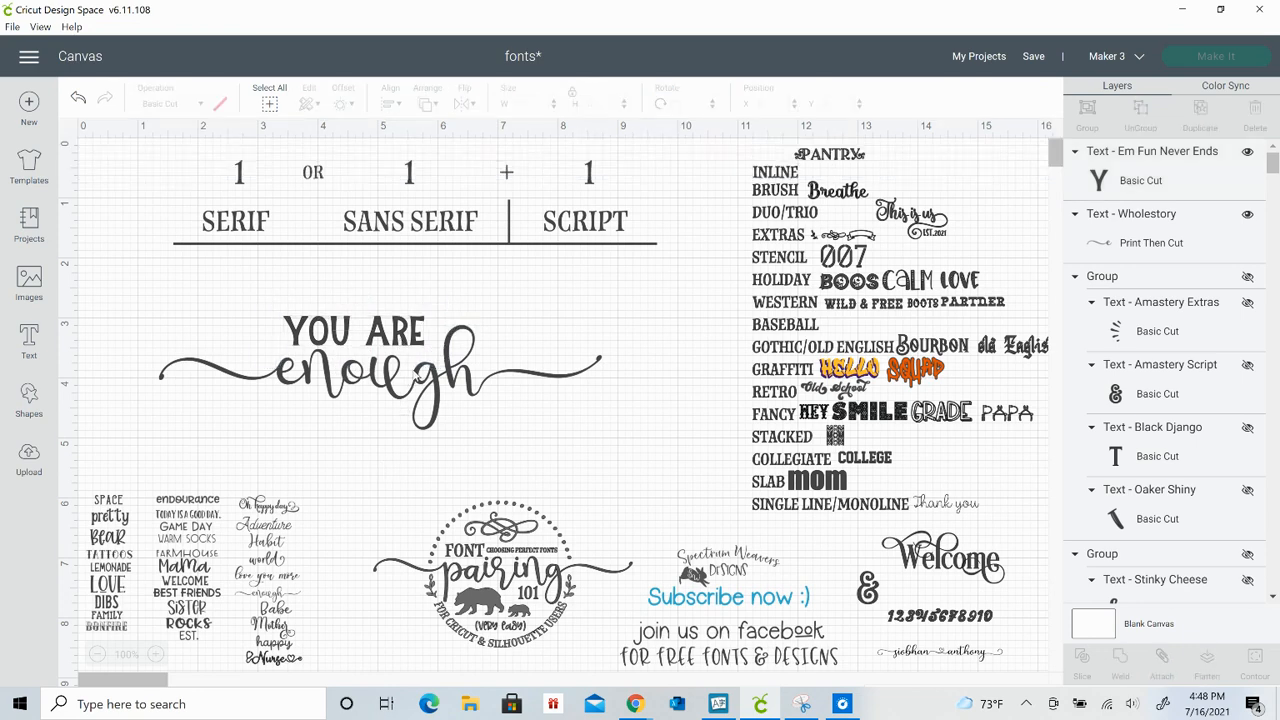
{"action": "left_click", "coordinate": [419, 335]}
{"action": "left_click_drag", "start_coordinate": [436, 358], "coordinate": [388, 337]}
{"action": "left_click", "coordinate": [200, 297]}
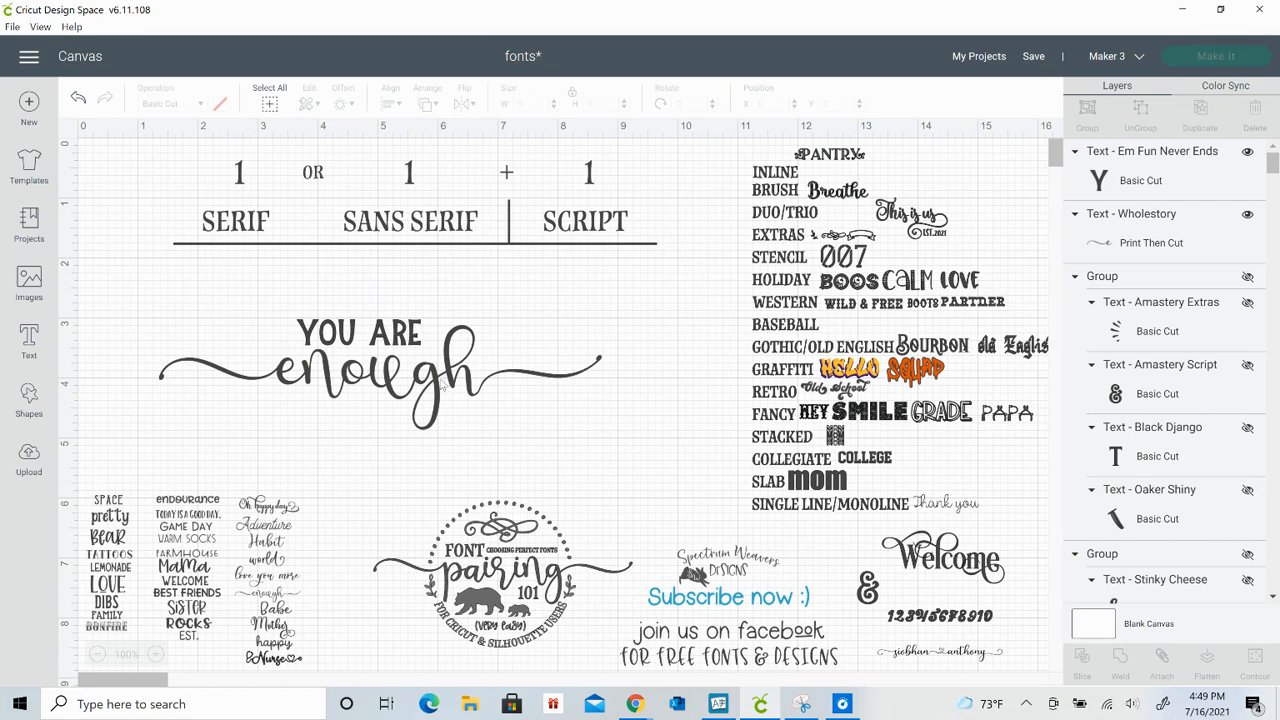
Move "enough" slightly right under "YOU ARE", to about X 1.68 in and Y 3.13 in
{"action": "left_click_drag", "start_coordinate": [440, 384], "coordinate": [456, 381]}
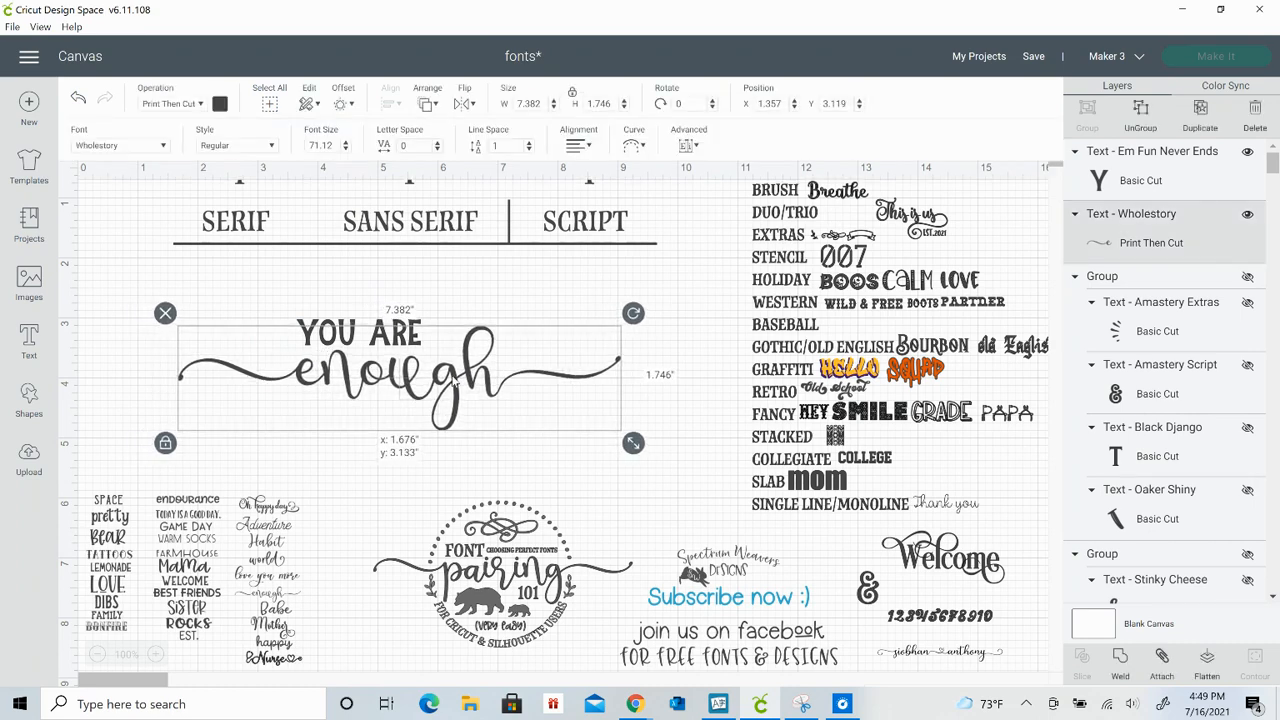
{"action": "left_click", "coordinate": [587, 279]}
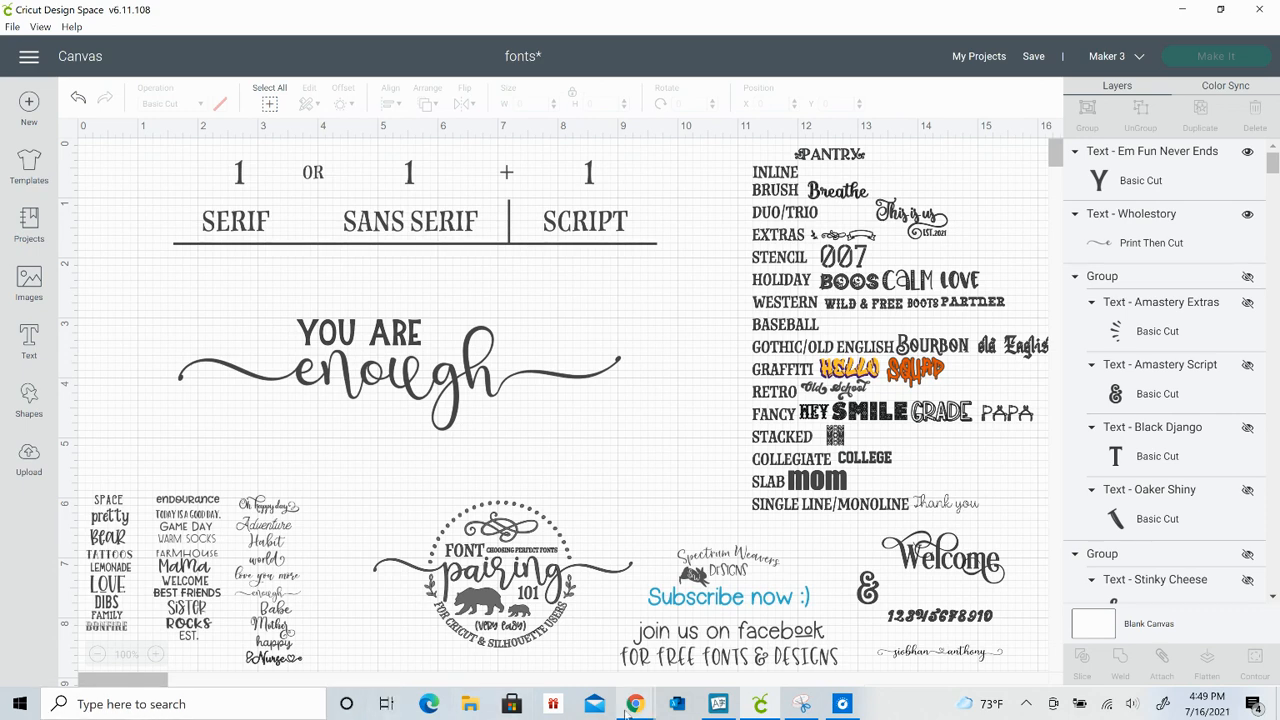
Copy the dotted-line glyph, U+002E, from the Amastery Extras font in UI Character Map and return to Cricut Design Space
{"action": "left_click", "coordinate": [718, 704]}
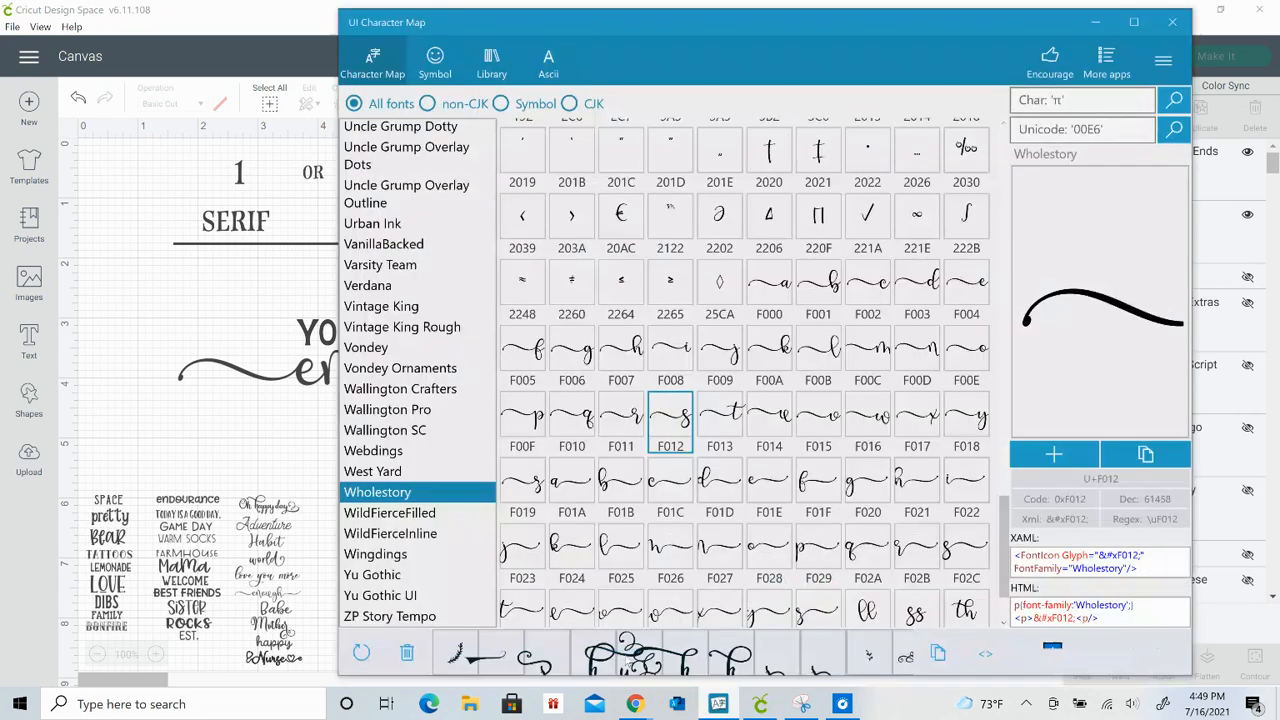
{"action": "scroll", "coordinate": [491, 605], "scroll_direction": "up", "scroll_amount": 1}
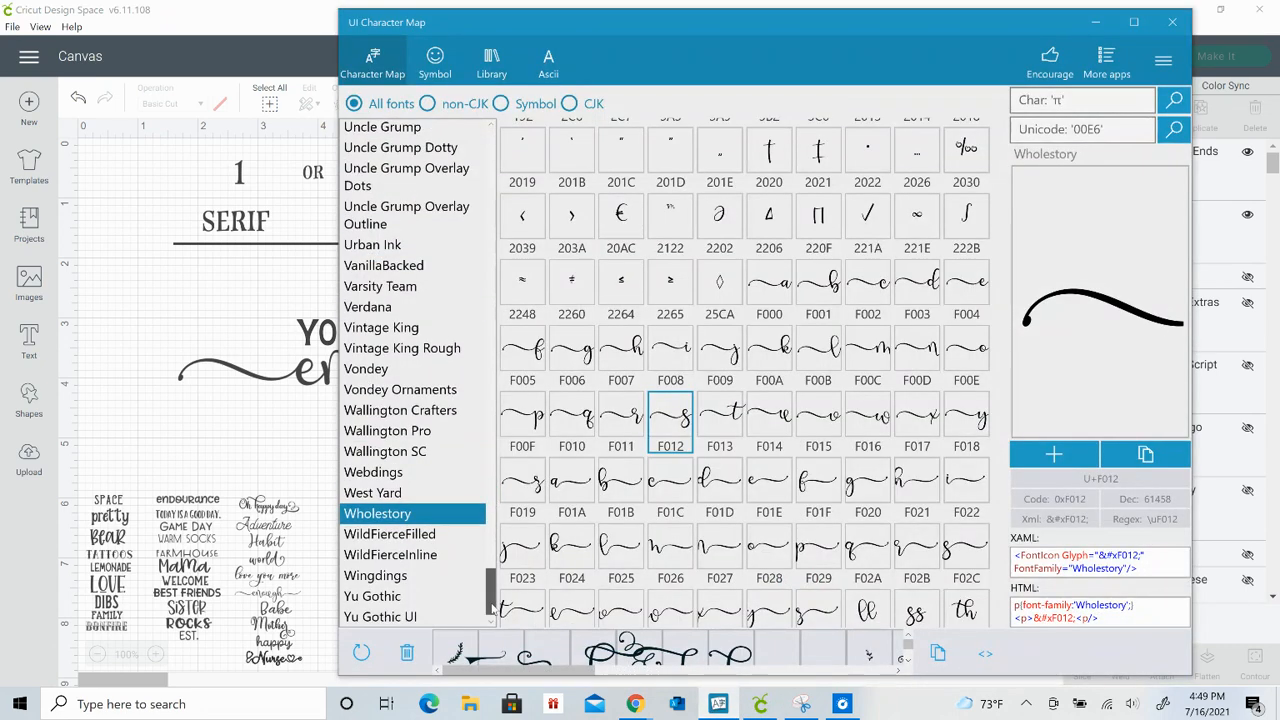
{"action": "left_click_drag", "start_coordinate": [491, 605], "coordinate": [505, 170]}
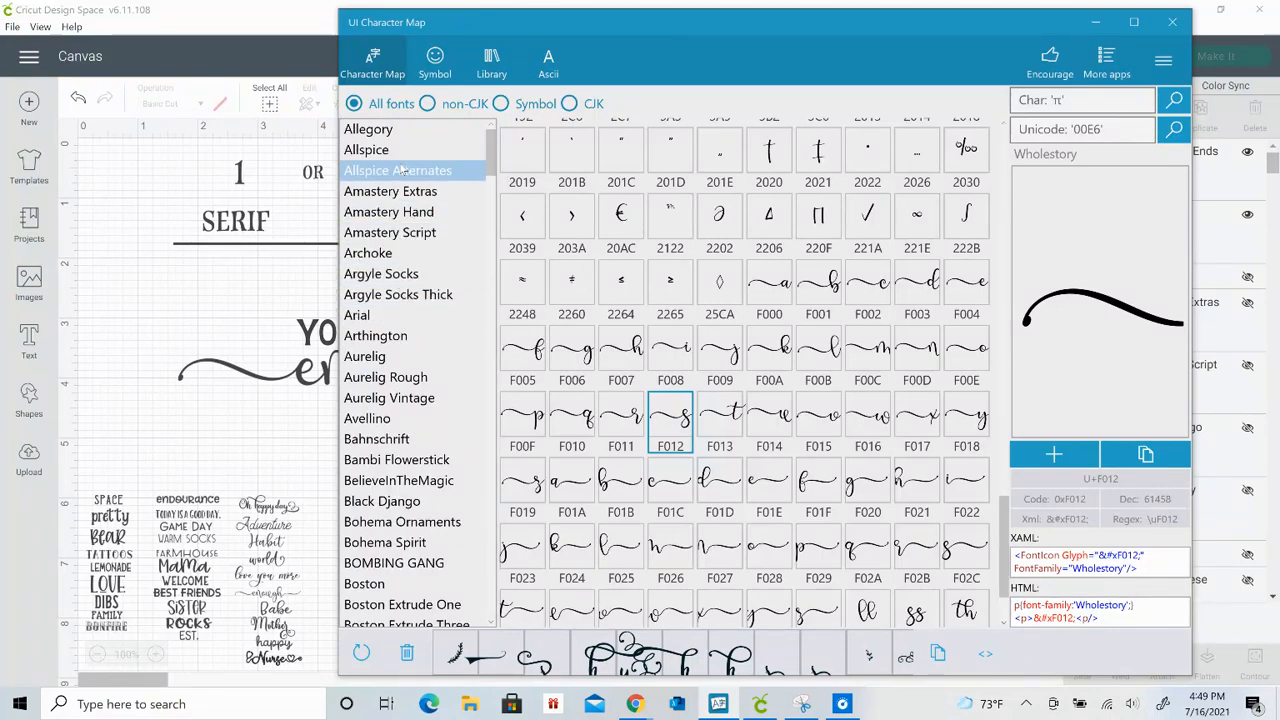
{"action": "left_click", "coordinate": [440, 191]}
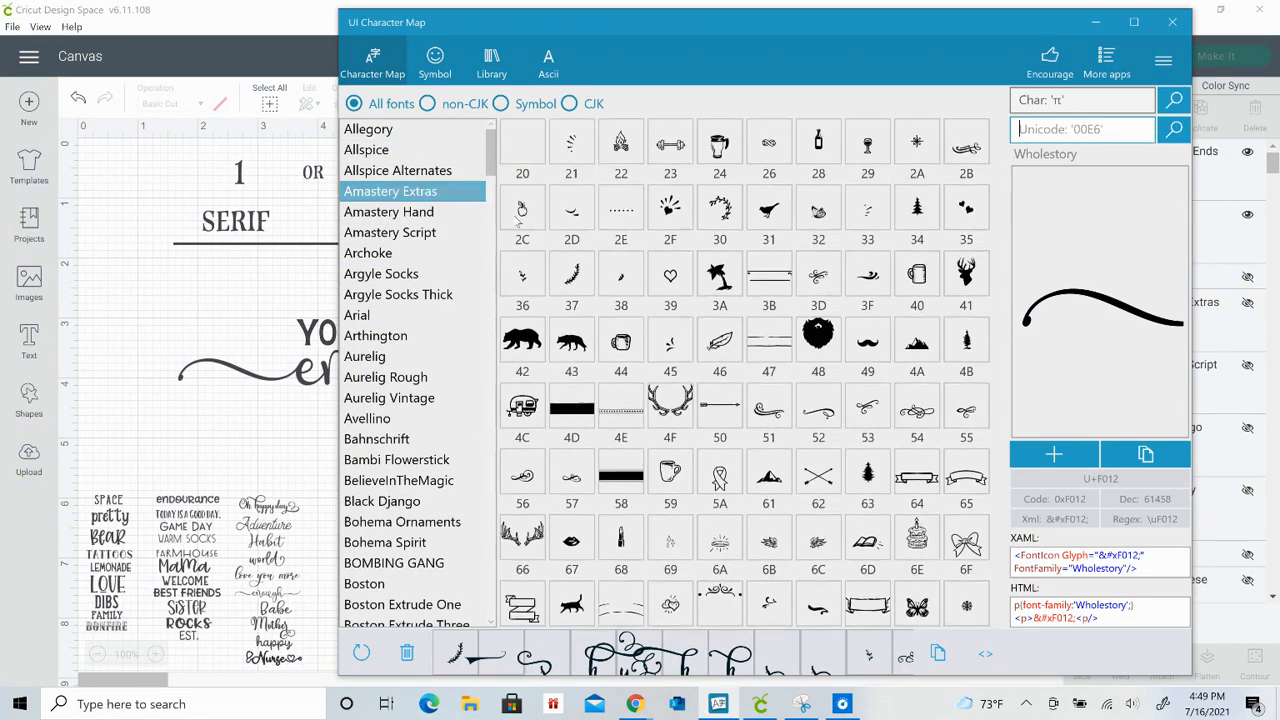
{"action": "left_click", "coordinate": [631, 214]}
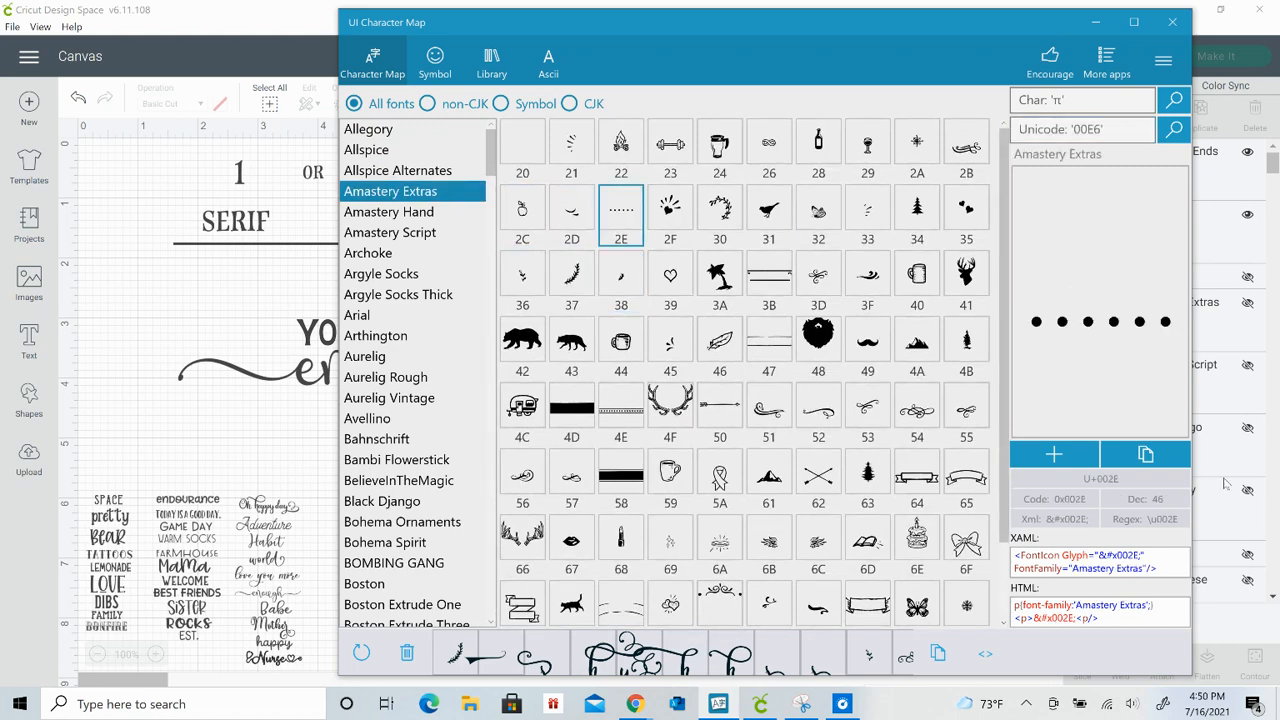
{"action": "left_click", "coordinate": [1068, 456]}
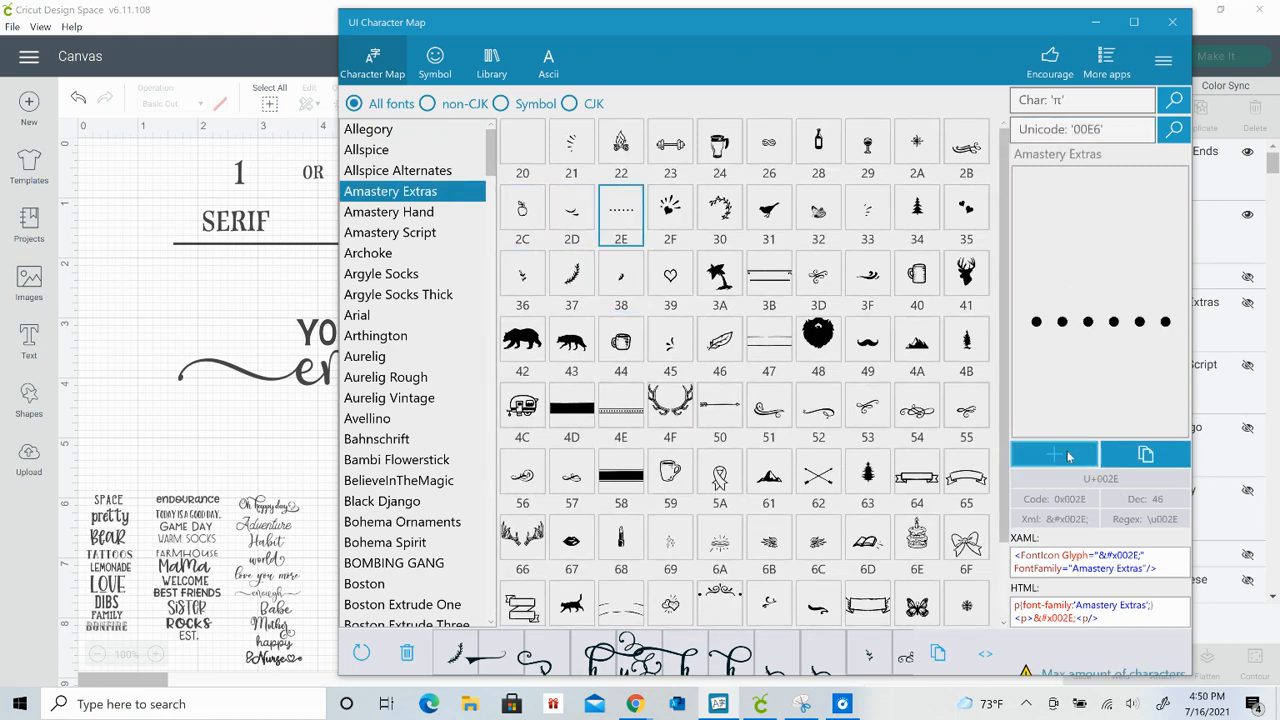
{"action": "left_click", "coordinate": [1160, 460]}
{"action": "left_click", "coordinate": [1095, 20]}
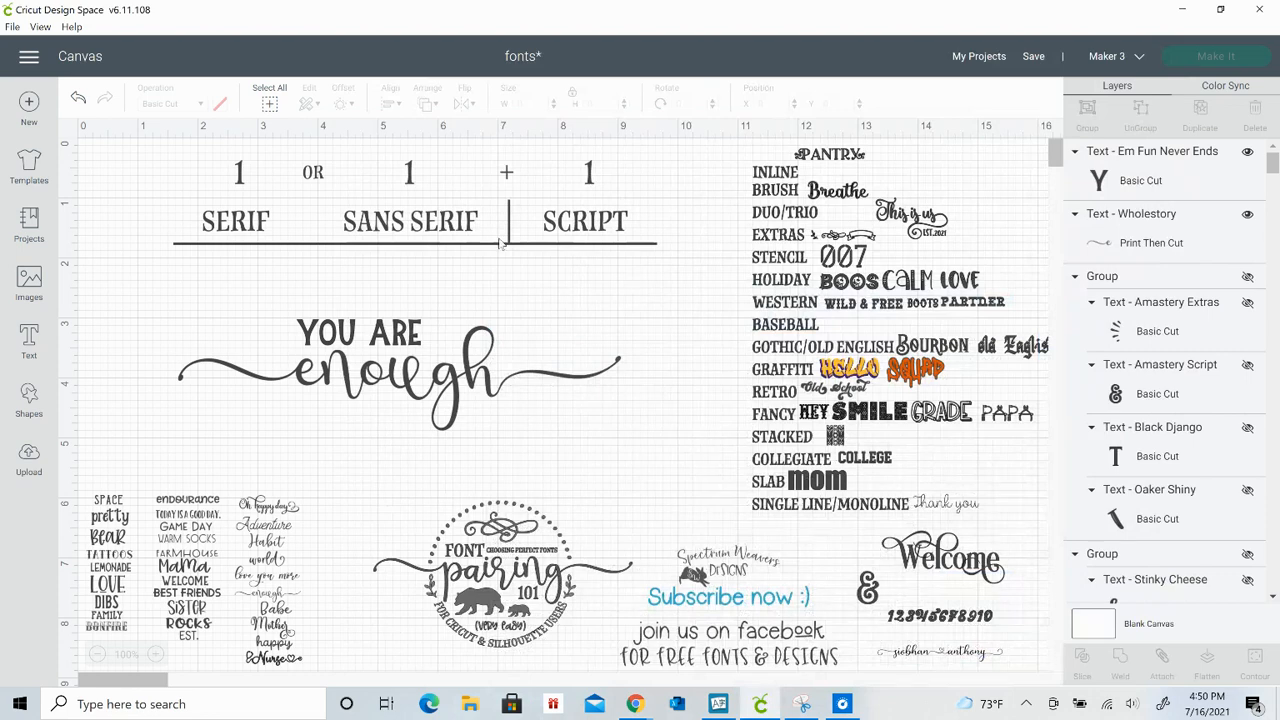
Add the copied dotted-line glyph as Amastery Extras text and fit it beneath the first letters of "enough"
{"action": "left_click", "coordinate": [24, 348]}
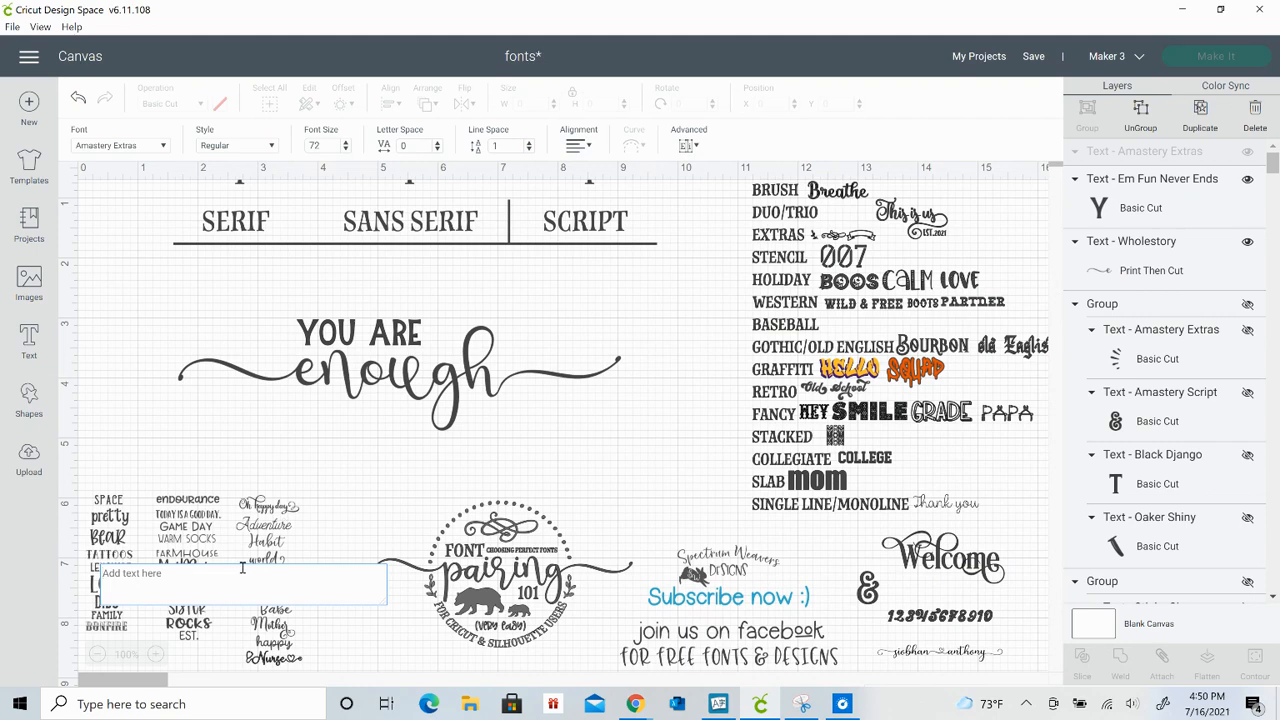
{"action": "left_click_drag", "start_coordinate": [242, 567], "coordinate": [230, 243]}
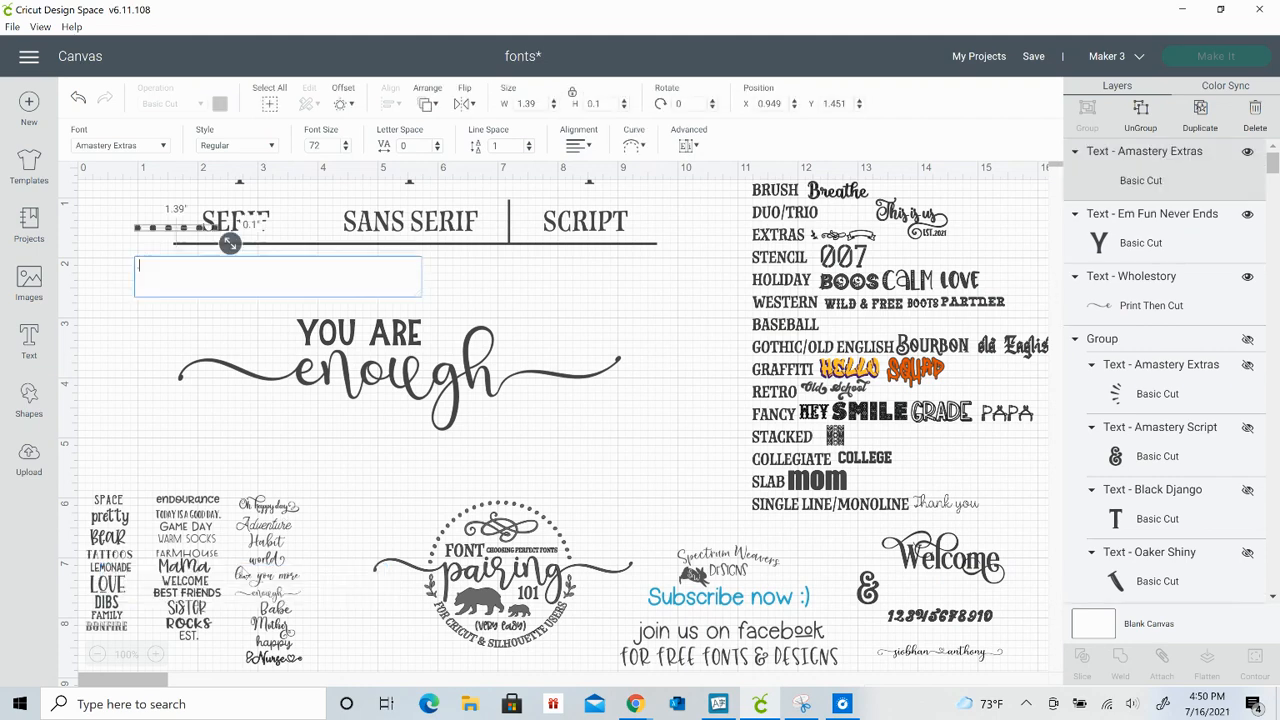
{"action": "left_click", "coordinate": [172, 252]}
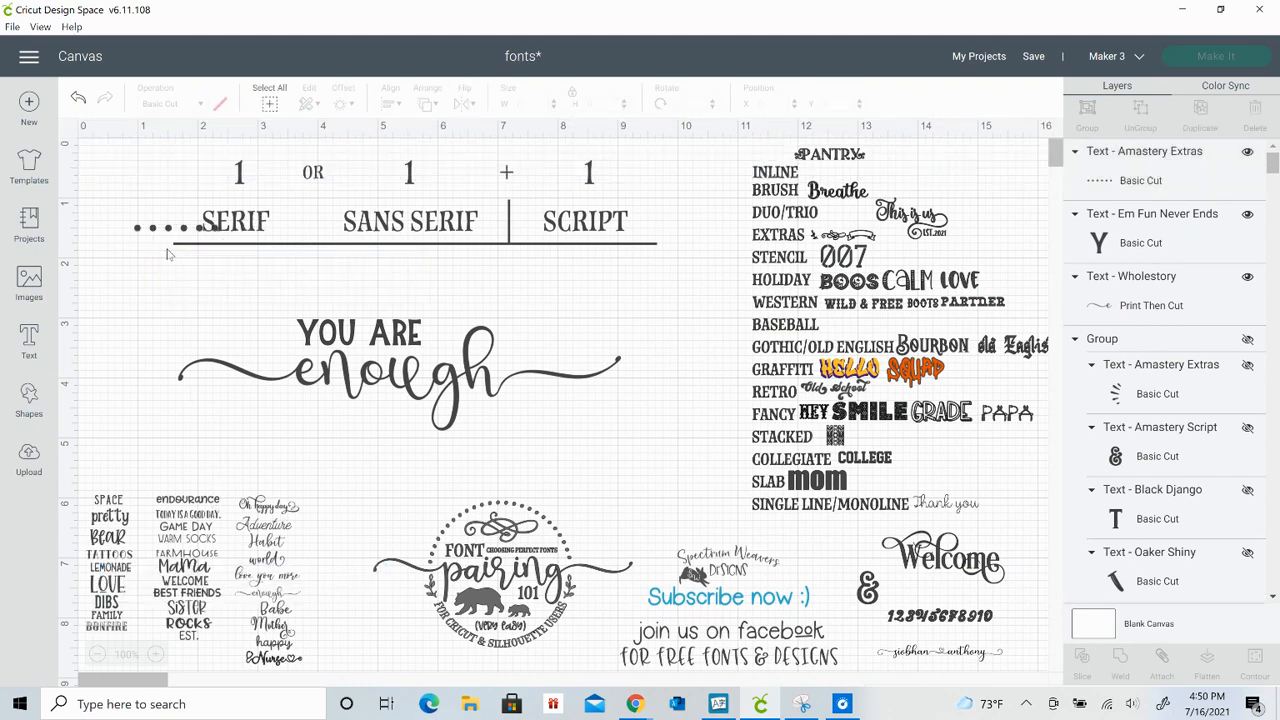
{"action": "left_click_drag", "start_coordinate": [150, 224], "coordinate": [330, 408]}
{"action": "left_click_drag", "start_coordinate": [405, 423], "coordinate": [338, 413]}
{"action": "left_click", "coordinate": [352, 456]}
Shrink "YOU ARE", "enough" and the dotted line together to about 3.70 in wide
{"action": "left_click", "coordinate": [229, 432]}
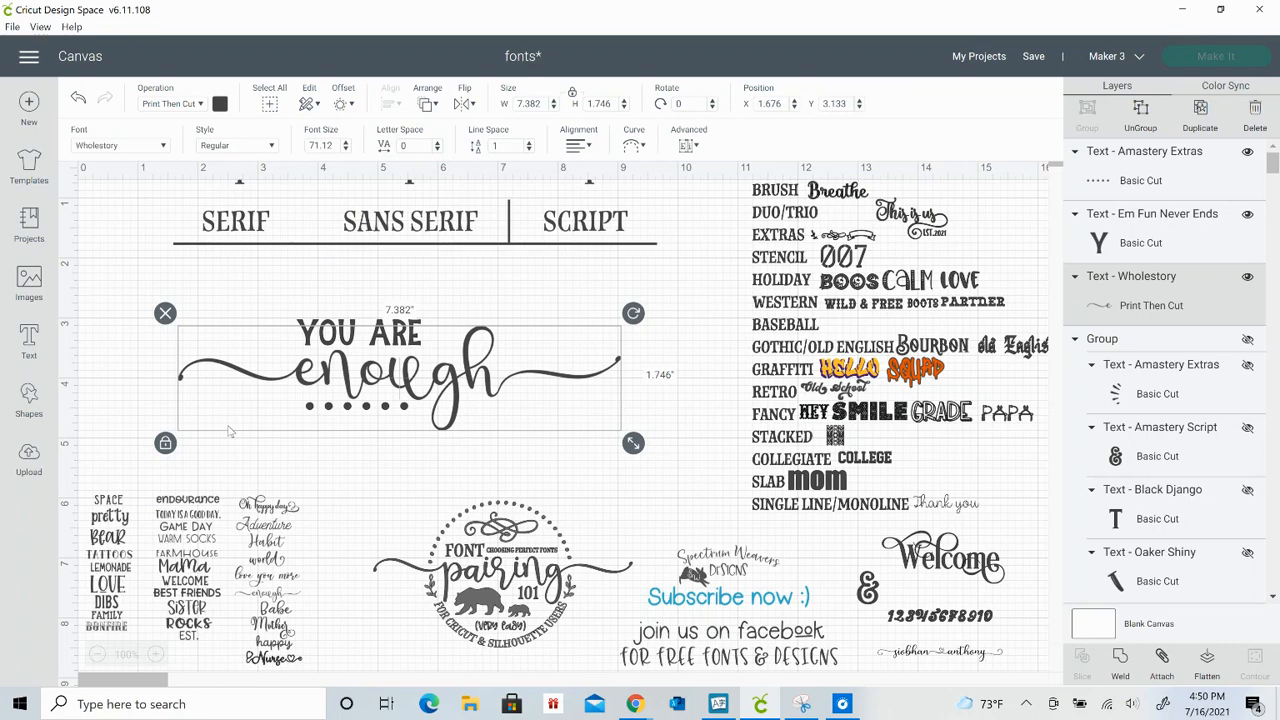
{"action": "left_click", "coordinate": [320, 470]}
{"action": "left_click_drag", "start_coordinate": [364, 457], "coordinate": [336, 282]}
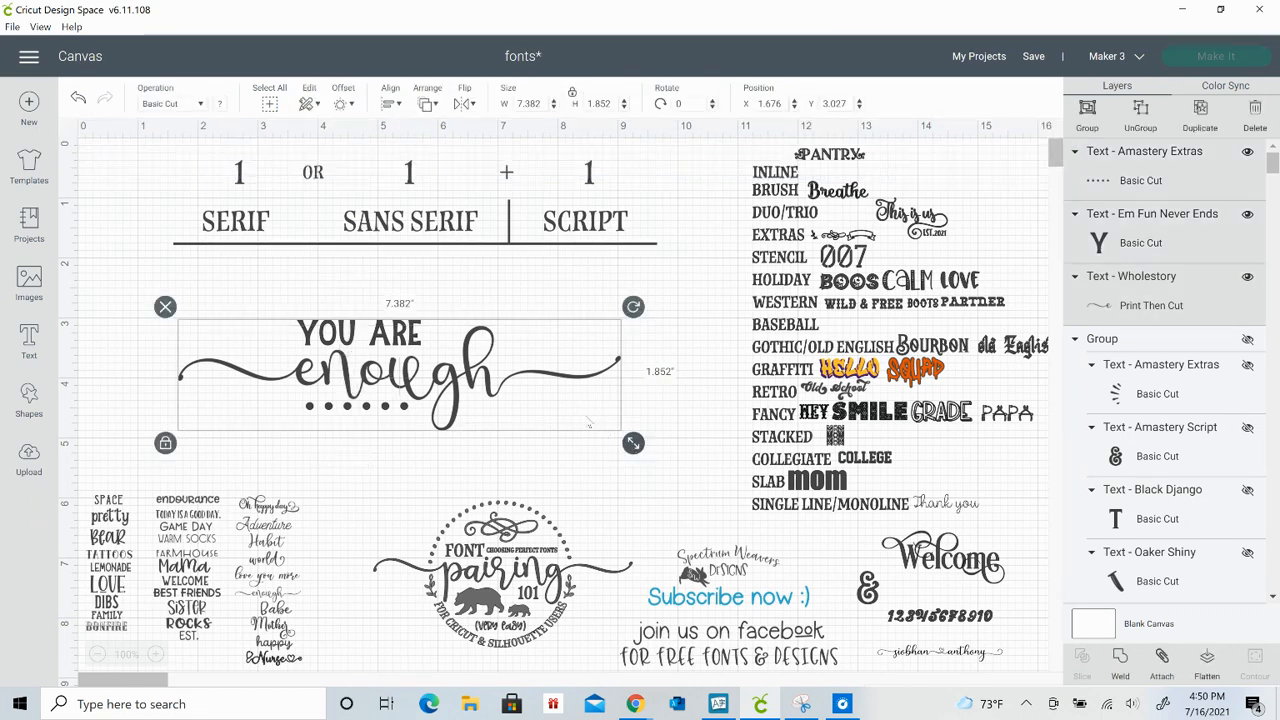
{"action": "left_click_drag", "start_coordinate": [636, 446], "coordinate": [414, 389]}
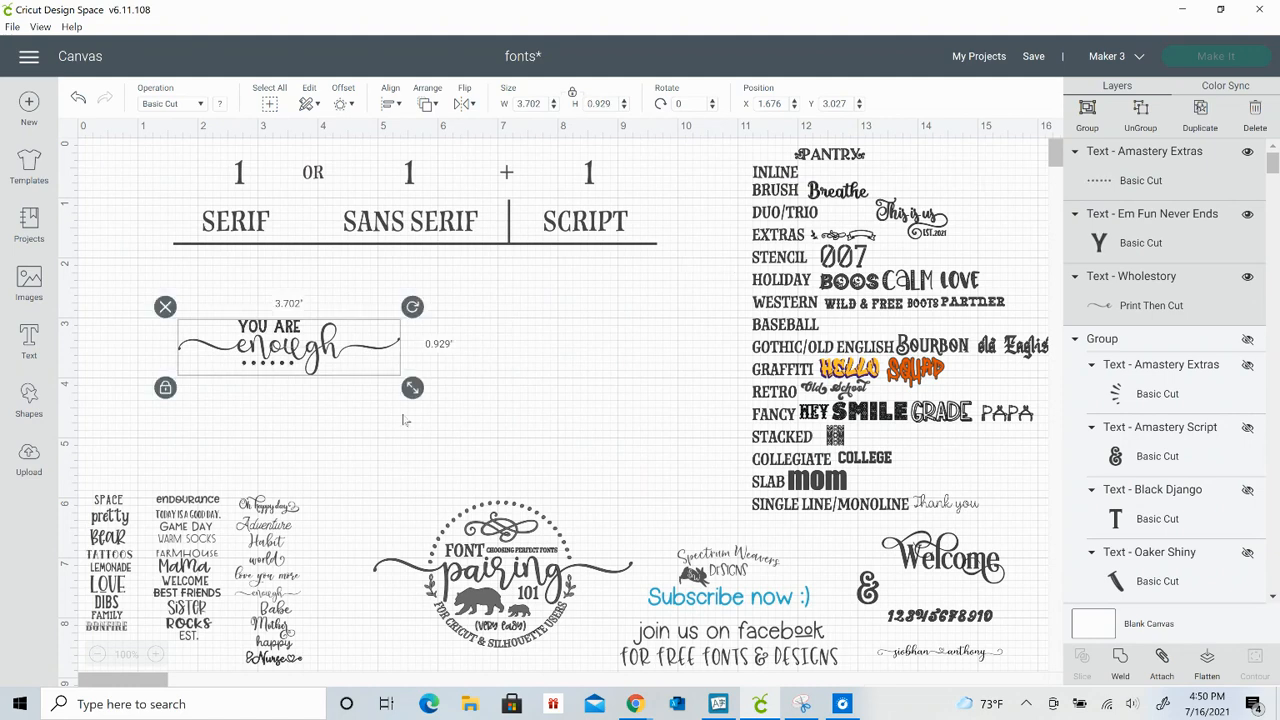
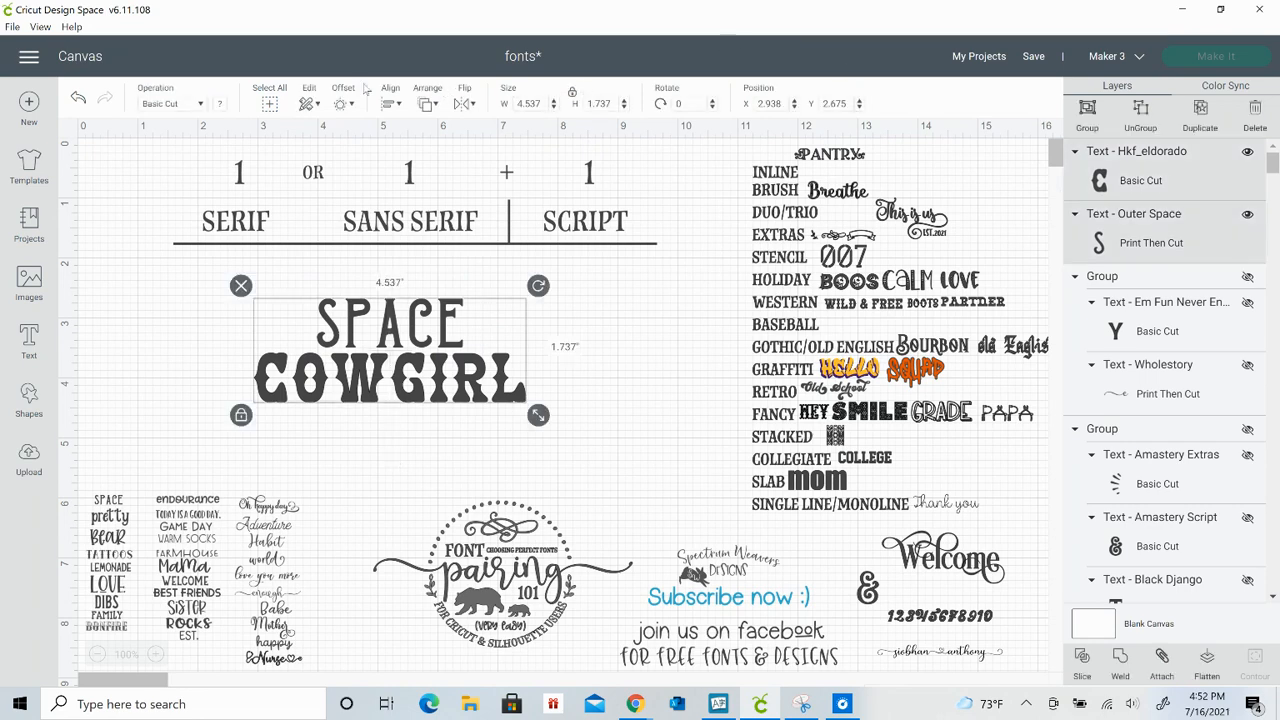
Center "SPACE" and "COWGIRL" horizontally on each other
{"action": "left_click", "coordinate": [392, 104]}
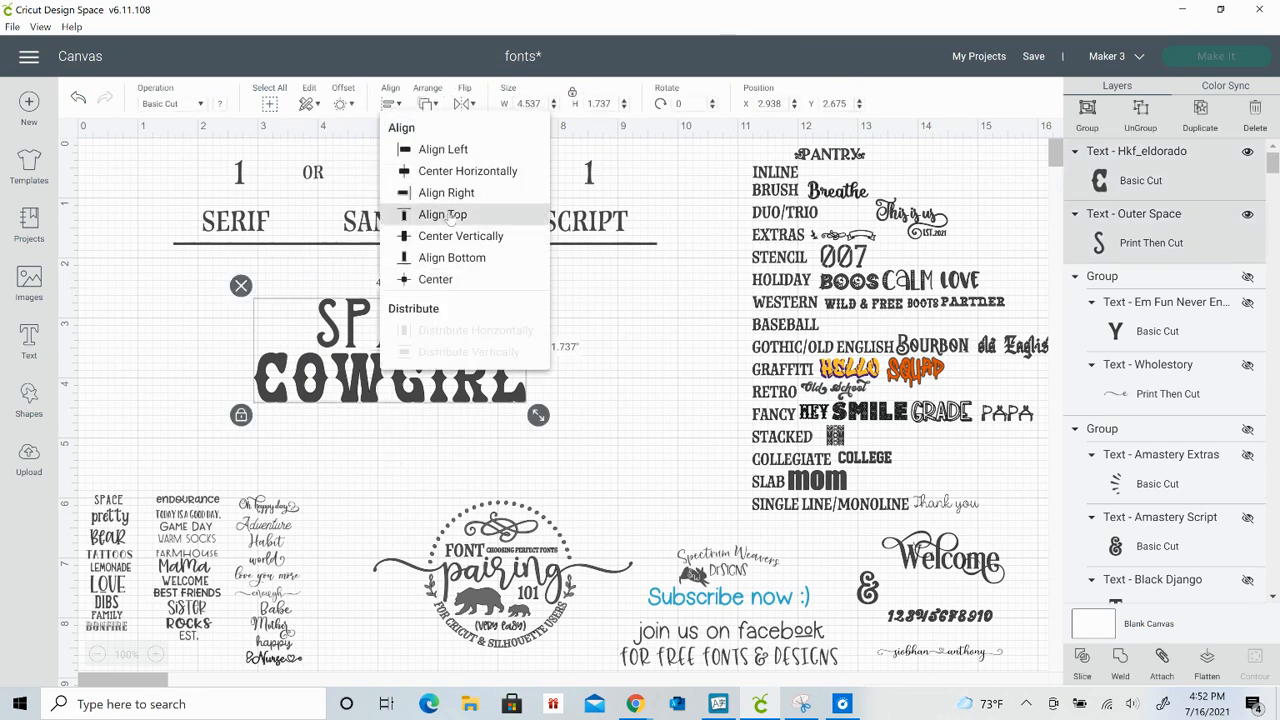
{"action": "left_click", "coordinate": [449, 174]}
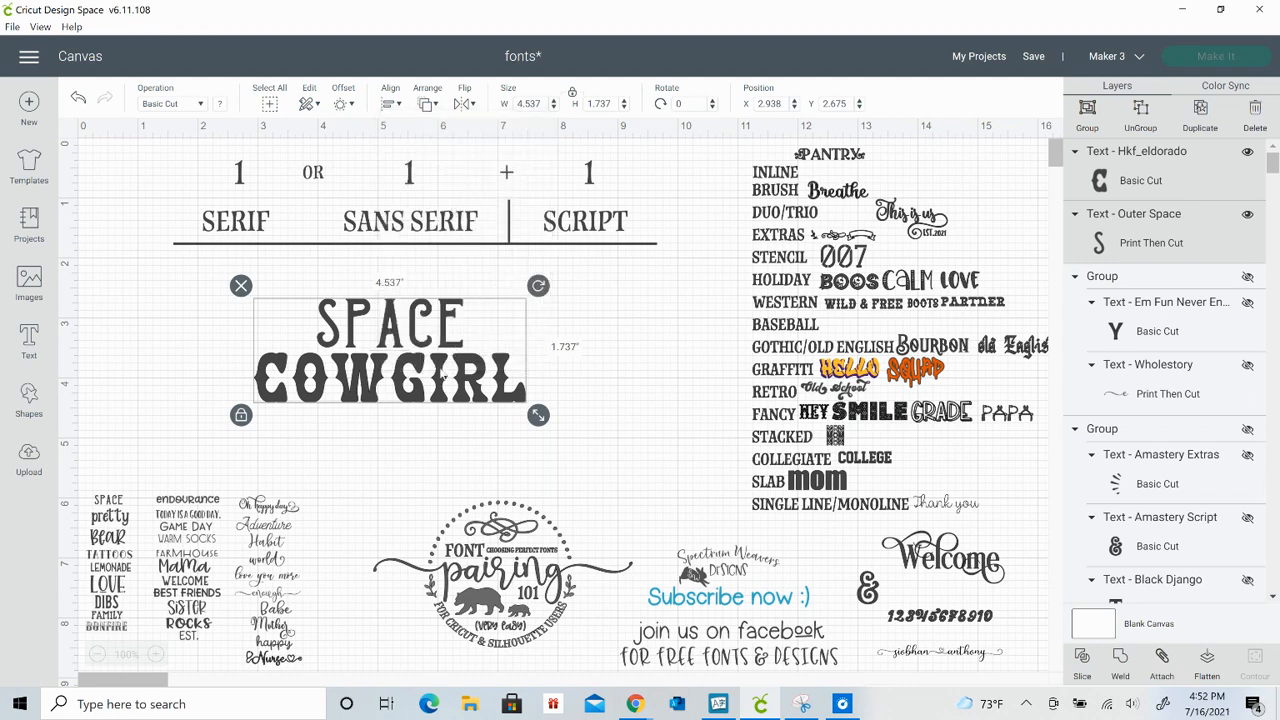
{"action": "left_click", "coordinate": [420, 445]}
Move "SPACE COWGIRL" left beneath the SERIF heading and shrink it to about 2.66 in wide
{"action": "left_click_drag", "start_coordinate": [420, 447], "coordinate": [412, 282]}
{"action": "left_click_drag", "start_coordinate": [450, 359], "coordinate": [298, 362]}
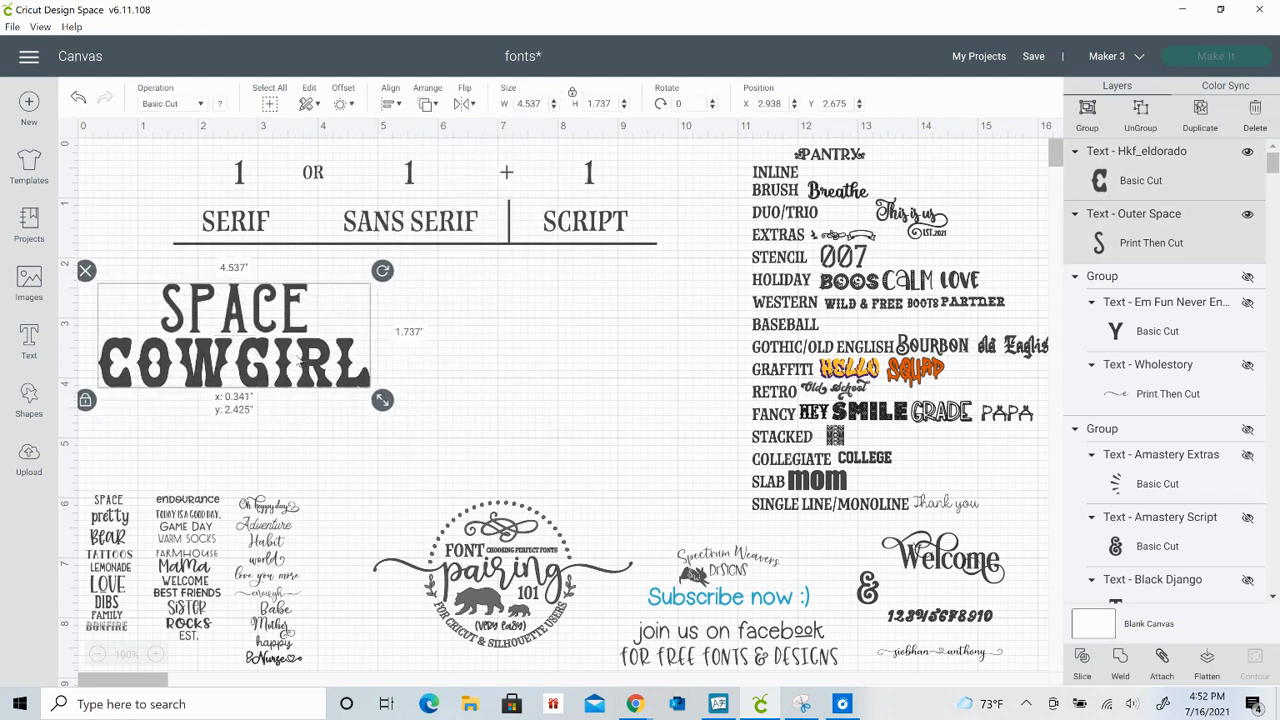
{"action": "left_click_drag", "start_coordinate": [382, 401], "coordinate": [270, 335]}
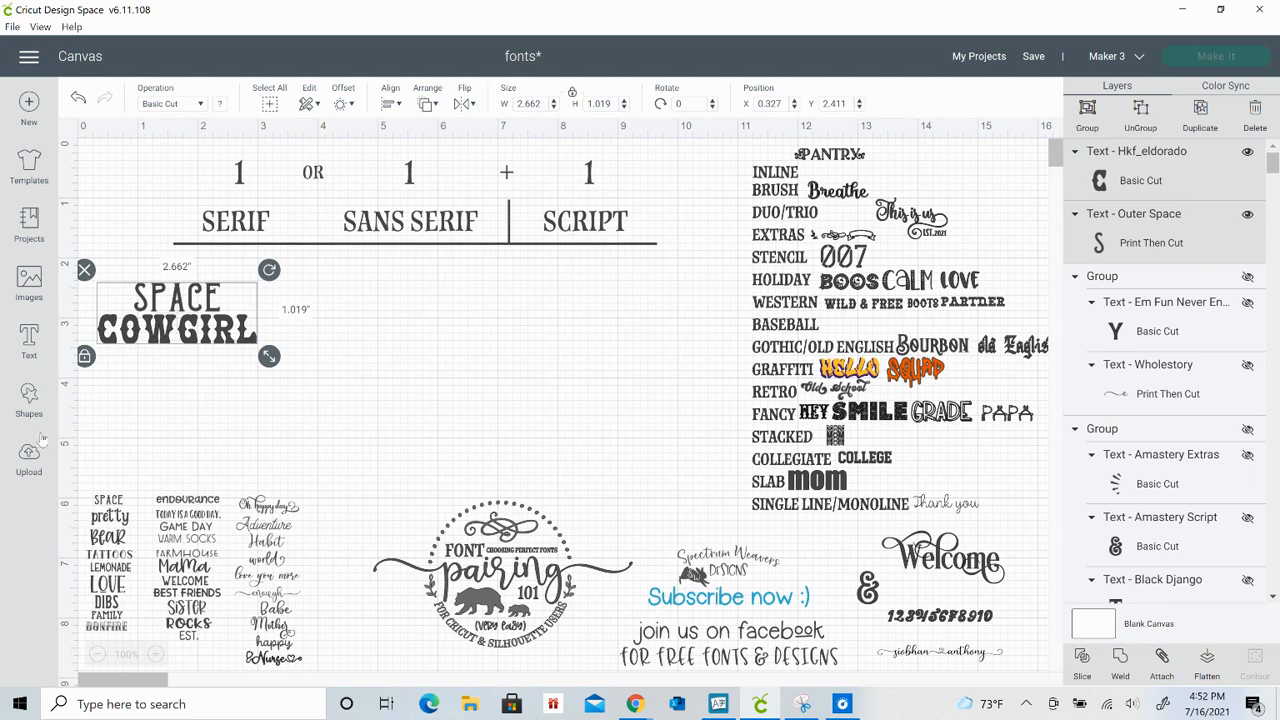
Duplicate "SPACE COWGIRL", place the copy to the right of the original, and enlarge both layouts together
{"action": "left_click", "coordinate": [1193, 116]}
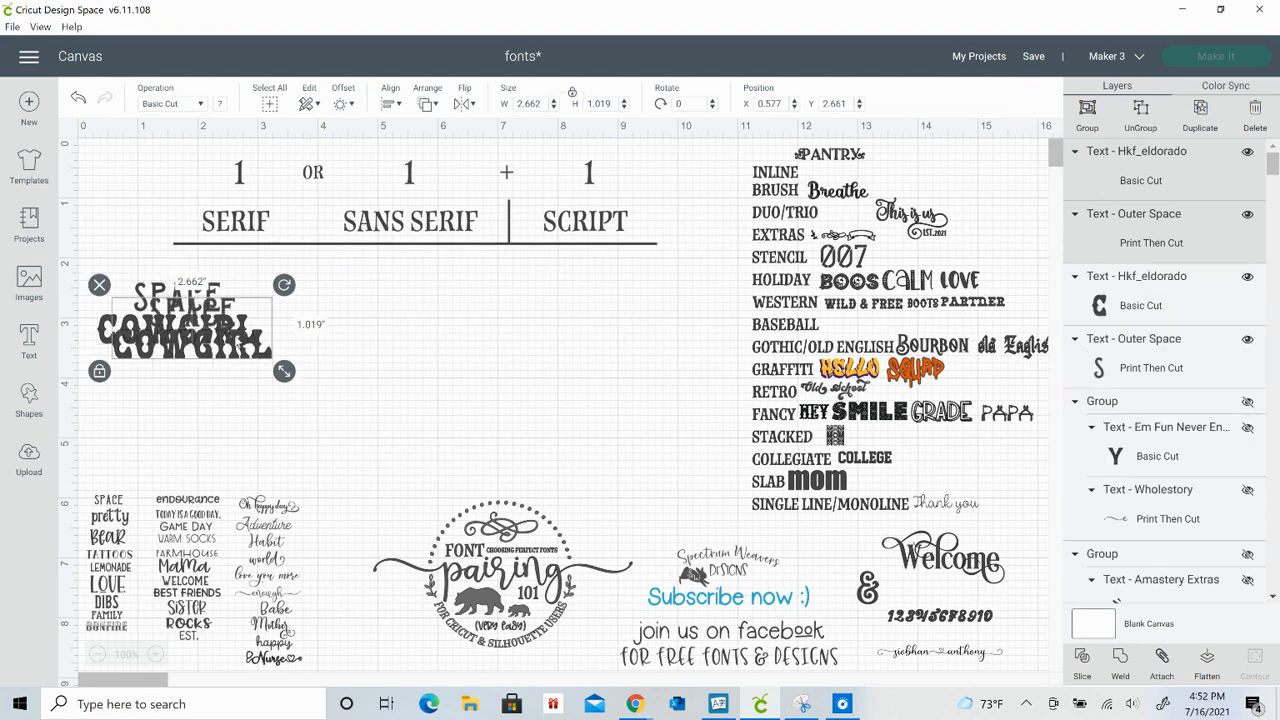
{"action": "left_click_drag", "start_coordinate": [224, 355], "coordinate": [468, 353]}
{"action": "left_click_drag", "start_coordinate": [185, 444], "coordinate": [500, 280]}
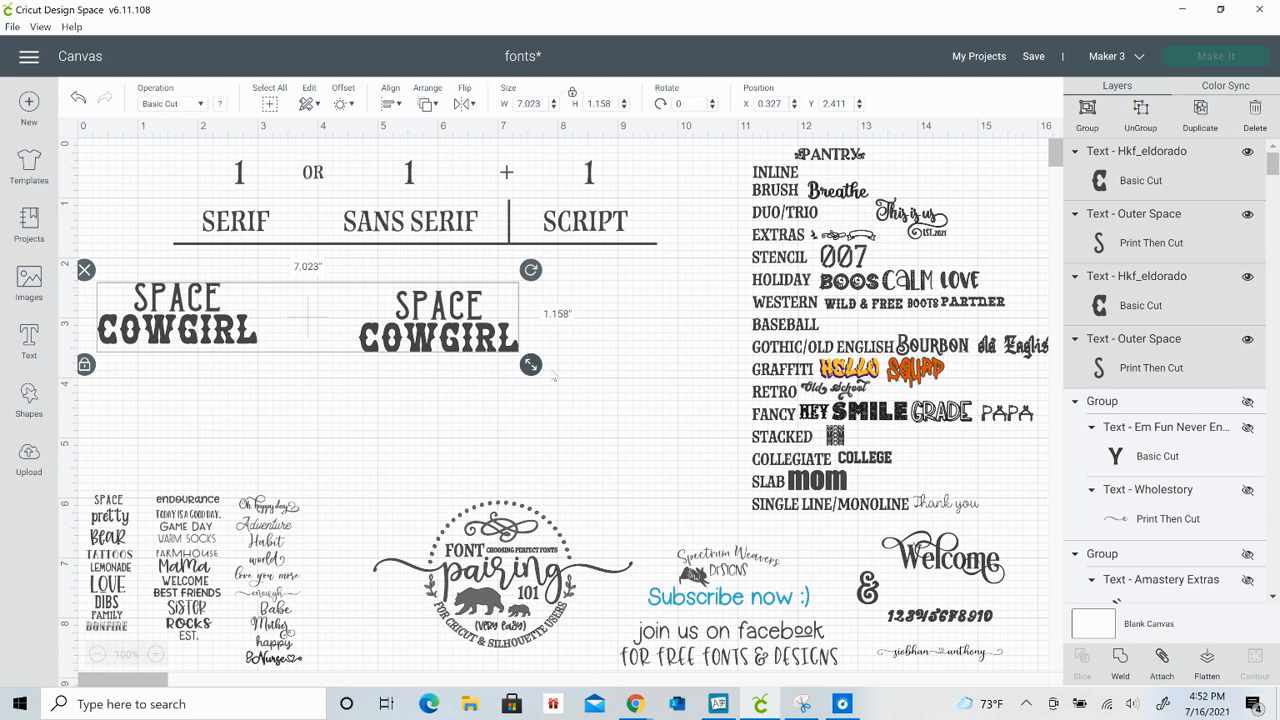
{"action": "left_click_drag", "start_coordinate": [530, 364], "coordinate": [687, 390]}
{"action": "left_click", "coordinate": [419, 461]}
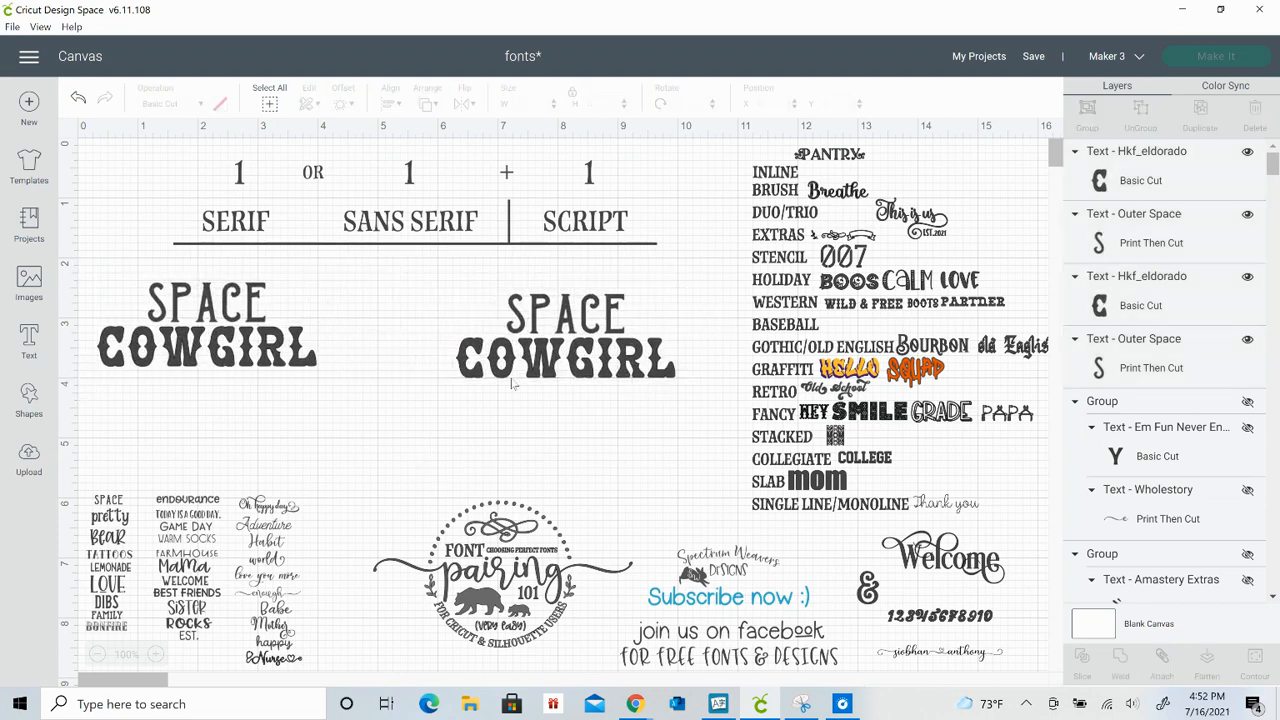
Change the font of "SPACE" in the right-hand copy to Wholestory
{"action": "left_click", "coordinate": [590, 327]}
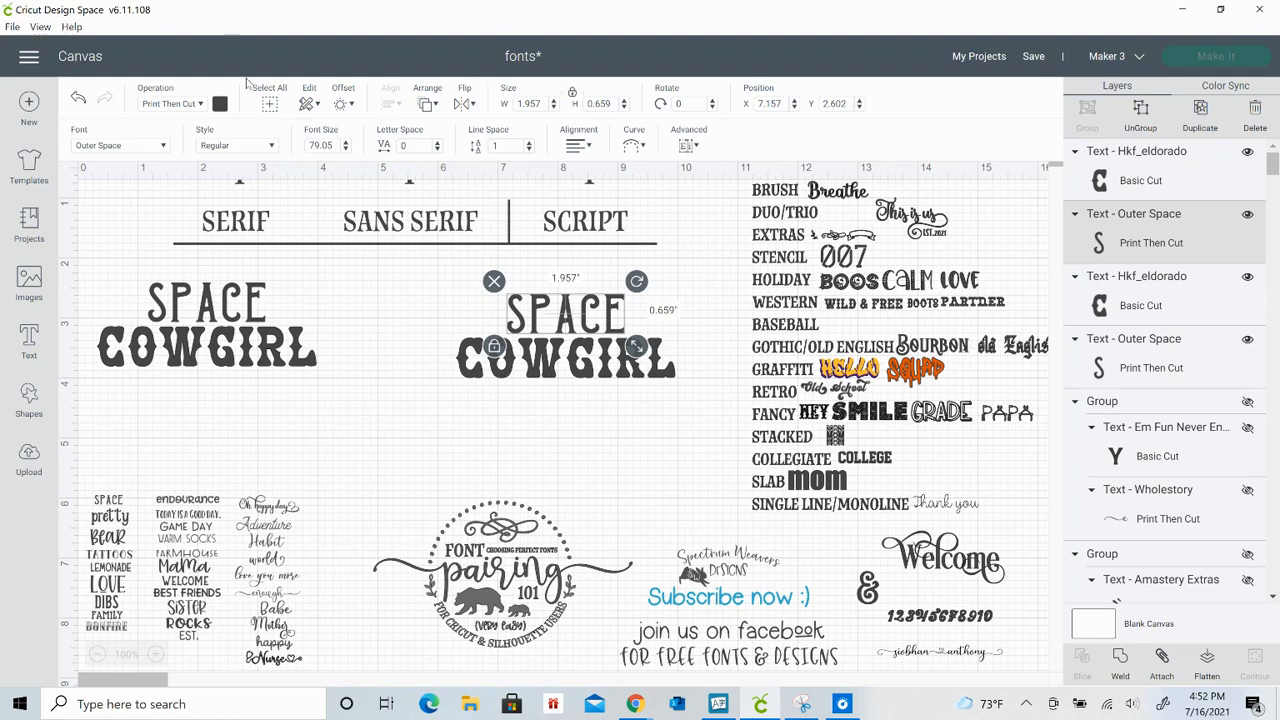
{"action": "left_click", "coordinate": [161, 147]}
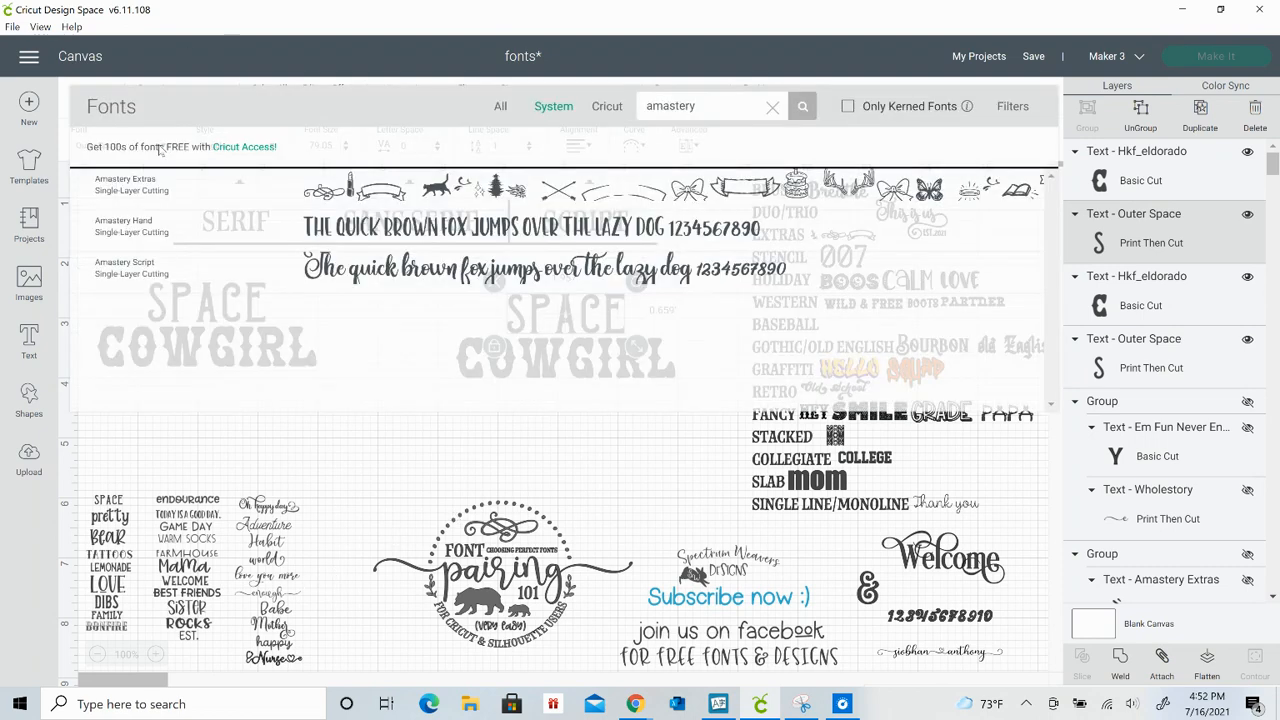
{"action": "double_click", "coordinate": [707, 107]}
{"action": "key", "text": "BackSpace"}
{"action": "type", "text": "wholesory"}
{"action": "key", "text": "BackSpace"}
{"action": "key", "text": "BackSpace"}
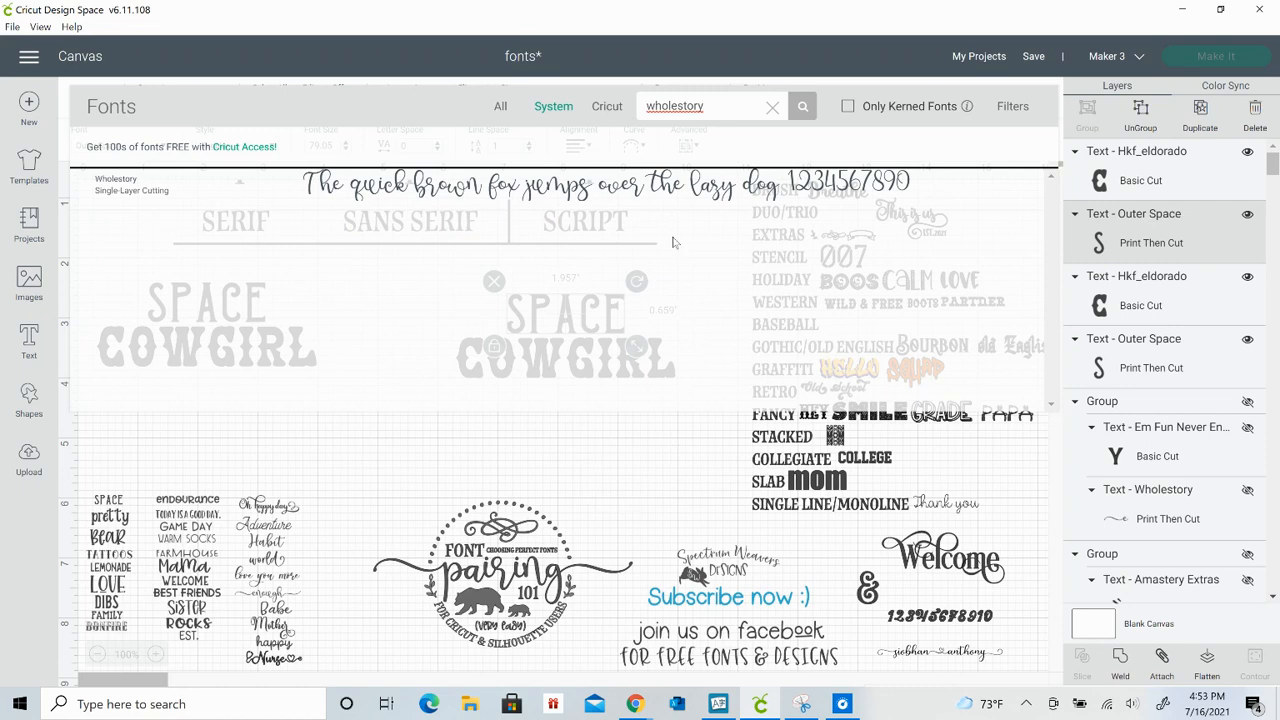
{"action": "left_click", "coordinate": [685, 190]}
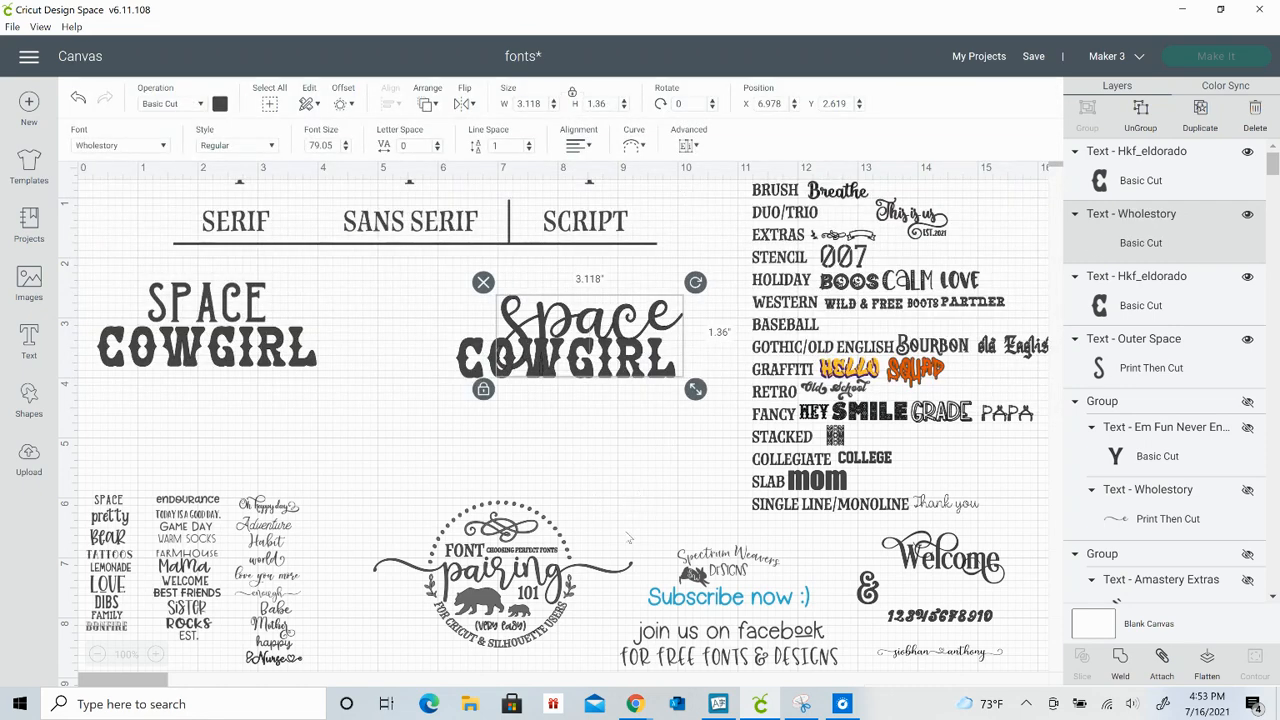
{"action": "left_click", "coordinate": [621, 545]}
Shrink the script word "space" to about 2.09 in wide and move it above "COWGIRL", to about X 6.81 in and Y 2.55 in
{"action": "left_click", "coordinate": [574, 333]}
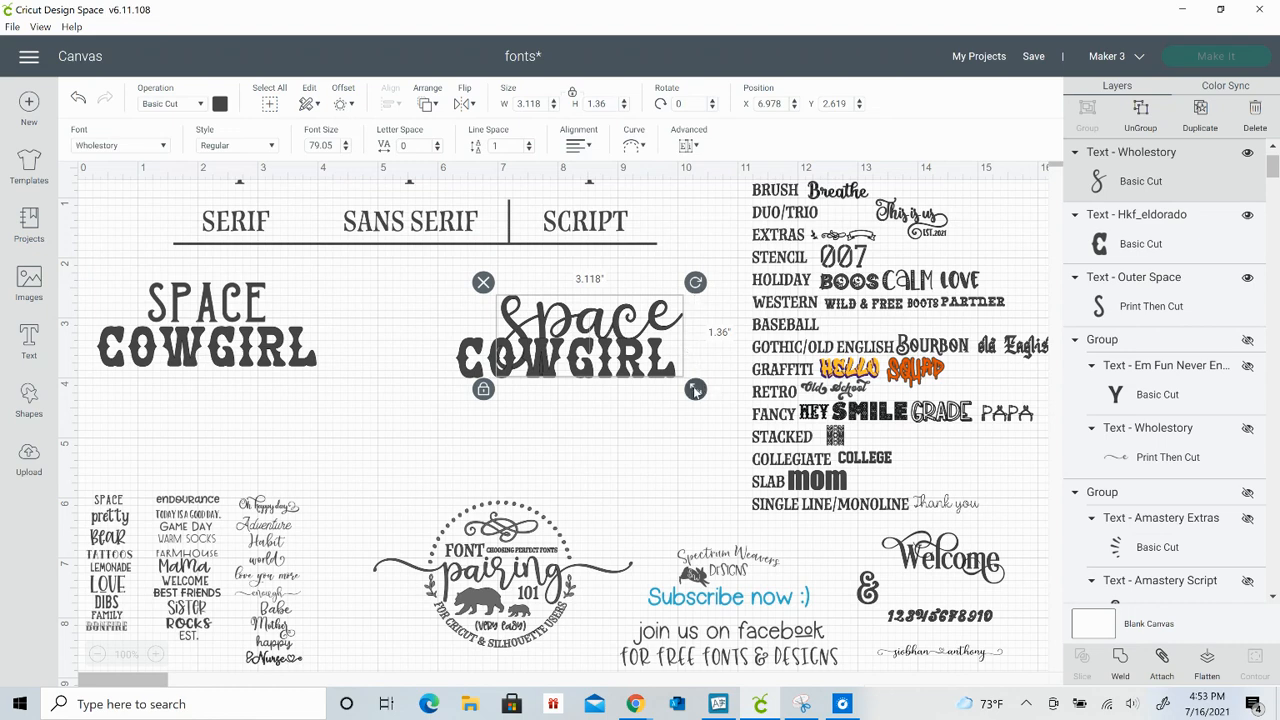
{"action": "left_click_drag", "start_coordinate": [695, 390], "coordinate": [630, 353]}
{"action": "left_click_drag", "start_coordinate": [583, 316], "coordinate": [573, 313]}
Delete the final "e" of the script "space" and copy Wholestory's tailed e glyph, U+F01E, from UI Character Map
{"action": "double_click", "coordinate": [510, 315]}
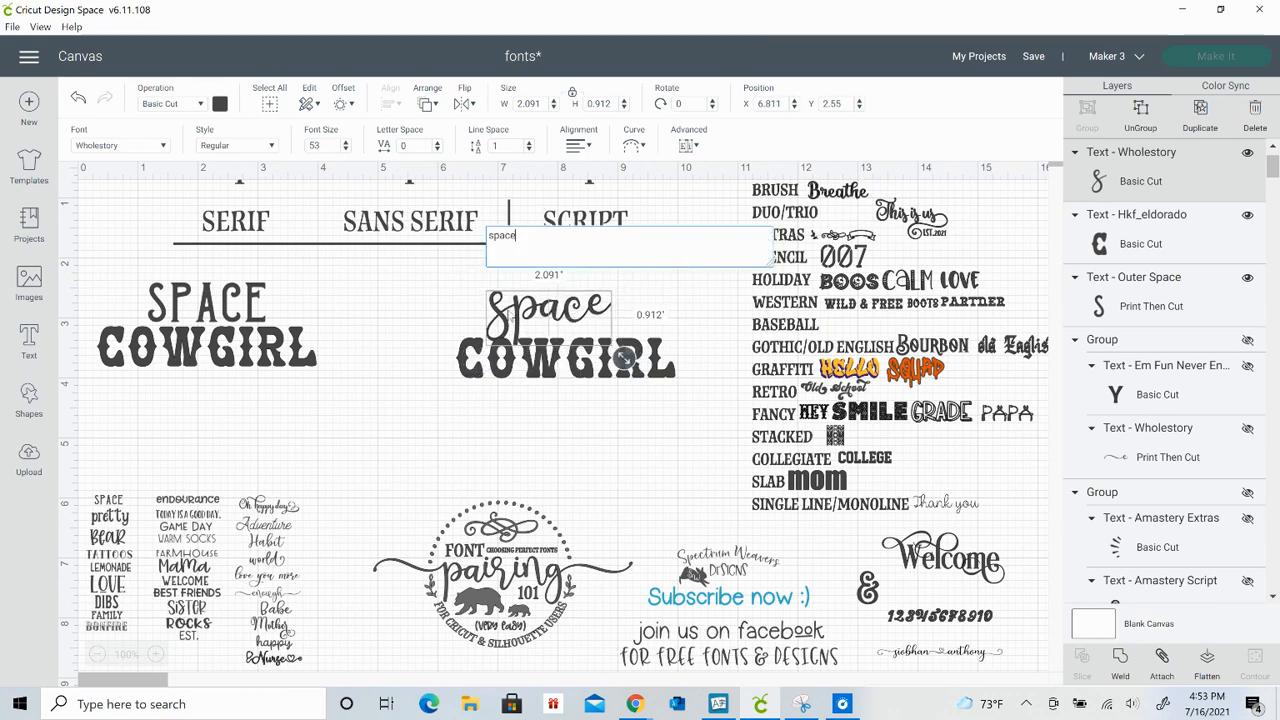
{"action": "key", "text": "BackSpace"}
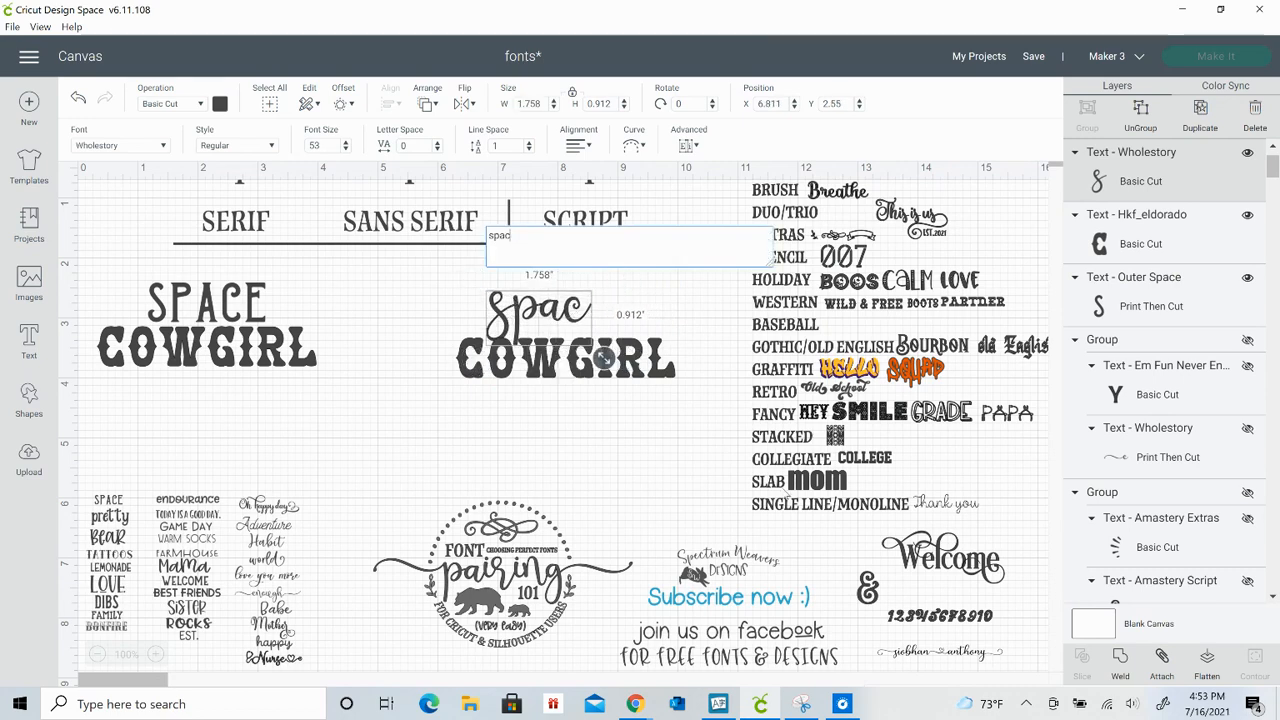
{"action": "left_click", "coordinate": [718, 704]}
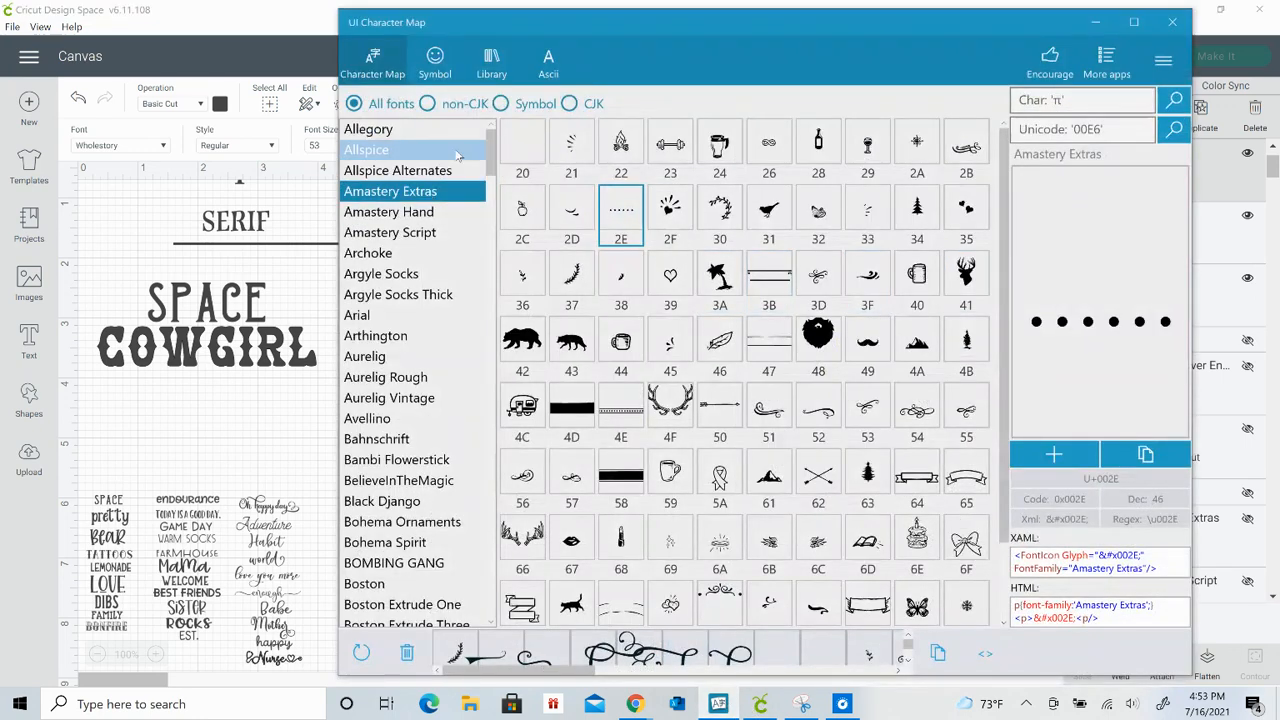
{"action": "left_click_drag", "start_coordinate": [491, 150], "coordinate": [491, 615]}
{"action": "left_click", "coordinate": [378, 492]}
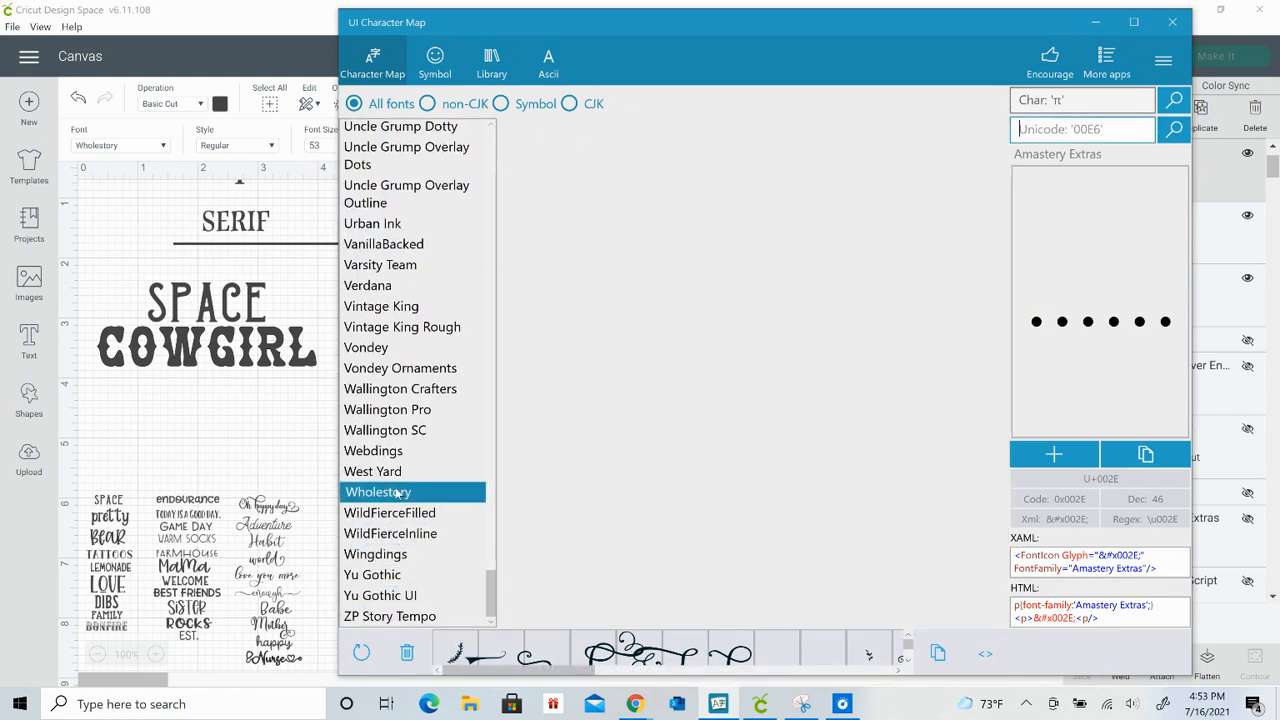
{"action": "left_click_drag", "start_coordinate": [1005, 150], "coordinate": [1049, 497]}
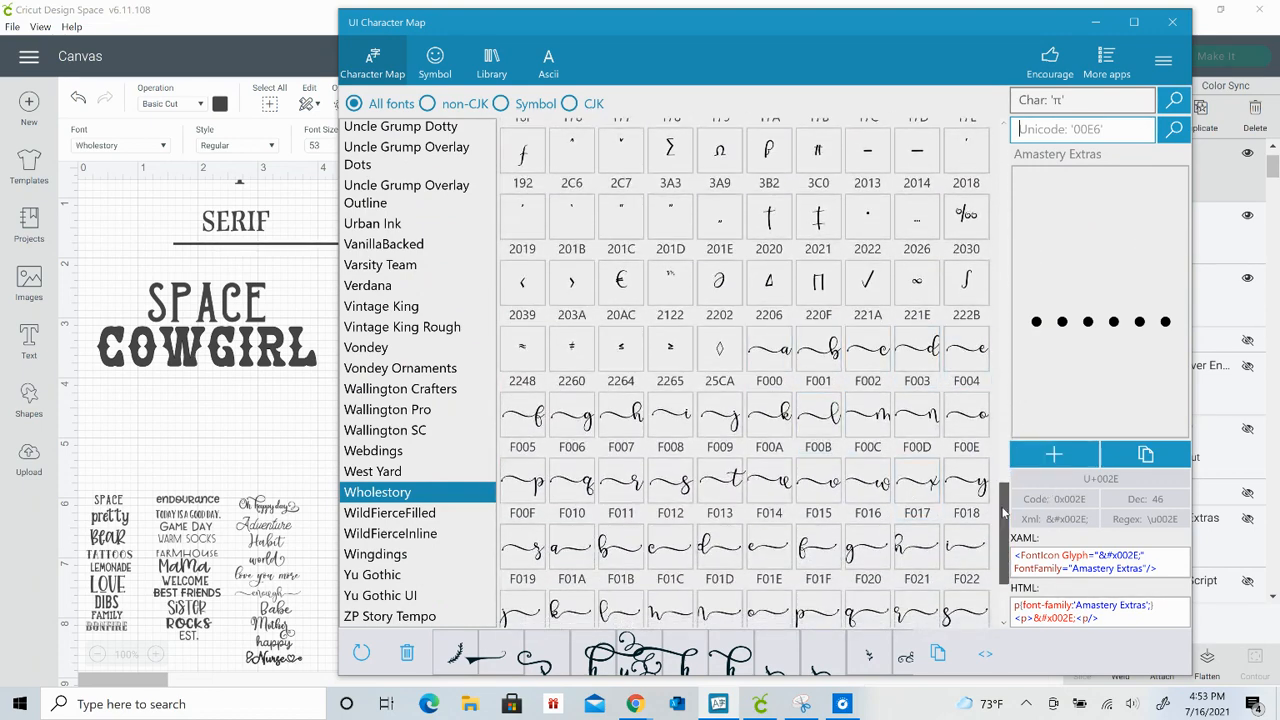
{"action": "scroll", "coordinate": [800, 480], "scroll_direction": "down", "scroll_amount": 3}
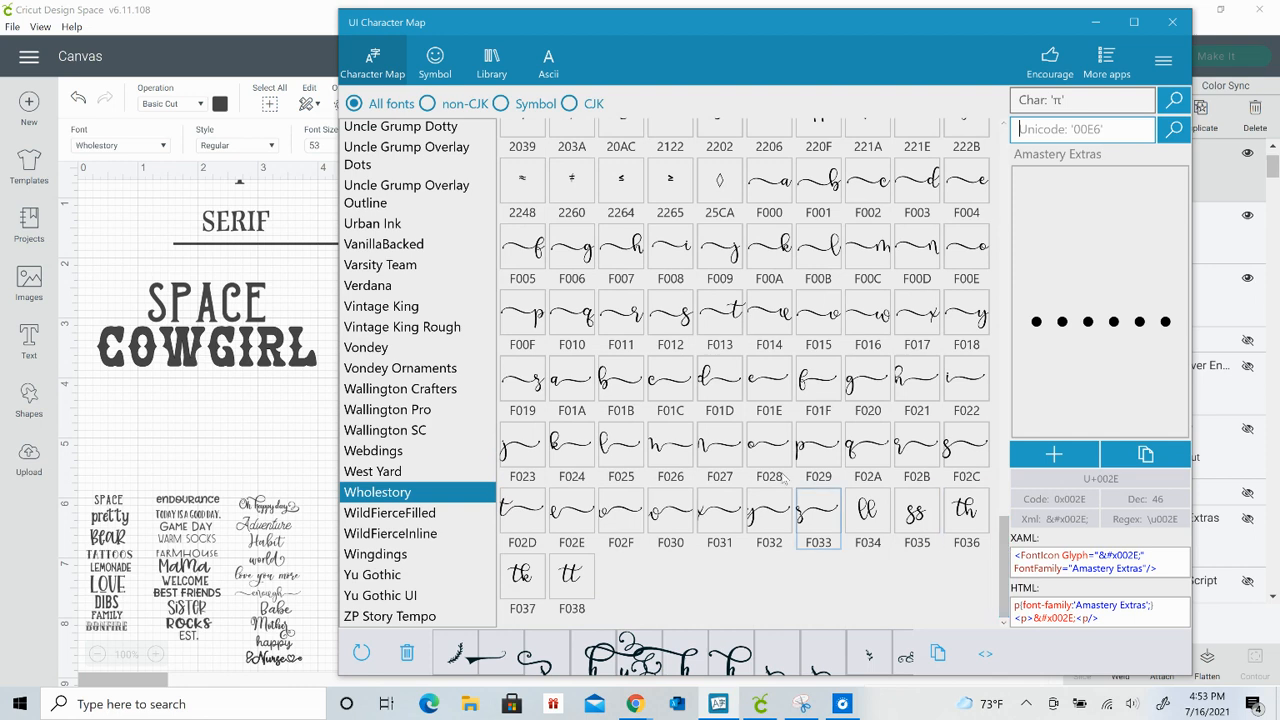
{"action": "left_click", "coordinate": [769, 385]}
{"action": "left_click", "coordinate": [1053, 455]}
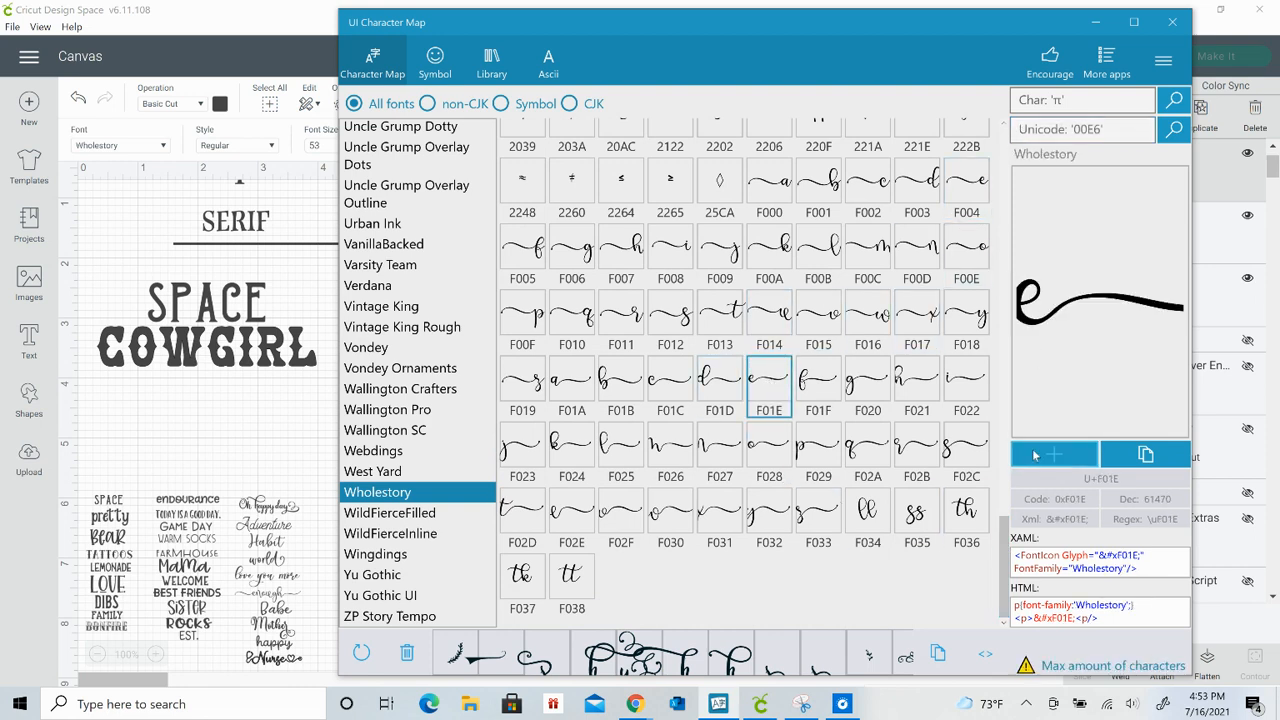
{"action": "left_click", "coordinate": [1145, 455]}
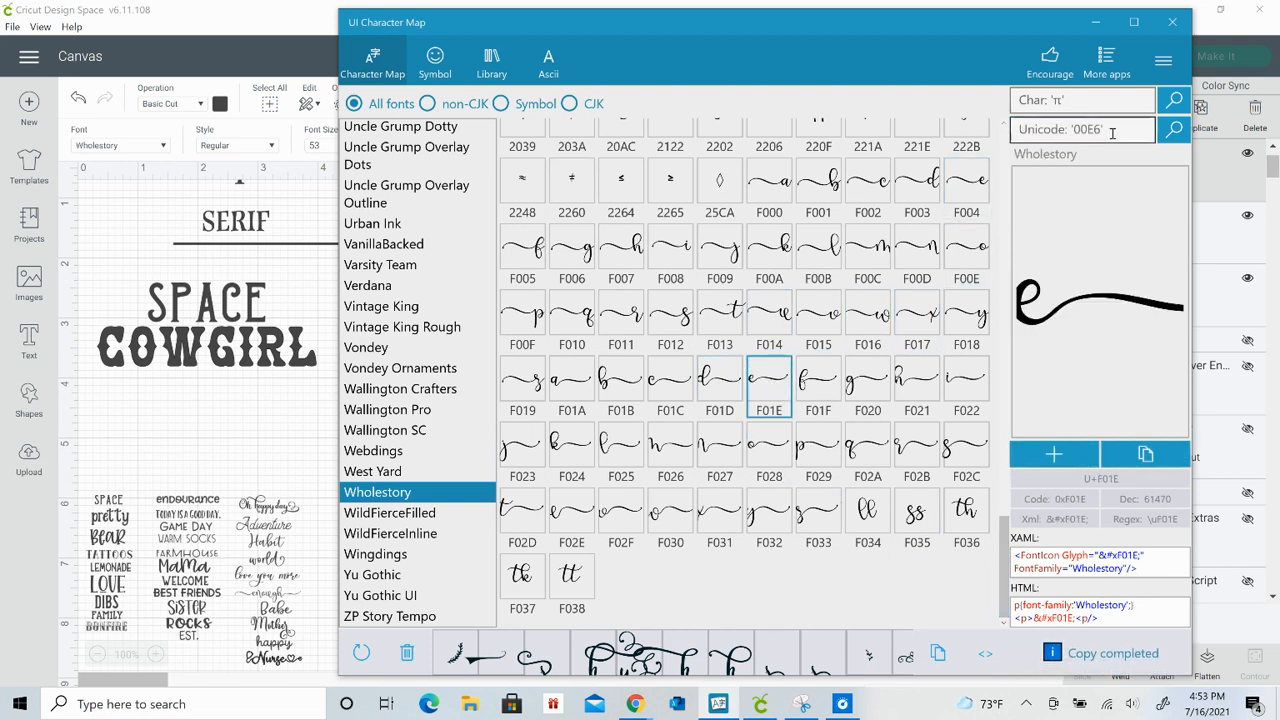
Back in Cricut Design Space, paste the tailed e after "spac" and lower the word toward "COWGIRL", to about Y 2.77 in
{"action": "left_click", "coordinate": [1095, 22]}
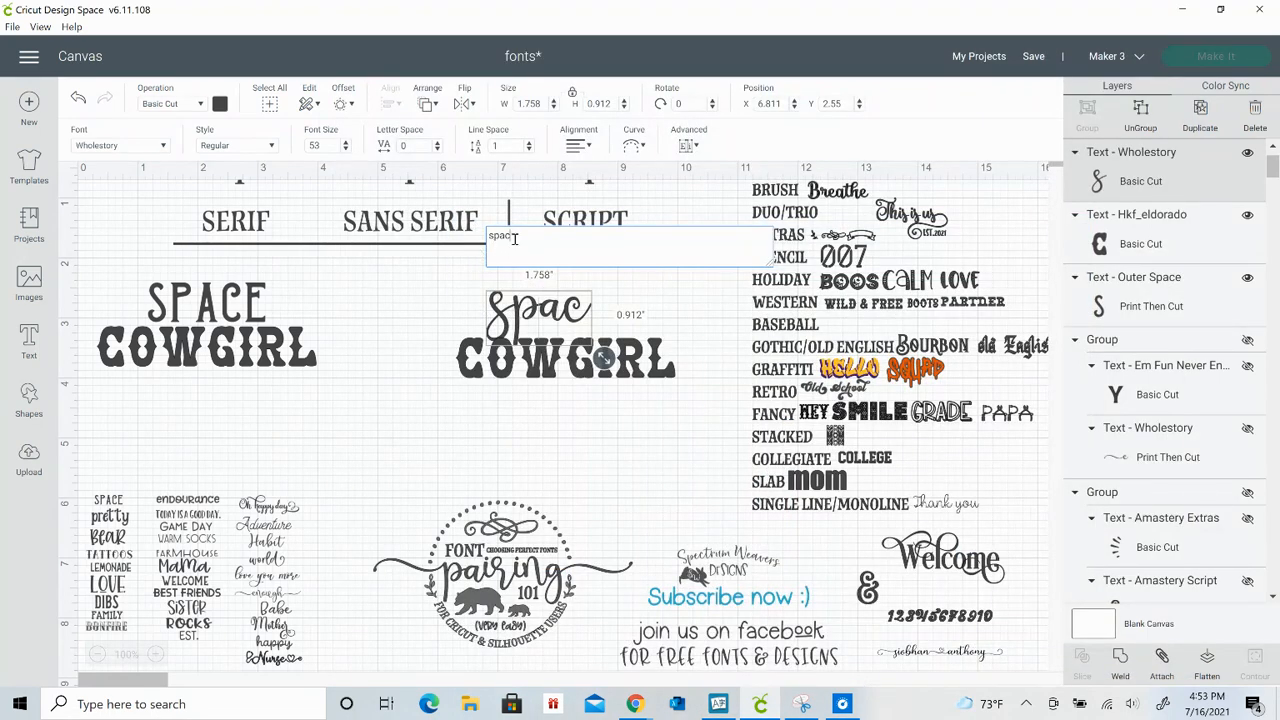
{"action": "key", "text": "ctrl+v"}
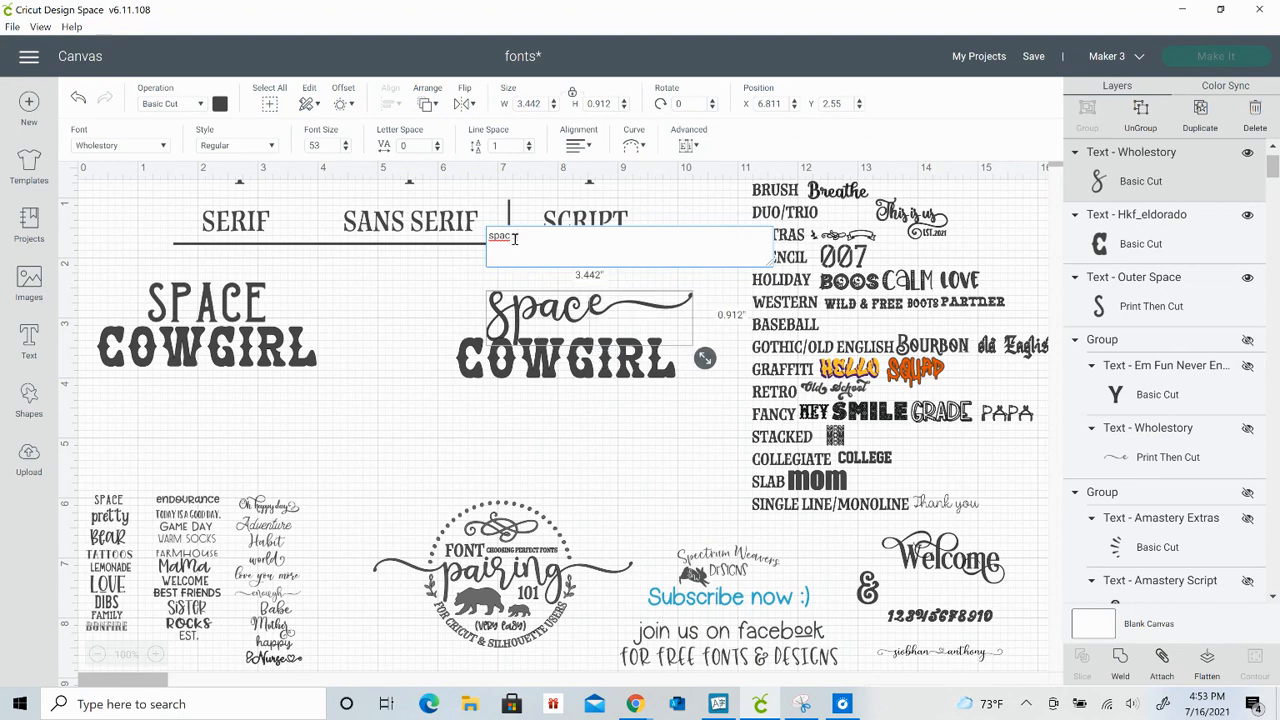
{"action": "left_click_drag", "start_coordinate": [513, 310], "coordinate": [515, 326]}
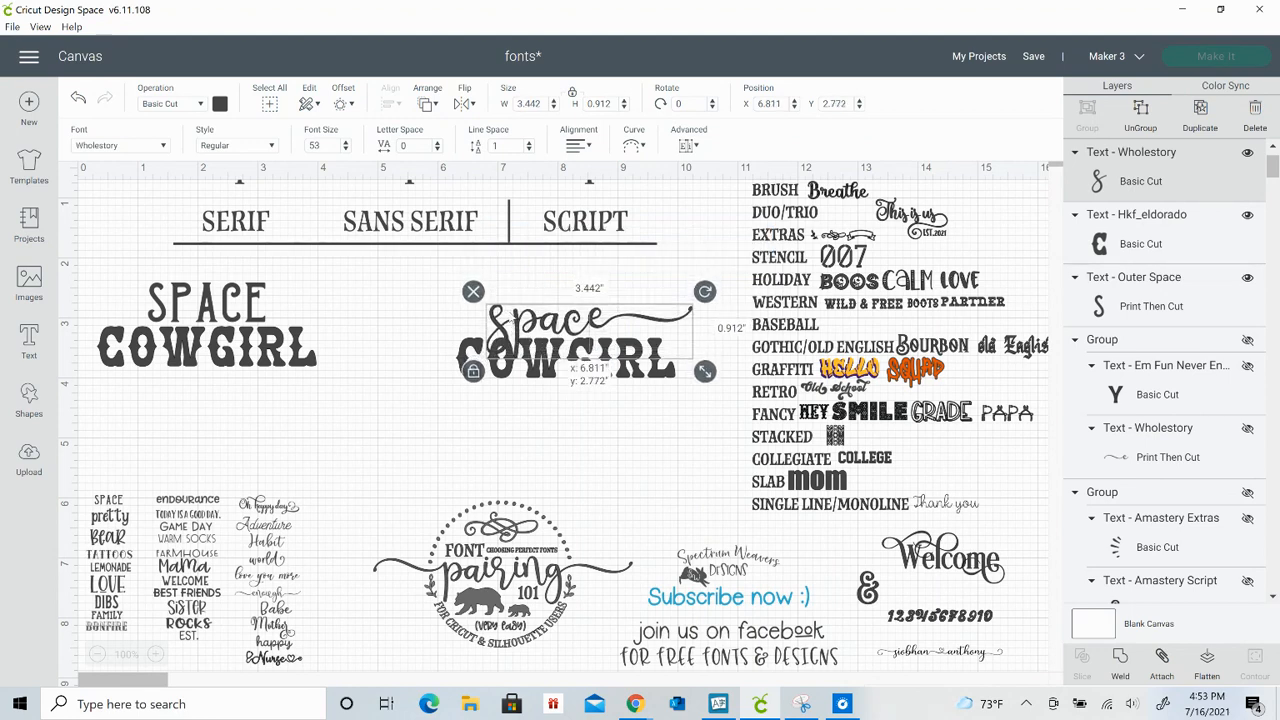
Delete the initial "s" of the script "space" and copy Wholestory's swash s glyph, U+F012, from UI Character Map
{"action": "double_click", "coordinate": [509, 318]}
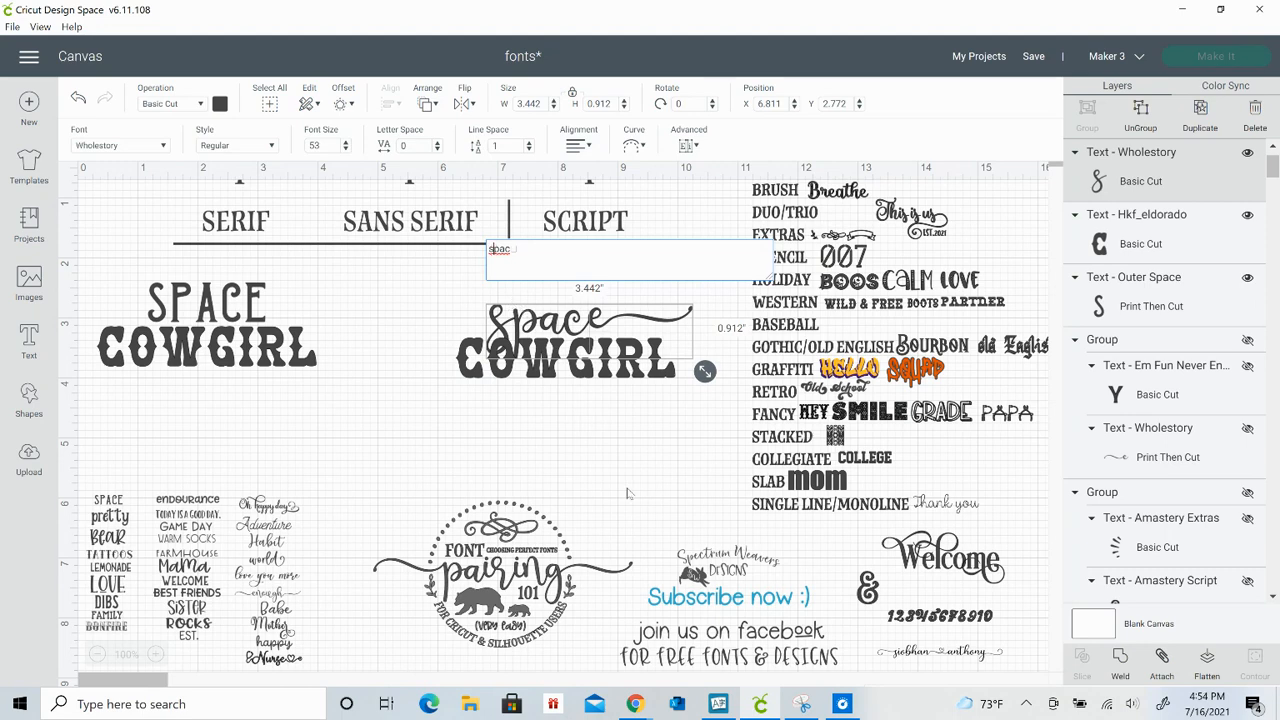
{"action": "key", "text": "BackSpace"}
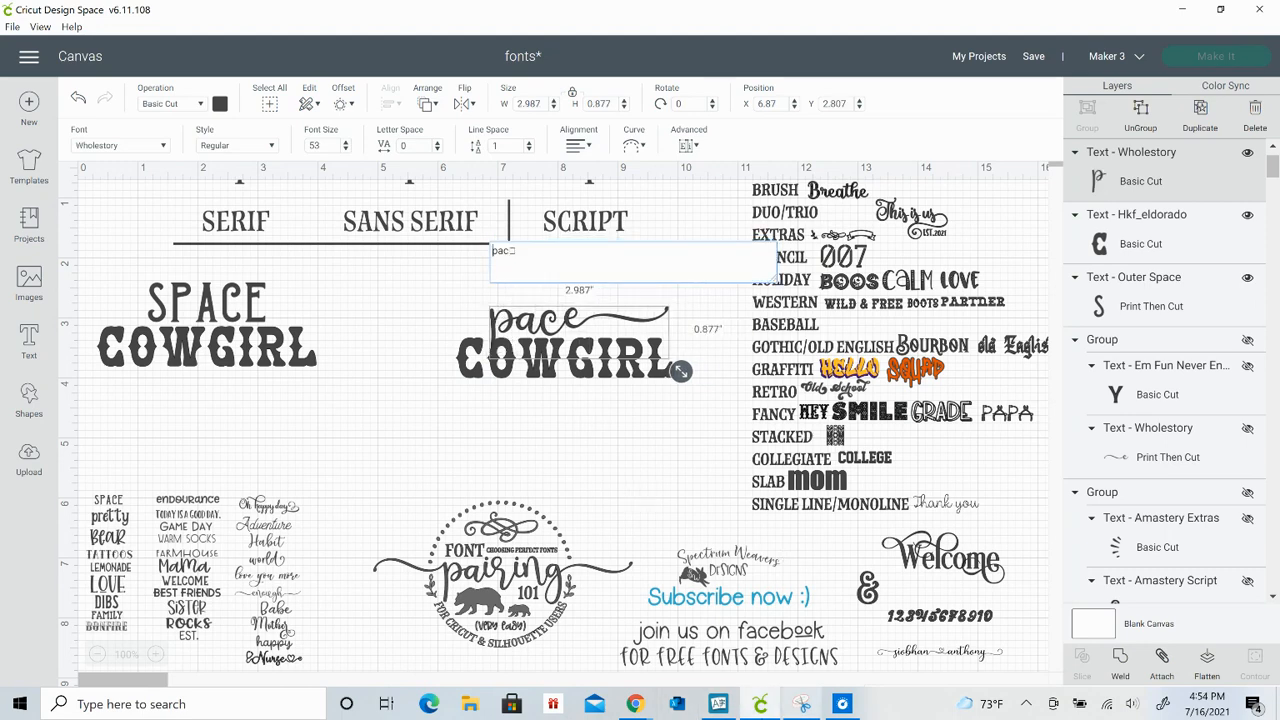
{"action": "left_click", "coordinate": [716, 705]}
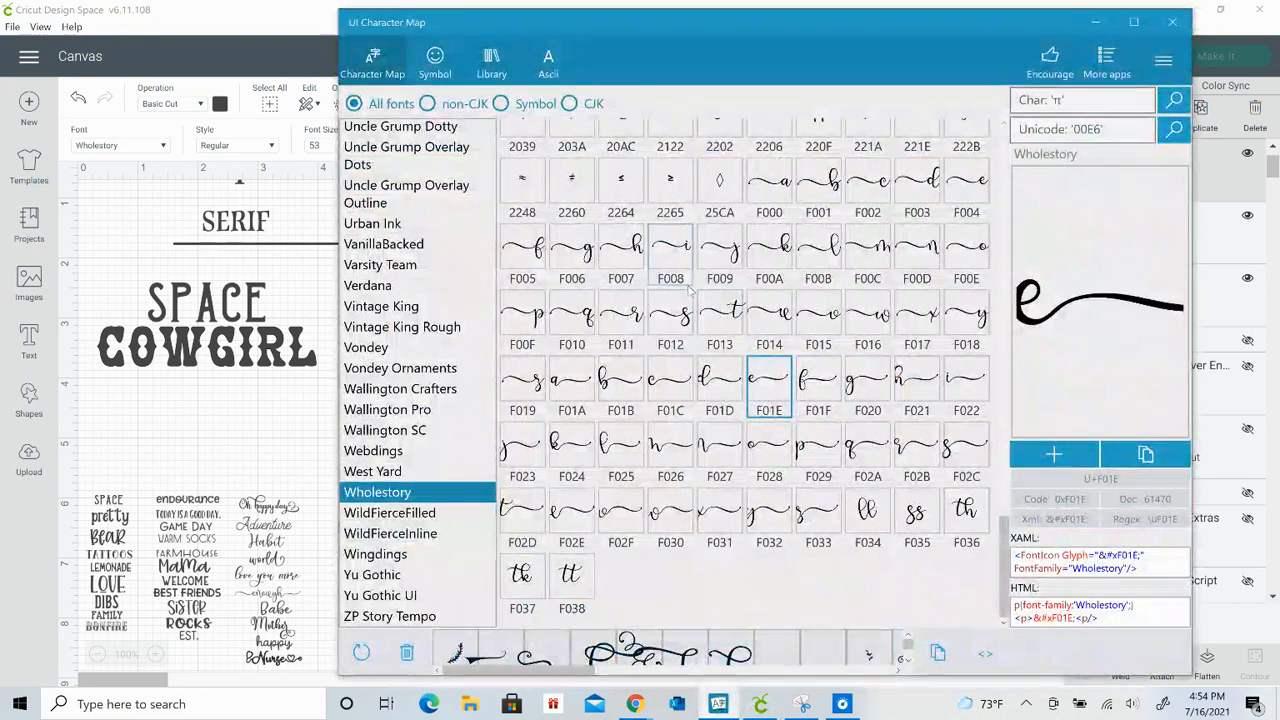
{"action": "left_click", "coordinate": [684, 318]}
{"action": "left_click", "coordinate": [1053, 454]}
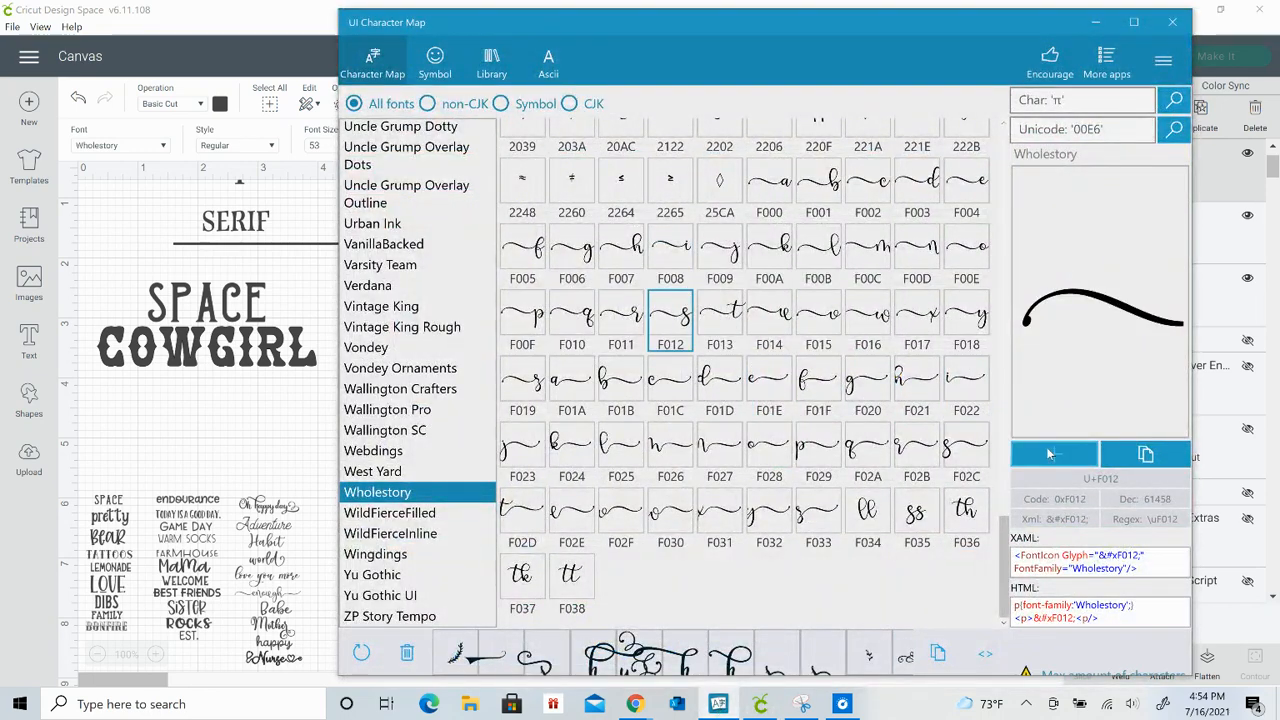
{"action": "left_click", "coordinate": [1147, 455]}
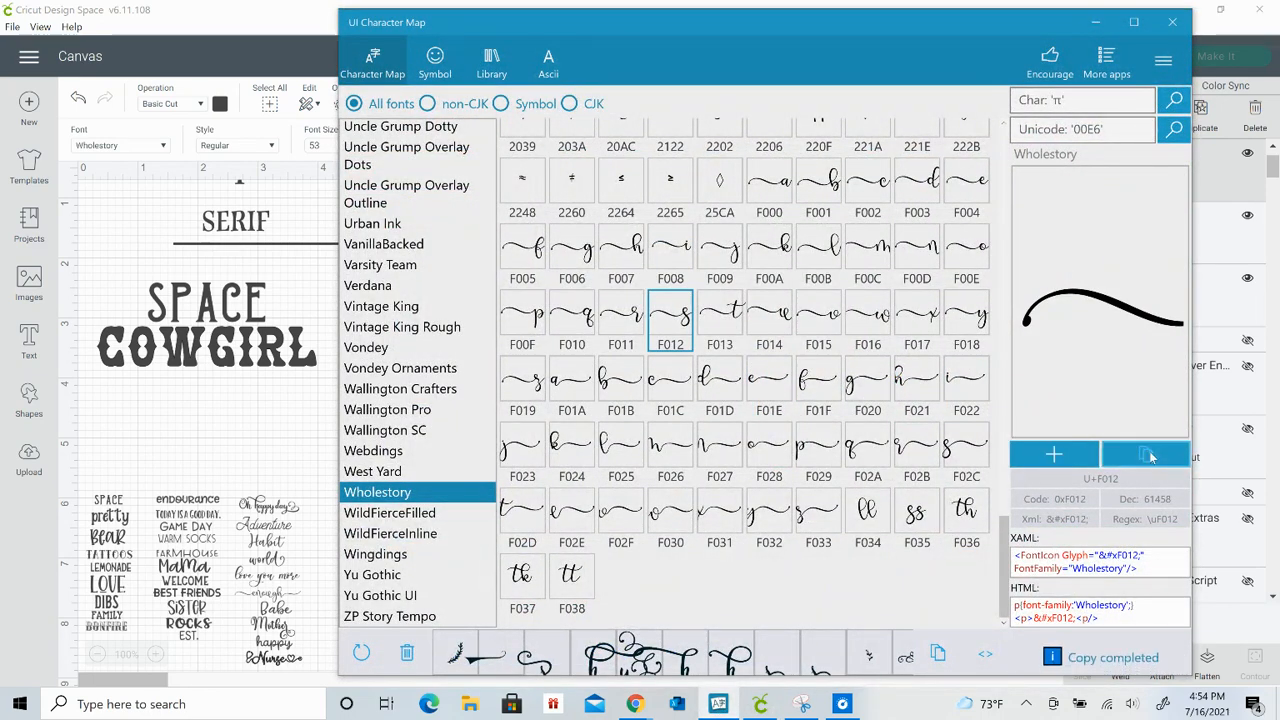
Back in Cricut Design Space, paste the copied swash s in front of "pace" to complete the script word
{"action": "left_click", "coordinate": [1095, 21]}
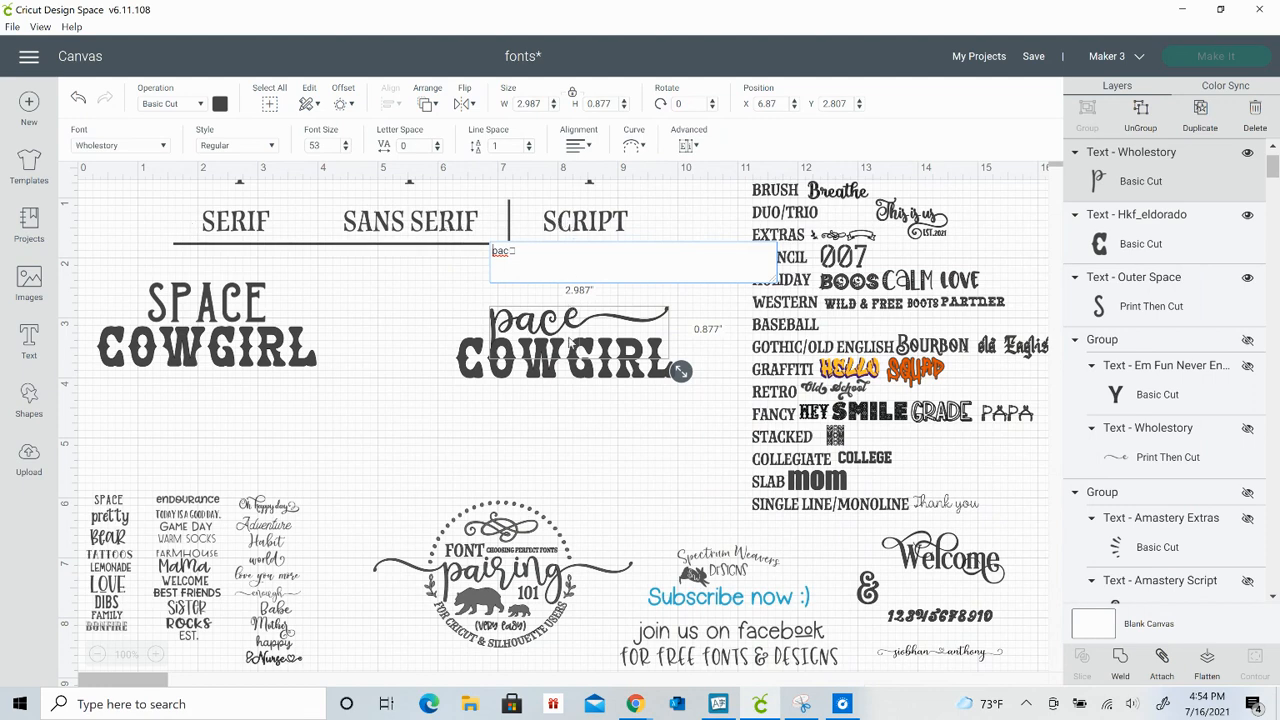
{"action": "type", "text": "s"}
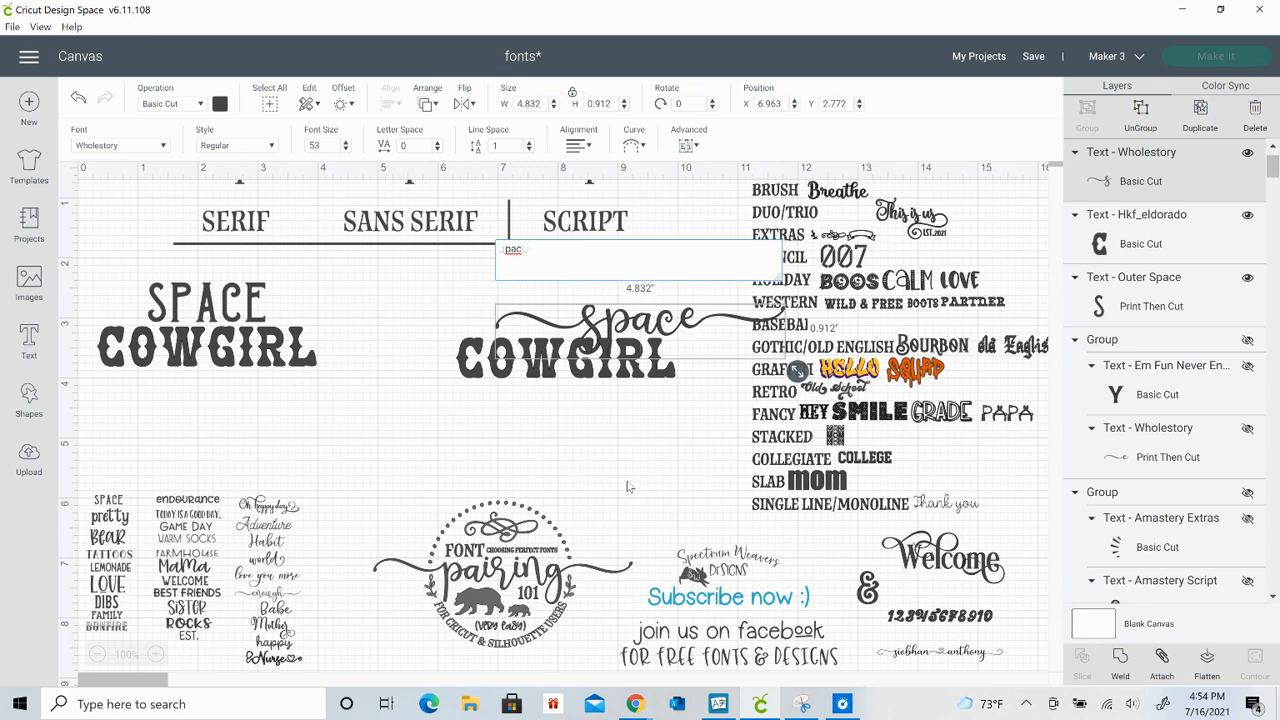
{"action": "left_click", "coordinate": [633, 392]}
Shrink the script "space" to about 3.3 in wide and place it over "COWGIRL" at about X 5.73 in, Y 2.94 in
{"action": "left_click_drag", "start_coordinate": [622, 326], "coordinate": [520, 324]}
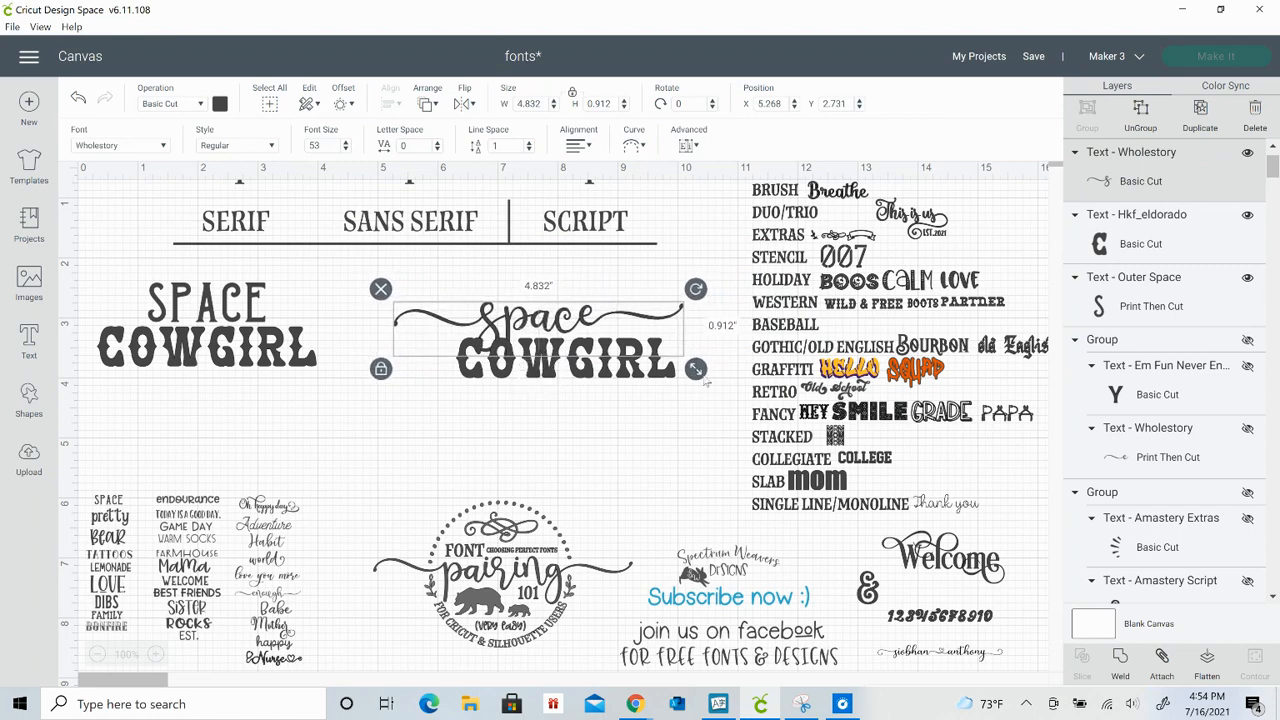
{"action": "left_click_drag", "start_coordinate": [695, 369], "coordinate": [604, 351]}
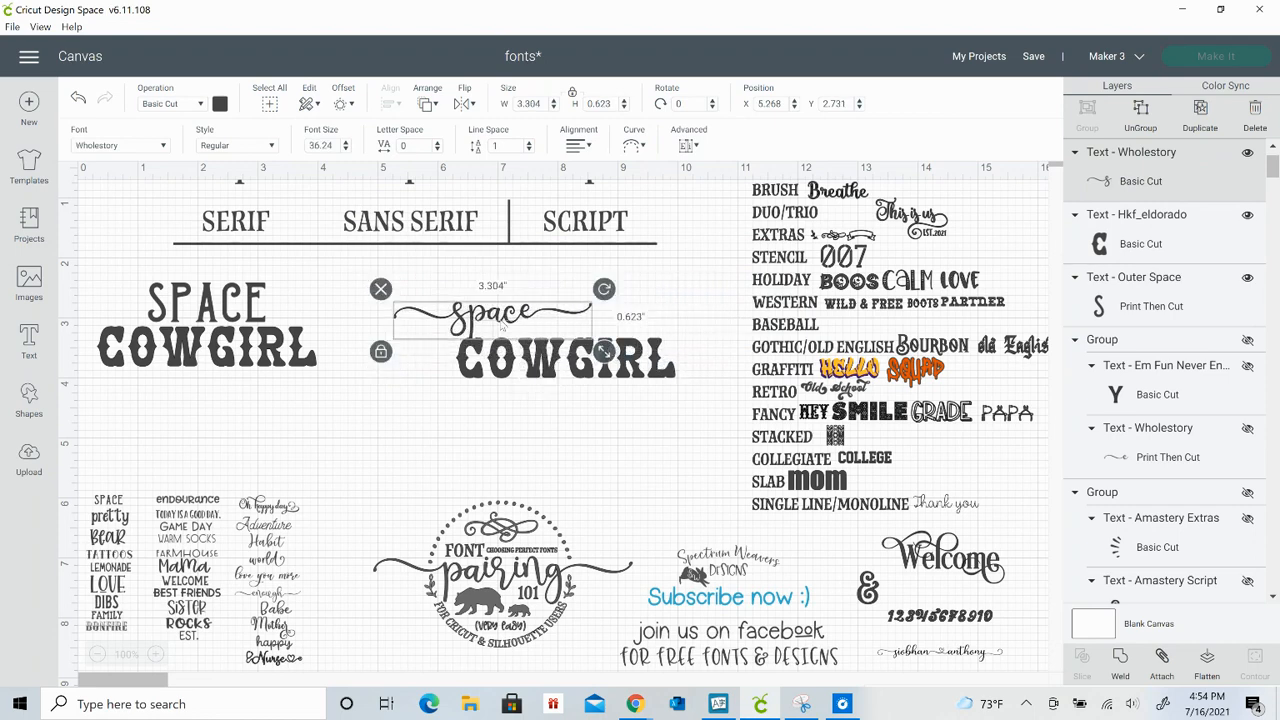
{"action": "left_click_drag", "start_coordinate": [460, 328], "coordinate": [495, 328]}
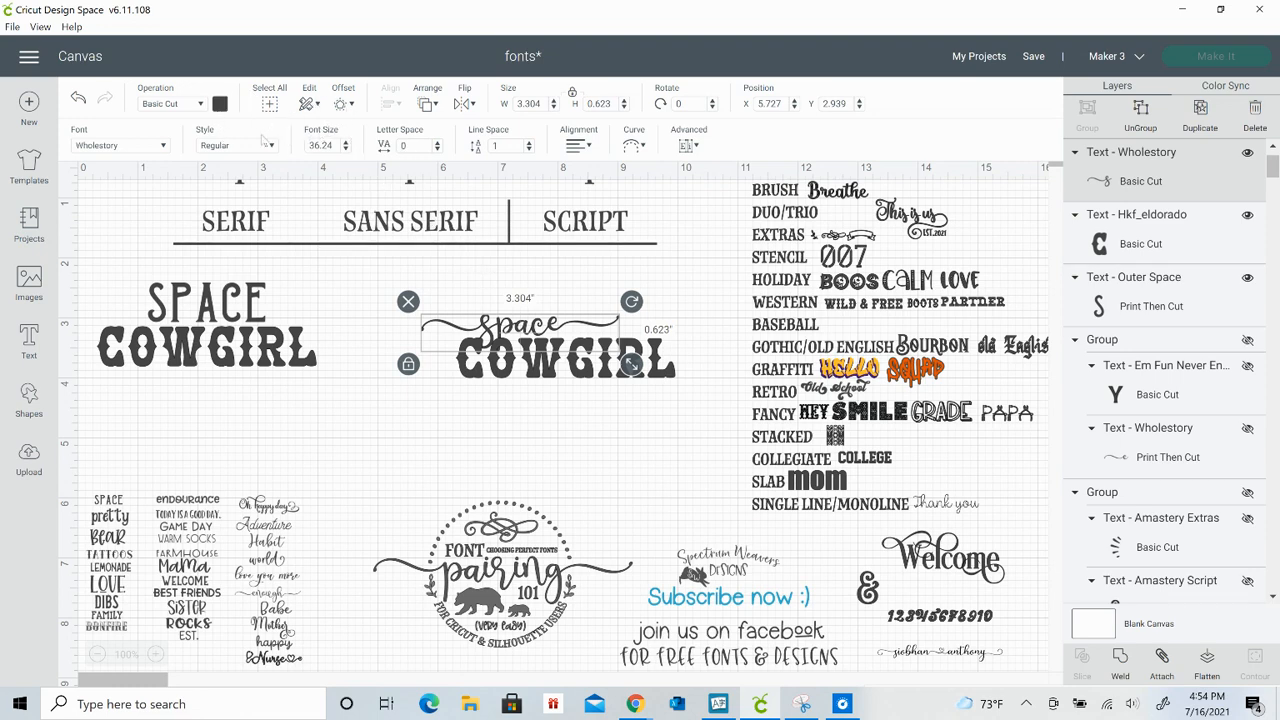
Create a welded 0.035 in offset with rounded corners around the script "space" and colour it white
{"action": "left_click", "coordinate": [341, 106]}
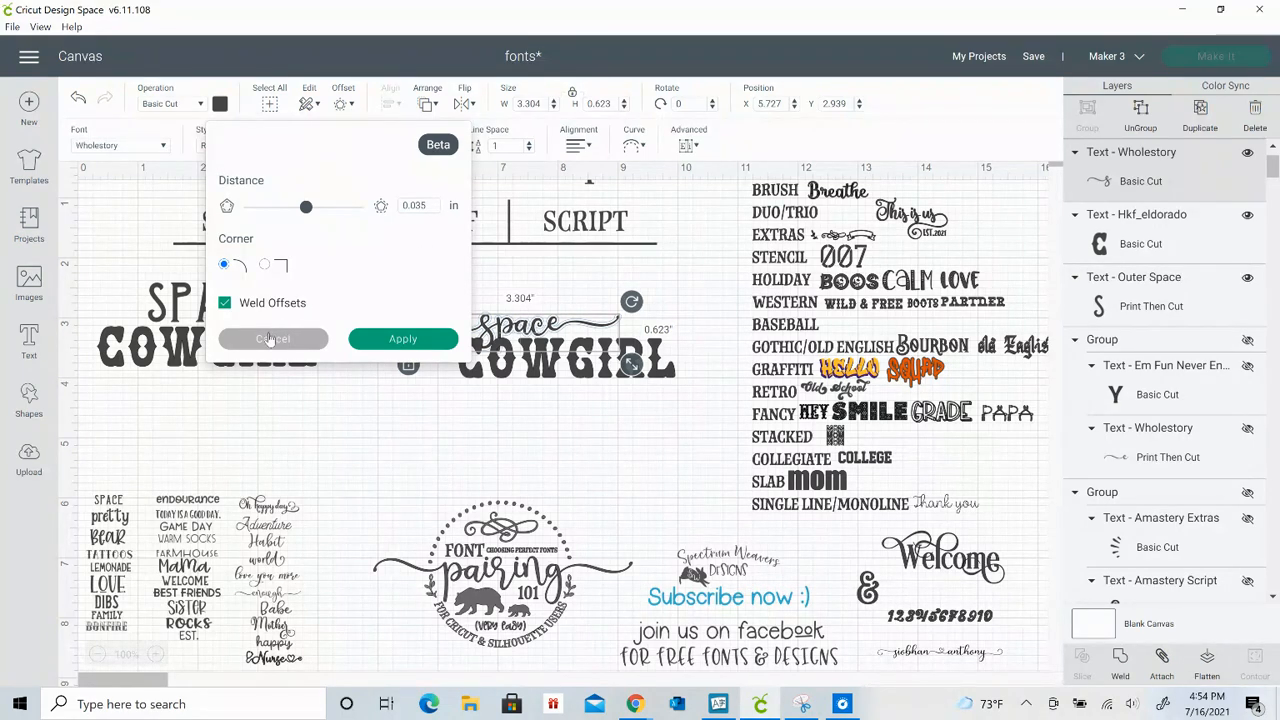
{"action": "left_click", "coordinate": [392, 340]}
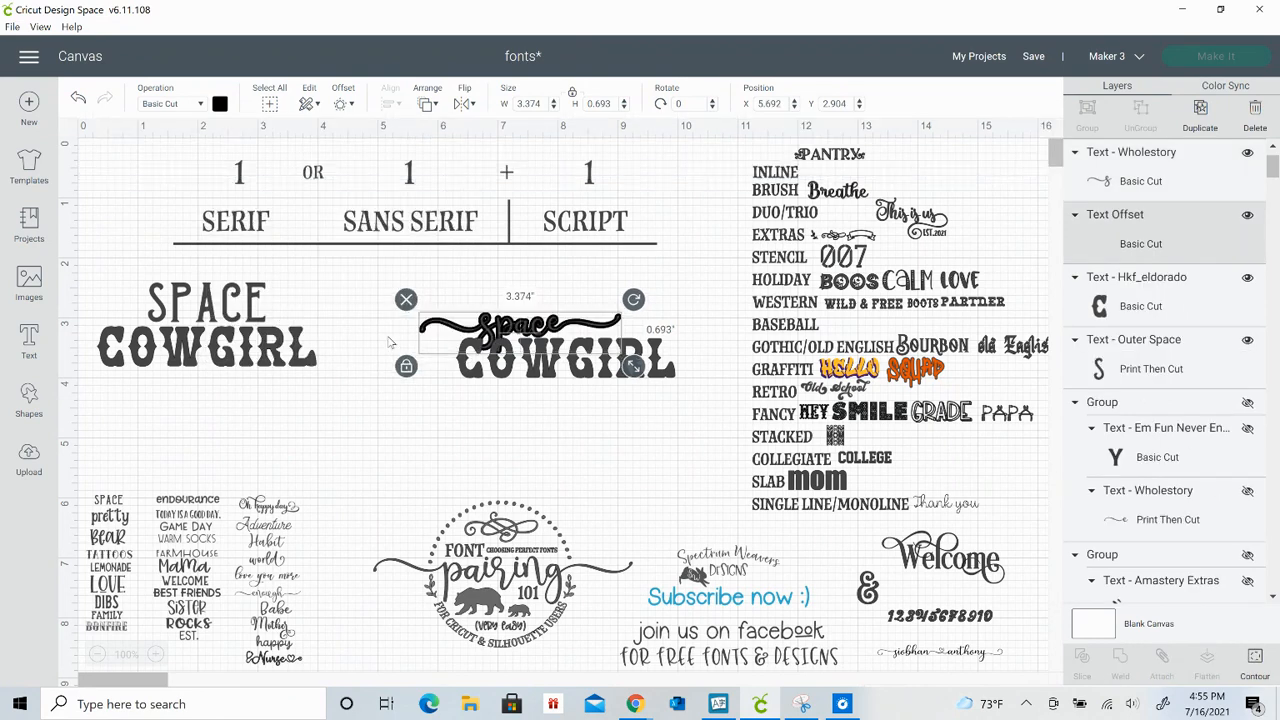
{"action": "left_click", "coordinate": [220, 104]}
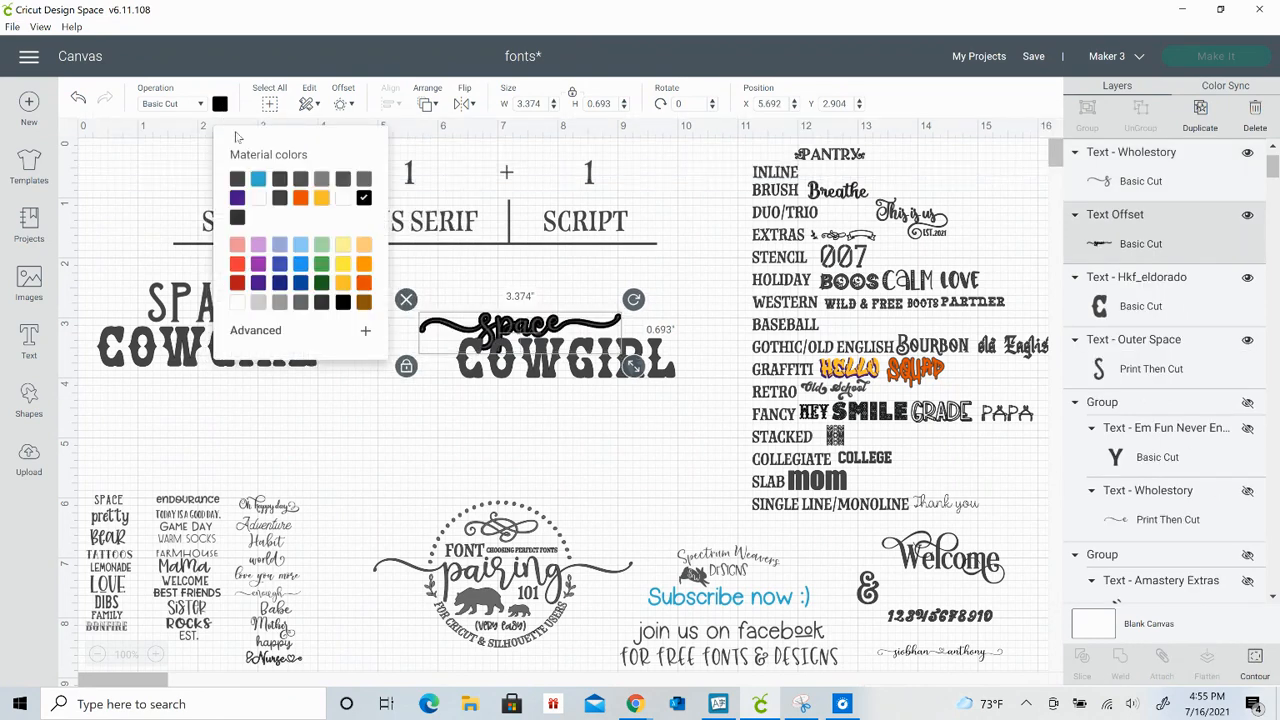
{"action": "left_click", "coordinate": [258, 196]}
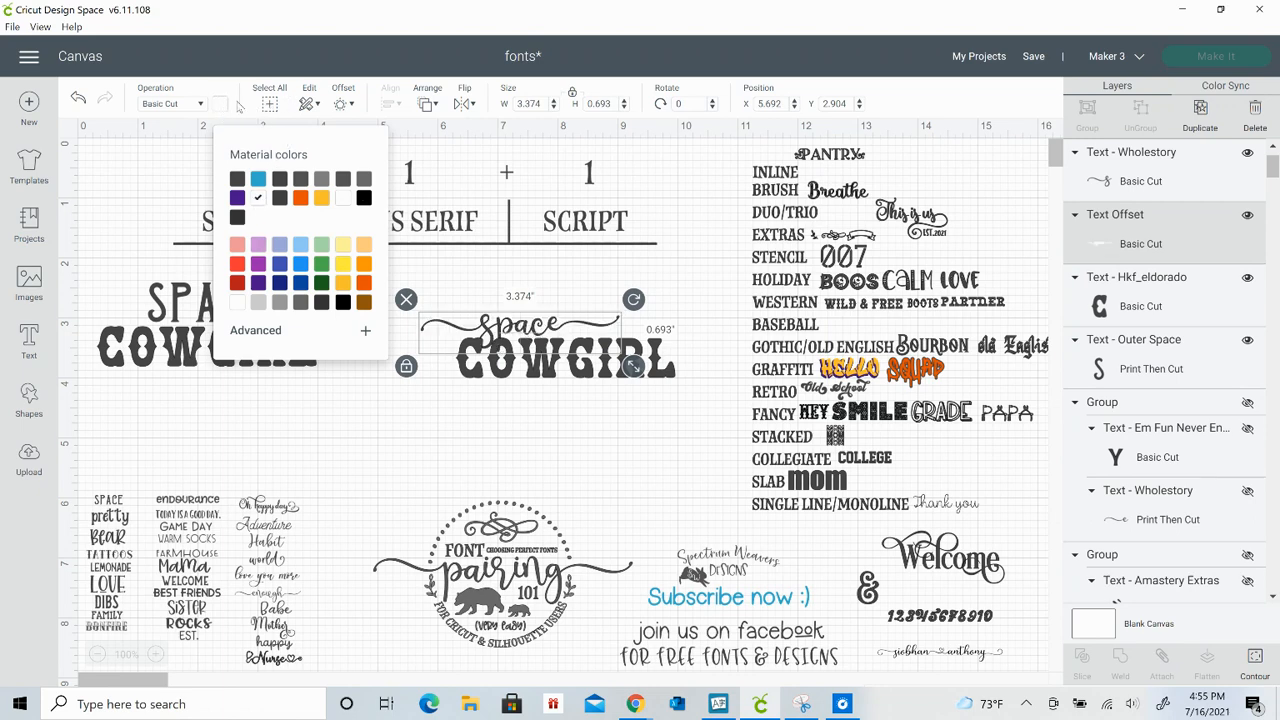
{"action": "left_click", "coordinate": [548, 285]}
Send the "COWGIRL" under the script "space" to the back so it sits behind the white offset
{"action": "left_click", "coordinate": [551, 378]}
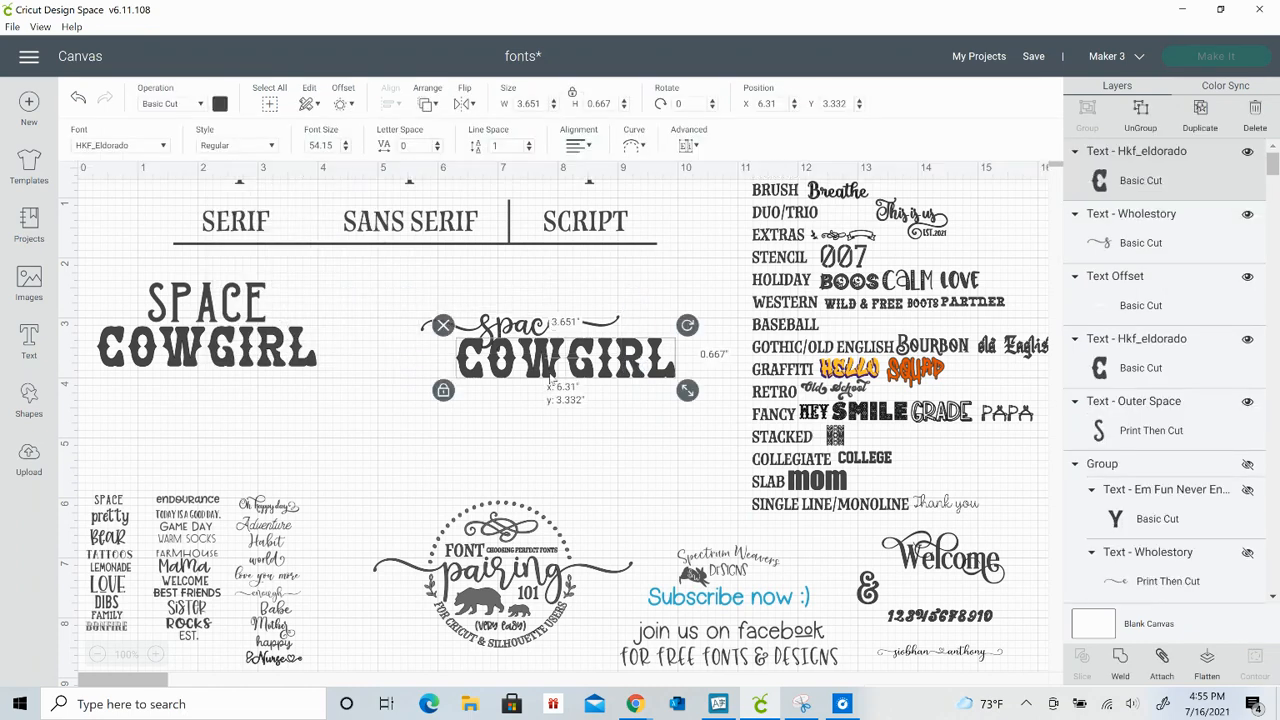
{"action": "right_click", "coordinate": [553, 380]}
{"action": "left_click", "coordinate": [596, 382]}
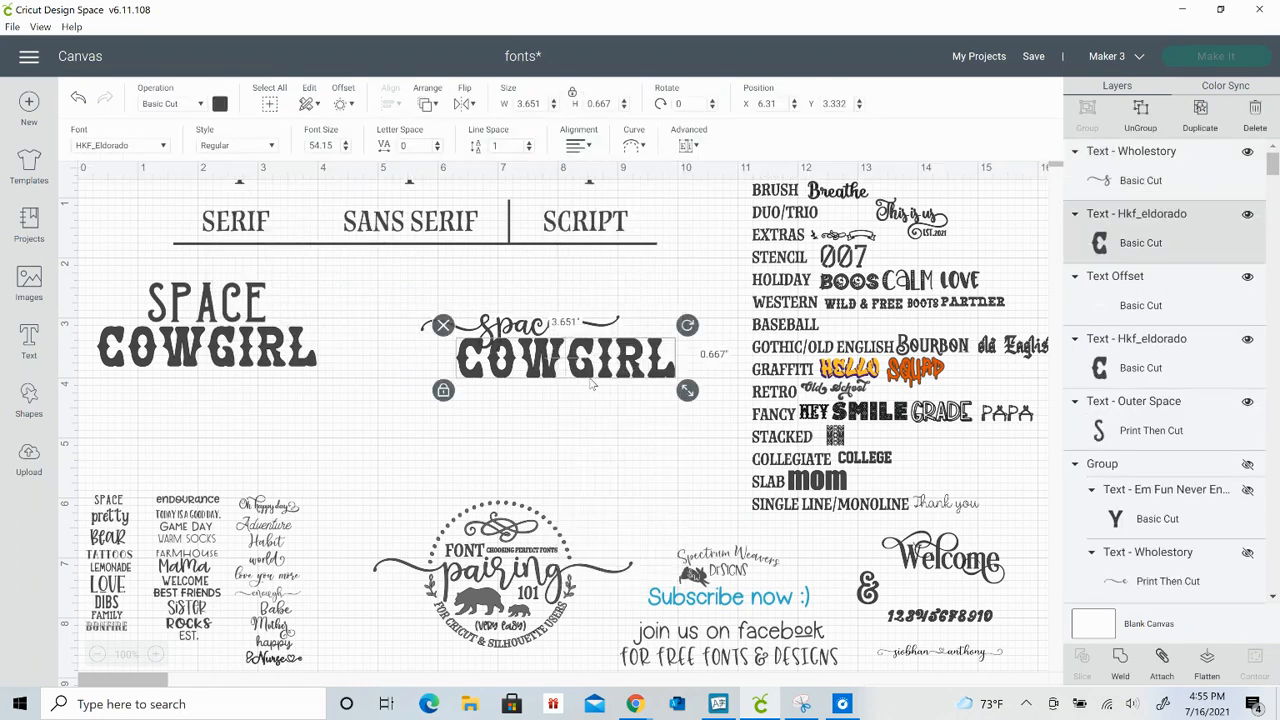
{"action": "left_click", "coordinate": [619, 406]}
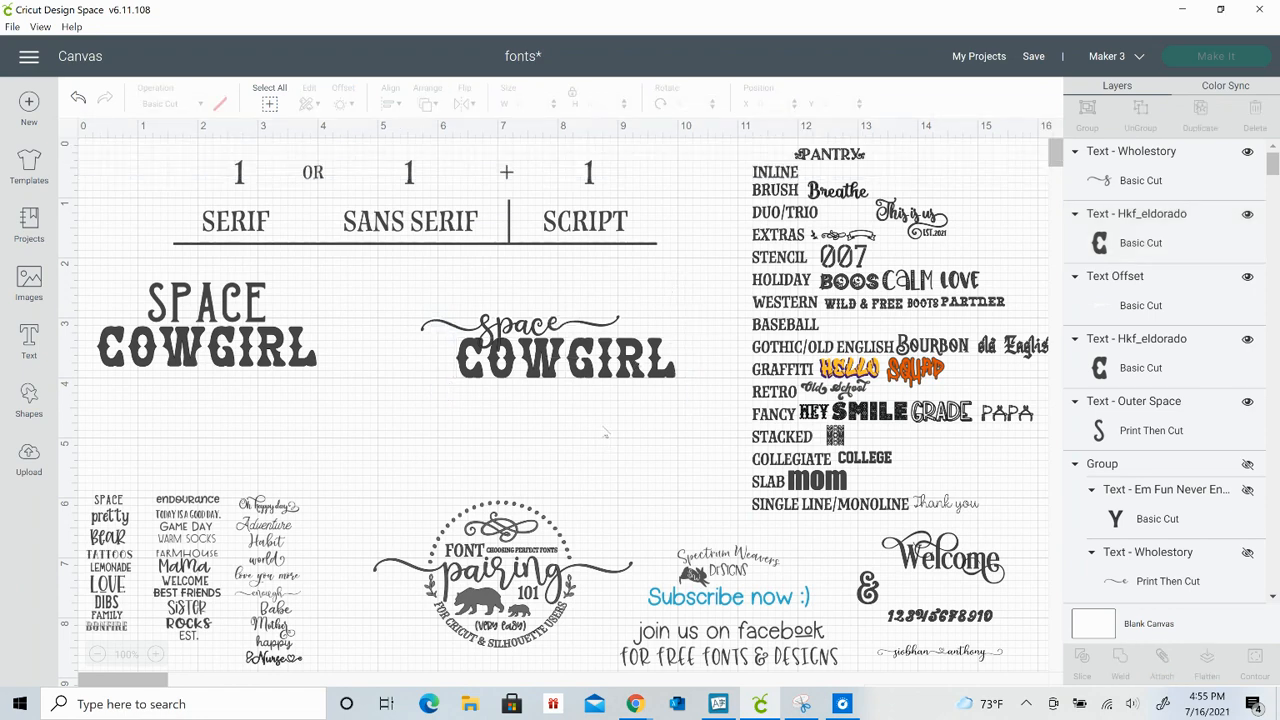
{"action": "left_click", "coordinate": [590, 378]}
{"action": "right_click", "coordinate": [590, 378]}
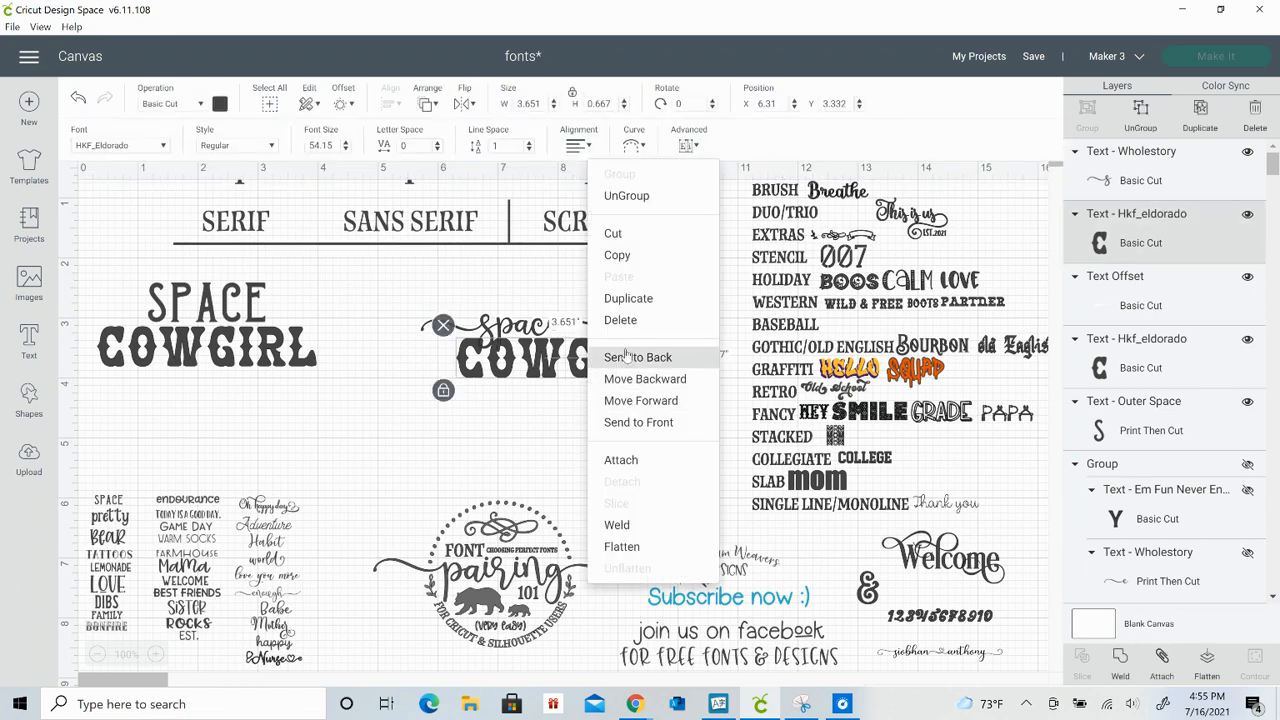
{"action": "left_click", "coordinate": [627, 356]}
{"action": "left_click", "coordinate": [568, 447]}
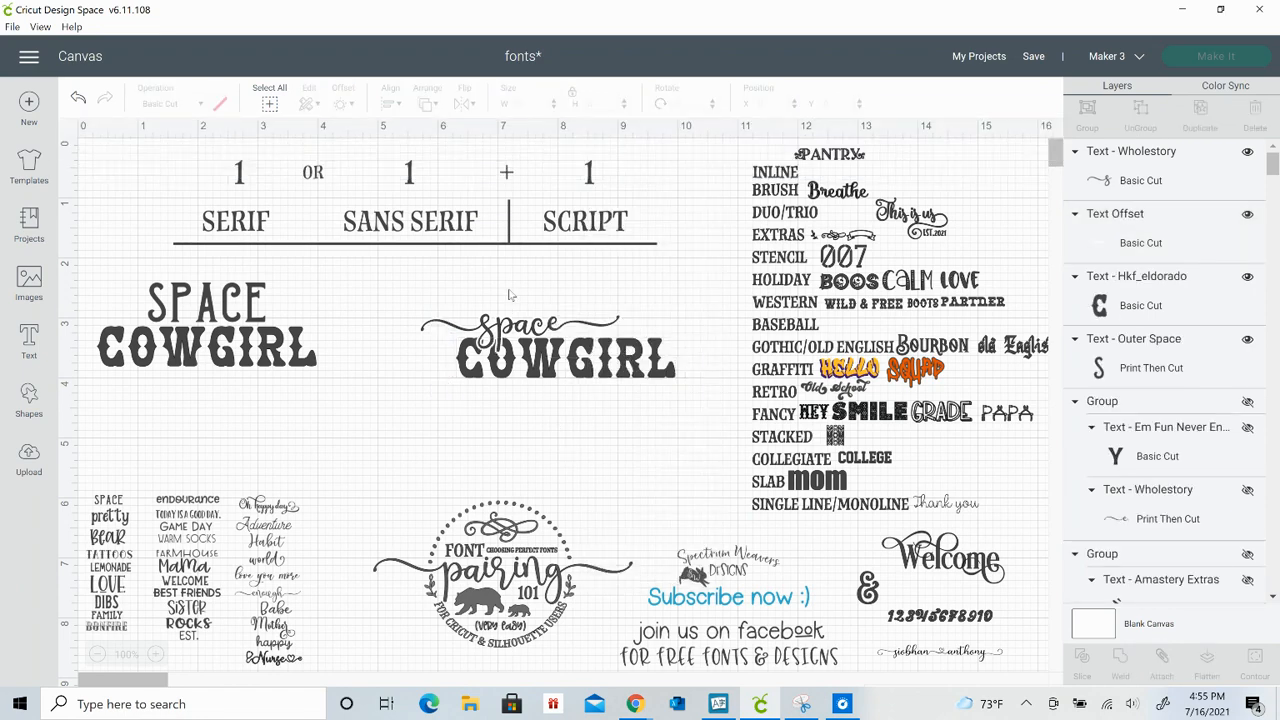
Enlarge the script "space" with its offset to about 3.85 in wide and overlap it on "COWGIRL" at about X 5.44 in, Y 2.85 in
{"action": "left_click", "coordinate": [508, 336]}
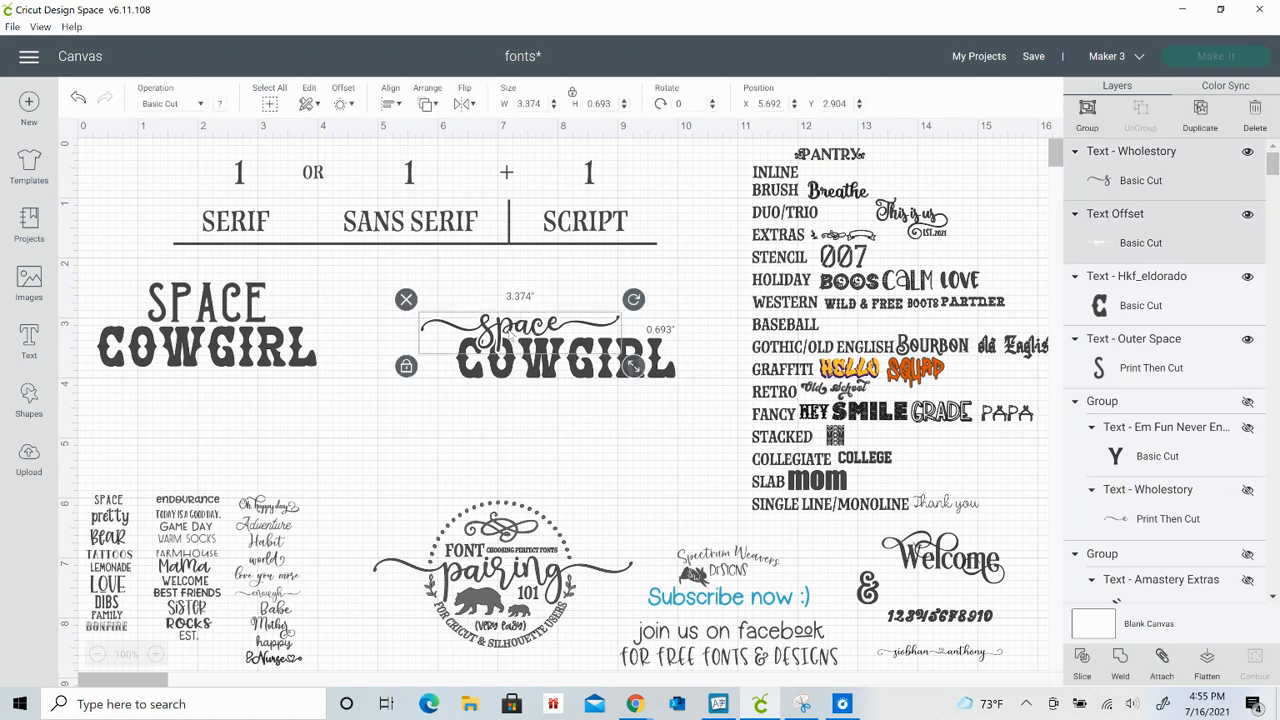
{"action": "left_click_drag", "start_coordinate": [508, 336], "coordinate": [536, 328]}
{"action": "left_click_drag", "start_coordinate": [659, 358], "coordinate": [687, 365]}
{"action": "left_click_drag", "start_coordinate": [557, 321], "coordinate": [547, 327]}
{"action": "left_click_drag", "start_coordinate": [548, 326], "coordinate": [507, 299]}
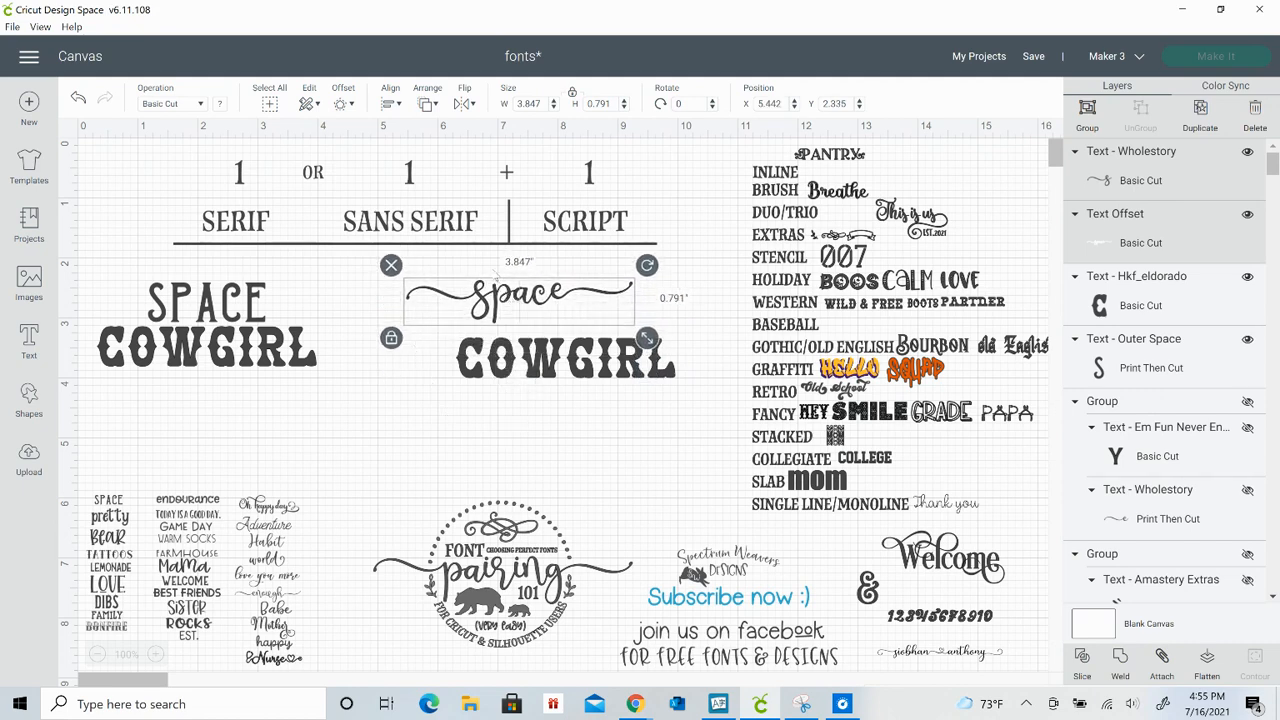
{"action": "left_click_drag", "start_coordinate": [505, 325], "coordinate": [506, 356]}
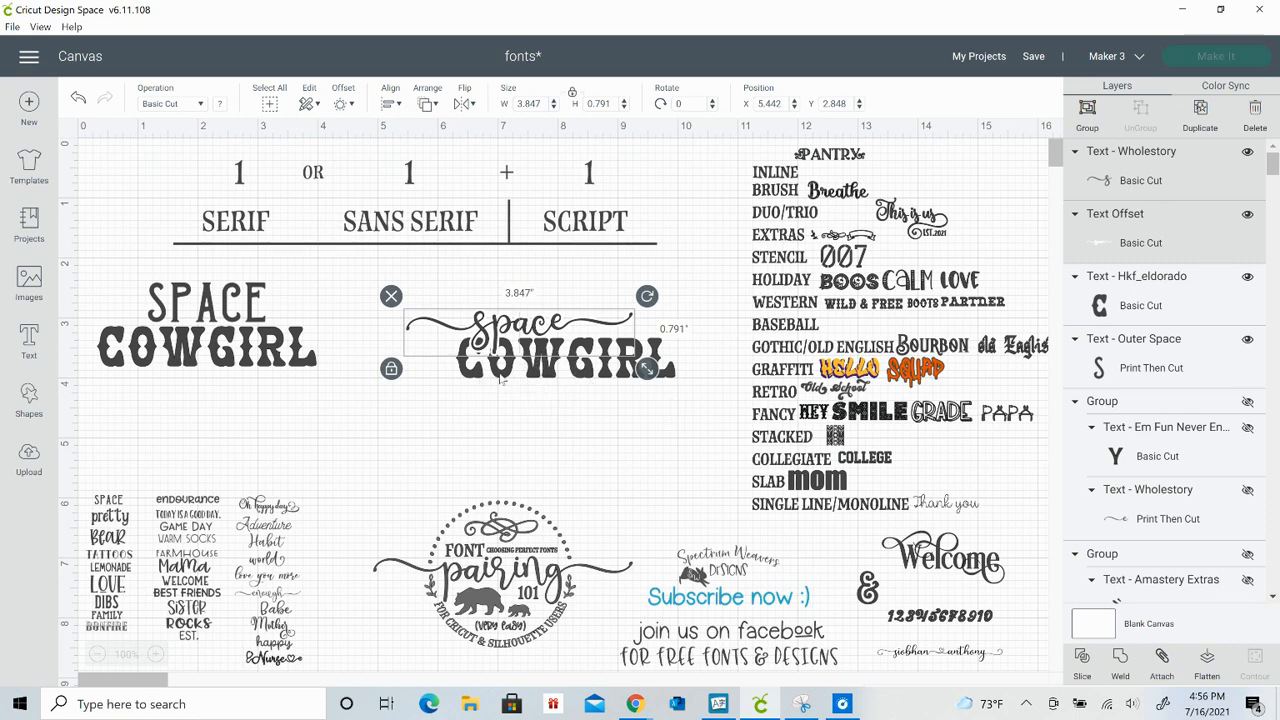
Move the script "space", its offset and "COWGIRL" together to about X 4.14 in, Y 2.63 in
{"action": "left_click", "coordinate": [501, 281]}
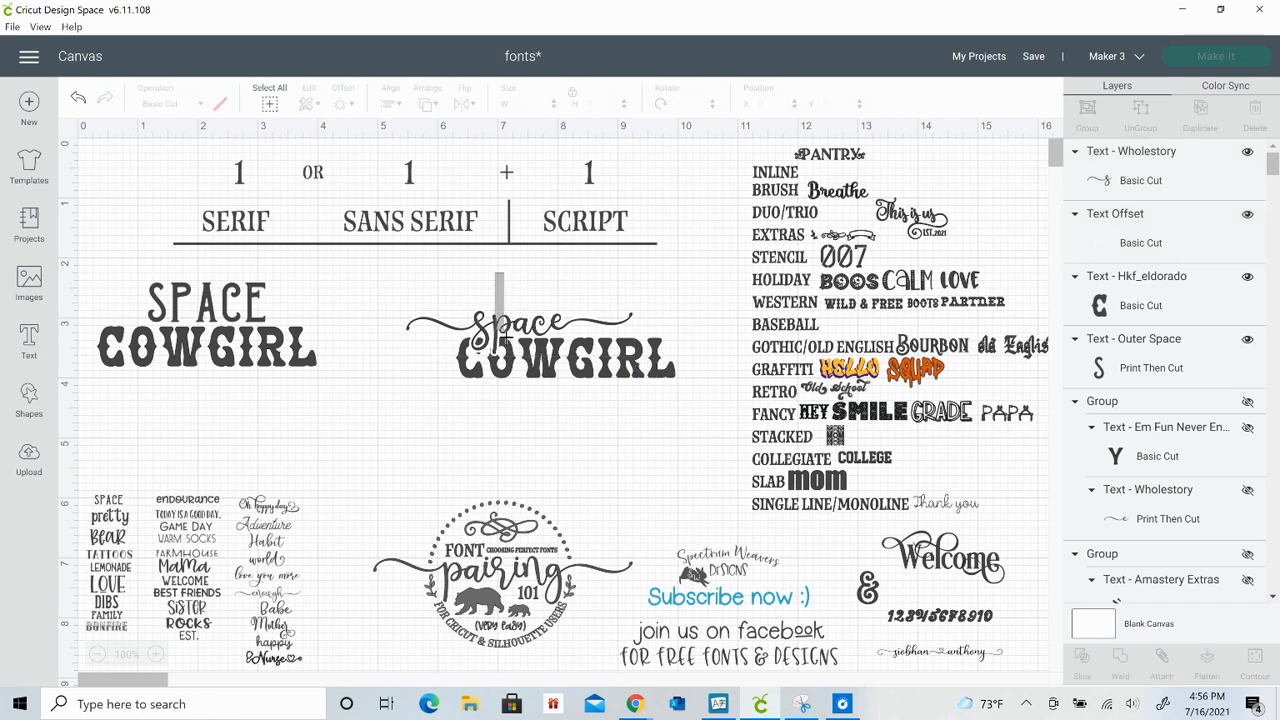
{"action": "left_click", "coordinate": [509, 343]}
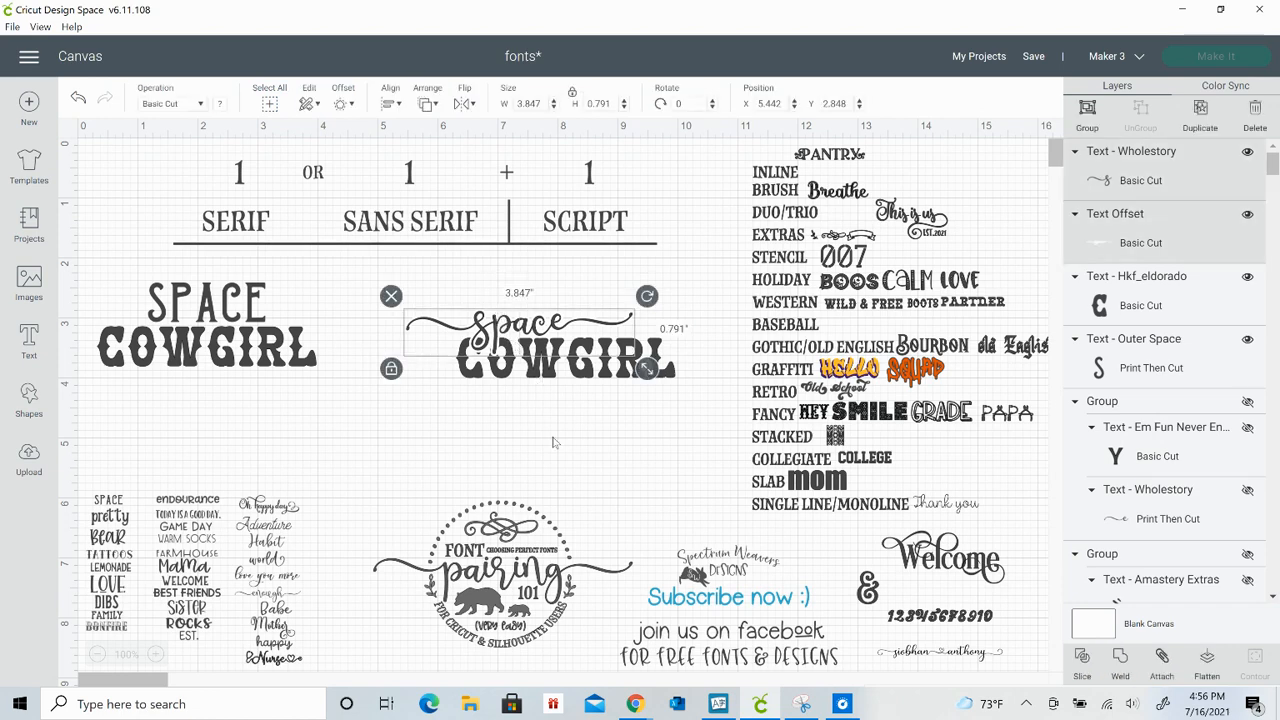
{"action": "left_click_drag", "start_coordinate": [512, 264], "coordinate": [467, 348]}
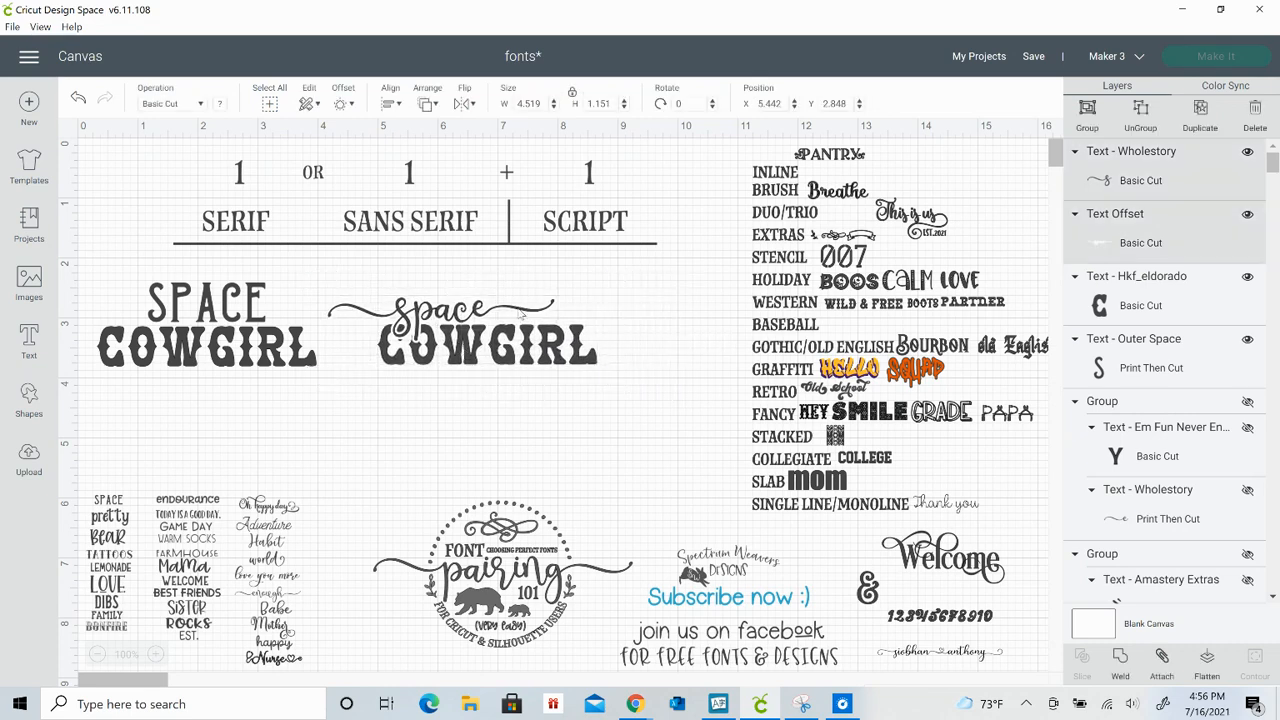
Duplicate the script "space COWGIRL" design below the original and delete the copy's "space" with its offset
{"action": "left_click", "coordinate": [1200, 107]}
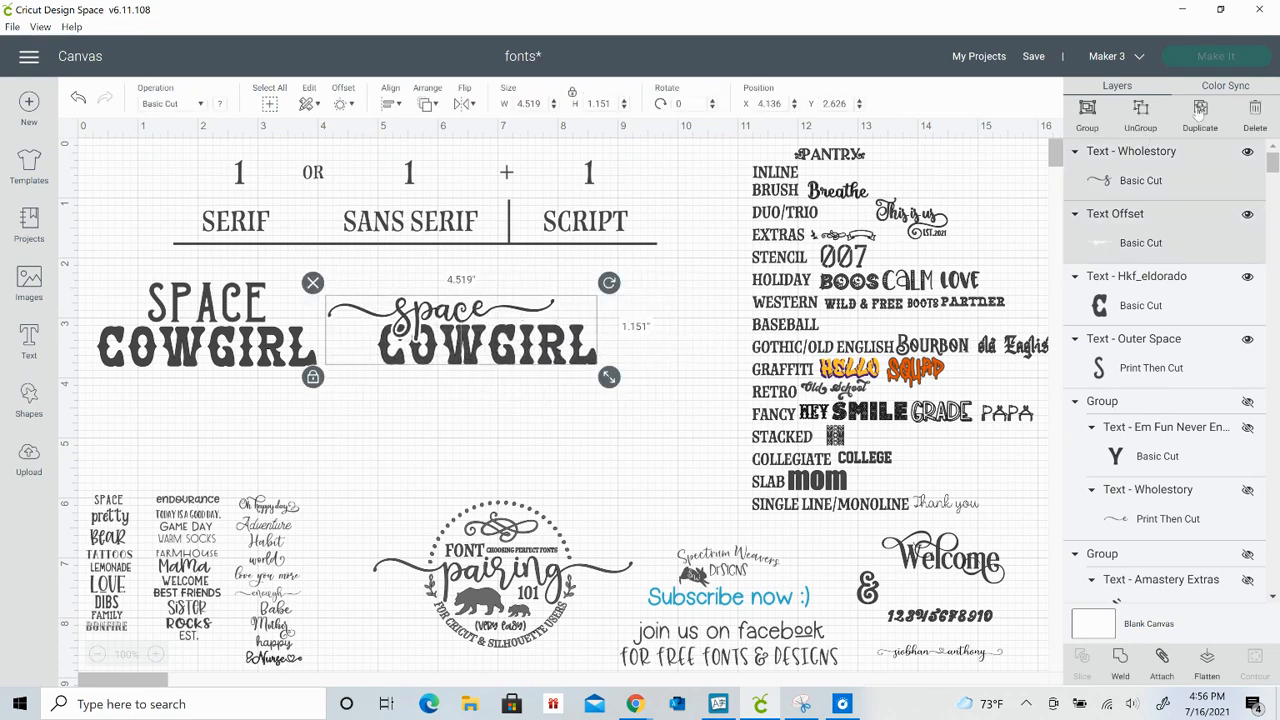
{"action": "left_click_drag", "start_coordinate": [453, 366], "coordinate": [454, 448]}
{"action": "left_click", "coordinate": [293, 441]}
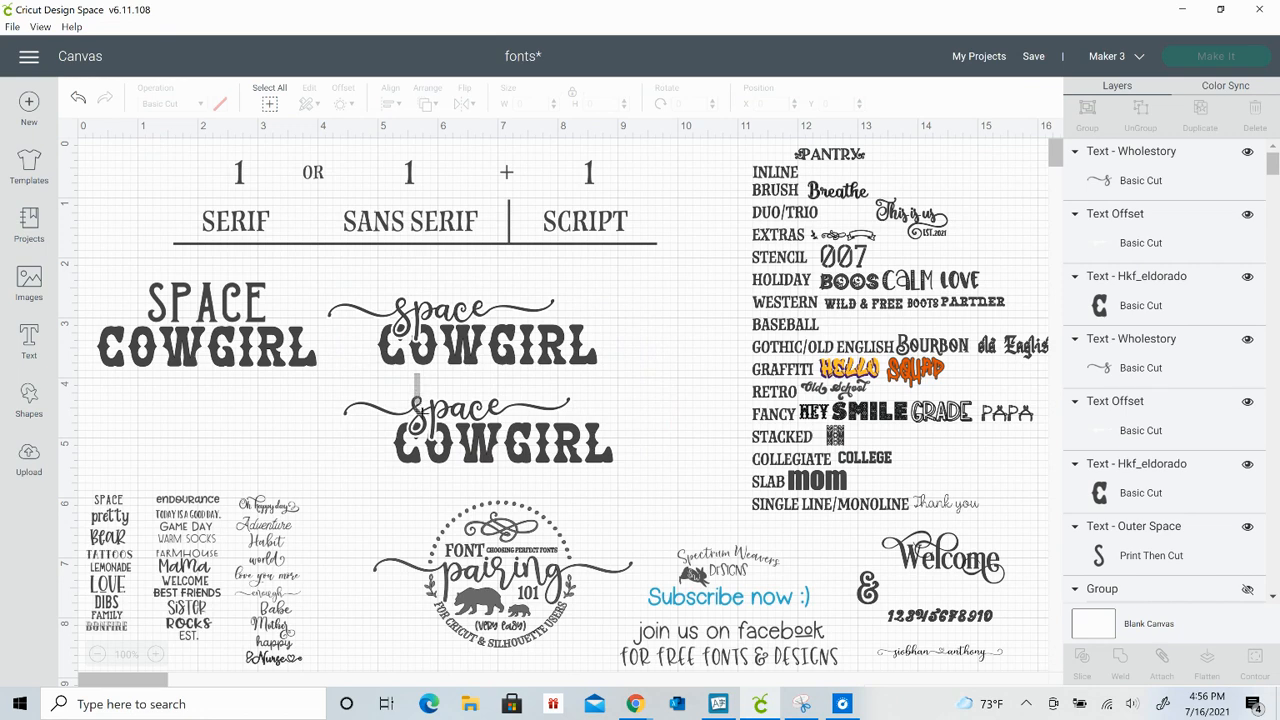
{"action": "left_click", "coordinate": [423, 425]}
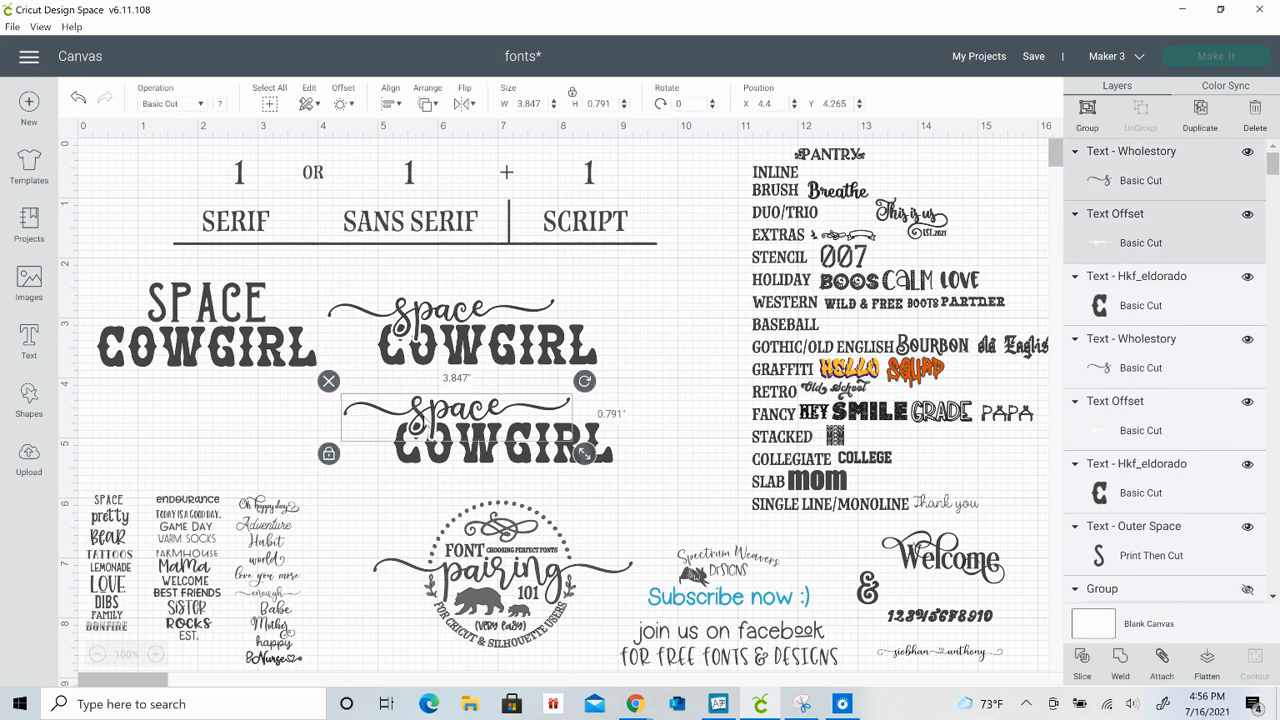
{"action": "key", "text": "Delete"}
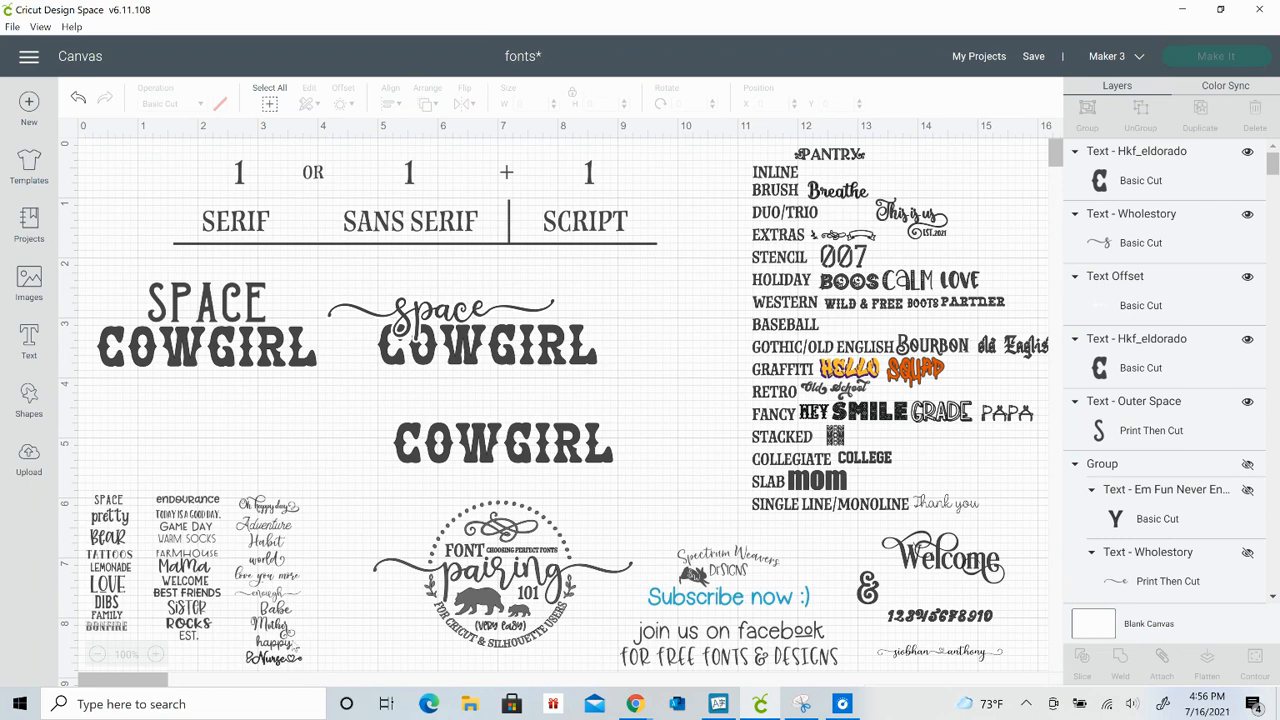
Duplicate the Salty Dish Script word "happy", place the copy beside the lower "COWGIRL" and enlarge it to about 1.19 in wide
{"action": "left_click", "coordinate": [290, 648]}
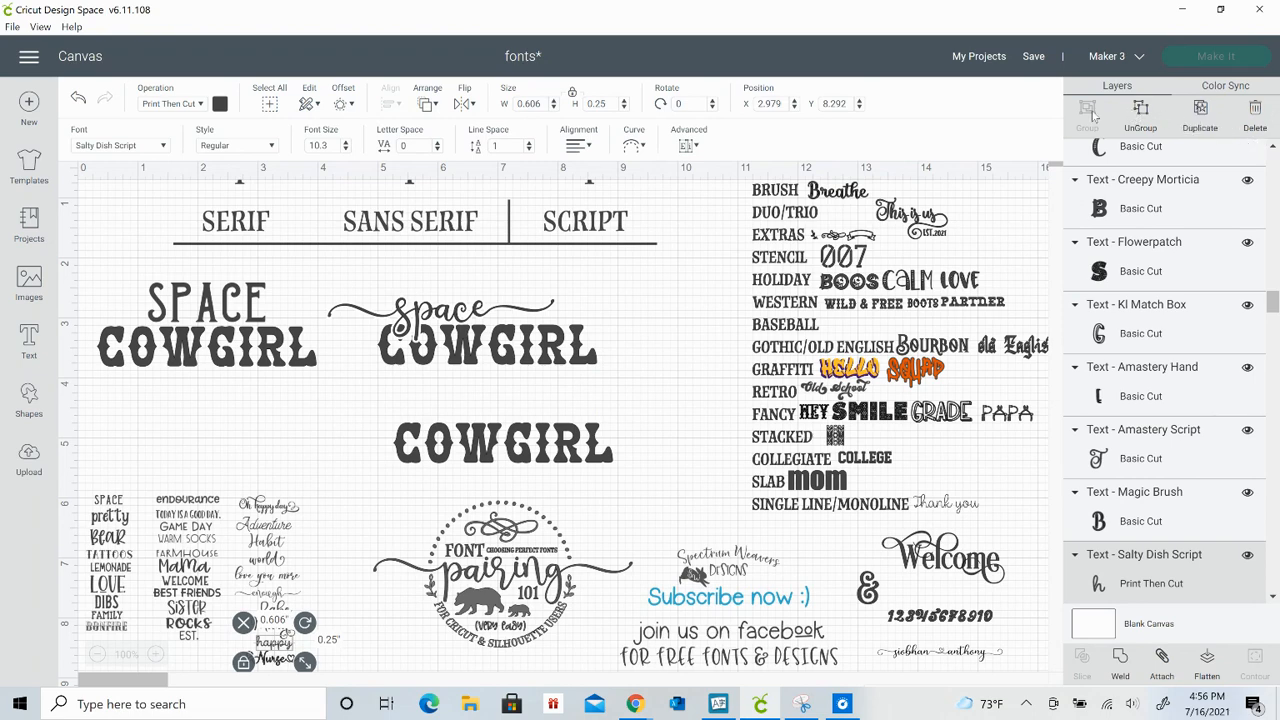
{"action": "left_click", "coordinate": [1200, 112]}
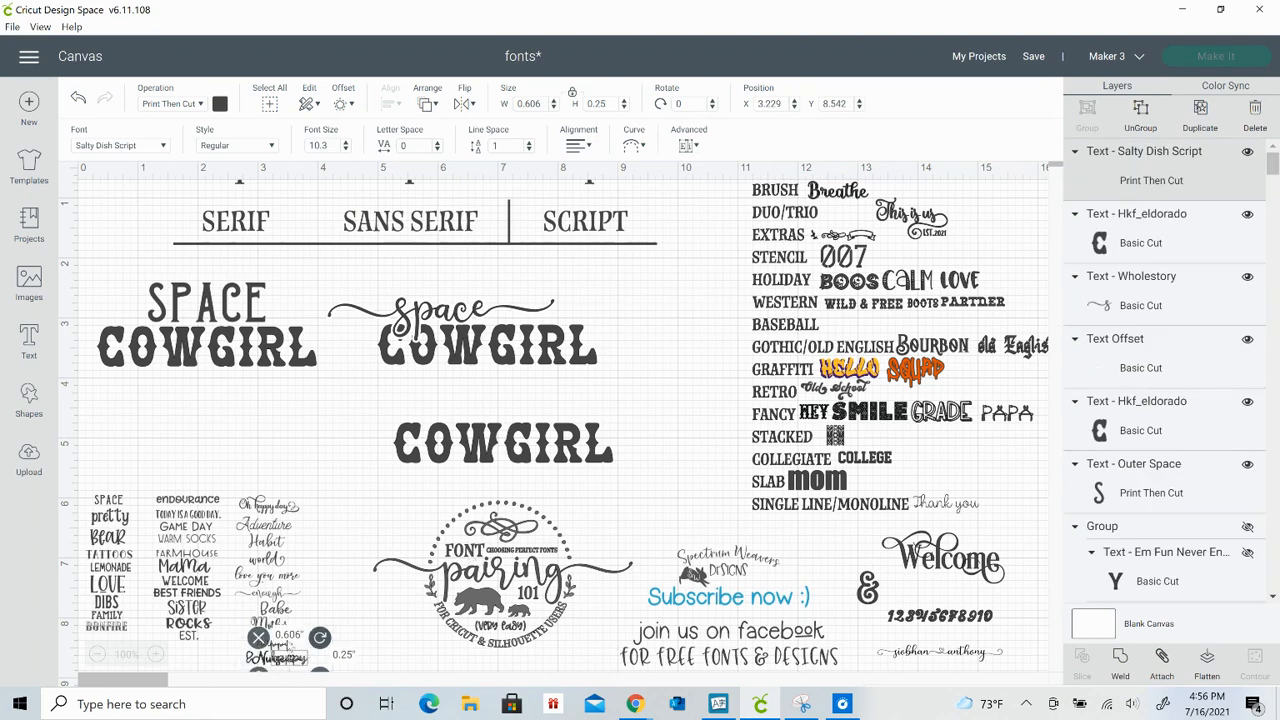
{"action": "left_click_drag", "start_coordinate": [288, 658], "coordinate": [359, 467]}
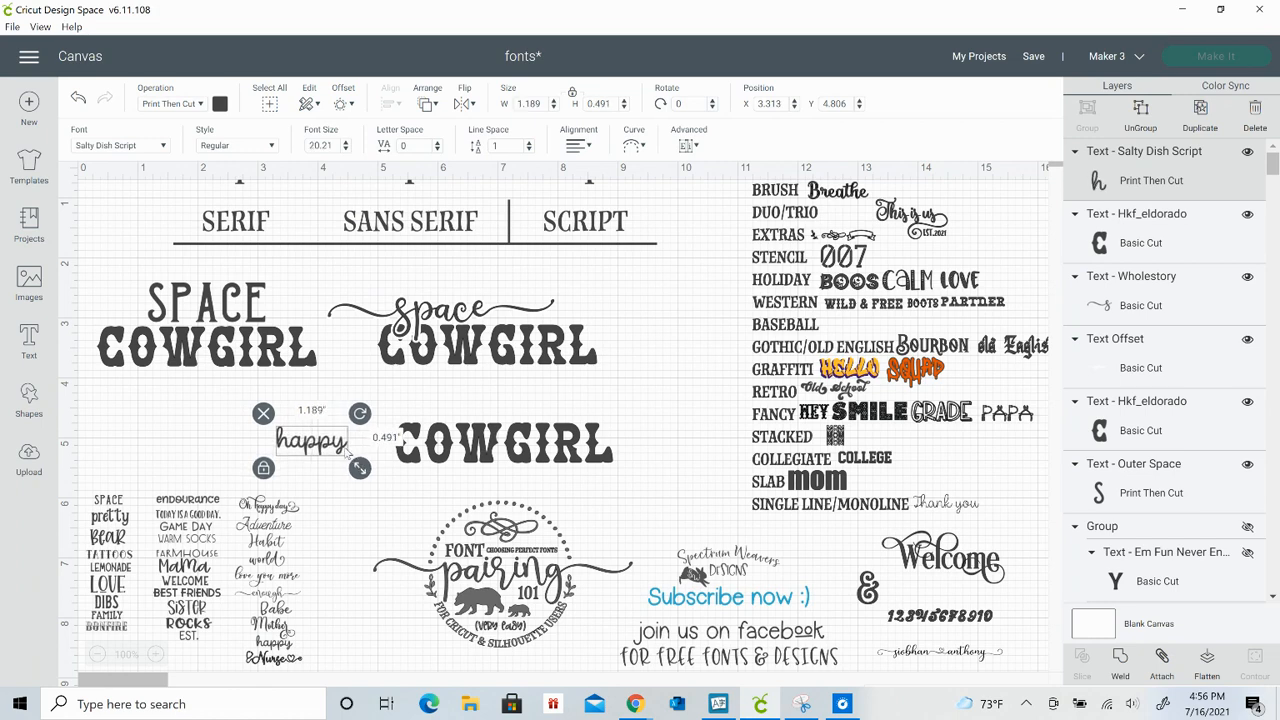
Replace the copied "happy" with "space" and fit it above the lower "COWGIRL" at about 1.68 in wide
{"action": "double_click", "coordinate": [347, 450]}
{"action": "key", "text": "BackSpace"}
{"action": "key", "text": "BackSpace"}
{"action": "key", "text": "BackSpace"}
{"action": "key", "text": "BackSpace"}
{"action": "key", "text": "BackSpace"}
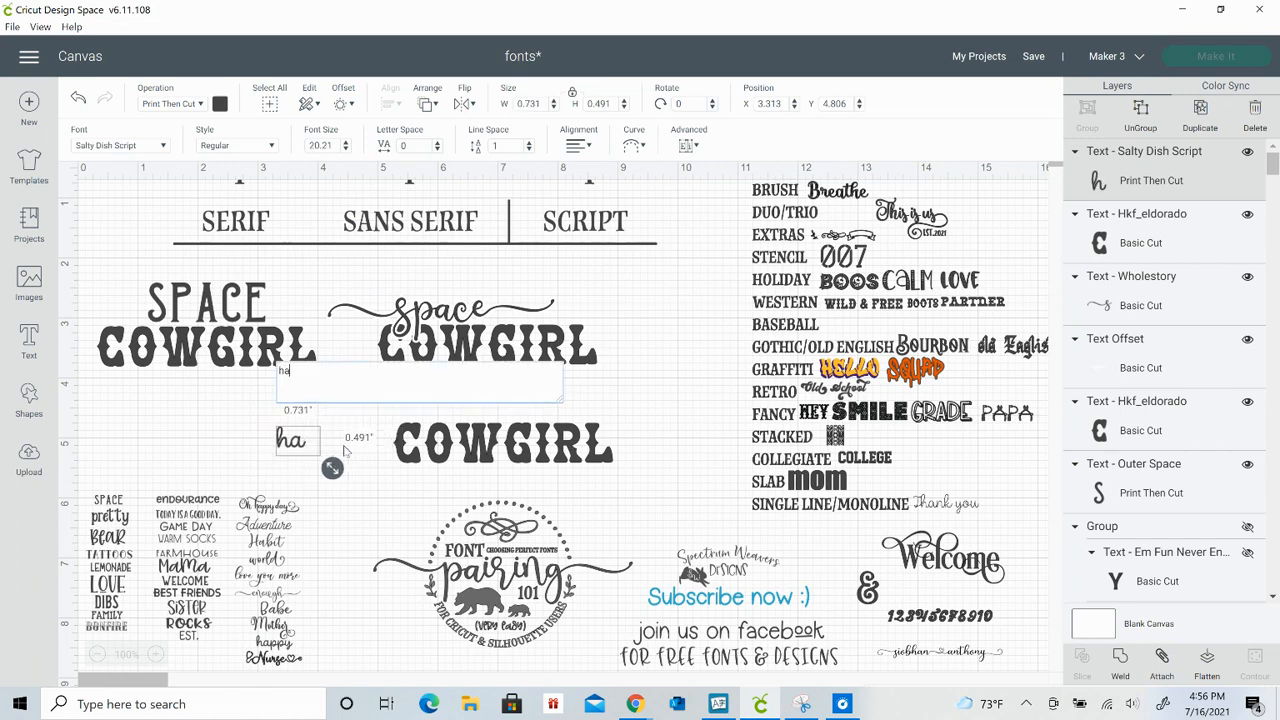
{"action": "type", "text": "space"}
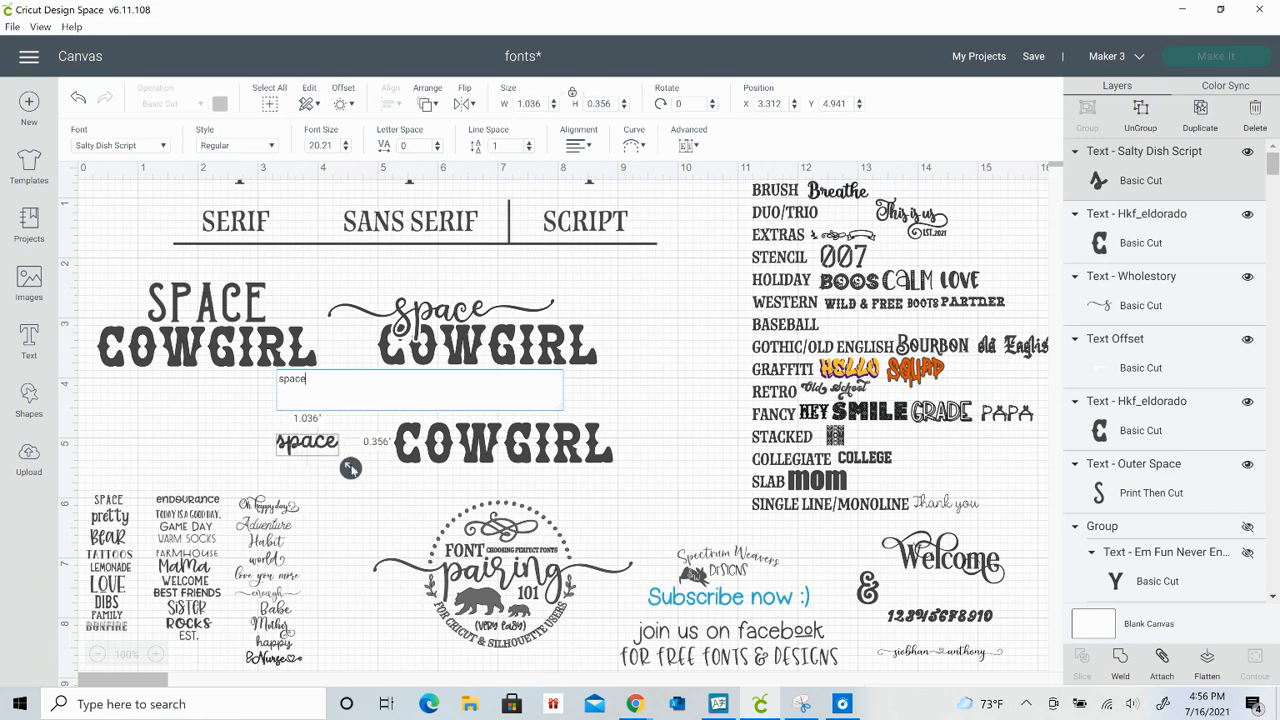
{"action": "left_click_drag", "start_coordinate": [351, 468], "coordinate": [474, 428]}
{"action": "left_click", "coordinate": [228, 478]}
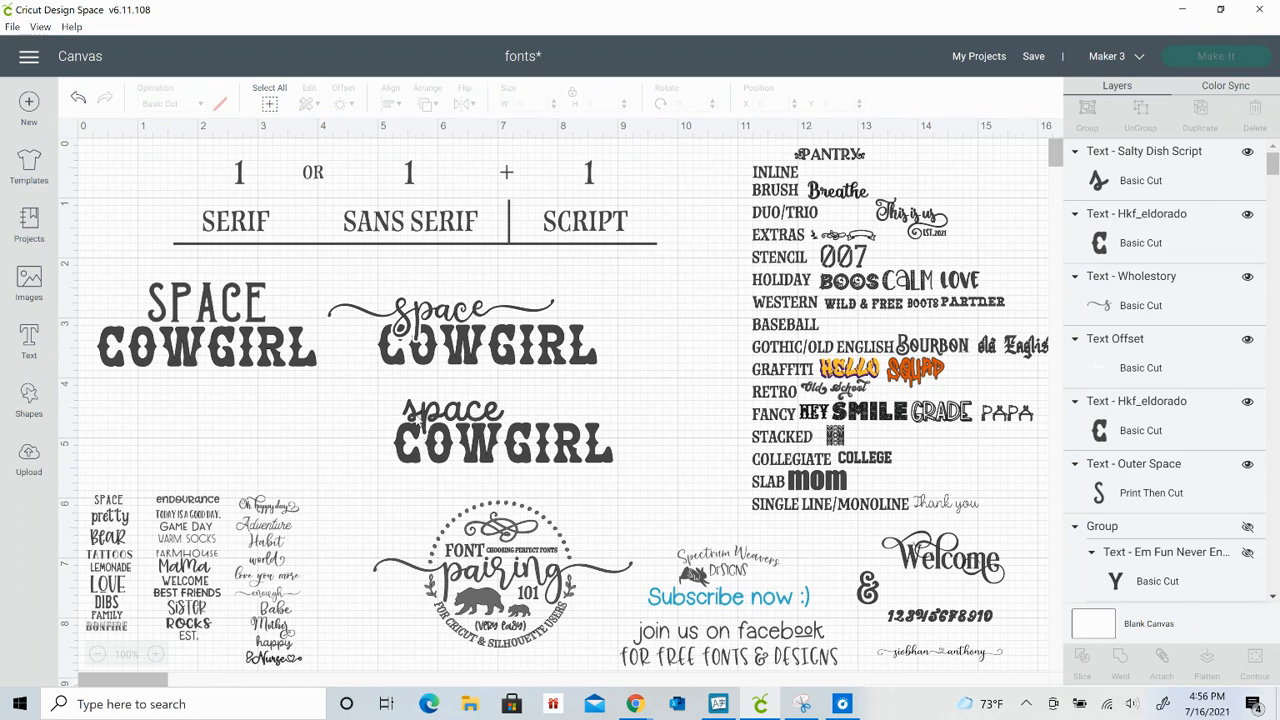
Capitalize the Salty Dish Script word to "Space" and shift it to about X 5.37 in, Y 4.18 in above the lower "COWGIRL"
{"action": "left_click", "coordinate": [418, 422]}
{"action": "double_click", "coordinate": [418, 422]}
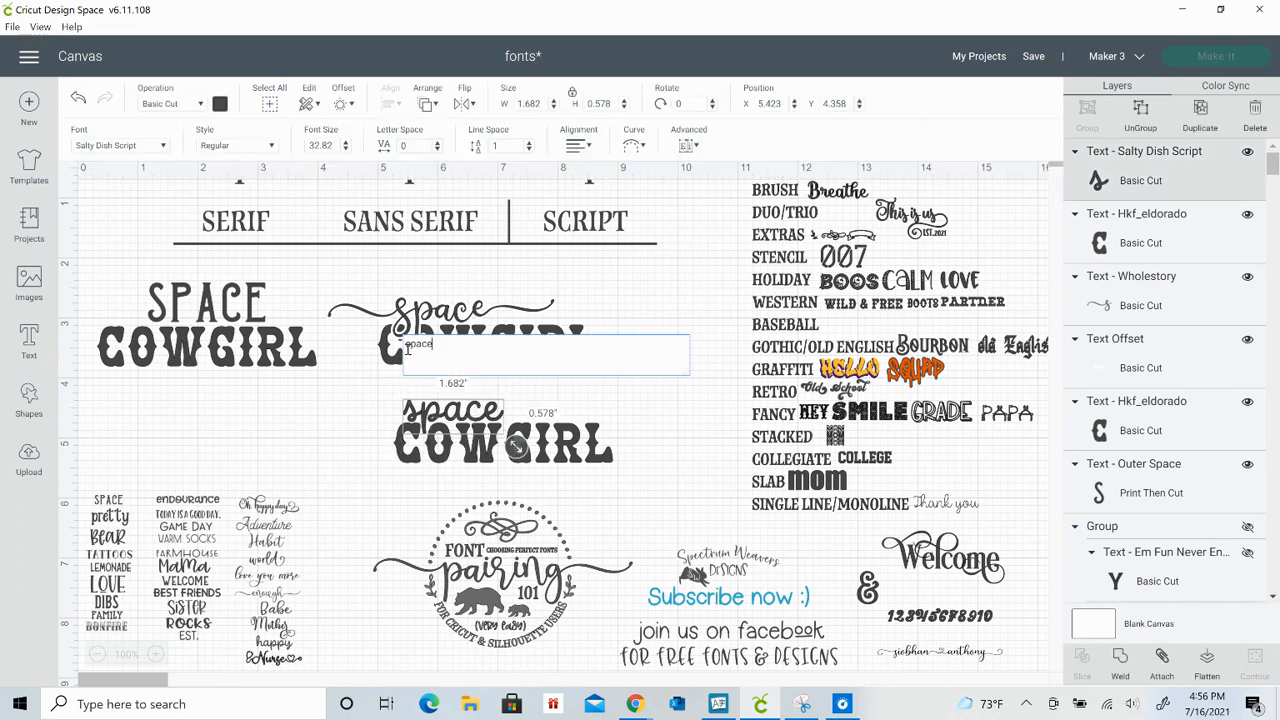
{"action": "key", "text": "Delete"}
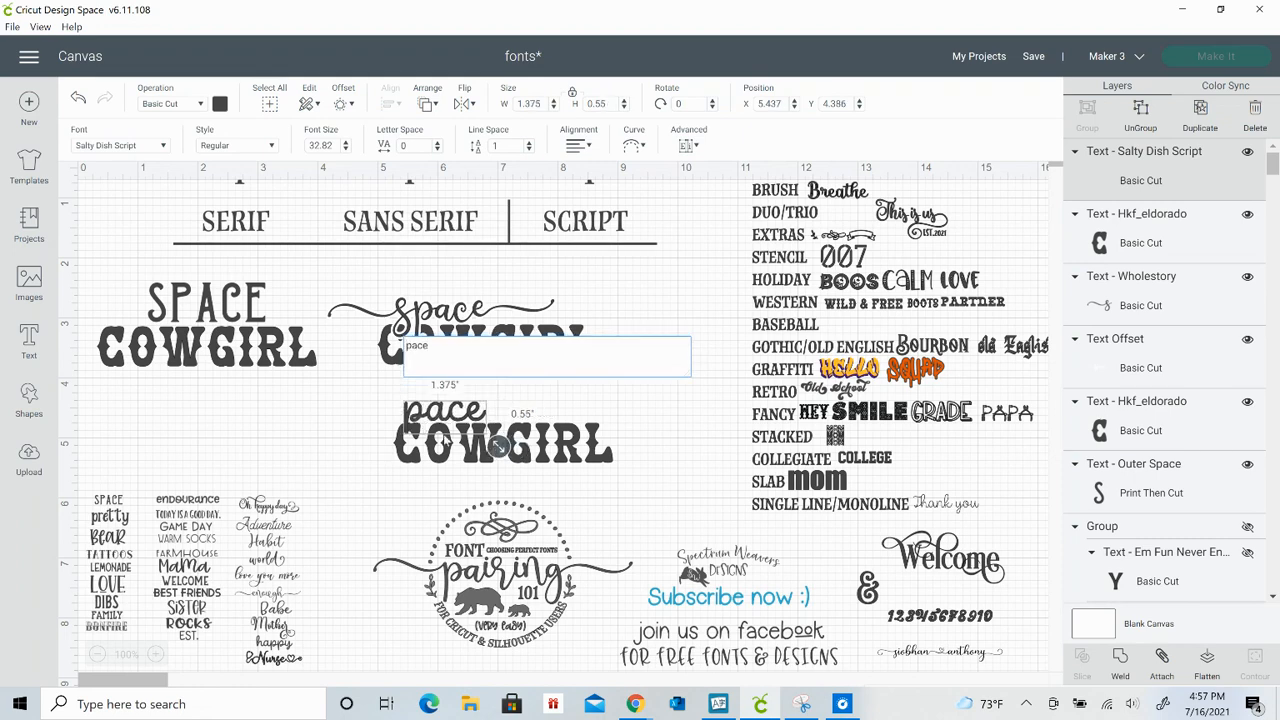
{"action": "type", "text": "S"}
{"action": "left_click", "coordinate": [342, 424]}
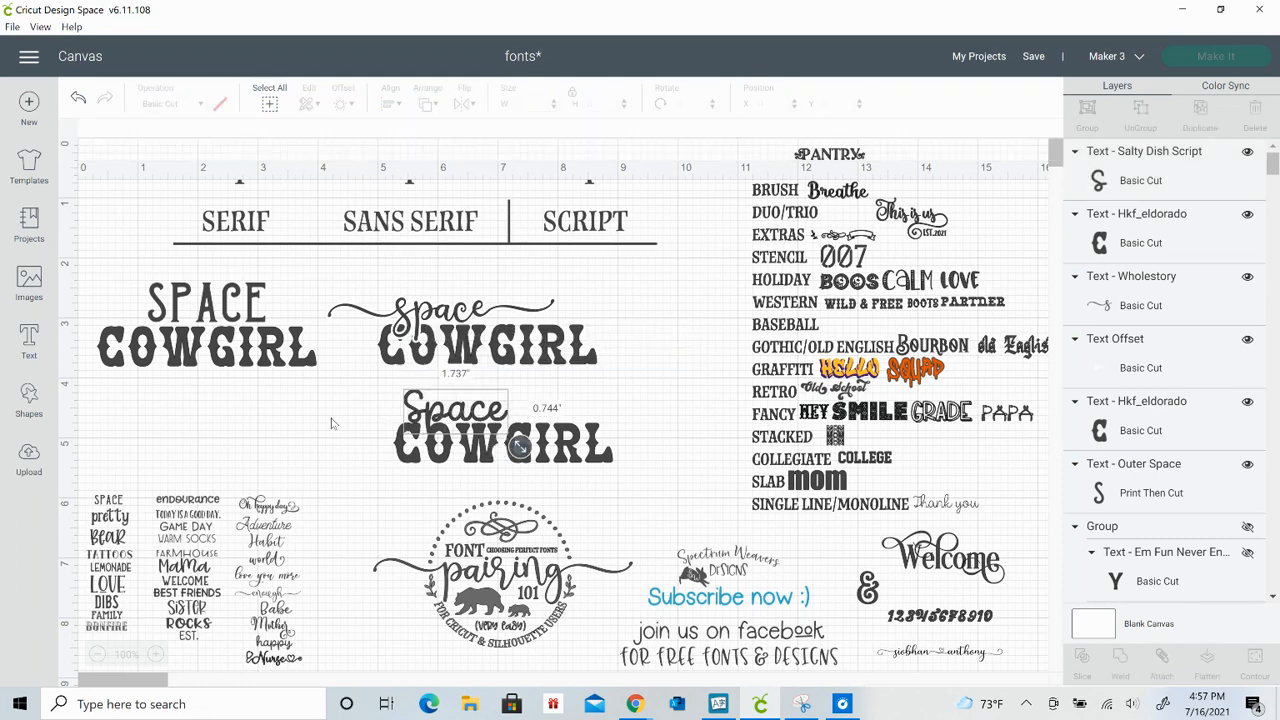
{"action": "left_click_drag", "start_coordinate": [436, 416], "coordinate": [427, 427]}
{"action": "left_click", "coordinate": [300, 464]}
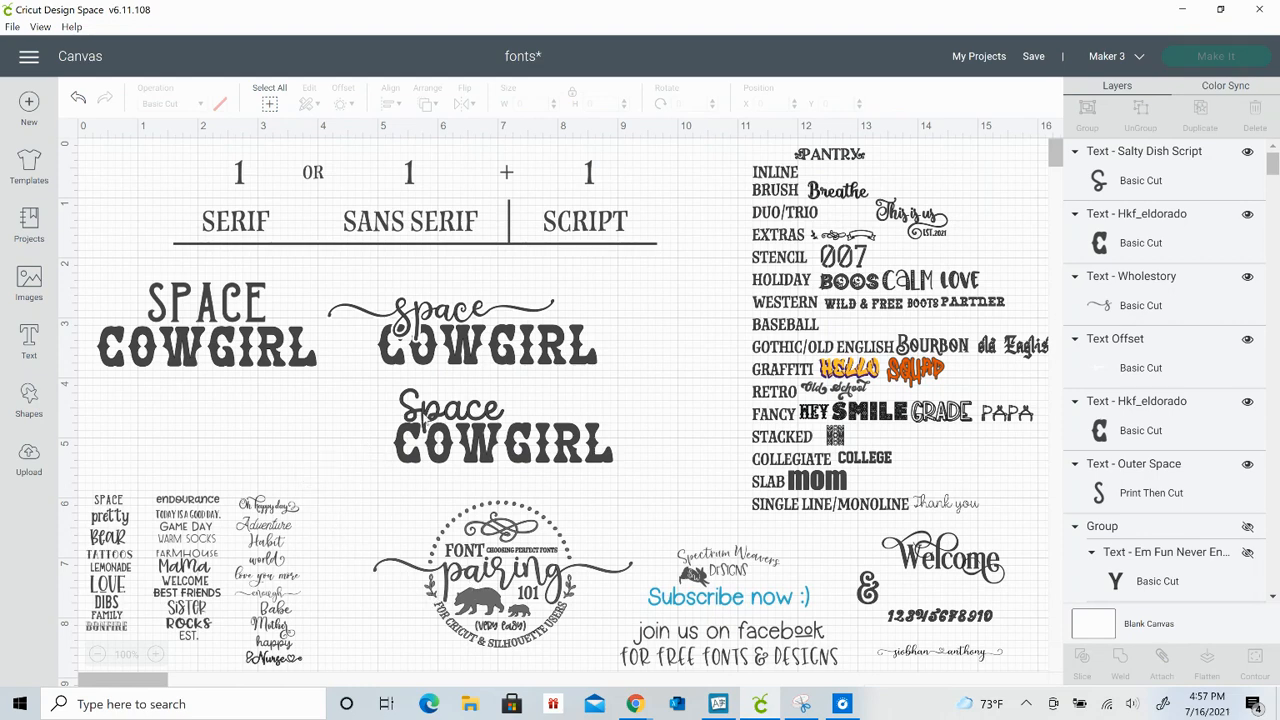
{"action": "left_click", "coordinate": [424, 418]}
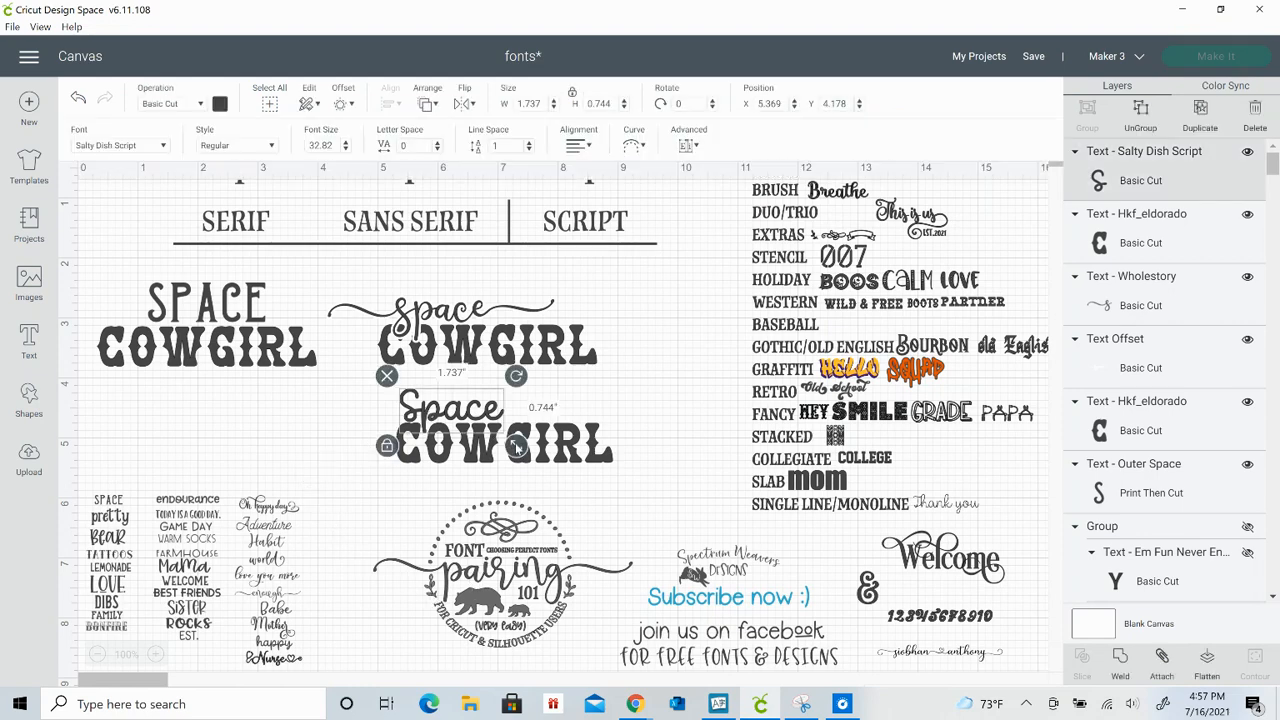
Enlarge the Salty Dish Script "Space" to about 1.83 in wide and nudge it slightly up above "COWGIRL"
{"action": "left_click_drag", "start_coordinate": [516, 446], "coordinate": [521, 450]}
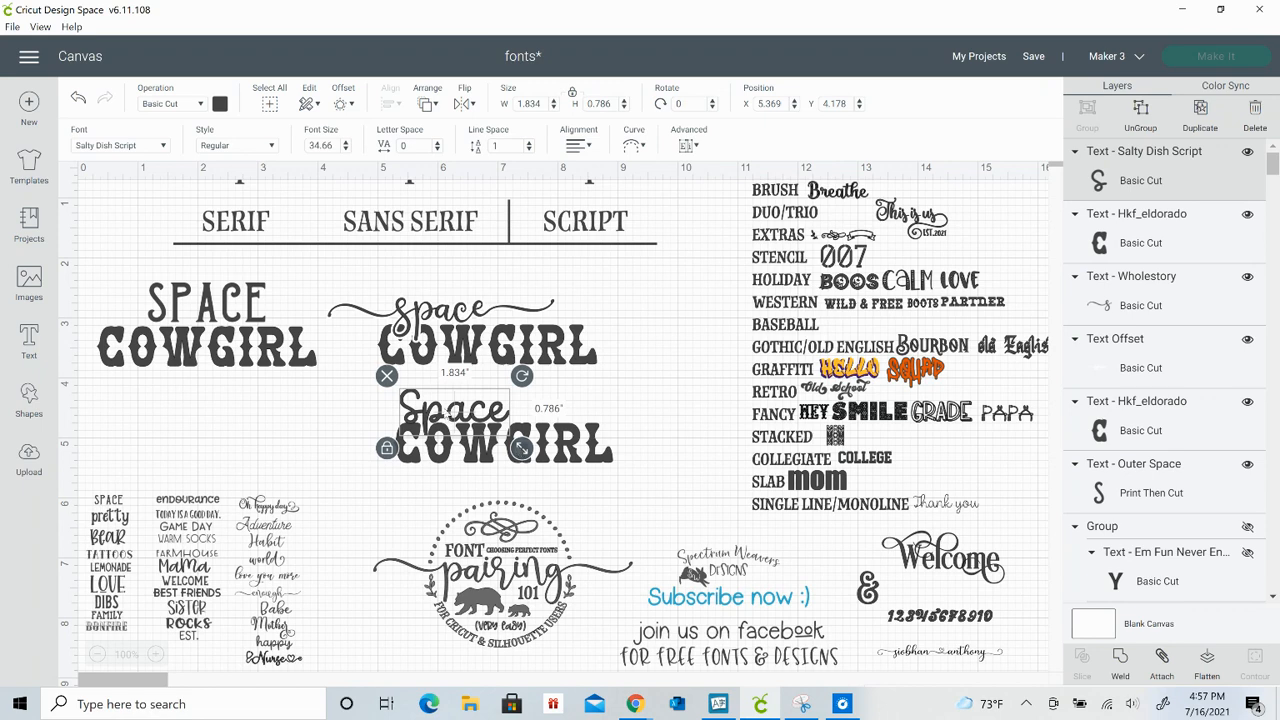
{"action": "left_click_drag", "start_coordinate": [448, 416], "coordinate": [447, 414]}
{"action": "left_click", "coordinate": [305, 422]}
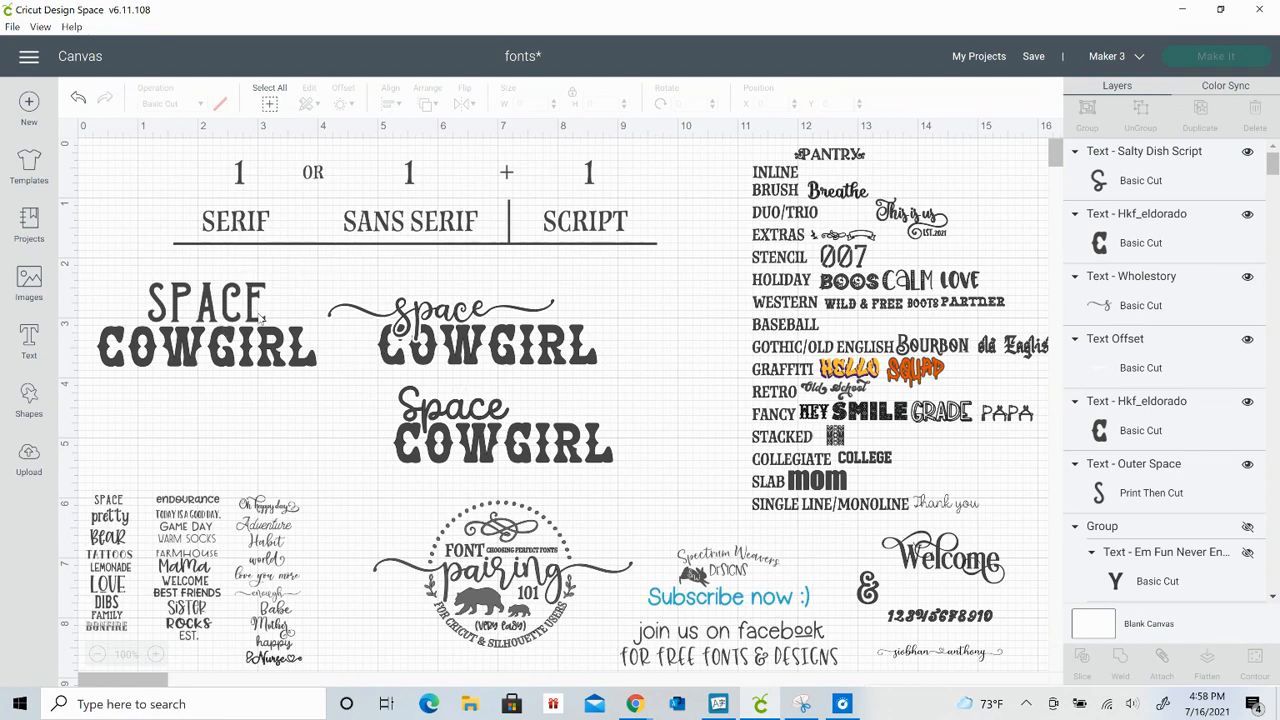
Group all three Space Cowgirl font pairings and hide the group
{"action": "left_click_drag", "start_coordinate": [205, 424], "coordinate": [198, 288]}
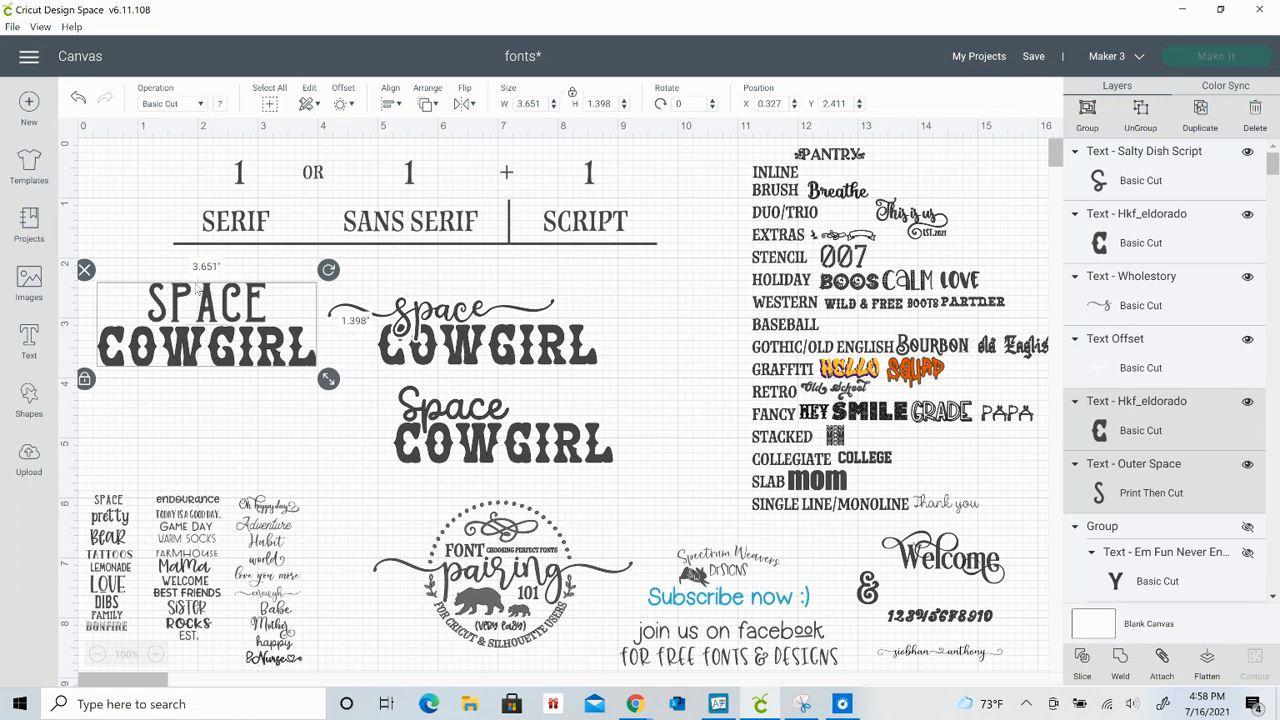
{"action": "left_click", "coordinate": [273, 429]}
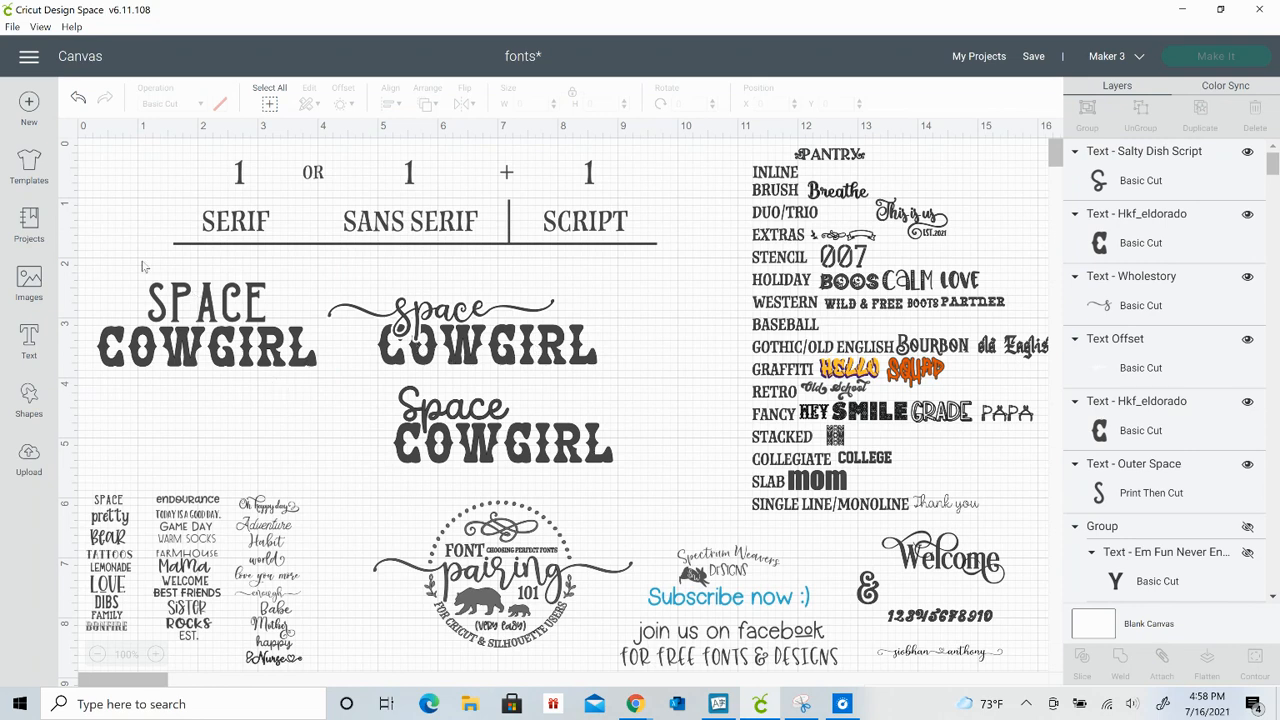
{"action": "left_click_drag", "start_coordinate": [93, 263], "coordinate": [591, 484]}
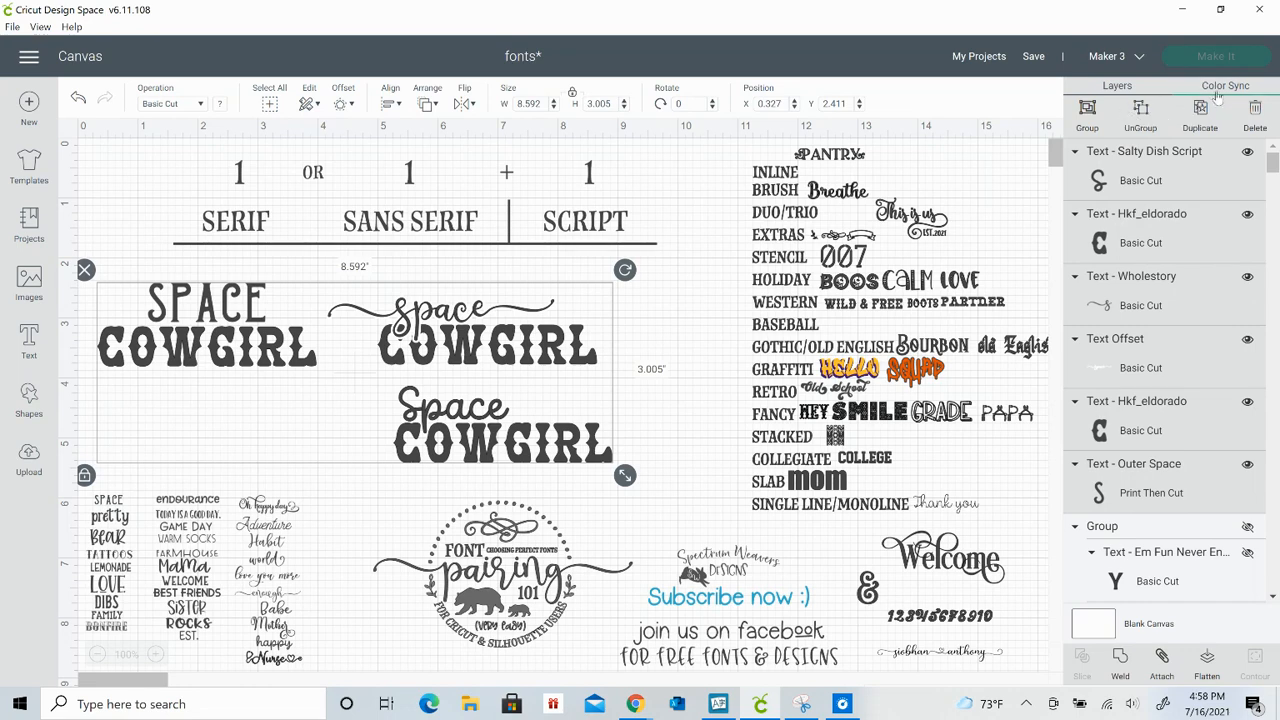
{"action": "left_click", "coordinate": [1086, 112]}
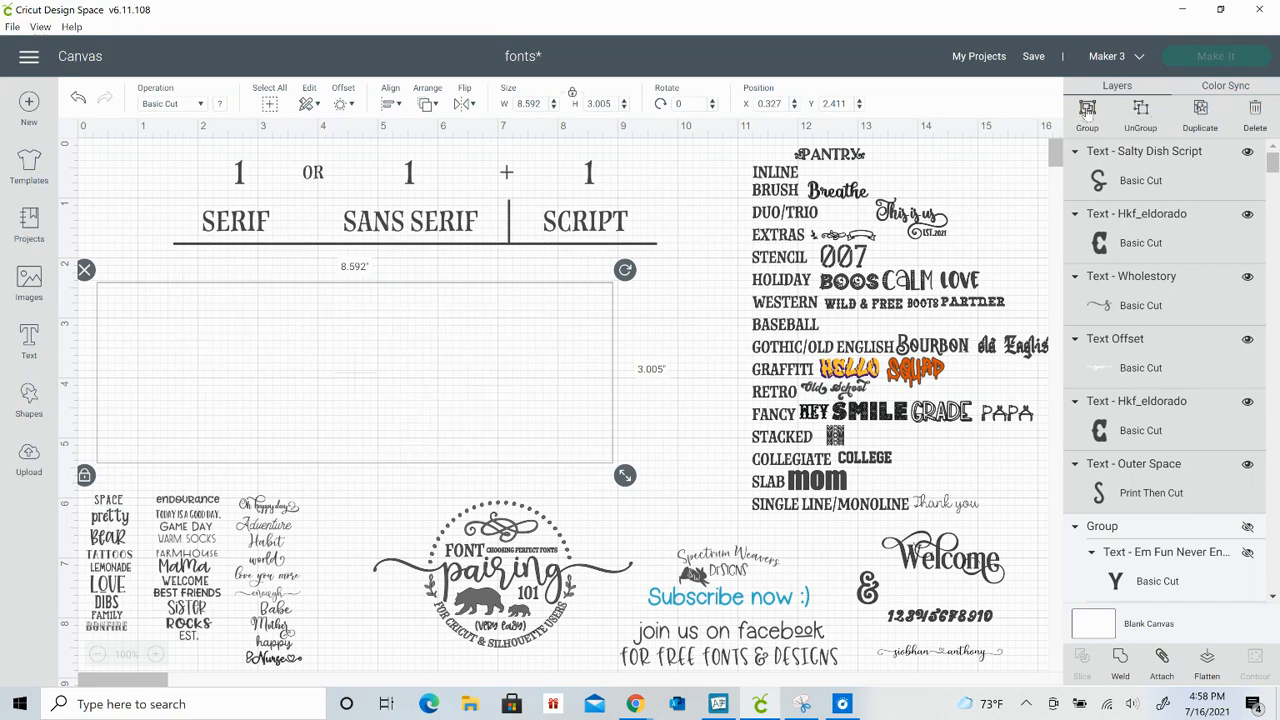
{"action": "left_click", "coordinate": [1247, 152]}
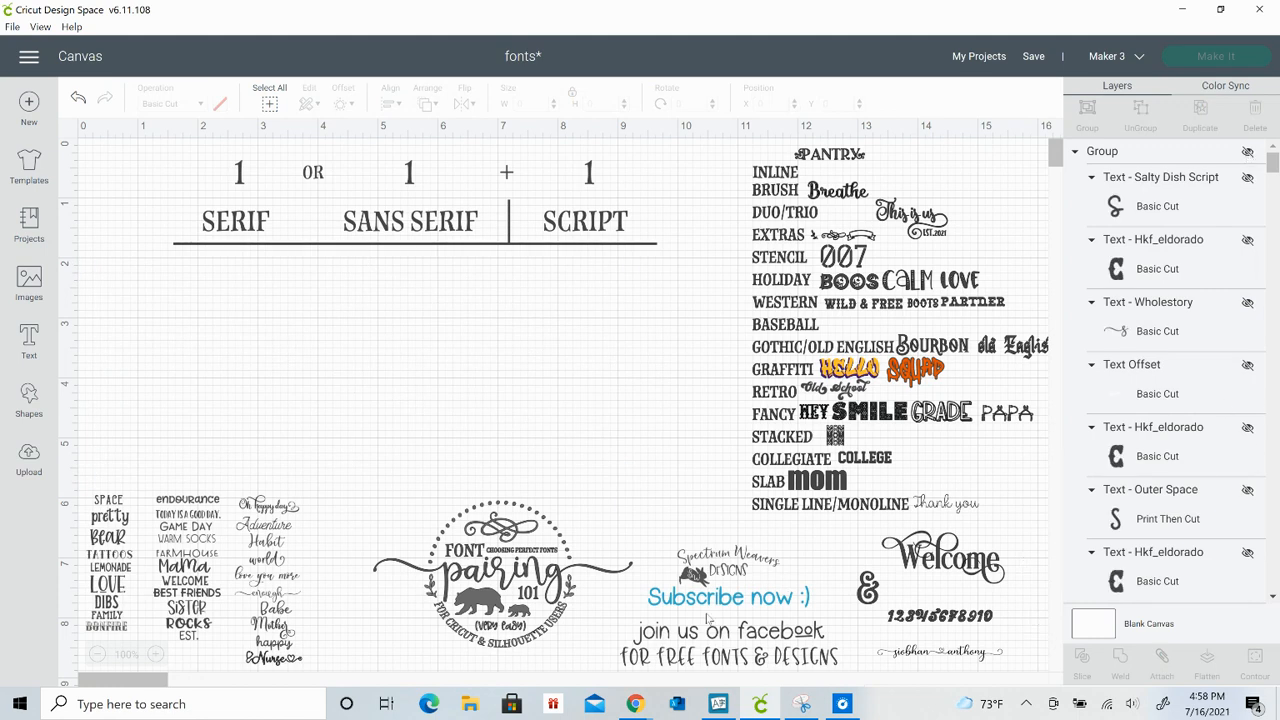
Move the Brigesta "Welcome" into the cleared area below the headings and enlarge it to about 4.26 in wide
{"action": "left_click", "coordinate": [943, 577]}
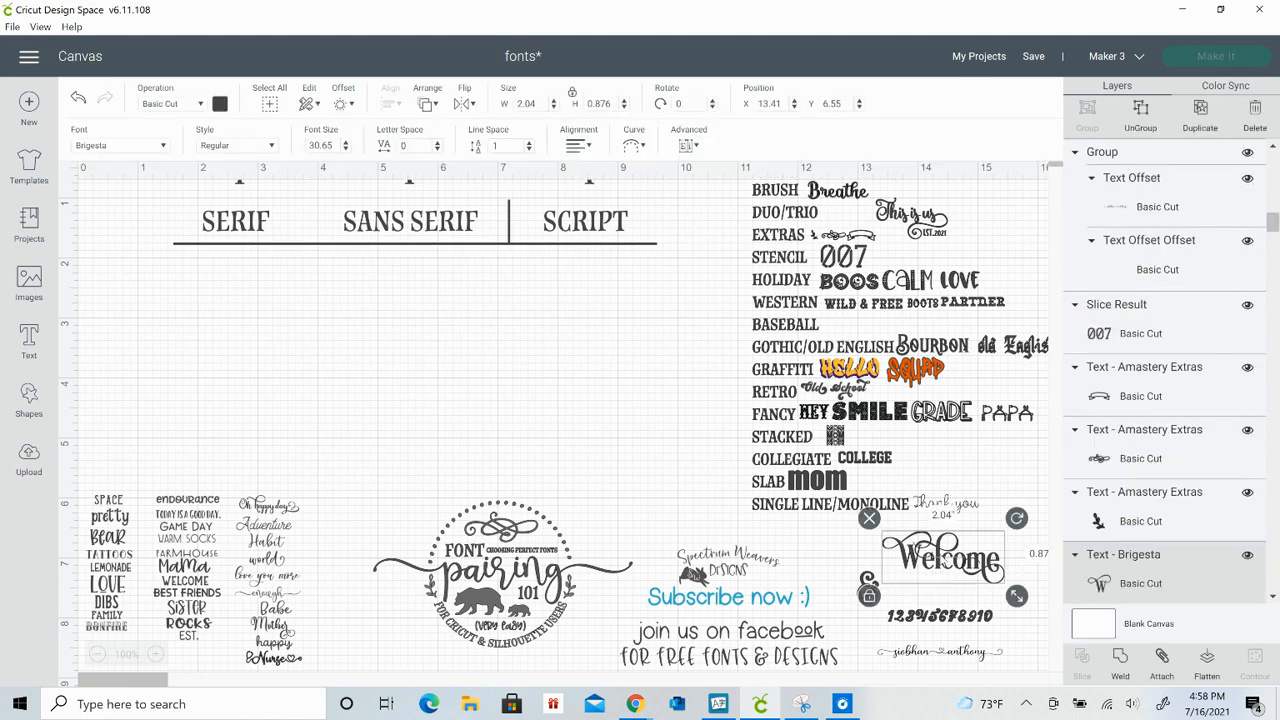
{"action": "left_click_drag", "start_coordinate": [943, 577], "coordinate": [573, 409]}
{"action": "left_click", "coordinate": [155, 385]}
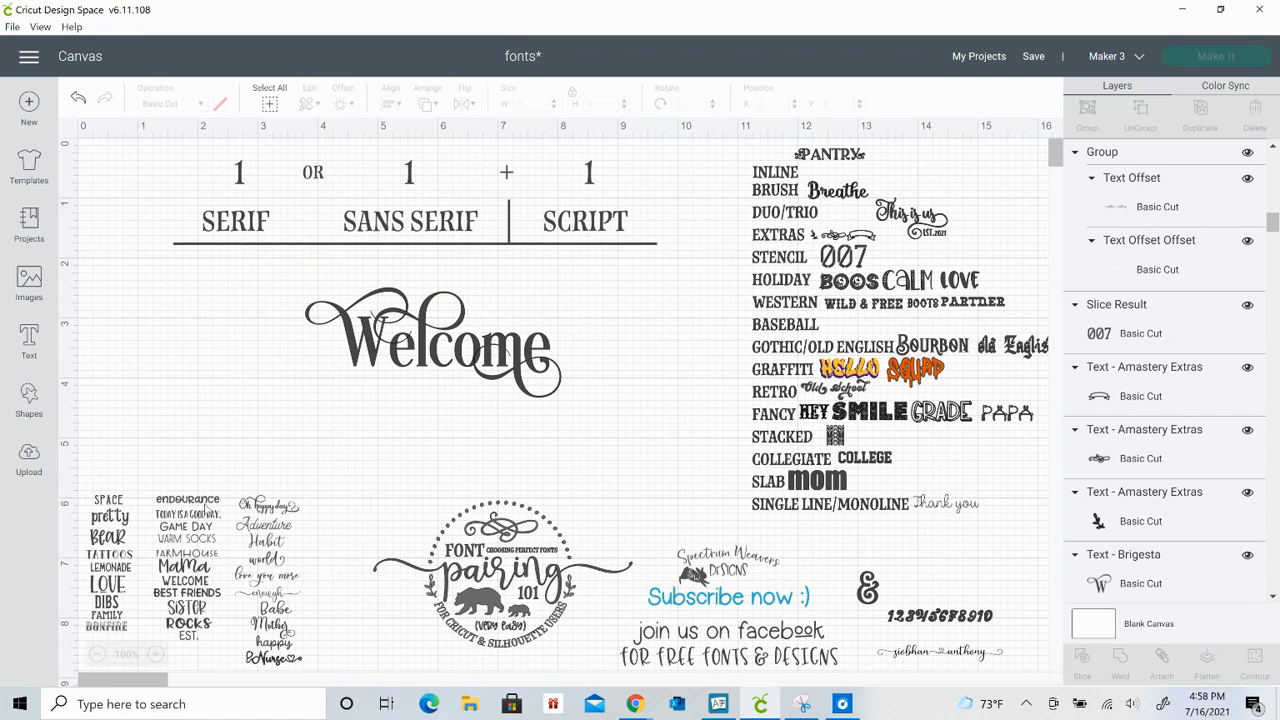
Enlarge the sans serif sample list to about 2.26 in wide and place a duplicate of its "WELCOME" below the Brigesta word
{"action": "left_click_drag", "start_coordinate": [177, 620], "coordinate": [247, 510]}
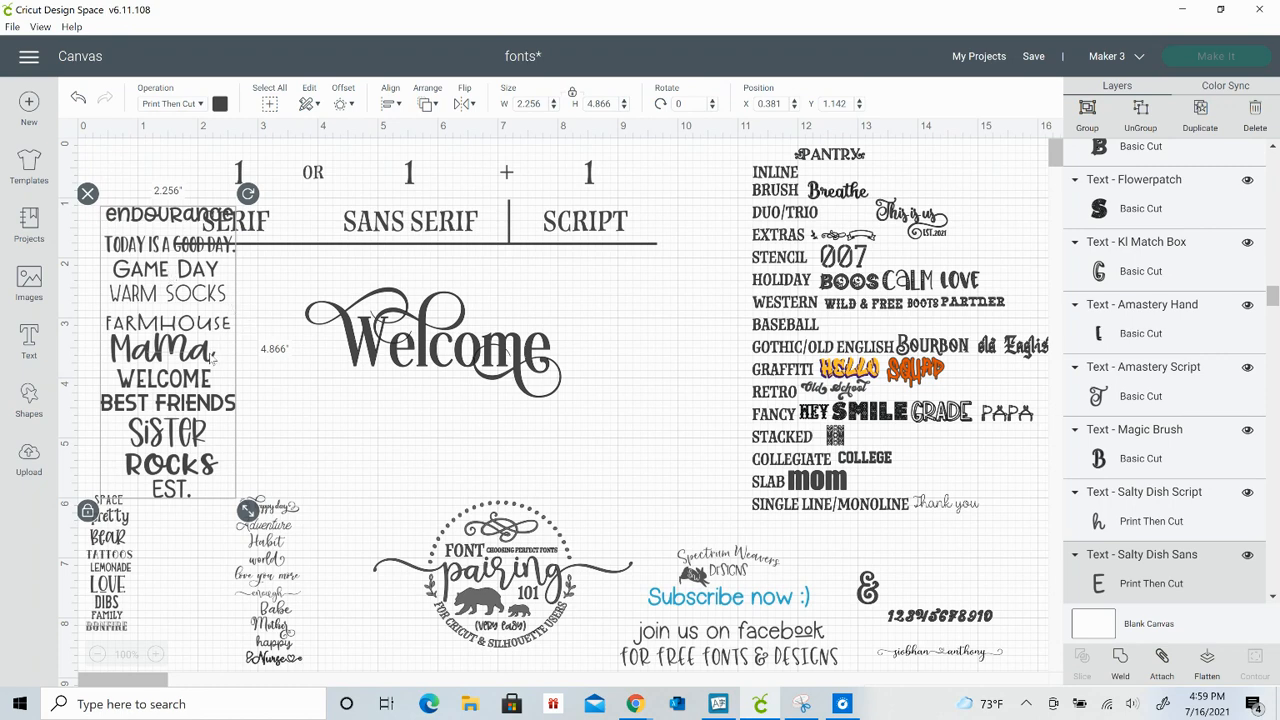
{"action": "right_click", "coordinate": [287, 399]}
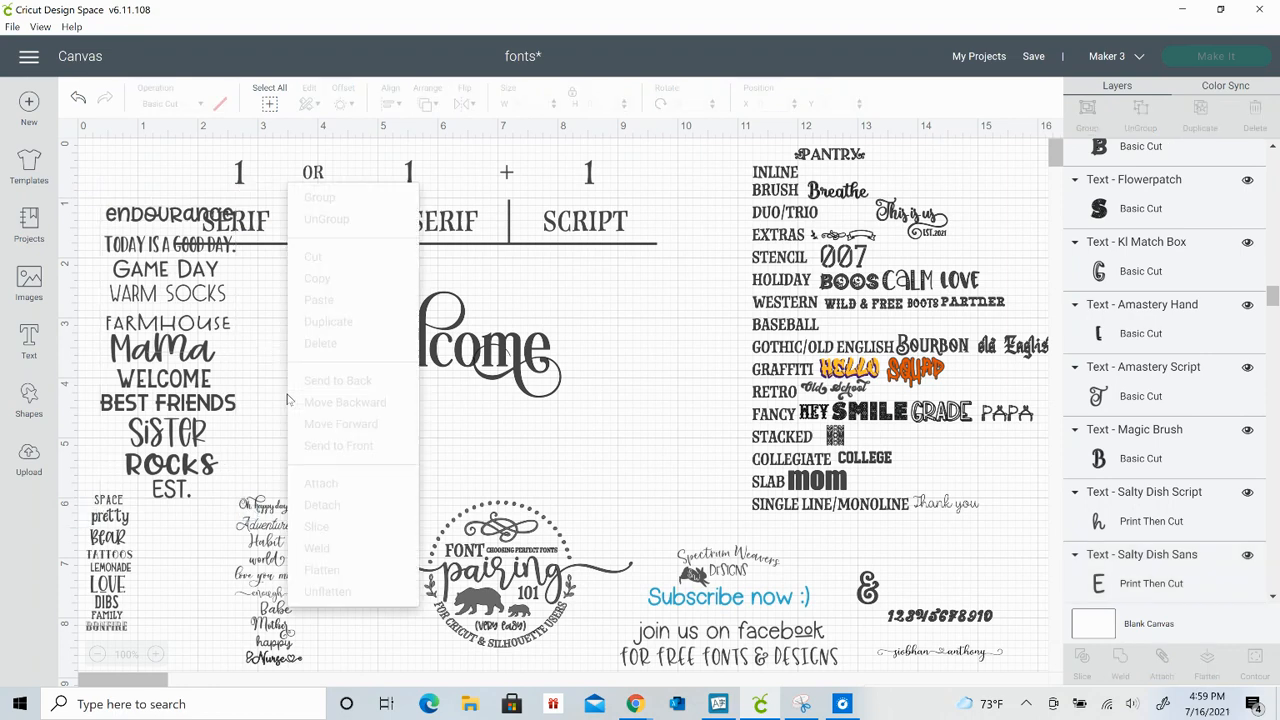
{"action": "left_click", "coordinate": [489, 439]}
{"action": "left_click", "coordinate": [203, 380]}
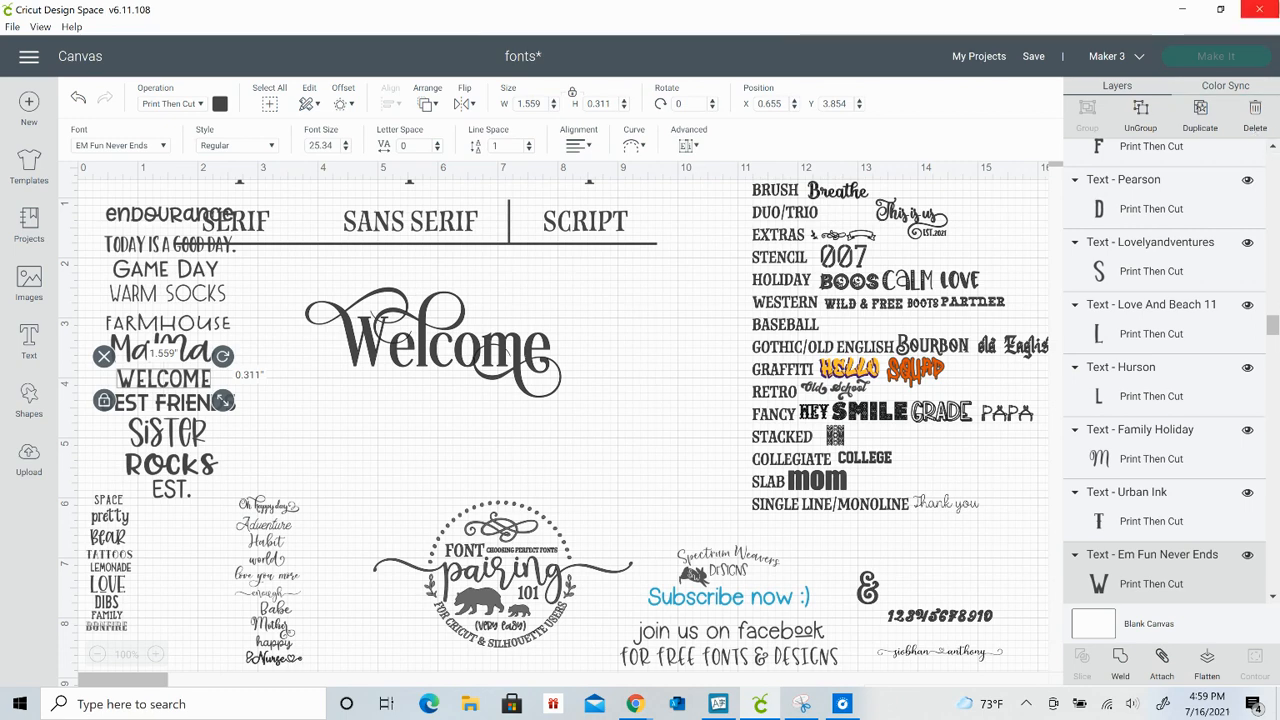
{"action": "left_click", "coordinate": [1203, 113]}
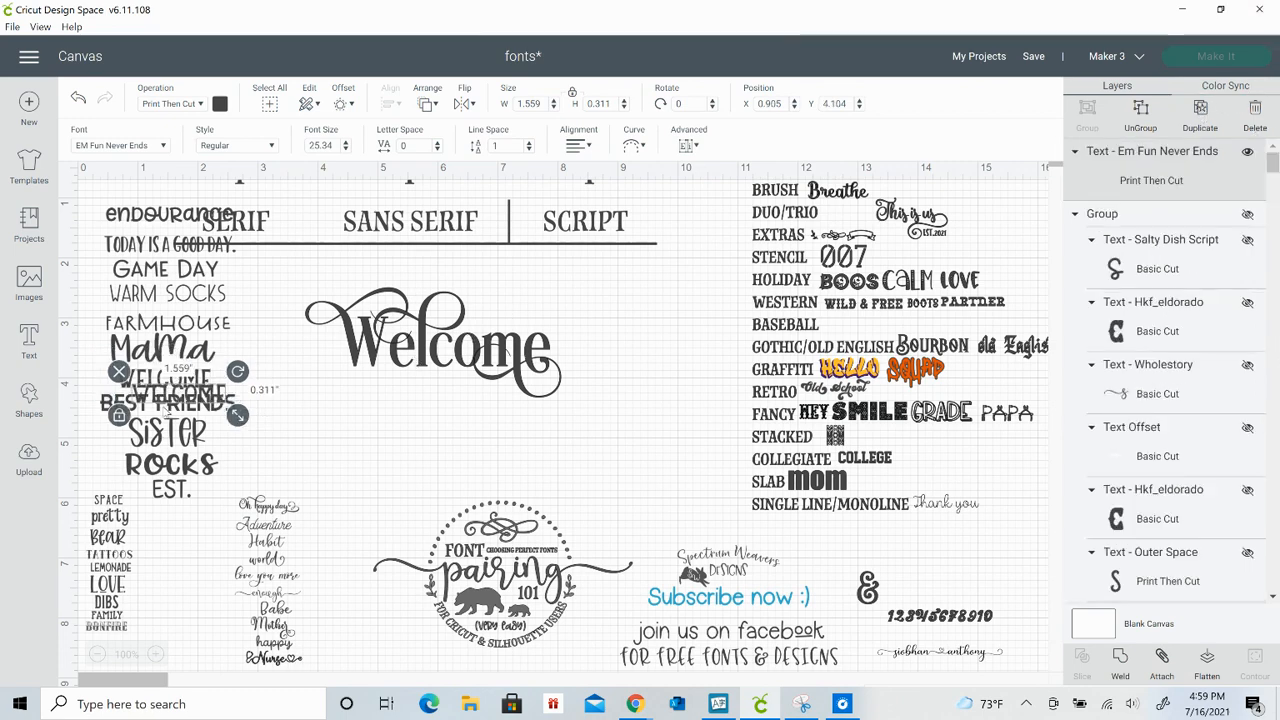
{"action": "left_click_drag", "start_coordinate": [176, 399], "coordinate": [459, 460]}
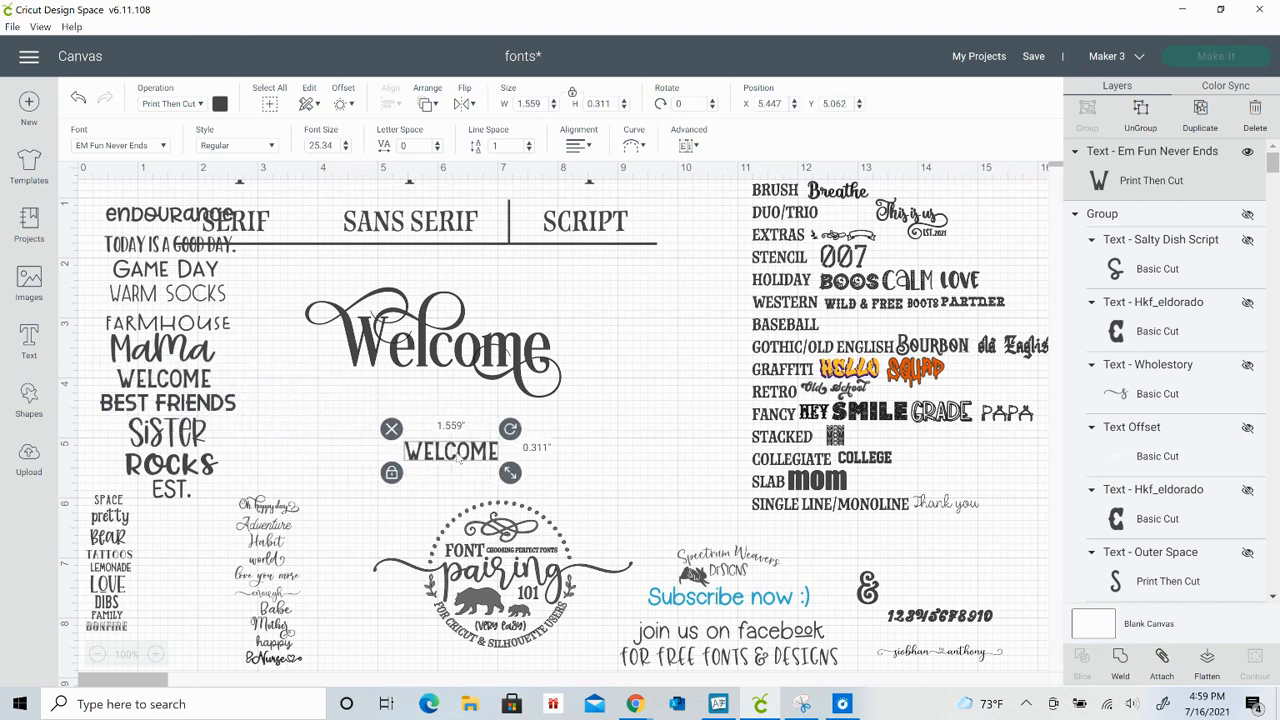
Shrink the sans serif list to about 1.33 in wide, return it between the other lists, and place "WELCOME" beside the Brigesta word
{"action": "left_click_drag", "start_coordinate": [153, 186], "coordinate": [172, 493]}
{"action": "left_click_drag", "start_coordinate": [248, 510], "coordinate": [193, 392]}
{"action": "left_click_drag", "start_coordinate": [138, 298], "coordinate": [183, 576]}
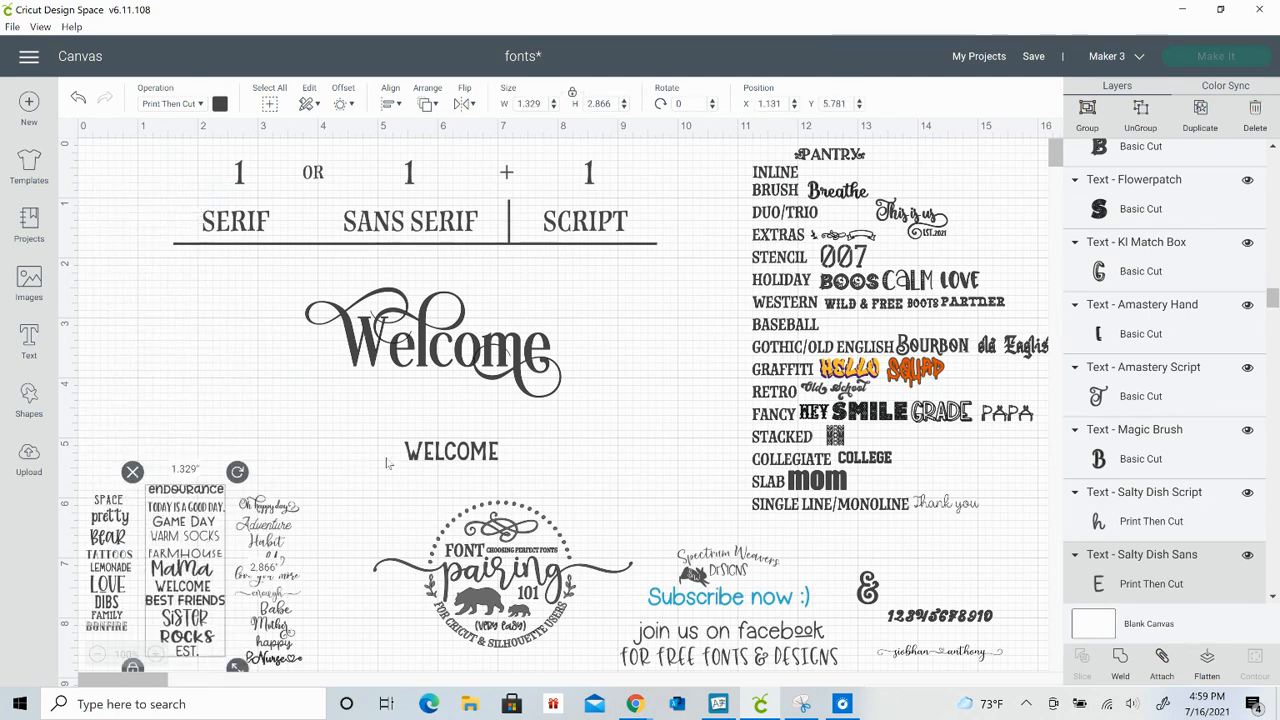
{"action": "left_click_drag", "start_coordinate": [432, 457], "coordinate": [149, 323]}
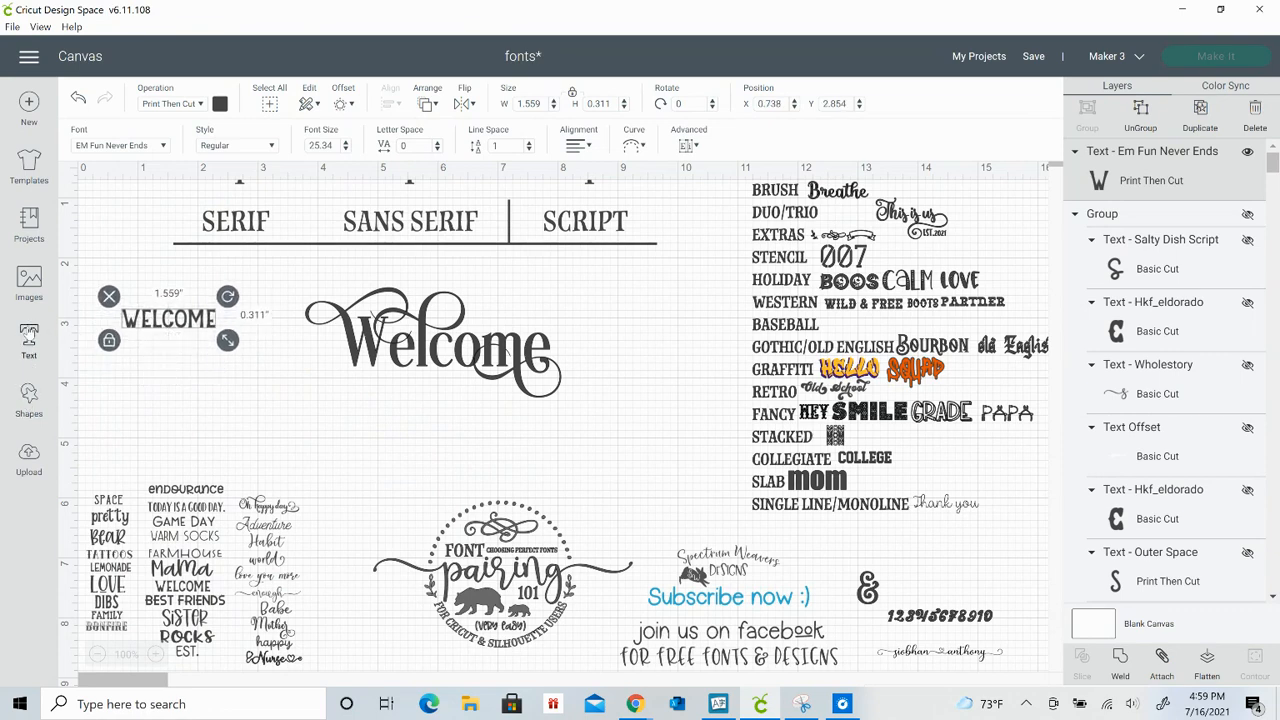
Add a text box, search the system fonts for "limon" and choose the Limon font
{"action": "left_click", "coordinate": [29, 338]}
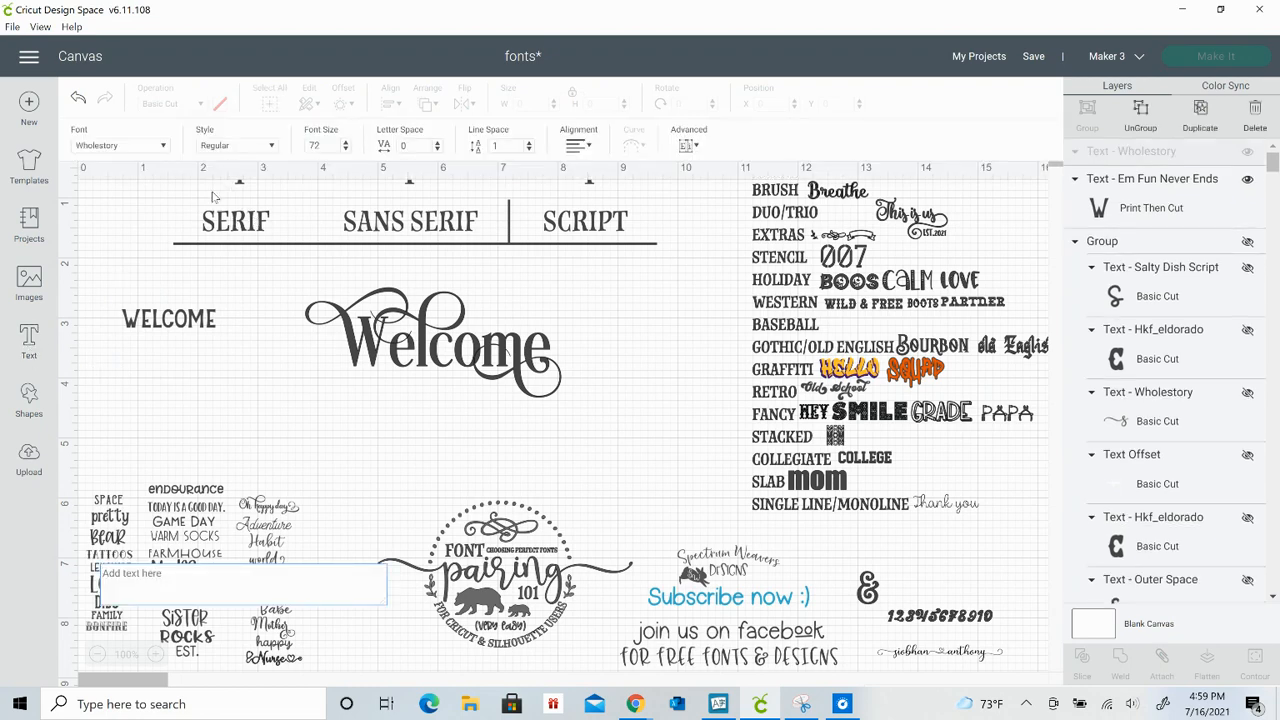
{"action": "left_click", "coordinate": [117, 148]}
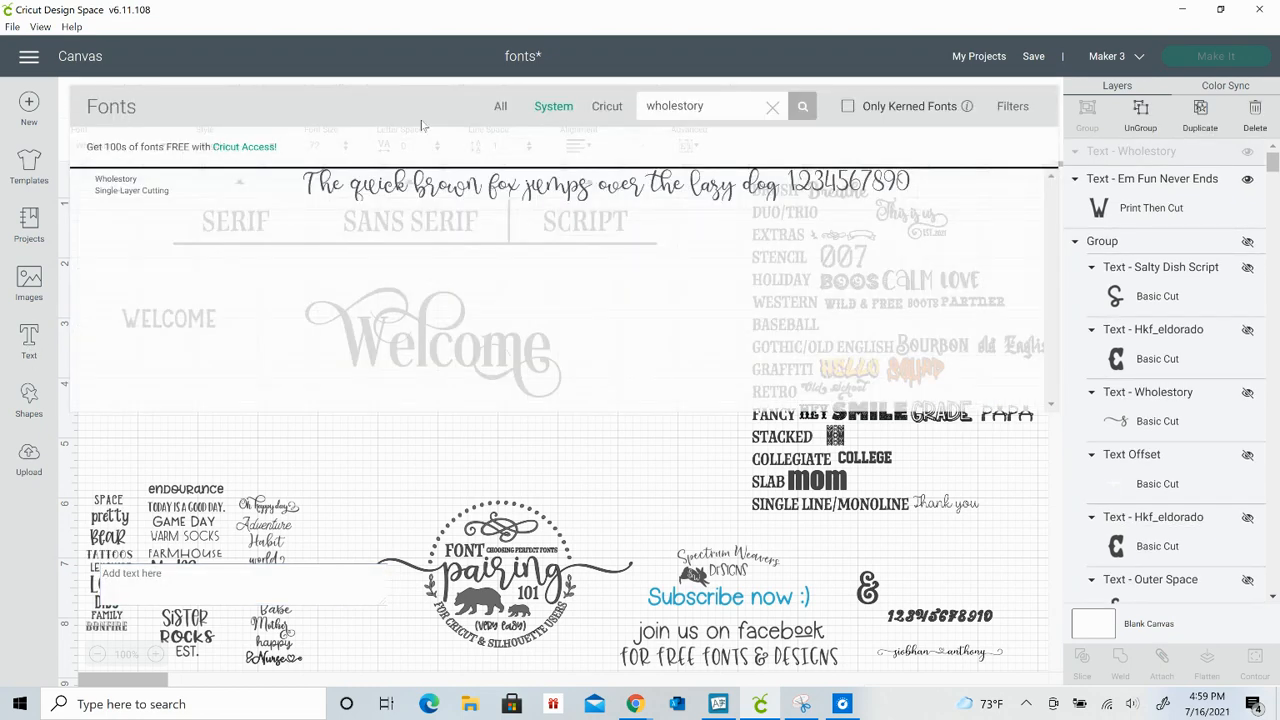
{"action": "left_click", "coordinate": [729, 107]}
{"action": "key", "text": "BackSpace"}
{"action": "key", "text": "BackSpace"}
{"action": "key", "text": "BackSpace"}
{"action": "key", "text": "BackSpace"}
{"action": "key", "text": "BackSpace"}
{"action": "key", "text": "BackSpace"}
{"action": "key", "text": "BackSpace"}
{"action": "key", "text": "BackSpace"}
{"action": "key", "text": "BackSpace"}
{"action": "key", "text": "BackSpace"}
{"action": "type", "text": "limon"}
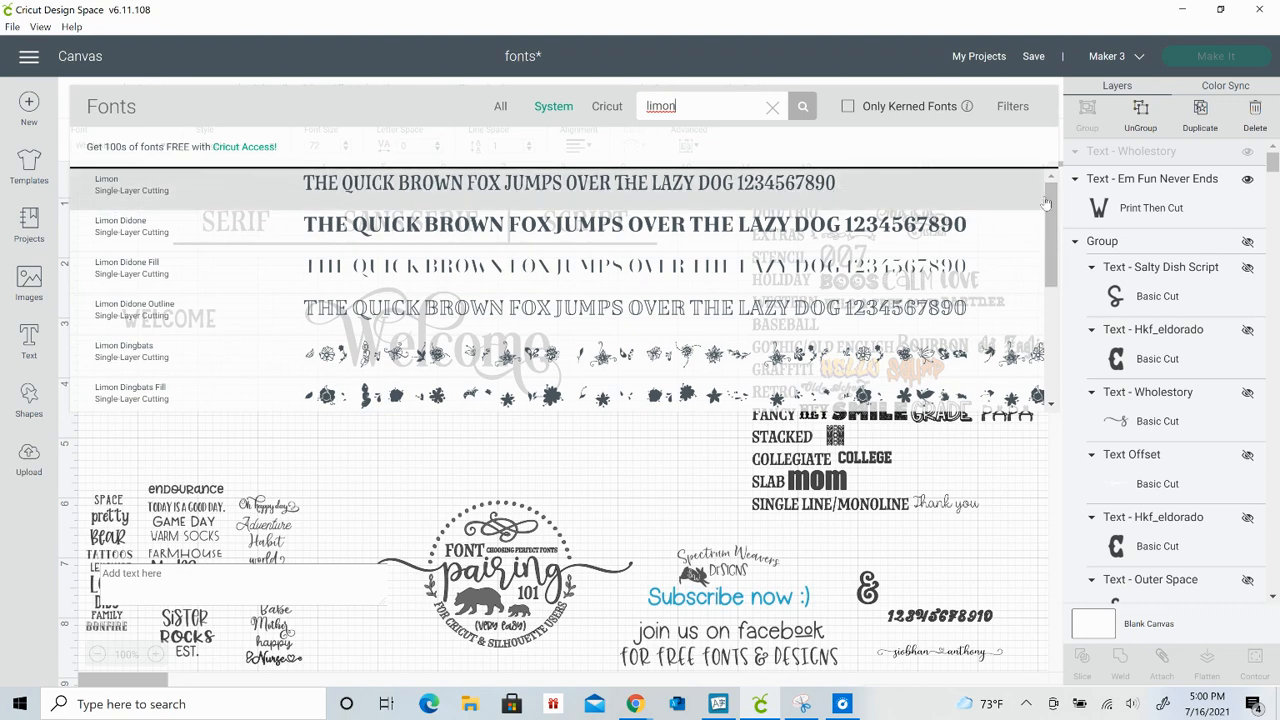
{"action": "left_click_drag", "start_coordinate": [1051, 200], "coordinate": [1066, 320]}
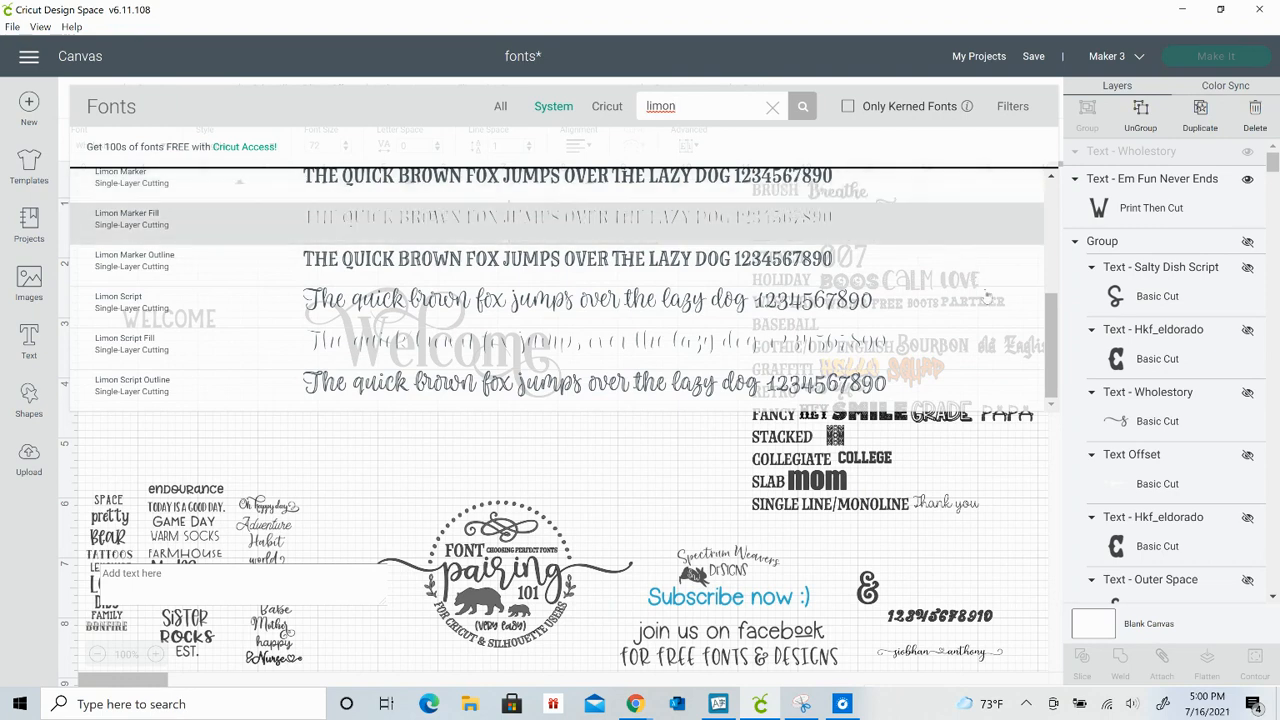
{"action": "left_click_drag", "start_coordinate": [1051, 361], "coordinate": [1041, 176]}
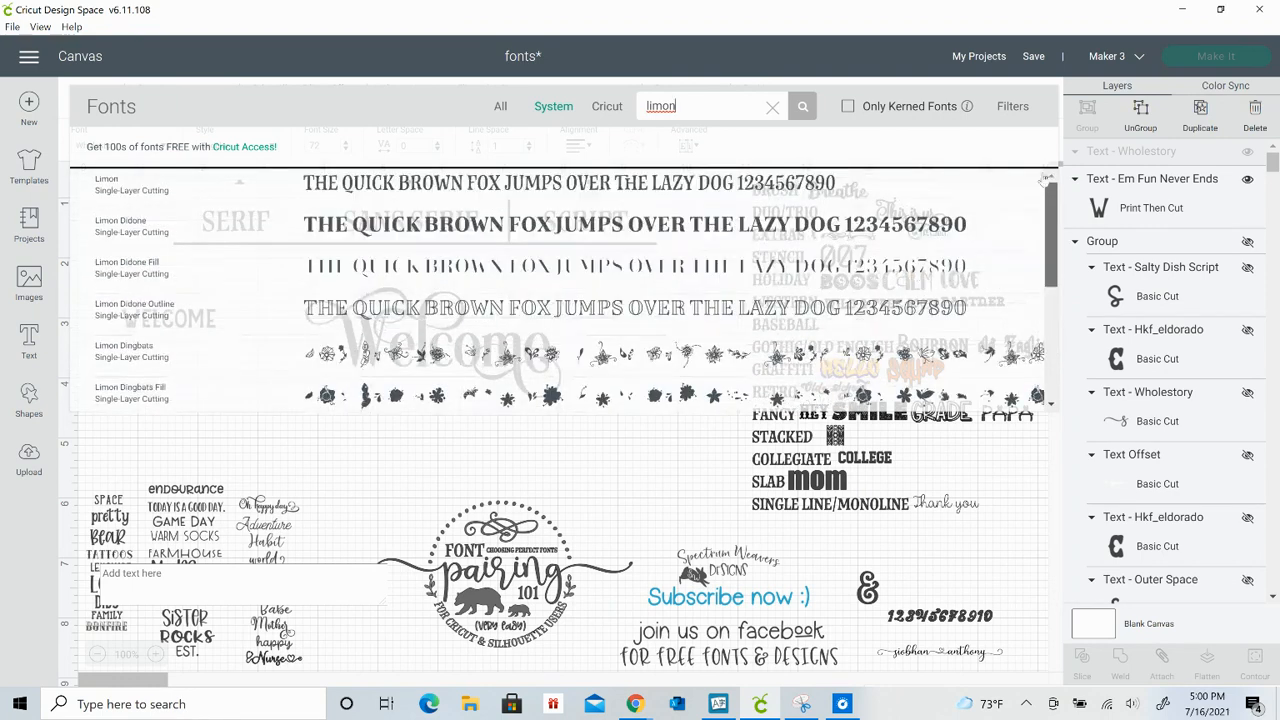
{"action": "left_click", "coordinate": [797, 184]}
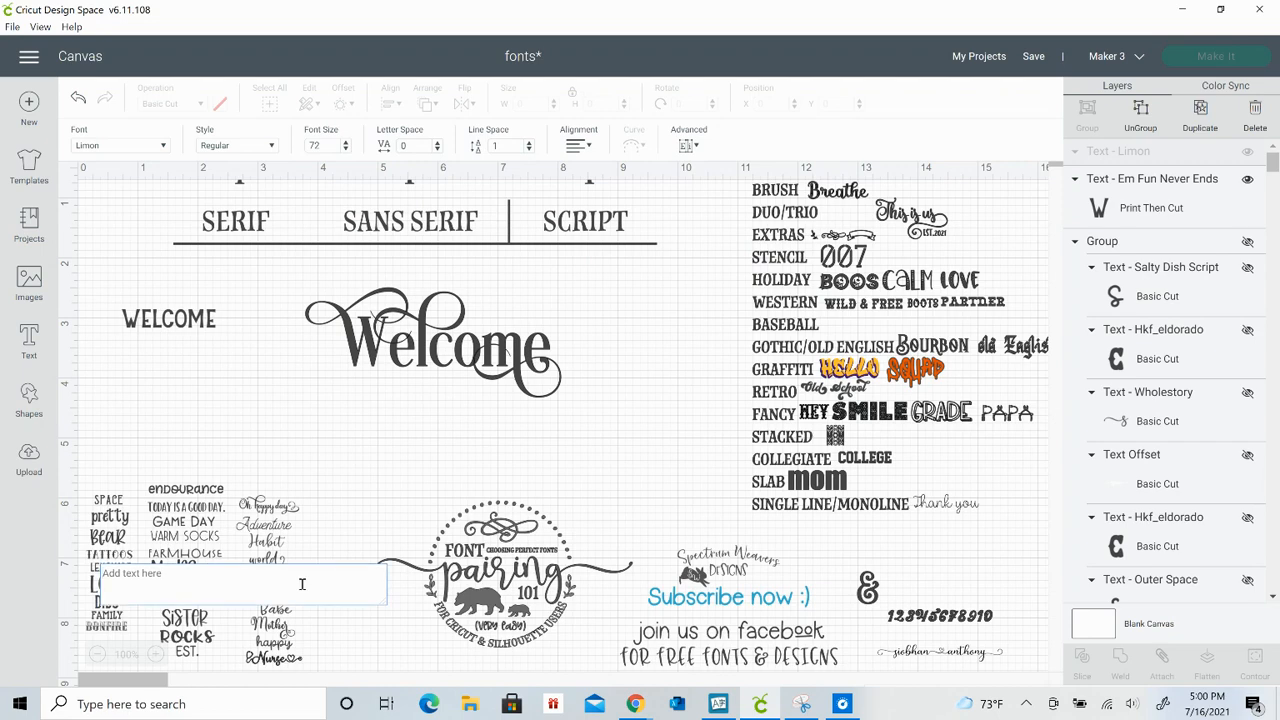
{"action": "type", "text": "123"}
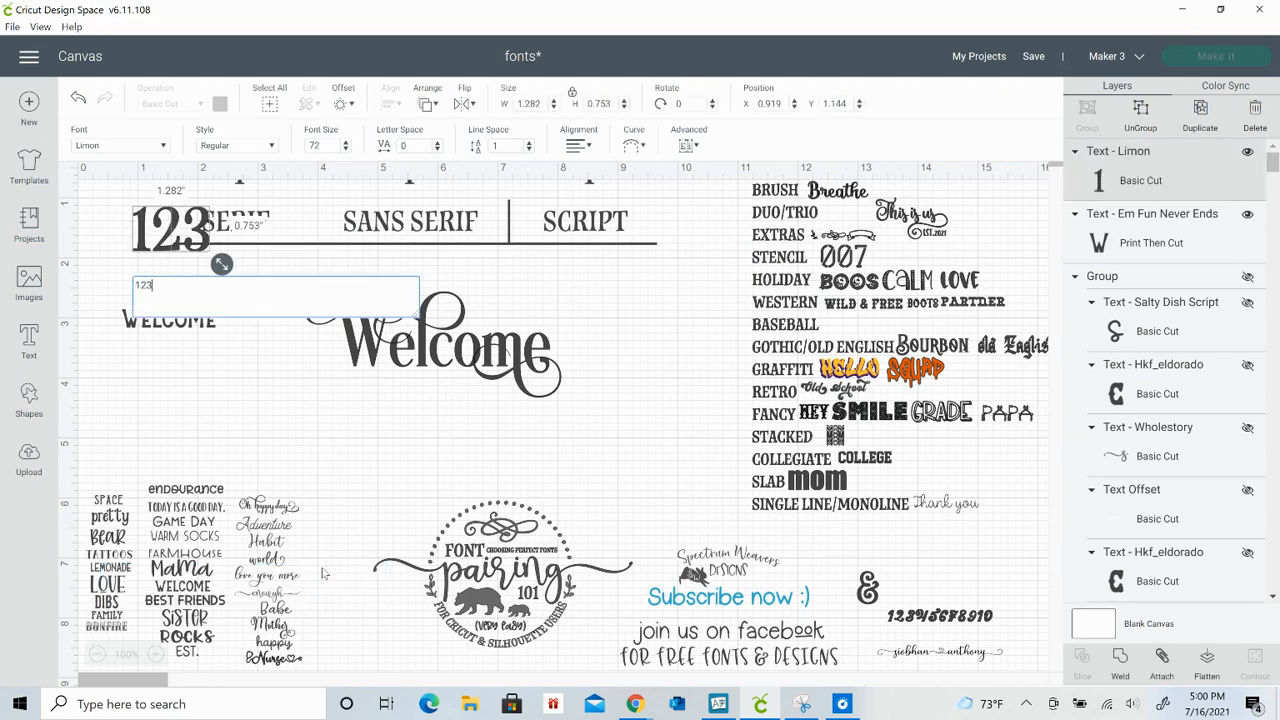
{"action": "key", "text": "BackSpace"}
{"action": "key", "text": "BackSpace"}
{"action": "key", "text": "BackSpace"}
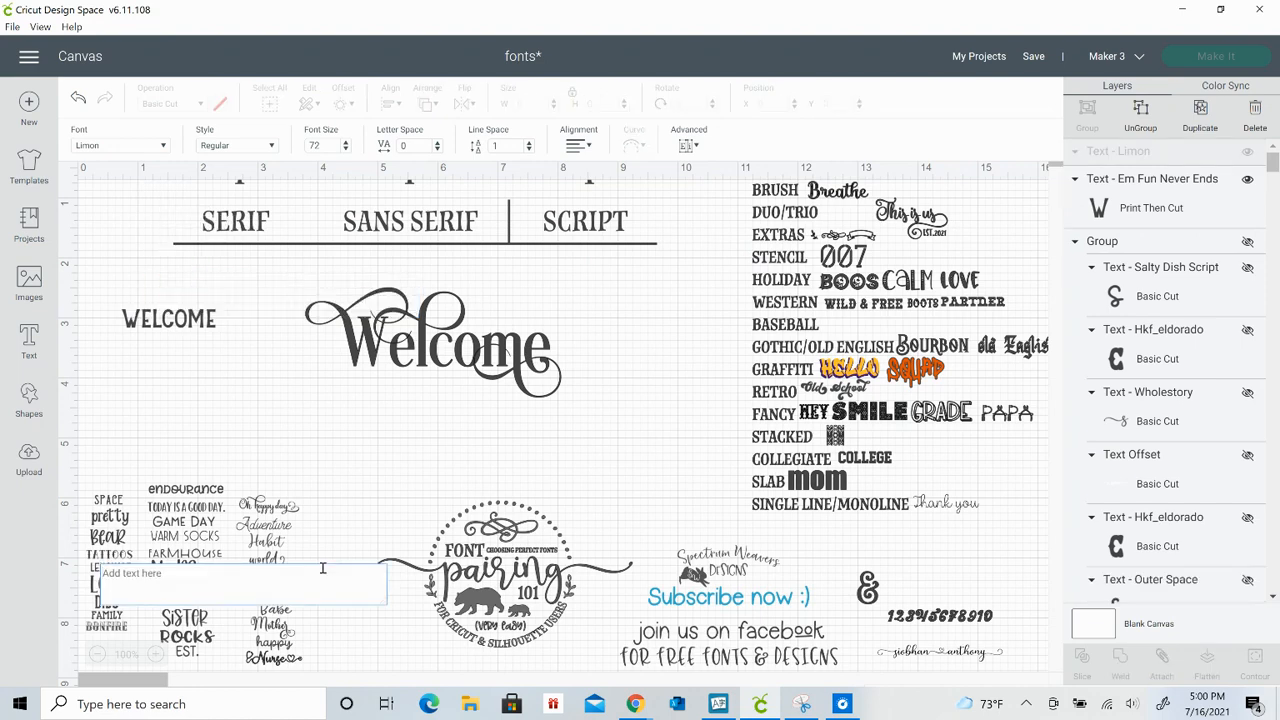
Enter "welcome" in the Limon text box and place it below the sans serif "WELCOME" at about X 0.85, Y 4.40 in
{"action": "type", "text": "welc"}
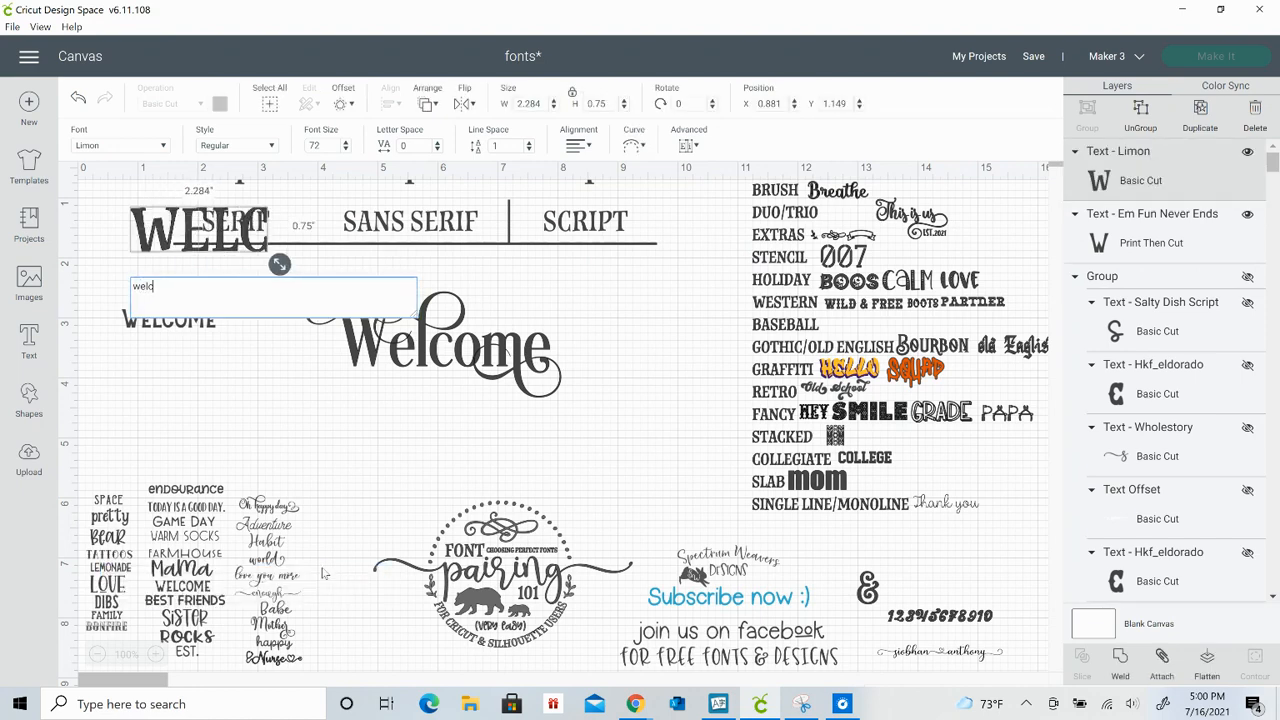
{"action": "type", "text": "ome"}
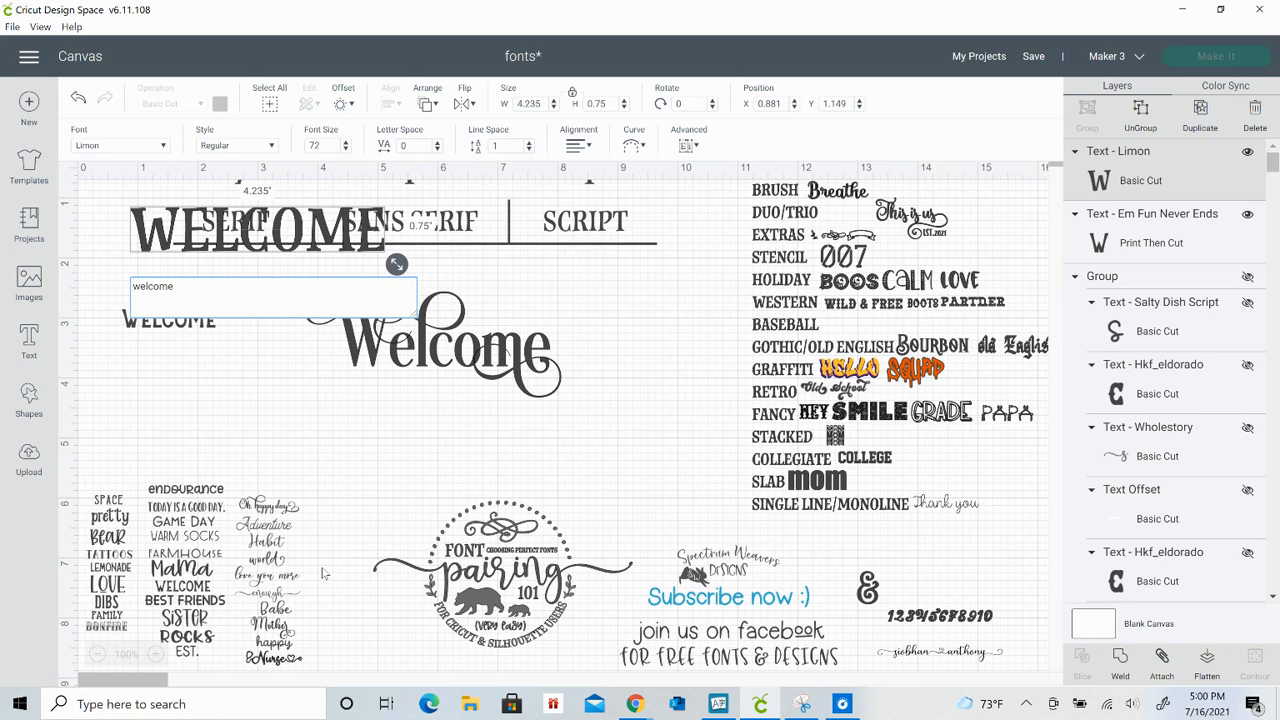
{"action": "left_click", "coordinate": [401, 472]}
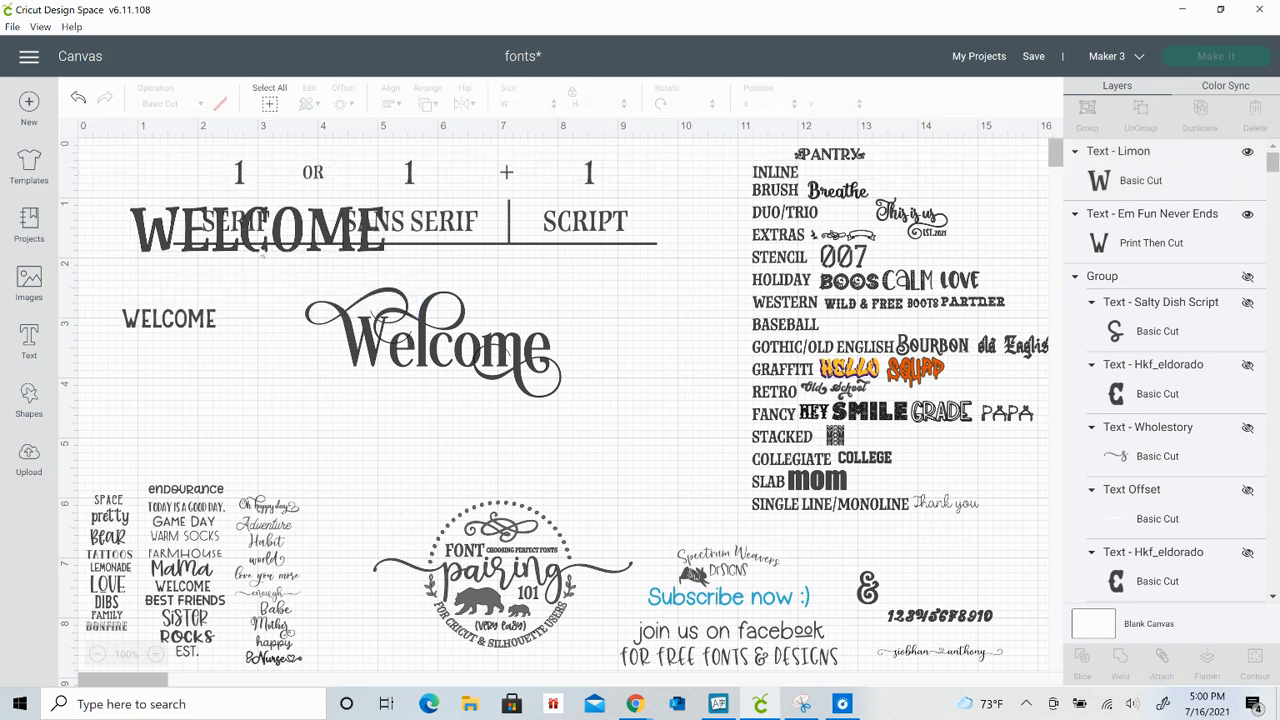
{"action": "left_click_drag", "start_coordinate": [257, 255], "coordinate": [257, 450]}
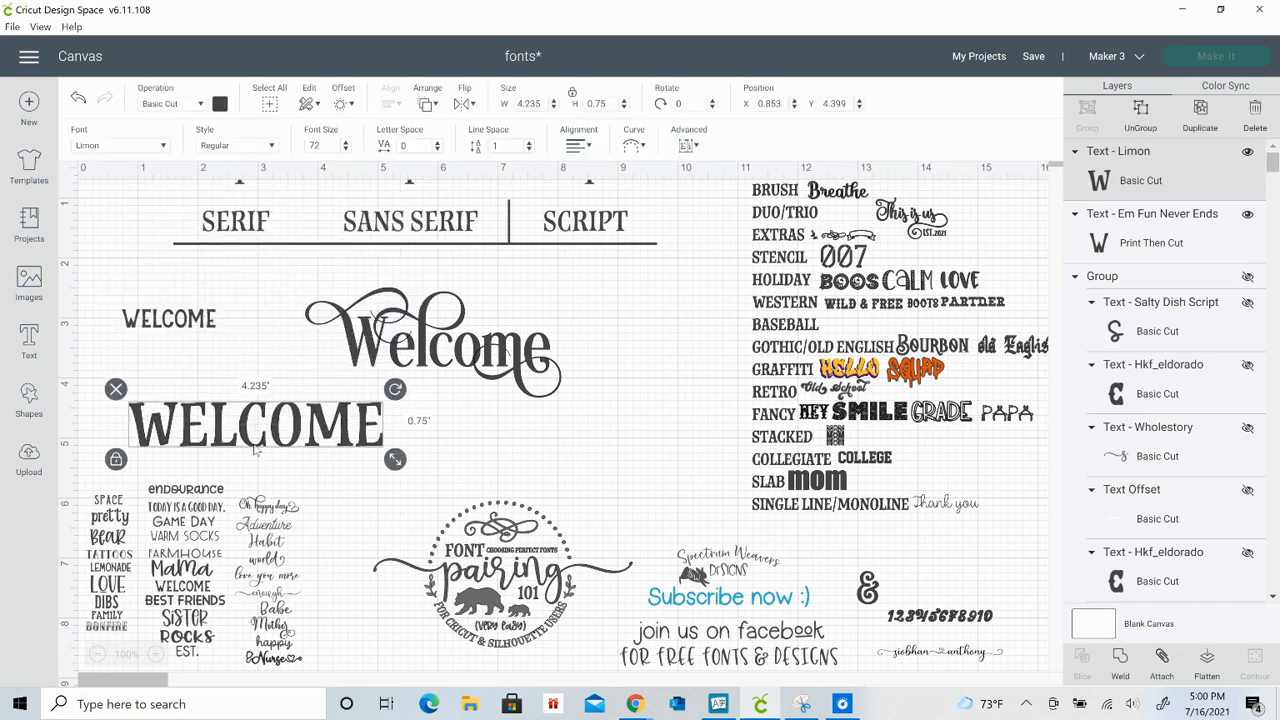
Move the Brigesta "Welcome" aside to about X 7.29 in and enlarge the sans serif "WELCOME" to roughly match the Limon word's width
{"action": "left_click_drag", "start_coordinate": [352, 335], "coordinate": [552, 320]}
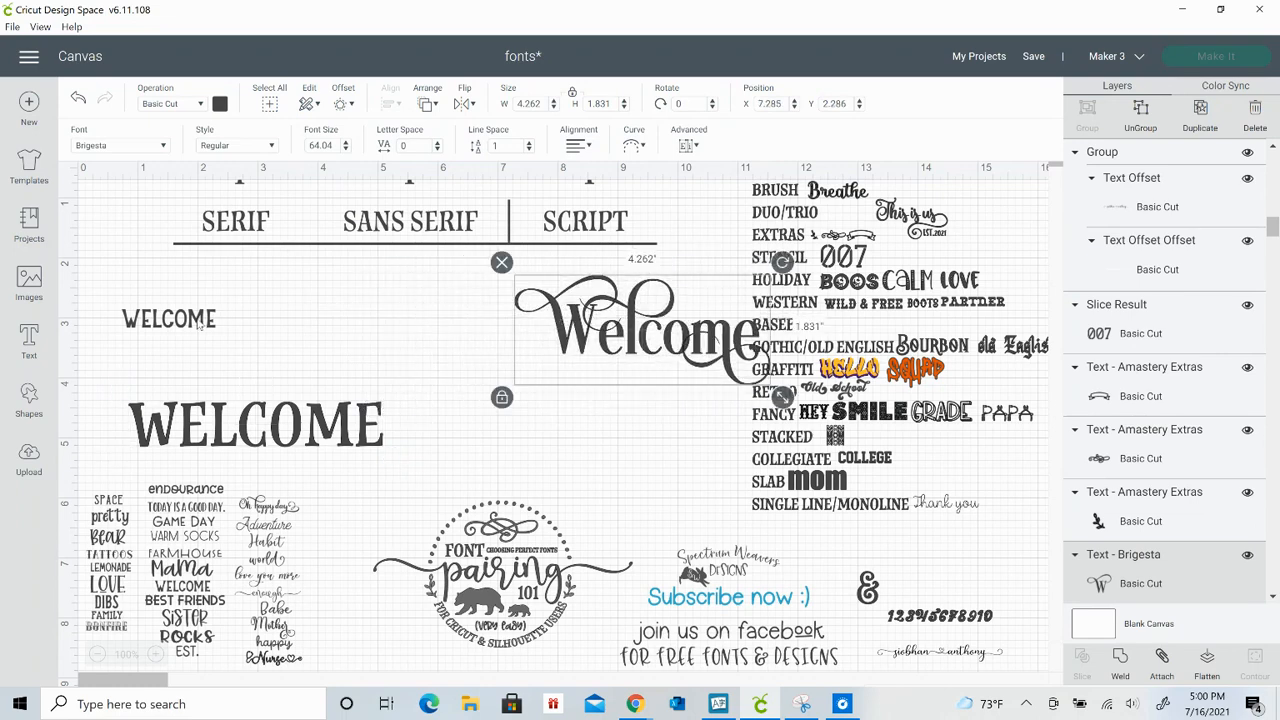
{"action": "left_click", "coordinate": [200, 322]}
{"action": "left_click_drag", "start_coordinate": [229, 341], "coordinate": [399, 374]}
{"action": "left_click", "coordinate": [448, 425]}
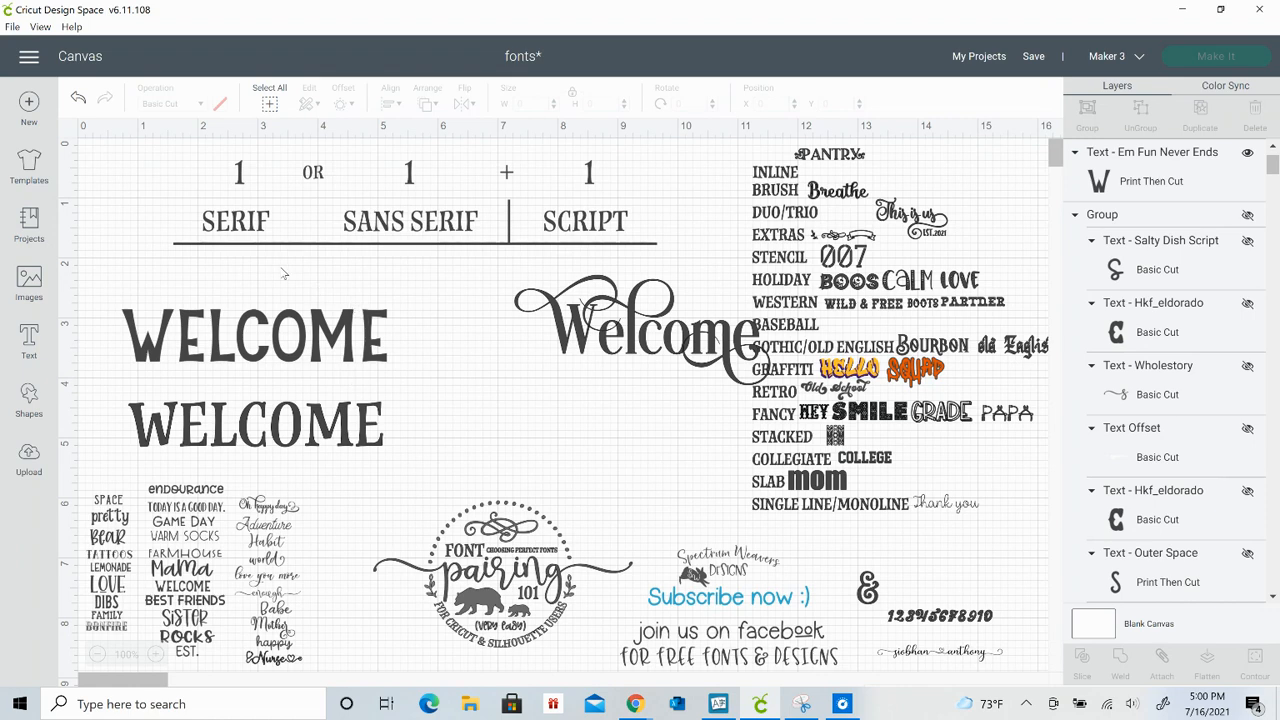
Shrink both plain "WELCOME" words together until the sans serif one is about 1.46 in wide, and delete the Limon one
{"action": "left_click_drag", "start_coordinate": [283, 273], "coordinate": [281, 398]}
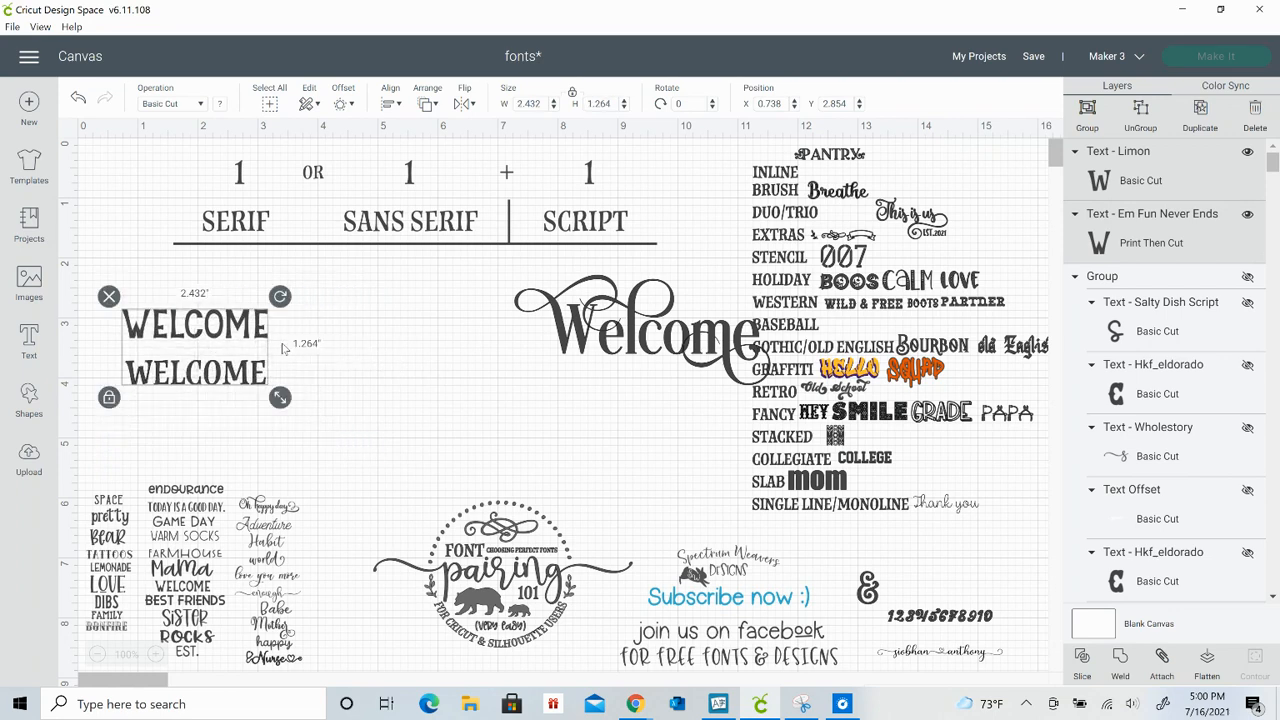
{"action": "left_click", "coordinate": [364, 342]}
{"action": "left_click", "coordinate": [252, 328]}
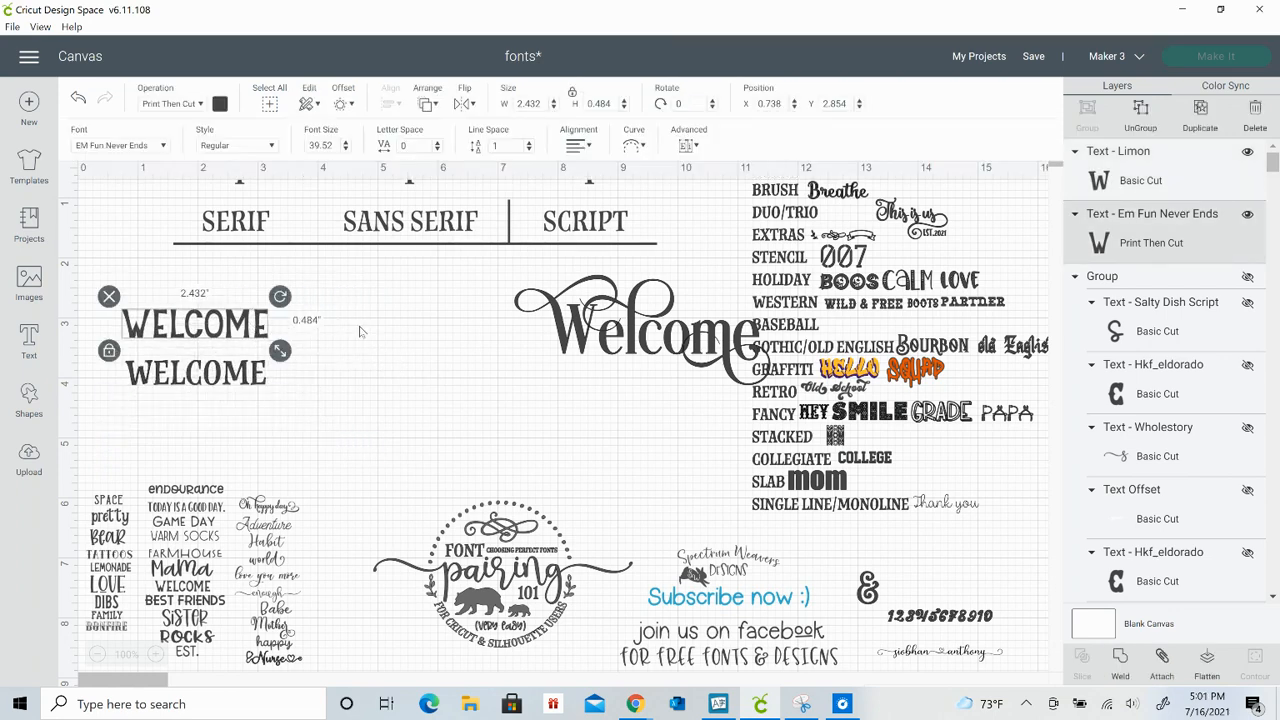
{"action": "left_click", "coordinate": [253, 282]}
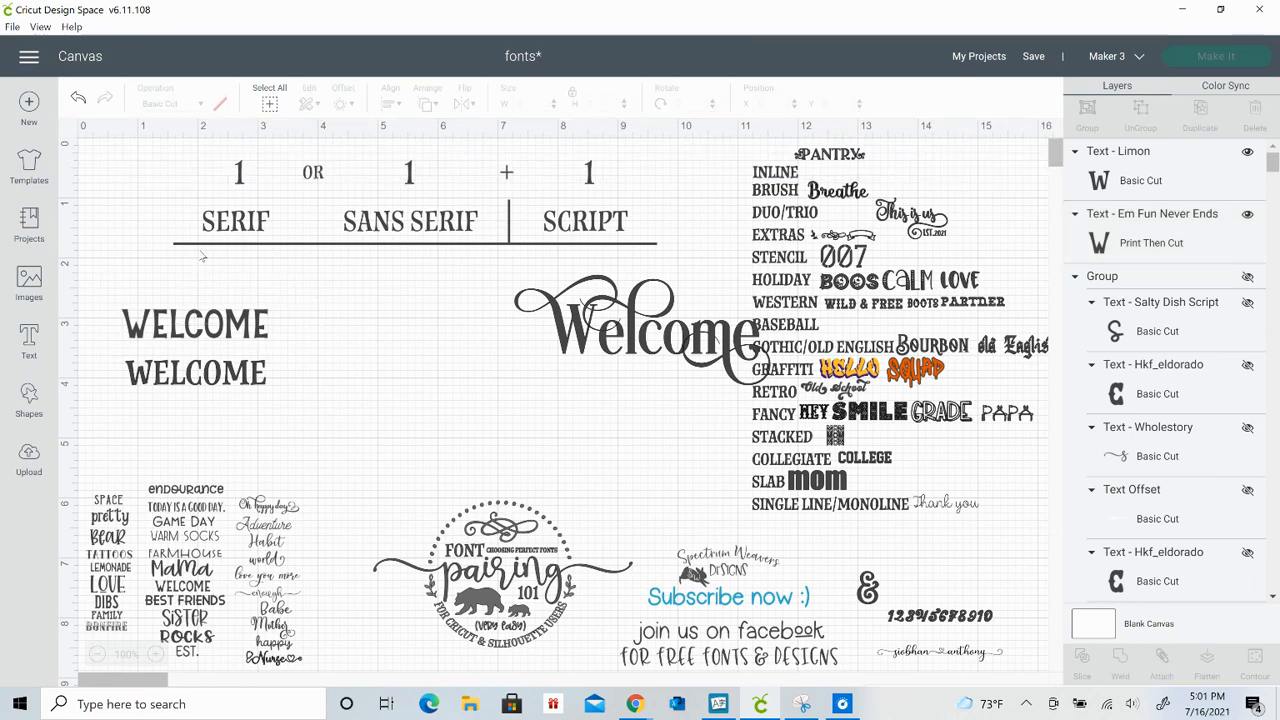
{"action": "left_click_drag", "start_coordinate": [195, 264], "coordinate": [291, 413]}
{"action": "left_click", "coordinate": [205, 368]}
{"action": "key", "text": "Delete"}
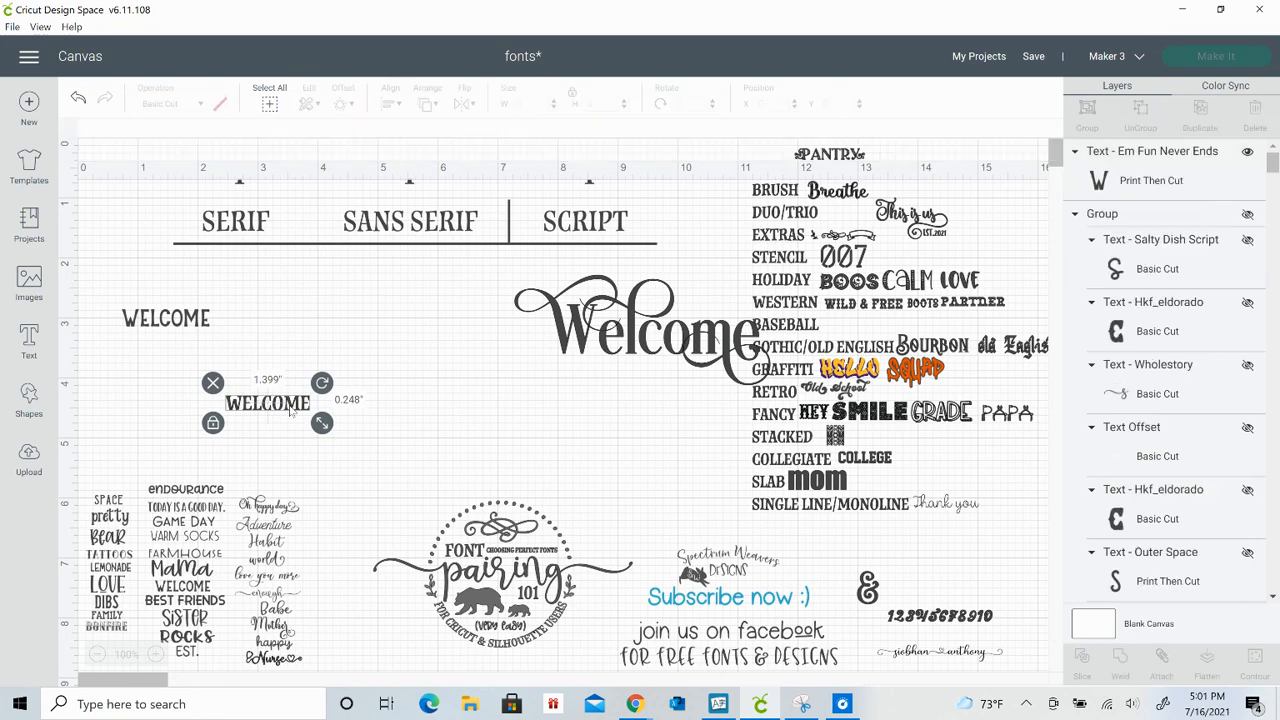
Move the Brigesta "Welcome" back below the SERIF and SANS SERIF headings, and replace the plain sans serif "WELCOME" text with "home"
{"action": "left_click_drag", "start_coordinate": [405, 330], "coordinate": [440, 329]}
{"action": "left_click", "coordinate": [197, 319]}
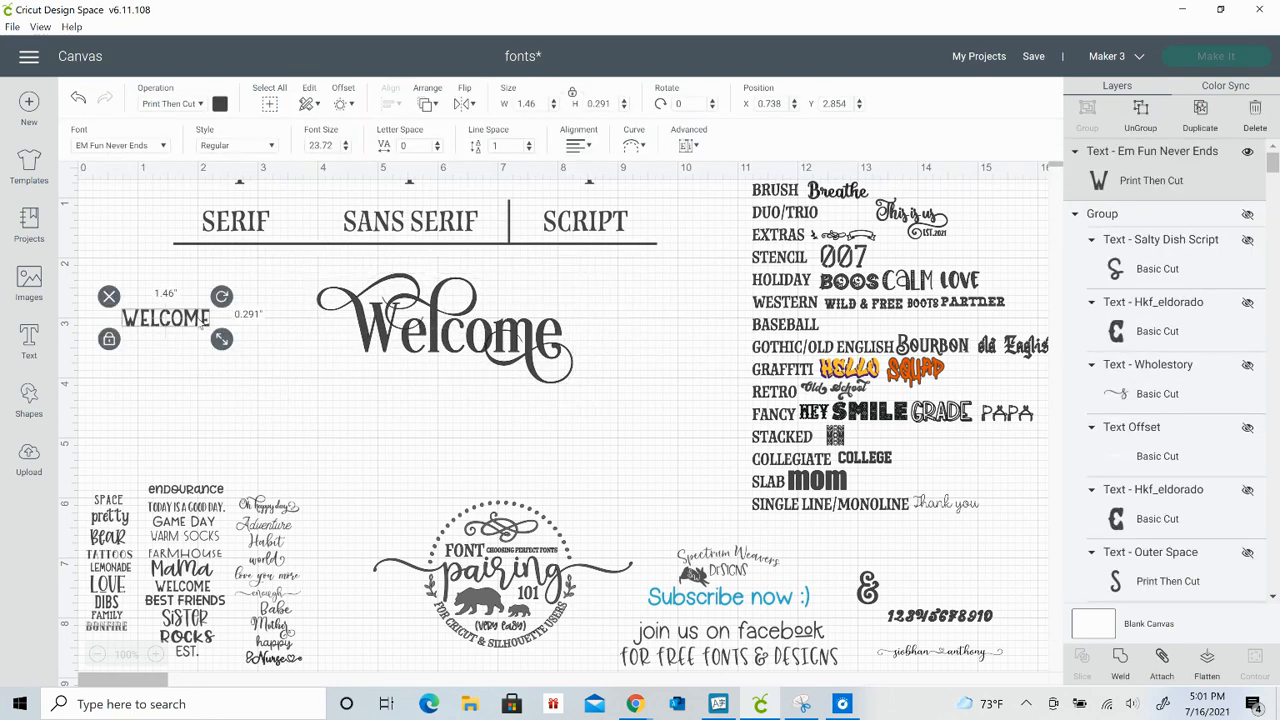
{"action": "double_click", "coordinate": [205, 330]}
{"action": "key", "text": "BackSpace"}
{"action": "key", "text": "BackSpace"}
{"action": "key", "text": "BackSpace"}
{"action": "key", "text": "BackSpace"}
{"action": "key", "text": "BackSpace"}
{"action": "key", "text": "BackSpace"}
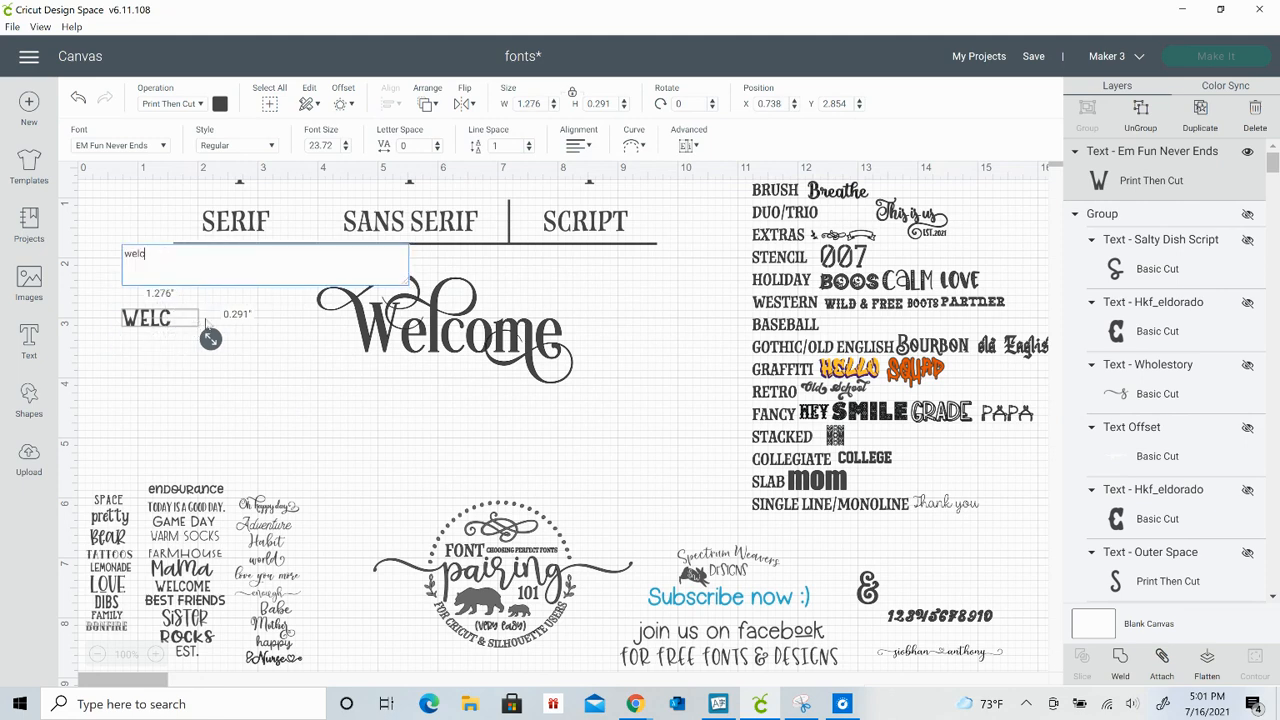
{"action": "key", "text": "BackSpace"}
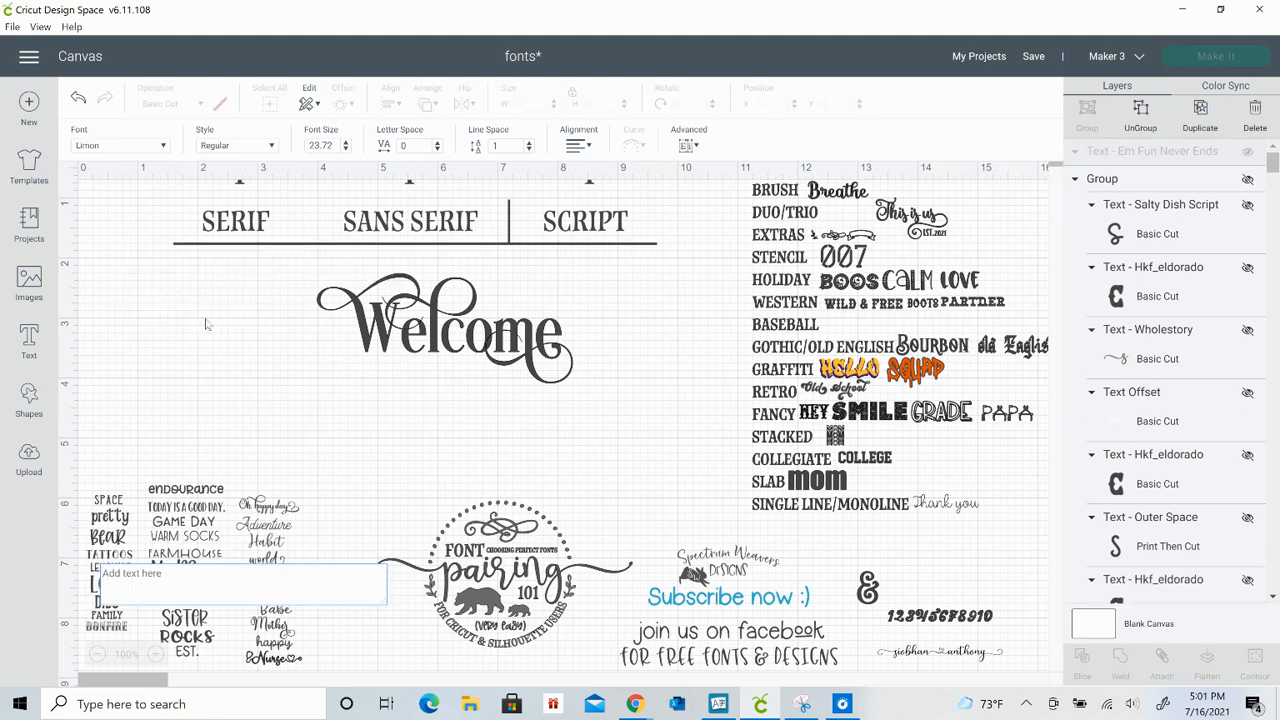
{"action": "type", "text": "home"}
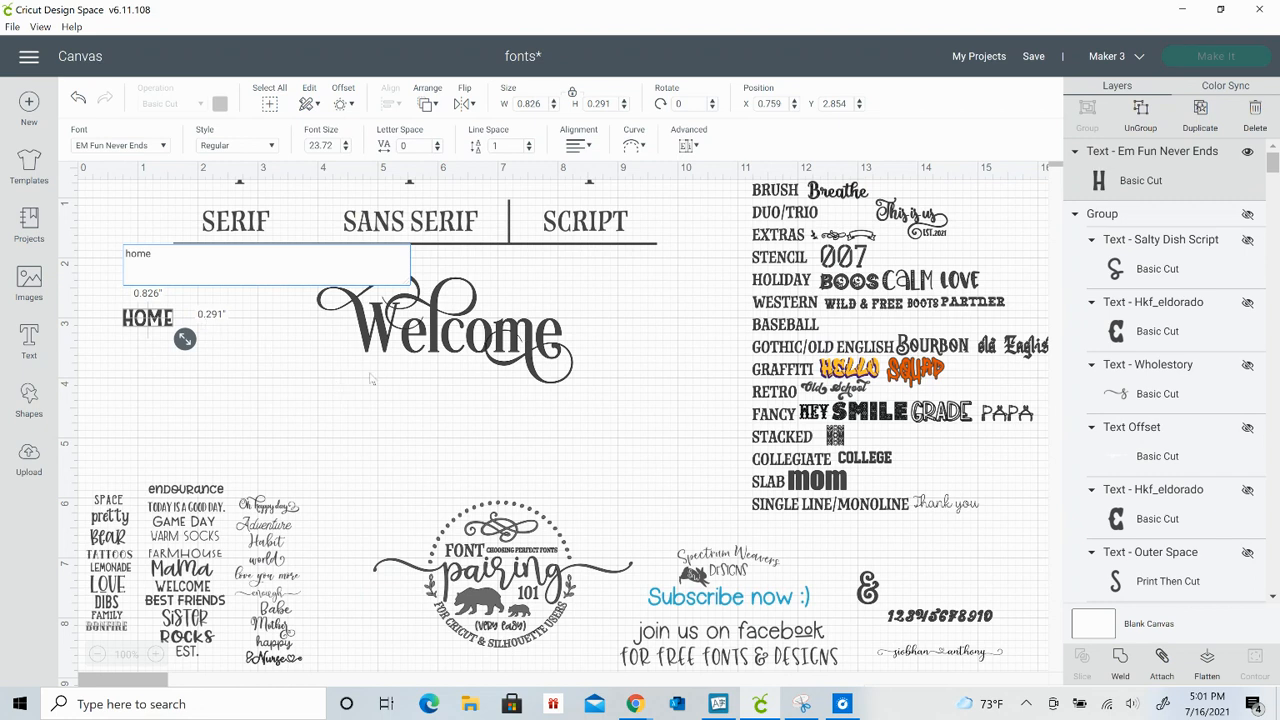
Enlarge "HOME" to about 1.22 in wide beneath the swash "Welcome", and move both words together to about X 5.60, Y 2.62 in
{"action": "left_click_drag", "start_coordinate": [184, 339], "coordinate": [452, 373]}
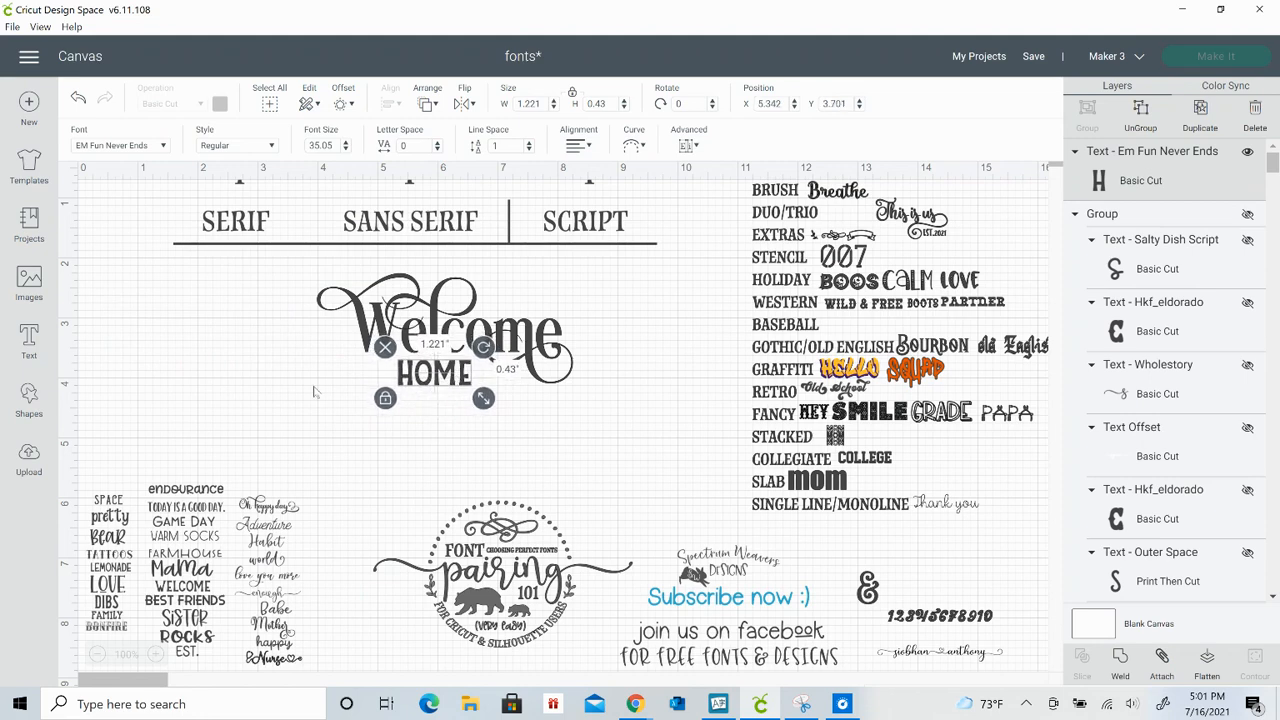
{"action": "left_click", "coordinate": [222, 376]}
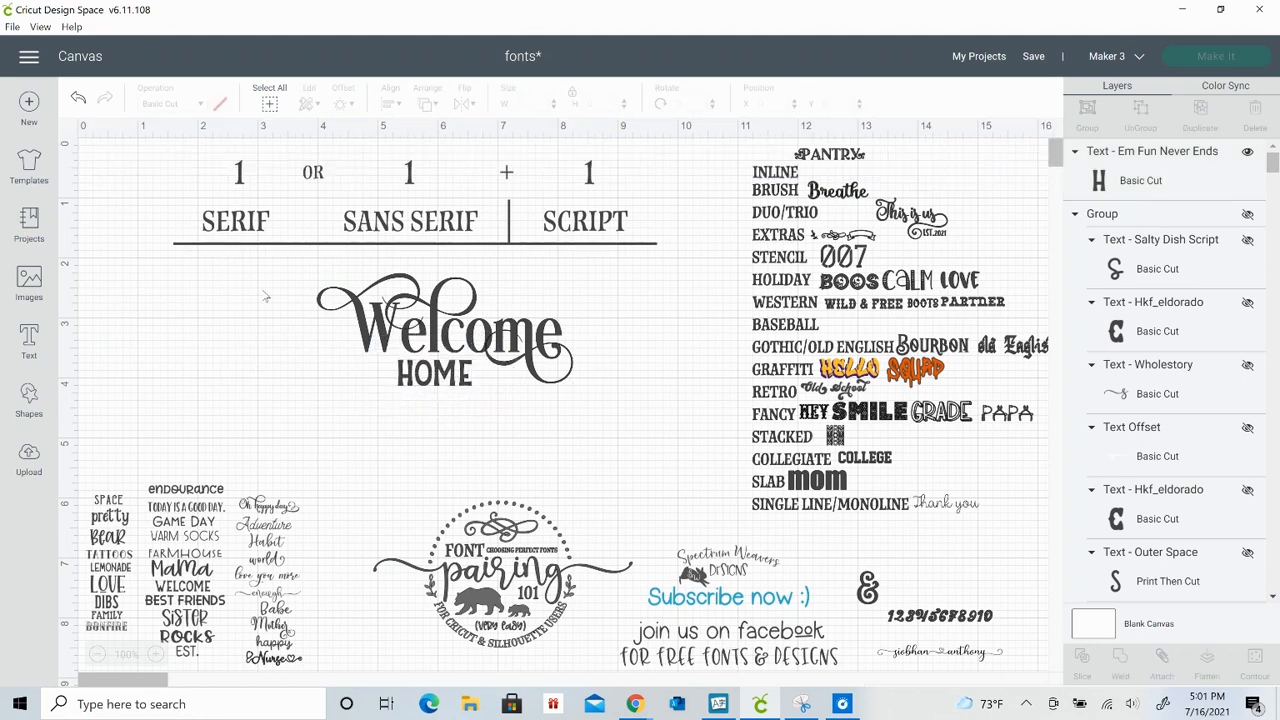
{"action": "left_click_drag", "start_coordinate": [192, 288], "coordinate": [538, 402]}
{"action": "left_click_drag", "start_coordinate": [490, 354], "coordinate": [600, 381]}
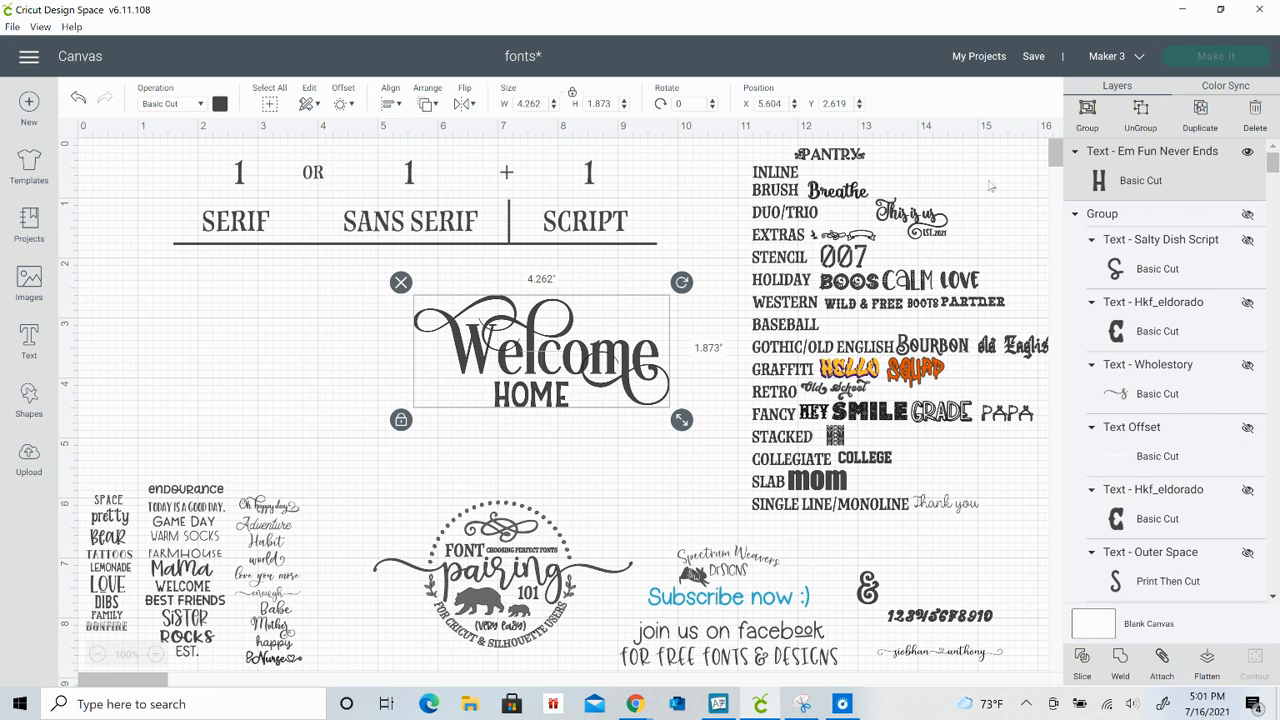
Duplicate the "Welcome HOME" pairing and place the copy beside the original at about X 0.85, Y 2.33 in
{"action": "left_click", "coordinate": [1192, 120]}
{"action": "left_click_drag", "start_coordinate": [555, 398], "coordinate": [243, 367]}
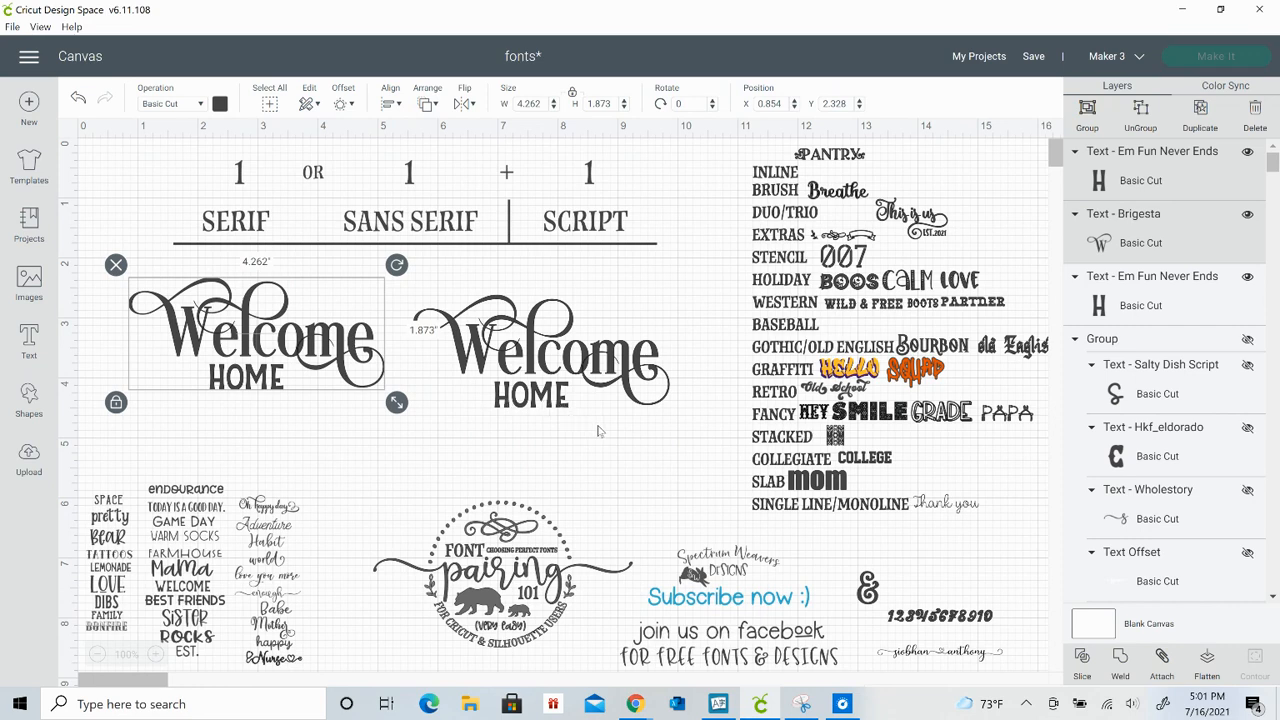
{"action": "left_click", "coordinate": [430, 456]}
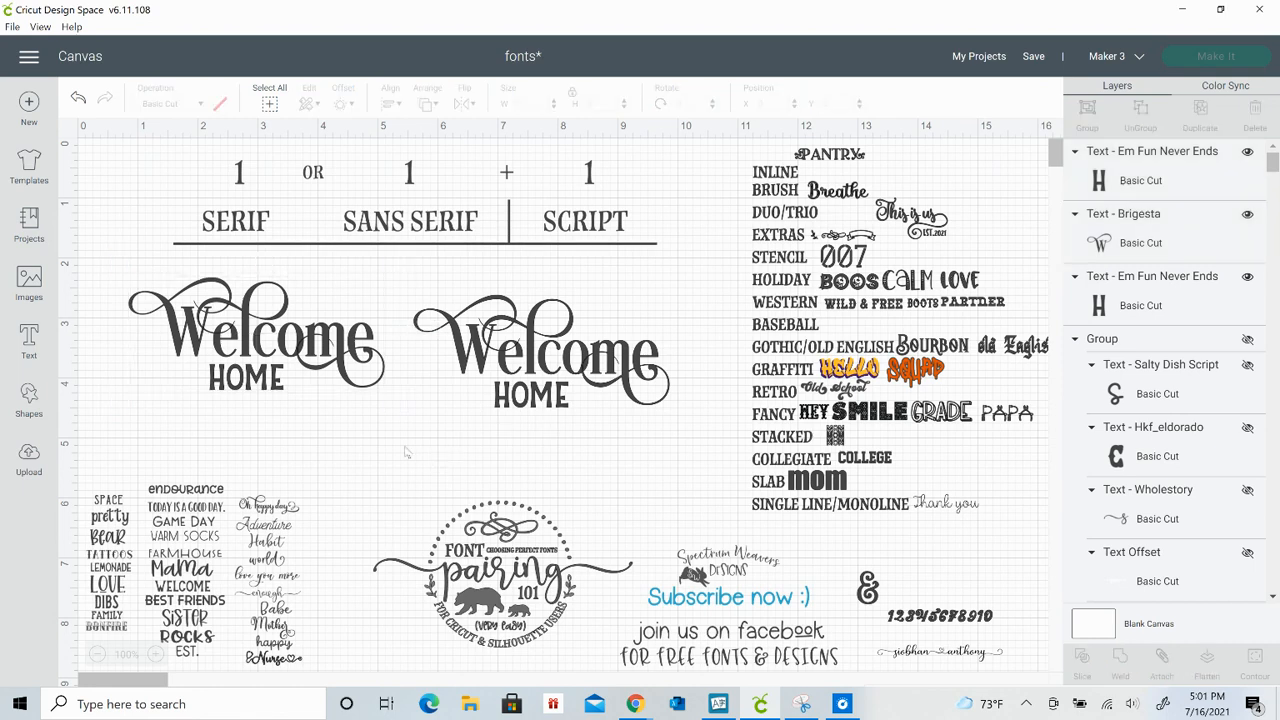
Search the system fonts for "limon" and set the copy's "HOME" in Limon Script
{"action": "left_click", "coordinate": [266, 393]}
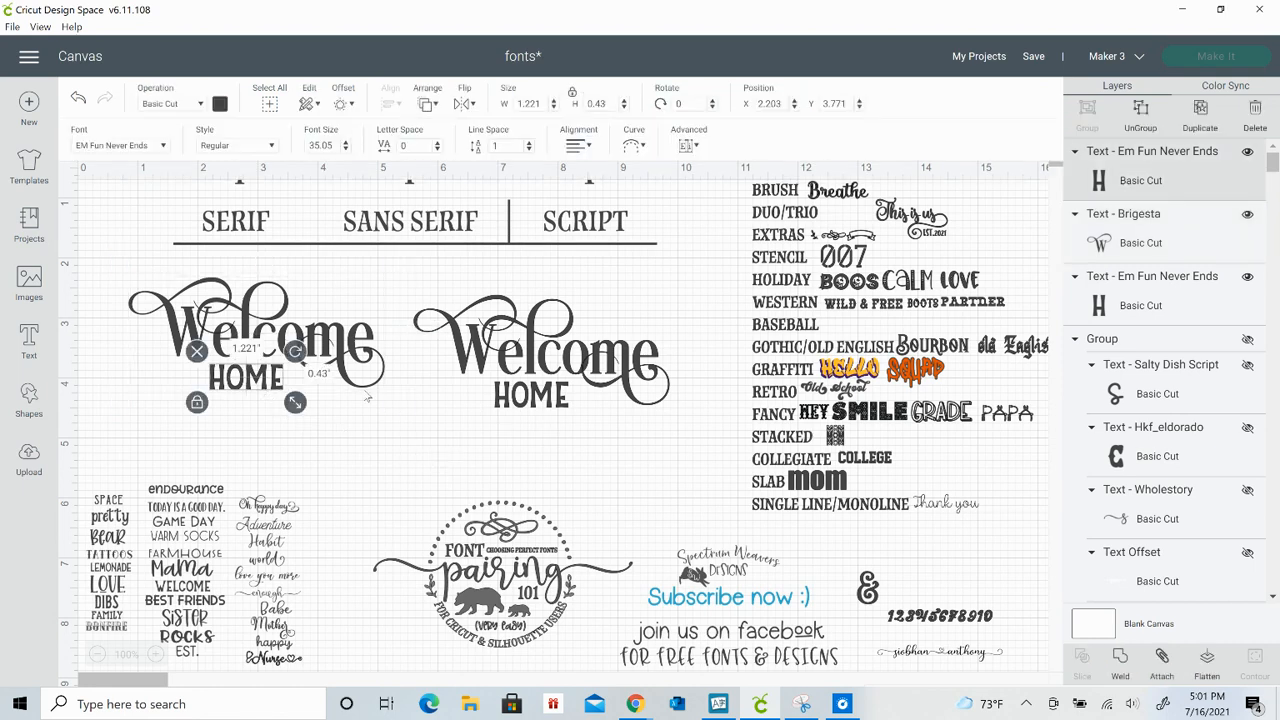
{"action": "left_click", "coordinate": [134, 150]}
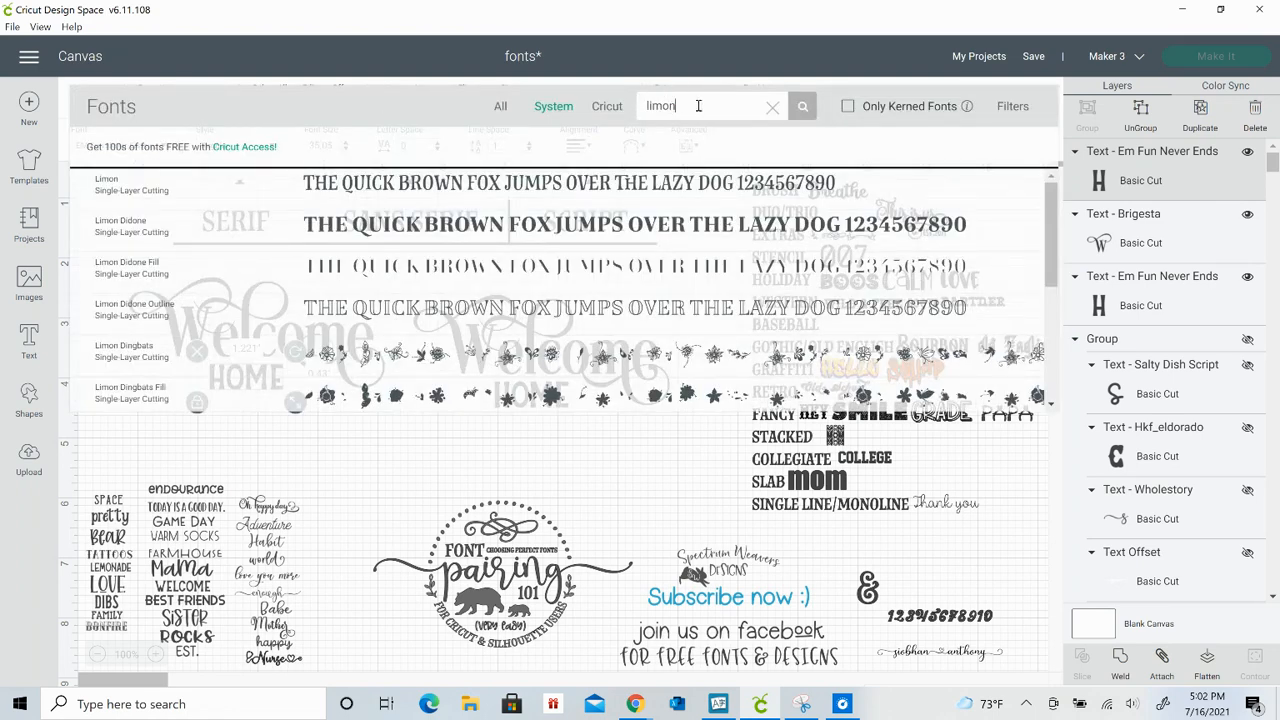
{"action": "key", "text": "BackSpace"}
{"action": "key", "text": "BackSpace"}
{"action": "key", "text": "BackSpace"}
{"action": "key", "text": "BackSpace"}
{"action": "key", "text": "BackSpace"}
{"action": "type", "text": "limon"}
{"action": "left_click_drag", "start_coordinate": [1063, 203], "coordinate": [1068, 318]}
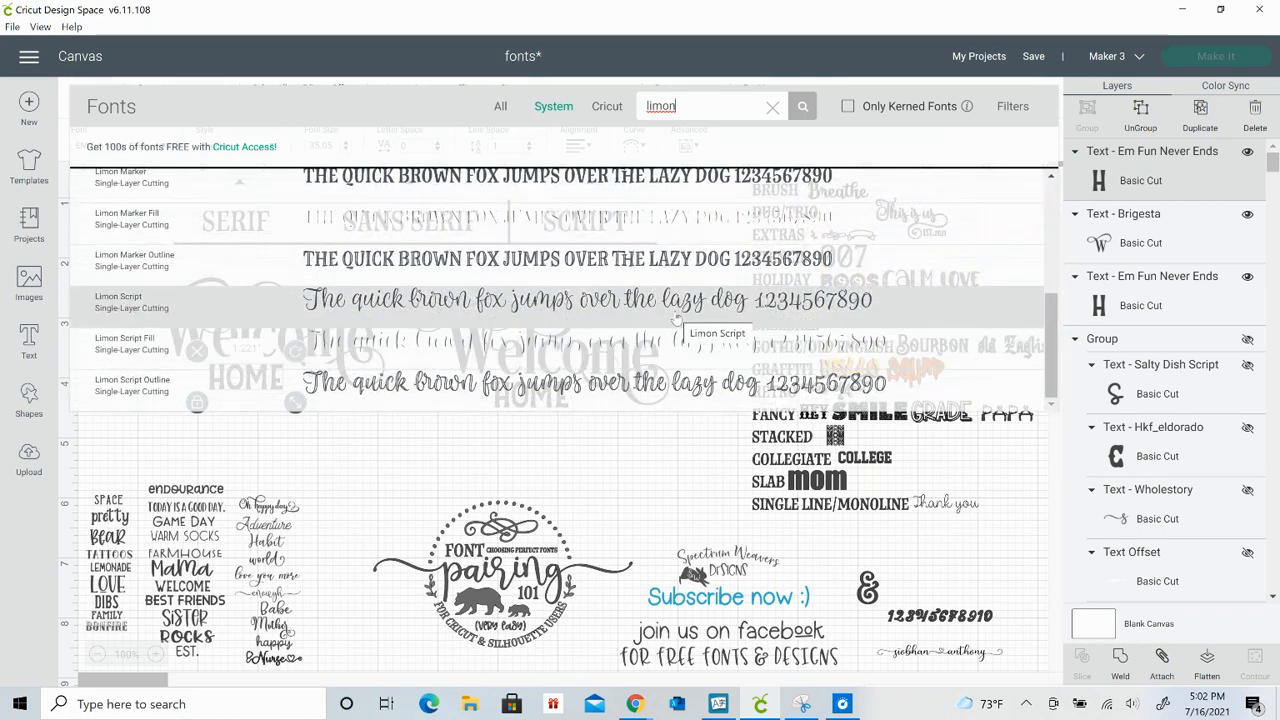
{"action": "left_click", "coordinate": [676, 318]}
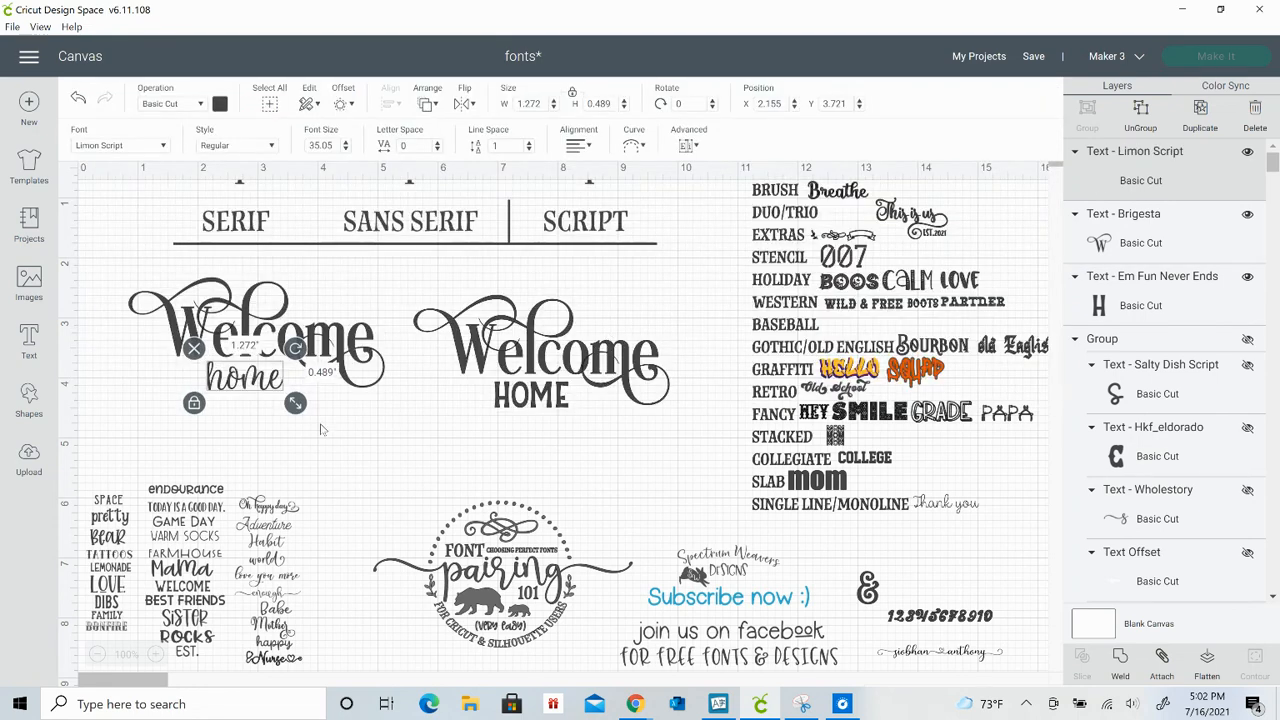
Enlarge the script "home" to about 1.45 in wide and center it under "Welcome" at about X 2.03, Y 3.68 in
{"action": "left_click", "coordinate": [345, 452]}
{"action": "left_click", "coordinate": [279, 384]}
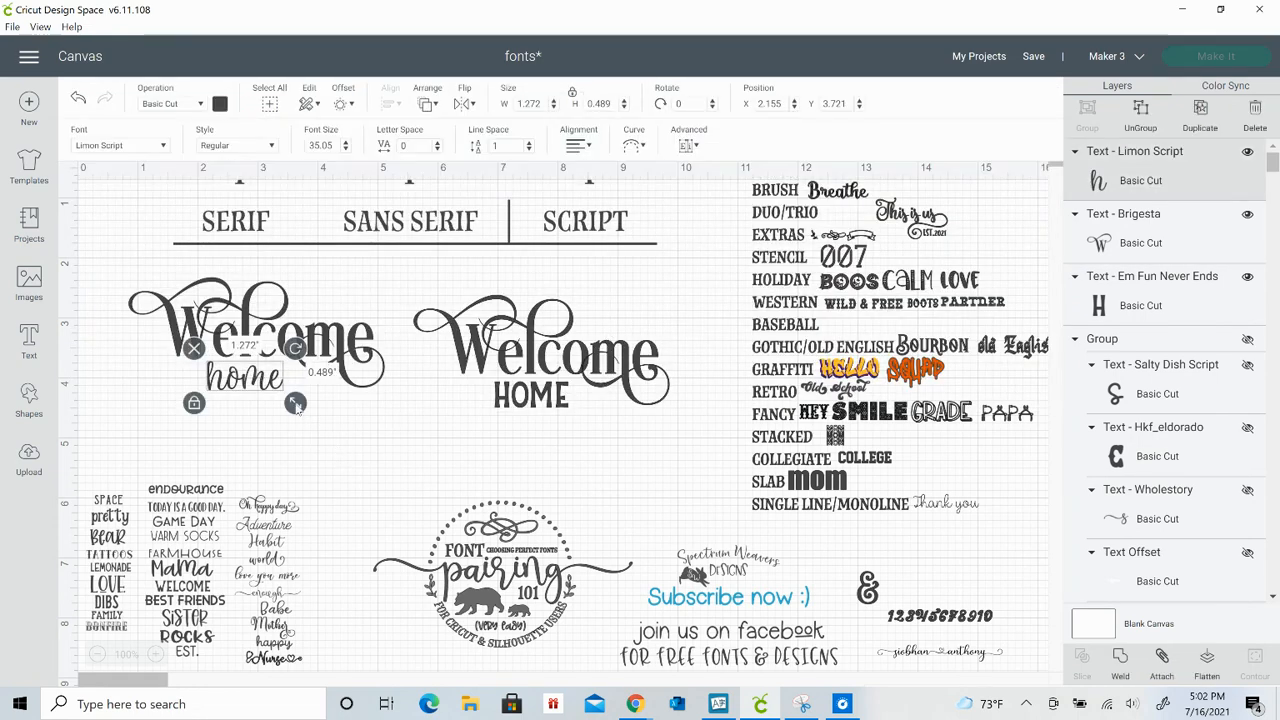
{"action": "left_click_drag", "start_coordinate": [299, 409], "coordinate": [259, 391]}
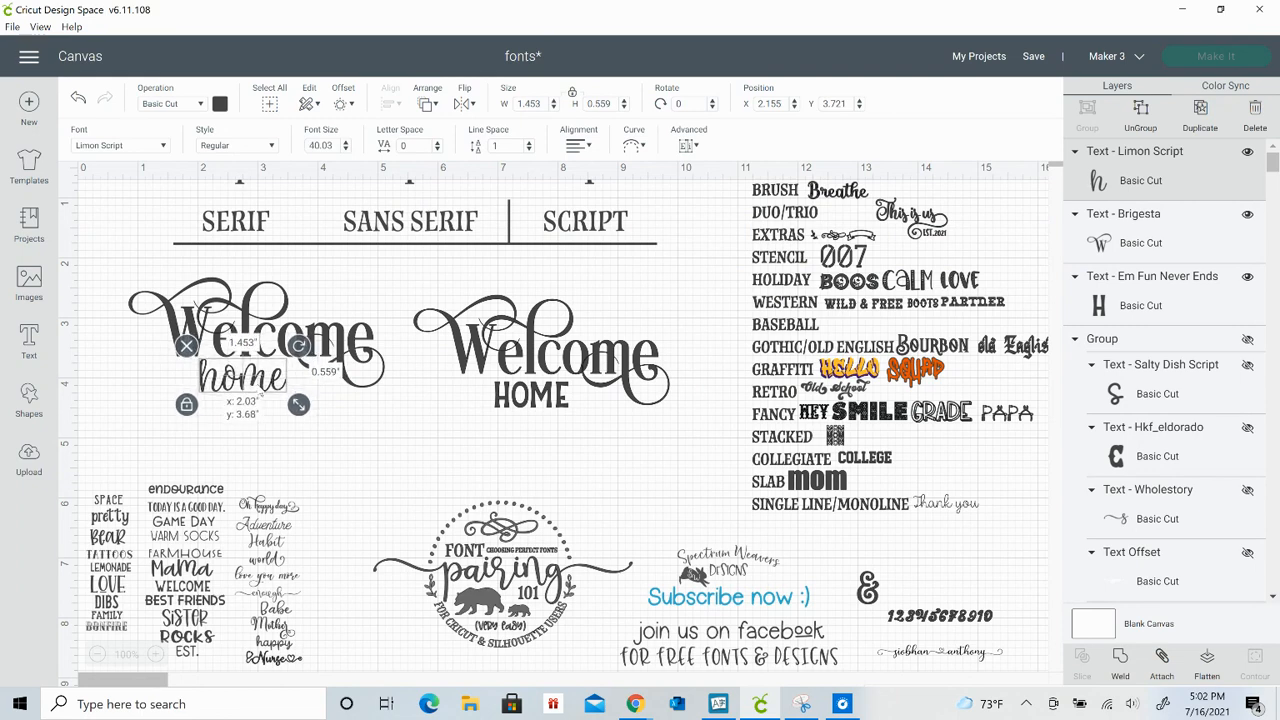
{"action": "left_click", "coordinate": [399, 441]}
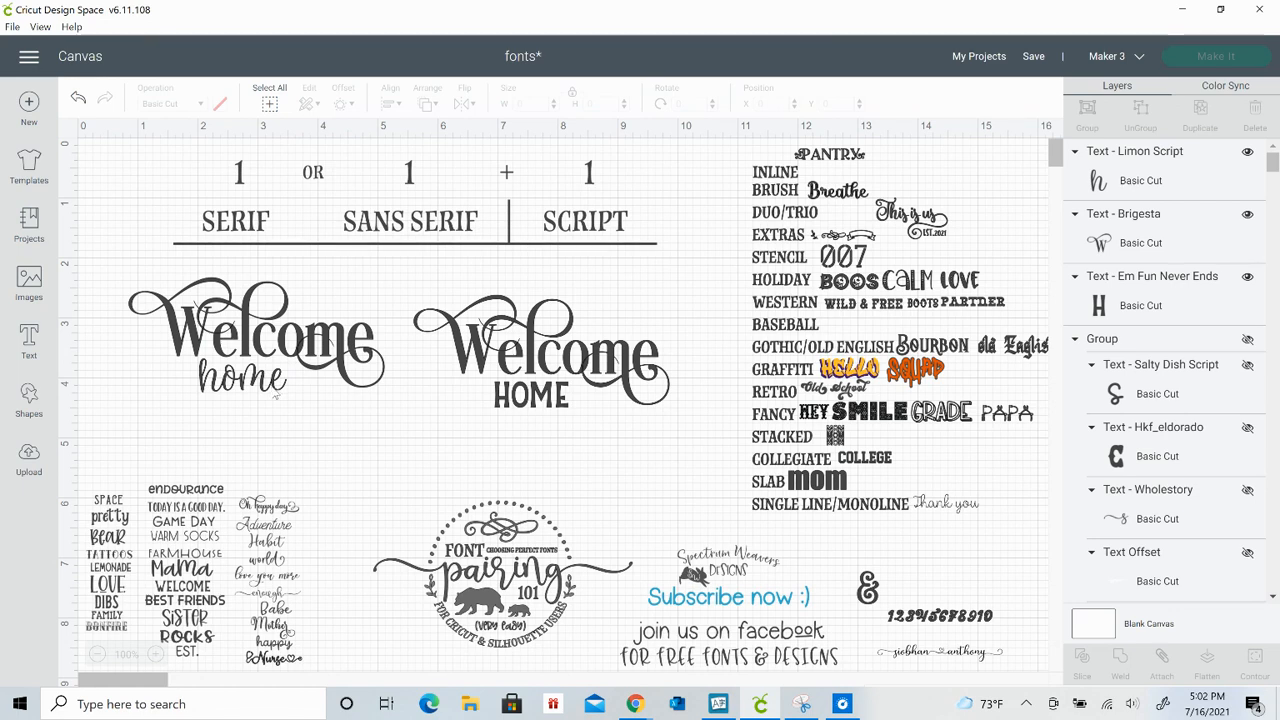
Check which font the "LOVE" sample uses, search the system fonts for "love" and apply LOVE AND BEACH 11 to the script "home"
{"action": "left_click", "coordinate": [272, 388]}
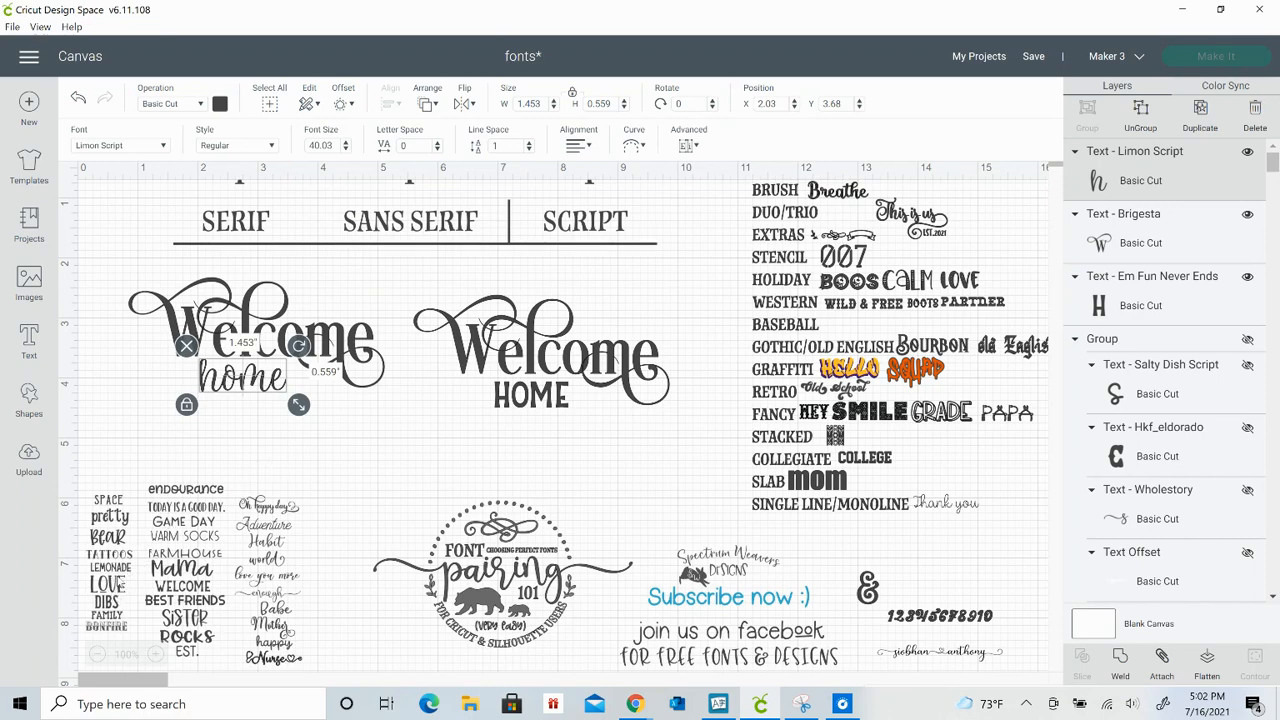
{"action": "left_click", "coordinate": [118, 582]}
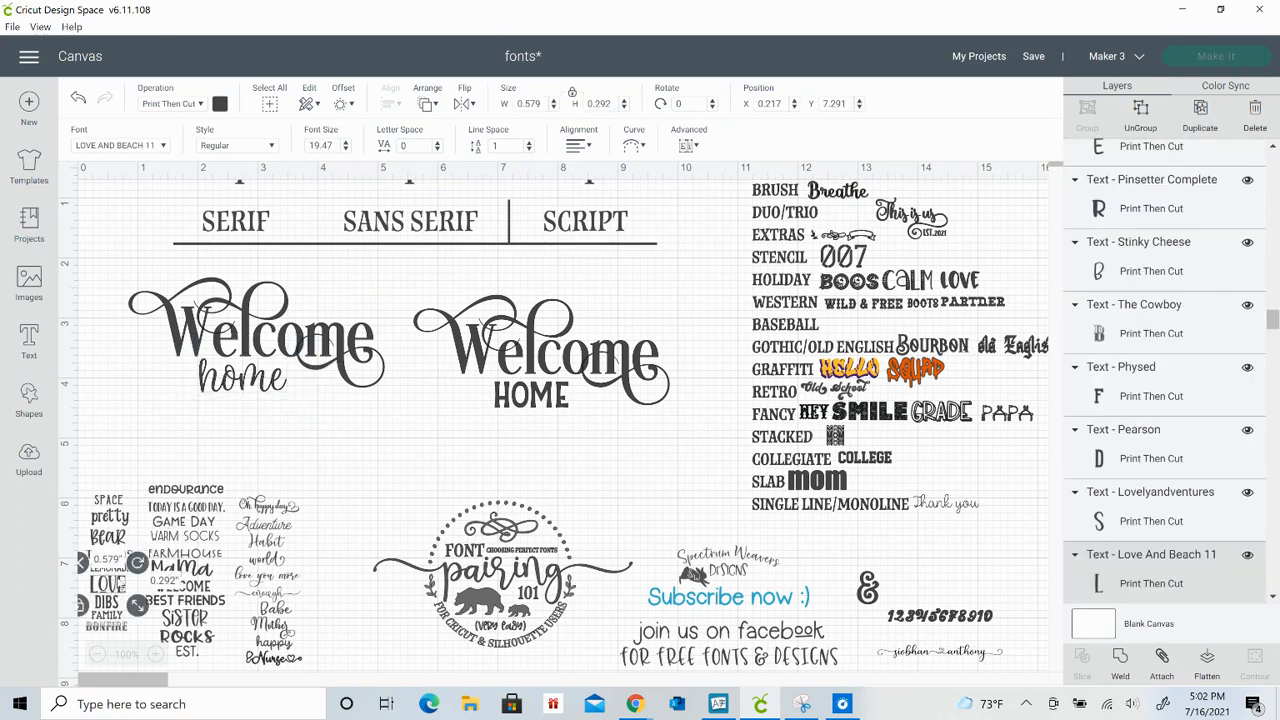
{"action": "left_click", "coordinate": [250, 380]}
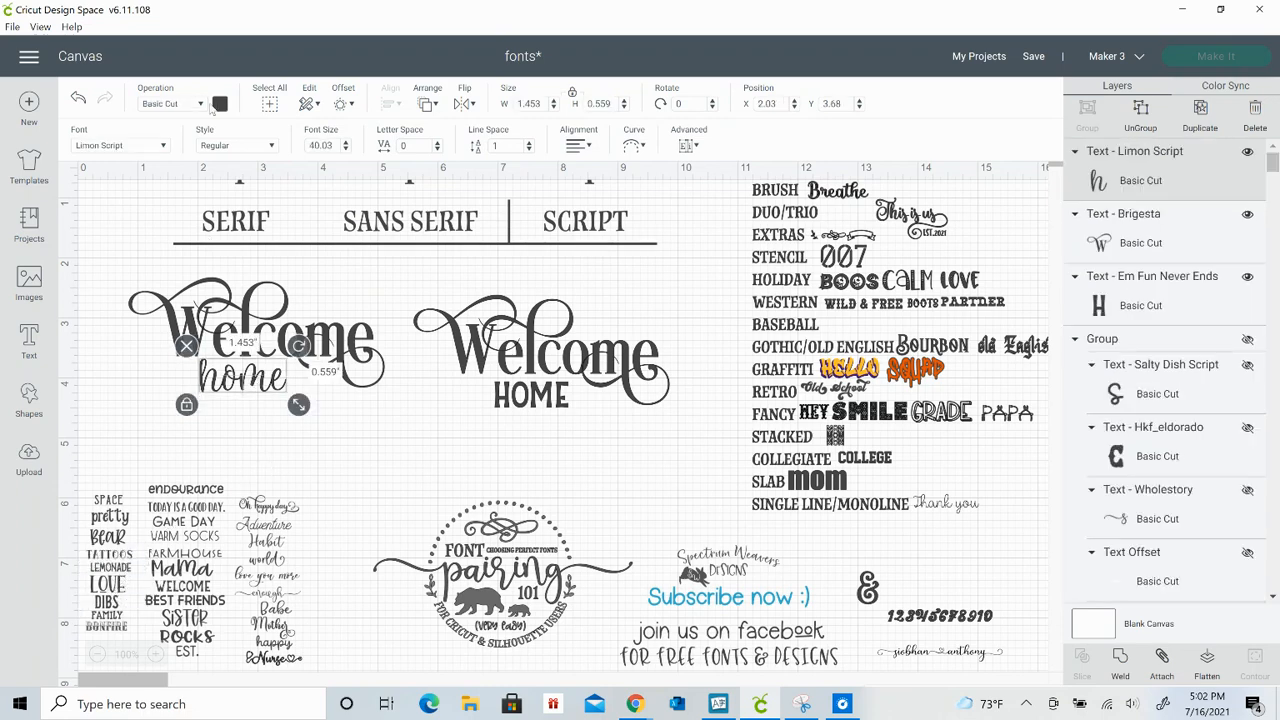
{"action": "left_click", "coordinate": [157, 146]}
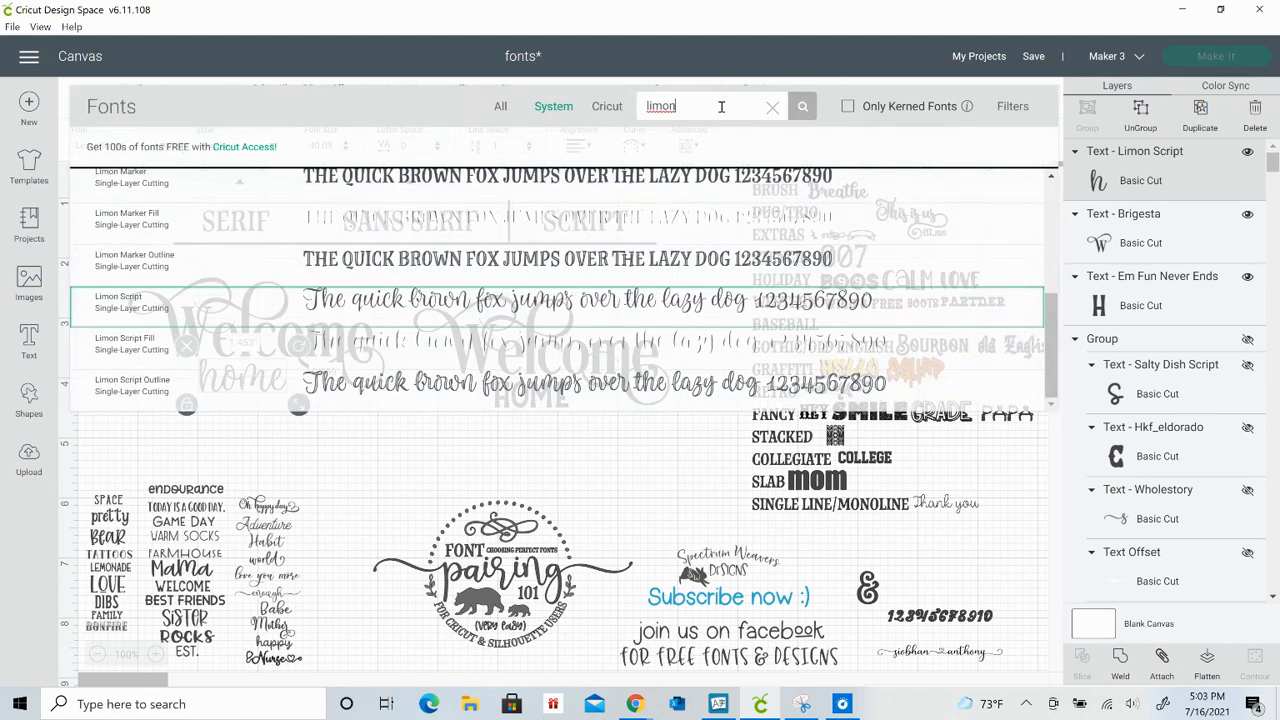
{"action": "key", "text": "BackSpace"}
{"action": "key", "text": "BackSpace"}
{"action": "key", "text": "BackSpace"}
{"action": "key", "text": "BackSpace"}
{"action": "key", "text": "BackSpace"}
{"action": "type", "text": "love"}
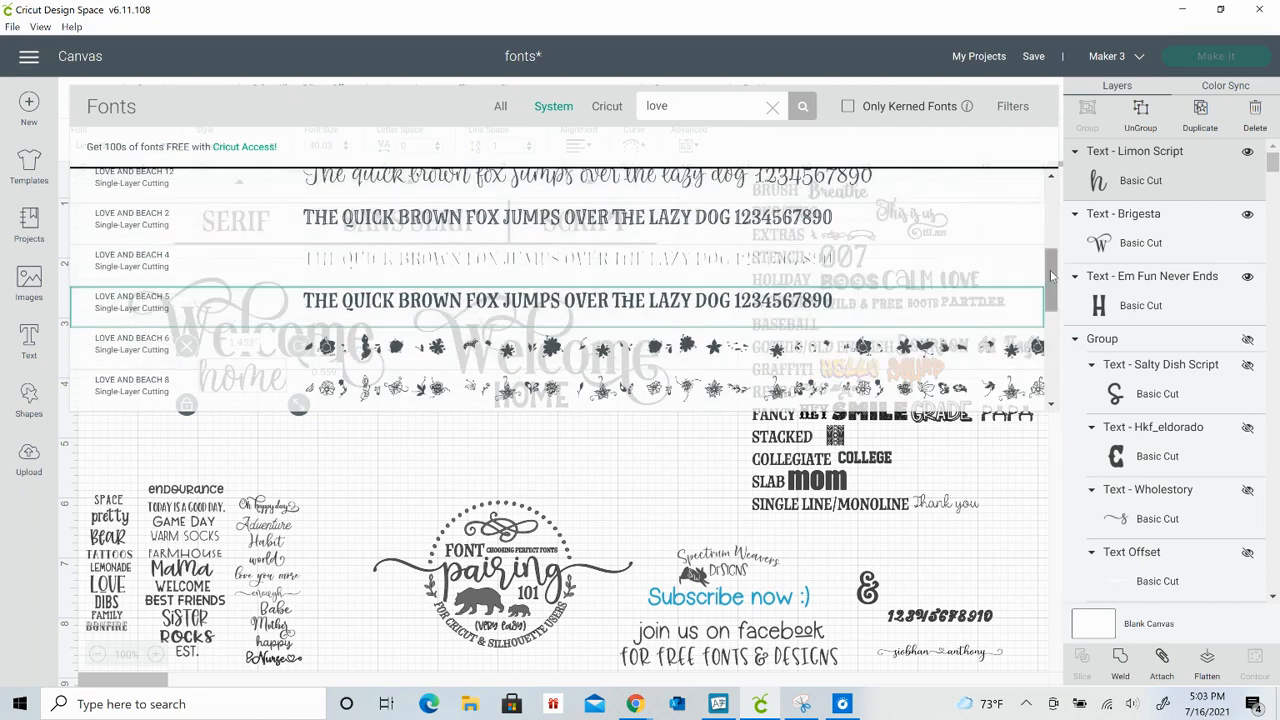
{"action": "mouse_move", "coordinate": [1058, 268]}
{"action": "left_mouse_down"}
{"action": "mouse_move", "coordinate": [1065, 328]}
{"action": "mouse_move", "coordinate": [1065, 259]}
{"action": "left_mouse_up"}
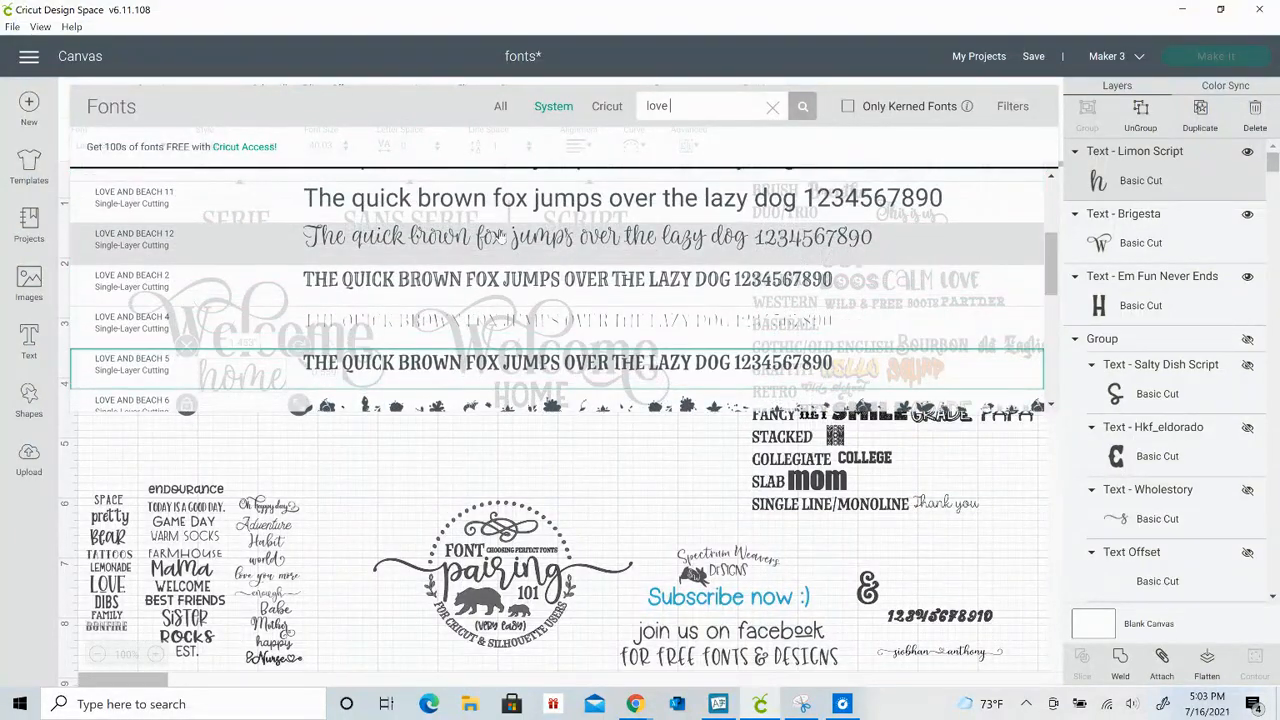
{"action": "left_click", "coordinate": [484, 206]}
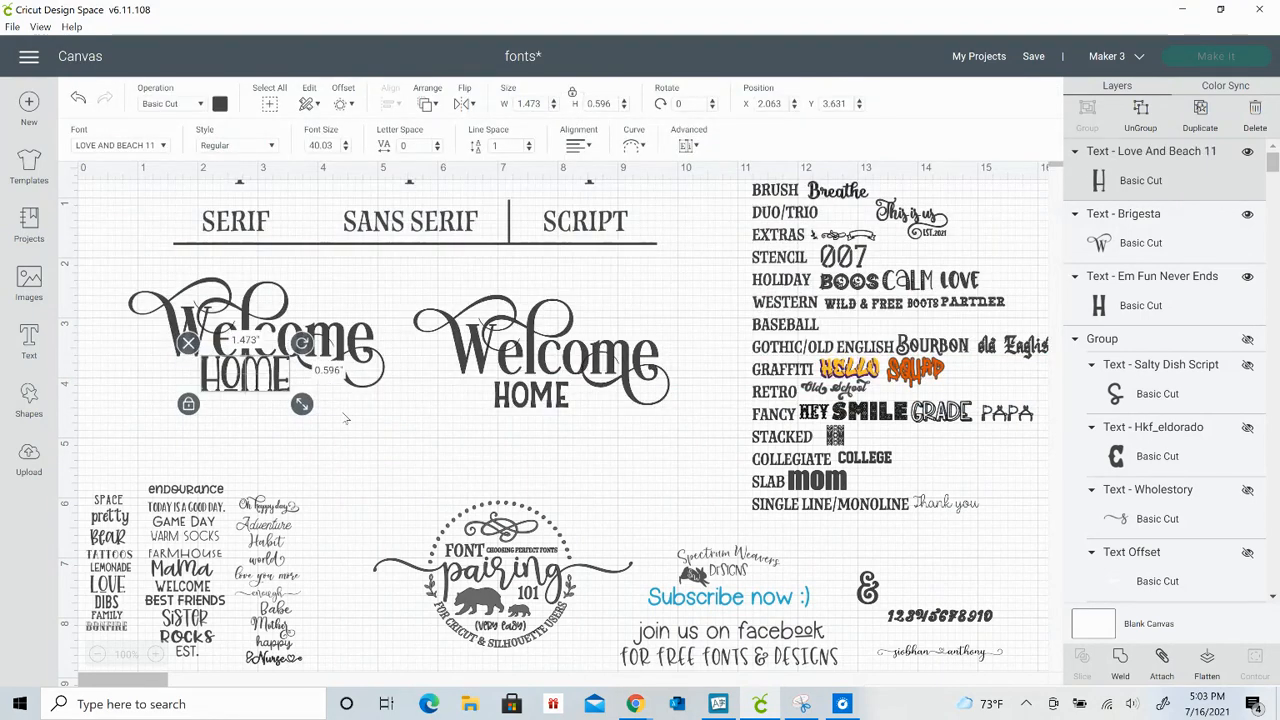
Enlarge the LOVE AND BEACH 11 "HOME" slightly and place it under the beginning of the swash "Welcome"
{"action": "left_click", "coordinate": [311, 410]}
{"action": "mouse_move", "coordinate": [257, 384]}
{"action": "left_mouse_down"}
{"action": "mouse_move", "coordinate": [260, 402]}
{"action": "mouse_move", "coordinate": [317, 422]}
{"action": "mouse_move", "coordinate": [283, 393]}
{"action": "mouse_move", "coordinate": [263, 397]}
{"action": "left_mouse_up"}
{"action": "left_click", "coordinate": [316, 408]}
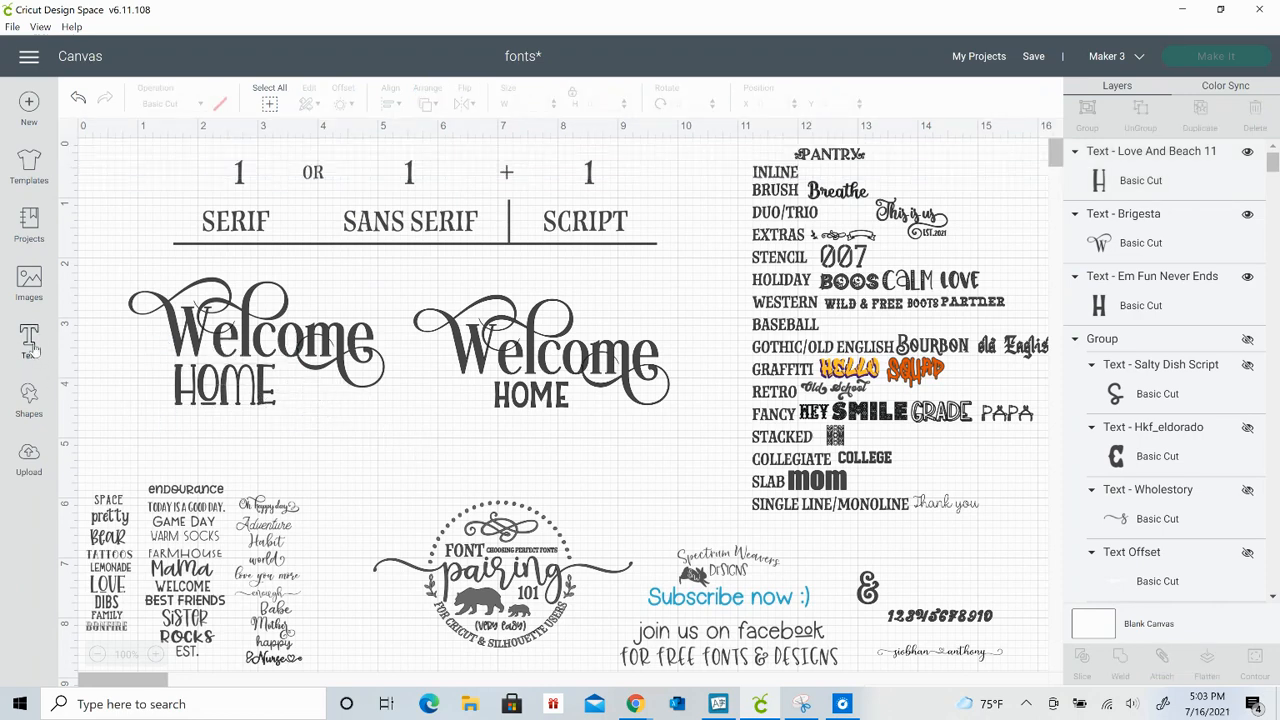
Insert a square and a triangle shape, and move the triangle away from the square
{"action": "left_click", "coordinate": [30, 398]}
{"action": "left_click", "coordinate": [97, 288]}
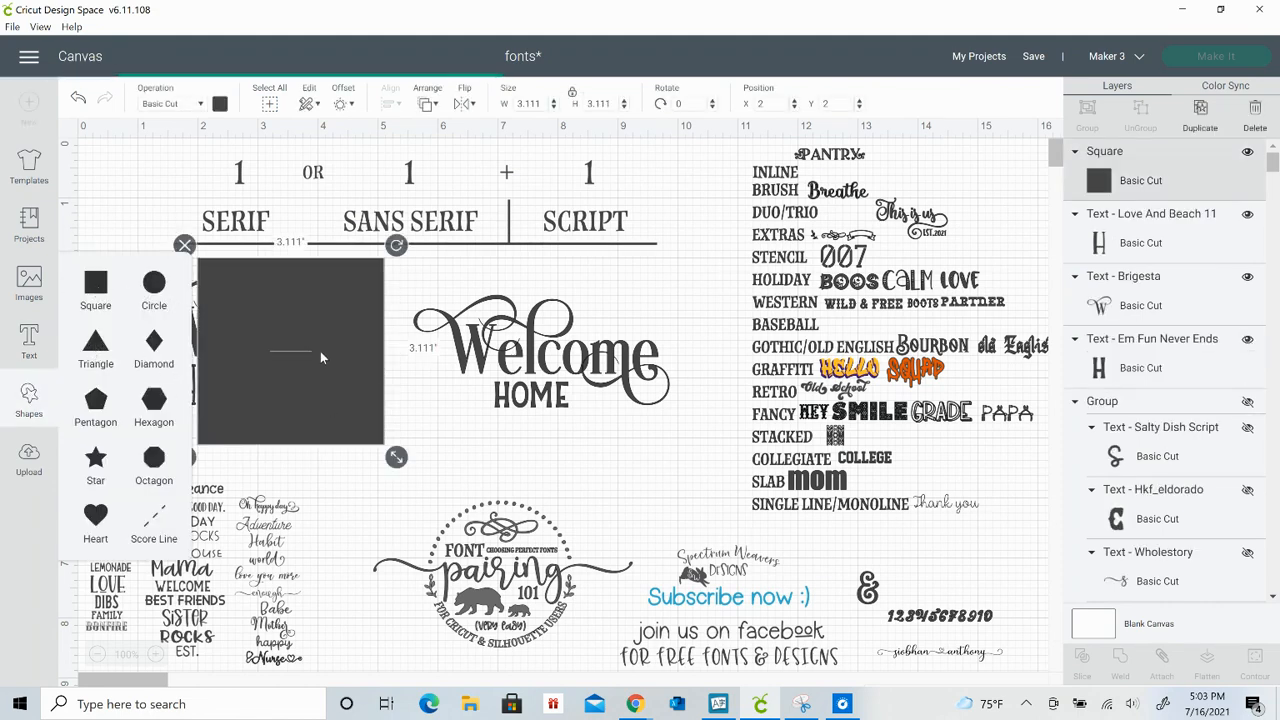
{"action": "left_click_drag", "start_coordinate": [337, 382], "coordinate": [540, 279]}
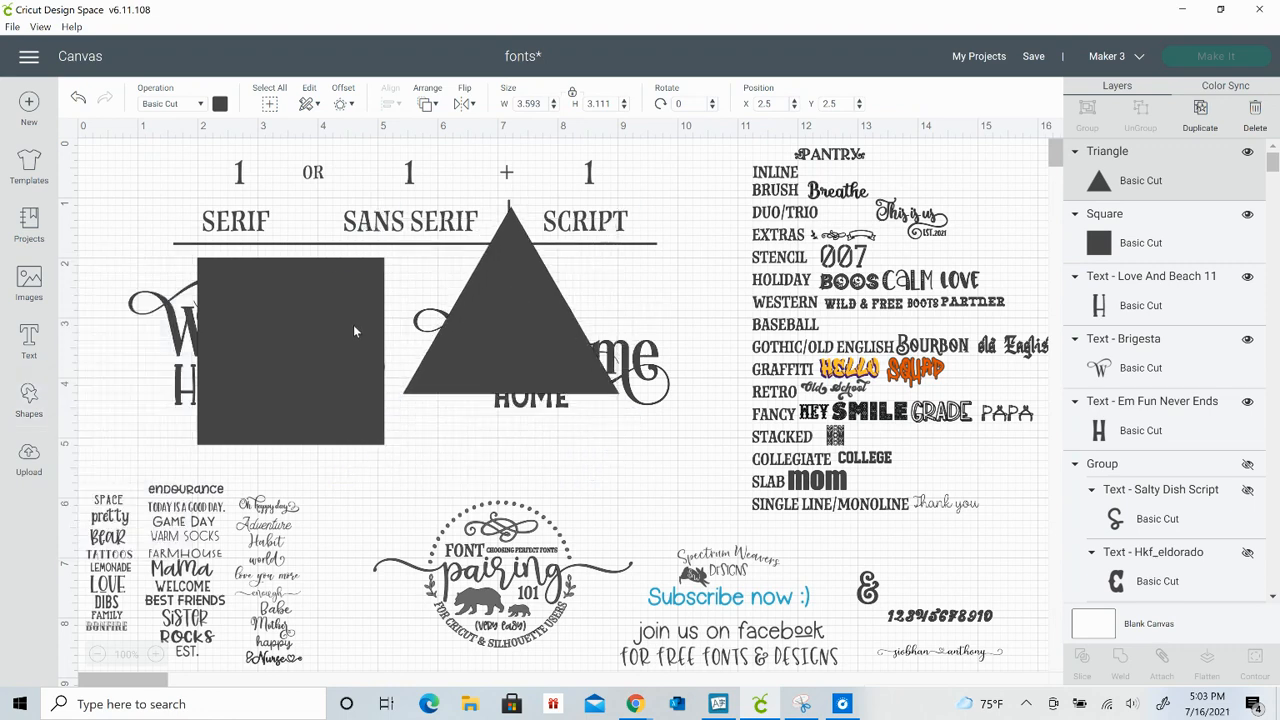
Shrink the square to about 0.60 in and the triangle to about 0.74 in wide, placing the triangle over the square's top as a roof
{"action": "left_click_drag", "start_coordinate": [353, 324], "coordinate": [355, 408]}
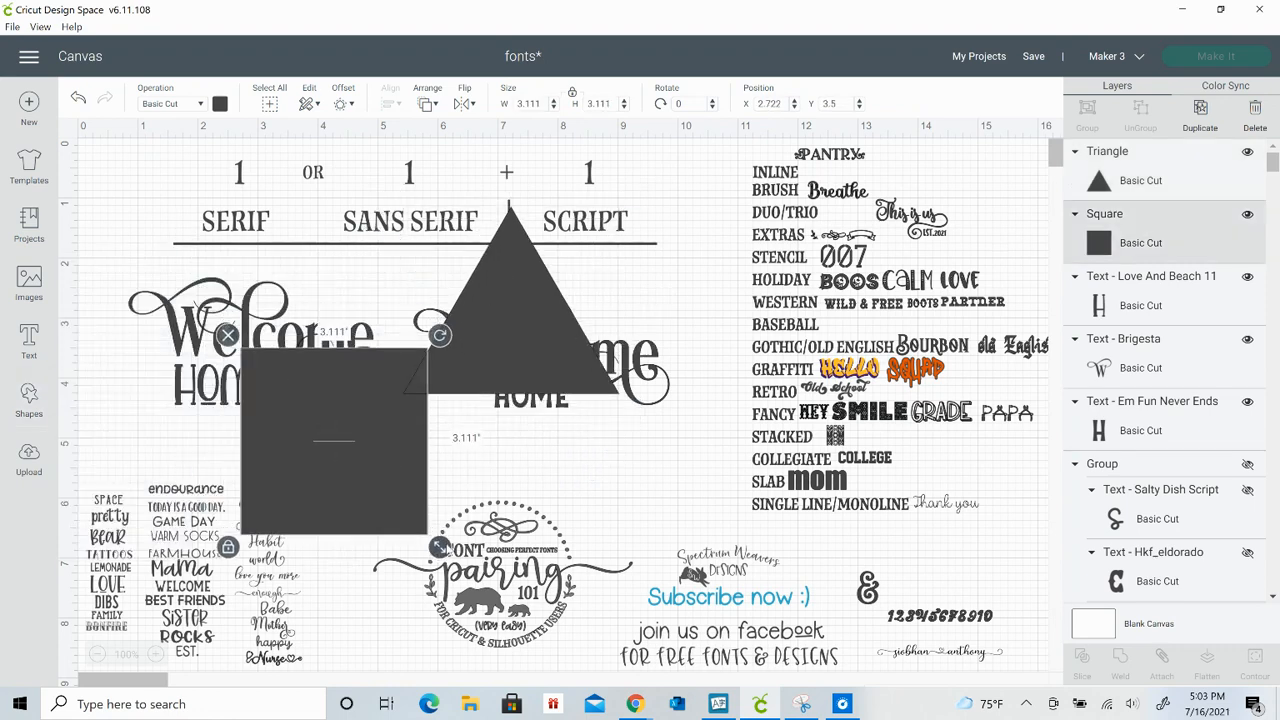
{"action": "left_click_drag", "start_coordinate": [439, 546], "coordinate": [380, 446]}
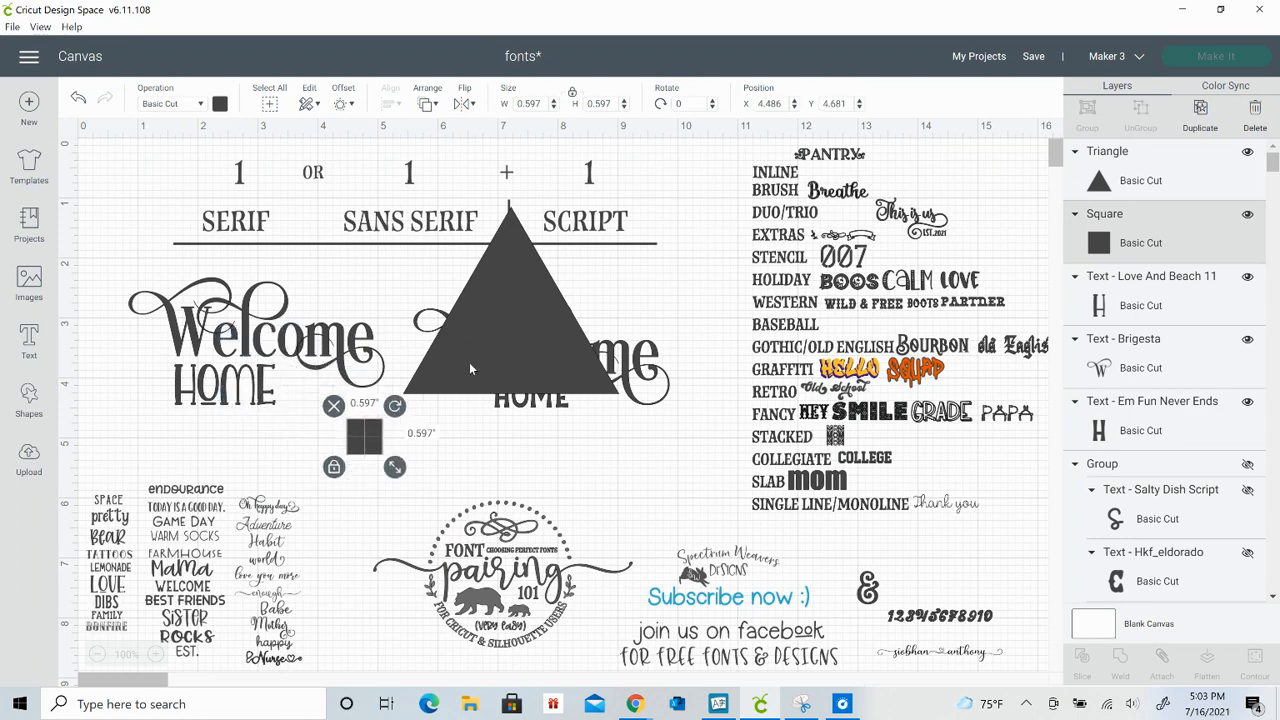
{"action": "left_click", "coordinate": [500, 346]}
{"action": "left_click_drag", "start_coordinate": [637, 421], "coordinate": [377, 414]}
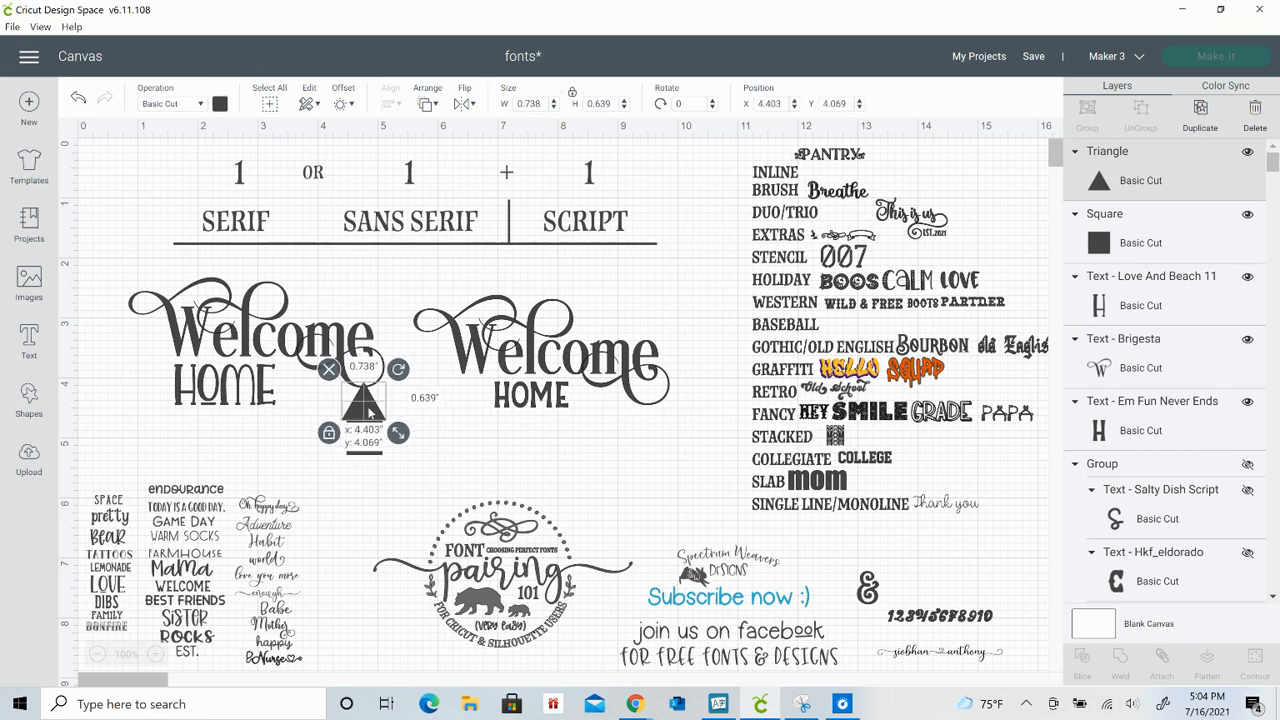
Unlock the proportions of the square and triangle, and flatten both into a small house about 0.72 in wide and 0.85 in high
{"action": "left_click", "coordinate": [366, 438]}
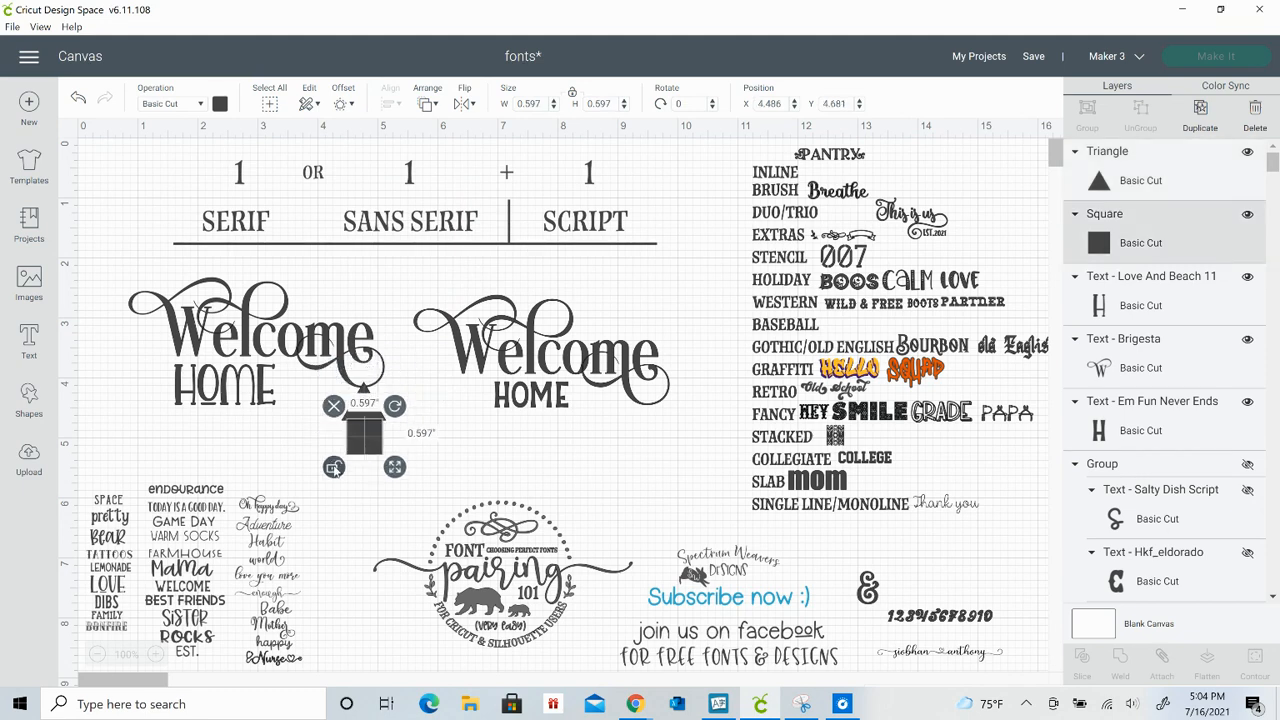
{"action": "left_click_drag", "start_coordinate": [402, 464], "coordinate": [402, 457]}
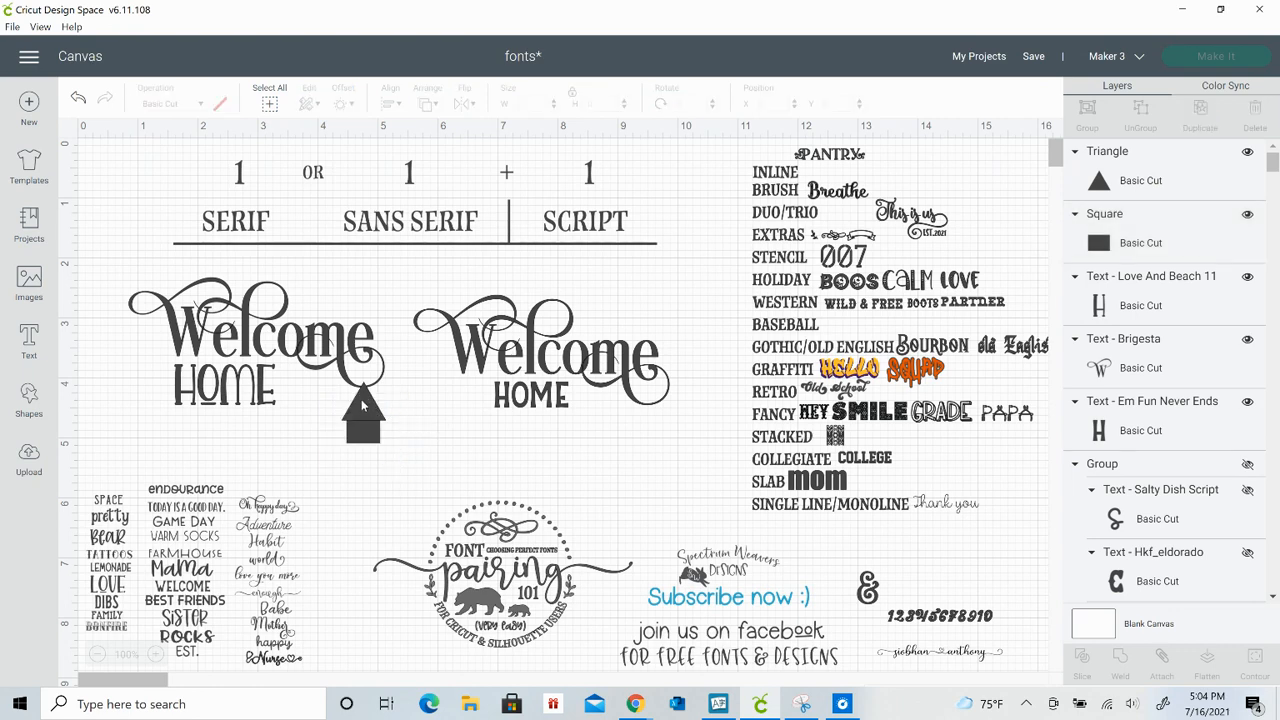
{"action": "left_click", "coordinate": [364, 400]}
{"action": "left_click_drag", "start_coordinate": [364, 400], "coordinate": [363, 401]}
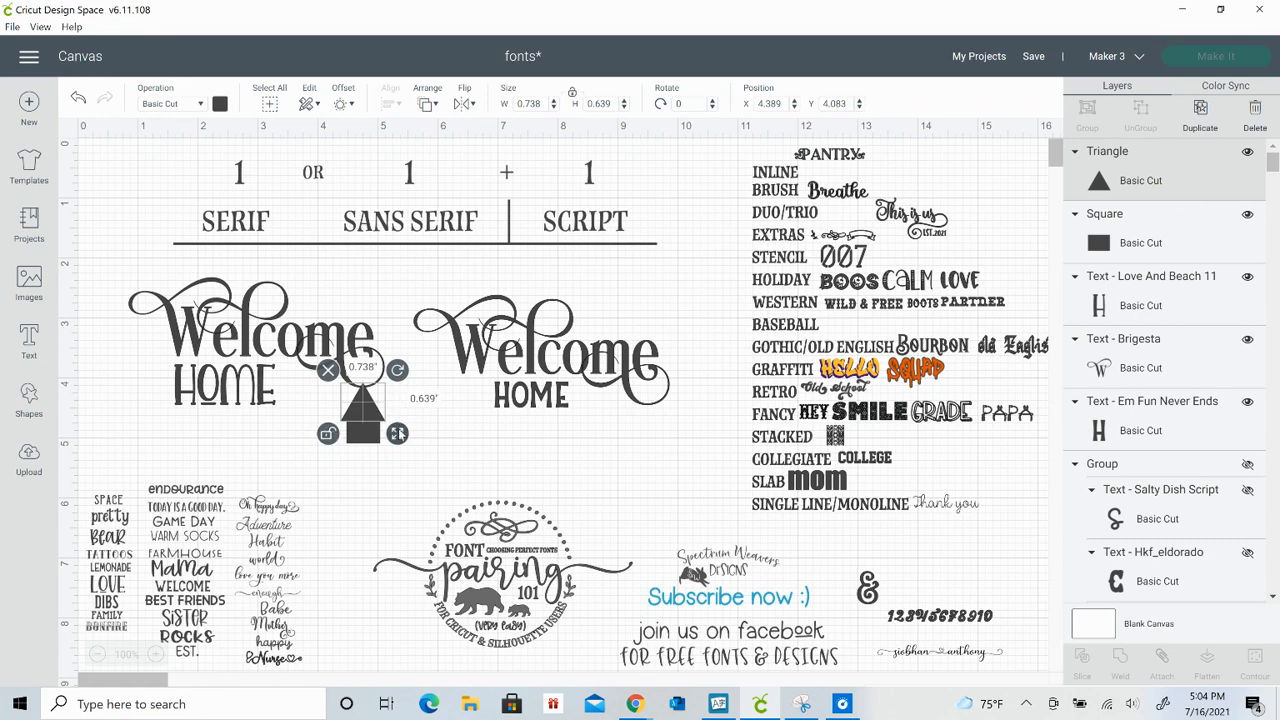
{"action": "left_click_drag", "start_coordinate": [397, 433], "coordinate": [369, 413]}
{"action": "left_click", "coordinate": [398, 418]}
Select the triangle and square together and center them horizontally on each other
{"action": "left_click_drag", "start_coordinate": [368, 478], "coordinate": [368, 408]}
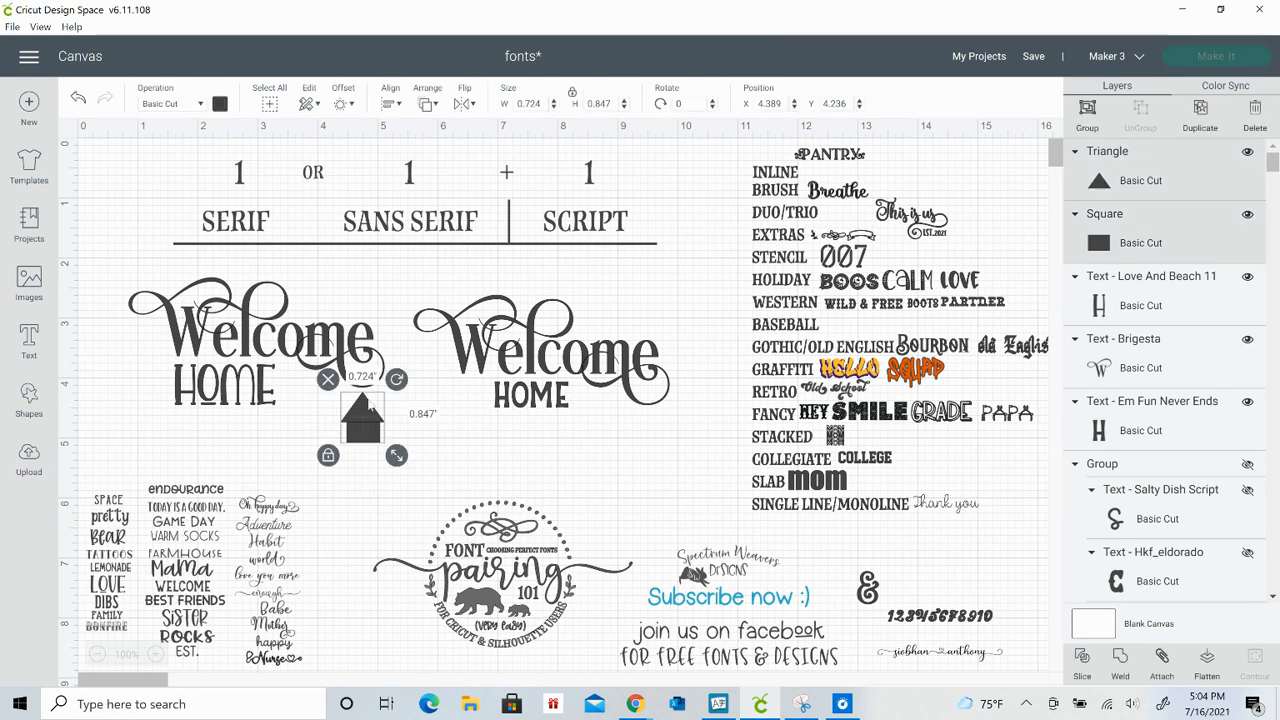
{"action": "left_click", "coordinate": [392, 106]}
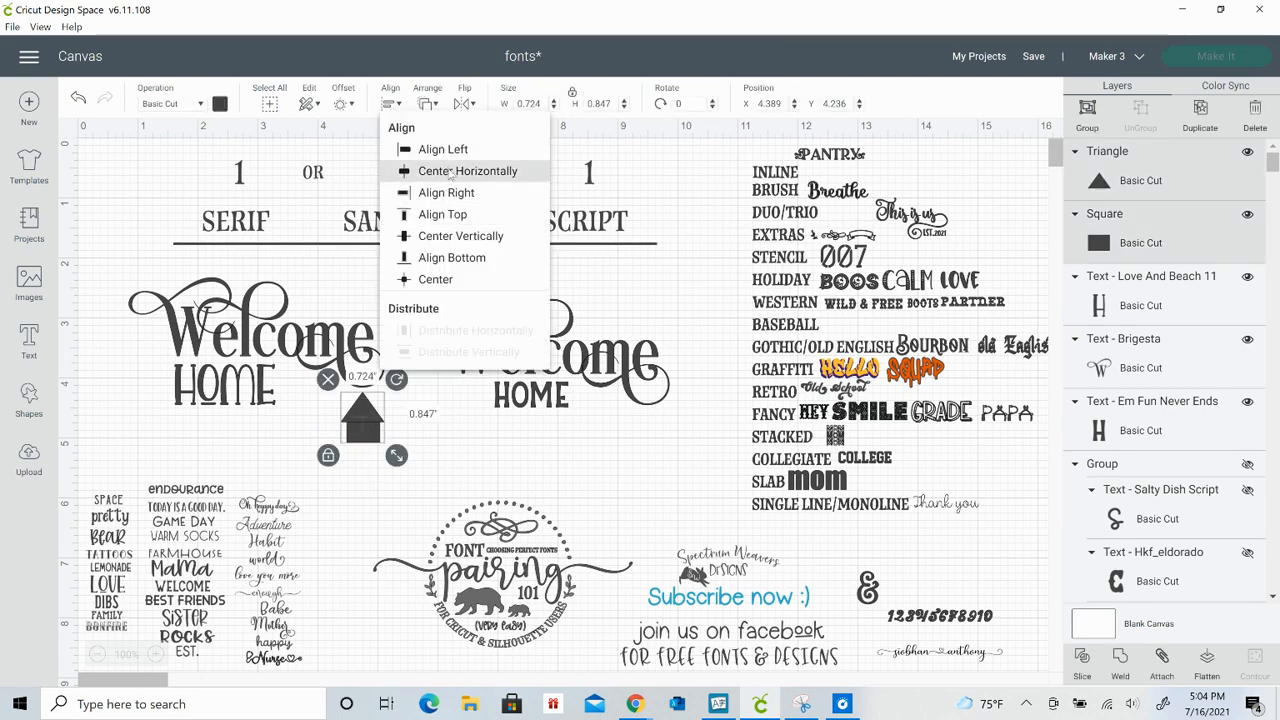
{"action": "left_click", "coordinate": [451, 172]}
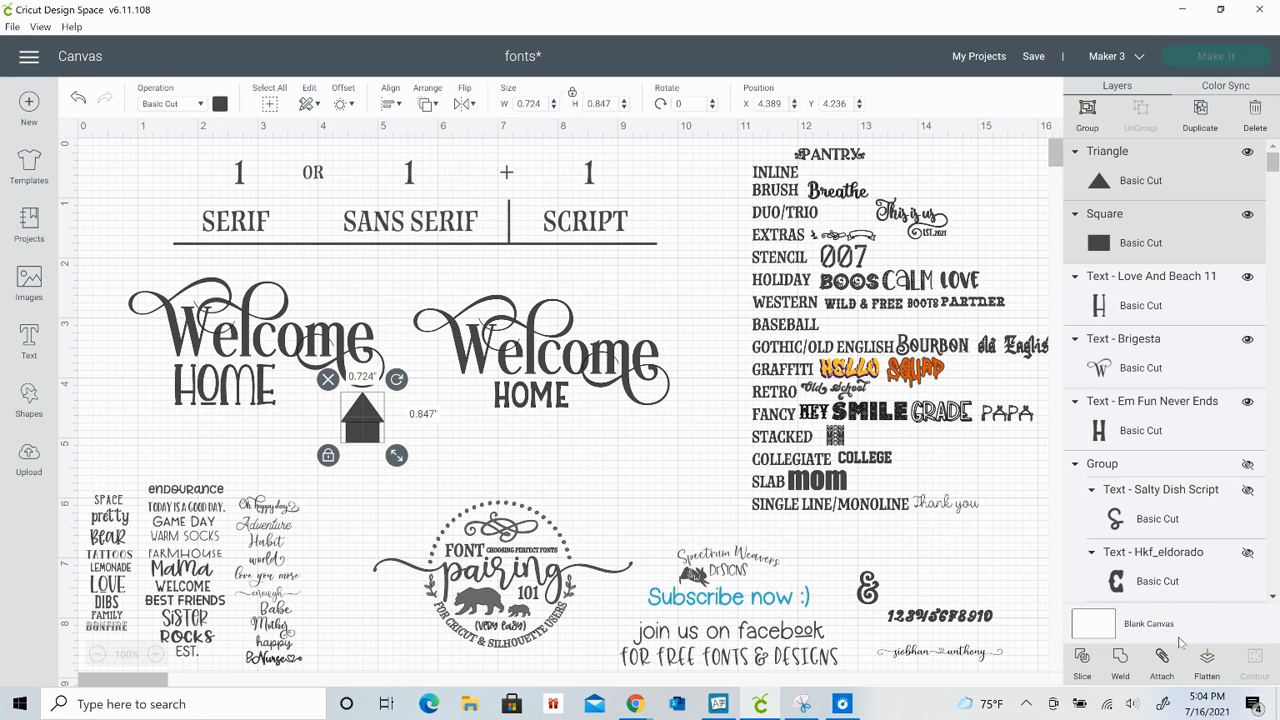
Flatten the selected triangle and square into one house and shrink it to about 0.39 in wide and 0.46 in high
{"action": "left_click", "coordinate": [1208, 662]}
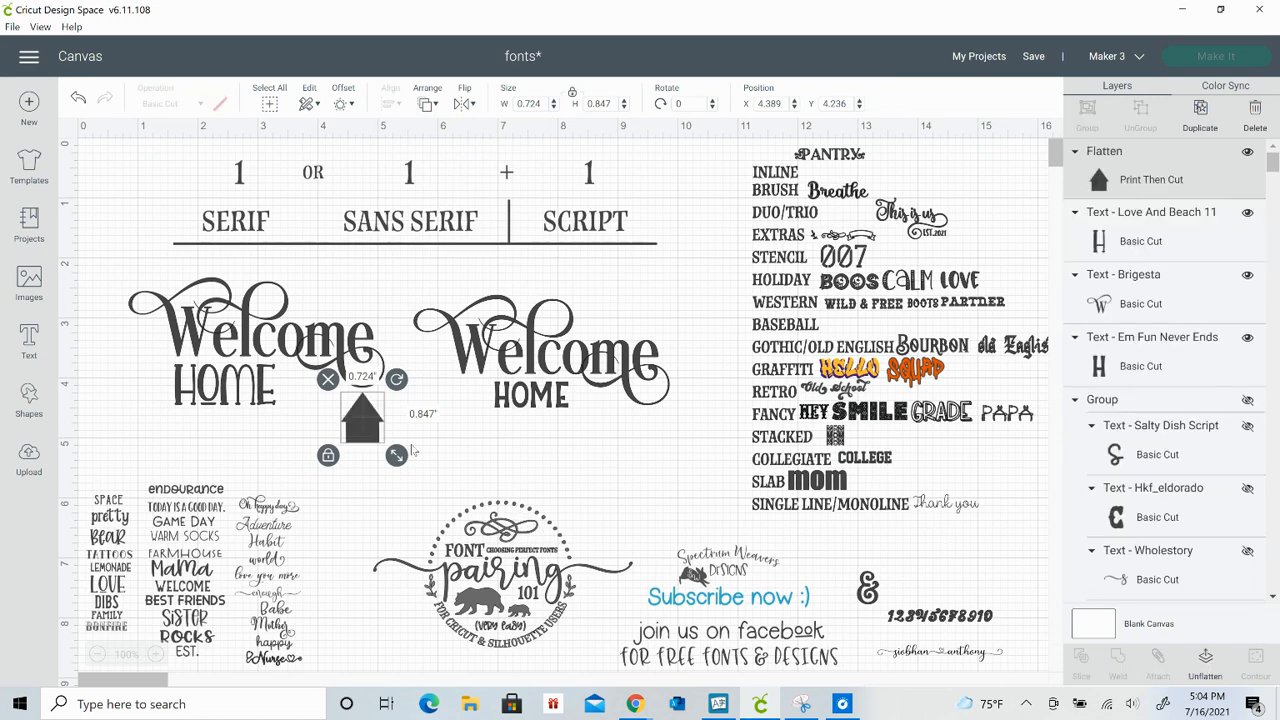
{"action": "left_click_drag", "start_coordinate": [396, 455], "coordinate": [375, 431]}
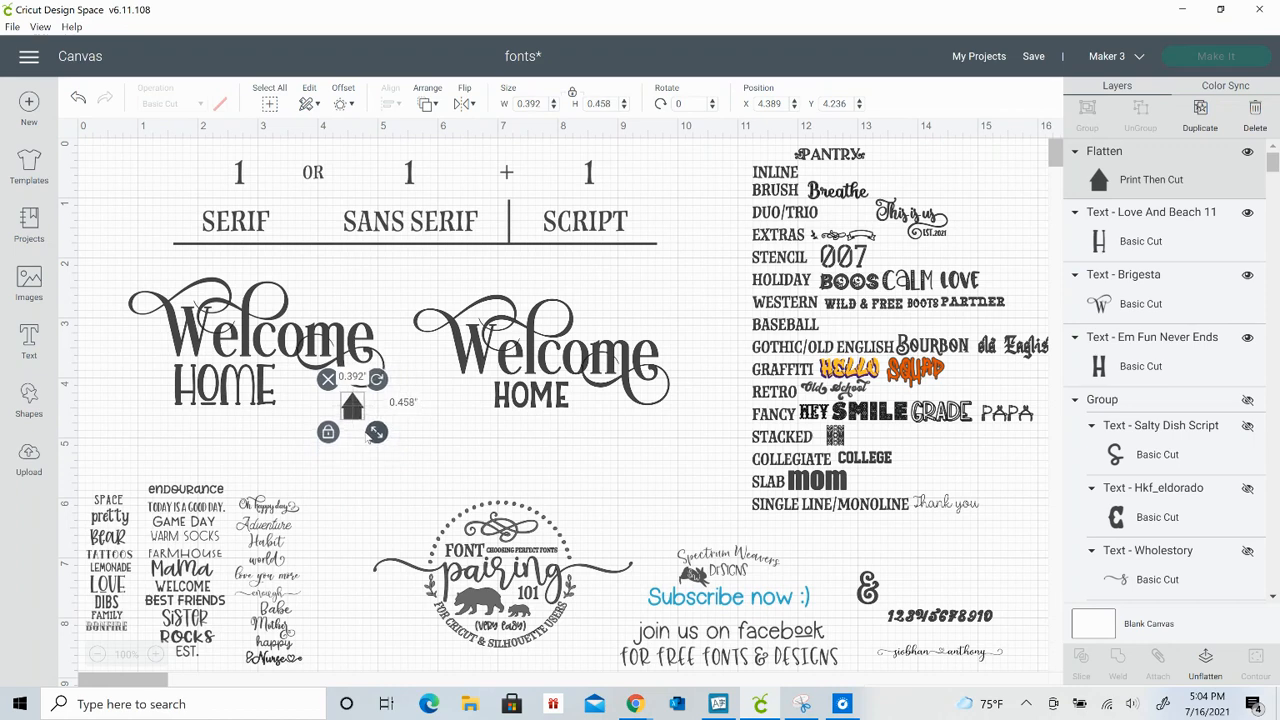
Insert a circle shape, shrink it to about 0.19 in across, and change its material color to white
{"action": "left_click", "coordinate": [29, 395]}
{"action": "left_click", "coordinate": [154, 290]}
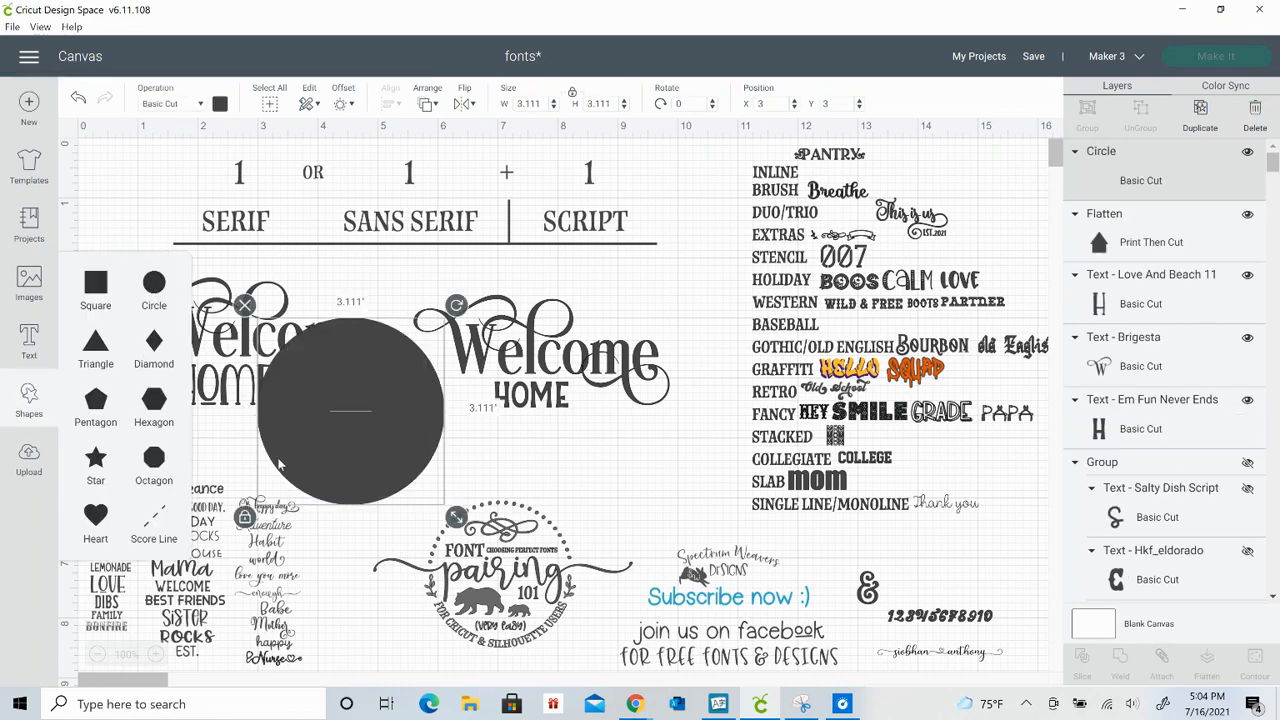
{"action": "left_click_drag", "start_coordinate": [456, 516], "coordinate": [283, 342]}
{"action": "left_click", "coordinate": [220, 104]}
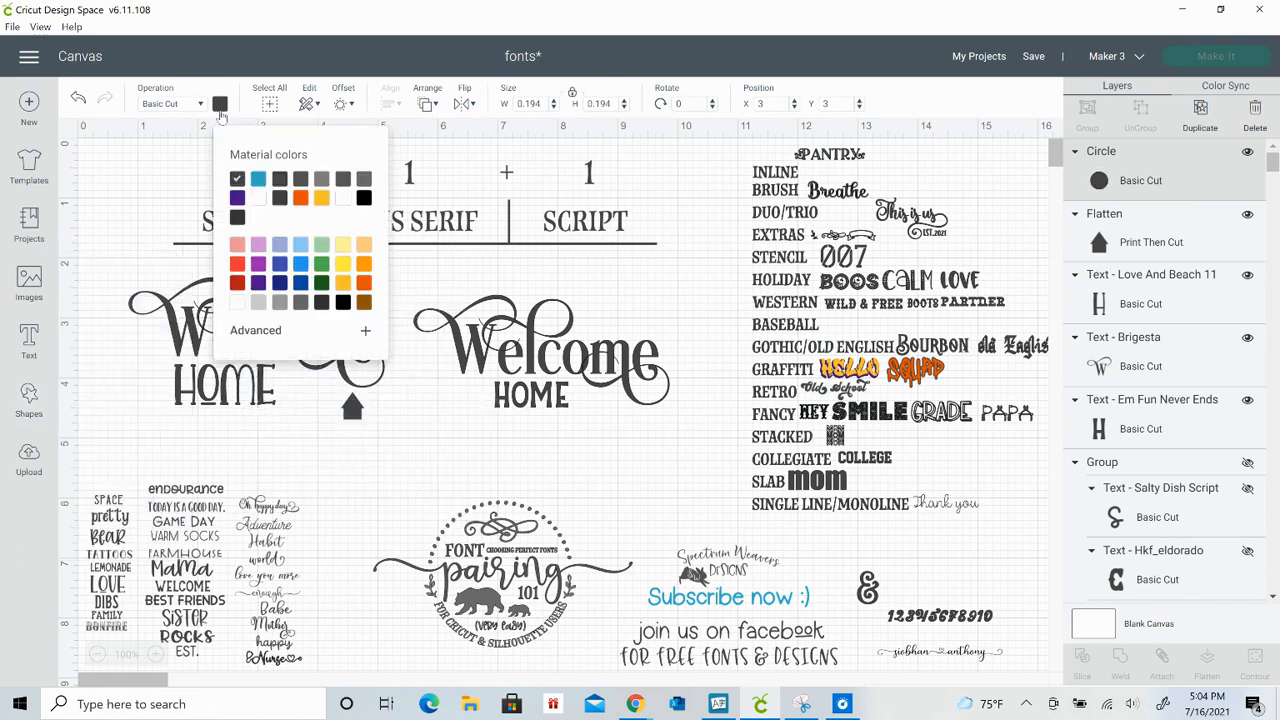
{"action": "left_click", "coordinate": [258, 198]}
{"action": "left_click", "coordinate": [298, 450]}
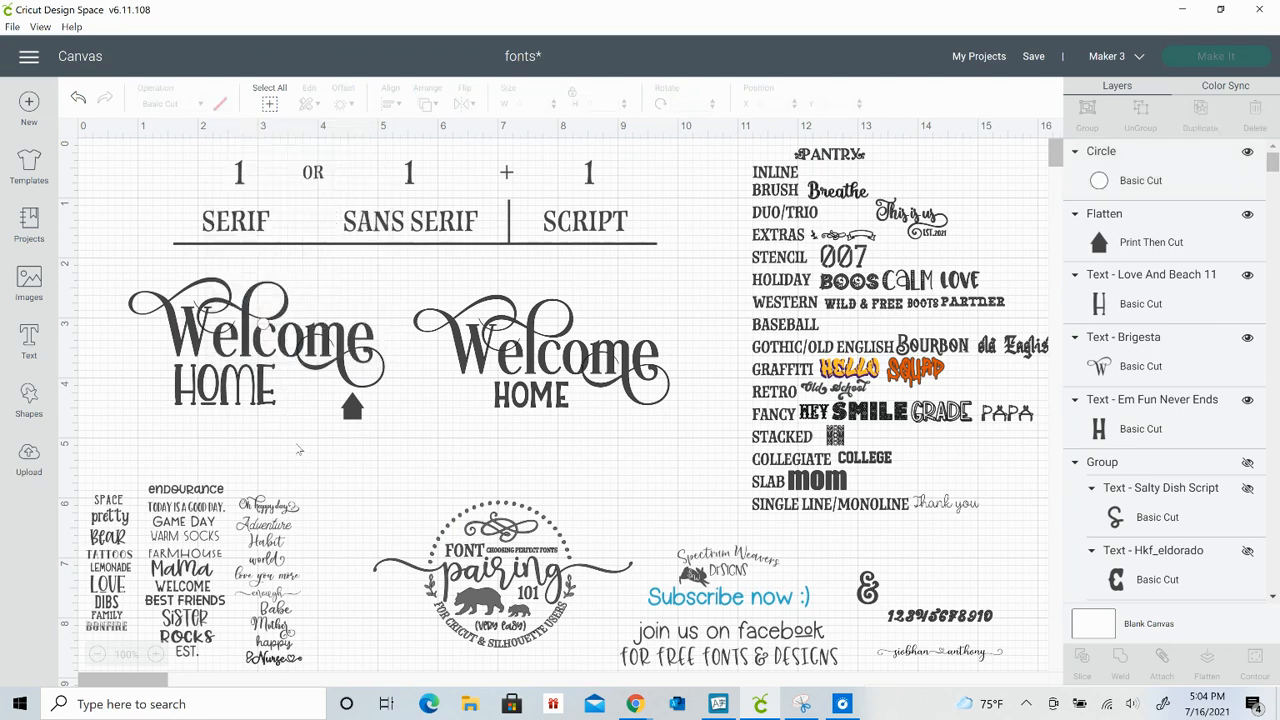
Place the small white circle on the upper part of the house as a round window
{"action": "left_click_drag", "start_coordinate": [280, 340], "coordinate": [308, 394]}
{"action": "left_click", "coordinate": [465, 425]}
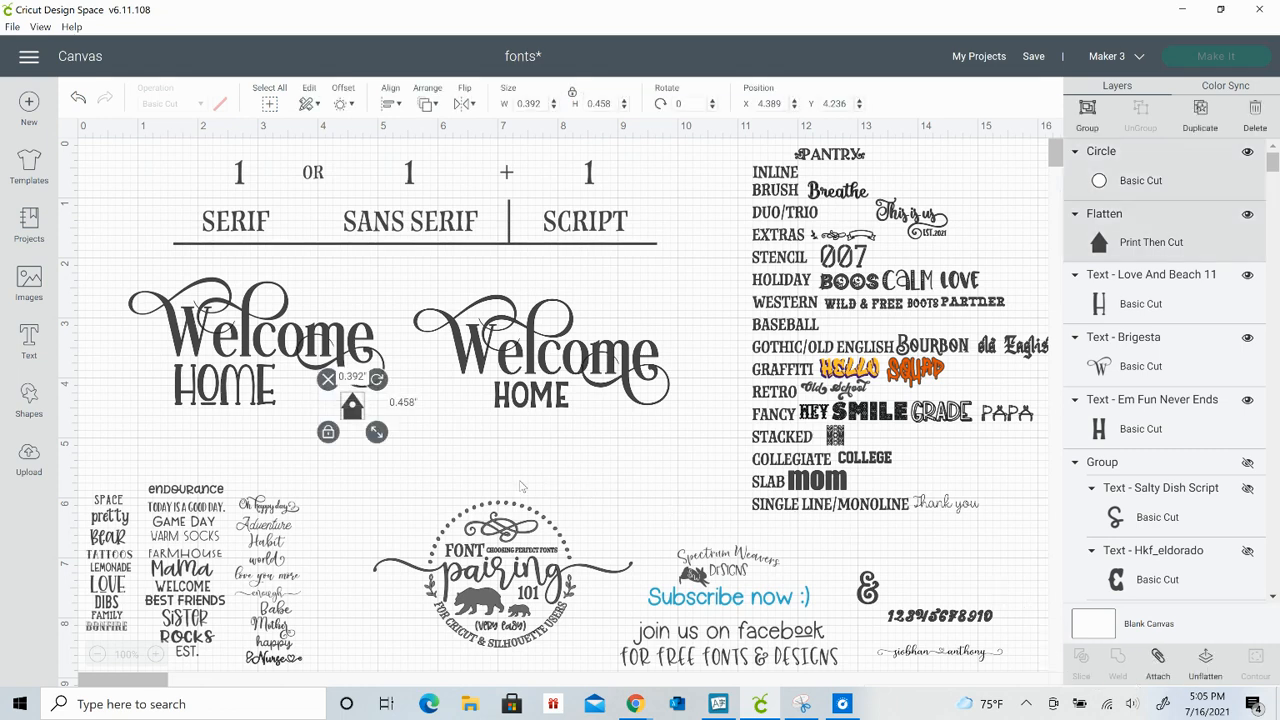
{"action": "left_click", "coordinate": [449, 487]}
{"action": "left_click_drag", "start_coordinate": [350, 488], "coordinate": [358, 400]}
{"action": "left_click", "coordinate": [391, 482]}
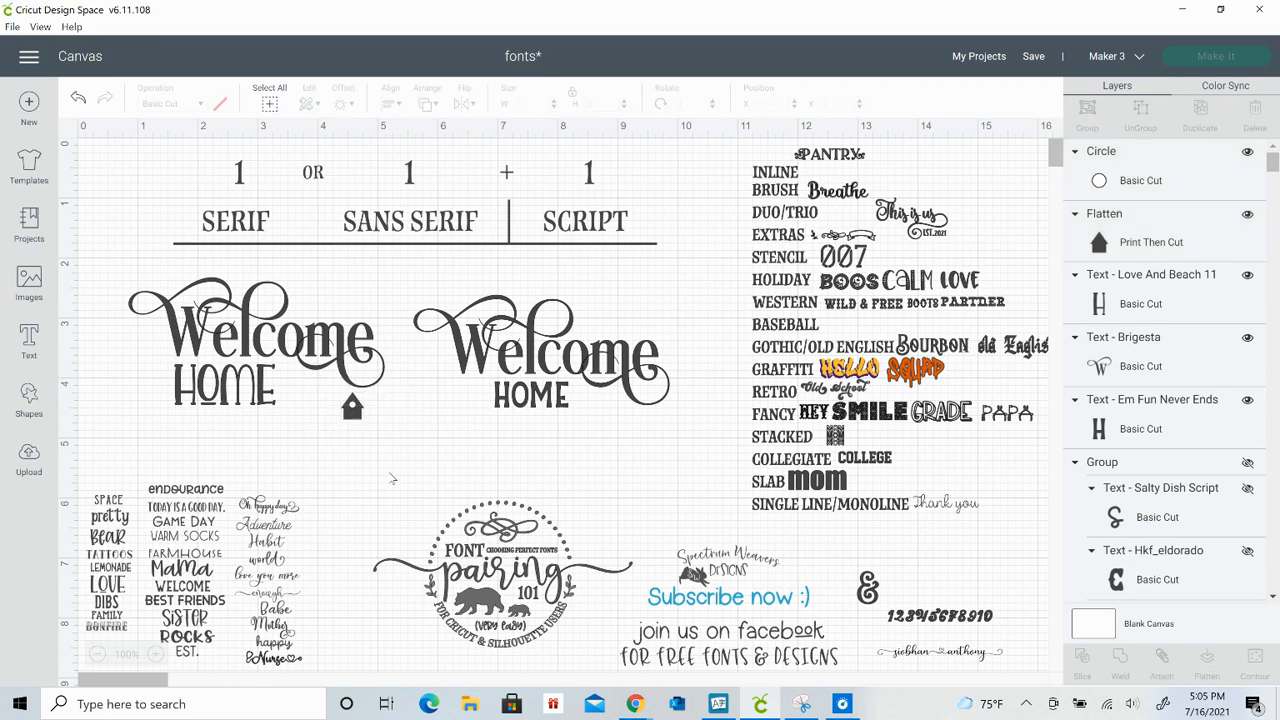
Move the house with its window beside the first HOME and enlarge it to about 0.43 in wide and 0.51 in high
{"action": "left_click", "coordinate": [347, 390]}
{"action": "left_click", "coordinate": [363, 452]}
{"action": "left_click", "coordinate": [351, 398]}
{"action": "left_click_drag", "start_coordinate": [357, 413], "coordinate": [325, 419]}
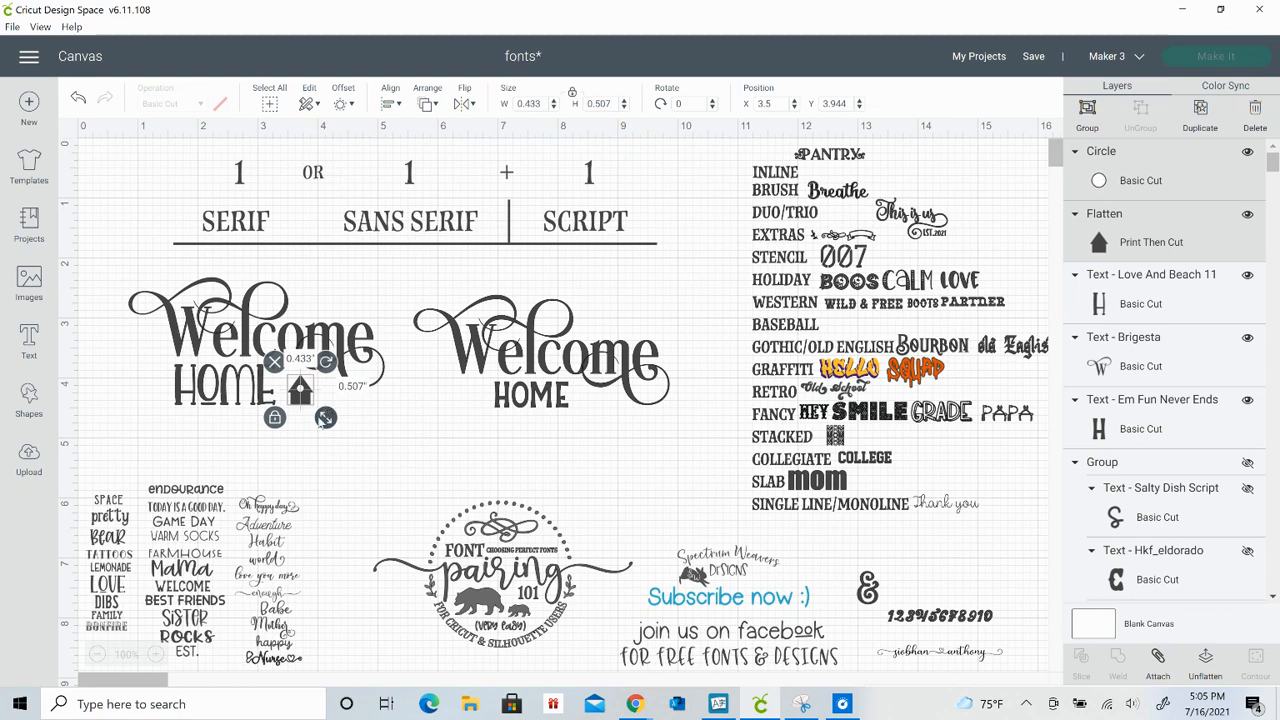
{"action": "left_click", "coordinate": [323, 454]}
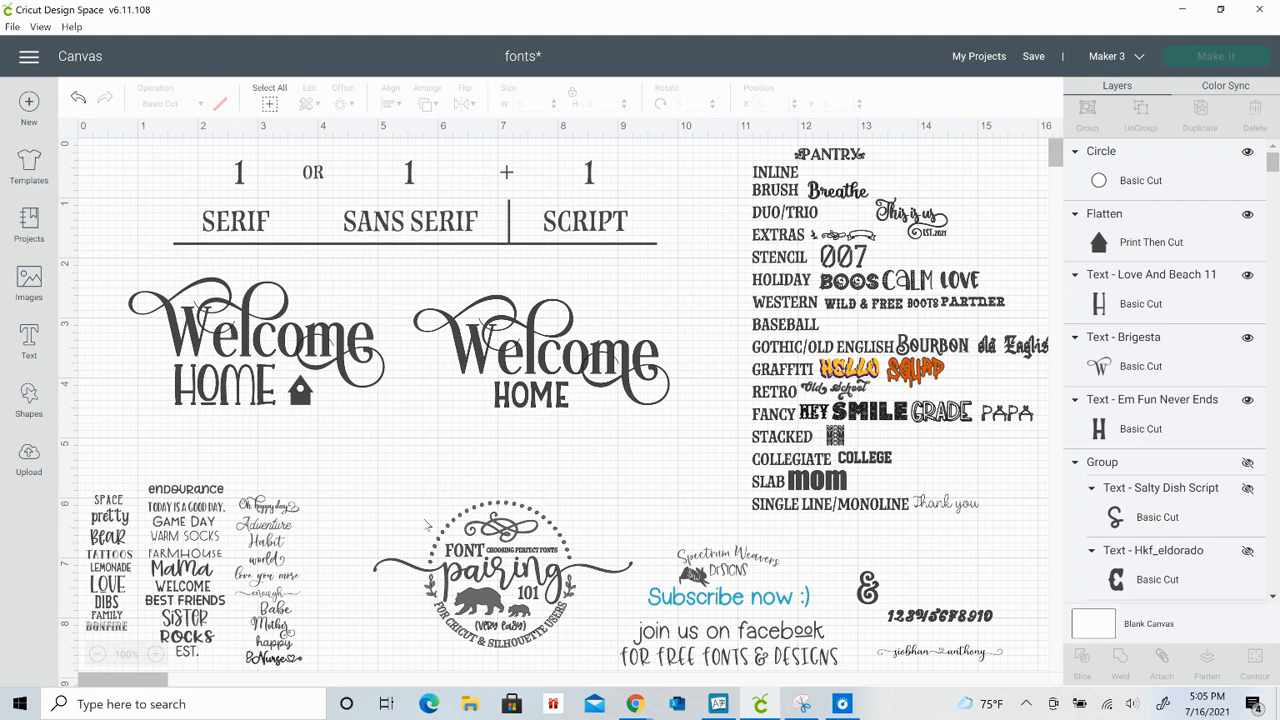
Group both Welcome HOME designs with the house and circle, and hide the group from the canvas
{"action": "left_click_drag", "start_coordinate": [293, 415], "coordinate": [640, 284]}
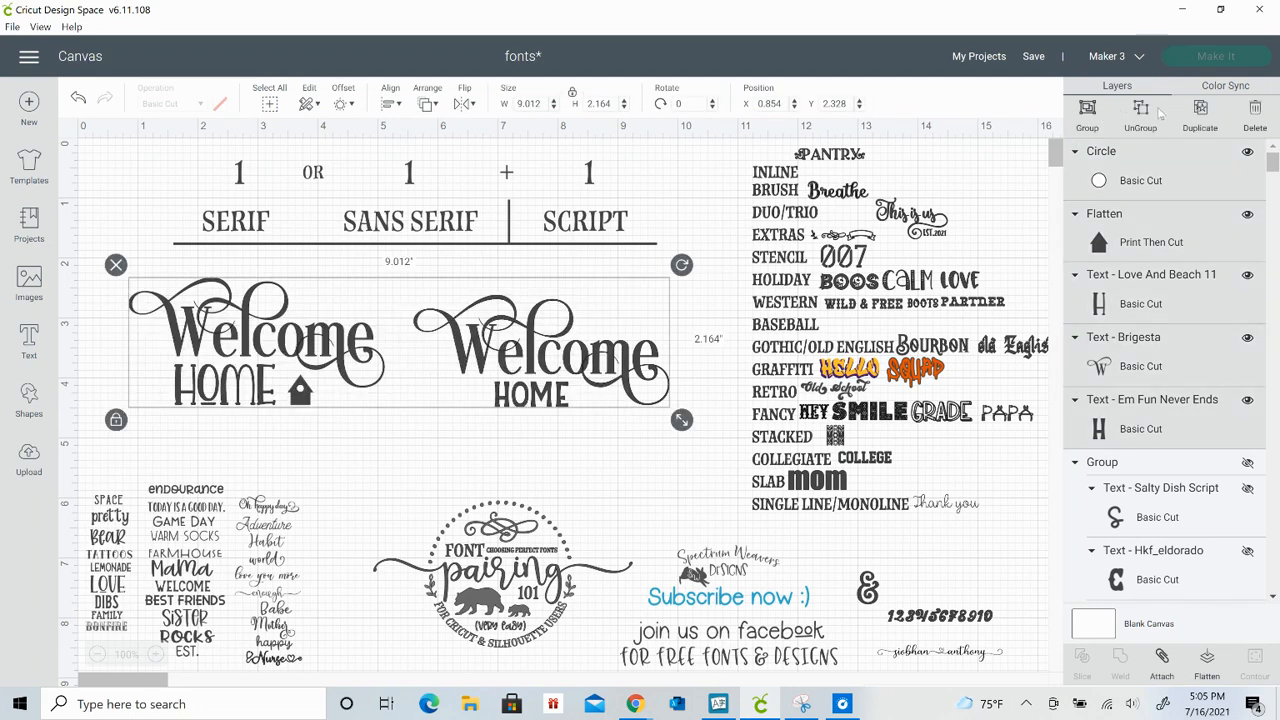
{"action": "left_click", "coordinate": [1094, 120]}
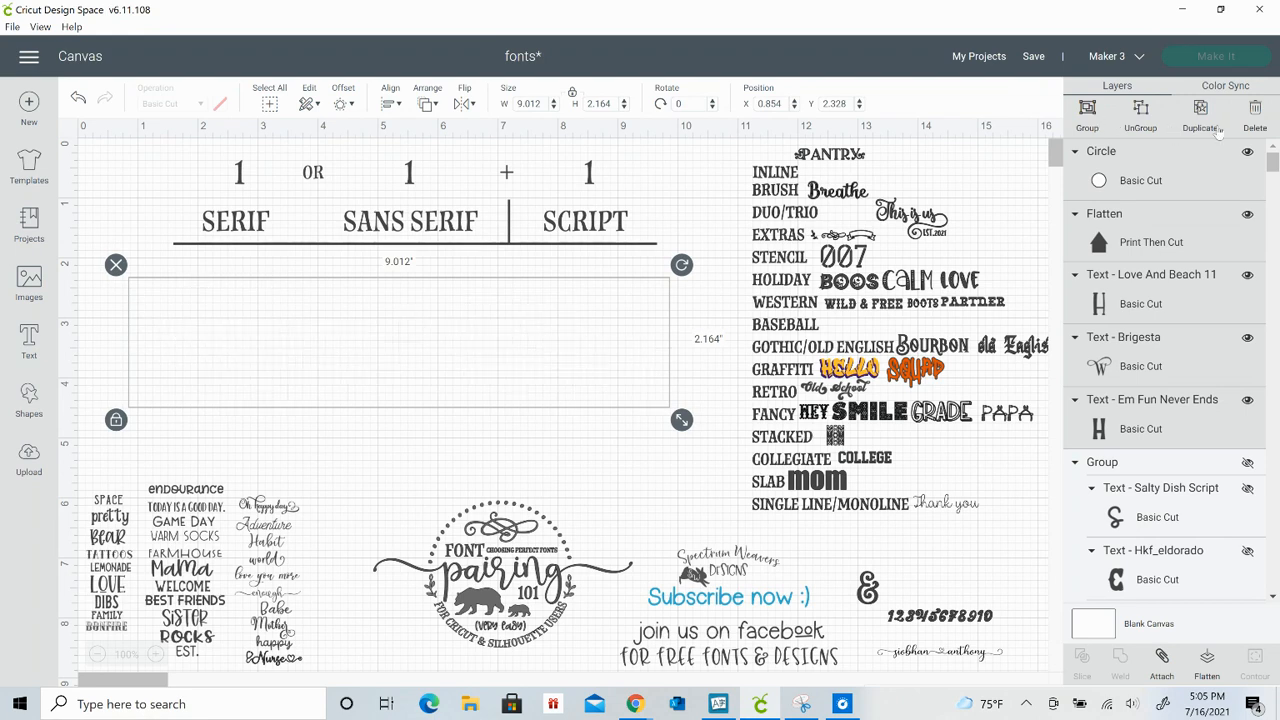
{"action": "left_click", "coordinate": [1248, 152]}
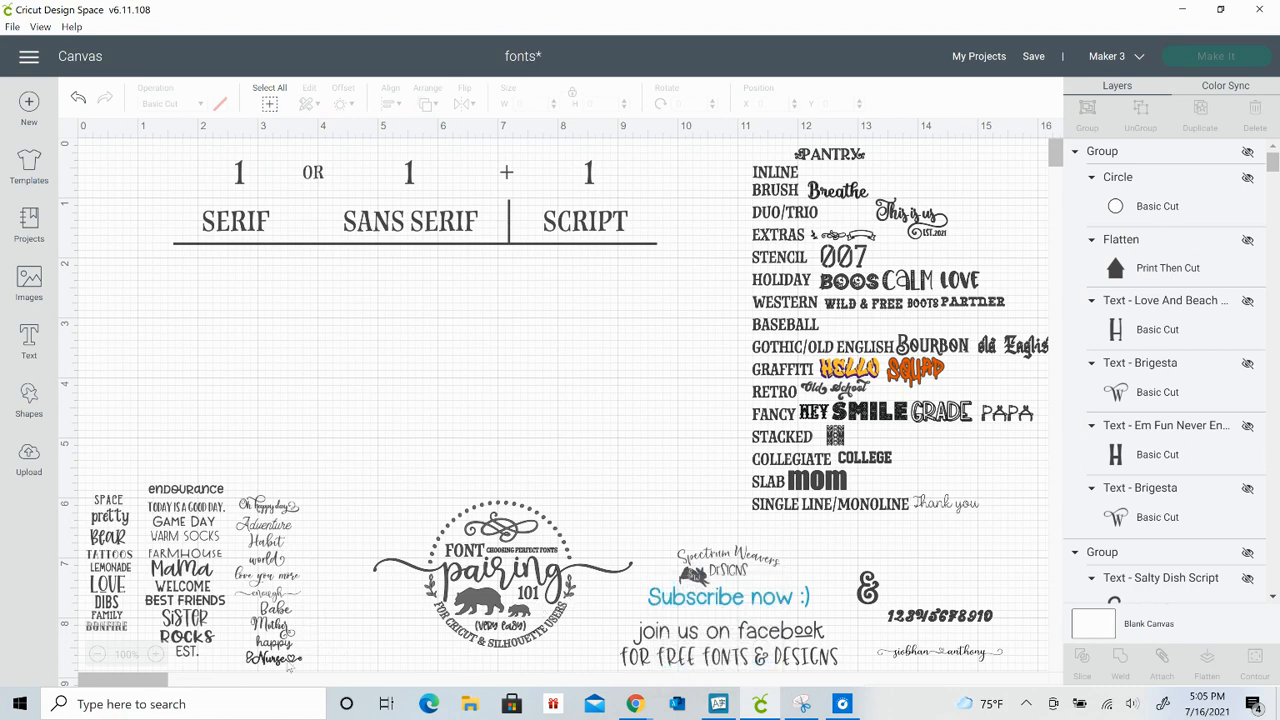
Duplicate the small Nurse text, enlarge the copy to about 5.10 in wide, and place it in the empty area below the heading line
{"action": "left_click", "coordinate": [288, 664]}
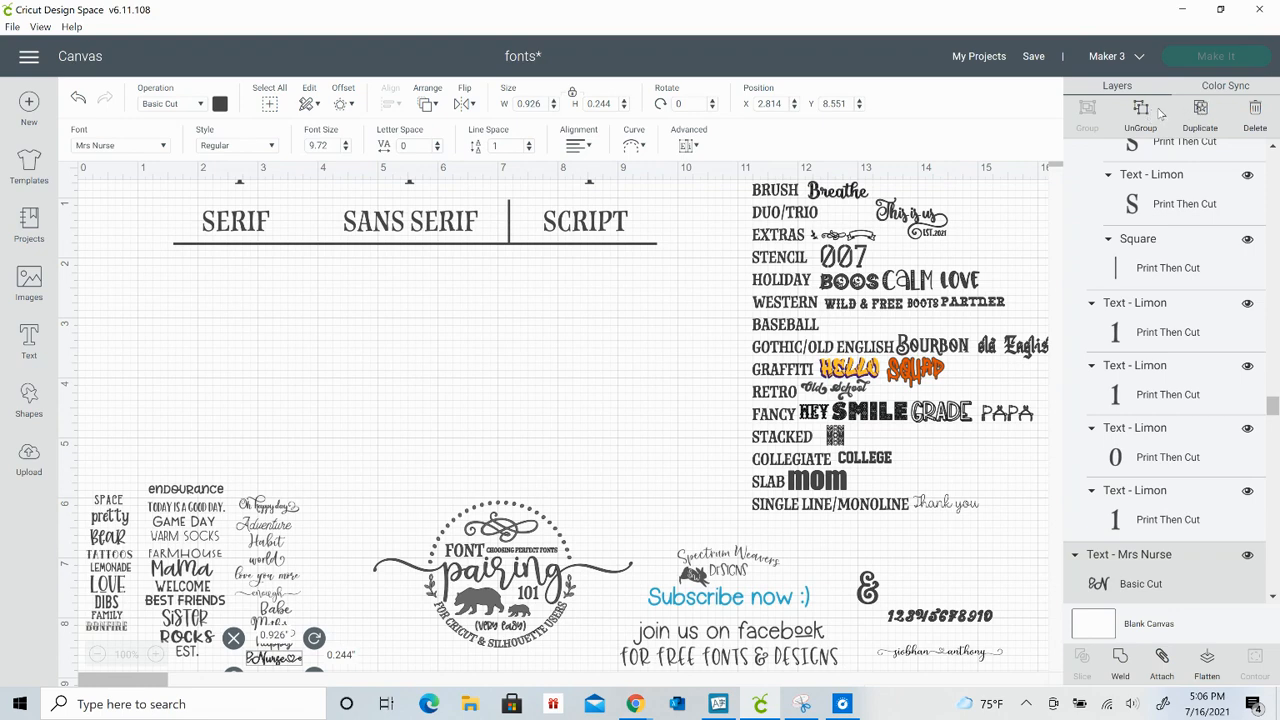
{"action": "left_click", "coordinate": [1201, 110]}
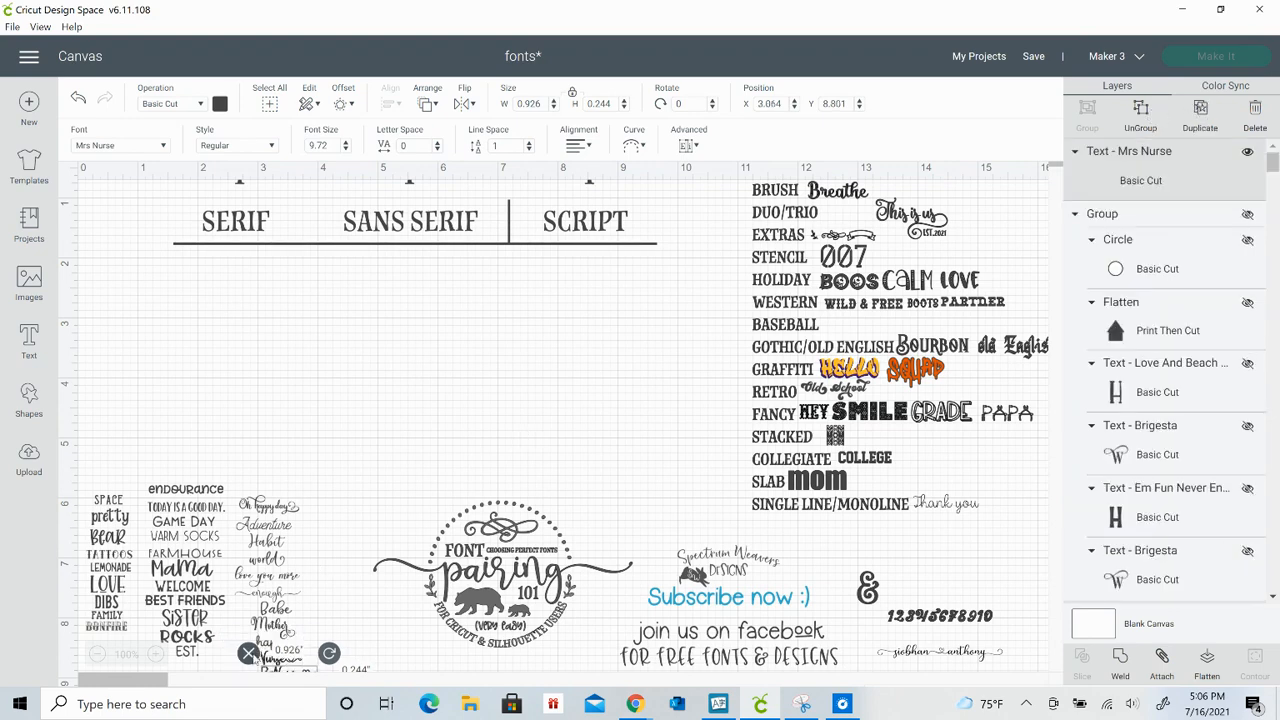
{"action": "left_click_drag", "start_coordinate": [262, 658], "coordinate": [551, 396]}
{"action": "left_click", "coordinate": [578, 456]}
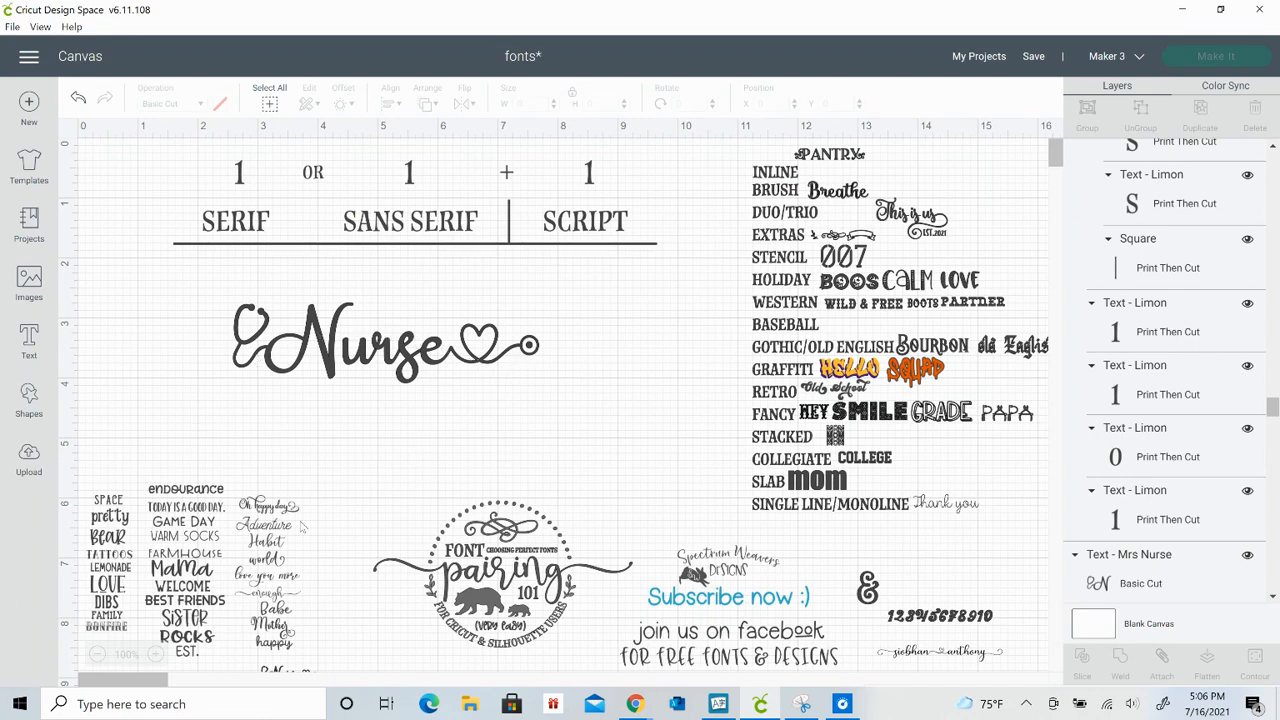
{"action": "left_click_drag", "start_coordinate": [325, 356], "coordinate": [323, 376]}
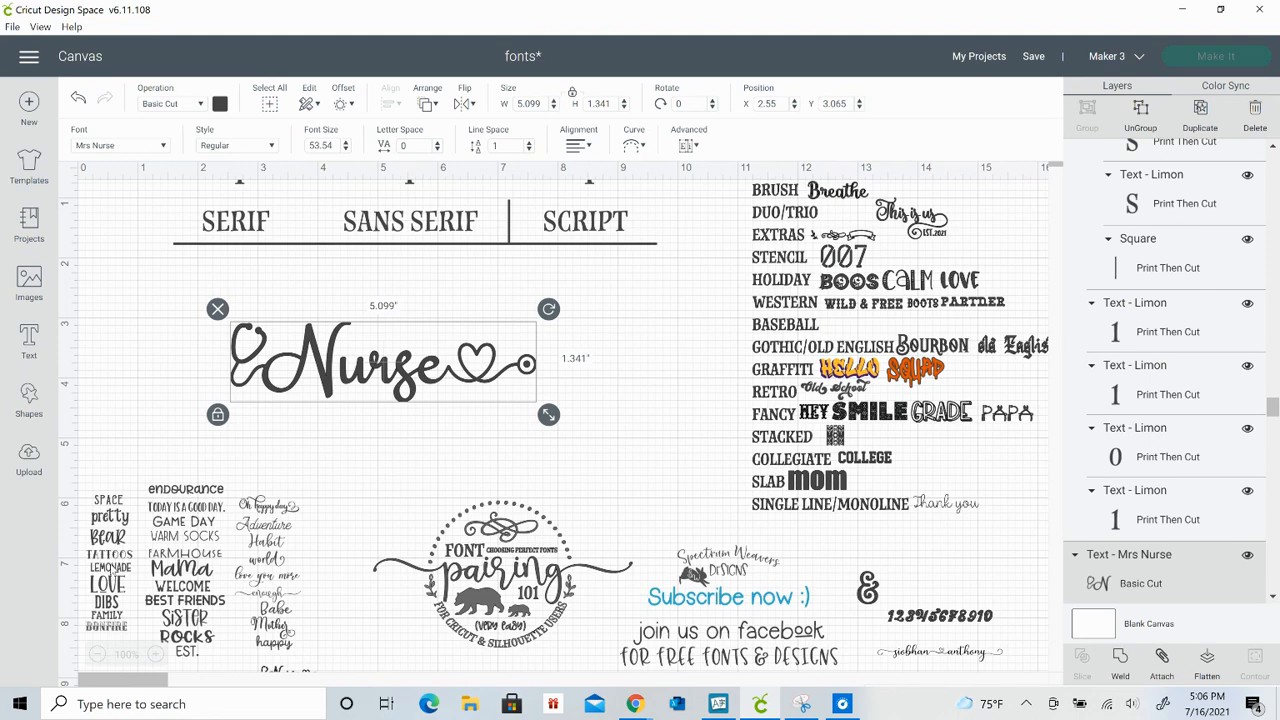
Duplicate the LEMONADE text, try the copy about 3.20 in wide below Nurse, and set it aside at small size above the word SPACE
{"action": "left_click", "coordinate": [110, 567]}
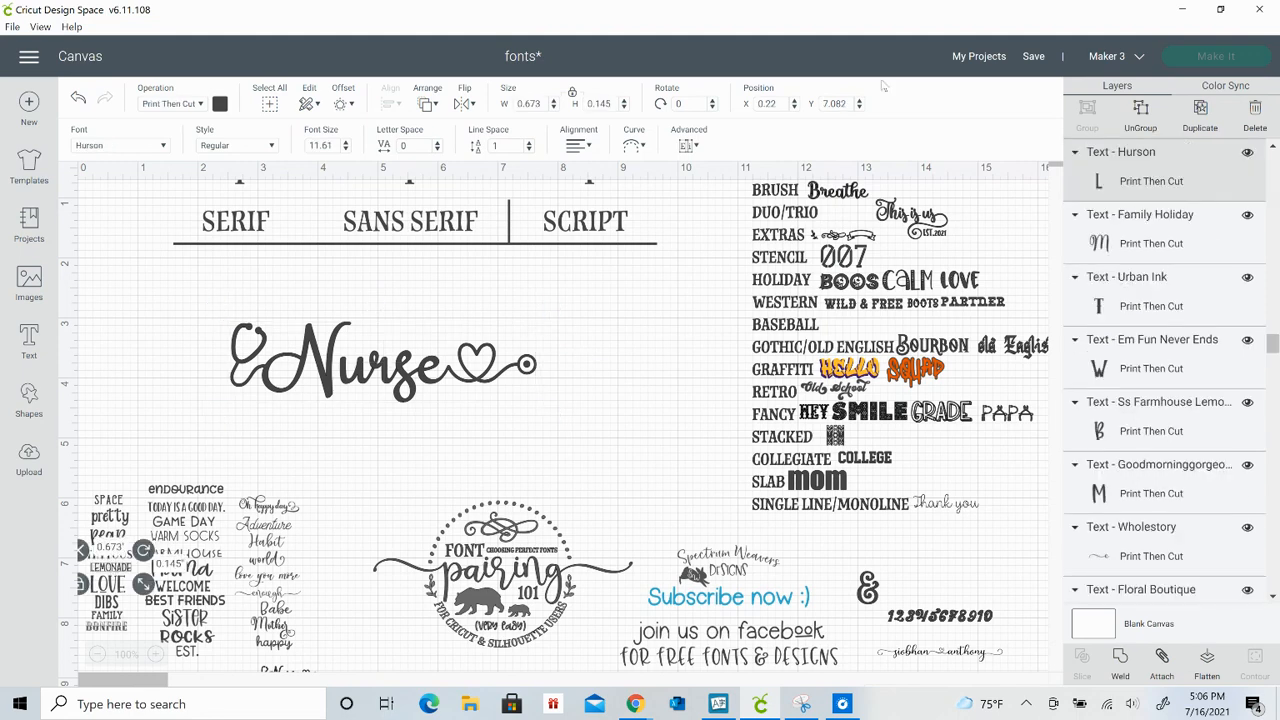
{"action": "left_click", "coordinate": [1200, 110]}
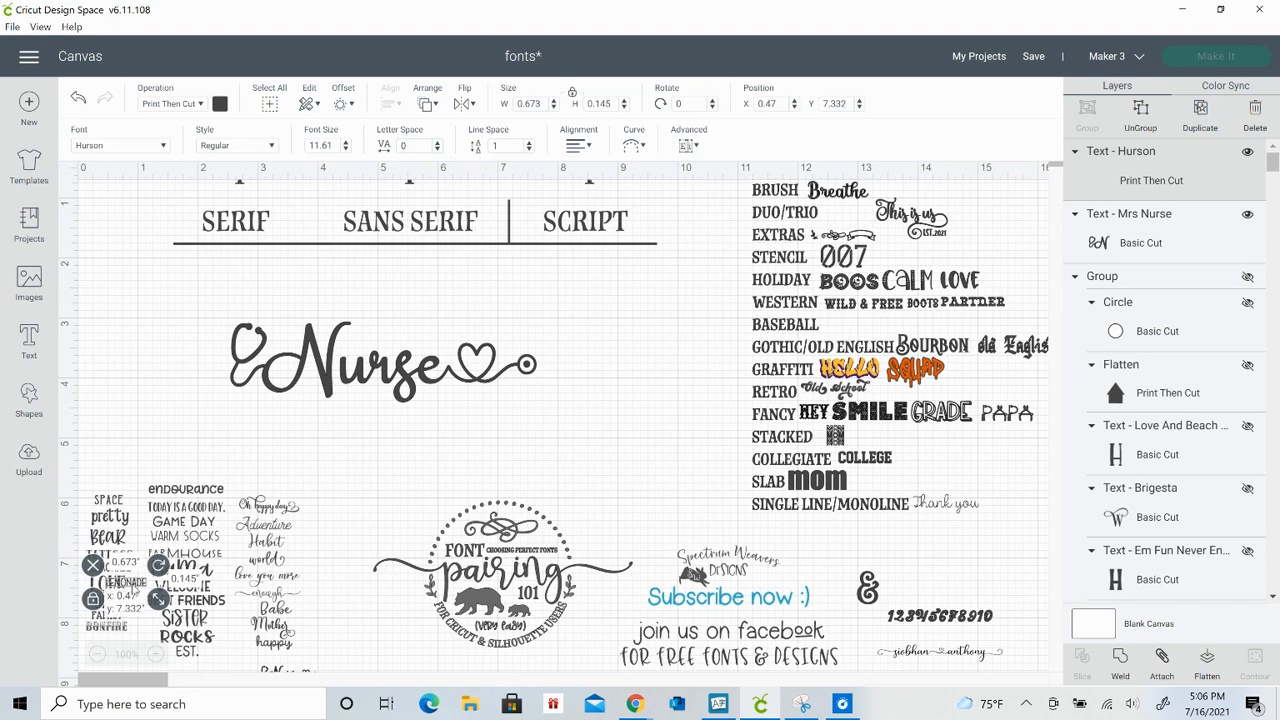
{"action": "left_click_drag", "start_coordinate": [132, 586], "coordinate": [665, 467]}
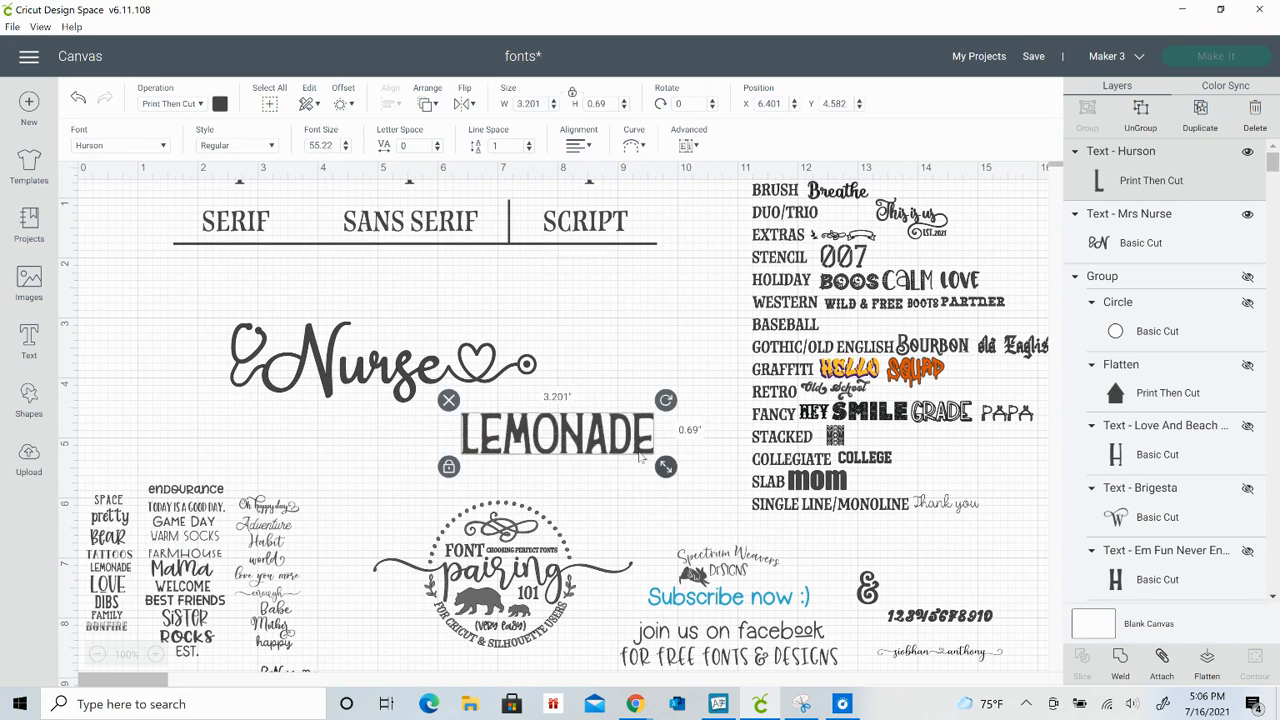
{"action": "left_click_drag", "start_coordinate": [665, 467], "coordinate": [116, 479]}
Duplicate the BEAR text, try the copy about 1.92 in wide below Nurse, and set it aside above LEMONADE at about 0.75 in wide
{"action": "left_click", "coordinate": [120, 537]}
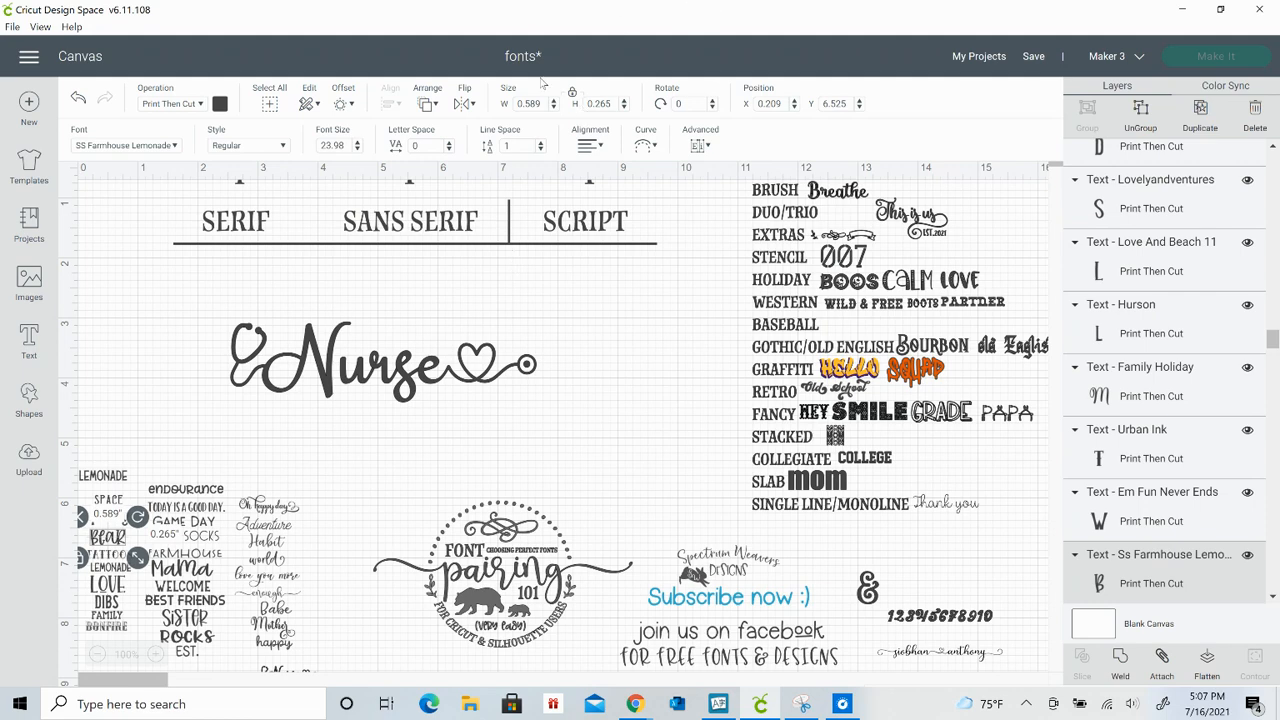
{"action": "left_click", "coordinate": [1201, 113]}
{"action": "left_click_drag", "start_coordinate": [122, 551], "coordinate": [565, 476]}
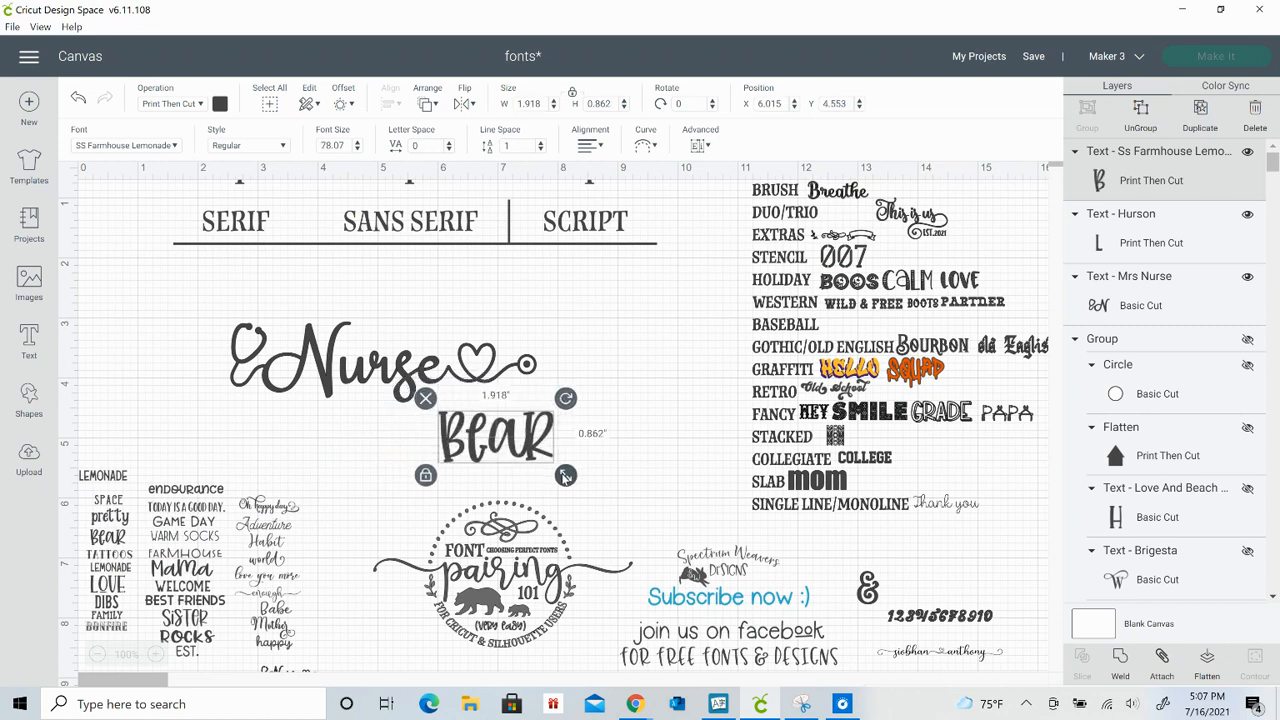
{"action": "double_click", "coordinate": [550, 456]}
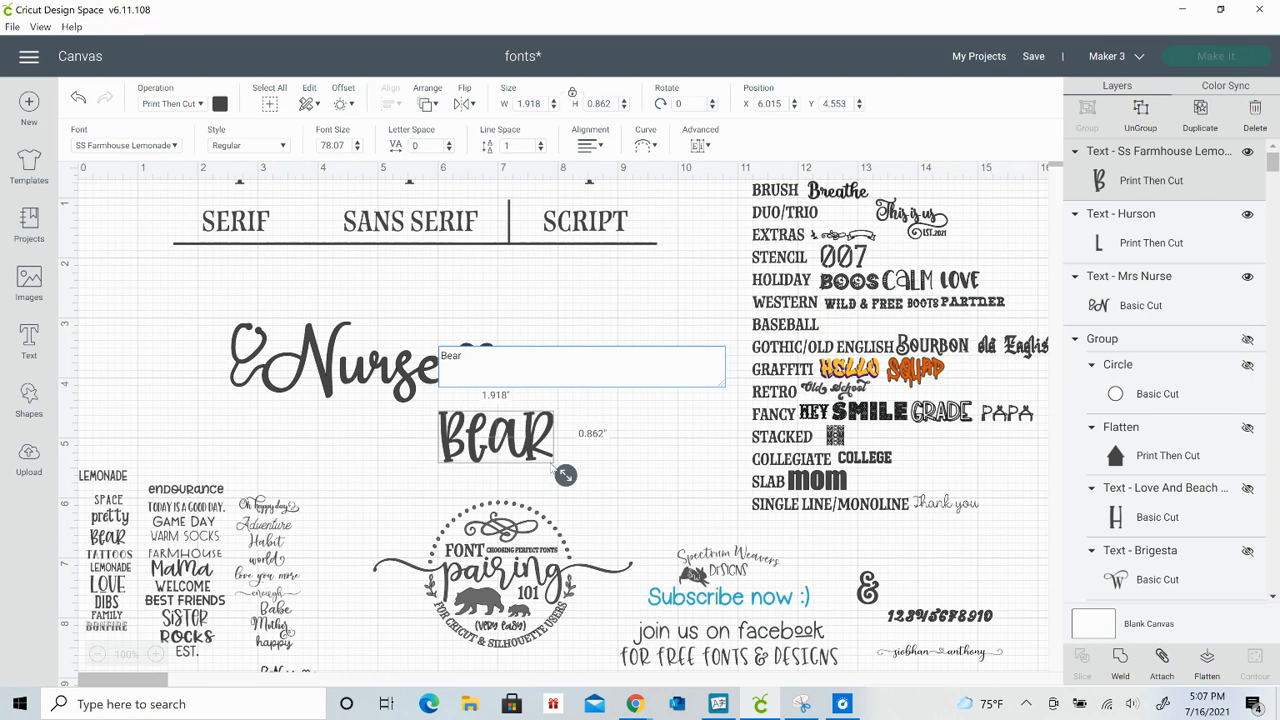
{"action": "left_click_drag", "start_coordinate": [565, 476], "coordinate": [123, 458]}
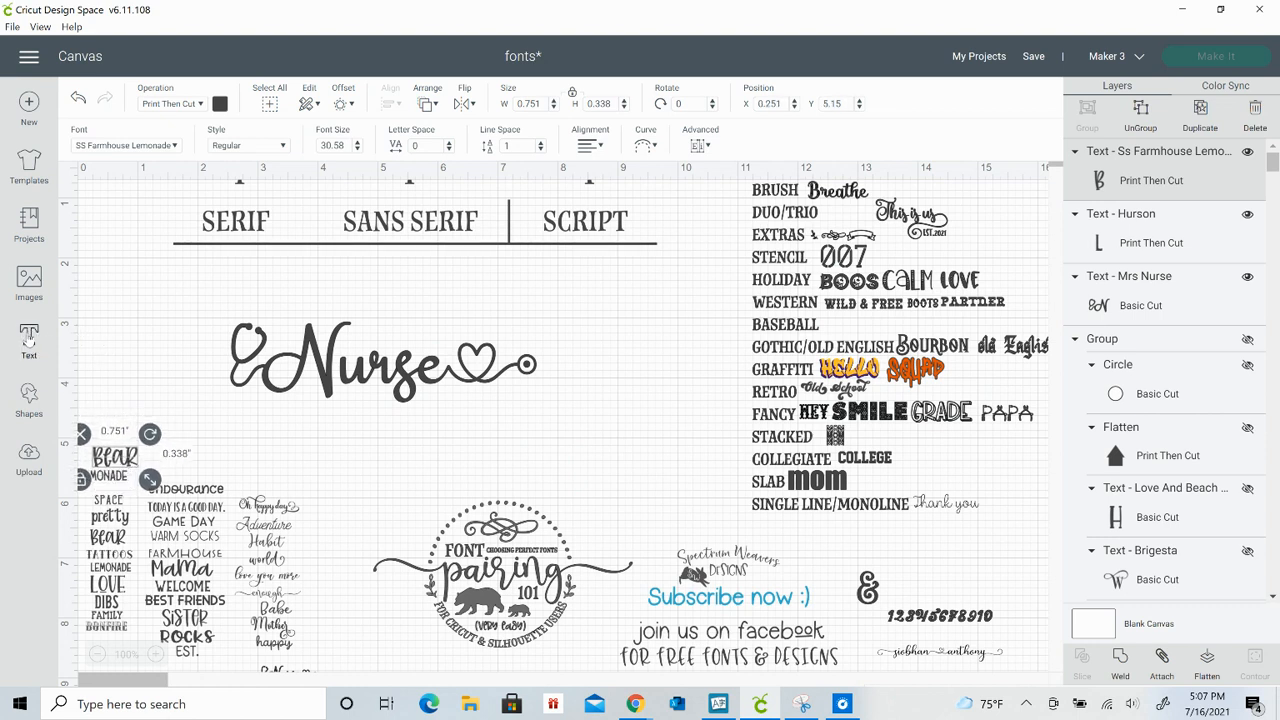
Start a new text object, search the system fonts for "go", and choose the GoodMorningGorgeous font
{"action": "left_click", "coordinate": [29, 338]}
{"action": "left_click", "coordinate": [163, 145]}
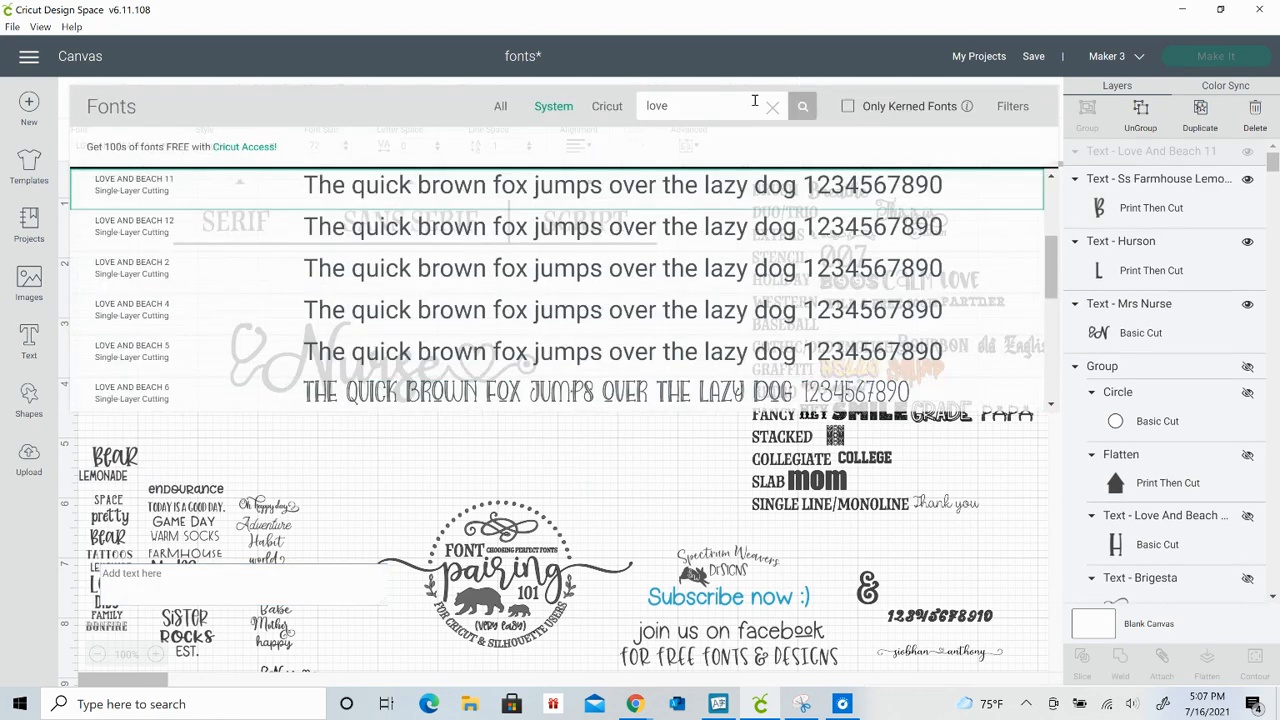
{"action": "key", "text": "BackSpace"}
{"action": "key", "text": "BackSpace"}
{"action": "key", "text": "BackSpace"}
{"action": "key", "text": "BackSpace"}
{"action": "type", "text": "go"}
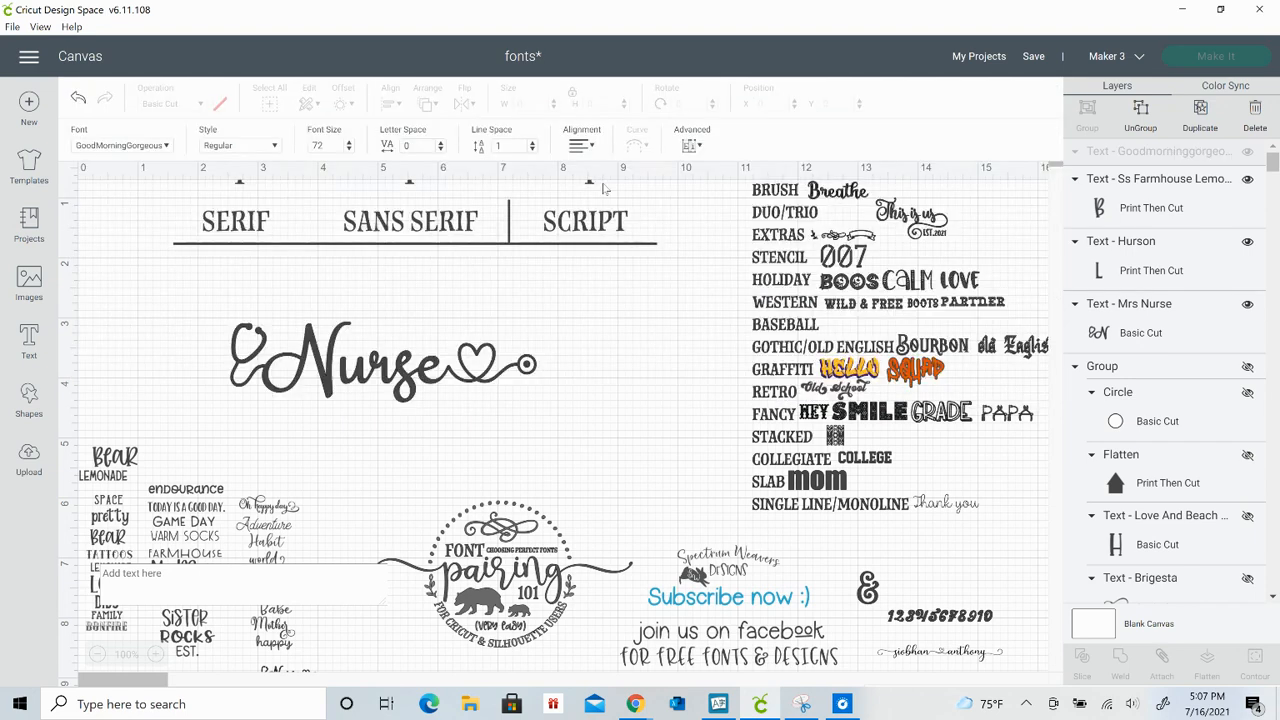
{"action": "left_click", "coordinate": [605, 189]}
Enter "wife" as the new text and place it just above Nurse
{"action": "left_click", "coordinate": [231, 580]}
{"action": "type", "text": "wife"}
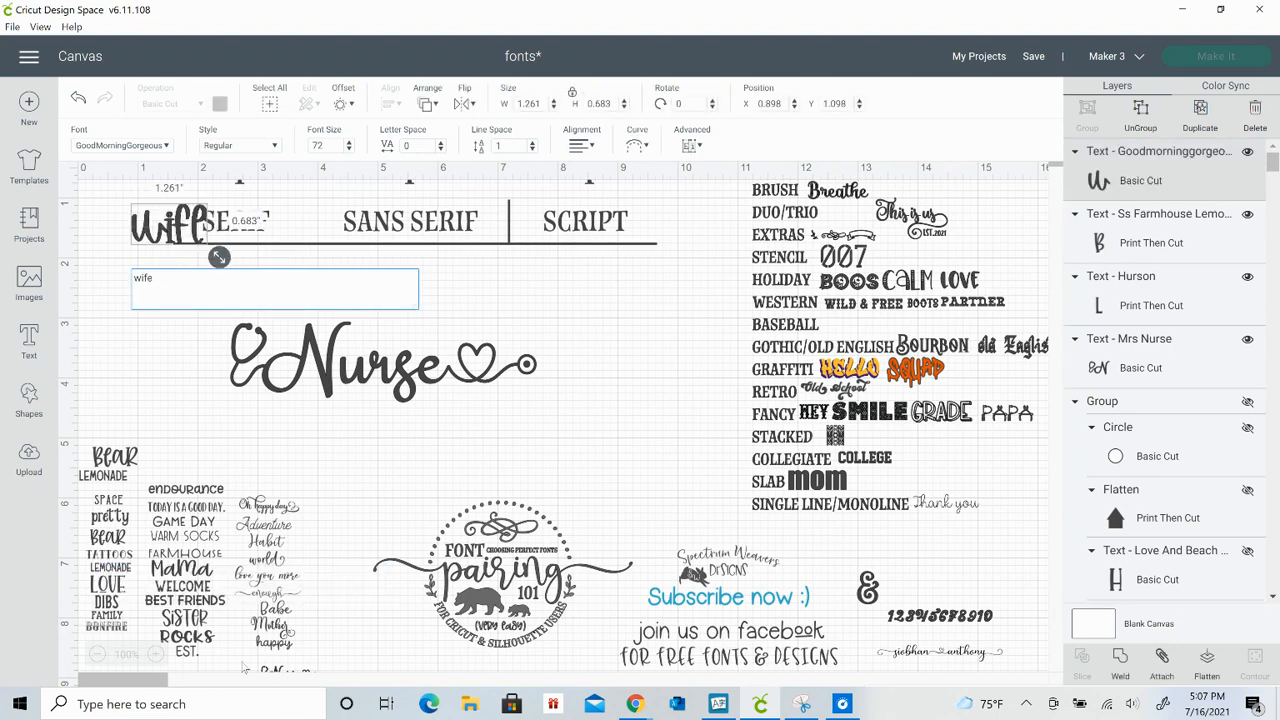
{"action": "left_click", "coordinate": [377, 481]}
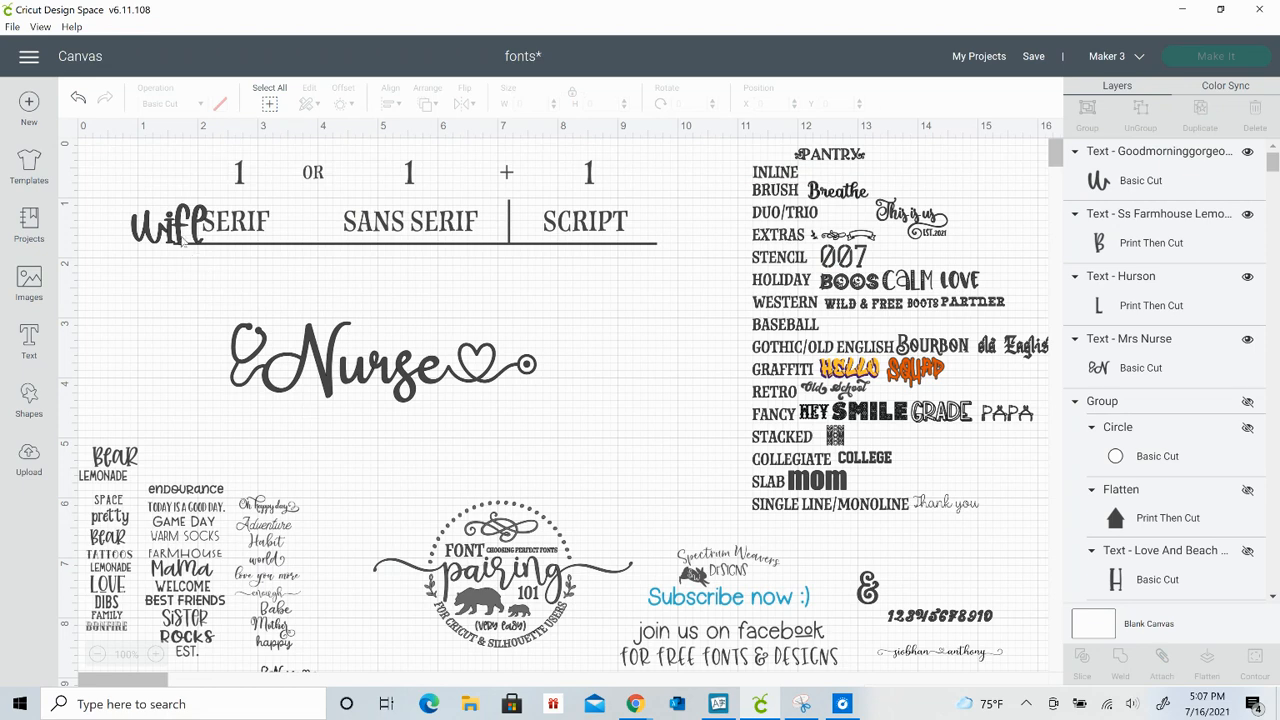
{"action": "left_click_drag", "start_coordinate": [168, 230], "coordinate": [358, 304]}
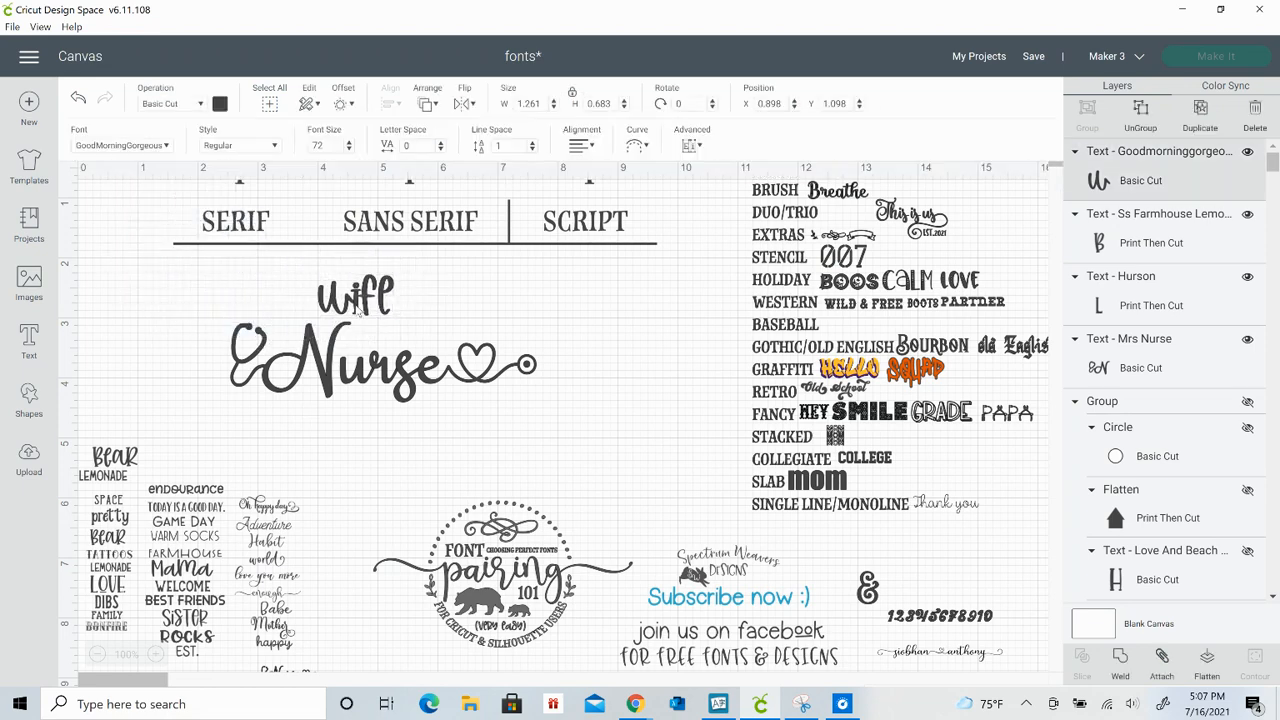
Extend the text to "wife mom" and shrink it to about 2.45 in wide, centered above the word Nurse
{"action": "double_click", "coordinate": [386, 300]}
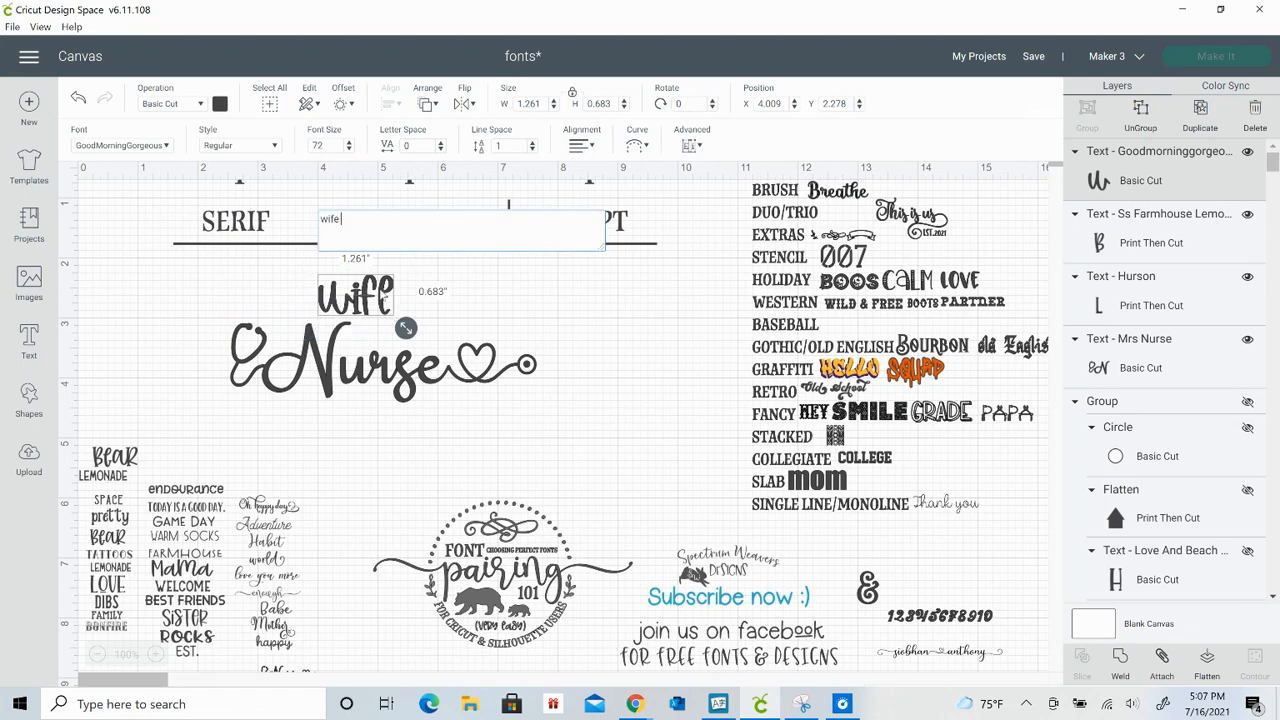
{"action": "type", "text": "mom"}
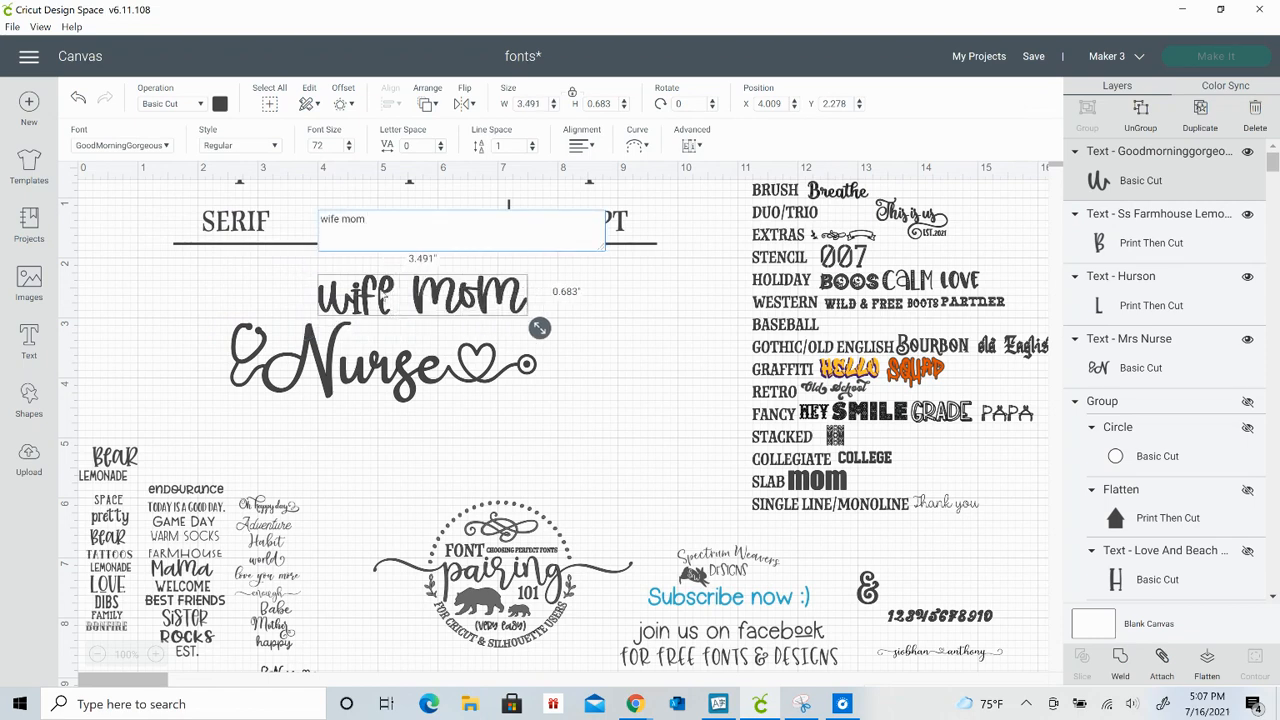
{"action": "left_click_drag", "start_coordinate": [540, 328], "coordinate": [432, 303]}
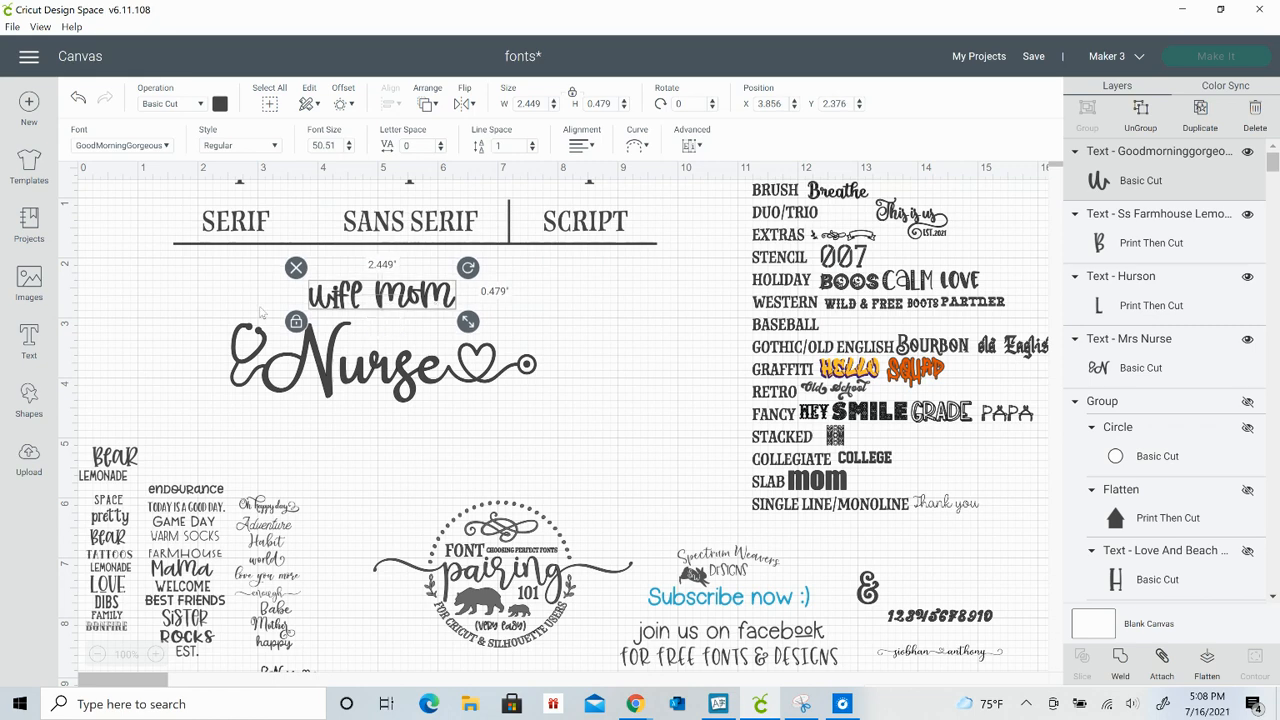
Curve the "wife mom" text upward with a diameter of about 6.48 and adjust its position so it arches over Nurse
{"action": "left_click", "coordinate": [632, 148]}
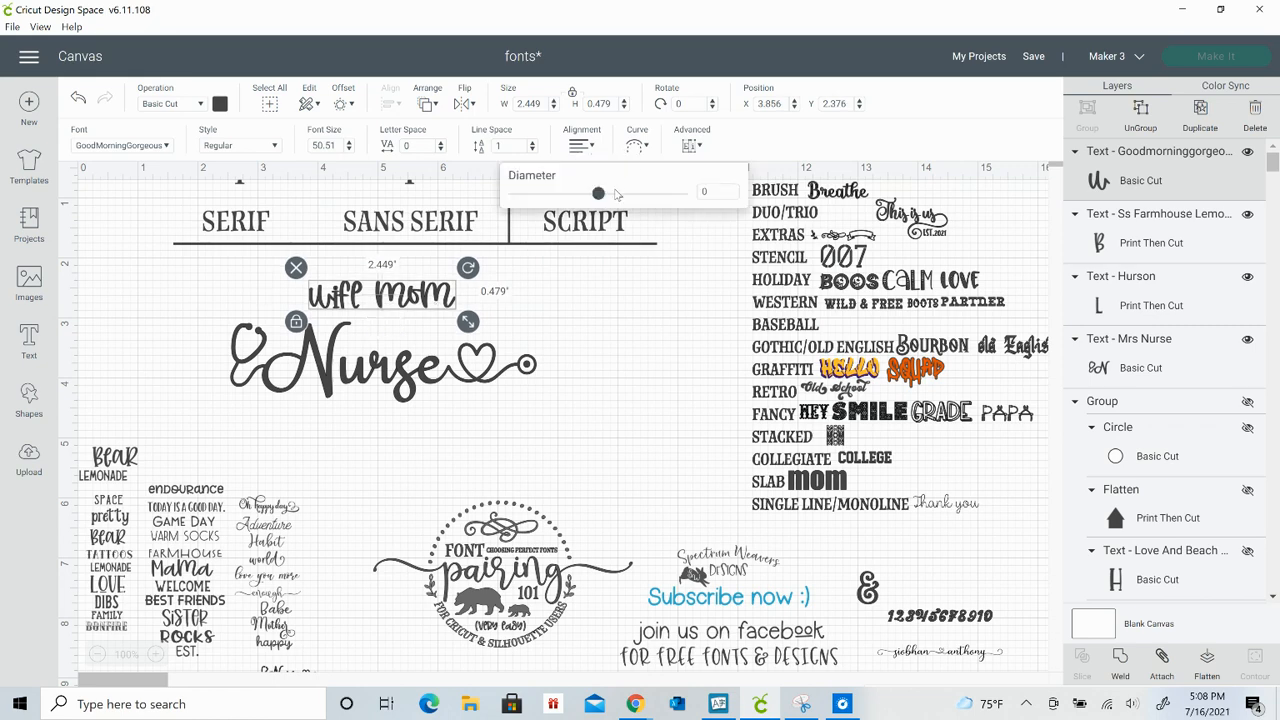
{"action": "left_click_drag", "start_coordinate": [598, 194], "coordinate": [638, 208]}
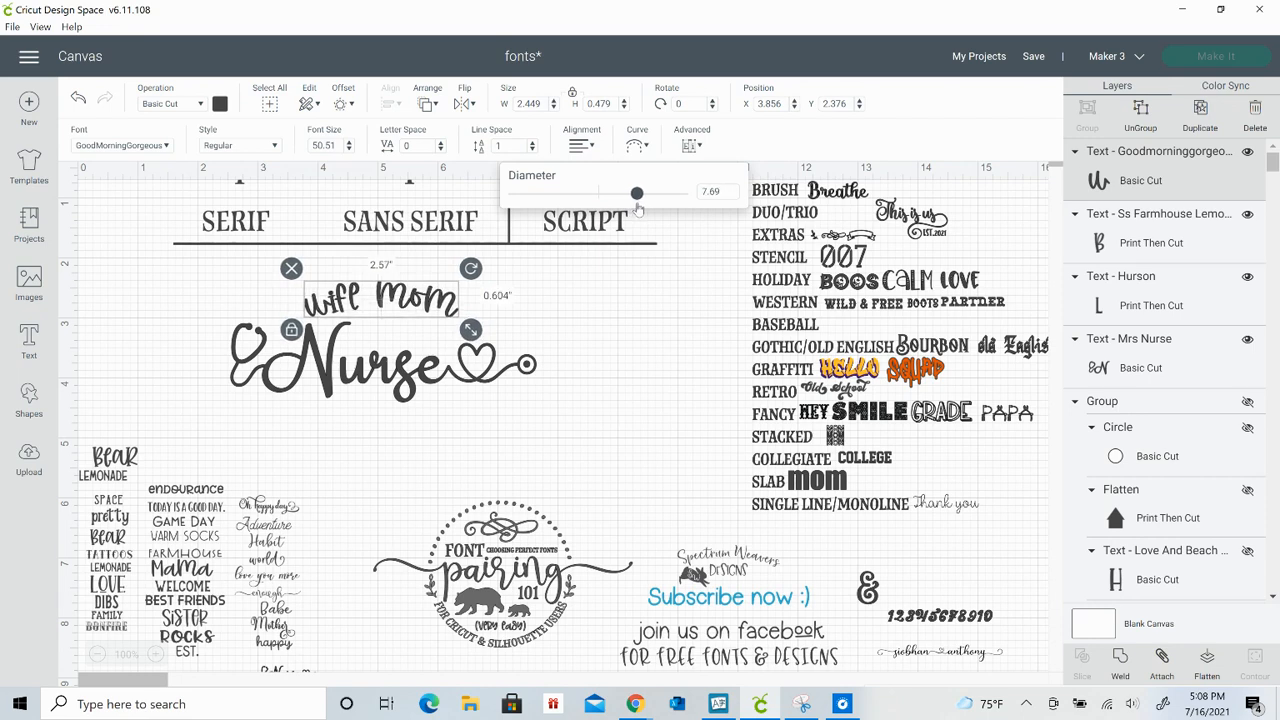
{"action": "left_click_drag", "start_coordinate": [638, 208], "coordinate": [642, 210]}
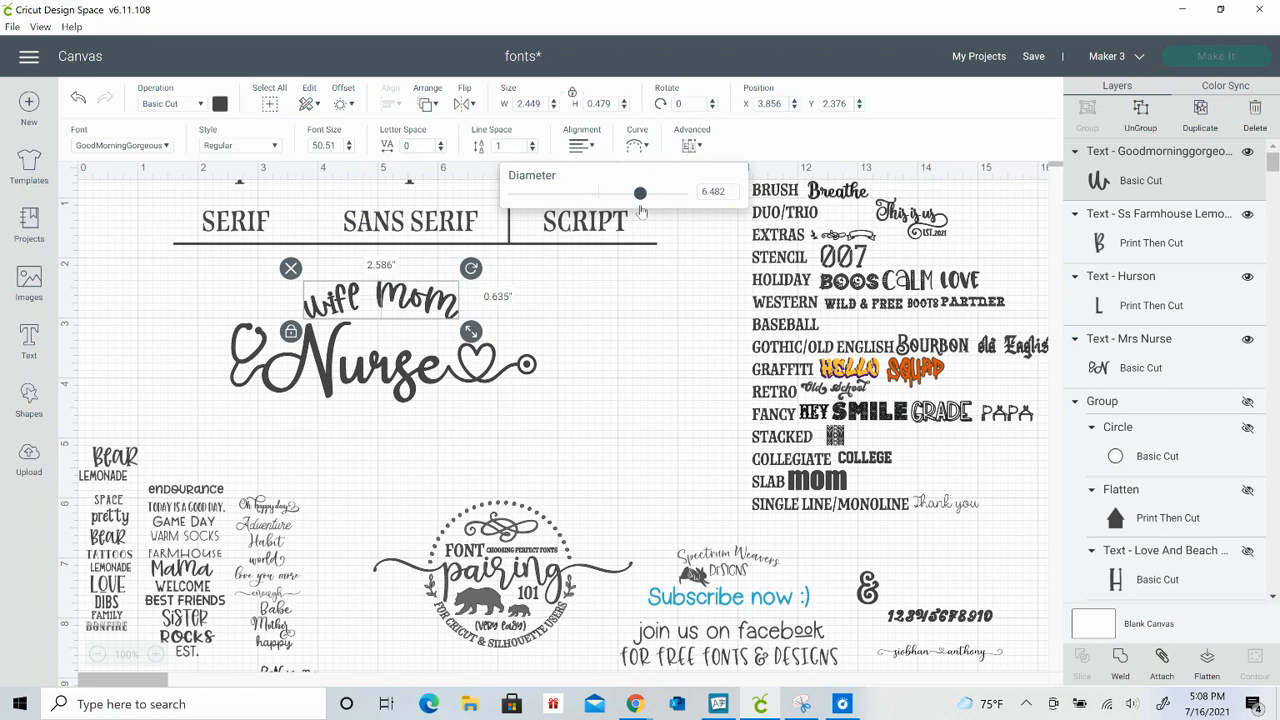
{"action": "left_click", "coordinate": [434, 449]}
{"action": "left_click_drag", "start_coordinate": [417, 305], "coordinate": [424, 307]}
{"action": "left_click", "coordinate": [390, 468]}
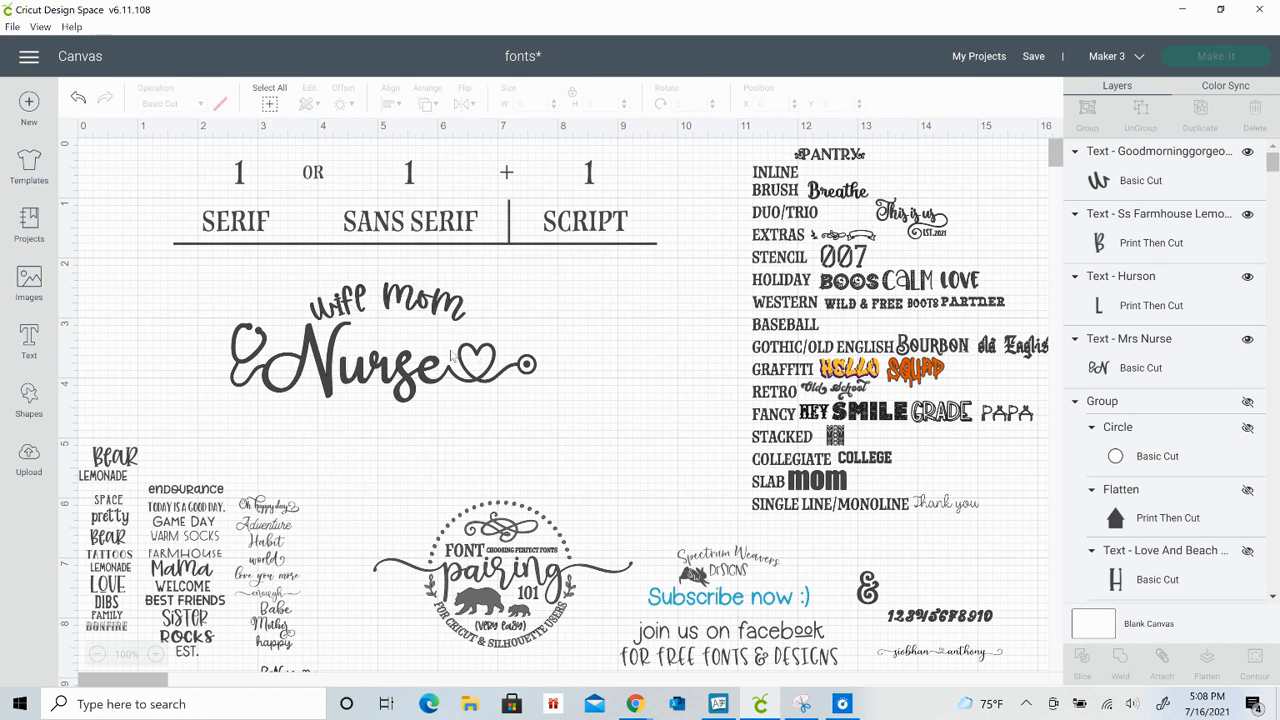
Flatten the curve of "wife mom" to a diameter of about 8.38 and raise the text slightly above Nurse
{"action": "left_click", "coordinate": [394, 307]}
{"action": "left_click", "coordinate": [638, 146]}
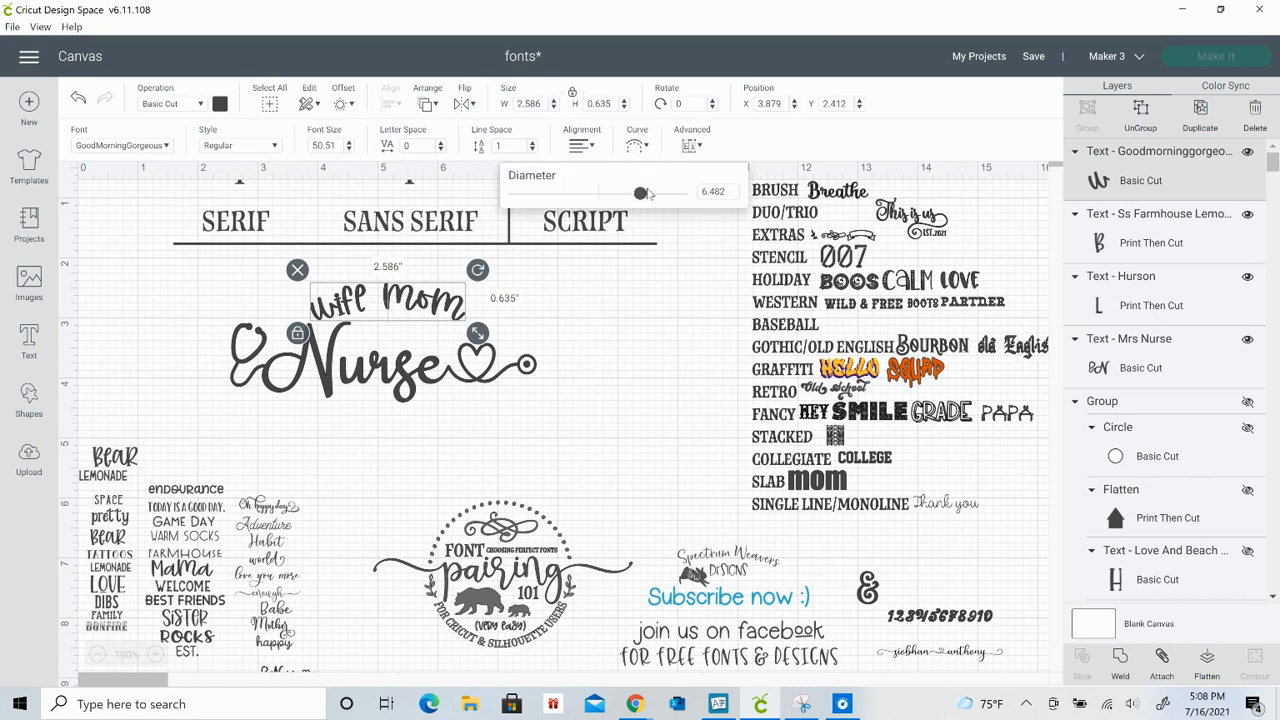
{"action": "left_click_drag", "start_coordinate": [640, 193], "coordinate": [635, 193]}
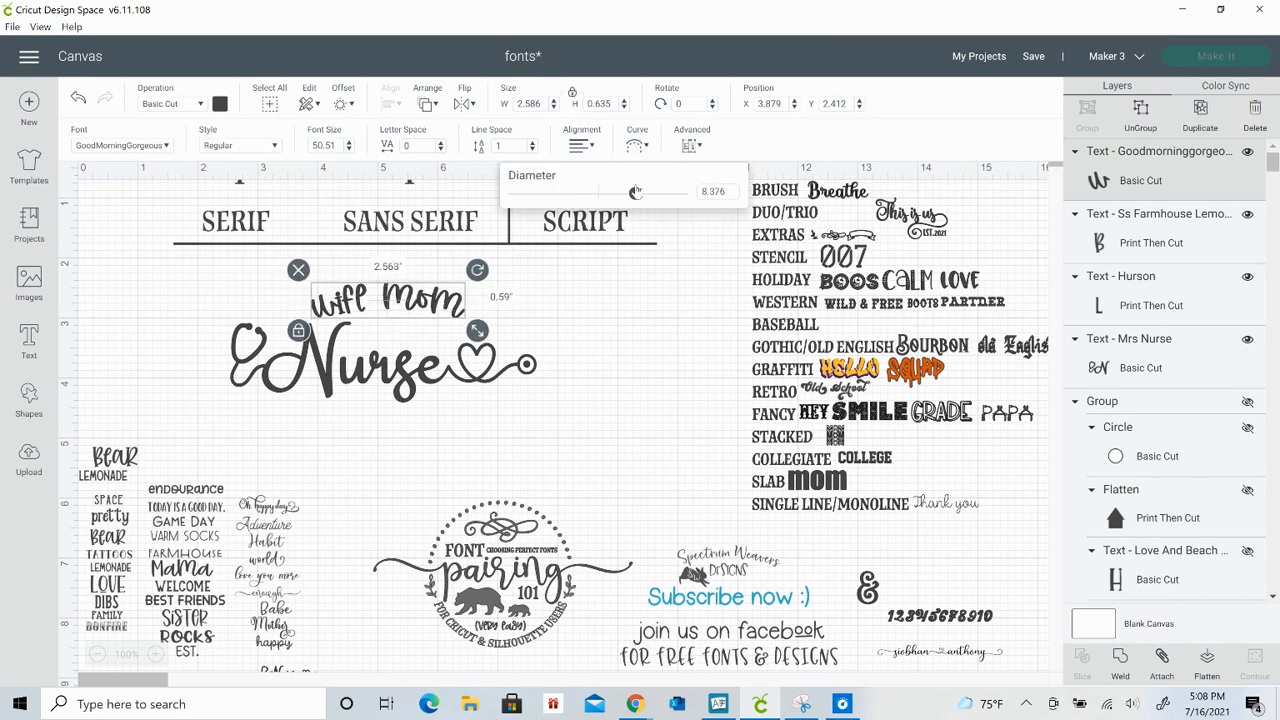
{"action": "left_click", "coordinate": [399, 440]}
{"action": "left_click_drag", "start_coordinate": [388, 296], "coordinate": [392, 289]}
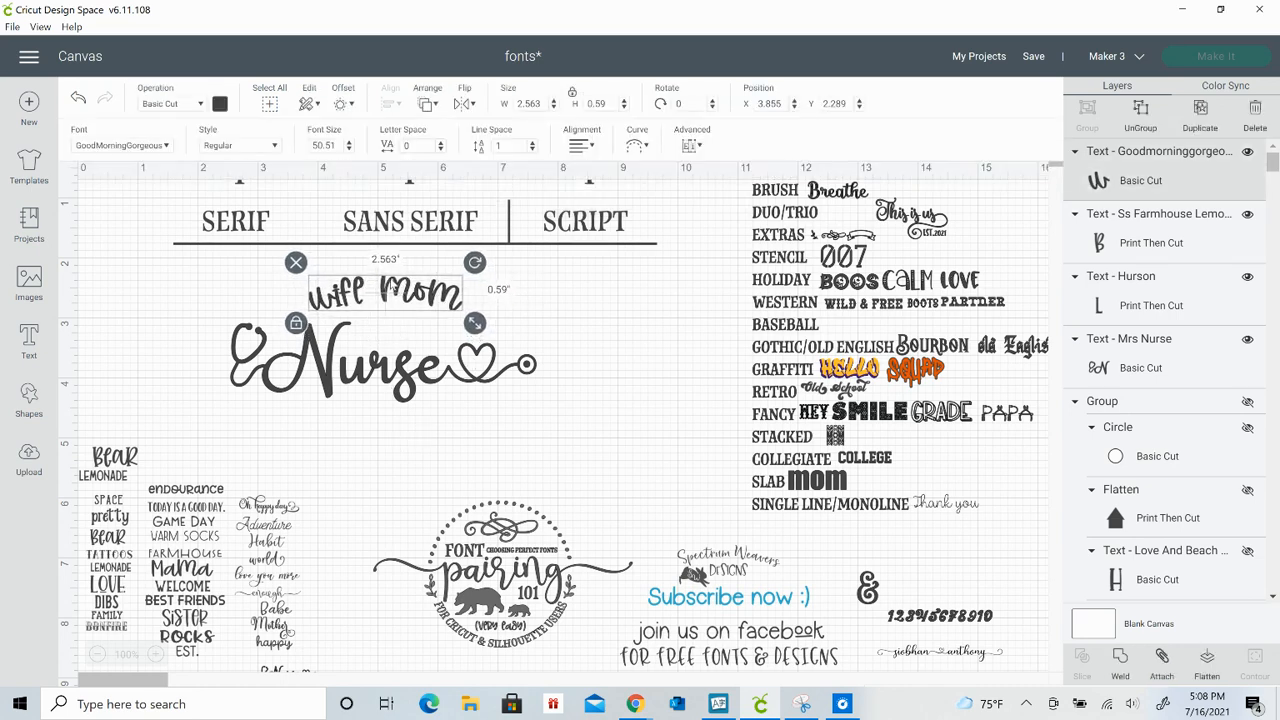
{"action": "left_click", "coordinate": [386, 497]}
{"action": "left_click_drag", "start_coordinate": [386, 388], "coordinate": [388, 258]}
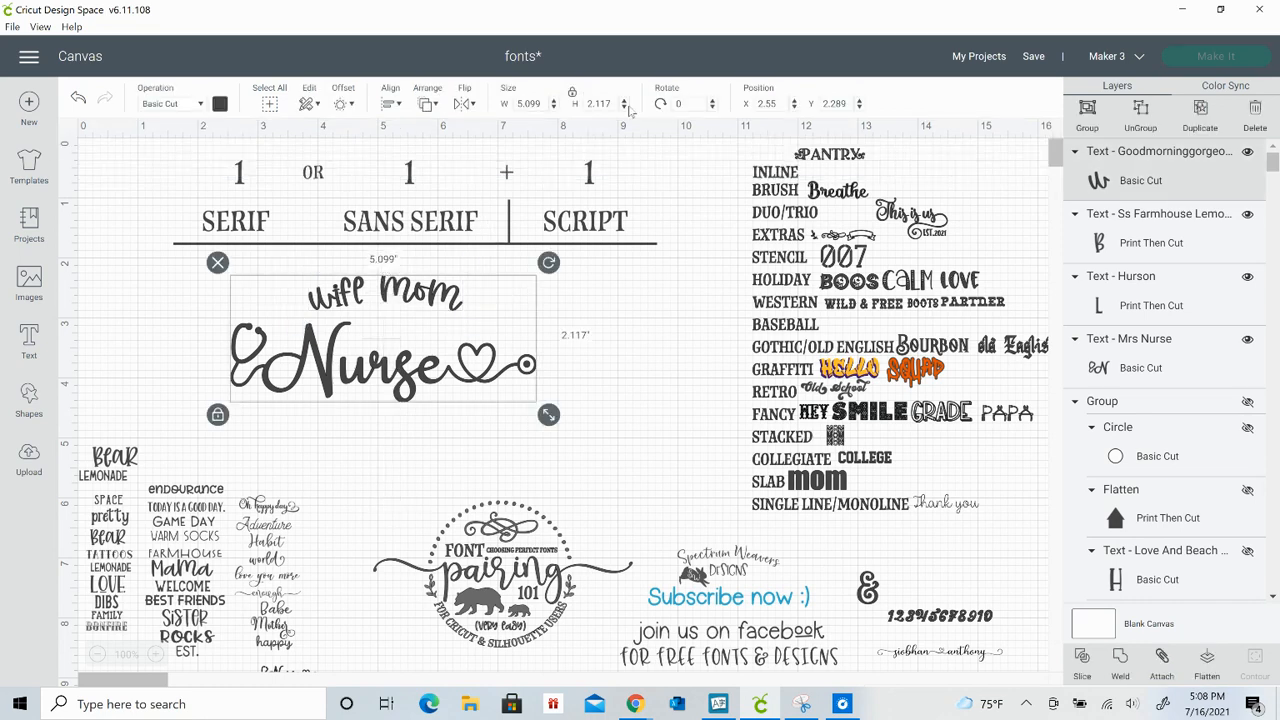
{"action": "left_click", "coordinate": [645, 282]}
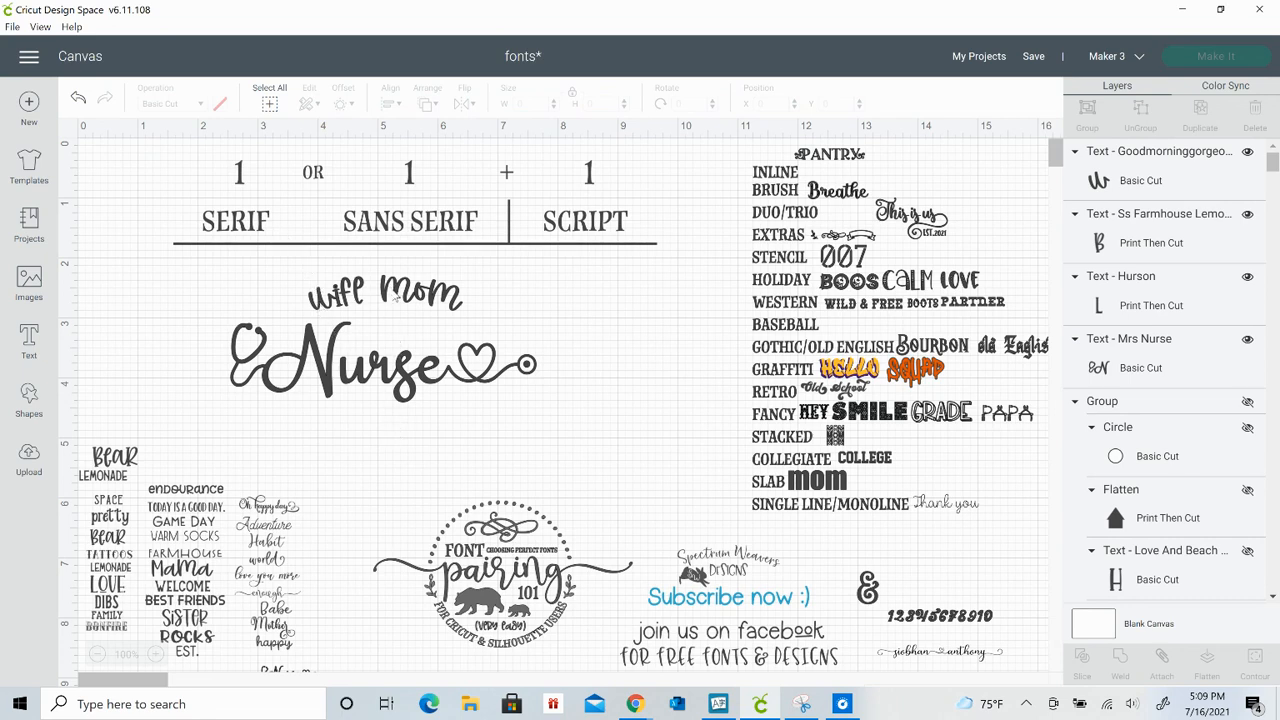
Move "wife mom" slightly closer to the word Nurse and group the two texts
{"action": "left_click", "coordinate": [395, 295]}
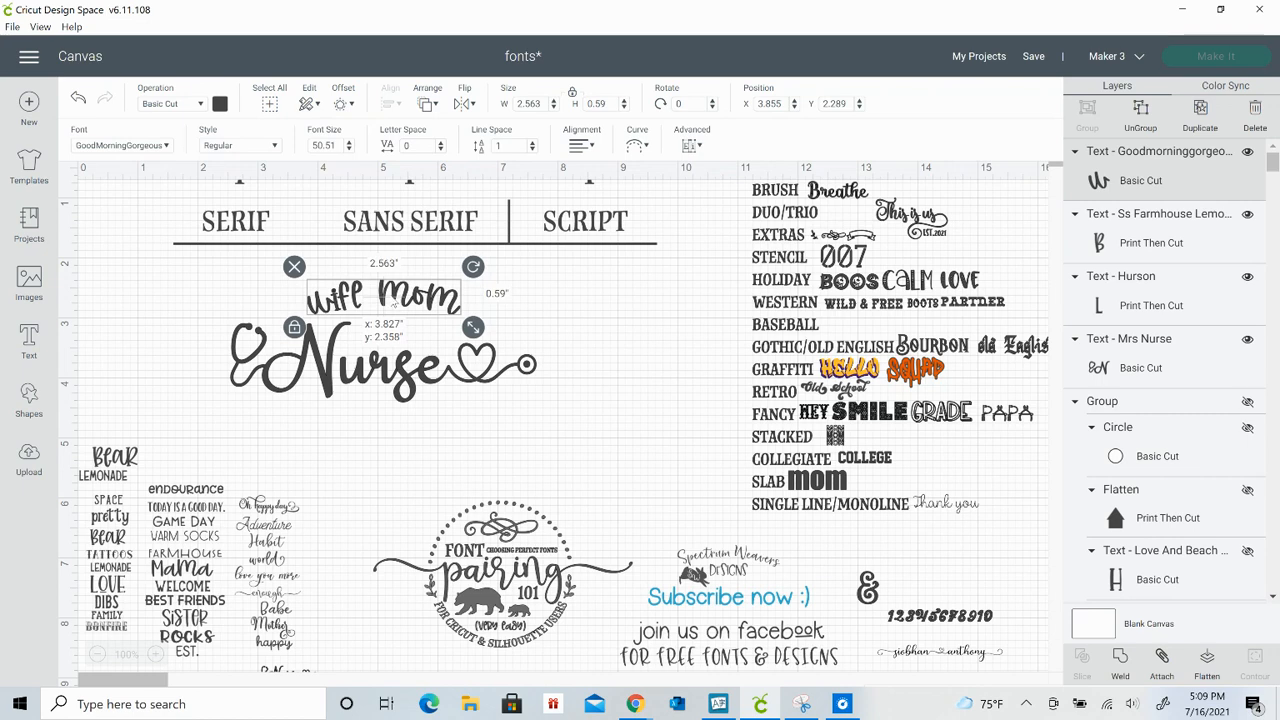
{"action": "left_click_drag", "start_coordinate": [391, 451], "coordinate": [397, 262]}
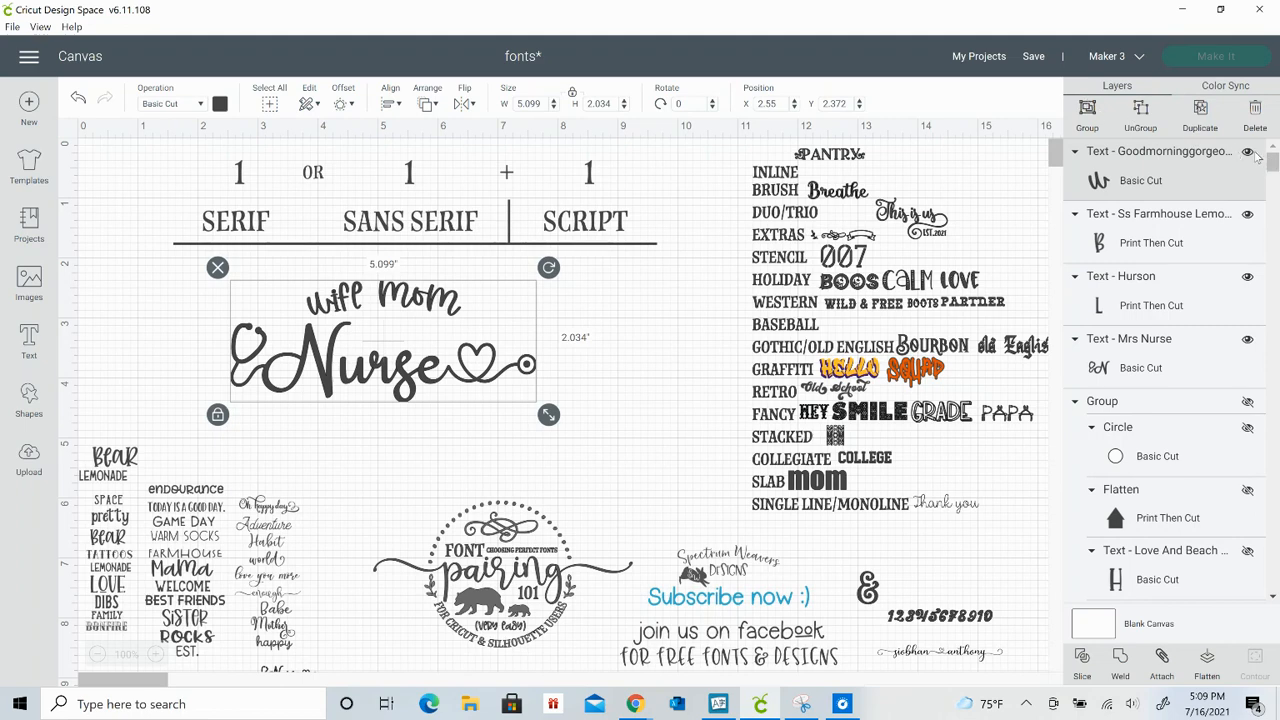
{"action": "left_click", "coordinate": [1088, 108]}
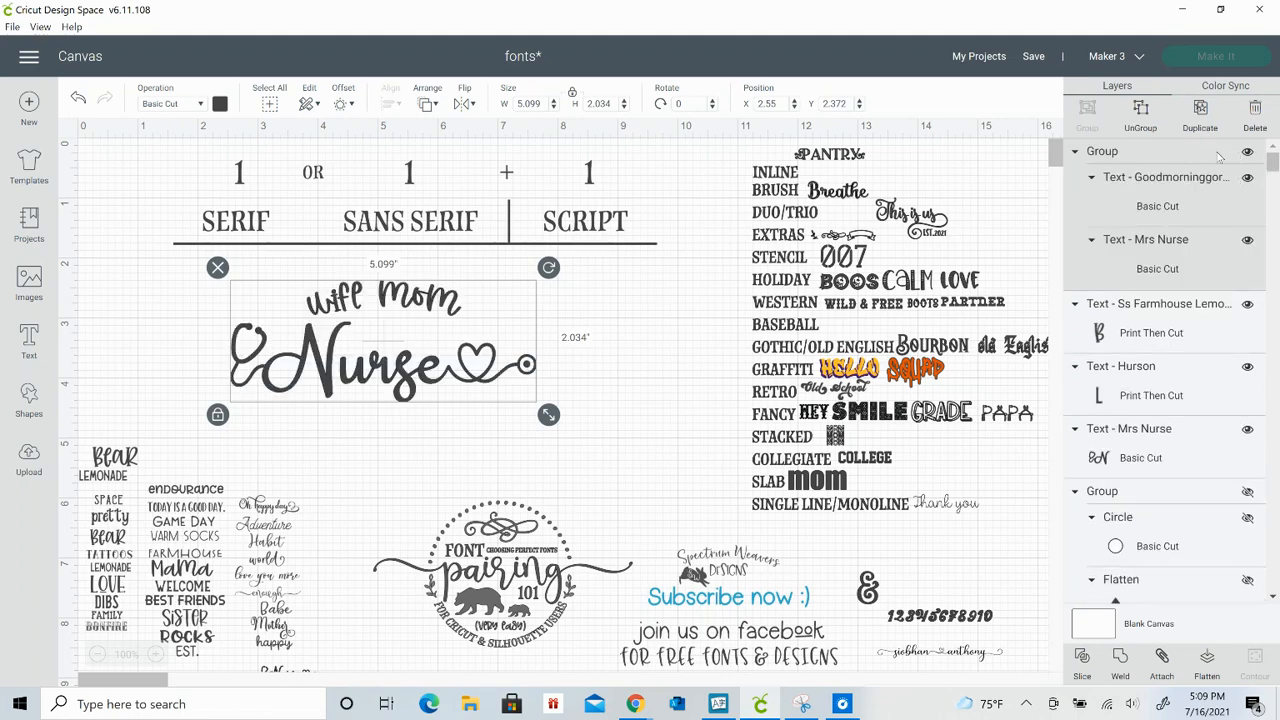
Toggle the visibility of "wife mom" and hide the whole wife mom Nurse group
{"action": "left_click", "coordinate": [1248, 180]}
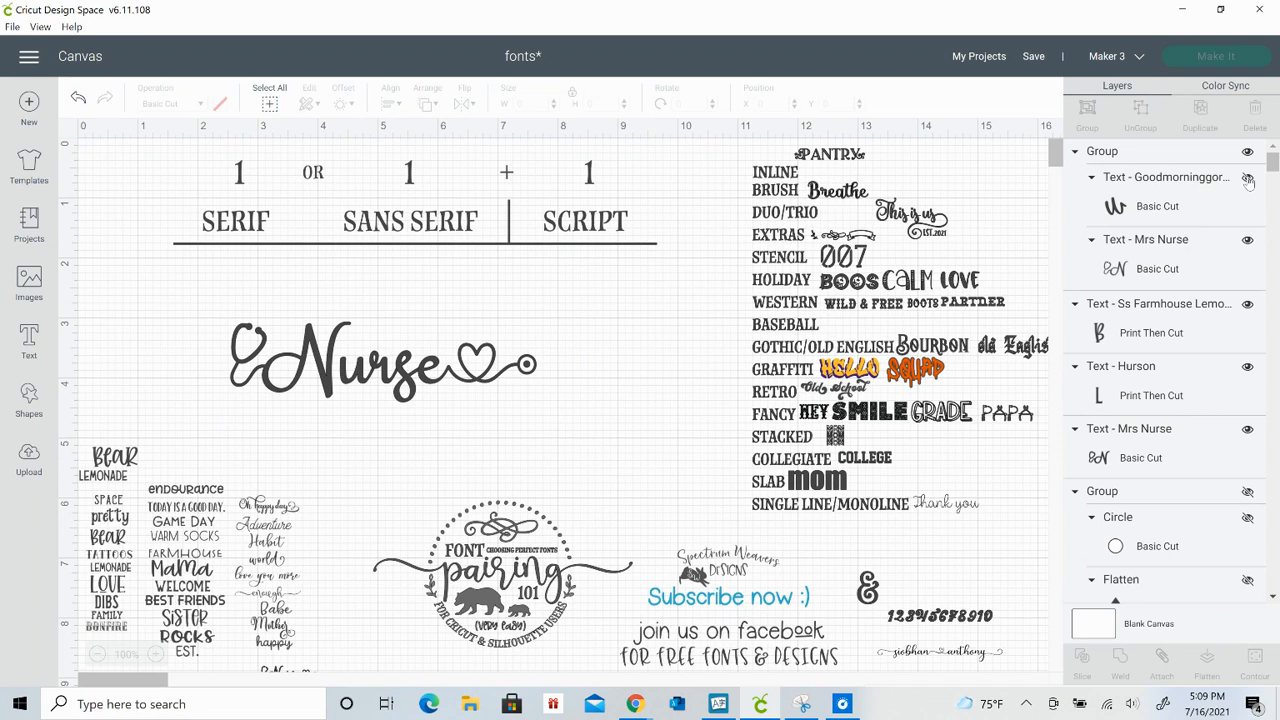
{"action": "left_click", "coordinate": [1248, 178]}
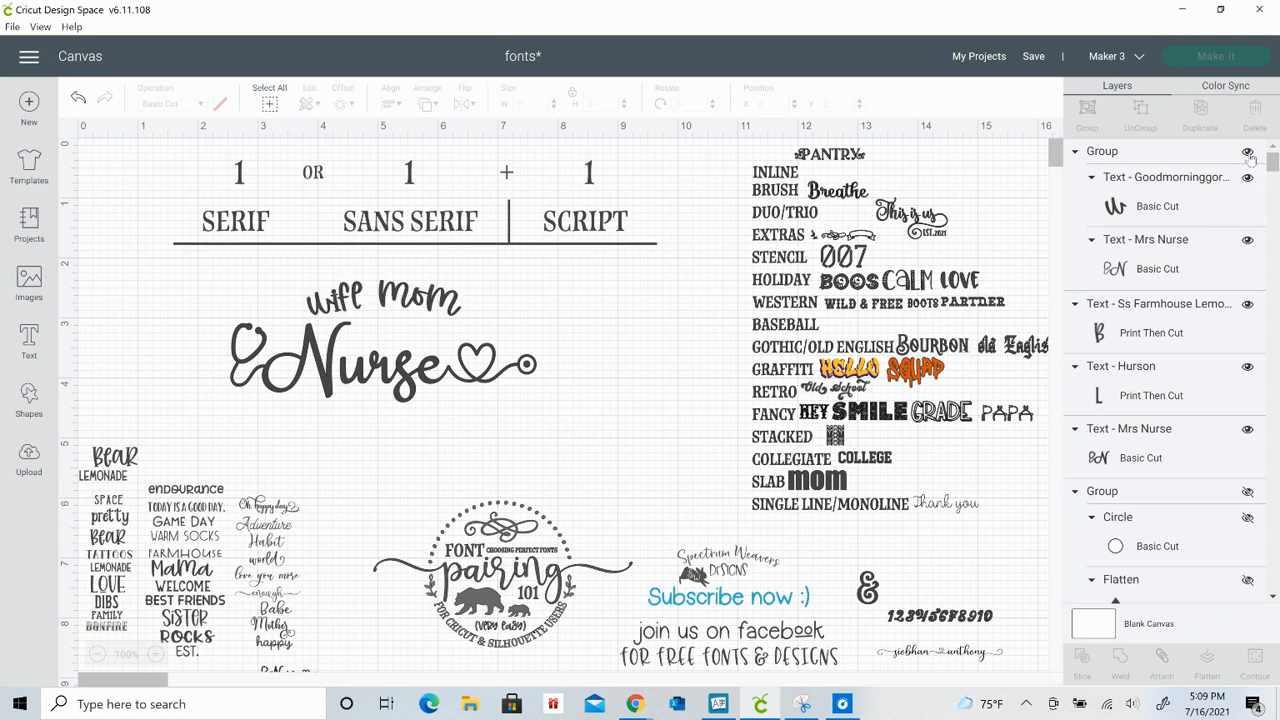
{"action": "left_click", "coordinate": [1248, 152]}
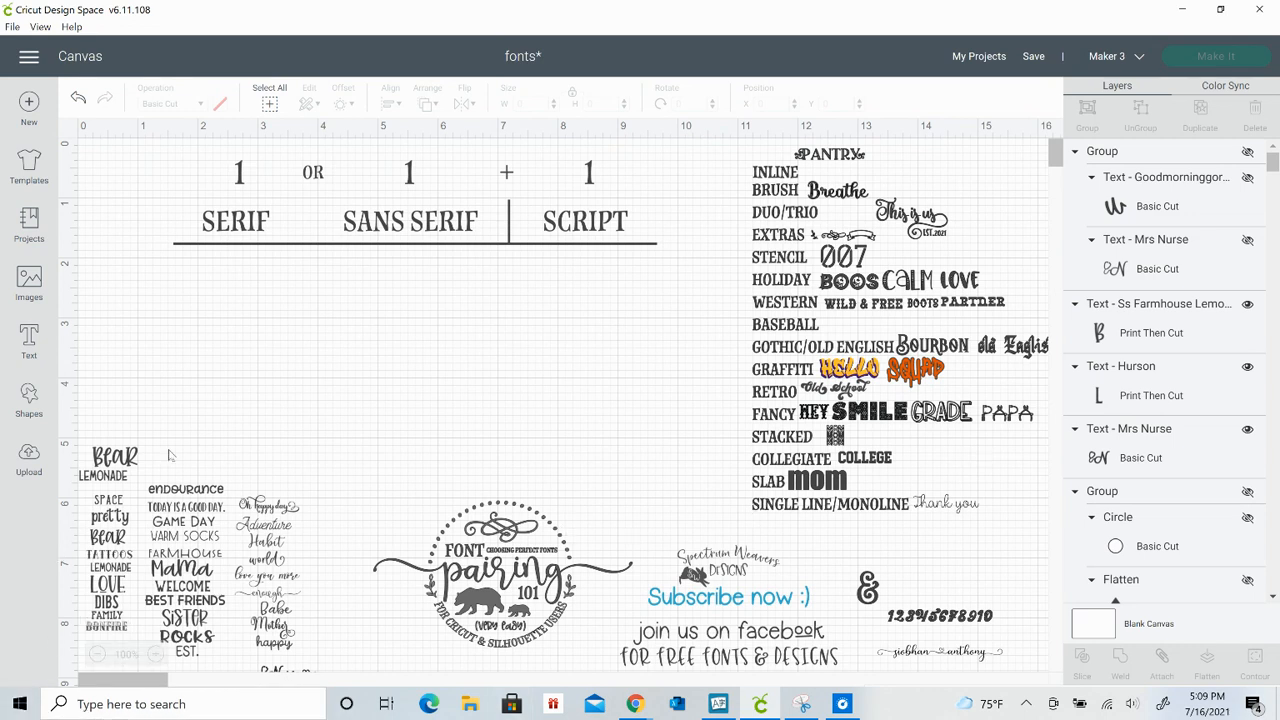
Place the TATTOOS sample below the SANS SERIF heading, enlarged to about 2.53 in wide, and move the "enough" script sample beneath it
{"action": "left_click", "coordinate": [118, 556]}
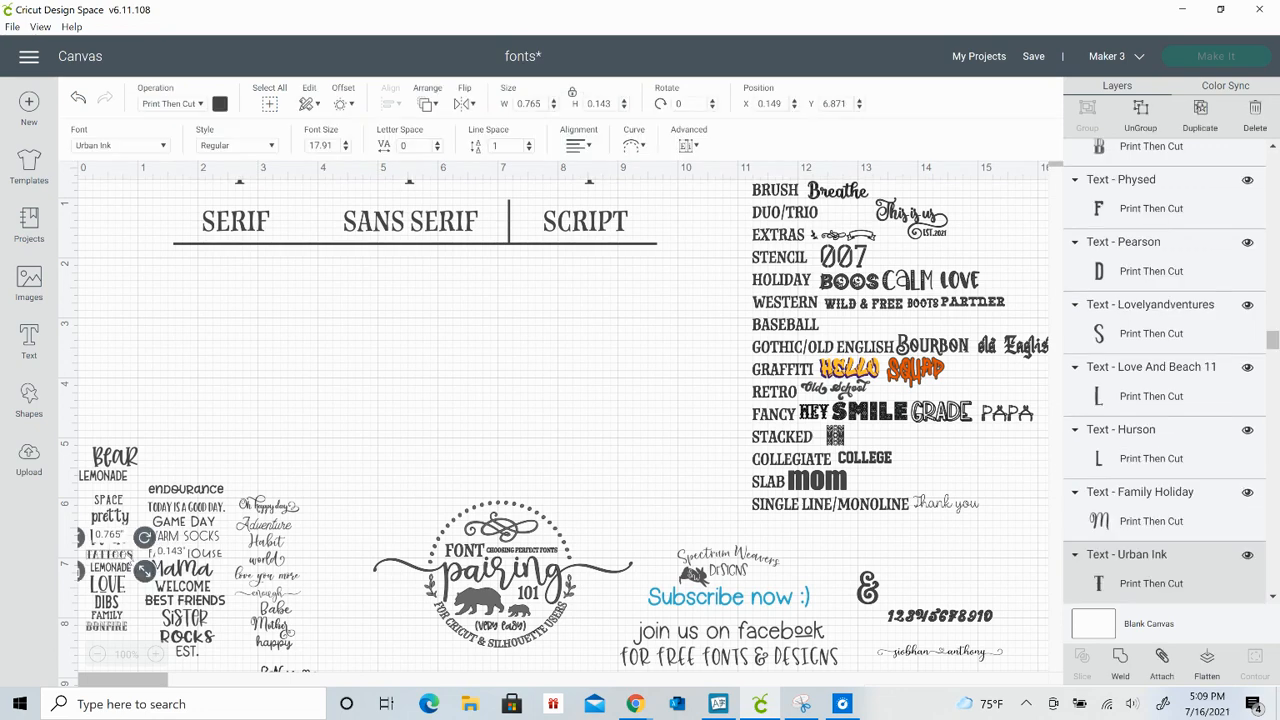
{"action": "left_click_drag", "start_coordinate": [118, 556], "coordinate": [481, 320]}
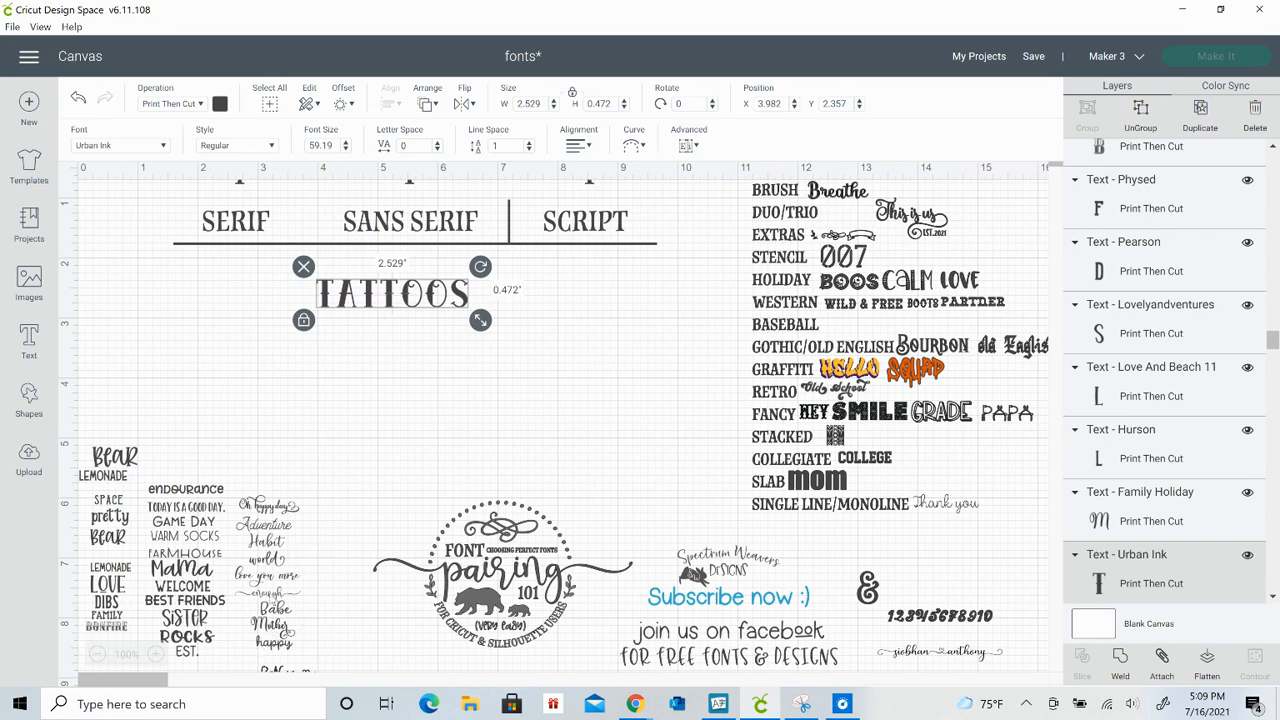
{"action": "left_click_drag", "start_coordinate": [274, 587], "coordinate": [420, 369]}
Replace the "enough" sample's text with "ret" in the Wholestory font
{"action": "double_click", "coordinate": [424, 360]}
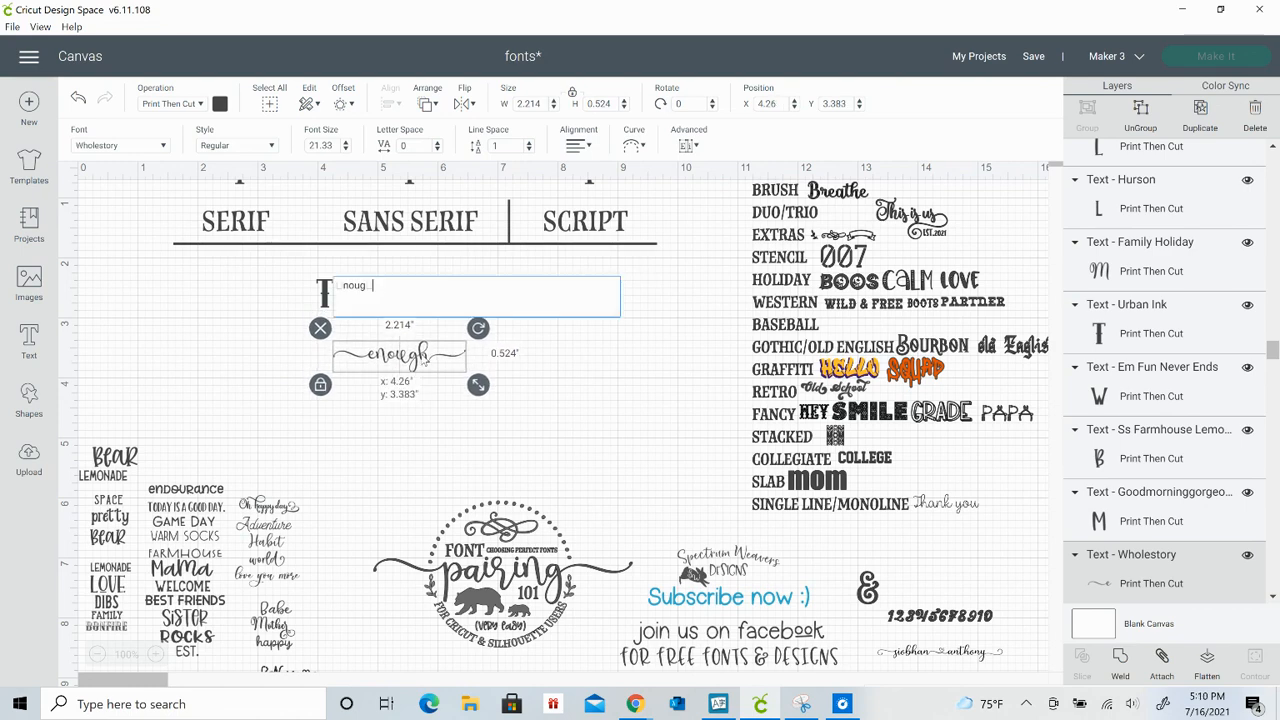
{"action": "key", "text": "BackSpace"}
{"action": "key", "text": "BackSpace"}
{"action": "key", "text": "BackSpace"}
{"action": "key", "text": "BackSpace"}
{"action": "key", "text": "BackSpace"}
{"action": "key", "text": "BackSpace"}
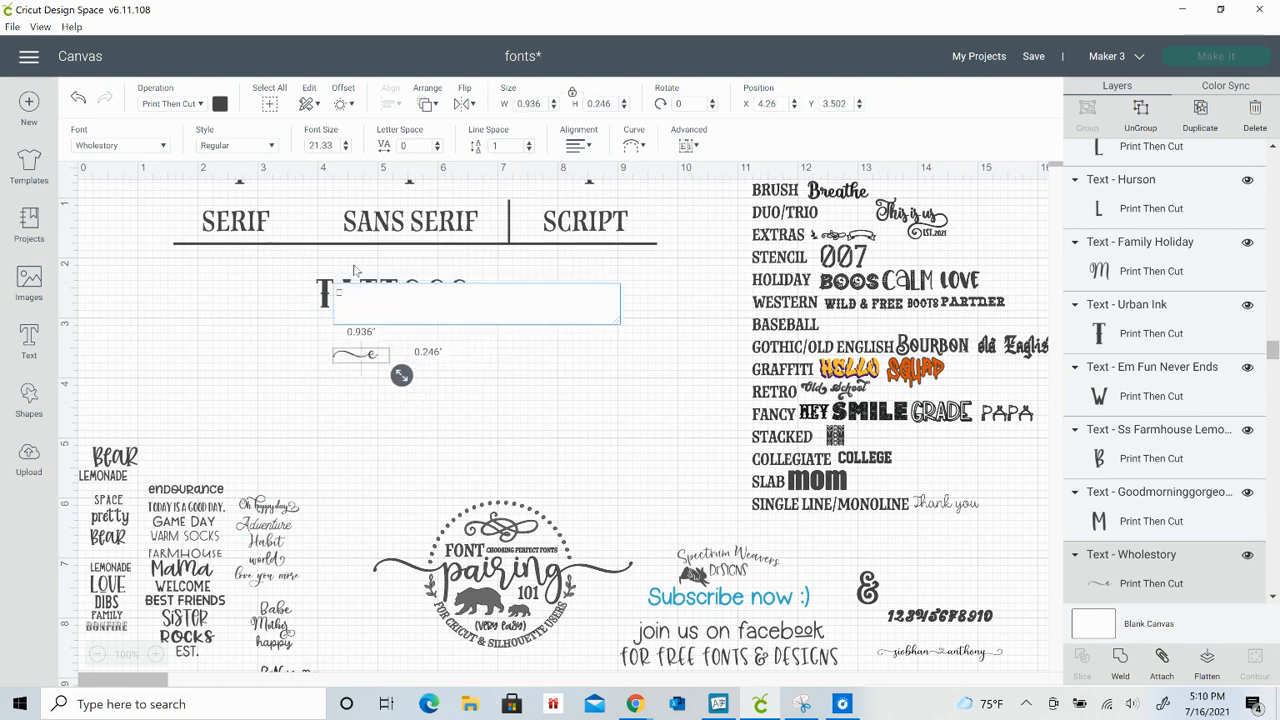
{"action": "type", "text": "ret"}
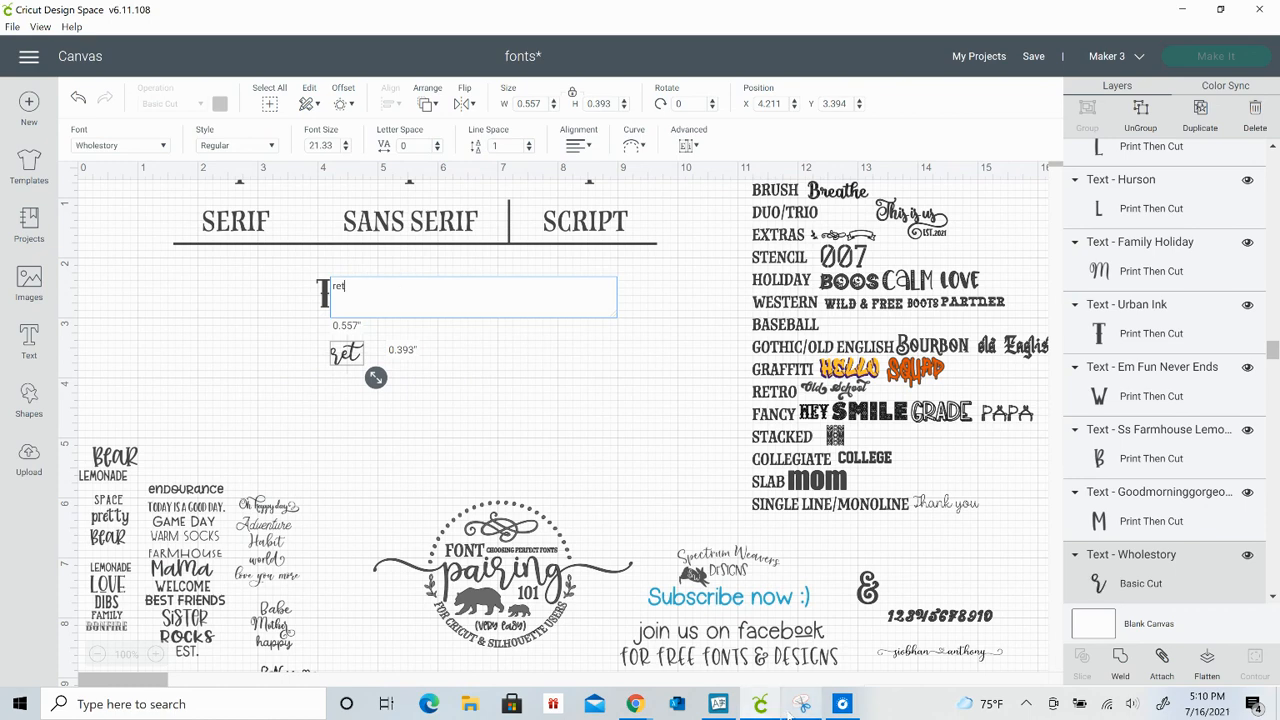
Copy the Wholestory tailed y (U+F032) from UI Character Map, paste it after "ret" in Cricut Design Space, and add a second t
{"action": "left_click", "coordinate": [718, 704]}
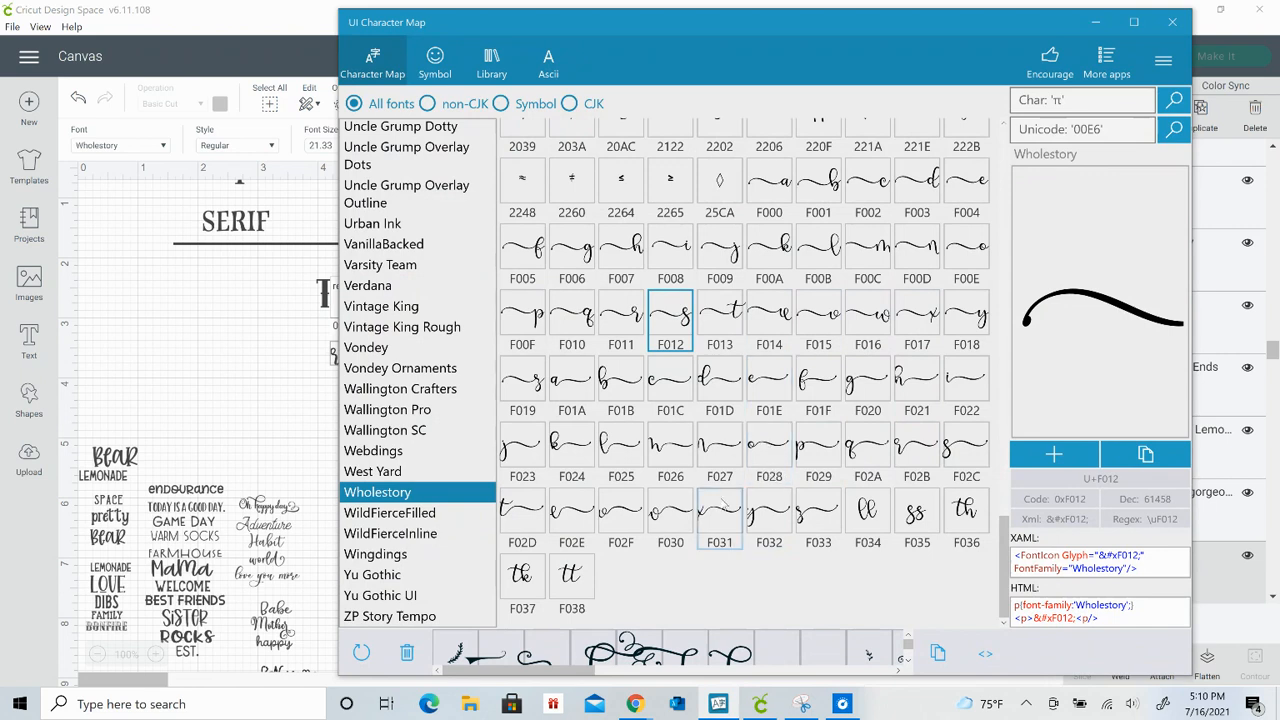
{"action": "left_click", "coordinate": [769, 515]}
{"action": "left_click", "coordinate": [1063, 458]}
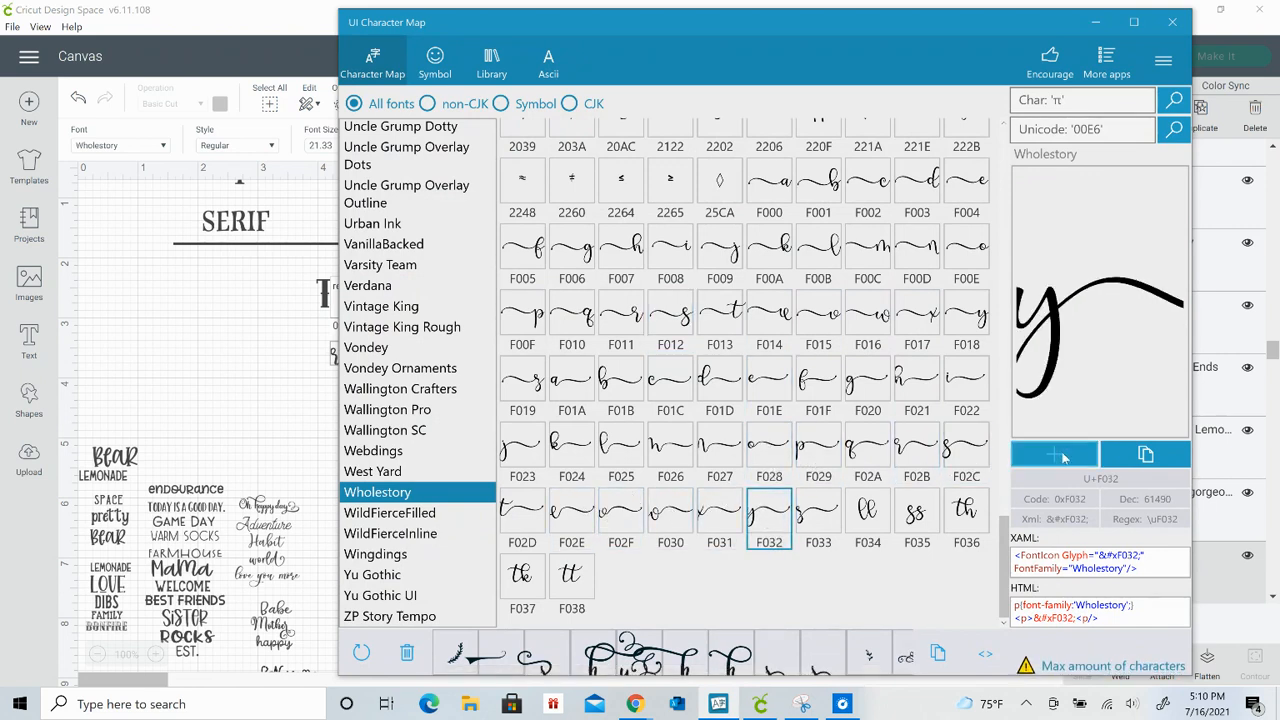
{"action": "left_click", "coordinate": [1145, 455]}
{"action": "left_click", "coordinate": [1097, 28]}
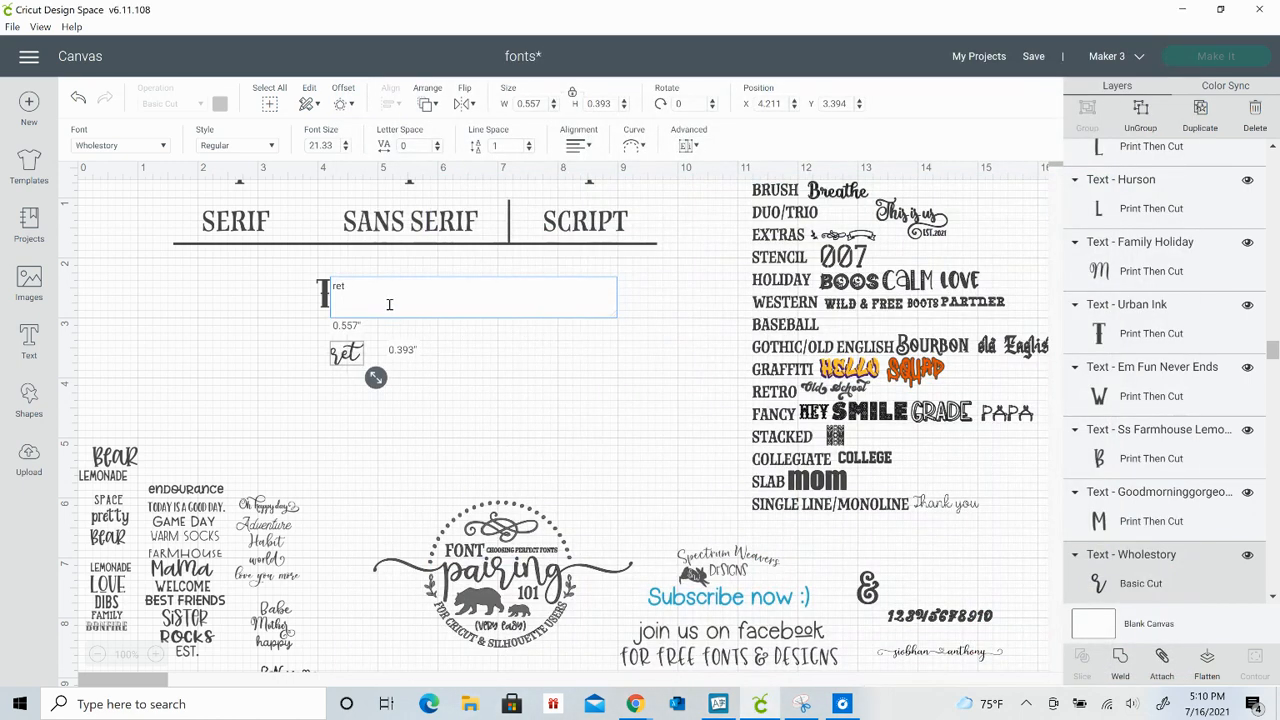
{"action": "key", "text": "ctrl+v"}
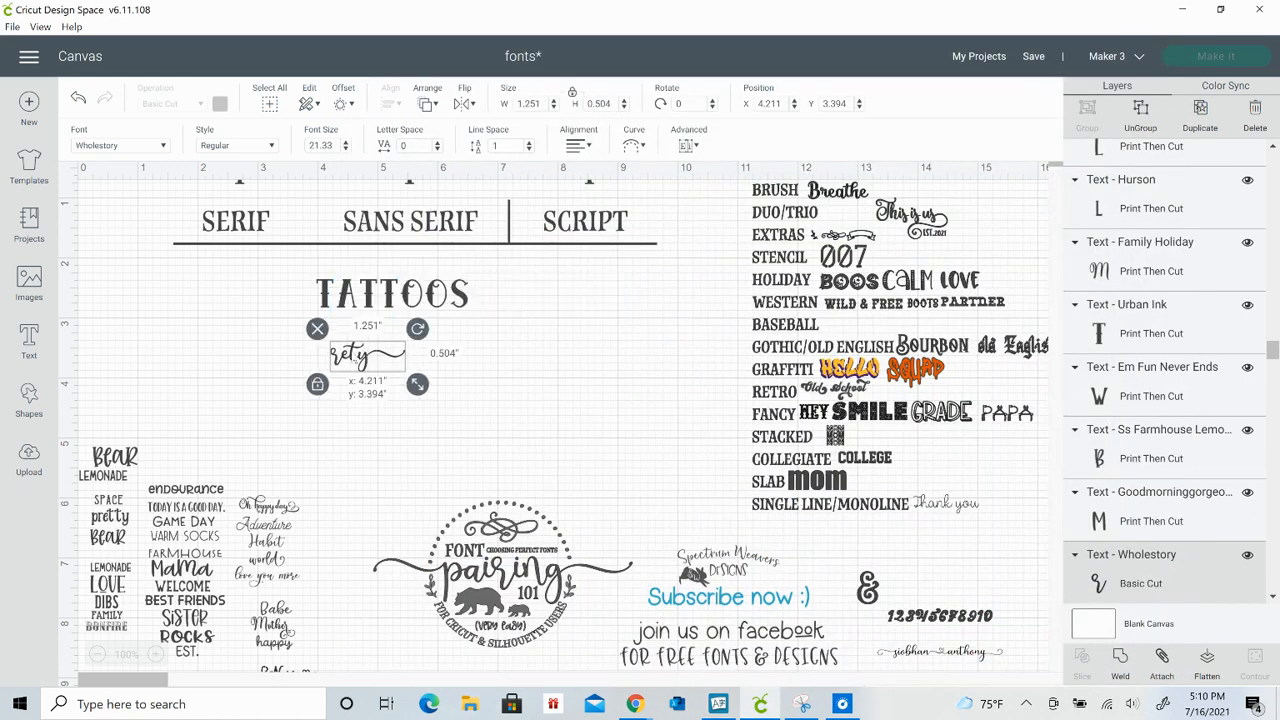
{"action": "left_click", "coordinate": [355, 357]}
{"action": "double_click", "coordinate": [355, 358]}
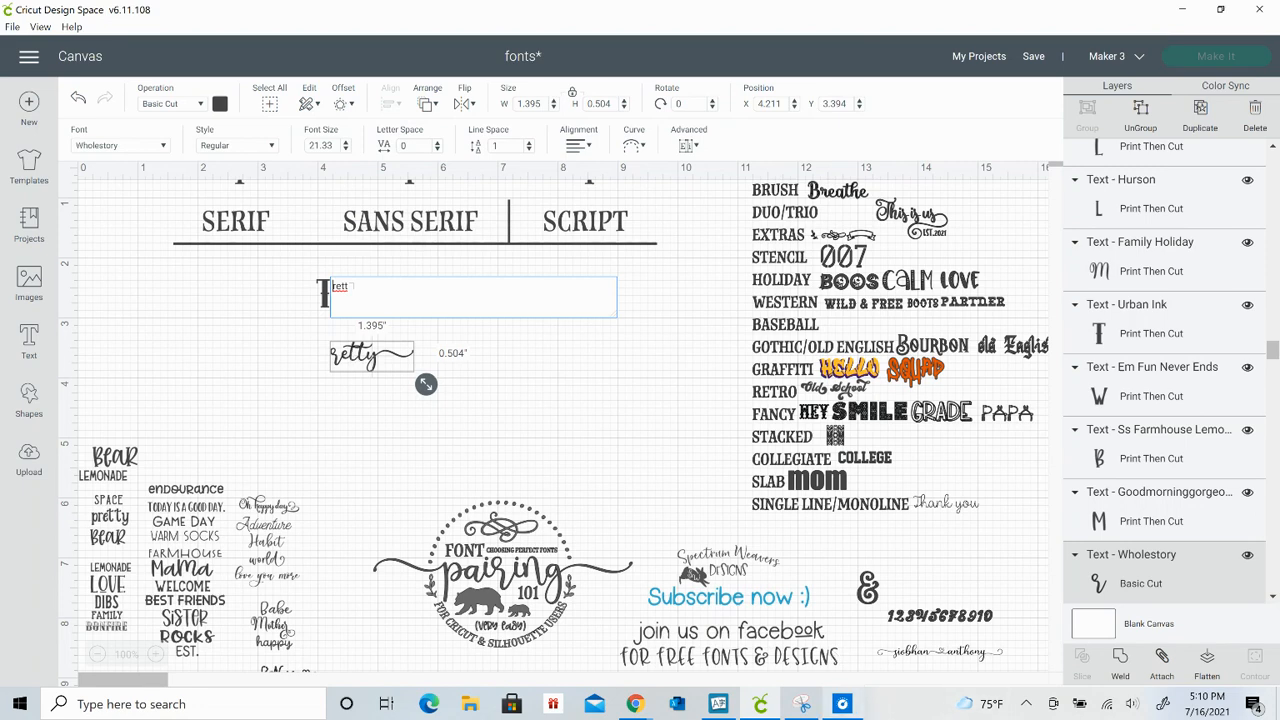
Switch to UI Character Map, copy the Wholestory tt ligature (U+F038), and return to Cricut Design Space
{"action": "left_click", "coordinate": [718, 704]}
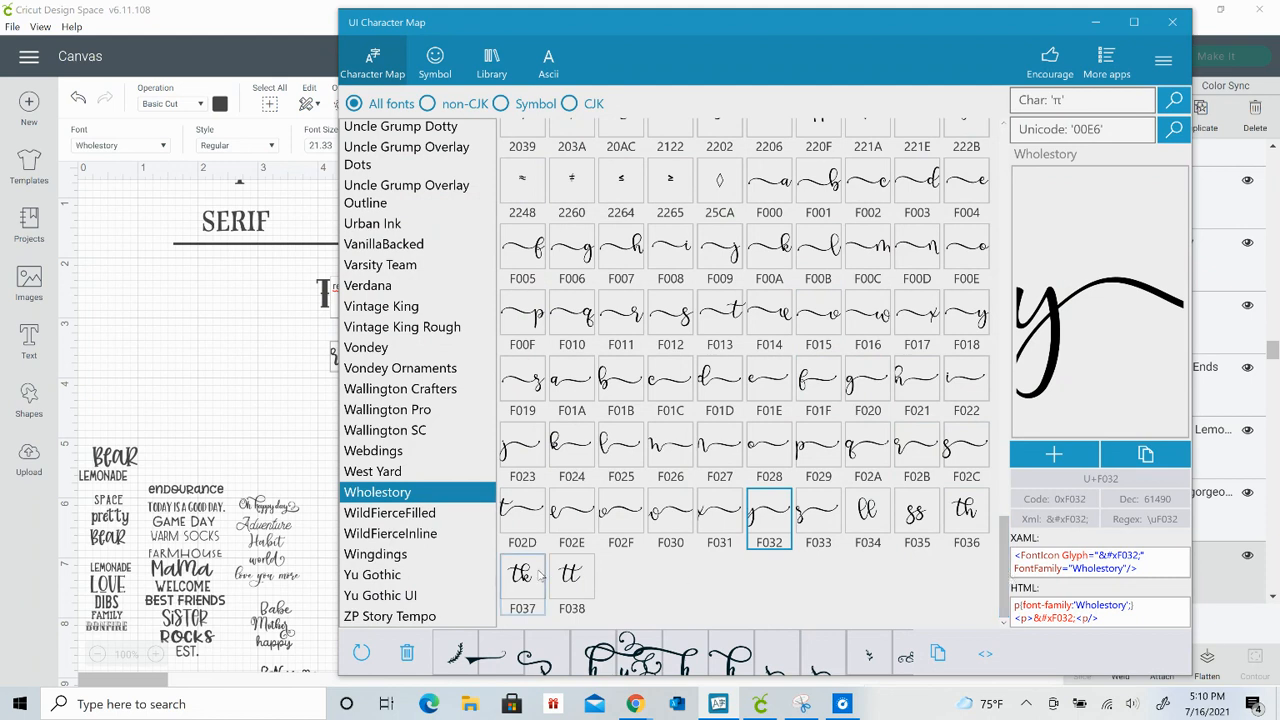
{"action": "left_click", "coordinate": [569, 576]}
{"action": "left_click", "coordinate": [1096, 453]}
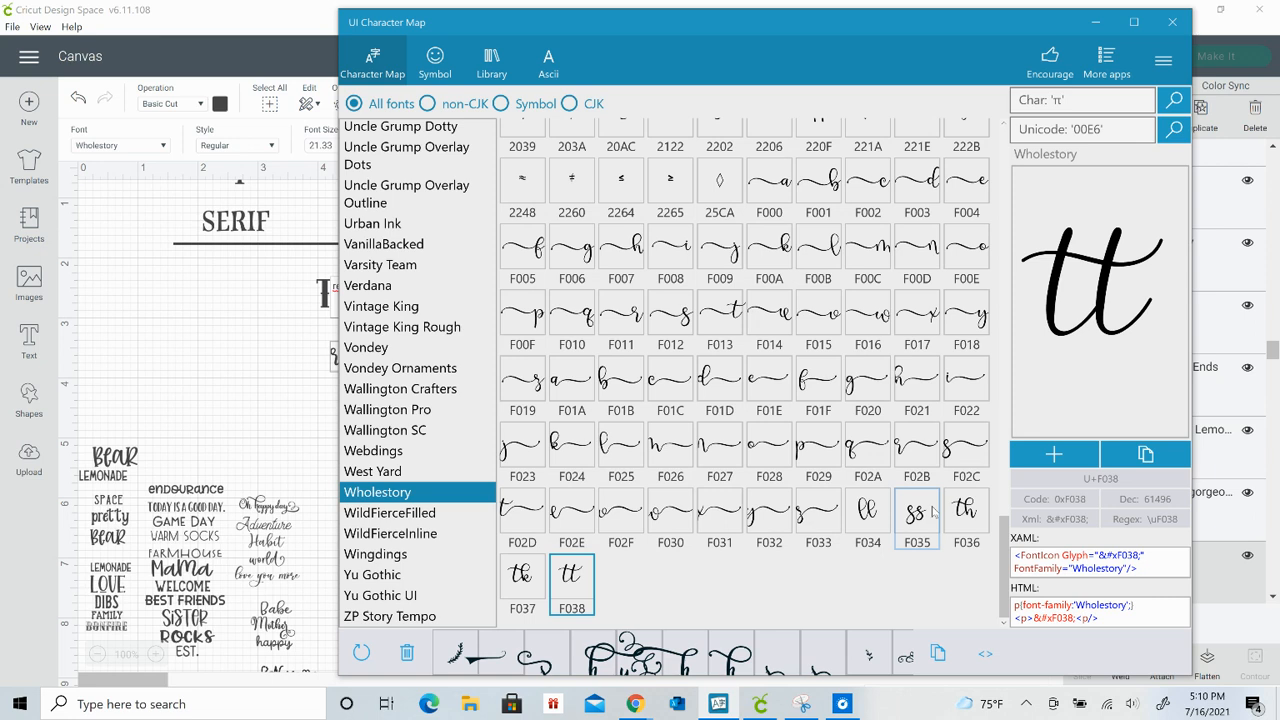
{"action": "left_click", "coordinate": [1056, 456]}
{"action": "left_click", "coordinate": [1137, 460]}
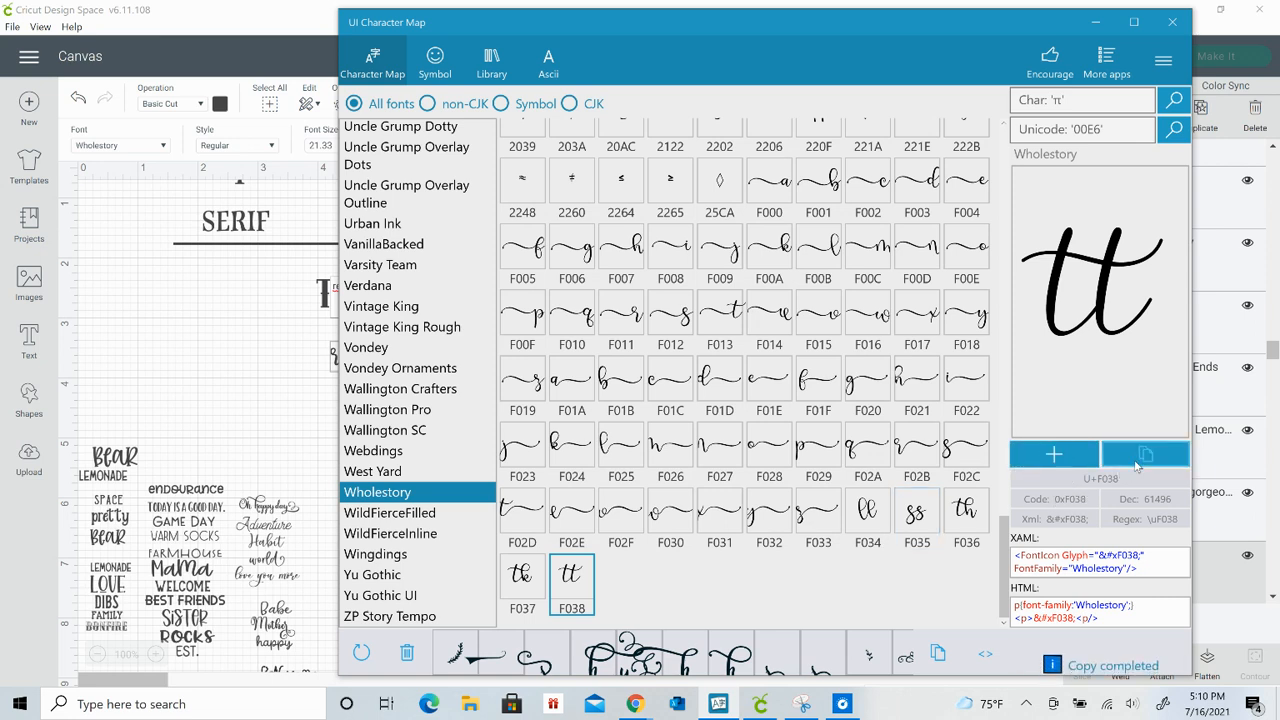
{"action": "left_click", "coordinate": [1100, 24]}
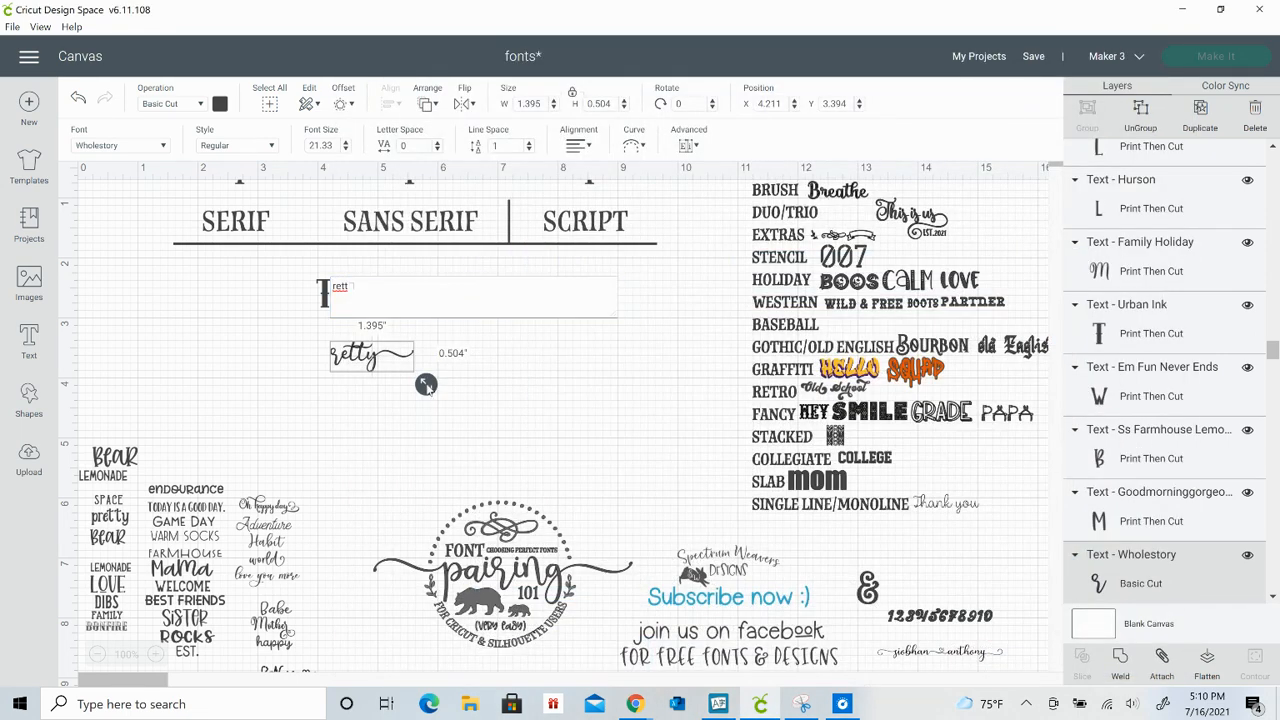
Enlarge the "retty" text to about 4.81 in wide and replace everything after "re" with the copied tt ligature
{"action": "left_click_drag", "start_coordinate": [426, 385], "coordinate": [630, 460]}
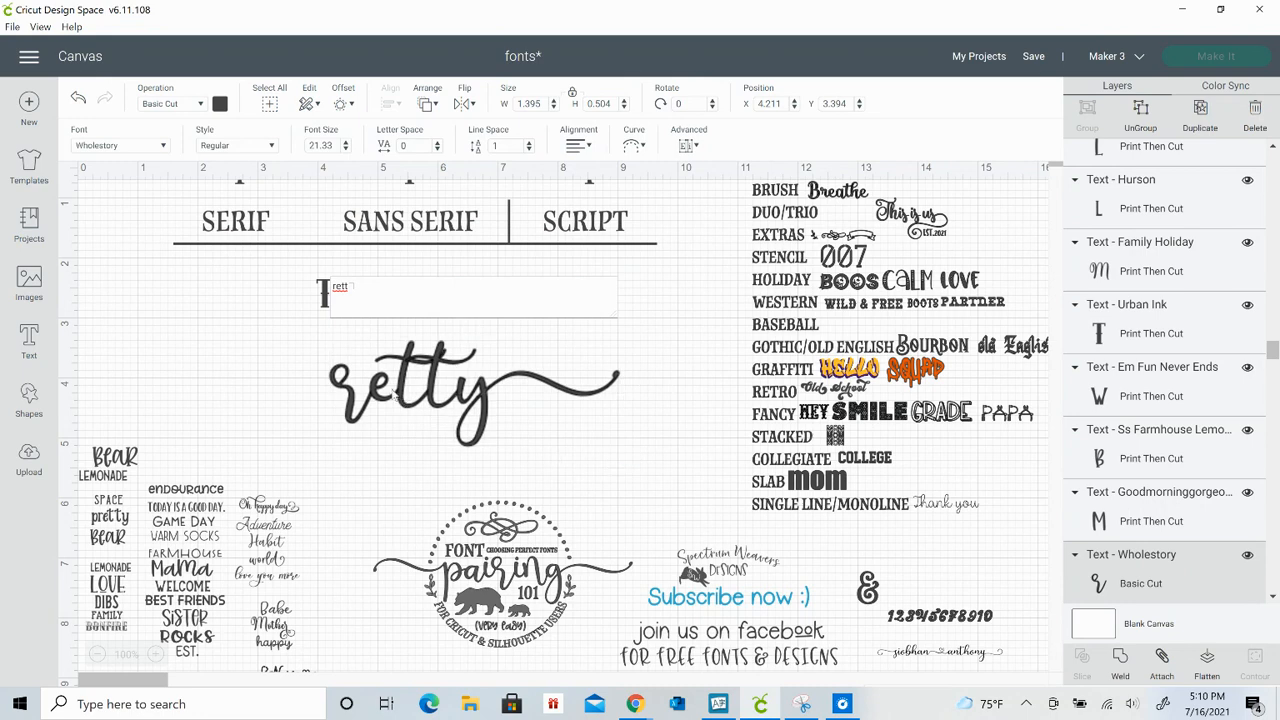
{"action": "left_click", "coordinate": [347, 286]}
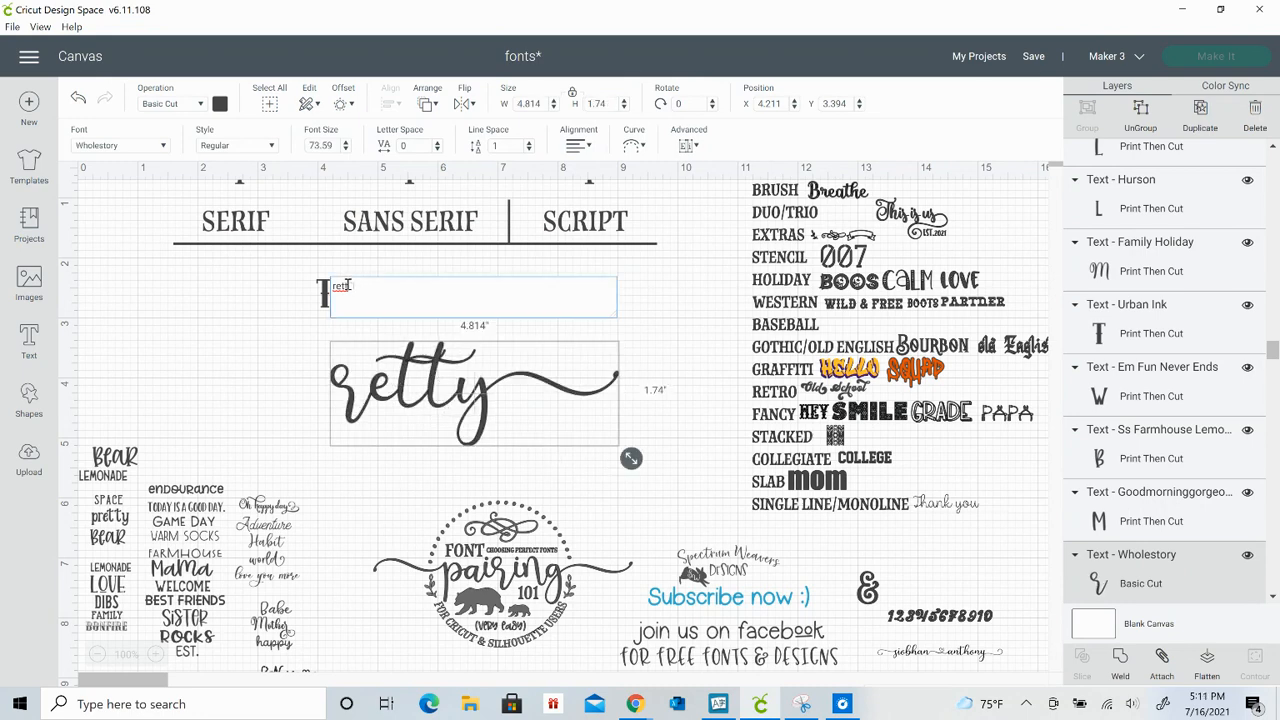
{"action": "key", "text": "BackSpace"}
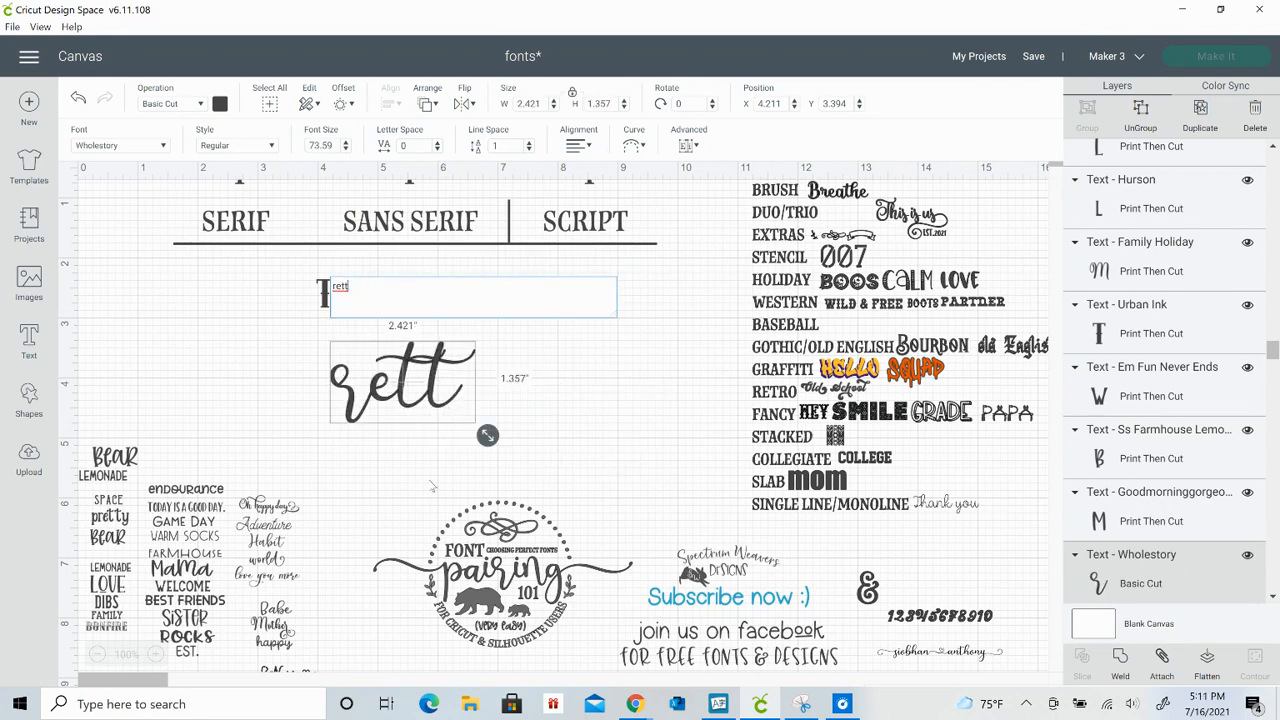
{"action": "key", "text": "BackSpace"}
{"action": "key", "text": "BackSpace"}
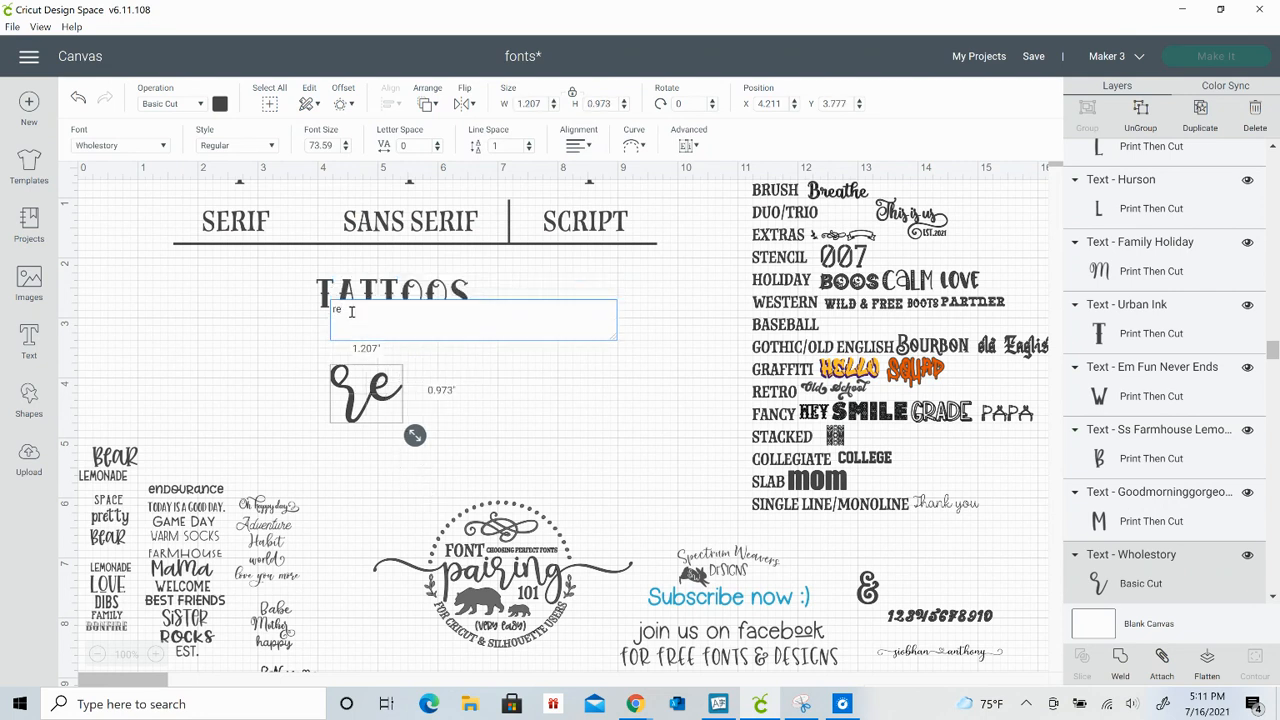
{"action": "type", "text": "tt"}
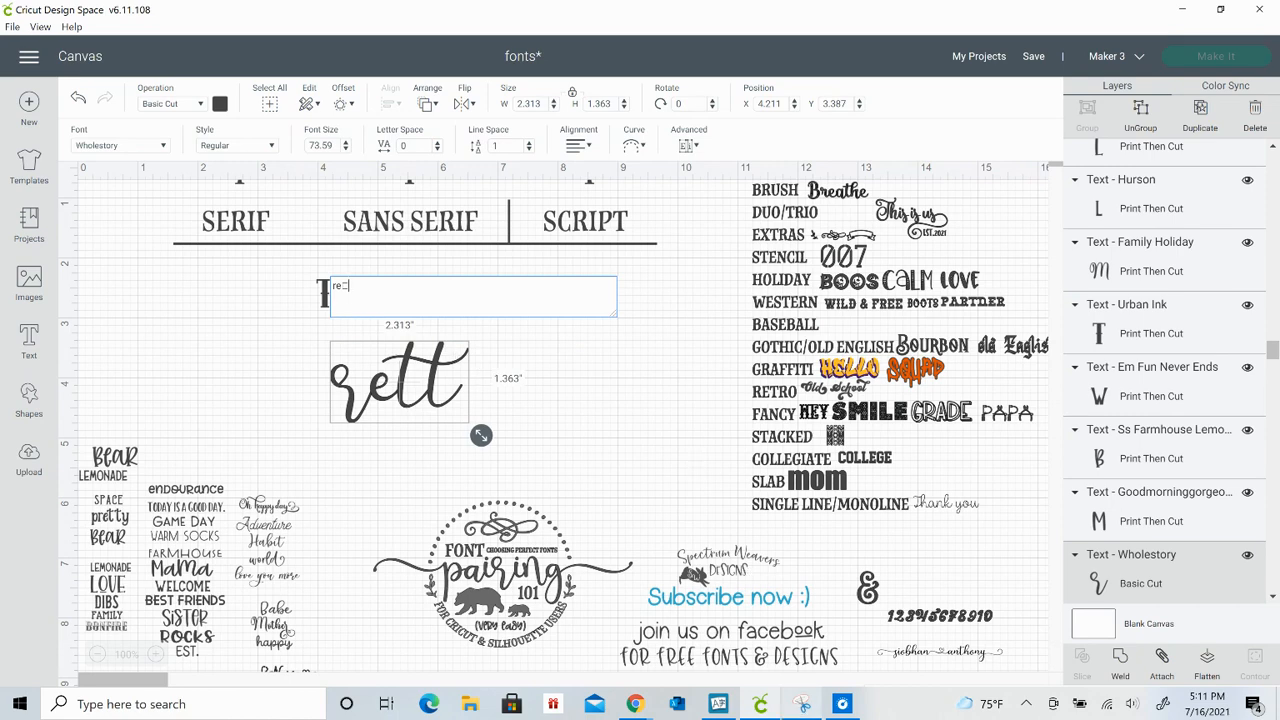
Copy the tailed y (U+F032) from UI Character Map again and paste it after the tt ligature in Cricut Design Space
{"action": "left_click", "coordinate": [718, 704]}
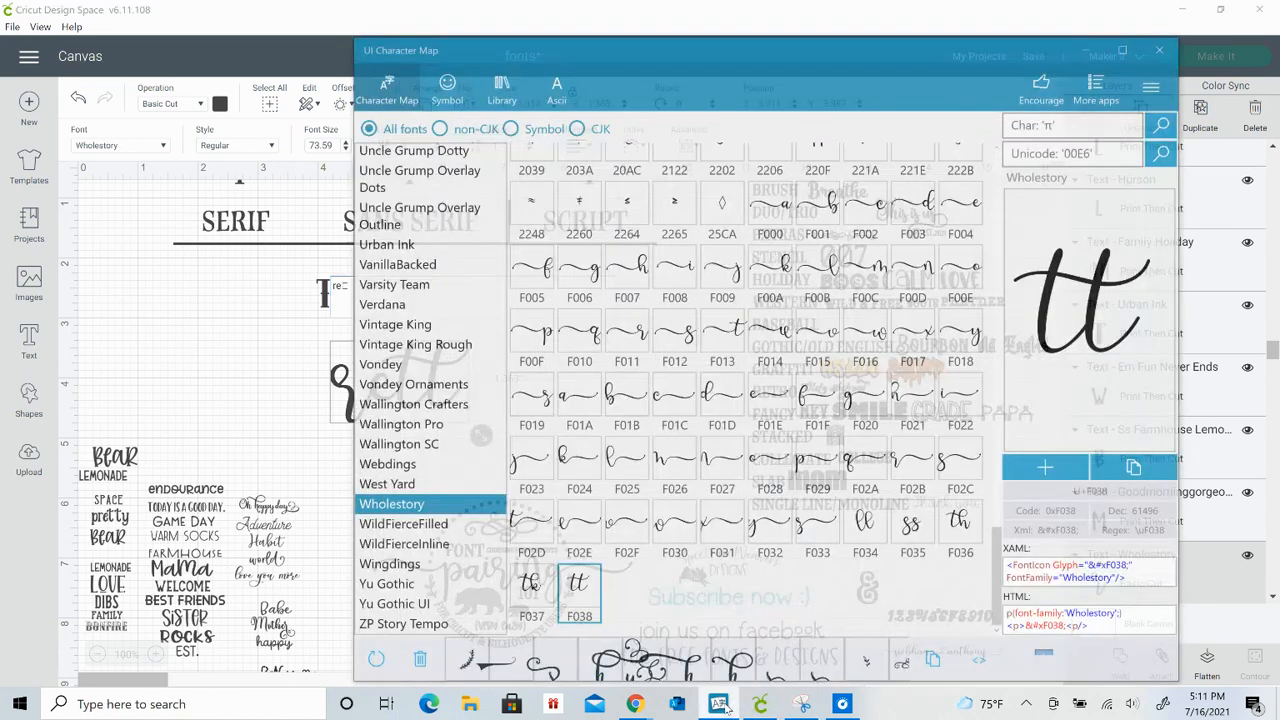
{"action": "left_click", "coordinate": [768, 515]}
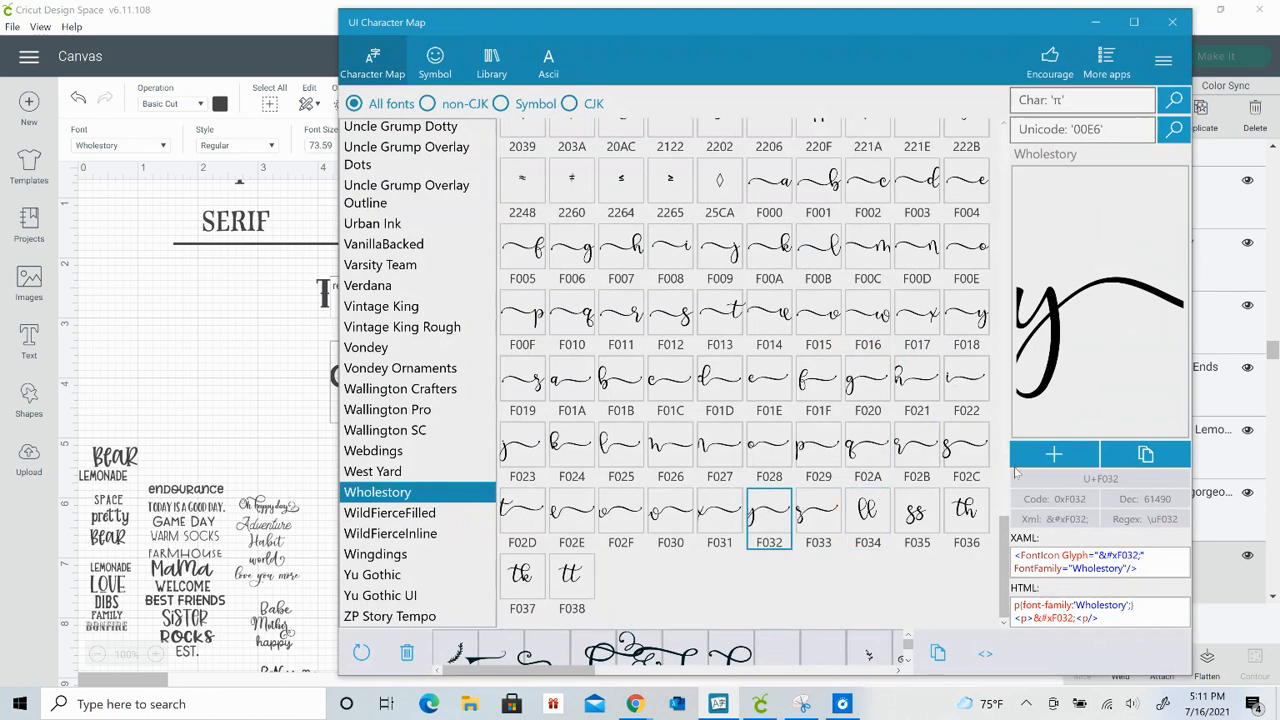
{"action": "left_click", "coordinate": [1046, 457]}
{"action": "left_click", "coordinate": [1148, 453]}
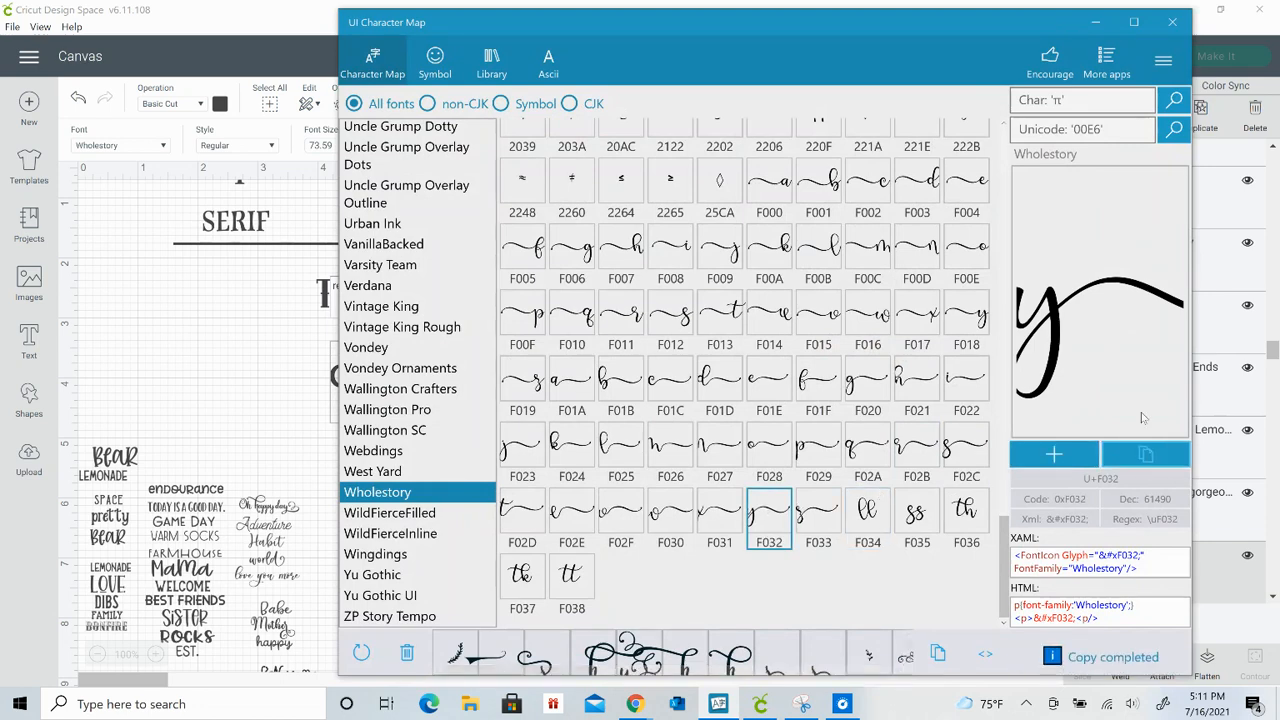
{"action": "left_click", "coordinate": [1096, 22]}
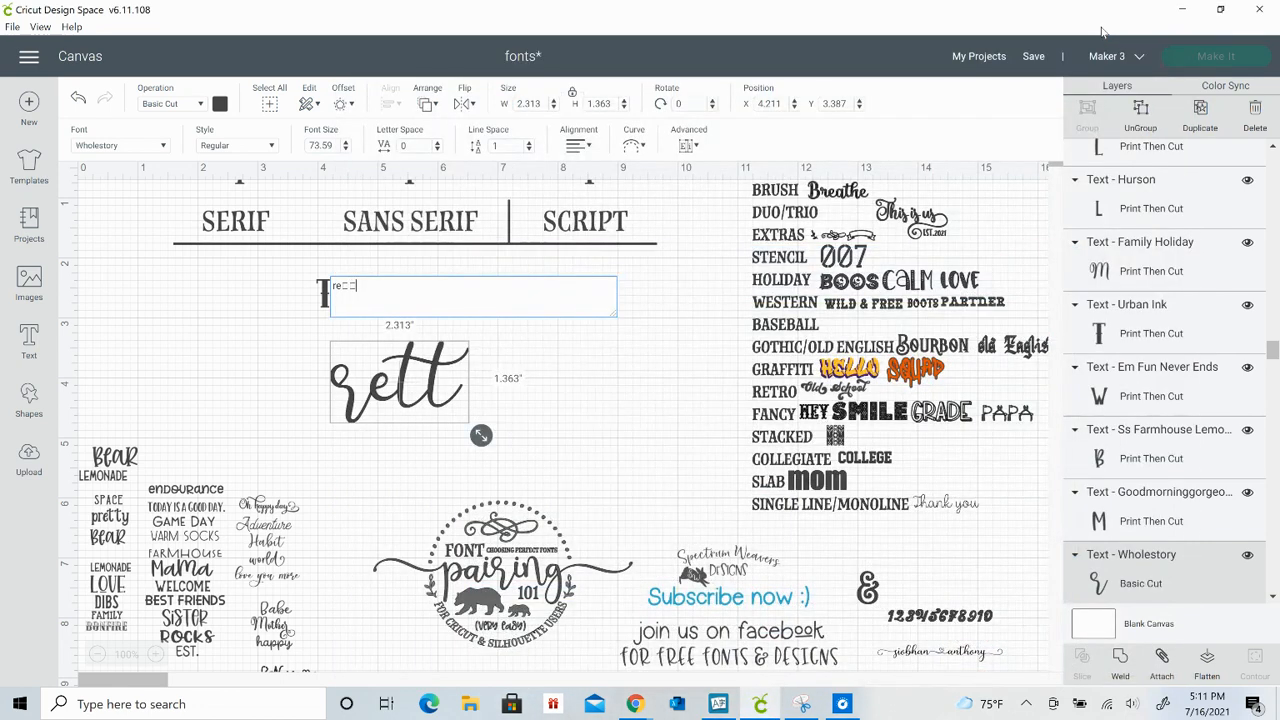
{"action": "key", "text": "ctrl+v"}
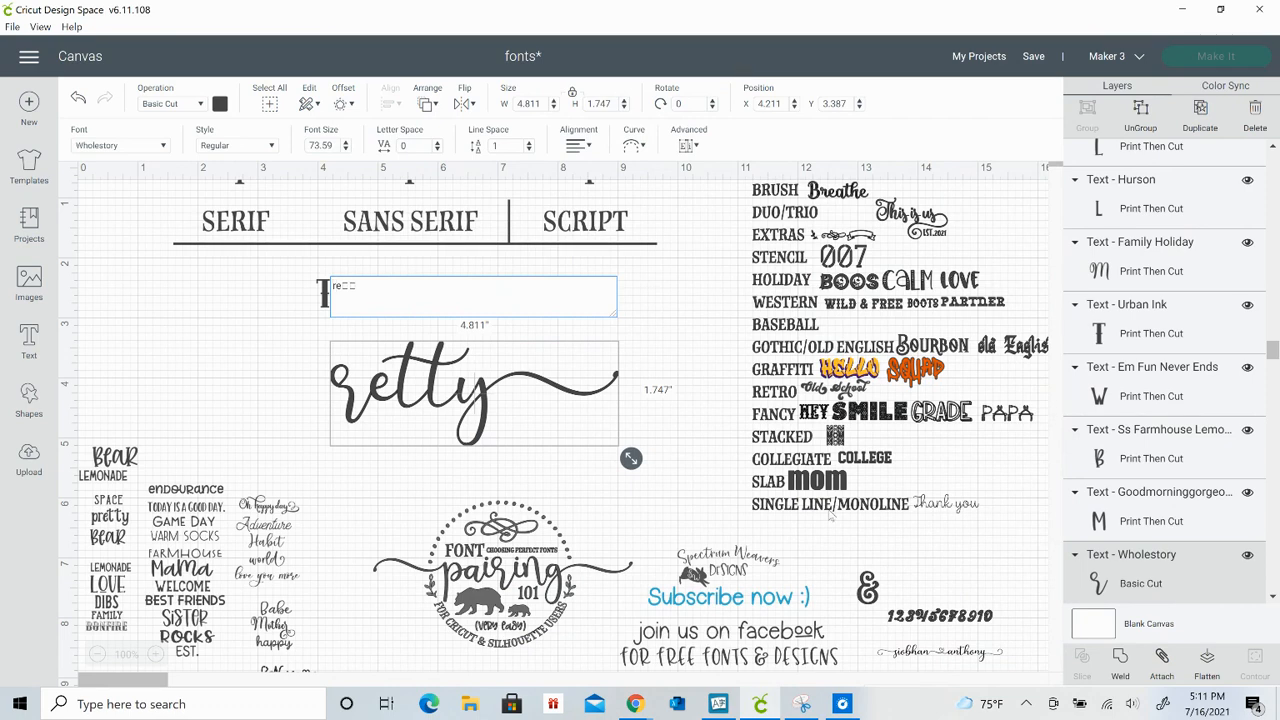
Copy the Wholestory p with a leading swash (U+F00F) from UI Character Map and paste it before "retty" in Cricut Design Space
{"action": "left_click", "coordinate": [726, 695]}
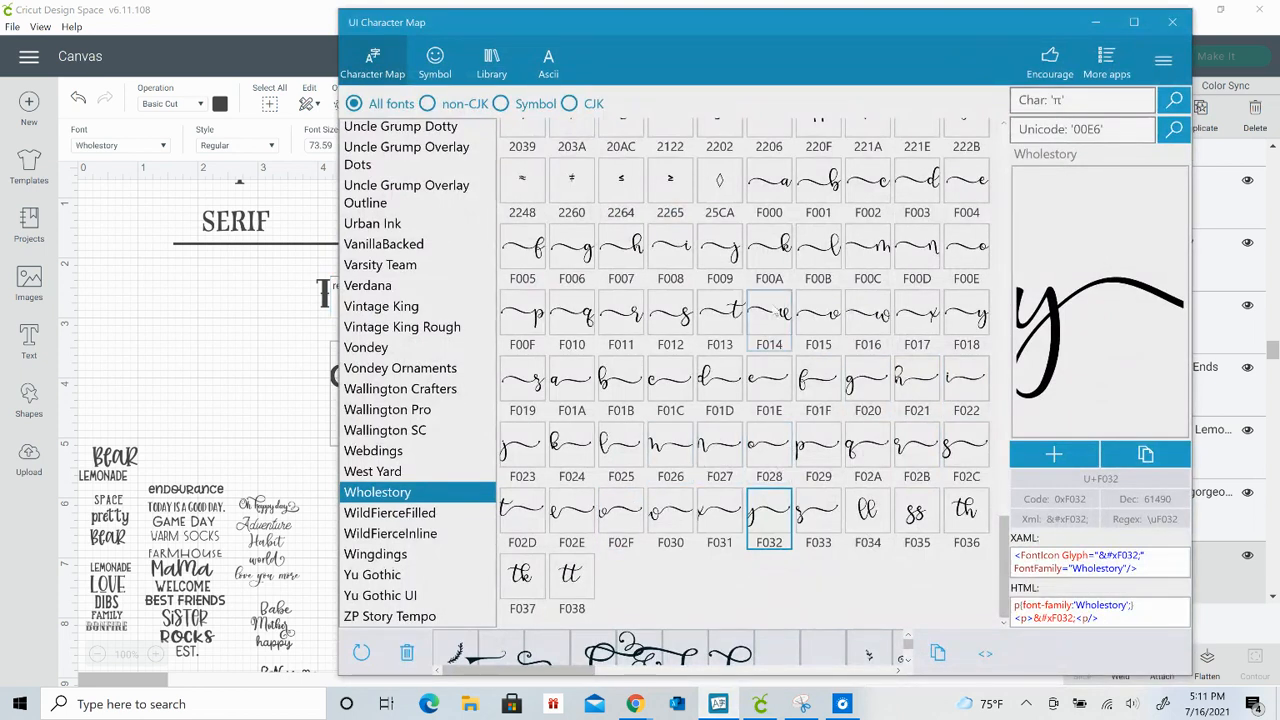
{"action": "left_click", "coordinate": [517, 316]}
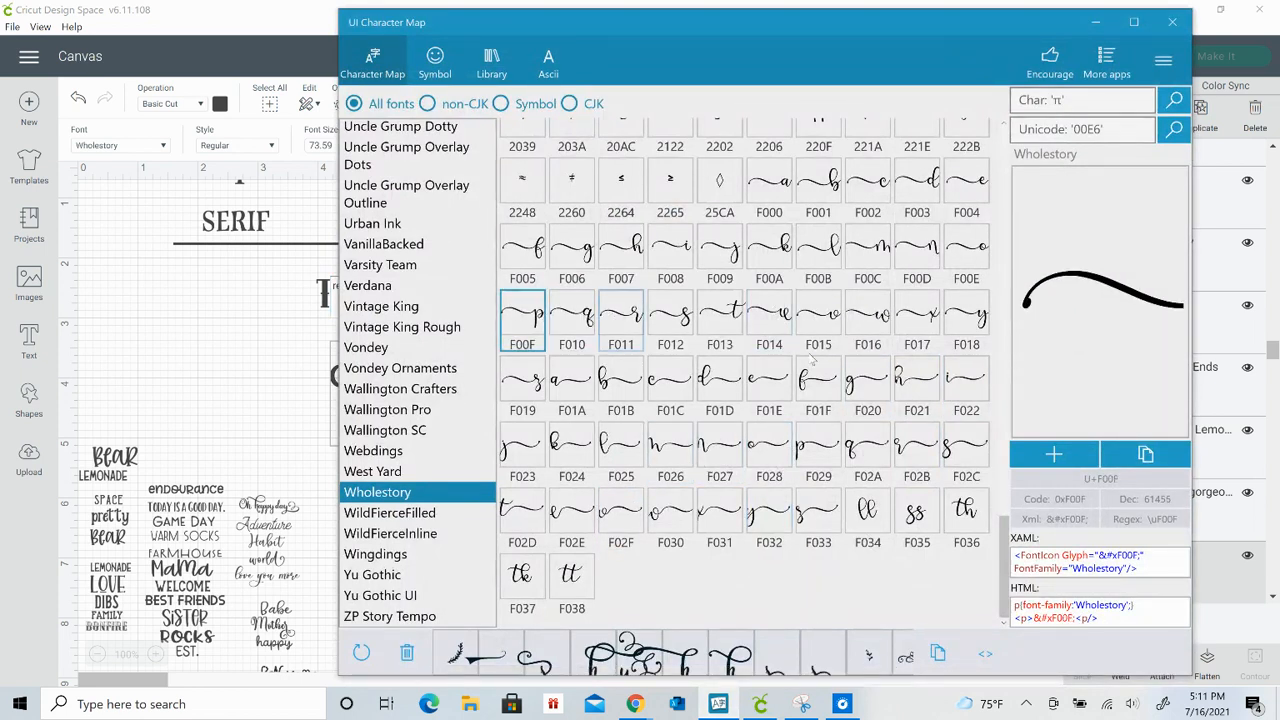
{"action": "left_click", "coordinate": [1054, 455]}
{"action": "left_click", "coordinate": [1145, 456]}
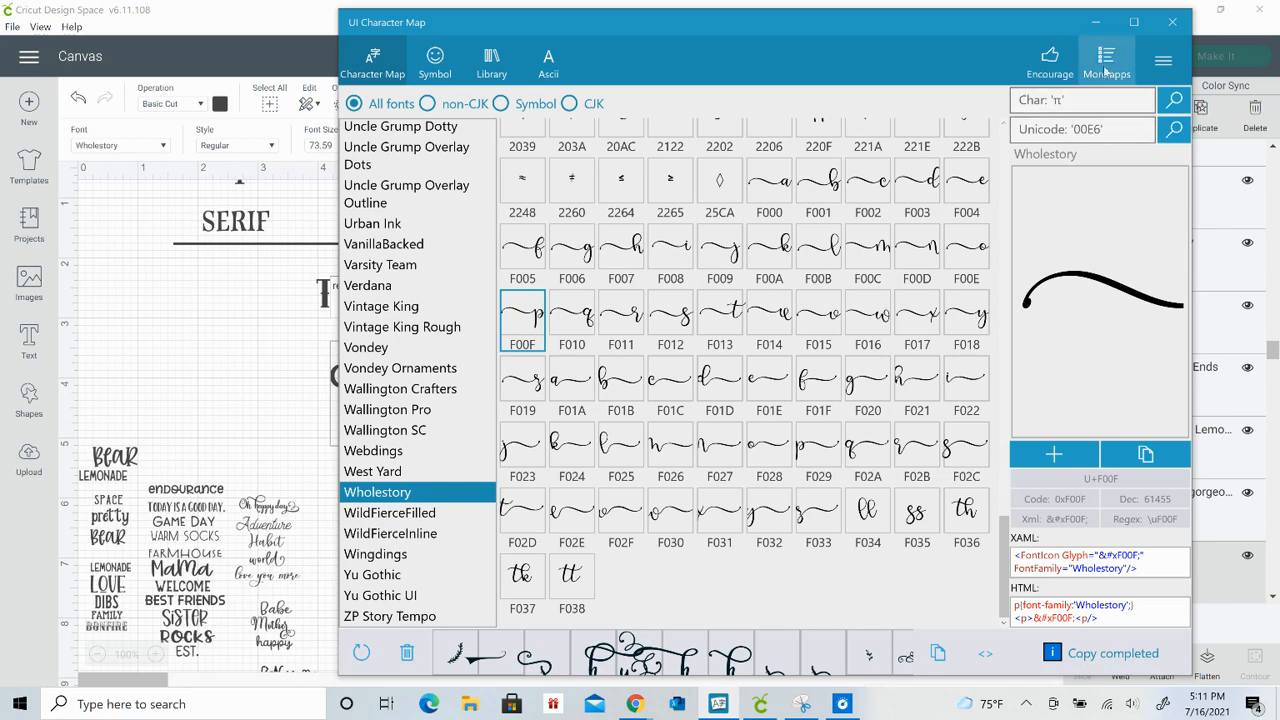
{"action": "left_click", "coordinate": [1096, 23]}
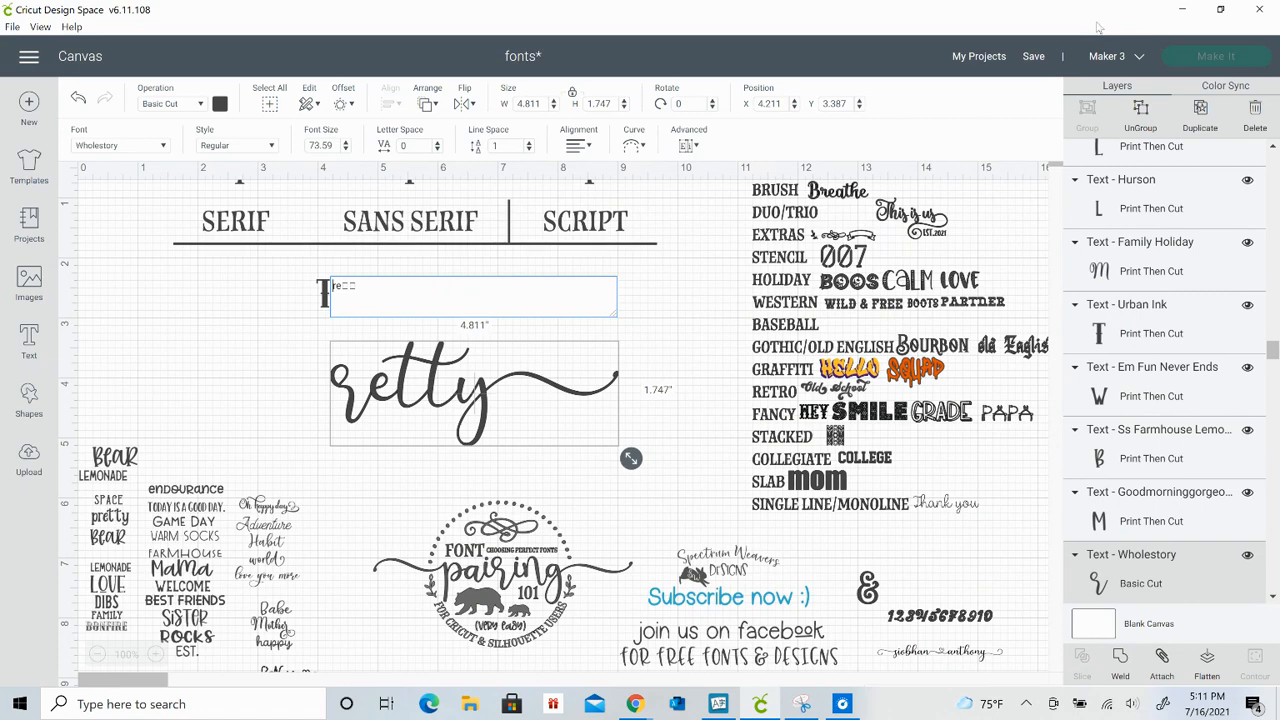
{"action": "key", "text": "ctrl+v"}
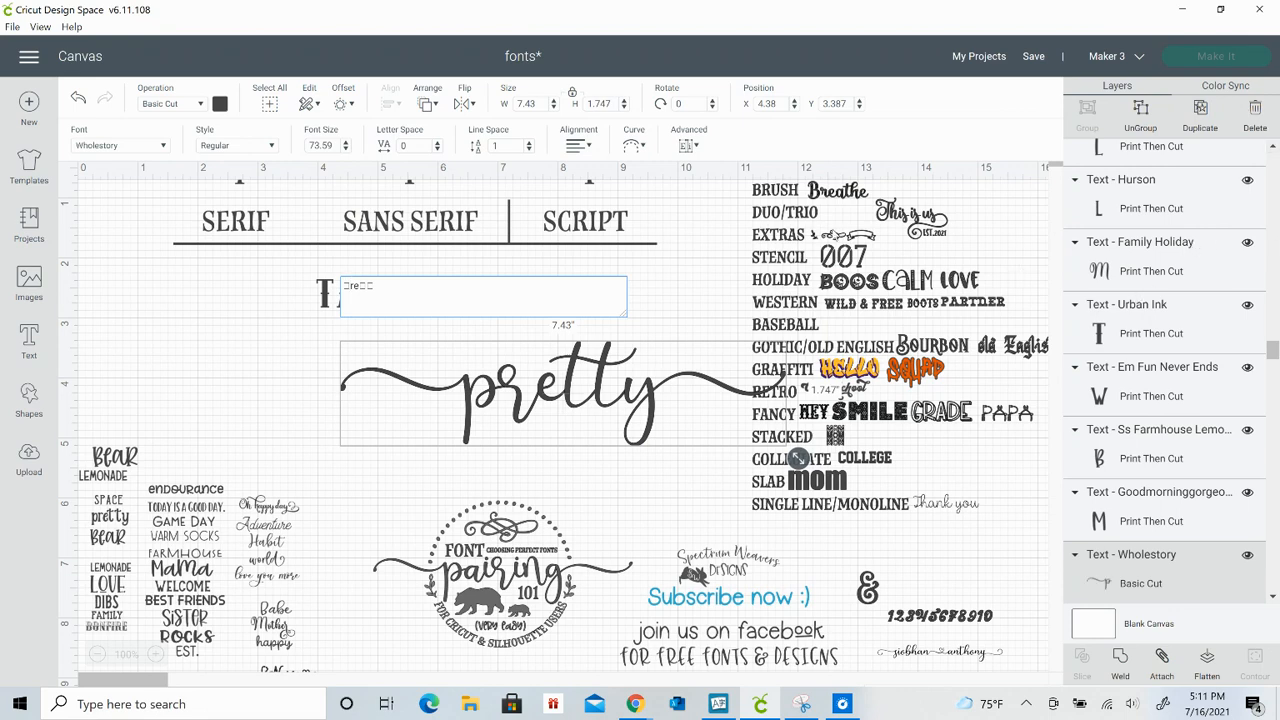
{"action": "left_click", "coordinate": [293, 331]}
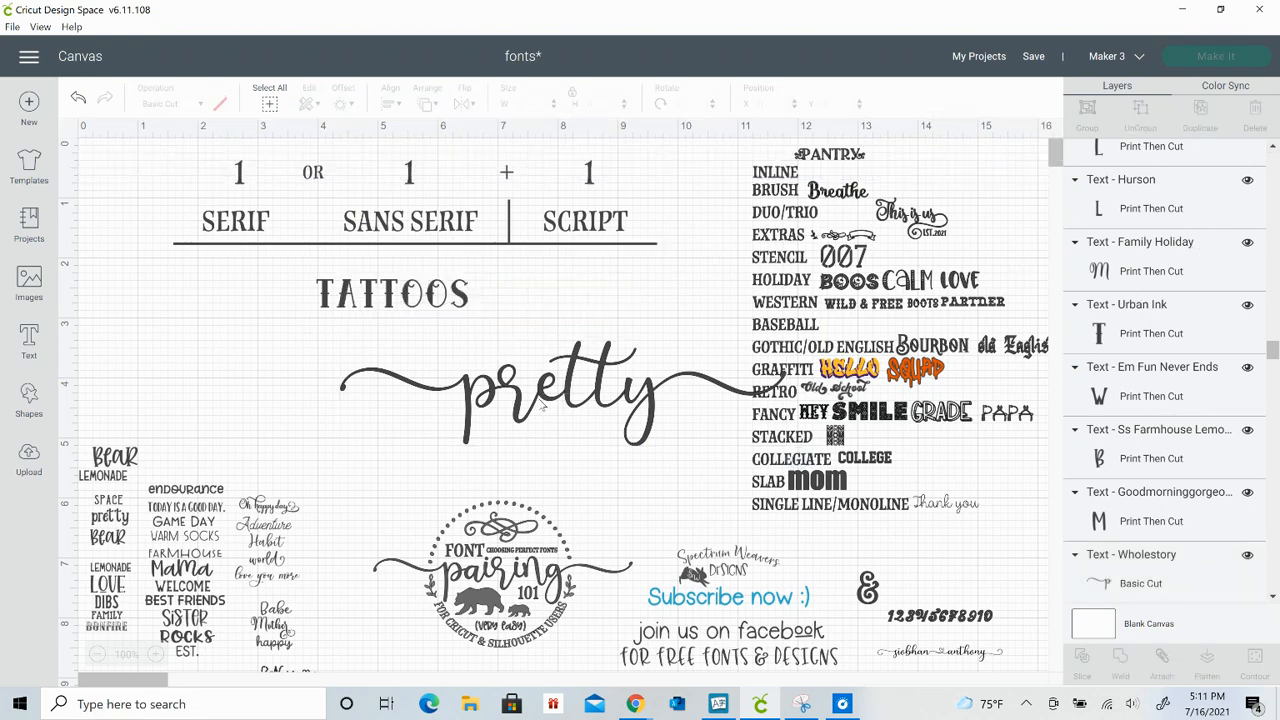
Shrink the "pretty" text to about 3.77 in wide and centre it below TATTOOS
{"action": "left_click_drag", "start_coordinate": [545, 406], "coordinate": [431, 401]}
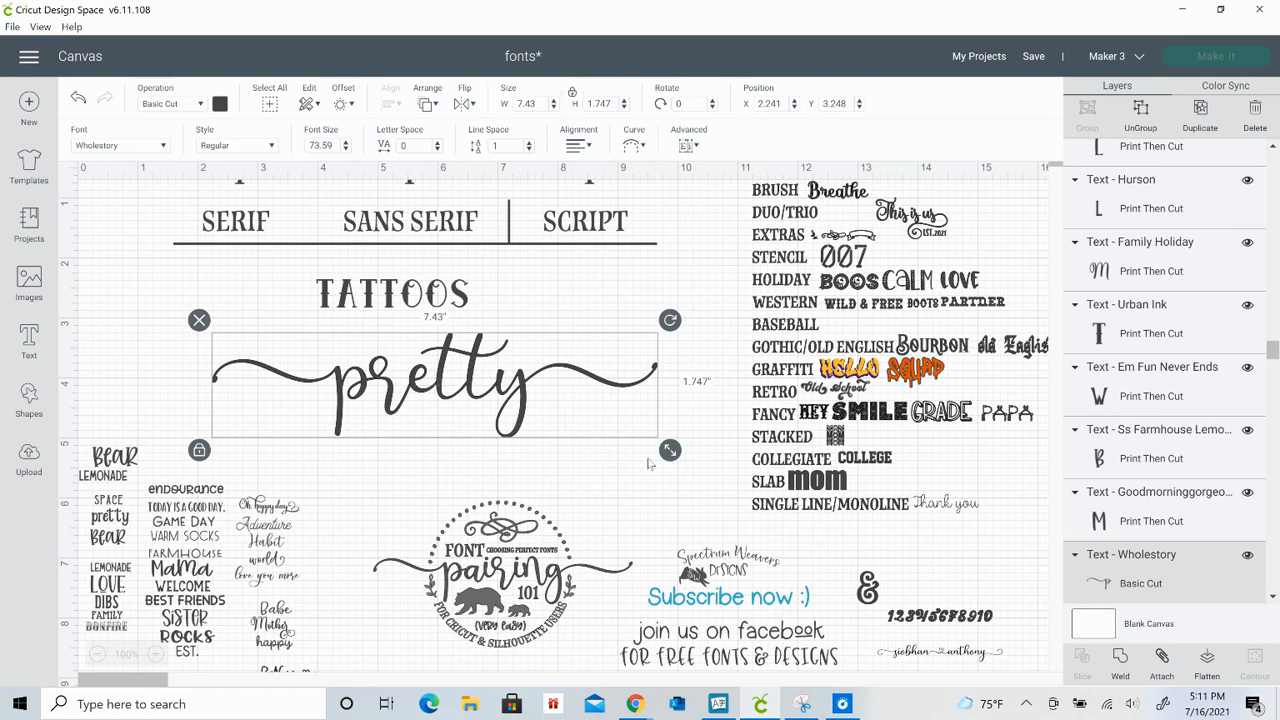
{"action": "left_click_drag", "start_coordinate": [655, 457], "coordinate": [434, 405]}
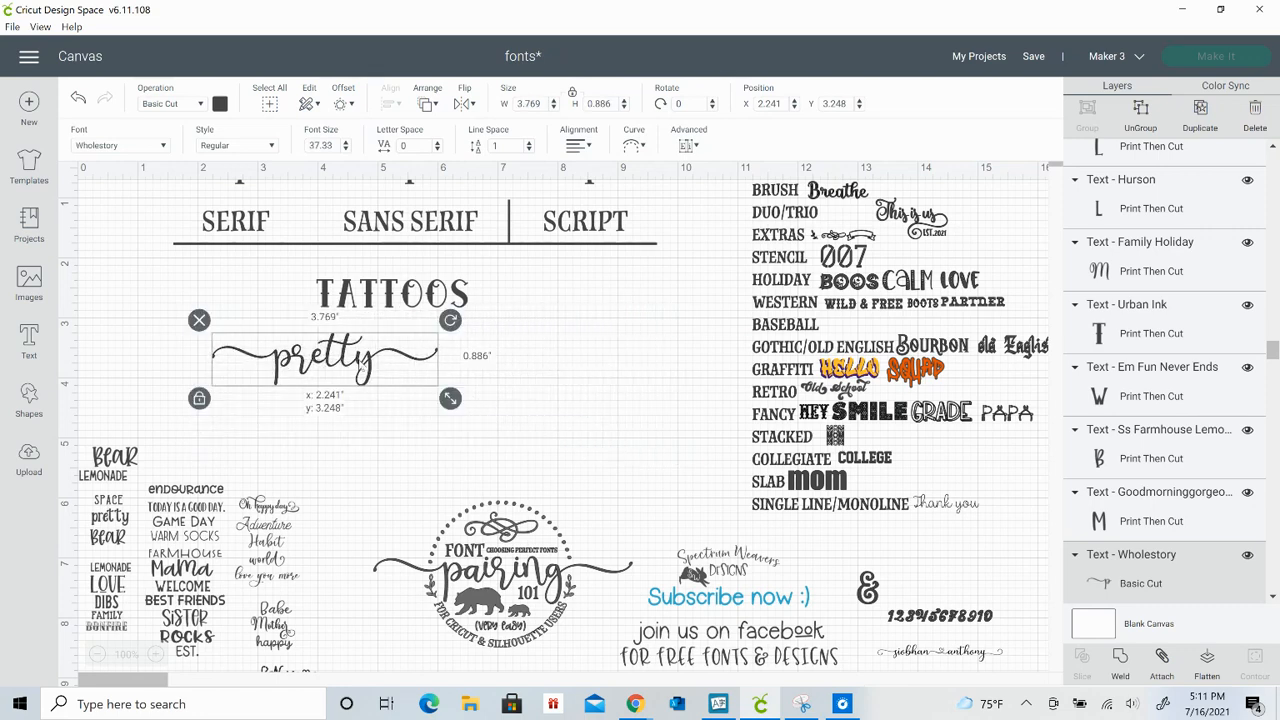
{"action": "left_click_drag", "start_coordinate": [330, 358], "coordinate": [444, 378]}
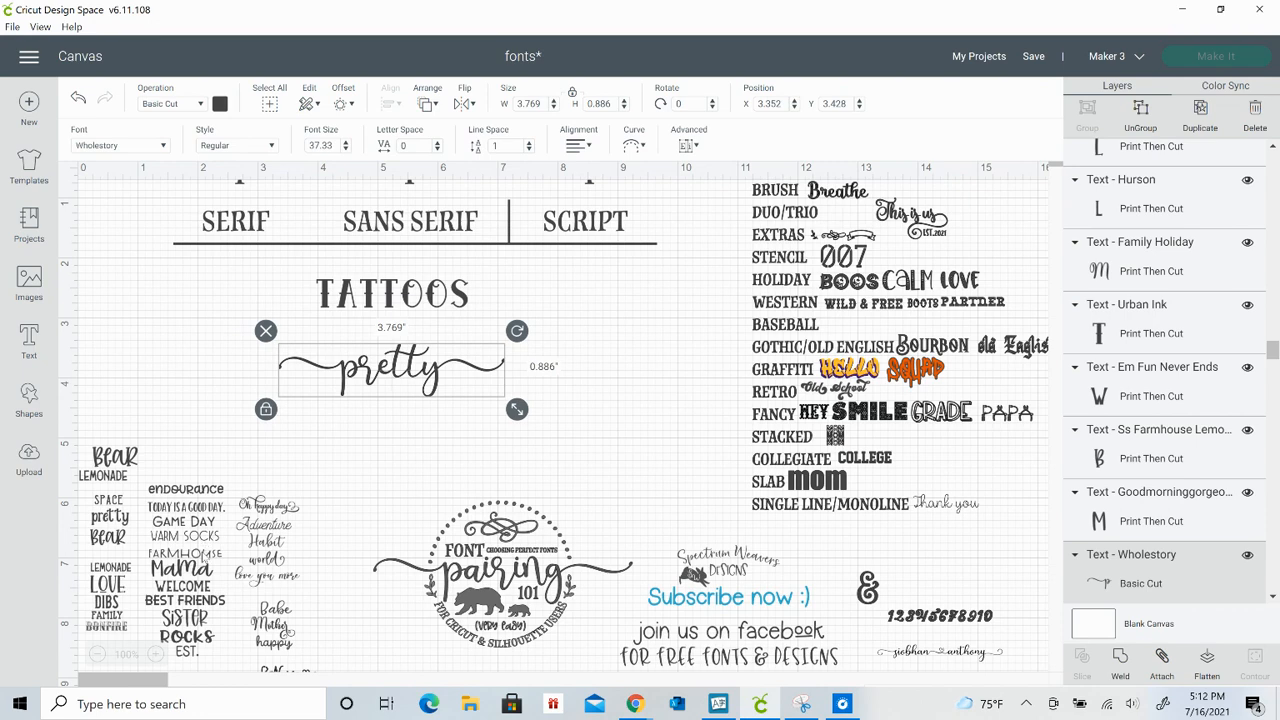
Move the Hurson LEMONADE text below "pretty" and replace its wording with "thick thieghs"
{"action": "left_click", "coordinate": [185, 553]}
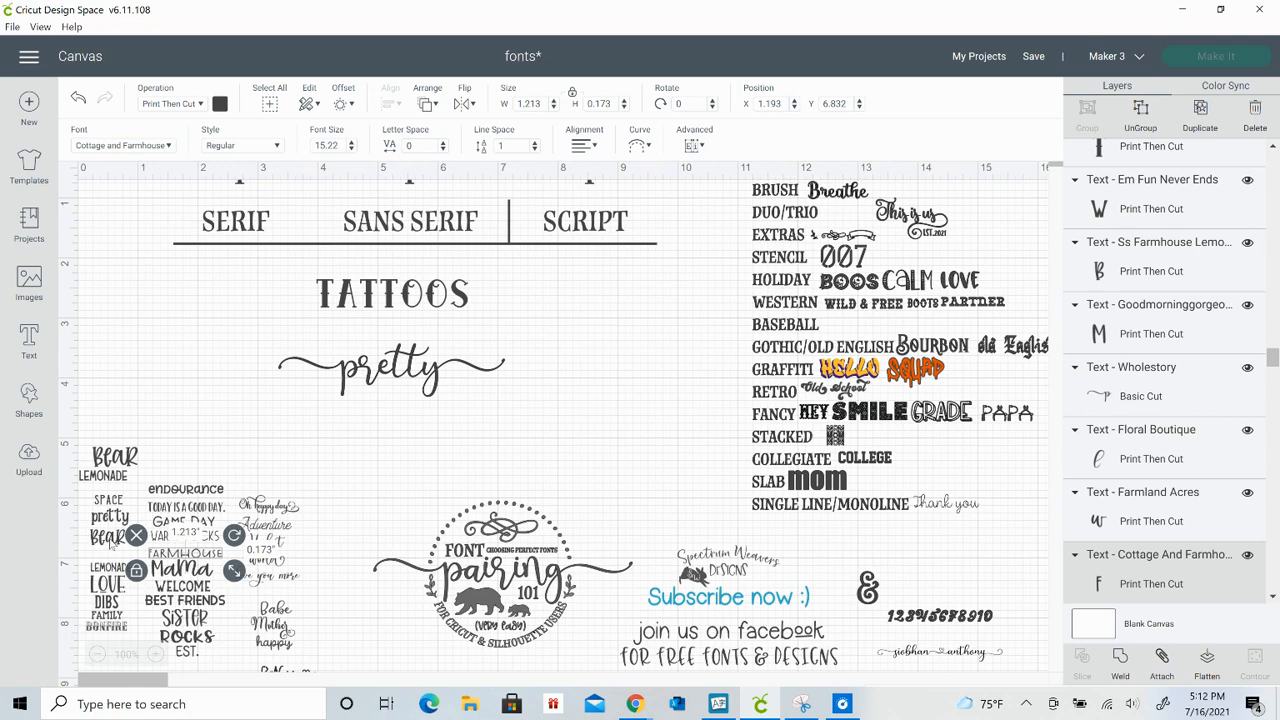
{"action": "left_click", "coordinate": [105, 477]}
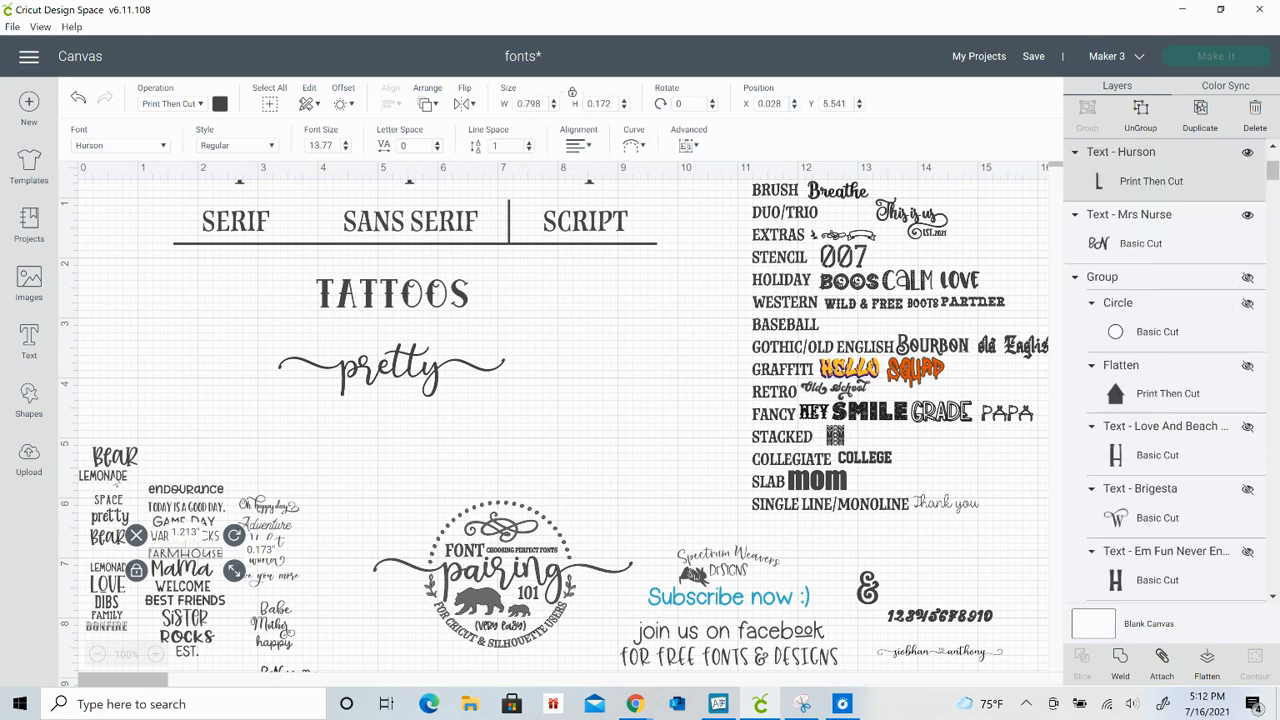
{"action": "left_click_drag", "start_coordinate": [105, 477], "coordinate": [371, 443]}
{"action": "double_click", "coordinate": [369, 442]}
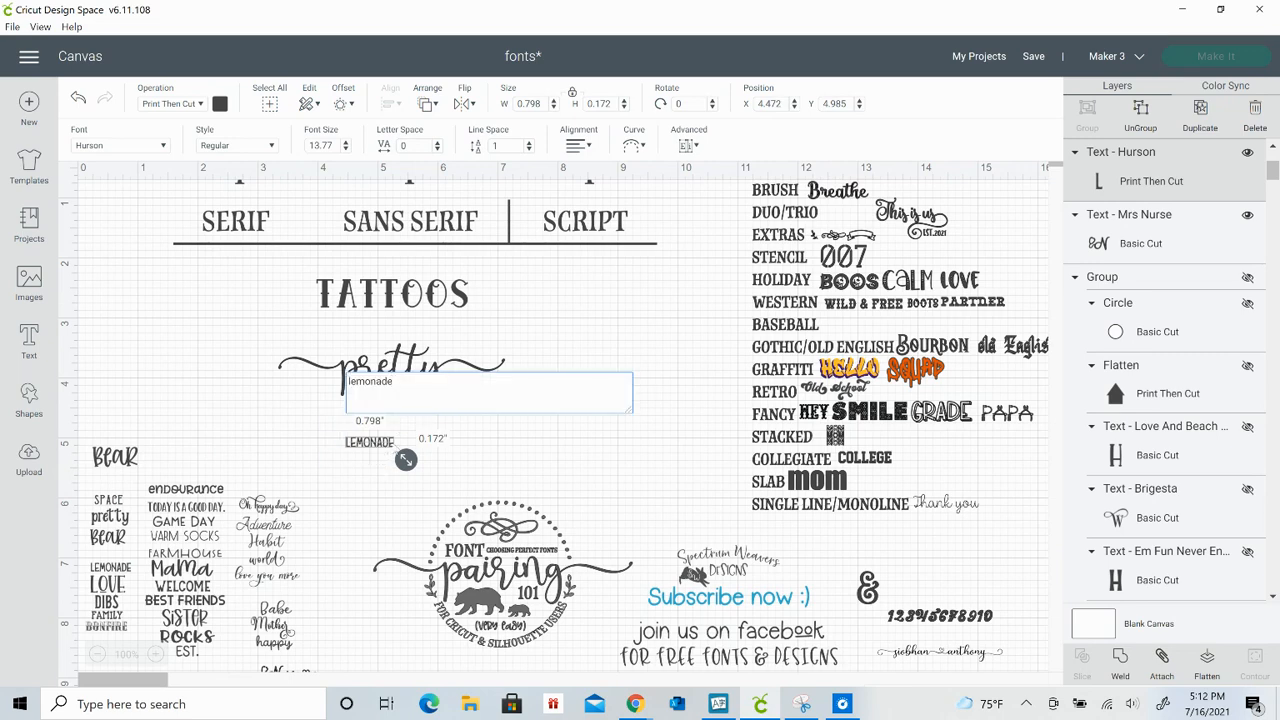
{"action": "key", "text": "BackSpace"}
{"action": "key", "text": "BackSpace"}
{"action": "key", "text": "BackSpace"}
{"action": "key", "text": "BackSpace"}
{"action": "key", "text": "BackSpace"}
{"action": "key", "text": "BackSpace"}
{"action": "key", "text": "BackSpace"}
{"action": "key", "text": "BackSpace"}
{"action": "type", "text": "t"}
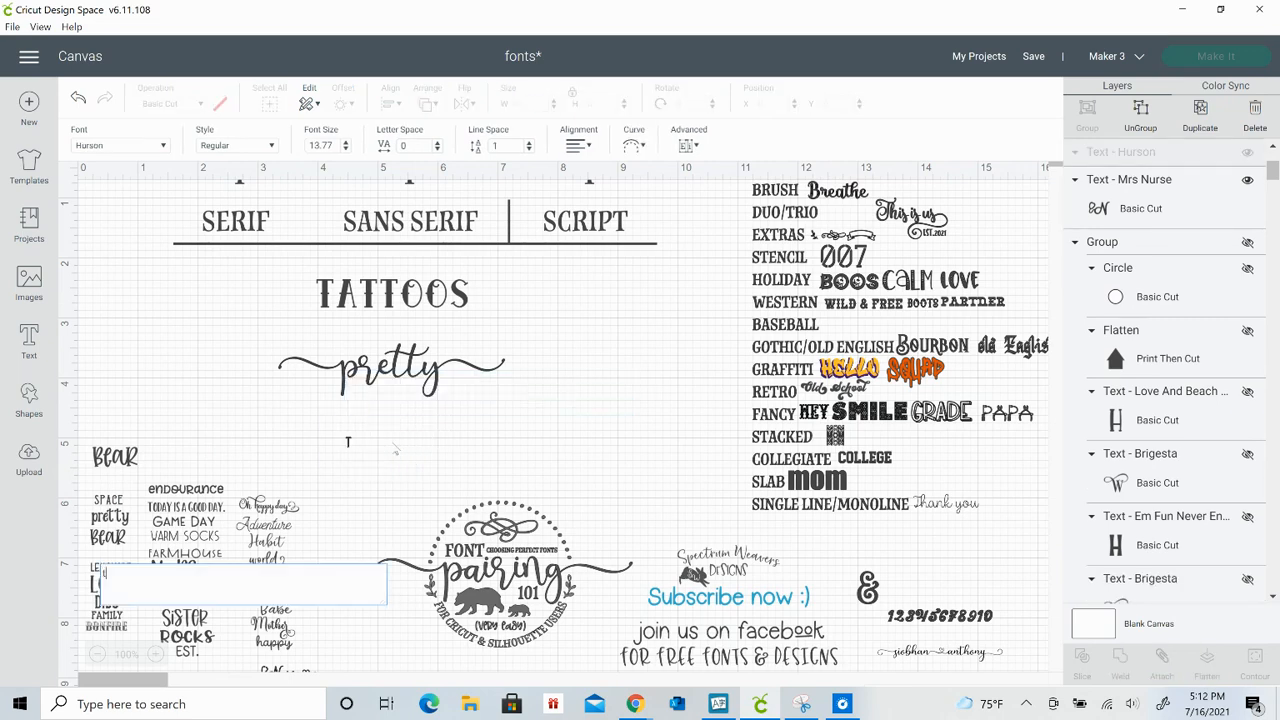
{"action": "type", "text": "hi"}
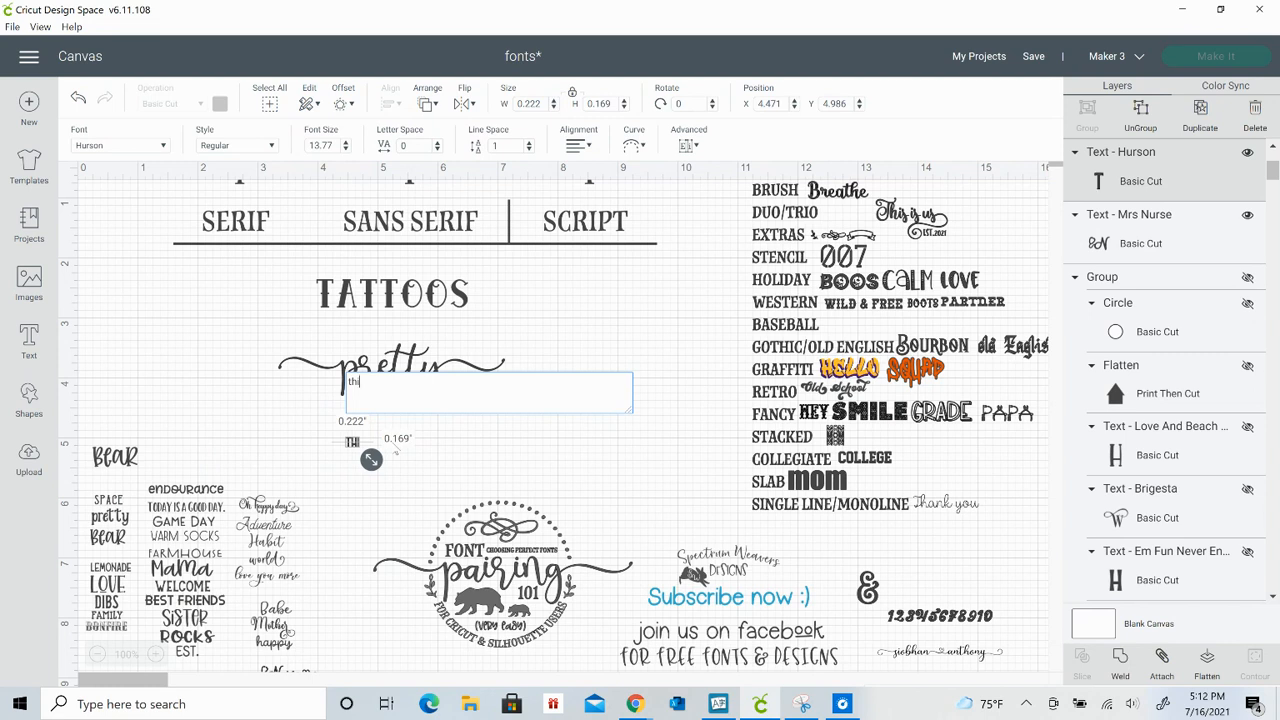
{"action": "type", "text": "ch"}
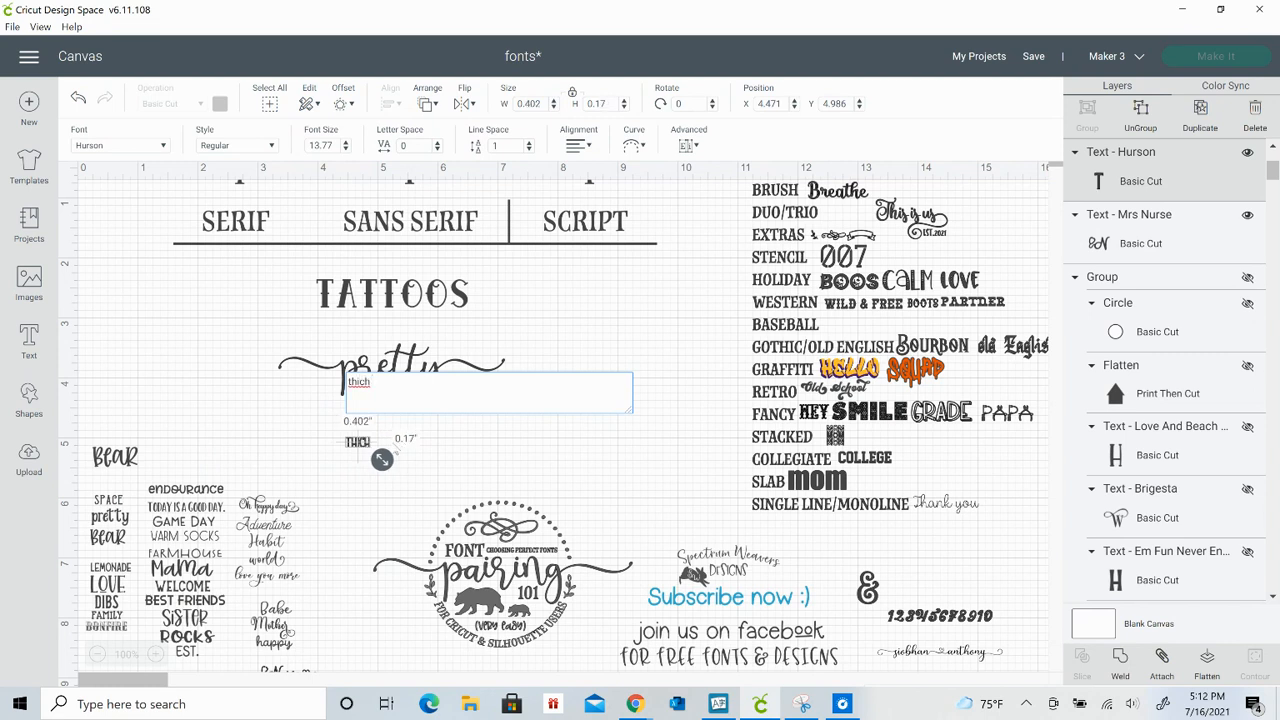
{"action": "key", "text": "BackSpace"}
{"action": "type", "text": "k th"}
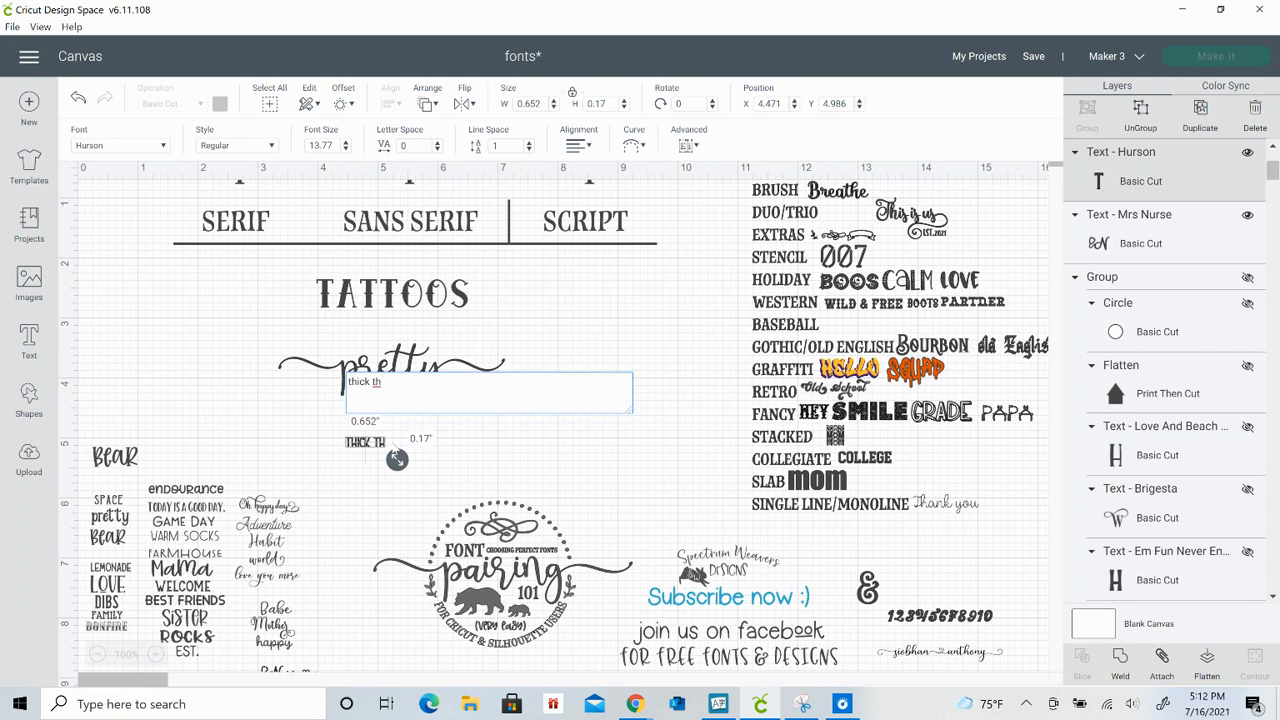
{"action": "type", "text": "iegh"}
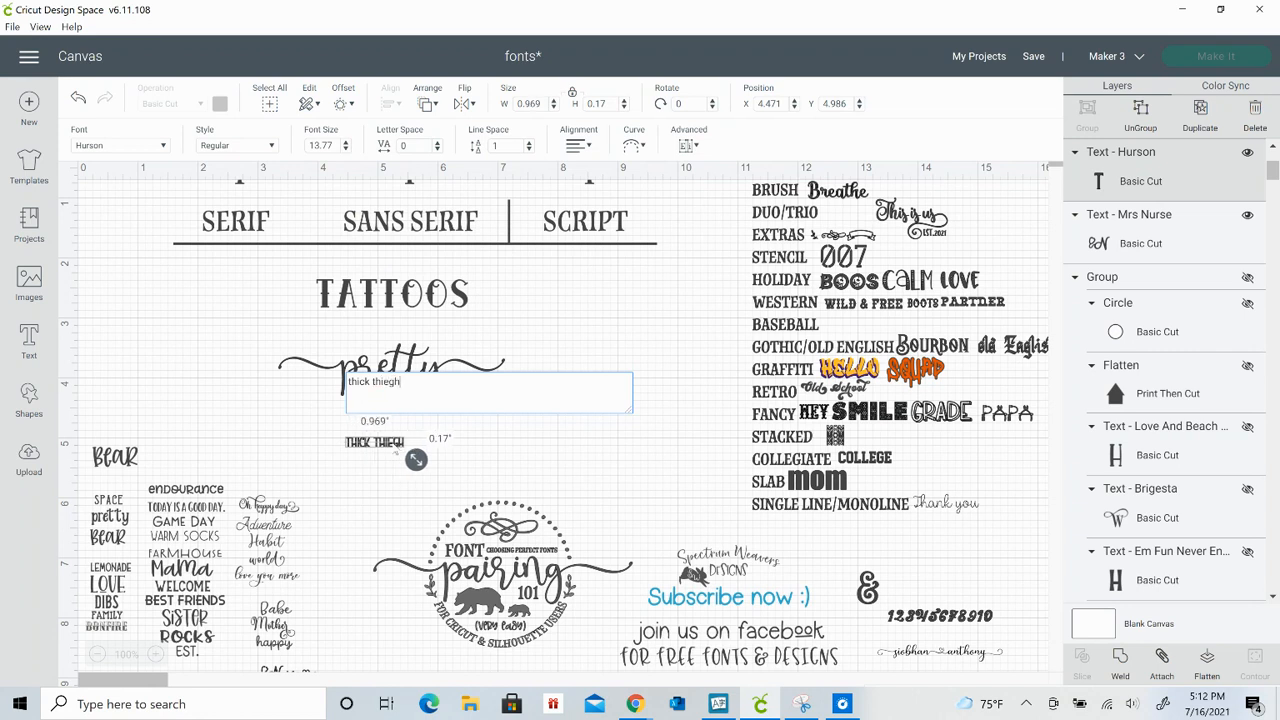
{"action": "type", "text": "s"}
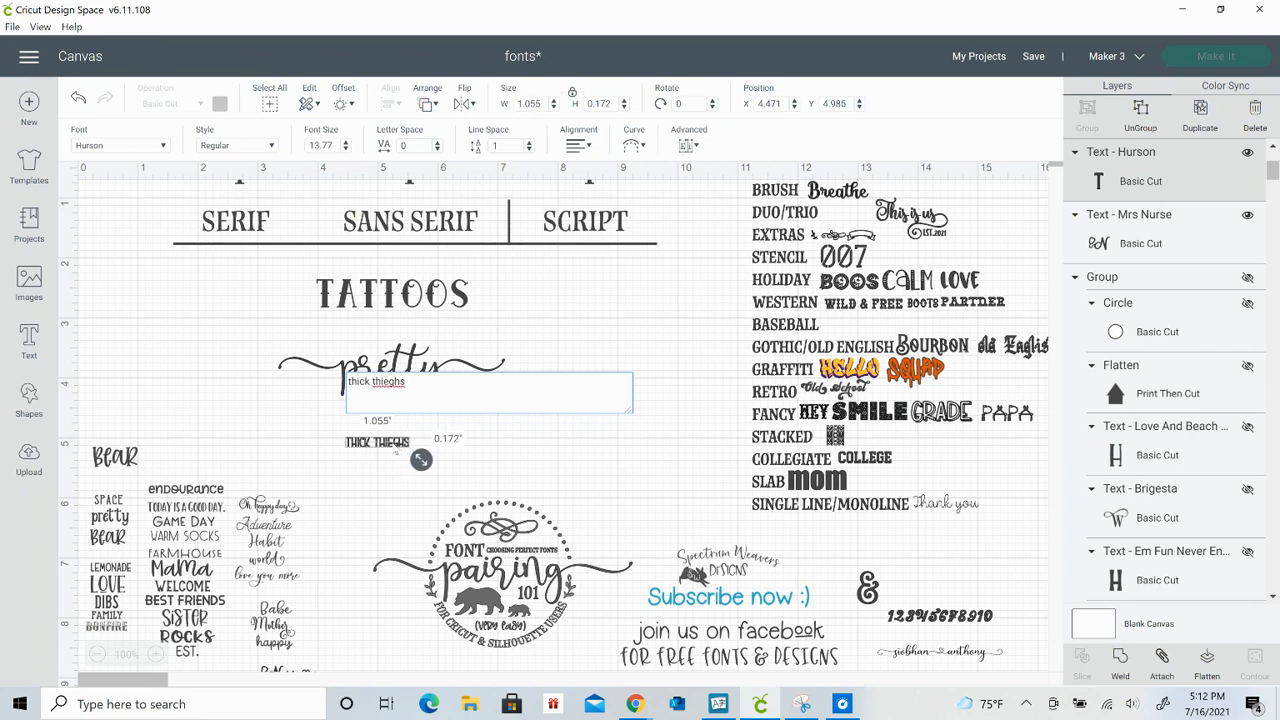
{"action": "left_click", "coordinate": [392, 458]}
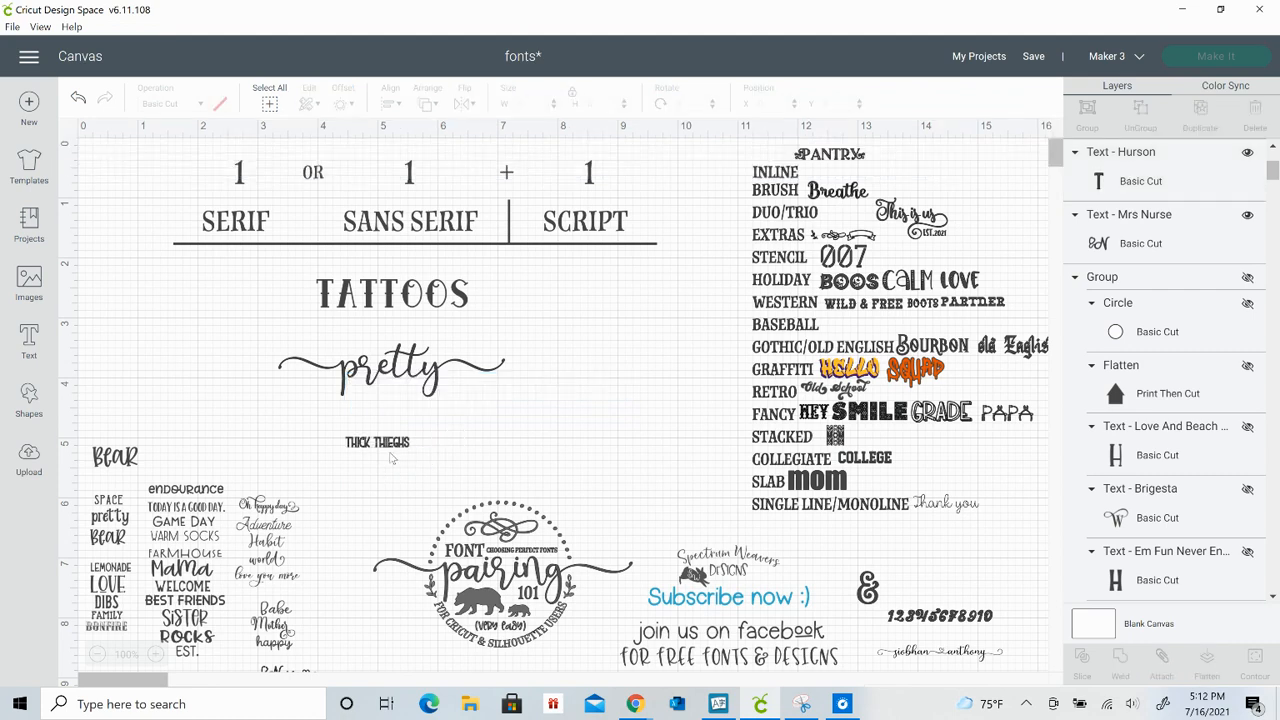
Enlarge THICK THIEGHS to about 2.27 in wide and fit it between TATTOOS and "pretty"
{"action": "left_click_drag", "start_coordinate": [390, 453], "coordinate": [480, 347]}
{"action": "left_click", "coordinate": [514, 333]}
{"action": "left_click", "coordinate": [424, 381]}
{"action": "left_click", "coordinate": [438, 326]}
{"action": "left_click", "coordinate": [449, 293]}
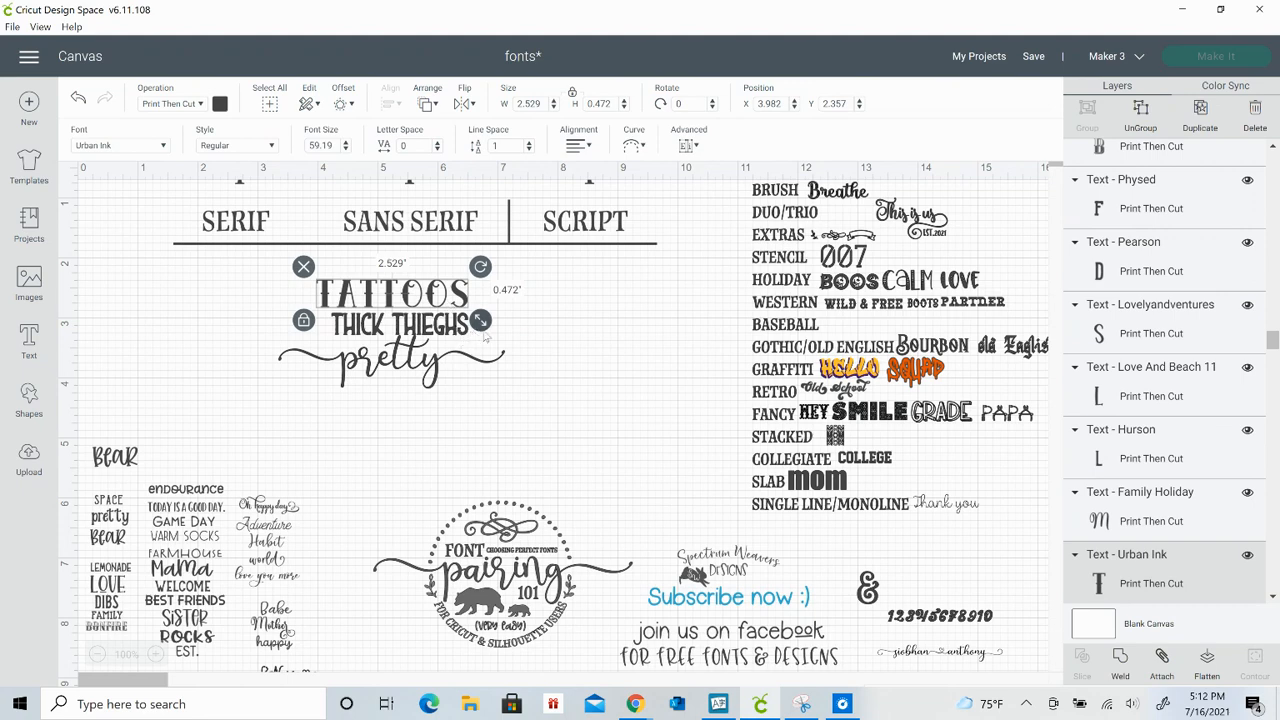
Reduce THICK THIEGHS to 2.259 in wide and shift it so it starts near the first T of TATTOOS
{"action": "left_click", "coordinate": [444, 328]}
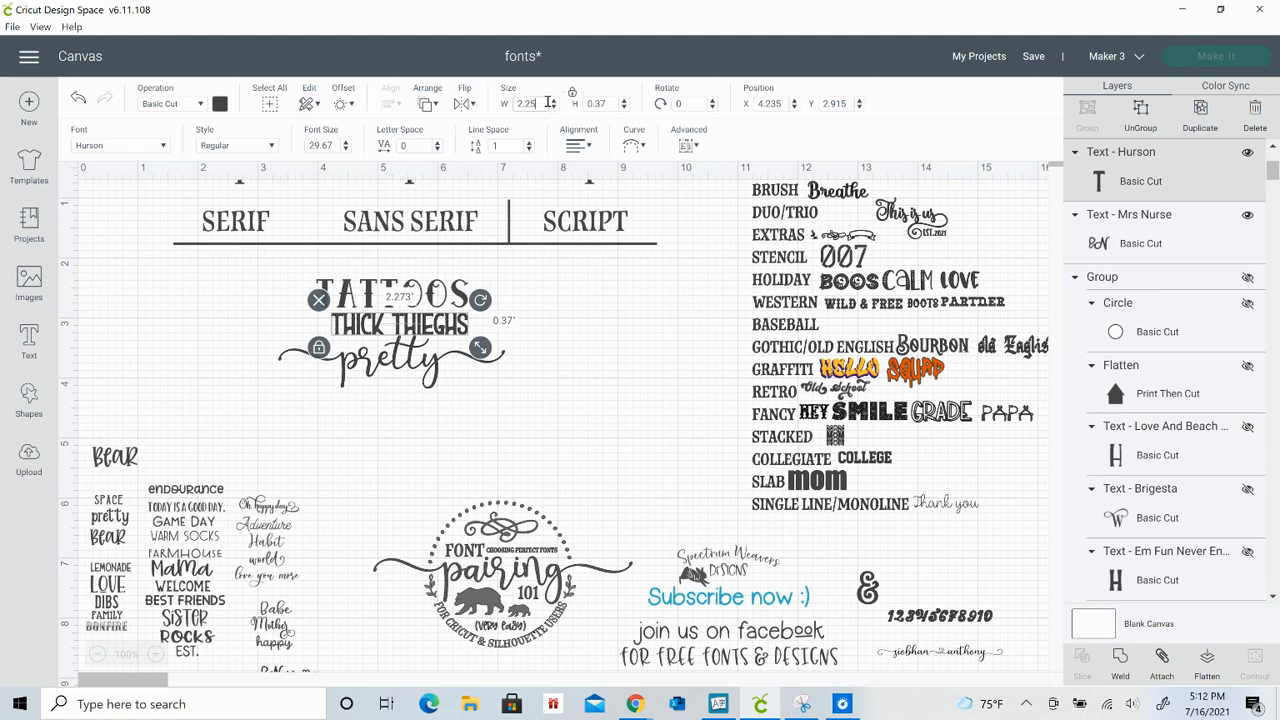
{"action": "key", "text": "Return"}
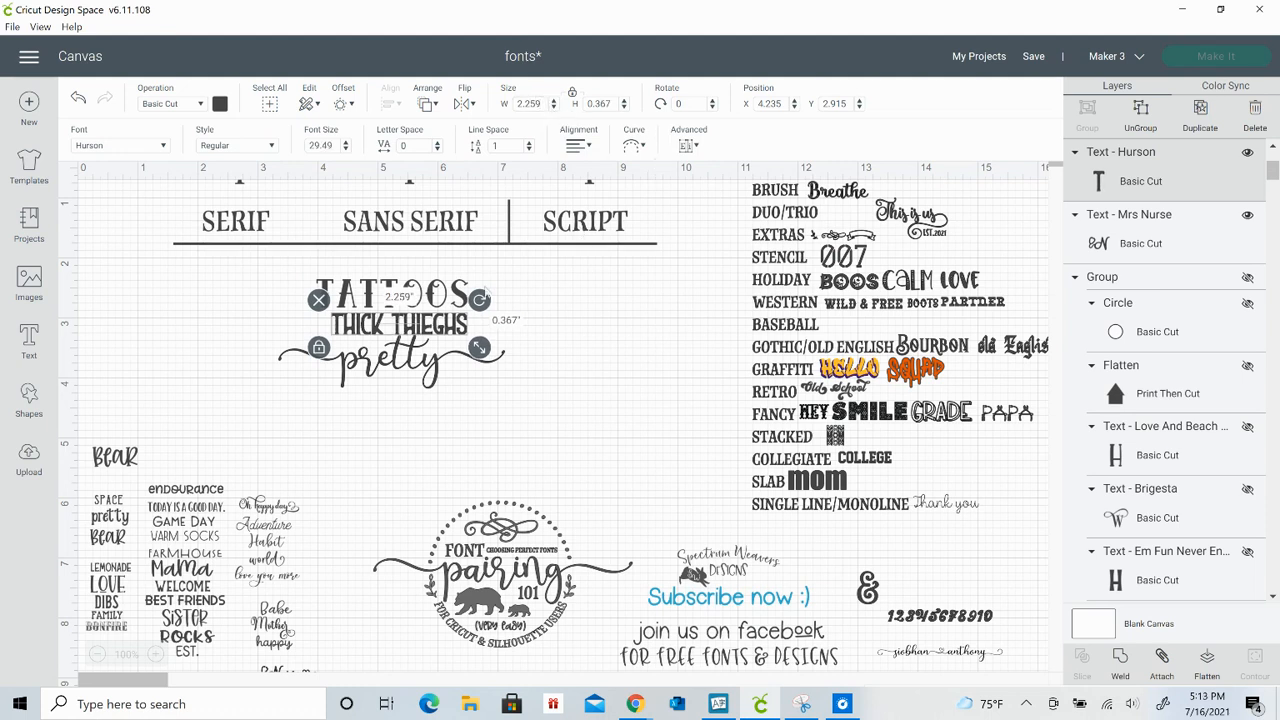
{"action": "left_click", "coordinate": [506, 431]}
{"action": "left_click", "coordinate": [440, 340]}
{"action": "left_click_drag", "start_coordinate": [437, 336], "coordinate": [425, 340]}
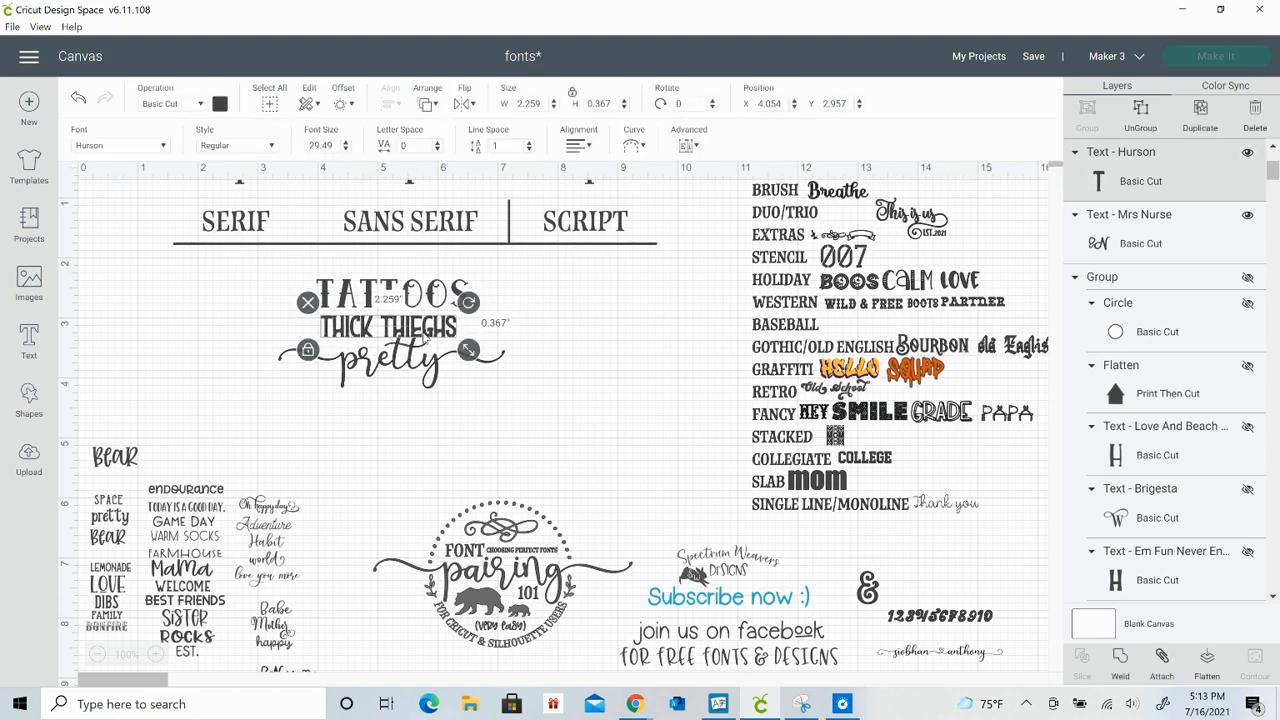
Fit the Amastery Script ampersand, scaled to about 0.37 in high, after THICK THIEGHS and shift "pretty" slightly down
{"action": "left_click", "coordinate": [862, 595]}
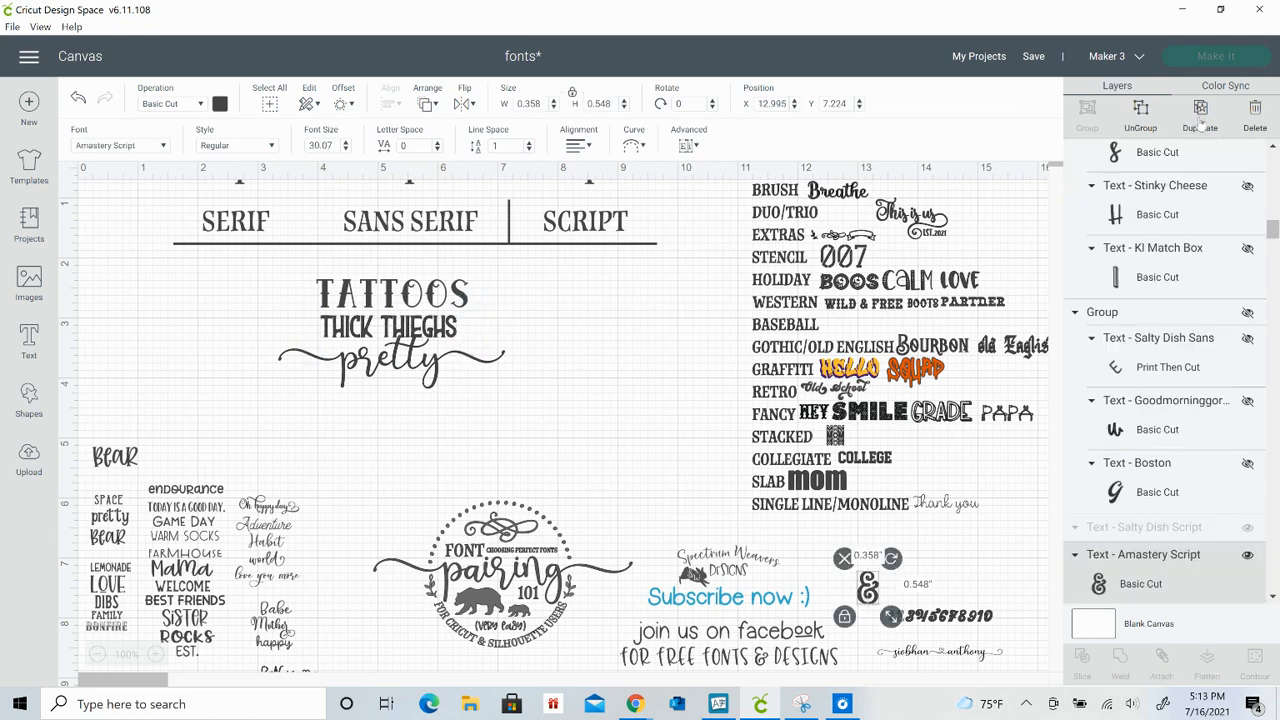
{"action": "left_click", "coordinate": [974, 527]}
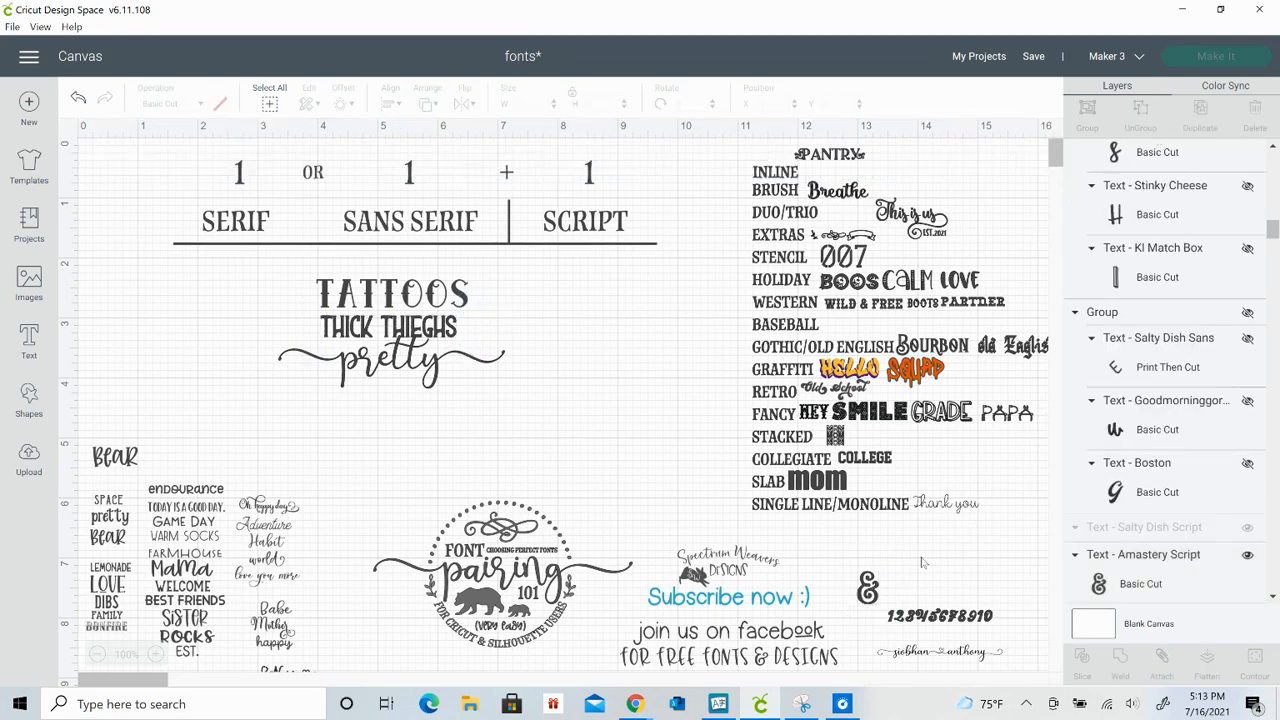
{"action": "left_click_drag", "start_coordinate": [867, 588], "coordinate": [467, 331]}
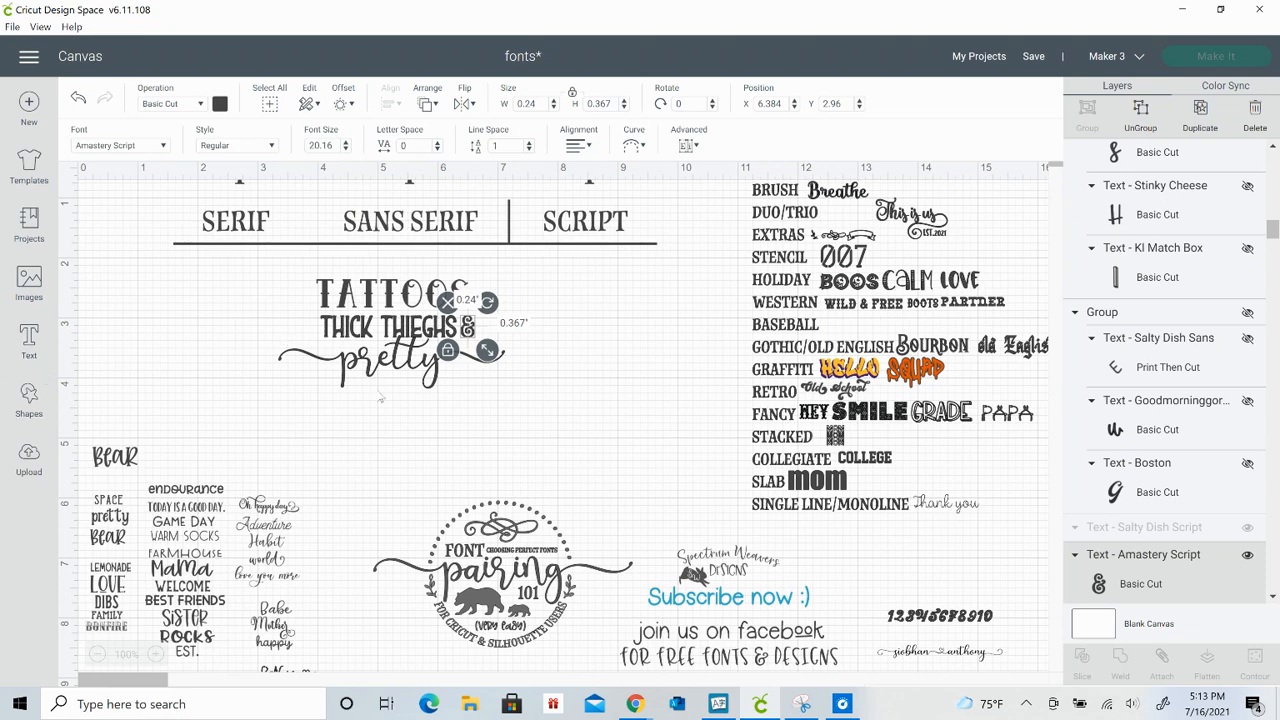
{"action": "left_click_drag", "start_coordinate": [401, 373], "coordinate": [398, 377]}
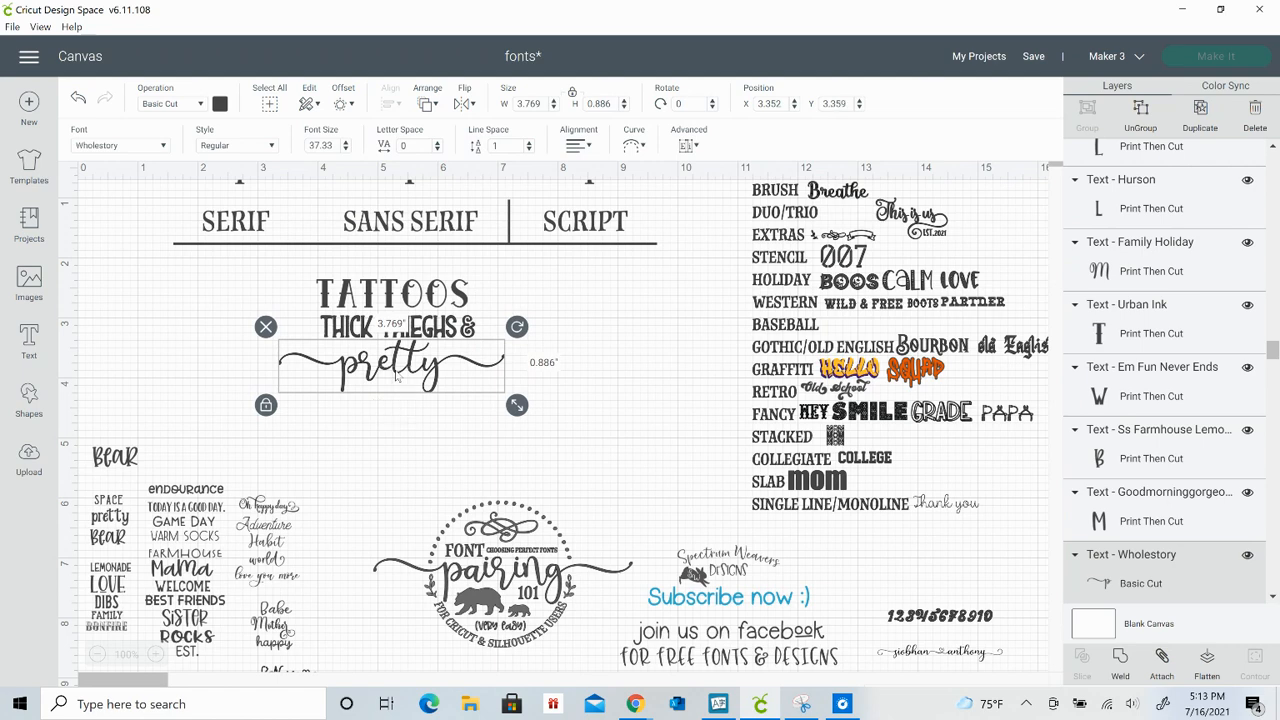
{"action": "left_click", "coordinate": [389, 463]}
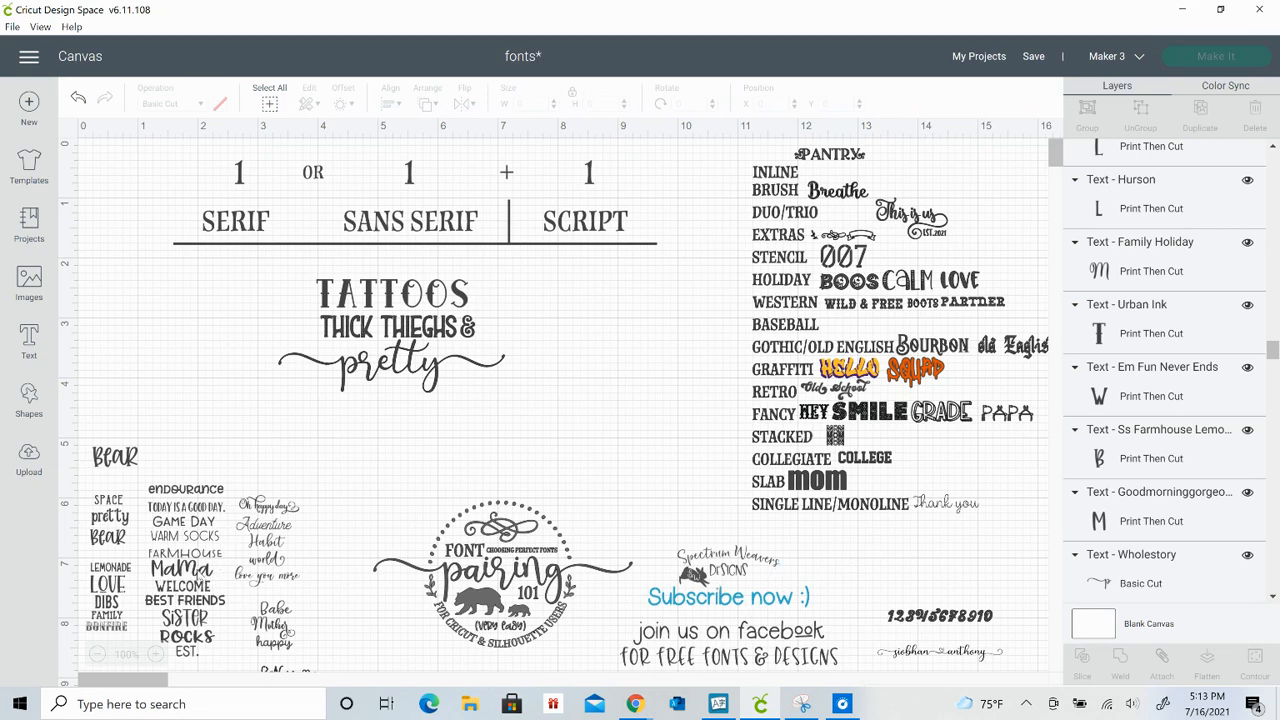
Duplicate the PhysEd FAMILY text, enlarge the copy to about 1.56 in wide, and place it in the open area below "pretty"
{"action": "left_click", "coordinate": [200, 570]}
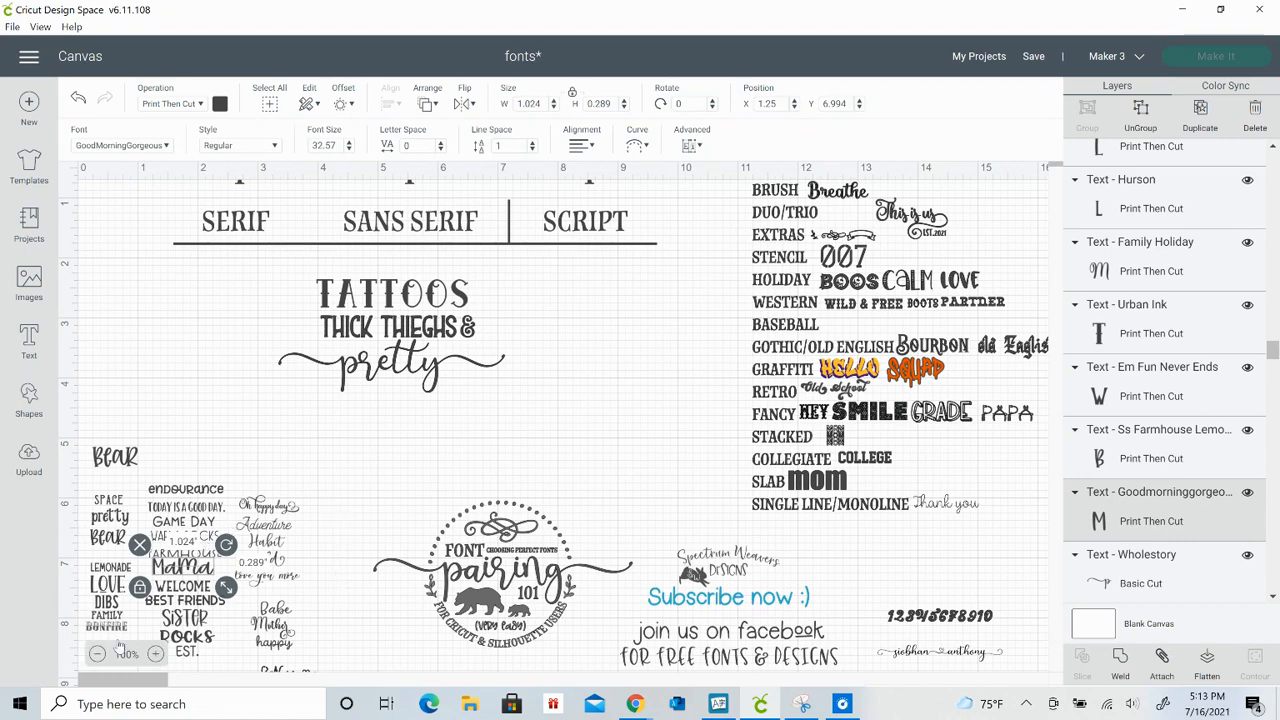
{"action": "left_click", "coordinate": [112, 624]}
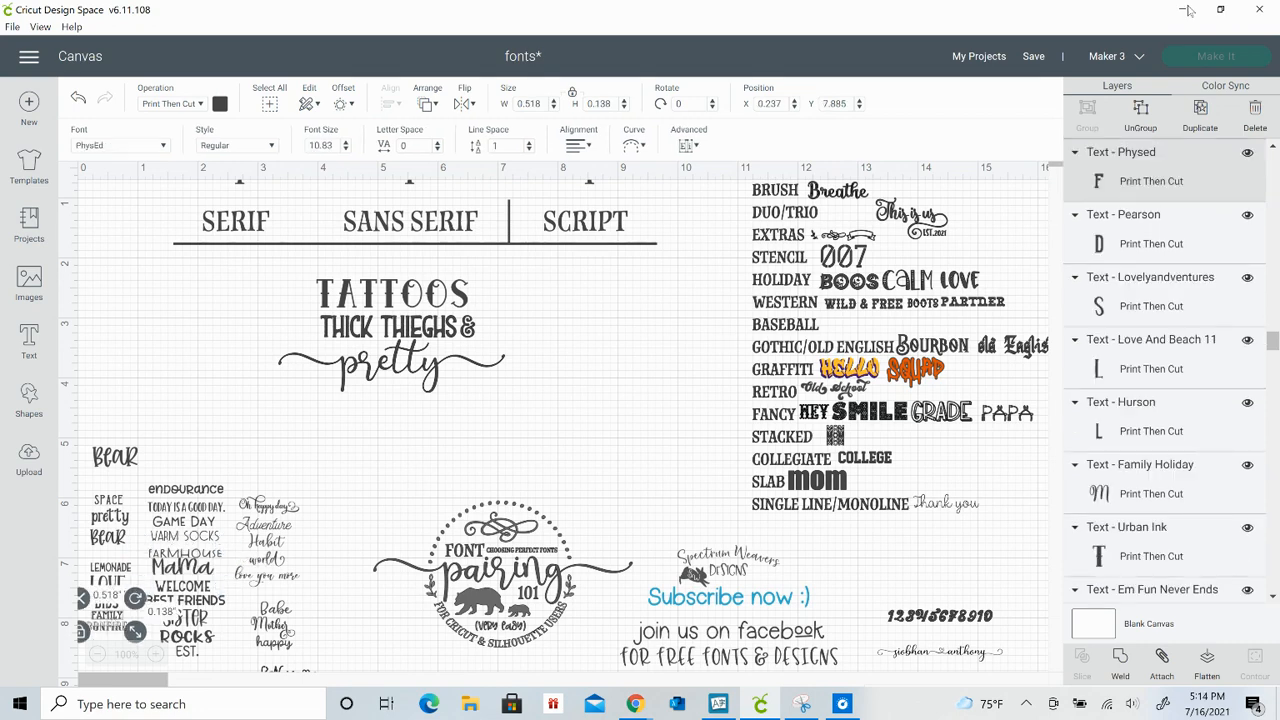
{"action": "left_click", "coordinate": [1202, 110]}
{"action": "left_click_drag", "start_coordinate": [126, 633], "coordinate": [579, 476]}
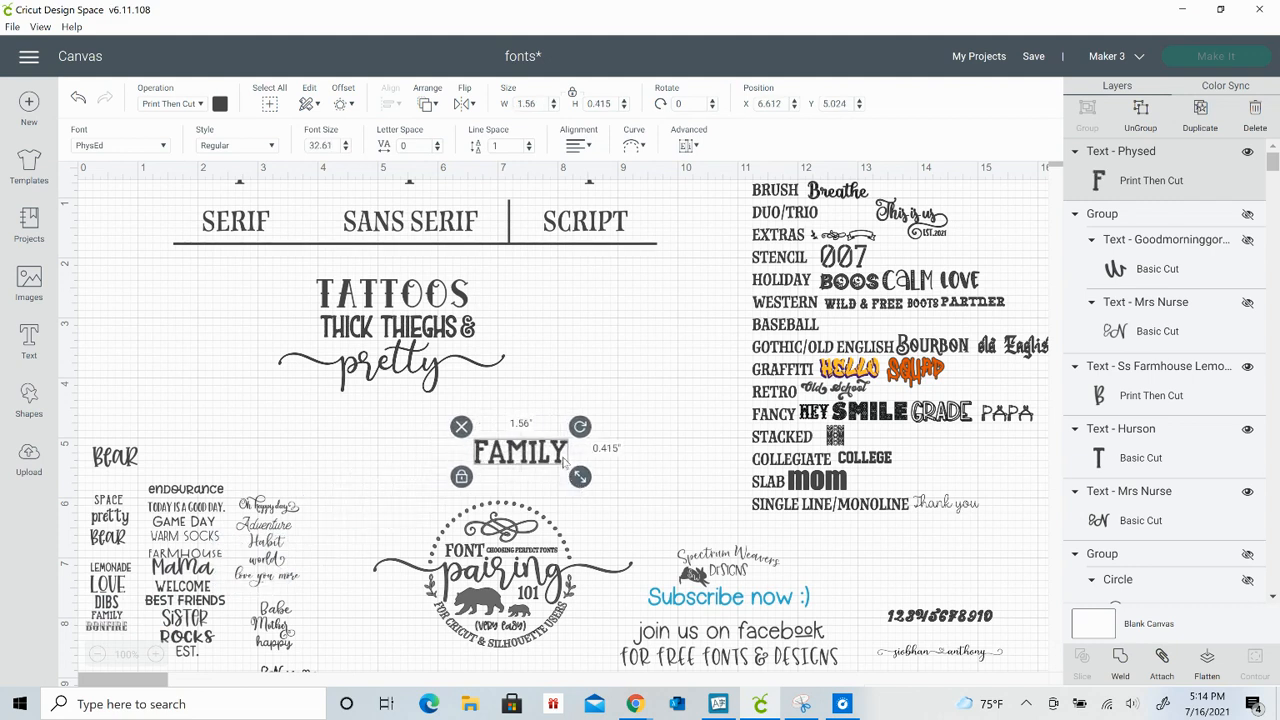
Replace the wording of the enlarged FAMILY copy with "eyes" and place it centred beneath "pretty"
{"action": "double_click", "coordinate": [565, 458]}
{"action": "key", "text": "BackSpace"}
{"action": "key", "text": "BackSpace"}
{"action": "key", "text": "BackSpace"}
{"action": "key", "text": "BackSpace"}
{"action": "key", "text": "BackSpace"}
{"action": "key", "text": "BackSpace"}
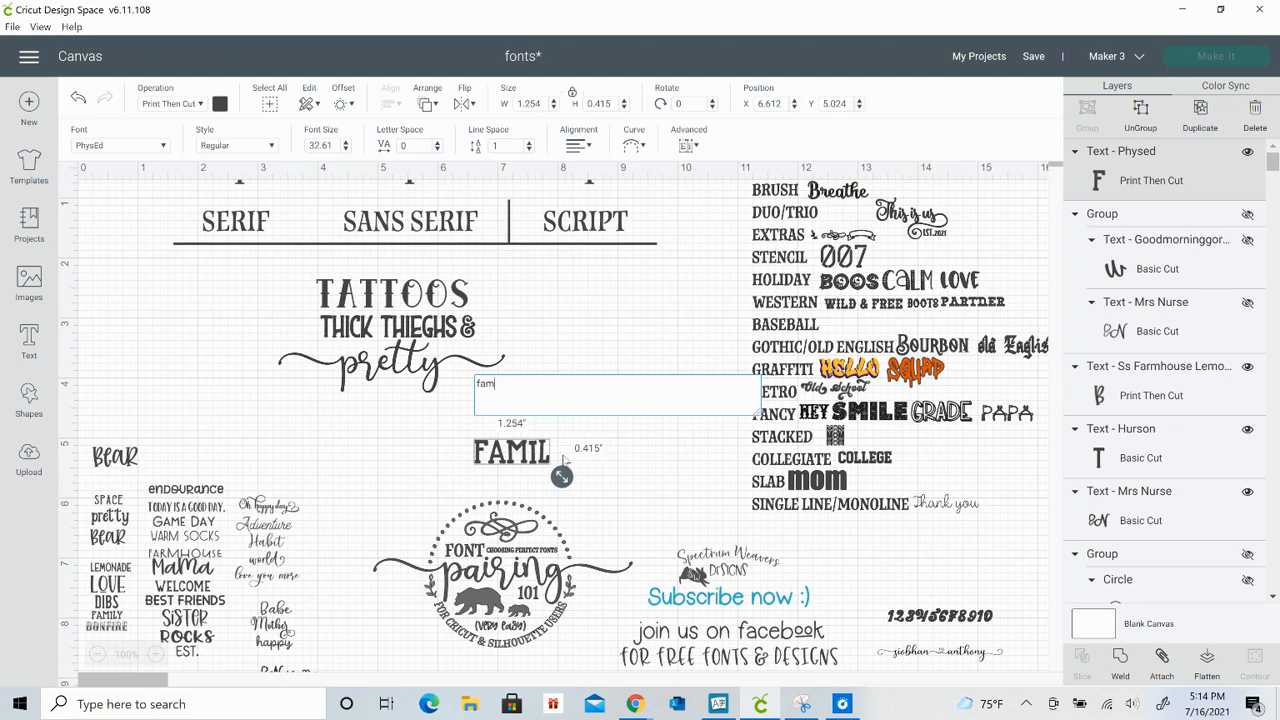
{"action": "type", "text": "eye"}
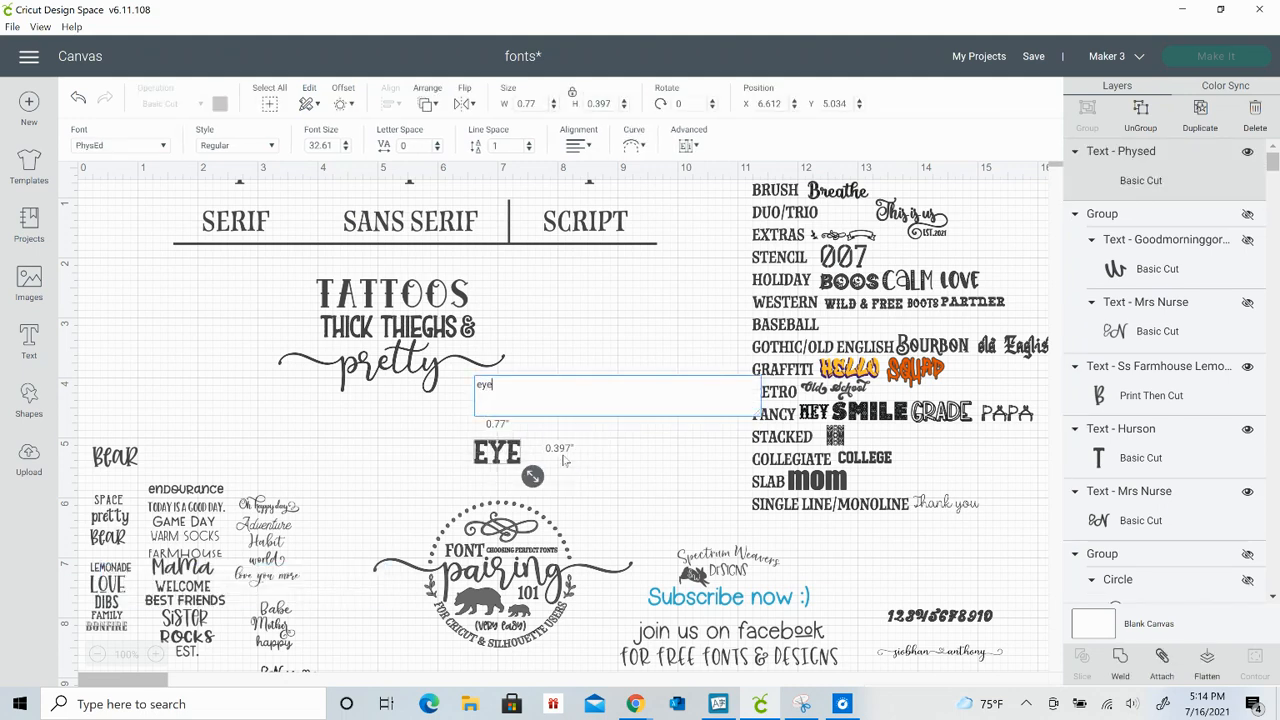
{"action": "type", "text": "s"}
{"action": "left_click", "coordinate": [578, 452]}
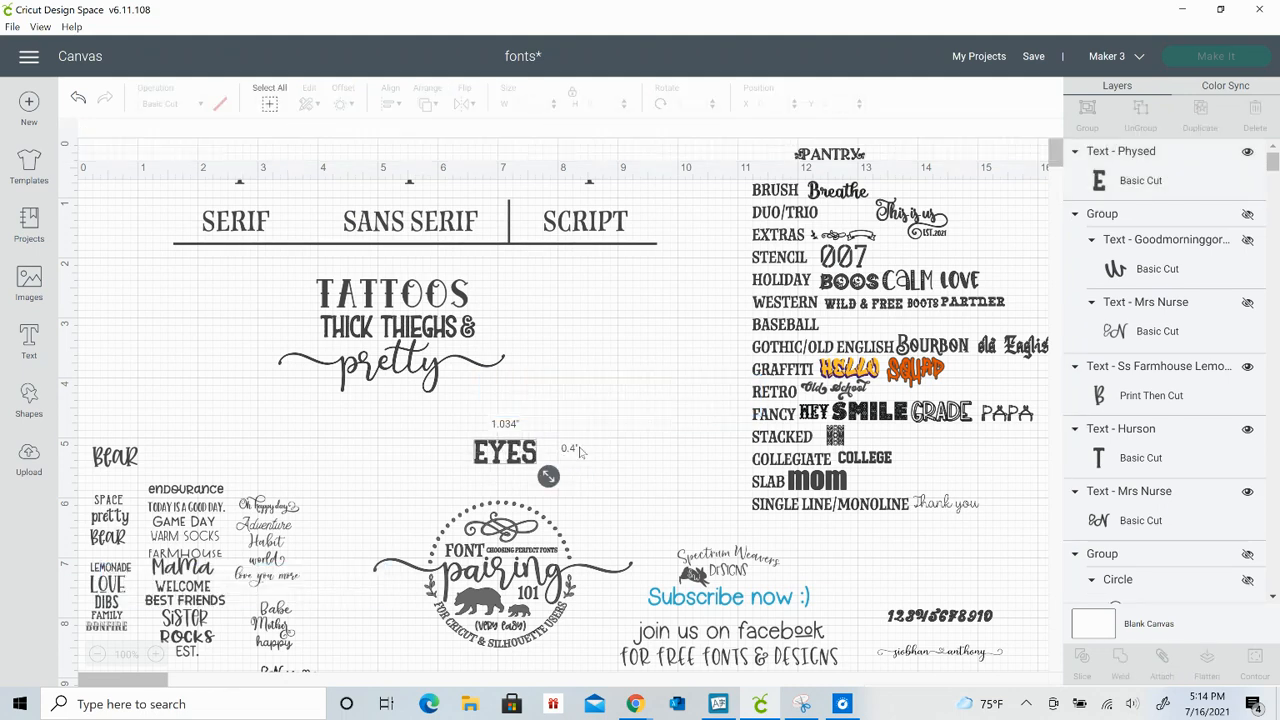
{"action": "left_click", "coordinate": [490, 463]}
{"action": "left_click_drag", "start_coordinate": [490, 463], "coordinate": [362, 410]}
{"action": "left_click", "coordinate": [551, 434]}
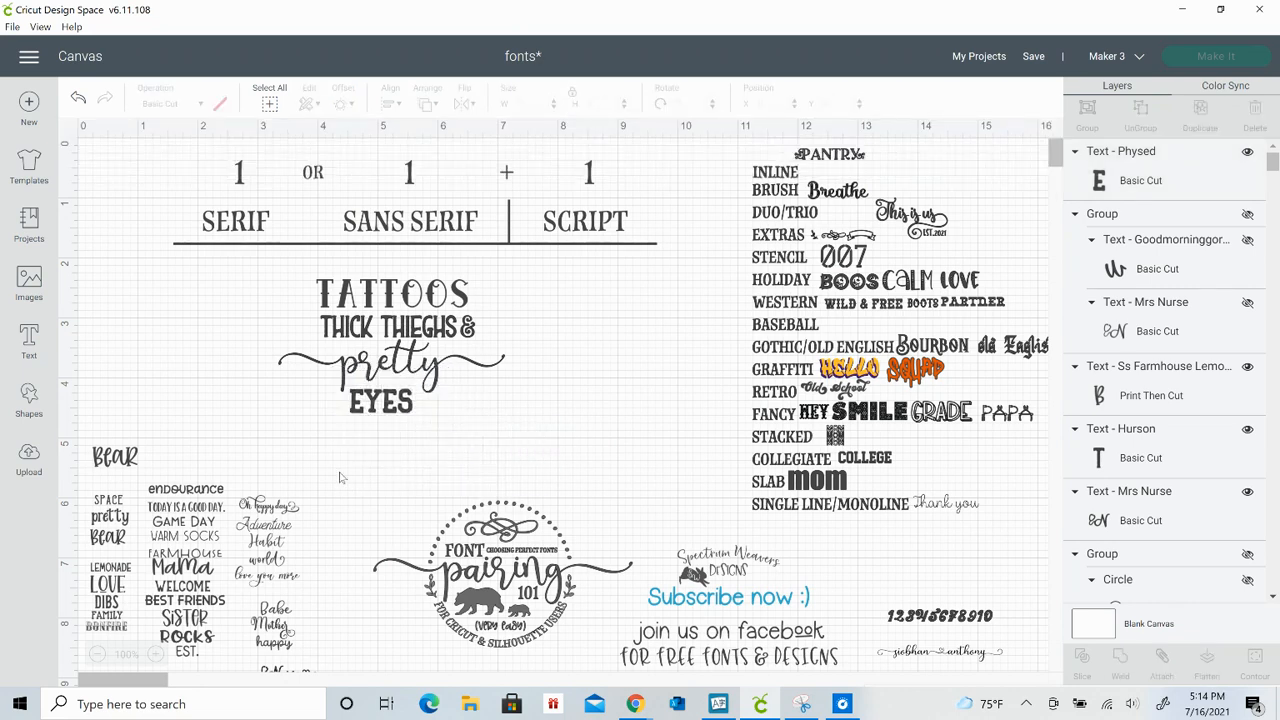
Enlarge the whole TATTOOS, THICK THIEGHS & pretty EYES design to 3.922 in wide and centre its lines horizontally
{"action": "left_click_drag", "start_coordinate": [399, 466], "coordinate": [386, 276]}
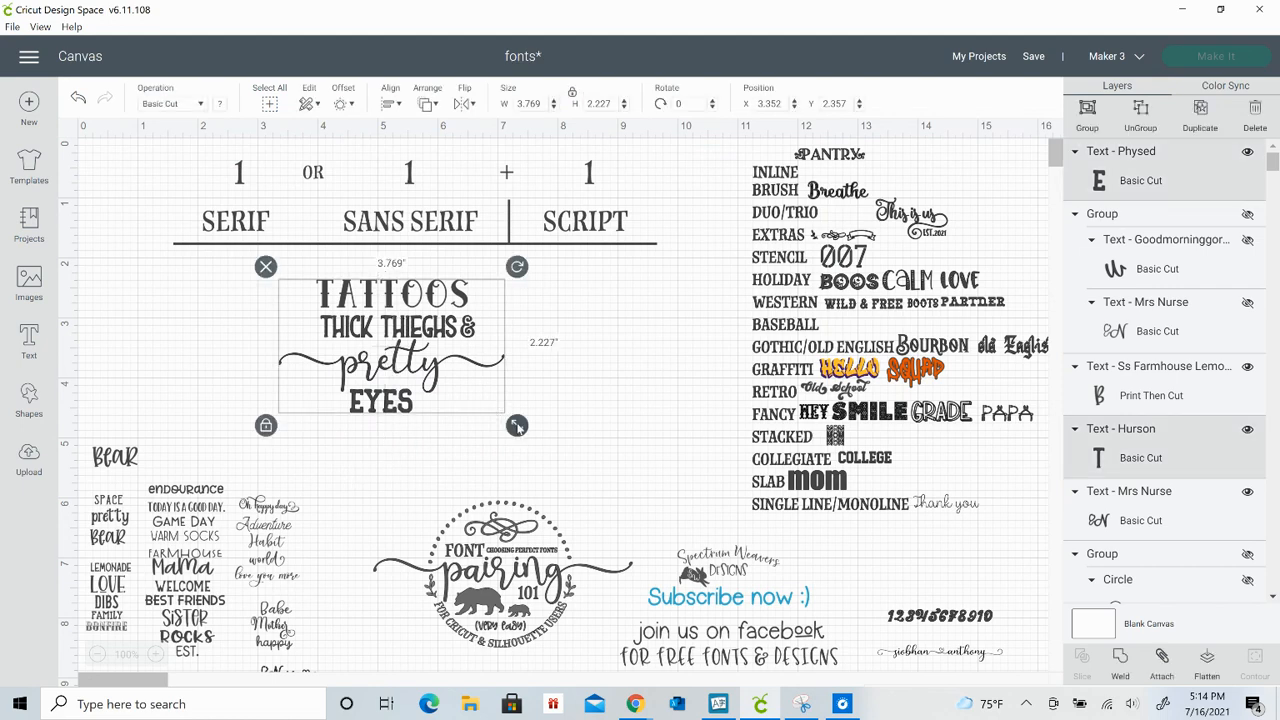
{"action": "left_click_drag", "start_coordinate": [517, 427], "coordinate": [527, 432]}
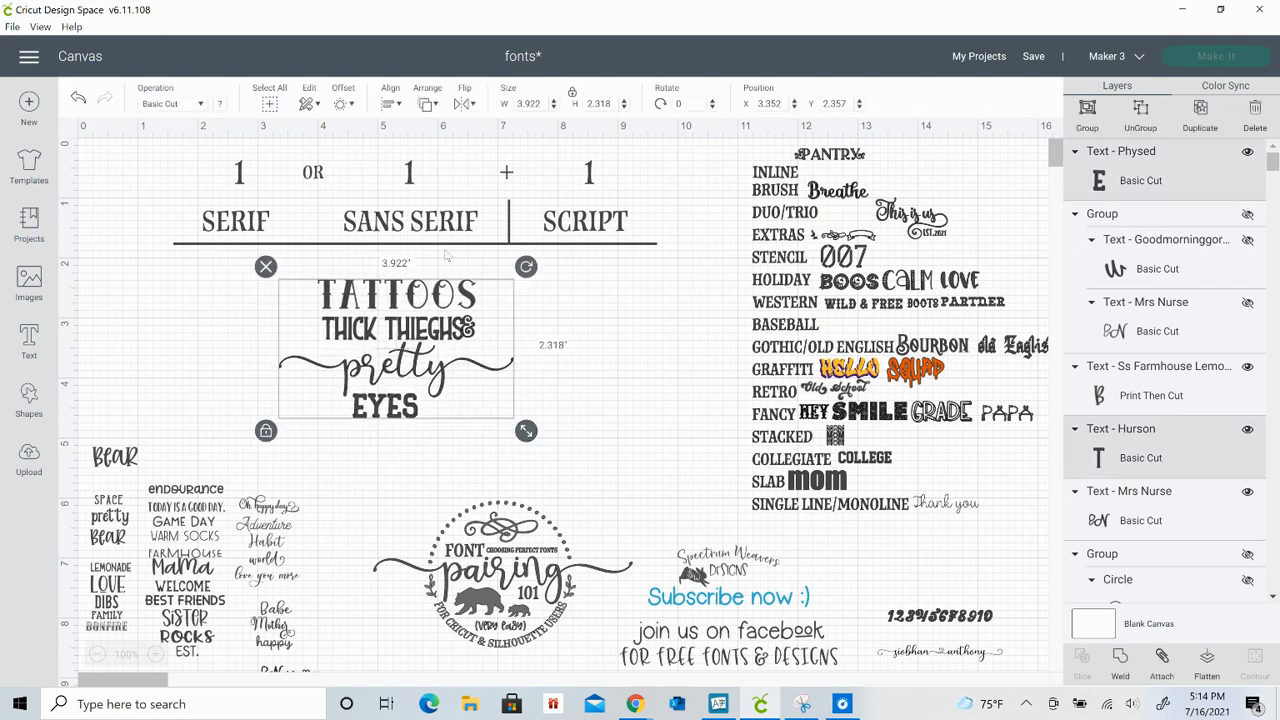
{"action": "left_click", "coordinate": [390, 104]}
{"action": "left_click", "coordinate": [428, 170]}
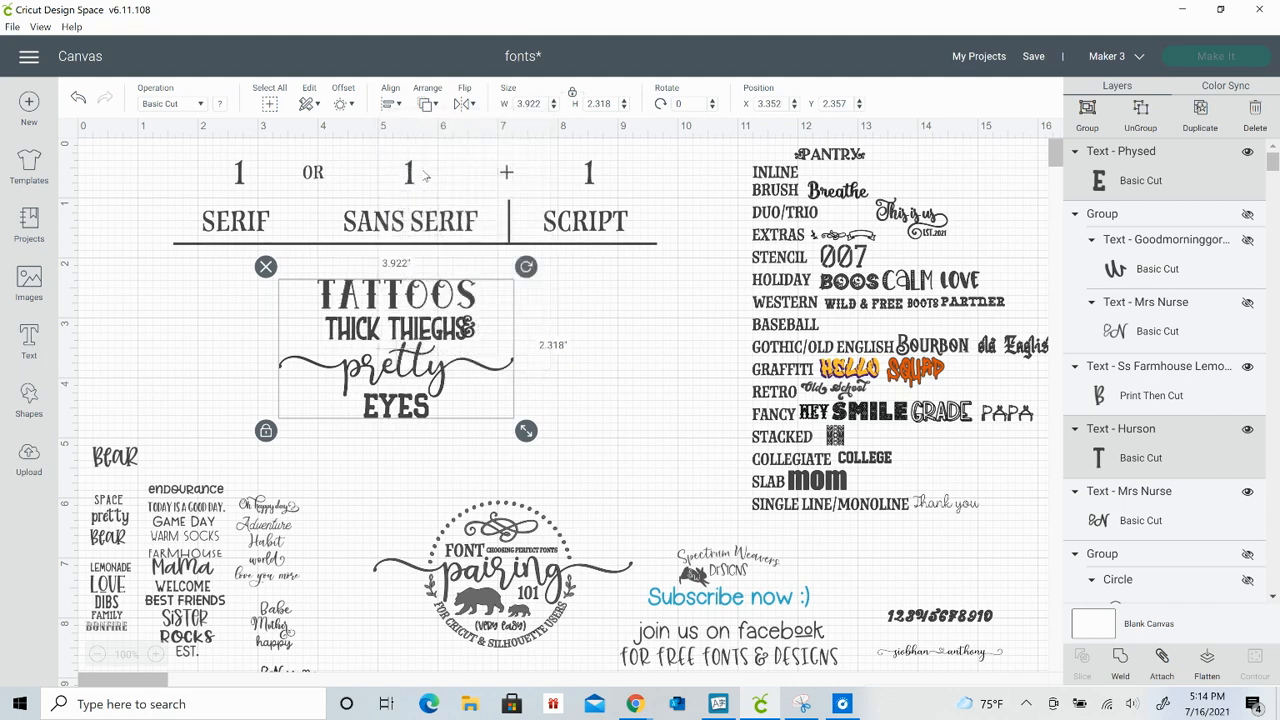
{"action": "left_click", "coordinate": [648, 388]}
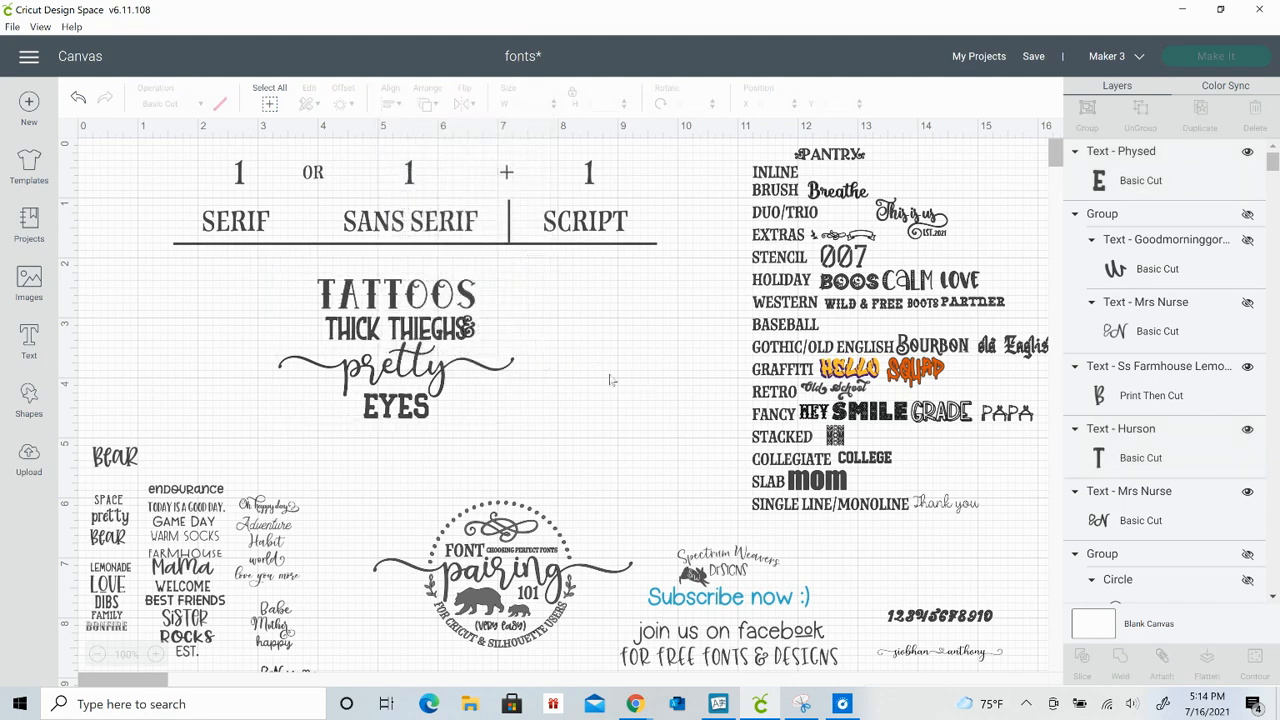
Place the ampersand directly after THICK THIEGHS so they no longer overlap, and fine-tune the placement of "pretty" and EYES
{"action": "left_click_drag", "start_coordinate": [467, 335], "coordinate": [477, 341]}
{"action": "left_click", "coordinate": [557, 341]}
{"action": "left_click", "coordinate": [673, 372]}
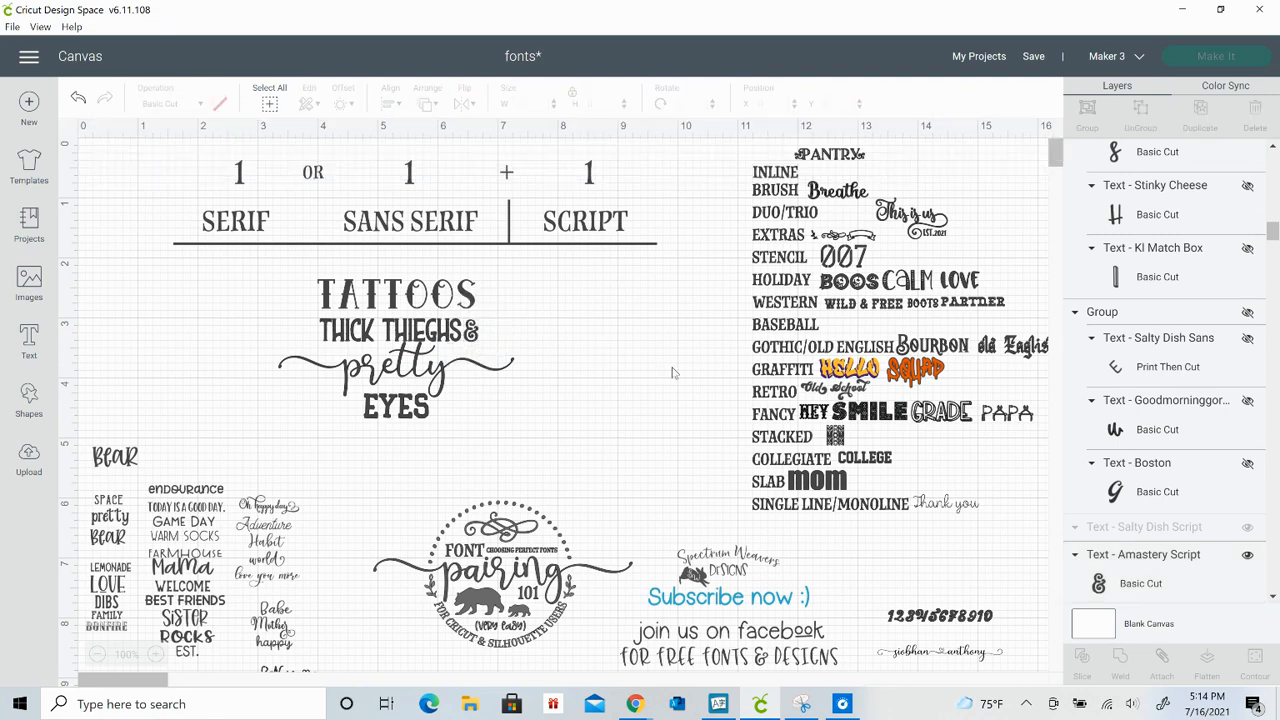
{"action": "left_click_drag", "start_coordinate": [414, 370], "coordinate": [395, 417]}
{"action": "left_click", "coordinate": [660, 390]}
{"action": "left_click", "coordinate": [400, 412]}
{"action": "left_click", "coordinate": [625, 397]}
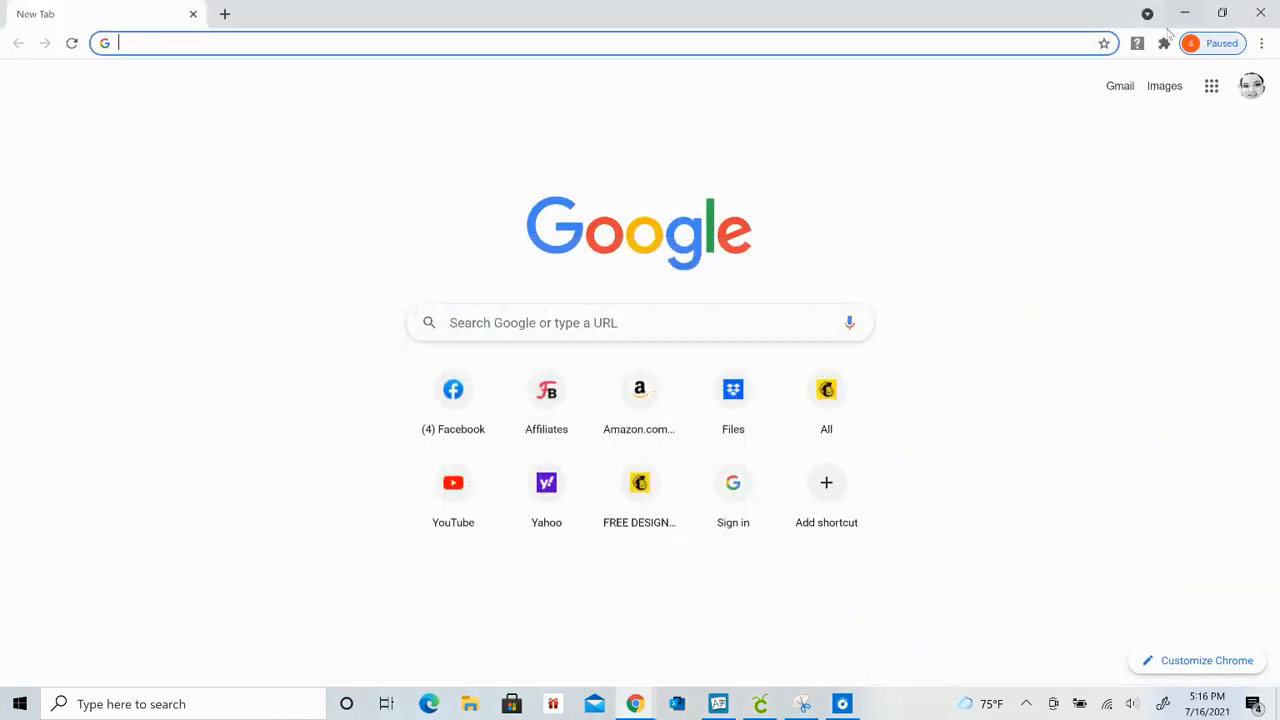
Minimise the open browser window to show the desktop
{"action": "left_click", "coordinate": [1182, 10]}
{"action": "left_click", "coordinate": [1185, 12]}
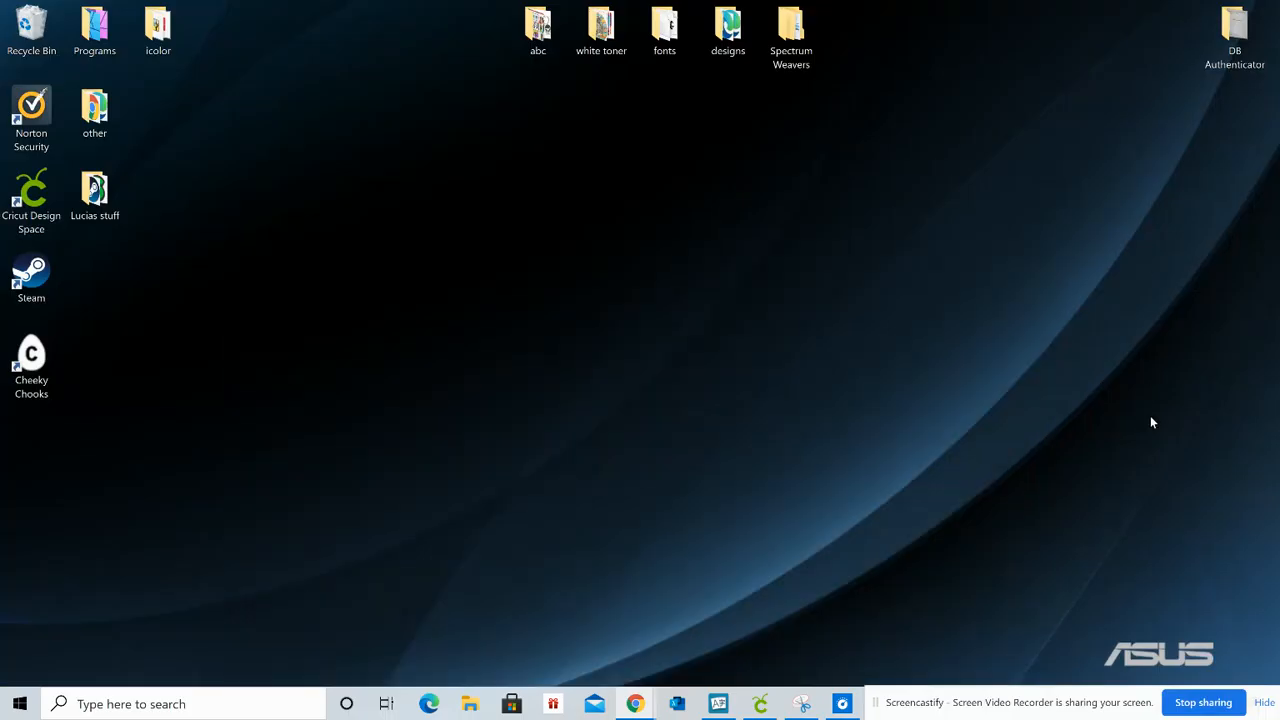